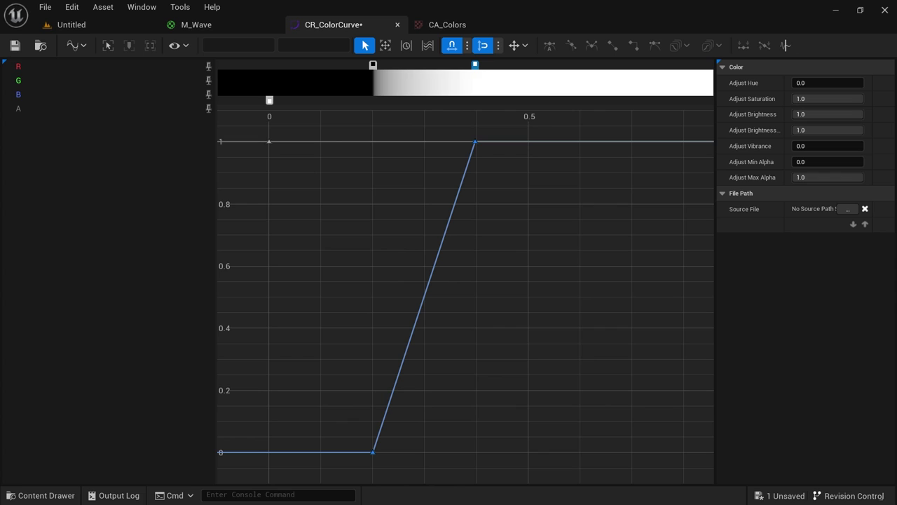
Change the colour of the gradient stop at 0.4 from the colour curve to a saturated bright blue
right_click(475, 65)
left_click(514, 88)
left_click(506, 127)
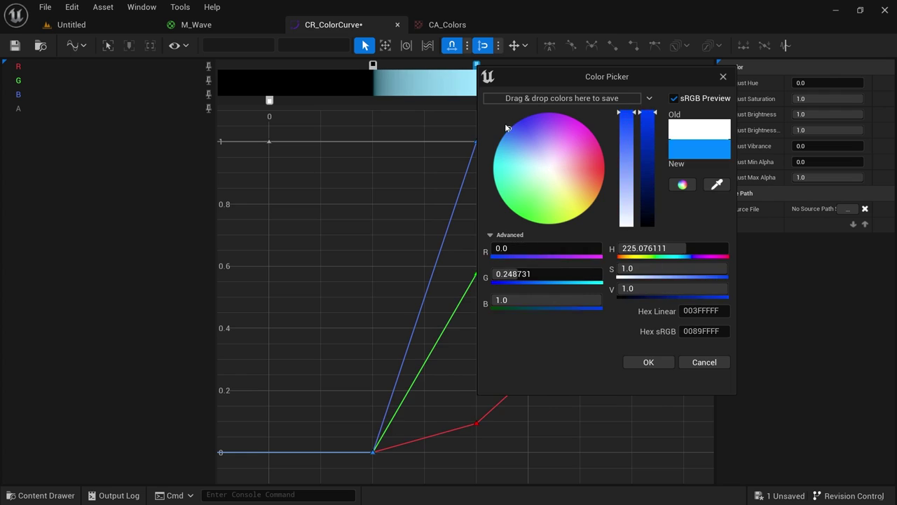
left_click_drag(506, 125, 504, 128)
left_click(649, 362)
Add a blue-green colour stop between the blue and white stops, and set its time to 0.7
double_click(538, 66)
left_click(561, 189)
left_click(711, 360)
scroll(600, 110, "down", 2)
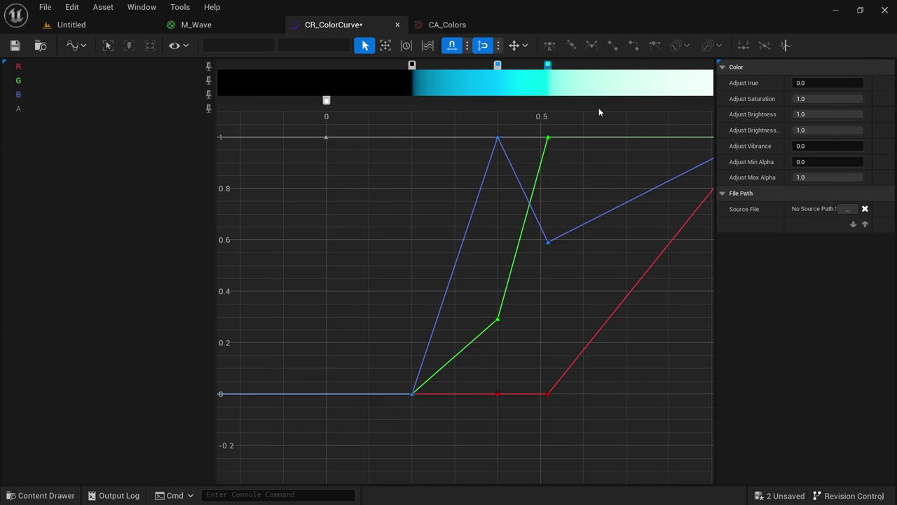
right_click_drag(599, 111, 516, 110)
right_click(465, 66)
type("0.7")
key("Return")
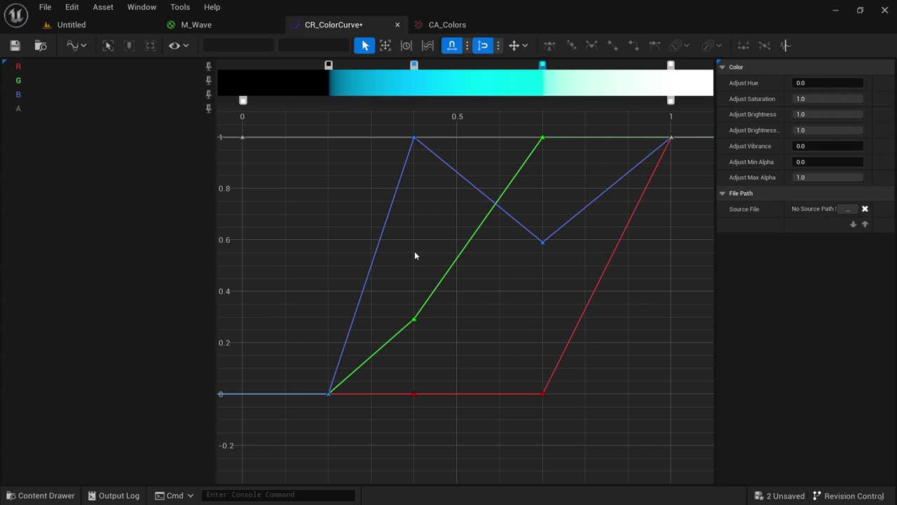
Select the red, green and blue curve keys at time 0.2 and open their key options
scroll(415, 253, "up", 1)
left_click_drag(310, 429, 338, 391)
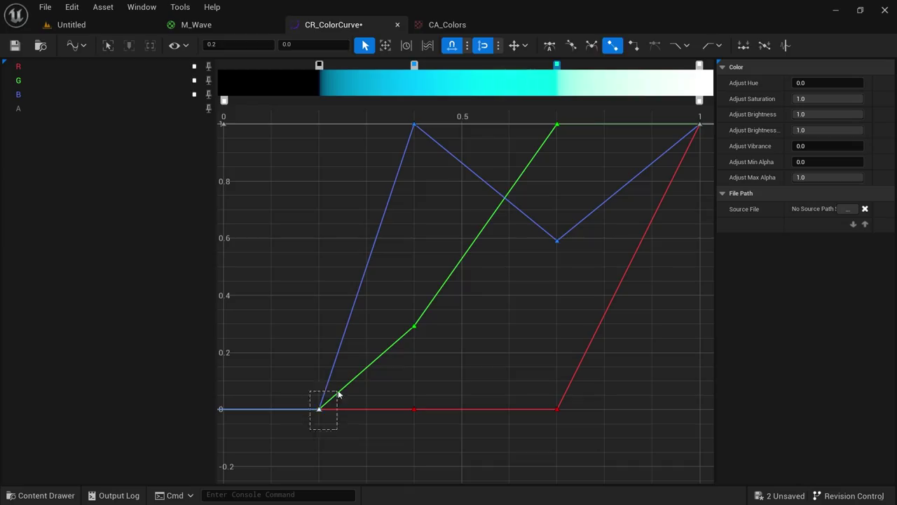
right_click(337, 395)
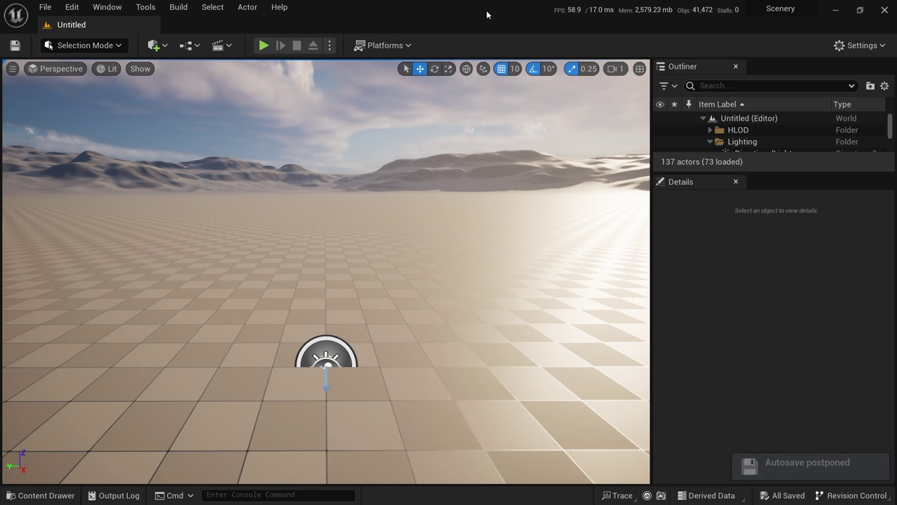
Examine the contents of the Tutorial project's Materials and Textures folders
key("ctrl+space")
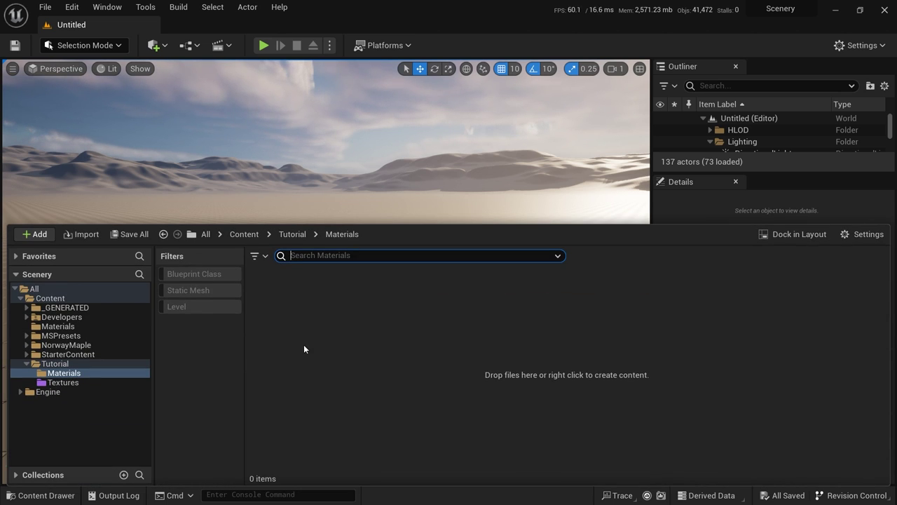
left_click(71, 373)
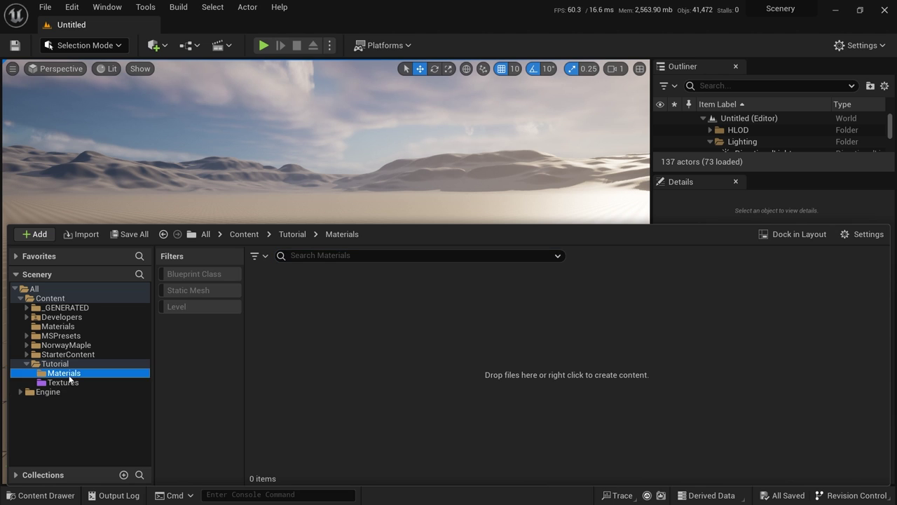
right_click(299, 311)
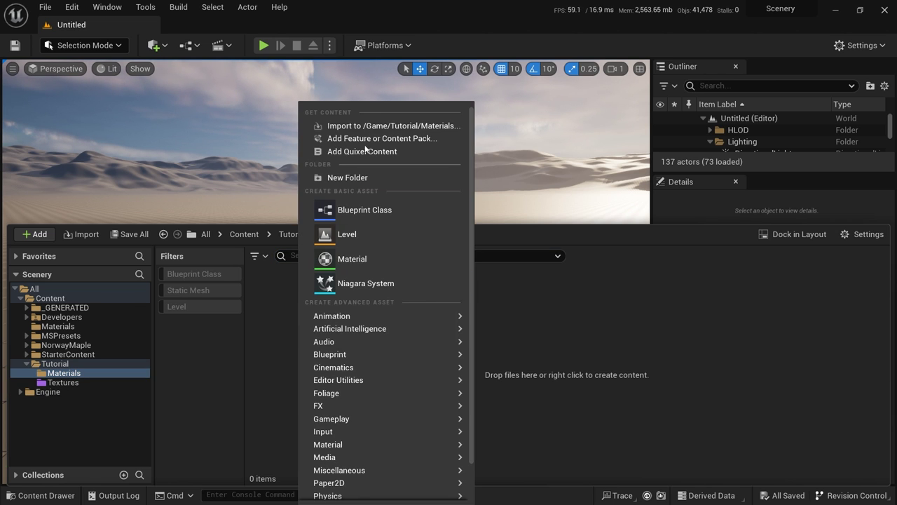
left_click(255, 348)
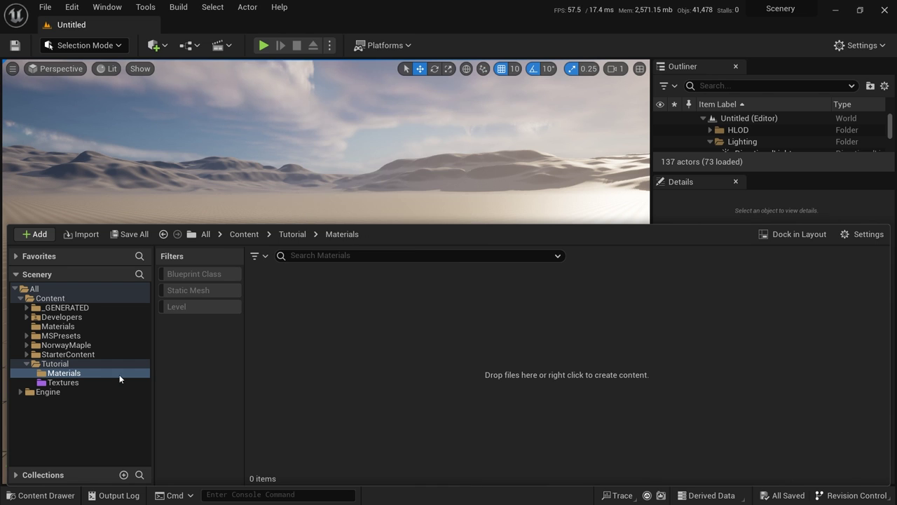
left_click(69, 384)
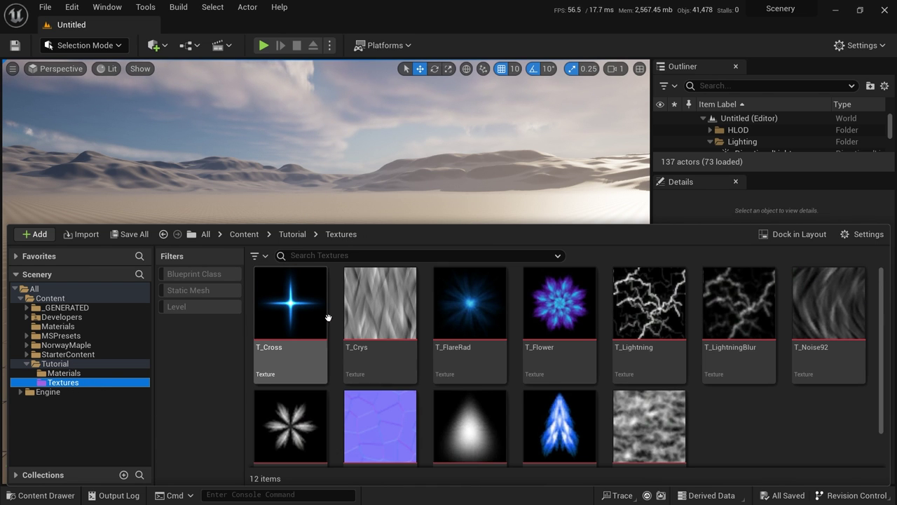
scroll(364, 350, "down", 2)
scroll(504, 412, "up", 2)
Create a new material named M_Cross in the Tutorial/Materials folder
left_click(70, 373)
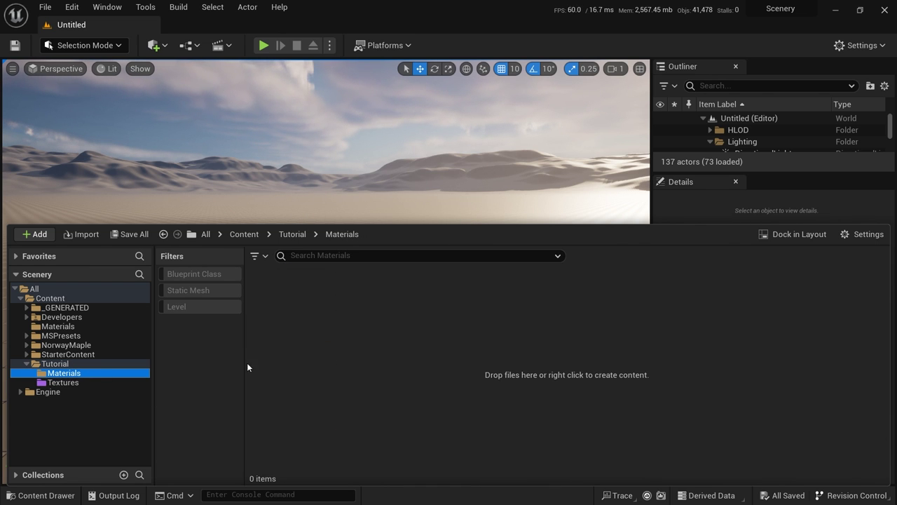
right_click(285, 302)
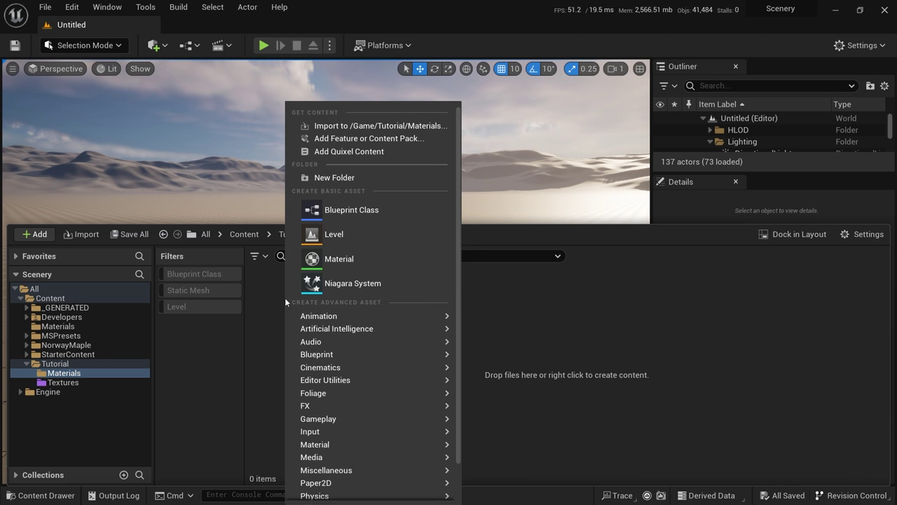
left_click(342, 260)
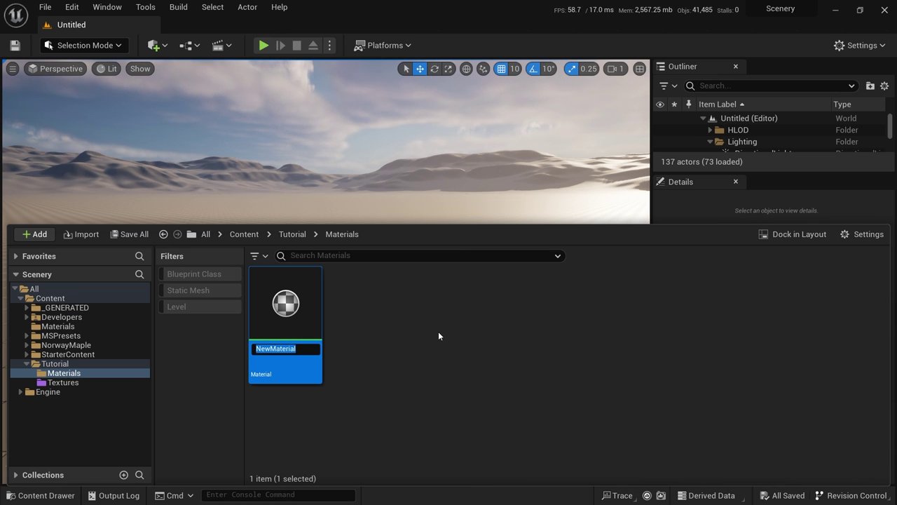
type("M_")
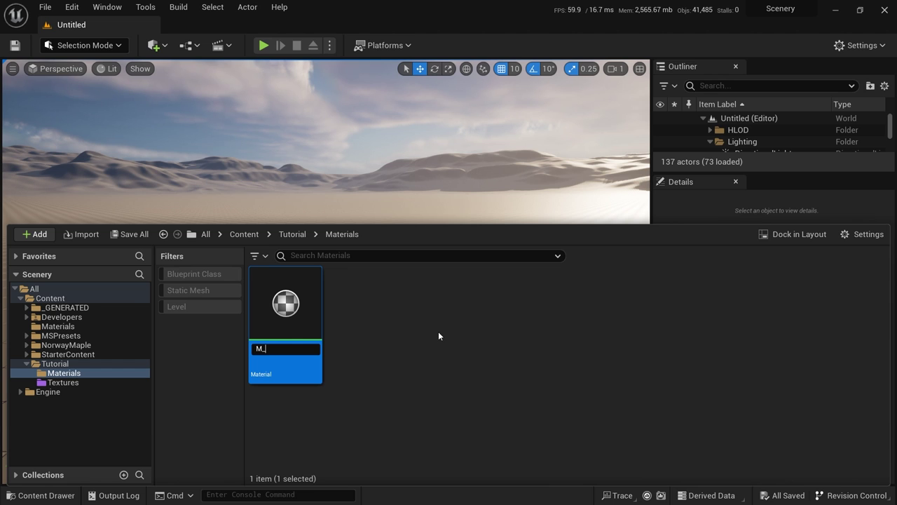
type("Cross")
key("Return")
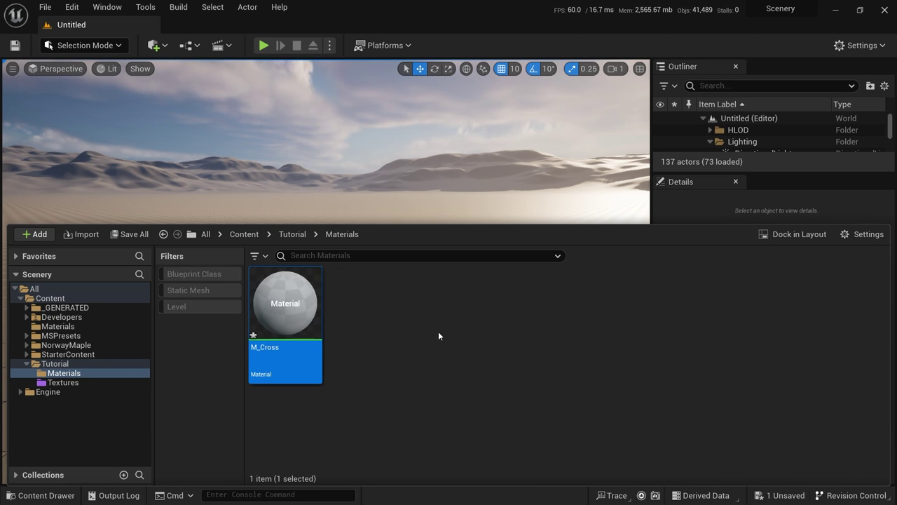
Open M_Cross for editing and dock its editor window beside the level
double_click(292, 312)
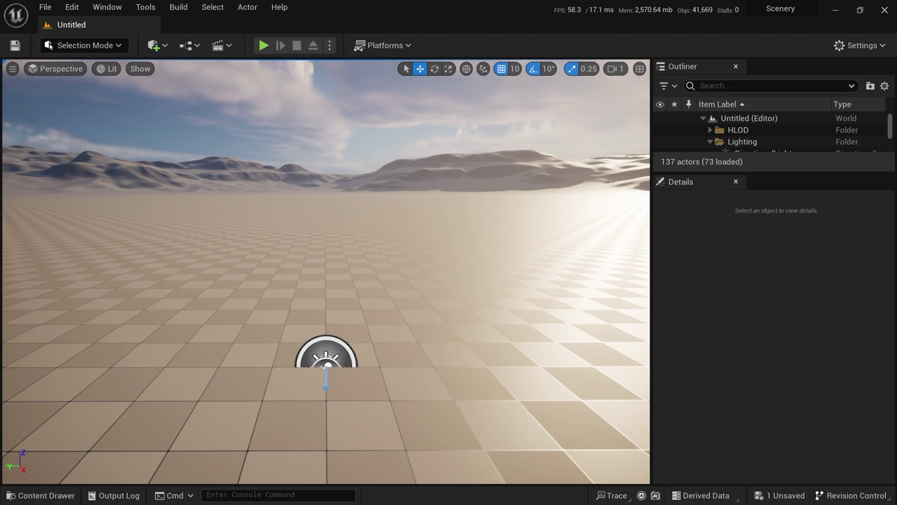
left_click_drag(6, 195, 236, 33)
right_click_drag(520, 236, 569, 223)
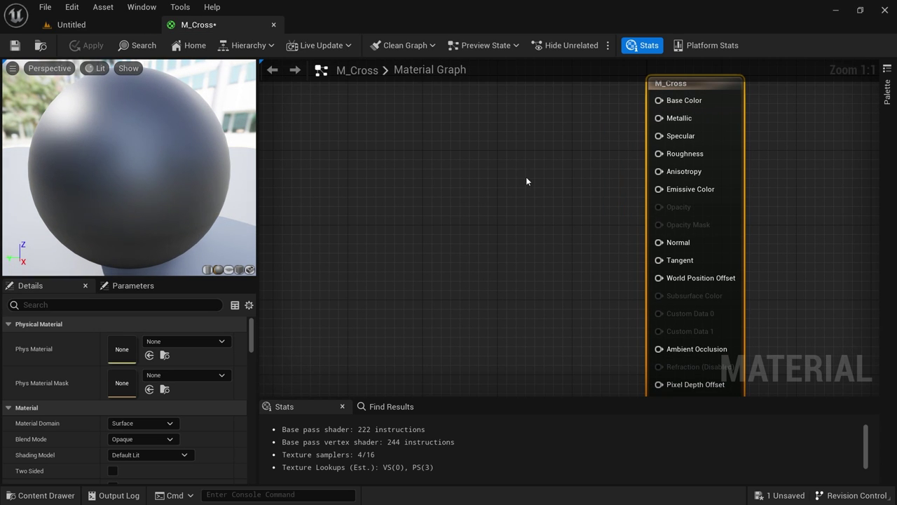
scroll(530, 198, "down", 2)
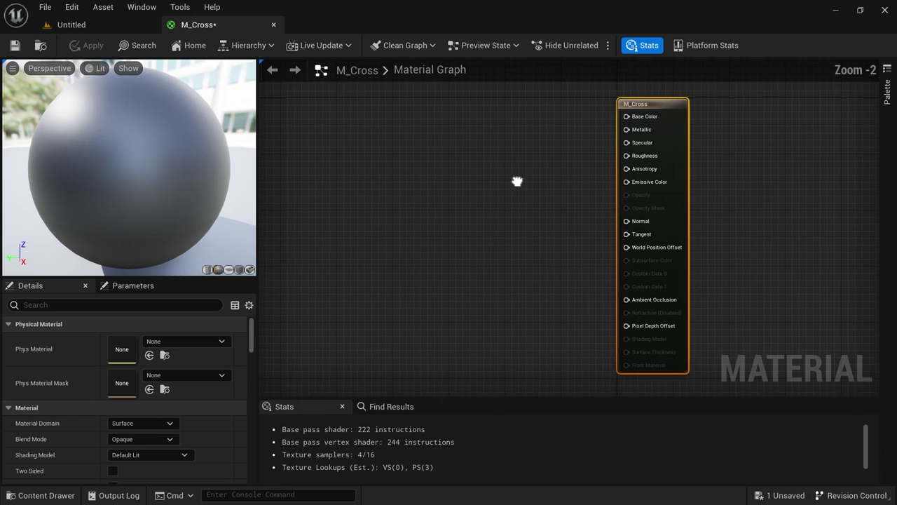
scroll(210, 398, "down", 2)
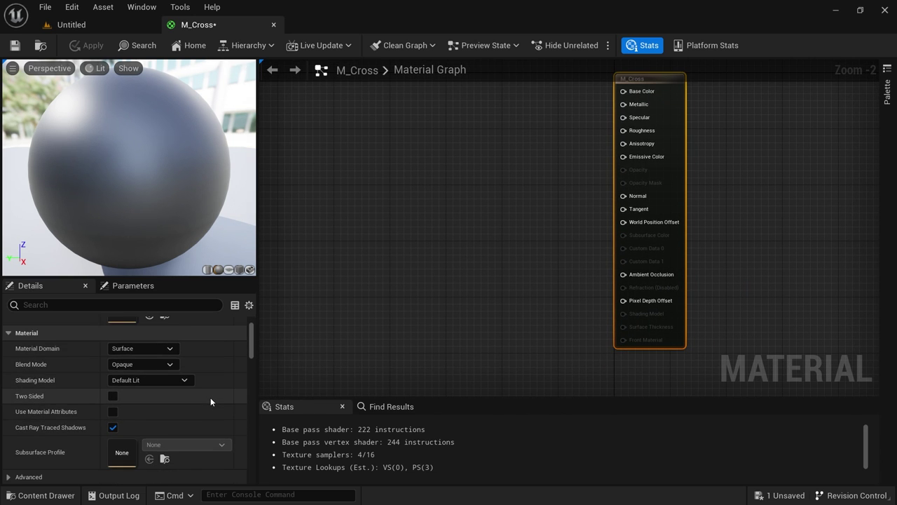
scroll(211, 398, "up", 2)
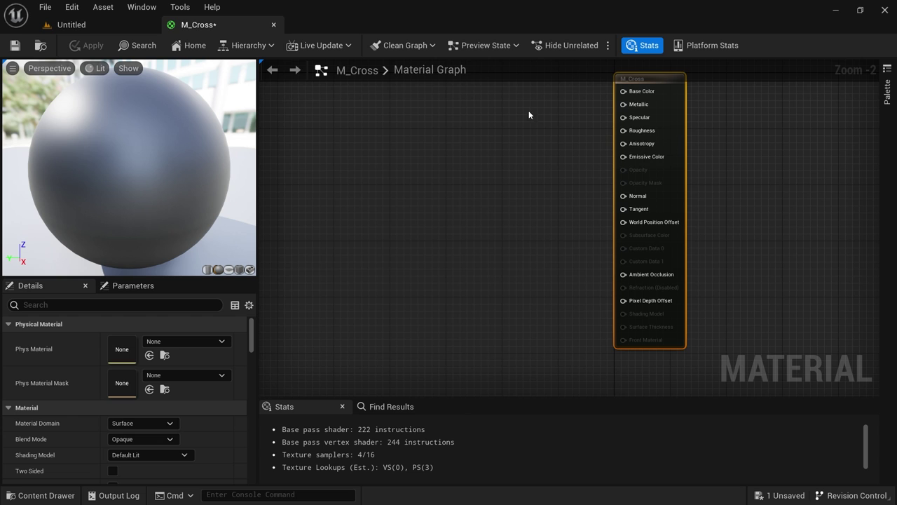
right_click_drag(530, 116, 546, 138)
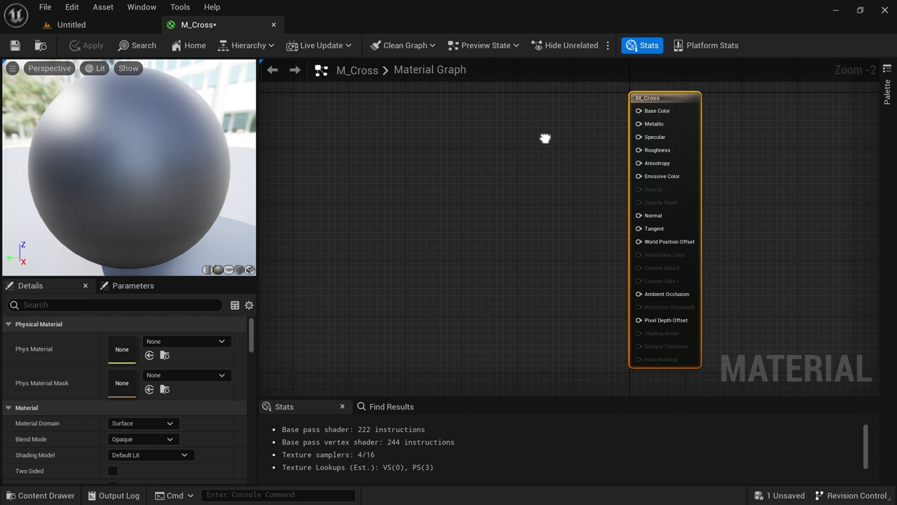
Add a Texture Sample node using the T_Cross texture to the M_Cross graph, beside the material output node
left_click(471, 187)
key("ctrl+space")
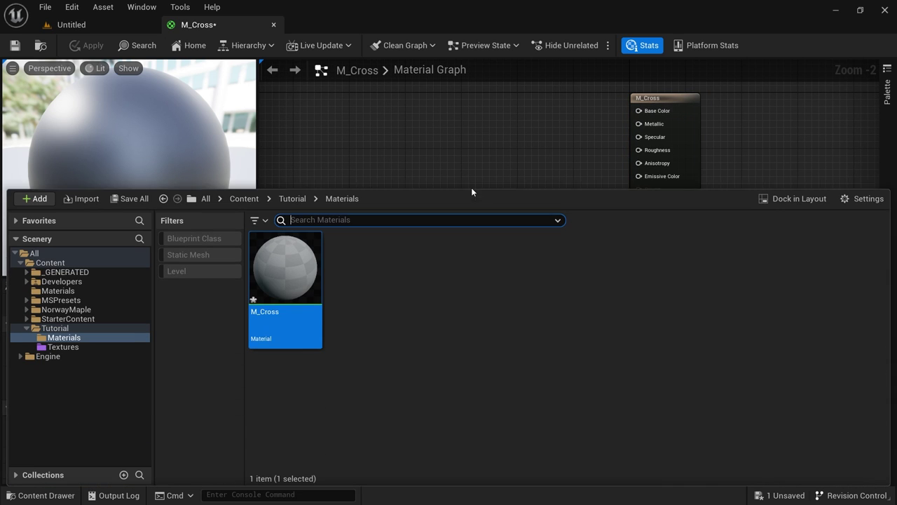
left_click(80, 348)
left_click(297, 281)
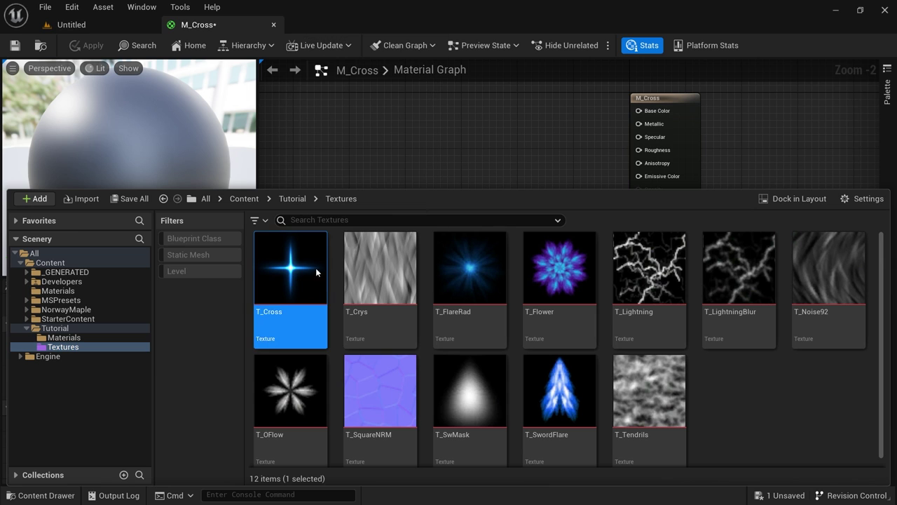
left_click(452, 152)
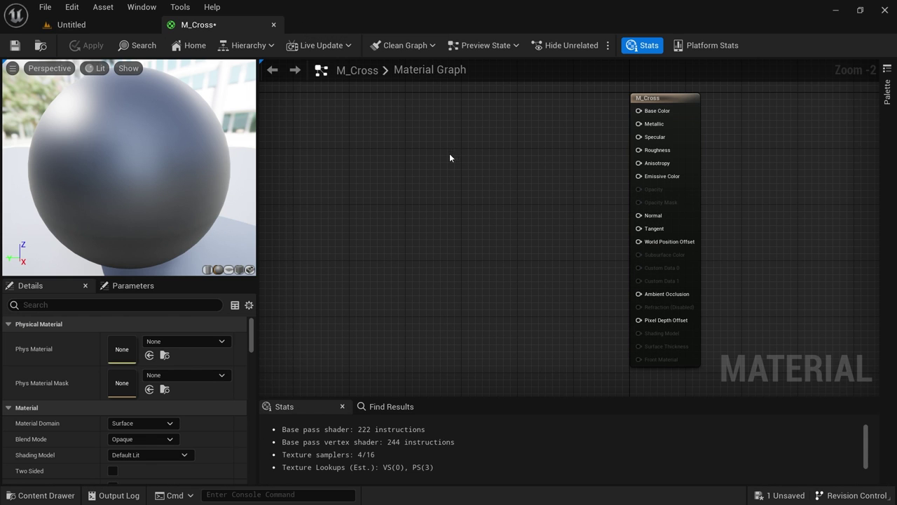
key("t")
left_click(390, 159)
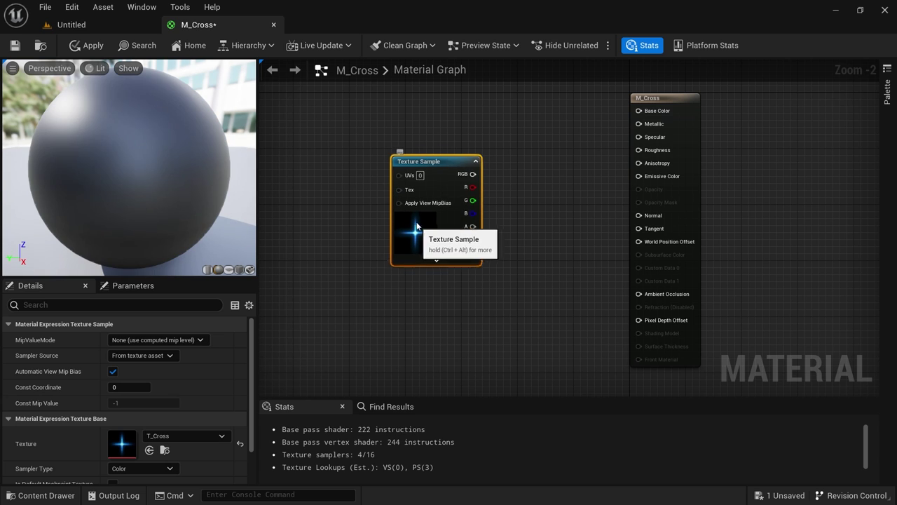
left_click_drag(418, 228, 385, 208)
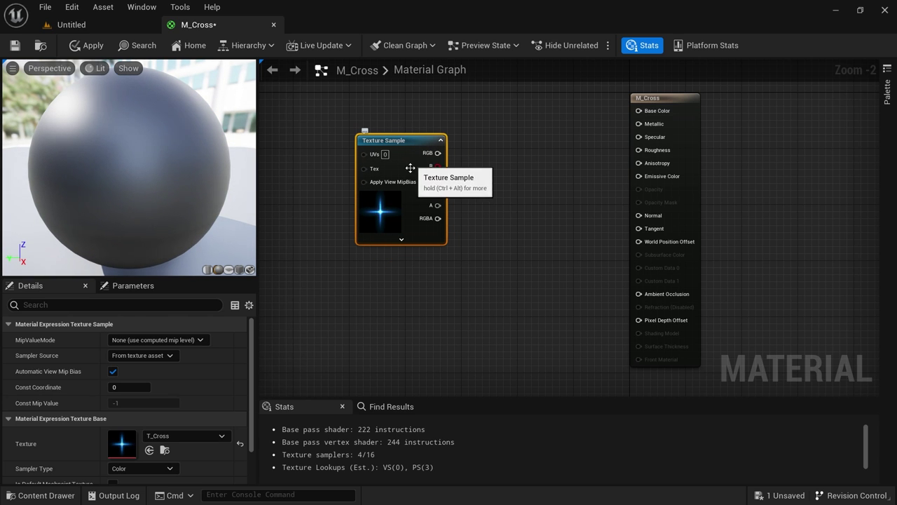
Place a second T_Cross Texture Sample in the graph straight from the Textures folder and delete it again
key("ctrl+space")
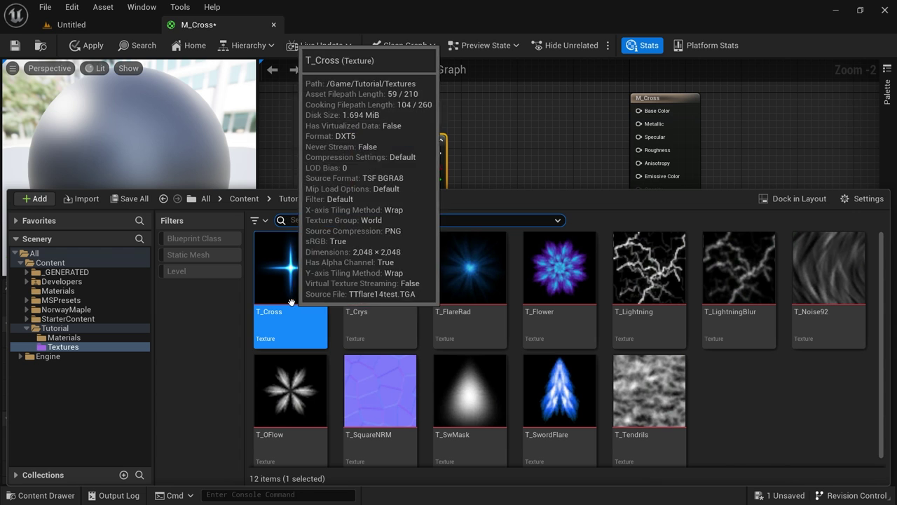
left_click_drag(304, 298, 529, 151)
left_click_drag(547, 225, 356, 357)
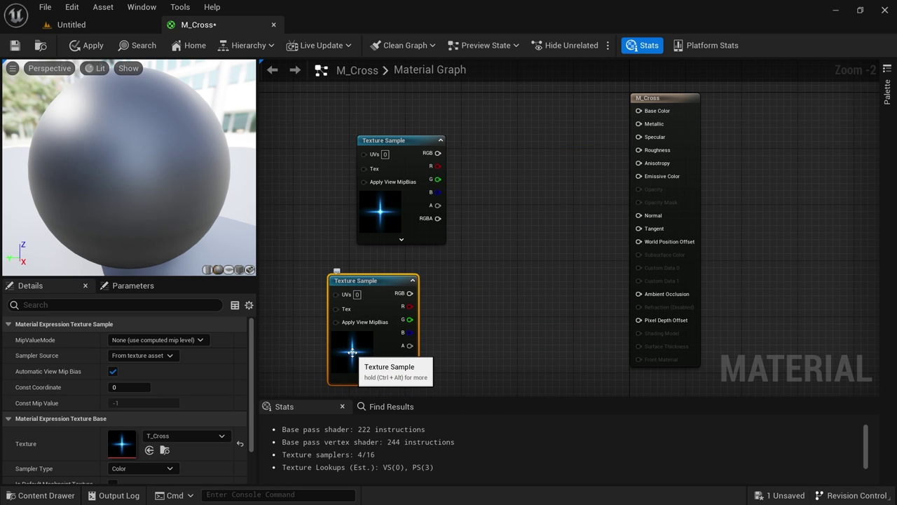
key("Delete")
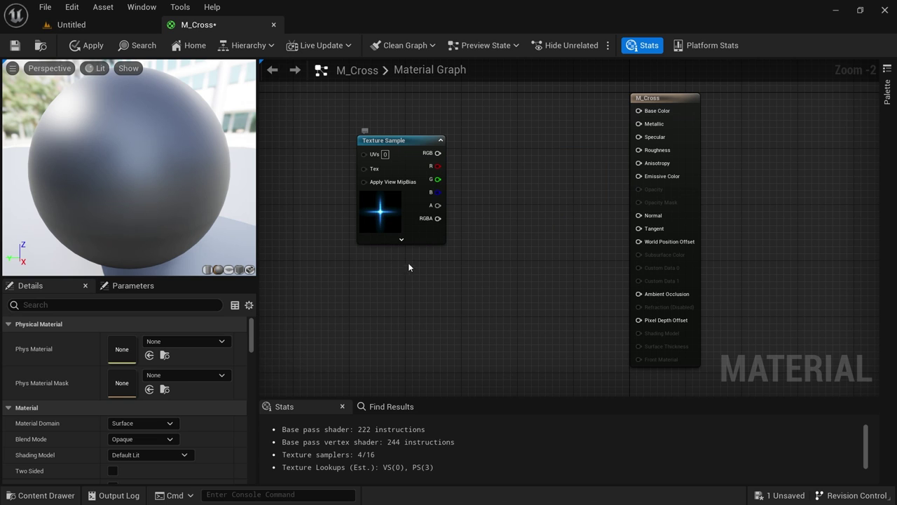
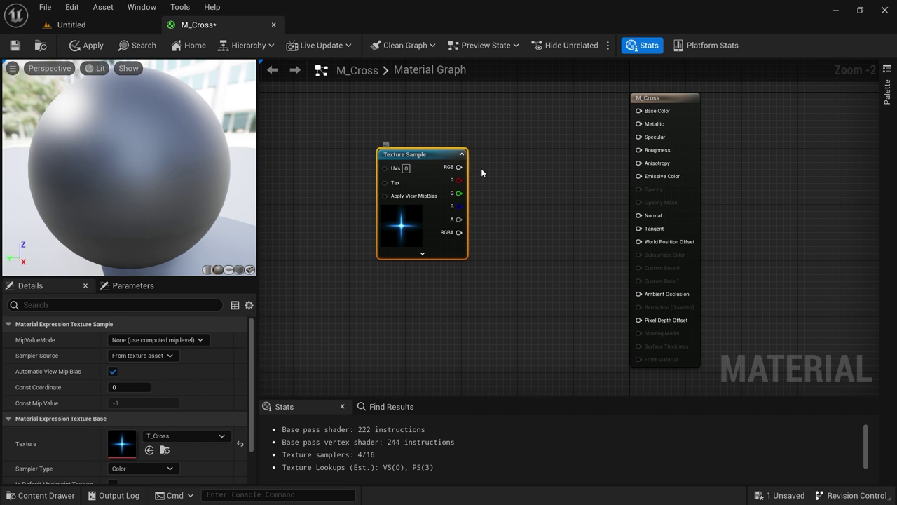
Connect the Texture Sample's RGB output to the Emissive Color input and inspect the result on the preview sphere
left_click_drag(459, 166, 639, 175)
left_click_drag(437, 176, 451, 176)
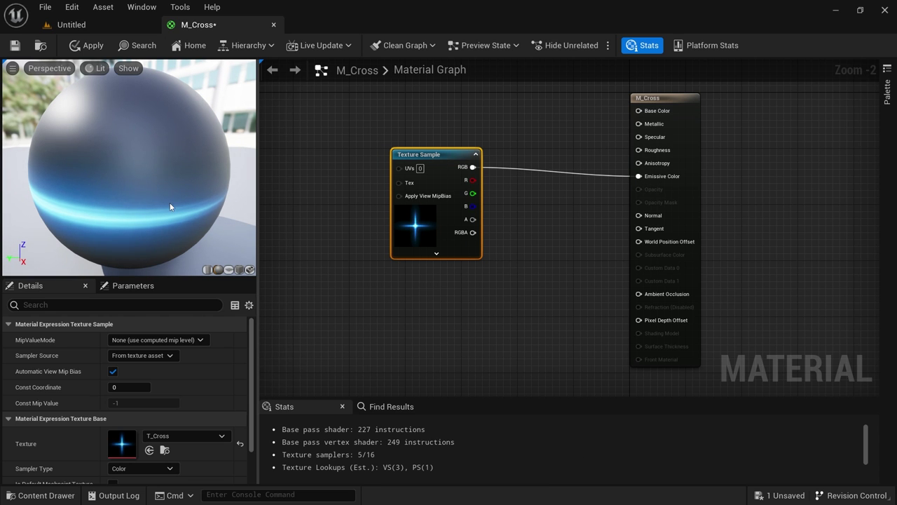
left_click_drag(129, 206, 130, 168)
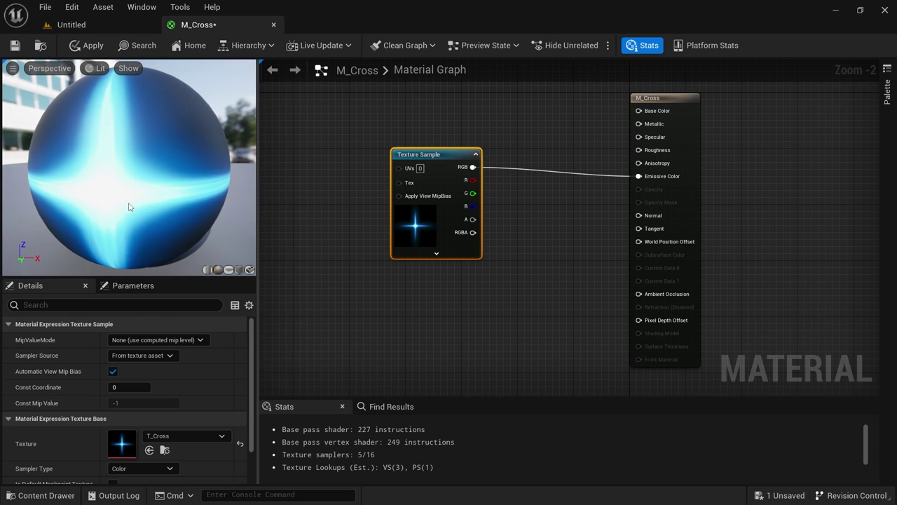
Switch the material preview mesh to a plane and orient it so the cross texture faces the camera
left_click(229, 269)
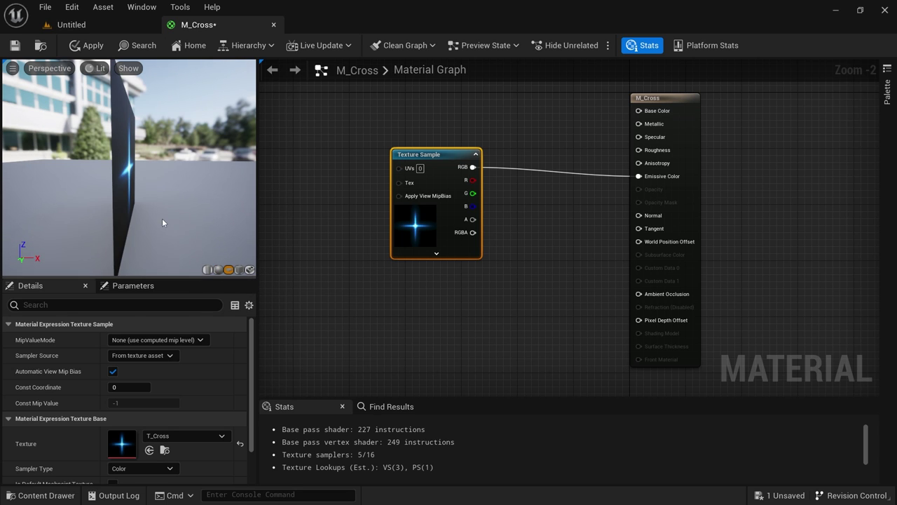
left_click_drag(204, 194, 154, 163)
left_click_drag(211, 216, 151, 207)
left_click_drag(214, 216, 186, 210)
right_click_drag(186, 210, 204, 215)
mouse_move(176, 216)
left_mouse_down()
mouse_move(160, 224)
mouse_move(191, 215)
mouse_move(169, 211)
left_mouse_up()
right_click_drag(168, 210, 165, 190)
left_click_drag(165, 191, 161, 191)
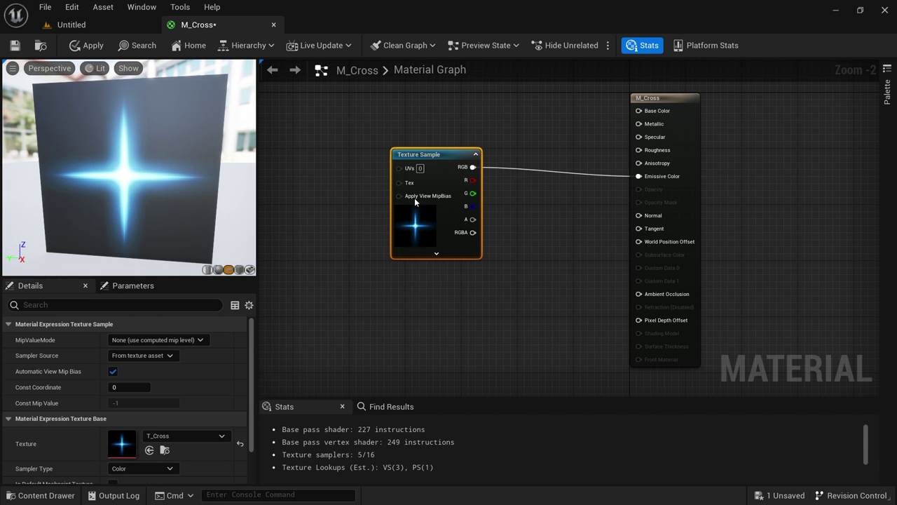
right_click_drag(280, 189, 328, 186)
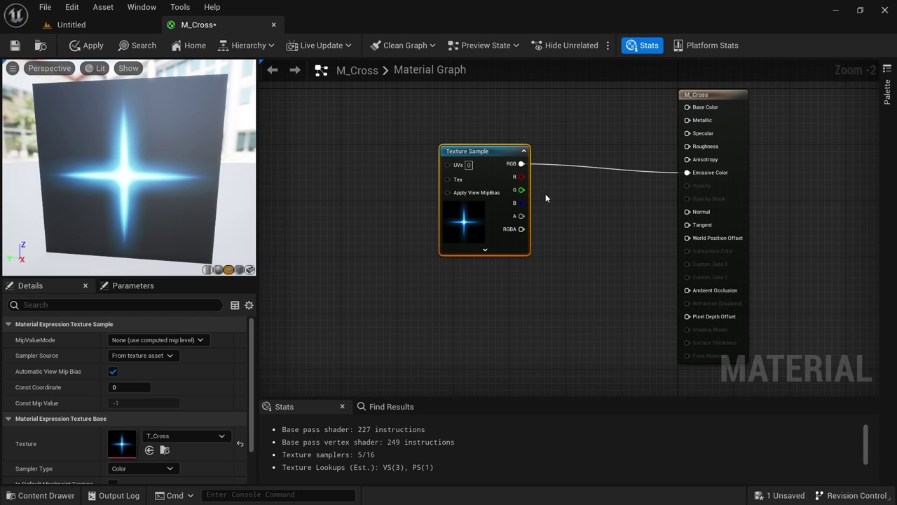
Examine the Material Domain and Blend Mode options of the M_Cross output node without changing them
right_click_drag(764, 168, 752, 177)
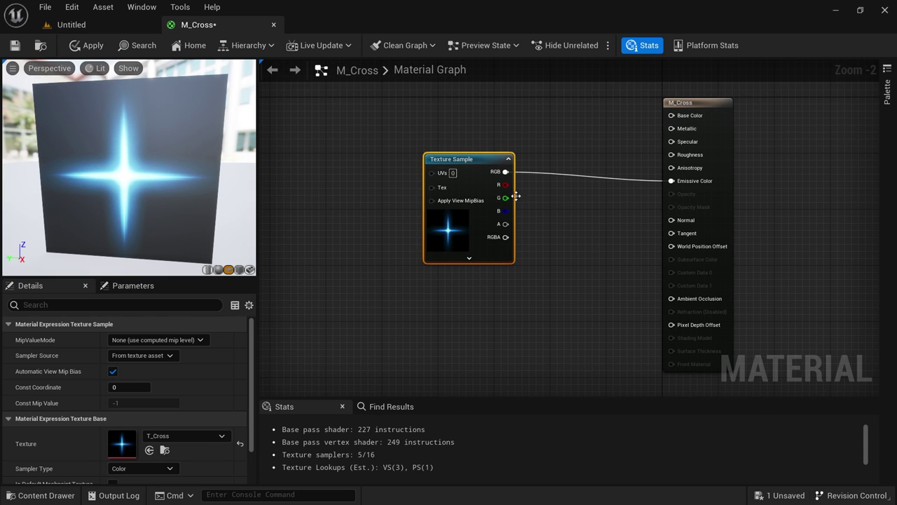
left_click(715, 108)
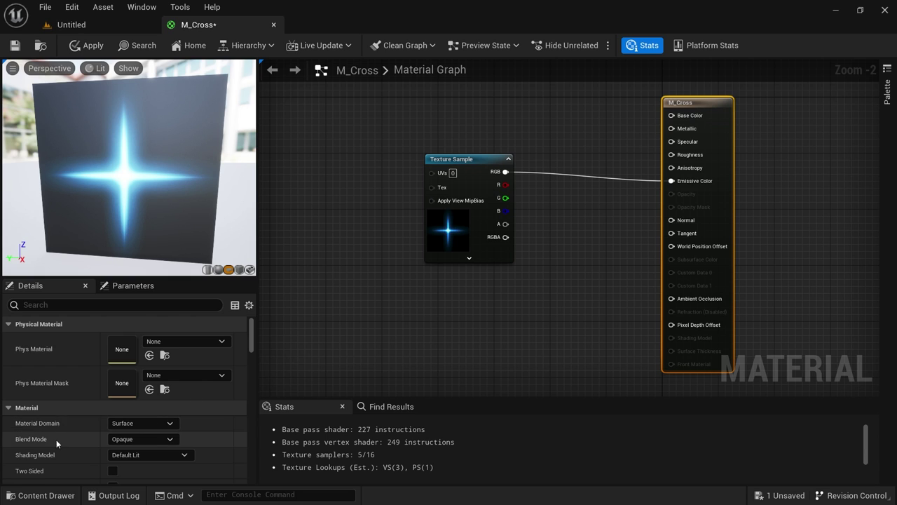
left_click(134, 424)
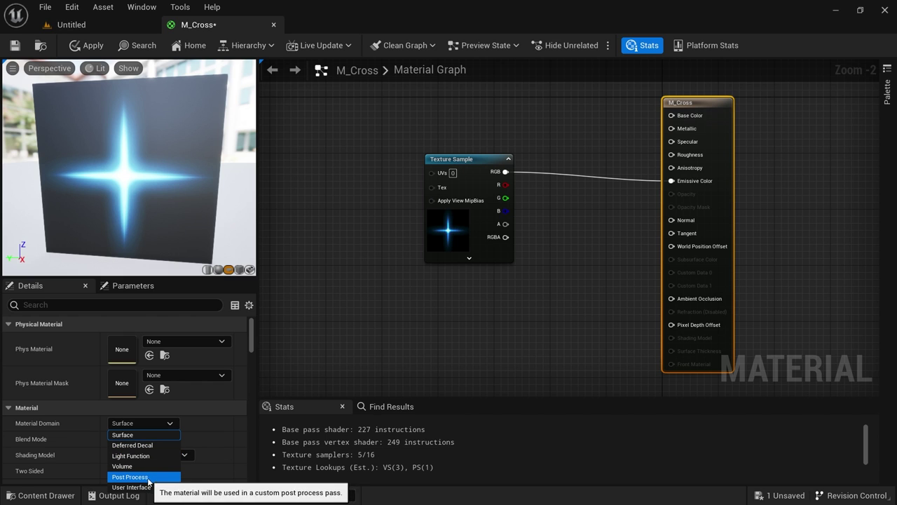
left_click(133, 435)
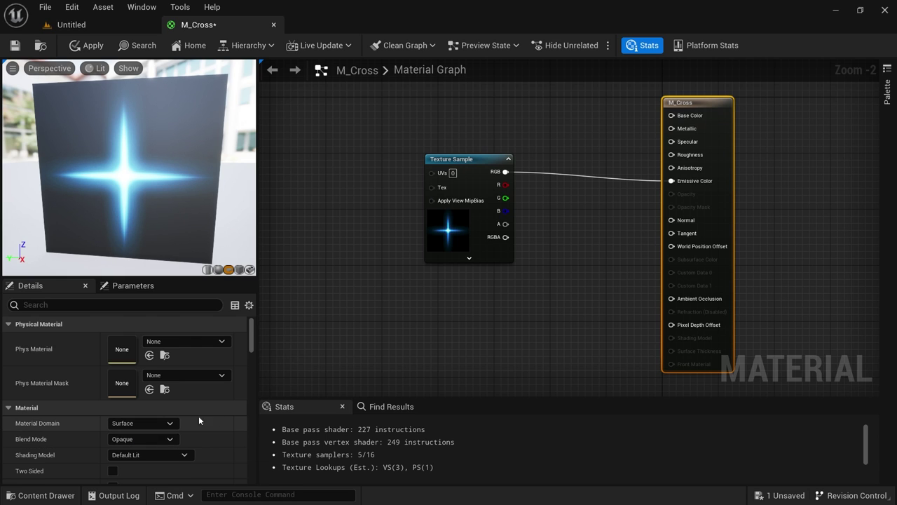
left_click(160, 424)
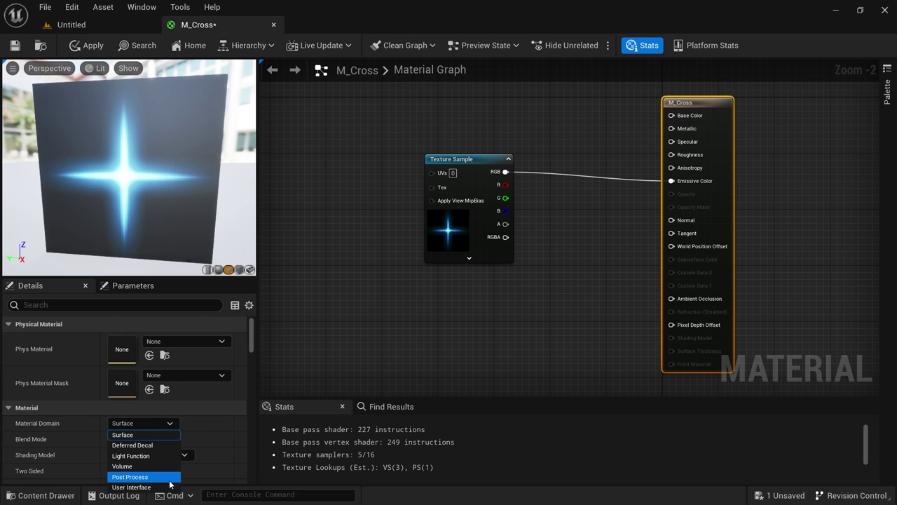
left_click(153, 433)
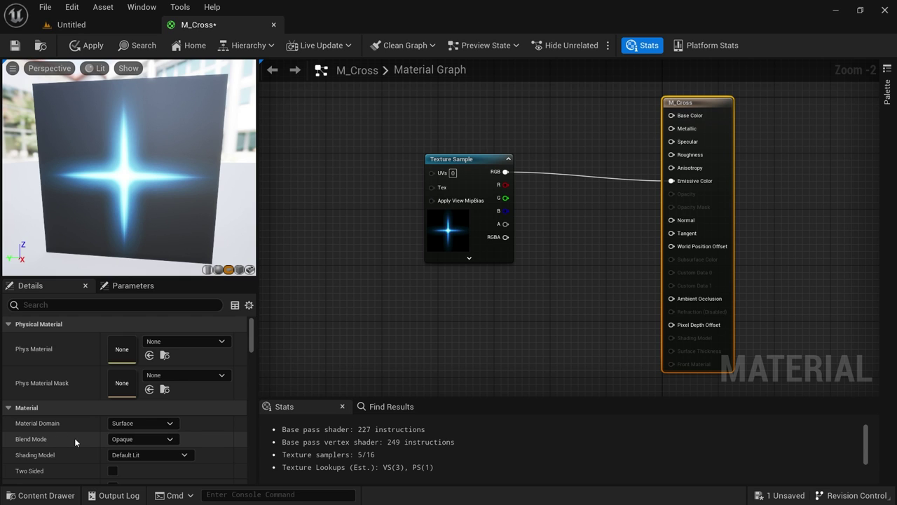
left_click(141, 439)
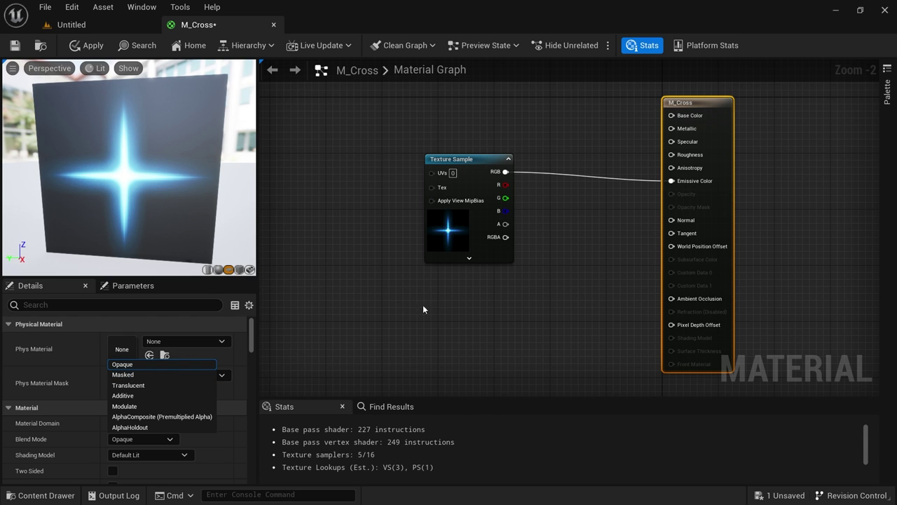
left_click(456, 335)
Inspect the cross texture up close on the preview plane and set the M_Cross Blend Mode to Masked
scroll(462, 301, "up", 1)
left_click(440, 214)
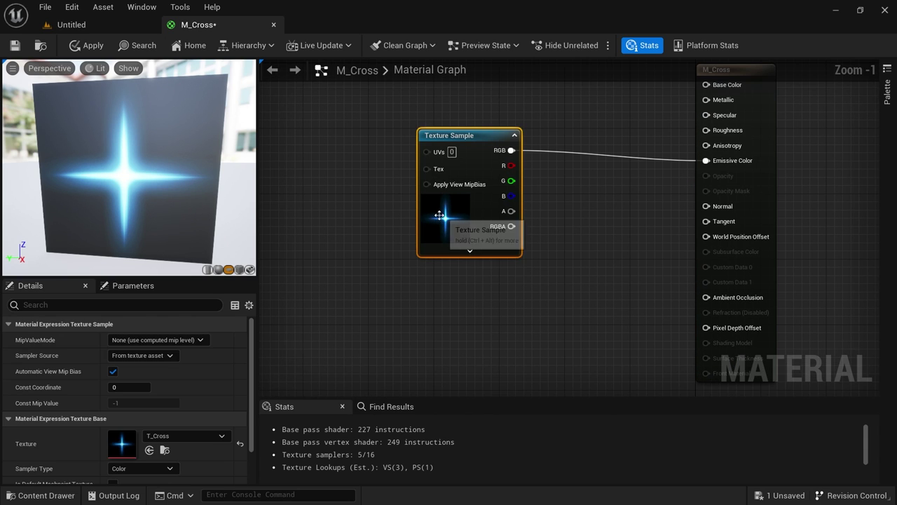
left_click_drag(95, 175, 114, 176)
right_click_drag(110, 179, 126, 151)
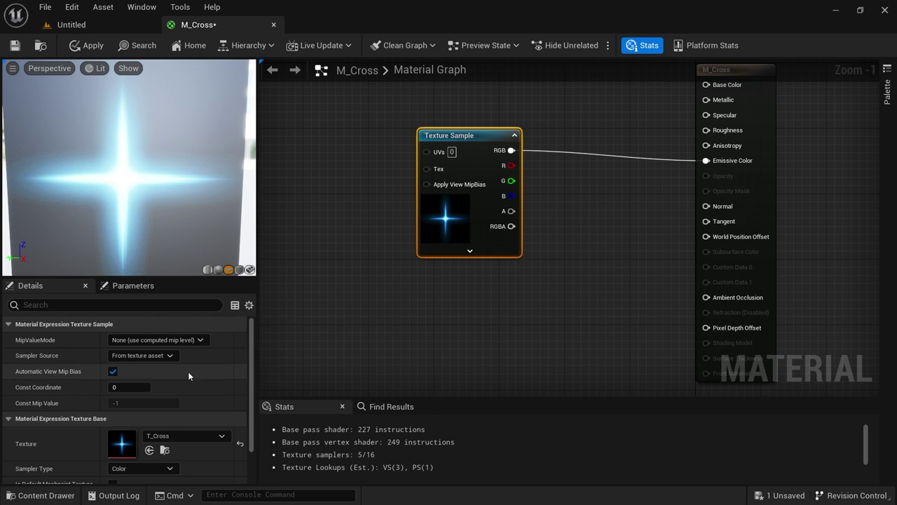
left_click(774, 85)
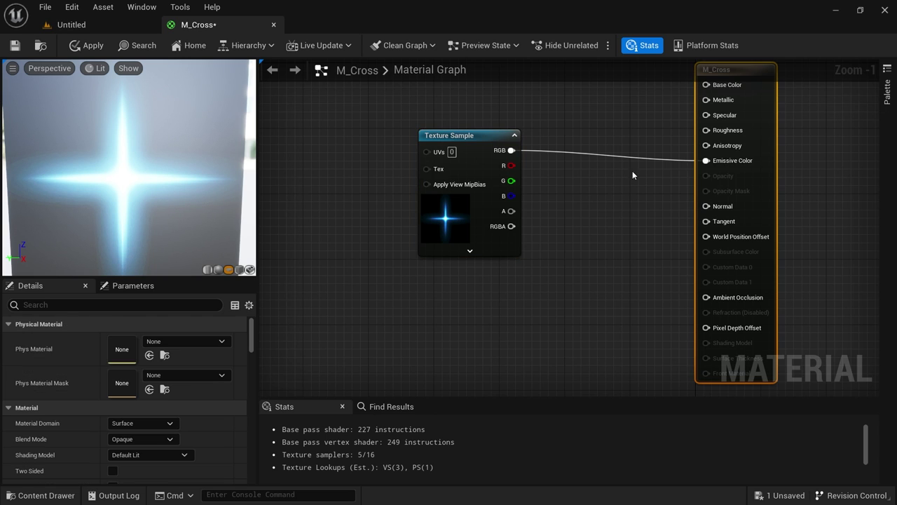
left_click(137, 441)
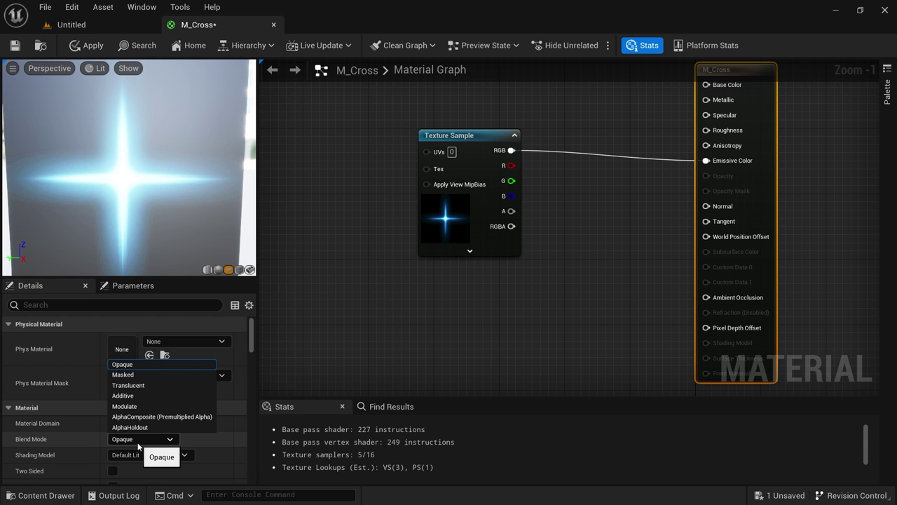
left_click(122, 374)
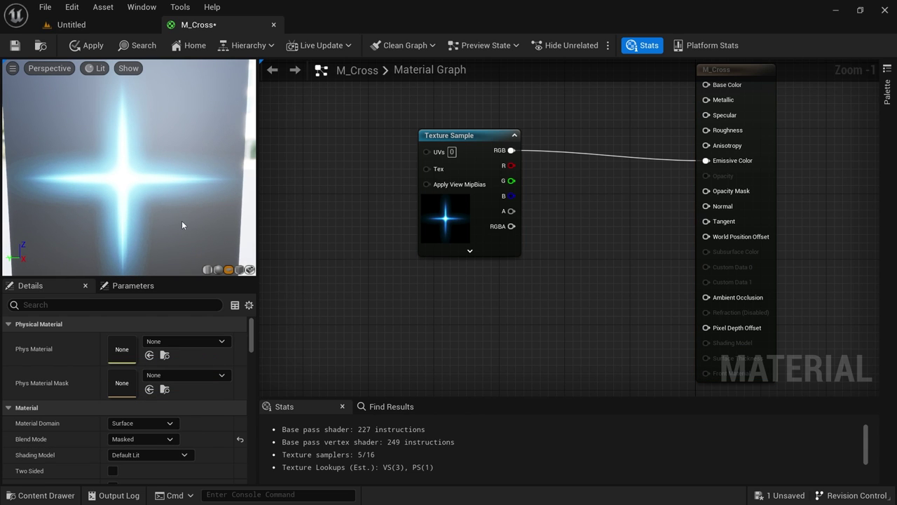
scroll(484, 347, "down", 1)
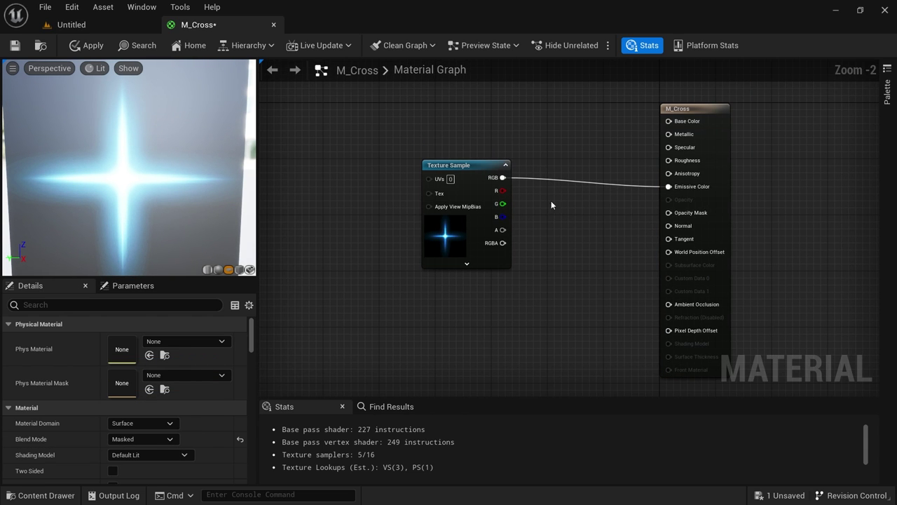
Move the Texture Sample's RGB connection from Emissive Color to Opacity Mask and inspect the masked plane in the preview
left_click(669, 186, "alt")
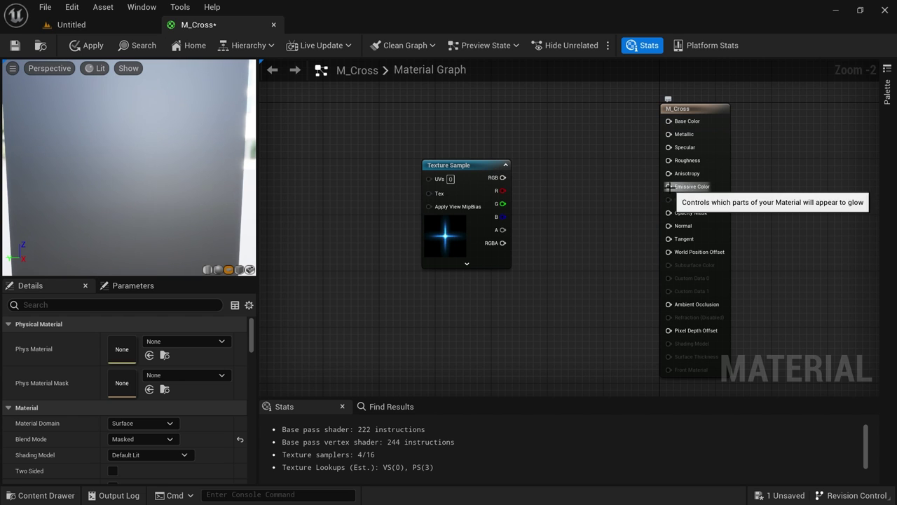
left_click_drag(502, 177, 667, 212)
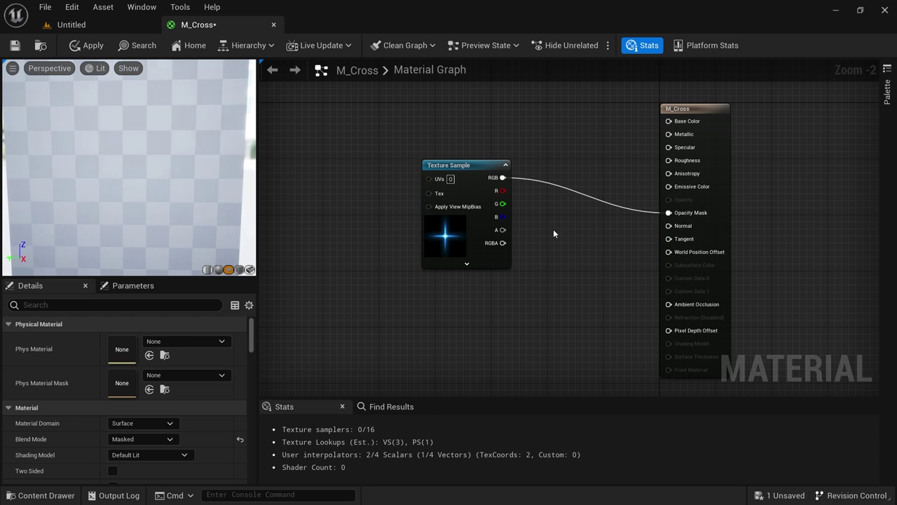
right_click_drag(183, 200, 184, 176)
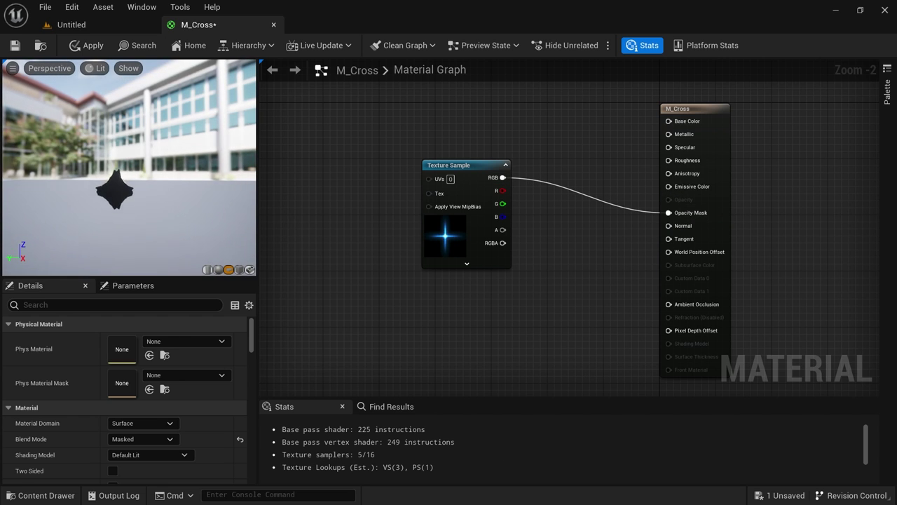
left_click_drag(184, 200, 173, 198)
scroll(182, 203, "up", 3)
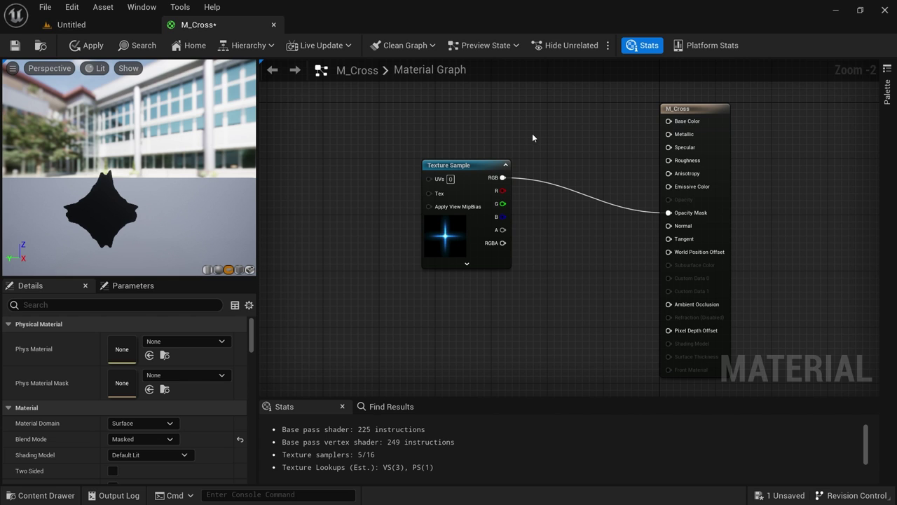
Reconnect the Texture Sample's RGB output to Emissive Color in place of Opacity Mask and set the Blend Mode to Translucent
left_click(668, 213, "alt")
left_click_drag(503, 178, 668, 186)
left_click(690, 109)
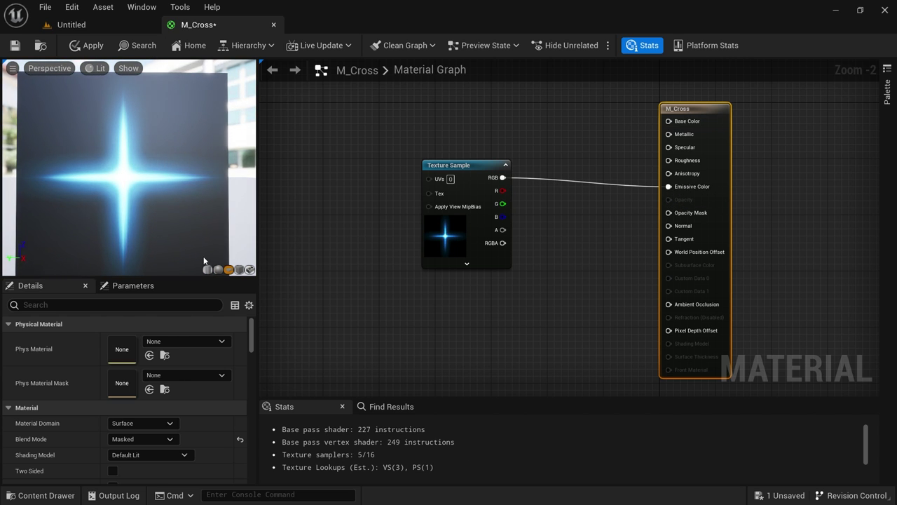
left_click(160, 438)
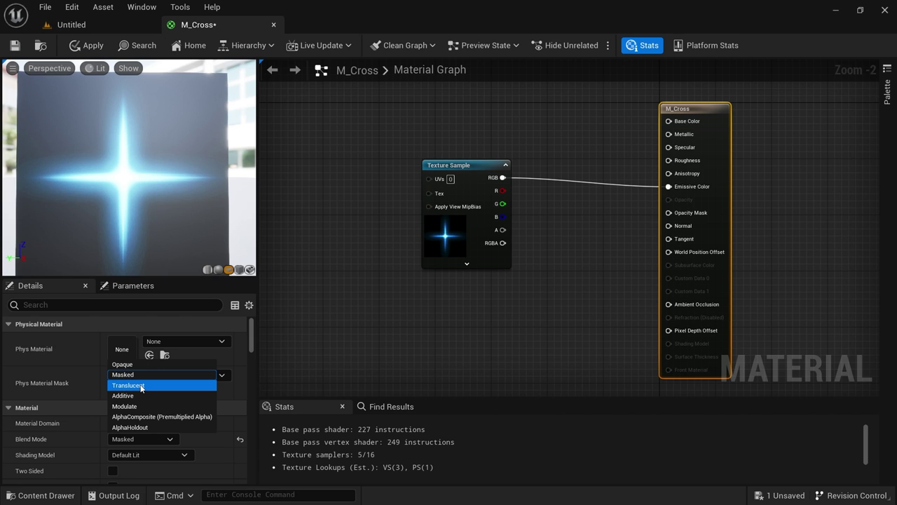
left_click(141, 385)
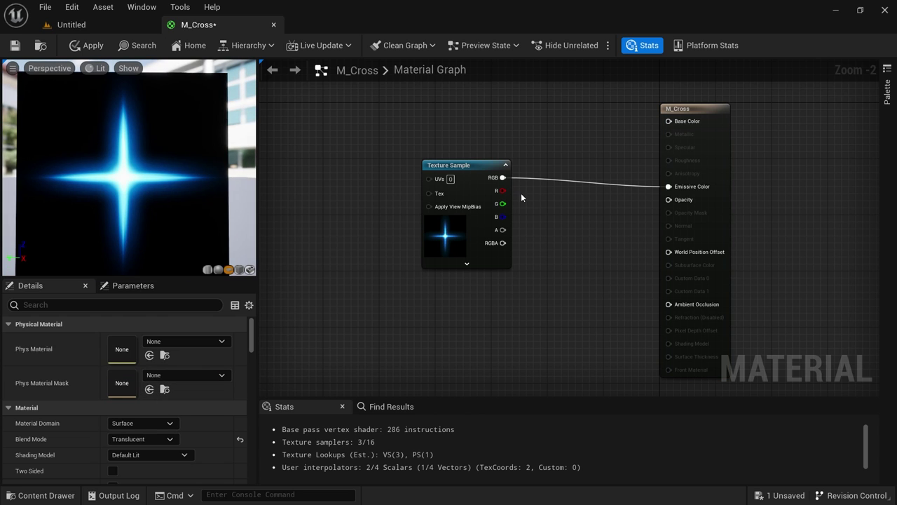
Move the Texture Sample's RGB connection from Emissive Color to Opacity and check the preview plane
left_click(502, 178, "alt")
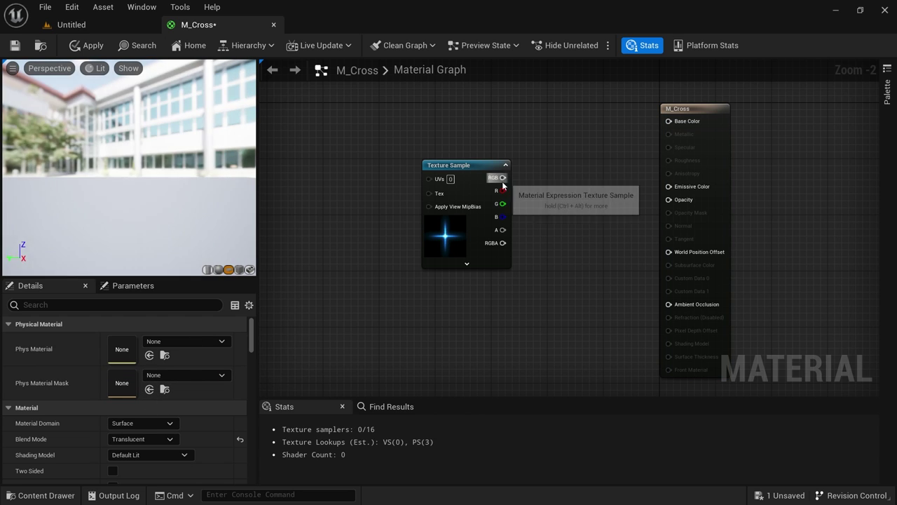
left_click_drag(503, 178, 668, 200)
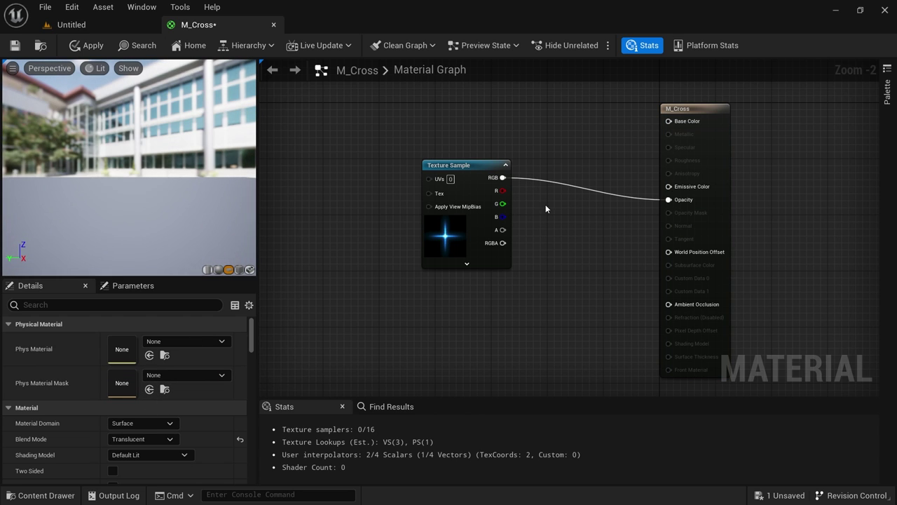
left_click_drag(170, 191, 170, 190)
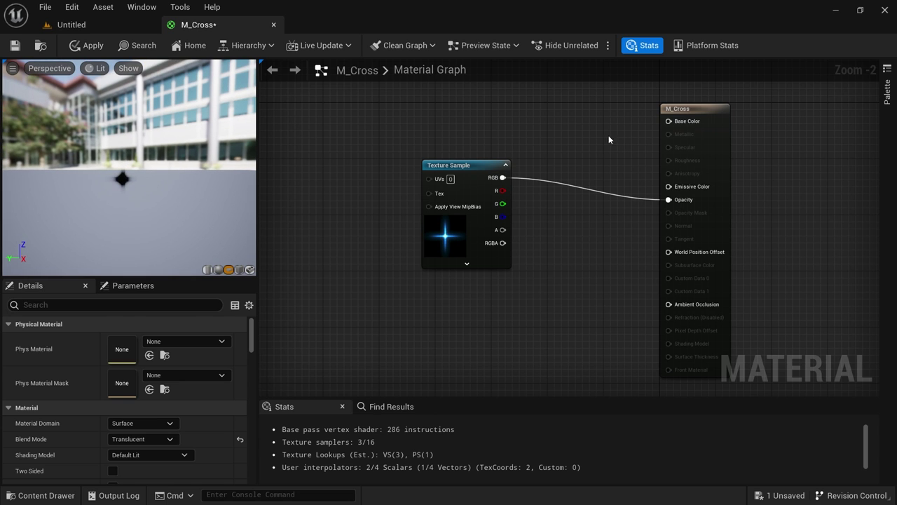
Add a Constant3Vector node feeding Emissive Color, colour it purple (R 0.465425, G 0.268347, B 1.0) and place it above the Texture Sample
left_click(521, 110)
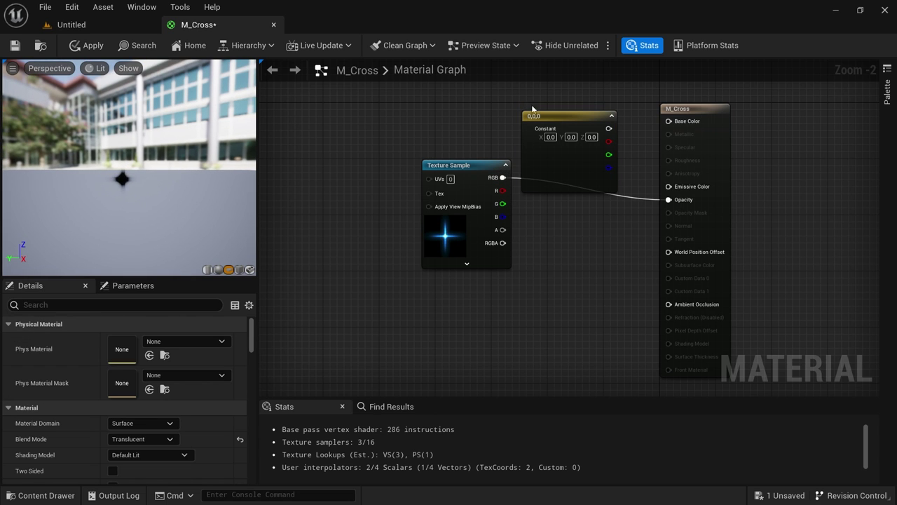
left_click_drag(610, 131, 669, 187)
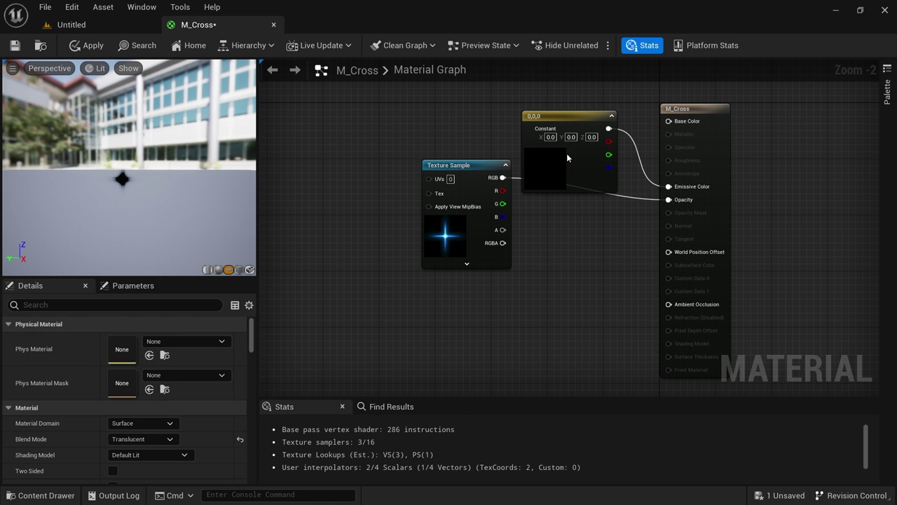
left_click(566, 154)
left_click(147, 339)
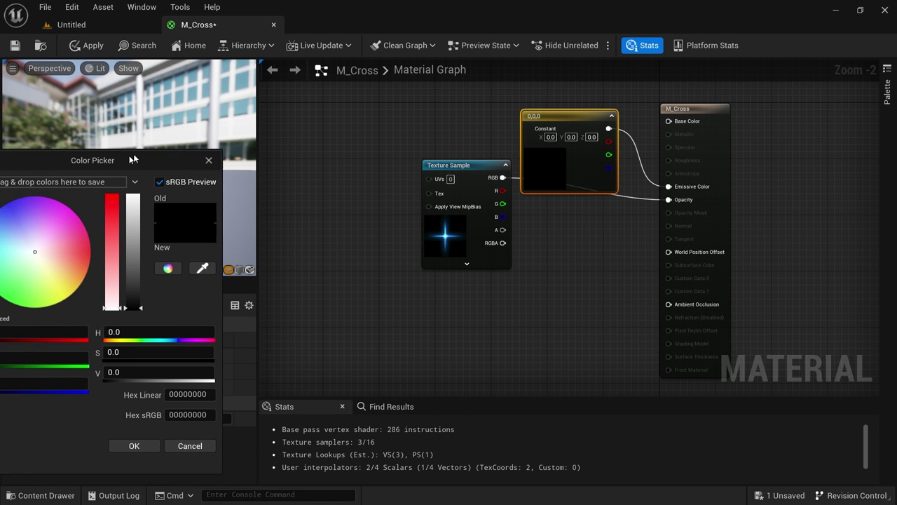
left_click(240, 186)
left_click_drag(303, 202, 301, 144)
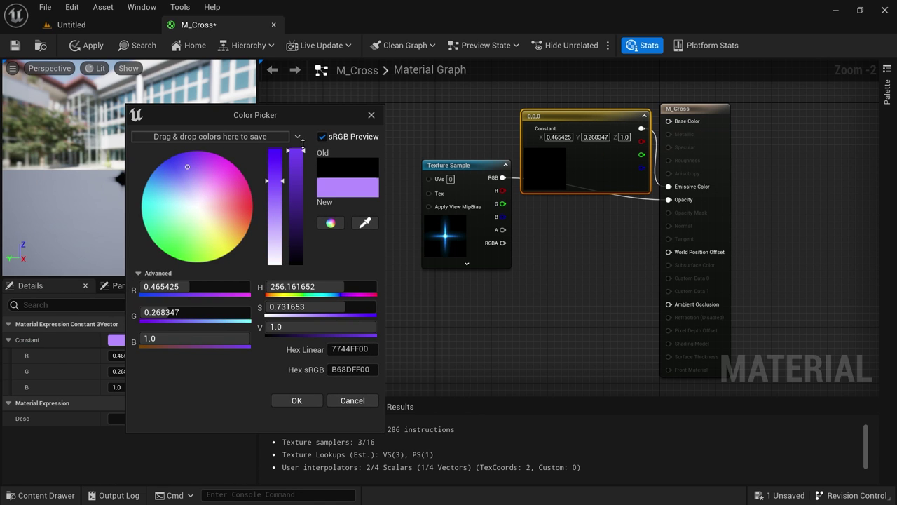
left_click(314, 401)
left_click_drag(574, 169, 541, 120)
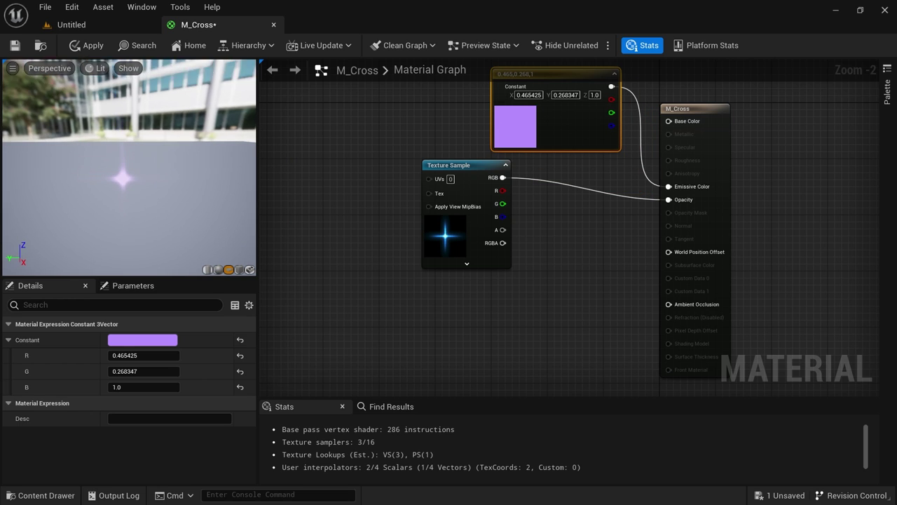
Replace the RGB connection to Opacity with the Texture Sample's A output, comparing the cross in the preview before and after
scroll(134, 174, "up", 4)
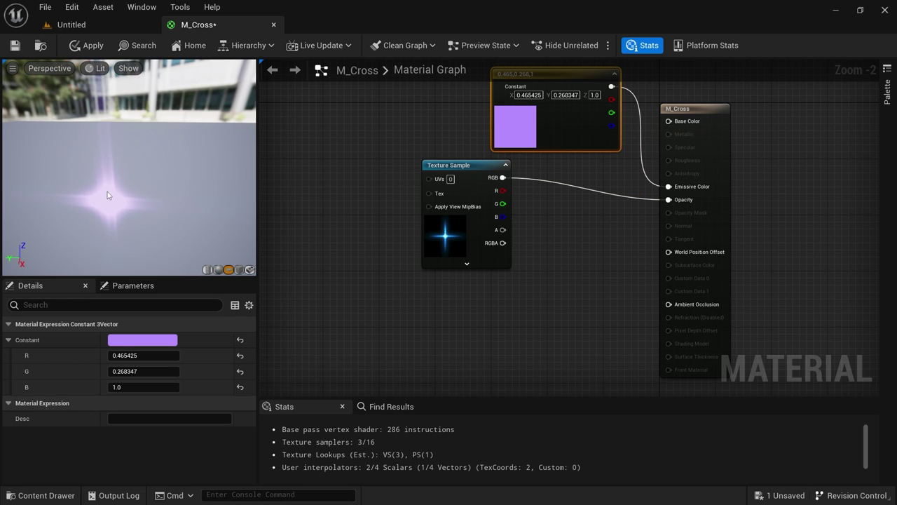
left_click_drag(101, 172, 103, 188)
right_click_drag(103, 187, 117, 188)
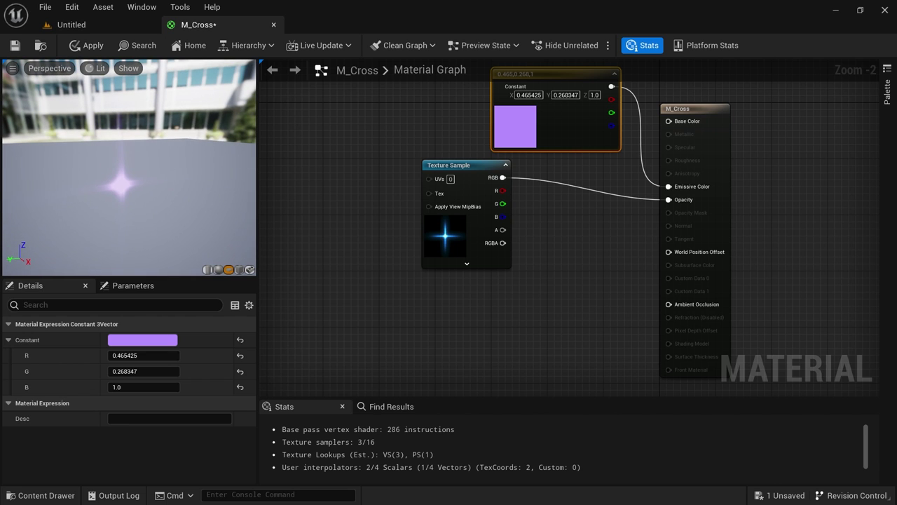
left_click_drag(116, 189, 120, 196)
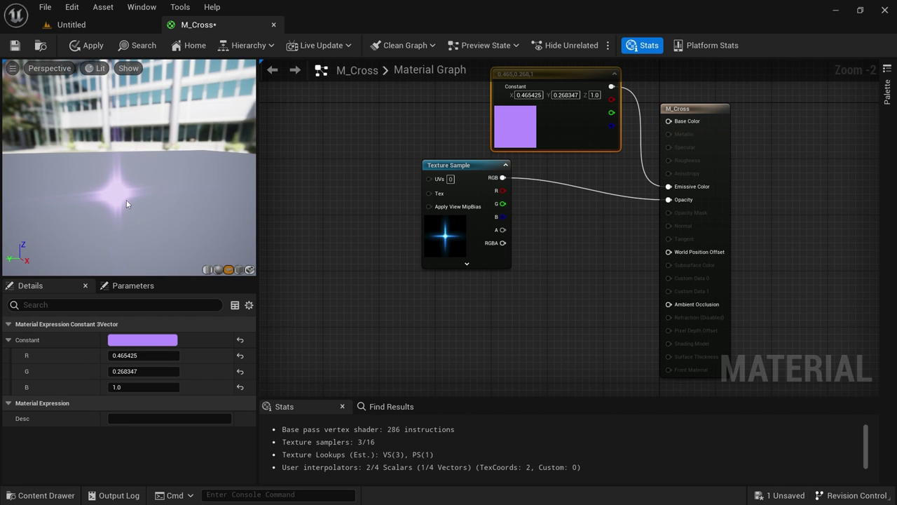
left_click_drag(501, 230, 669, 199)
left_click_drag(138, 204, 123, 219)
right_click_drag(123, 218, 135, 190)
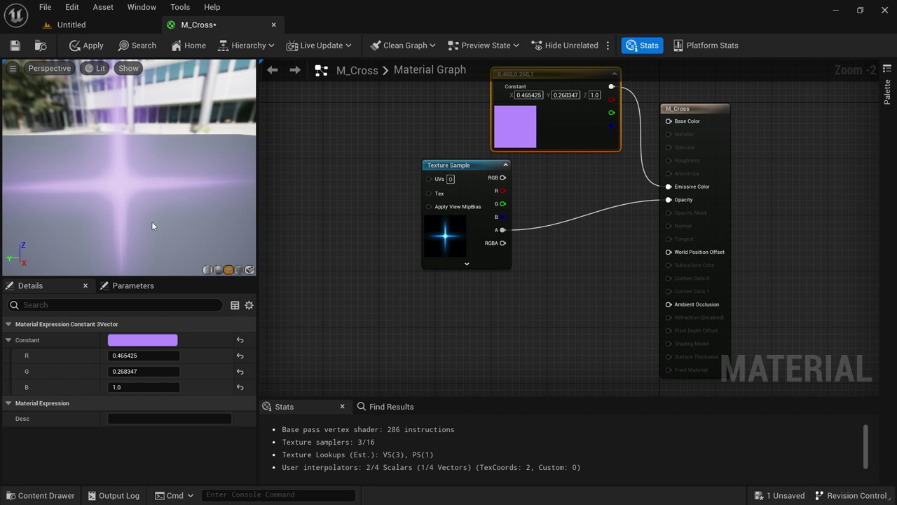
Delete the purple Constant3Vector node from the material graph
left_click(697, 110)
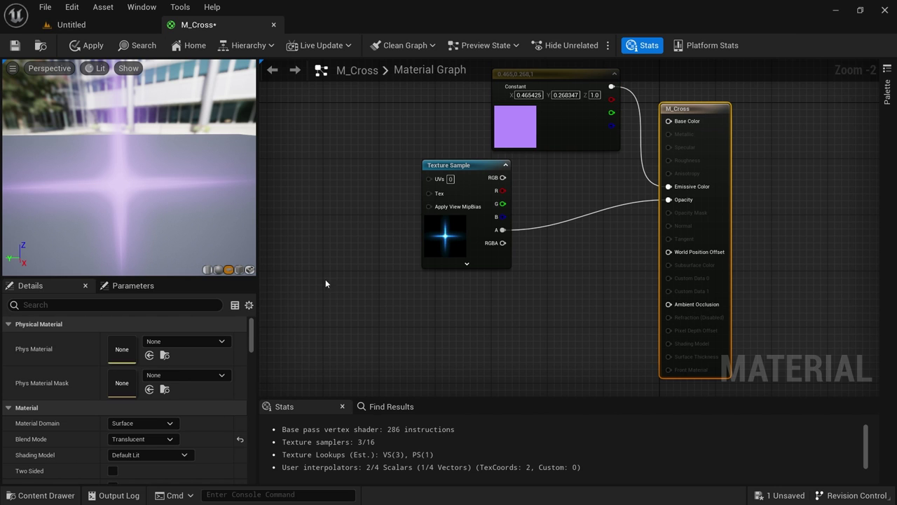
left_click(552, 135)
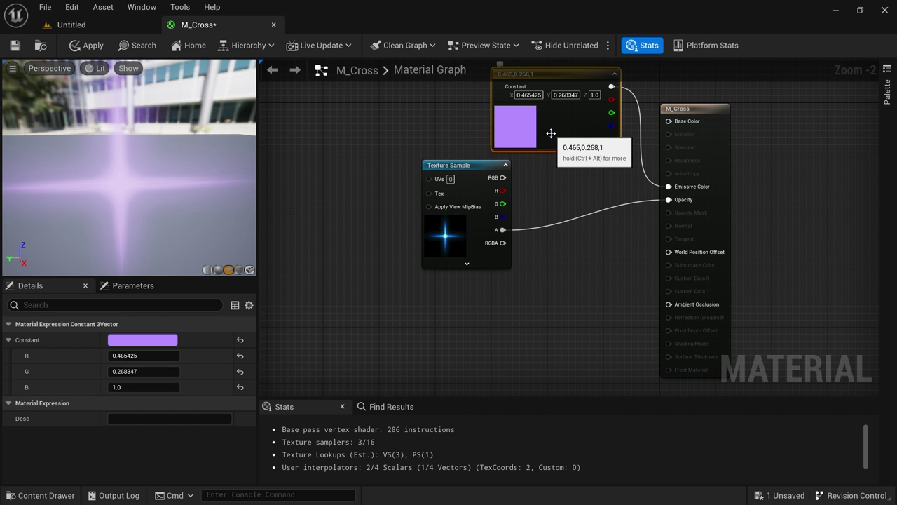
key("Delete")
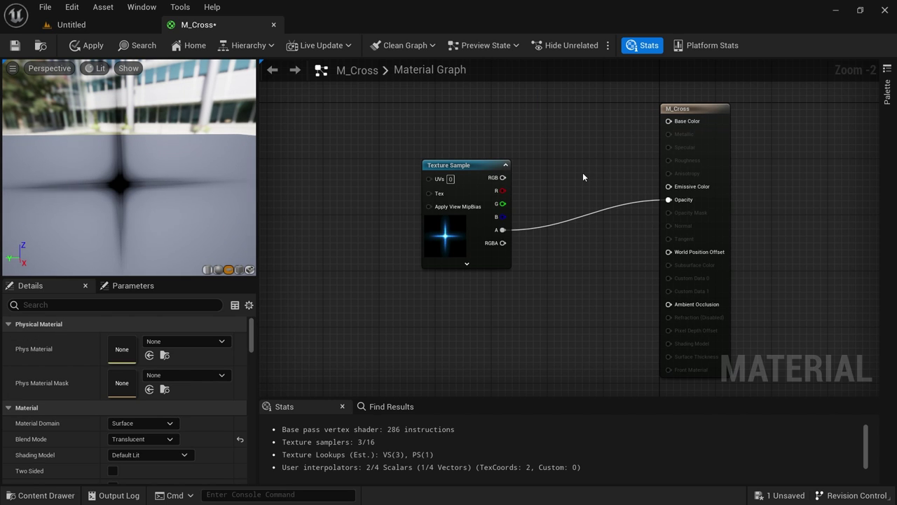
Connect the Texture Sample's RGB output to Opacity and set the material's Blend Mode to Additive
left_click_drag(503, 177, 670, 200)
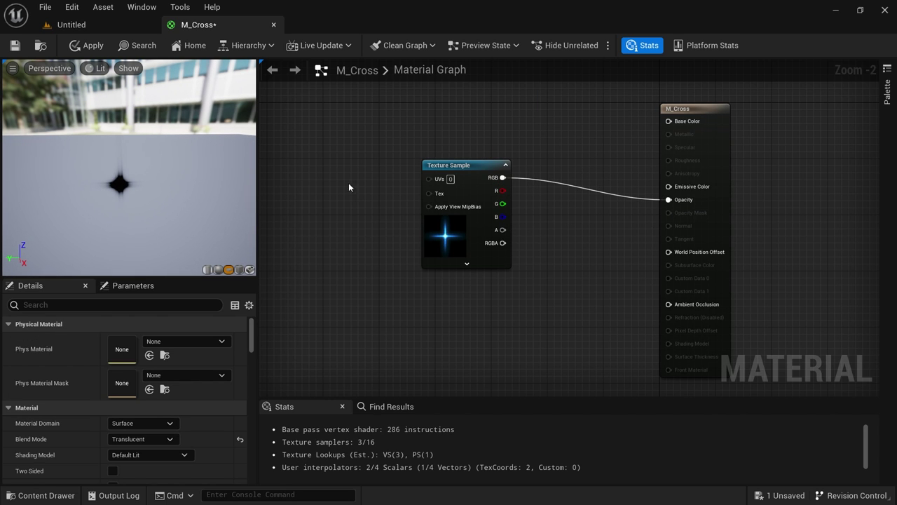
left_click(155, 439)
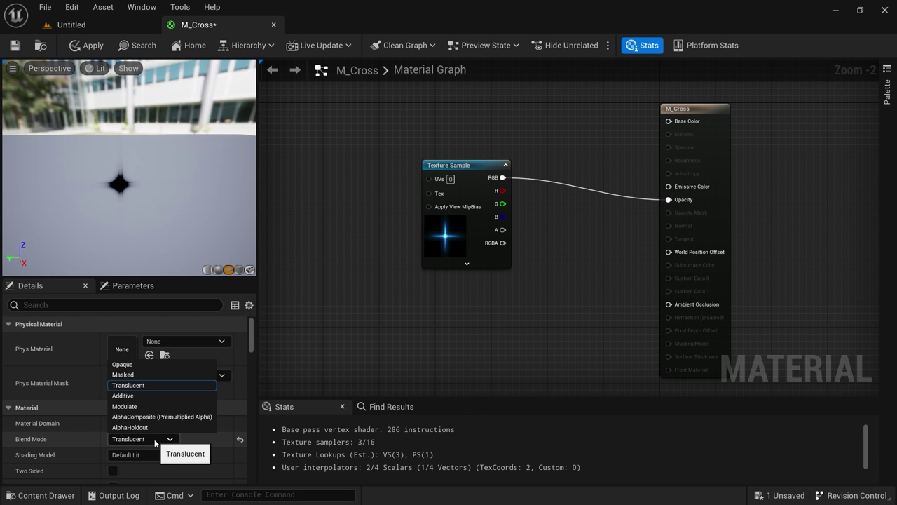
left_click(125, 395)
left_click_drag(196, 219, 146, 208)
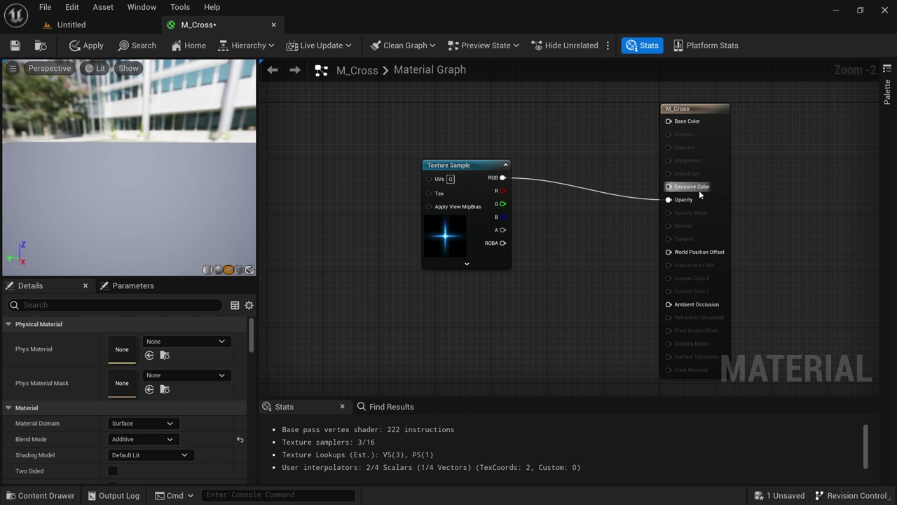
Disconnect Opacity, connect the Texture Sample's RGB output to Emissive Color and inspect the cross on the preview plane
left_click(668, 200, "alt")
left_click_drag(503, 177, 672, 187)
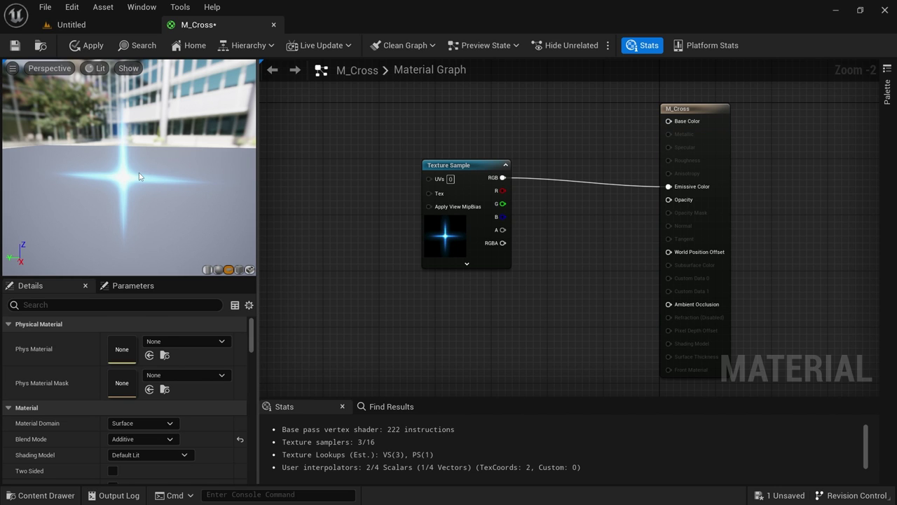
left_click_drag(236, 189, 258, 184)
left_click_drag(175, 179, 128, 190)
scroll(161, 183, "up", 2)
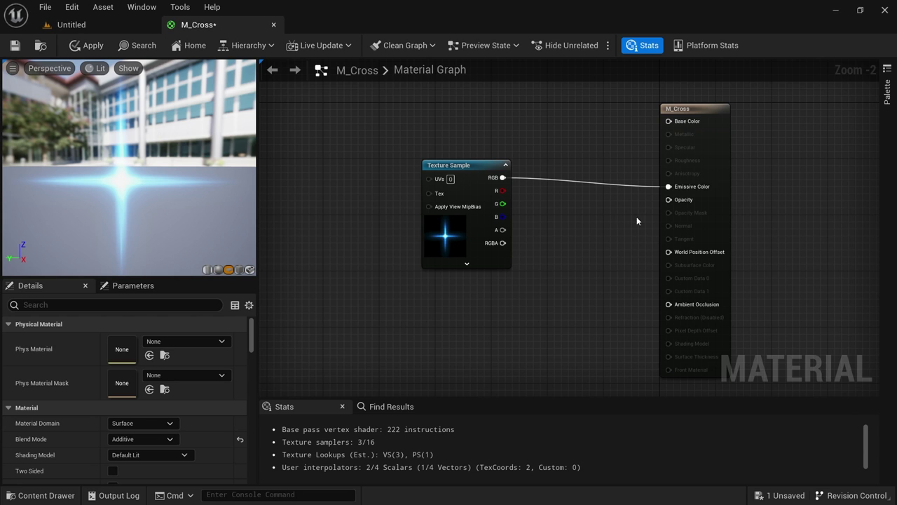
Review the Texture Sample's properties and M_Cross's Blend Mode options, choosing Additive
left_click(435, 254)
left_click_drag(136, 212, 168, 205)
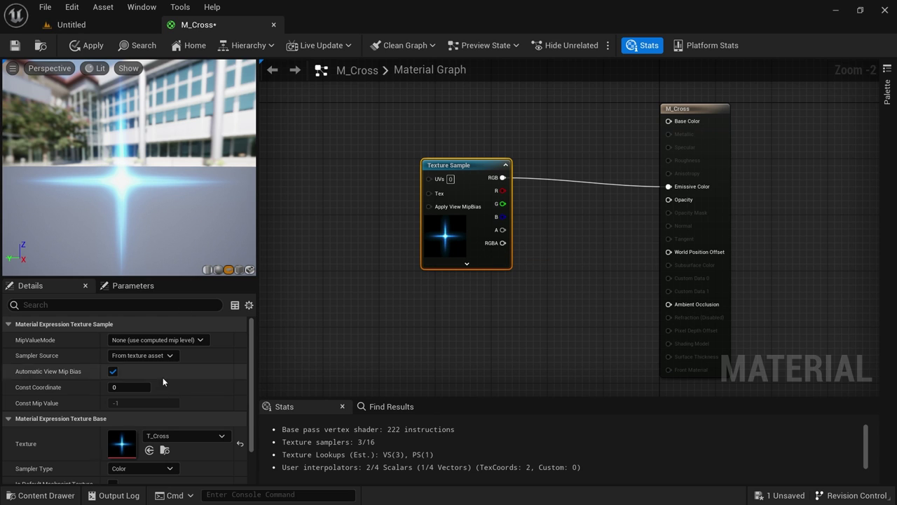
left_click(720, 111)
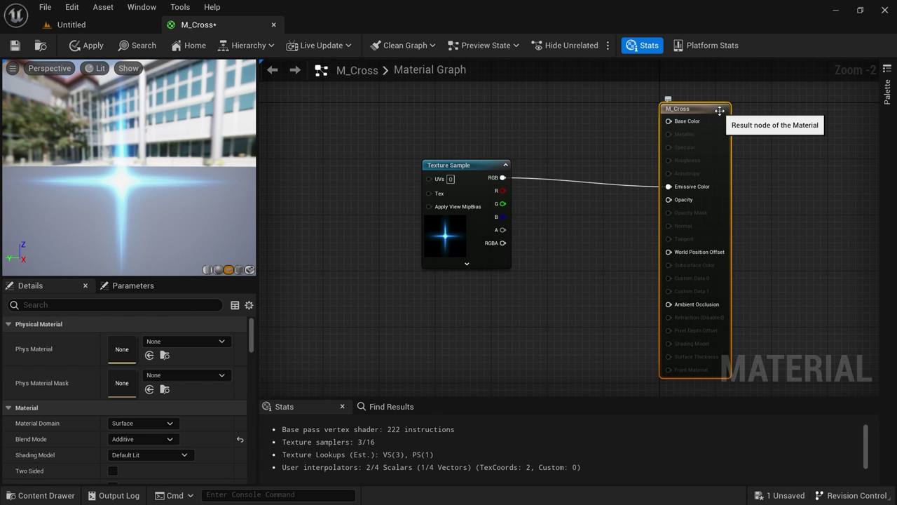
left_click(131, 440)
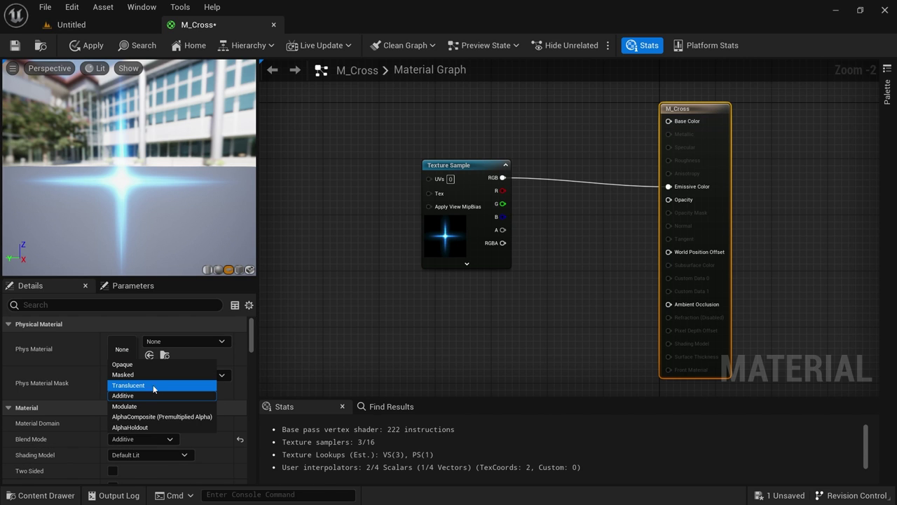
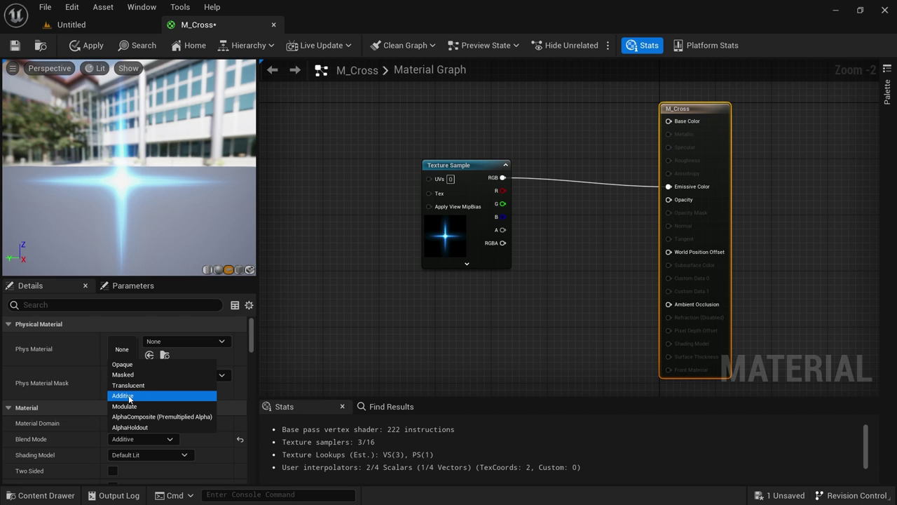
left_click(129, 396)
left_click(402, 314)
right_click_drag(402, 314, 429, 316)
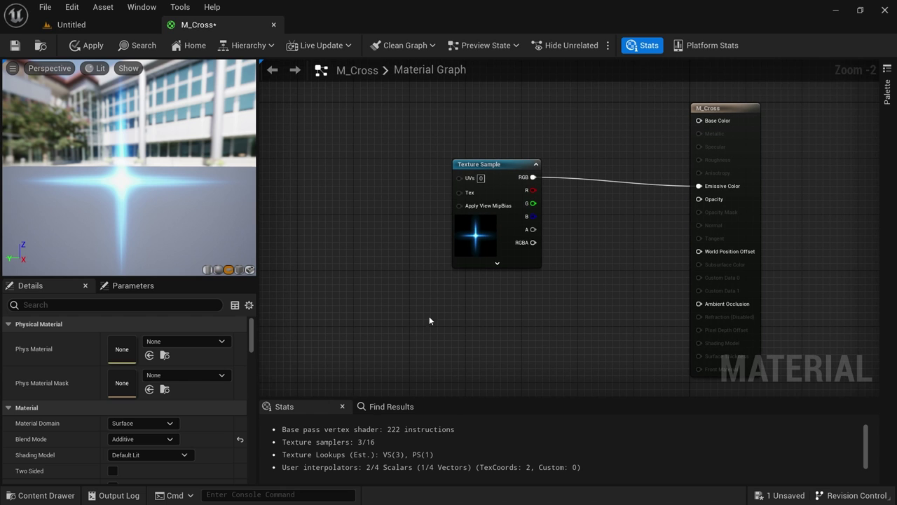
Look through the material's Blend Mode and Shading Model options and set the Shading Model to Unlit
scroll(161, 397, "down", 2)
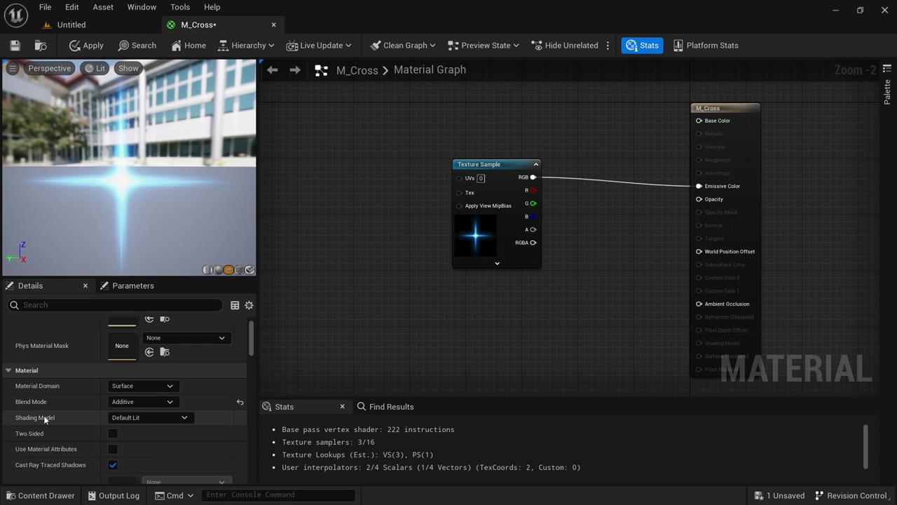
left_click(155, 416)
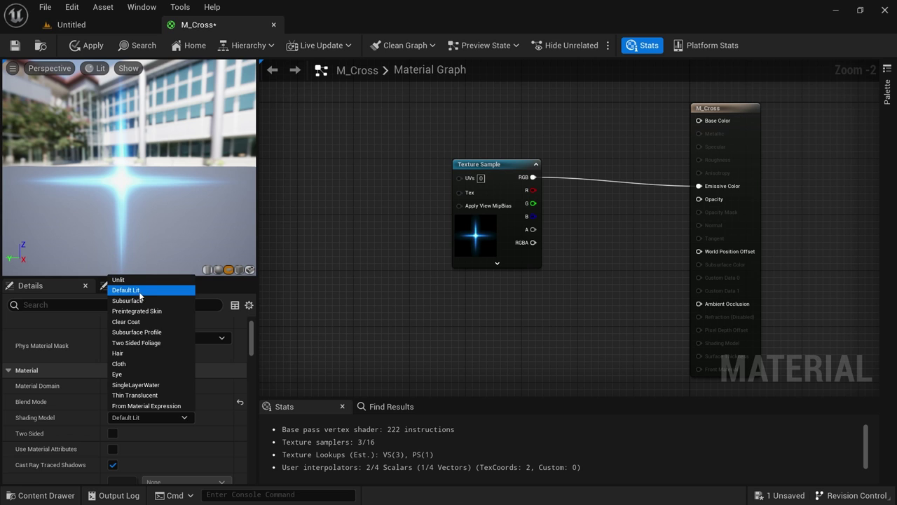
left_click(419, 326)
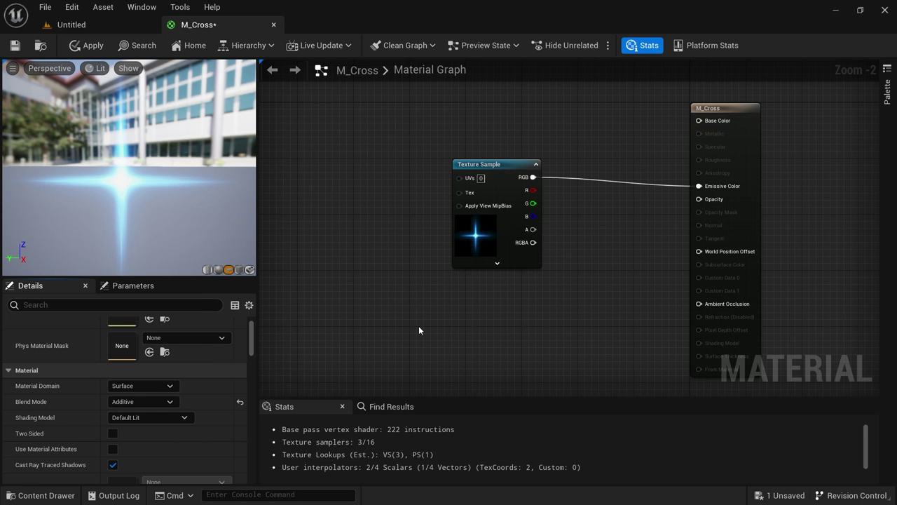
left_click(139, 403)
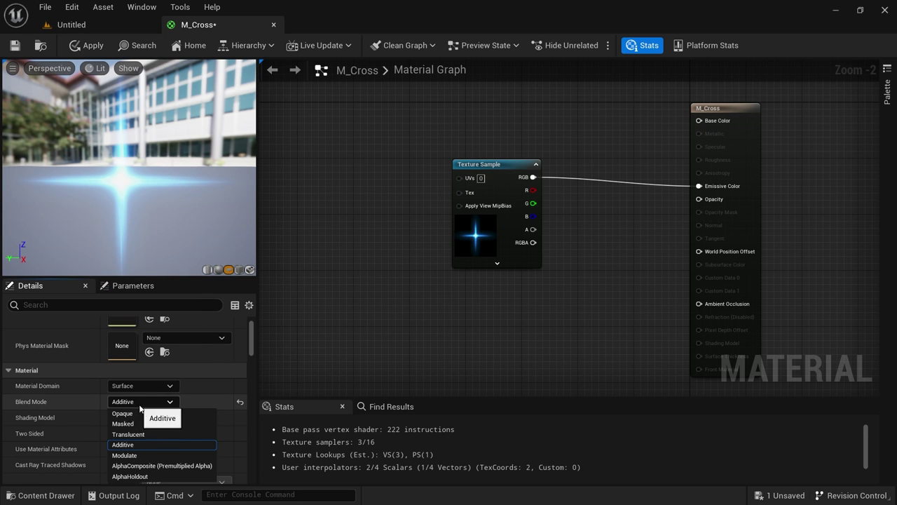
left_click(140, 444)
left_click(168, 416)
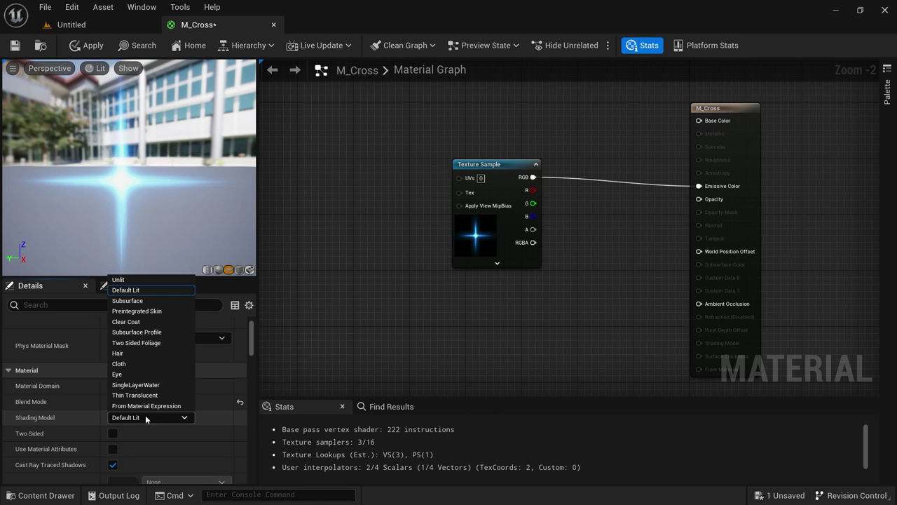
left_click(133, 279)
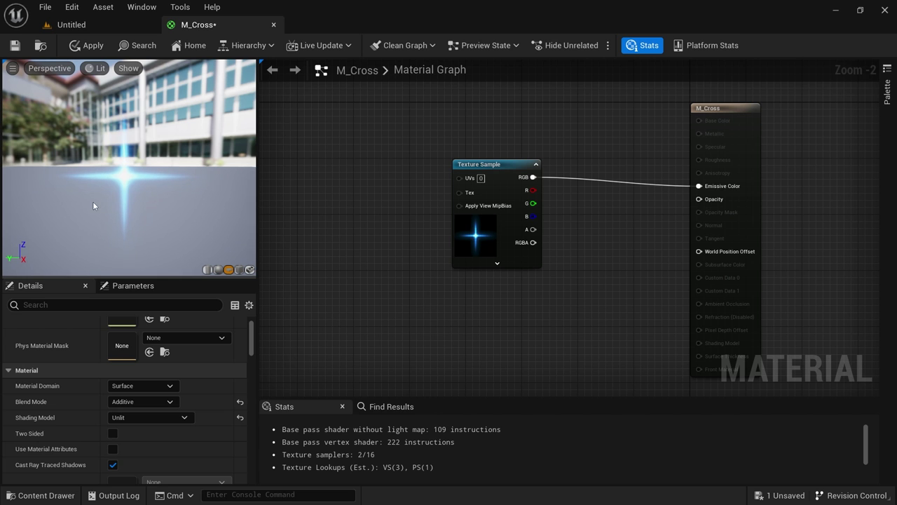
Try Two Sided on the material to check the plane from behind, and switch the option off again
left_click_drag(92, 201, 193, 201)
left_click(112, 433)
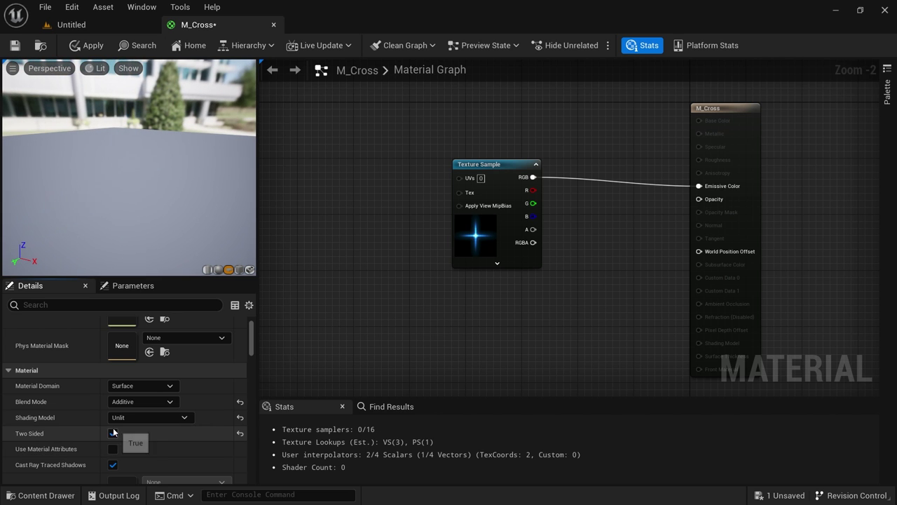
left_click_drag(87, 230, 124, 291)
left_click(112, 433)
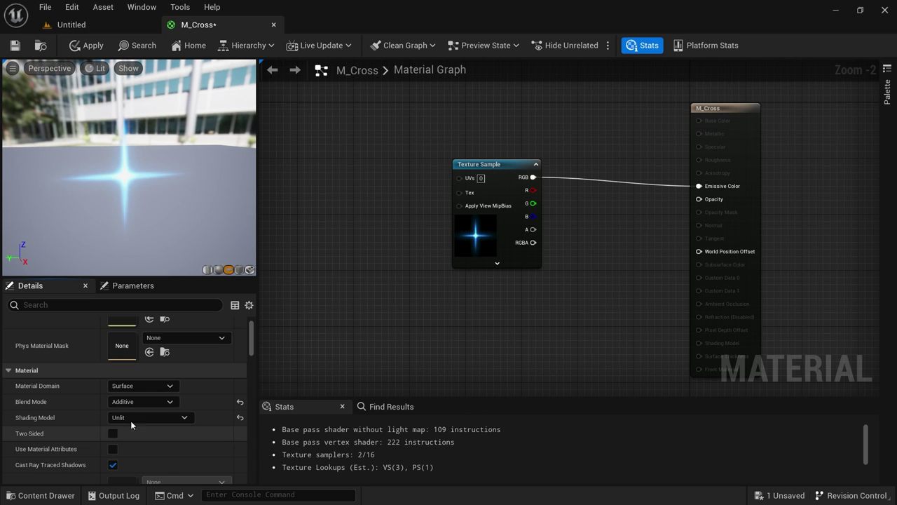
Rearrange the graph so the Texture Sample and the M_Cross result node sit farther apart
right_click_drag(458, 311, 407, 299)
scroll(405, 300, "down", 1)
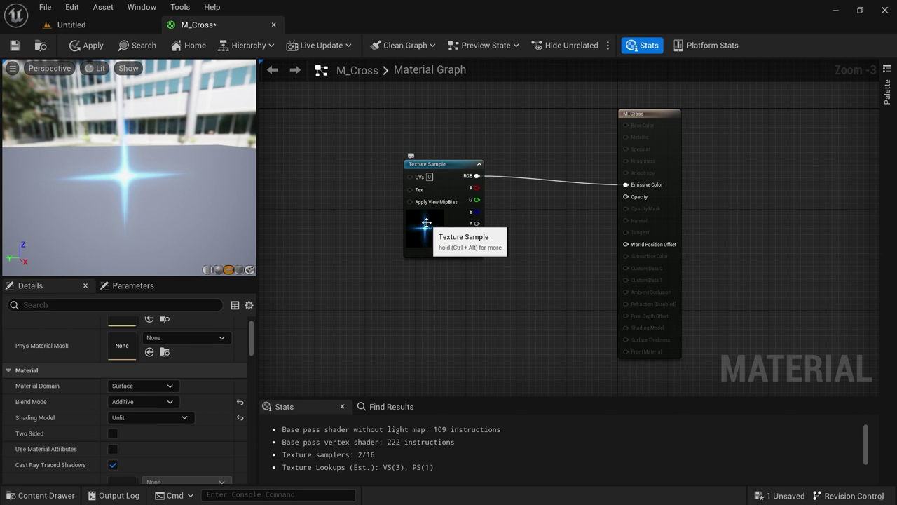
left_click_drag(421, 242, 338, 242)
left_click(673, 116)
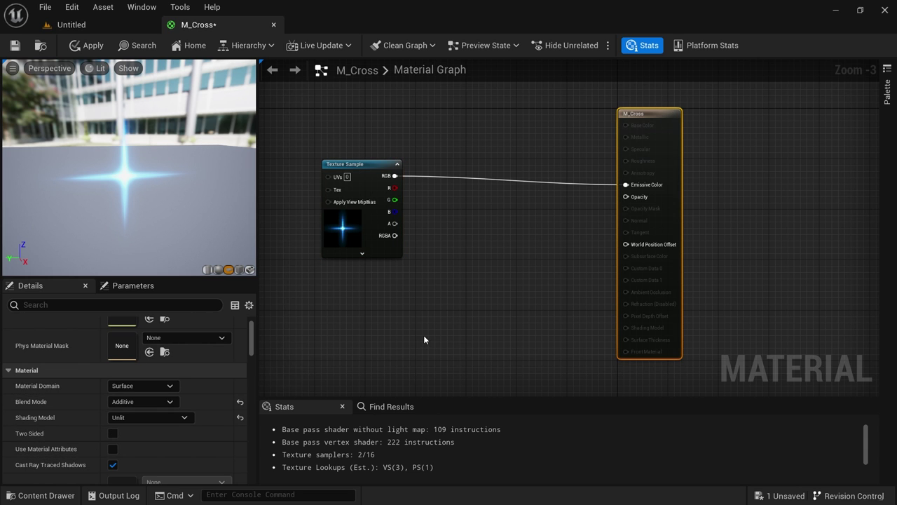
right_click_drag(424, 335, 512, 351)
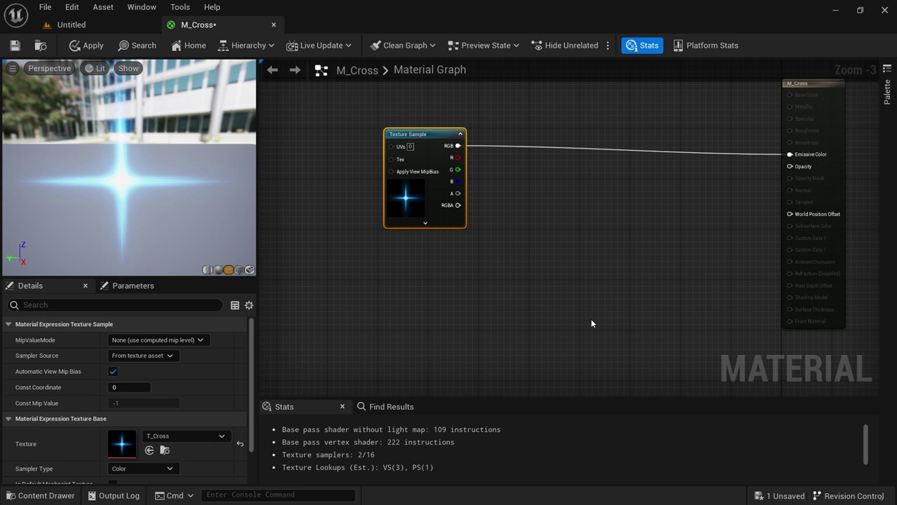
left_click(592, 320)
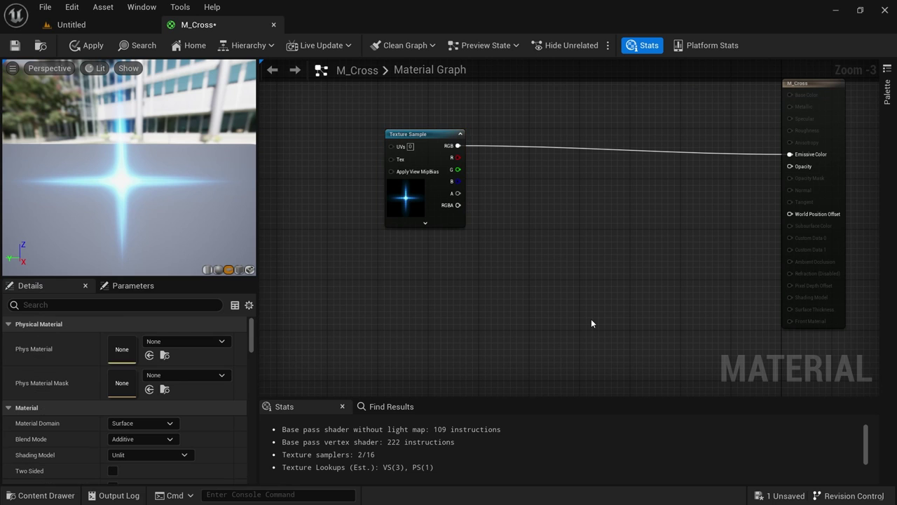
left_click(430, 189)
scroll(448, 177, "up", 2)
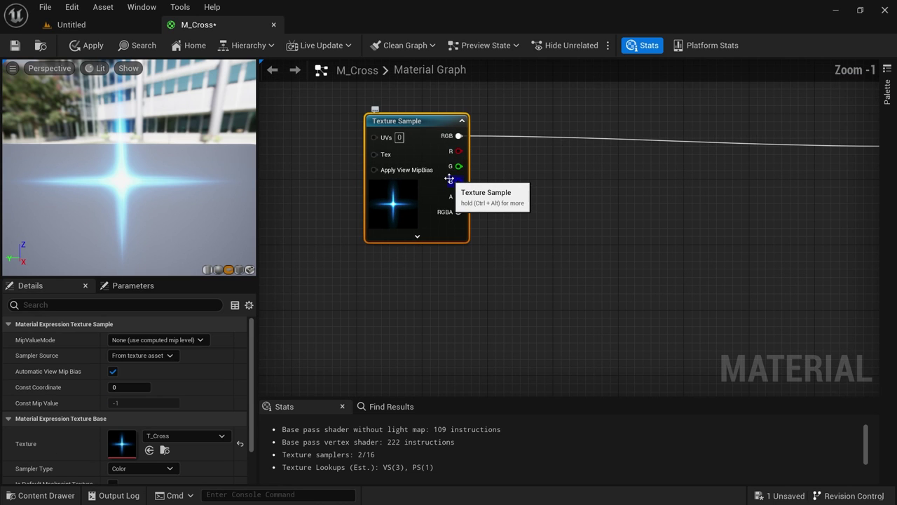
left_click_drag(423, 191, 455, 202)
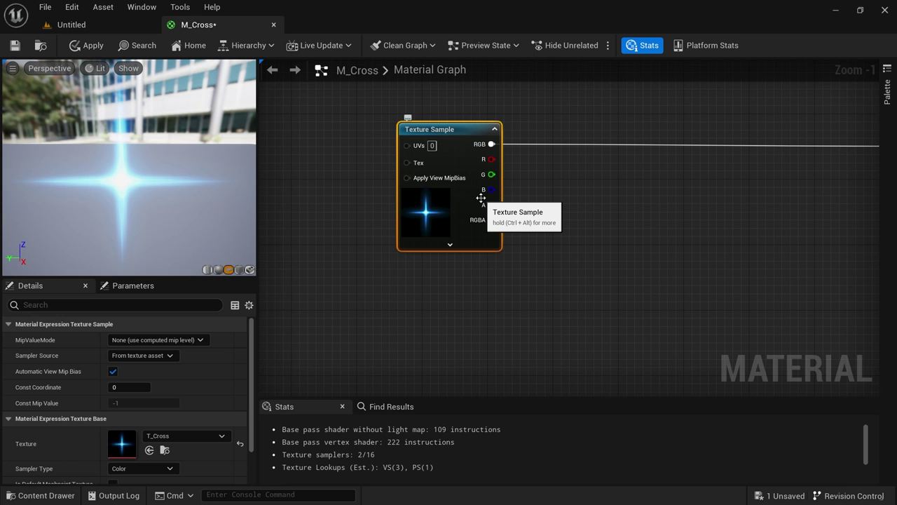
Feed the Texture Sample's R and G outputs into Emissive Color in turn to compare the preview, and reconnect RGB
scroll(516, 160, "up", 1)
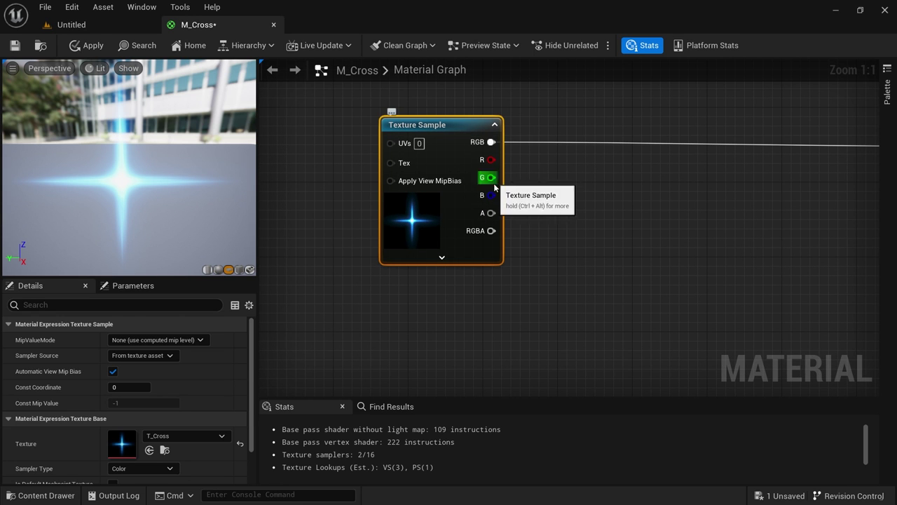
scroll(493, 226, "down", 1)
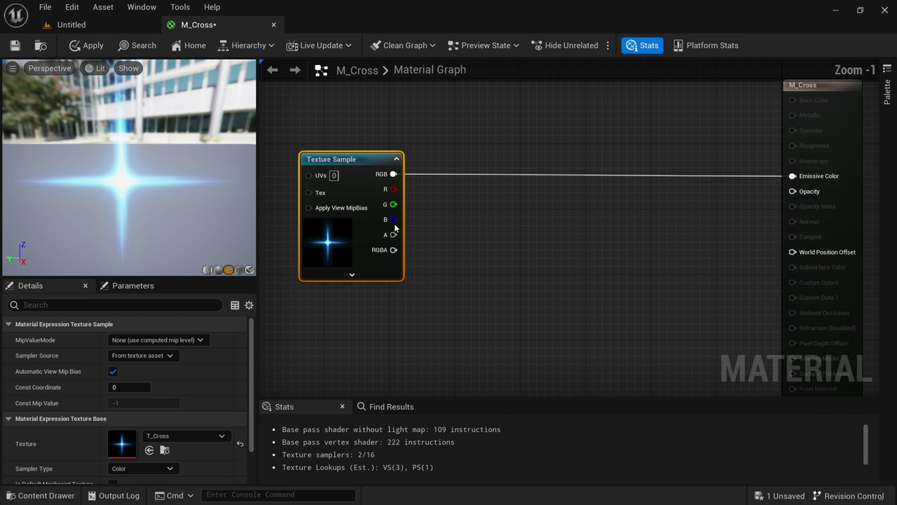
scroll(420, 184, "up", 1)
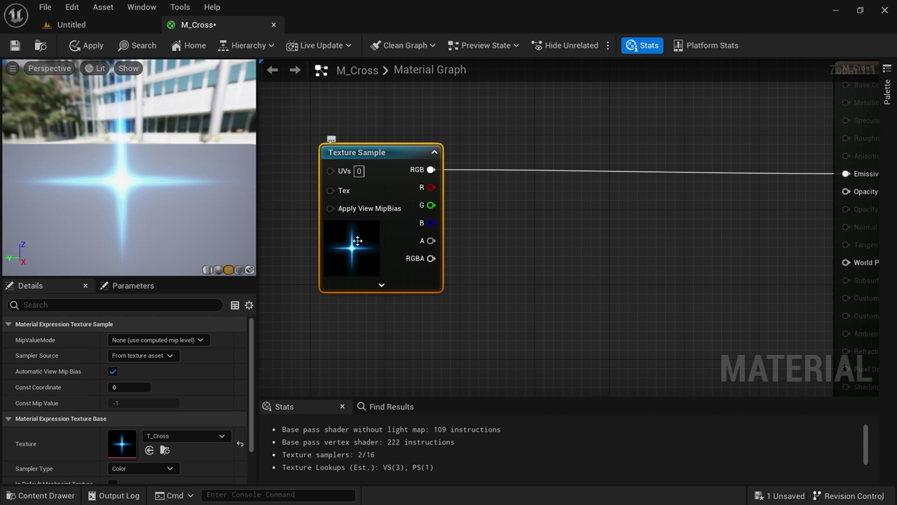
right_click_drag(677, 222, 616, 219)
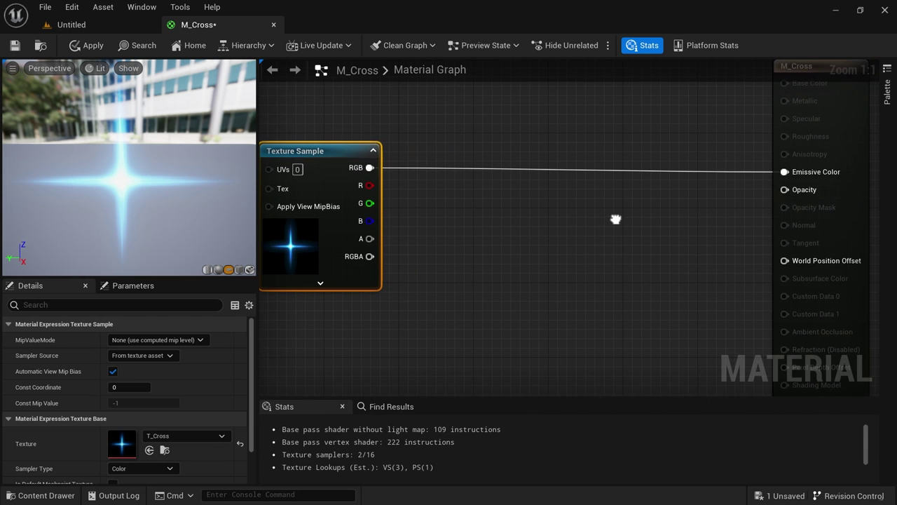
right_click_drag(430, 197, 462, 199)
left_click_drag(402, 188, 825, 176)
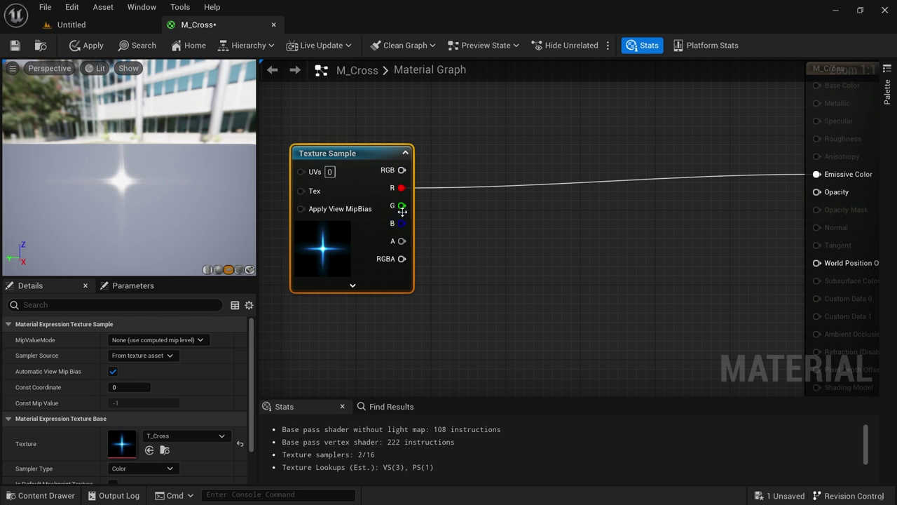
left_click_drag(402, 206, 832, 176)
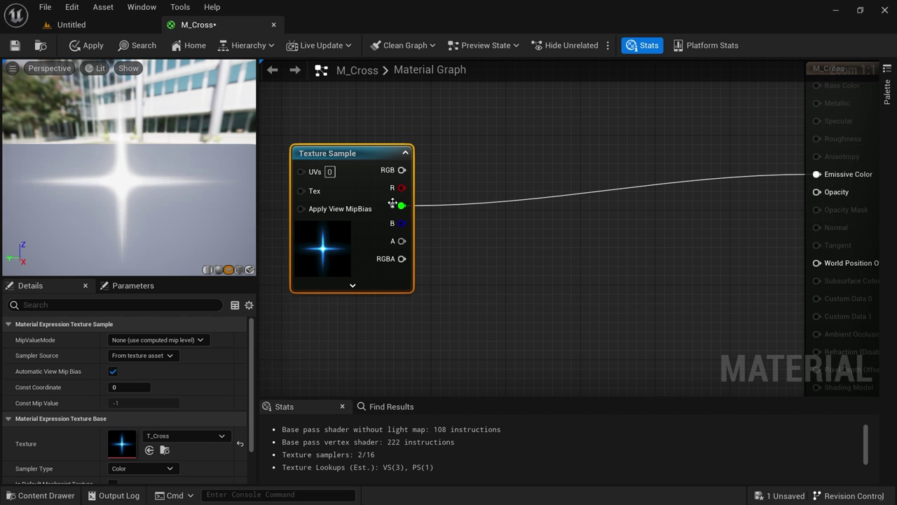
left_click_drag(402, 170, 816, 174)
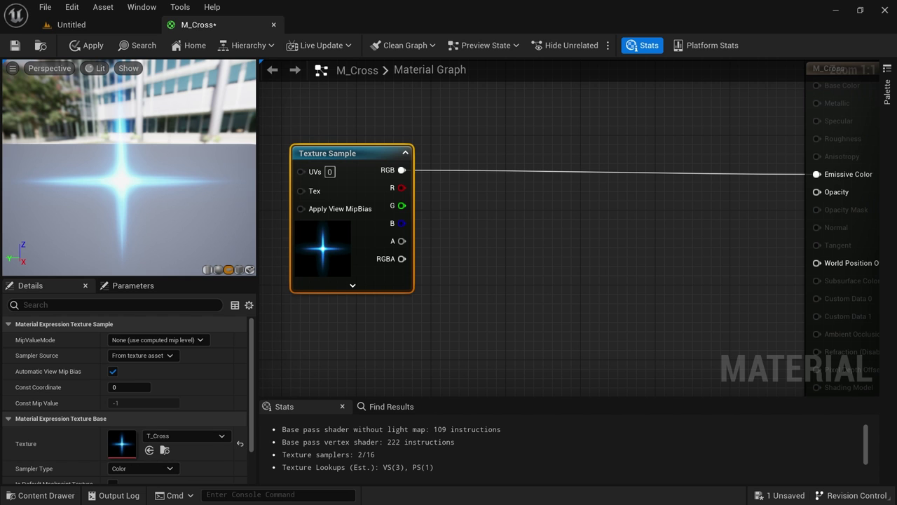
Open the T_Cross texture from the Texture Sample and hide its alpha, blue, green and red channels
double_click(323, 249)
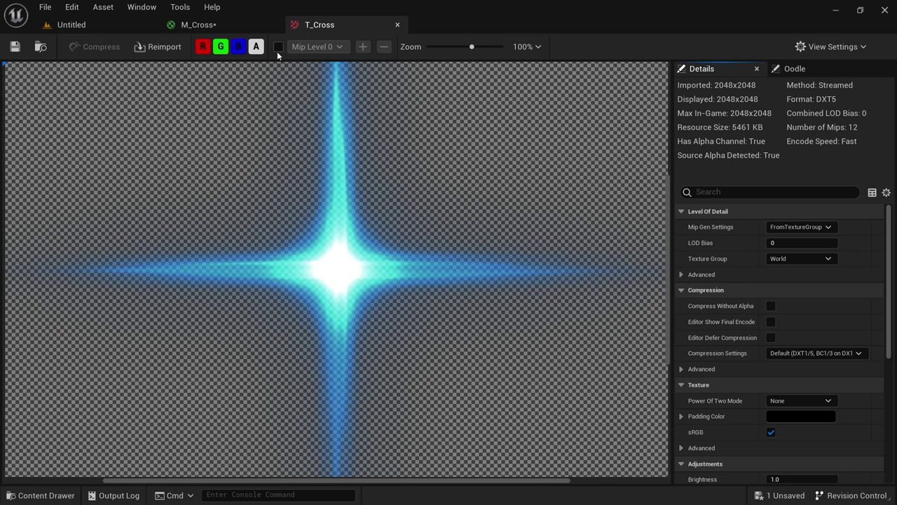
left_click(256, 47)
left_click(239, 47)
left_click(221, 47)
left_click(203, 47)
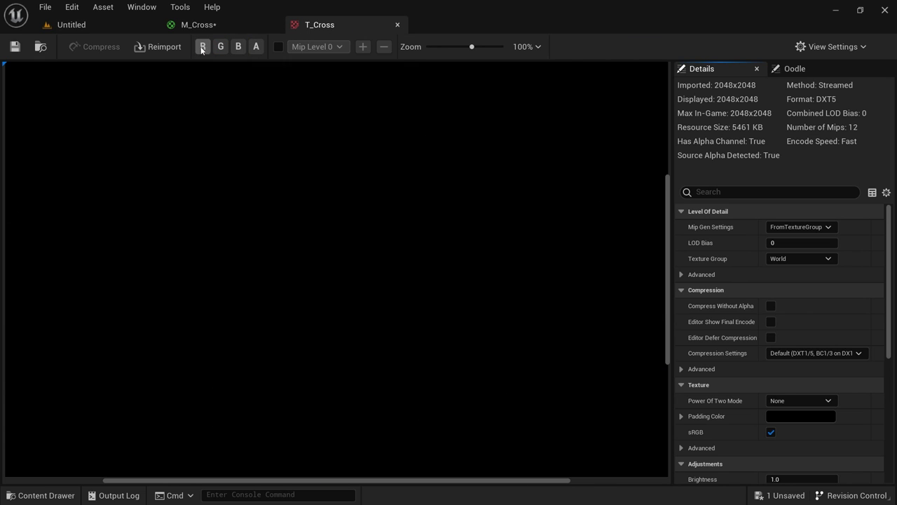
Show T_Cross's red, green, blue and alpha channels one at a time, hiding each again after viewing it
left_click(202, 47)
scroll(329, 203, "down", 3)
left_click(209, 48)
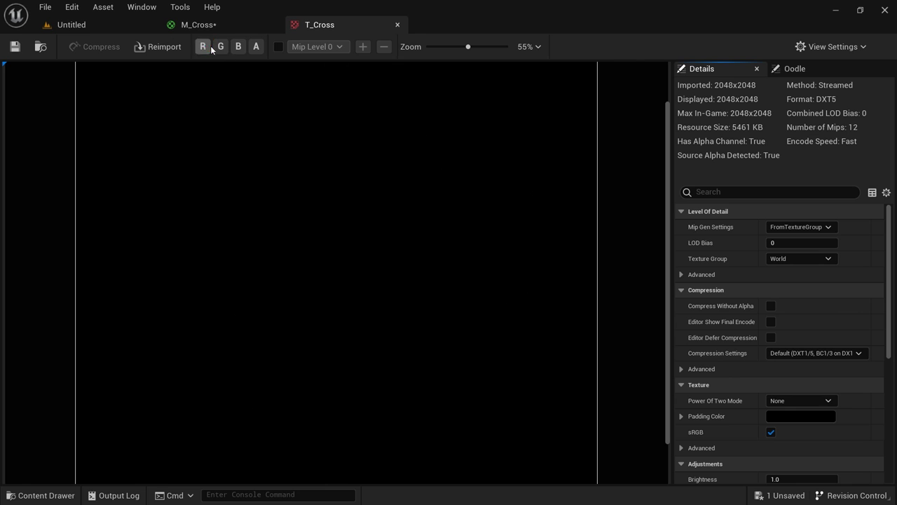
left_click(221, 47)
left_click(221, 47)
left_click(239, 47)
left_click(238, 47)
left_click(257, 47)
left_click(256, 47)
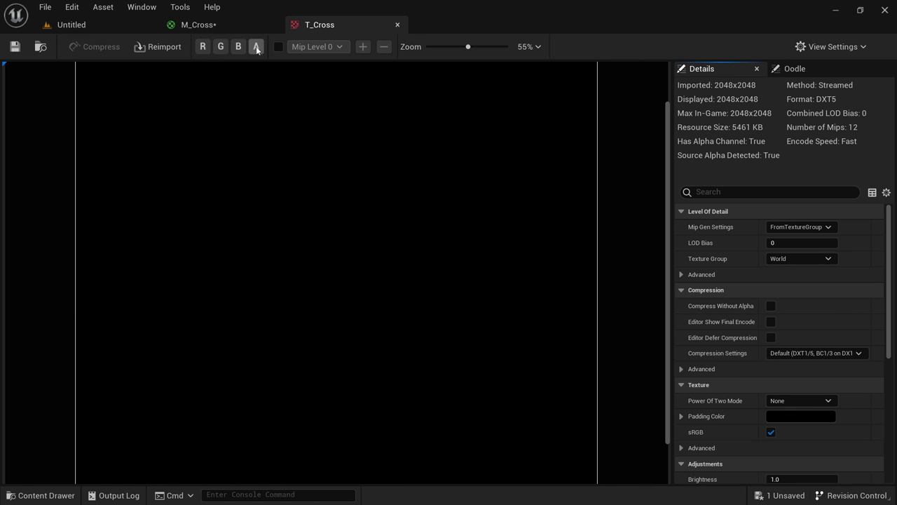
Show T_Cross's blue, green, red and alpha channels together again and close the texture
left_click(238, 47)
left_click(221, 47)
left_click(203, 47)
left_click(257, 47)
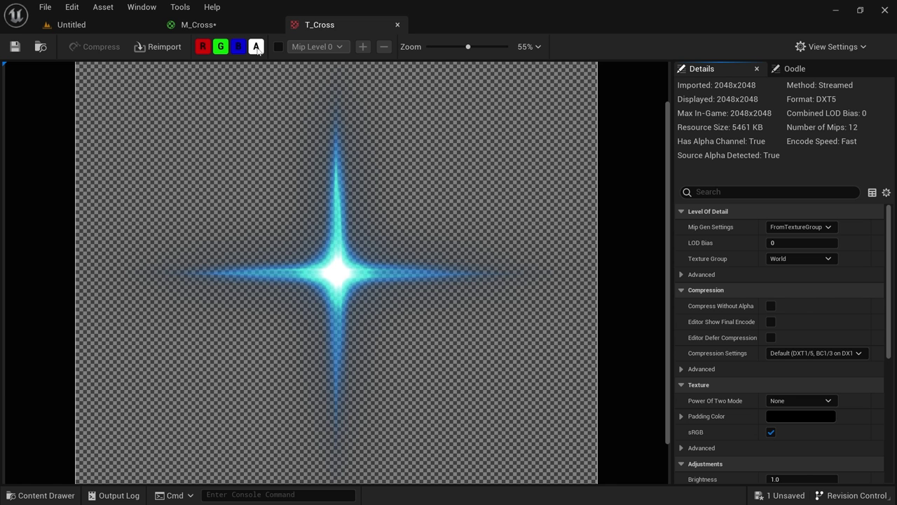
middle_click(363, 26)
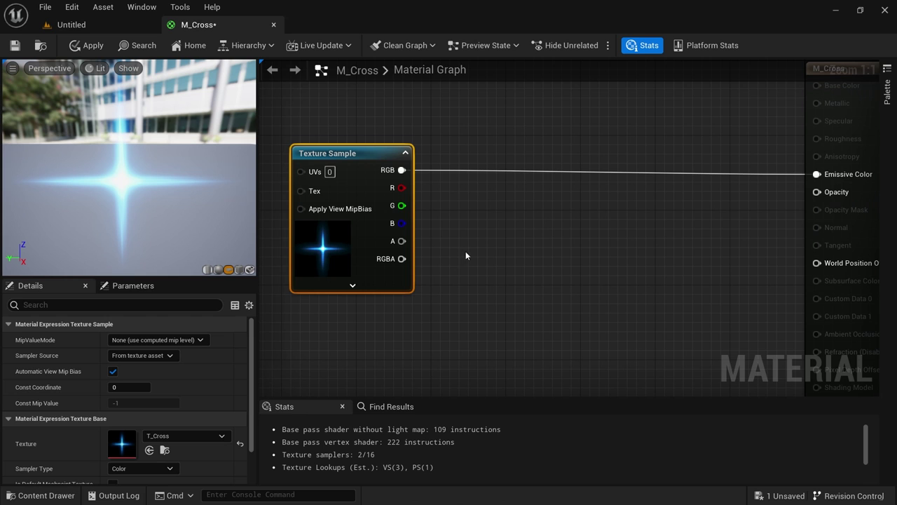
Add a Multiply node between the Texture Sample and the M_Cross result node
scroll(475, 245, "down", 1)
right_click_drag(431, 250, 472, 245)
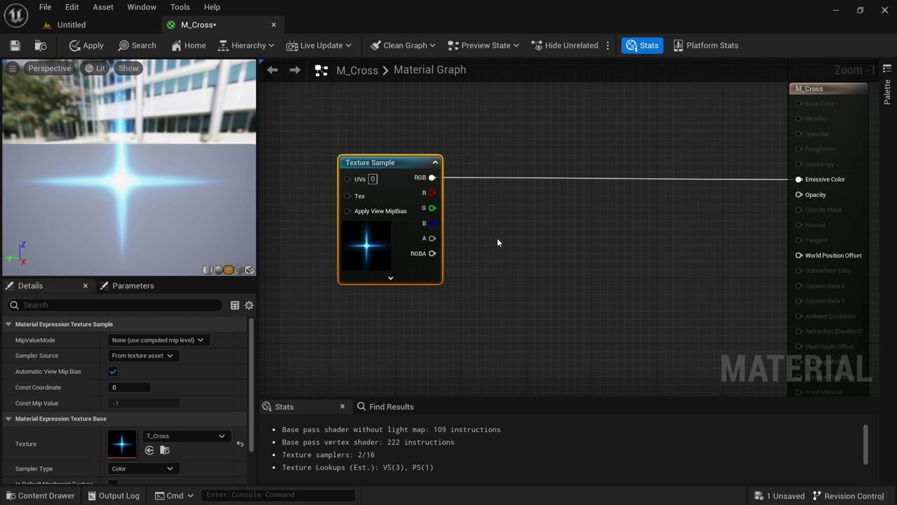
left_click(535, 238)
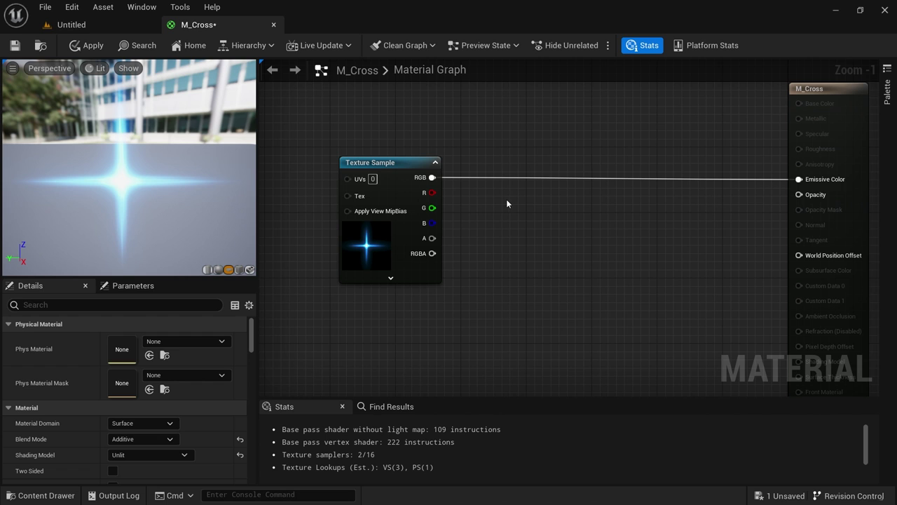
left_click(512, 195)
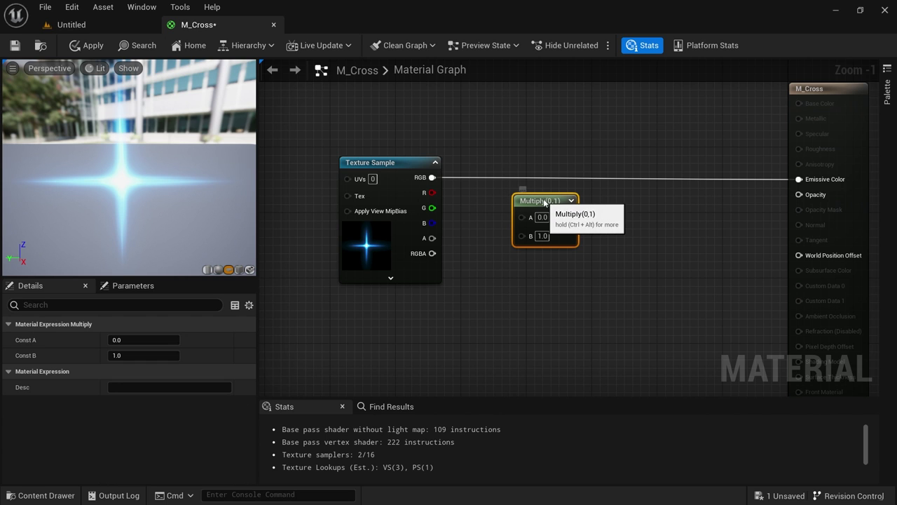
Search the material graph's node list for "multi" and try adding another Multiply node from it
right_click(511, 321)
type("mult")
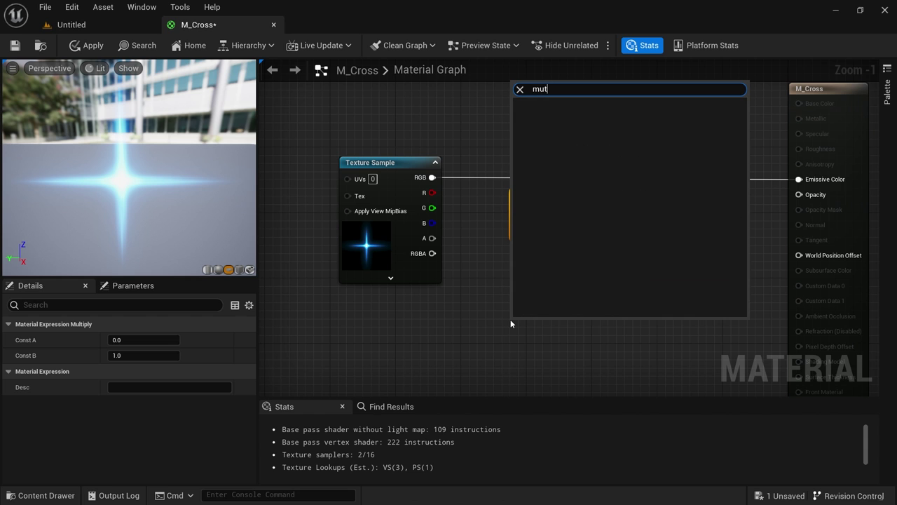
type("i")
key("BackSpace")
key("BackSpace")
type("lti")
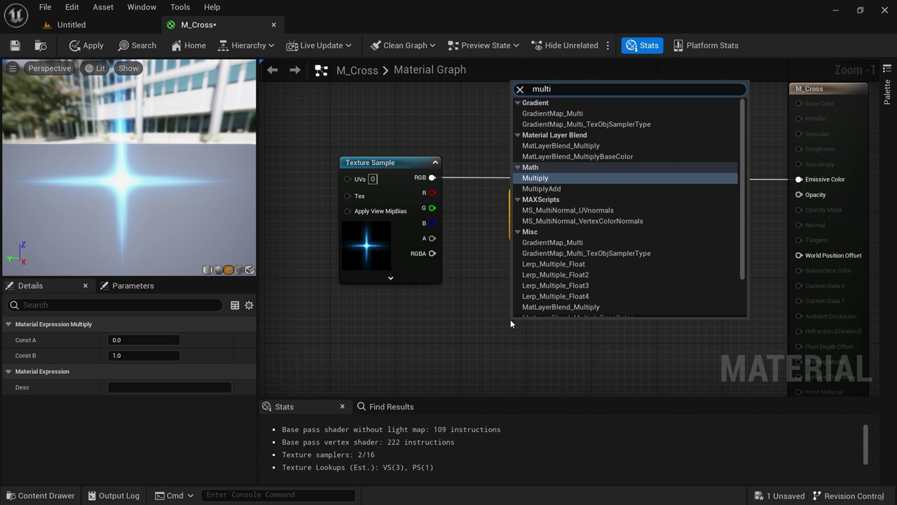
key("Return")
Connect the Texture Sample's RGB output to the Multiply's A input and feed the Multiply result into Emissive Color
scroll(497, 260, "up", 1)
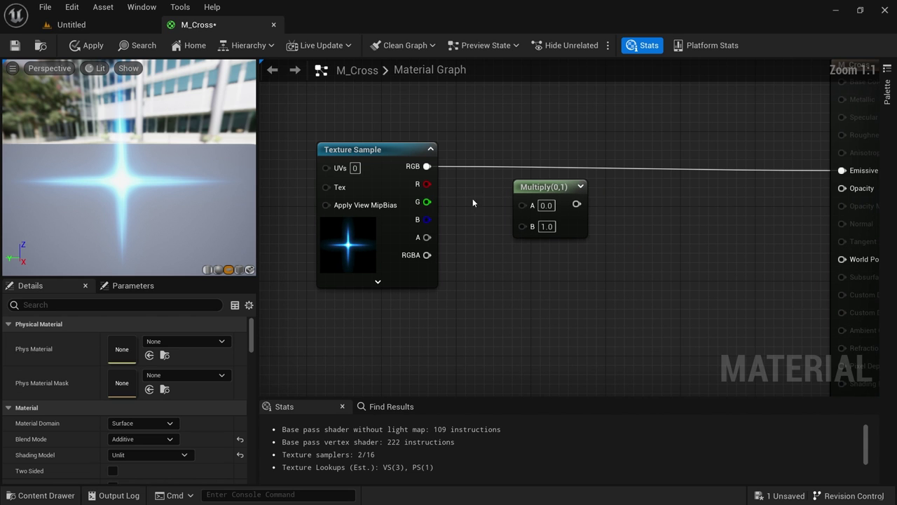
left_click_drag(554, 186, 554, 158)
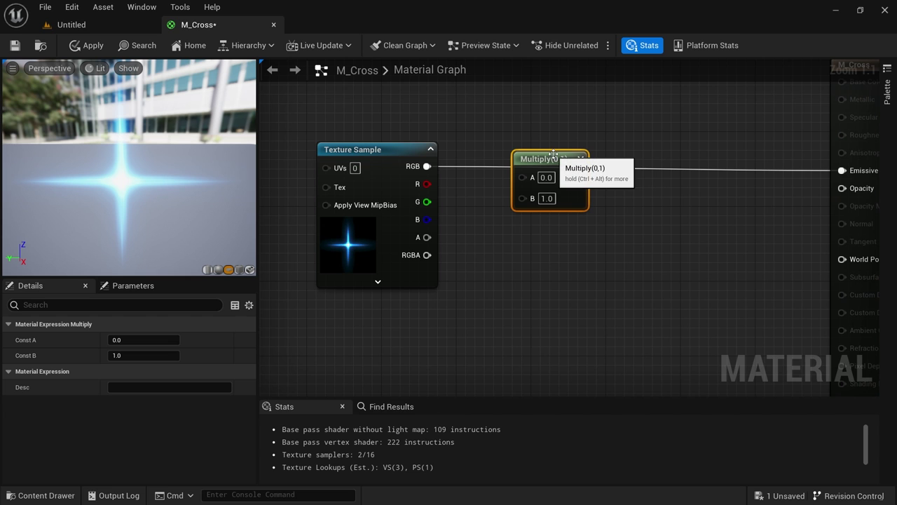
left_click_drag(427, 166, 523, 176)
right_click_drag(625, 193, 555, 214)
left_click_drag(484, 192, 754, 187)
right_click_drag(485, 227, 659, 242)
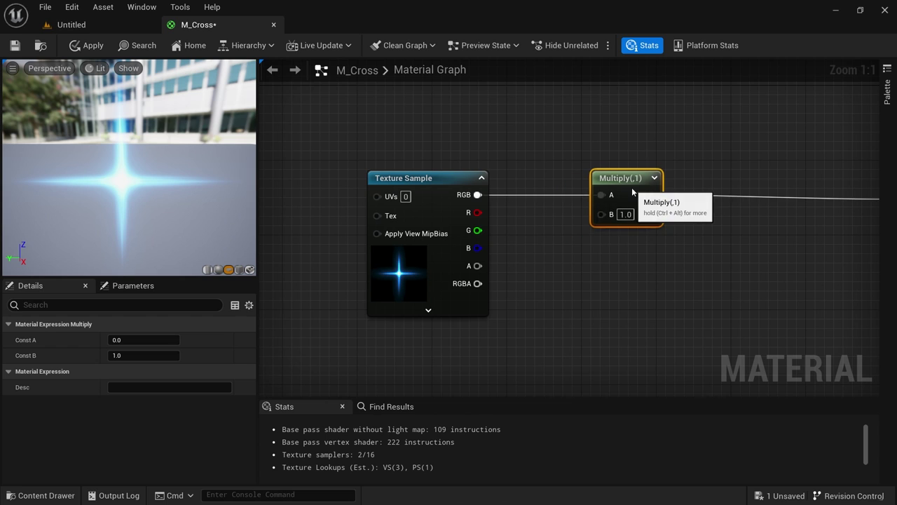
Set the Multiply's B value to 10 and then to 100 to compare the glow in the preview
left_click(423, 298)
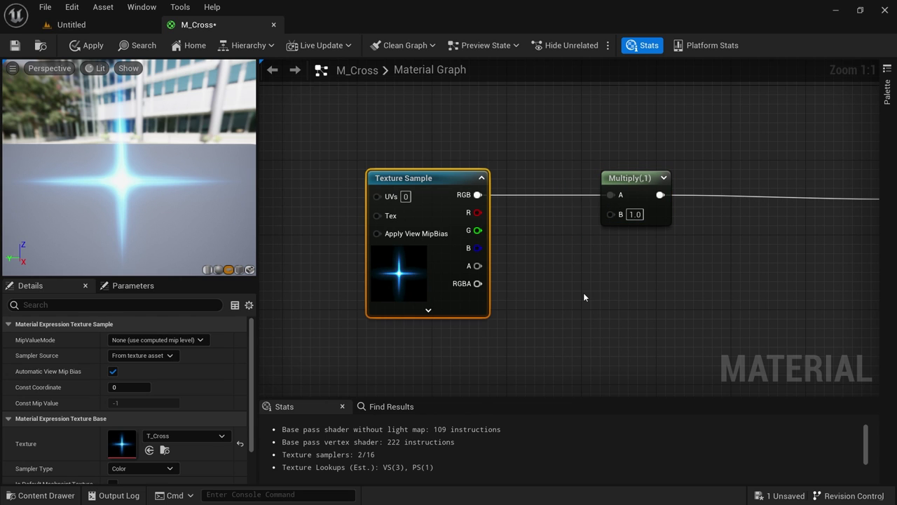
left_click(637, 182)
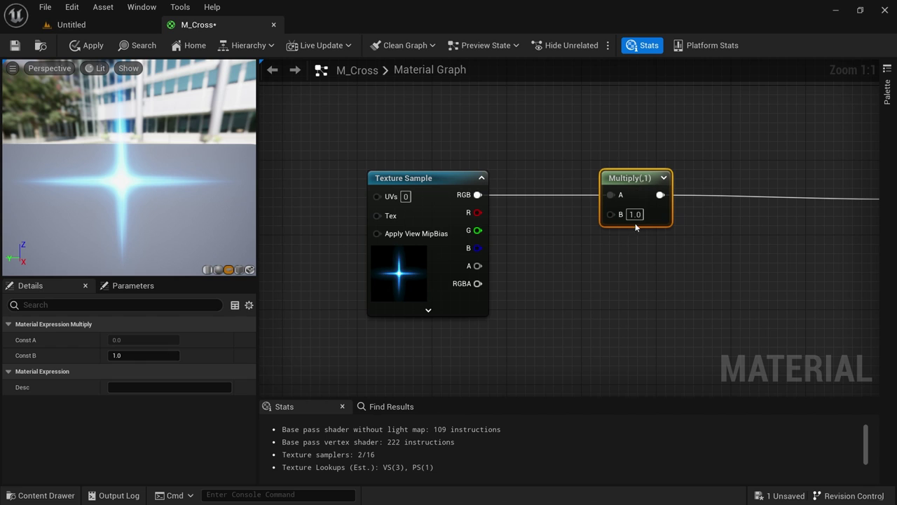
left_click(410, 259)
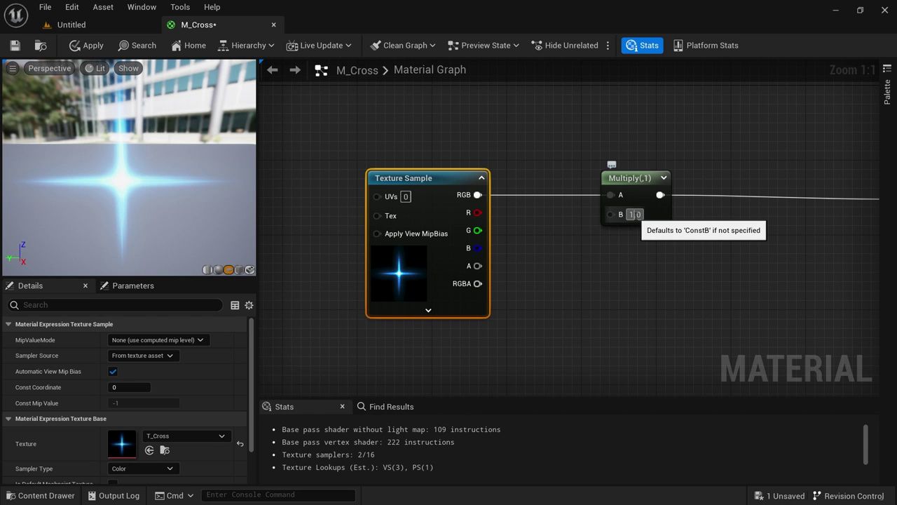
type("0")
key("Return")
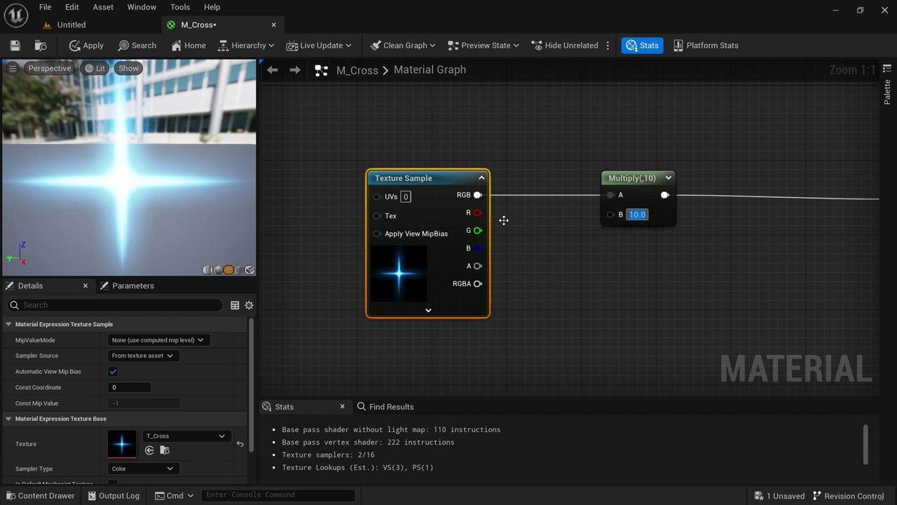
type("0")
key("Return")
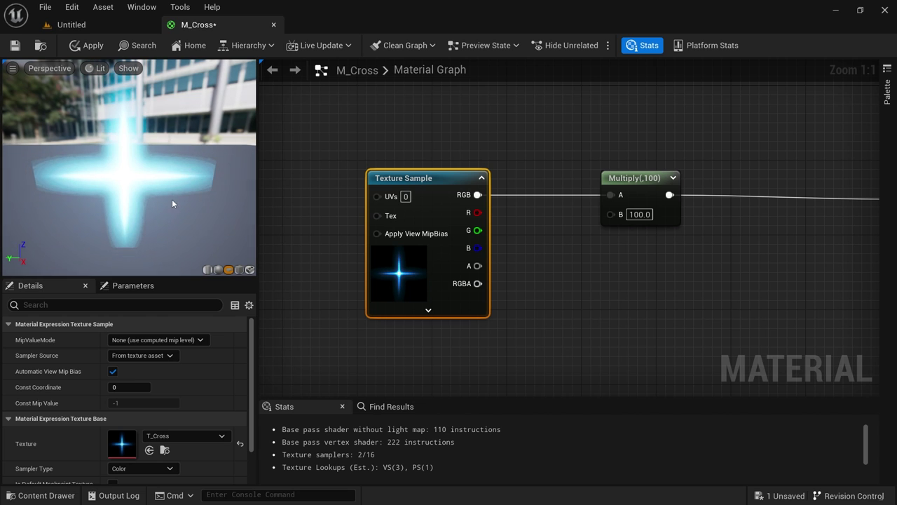
Try 0.1 as the Multiply's B value, and then set it back to 1
type("0.1")
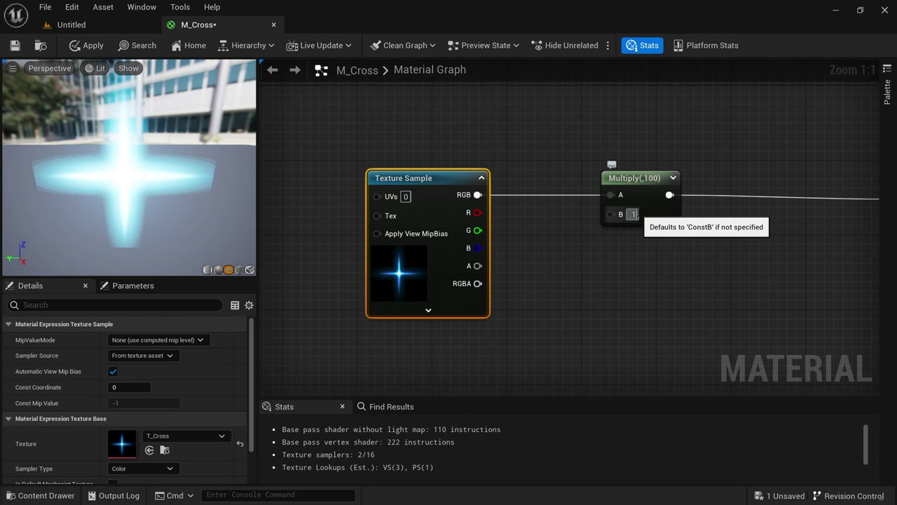
key("Return")
type("1")
key("Return")
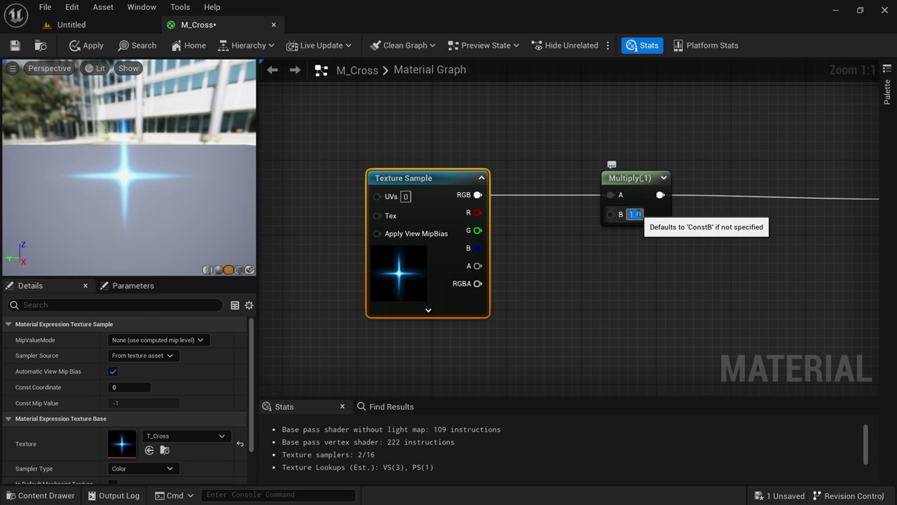
left_click(643, 212)
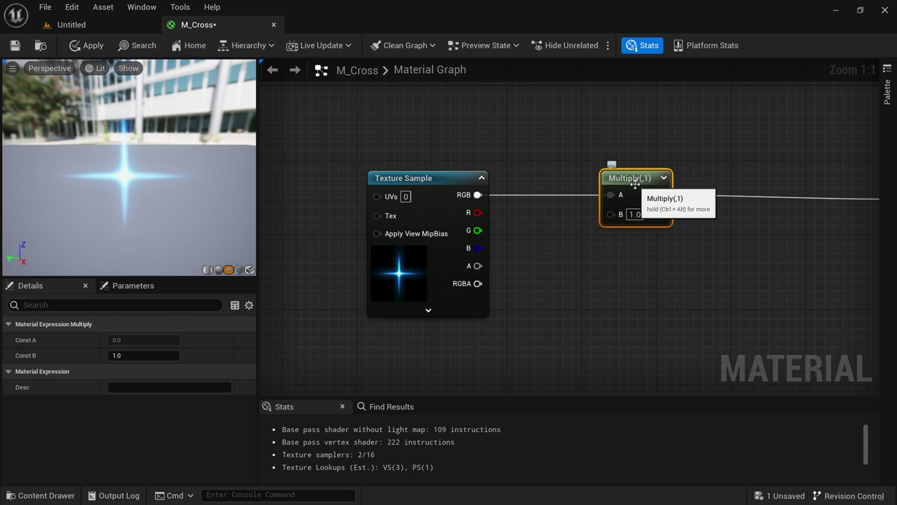
Move the T_Cross Texture Sample up and add a second Texture Sample below it using the T_Crys texture
right_click_drag(647, 232, 626, 240)
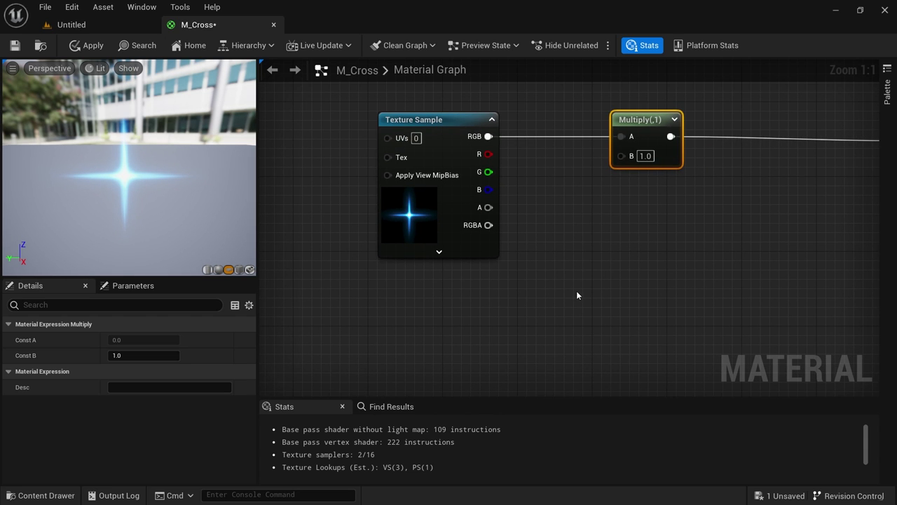
left_click_drag(443, 224, 432, 195)
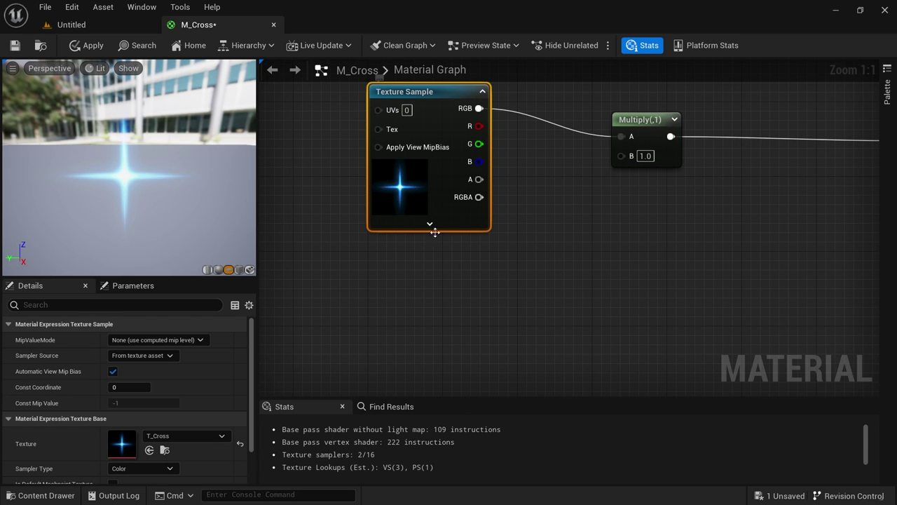
left_click(443, 326)
key("ctrl+space")
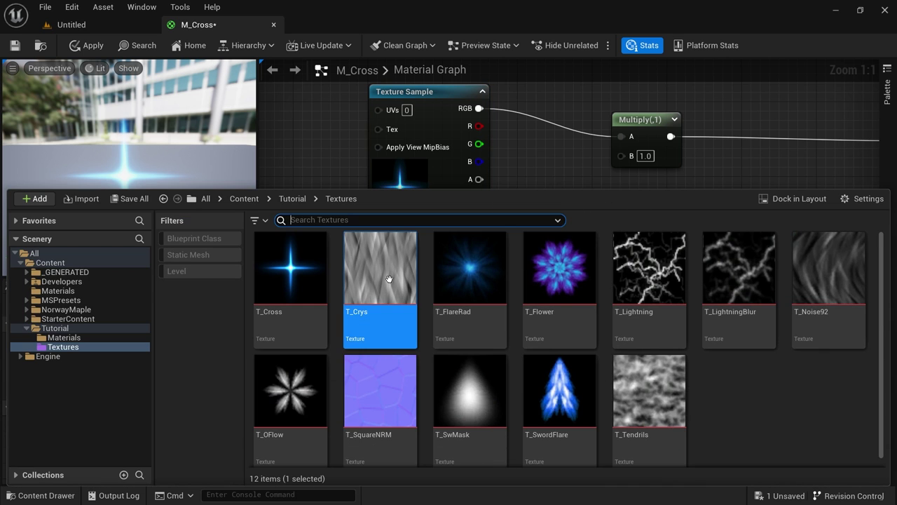
key("ctrl+space")
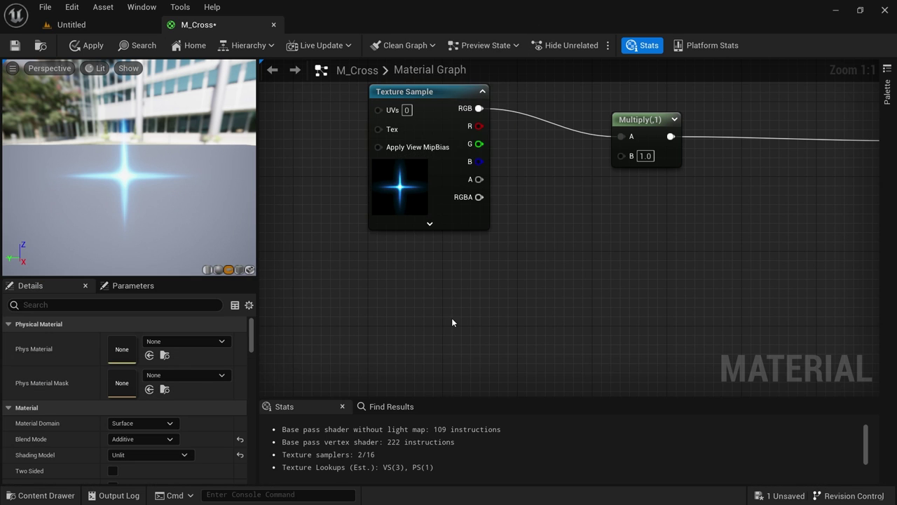
key("t")
left_click(411, 287)
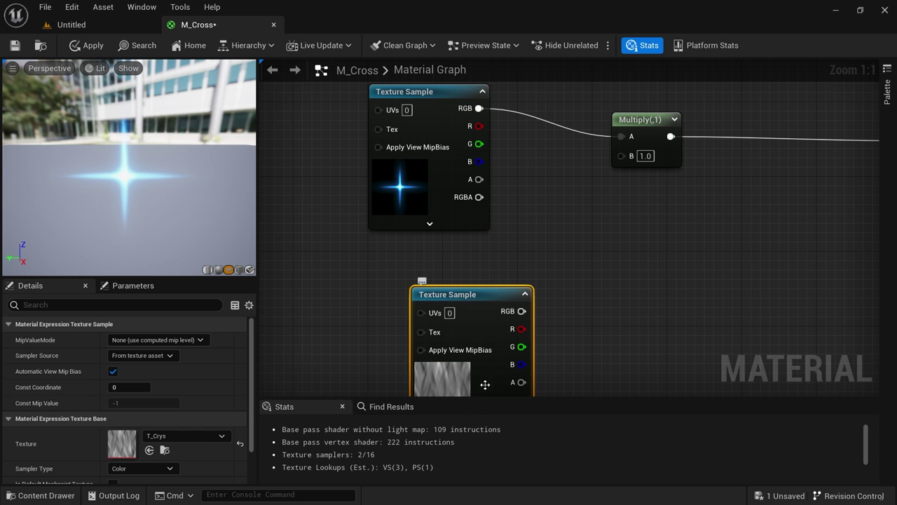
left_click_drag(467, 377, 434, 361)
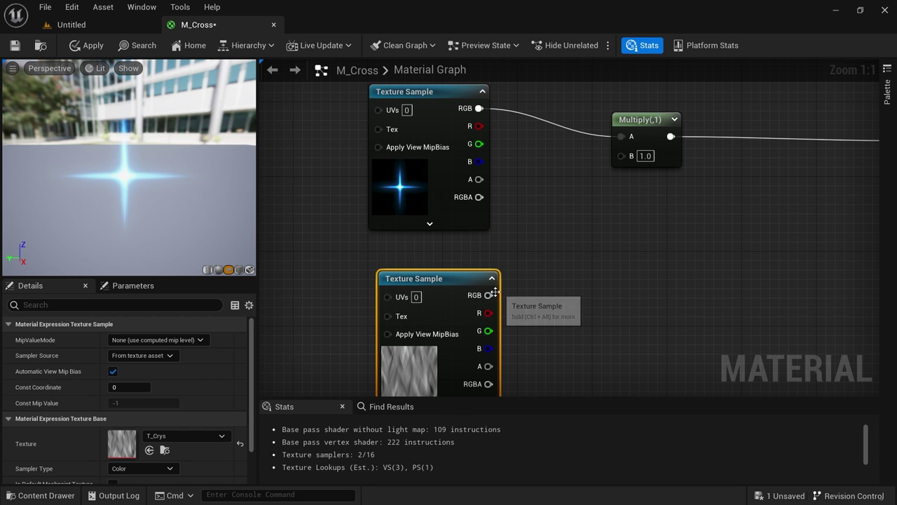
Connect the T_Crys sample's RGB output to the Multiply's B input and inspect the effect in the material preview
left_click_drag(491, 295, 625, 157)
right_click_drag(683, 204, 552, 223)
left_click_drag(138, 192, 131, 179)
right_click_drag(138, 191, 138, 161)
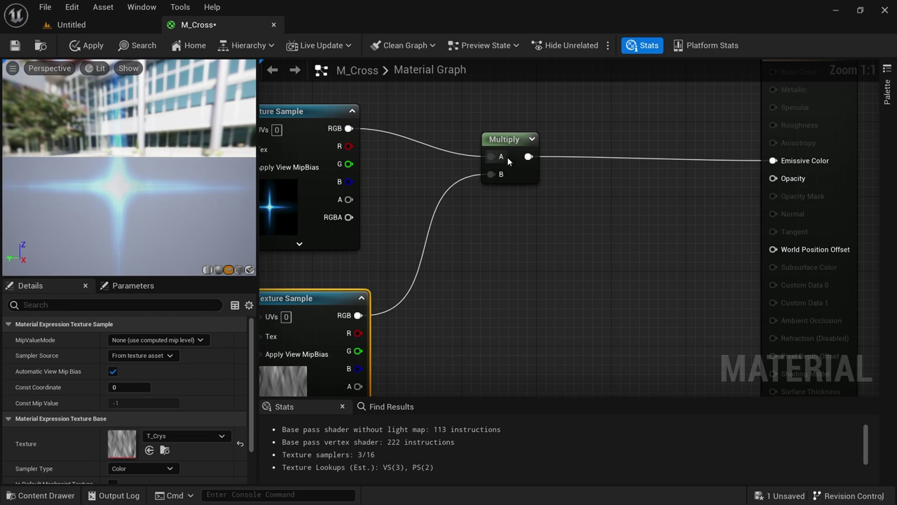
Expand the Multiply node's preview thumbnail and shift the node slightly between the texture samples and the result node
left_click(532, 139)
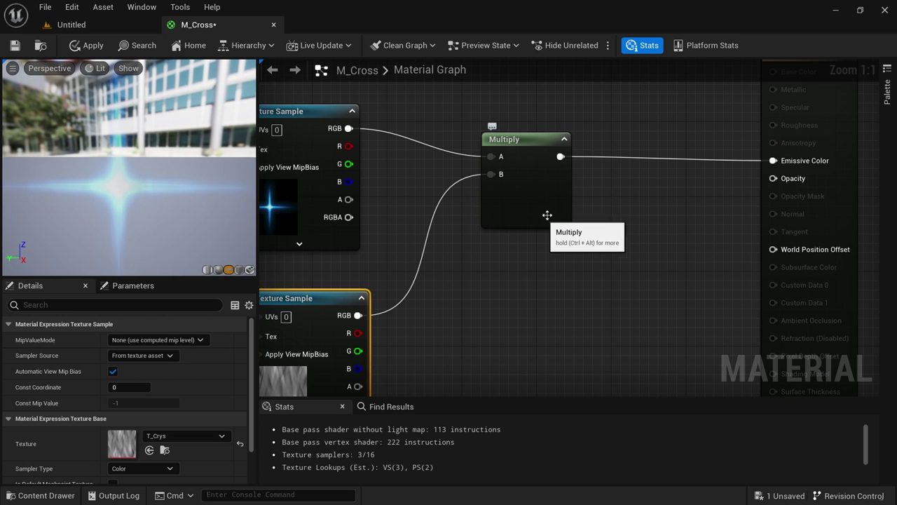
left_click_drag(544, 214, 544, 205)
right_click_drag(494, 330, 567, 232)
right_click_drag(667, 188, 661, 270)
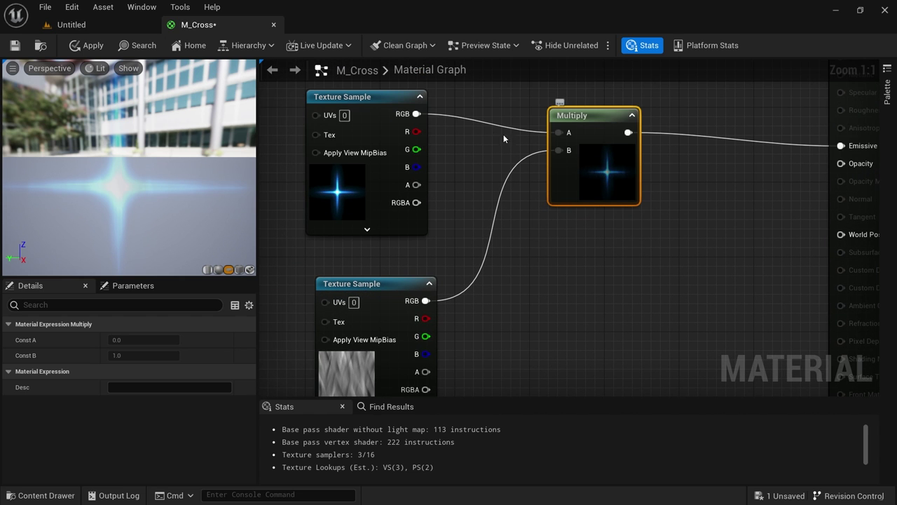
Examine the Live Update options for preview material, realtime nodes and all node previews alongside the graph's node thumbnails
left_click(323, 46)
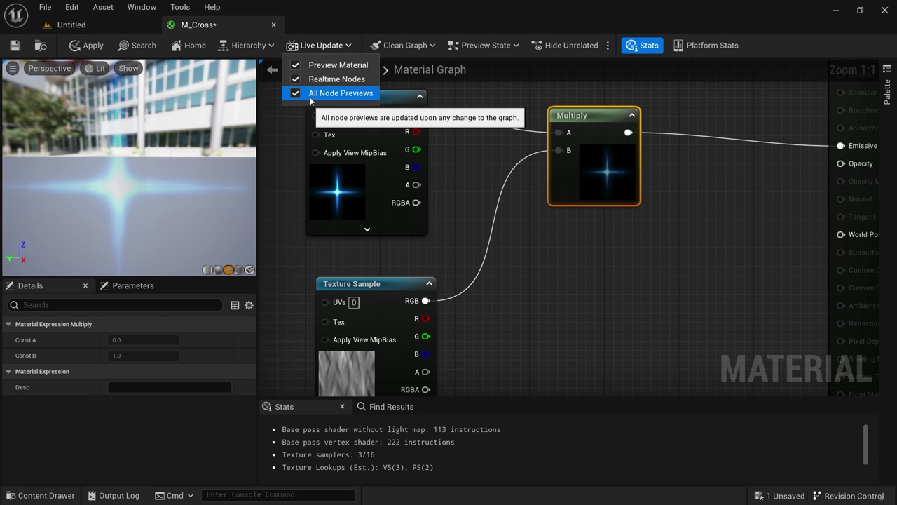
left_click(335, 195)
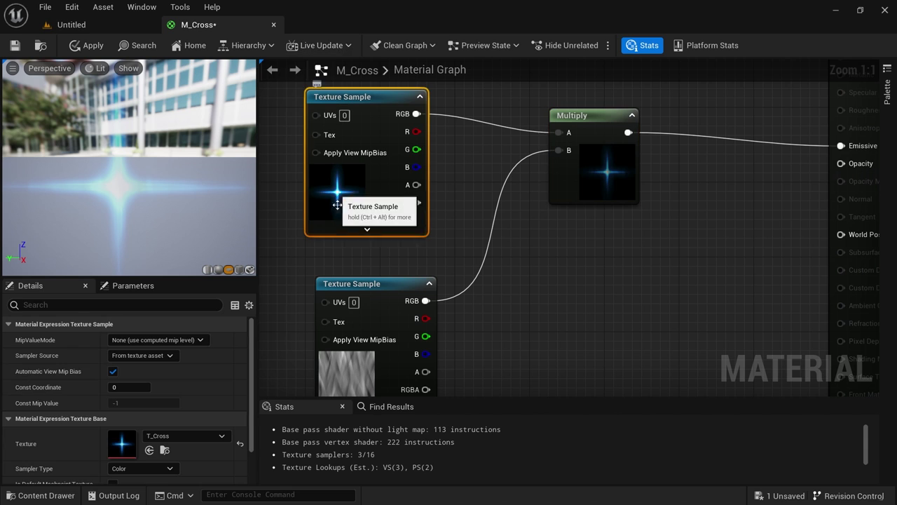
left_click(373, 377)
left_click(588, 171)
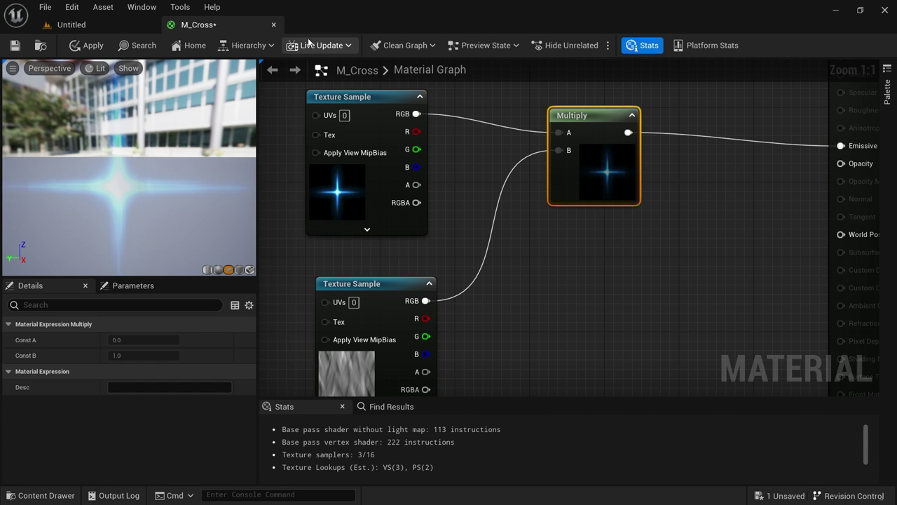
left_click(334, 42)
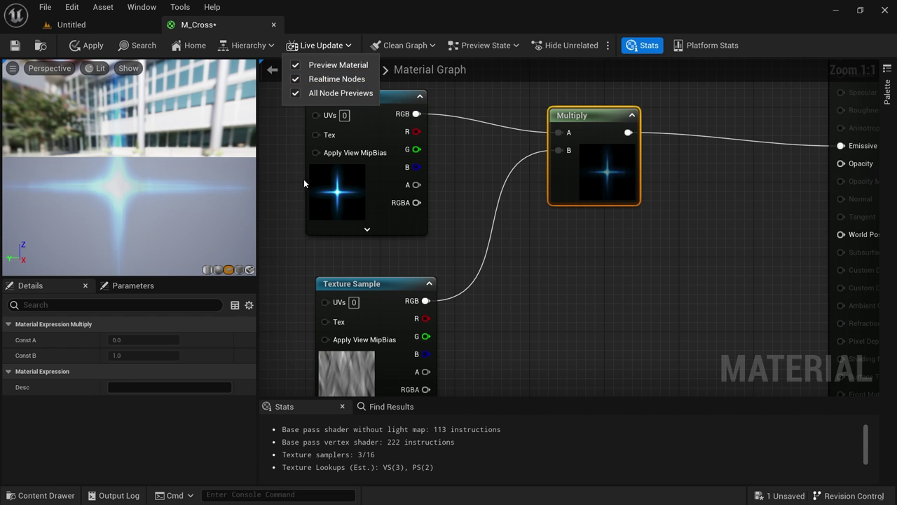
left_click(283, 263)
right_click_drag(284, 263, 312, 261)
left_click(335, 48)
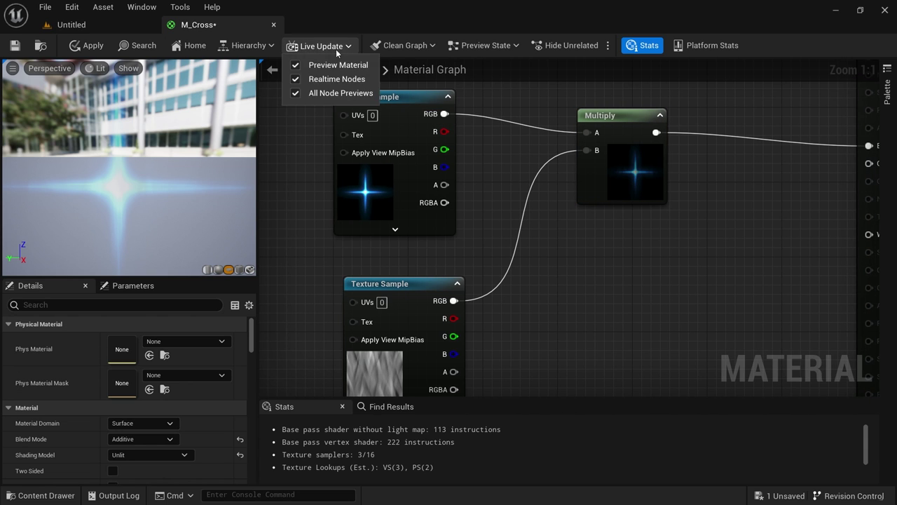
left_click(315, 167)
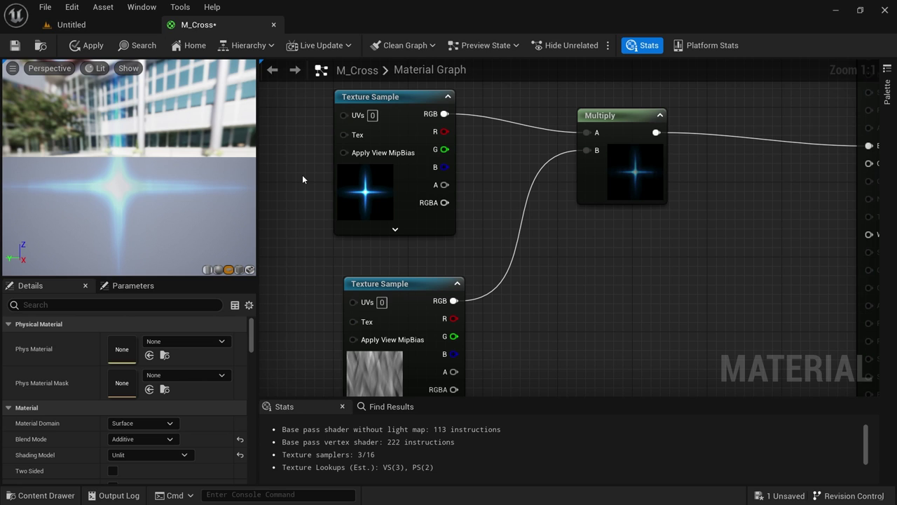
left_click(335, 213)
left_click(661, 184)
left_click(321, 45)
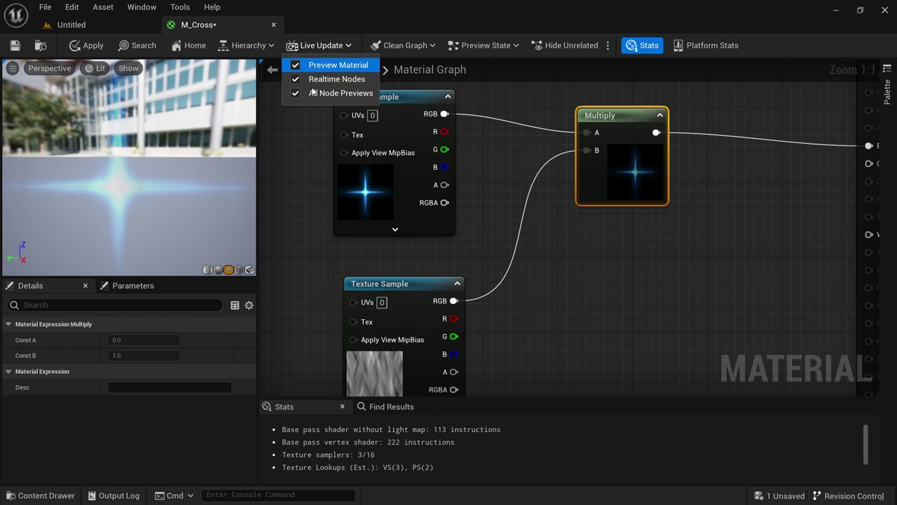
left_click(299, 163)
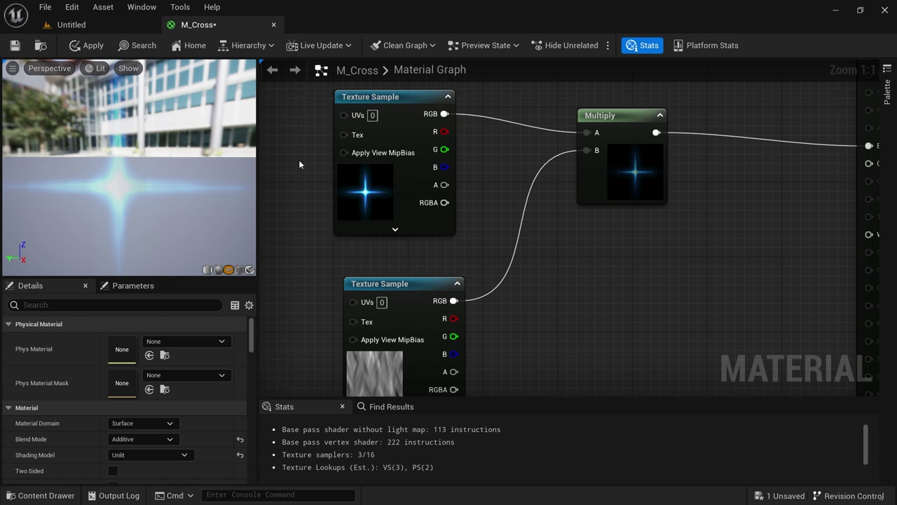
Review the Live Update options and the preview viewport's Realtime option, and examine the cross effect from another view
left_click(330, 43)
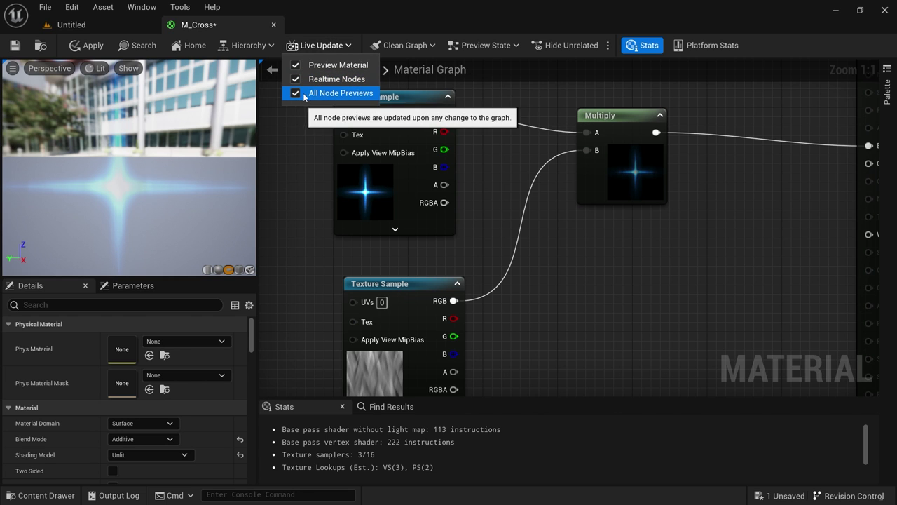
left_click(279, 201)
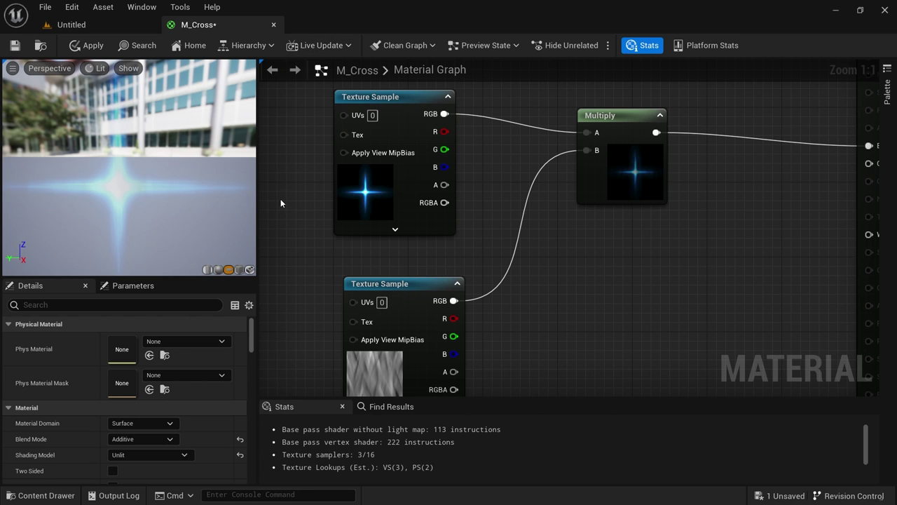
left_click(12, 69)
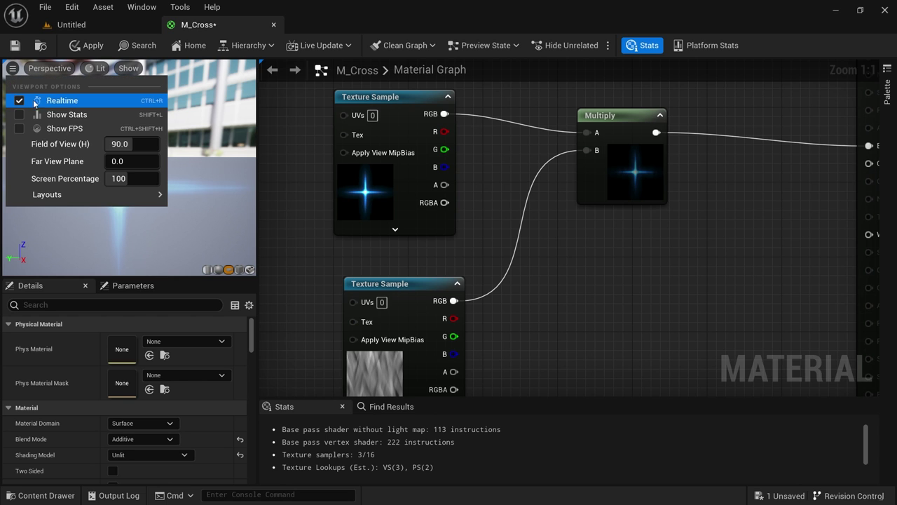
left_click(194, 123)
mouse_move(134, 189)
left_mouse_down()
mouse_move(98, 190)
mouse_move(151, 190)
left_mouse_up()
scroll(134, 189, "down", 3)
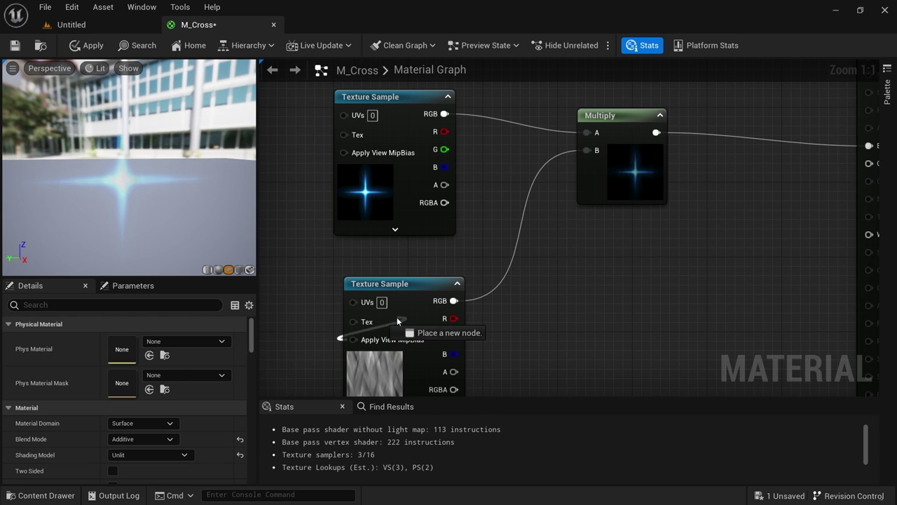
Move the T_Crys Texture Sample slightly up towards the T_Cross sample and inspect the effect close up in the material preview
left_click(375, 372)
left_click_drag(375, 372, 376, 354)
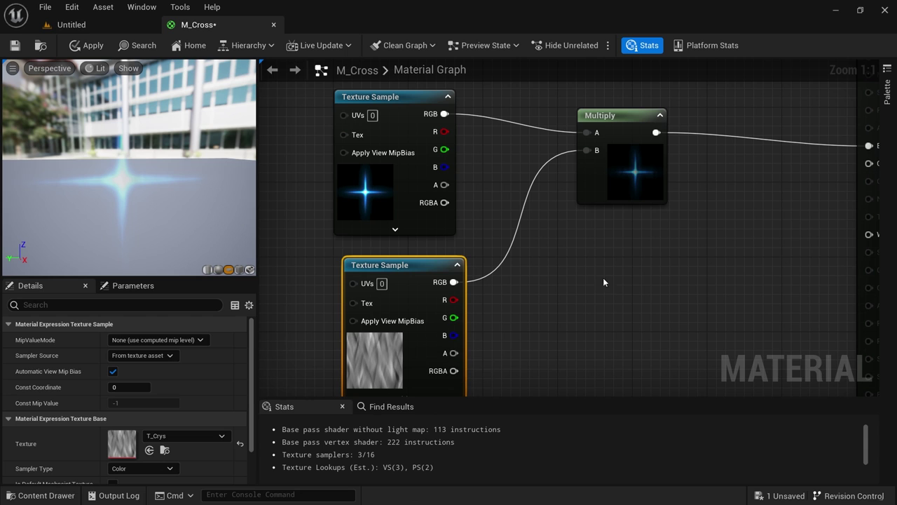
scroll(621, 227, "up", 1)
left_click_drag(140, 176, 105, 175)
right_click_drag(129, 175, 129, 196)
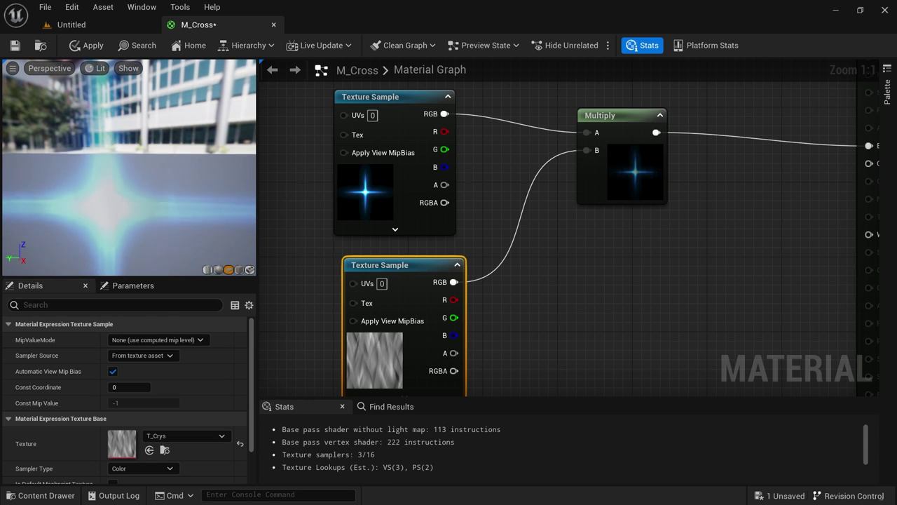
left_click_drag(132, 184, 144, 189)
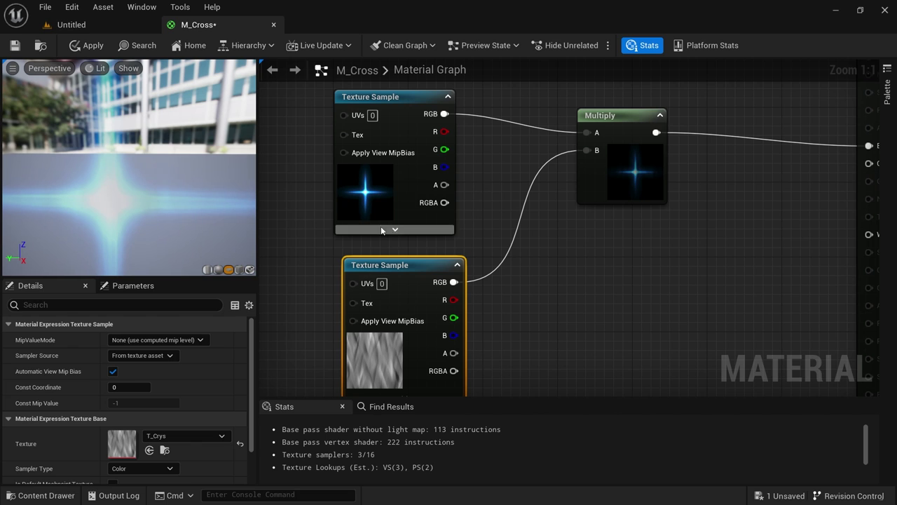
Compare the T_Cross and T_Crys Texture Samples with their multiplied effect in the material preview
left_click(378, 201)
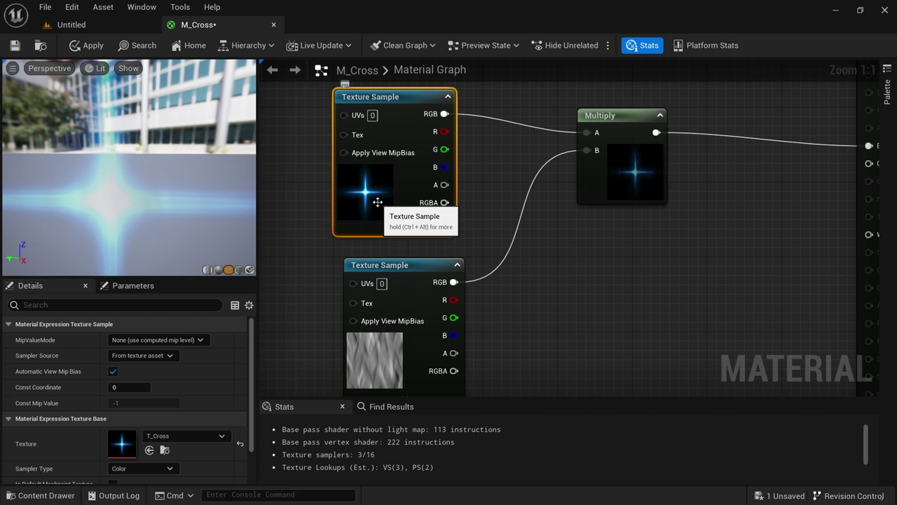
left_click(378, 354)
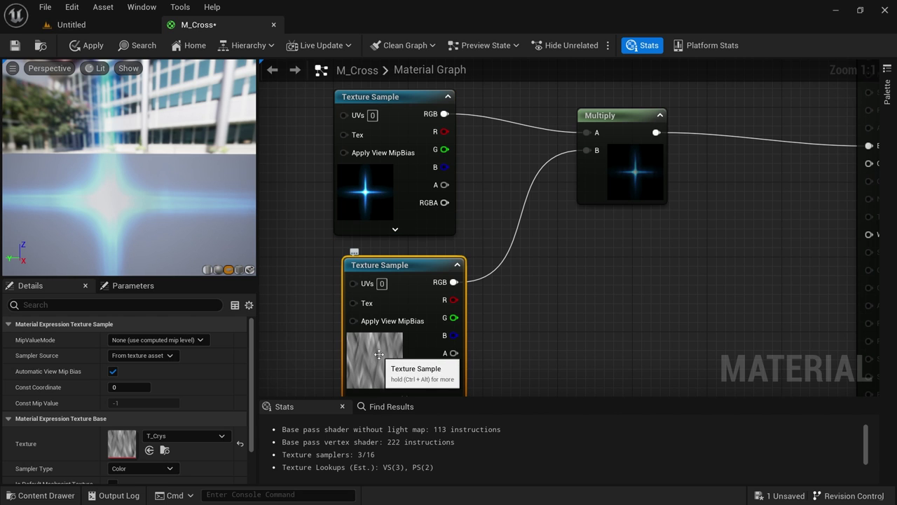
left_click(380, 175)
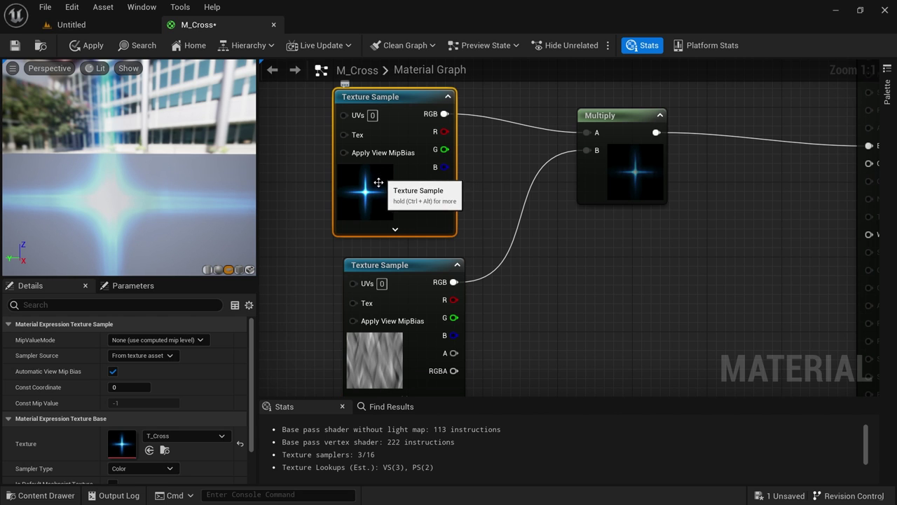
left_click(398, 338)
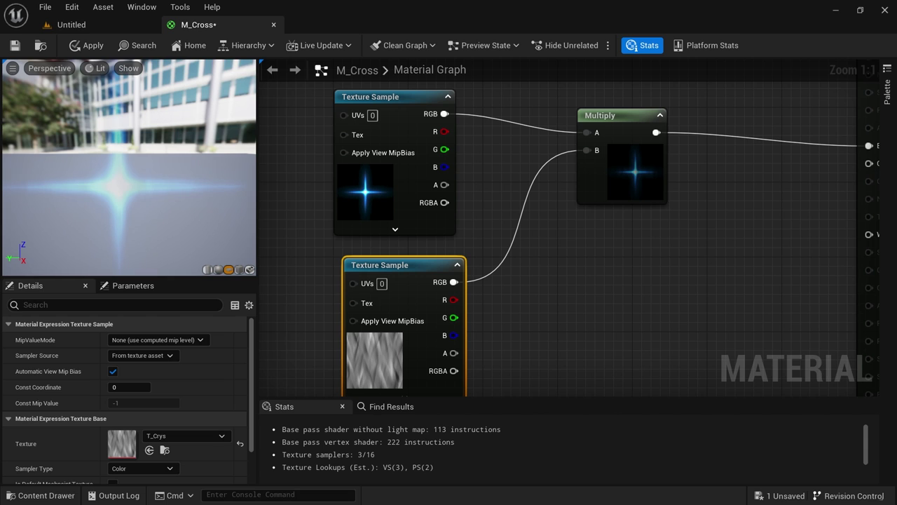
left_click_drag(180, 134, 194, 158)
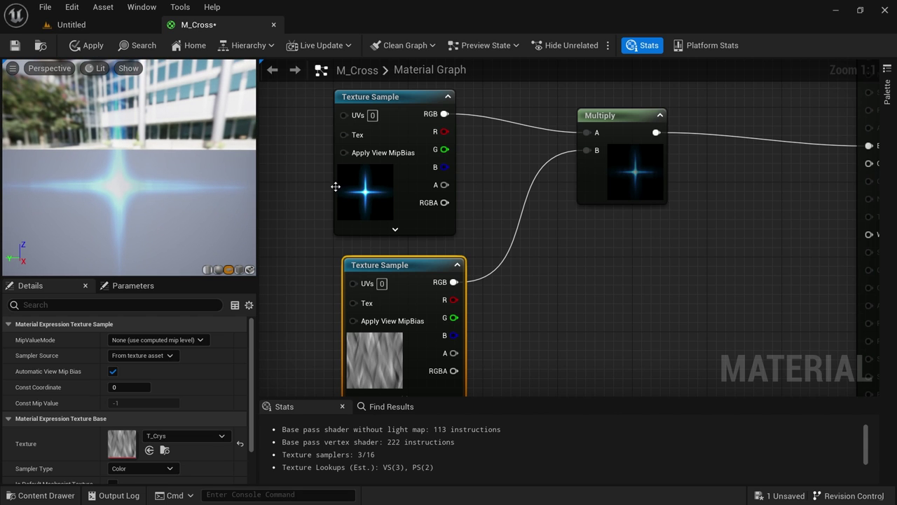
right_click_drag(294, 248, 347, 262)
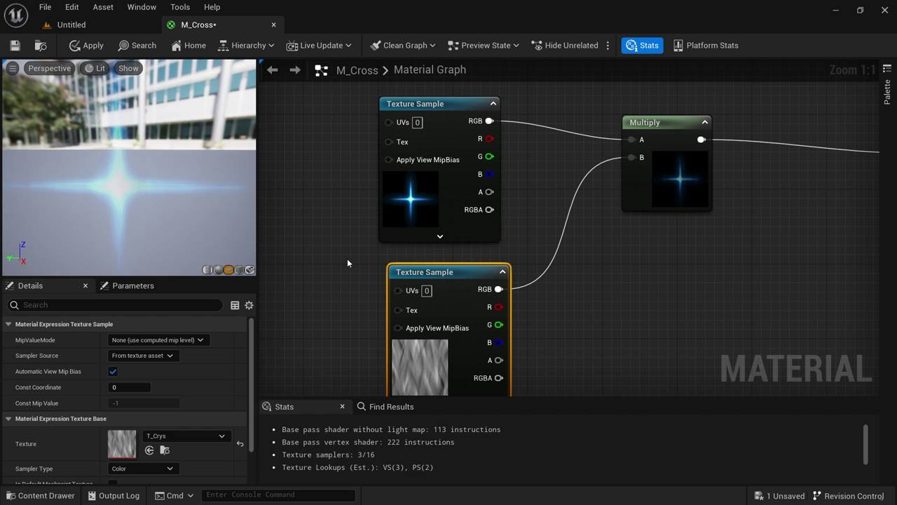
left_click(403, 210)
left_click(448, 372)
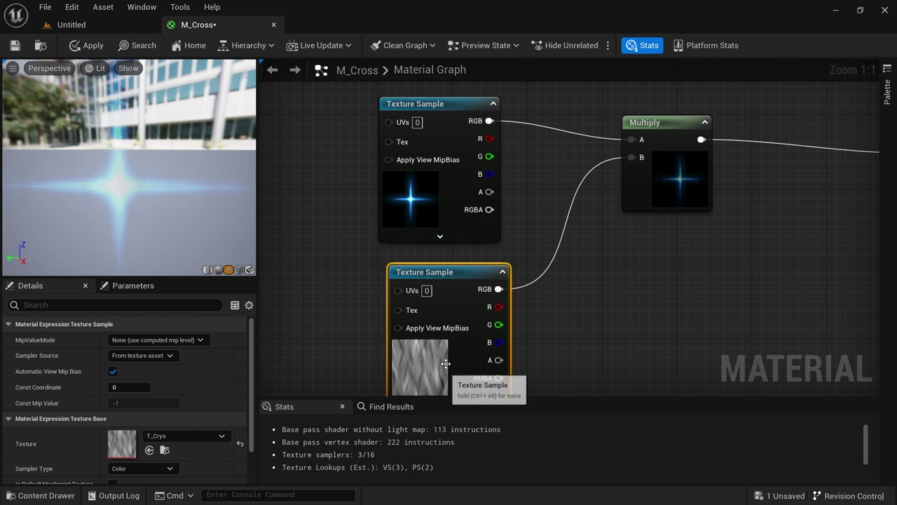
left_click(409, 220)
Add a Panner node beside the T_Crys Texture Sample, connect it to the sample's UVs input and align the two nodes
right_click_drag(335, 310, 365, 264)
left_click(318, 254)
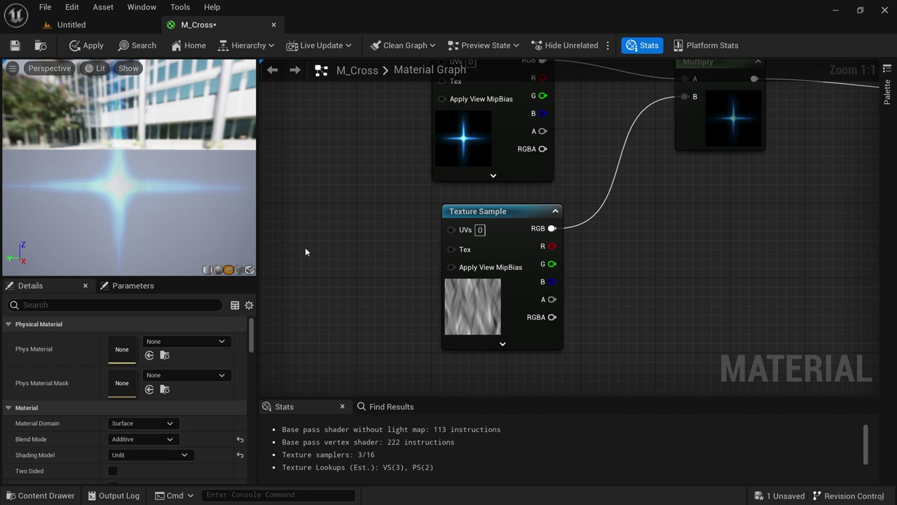
left_click(292, 232)
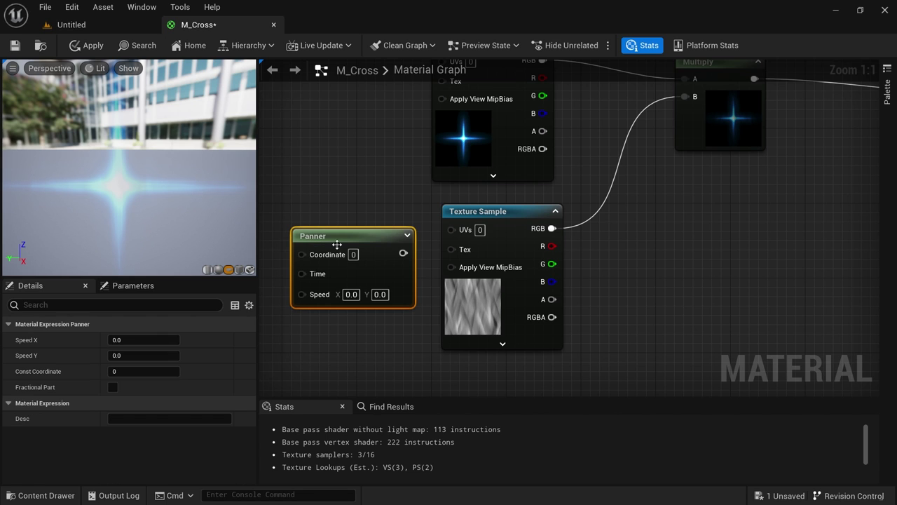
left_click_drag(323, 230, 334, 230)
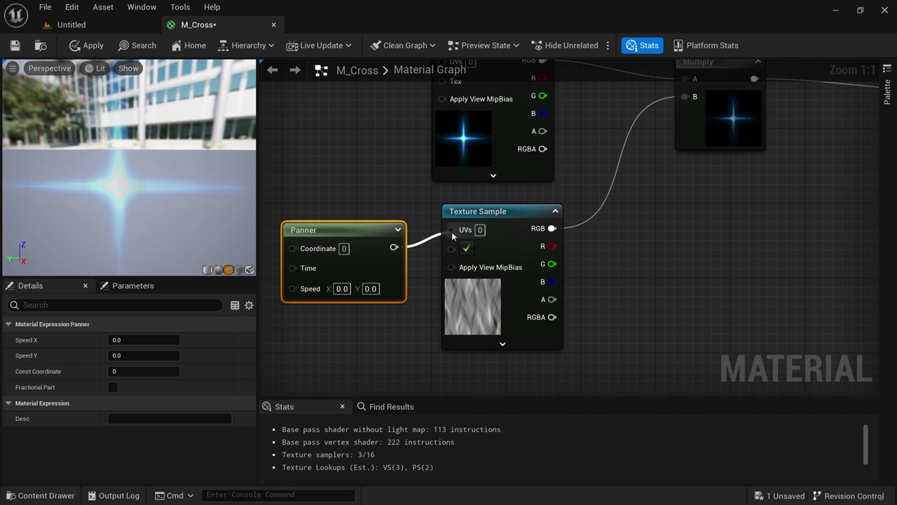
left_click_drag(451, 231, 451, 231)
left_click_drag(360, 232, 379, 213)
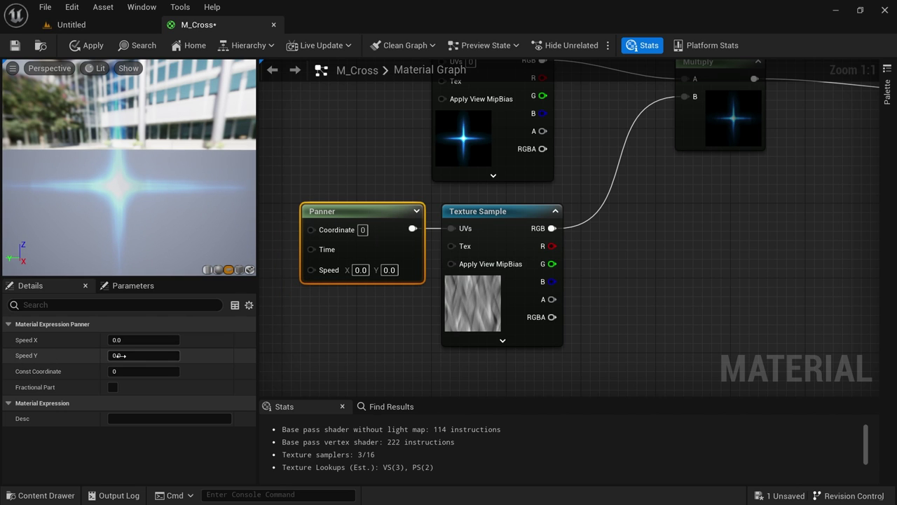
Set the Panner's Speed Y to 0.5 and inspect the moving texture in the material preview
type(".5")
key("Return")
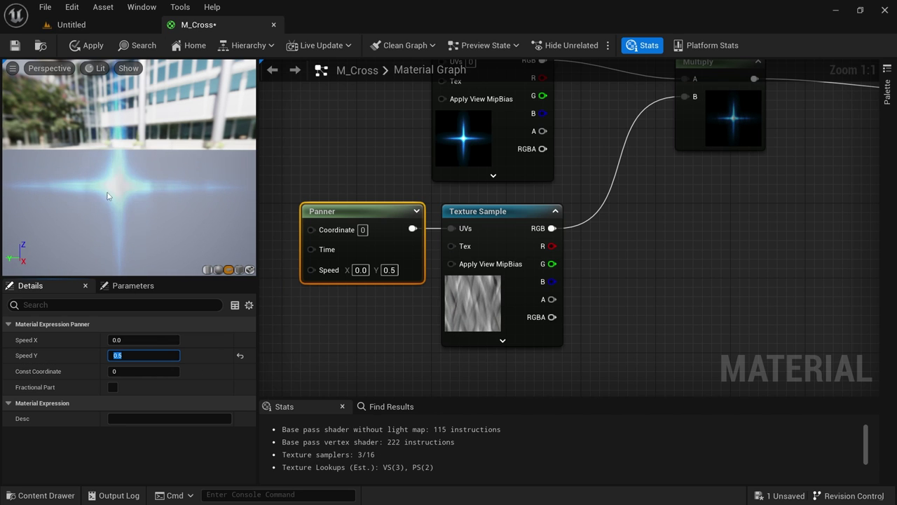
right_click_drag(119, 216, 119, 231)
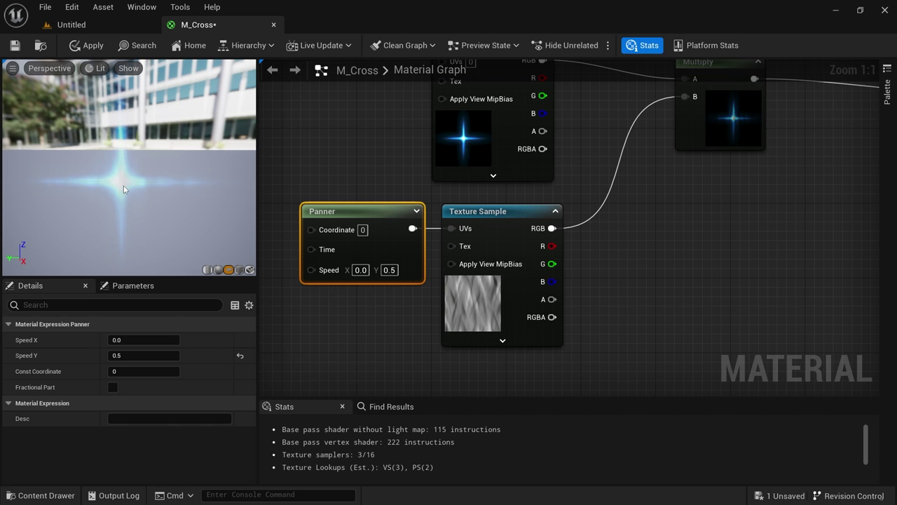
Review the Multiply node's connection to Emissive Color and place a new Add node below Multiply
right_click_drag(726, 215, 515, 293)
left_click(516, 188)
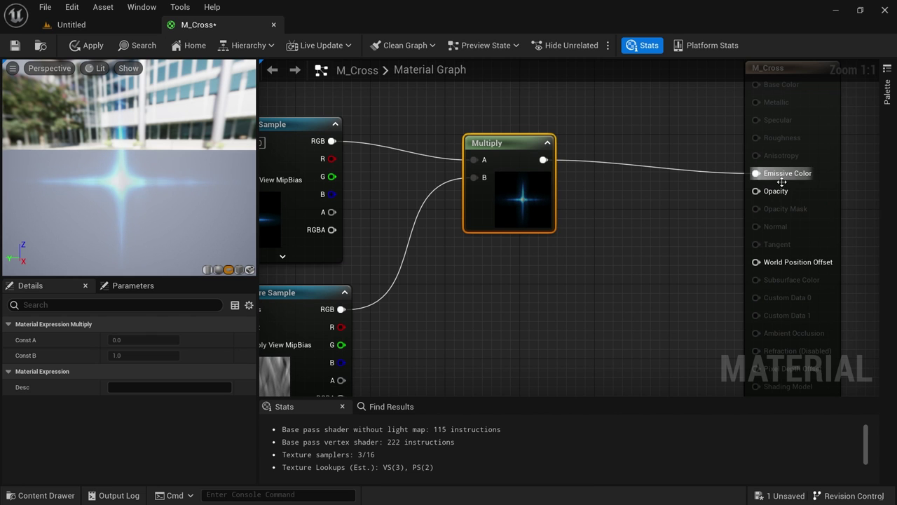
right_click_drag(703, 216, 663, 240)
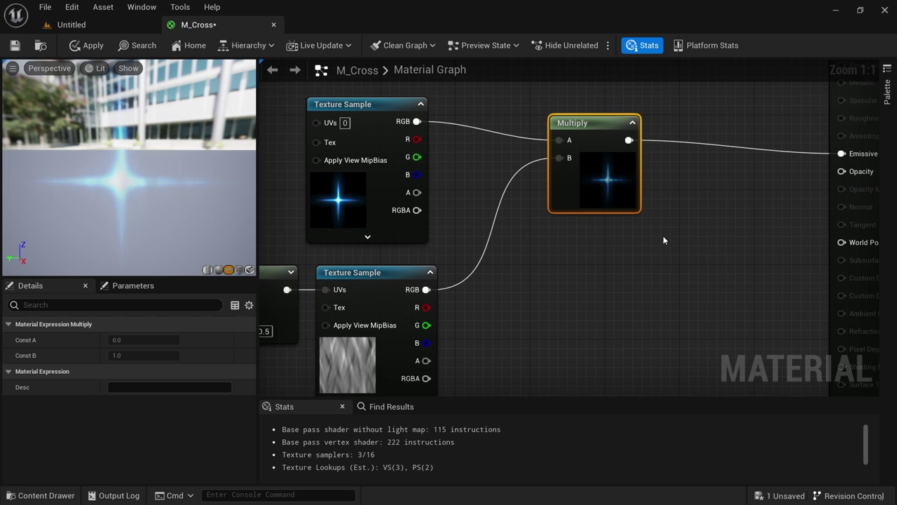
left_click(622, 264)
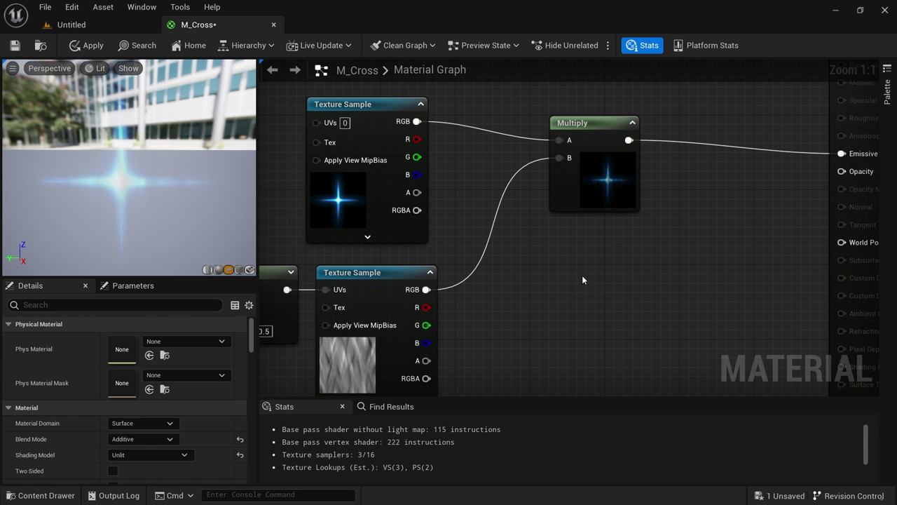
left_click(592, 264)
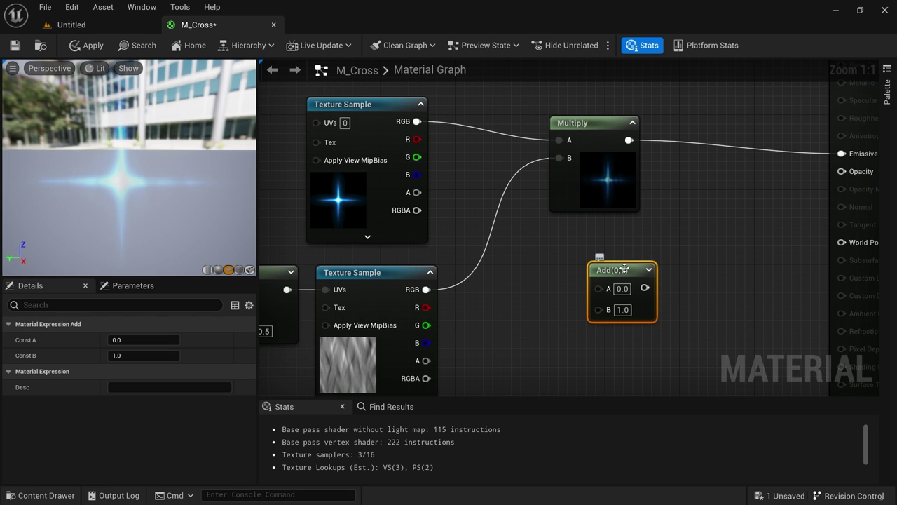
left_click_drag(600, 262, 590, 263)
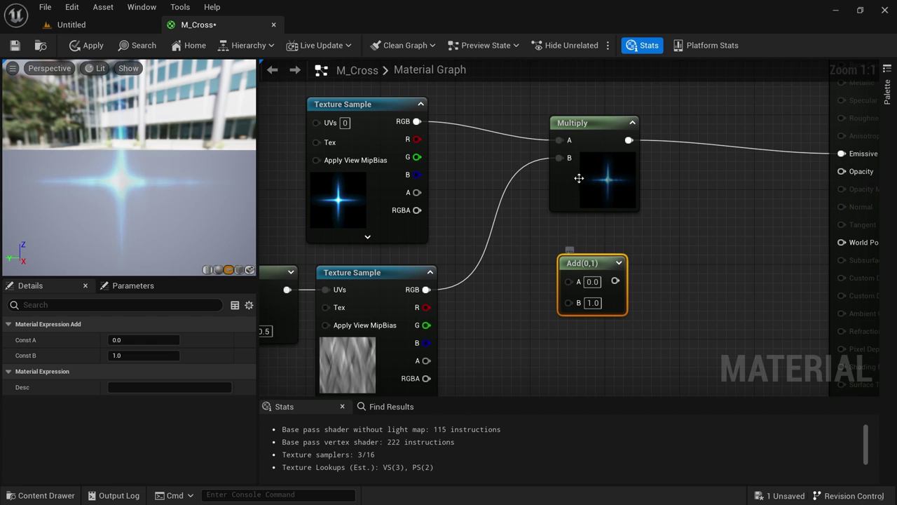
Connect T_Cross RGB to the Add node's A input and T_Crys RGB to B, and route the Add output to Emissive Color
left_click_drag(418, 121, 569, 281)
left_click_drag(426, 289, 569, 299)
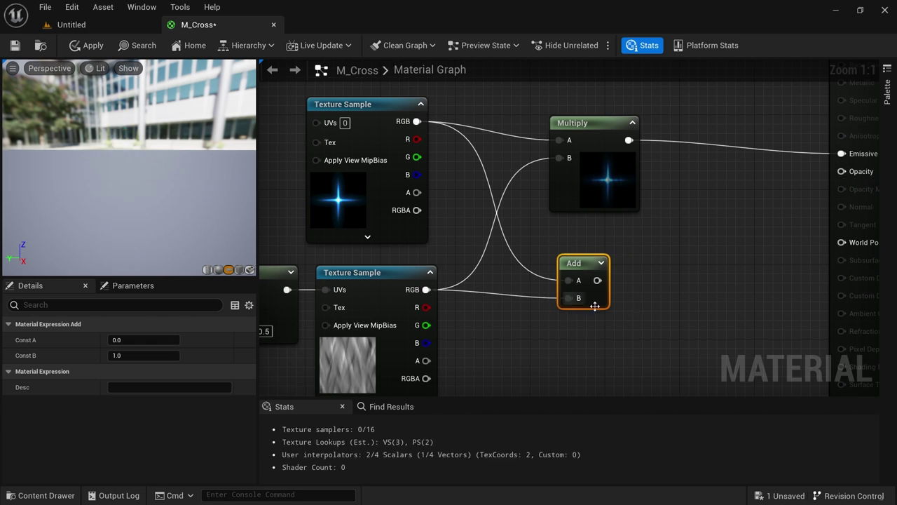
right_click_drag(675, 295, 647, 294)
left_click_drag(561, 276, 804, 150)
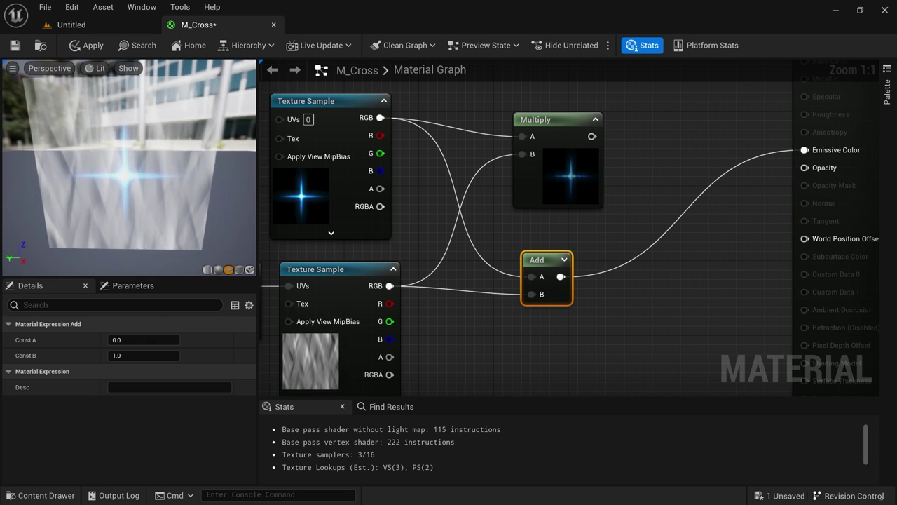
Expand the Add node's preview thumbnail and compare its result with the Multiply node and both source textures
left_click(564, 260)
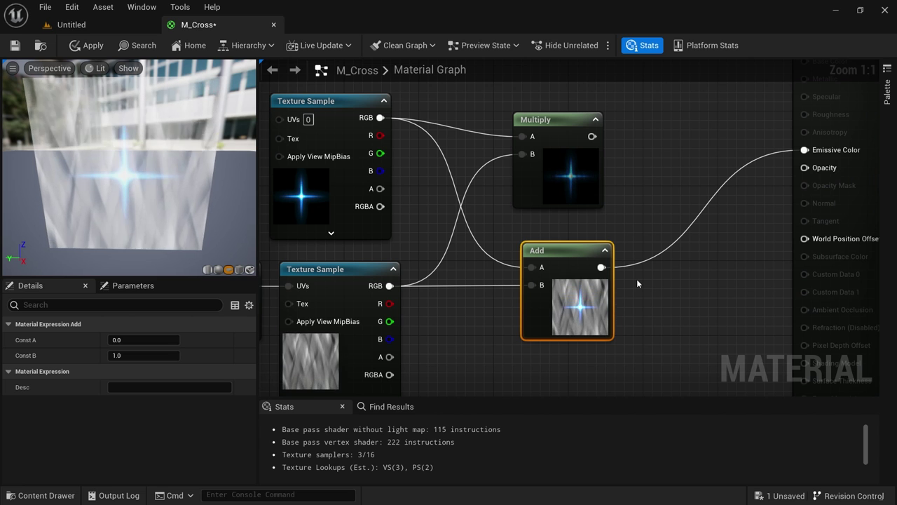
right_click_drag(489, 379, 553, 357)
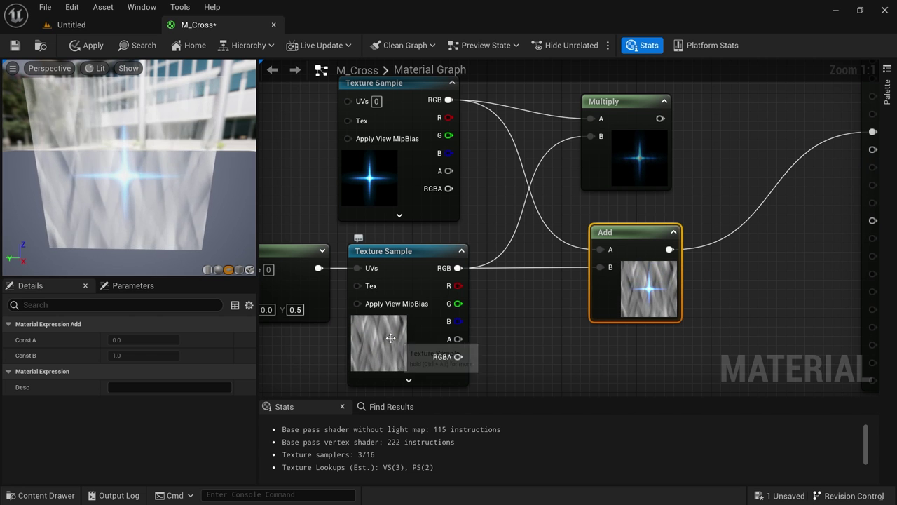
left_click(391, 179)
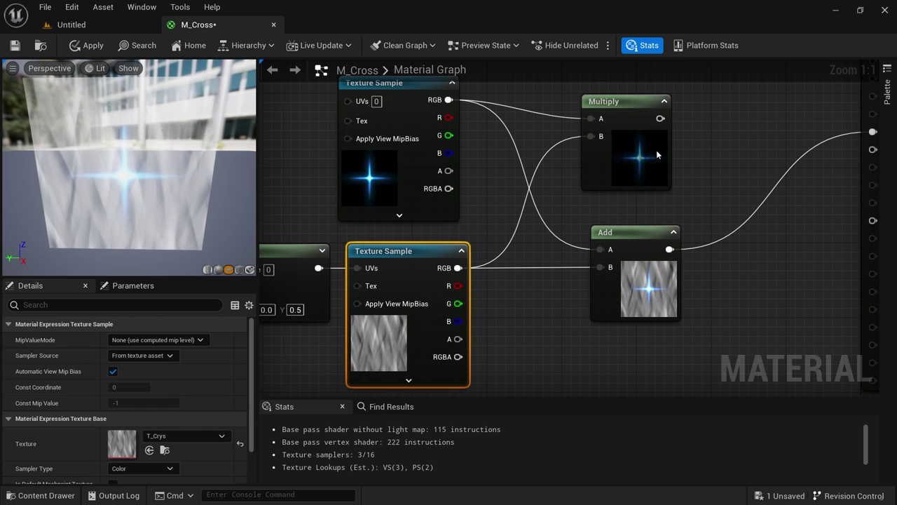
left_click(644, 167)
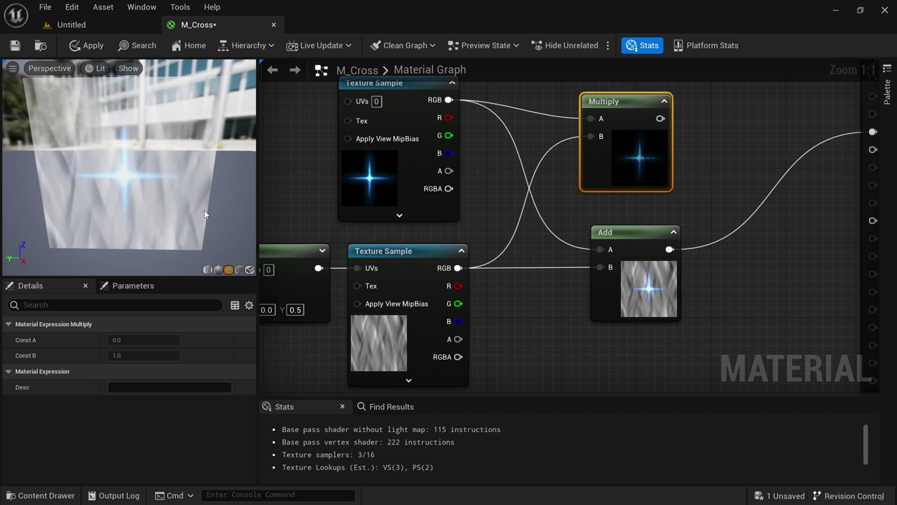
right_click_drag(551, 327, 587, 315)
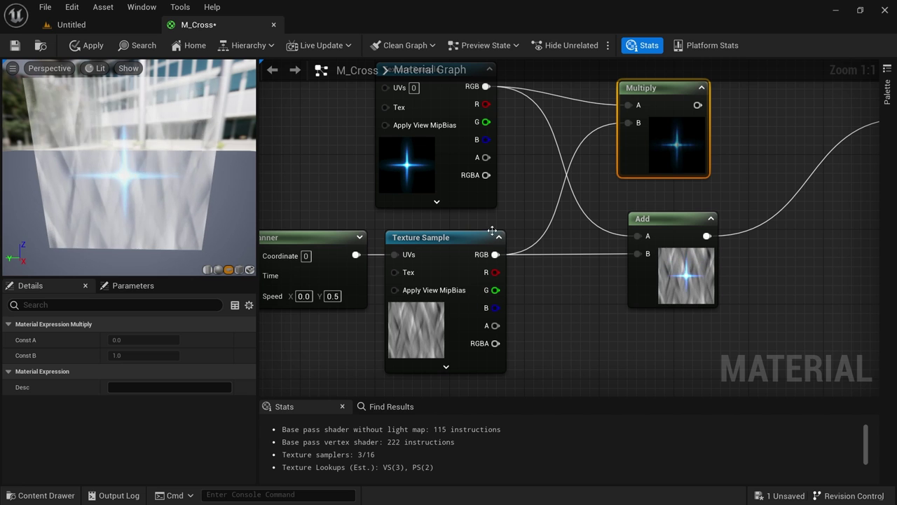
left_click(493, 197)
Move the Panner and T_Crys Texture Sample down and away from the T_Cross sample, and shift the Add node lower
scroll(570, 272, "down", 2)
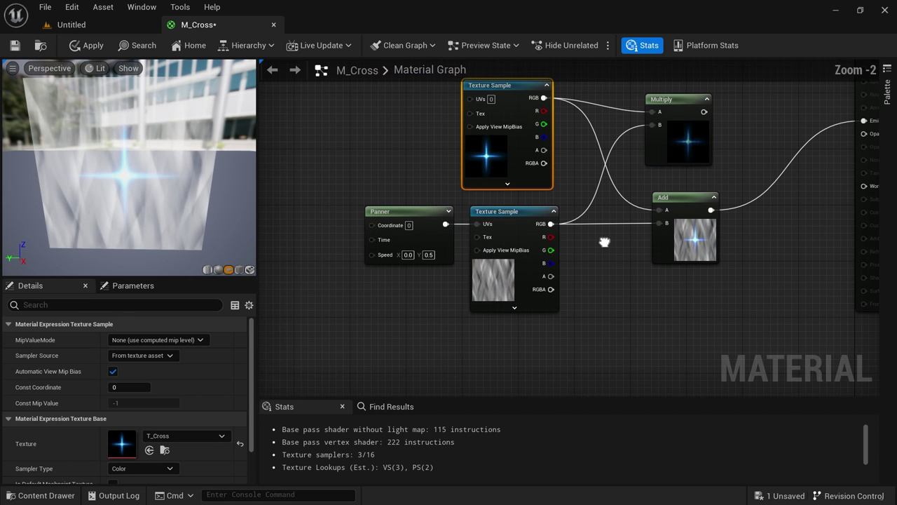
left_click_drag(352, 340, 579, 295)
left_click(492, 340)
left_click_drag(571, 247, 642, 234)
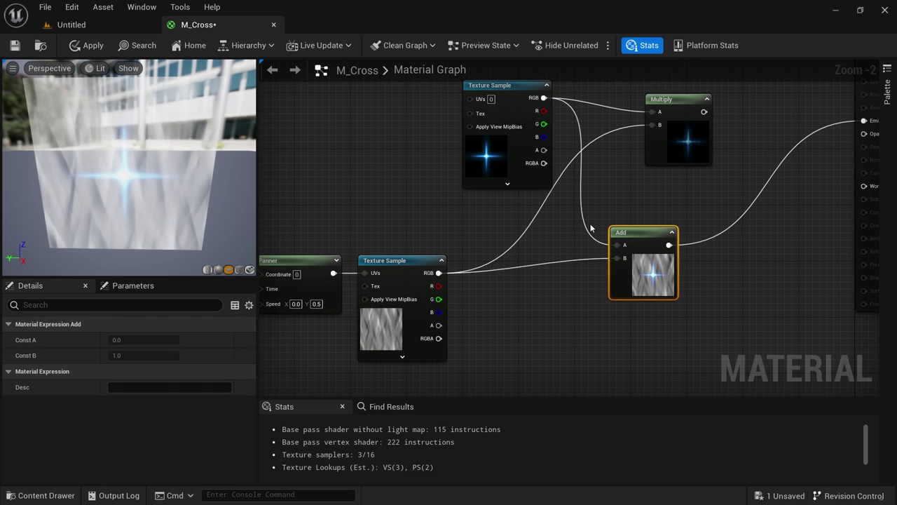
Duplicate the T_Cross Texture Sample and place the copy below the T_Crys sample
left_click(505, 140)
key("ctrl+c")
right_click_drag(500, 342, 510, 232)
left_click(422, 302)
key("ctrl+v")
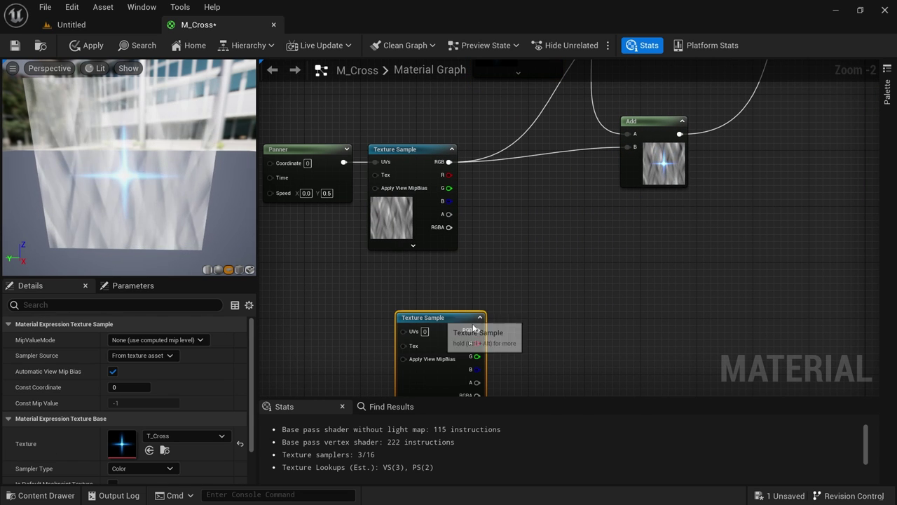
Multiply the T_Crys RGB output in A by the duplicated T_Cross sample's RGB in B, and expand the new Multiply node's preview
left_click_drag(448, 316, 448, 284)
right_click_drag(550, 250, 540, 259)
left_click(516, 239)
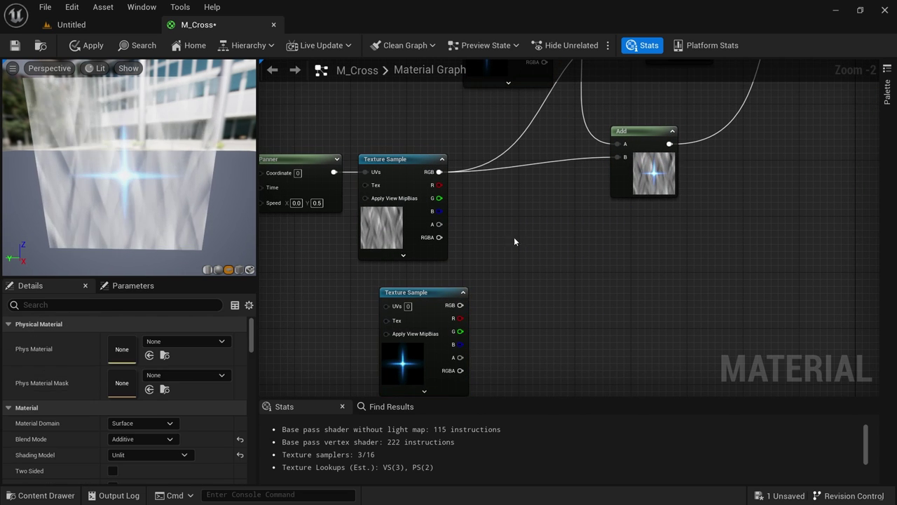
key("m")
left_click(511, 221)
left_click_drag(439, 172, 518, 239)
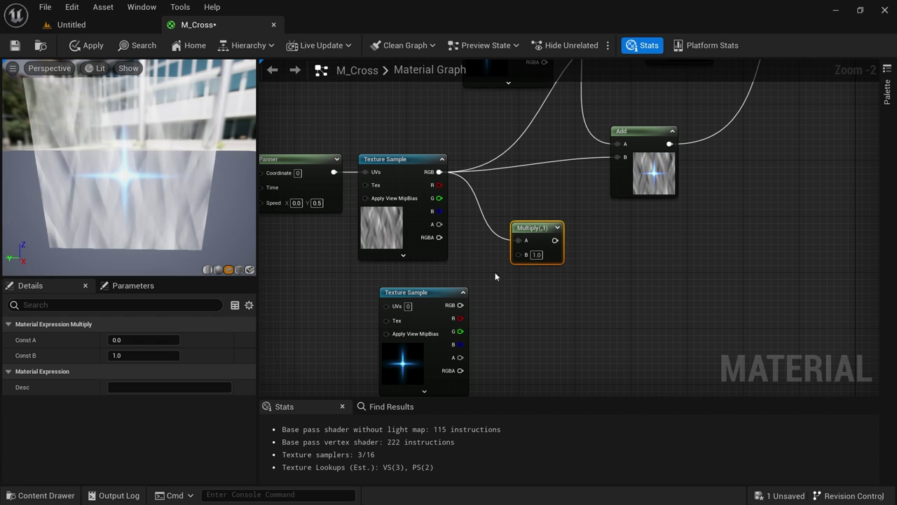
left_click_drag(456, 308, 520, 253)
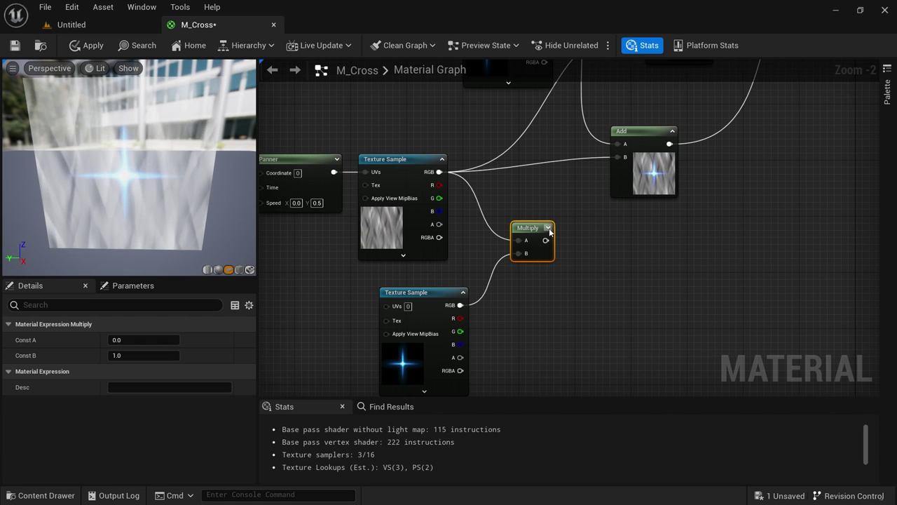
left_click(548, 229)
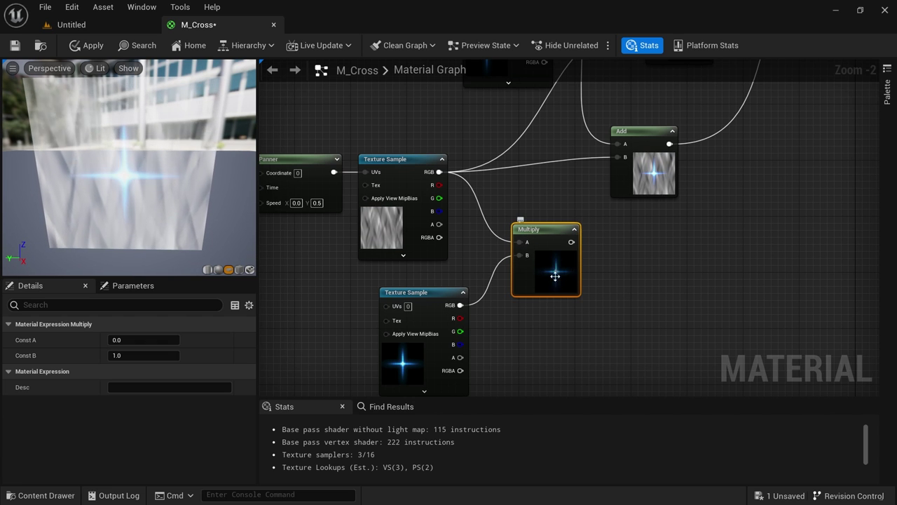
Feed the new Multiply's output into input A of another Multiply node with Const B set to 0.2, and expand its preview
left_click_drag(572, 242, 603, 261)
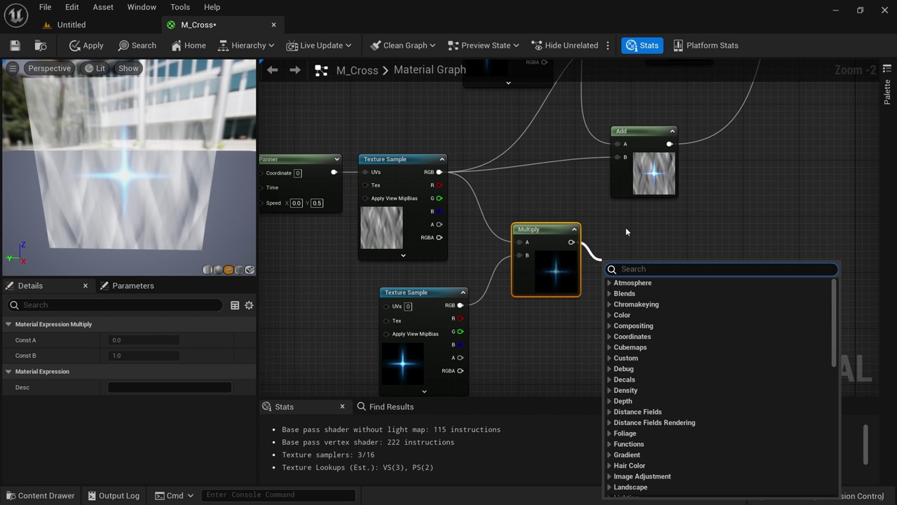
left_click(625, 232)
left_click(615, 254)
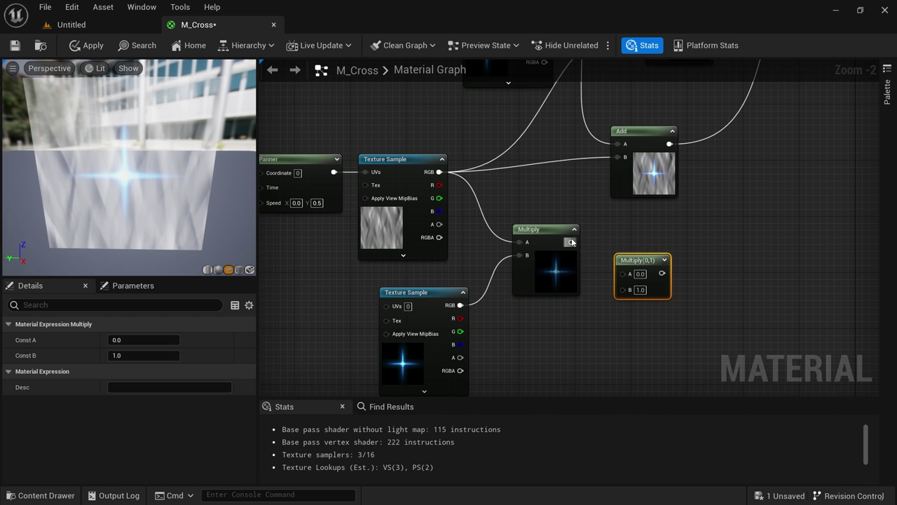
left_click_drag(571, 241, 632, 272)
left_click_drag(643, 247, 637, 240)
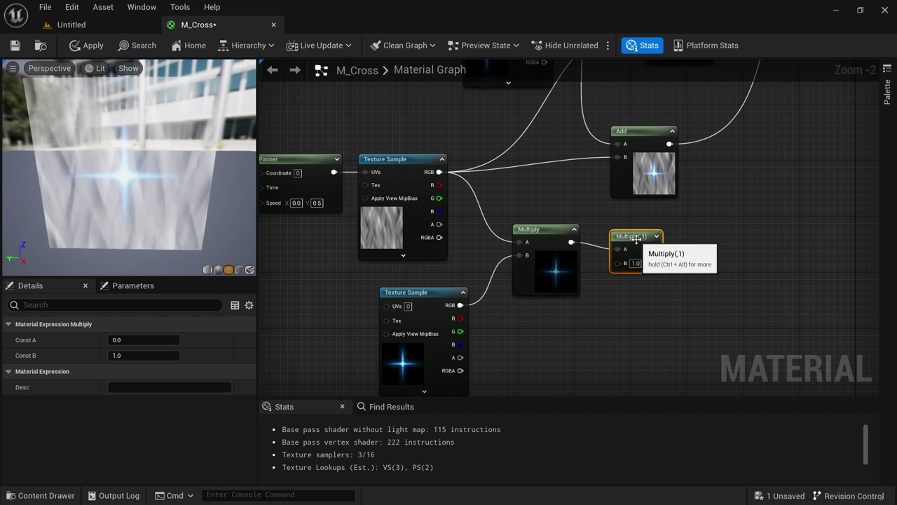
left_click(143, 355)
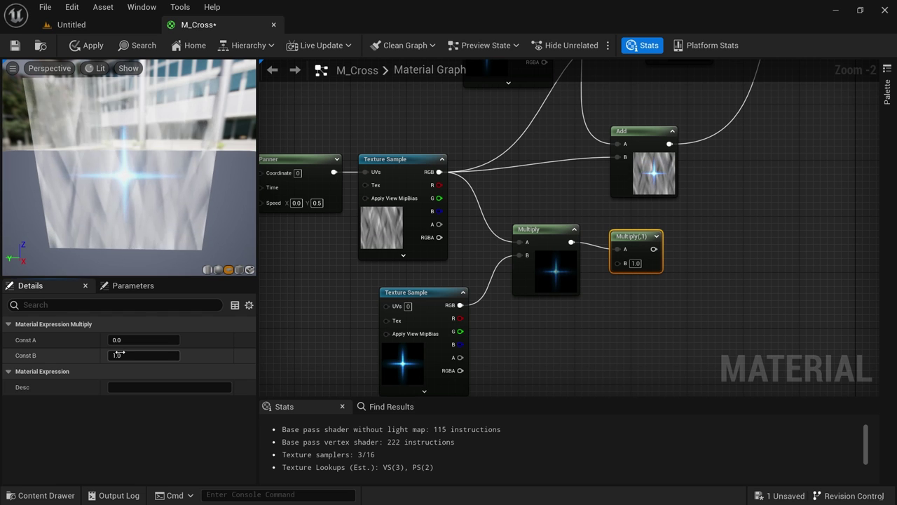
type("0.2")
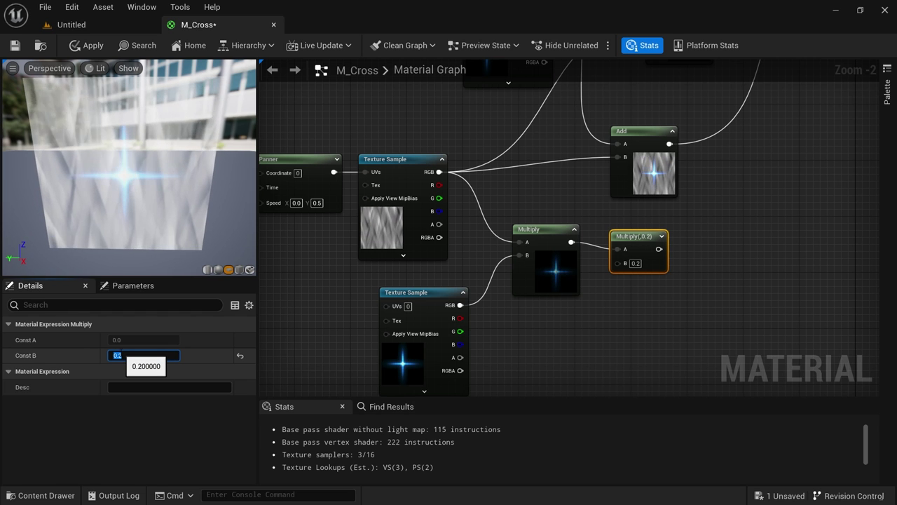
key("Return")
left_click(661, 237)
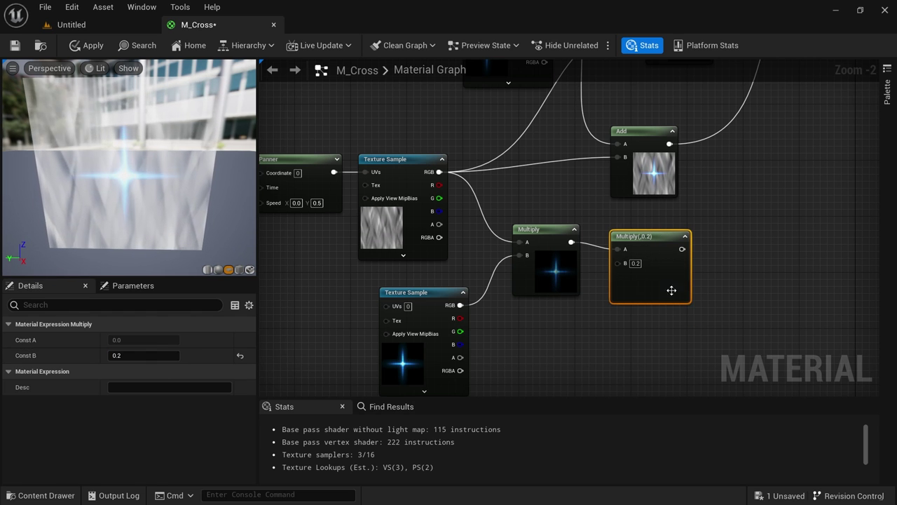
right_click_drag(732, 267, 683, 303)
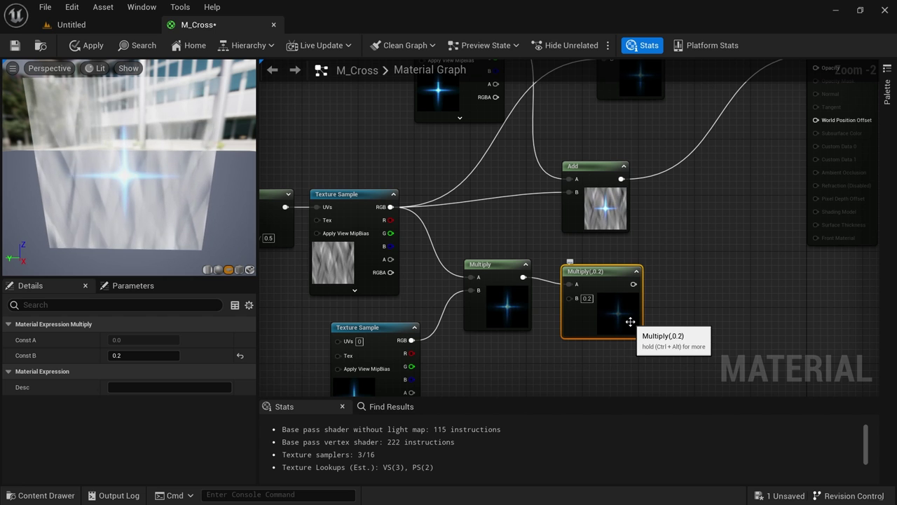
Delete the duplicated T_Cross Texture Sample and the two Multiply nodes chained after it
right_click_drag(312, 237, 388, 225)
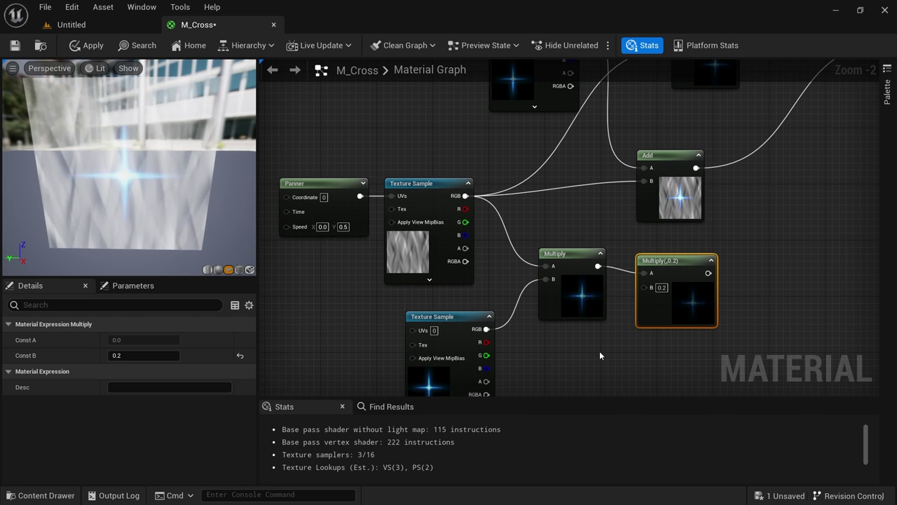
scroll(778, 245, "down", 1)
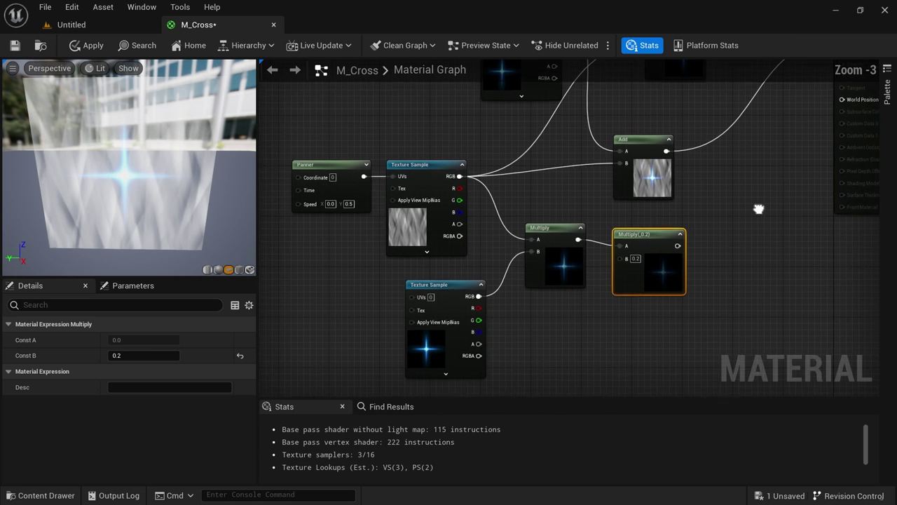
left_click_drag(440, 383, 670, 280)
key("Delete")
Shift the T_Cross Texture Sample and the remaining Multiply node further from the M_Cross output node, and delete the Add node
right_click_drag(557, 249, 556, 341)
left_click_drag(665, 274, 696, 263)
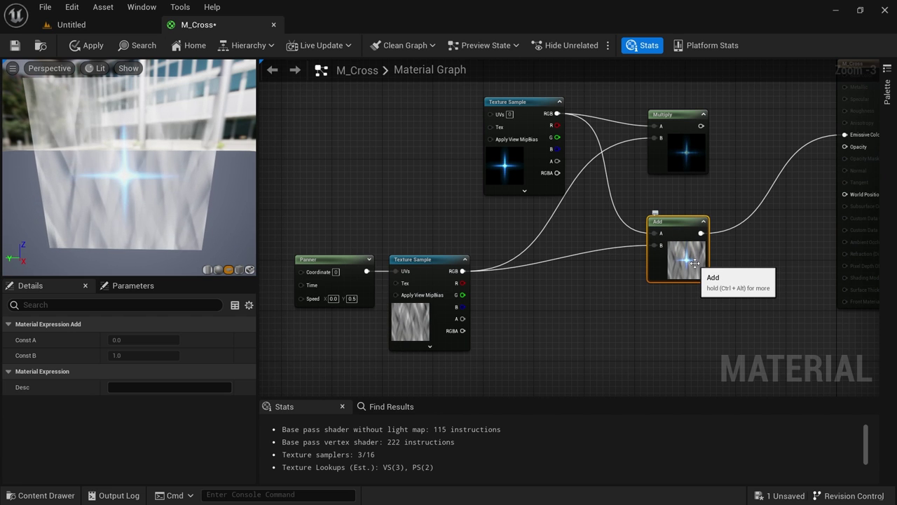
right_click_drag(577, 281, 562, 293)
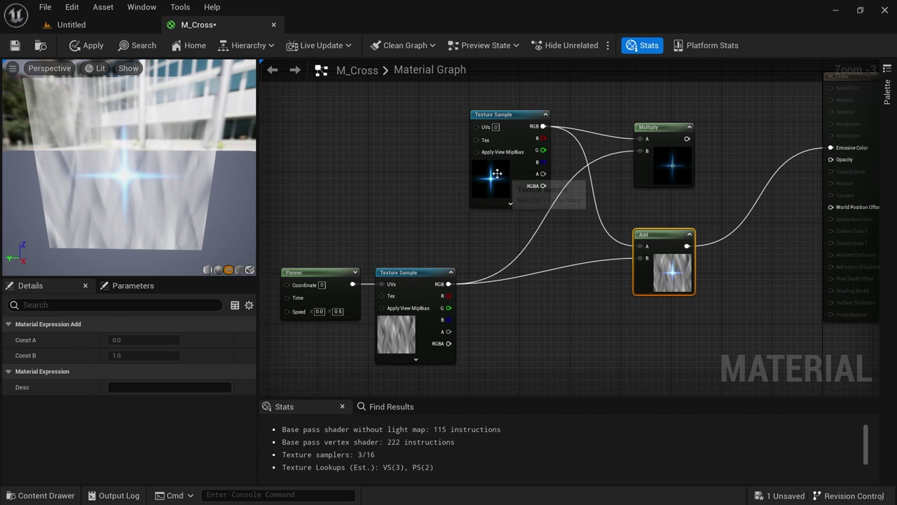
left_click_drag(497, 176, 383, 181)
left_click_drag(653, 128, 603, 121)
left_click(669, 241)
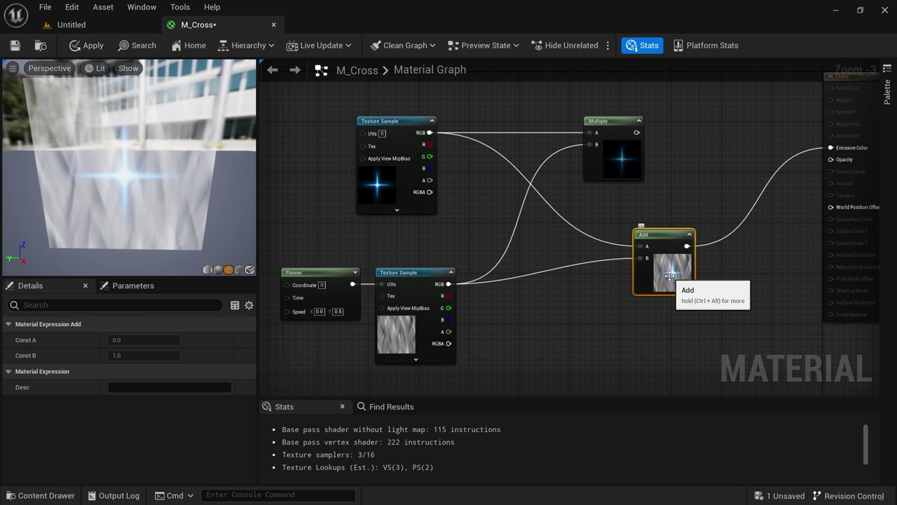
key("Delete")
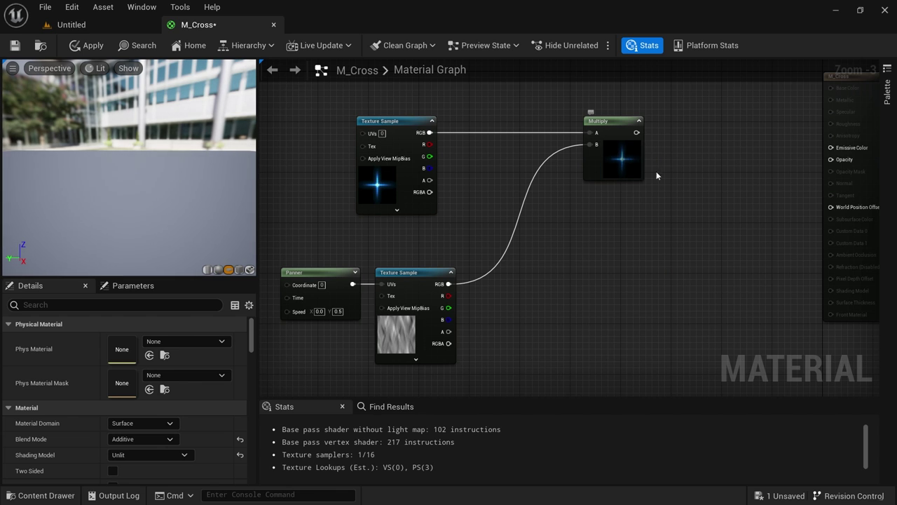
Add a second Multiply node, connecting the first Multiply's output to B and a new Constant3Vector to A
right_click_drag(686, 167, 616, 269)
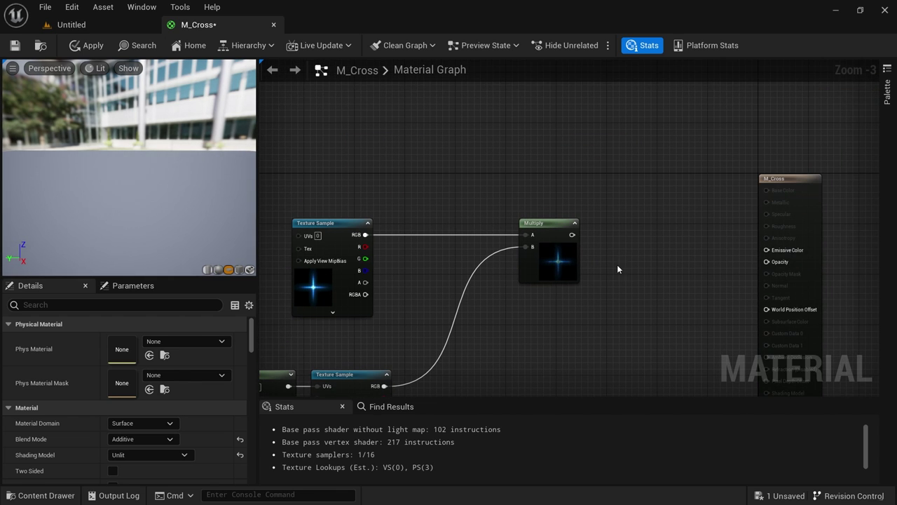
left_click(622, 179)
left_click_drag(574, 235, 634, 199)
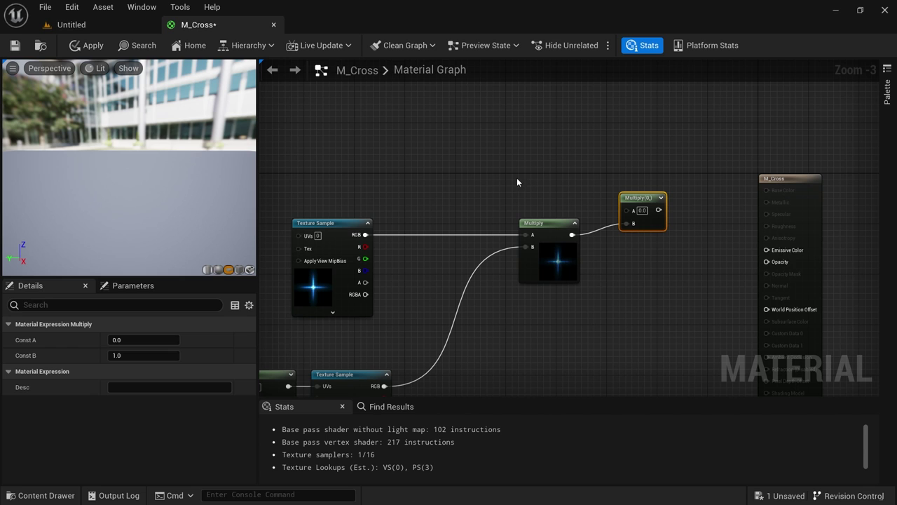
left_click(505, 126)
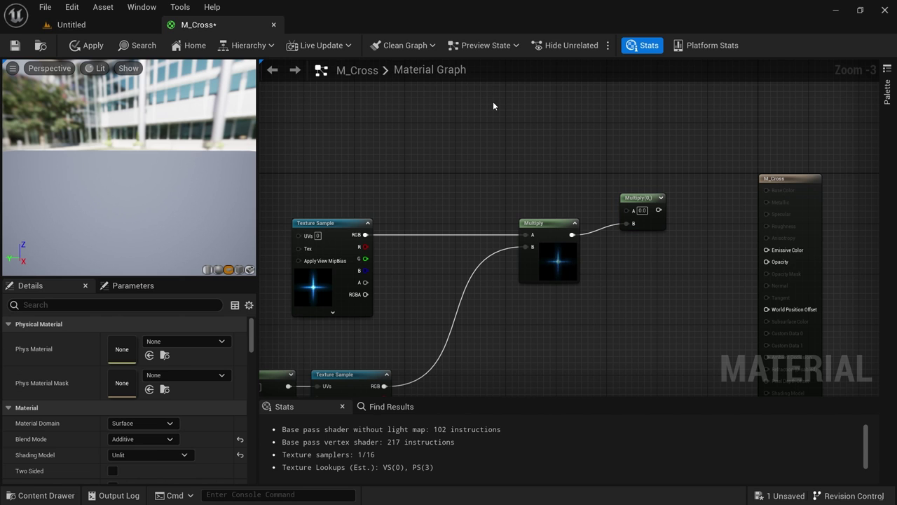
left_click(493, 106)
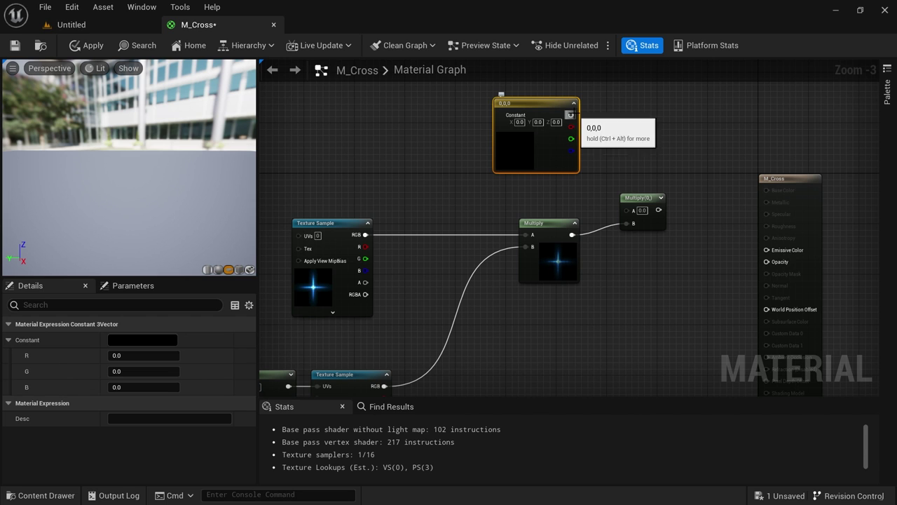
left_click_drag(571, 115, 627, 210)
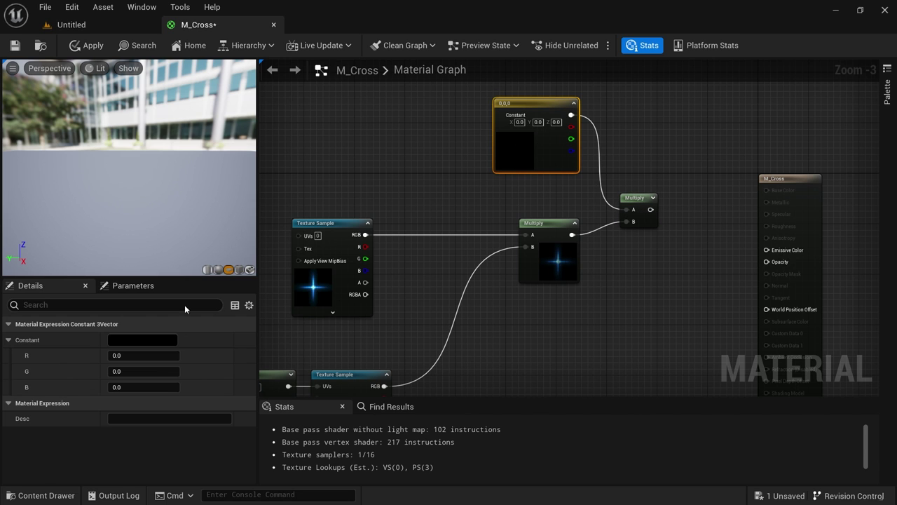
Set the Constant3Vector's colour to green with R 0.0, G 1.0 and B 0.221374
left_click(142, 341)
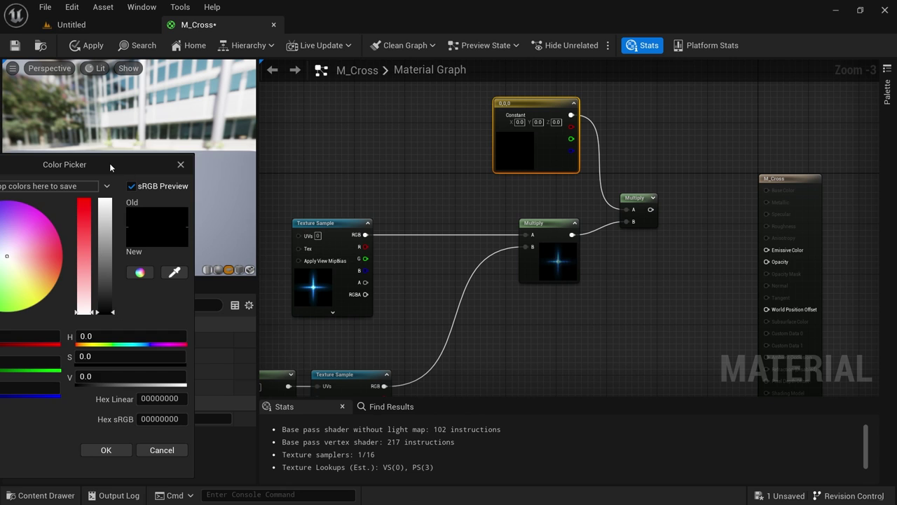
left_click_drag(109, 163, 233, 144)
left_click_drag(160, 239, 98, 195)
left_click_drag(234, 236, 242, 170)
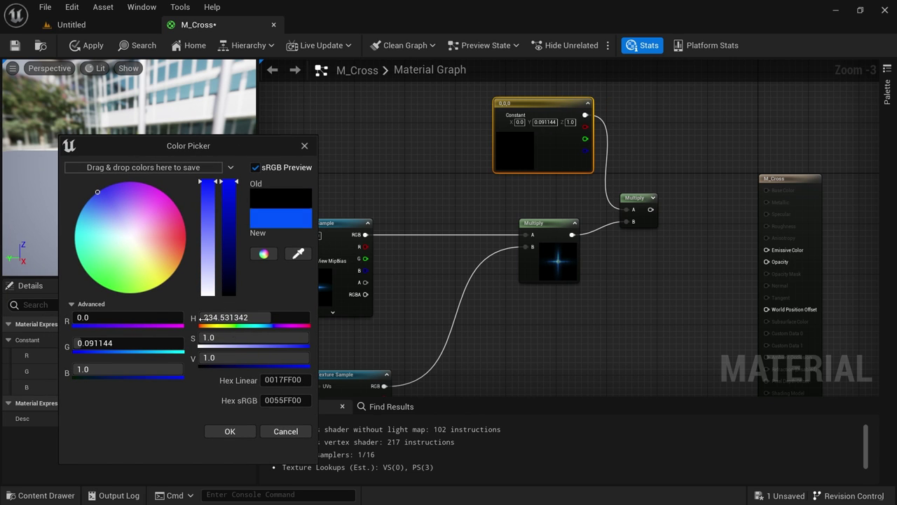
left_click_drag(131, 279, 89, 280)
left_click(230, 431)
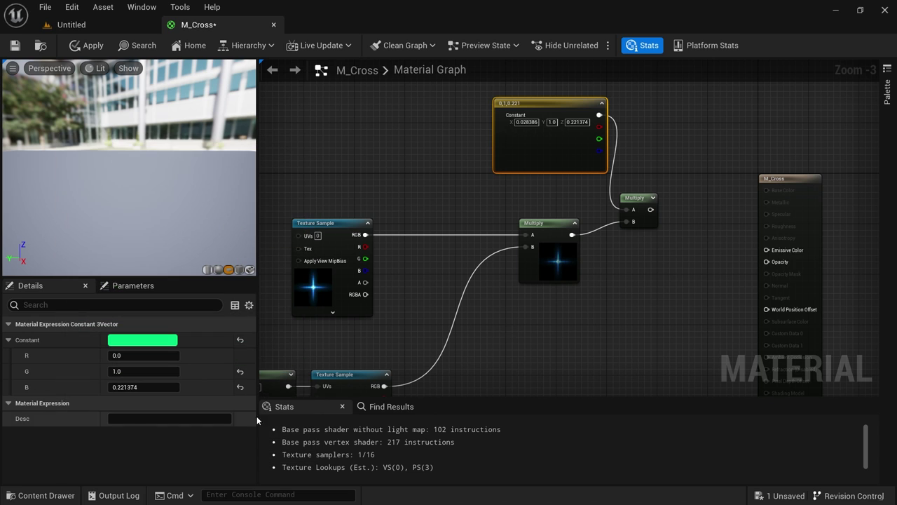
Expand the second Multiply's preview, shift the node towards M_Cross, and connect its output to Emissive Color
left_click(664, 199)
left_click_drag(664, 199, 677, 199)
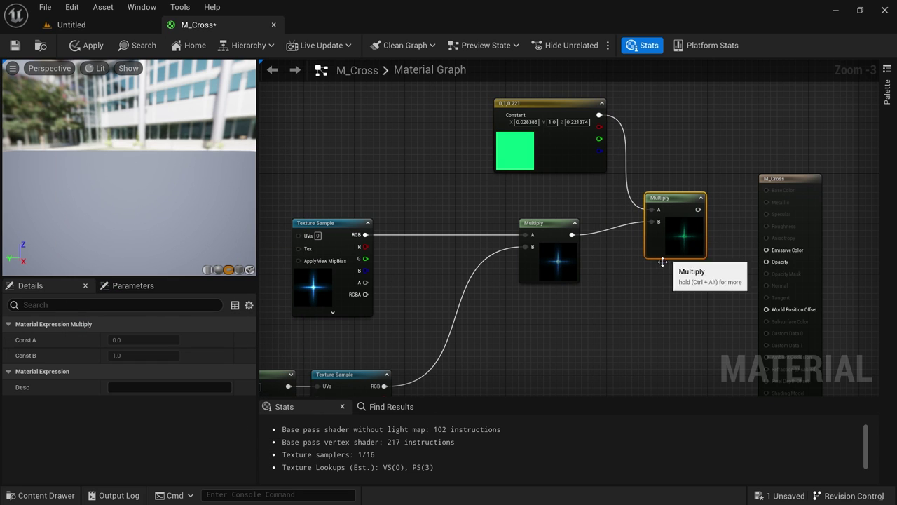
left_click(315, 290)
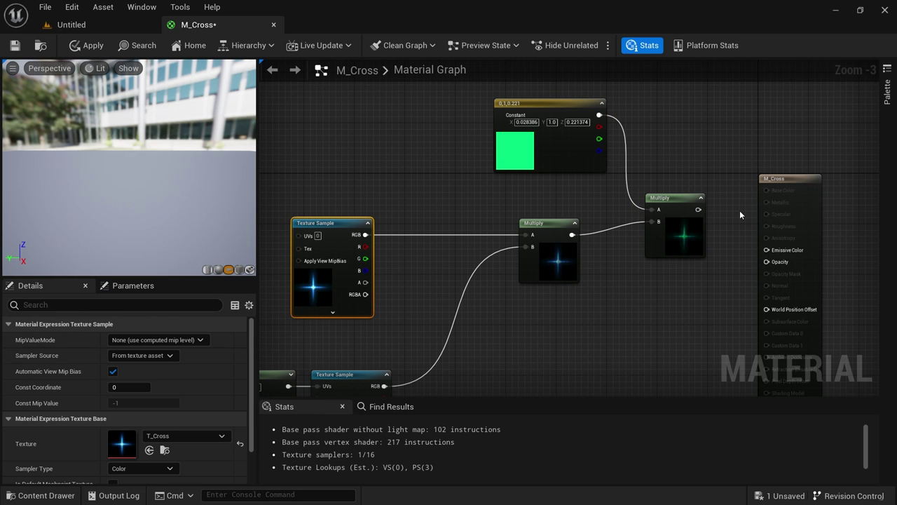
left_click_drag(698, 209, 771, 254)
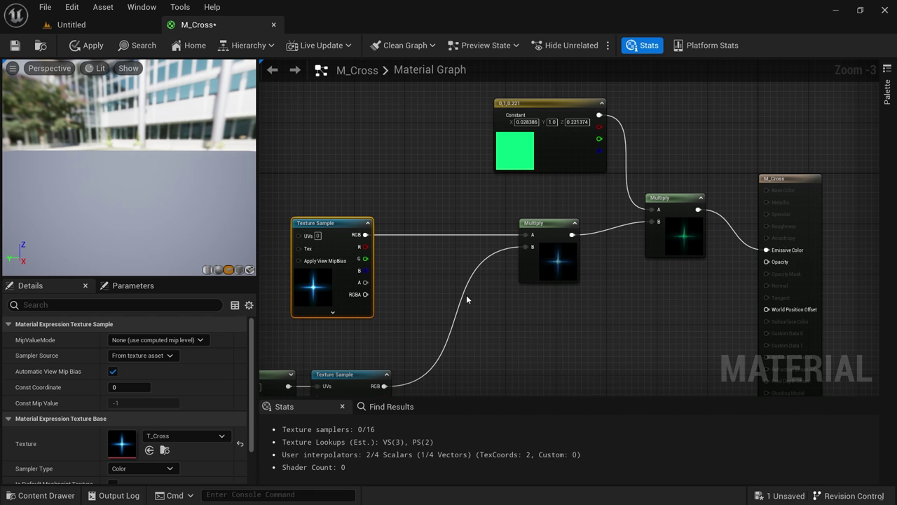
right_click_drag(133, 171, 134, 203)
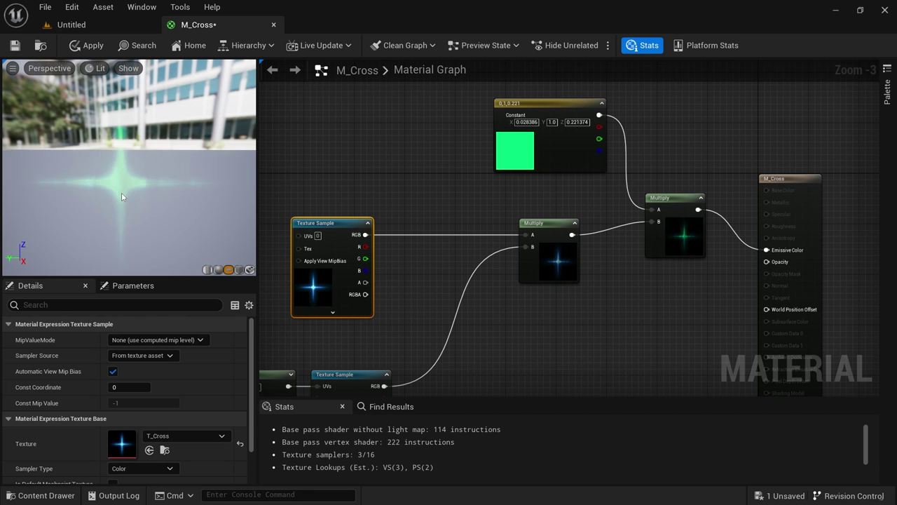
Set the Constant3Vector's colour to peach with R 1.0, G 0.614415 and B 0.387964
left_click(499, 167)
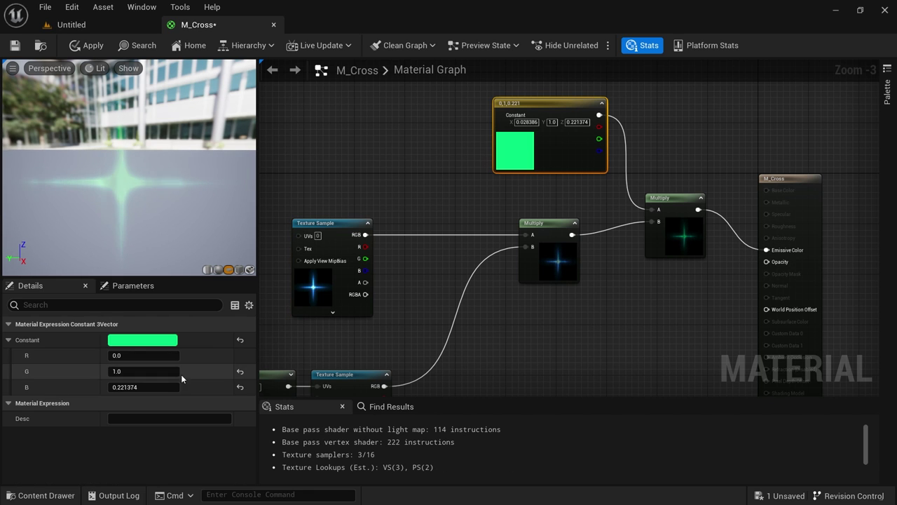
left_click(152, 340)
left_click_drag(130, 161, 465, 110)
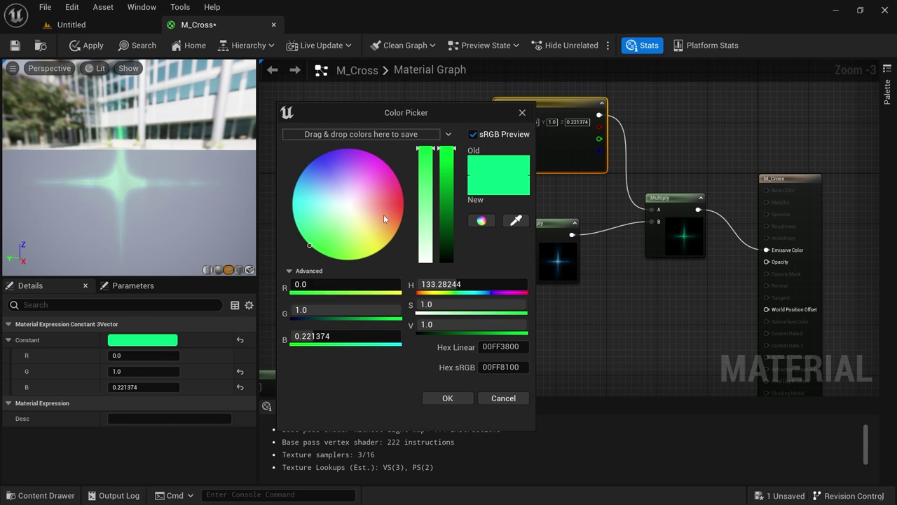
left_click(380, 217)
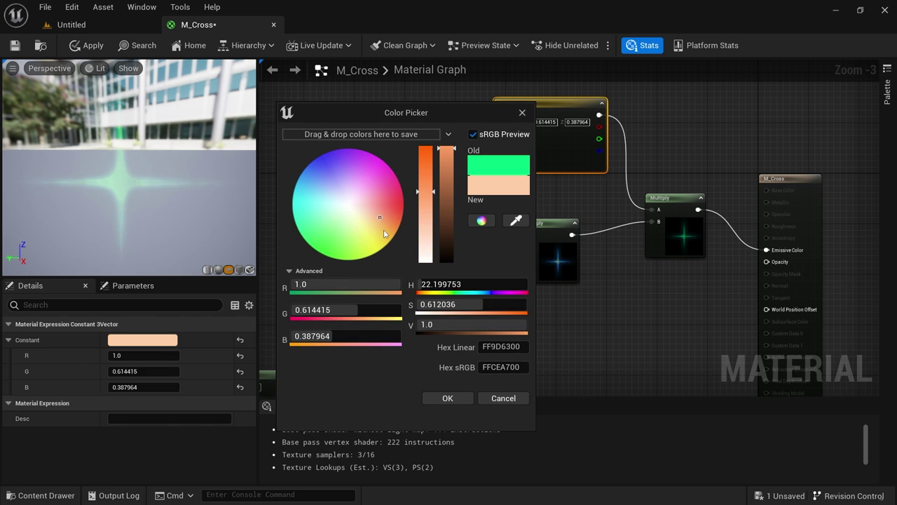
left_click(448, 398)
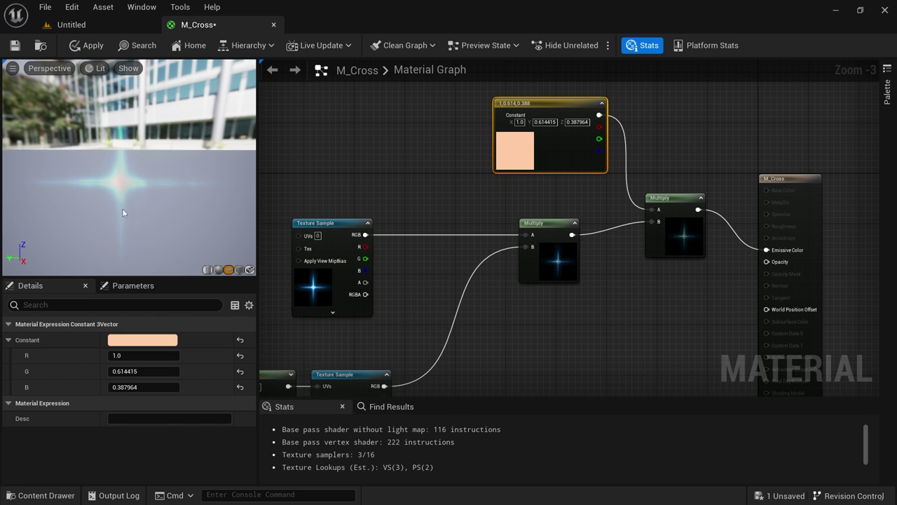
Try the T_Cross sample's red and green channels as the first Multiply's A input, and reconnect RGB
right_click_drag(423, 287, 484, 239)
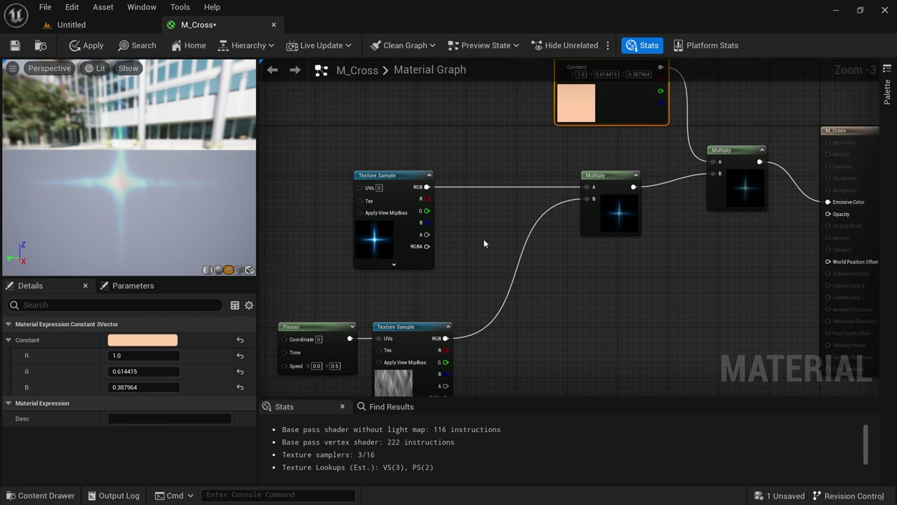
left_click_drag(381, 246, 356, 241)
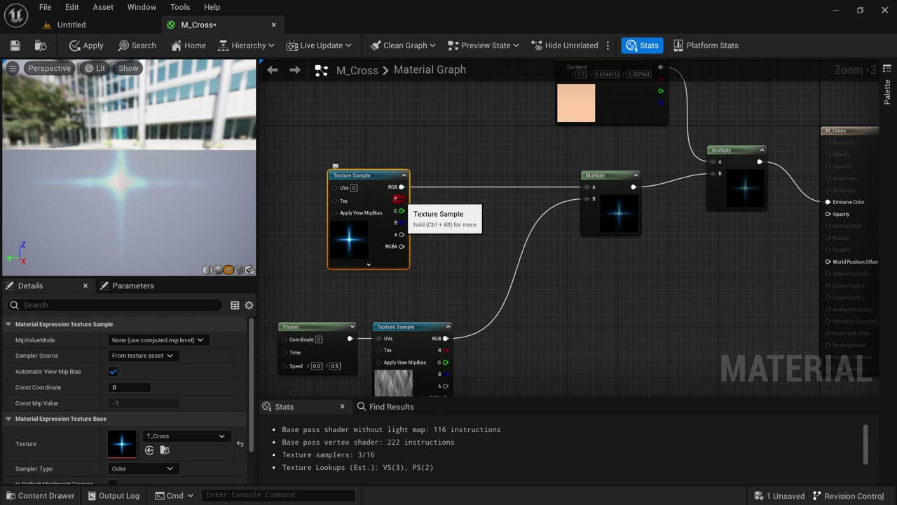
left_click_drag(398, 199, 587, 187)
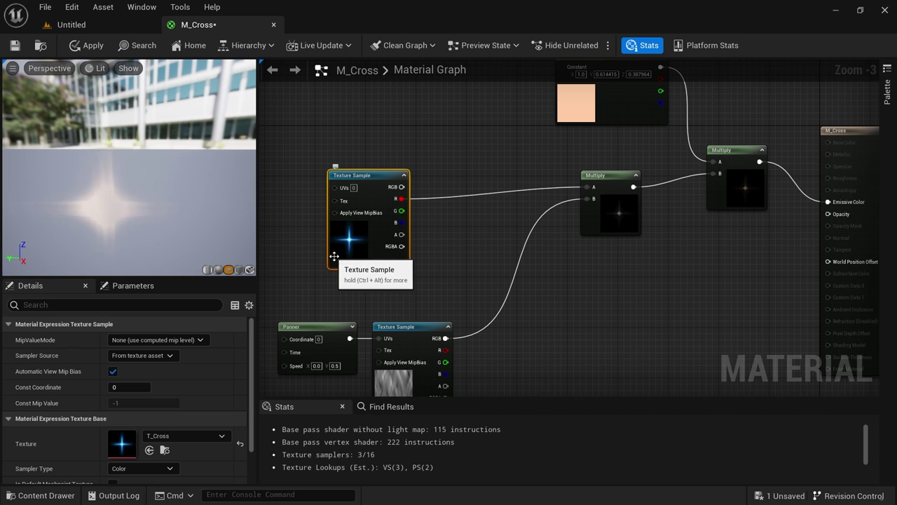
left_click_drag(402, 210, 586, 186)
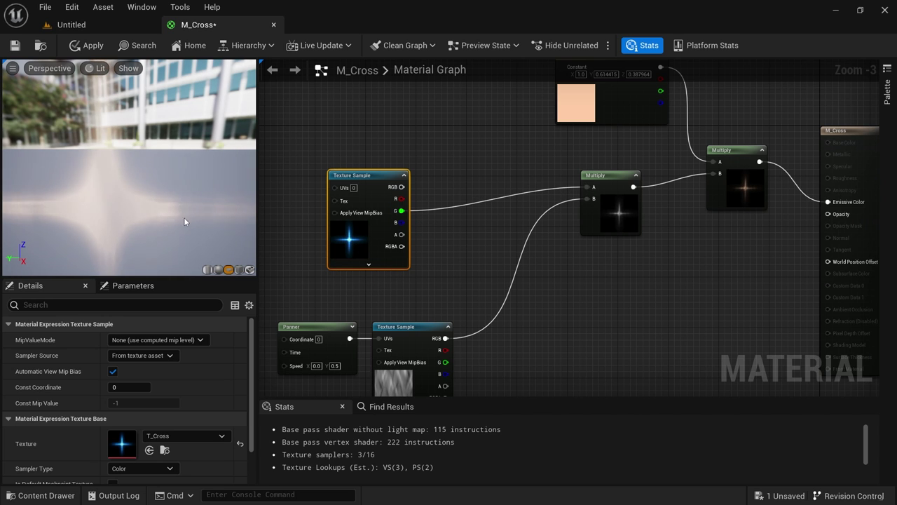
left_click_drag(401, 186, 586, 187)
Insert a Desaturation node between the T_Cross sample's RGB output and the first Multiply's A input
left_click_drag(363, 241, 331, 247)
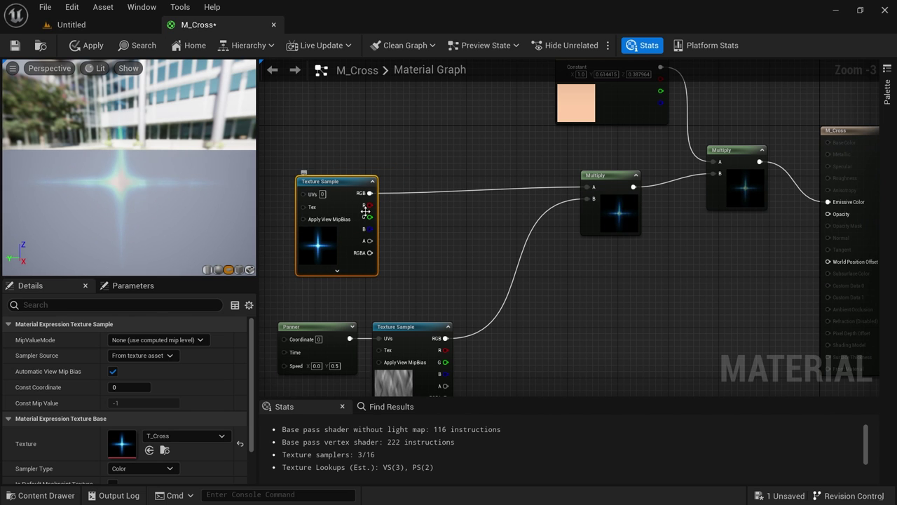
left_click_drag(370, 194, 421, 212)
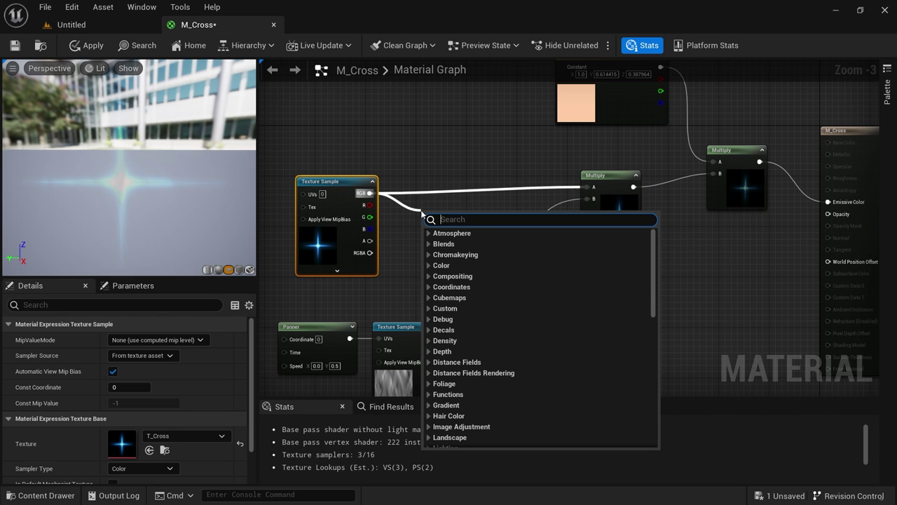
left_click(403, 178)
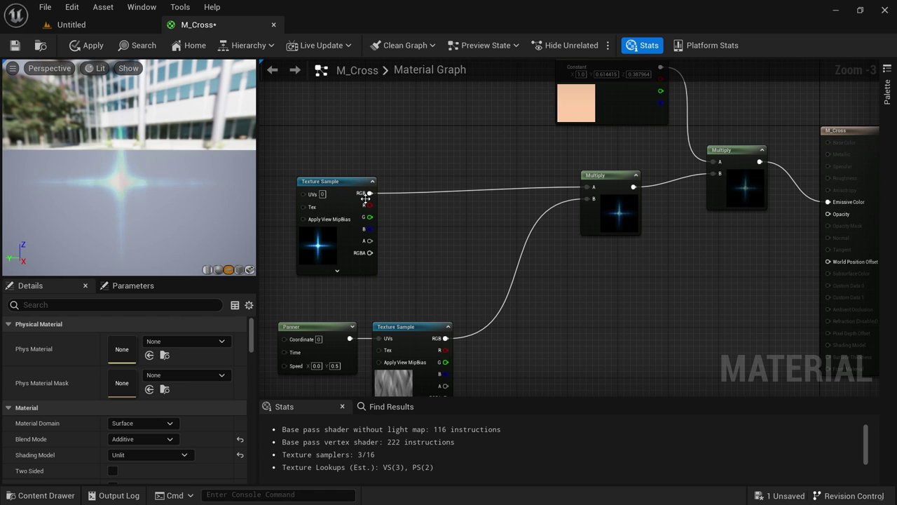
left_click_drag(370, 194, 428, 221)
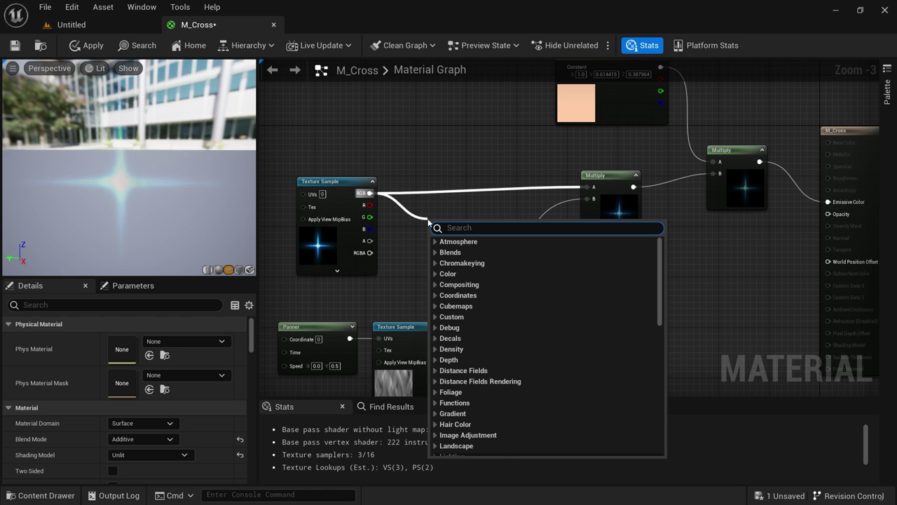
type("desa")
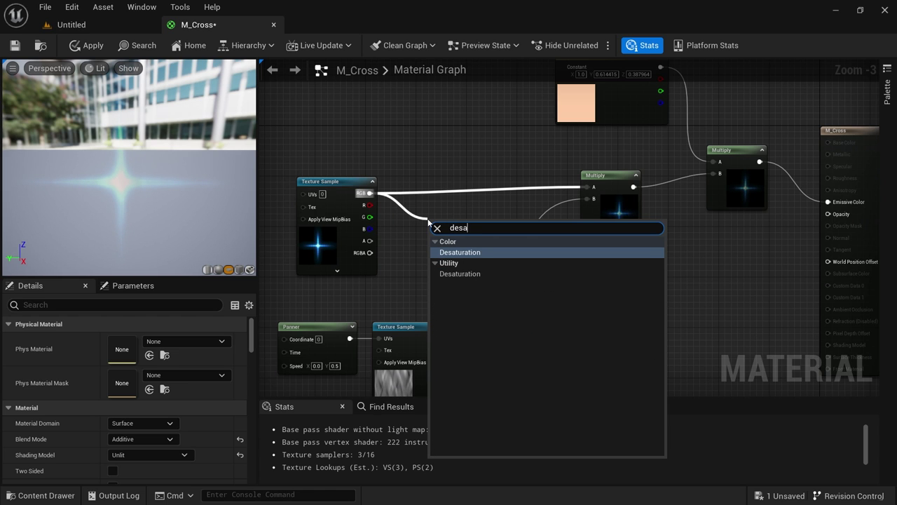
left_click(464, 252)
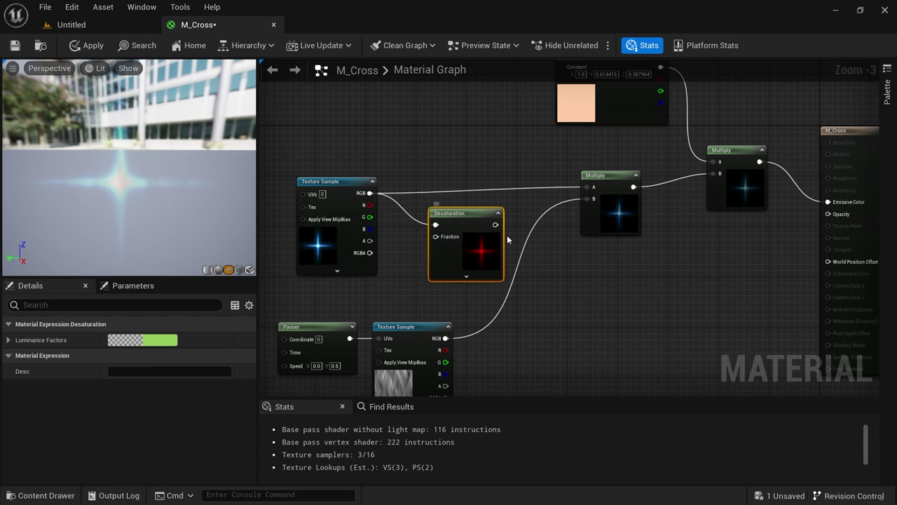
left_click_drag(498, 225, 586, 186)
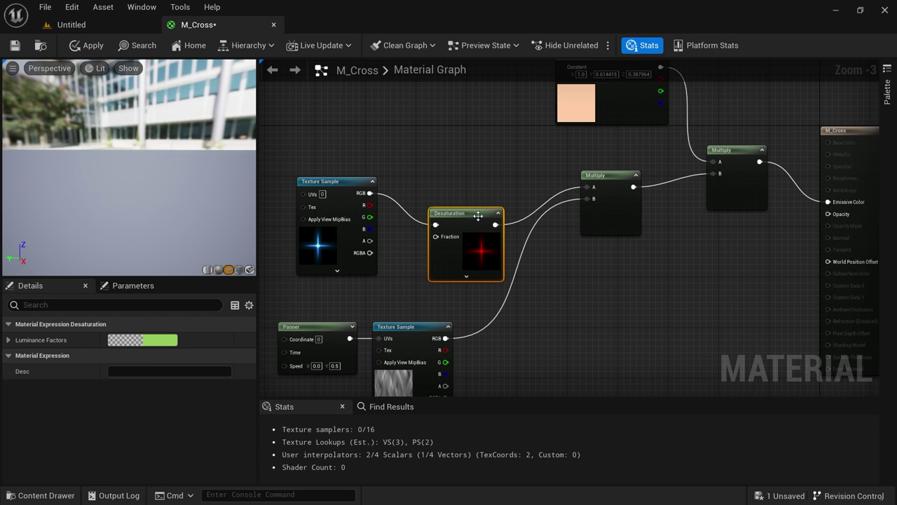
left_click_drag(478, 214, 465, 192)
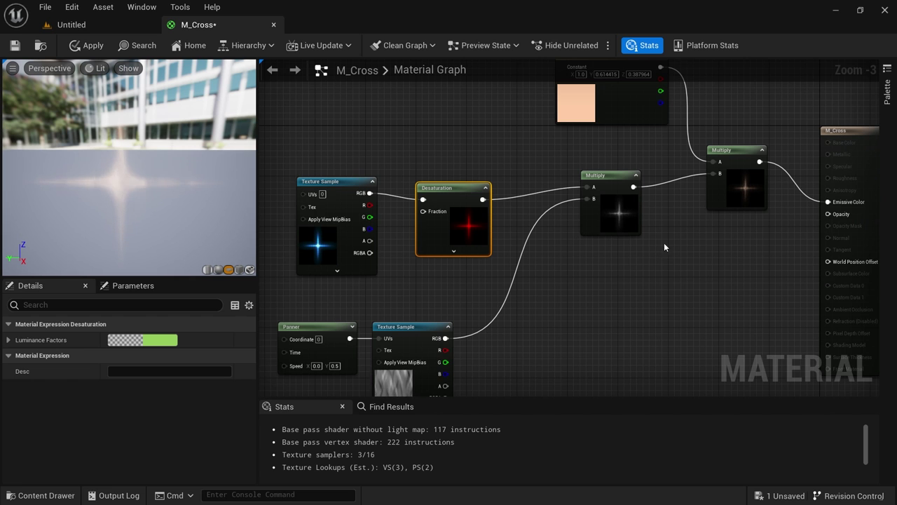
Set the Constant3Vector's colour to green with R 0.090548, G 1.0 and B 0.0
right_click_drag(666, 246, 631, 272)
right_click_drag(424, 283, 460, 278)
scroll(456, 252, "up", 2)
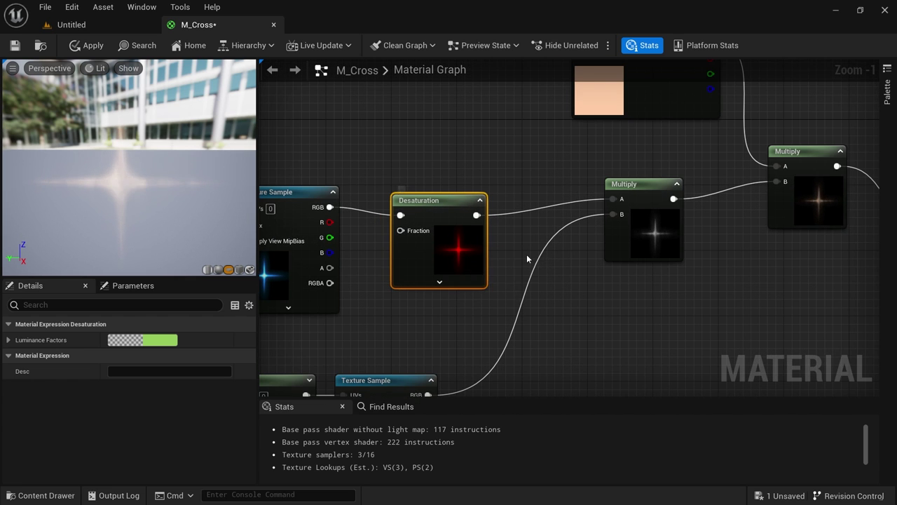
right_click_drag(526, 254, 471, 298)
left_click(607, 269)
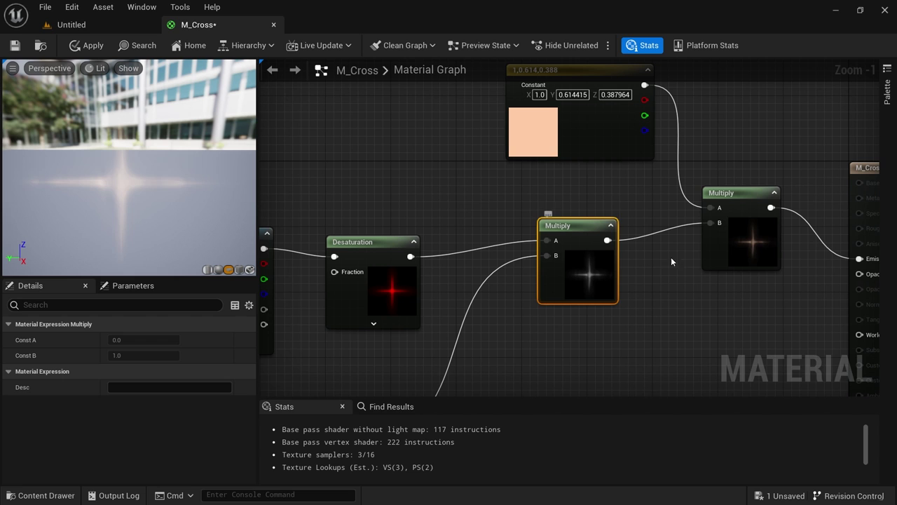
left_click(741, 239)
right_click_drag(715, 315, 665, 346)
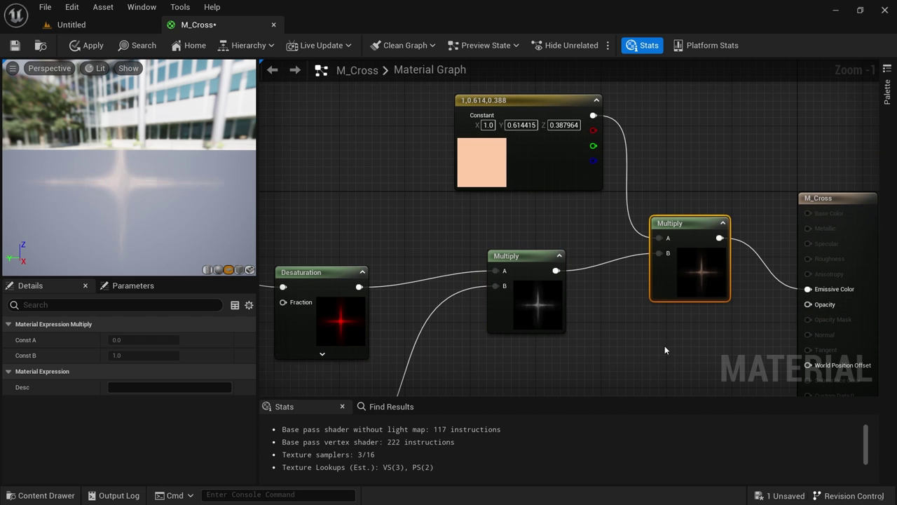
left_click(546, 154)
left_click(145, 342)
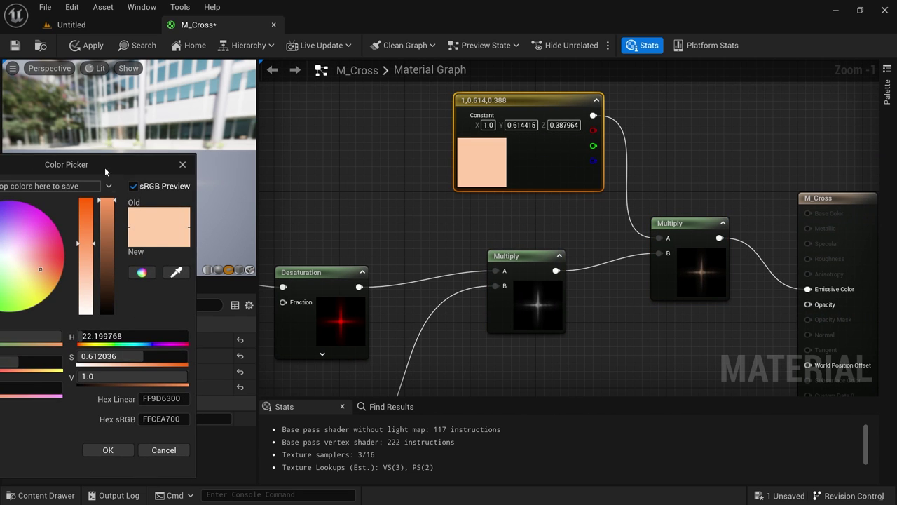
left_click(125, 291)
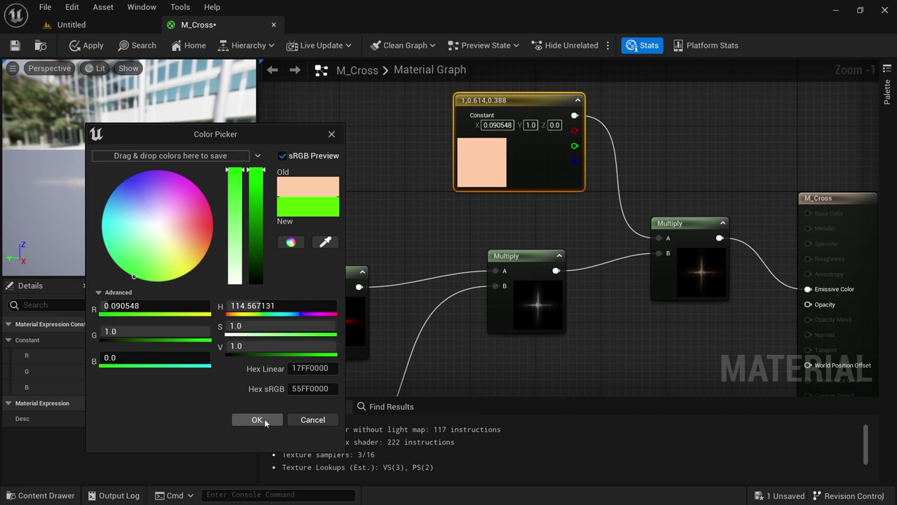
left_click(257, 419)
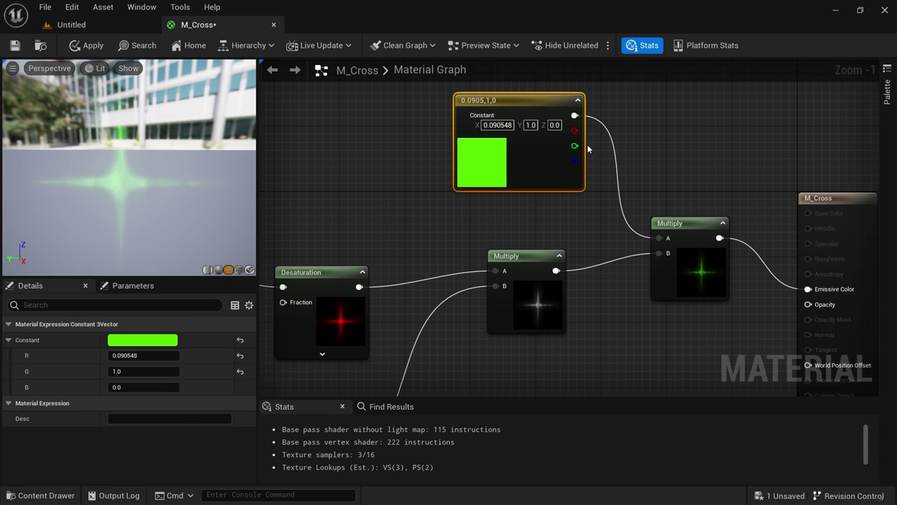
Change the Constant3Vector's colour to a brighter green with R 0.336166, G 3.0 and B 0.143257
left_click(139, 341)
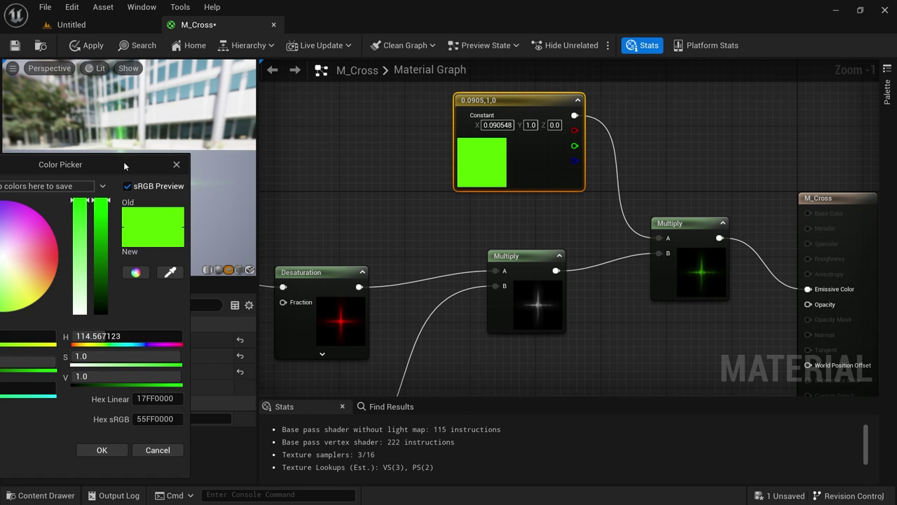
left_click_drag(124, 166, 296, 118)
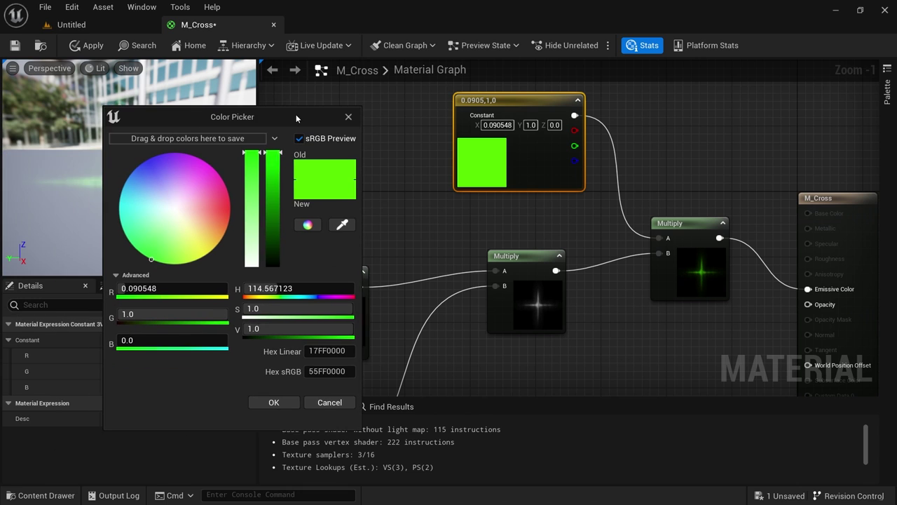
left_click(256, 328)
type("3")
key("Tab")
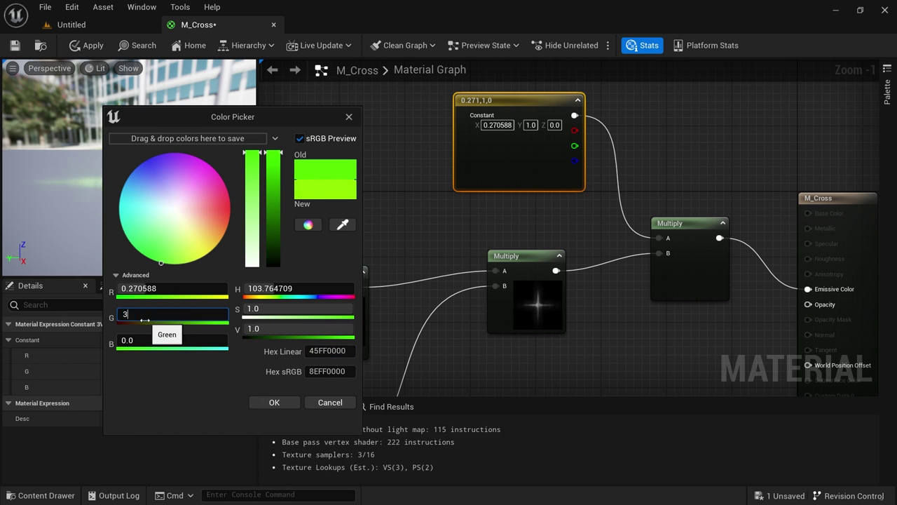
left_click(168, 340)
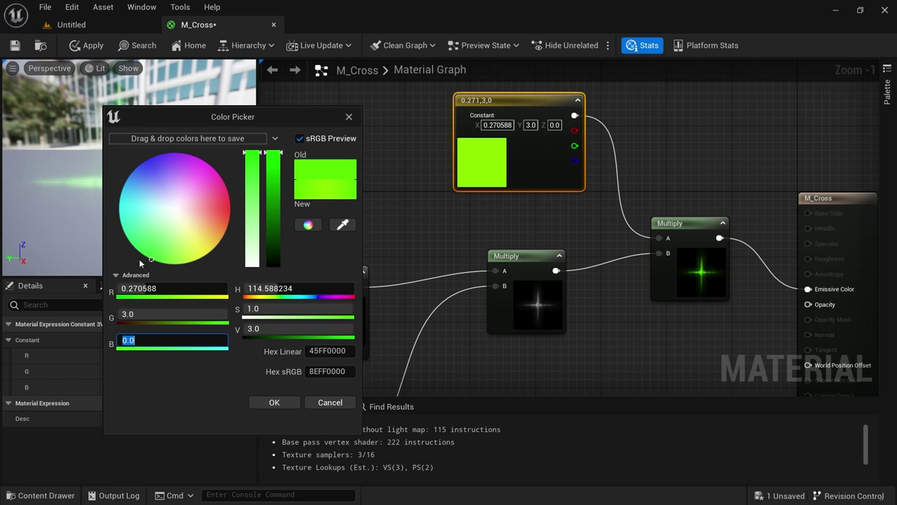
left_click(151, 259)
left_click(270, 403)
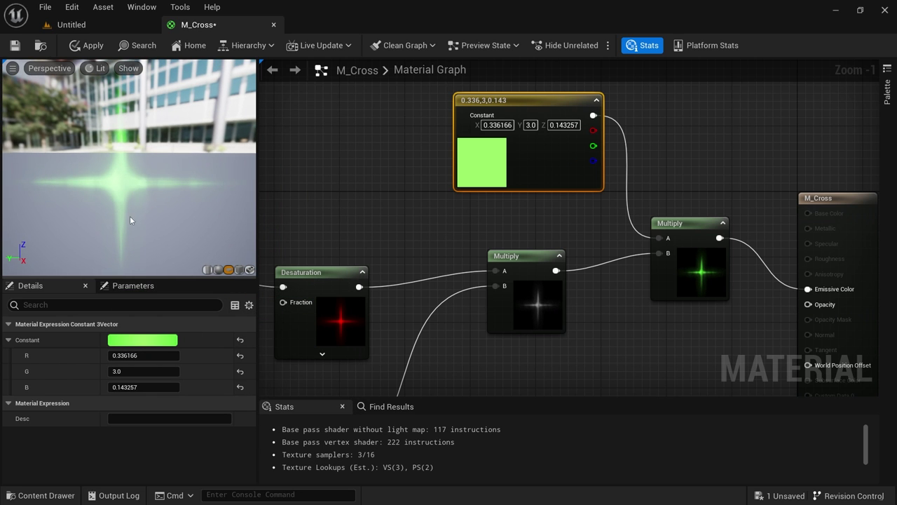
Set the Constant3Vector's G component to 20 to intensify the green glow
left_click(127, 371)
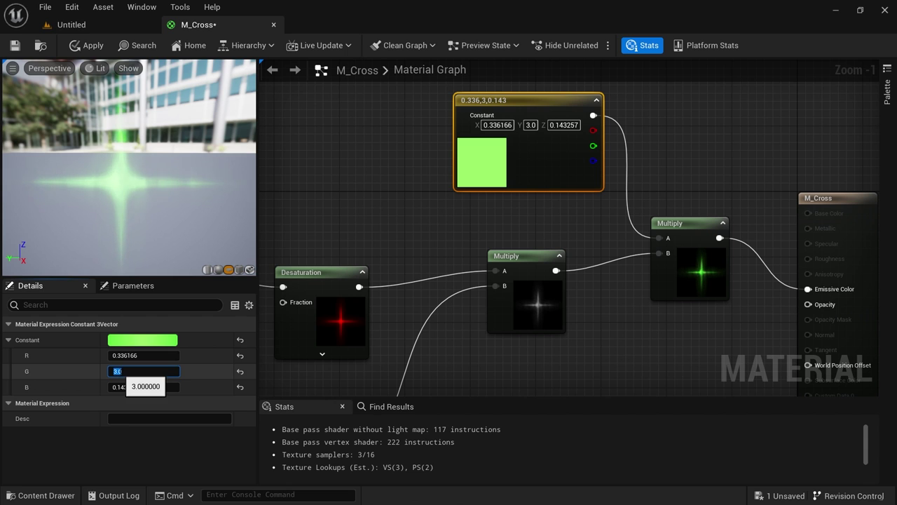
type("20")
key("Return")
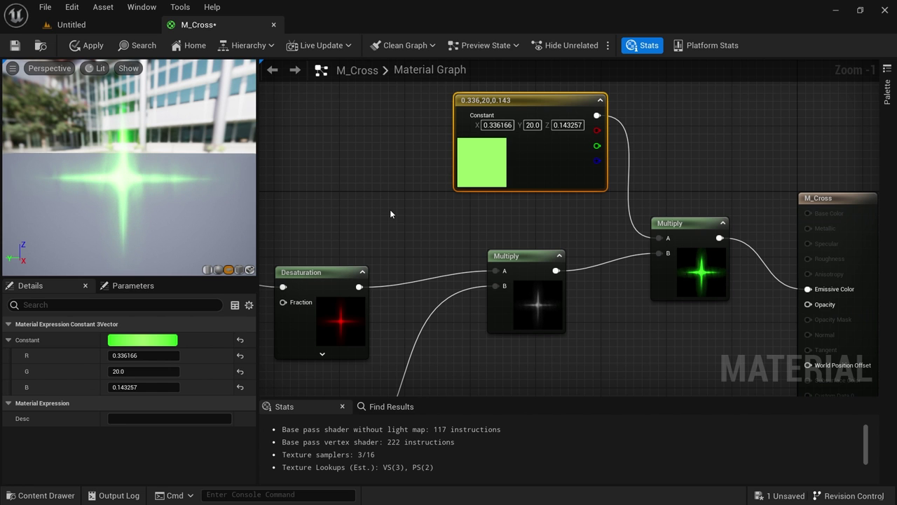
Spread out the graph by moving the M_Cross result node and the Constant3Vector farther from the second Multiply
right_click_drag(389, 209, 346, 180)
right_click_drag(585, 298, 624, 314)
scroll(491, 266, "down", 2)
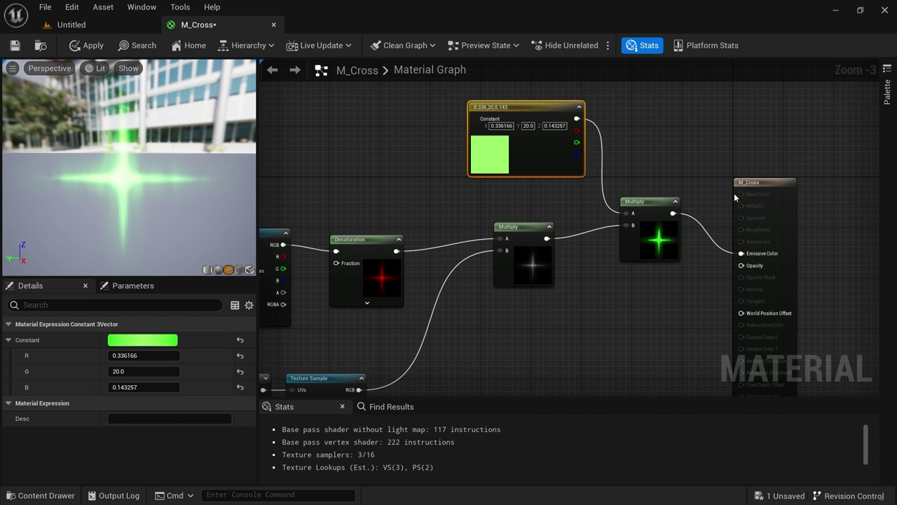
left_click_drag(734, 192, 803, 167)
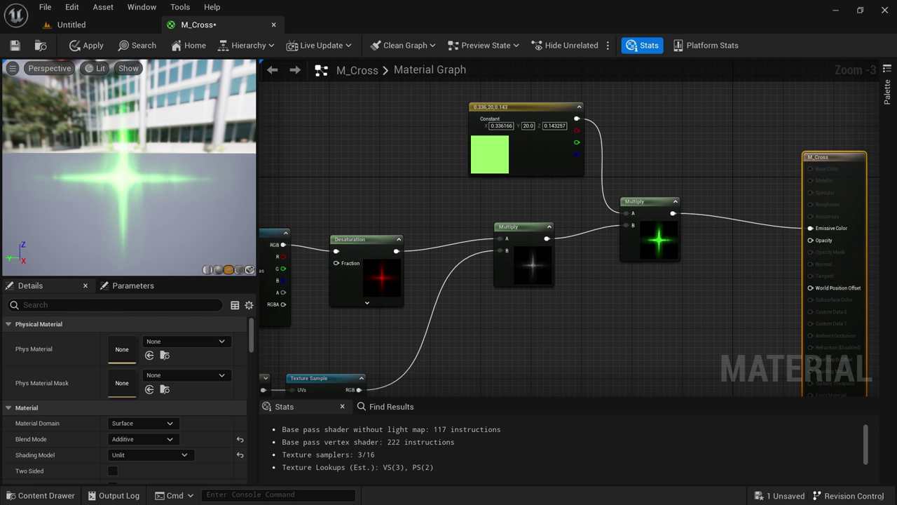
right_click_drag(539, 342, 677, 227)
right_click_drag(664, 263, 512, 416)
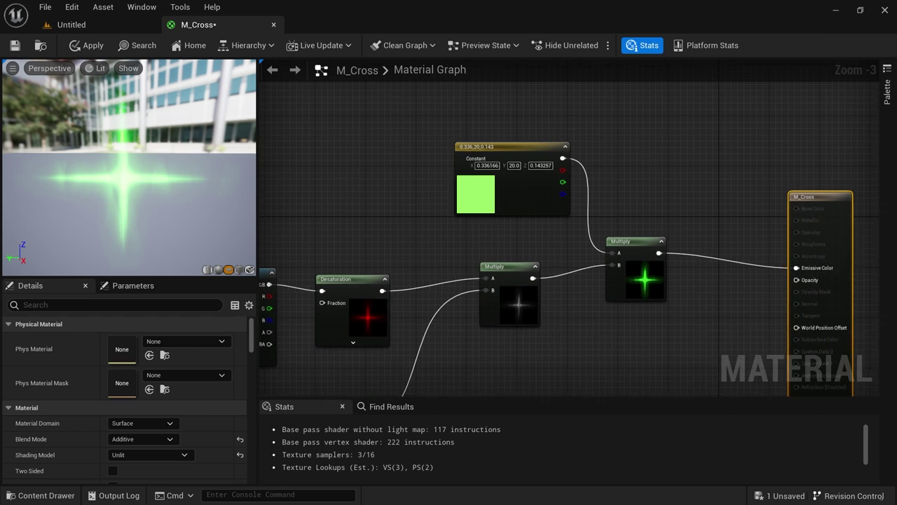
right_click_drag(566, 339, 564, 341)
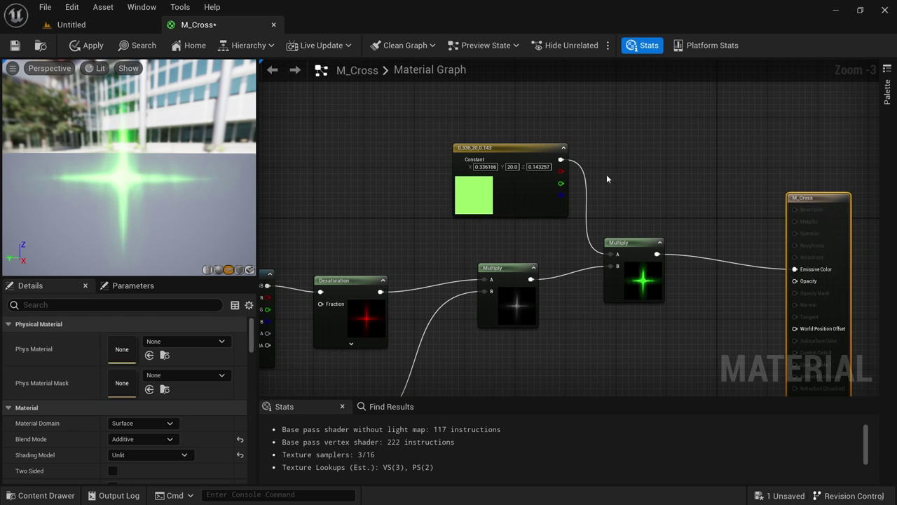
left_click_drag(516, 200, 465, 206)
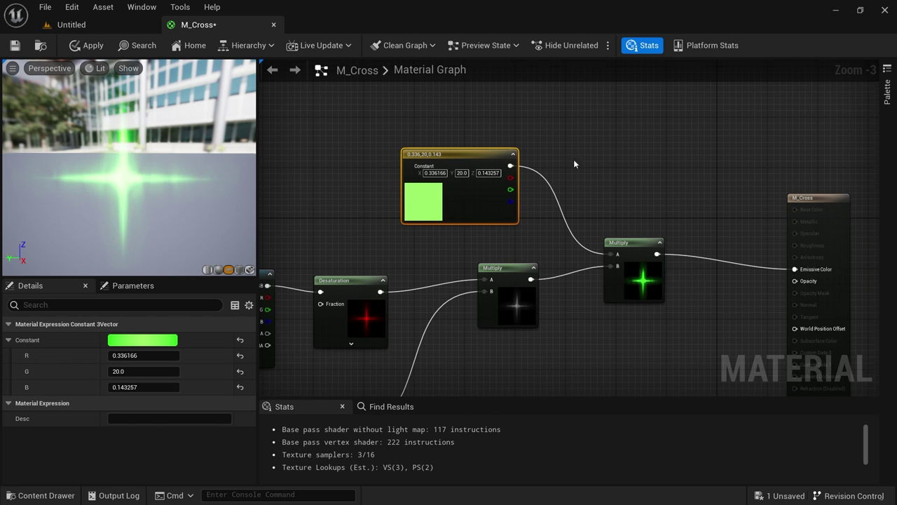
Add a collapsed Lerp node above the Multiply nodes and shift the Constant3Vector away to make room
right_click_drag(573, 159, 580, 178)
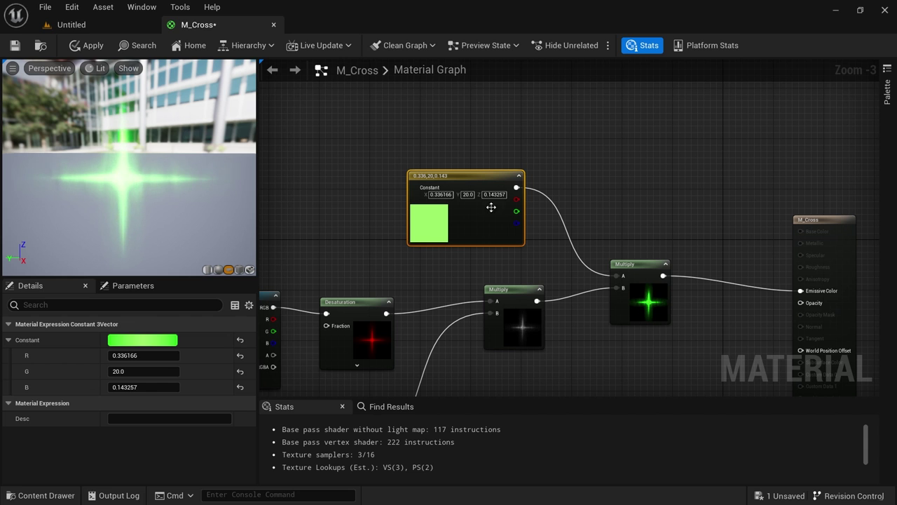
right_click_drag(701, 189, 681, 154)
left_click(666, 150)
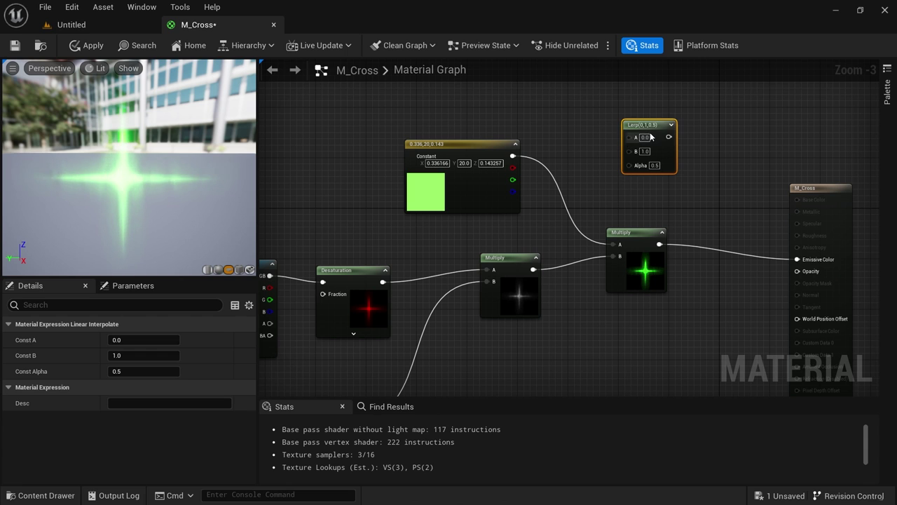
left_click_drag(656, 124, 645, 118)
left_click(655, 119)
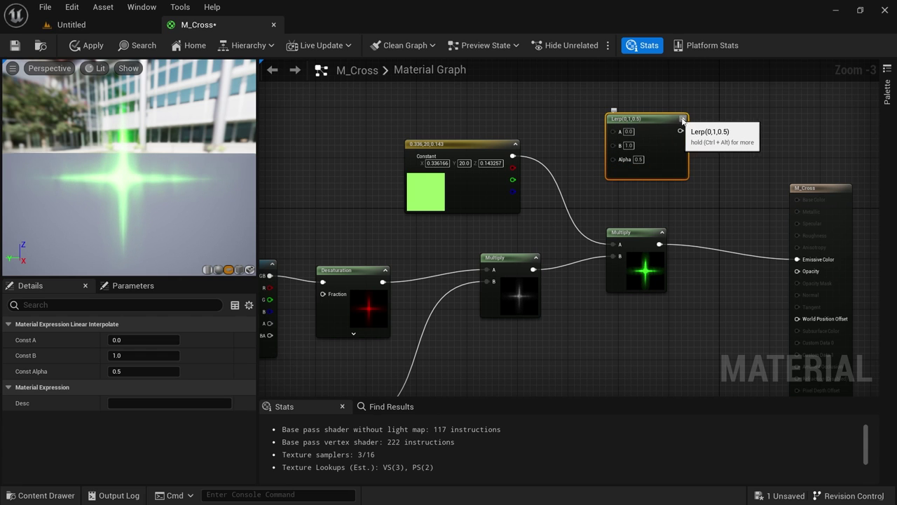
left_click(683, 120)
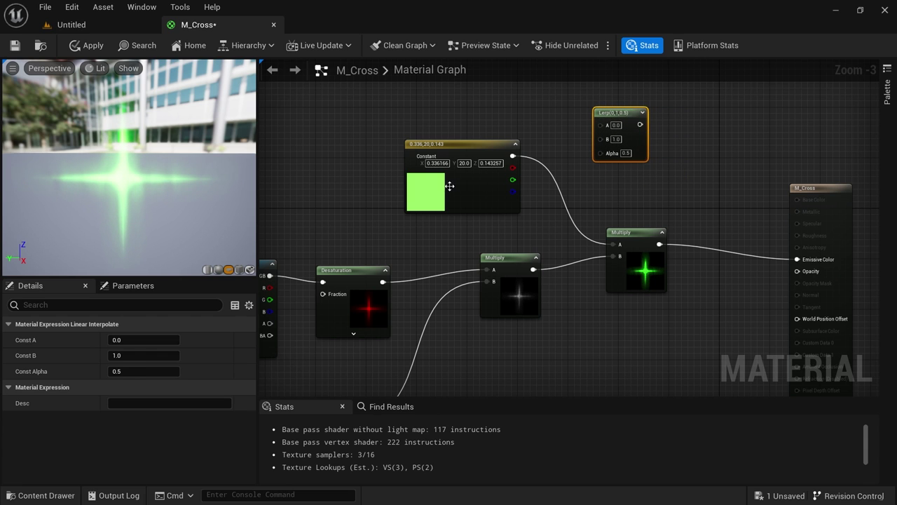
left_click_drag(449, 186, 379, 159)
left_click_drag(624, 113, 579, 113)
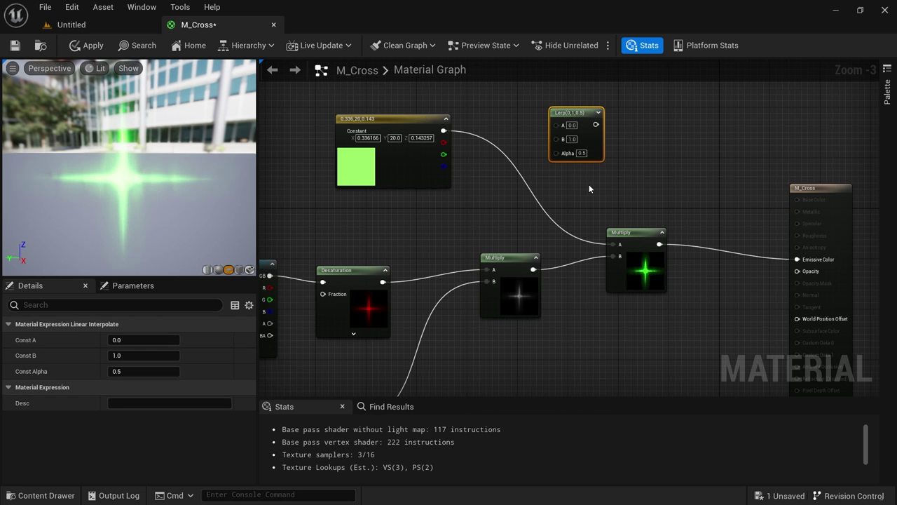
Duplicate the green Constant3Vector and arrange the two colour nodes one above the other, clear of the Lerp
left_click_drag(572, 113, 567, 113)
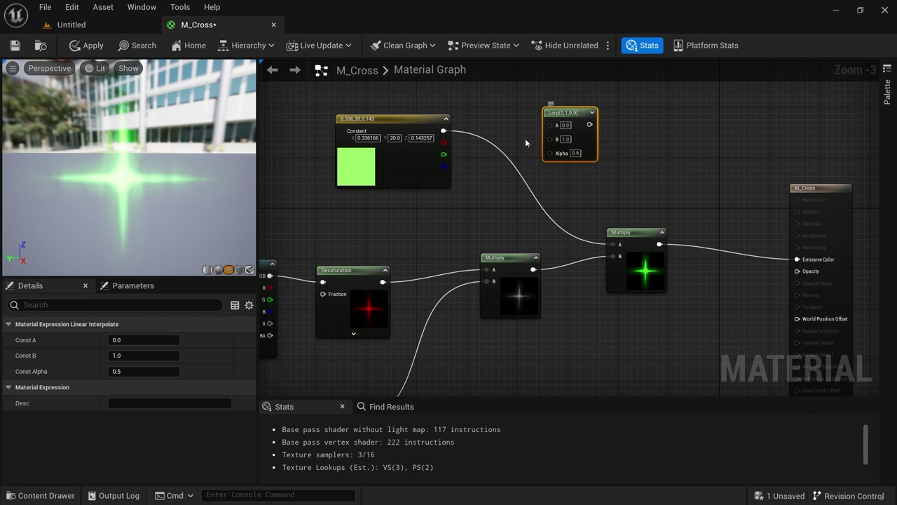
left_click_drag(407, 176, 356, 150)
right_click_drag(356, 150, 376, 166)
left_click(349, 199)
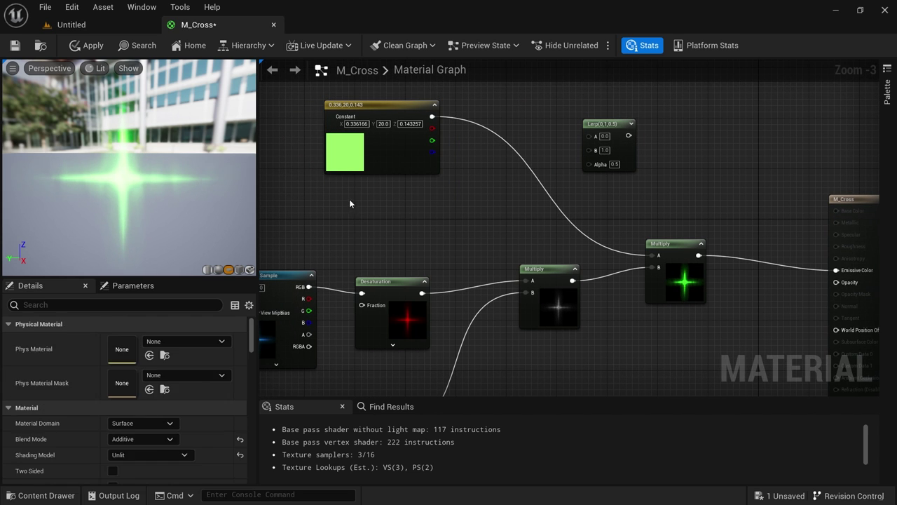
key("ctrl+v")
left_click_drag(378, 172, 384, 153)
left_click_drag(380, 254, 367, 230)
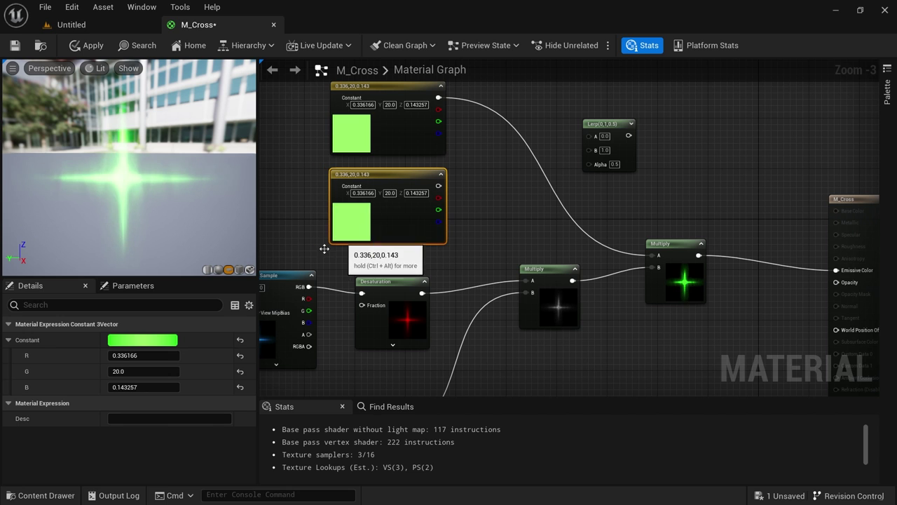
Change the duplicated Constant3Vector's colour to a bright light red with R 20.0, G 4.518161 and B 2.163129
left_click(158, 343)
left_click_drag(96, 168, 155, 140)
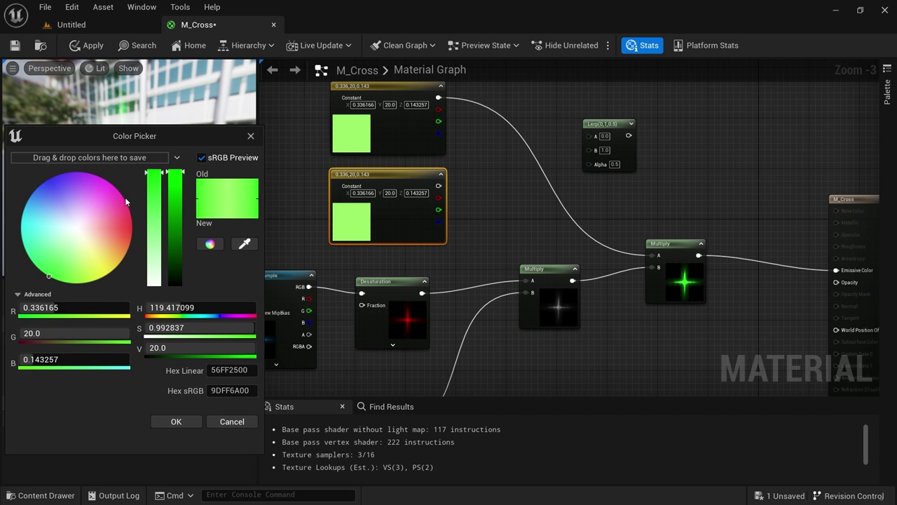
left_click(129, 236)
left_click(176, 421)
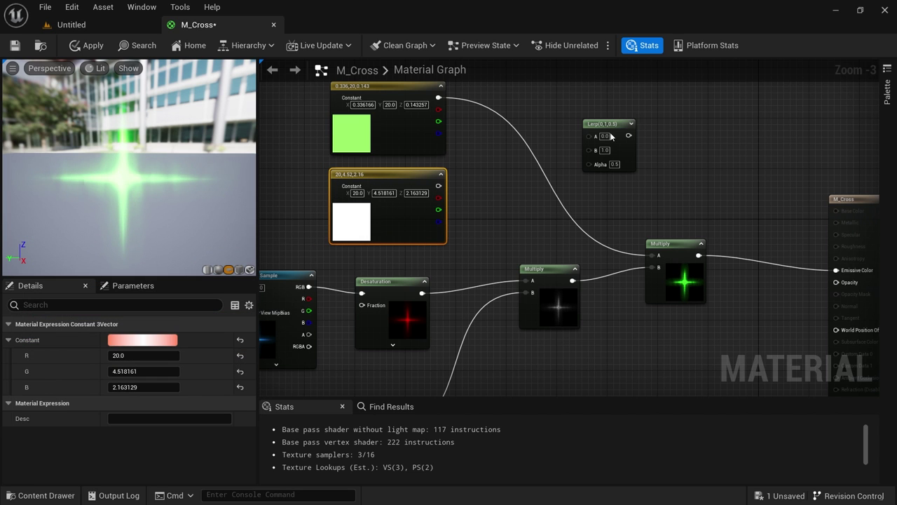
Connect the green constant to the Lerp's A and the red one to B, and expand the Lerp's preview
left_click_drag(437, 97, 590, 136)
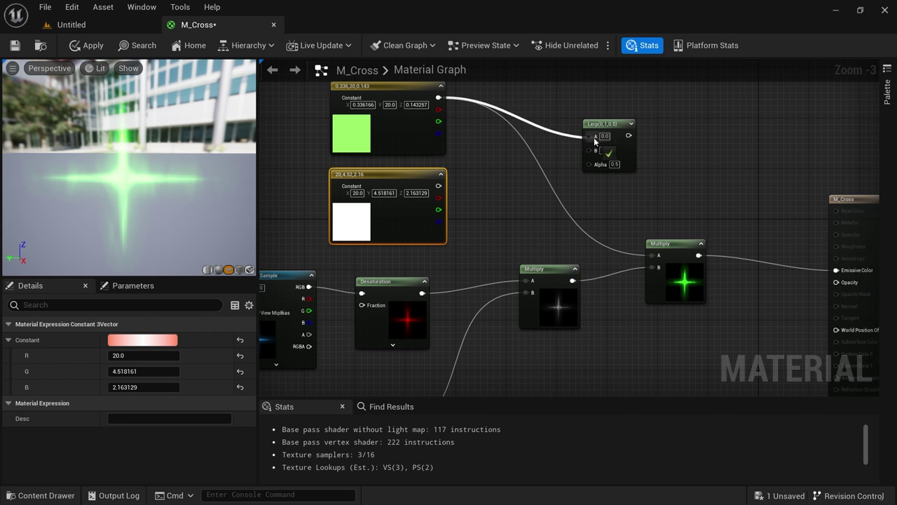
left_click_drag(437, 187, 591, 150)
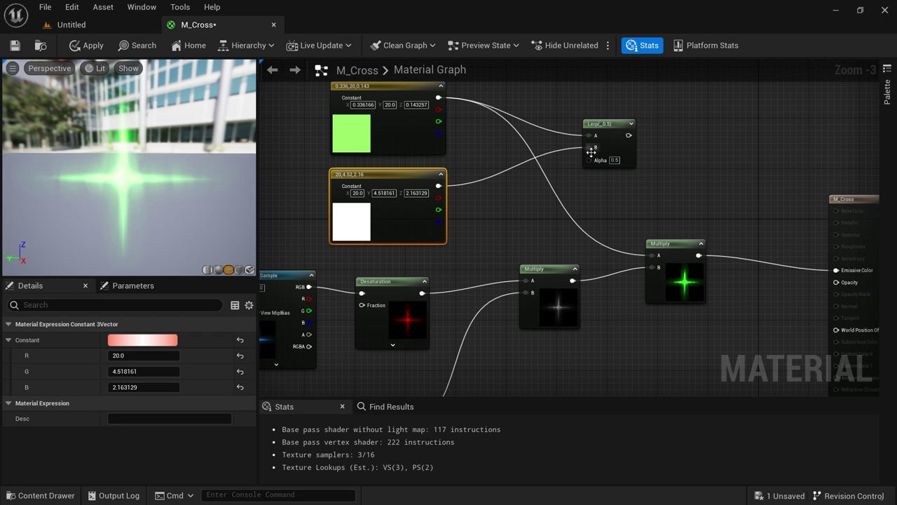
left_click(632, 124)
left_click_drag(628, 125, 626, 112)
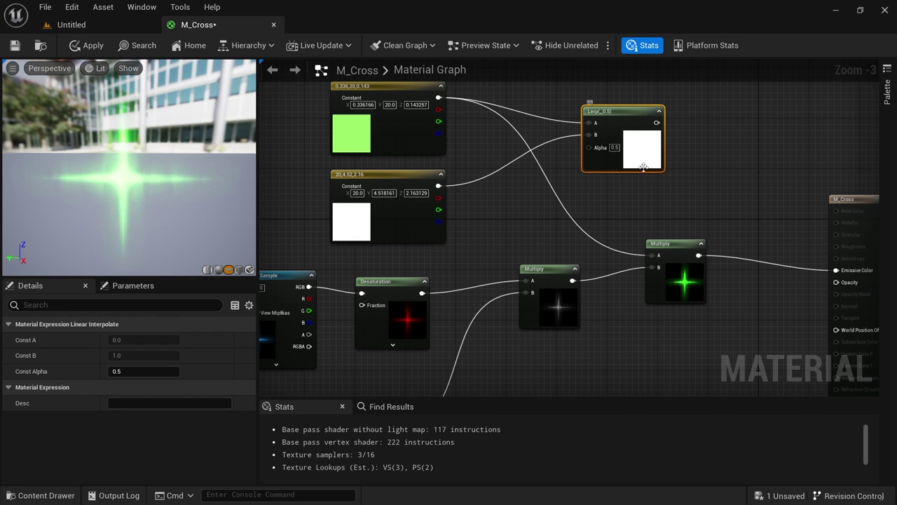
Lower the green Constant3Vector's colour value (V) to 1, giving R 0.05098, G 1.0 and B 0.019608
left_click(361, 222)
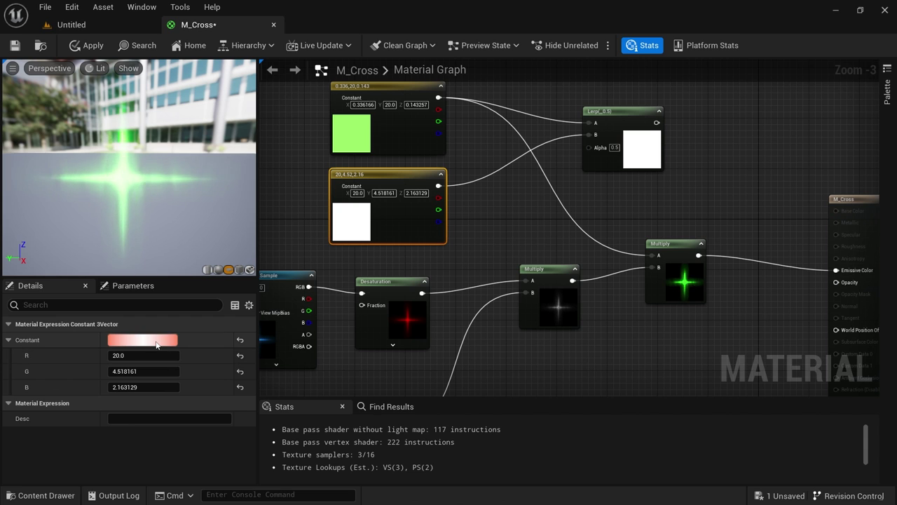
left_click(362, 139)
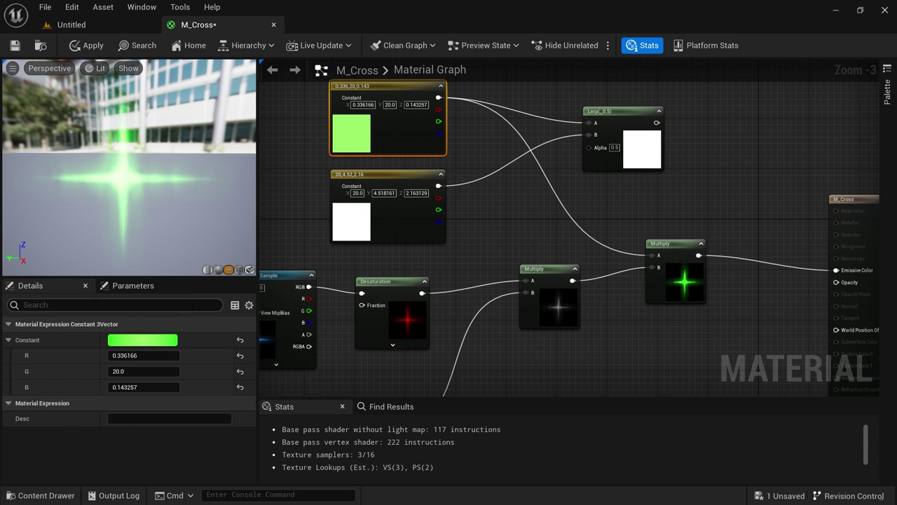
left_click(152, 342)
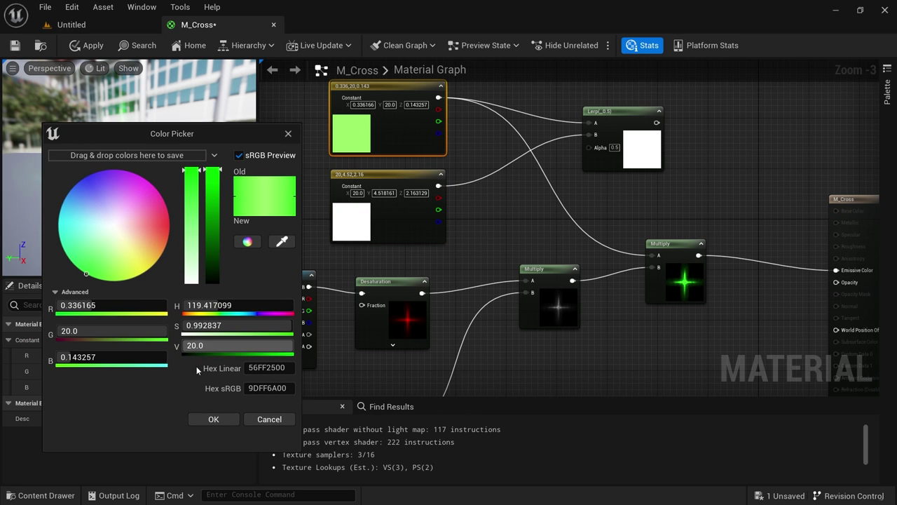
left_click(204, 345)
type("1")
key("Return")
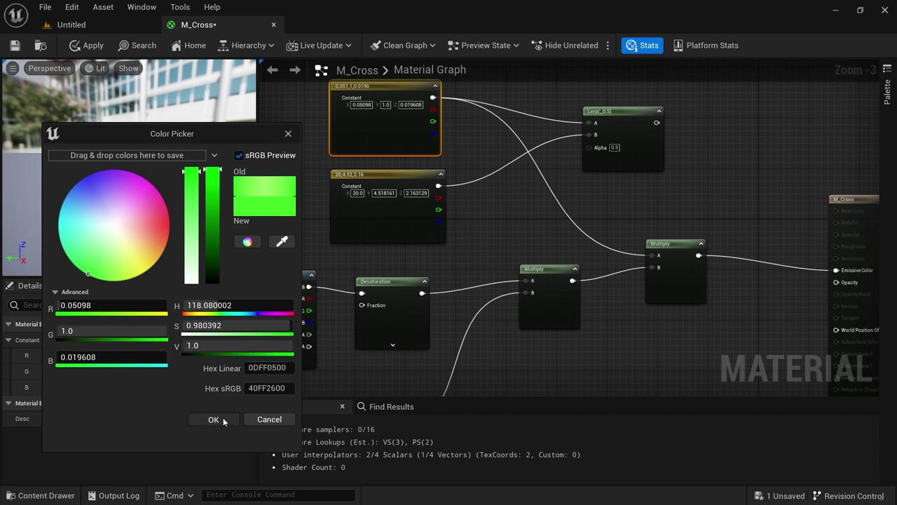
left_click(223, 417)
Dim the second Constant3Vector's colour to a pale orange with R 1.0, G 0.678431 and B 0.32549
left_click(345, 226)
left_click(142, 340)
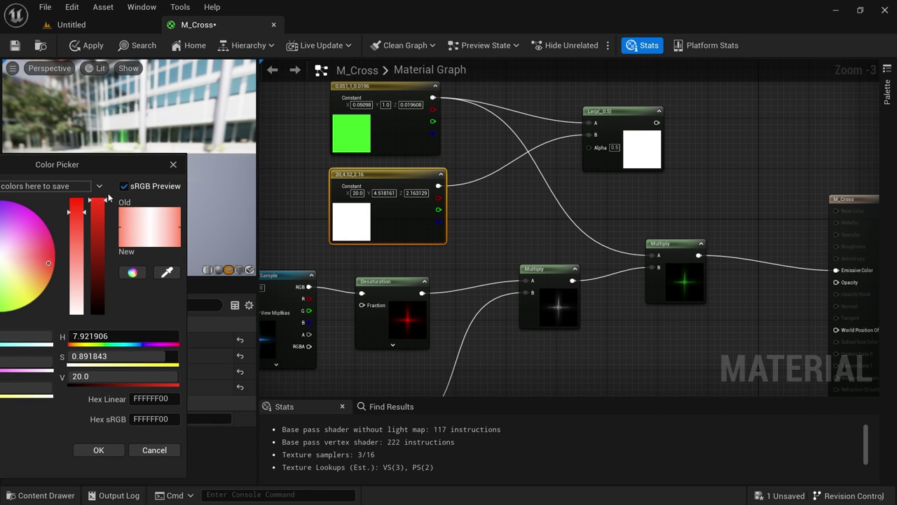
left_click_drag(99, 155, 221, 123)
type("3")
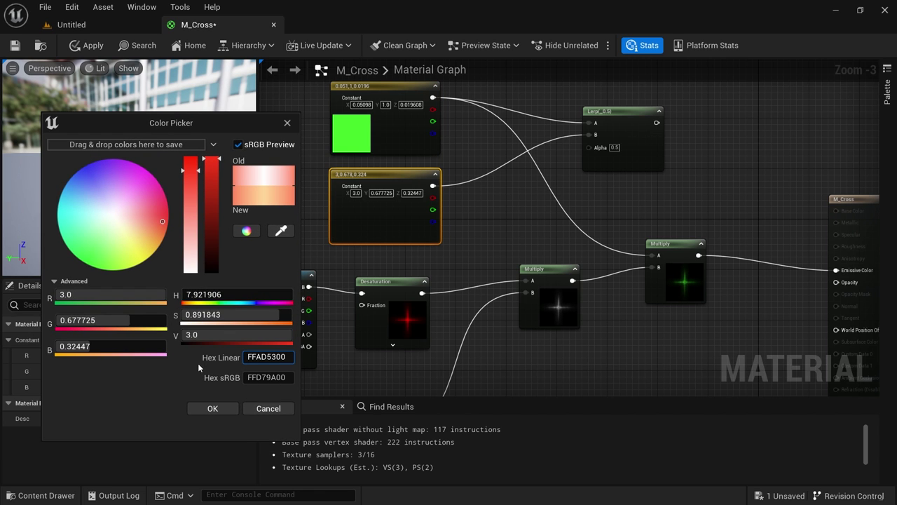
key("Tab")
left_click(213, 408)
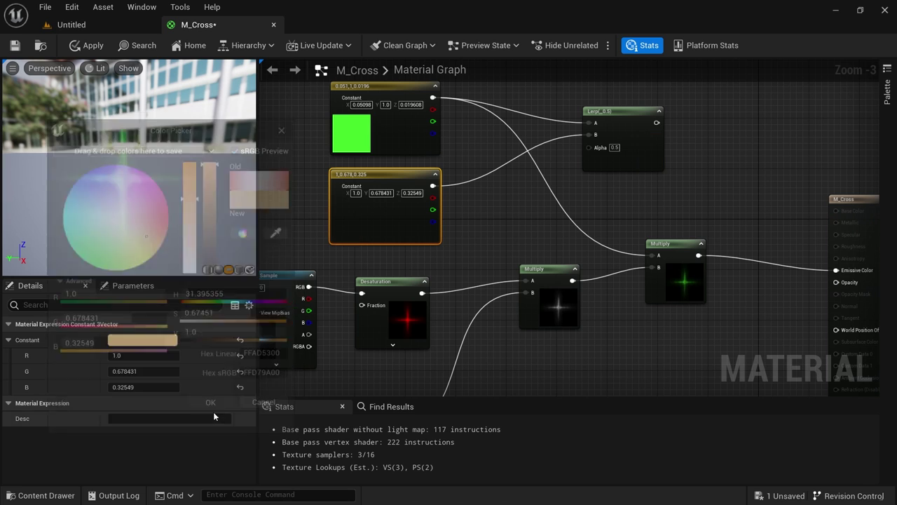
Test the Lerp's blend with Alpha at 0 and at 1, and return Alpha to 0.5
left_click(617, 138)
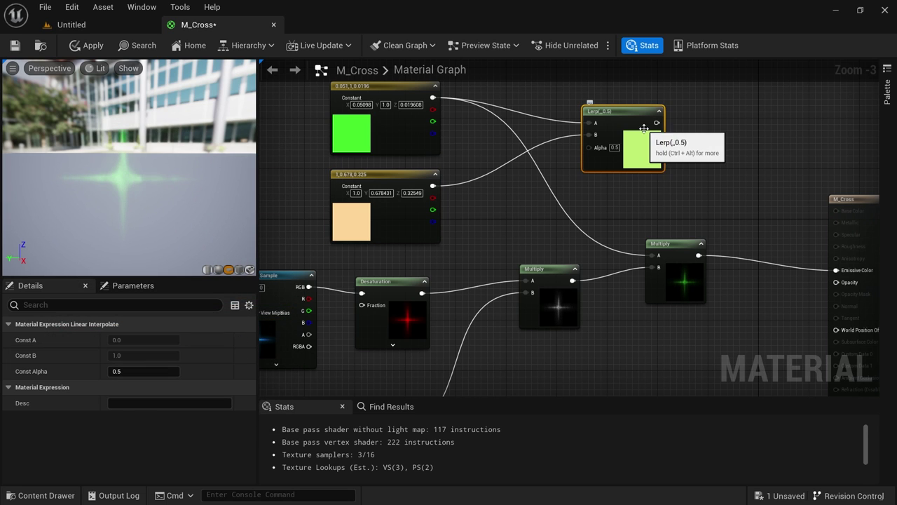
left_click(614, 147)
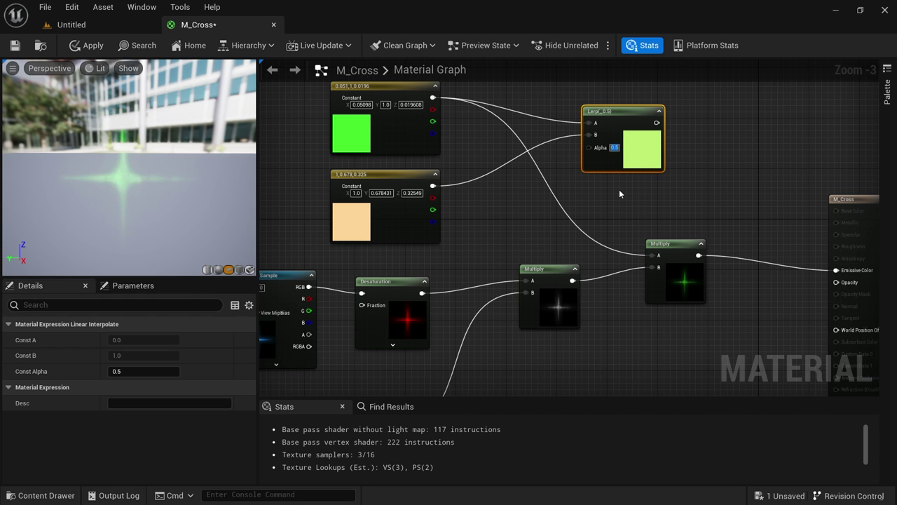
type("0")
key("Return")
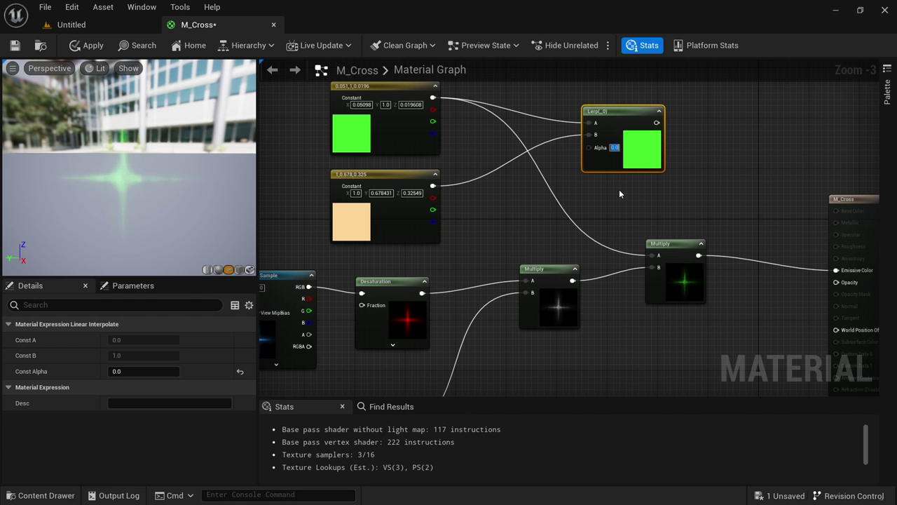
left_click(387, 123)
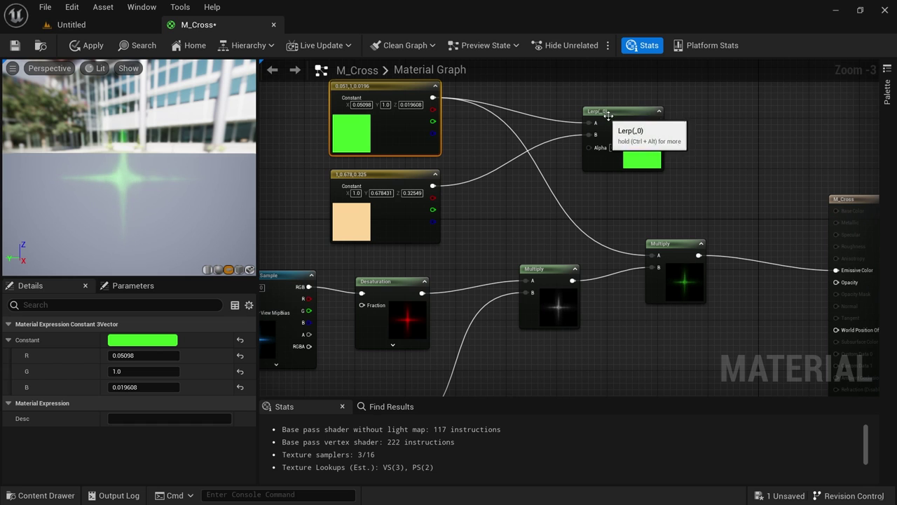
left_click(618, 148)
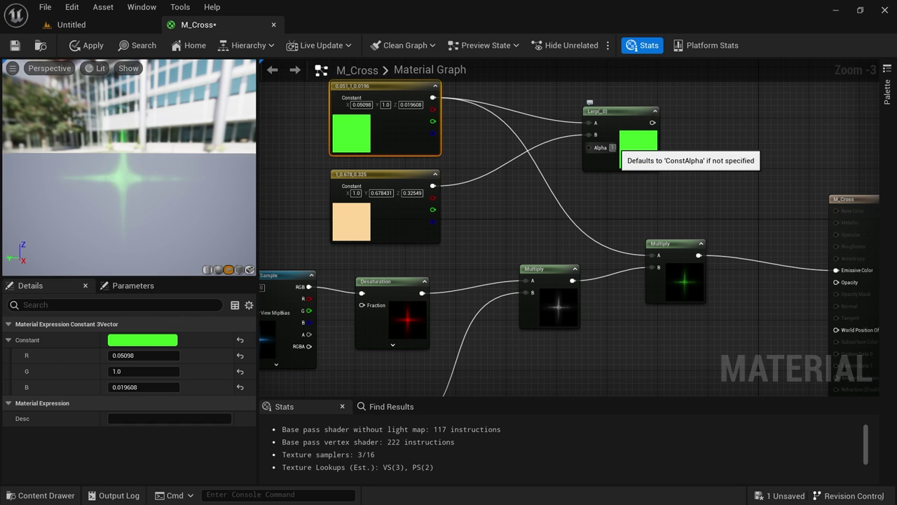
type("1.")
key("Return")
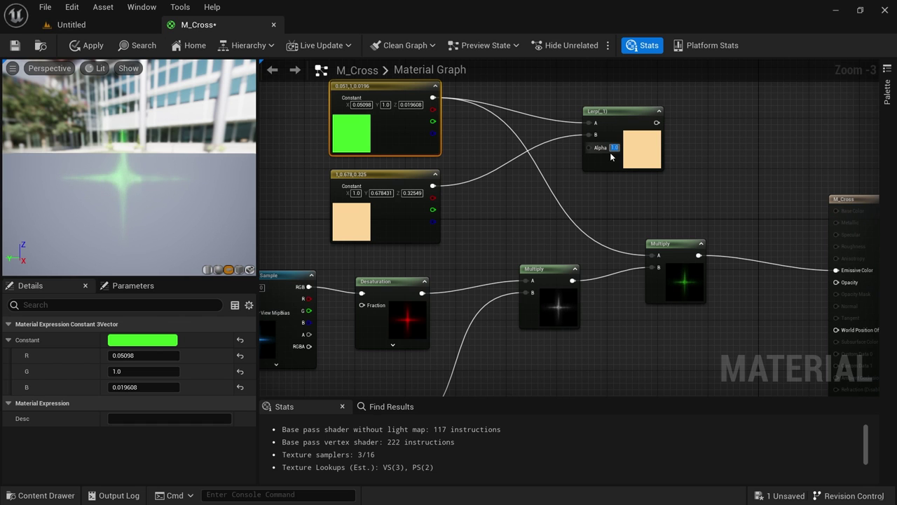
type("0.5")
key("Return")
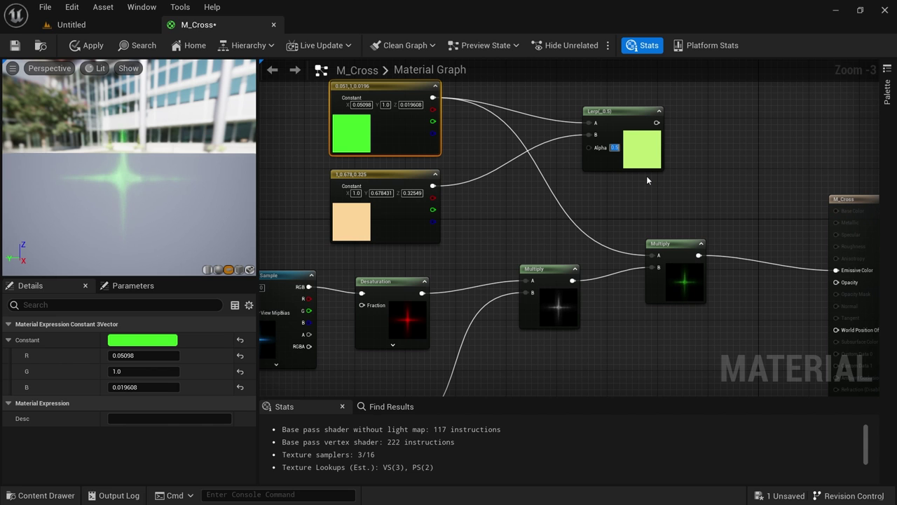
Examine the T_Cross Texture Sample's bright and dark areas alongside the two colour constants feeding the Lerp
right_click_drag(516, 227, 566, 208)
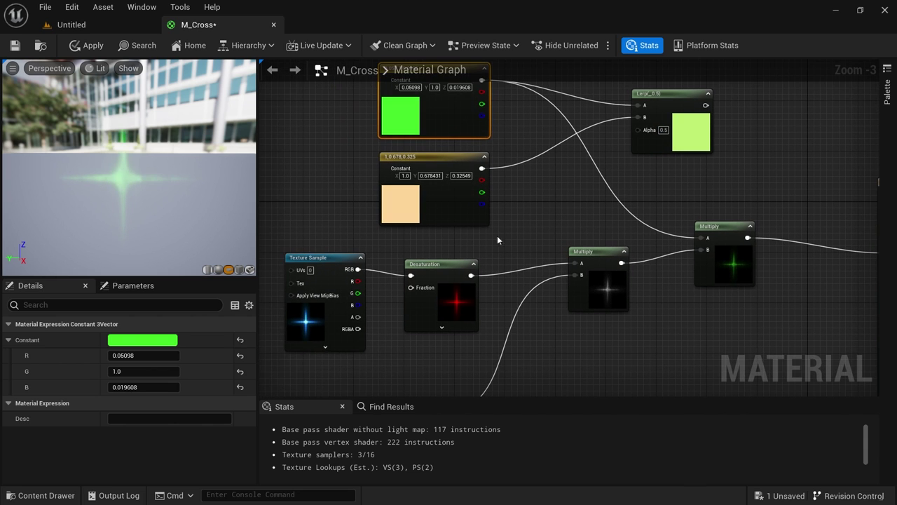
left_click(303, 326)
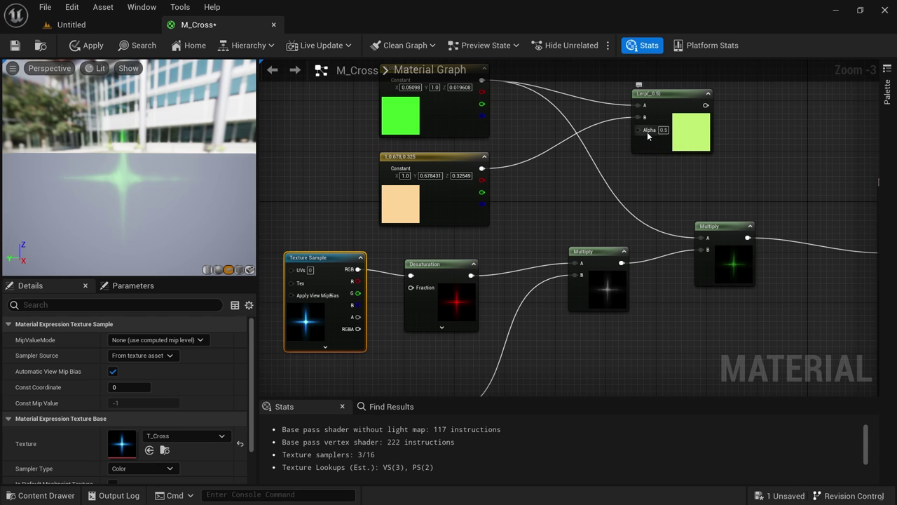
right_click_drag(672, 181, 663, 222)
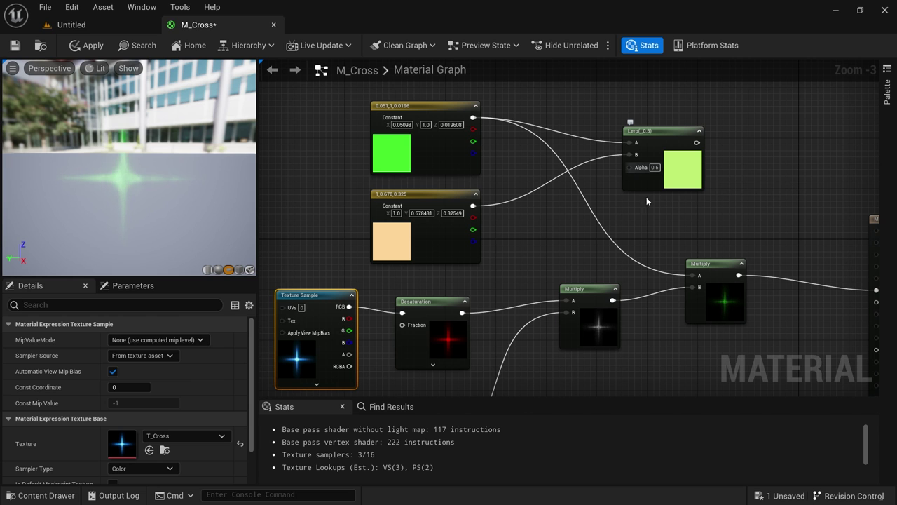
scroll(348, 359, "up", 3)
right_click_drag(305, 361, 355, 260)
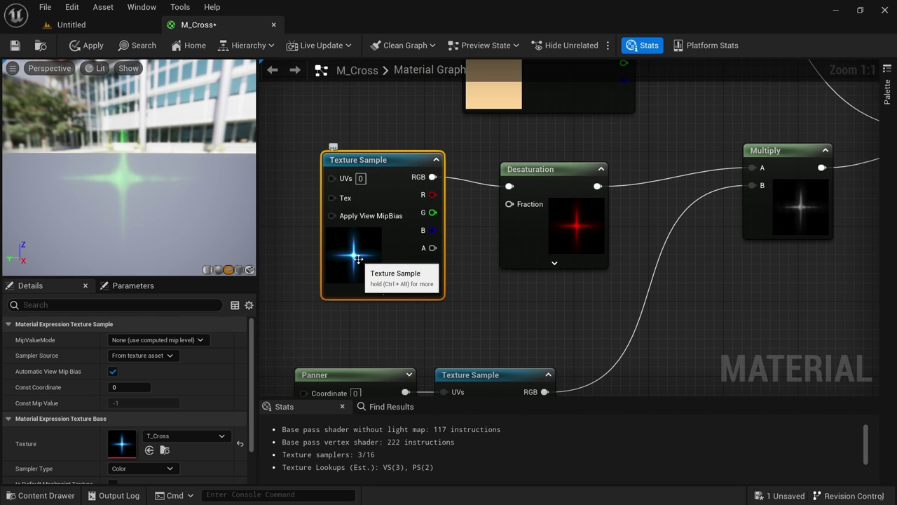
right_click_drag(507, 154, 466, 322)
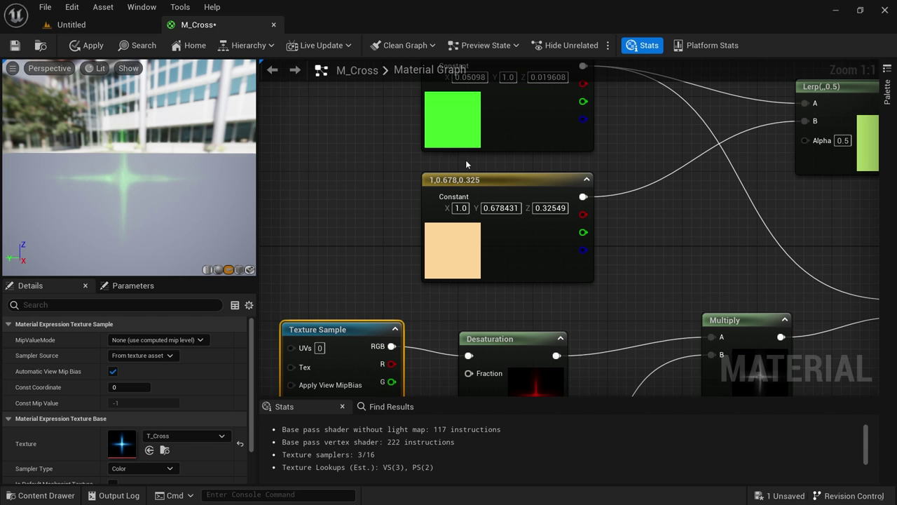
left_click(460, 123)
right_click_drag(365, 297, 398, 186)
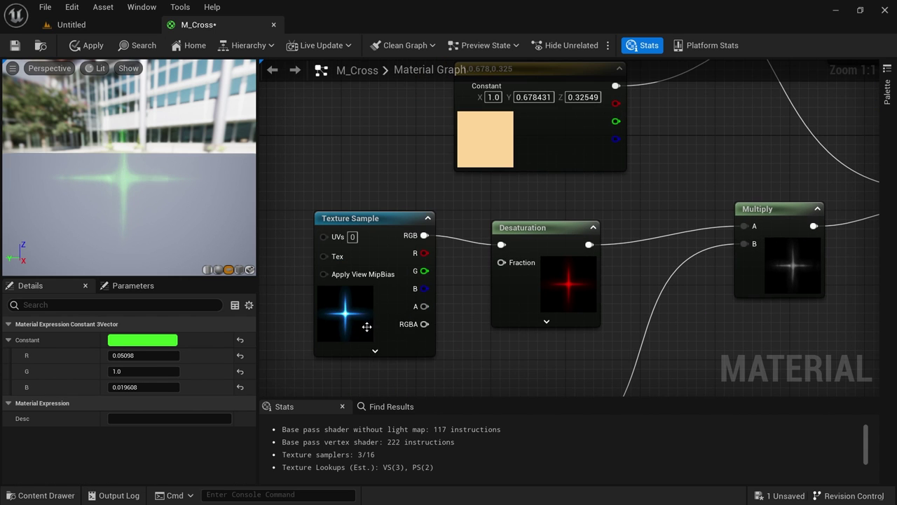
left_click(488, 156)
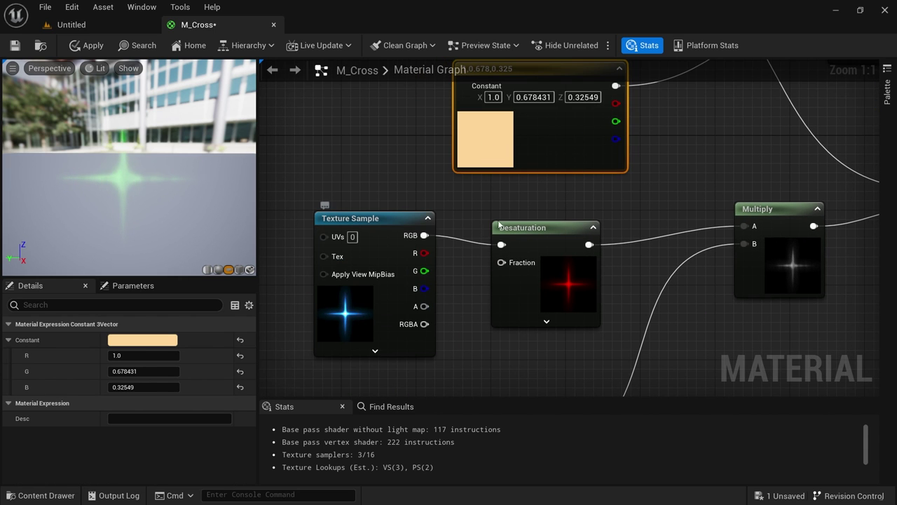
right_click_drag(691, 164, 573, 298)
scroll(595, 256, "down", 1)
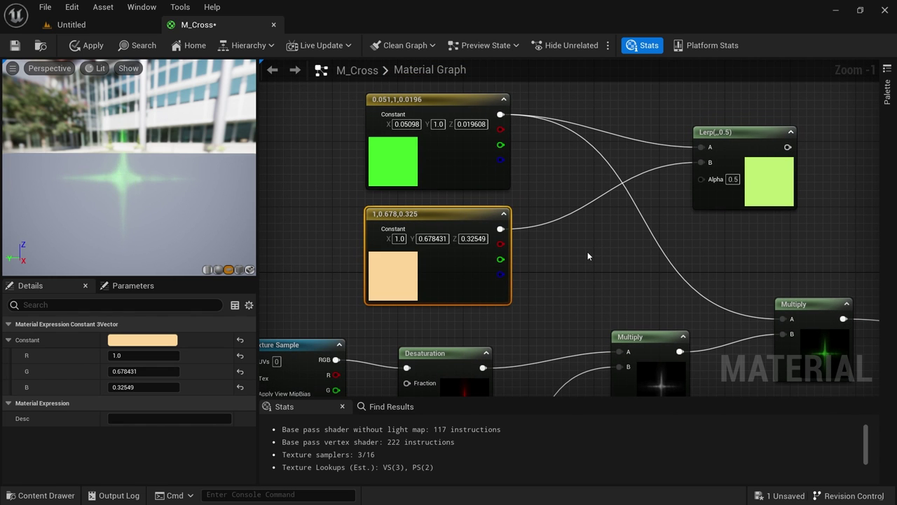
Connect the T_Cross Texture Sample's B channel to the Lerp's Alpha input
scroll(587, 256, "down", 1)
right_click_drag(562, 230, 587, 223)
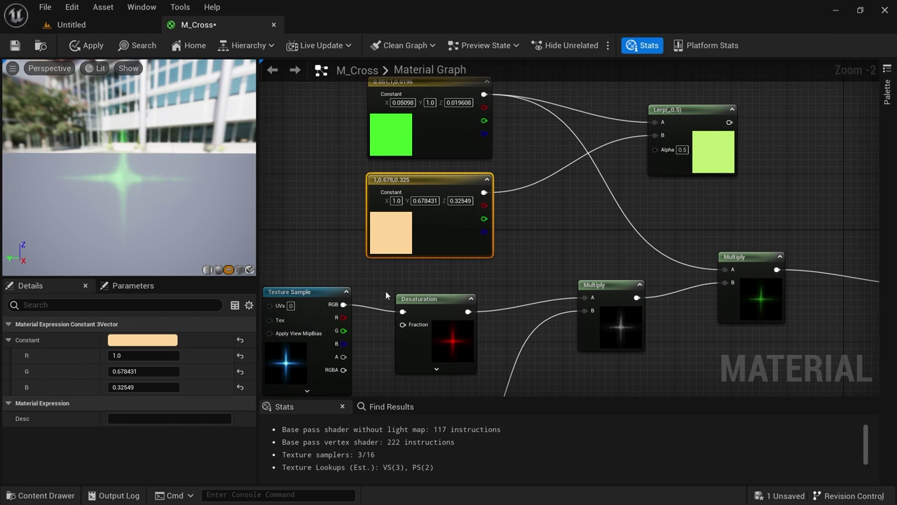
left_click_drag(343, 304, 583, 235)
key("Escape")
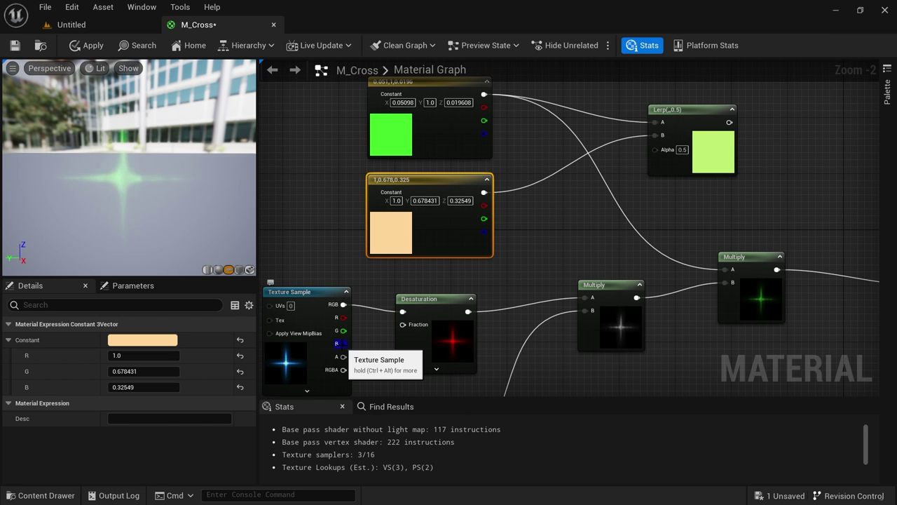
left_click_drag(340, 345, 658, 150)
right_click_drag(637, 220, 590, 266)
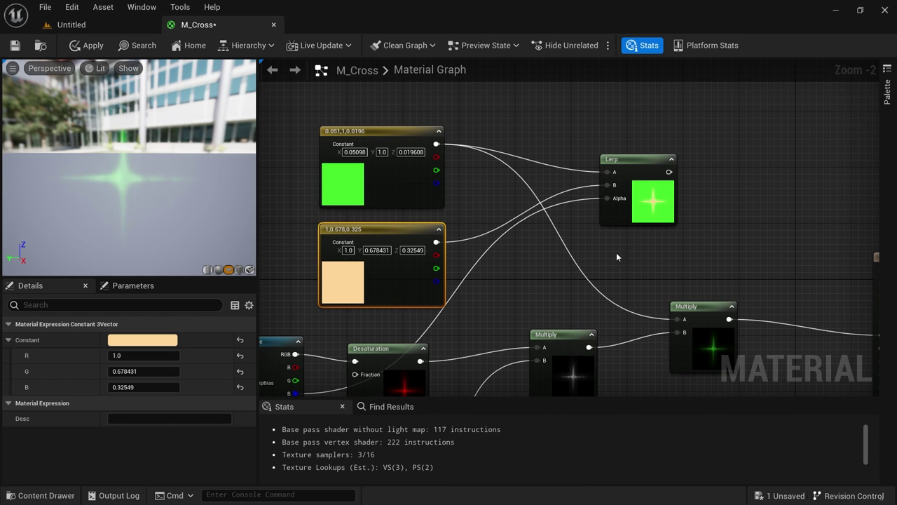
Inspect the Lerp's blended preview and compare it with the T_Cross Texture Sample driving its Alpha
scroll(634, 249, "up", 2)
right_click_drag(651, 244, 672, 254)
left_click(714, 182)
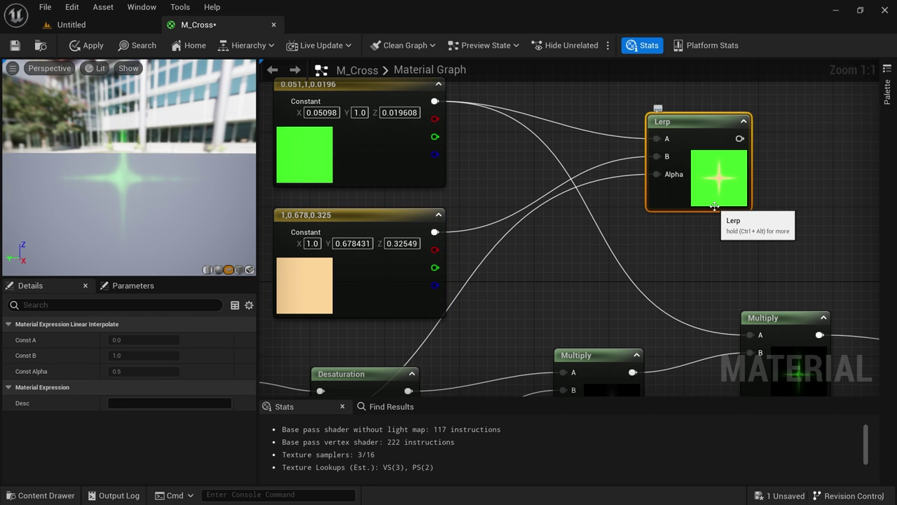
right_click_drag(278, 344, 491, 217)
left_click(364, 355)
right_click_drag(587, 211, 340, 324)
right_click_drag(548, 250, 602, 265)
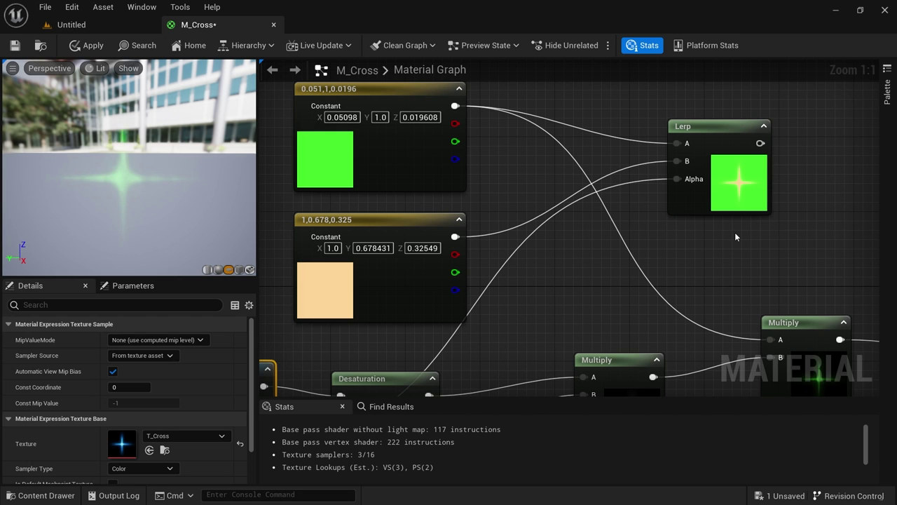
Connect the Lerp's output to M_Cross's Emissive Color and check the material preview
right_click_drag(722, 183, 561, 164)
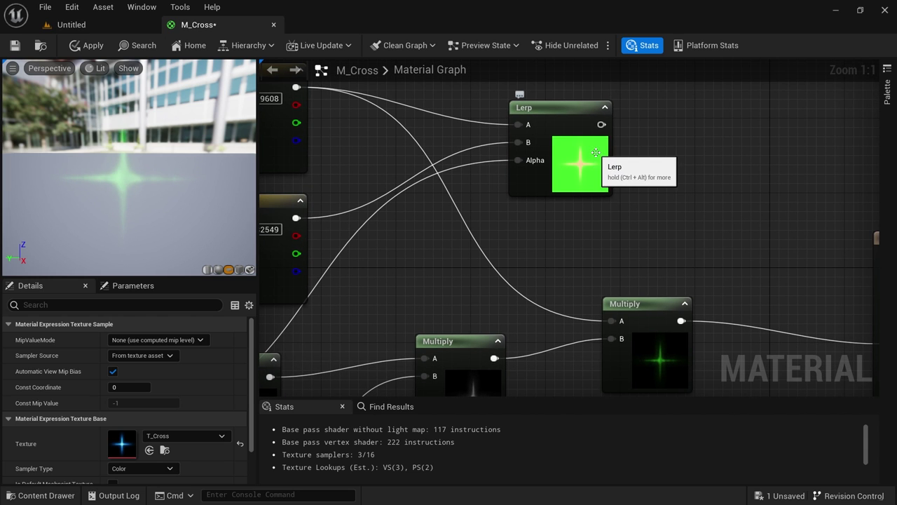
left_click(596, 153)
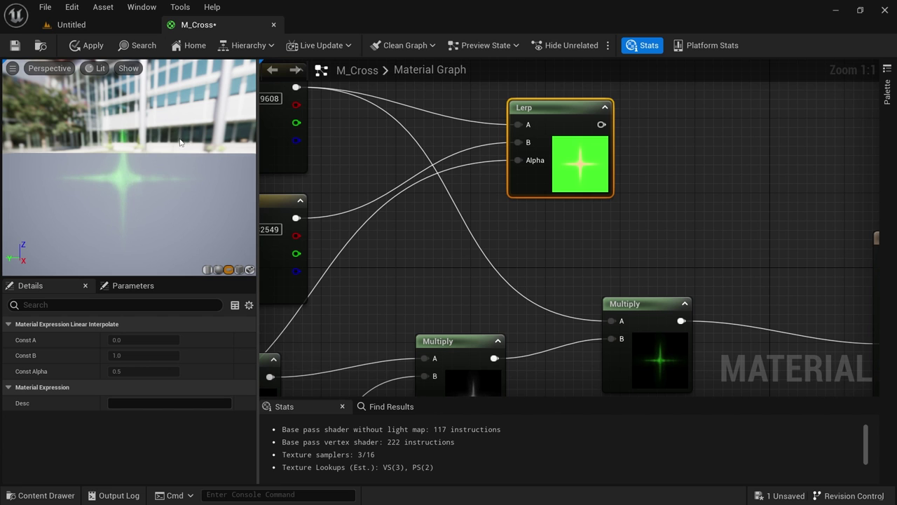
scroll(758, 225, "down", 1)
right_click_drag(743, 221, 575, 180)
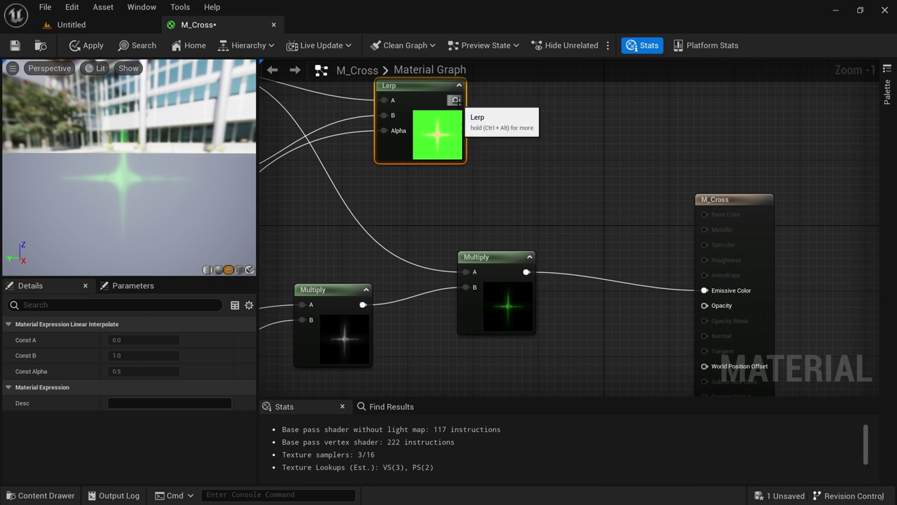
left_click_drag(456, 100, 704, 290)
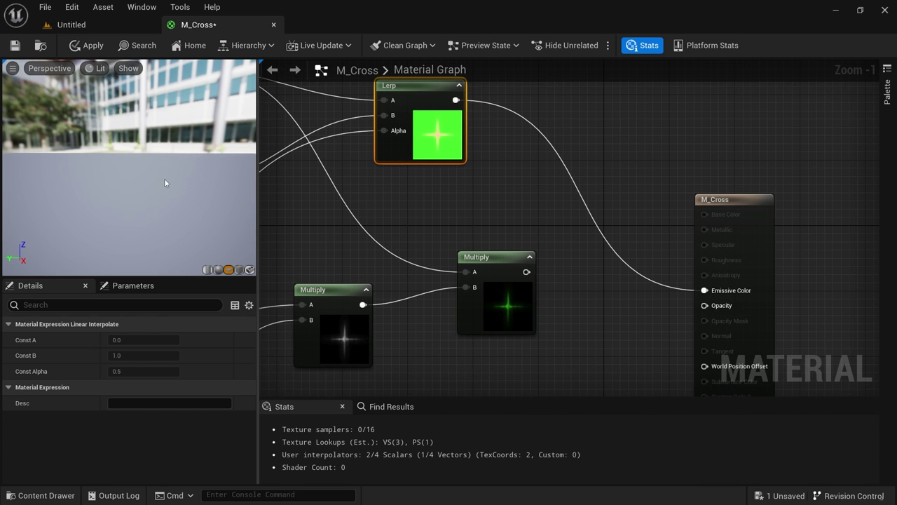
right_click_drag(418, 214, 515, 207)
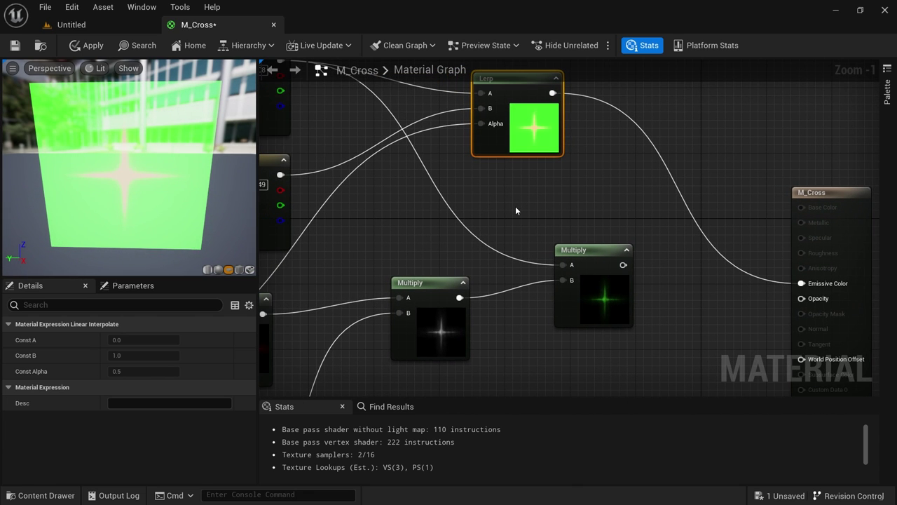
left_click_drag(156, 200, 157, 201)
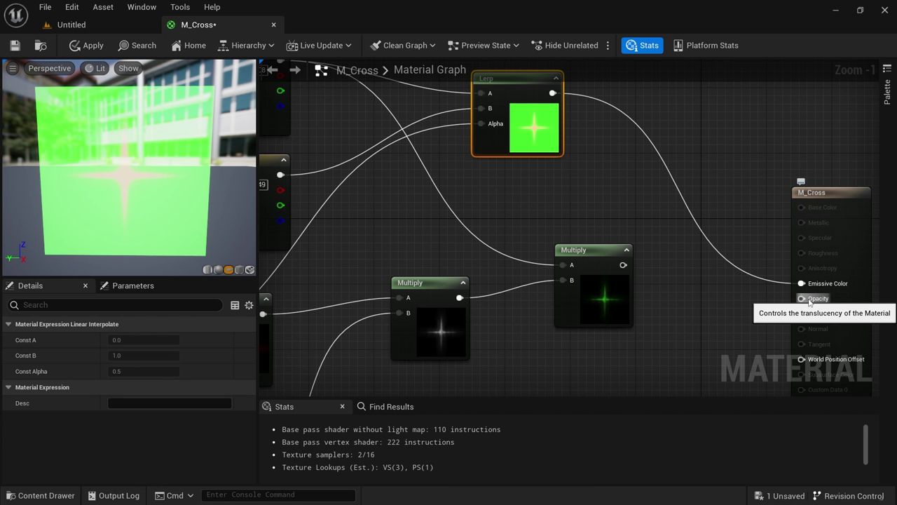
Connect the output of the Multiply combining desaturated T_Cross and T_Crys to M_Cross's Opacity, and inspect the preview up close
scroll(535, 218, "down", 1)
right_click_drag(535, 217, 603, 174)
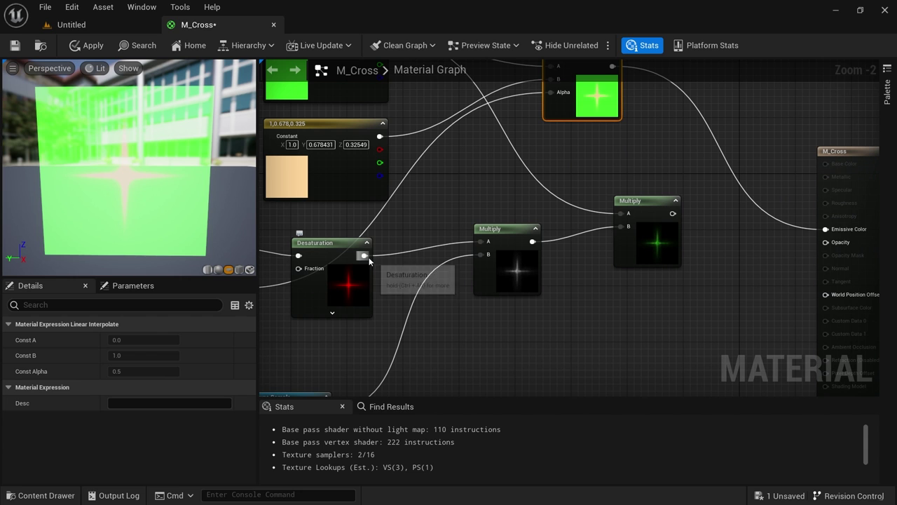
left_click_drag(364, 255, 500, 382)
right_click_drag(500, 383, 584, 279)
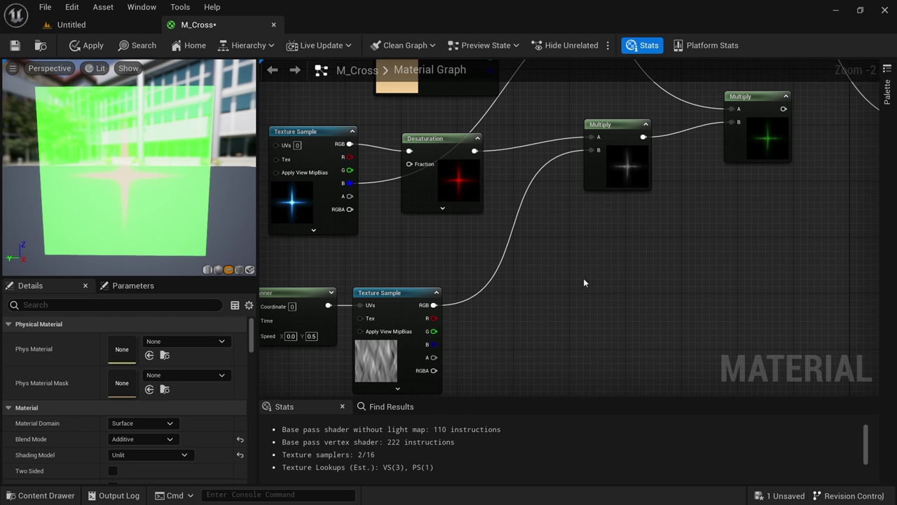
left_click(628, 176)
right_click_drag(724, 230, 675, 278)
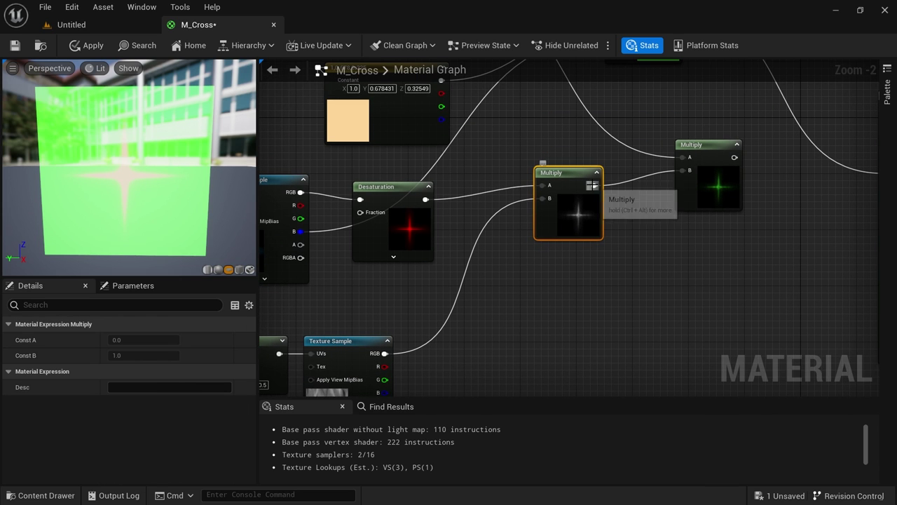
right_click_drag(629, 238, 616, 309)
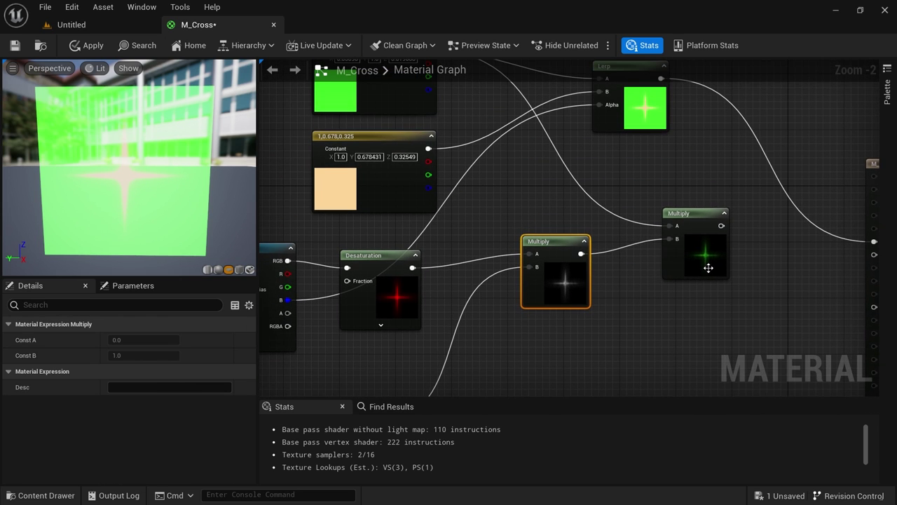
left_click(709, 268)
right_click_drag(680, 161, 697, 287)
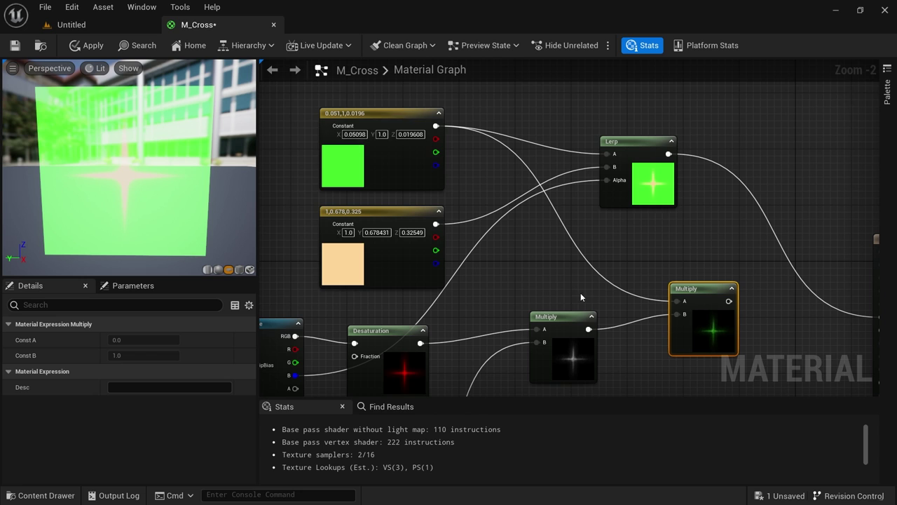
right_click_drag(581, 297, 585, 213)
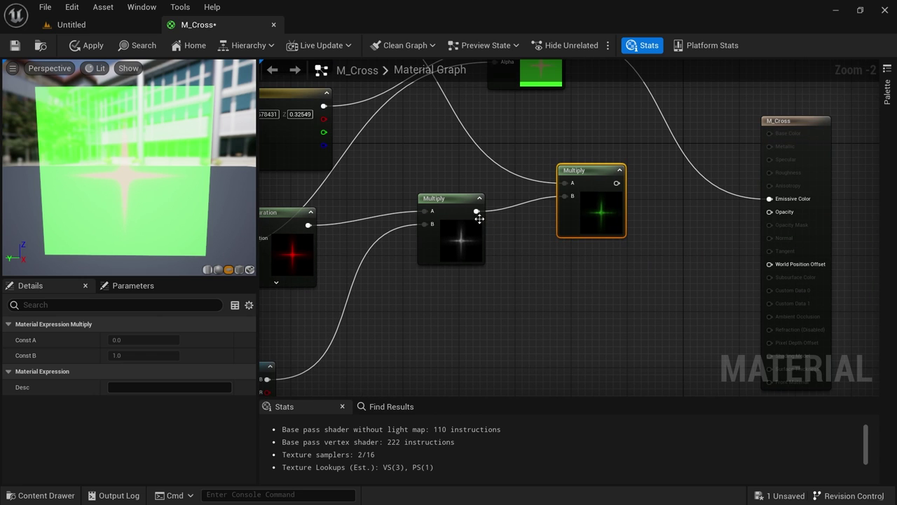
left_click_drag(478, 211, 770, 212)
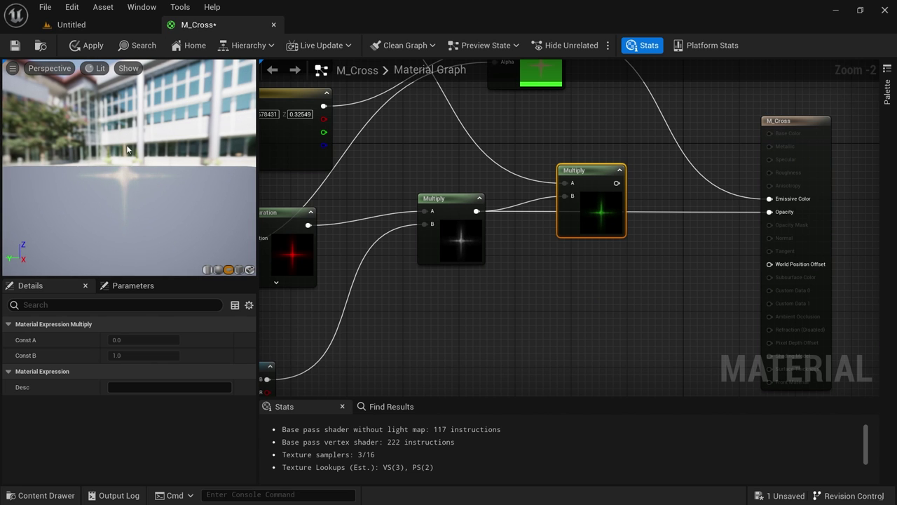
mouse_move(126, 171)
left_mouse_down()
mouse_move(129, 189)
mouse_move(129, 175)
left_mouse_up()
right_click_drag(129, 176, 140, 166)
Disconnect M_Cross's Emissive Color and Opacity inputs, and move the M_Cross node farther from the rest of the graph
right_click_drag(431, 137, 509, 231)
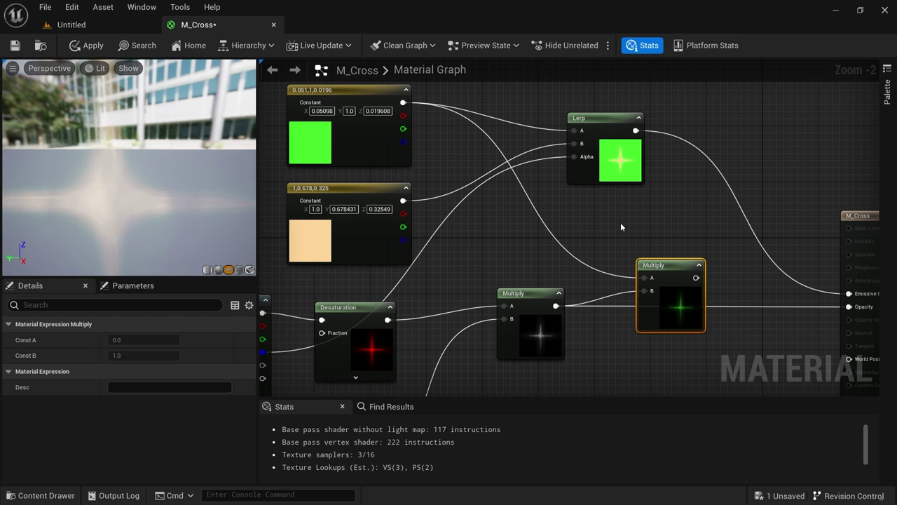
left_click(310, 249)
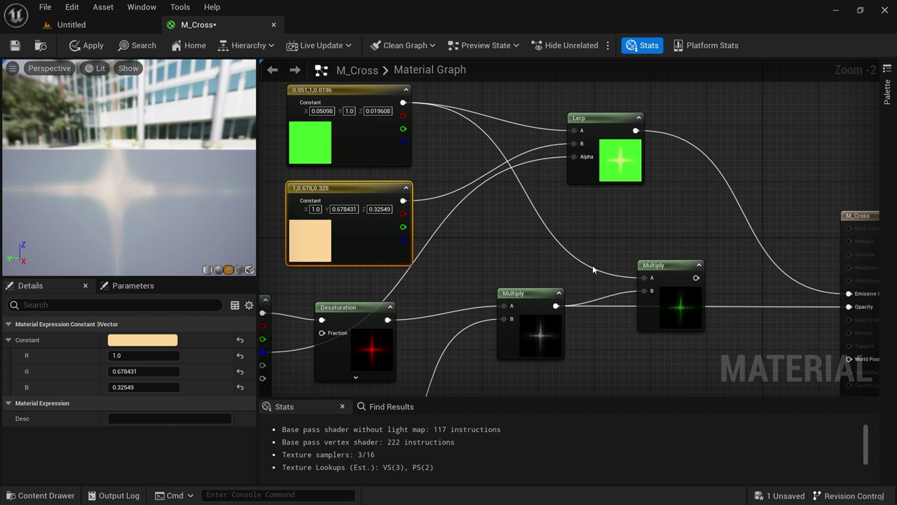
scroll(539, 220, "down", 1)
right_click_drag(539, 220, 502, 170)
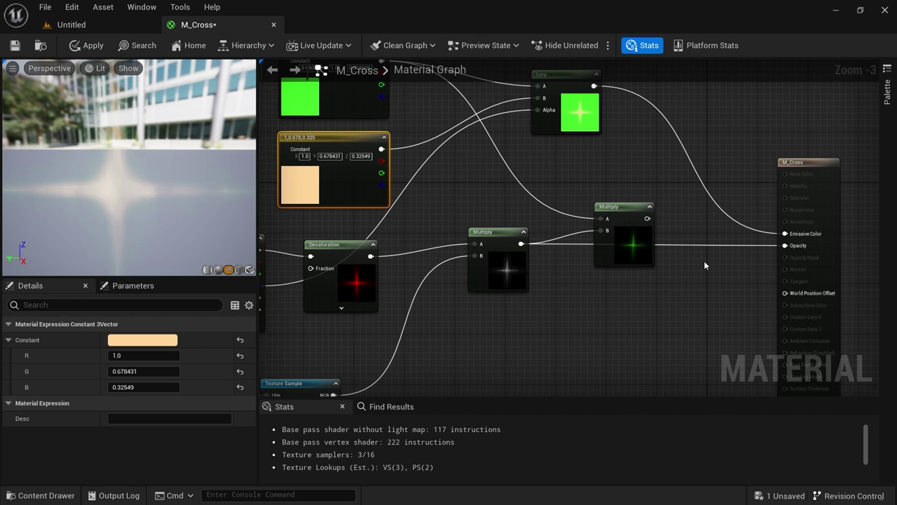
left_click(786, 234, "alt")
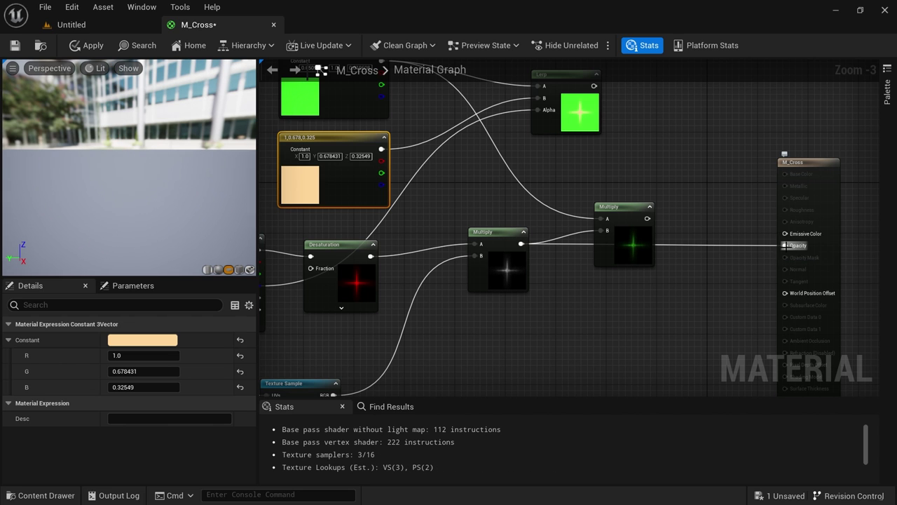
left_click(785, 246, "alt")
right_click_drag(746, 275, 564, 232)
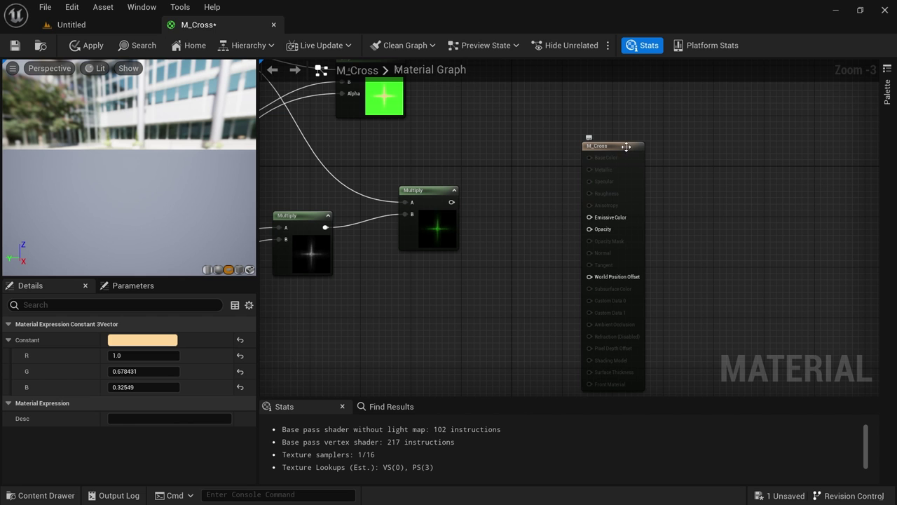
left_click_drag(626, 146, 723, 158)
Add a separate T_Cross Texture Sample in the empty space between the green Multiply and M_Cross
left_click(485, 295)
scroll(485, 294, "down", 2)
mouse_move(485, 294)
right_mouse_down()
mouse_move(637, 264)
mouse_move(554, 294)
mouse_move(493, 298)
right_mouse_up()
left_click(394, 254)
left_click(541, 260)
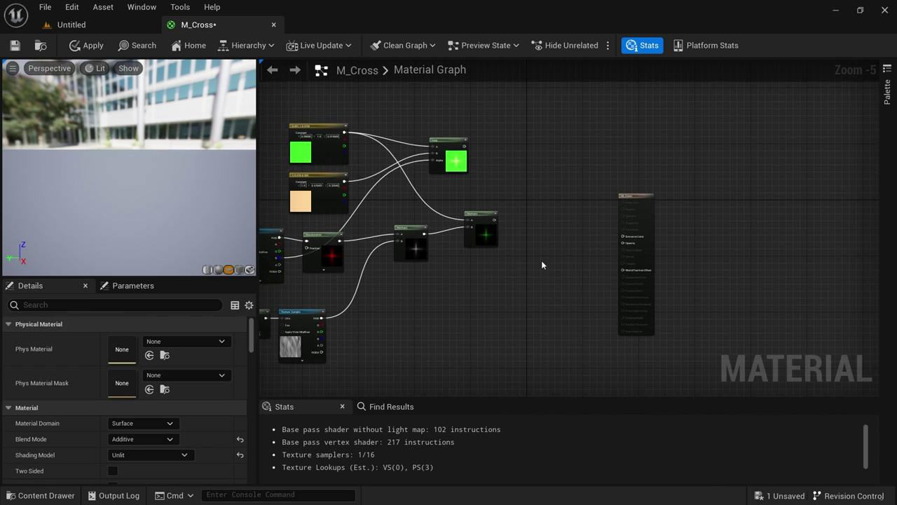
scroll(542, 265, "up", 3)
right_click_drag(547, 260, 500, 256)
left_click(501, 253)
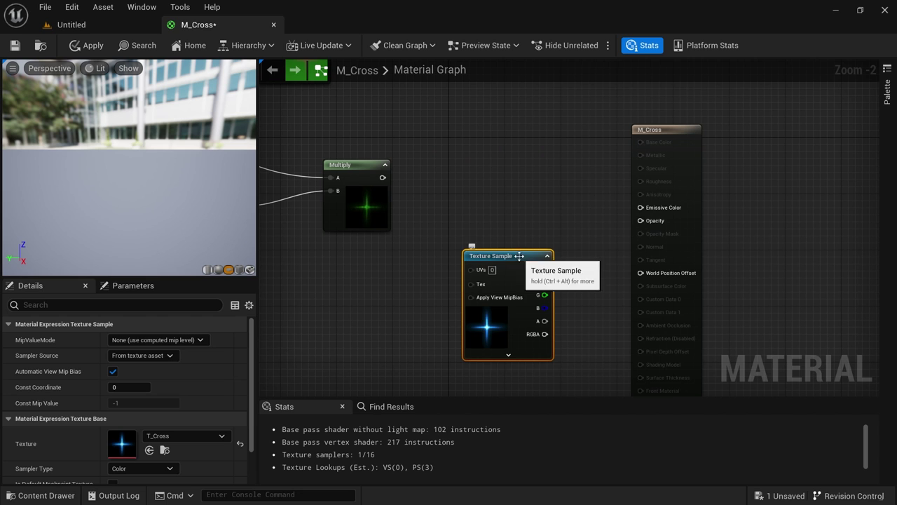
Connect the new Texture Sample's RGB output to M_Cross's Opacity and check the preview from several angles
scroll(578, 222, "up", 1)
scroll(558, 227, "up", 1)
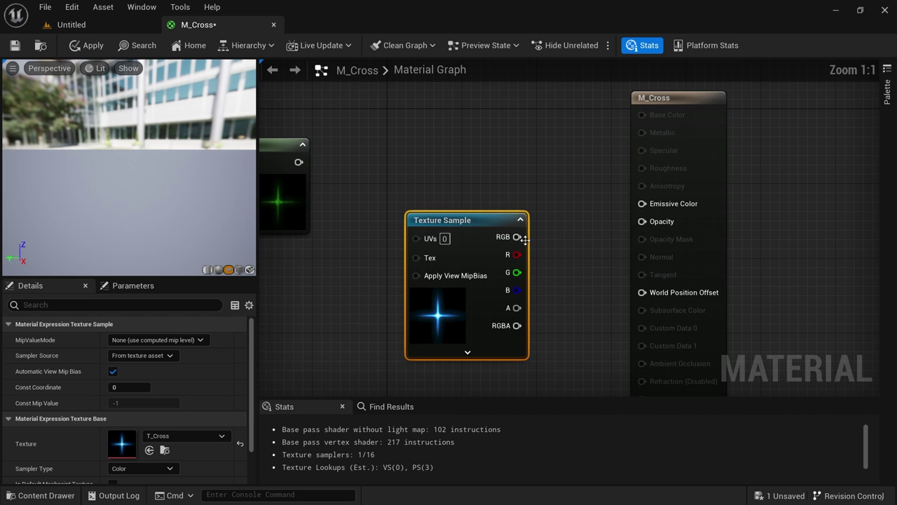
left_click_drag(524, 240, 645, 226)
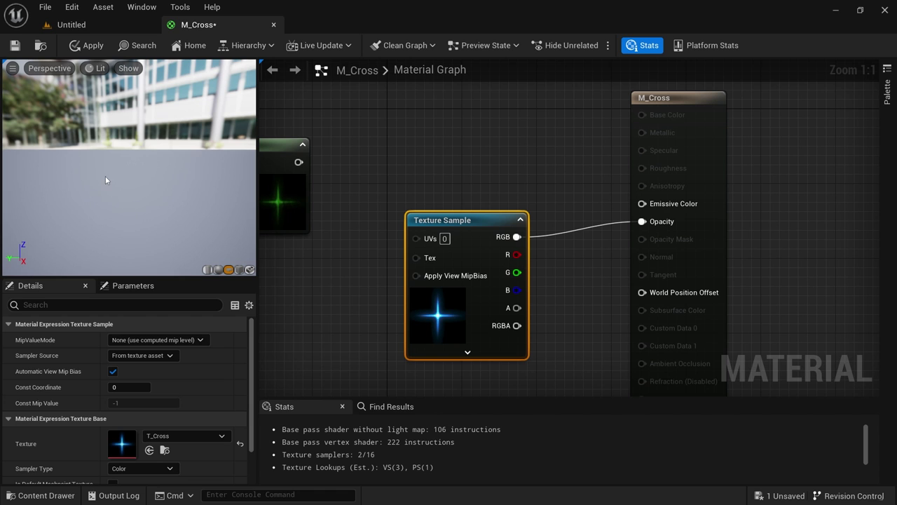
left_click_drag(105, 181, 172, 158)
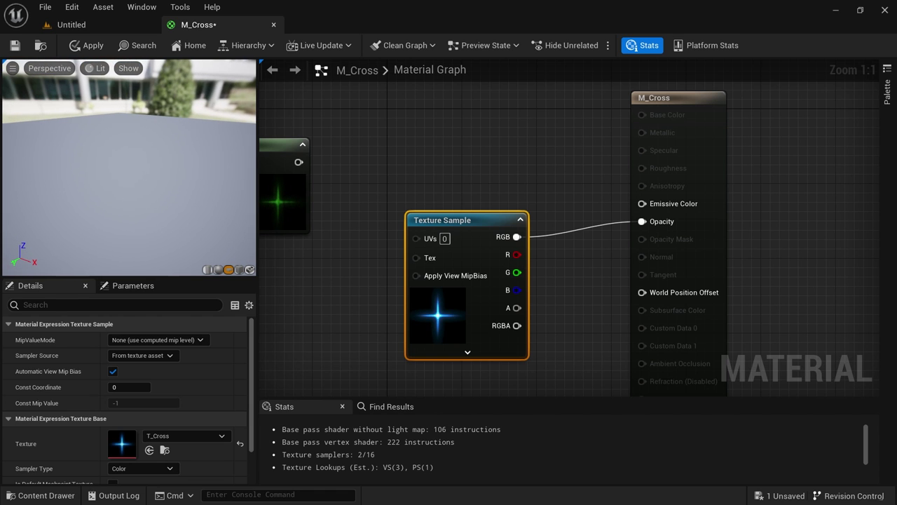
right_click_drag(515, 180, 553, 237)
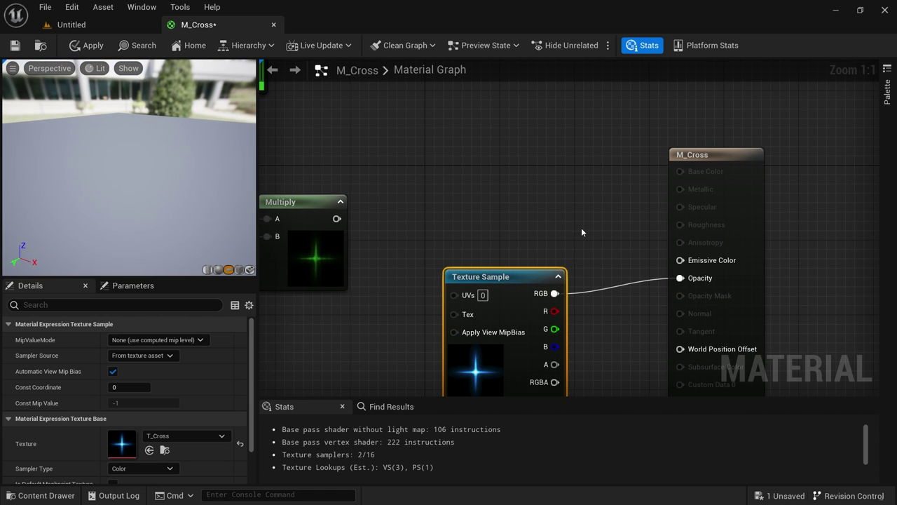
left_click(705, 171)
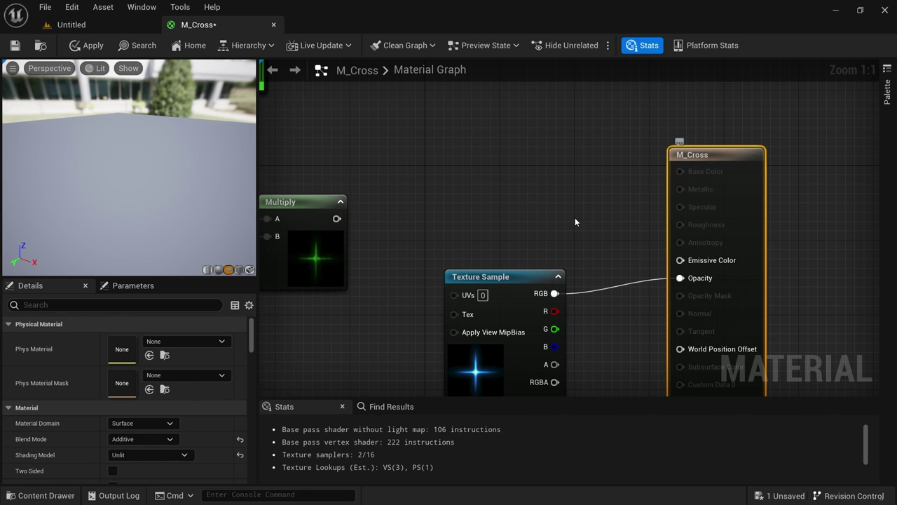
mouse_move(200, 188)
left_mouse_down()
mouse_move(151, 214)
mouse_move(196, 183)
mouse_move(200, 196)
left_mouse_up()
Add a Constant node above the new Texture Sample and set its value to 1
left_click(528, 166)
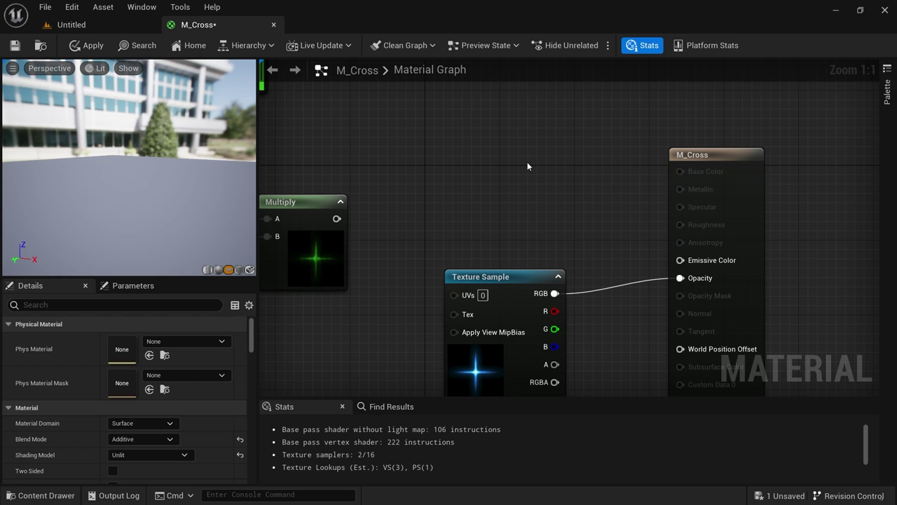
left_click(553, 181)
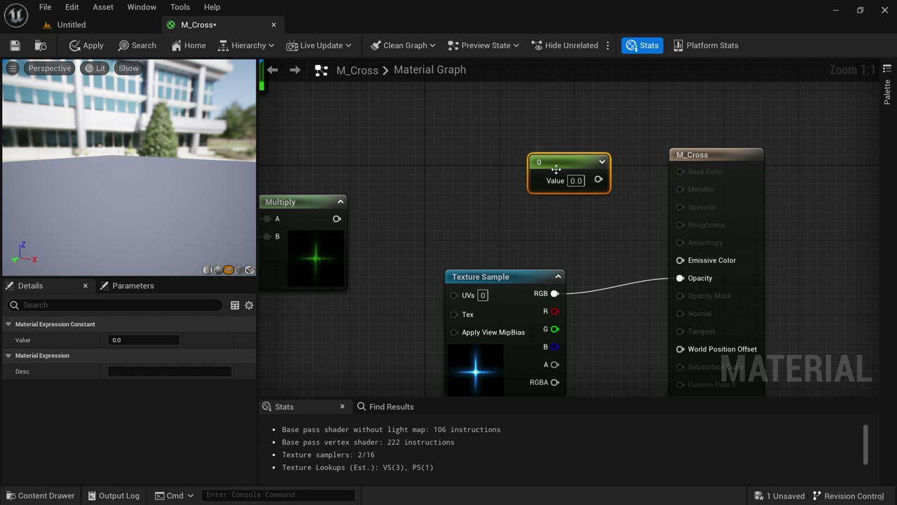
left_click_drag(556, 169, 529, 152)
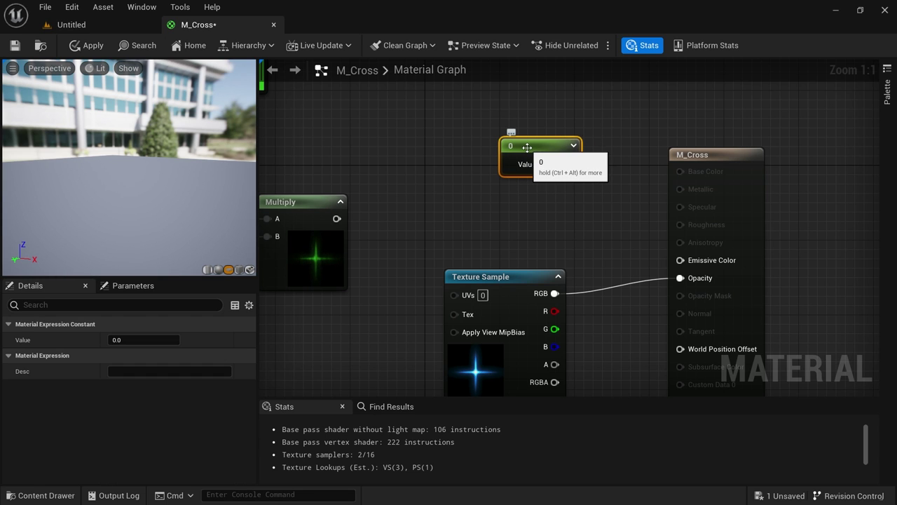
left_click(119, 340)
type("1")
key("Tab")
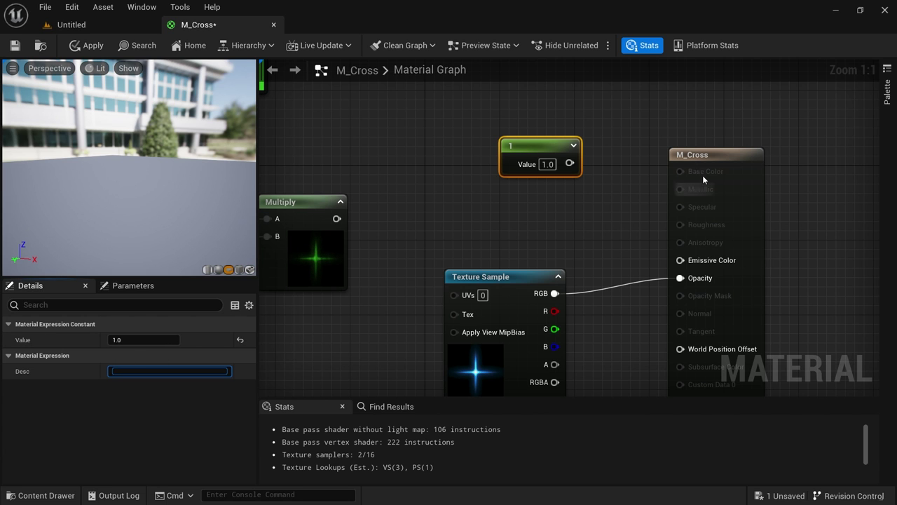
Connect the Constant's output to M_Cross's Emissive Color and inspect the preview up close
left_click_drag(569, 164, 678, 260)
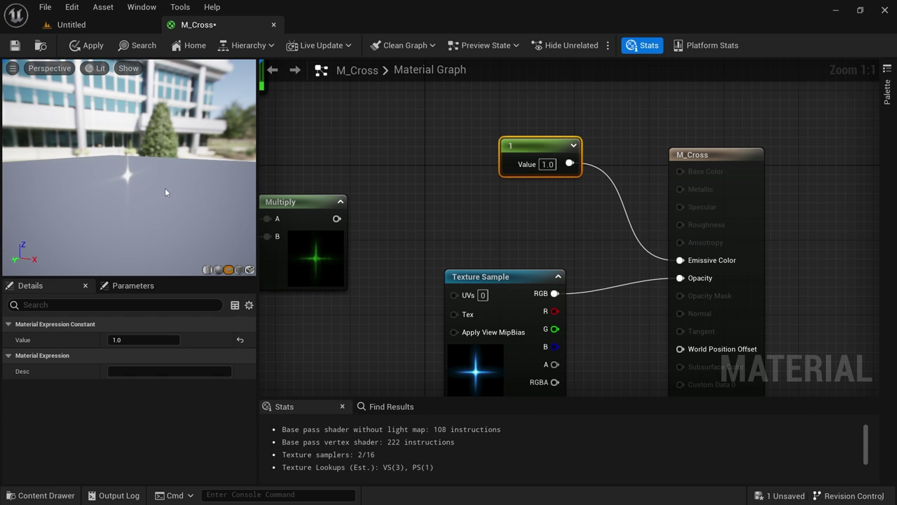
left_click_drag(165, 192, 129, 179)
mouse_move(129, 179)
right_mouse_down()
mouse_move(129, 218)
mouse_move(129, 184)
right_mouse_up()
left_click_drag(144, 183, 123, 182)
right_click_drag(501, 260, 489, 177)
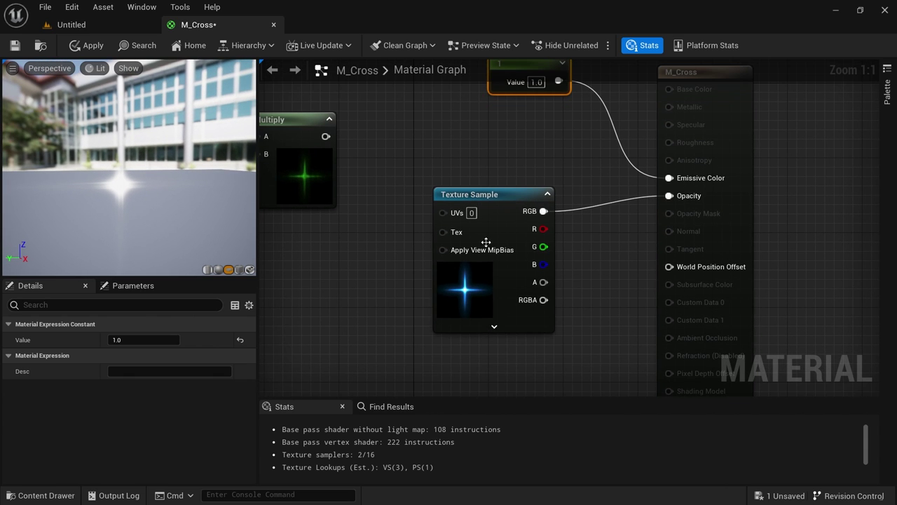
Disconnect the new T_Cross Texture Sample from M_Cross's Opacity
left_click(472, 292)
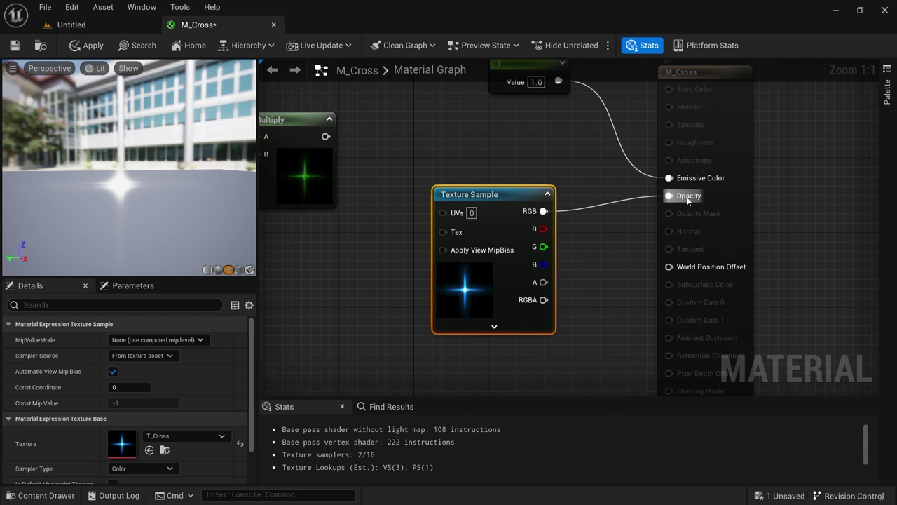
right_click_drag(561, 147, 581, 186)
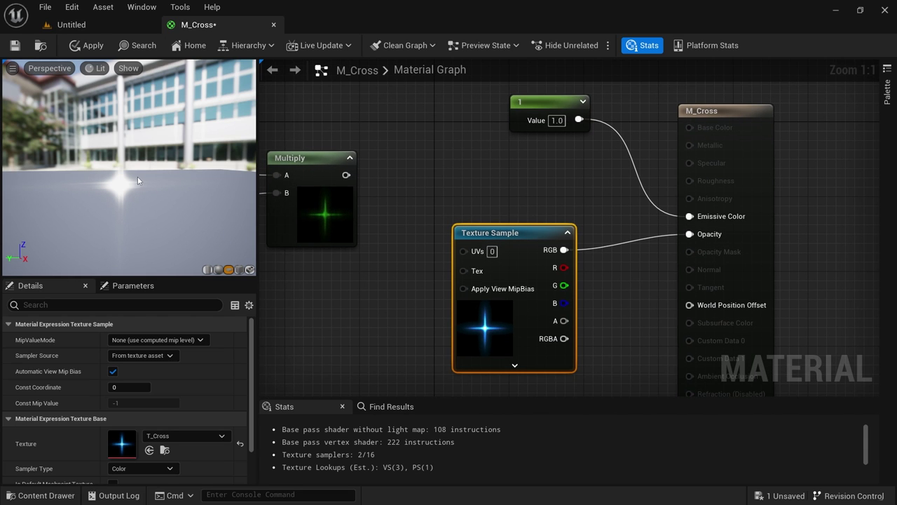
left_click_drag(137, 181, 124, 186)
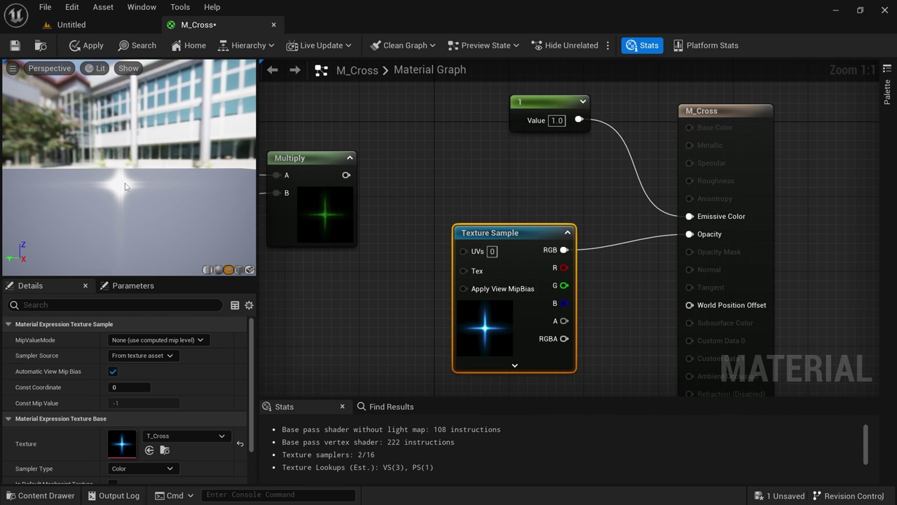
left_click(690, 234, "alt")
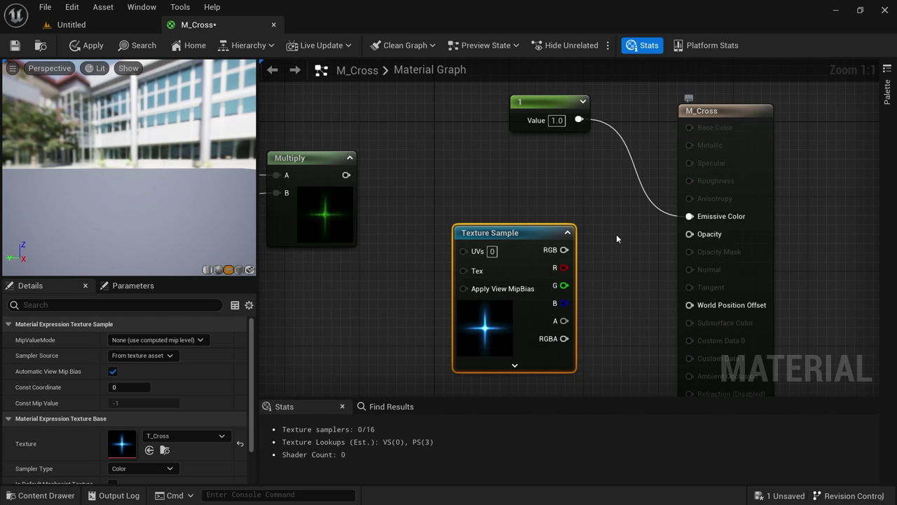
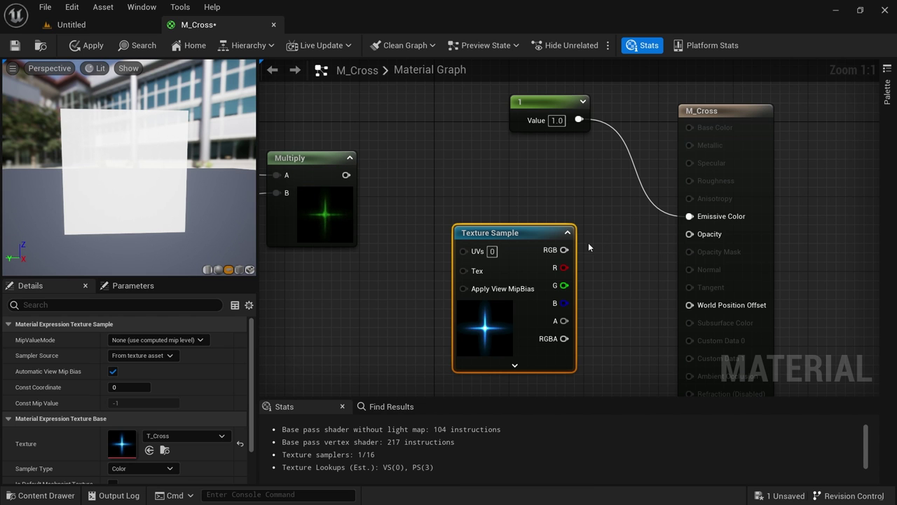
Move the loose T_Cross Texture Sample and the Constant node down below the last Multiply node
right_click_drag(478, 203, 605, 211)
scroll(553, 176, "down", 2)
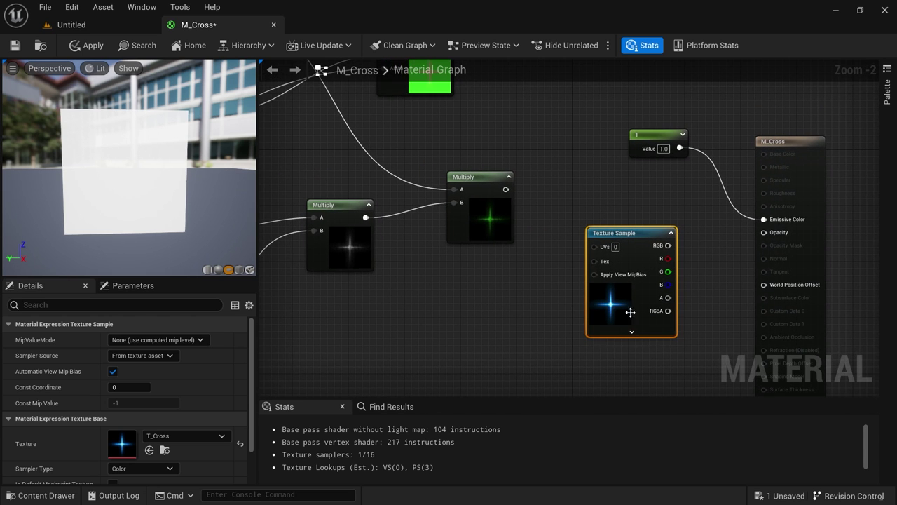
left_click_drag(627, 310, 423, 378)
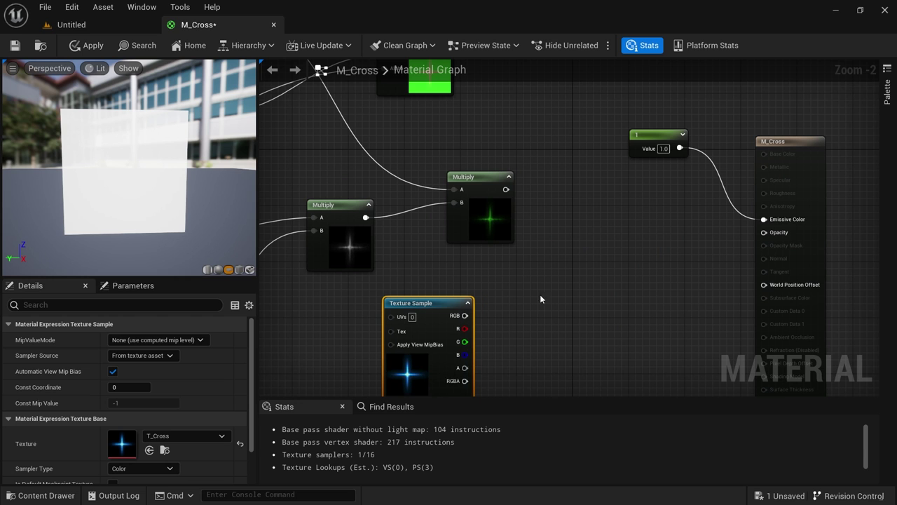
left_click_drag(653, 143, 608, 363)
right_click_drag(565, 279, 673, 296)
scroll(673, 295, "down", 1)
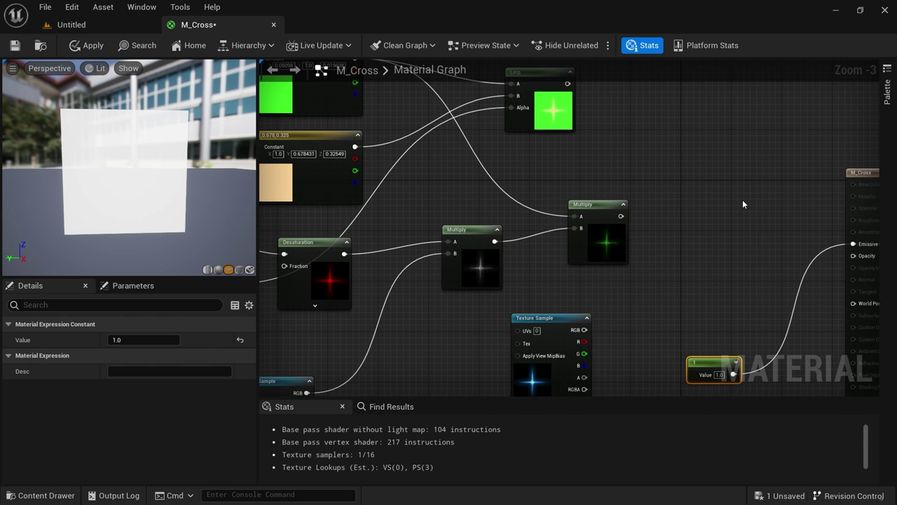
Connect the last Multiply's output to M_Cross's Emissive Color in place of the Constant and check the preview
right_click_drag(743, 203, 569, 217)
left_click_drag(530, 206, 762, 233)
right_click_drag(300, 228, 422, 223)
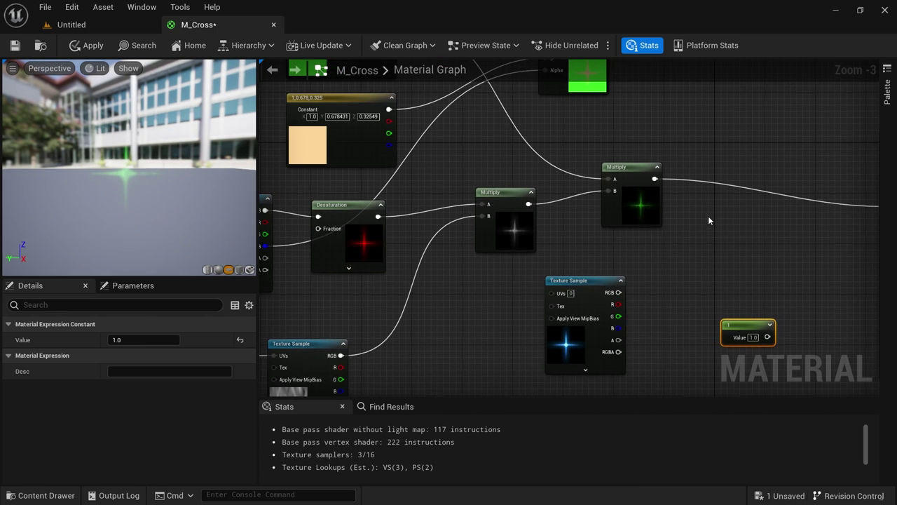
scroll(708, 215, "up", 3)
left_click(624, 218)
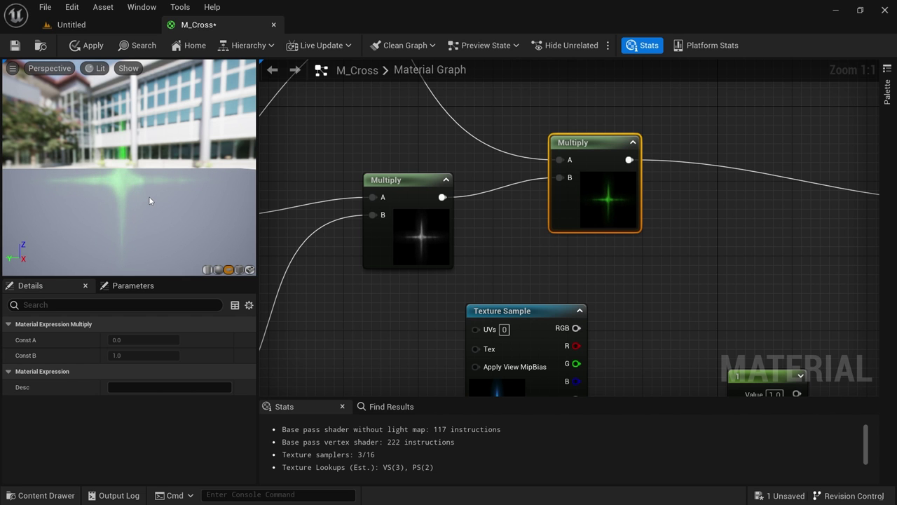
Delete all nodes from the graph except the M_Cross output node
right_click_drag(772, 258, 787, 196)
scroll(729, 157, "down", 3)
scroll(728, 157, "down", 1)
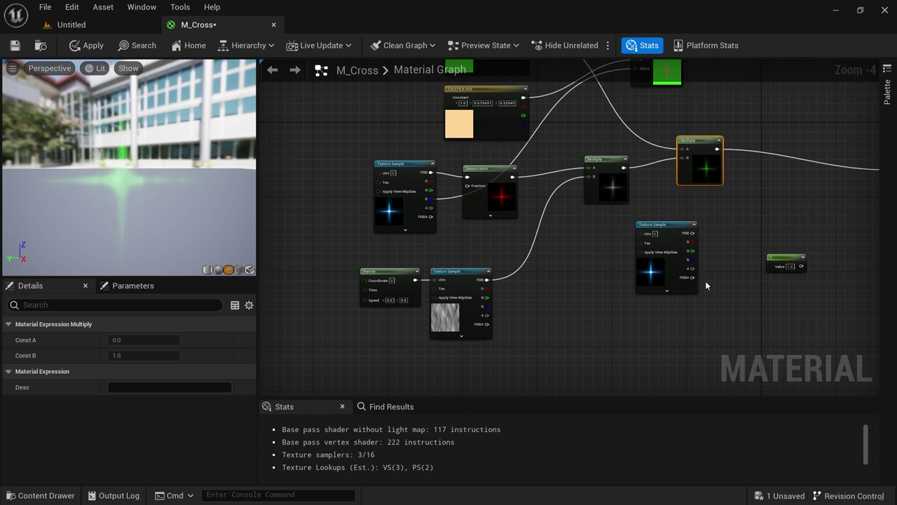
right_click_drag(511, 281, 512, 361)
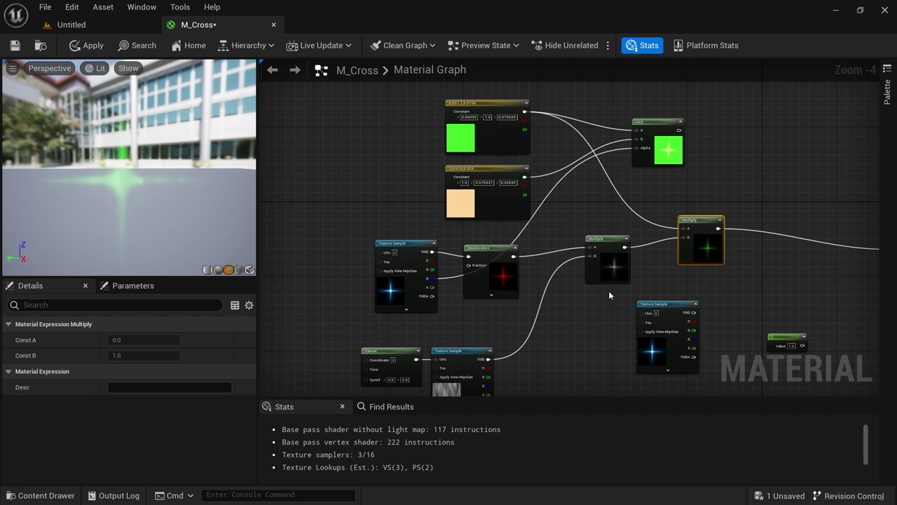
scroll(577, 325, "down", 1)
right_click_drag(577, 325, 536, 271)
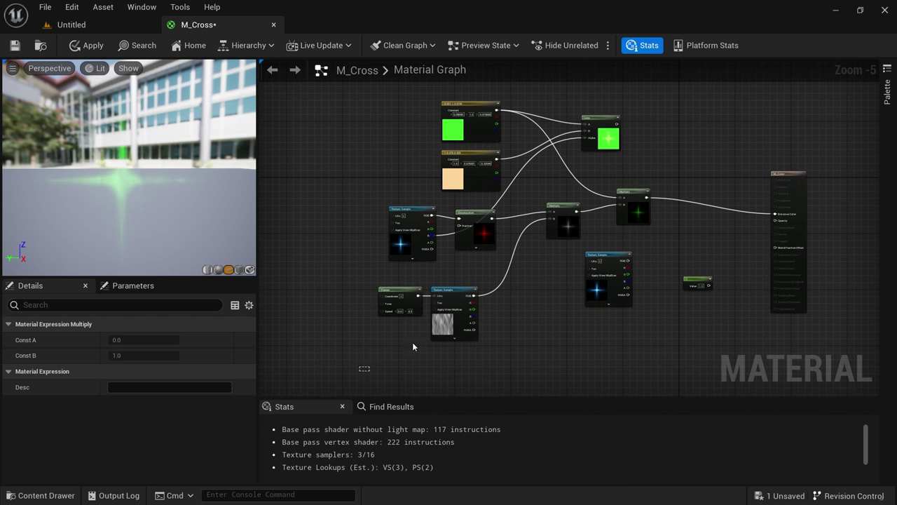
left_click_drag(362, 368, 701, 92)
key("Delete")
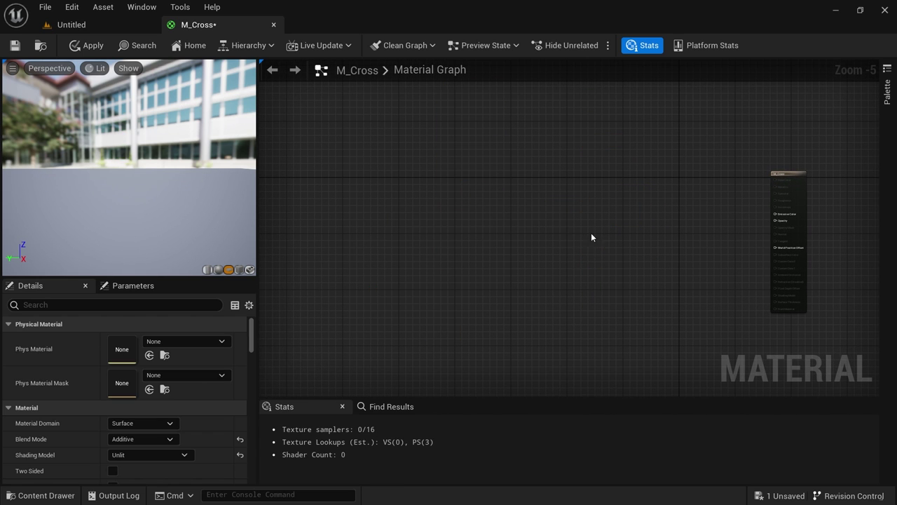
Add the T_Cross texture from the Tutorial Textures folder to the empty graph as a Texture Sample
key("ctrl+space")
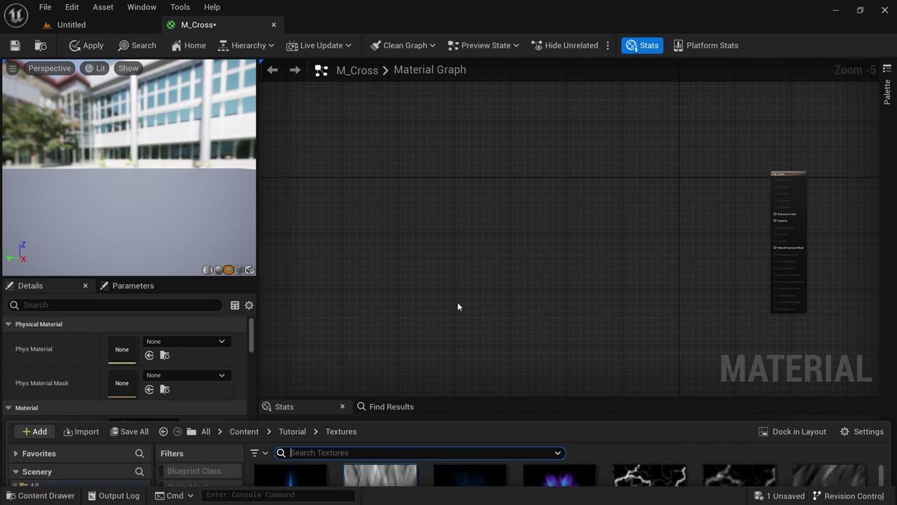
left_click_drag(303, 274, 499, 234)
right_click_drag(499, 233, 514, 326)
left_click(471, 167)
scroll(505, 239, "up", 4)
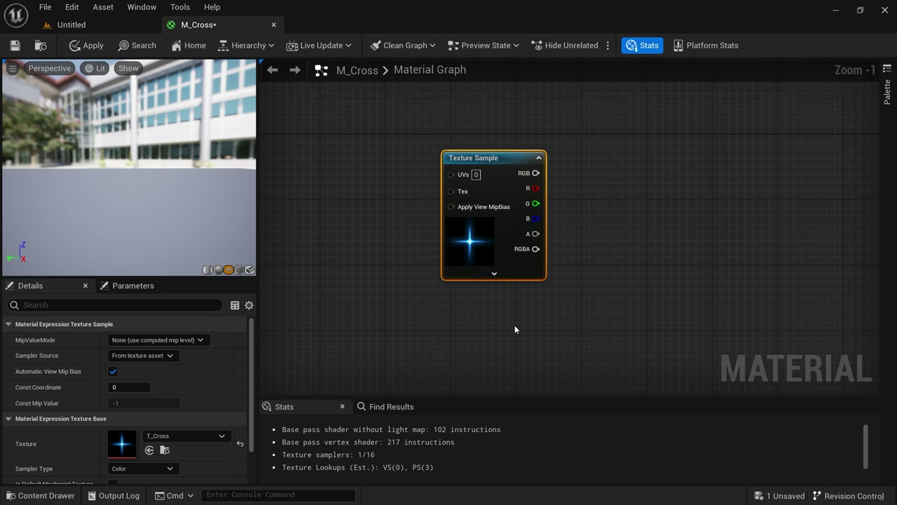
right_click_drag(561, 218, 513, 256)
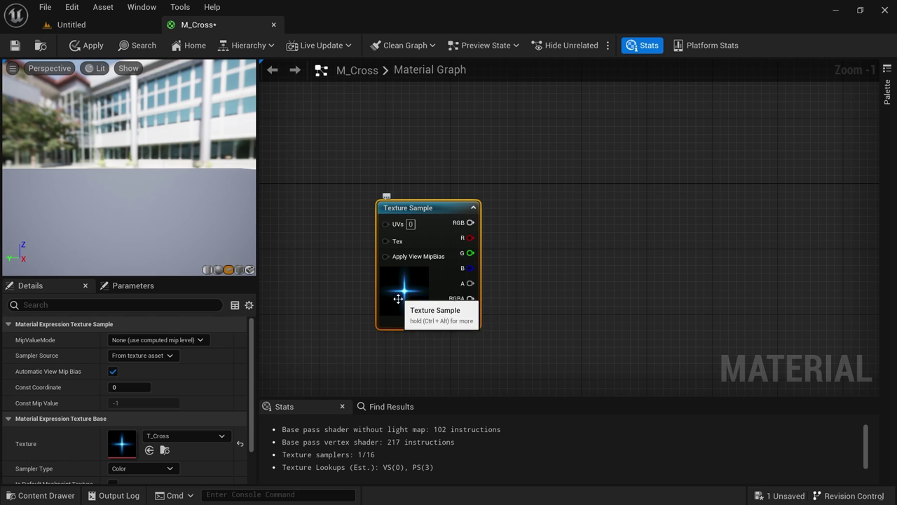
Add a Lerp node beyond the output side of the T_Cross Texture Sample, slightly higher up
left_click(577, 219)
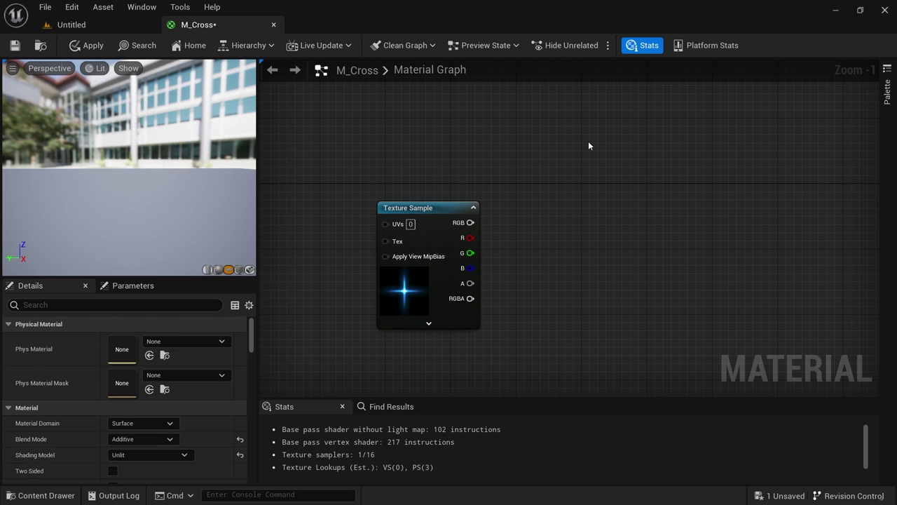
key("l")
left_click(588, 141)
left_click_drag(620, 150, 630, 127)
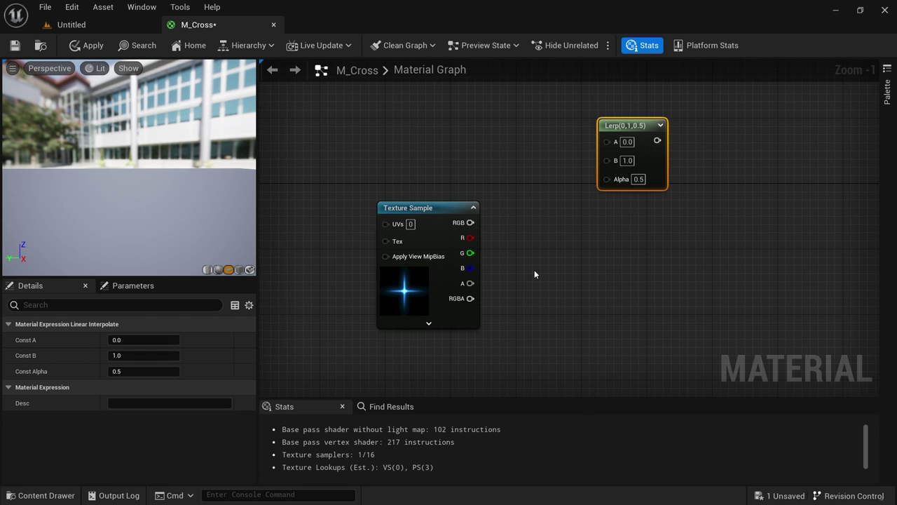
Open the T_Cross texture, compare its red, green and blue channels individually and combined, and close it again
scroll(498, 274, "up", 1)
left_click(389, 293)
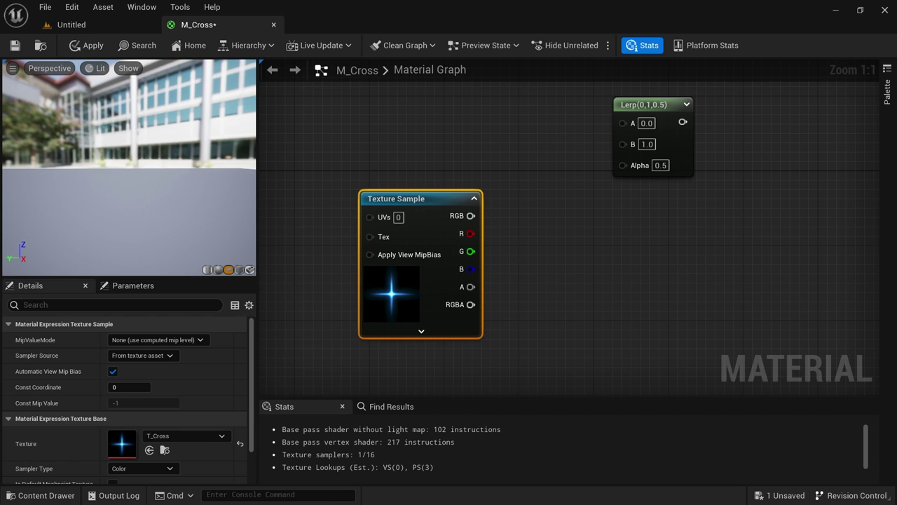
double_click(121, 443)
left_click(256, 47)
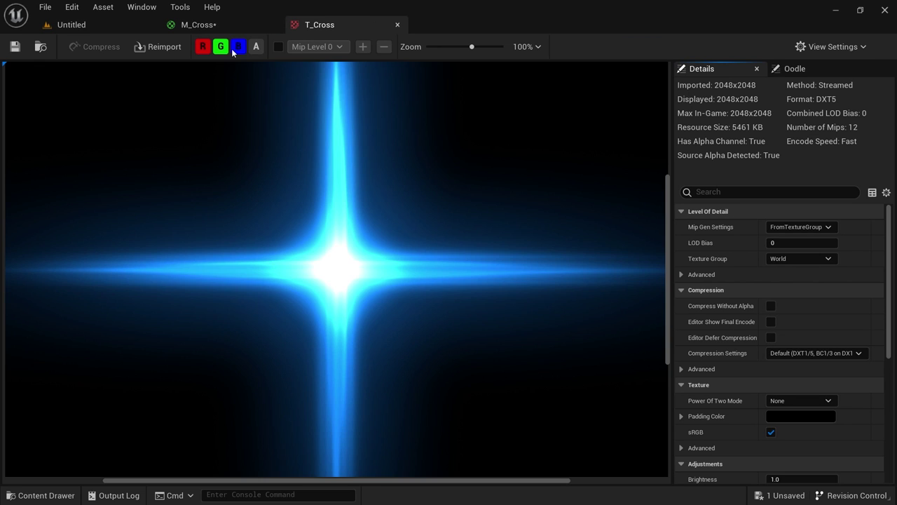
left_click(238, 46)
left_click(203, 46)
left_click(221, 46)
left_click(238, 46)
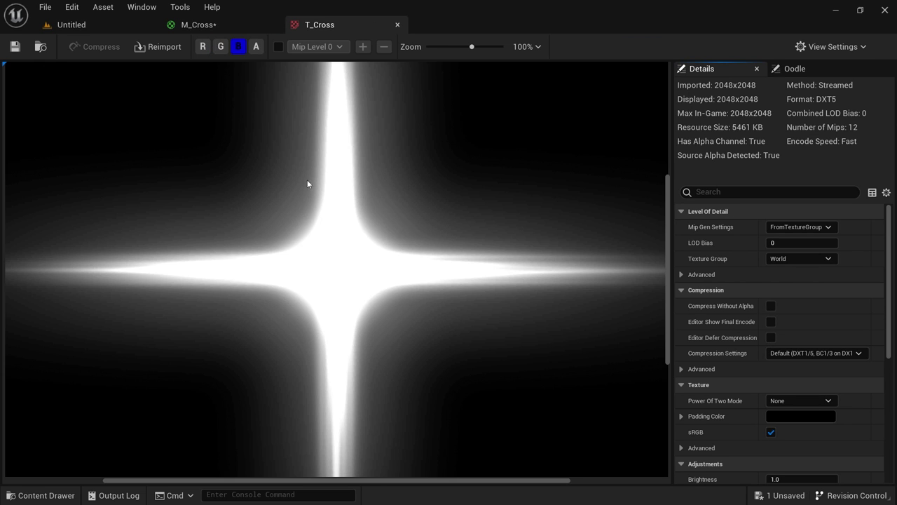
scroll(307, 185, "down", 5)
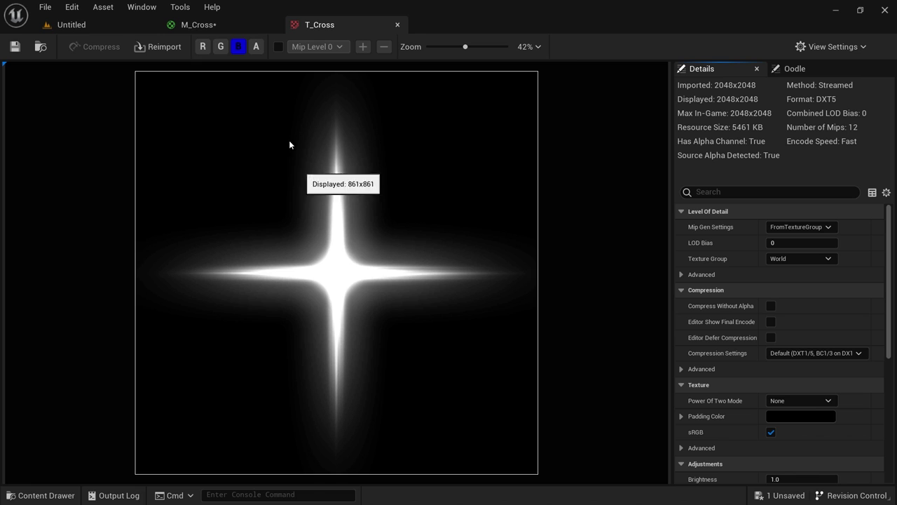
left_click(238, 46)
left_click(221, 47)
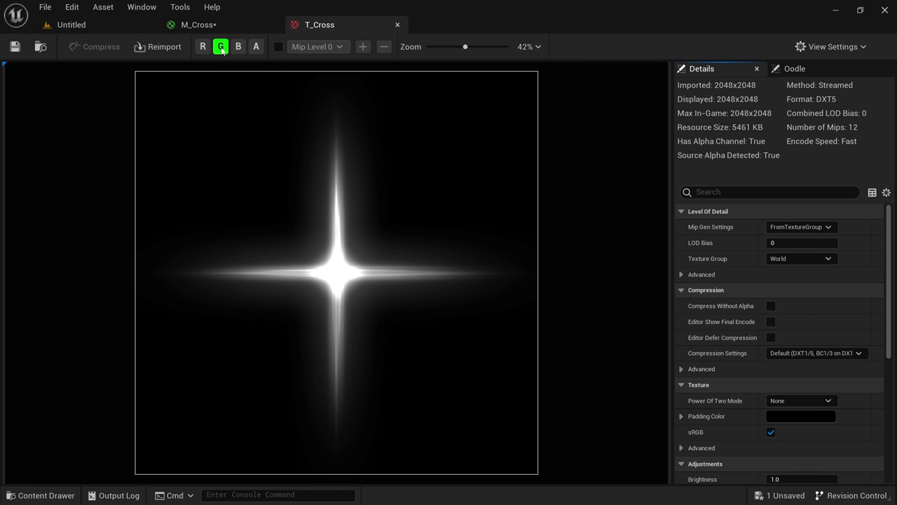
left_click(221, 46)
left_click(239, 46)
left_click(221, 46)
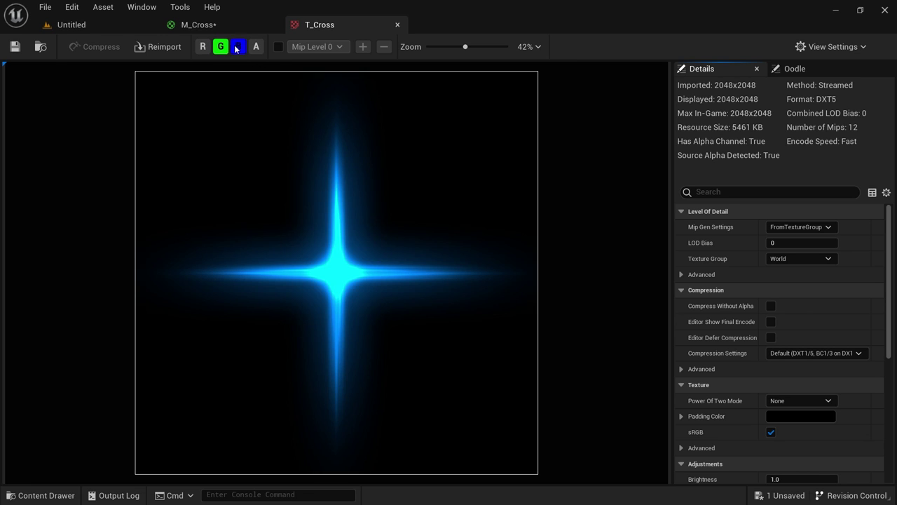
left_click(238, 46)
left_click(220, 46)
left_click(203, 46)
left_click(205, 48)
middle_click(345, 27)
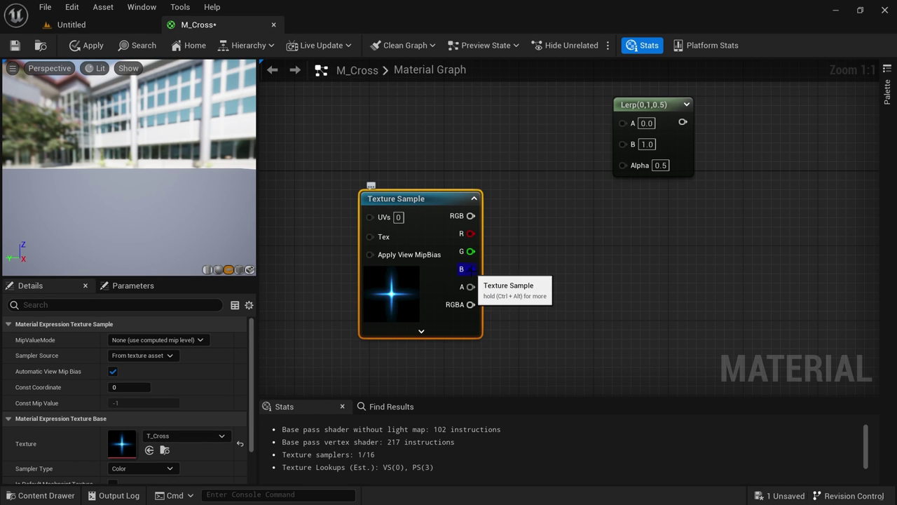
Connect the T_Cross Texture Sample's B output to the Lerp's Alpha input
left_click_drag(474, 270, 625, 166)
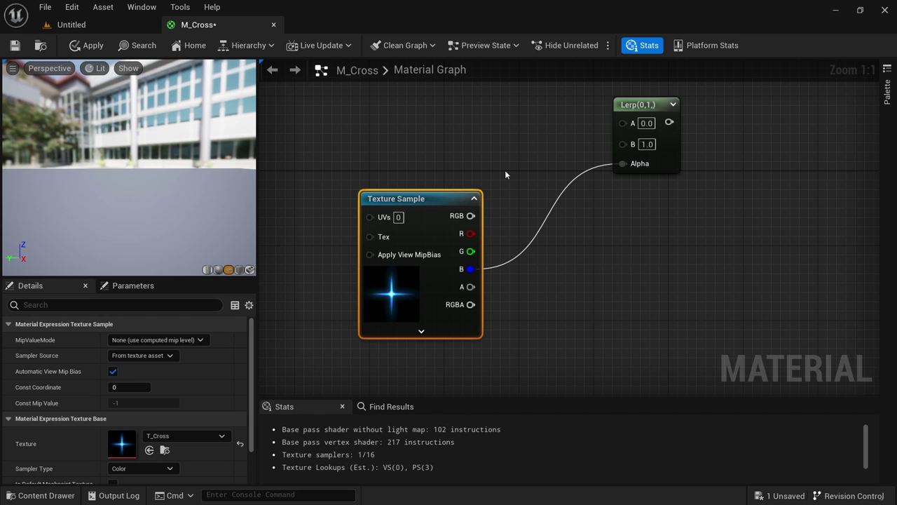
right_click_drag(440, 156, 505, 269)
left_click(493, 264)
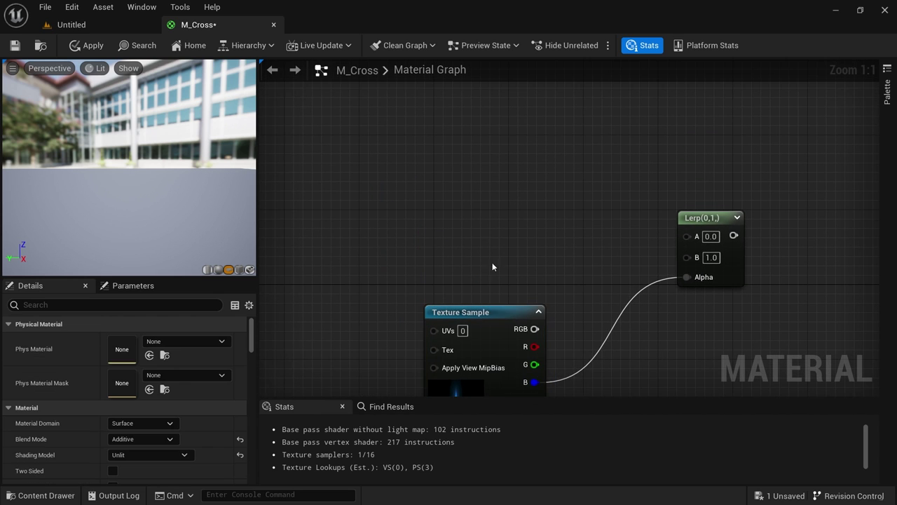
Add two stacked Constant3Vector nodes above the Texture Sample and connect the upper to Lerp's A and the lower to B
scroll(473, 206, "down", 1)
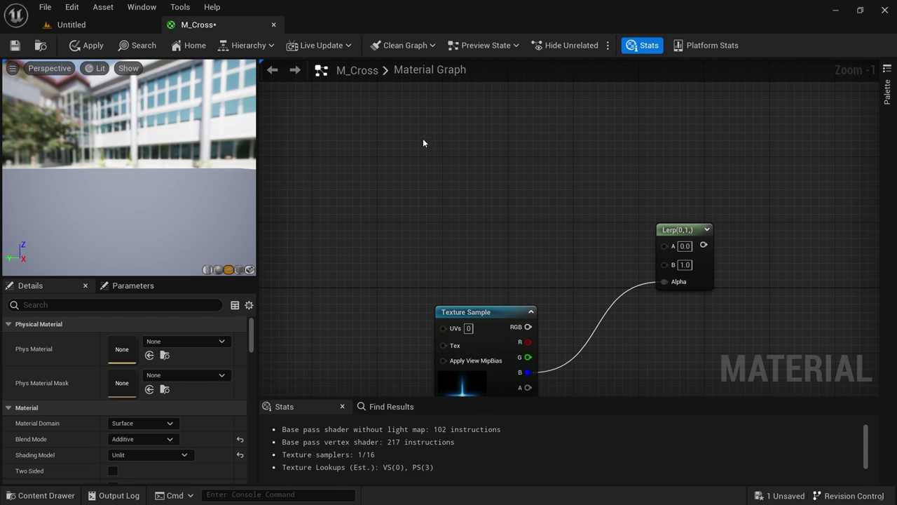
key("3")
left_click(427, 120)
left_click_drag(469, 164, 460, 116)
key("ctrl+d")
left_click_drag(500, 289, 474, 263)
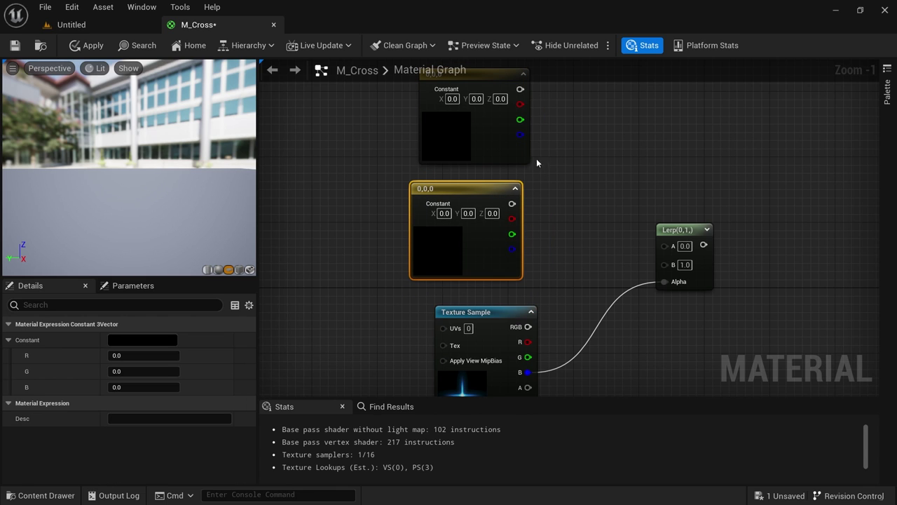
left_click_drag(519, 96, 667, 246)
left_click_drag(512, 204, 666, 259)
left_click(464, 145)
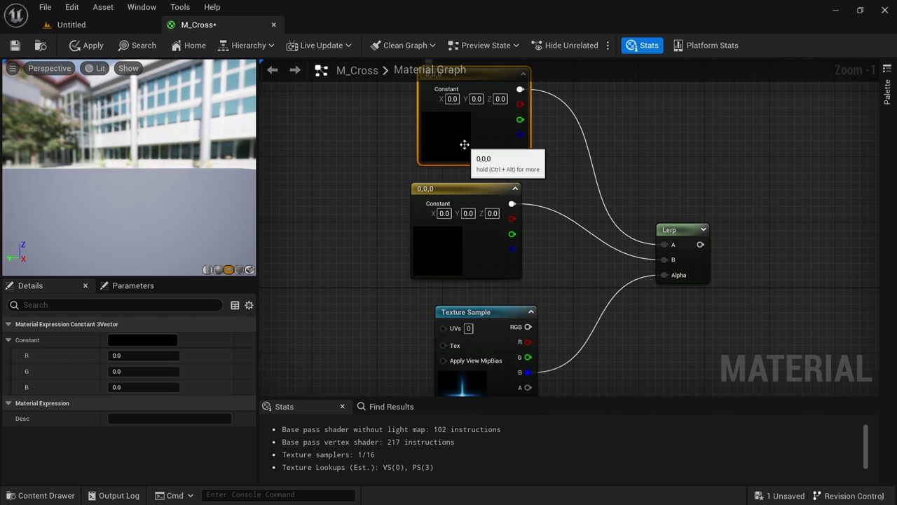
left_click(144, 340)
left_click_drag(130, 156, 269, 127)
left_click(317, 137)
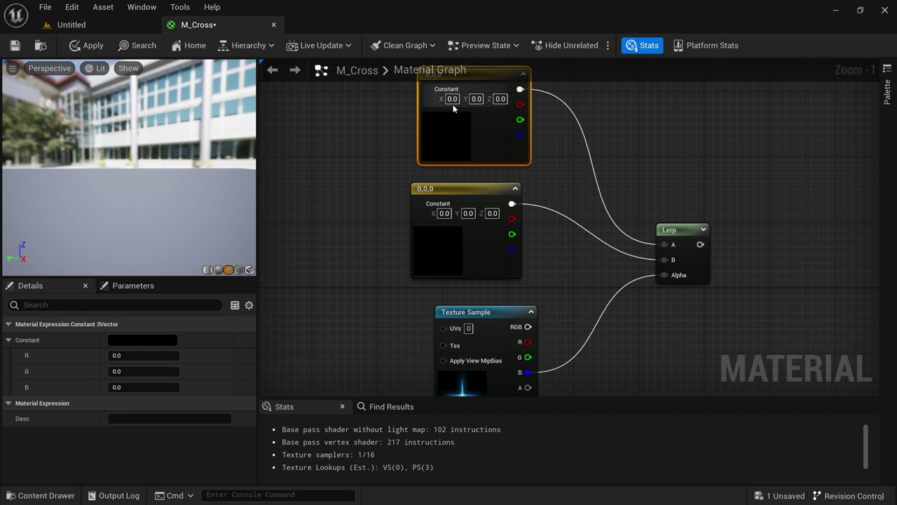
Set the upper Constant3Vector feeding Lerp's A to green with Y 4 and Z 0.1, leaving X at 0
left_click(453, 98)
key("Tab")
type("4")
key("Tab")
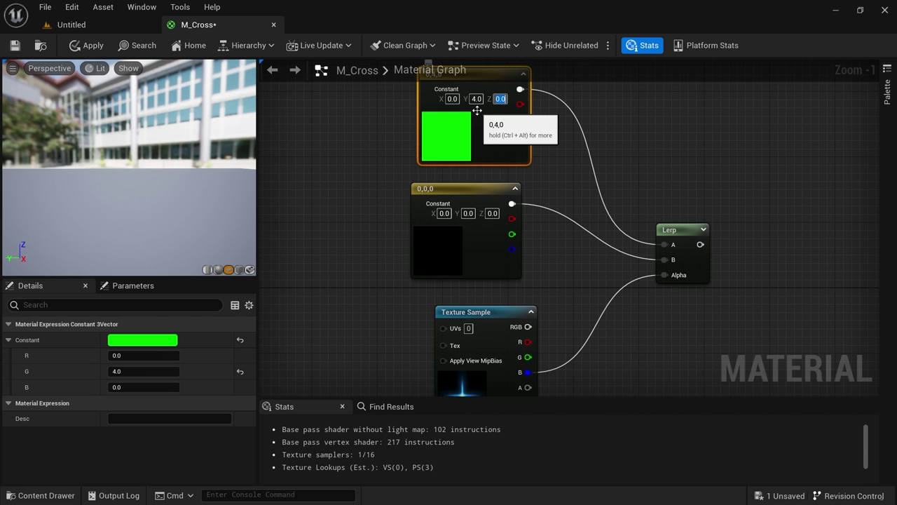
type("0.1")
key("Return")
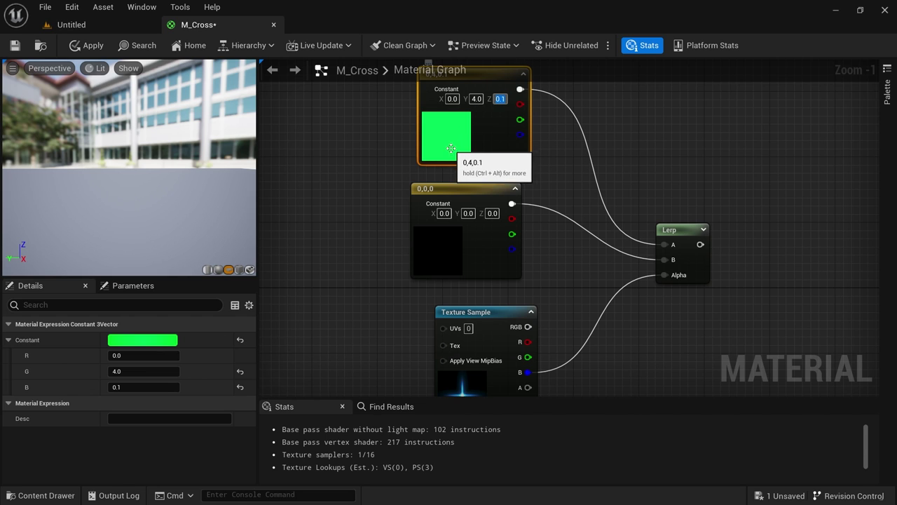
Set the lower Constant3Vector feeding Lerp's B to X 3, Y 0.3, Z 0.3 and expand the Lerp node's preview
left_click(455, 249)
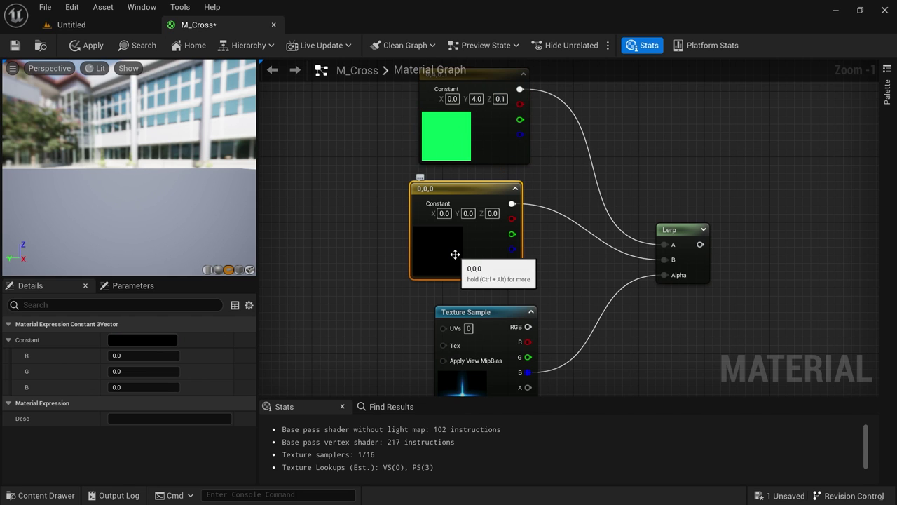
left_click(445, 216)
type("3")
key("Tab")
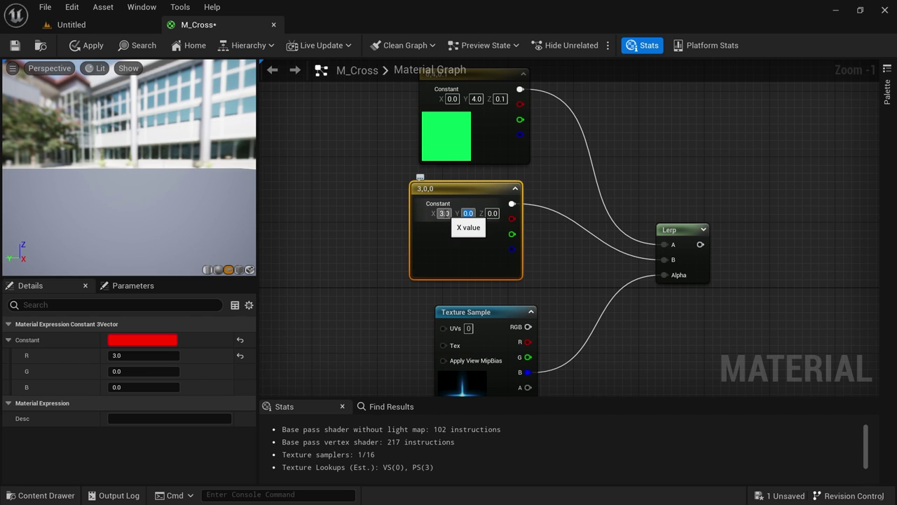
type("0.3")
key("Tab")
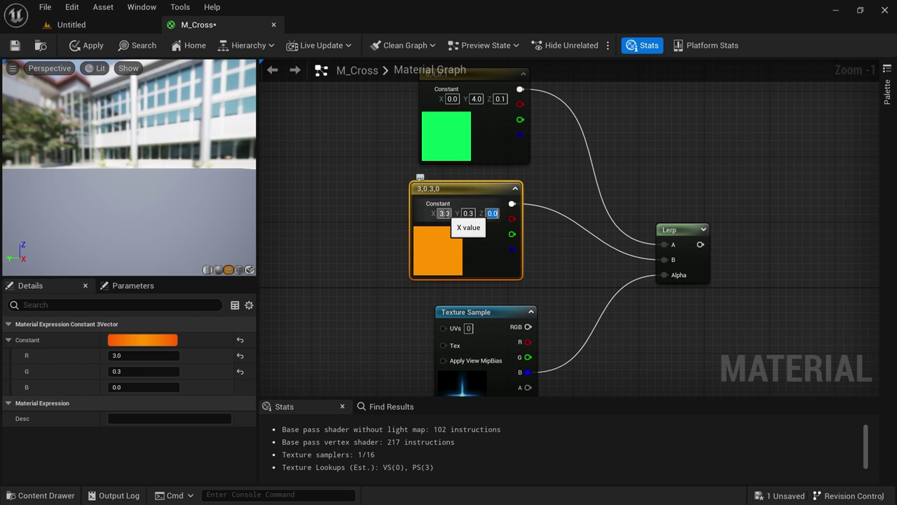
type("0.3")
key("Return")
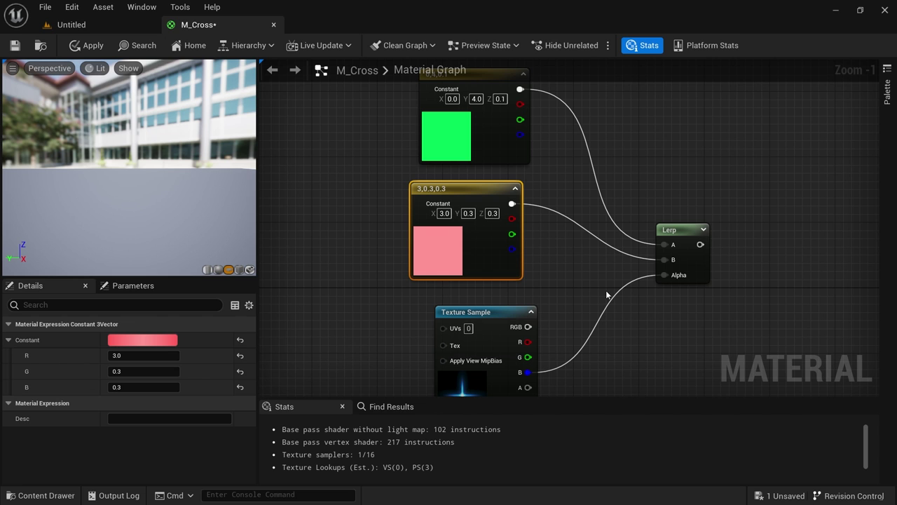
left_click(704, 231)
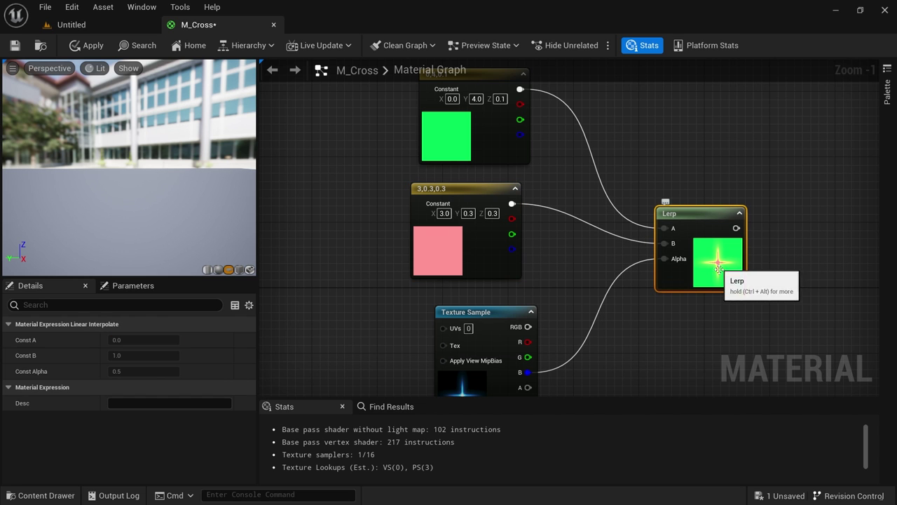
Move the M_Cross result node closer to the Lerp and connect the Lerp output to Emissive Color
right_click_drag(774, 277, 434, 163)
scroll(617, 193, "down", 1)
left_click_drag(793, 160, 535, 95)
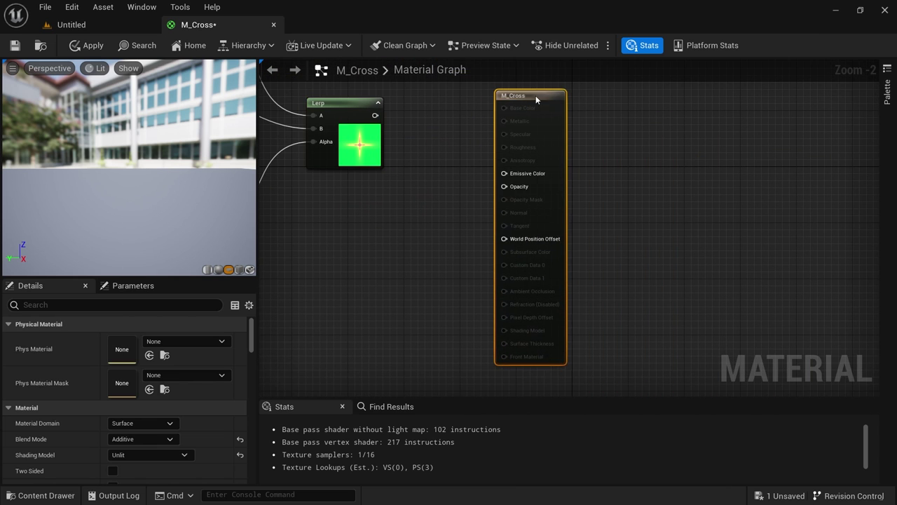
right_click_drag(426, 157, 469, 200)
left_click_drag(424, 161, 547, 216)
Add a Multiply node, connect the Texture Sample's G output to its A input, and feed its result into Opacity
right_click_drag(480, 282, 554, 250)
scroll(554, 250, "down", 1)
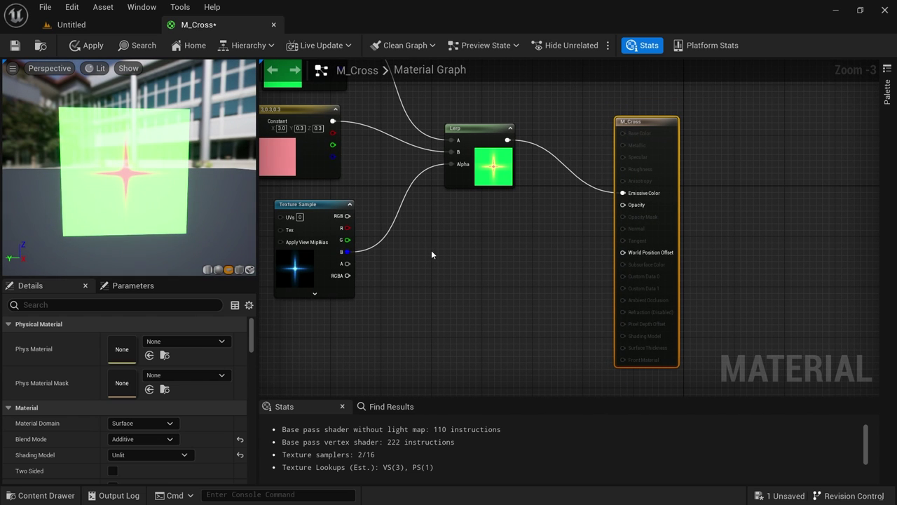
left_click(432, 254)
key("m")
left_click(434, 250)
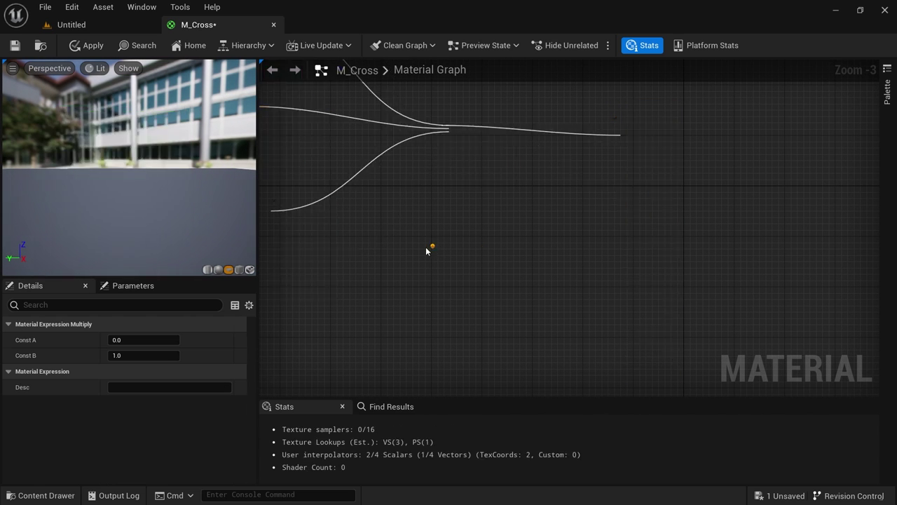
left_click_drag(348, 240, 622, 205)
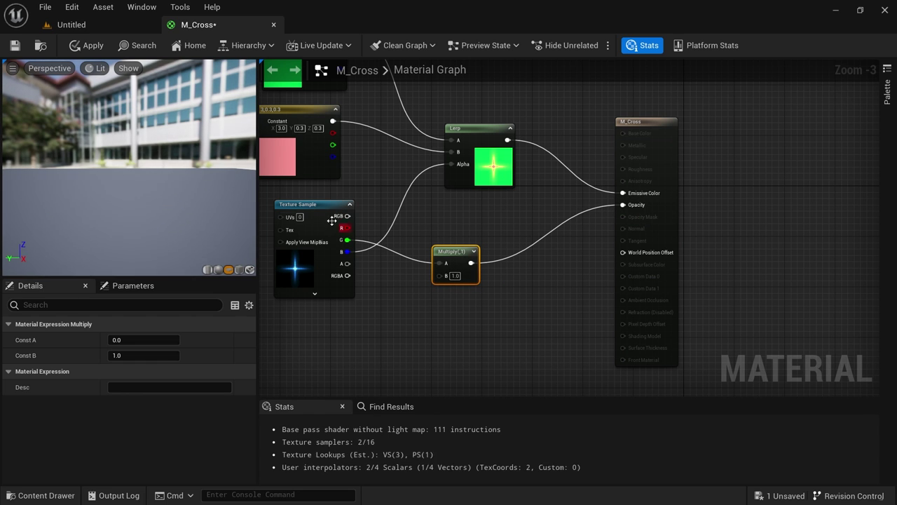
left_click_drag(112, 193, 119, 188)
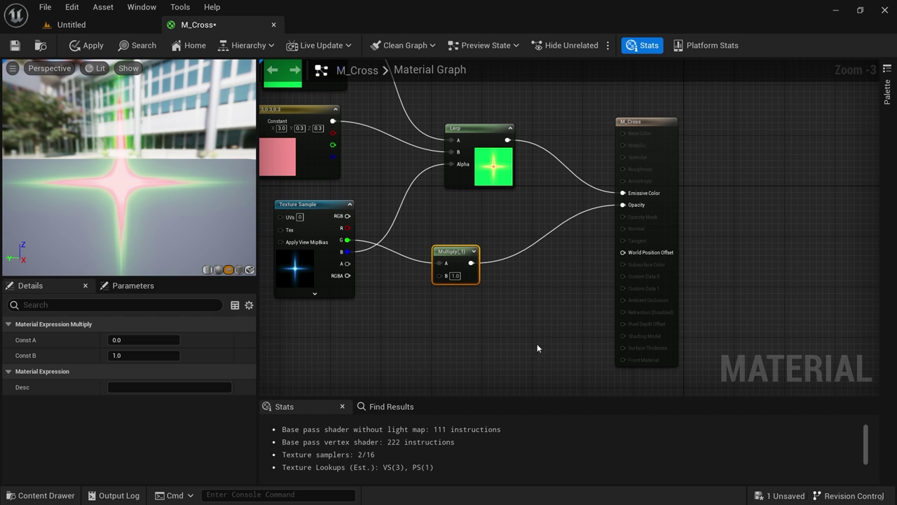
Test the opacity Multiply's Const B at 3 and 0.1, and return it to 1
right_click_drag(516, 333, 543, 291)
scroll(483, 260, "up", 2)
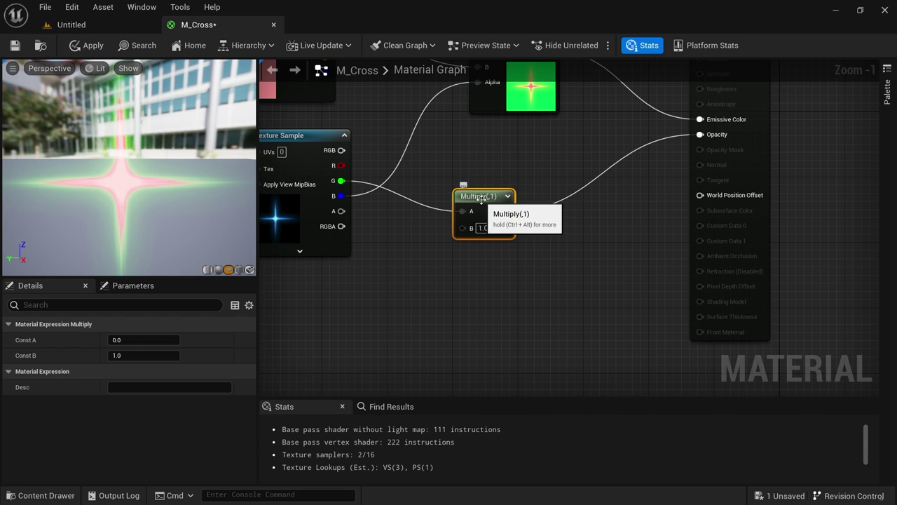
left_click(133, 356)
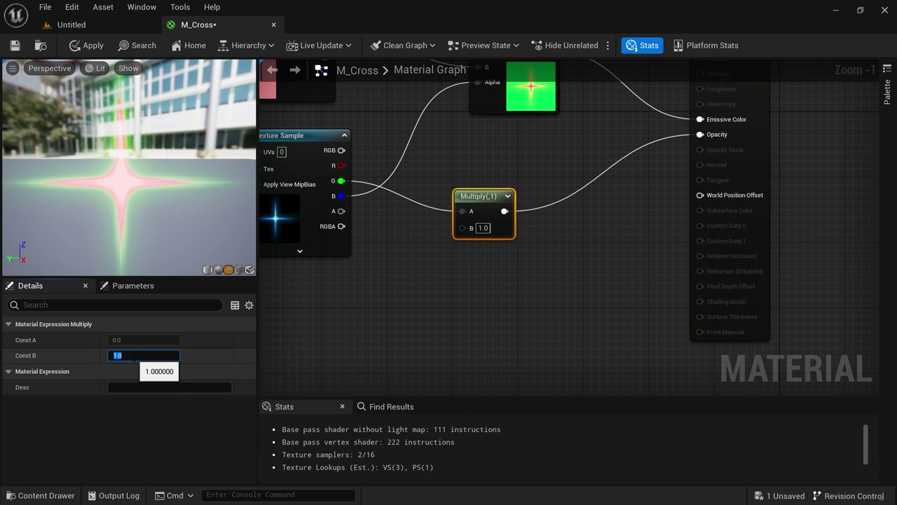
type("3")
key("Return")
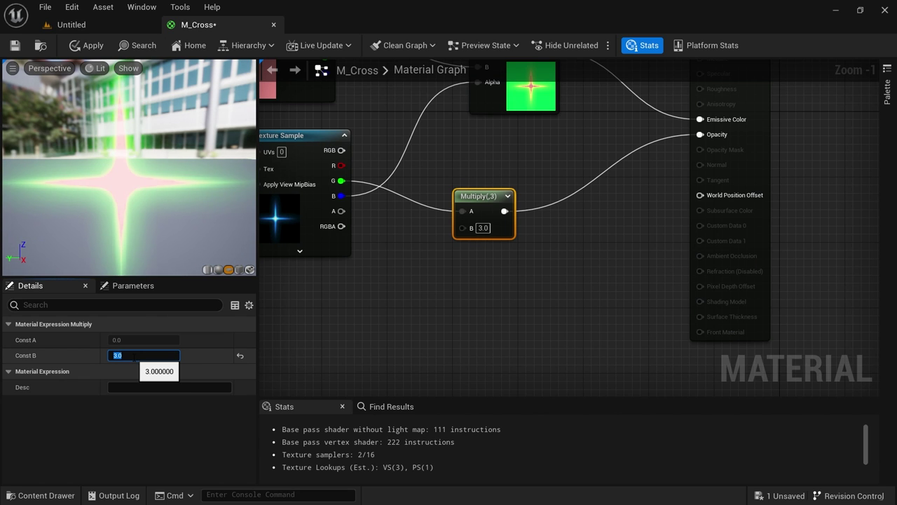
type("0.1")
key("Return")
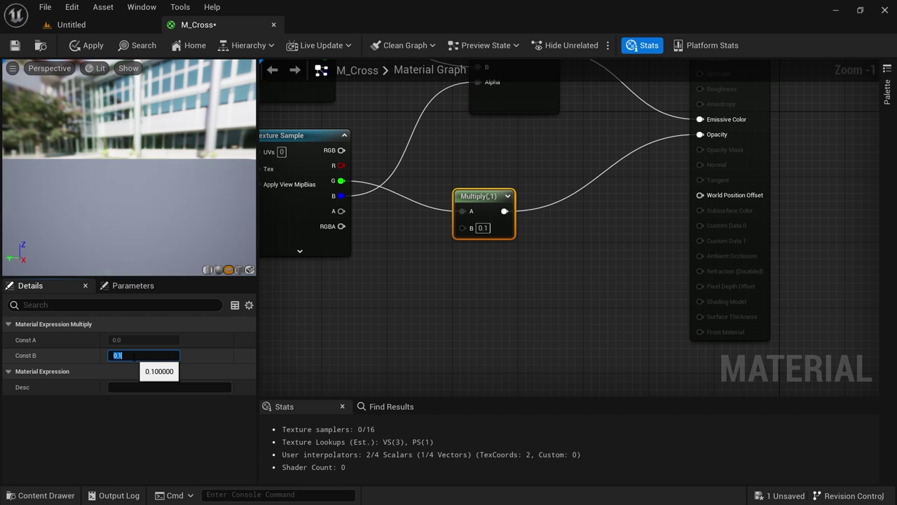
type("1")
key("Return")
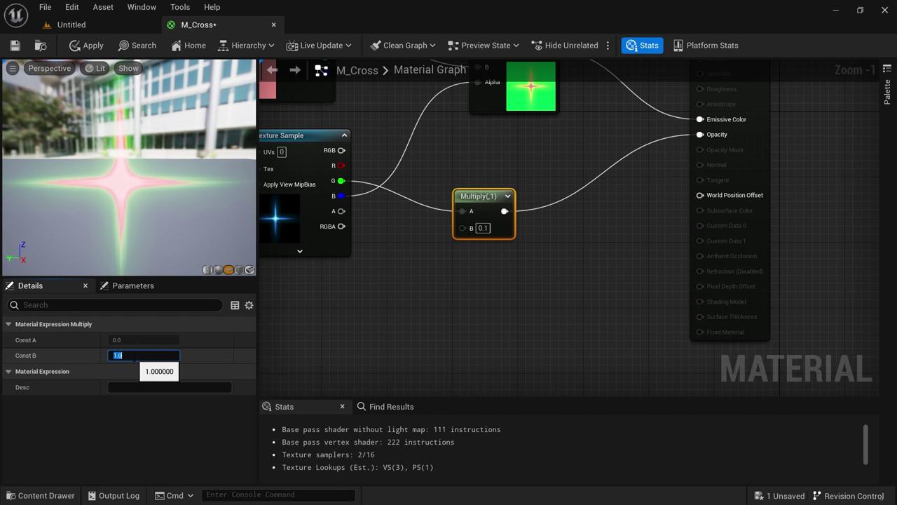
Compare the opacity Multiply's Const B at 2, 3 and 4, and finish with it at 1
type("2")
key("Return")
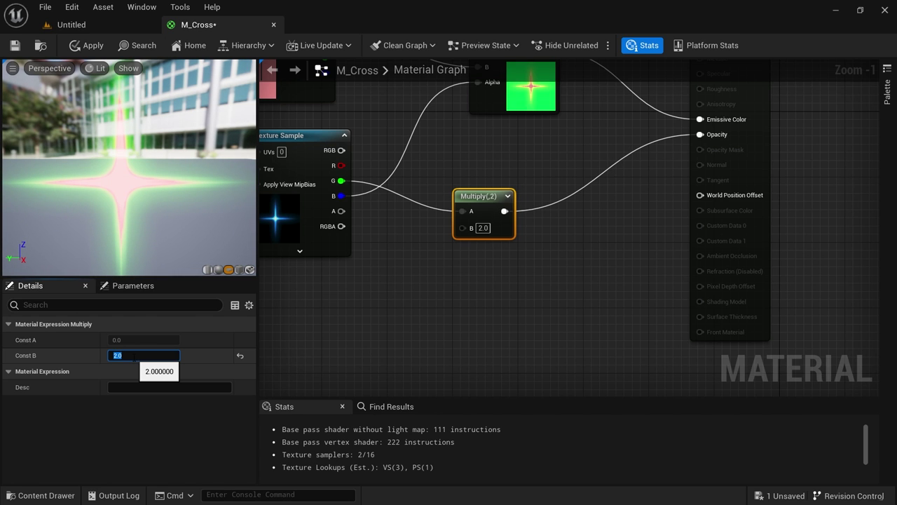
type("3")
key("Return")
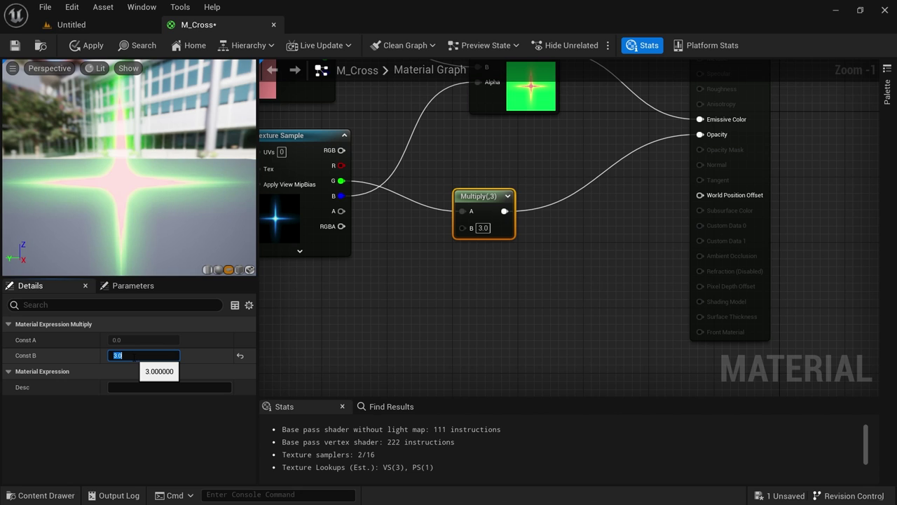
type("2")
key("Return")
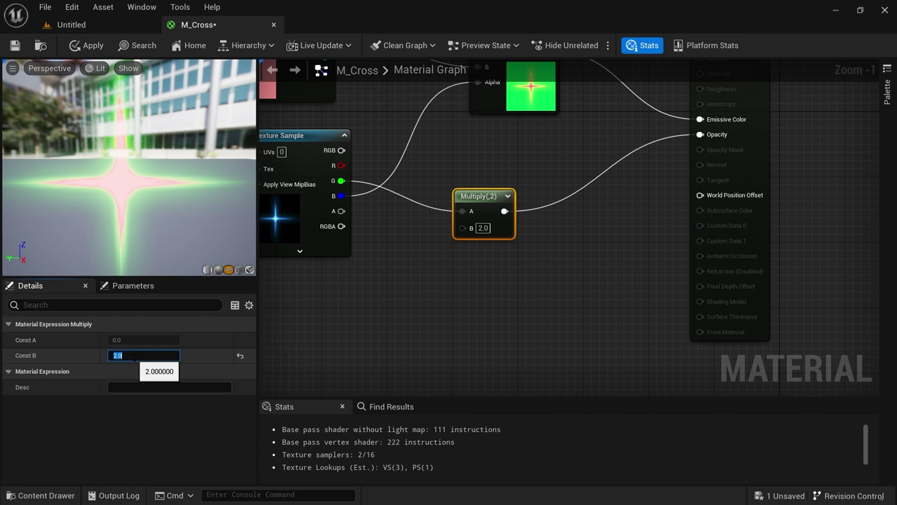
type("3")
key("Return")
type("4")
key("Return")
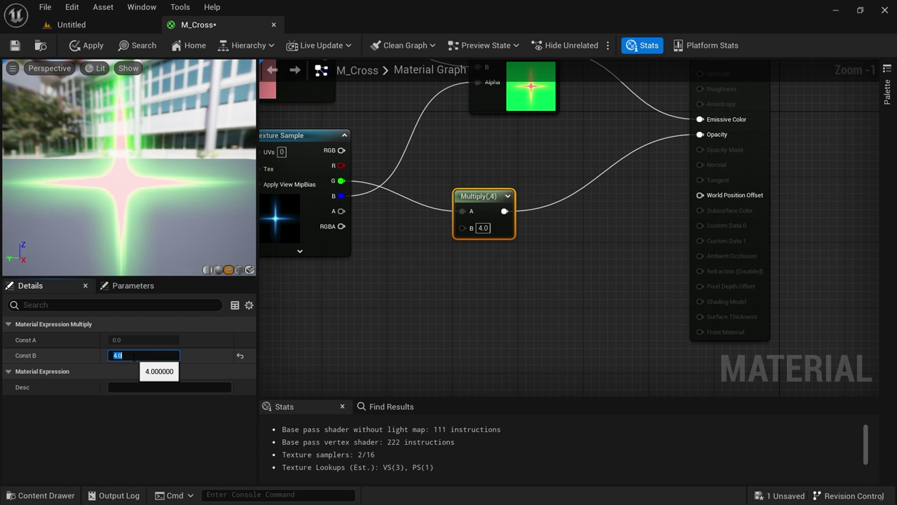
type("1")
key("Return")
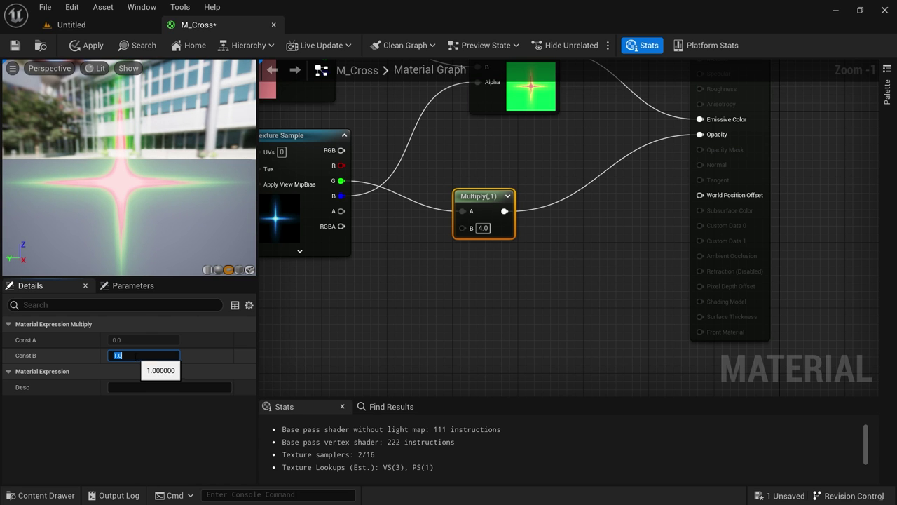
left_click(475, 215)
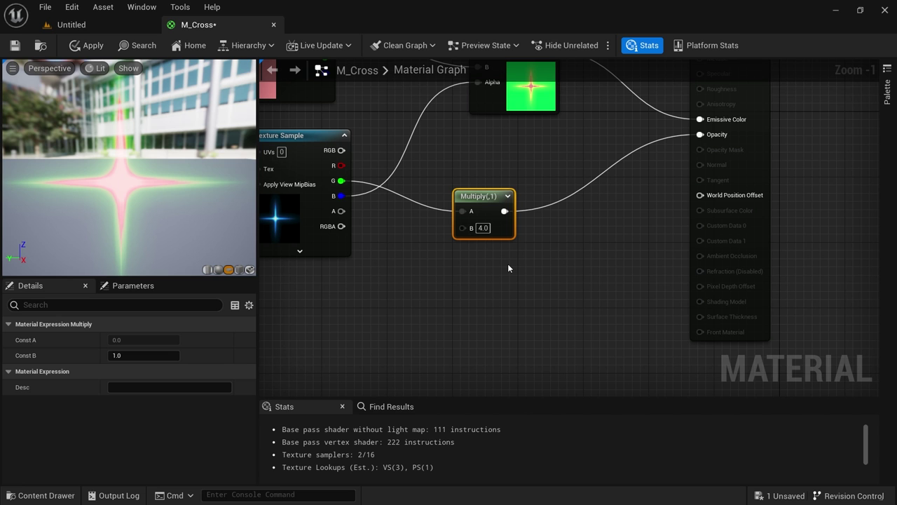
right_click_drag(452, 319, 593, 341)
scroll(593, 341, "down", 1)
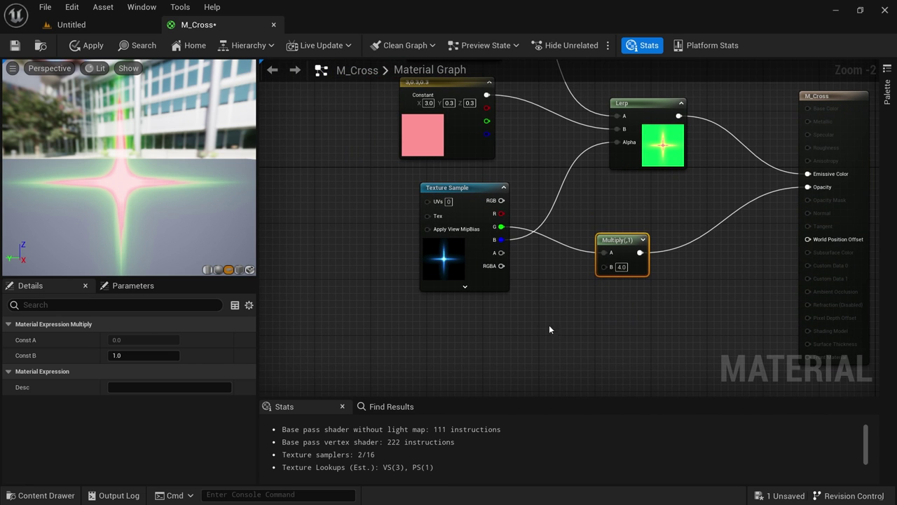
scroll(409, 262, "up", 1)
right_click_drag(400, 245, 407, 282)
left_click(482, 354)
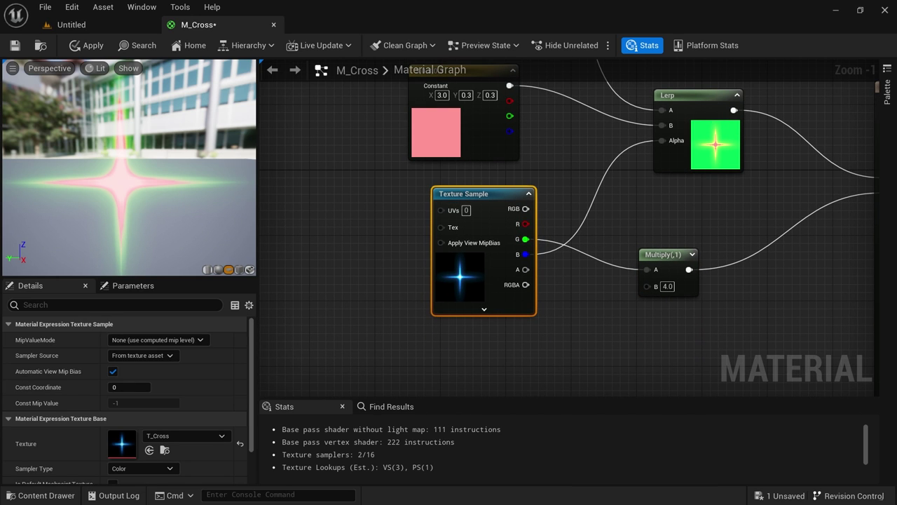
left_click(373, 256)
right_click_drag(373, 257, 425, 260)
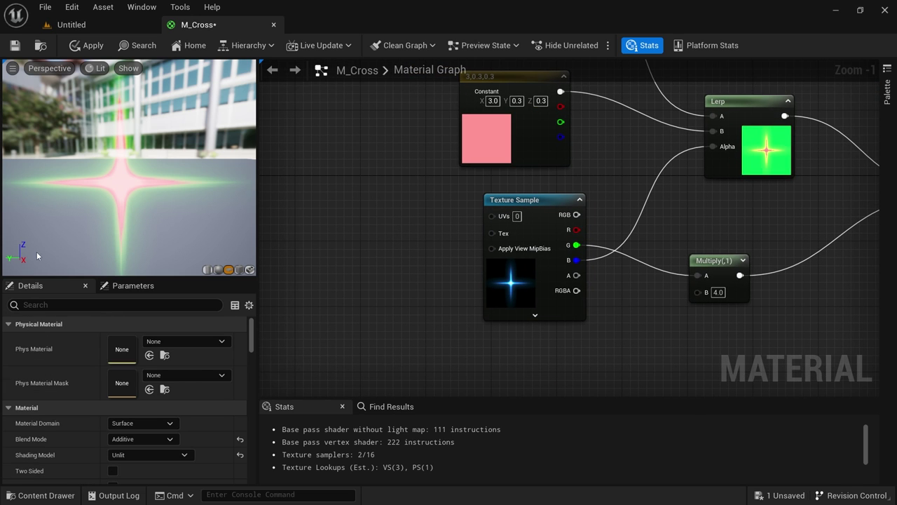
Add a TextureCoordinate node in the empty graph area before the Texture Sample
right_click_drag(377, 264, 441, 245)
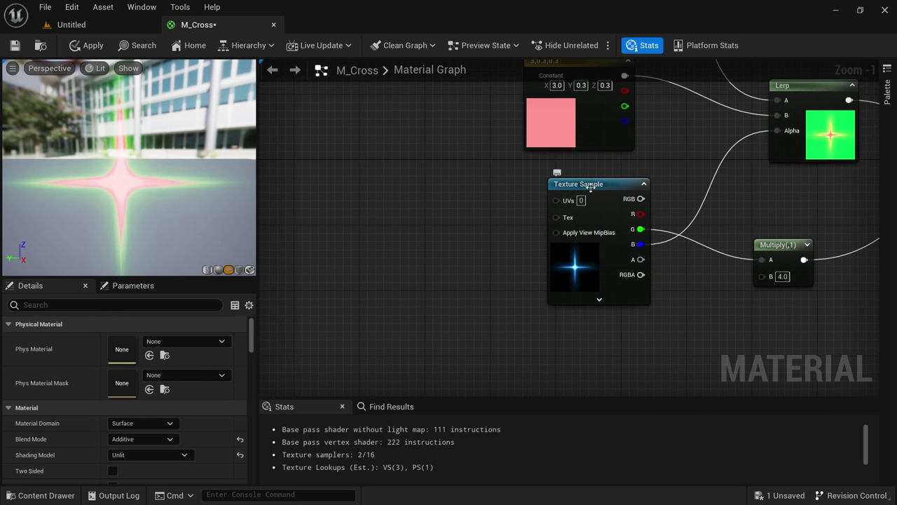
right_click(374, 224)
left_click(326, 188)
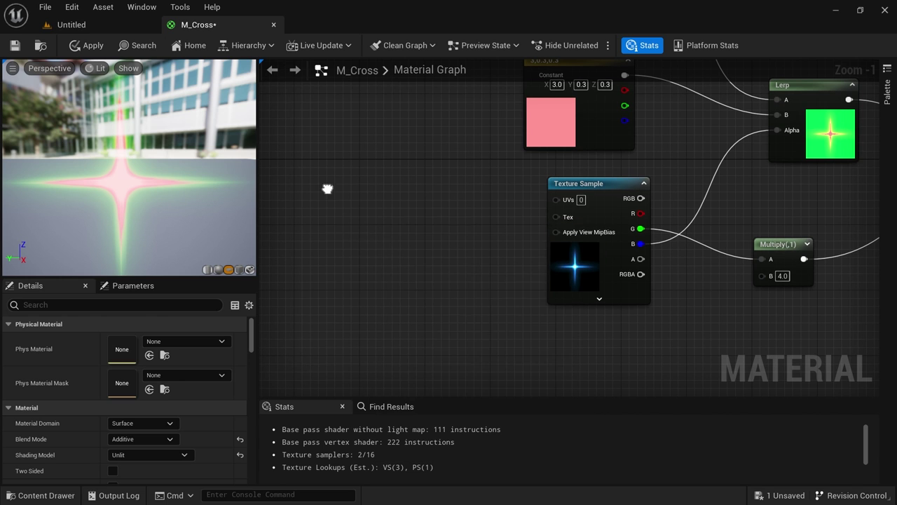
right_click(327, 188)
type("texu")
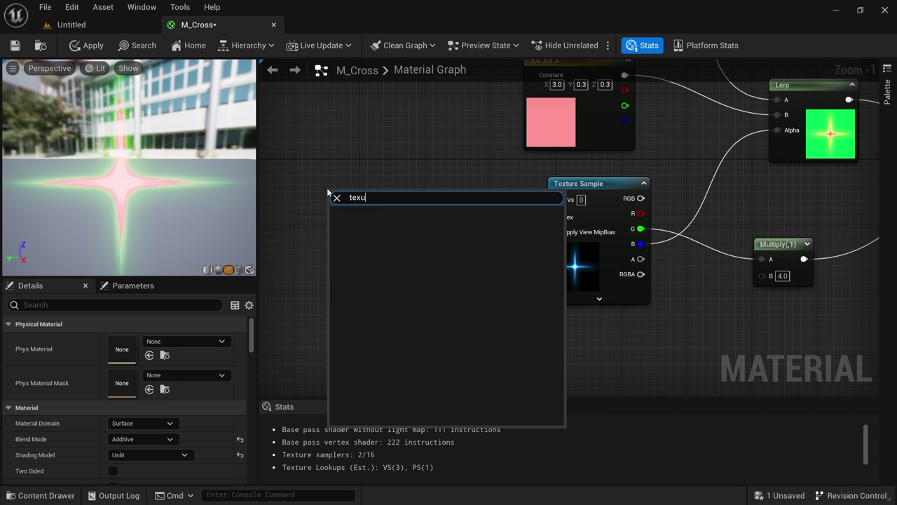
key("BackSpace")
type("ture coordin")
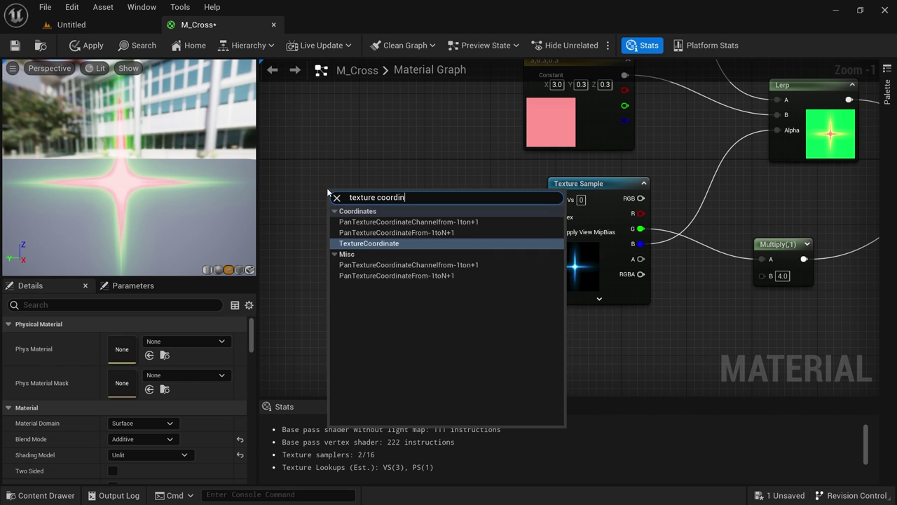
key("Return")
left_click(327, 191)
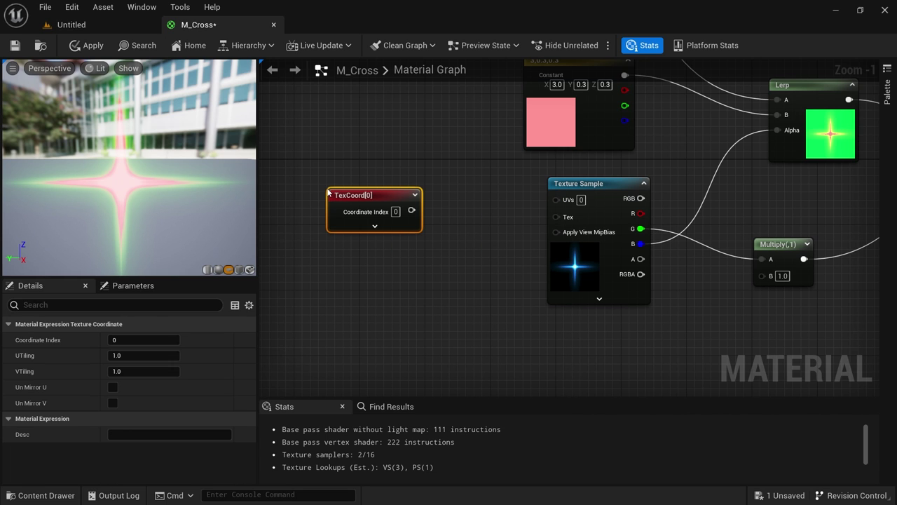
Reposition the TexCoord node near the Texture Sample and connect its output to the UVs input
left_click_drag(368, 189, 359, 188)
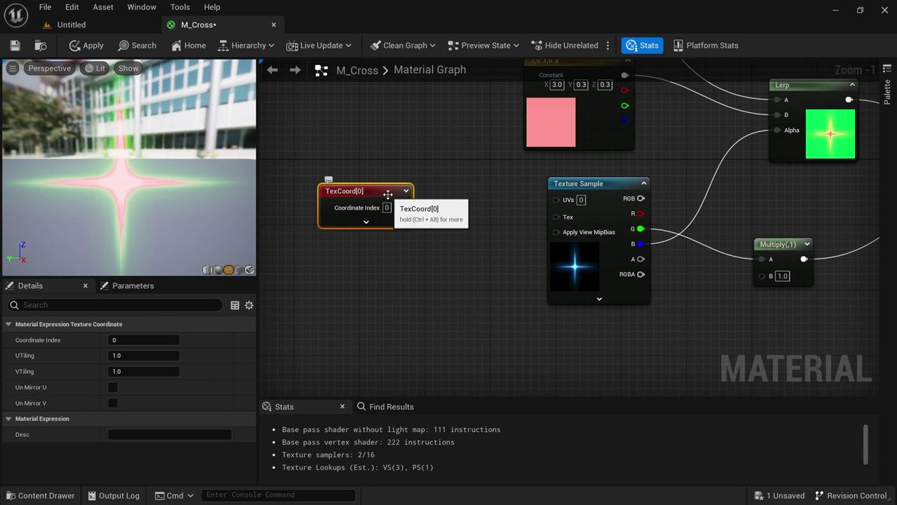
left_click(589, 262)
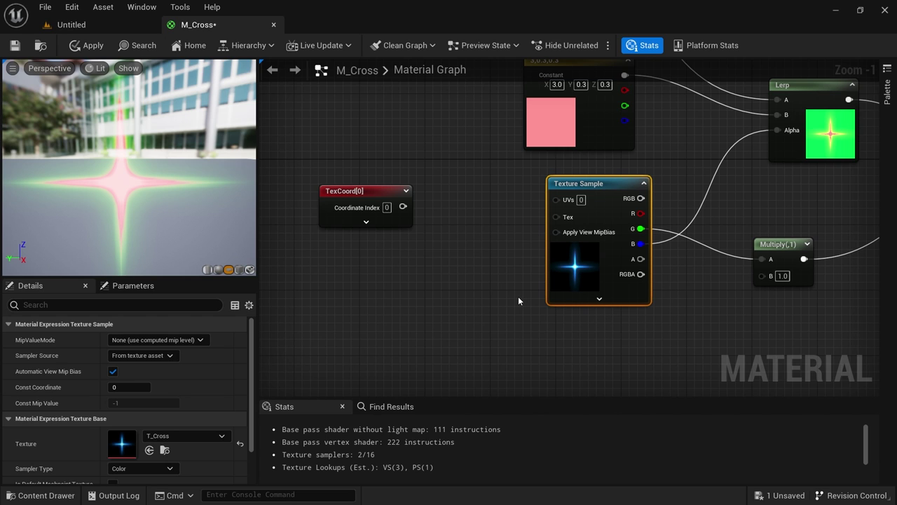
left_click_drag(372, 191, 555, 199)
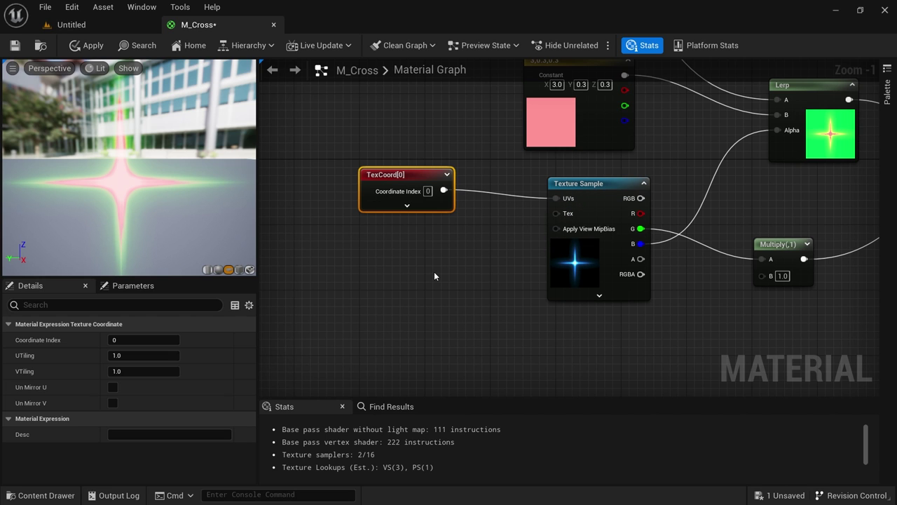
Set both UTiling and VTiling of the TexCoord node to 2
right_click_drag(434, 276, 435, 283)
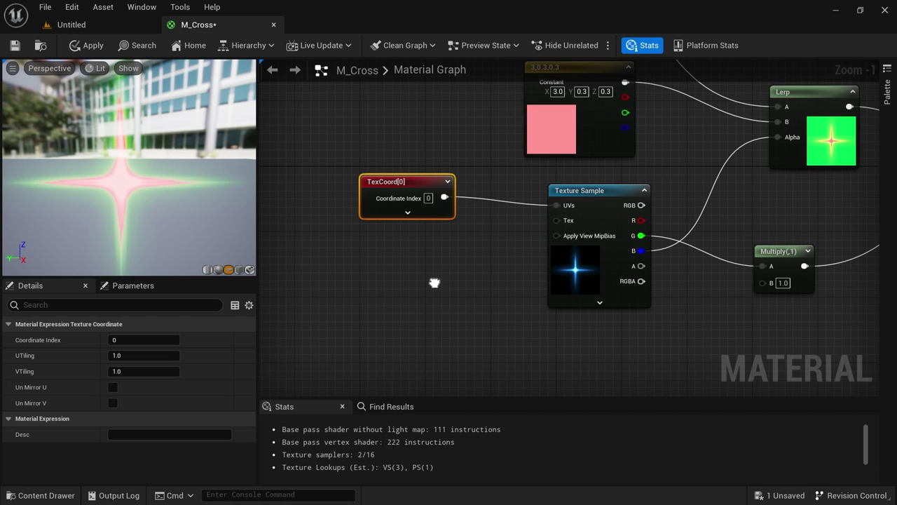
left_click(137, 355)
type("2")
key("Return")
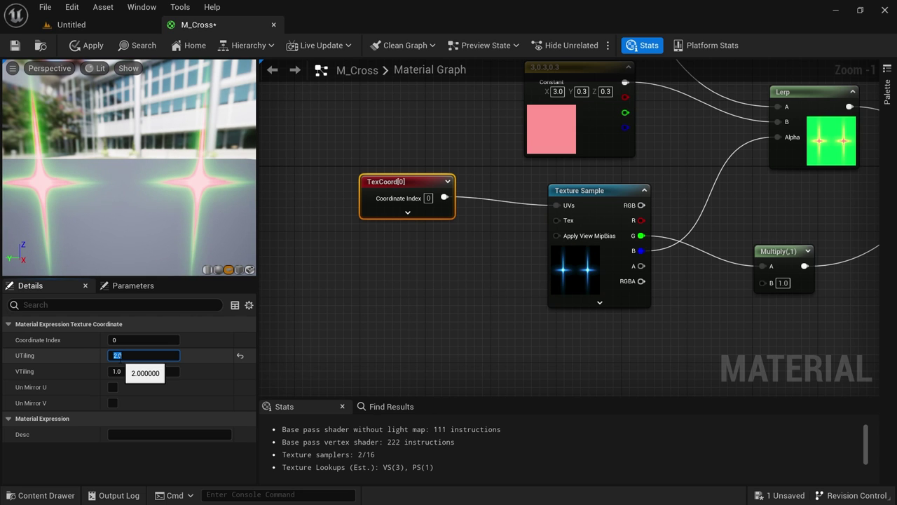
key("Tab")
type("2")
key("Return")
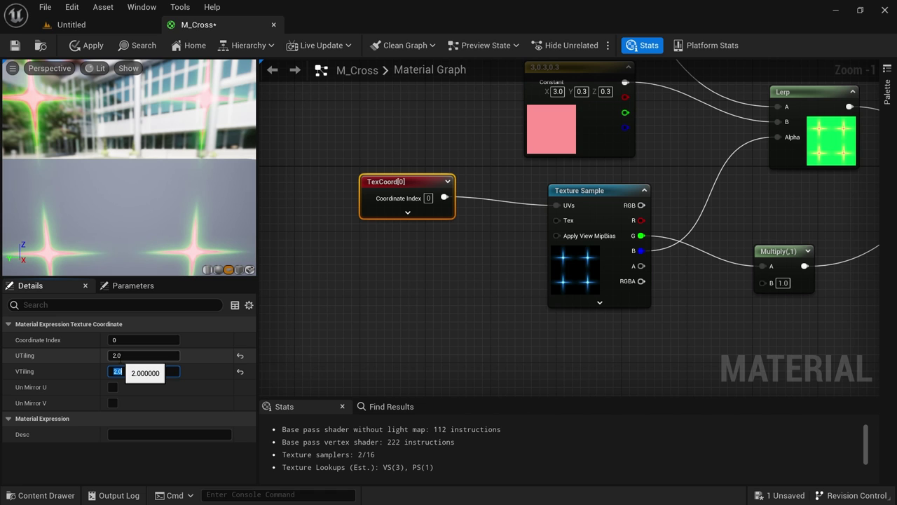
Set the TexCoord node's VTiling and UTiling back to 1
type("1")
key("Return")
key("shift+Tab")
type("1")
key("Return")
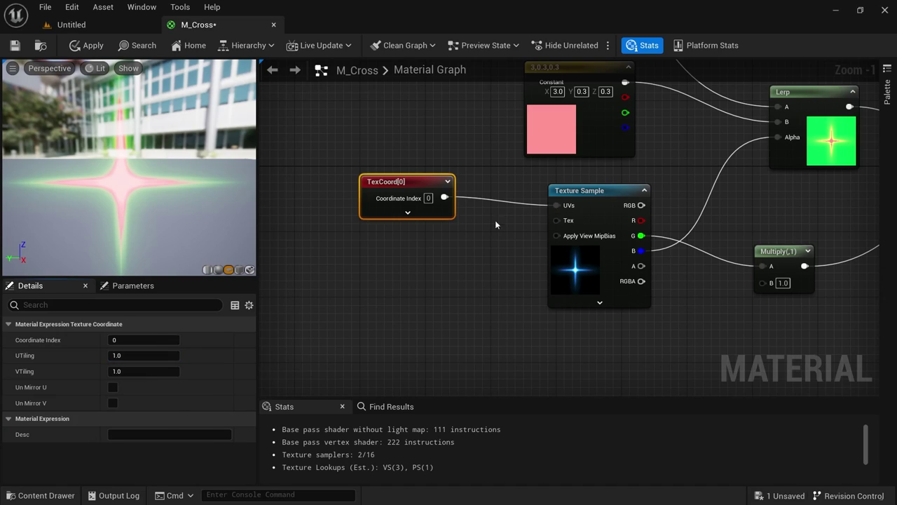
Move the TexCoord node farther from the Texture Sample to open up space between them
left_click(473, 286)
left_click(416, 199)
right_click_drag(467, 279, 505, 275)
scroll(500, 275, "down", 1)
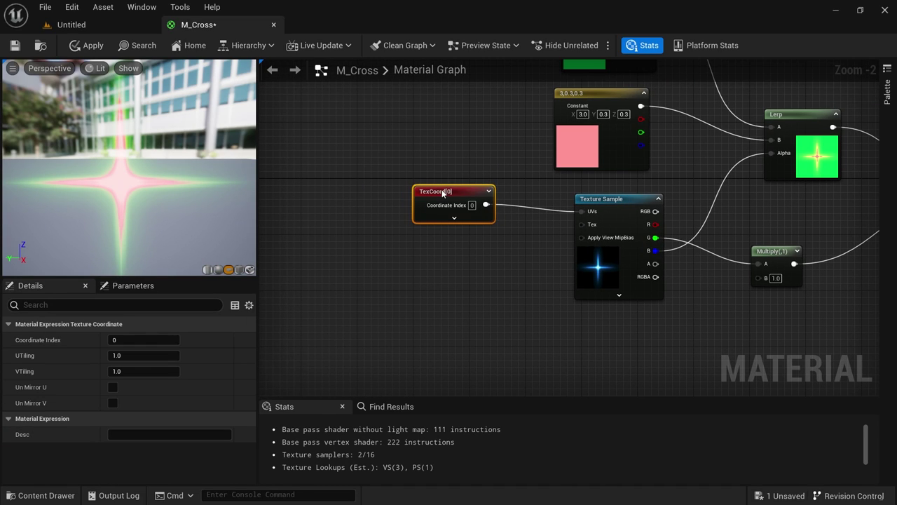
left_click_drag(441, 190, 324, 163)
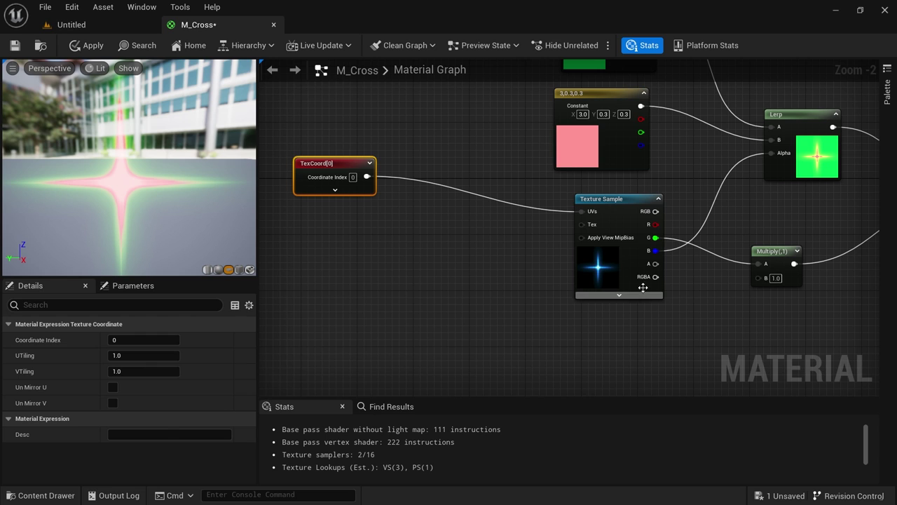
left_click(610, 270)
left_click_drag(122, 194, 121, 192)
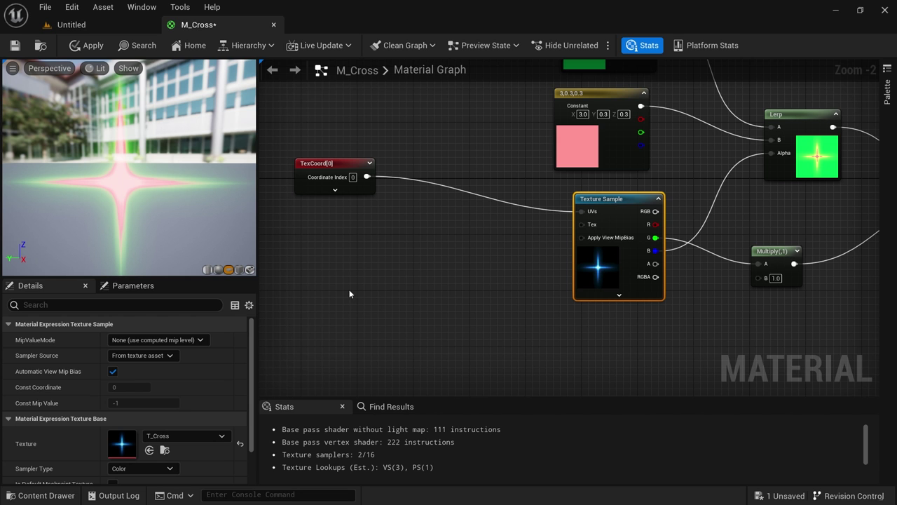
right_click_drag(349, 294, 469, 282)
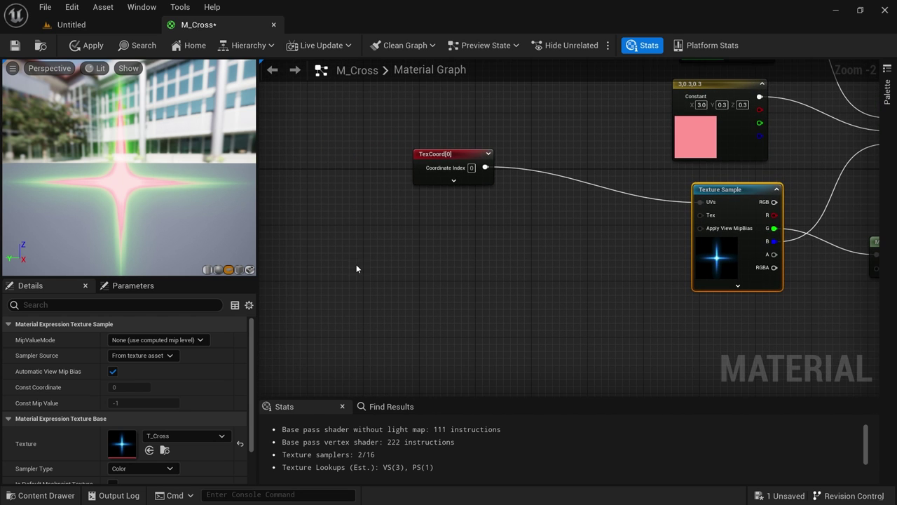
Add a Panner node and a T_Crys Texture Sample below the TexCoord node, and connect the Panner's output to the T_Crys sample's UVs
left_click(312, 257)
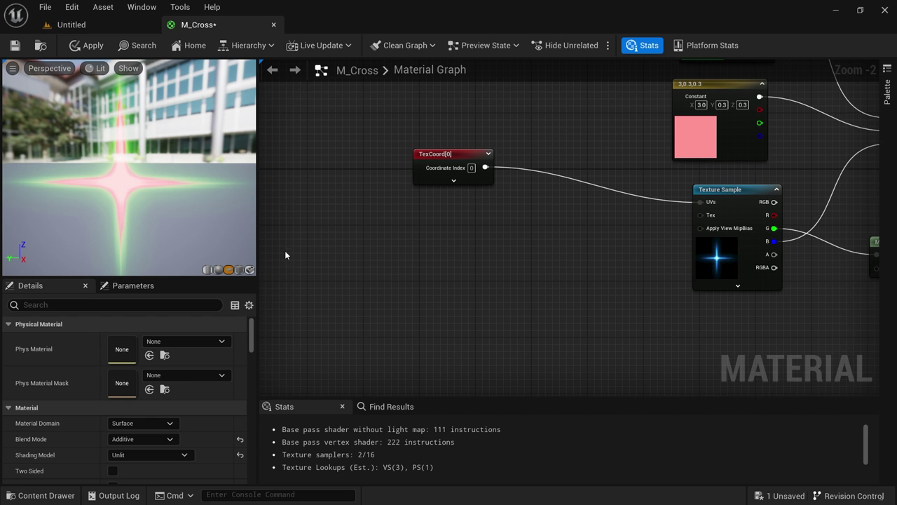
key("p")
left_click(287, 223)
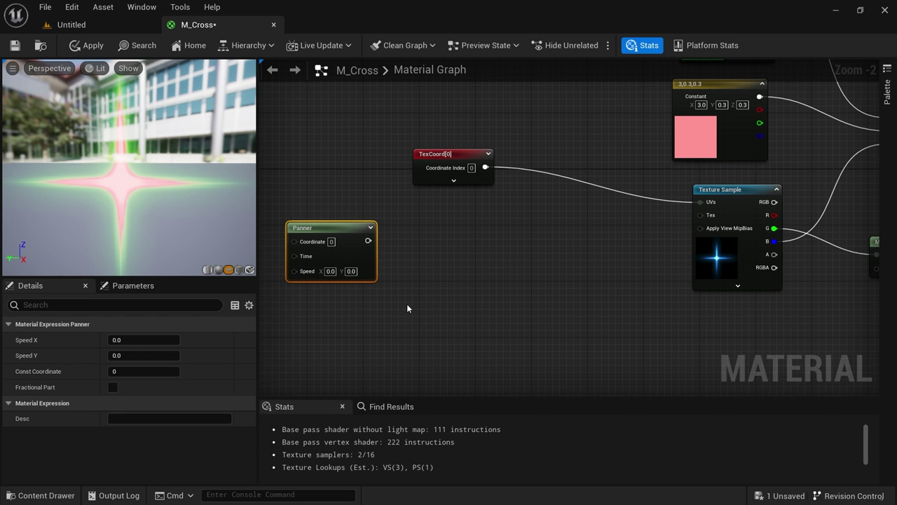
left_click(450, 304)
key("ctrl+space")
left_click(382, 284)
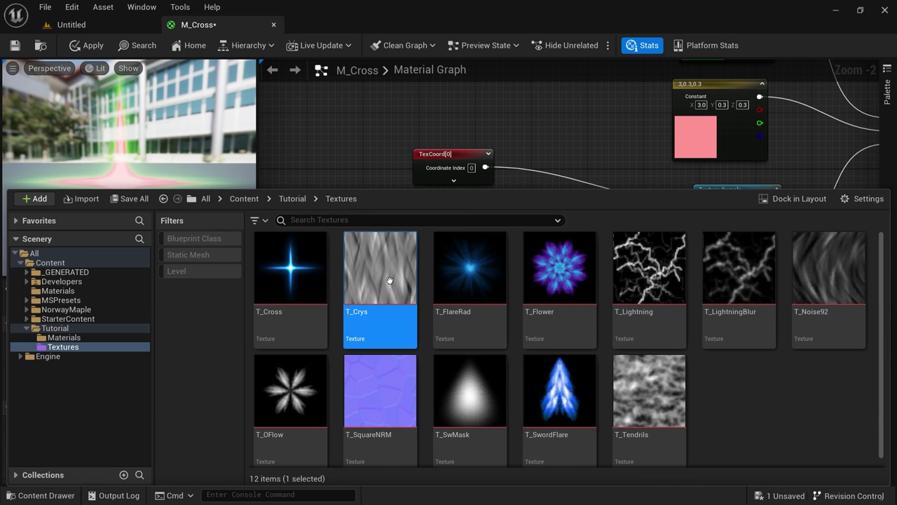
left_click_drag(396, 292, 436, 228)
left_click_drag(368, 242, 409, 246)
Set the Panner node's Speed Y to 1
left_click(346, 230)
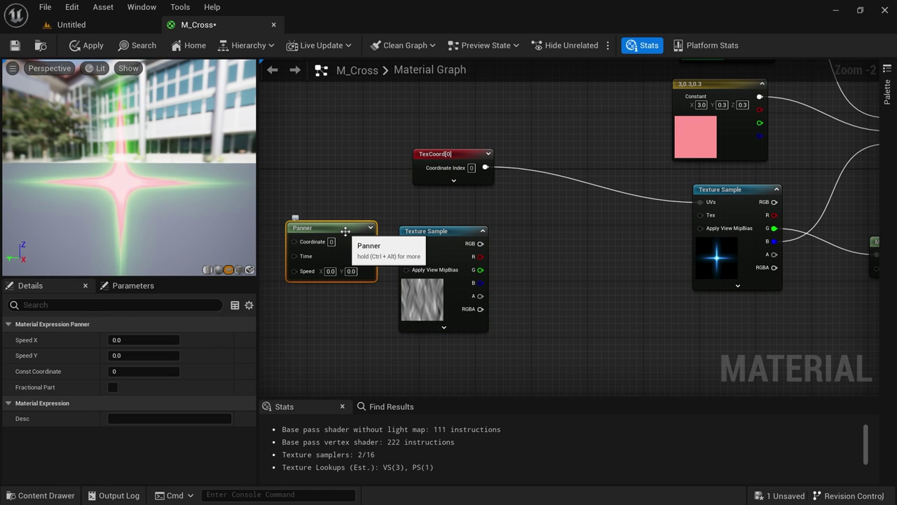
left_click(136, 355)
type("1")
key("Tab")
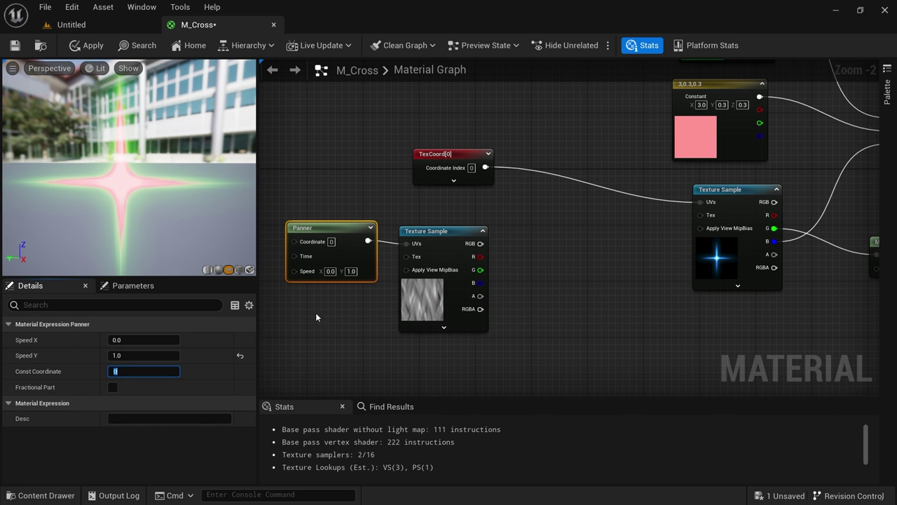
Move the Panner and T_Crys Texture Sample together farther away from the T_Cross Texture Sample
right_click_drag(315, 314, 375, 293)
left_click_drag(338, 337, 570, 219)
left_click_drag(446, 273, 410, 274)
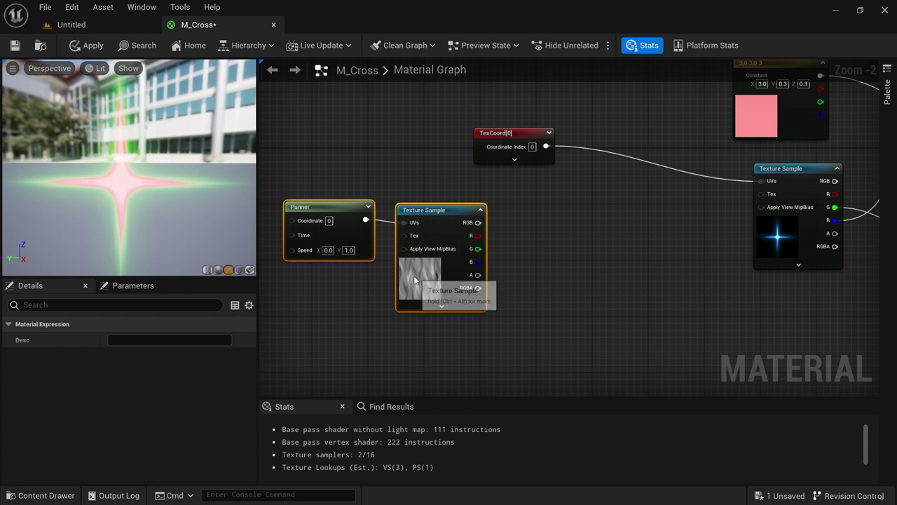
left_click(770, 230)
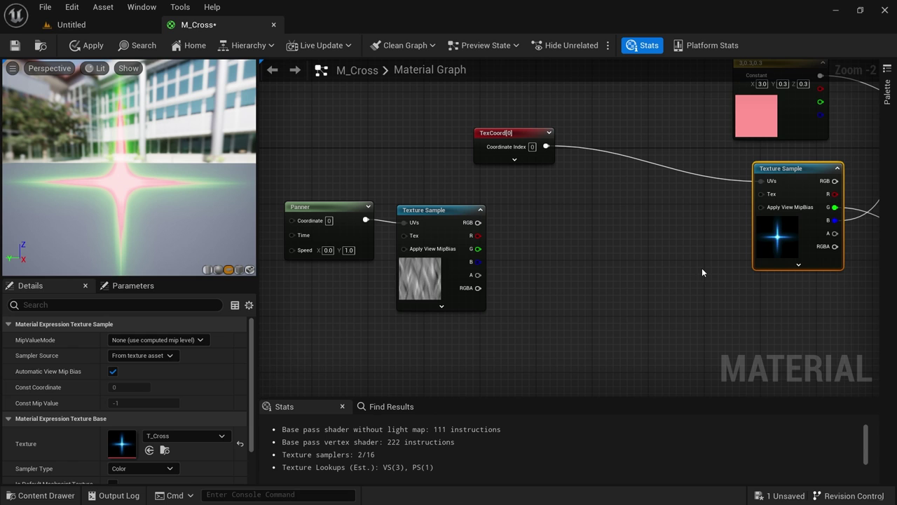
left_click(459, 297)
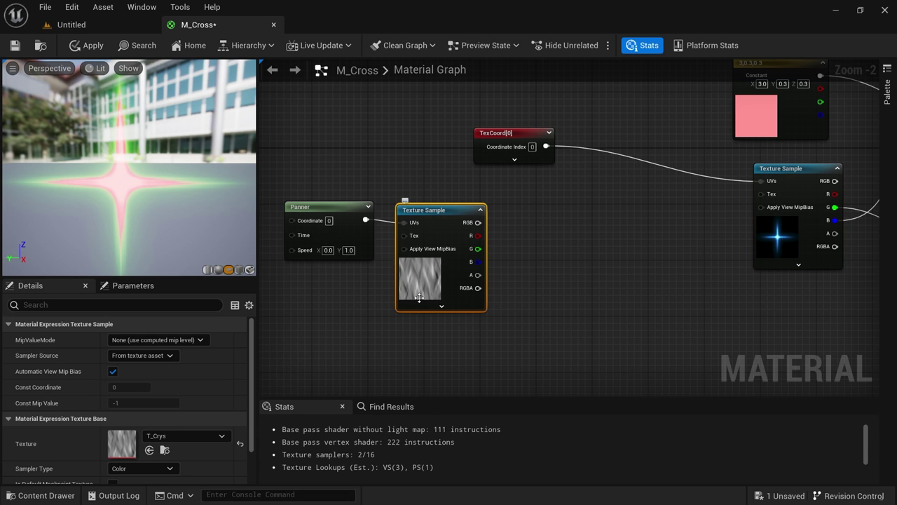
left_click(777, 243)
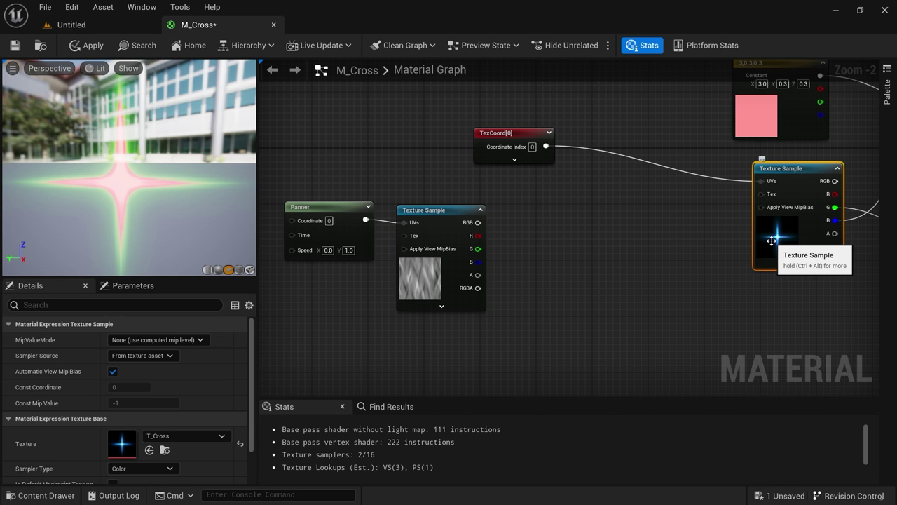
Try feeding the T_Crys sample's RGB and R outputs into the T_Cross sample's UVs, and break the UVs connection
left_click_drag(478, 222, 762, 182)
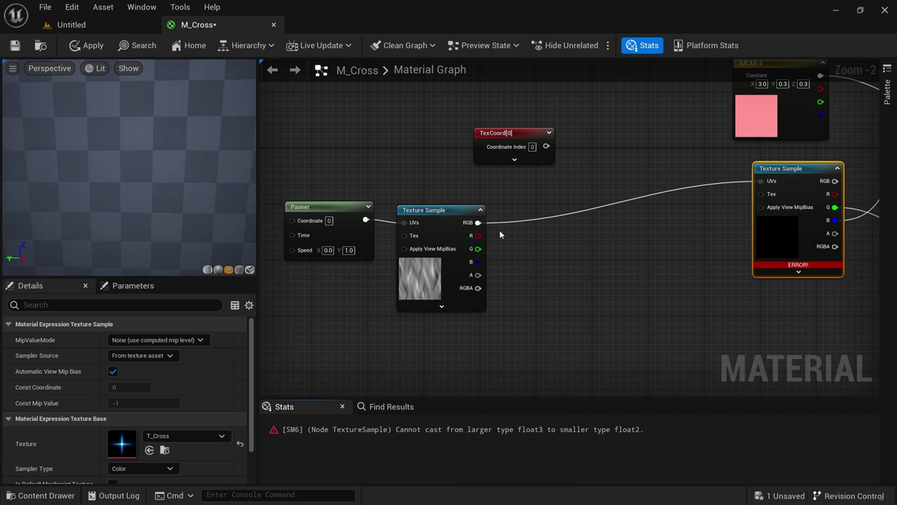
left_click_drag(478, 235, 763, 182)
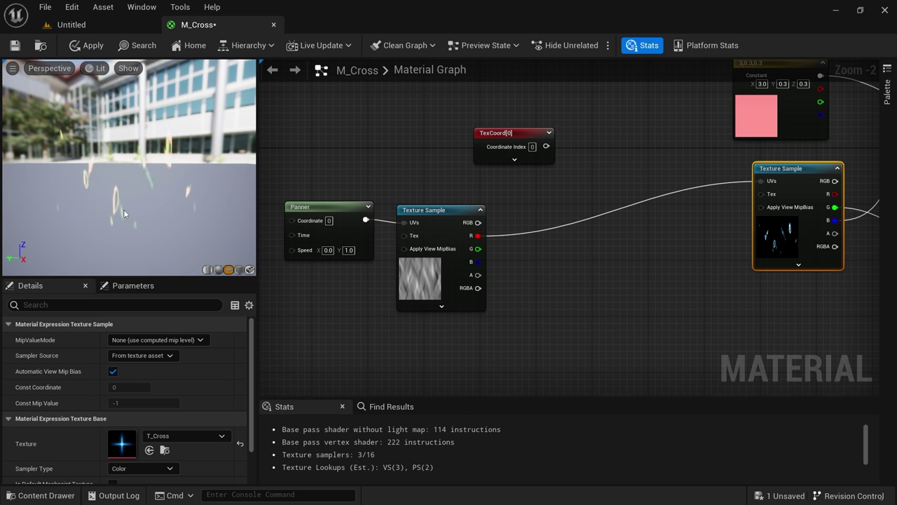
left_click(408, 292)
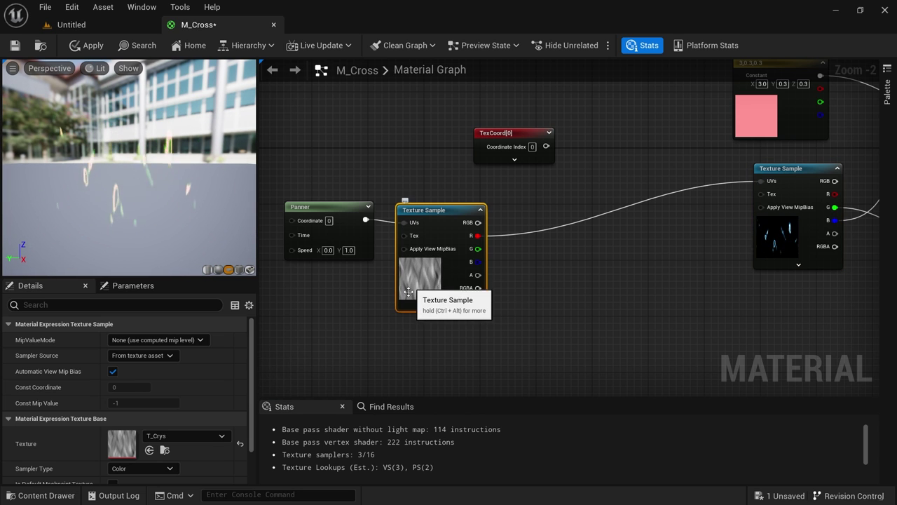
left_click(774, 247)
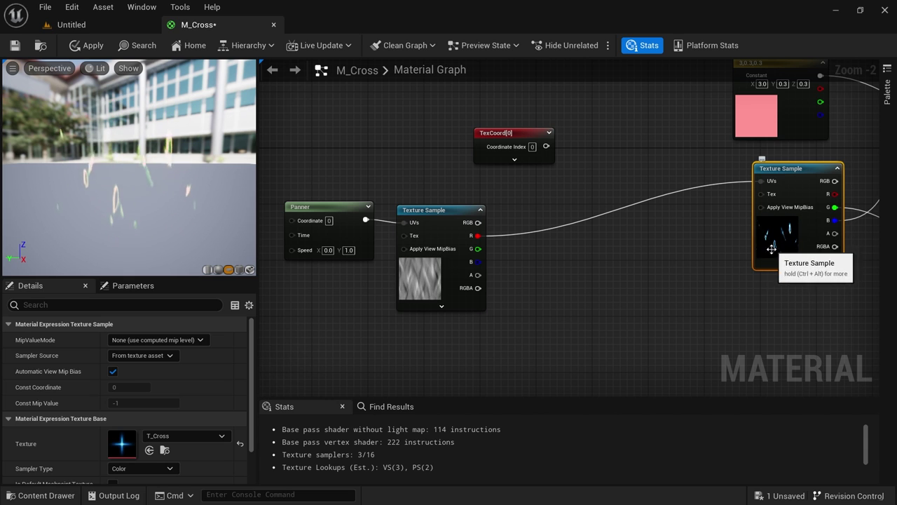
left_click(764, 181, "alt")
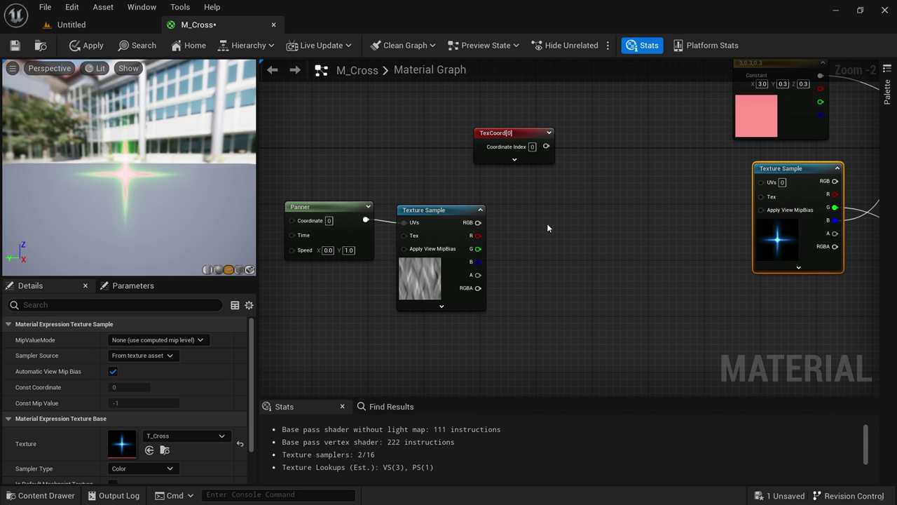
Shift the T_Crys Texture Sample slightly closer to the Panner and add a Multiply node beside it
left_click_drag(481, 239, 474, 238)
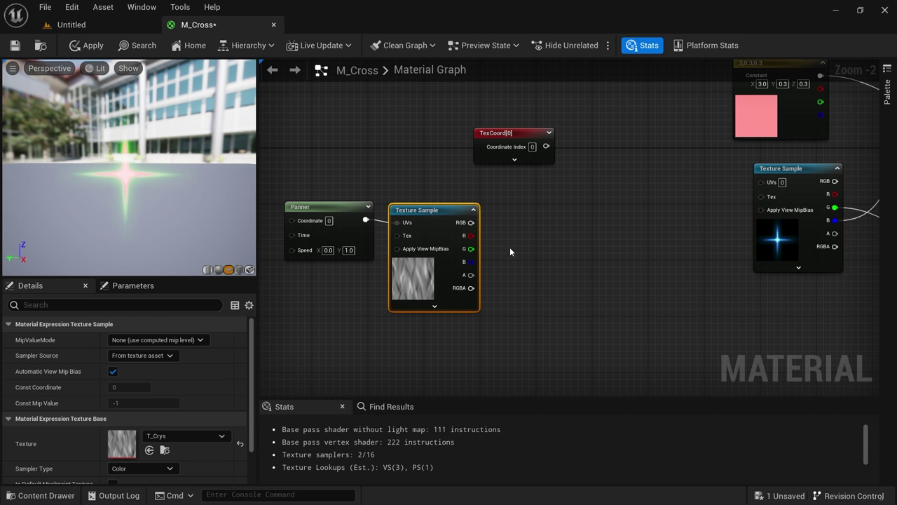
left_click(511, 233)
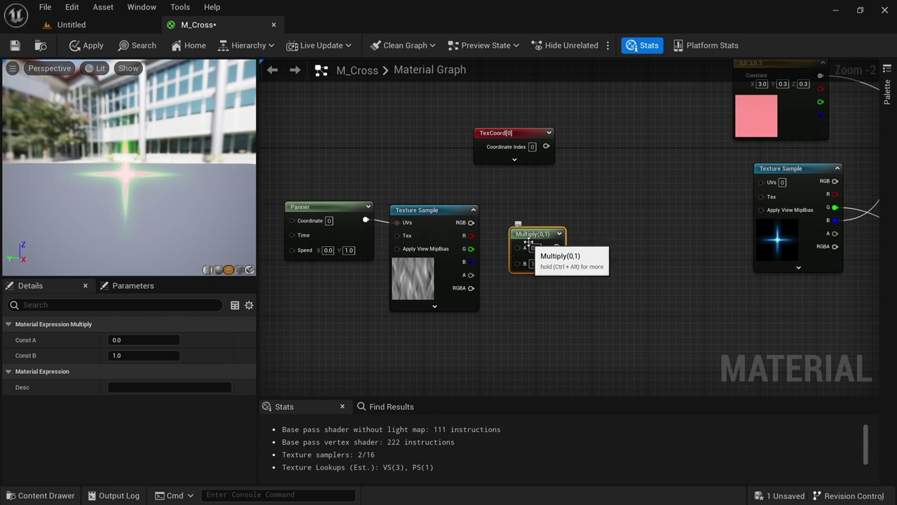
Connect the panned noise texture's red channel to the Multiply node's A input and set its Const B to 0.1
scroll(504, 259, "up", 1)
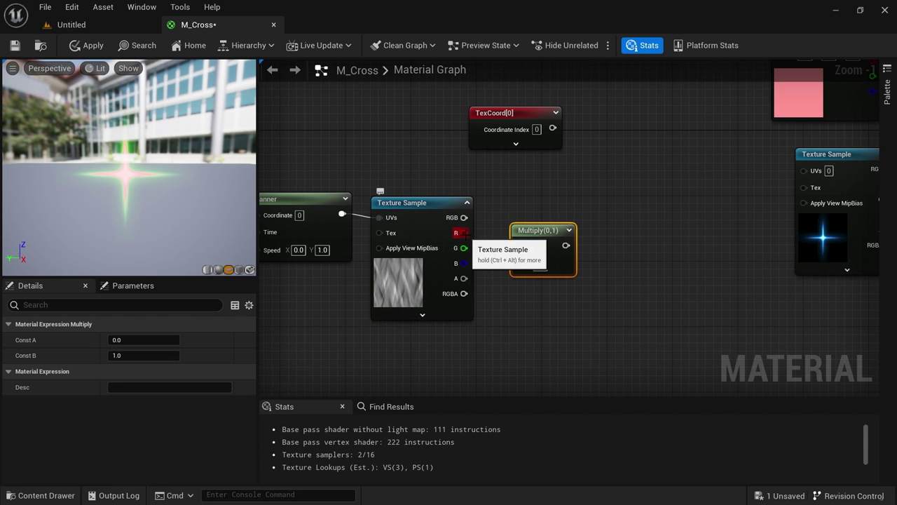
left_click_drag(464, 233, 472, 237)
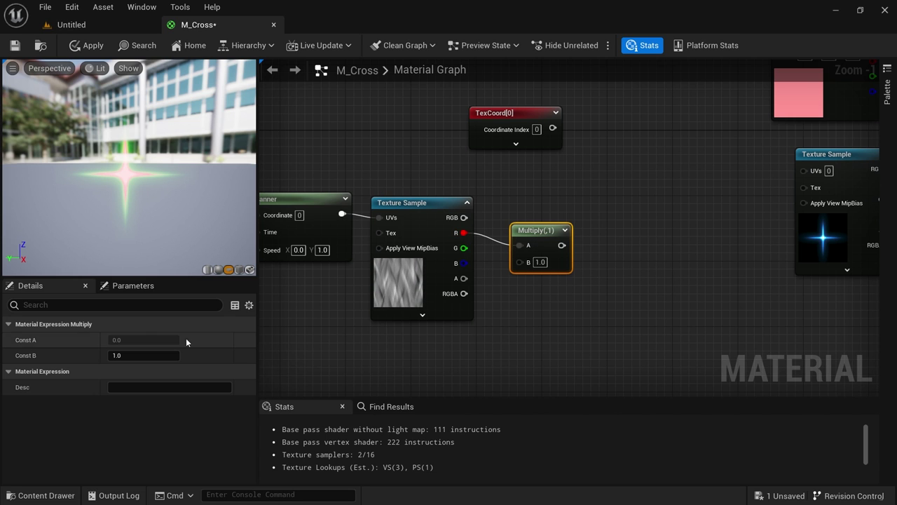
left_click(144, 354)
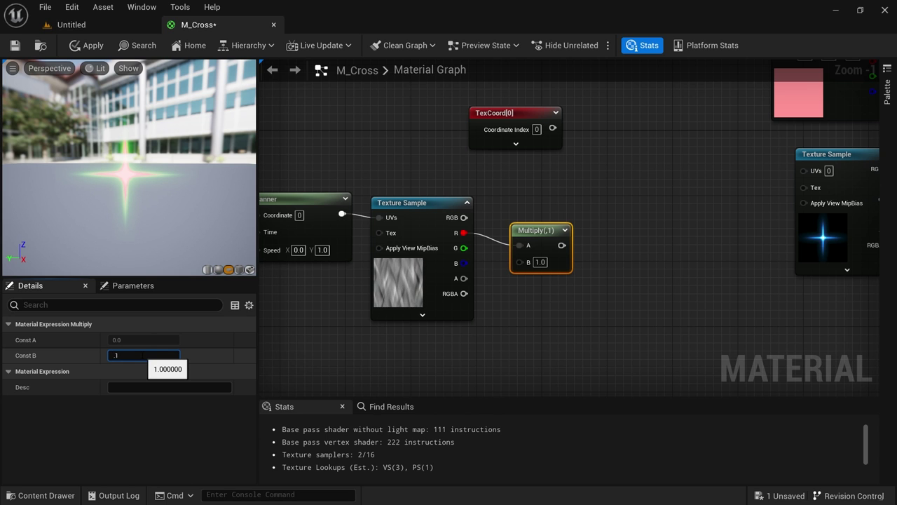
left_click(569, 231)
left_click_drag(571, 296, 557, 284)
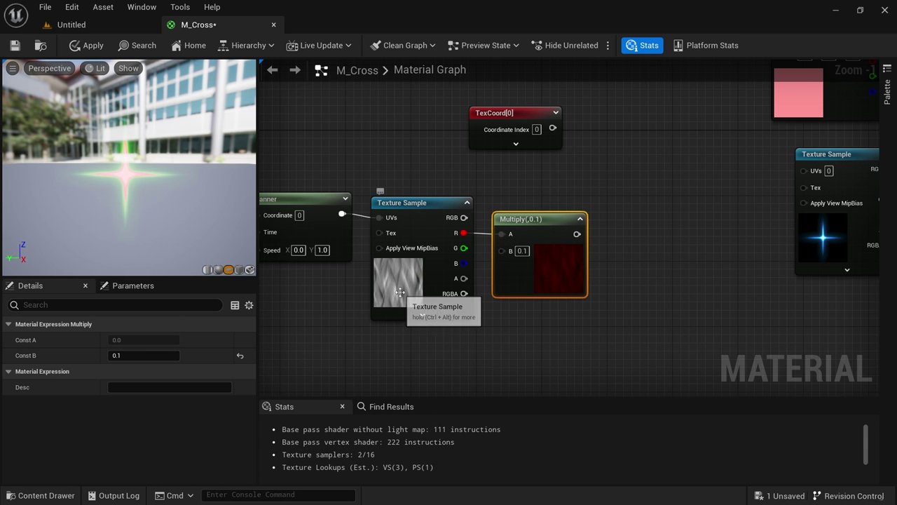
Create an Add node combining TexCoord as A and the Multiply result as B, and connect it to the cross texture's UVs
left_click(634, 225)
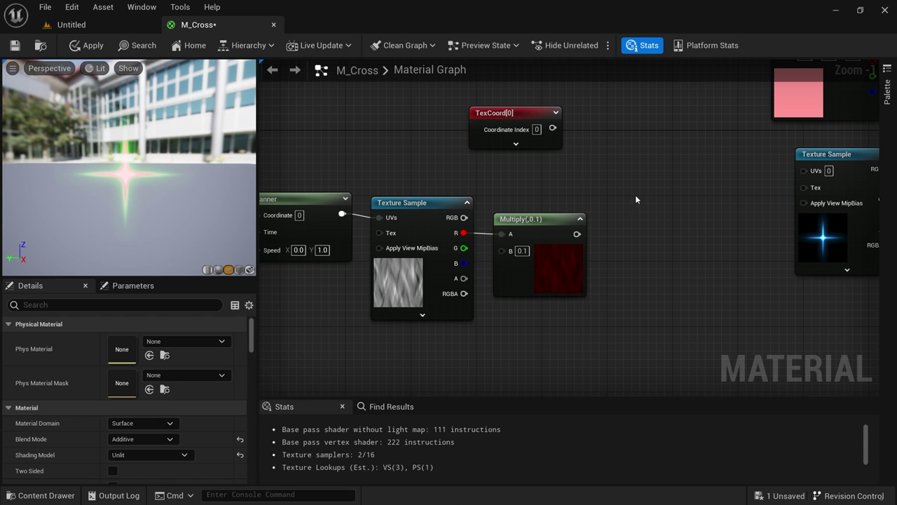
left_click(631, 187)
left_click_drag(577, 234, 637, 232)
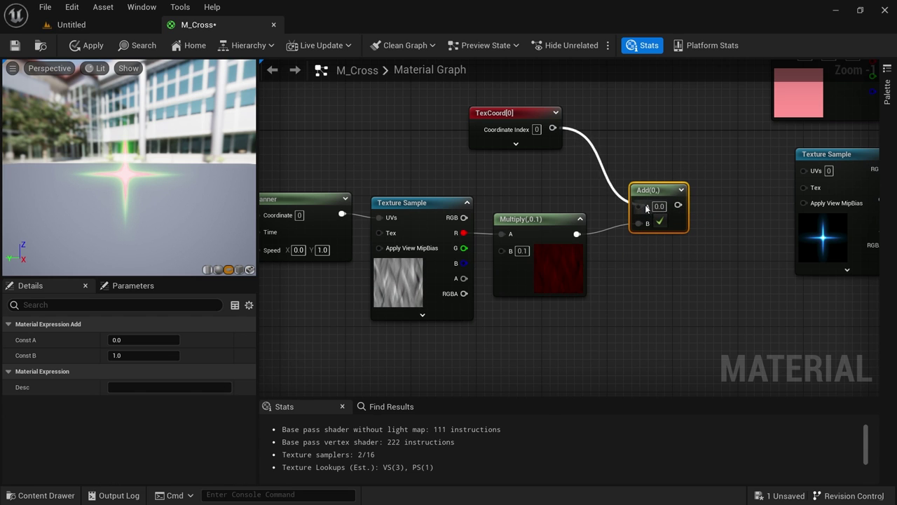
left_click_drag(646, 209, 639, 206)
right_click_drag(567, 165, 520, 170)
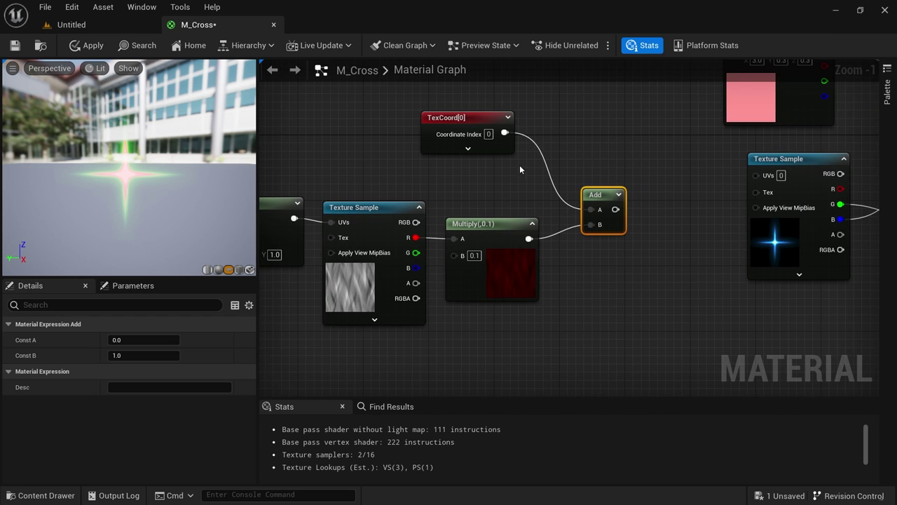
left_click(452, 117)
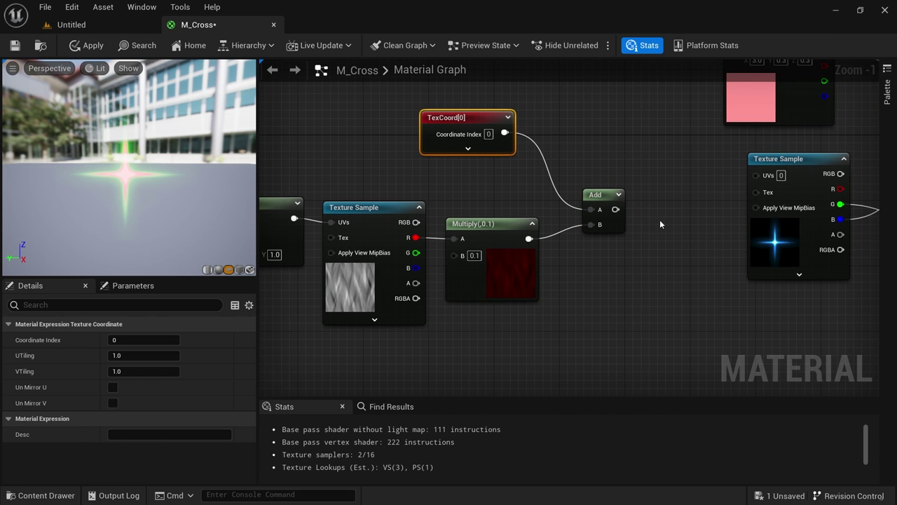
left_click_drag(614, 208, 757, 175)
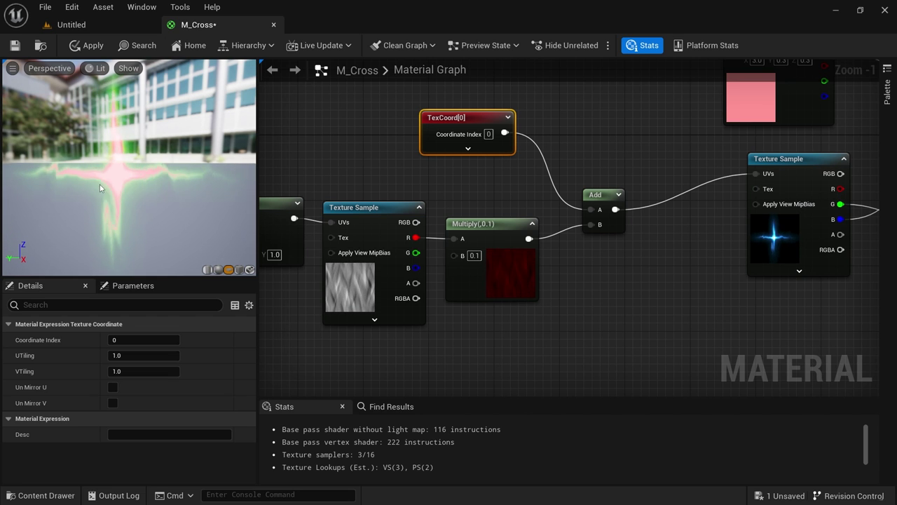
Try Const B values of 1 and 0.2 on the distortion Multiply node and set it back to 0.1
left_click(462, 273)
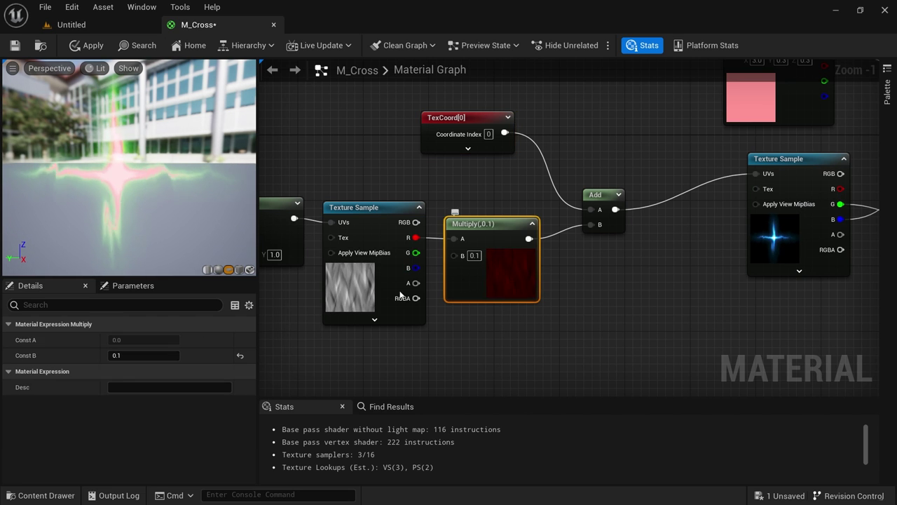
left_click(112, 356)
type("1")
key("Return")
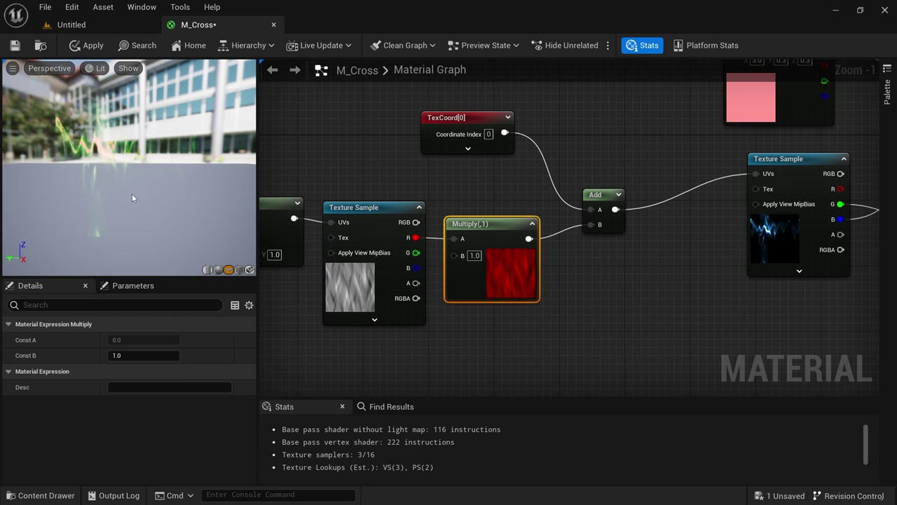
left_click(143, 355)
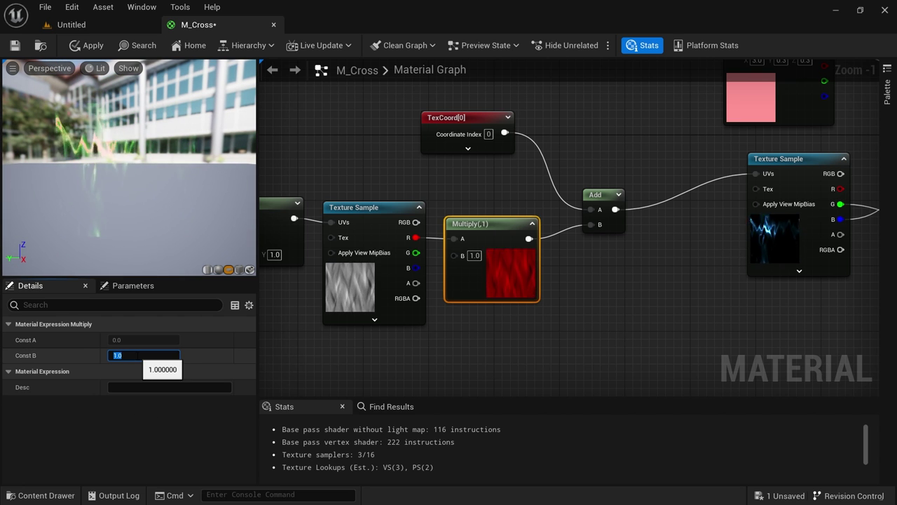
type("0.2")
key("Return")
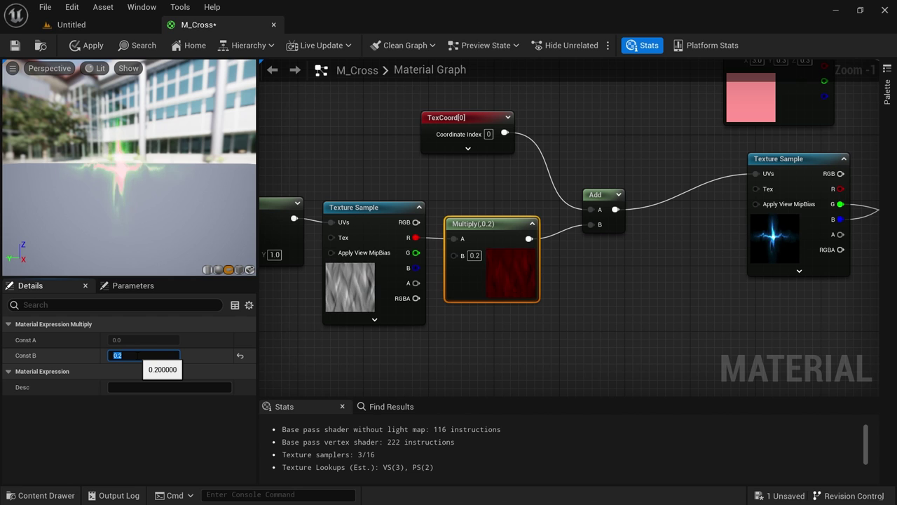
type("0.1")
key("Return")
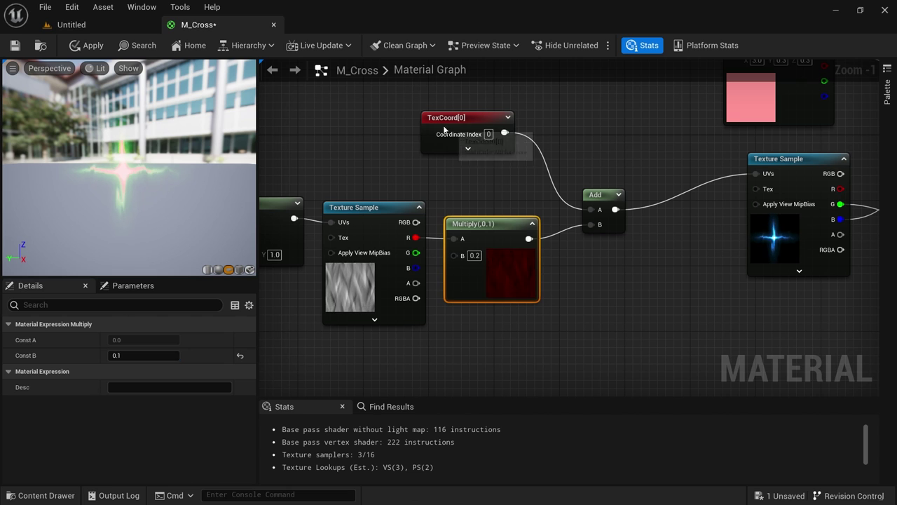
Examine the TexCoord settings and the cross texture's connections through Lerp and Multiply to the material output
left_click(468, 140)
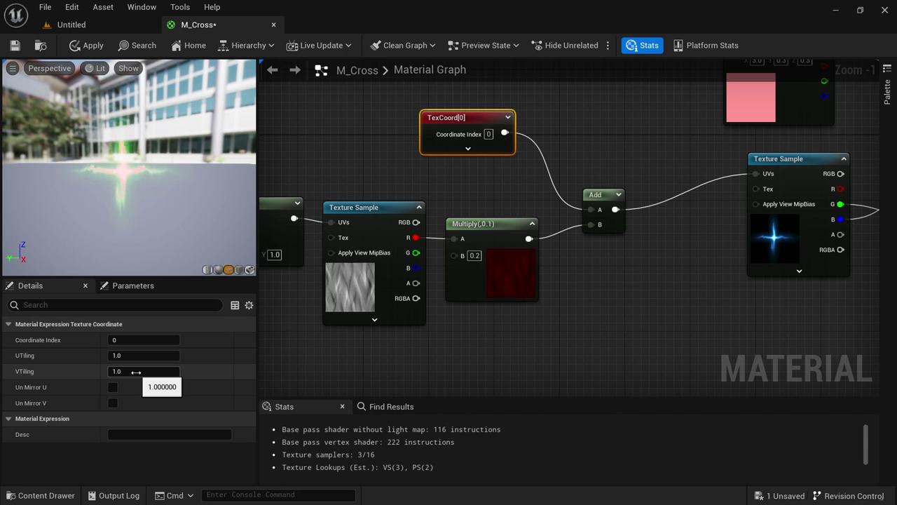
left_click(798, 237)
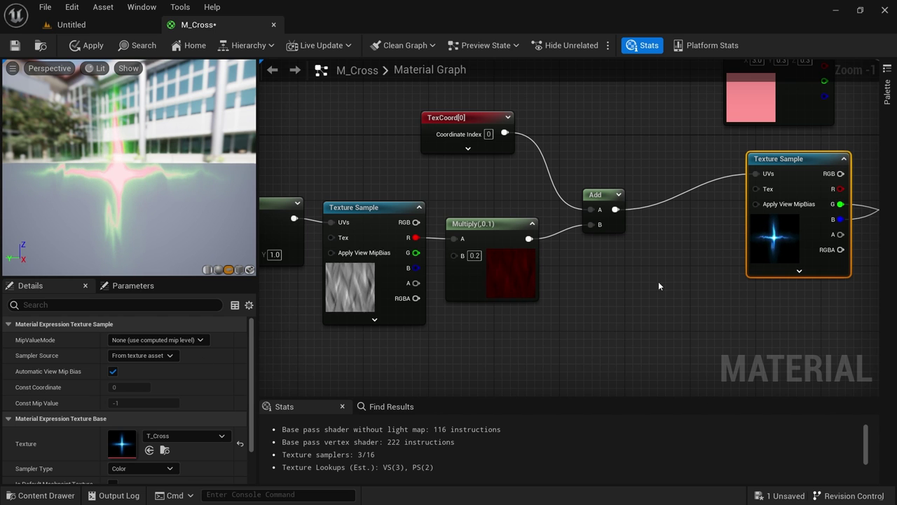
right_click_drag(659, 281, 382, 414)
scroll(374, 341, "down", 1)
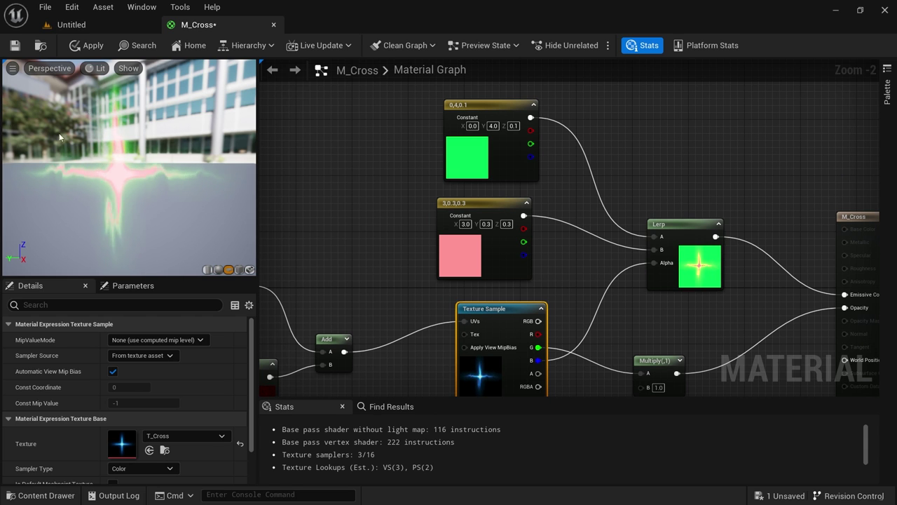
right_click_drag(420, 309, 332, 213)
right_click_drag(590, 244, 593, 287)
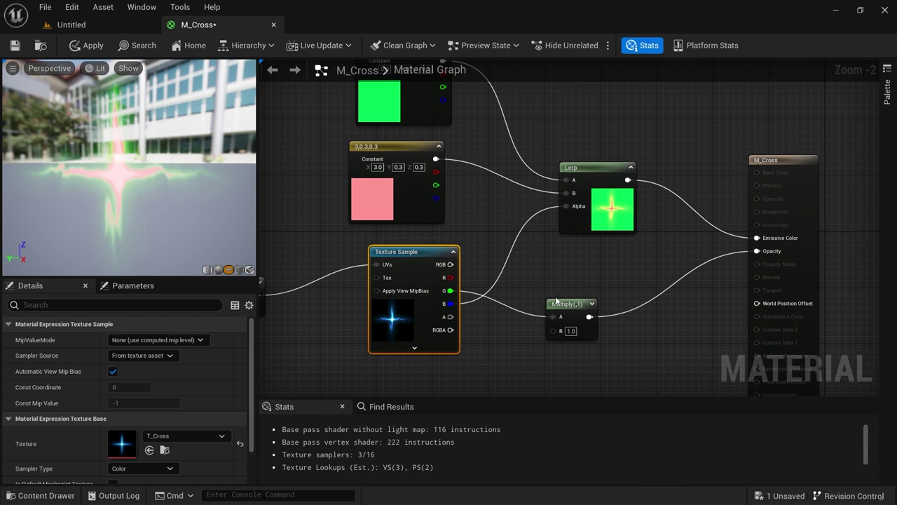
left_click_drag(451, 304, 553, 316)
Add a Texture Sample using T_Crys to the graph and place it above the green color constant
right_click_drag(586, 119, 614, 256)
key("ctrl+space")
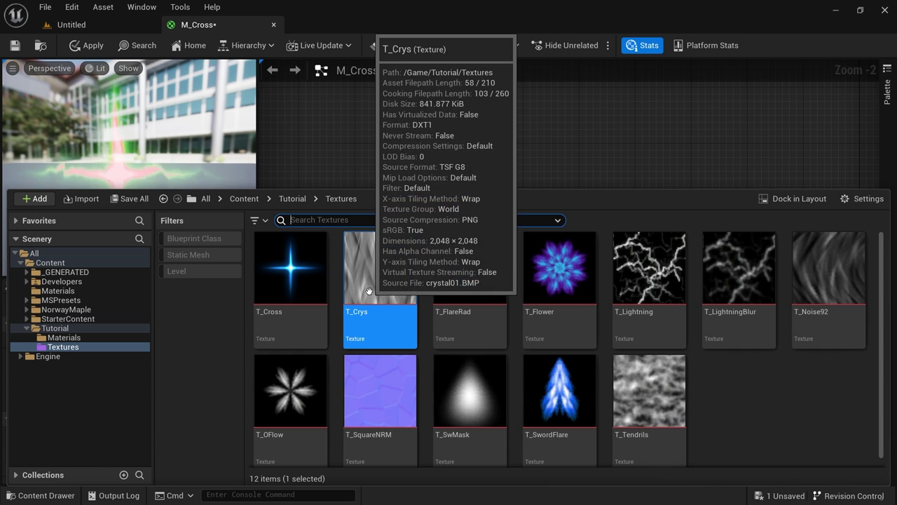
left_click_drag(369, 291, 520, 101)
right_click_drag(522, 189, 529, 273)
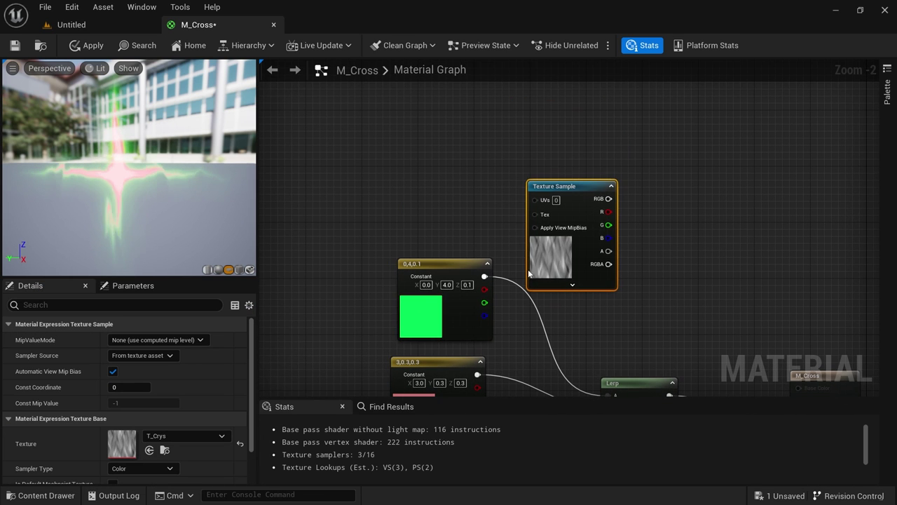
left_click_drag(529, 273, 498, 211)
Add a Panner feeding the new T_Crys sample's UVs and set its Speed Y to -0.3
left_click(378, 161)
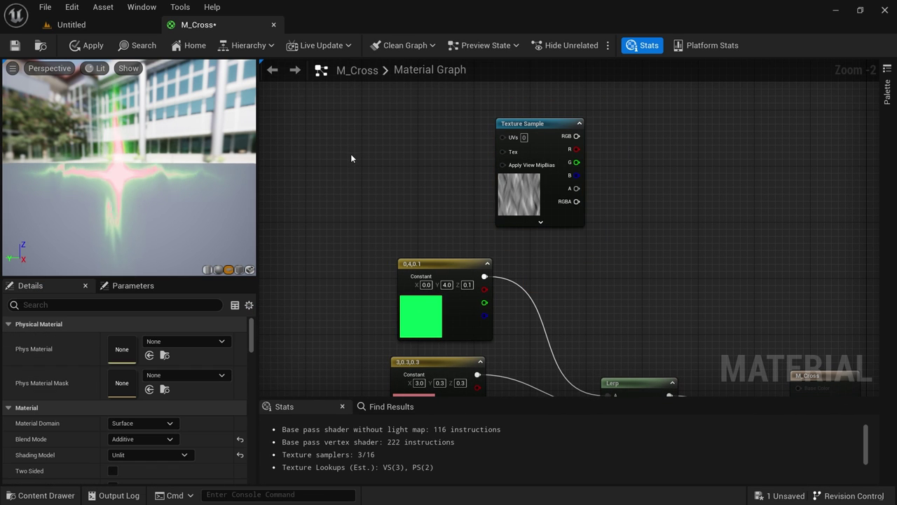
left_click(403, 126)
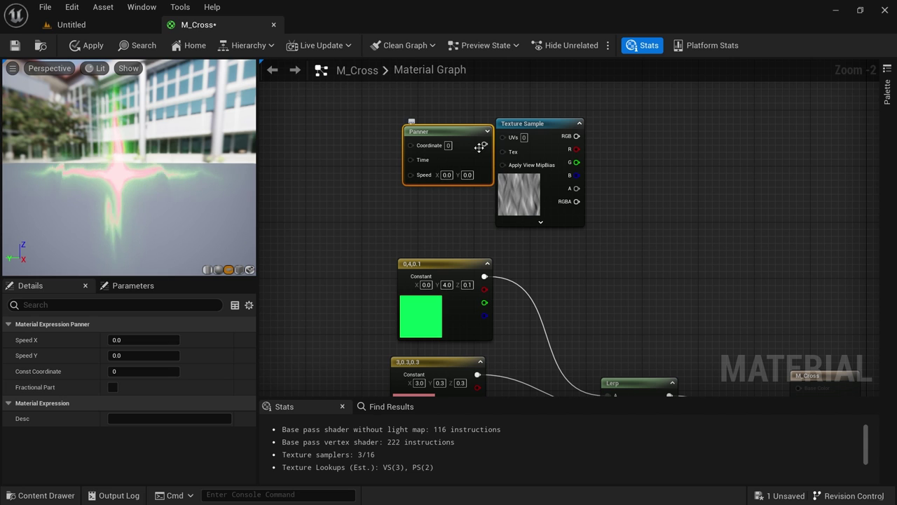
left_click_drag(451, 131, 431, 131)
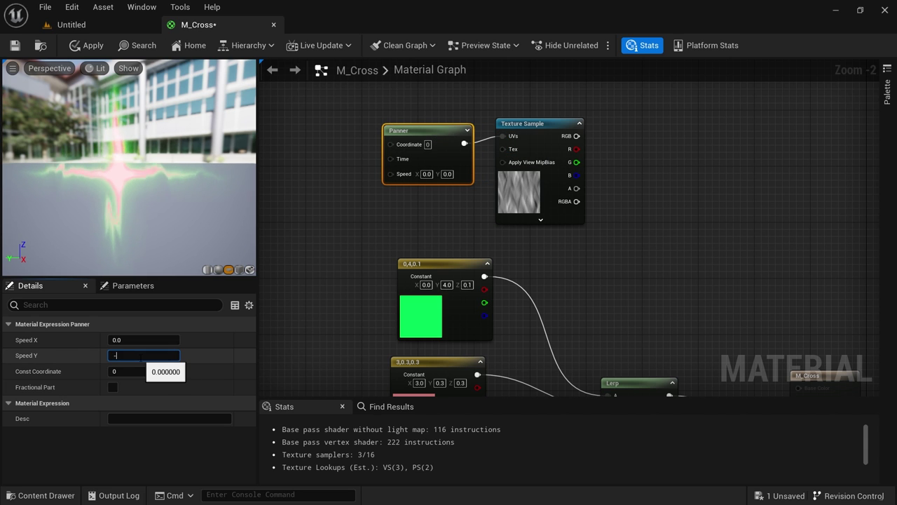
type("-.3")
key("Return")
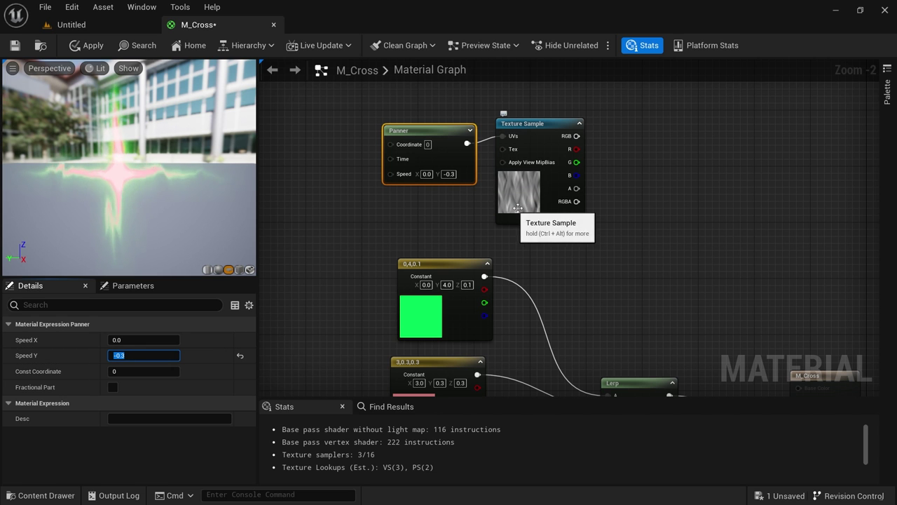
Add a Multiply node beside the new T_Crys sample and connect the sample's RGB output to input A
right_click_drag(339, 261, 497, 106)
right_click_drag(597, 123, 284, 391)
right_click_drag(681, 231, 589, 270)
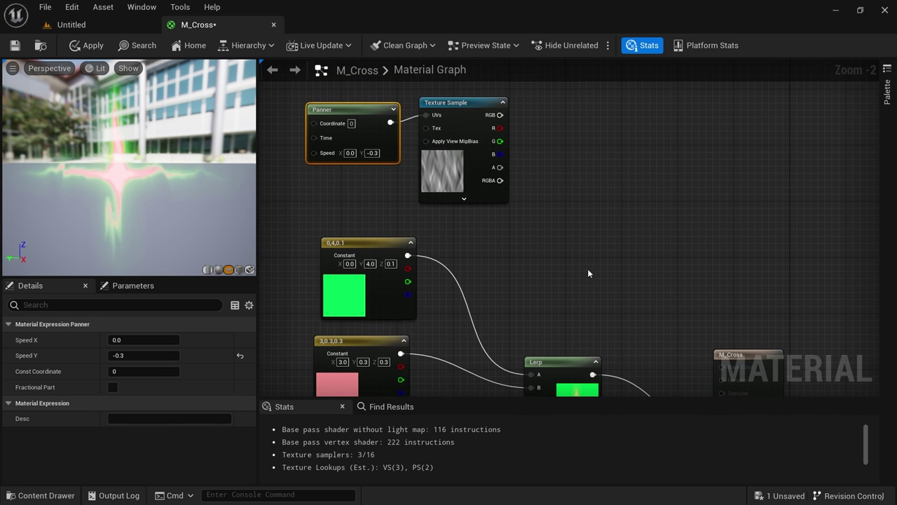
left_click(563, 158)
key("m")
left_click(554, 136)
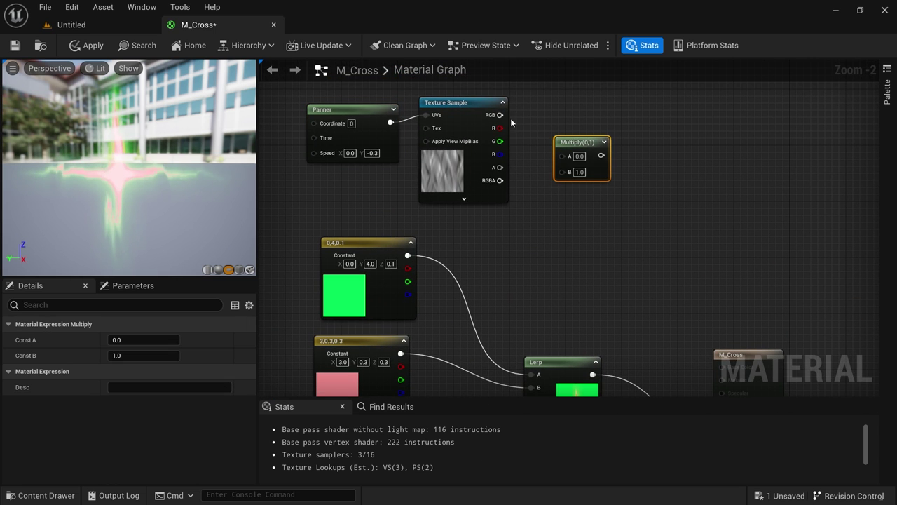
left_click_drag(500, 115, 561, 156)
Add a Constant3Vector with values 0, 6, 10 and connect it to input B of the new Multiply node
left_click(481, 250)
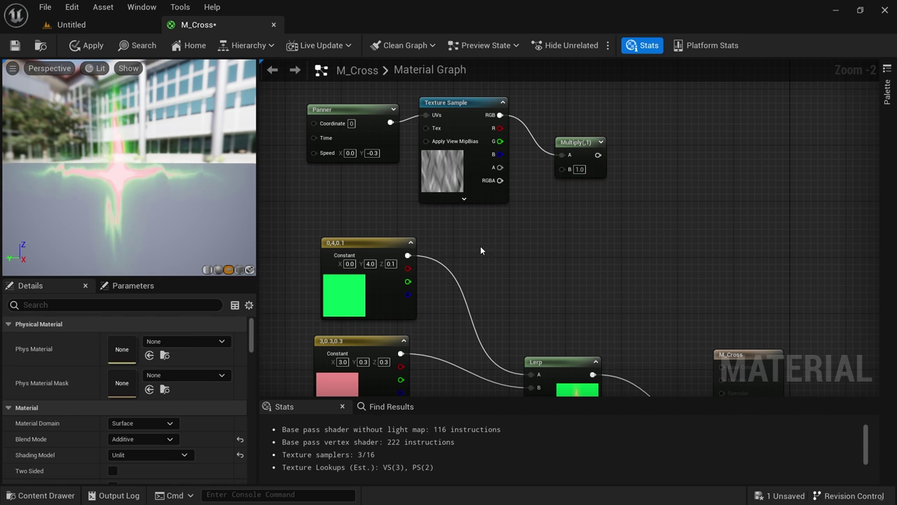
left_click(470, 239)
left_click_drag(557, 254, 561, 169)
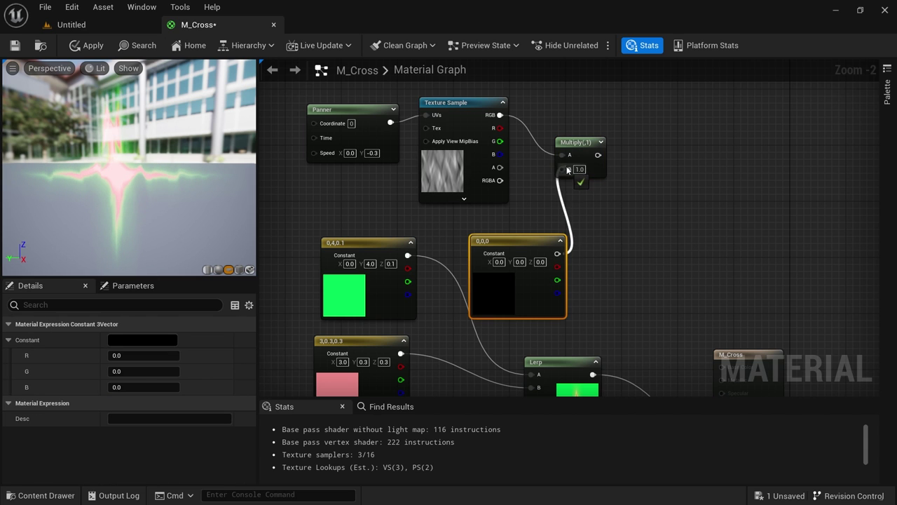
left_click_drag(539, 235, 537, 230)
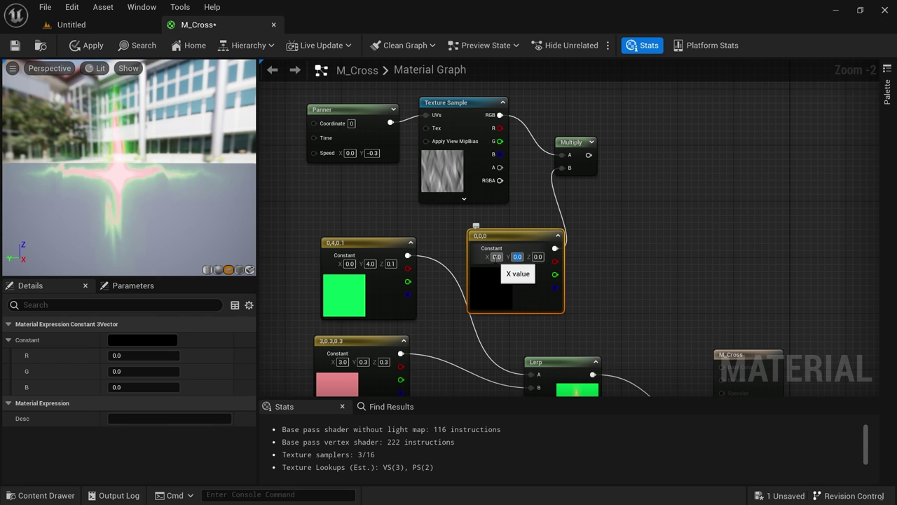
key("Tab")
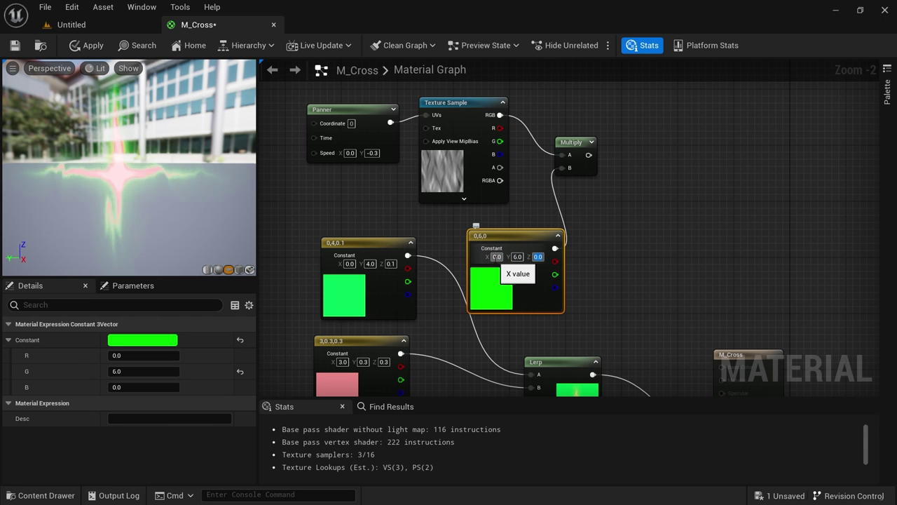
type("10")
key("Return")
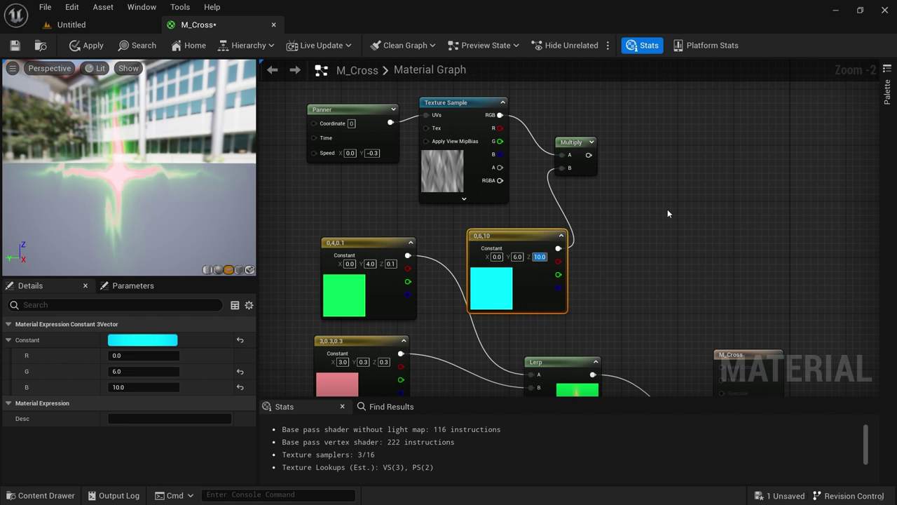
Move the M_Cross result node farther from the Lerp node to make room for more nodes
right_click_drag(657, 219, 611, 133)
left_click_drag(704, 265, 825, 248)
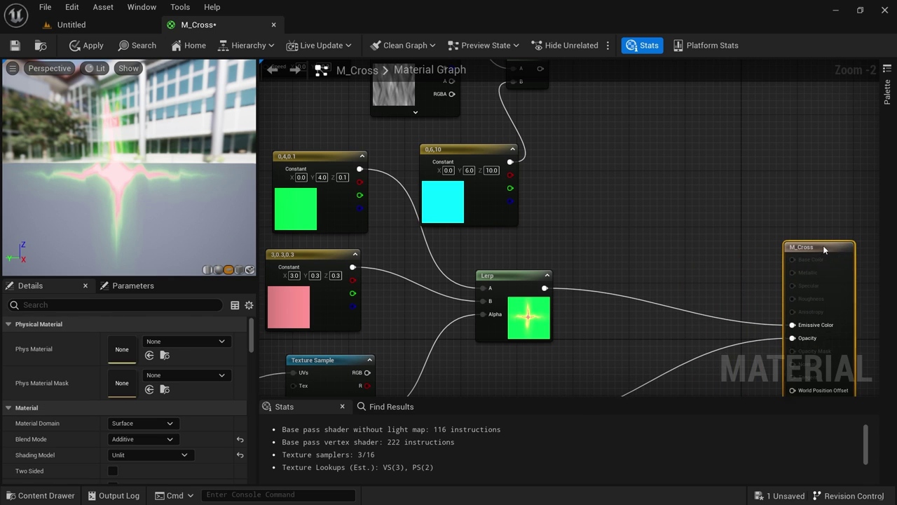
right_click_drag(669, 222, 705, 292)
Add a second Multiply node before the material output and connect the cyan-tinted noise Multiply to its A input
left_click(440, 159)
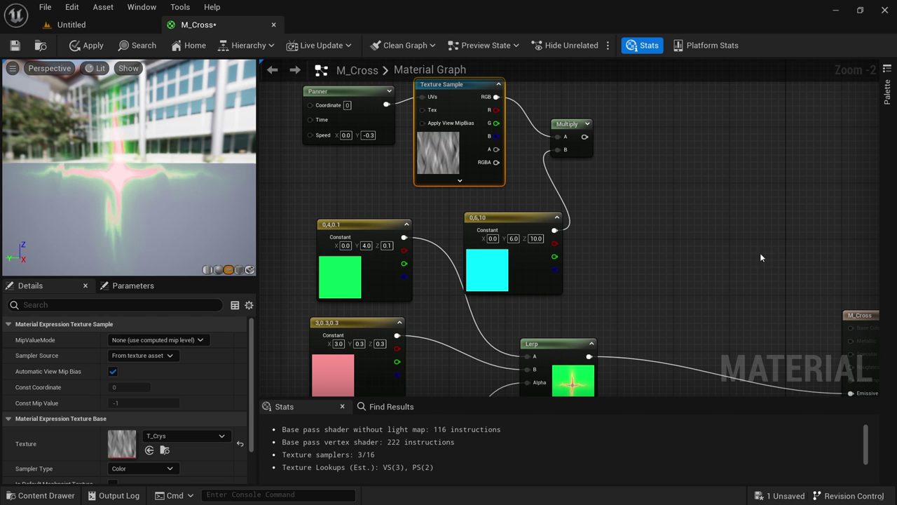
right_click_drag(696, 251, 632, 228)
left_click(633, 225)
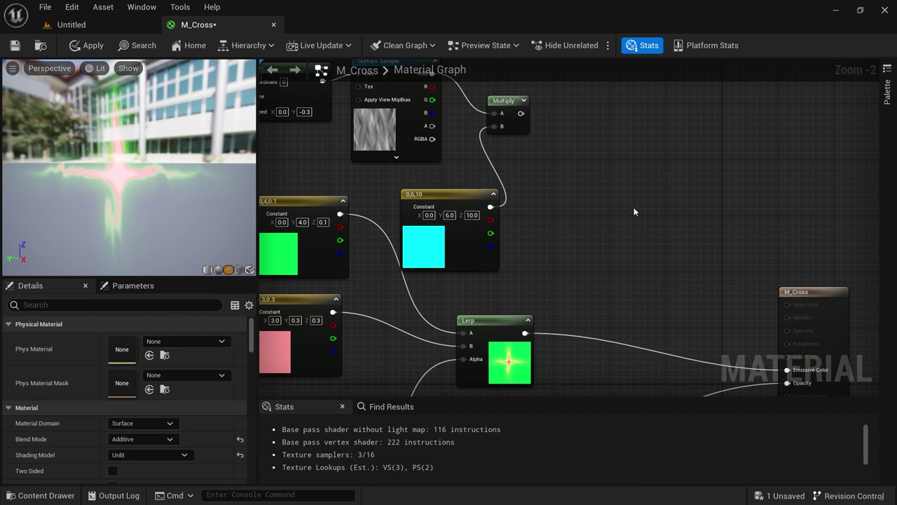
left_click(630, 159)
left_click_drag(518, 116, 638, 178)
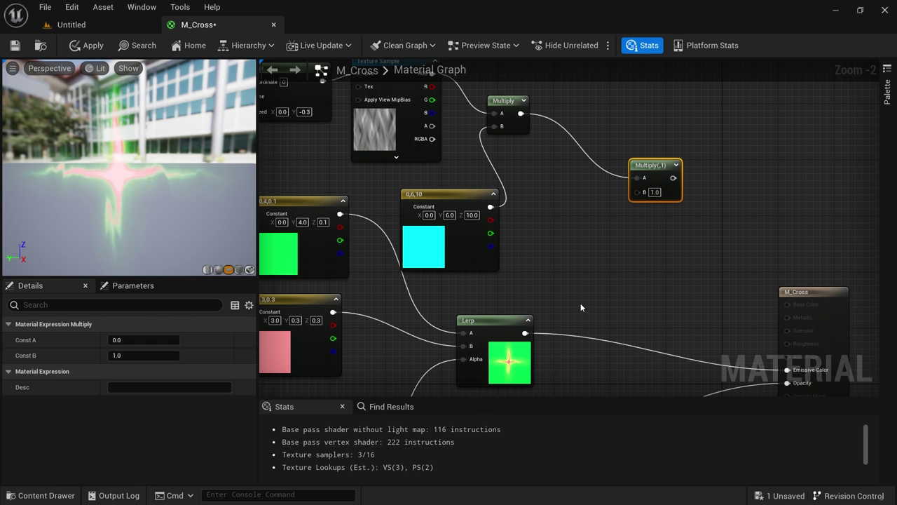
Connect the Lerp output to input B of the second Multiply node and route that Multiply to Emissive Color
right_click_drag(598, 314, 561, 279)
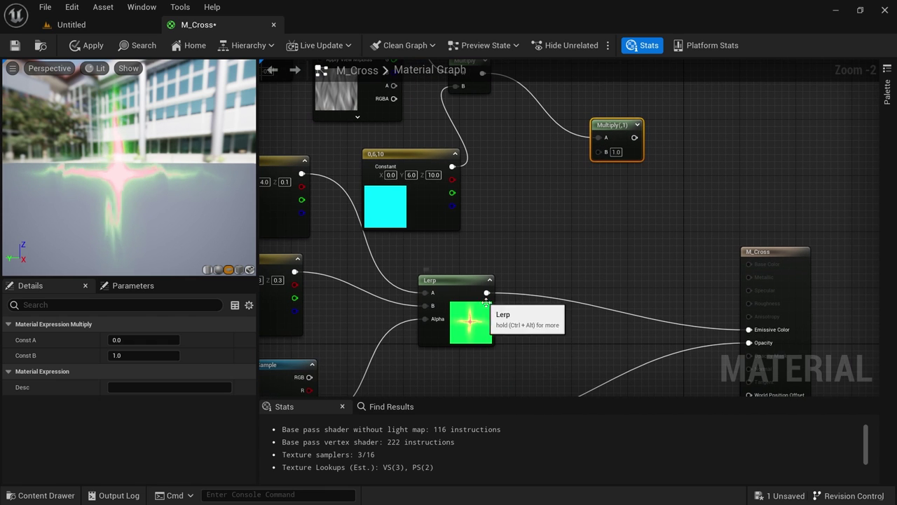
left_click_drag(487, 293, 604, 154)
right_click_drag(625, 238, 510, 219)
left_click_drag(512, 118, 635, 312)
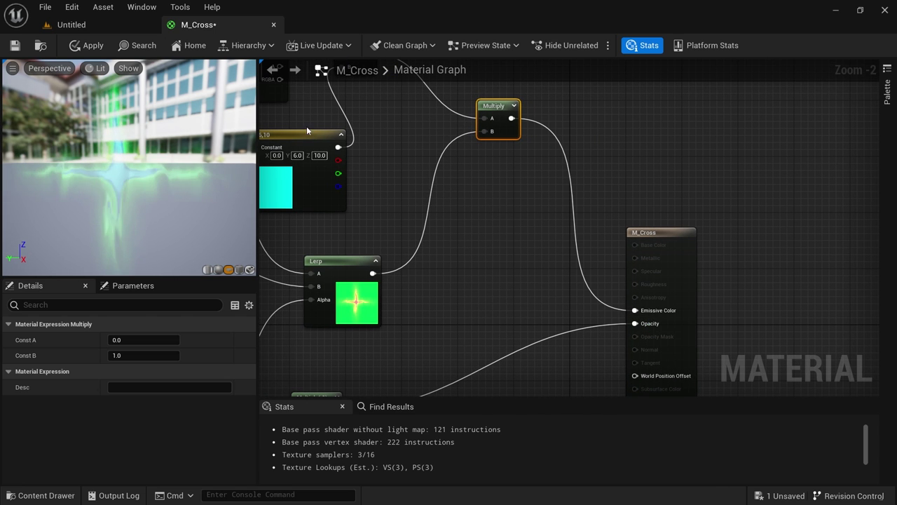
right_click_drag(388, 107, 494, 131)
left_click_drag(133, 190, 132, 190)
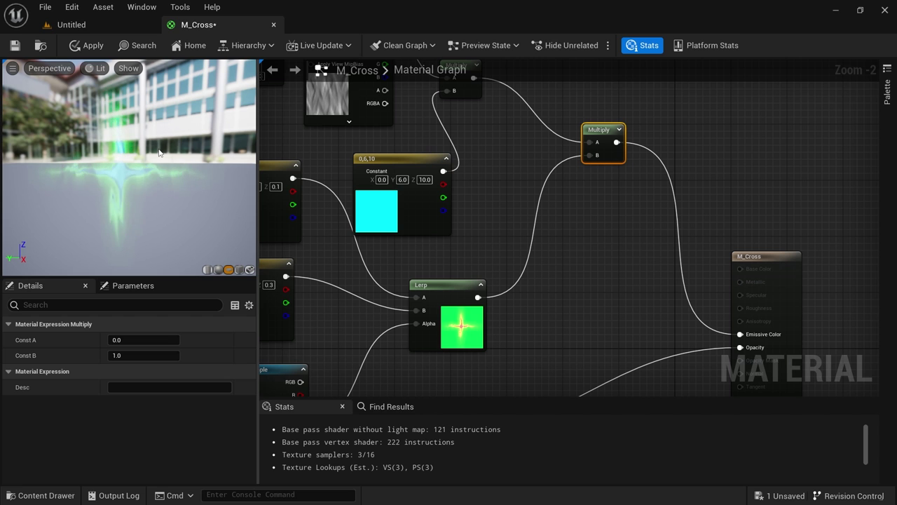
Replace the second Multiply with an Add node, feeding the cyan noise Multiply into A and the Lerp into B
right_click_drag(547, 162, 512, 186)
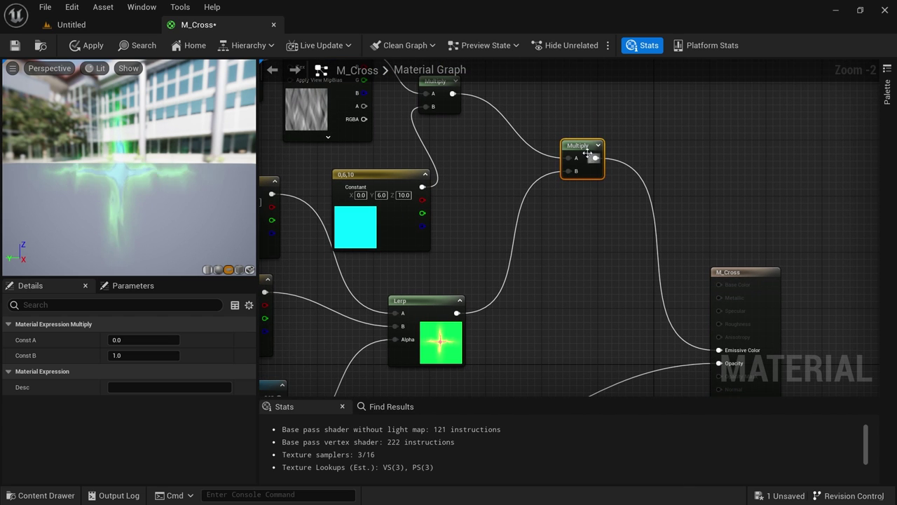
key("Delete")
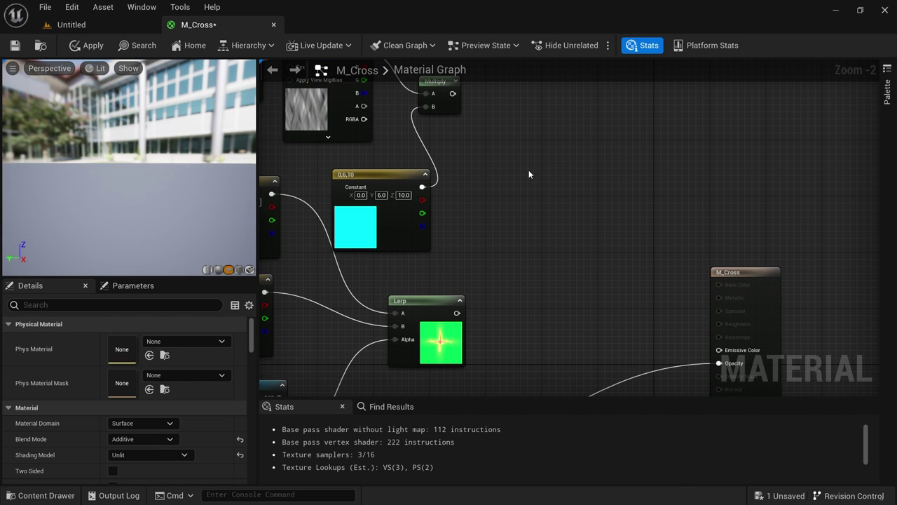
left_click(526, 160)
left_click_drag(453, 93, 527, 170)
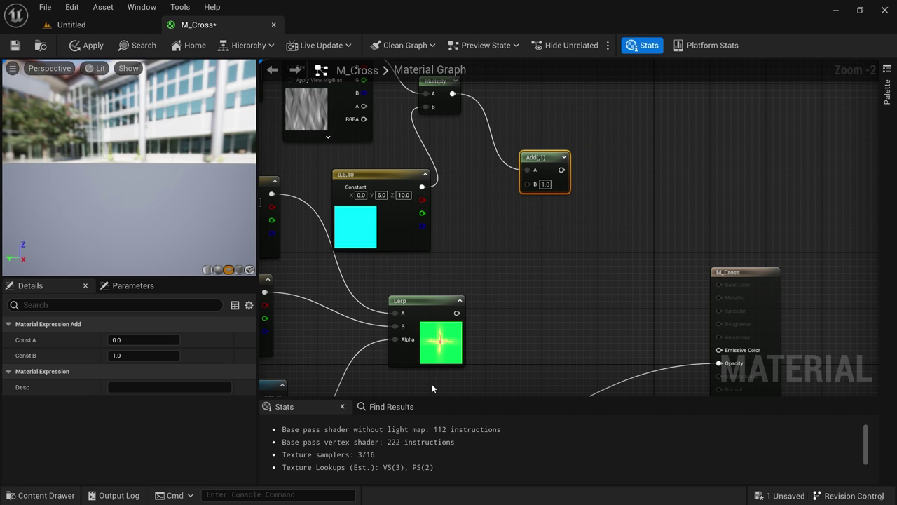
left_click_drag(457, 312, 527, 183)
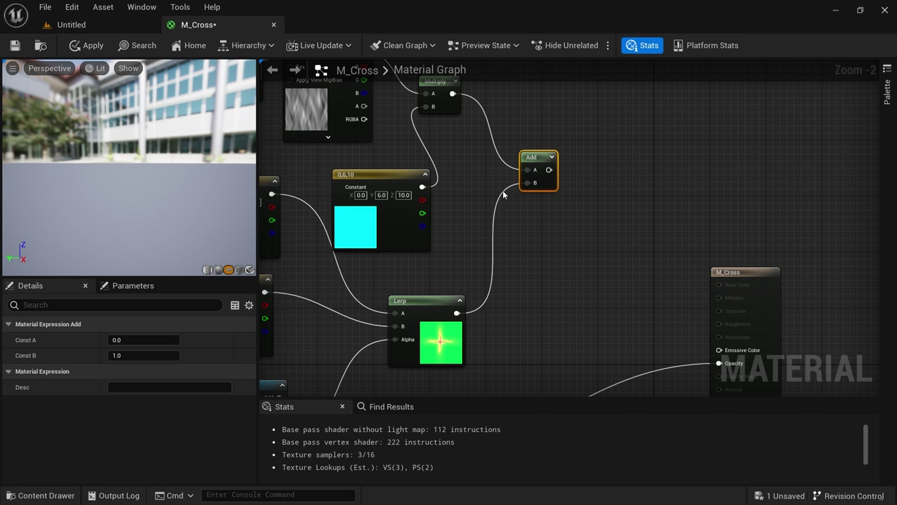
Connect the output of the new Add node to the Emissive Color input of the M_Cross result node
right_click_drag(307, 119, 355, 141)
left_click(355, 141)
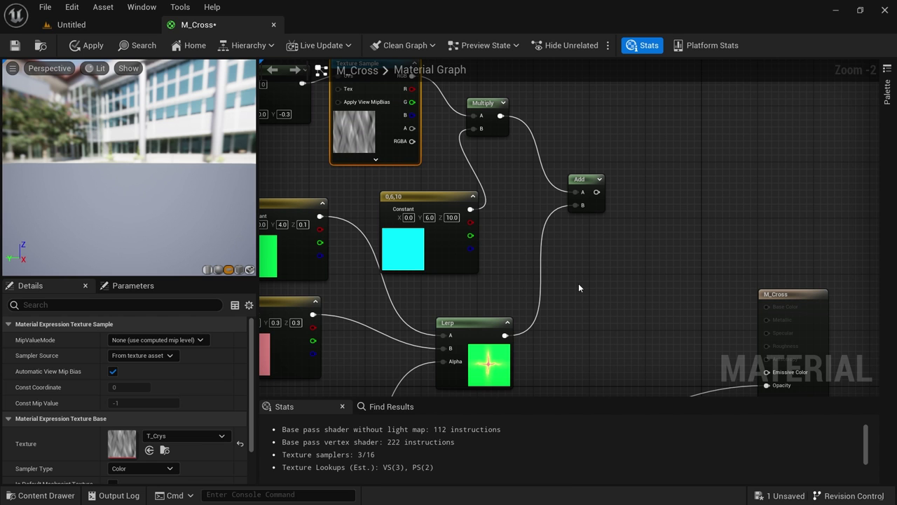
right_click_drag(618, 322, 555, 65)
right_click_drag(315, 158, 534, 216)
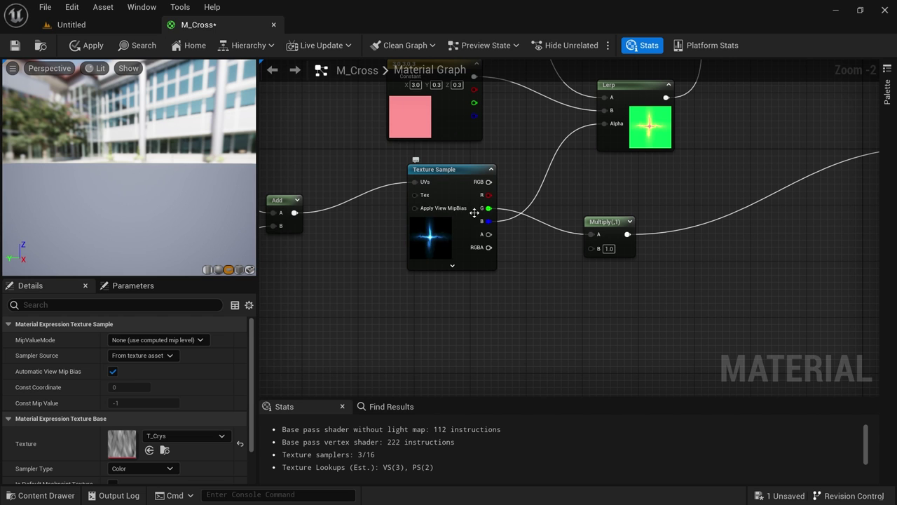
right_click_drag(539, 144, 396, 395)
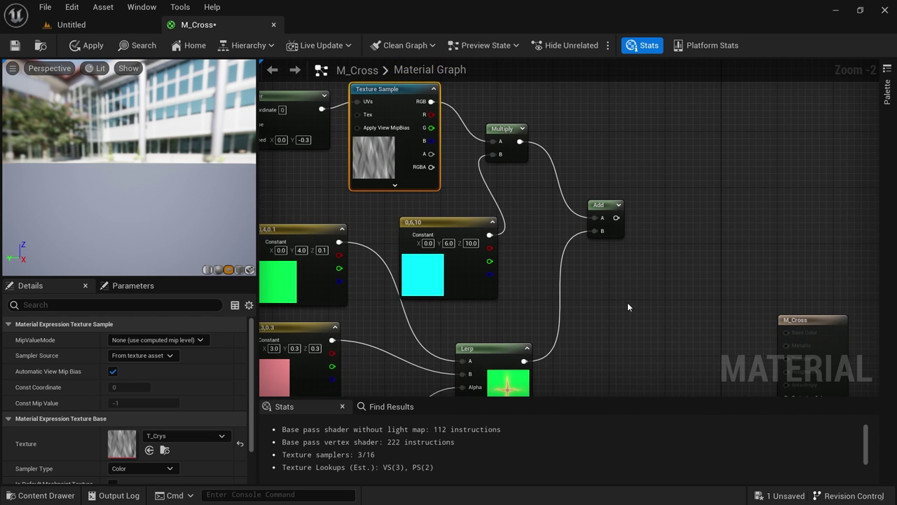
right_click_drag(602, 263, 500, 162)
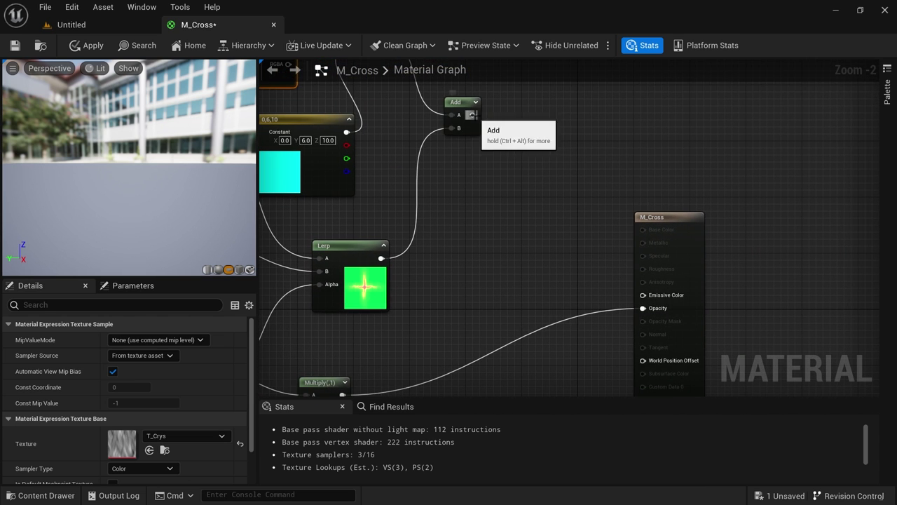
left_click_drag(473, 114, 647, 295)
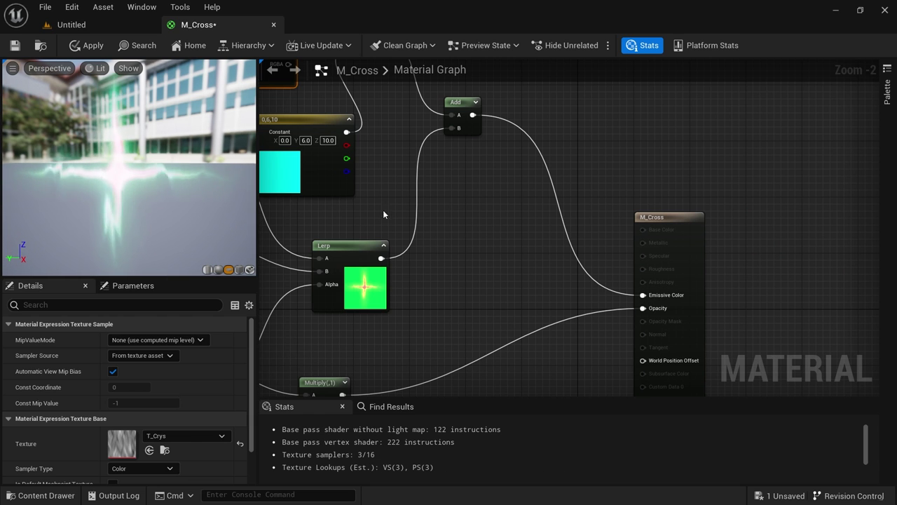
Expand the preview of the cyan noise Multiply node and reposition it slightly above the Add node
right_click_drag(383, 210, 469, 212)
left_click(444, 304)
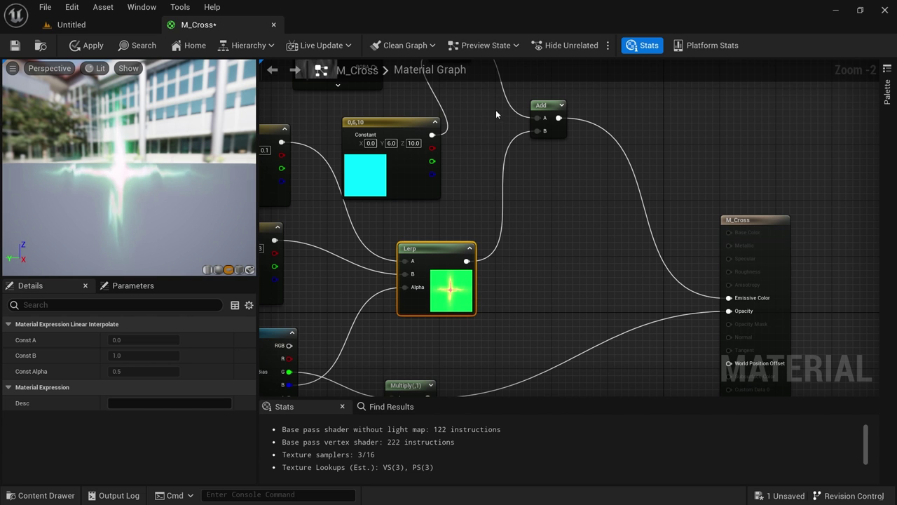
right_click_drag(496, 109, 533, 198)
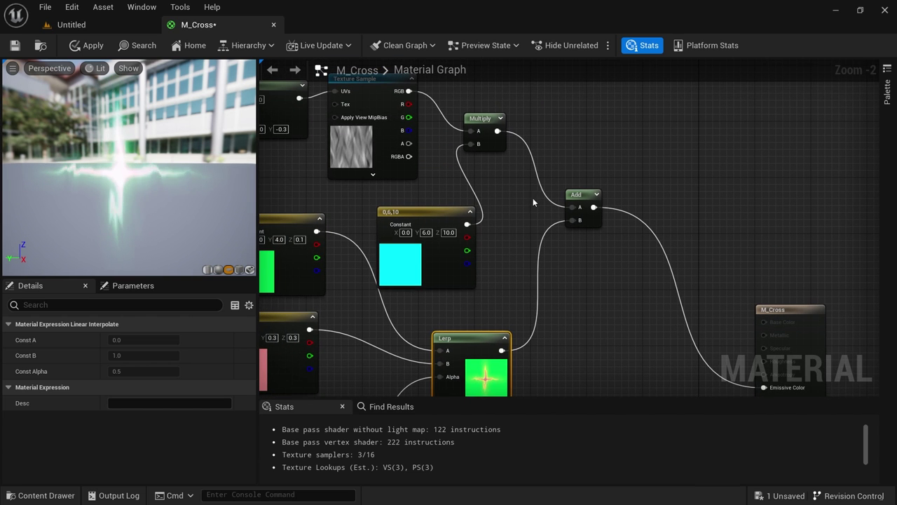
left_click(501, 118)
left_click_drag(499, 119, 518, 101)
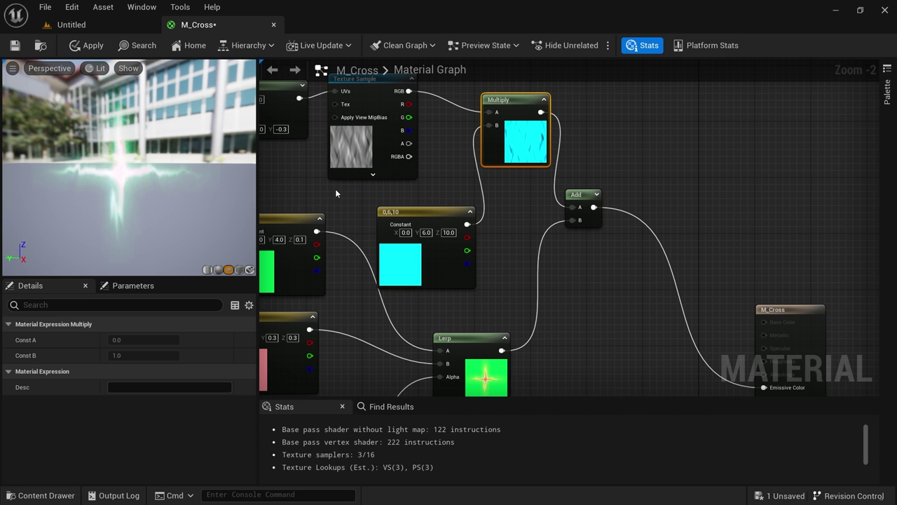
Set Speed Y to 0.4 on the Panner driving the UV distortion noise and apply the material changes
right_click_drag(309, 185, 466, 72)
right_click_drag(332, 242, 583, 80)
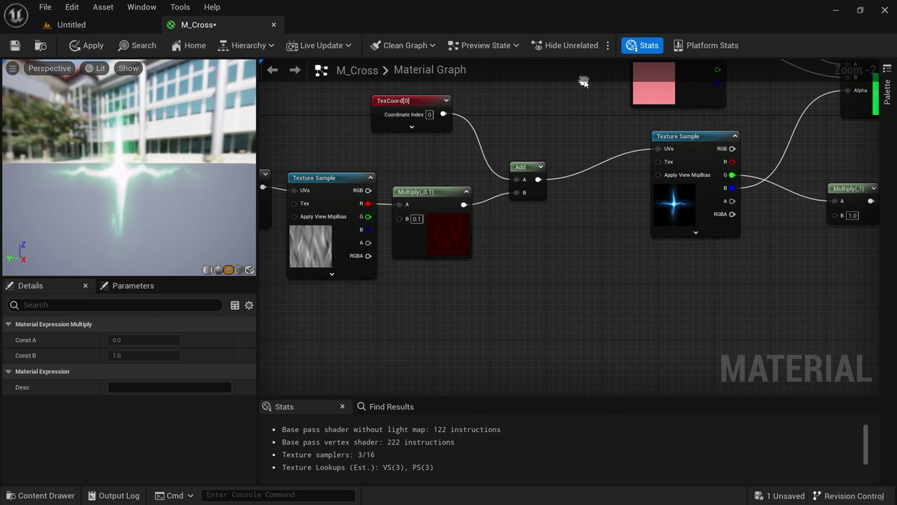
right_click_drag(436, 151, 520, 138)
left_click(314, 196)
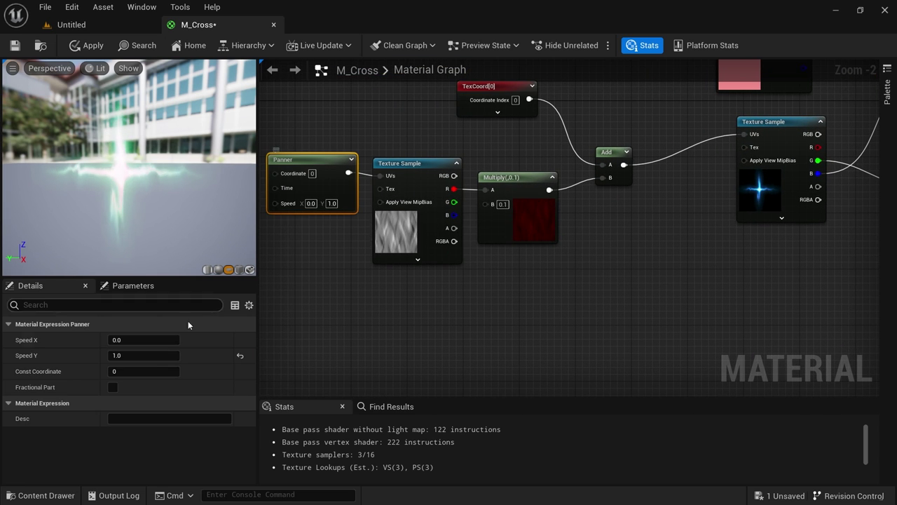
left_click(139, 356)
type("0.4")
key("Return")
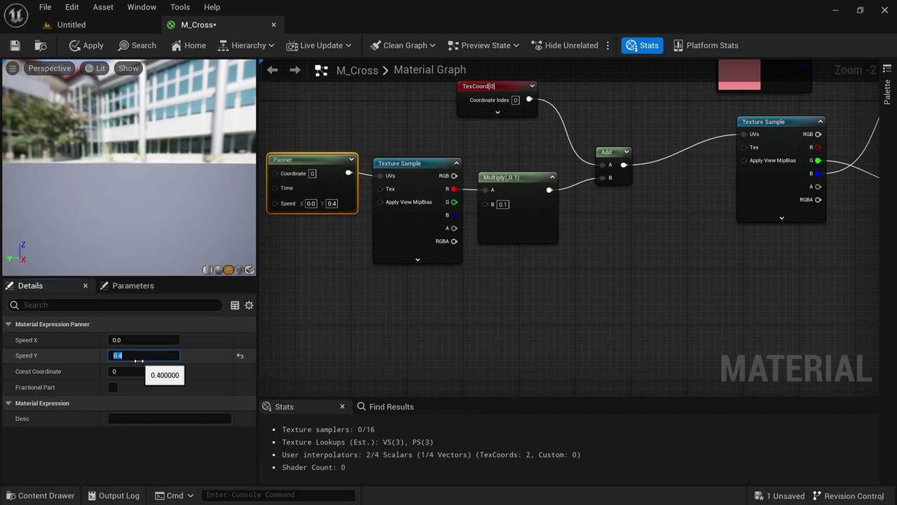
left_click(92, 46)
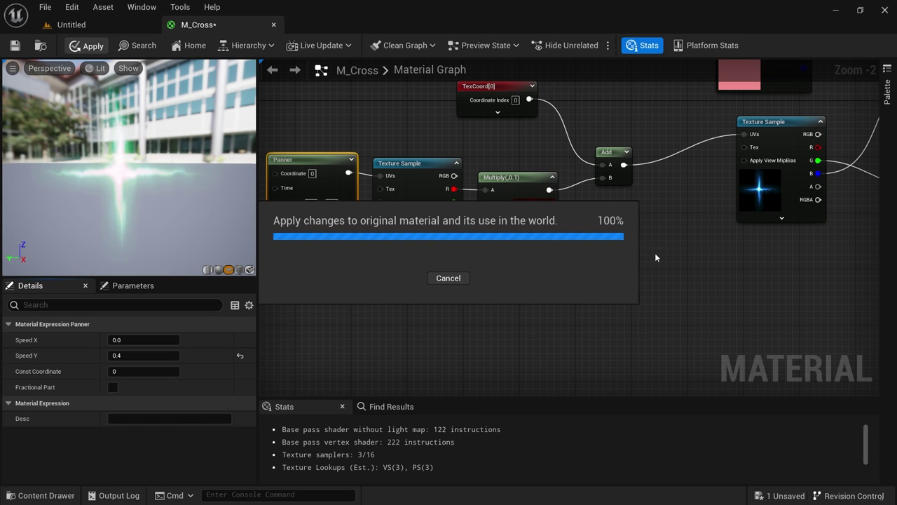
Review the material graph from the color constants and Lerp through to the Emissive Color and Opacity connections
right_click_drag(744, 227, 415, 395)
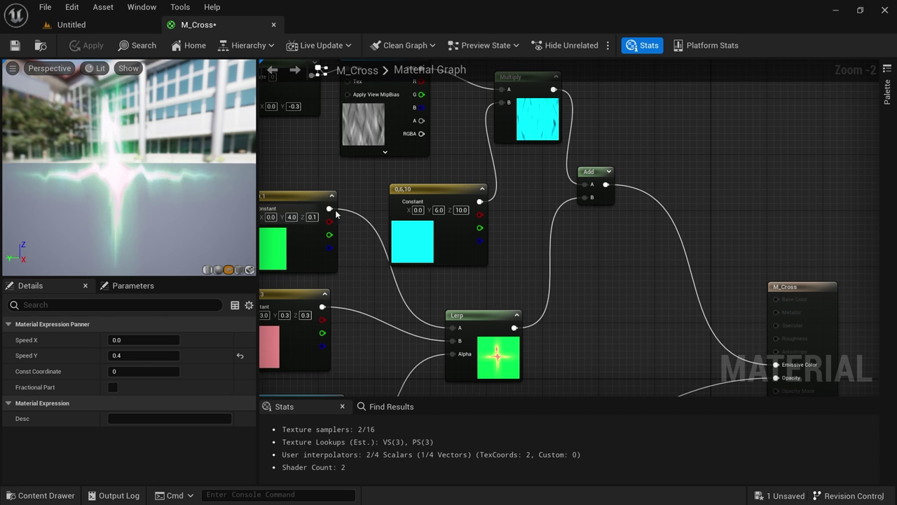
right_click_drag(366, 185, 422, 80)
left_click(539, 273)
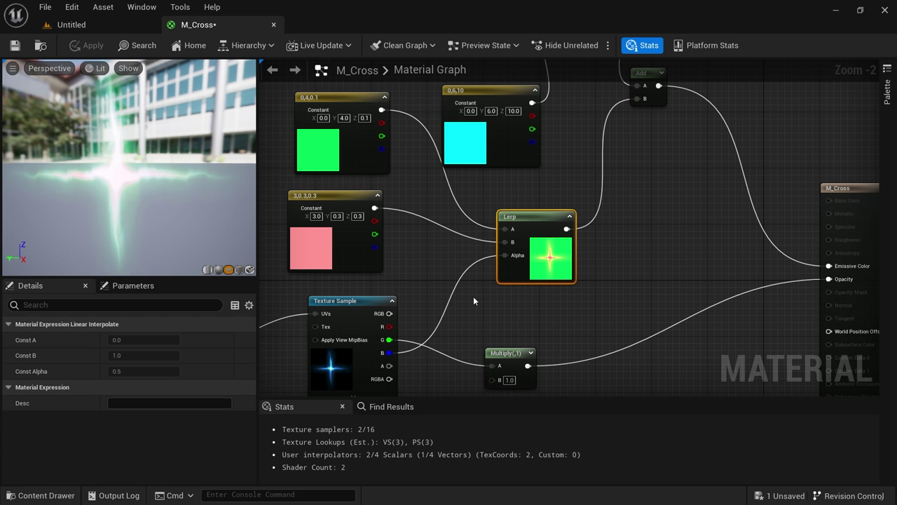
right_click_drag(651, 306, 513, 231)
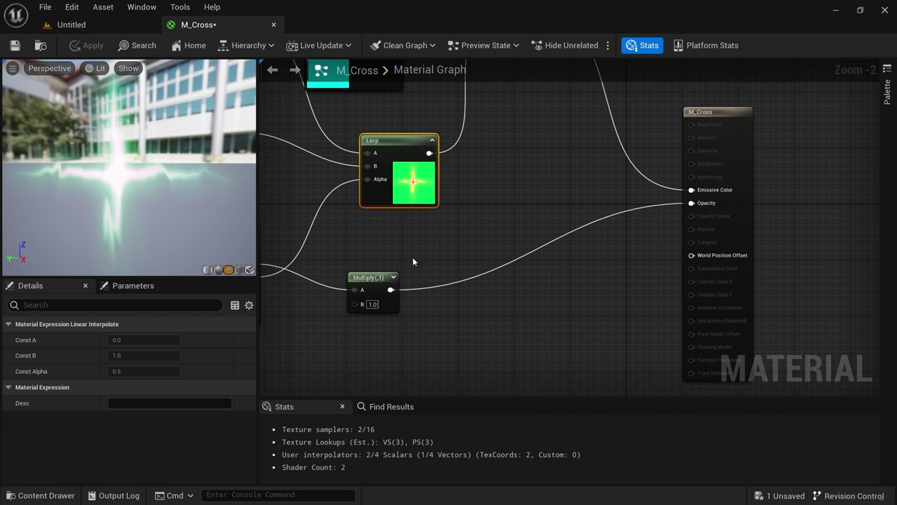
right_click_drag(412, 261, 531, 276)
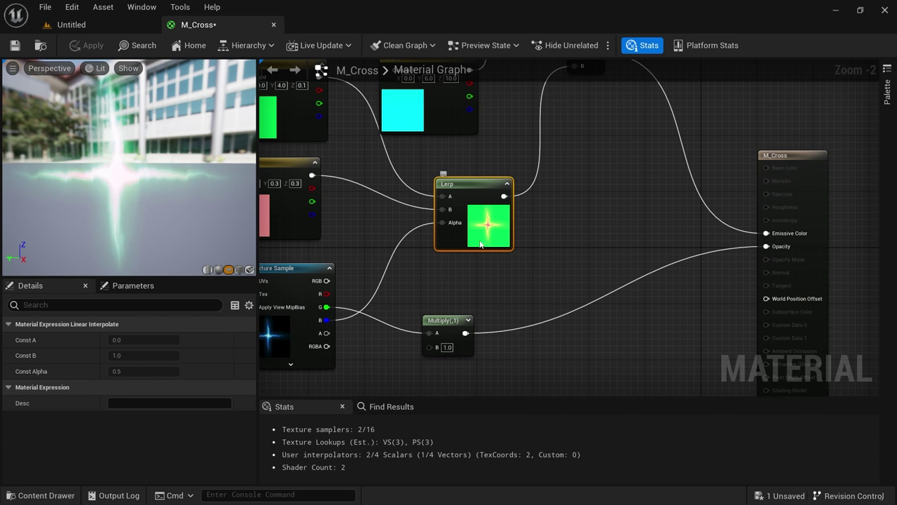
right_click_drag(481, 244, 530, 274)
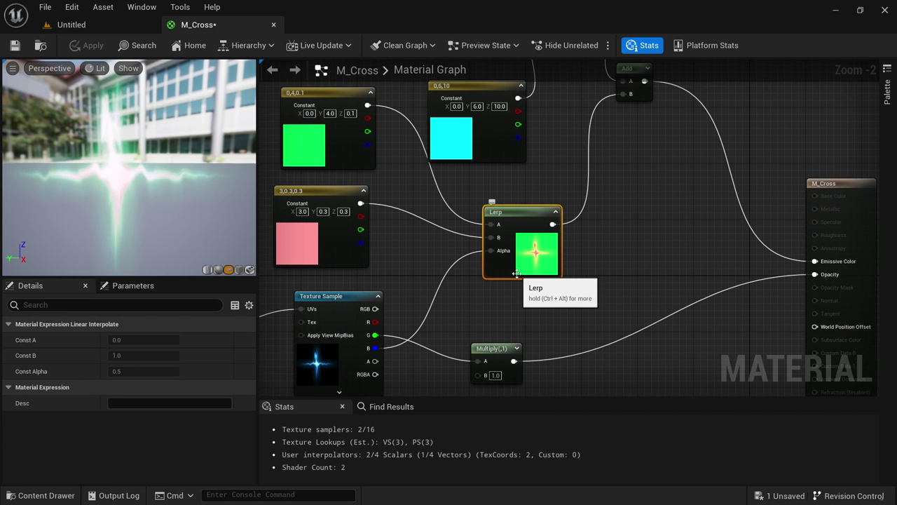
scroll(407, 256, "down", 1)
right_click_drag(407, 255, 432, 305)
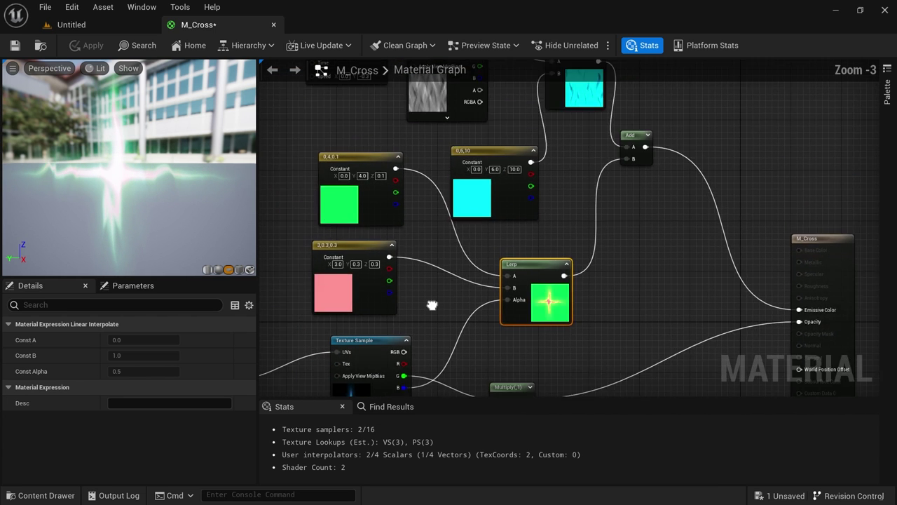
scroll(433, 306, "down", 2)
right_click_drag(456, 273, 509, 218)
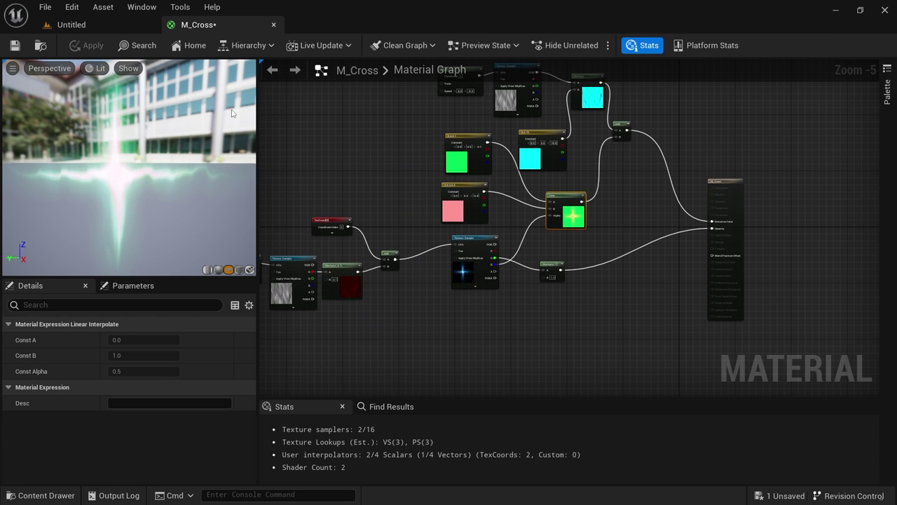
Place a Plane shape in the level at about 10, 0, 120 and stand it upright with a Y rotation of -90°
left_click(104, 25)
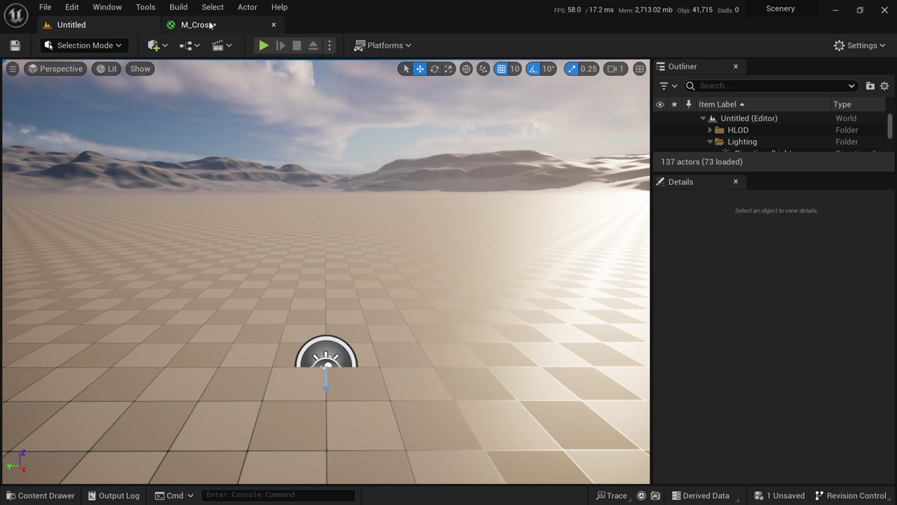
left_click(208, 25)
left_click(116, 21)
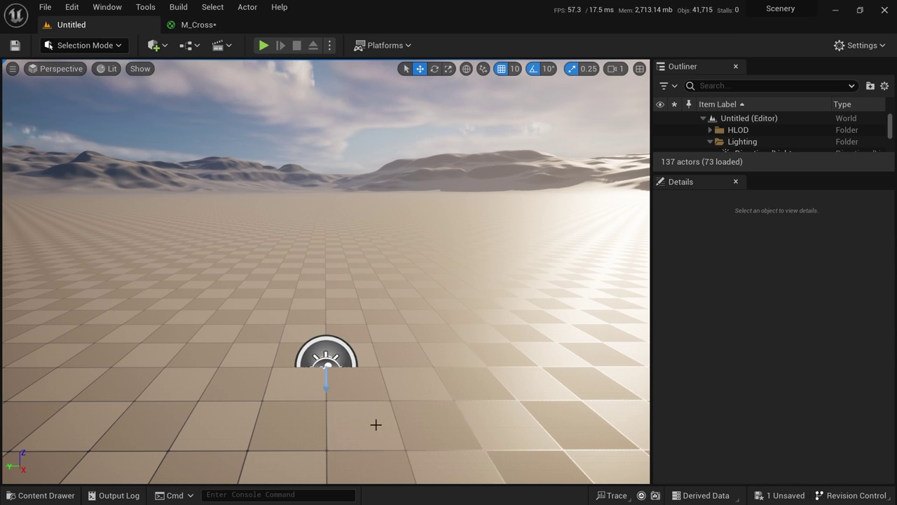
left_click(155, 46)
mouse_move(215, 145)
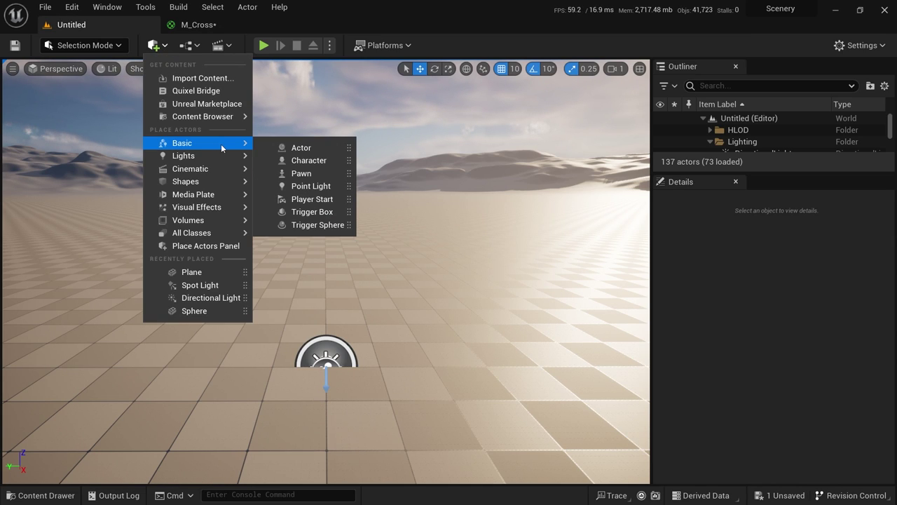
mouse_move(203, 180)
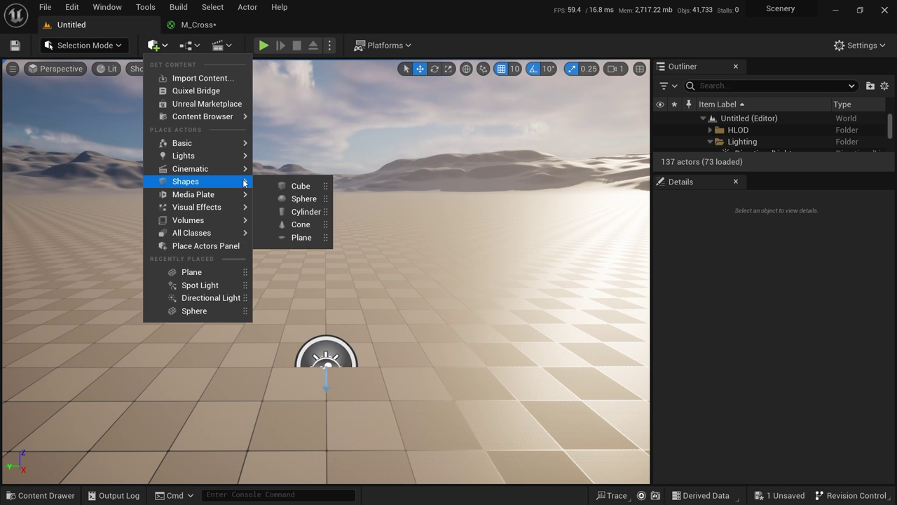
left_click(307, 239)
left_click_drag(325, 280, 326, 323)
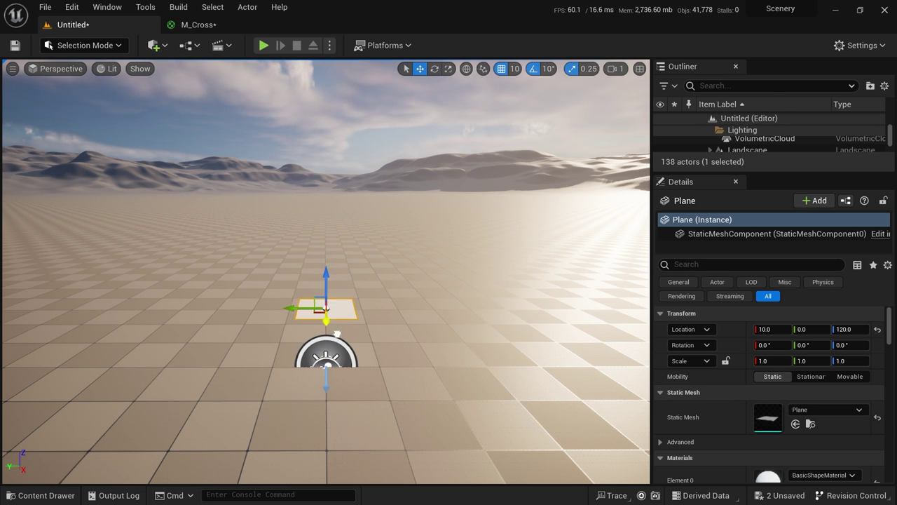
key("e")
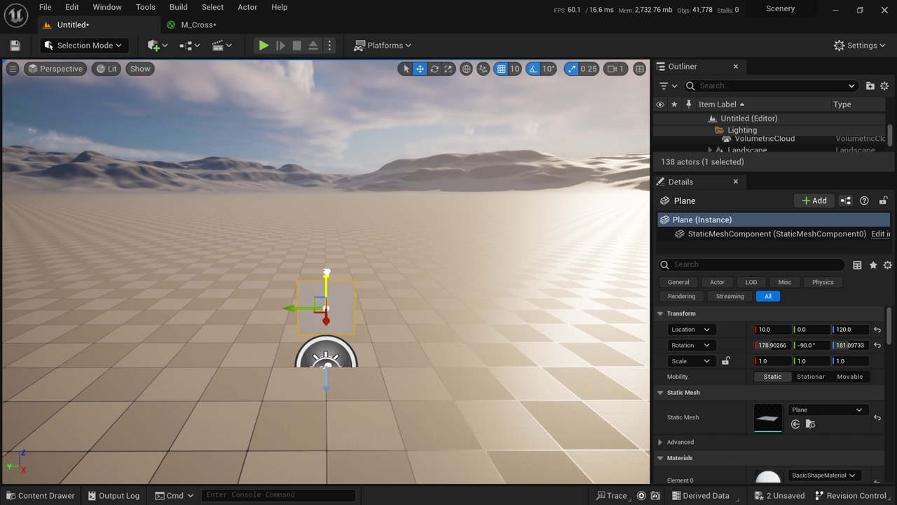
Select the M_Cross material in the Content Drawer and assign it to the plane's Element 0 material slot
left_click(235, 25)
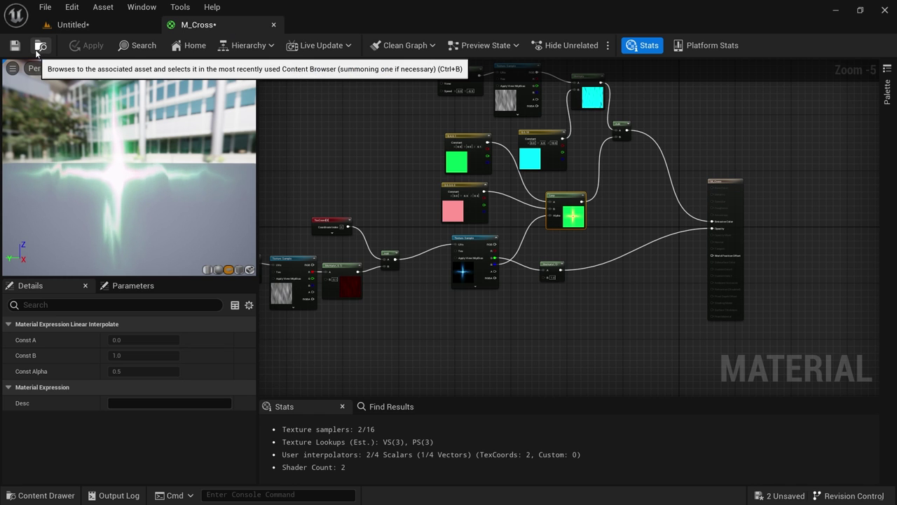
left_click(40, 46)
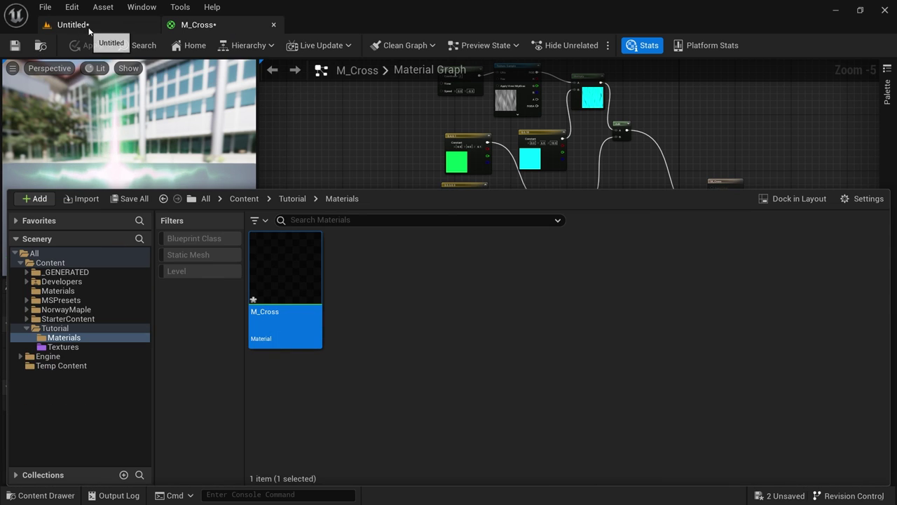
left_click(88, 28)
left_click(198, 25)
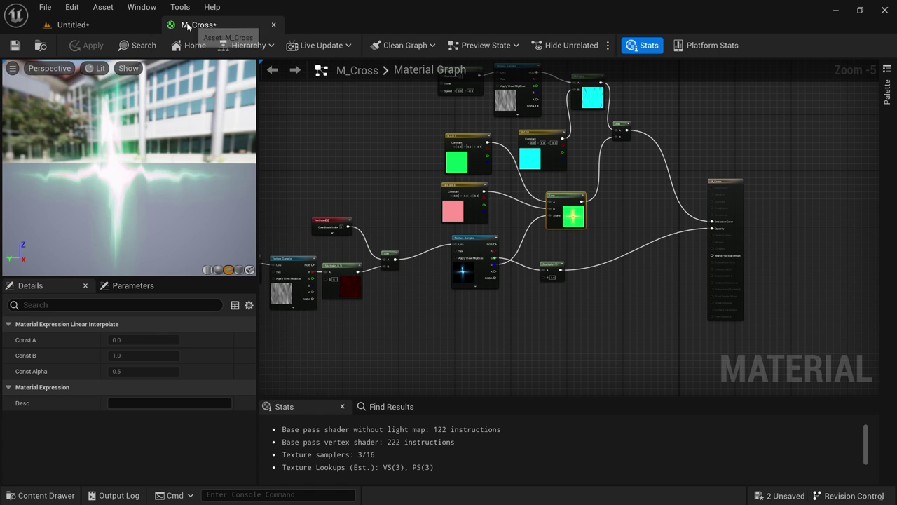
left_click(40, 46)
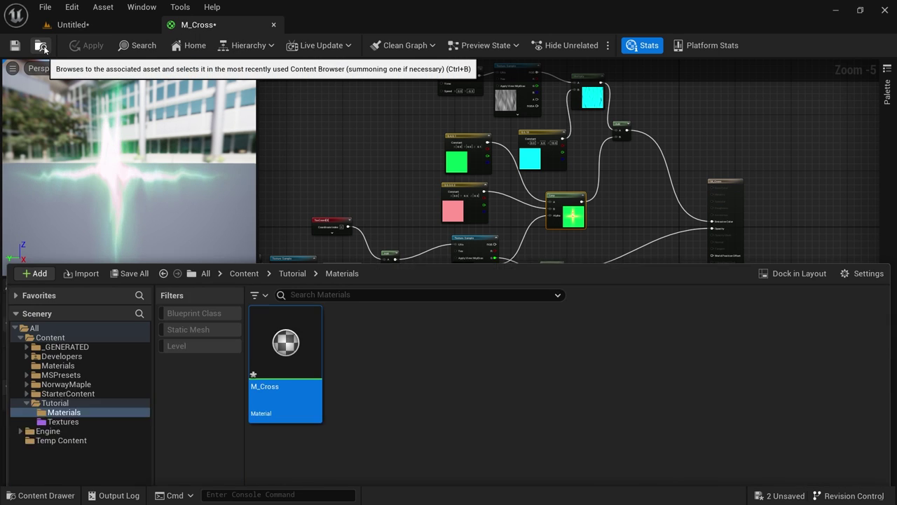
left_click(99, 22)
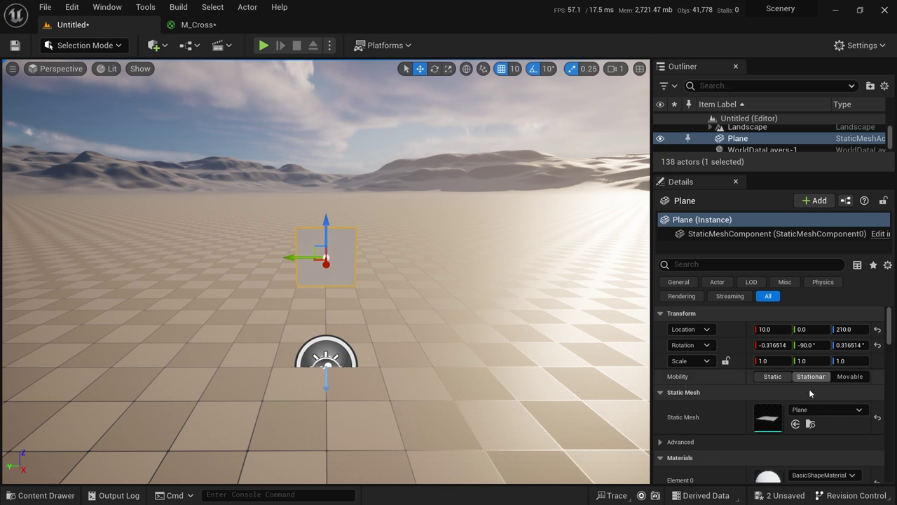
scroll(809, 388, "down", 3)
left_click(796, 414)
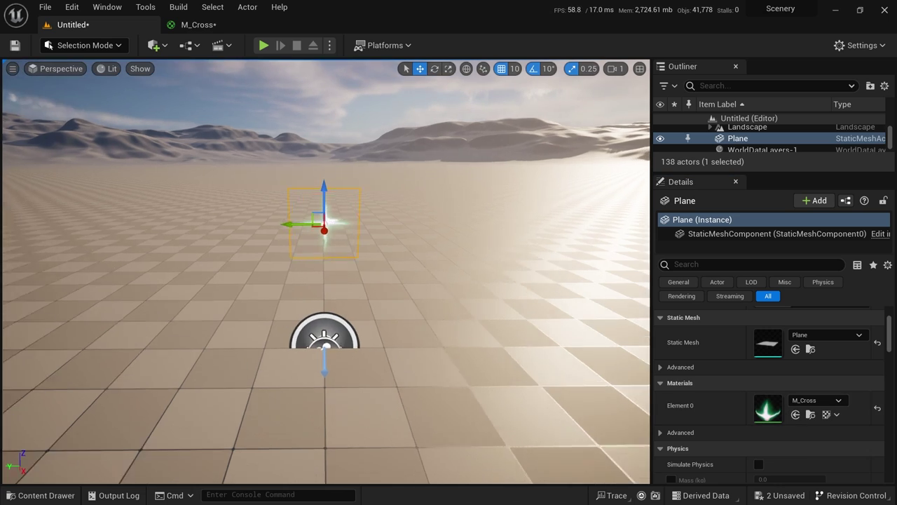
Examine the animated M_Cross effect on the level's plane up close, with and without the editor overlays
key("w")
right_click_drag(326, 271, 363, 218)
scroll(326, 272, "down", 2)
key("s")
key("w")
key("w")
key("s")
key("g")
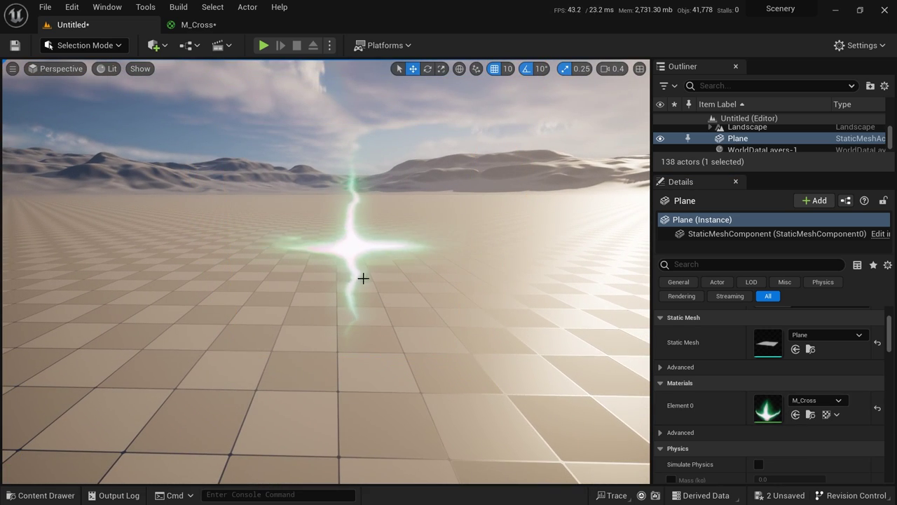
key("g")
key("e")
left_click_drag(314, 213, 294, 252)
key("w")
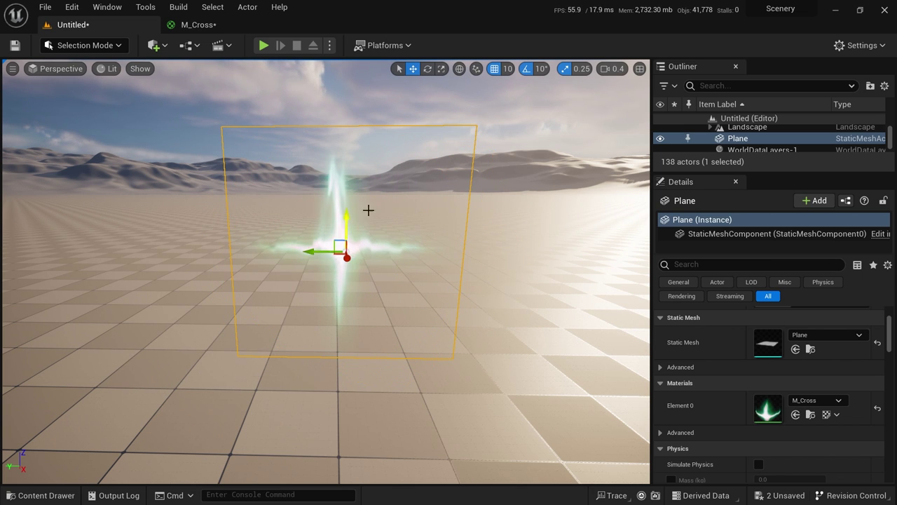
key("g")
Return to the M_Cross material graph and save the material
left_click(198, 24)
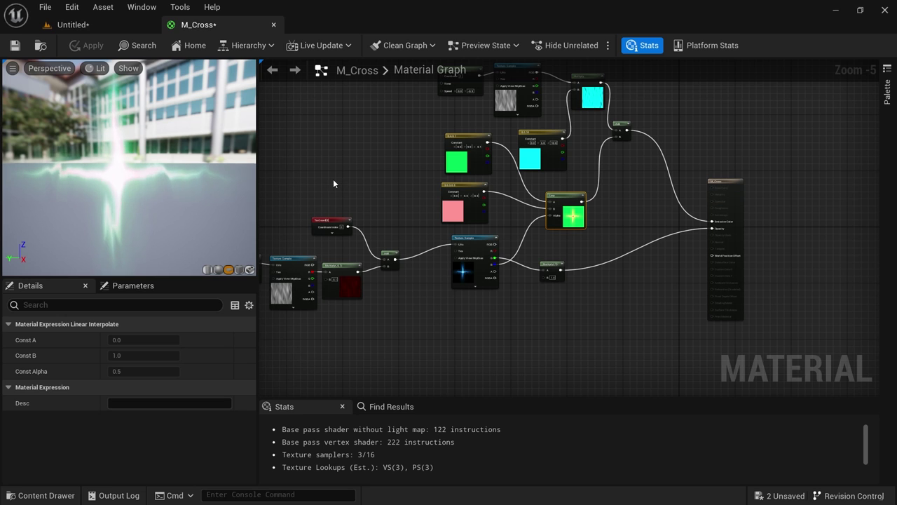
right_click_drag(333, 179, 280, 267)
scroll(392, 214, "up", 1)
scroll(379, 244, "up", 2)
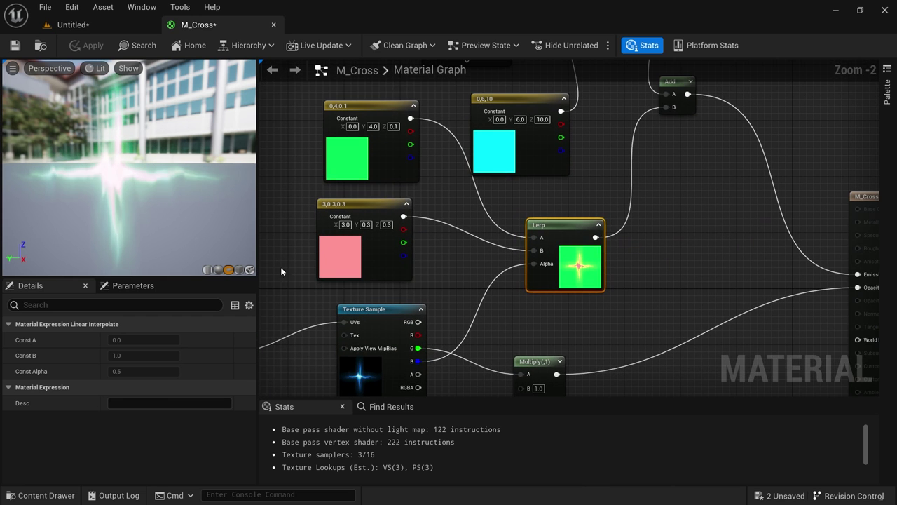
left_click(347, 262)
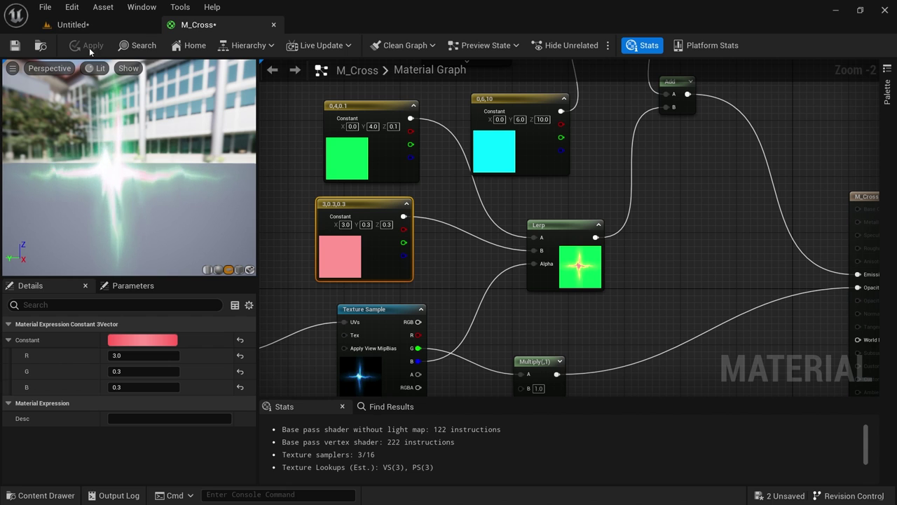
left_click(15, 46)
Convert the pink 3,0.3,0.3 color constant to a parameter named InnerColor
right_click_drag(443, 263, 485, 271)
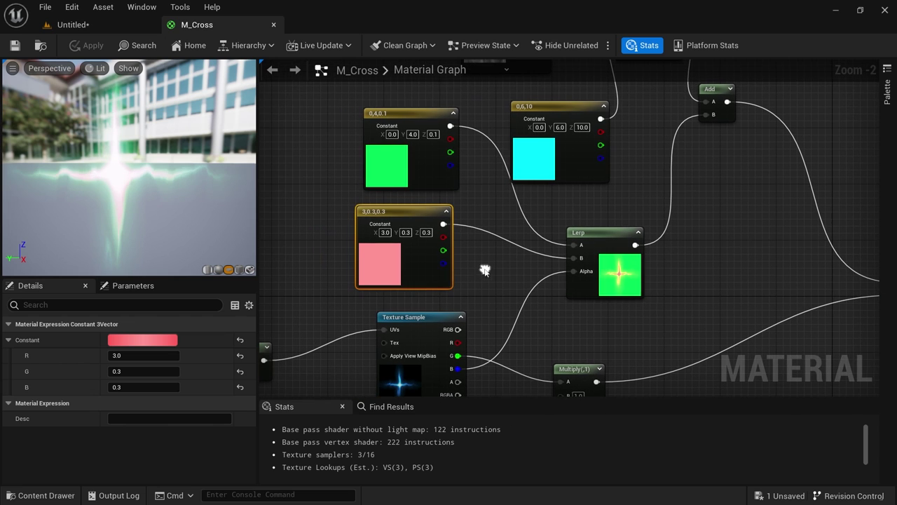
right_click(388, 269)
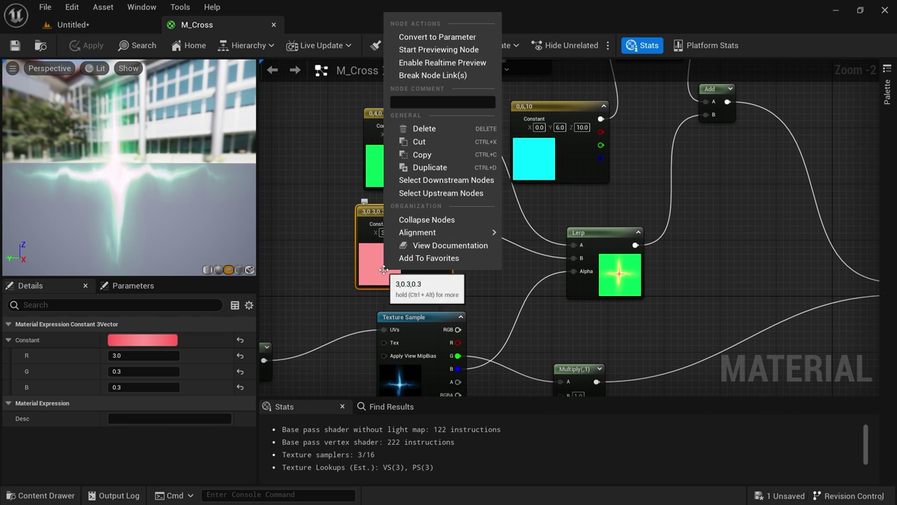
left_click(432, 39)
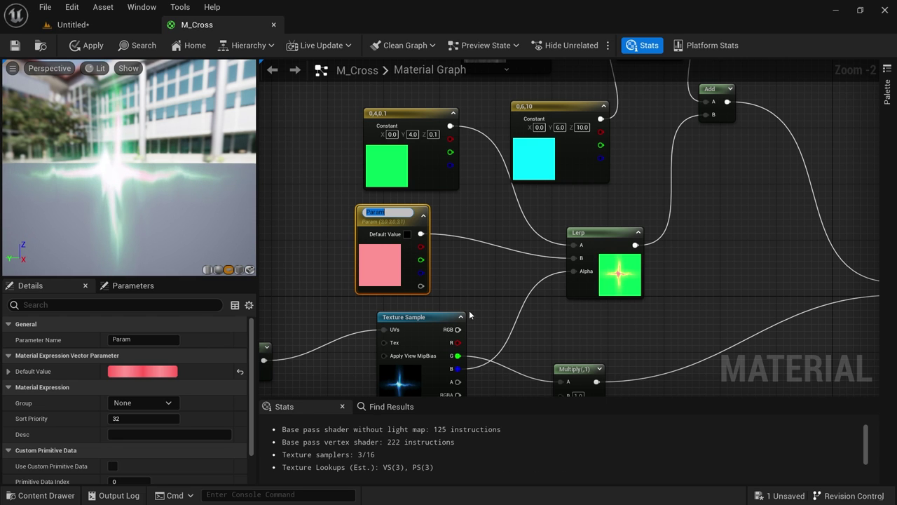
type("InnerColor")
key("Return")
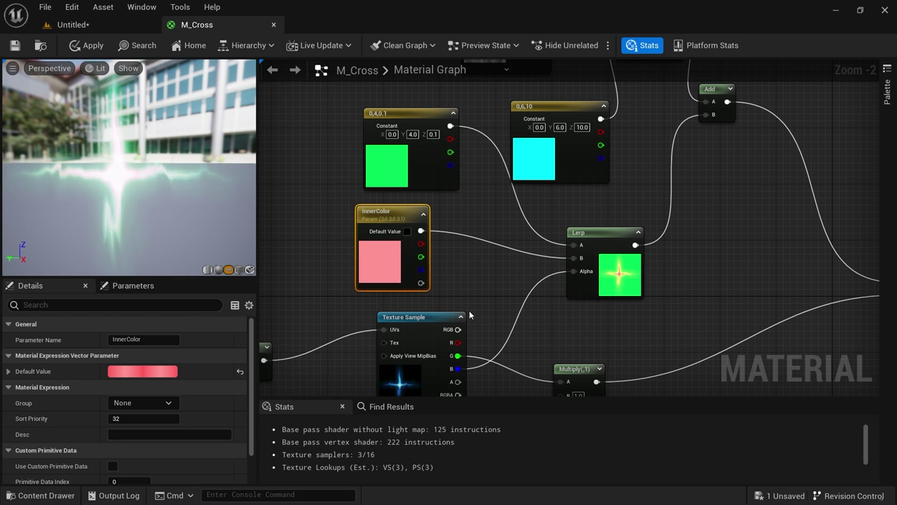
Convert the green 0,4,0.1 color constant to a parameter named OuterColor
left_click(384, 171)
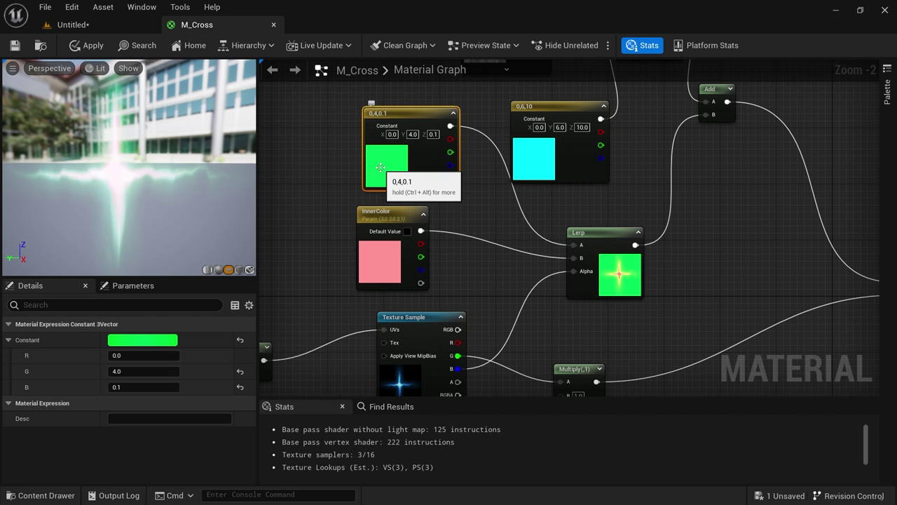
right_click(383, 170)
left_click(426, 191)
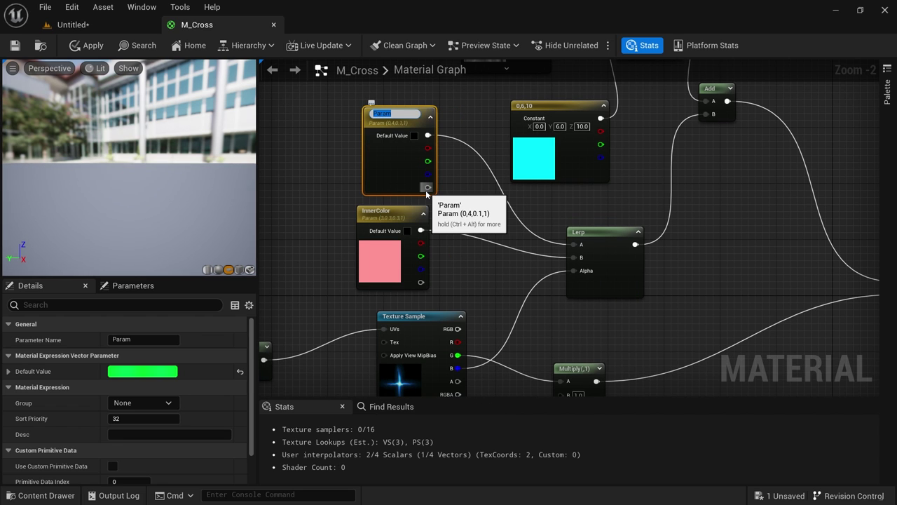
type("er")
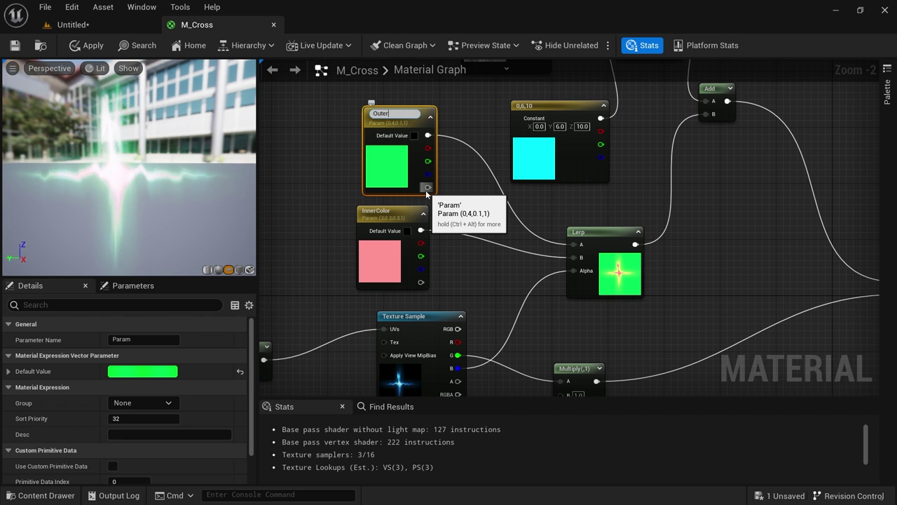
type("Color")
key("Return")
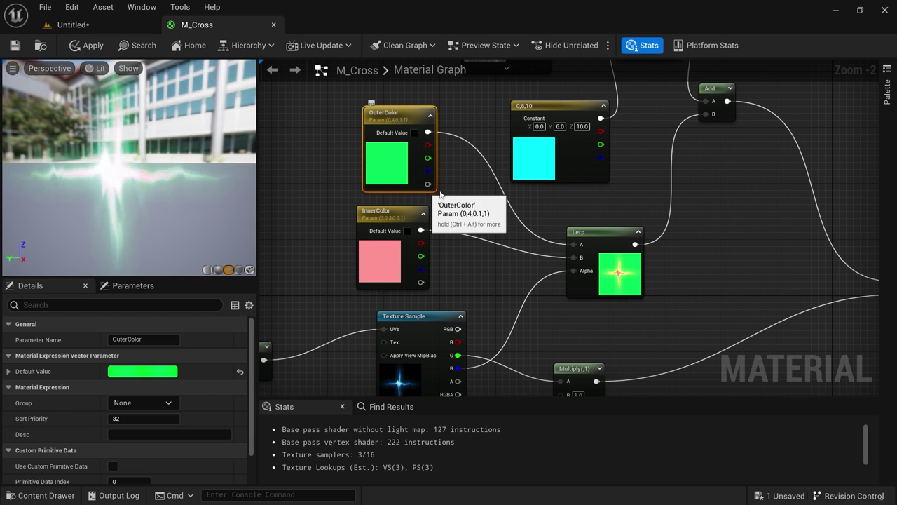
Convert the cyan 0,6,10 color constant feeding the noise Multiply node to a parameter named AddedColor
scroll(538, 256, "down", 1)
right_click_drag(538, 256, 477, 387)
scroll(510, 337, "up", 1)
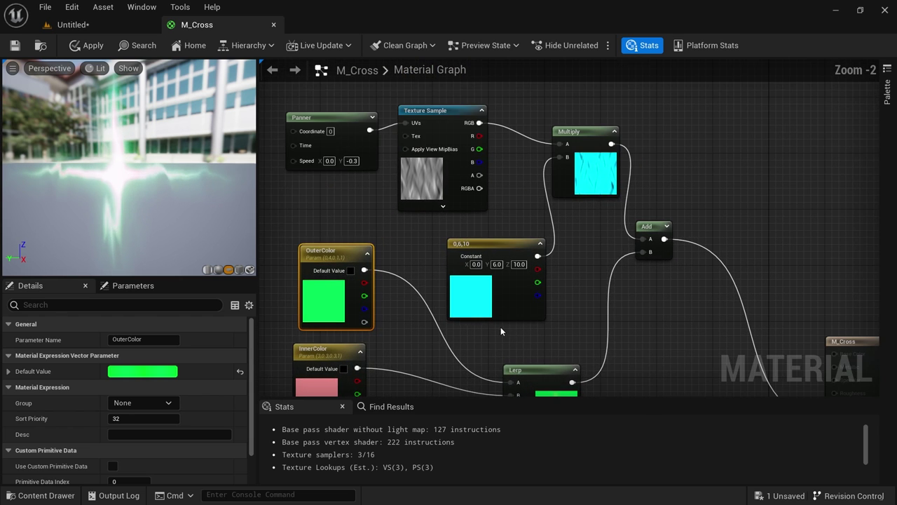
right_click_drag(617, 330, 609, 270)
right_click(453, 232)
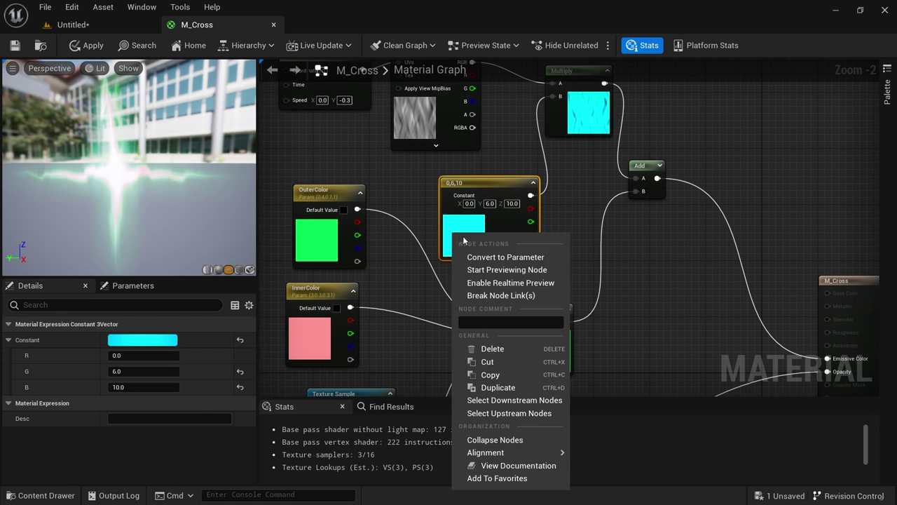
left_click(493, 258)
type("AddedColor")
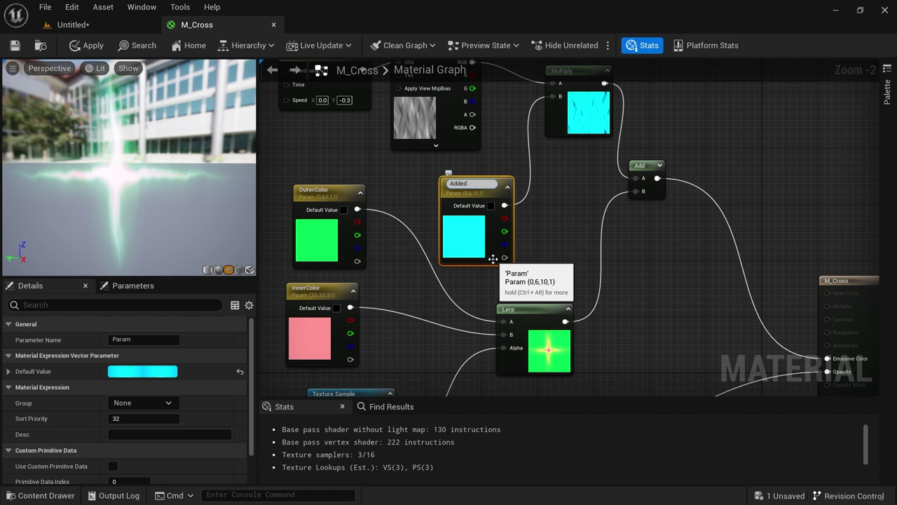
key("Return")
right_click_drag(370, 337, 616, 150)
scroll(517, 90, "down", 2)
scroll(615, 203, "up", 1)
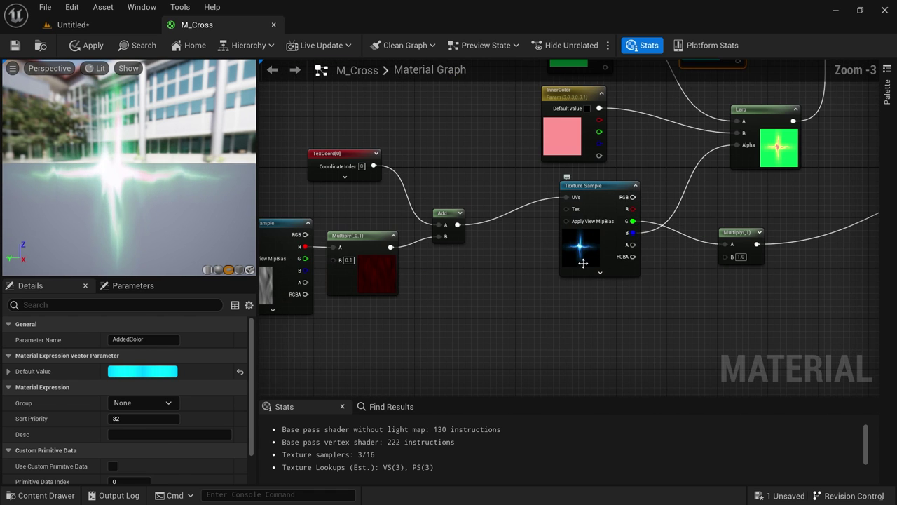
left_click(592, 227)
right_click(585, 225)
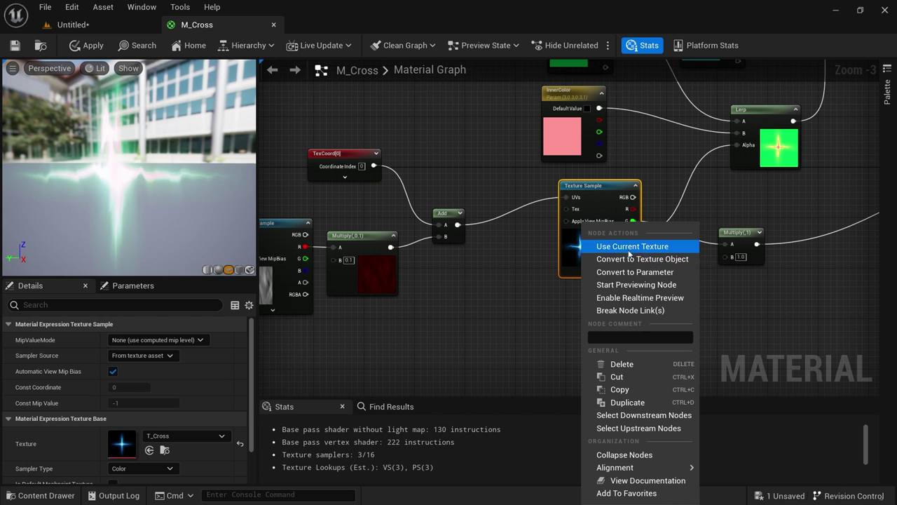
left_click(677, 178)
Check the InnerColor, OuterColor and AddedColor parameter nodes and apply the material changes
right_click_drag(666, 157, 590, 305)
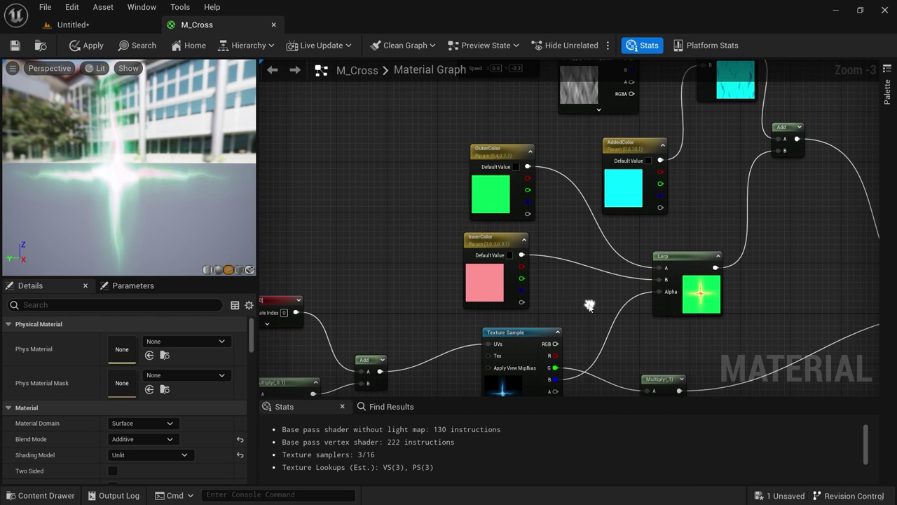
left_click(491, 270)
left_click(485, 209)
left_click(623, 185)
right_click_drag(583, 253, 539, 287)
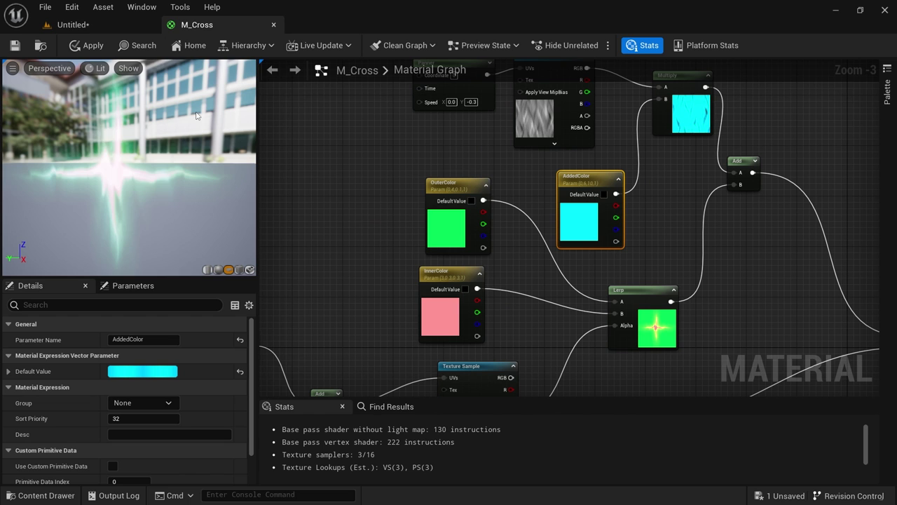
left_click(86, 45)
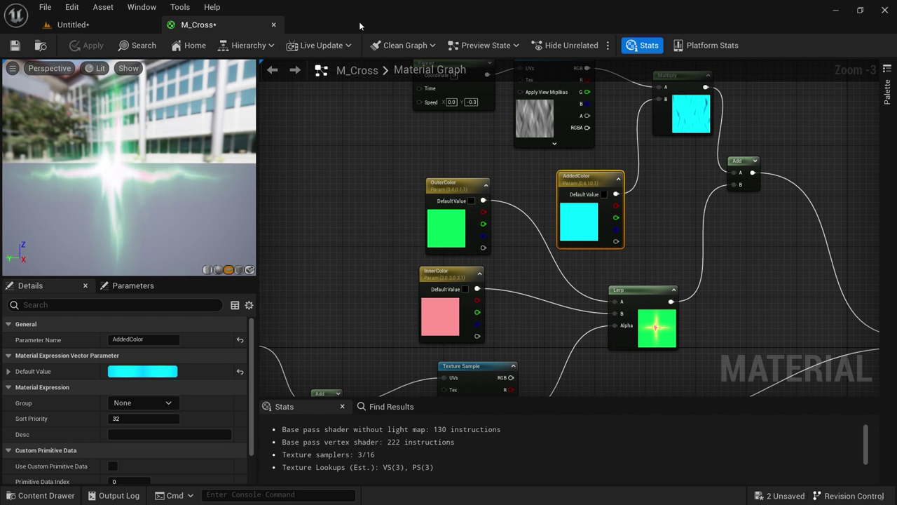
Create a material instance from M_Cross with the default name and open it for editing
key("ctrl+space")
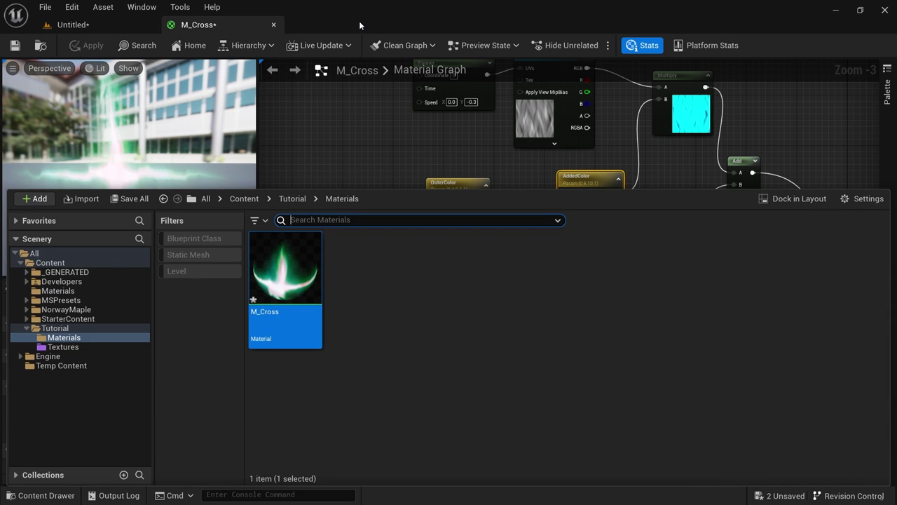
right_click(301, 293)
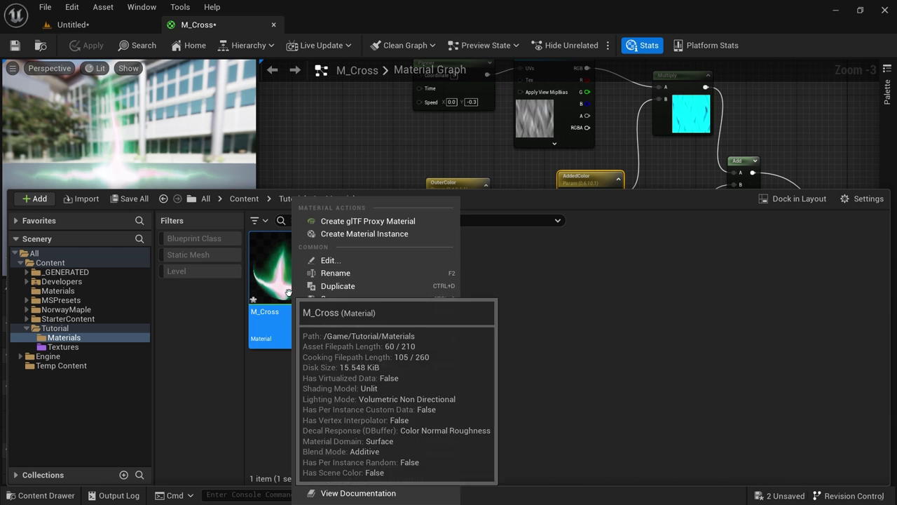
left_click(332, 235)
key("Return")
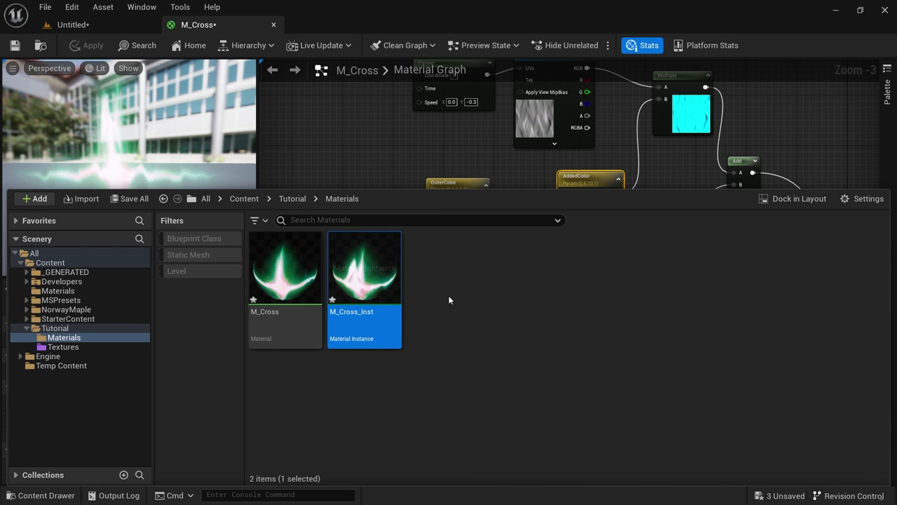
double_click(363, 279)
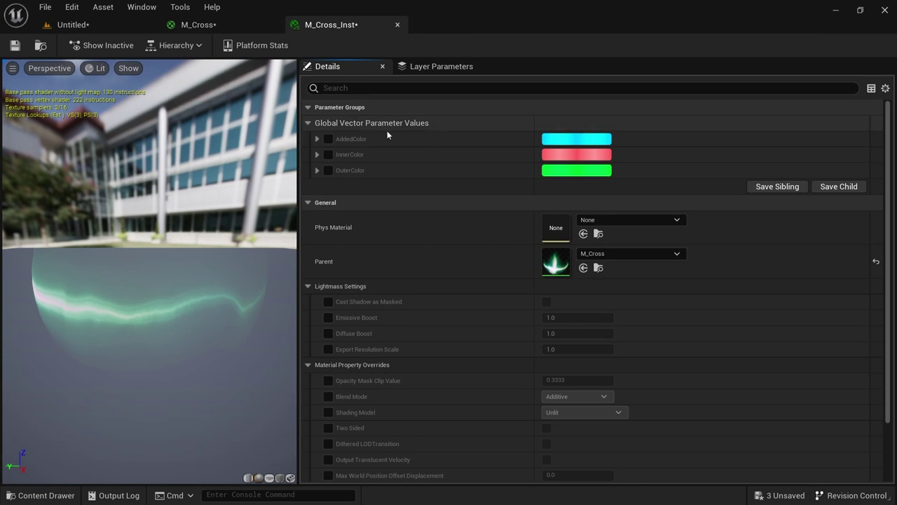
Enable the AddedColor, InnerColor and OuterColor overrides in the material instance
left_click(329, 138)
left_click(329, 155)
left_click(328, 171)
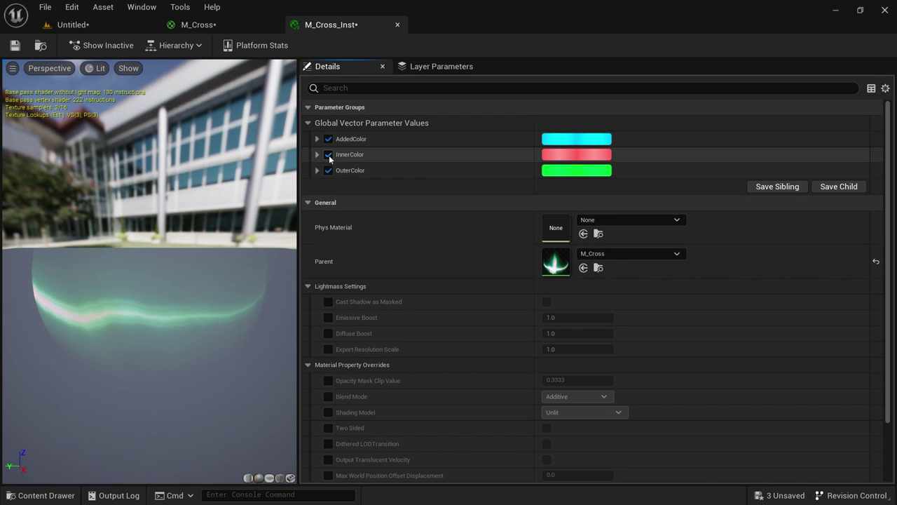
Preview the M_Cross_Inst material instance on a plane mesh with Realtime enabled in the preview viewport
left_click_drag(234, 274, 82, 306)
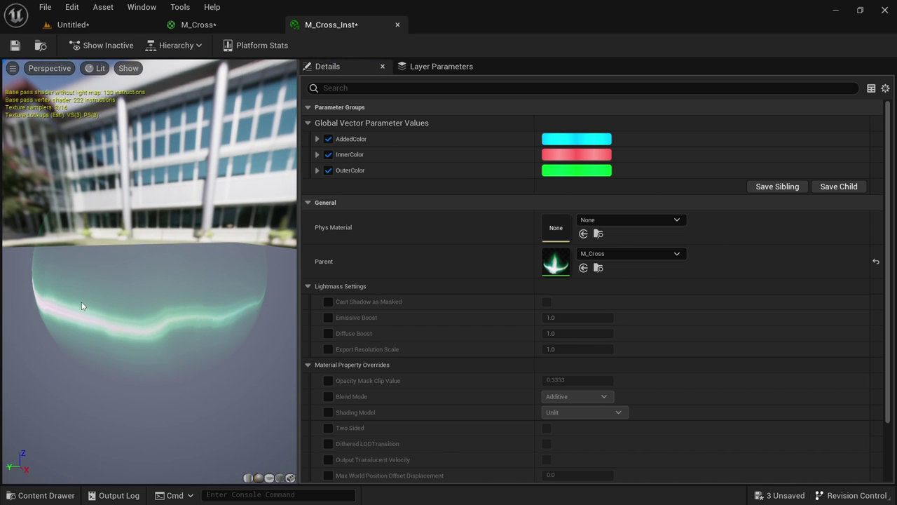
left_click(269, 477)
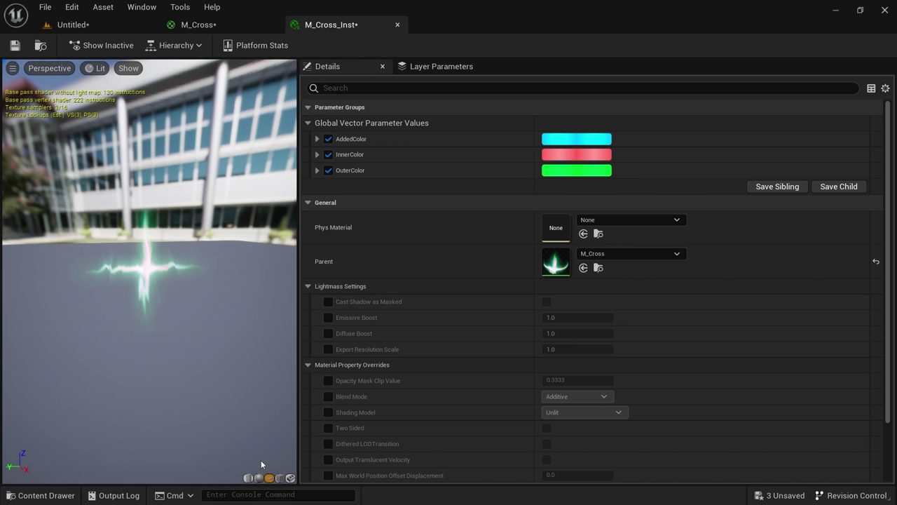
left_click(12, 68)
left_click(19, 100)
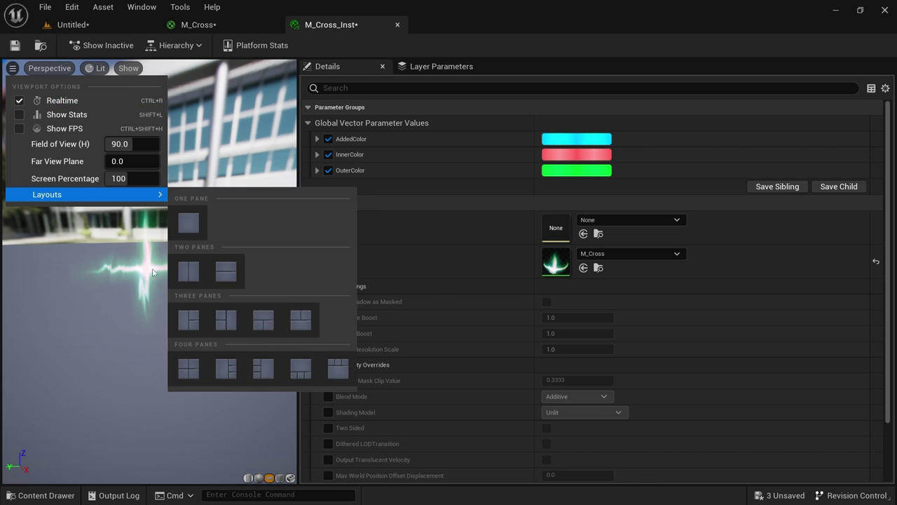
key("Escape")
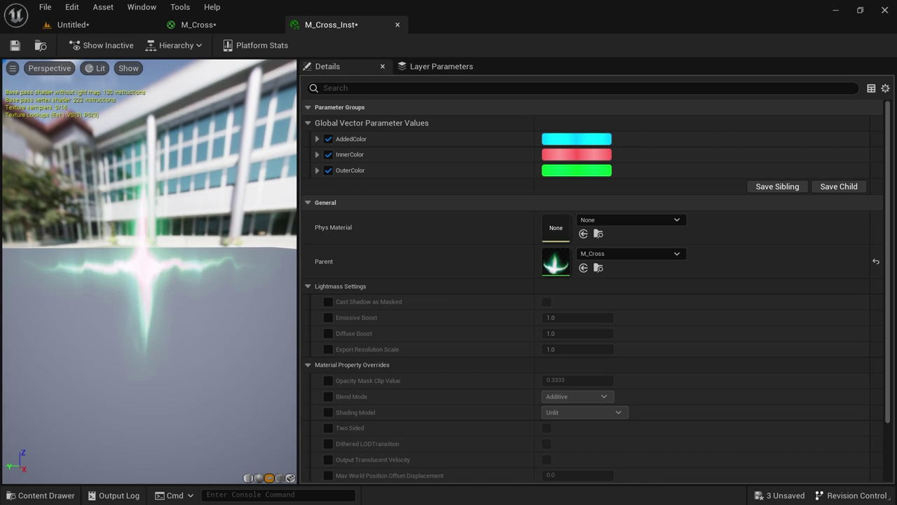
Try a pale orange AddedColor, another InnerColor and a violet OuterColor in the material instance, cancelling each color change
left_click(575, 145)
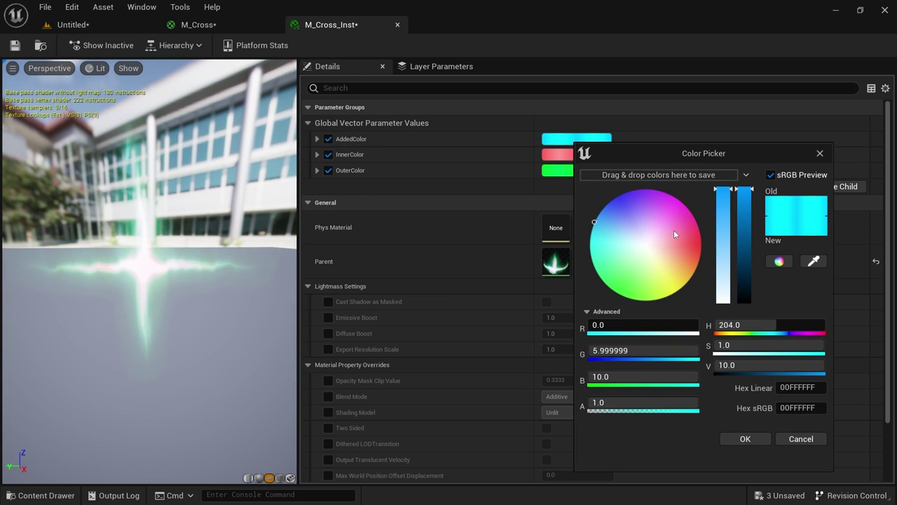
mouse_move(673, 230)
left_mouse_down()
mouse_move(687, 252)
mouse_move(646, 279)
mouse_move(649, 211)
mouse_move(674, 226)
mouse_move(622, 265)
mouse_move(684, 286)
left_mouse_up()
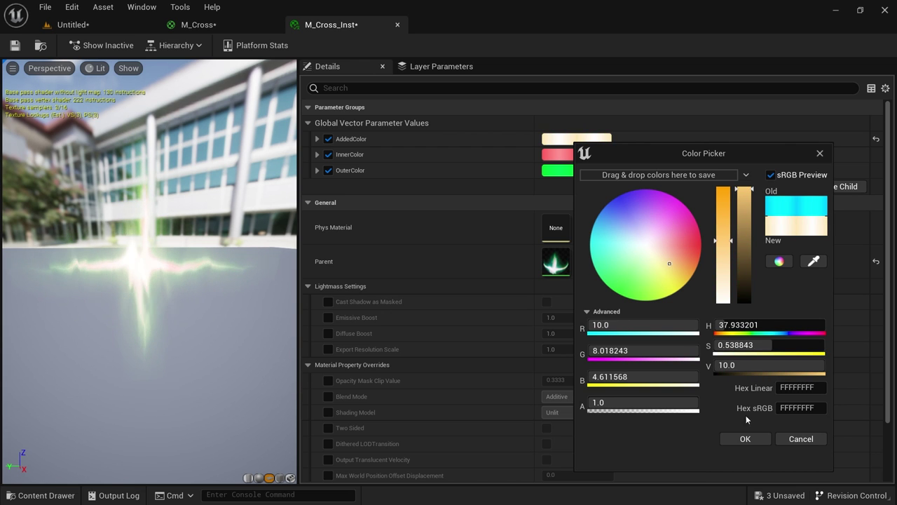
left_click(801, 439)
left_click(576, 156)
left_click_drag(617, 231, 651, 223)
left_click(804, 452)
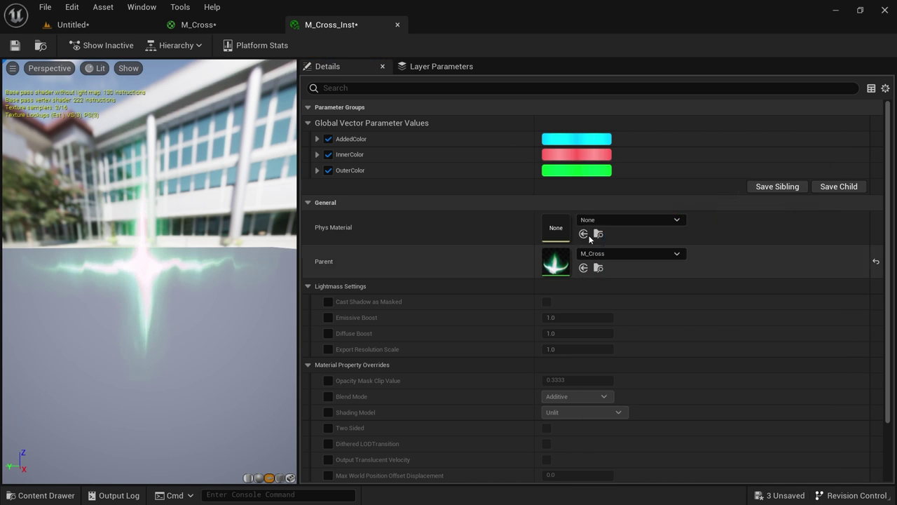
left_click(575, 170)
left_click_drag(625, 283, 628, 226)
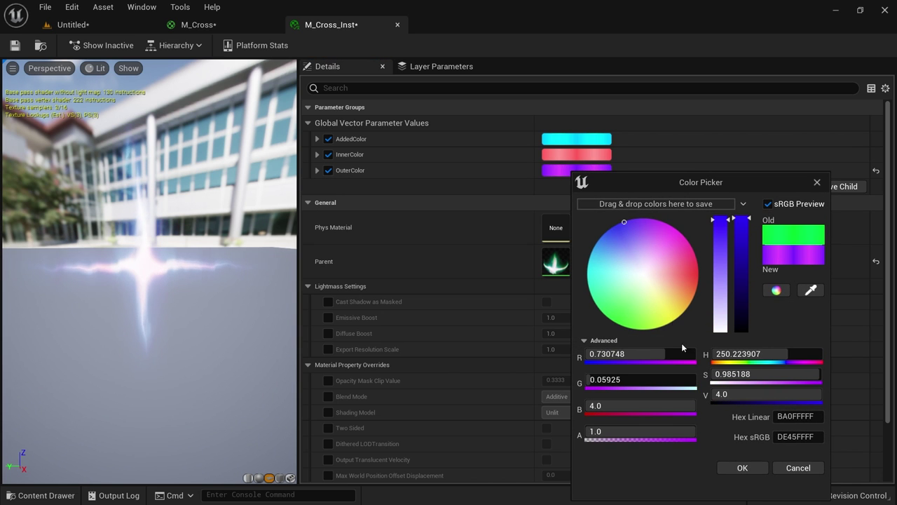
left_click(798, 468)
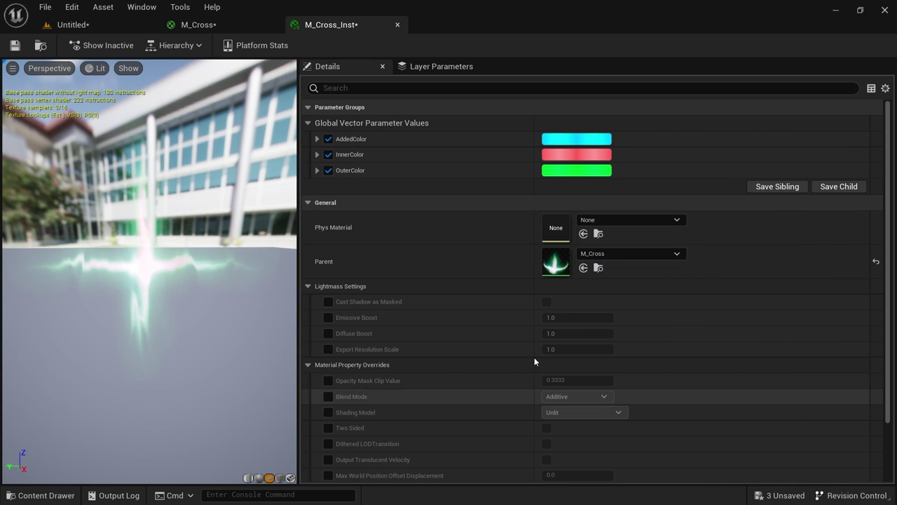
Close the instance editor and assign M_Cross_Inst to Element 0 of the Plane in the level
middle_click(341, 22)
left_click(73, 25)
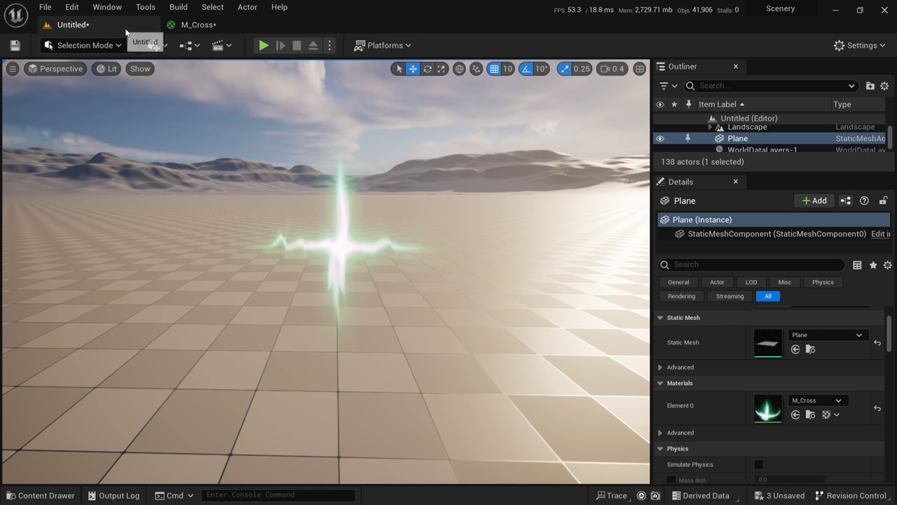
key("ctrl+space")
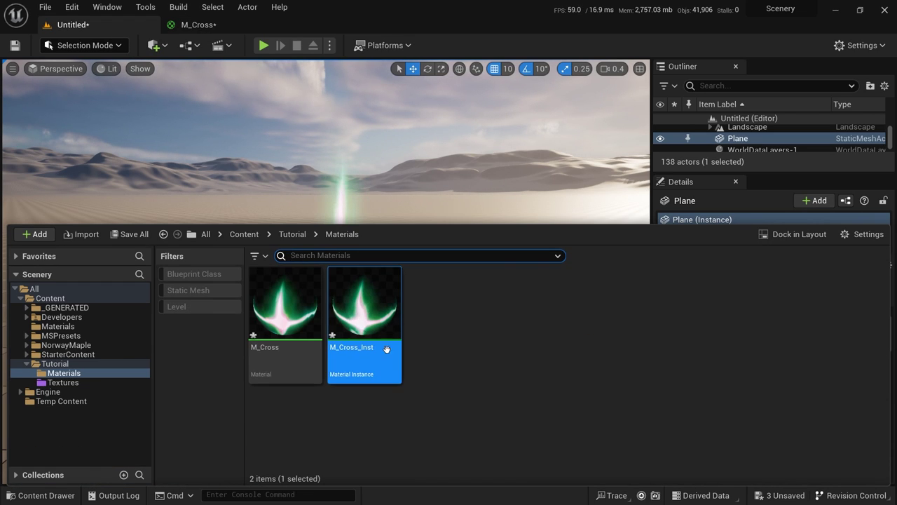
left_click(421, 343)
key("ctrl+space")
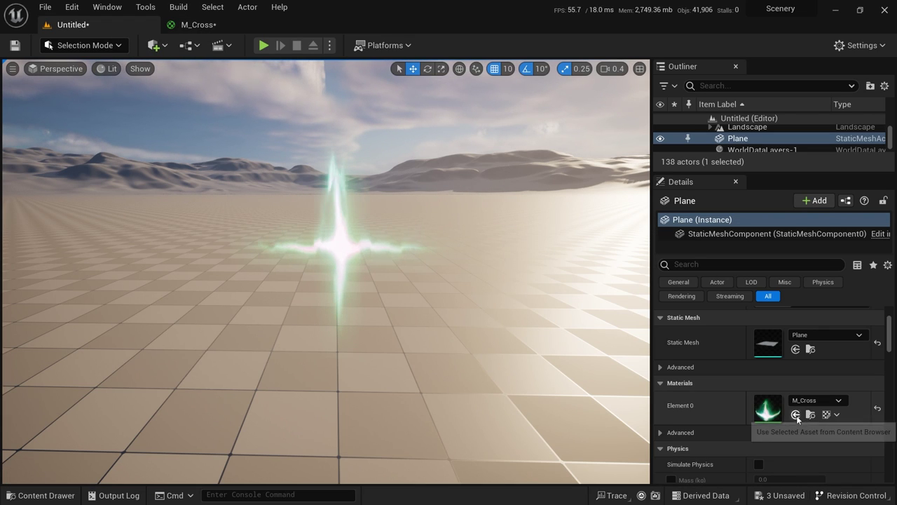
left_click(796, 414)
mouse_move(532, 330)
right_mouse_down()
mouse_move(531, 309)
mouse_move(523, 334)
right_mouse_up()
key("a")
key("d")
right_click_drag(367, 285, 367, 285)
key("s")
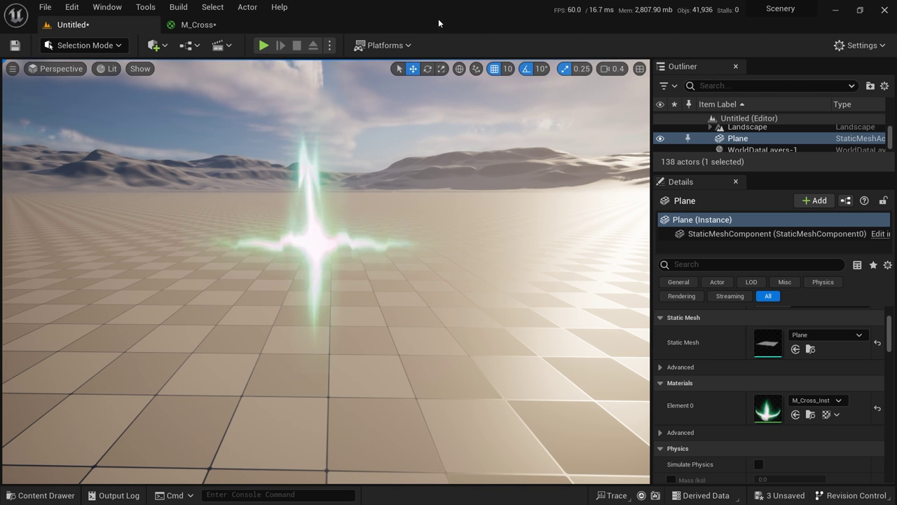
Create a new material named M_Wave in the Tutorial Materials folder and open it for editing
key("ctrl+space")
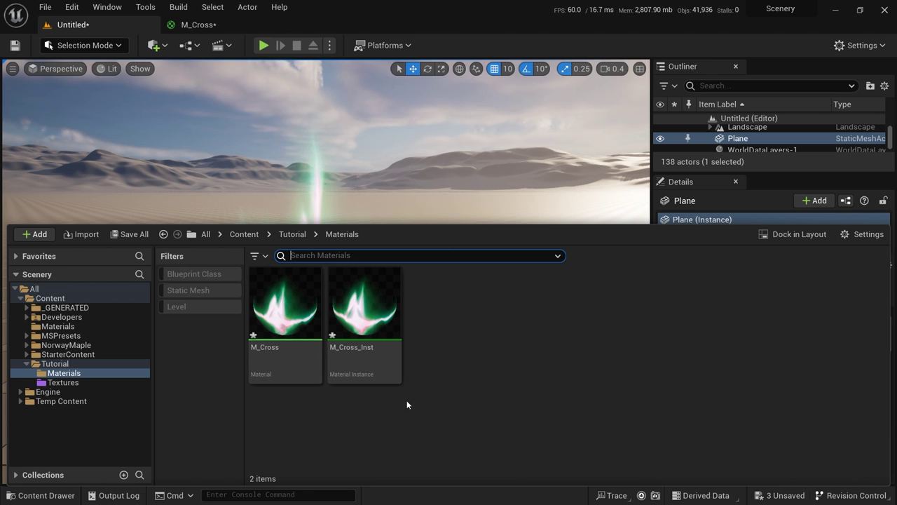
right_click(442, 304)
left_click(505, 258)
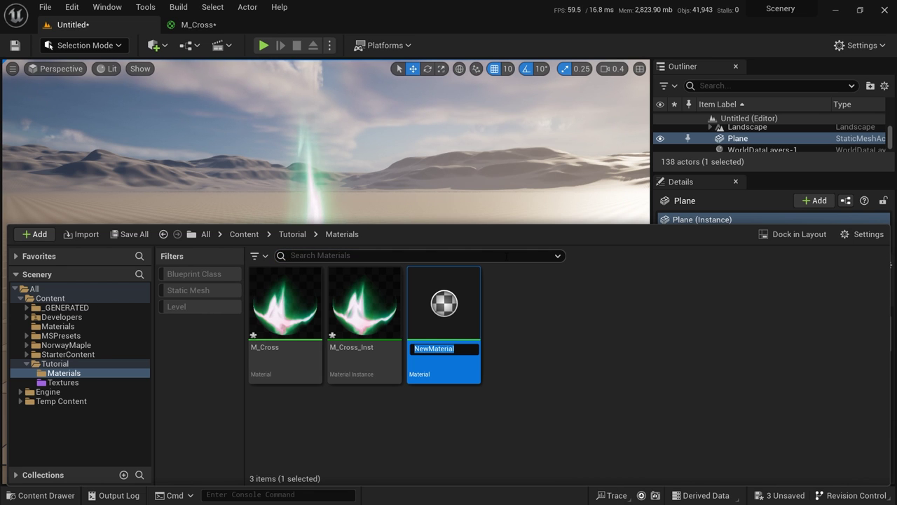
type("M_")
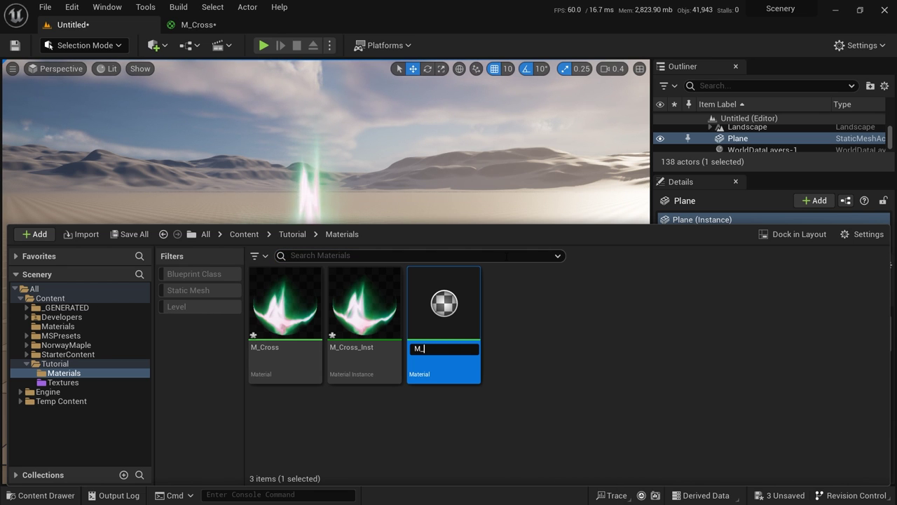
type("Wa")
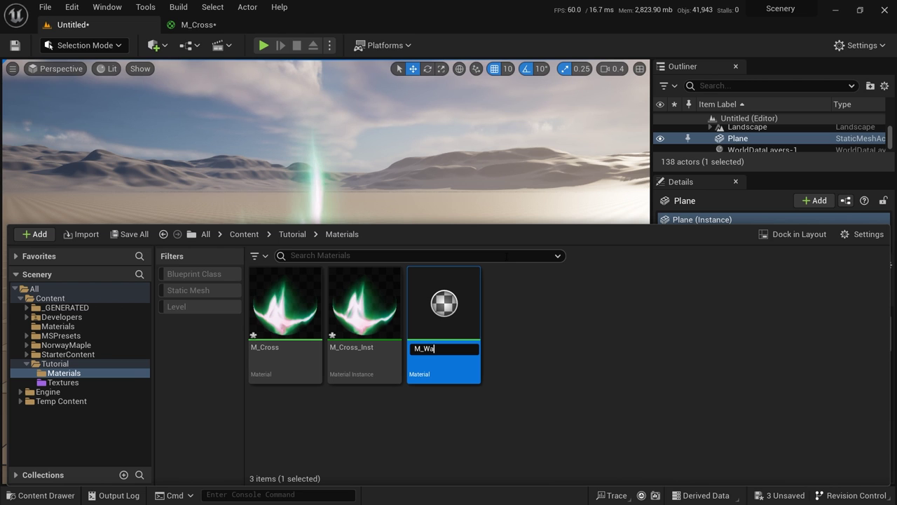
type("ve")
key("Return")
key("Return")
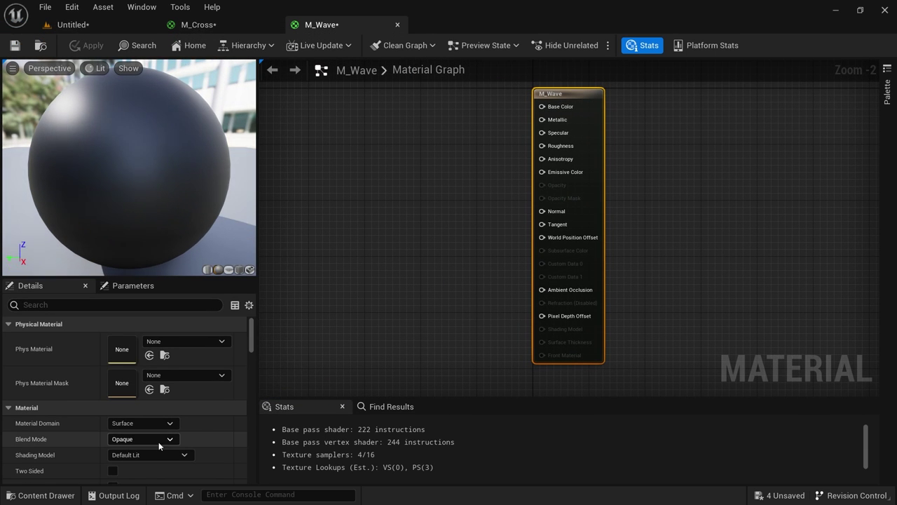
Set M_Wave's blend mode to Additive and its shading model to Unlit
left_click(158, 441)
left_click(151, 396)
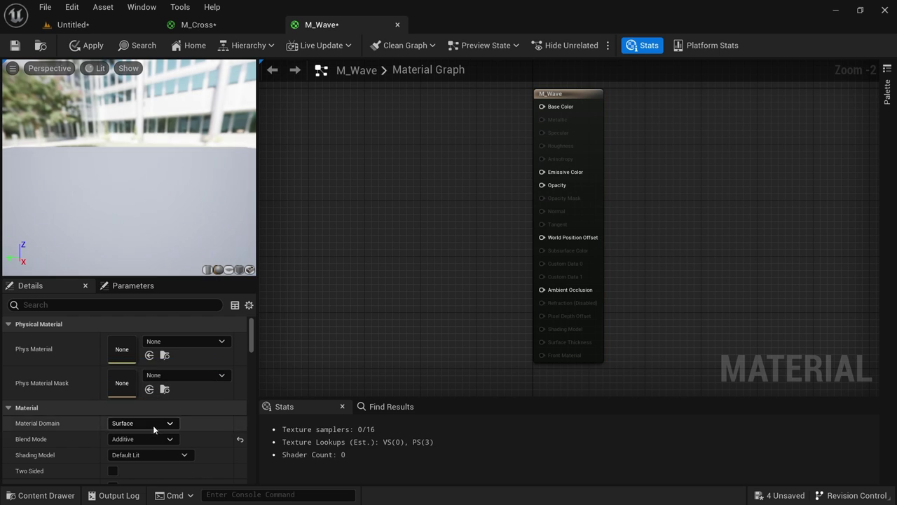
left_click(148, 457)
left_click(140, 319)
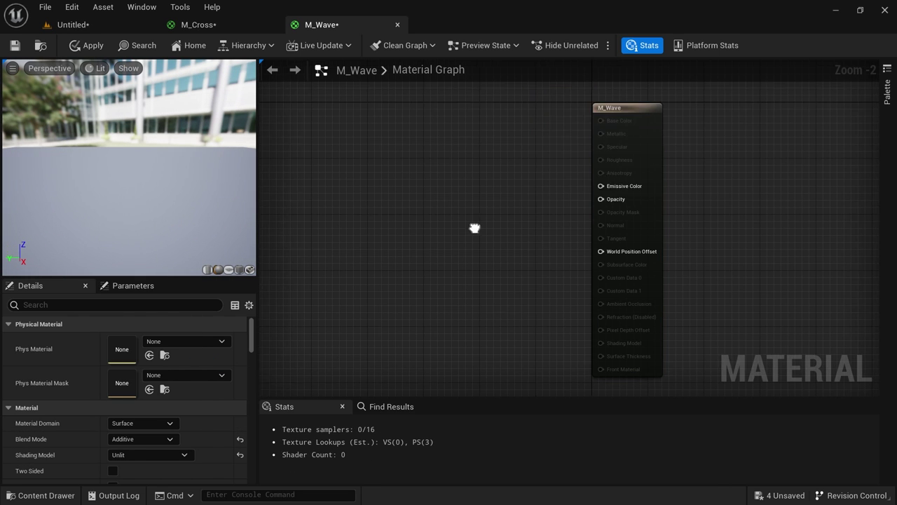
Add two Texture Sample nodes using the T_Crys texture from the Tutorial Textures folder to the M_Wave graph
right_click_drag(474, 228, 553, 239)
key("ctrl+space")
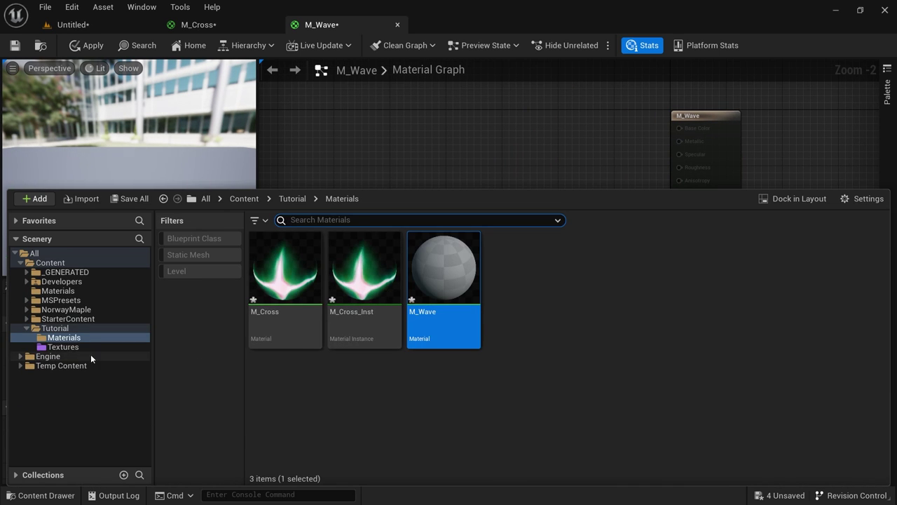
left_click(63, 347)
left_click(358, 294)
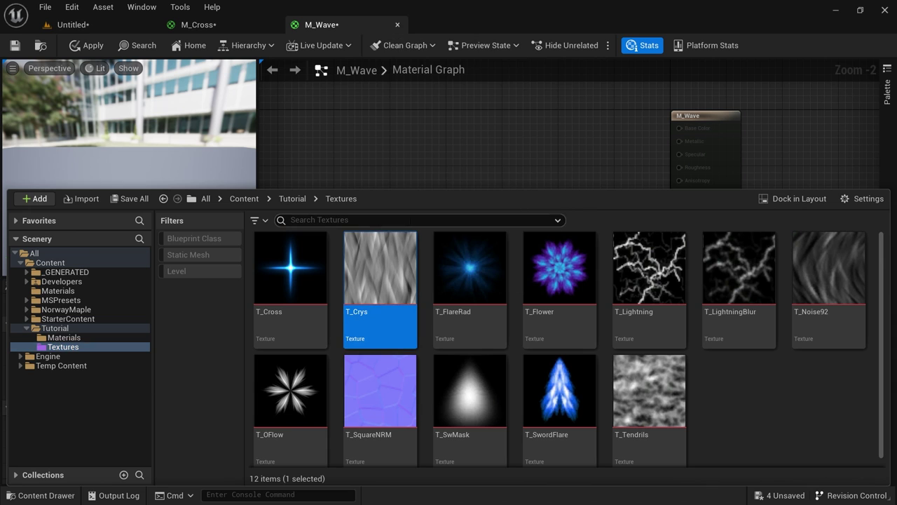
left_click(416, 184)
key("t")
left_click(397, 149)
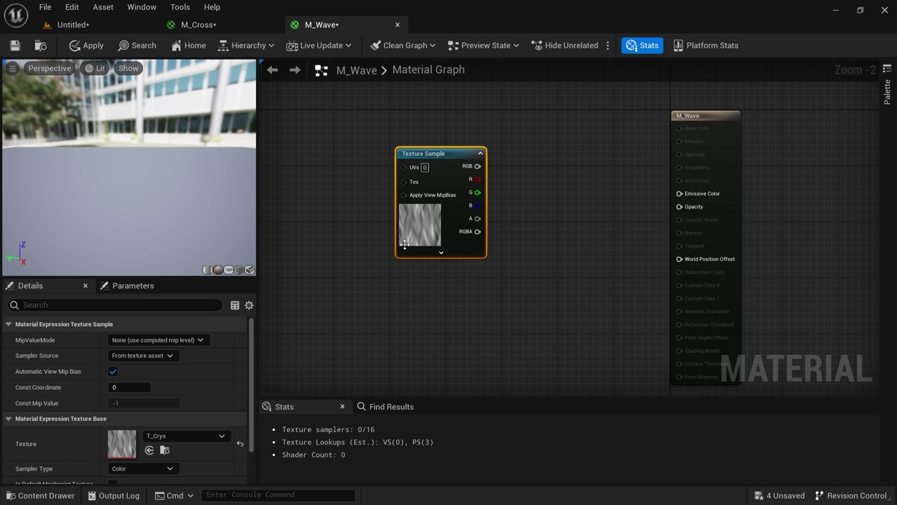
key("t")
left_click(409, 305)
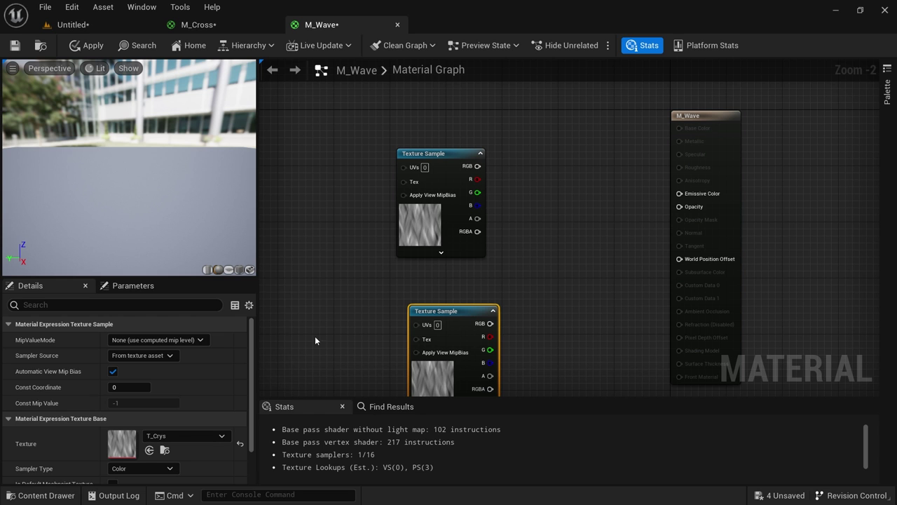
Place the second Texture Sample node directly below the first one, leaving room before the material output
left_click(375, 286)
right_click_drag(378, 283, 413, 204)
left_click_drag(488, 289, 476, 256)
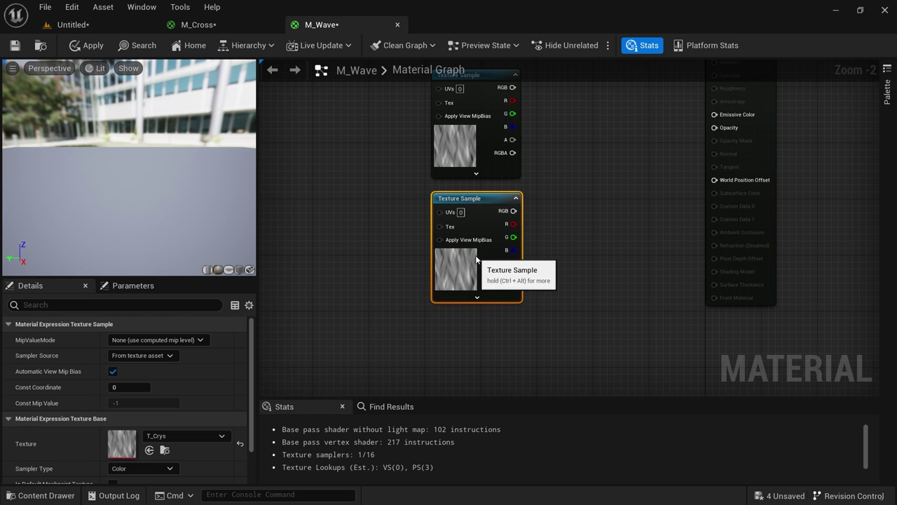
right_click_drag(379, 227, 394, 302)
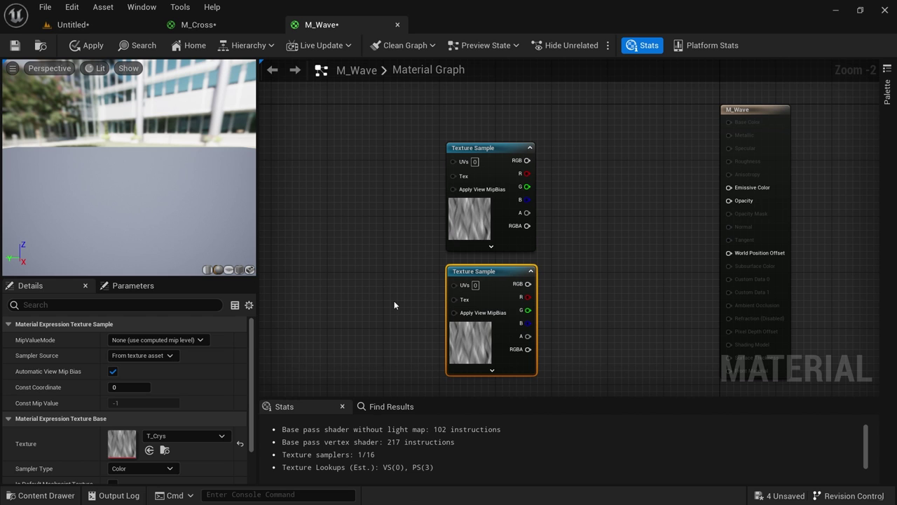
right_click_drag(595, 216, 556, 208)
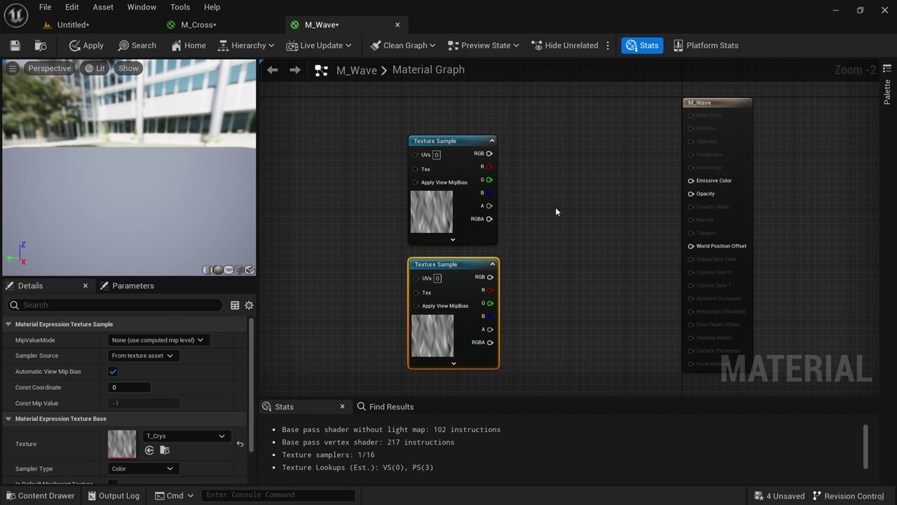
left_click(556, 207)
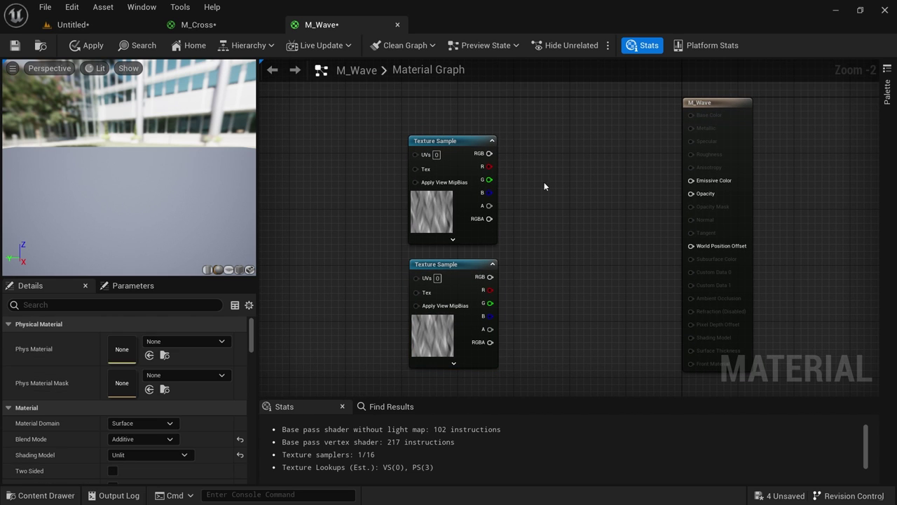
Combine both Texture Sample RGB outputs in an Add node wired to Emissive Color, and preview the material on a plane
left_click(544, 181)
left_click_drag(489, 160, 552, 198)
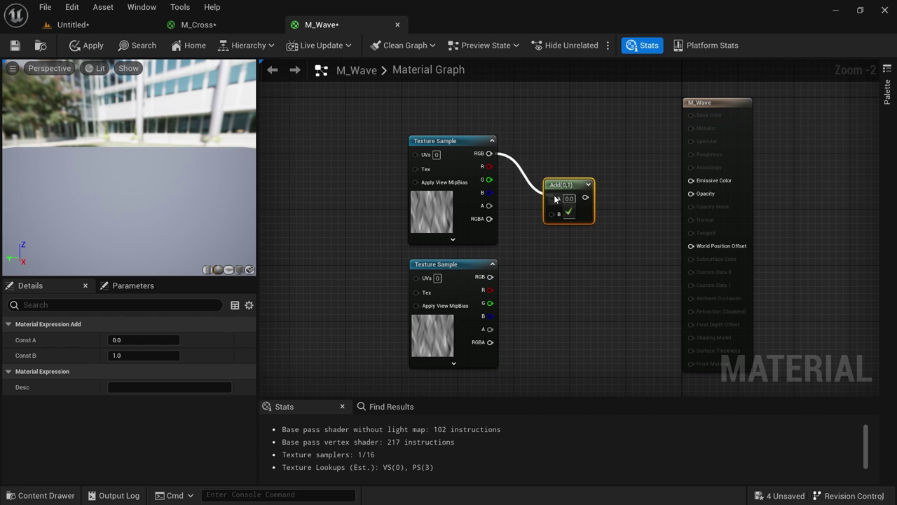
left_click_drag(488, 276, 701, 184)
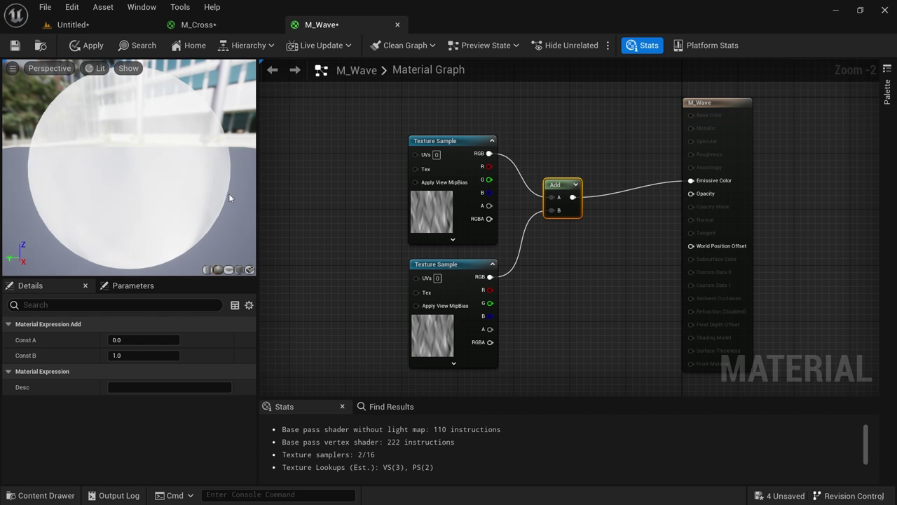
left_click(228, 270)
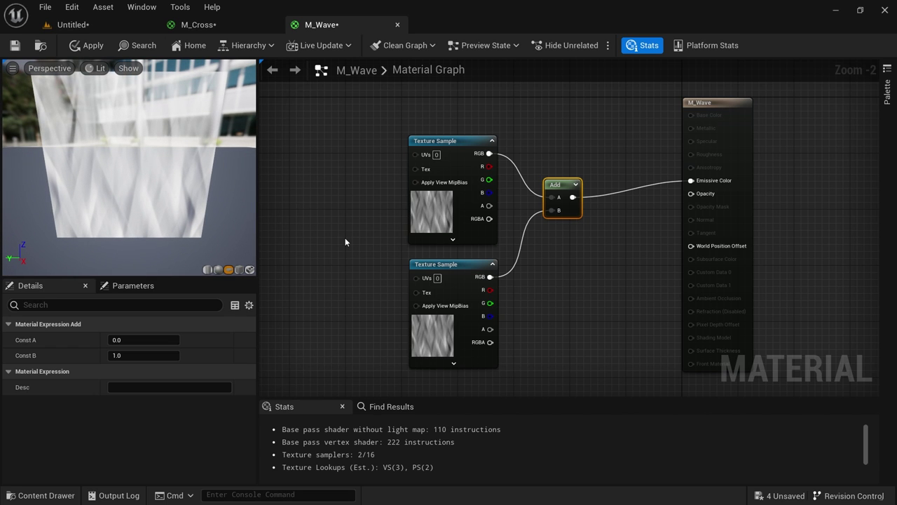
Add a Panner node beside the upper Texture Sample and duplicate it beside the lower one
left_click(456, 217)
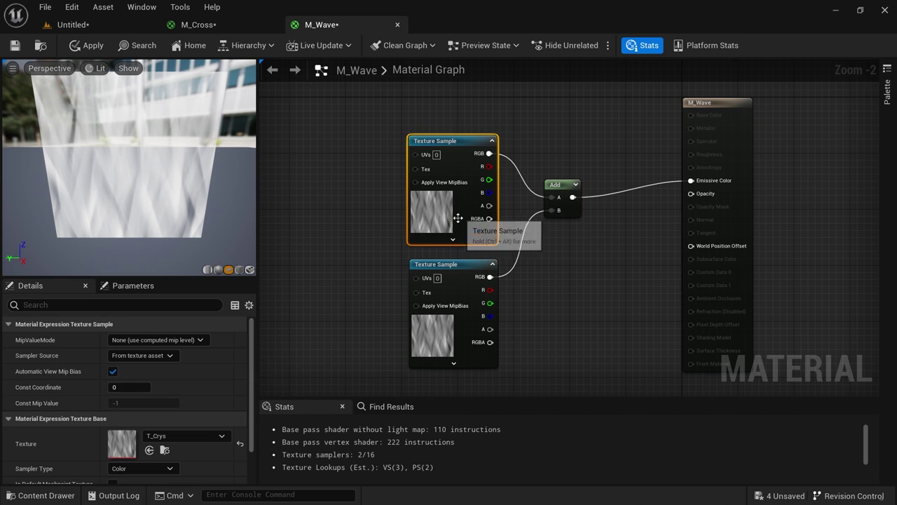
left_click(424, 222)
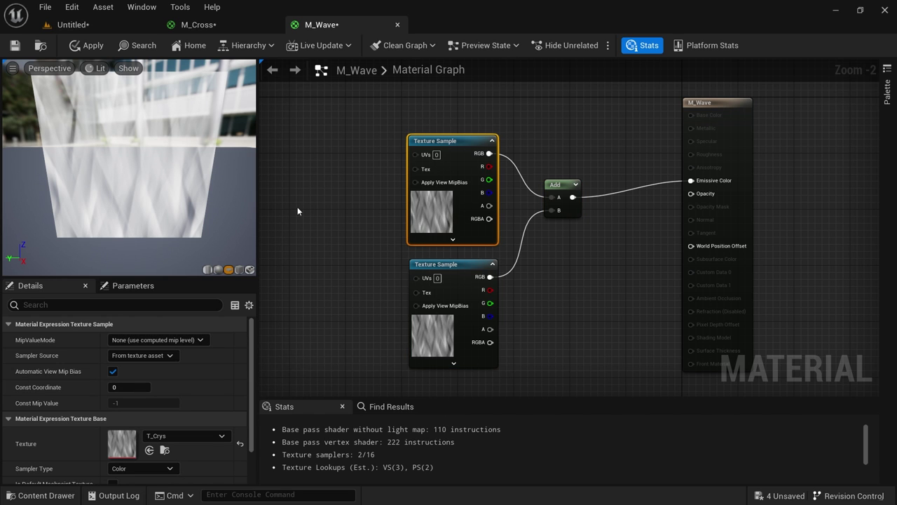
right_click_drag(297, 207, 332, 216)
left_click(331, 214)
left_click(313, 169)
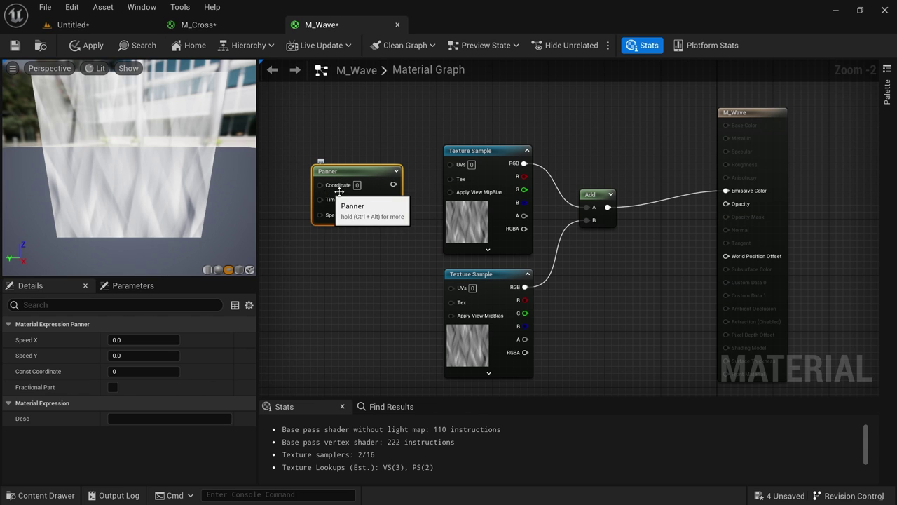
key("ctrl+c")
key("ctrl+v")
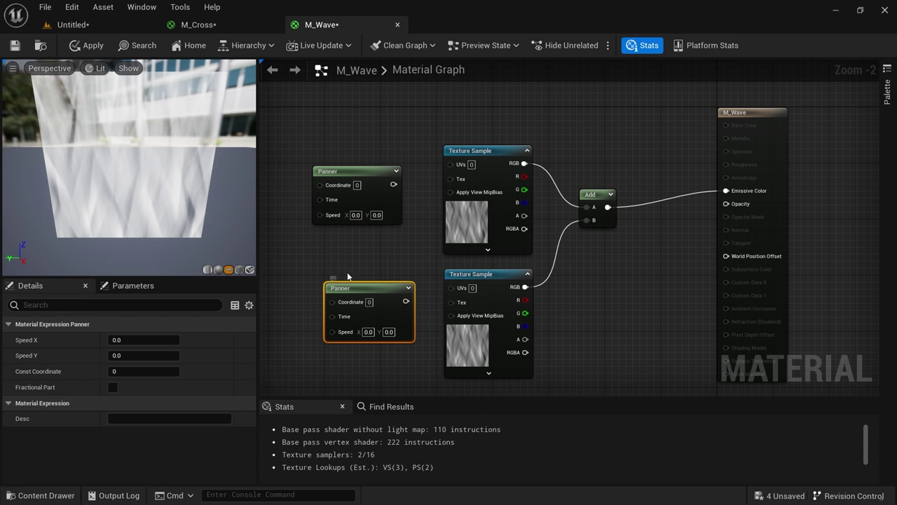
Wire each Panner output to the UVs input of its adjacent Texture Sample and move the upper Panner level with its texture
right_click_drag(347, 272, 389, 271)
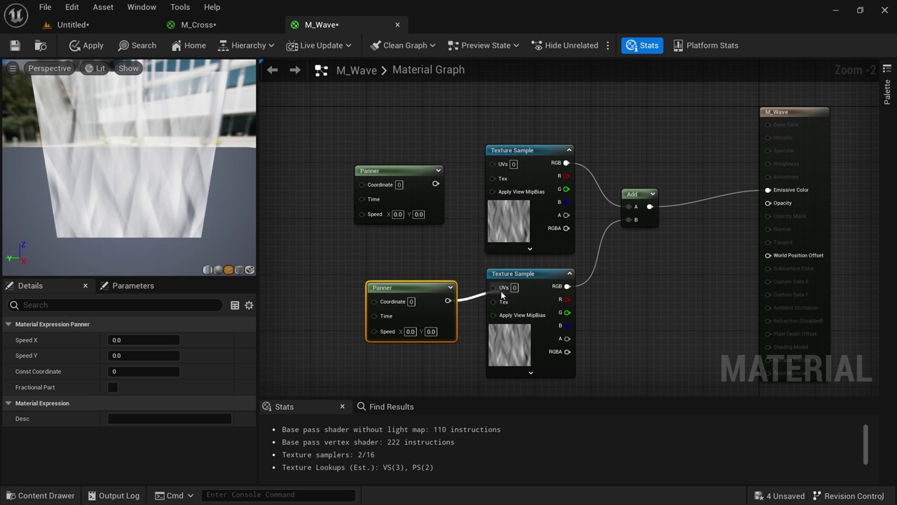
left_click_drag(501, 294, 497, 288)
left_click_drag(435, 183, 493, 164)
left_click_drag(409, 172, 415, 164)
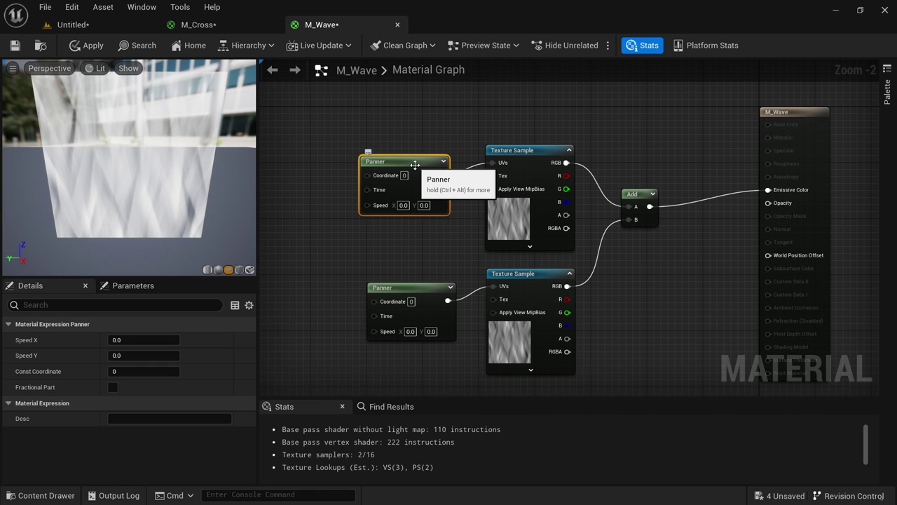
Add a TextureCoordinate node, wire it to the upper Panner's Coordinate input, and place it in line with that Panner
mouse_move(343, 165)
right_mouse_down()
mouse_move(356, 160)
mouse_move(330, 167)
right_mouse_up()
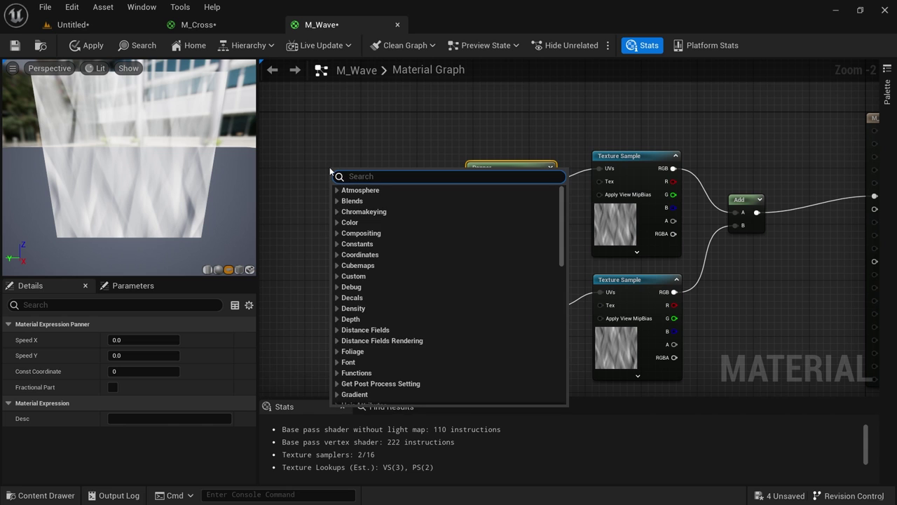
right_click(329, 167)
type("texture coord")
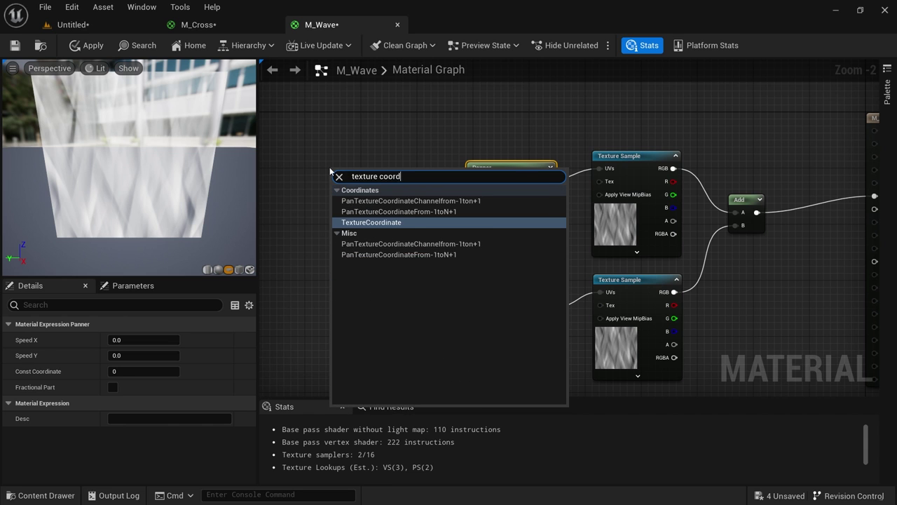
key("Return")
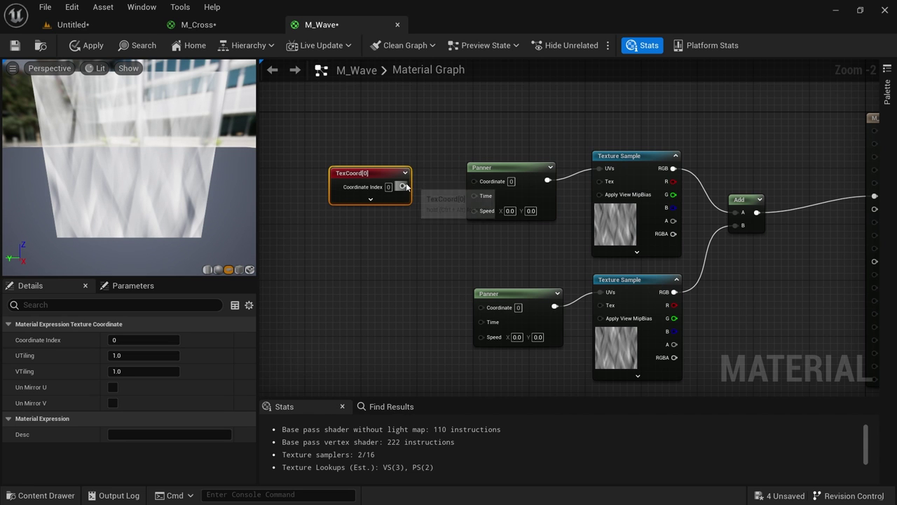
left_click_drag(406, 185, 460, 187)
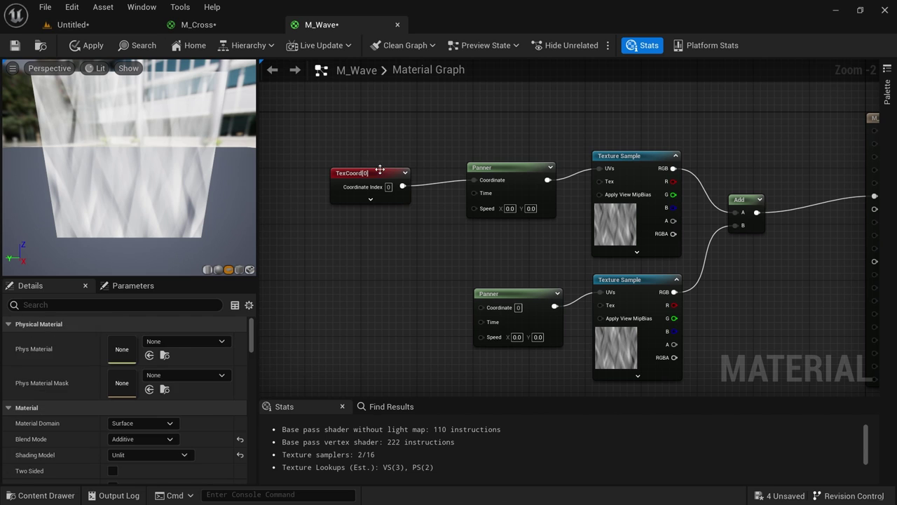
left_click_drag(377, 171, 388, 169)
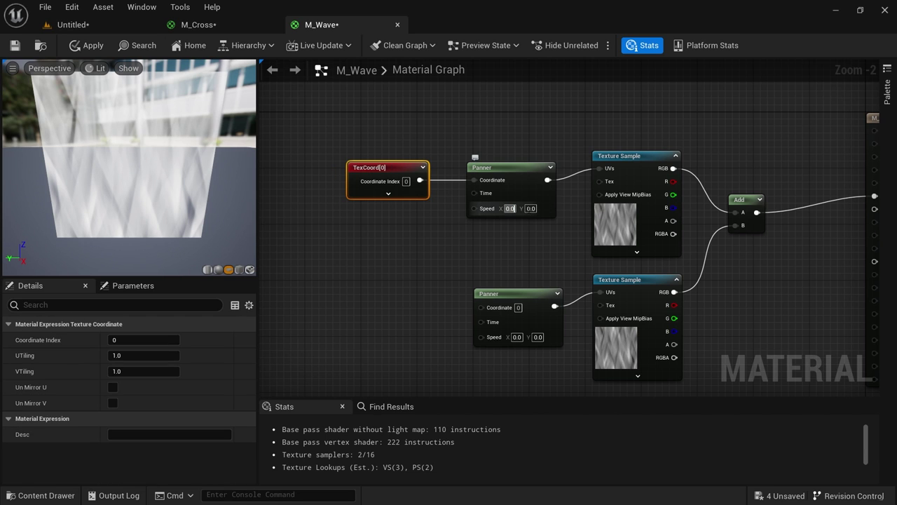
Set the upper Panner's Y speed to -0.3 and inspect the texture motion on the preview plane
left_click(530, 208)
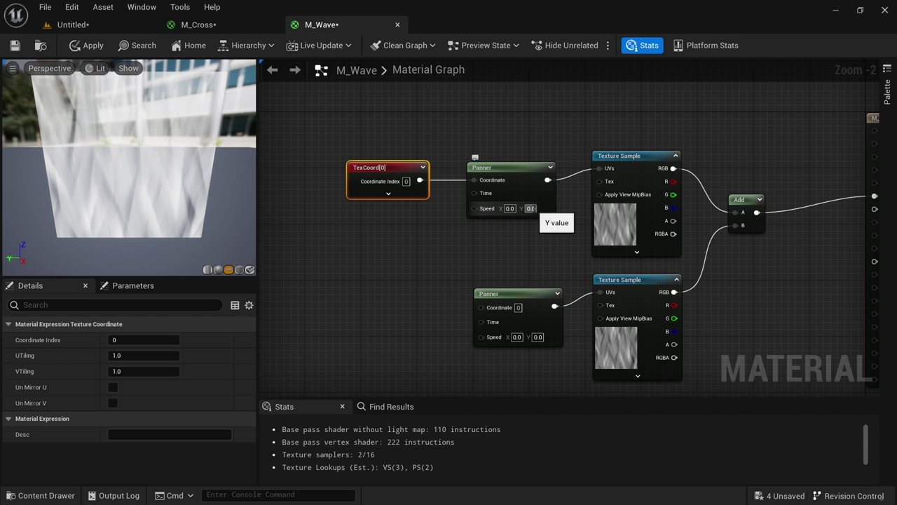
type("-")
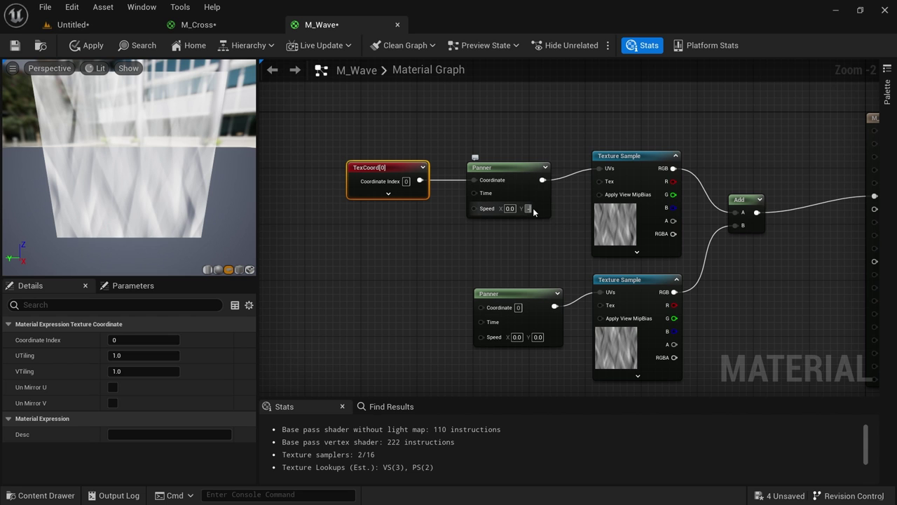
type("0.3")
key("Return")
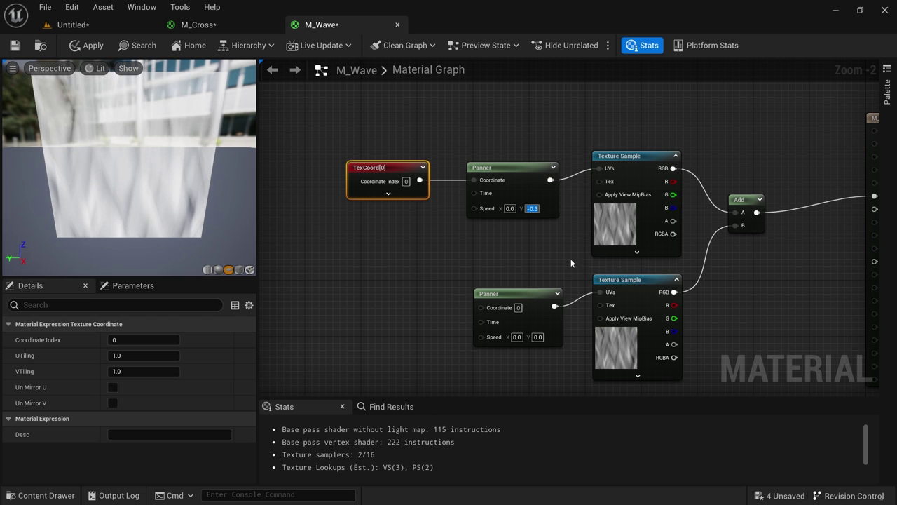
left_click(533, 293)
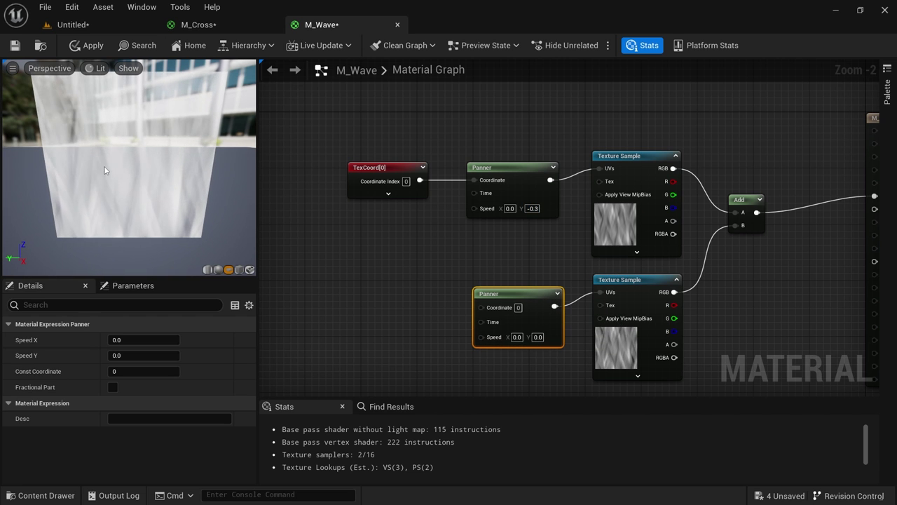
scroll(105, 171, "up", 3)
left_click_drag(104, 171, 88, 180)
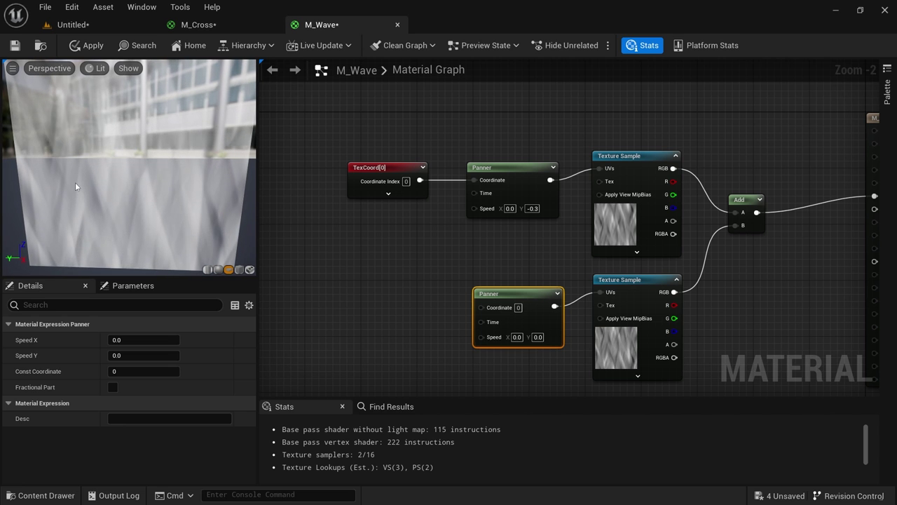
left_click_drag(75, 182, 78, 146)
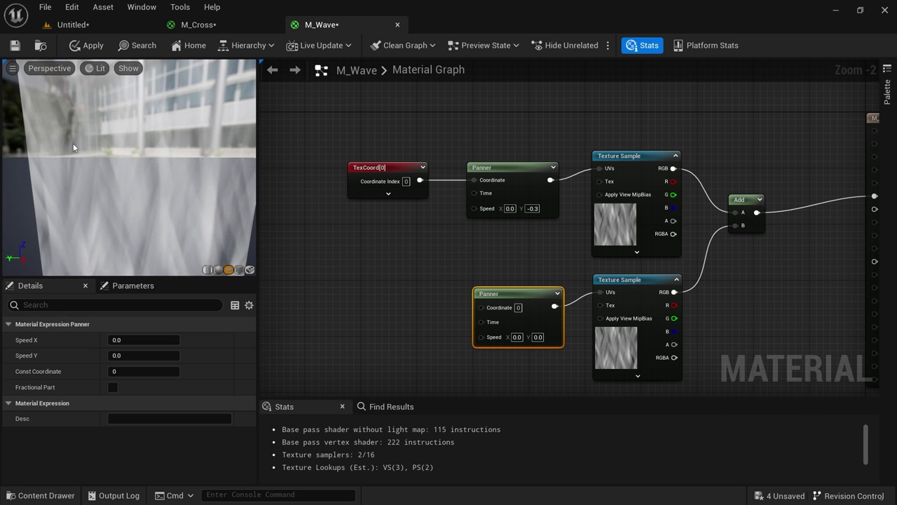
left_click_drag(100, 154, 80, 157)
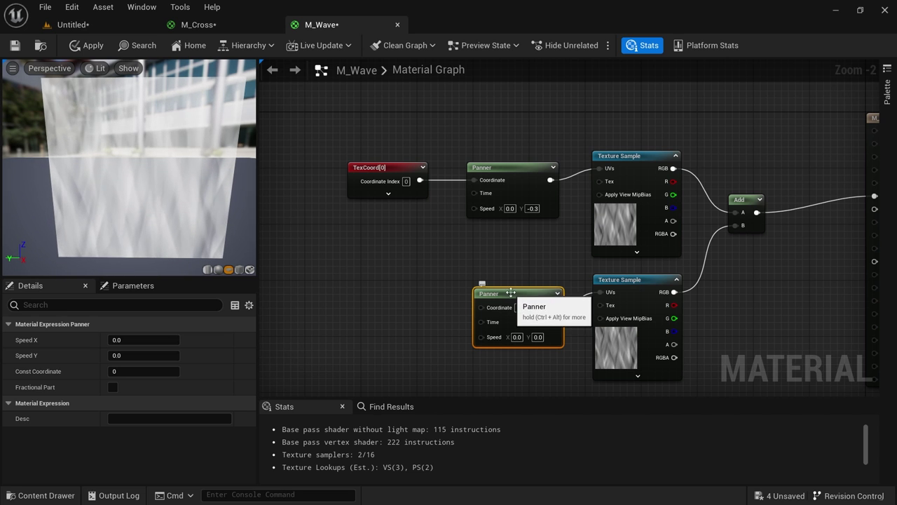
Set the upper Panner's Y speed to -0.4
left_click(539, 209)
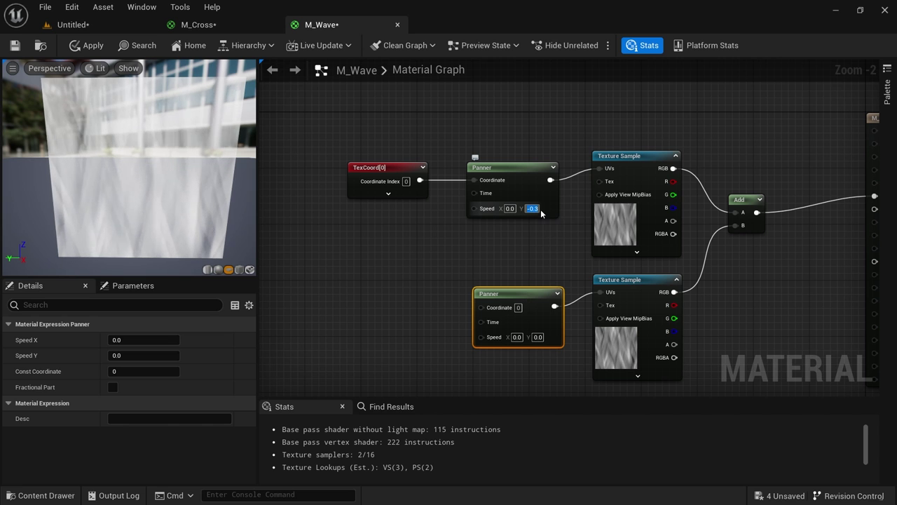
type("-0.4")
key("Return")
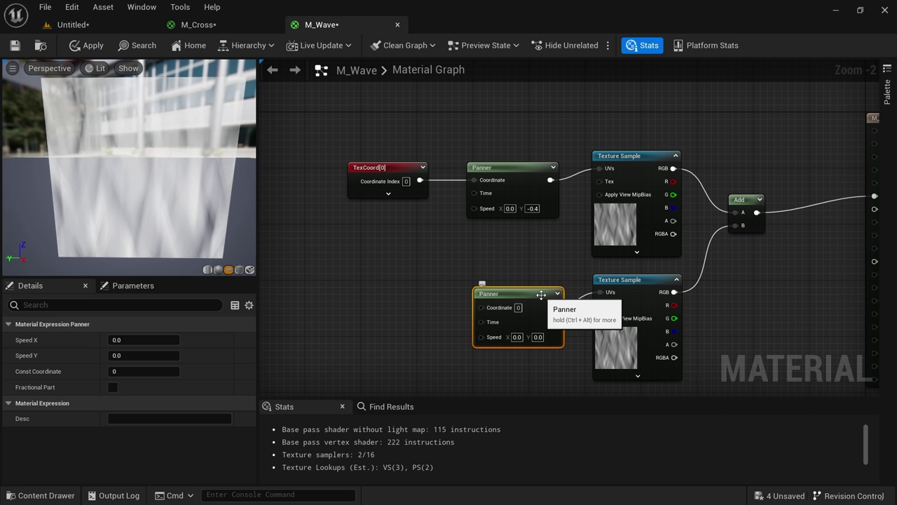
Set the lower Panner's Y speed to -0.2
left_click(147, 355)
type("-")
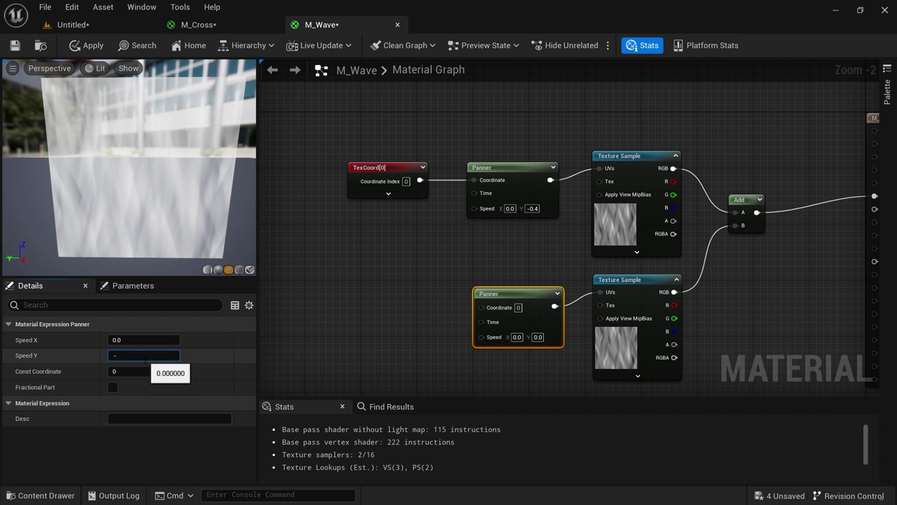
type("0.2")
key("Return")
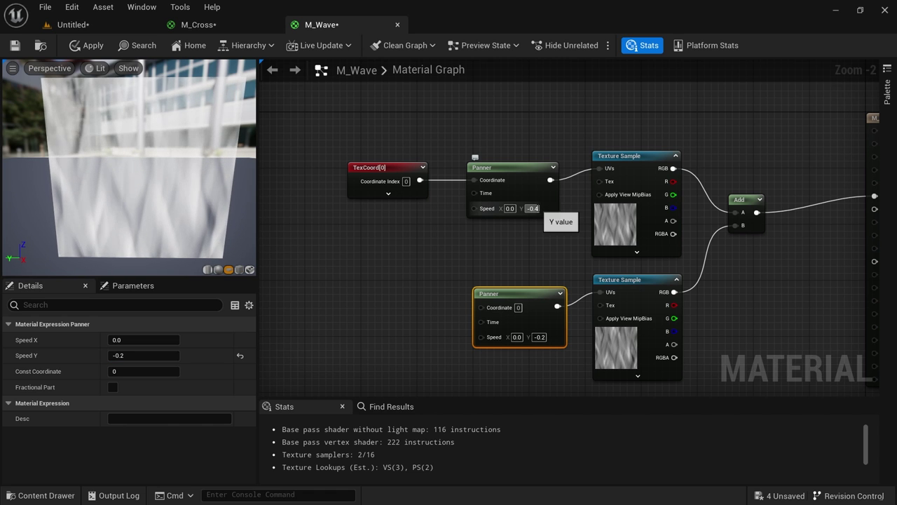
Set the Y speed to -0.3 on the upper Panner and to -0.23 on the lower Panner
left_click(532, 208)
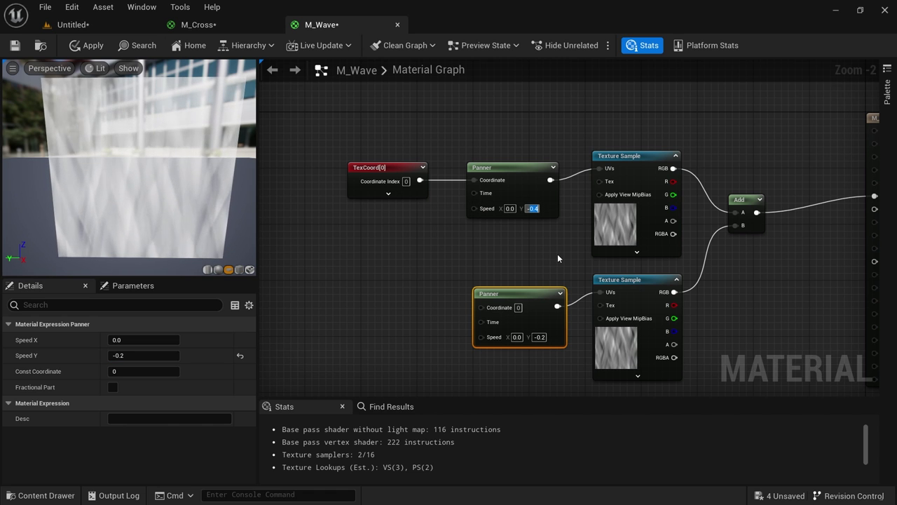
type("-0")
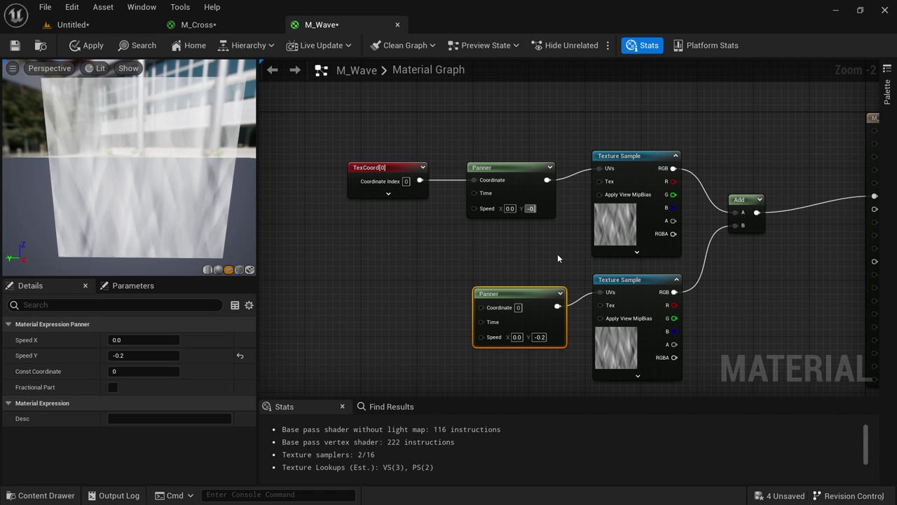
type(".3")
key("Return")
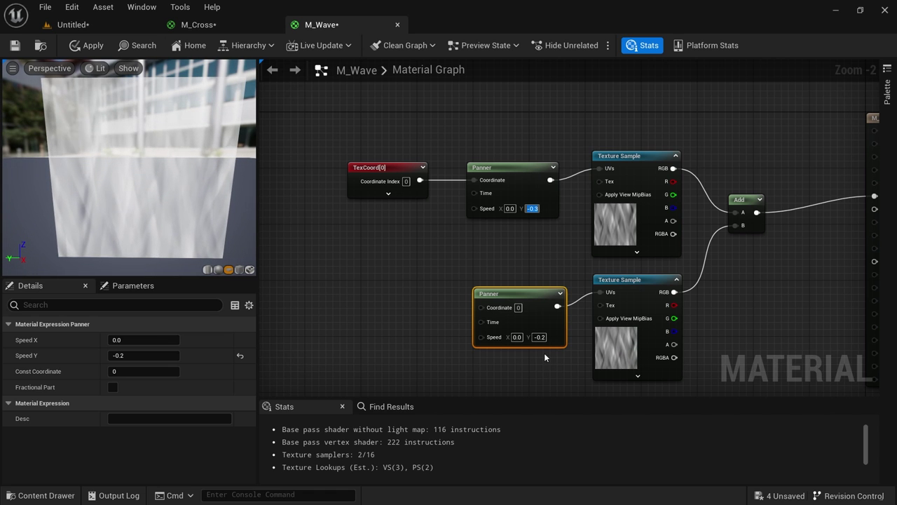
left_click(543, 338)
left_click(545, 338)
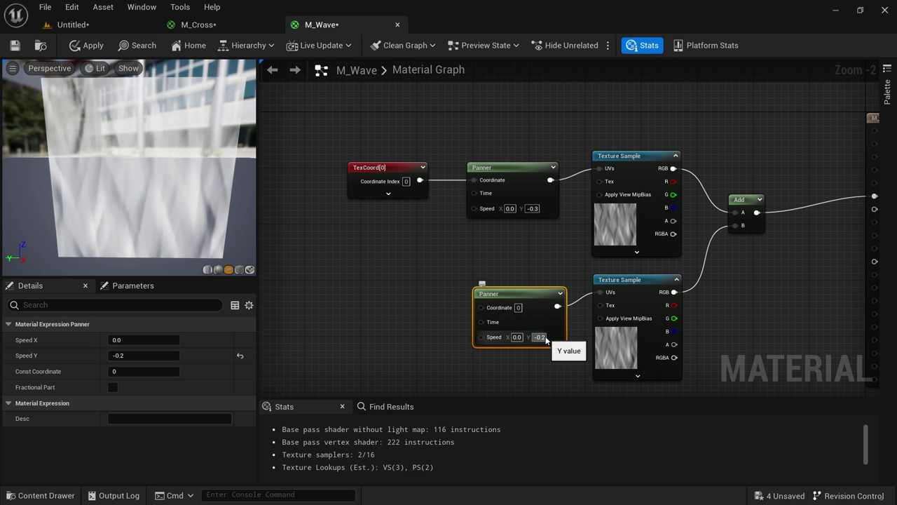
type("3")
key("Return")
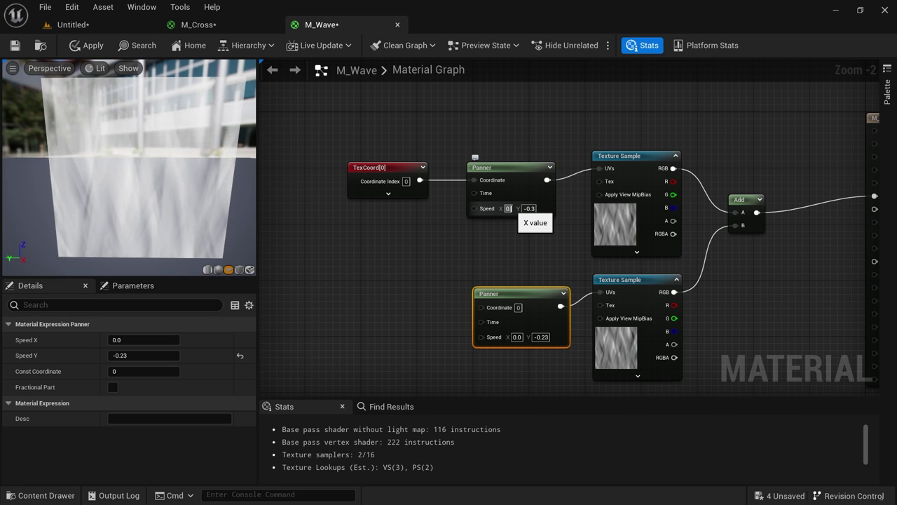
Set the X speed to 0.05 on the upper Panner and to -0.04 on the lower Panner, and check the preview
key("Return")
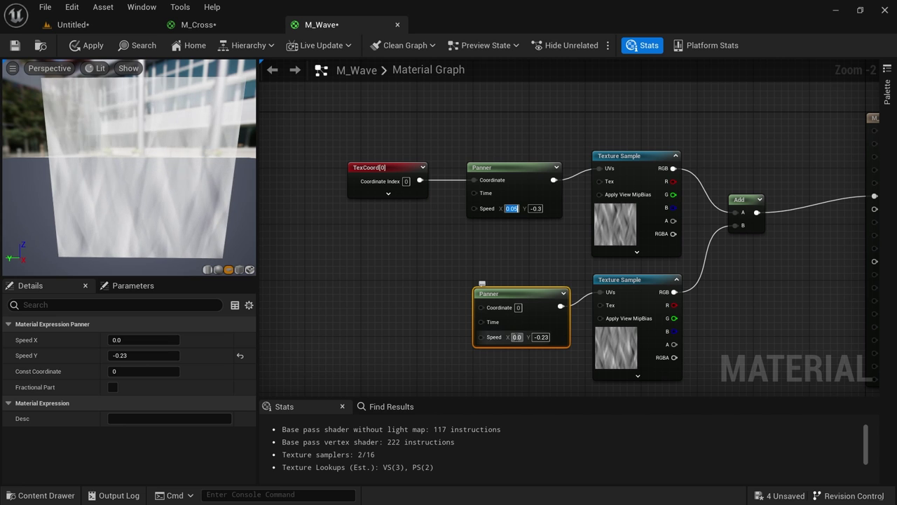
type("-")
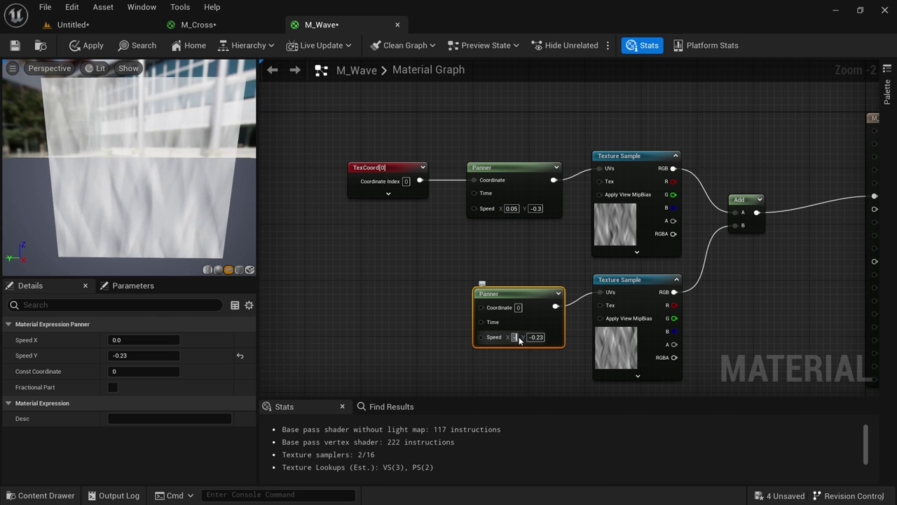
type("0.04")
key("Return")
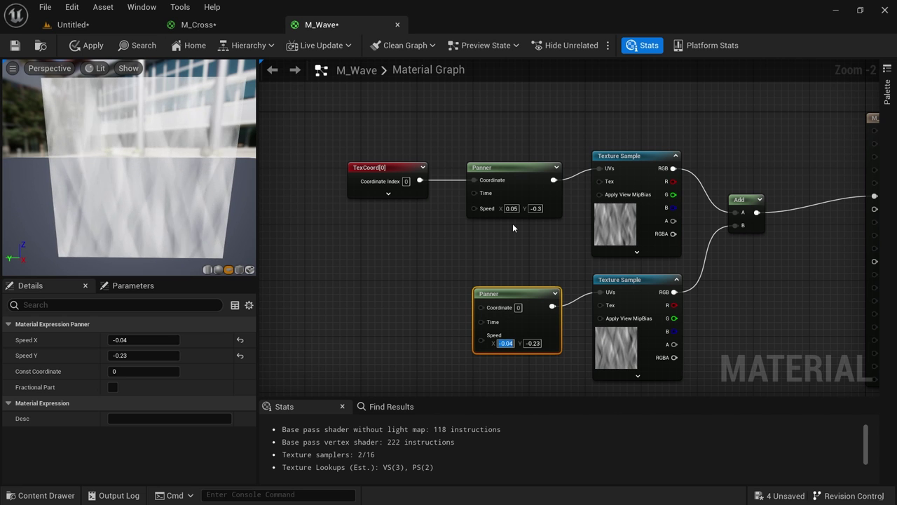
left_click(481, 256)
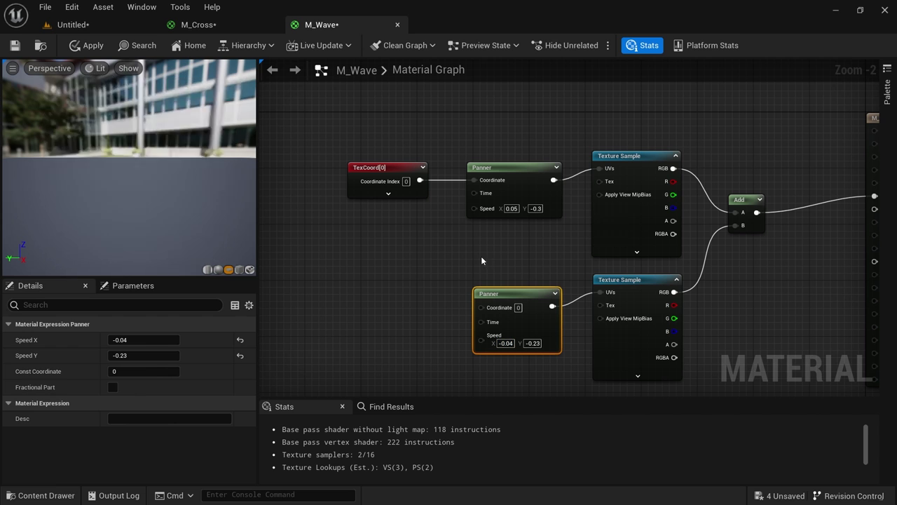
left_click_drag(93, 200, 107, 213)
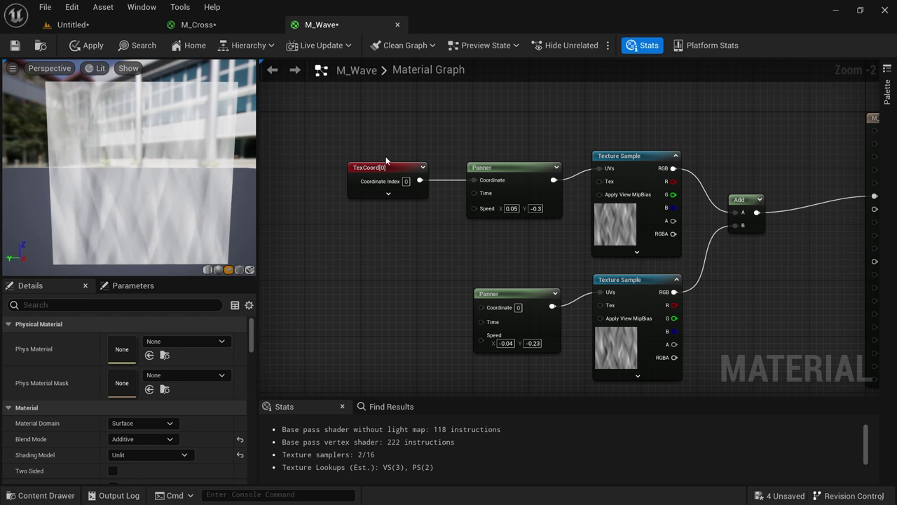
Set the UTiling of the TexCoord node feeding the upper Panner to 2
left_click(385, 177)
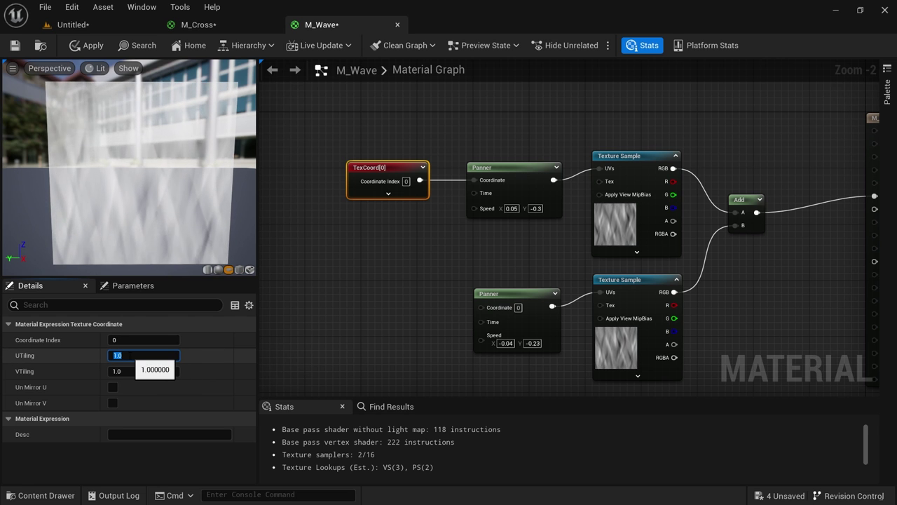
left_click(134, 355)
type("2")
key("Return")
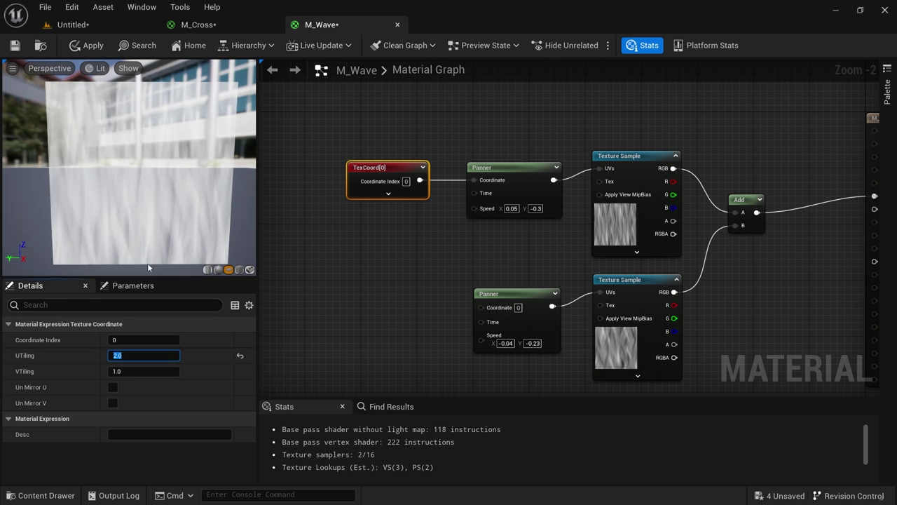
left_click(619, 228)
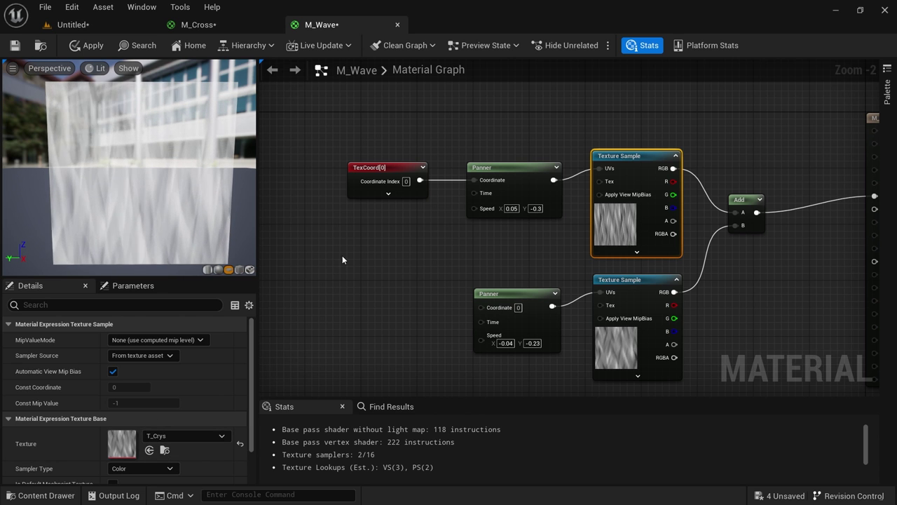
Set the TexCoord node's VTiling to 0.4 and check the stretched texture on the preview plane
left_click(382, 160)
left_click(353, 174)
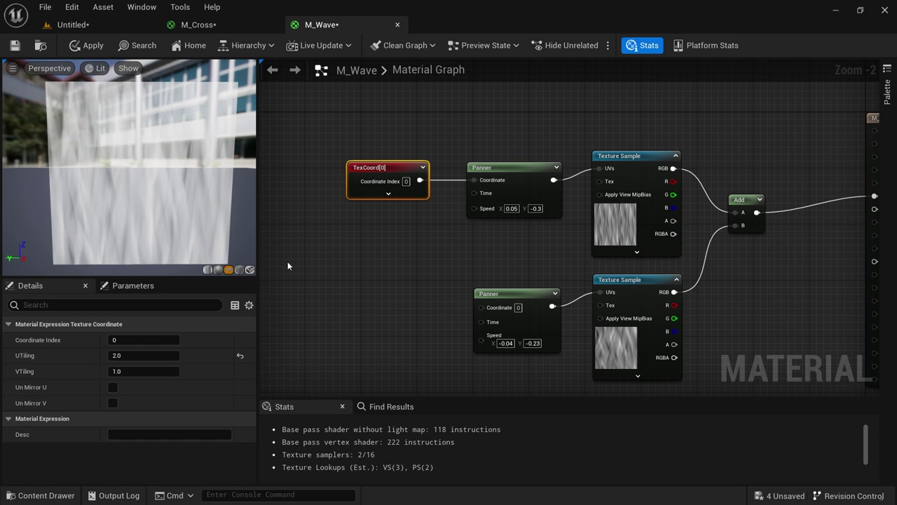
left_click(142, 373)
type("0.4")
key("Return")
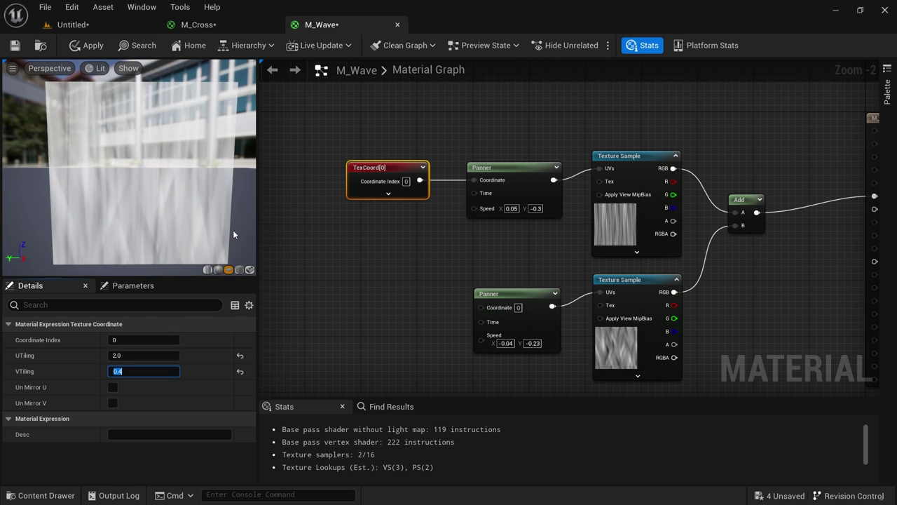
left_click(98, 184)
mouse_move(98, 184)
right_mouse_down()
mouse_move(128, 149)
mouse_move(102, 179)
right_mouse_up()
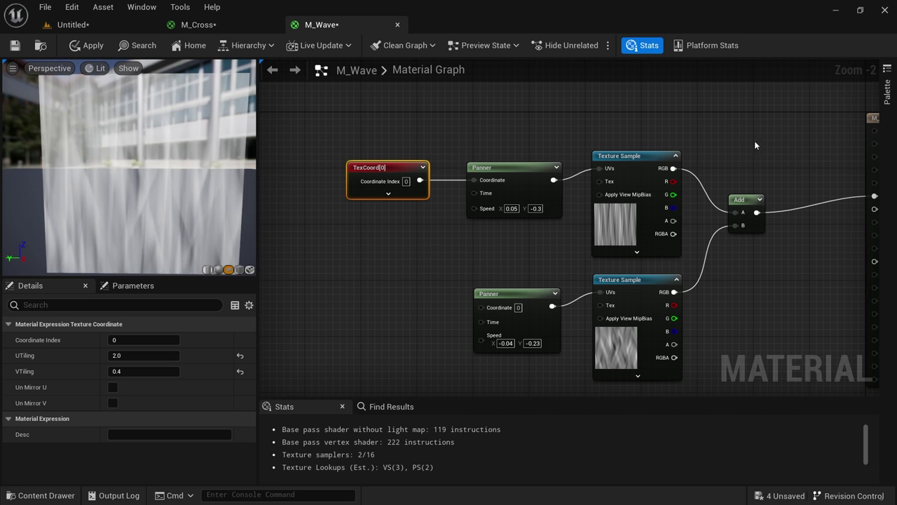
Move the M_Wave output node and the Add node farther from the Texture Samples, leaving room for more nodes between them
right_click_drag(754, 141, 521, 151)
left_click_drag(660, 152, 807, 159)
left_click_drag(499, 224, 580, 220)
left_click(494, 150)
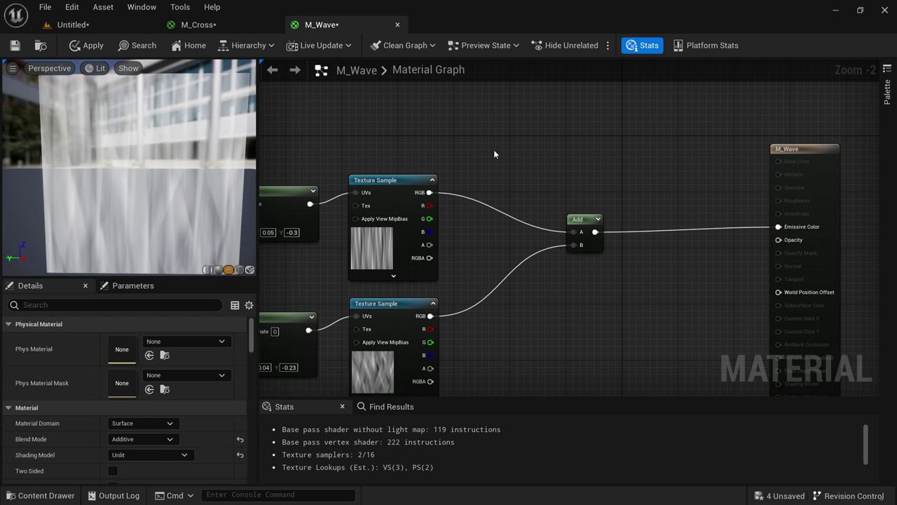
Multiply the upper Texture Sample's RGB by a new Constant3Vector and feed the result into A of the Add node
left_click(481, 128)
left_click_drag(429, 192, 490, 165)
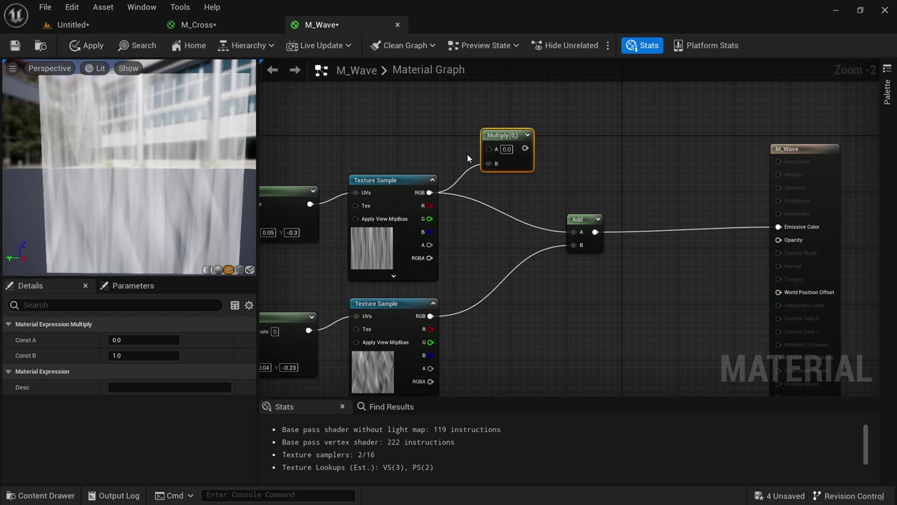
right_click_drag(439, 134, 471, 218)
left_click(468, 214)
key("3")
left_click(416, 155)
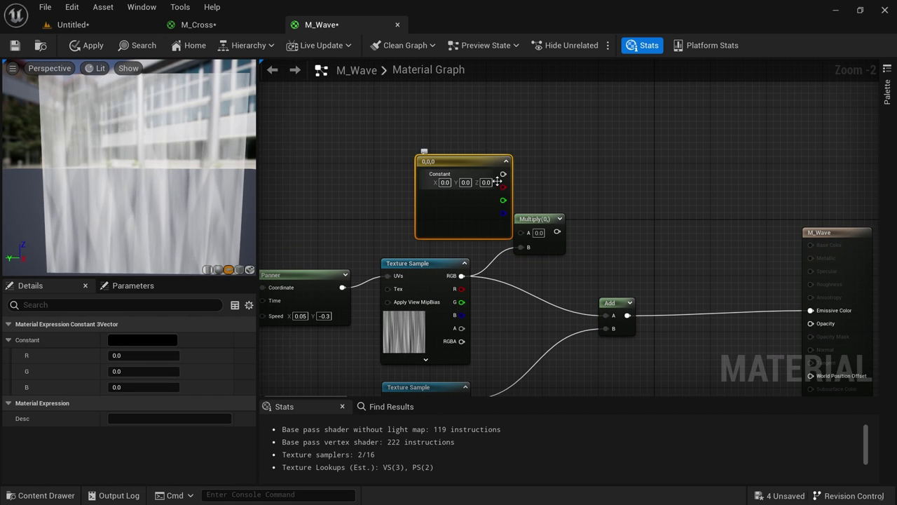
left_click_drag(417, 162, 376, 143)
left_click_drag(461, 154, 609, 316)
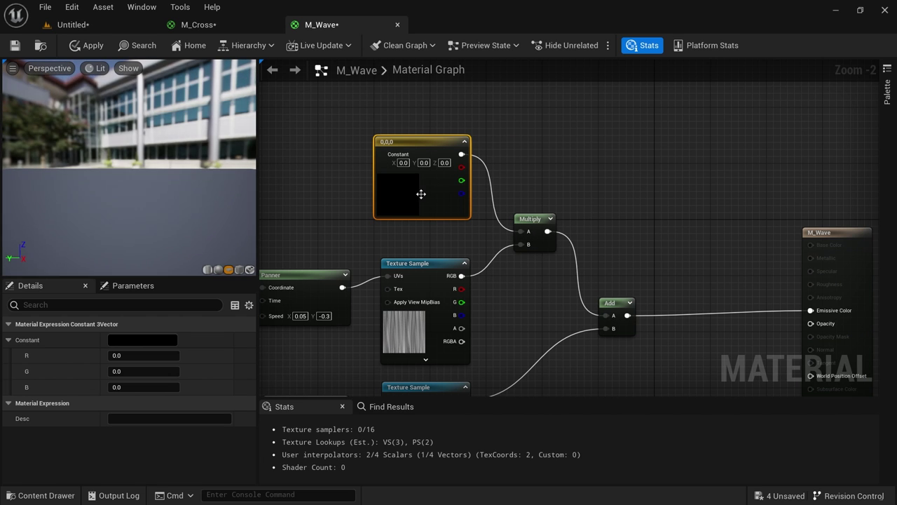
Set the upper Constant3Vector to blue (R 0.043079, G 0.173733, B 1.0) and check the tint on the preview plane
left_click(154, 339)
left_click_drag(101, 162, 226, 124)
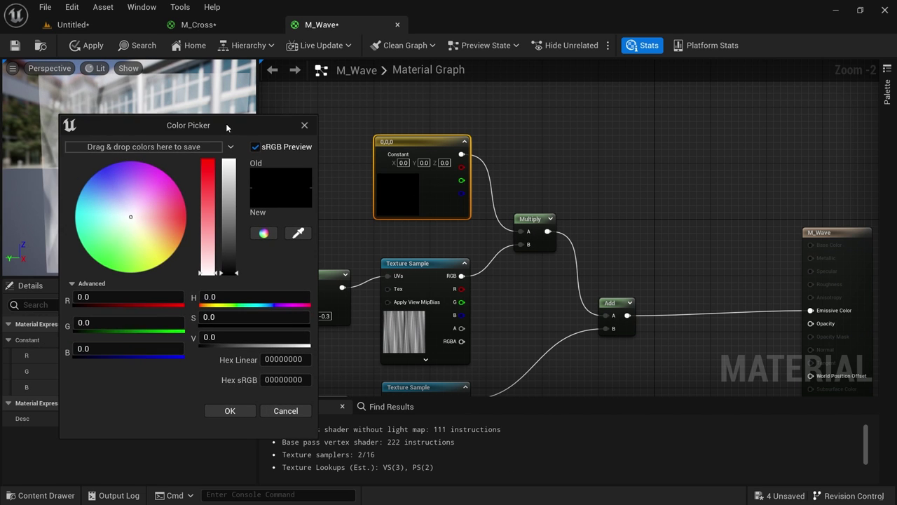
left_click(98, 176)
left_click_drag(231, 223, 232, 159)
left_click(231, 411)
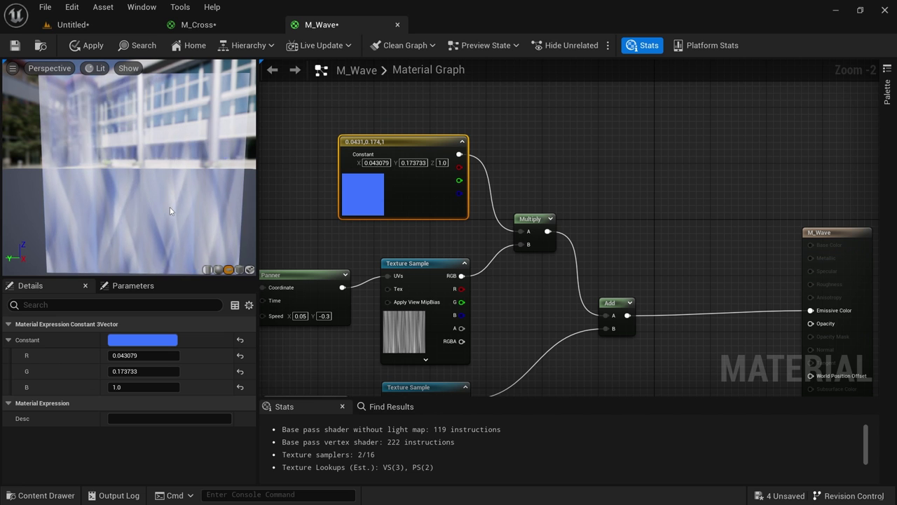
left_click_drag(164, 211, 125, 170)
scroll(125, 185, "down", 1)
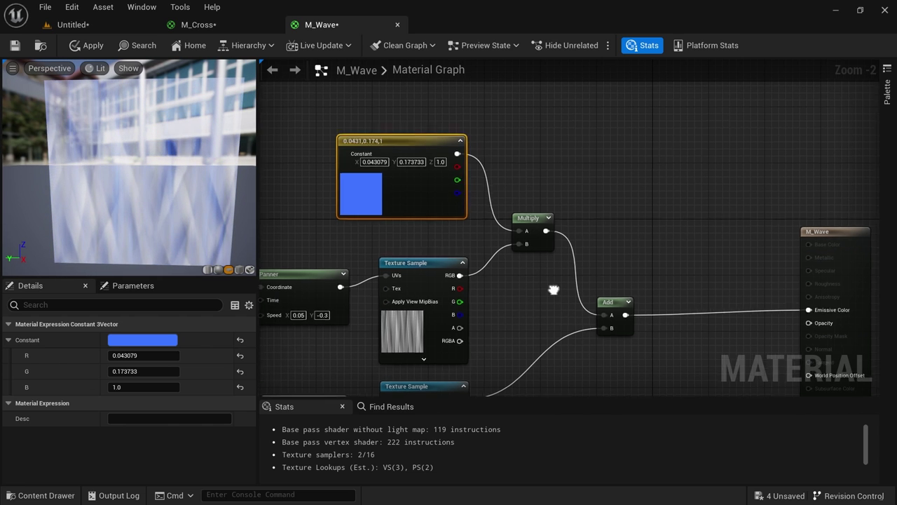
Multiply the lower Texture Sample's RGB by a second new Constant3Vector and feed the result into B of the Add node
right_click_drag(553, 290, 521, 164)
left_click(500, 250)
left_click(500, 247)
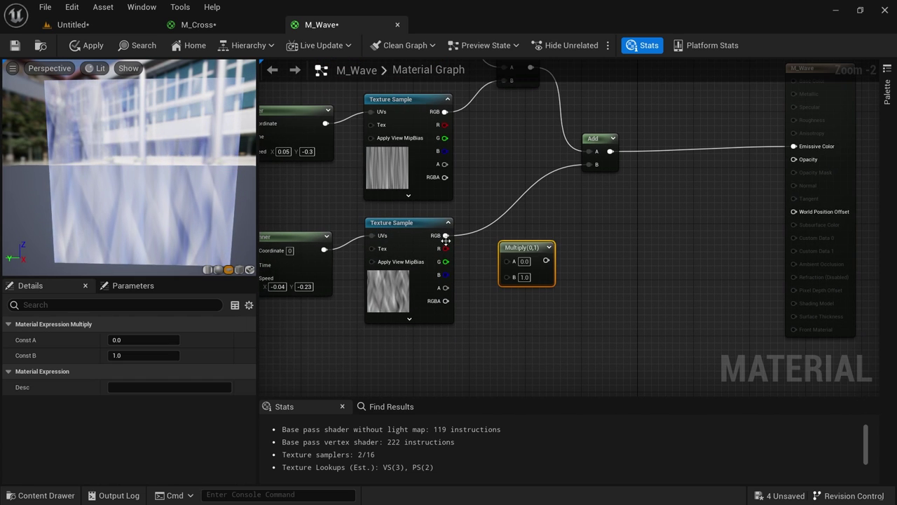
left_click_drag(446, 236, 559, 245)
key("3")
left_click(423, 357)
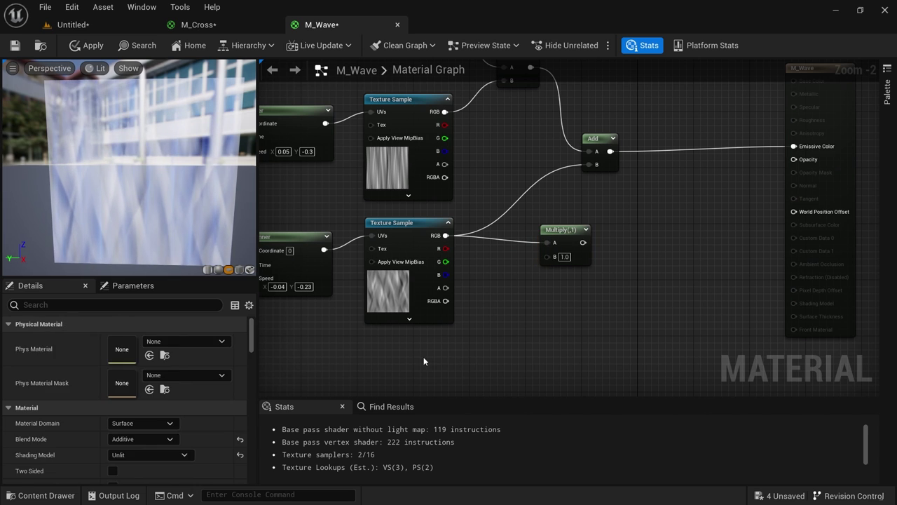
left_click_drag(509, 375, 590, 165)
left_click_drag(561, 232, 553, 209)
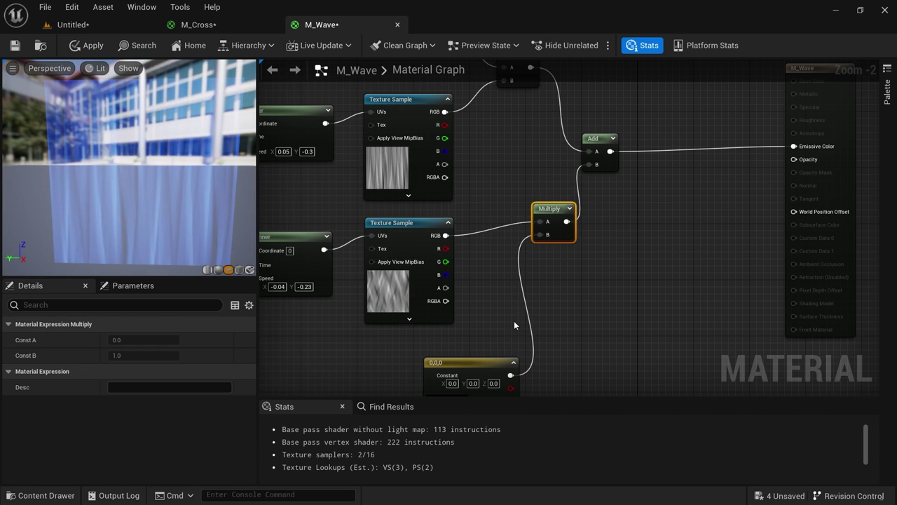
Set the lower Constant3Vector to purple (R 0.454851, G 0.021177, B 1.0) and check the mixed colors on the preview plane
right_click_drag(514, 320, 535, 203)
left_click(486, 311)
left_click(140, 340)
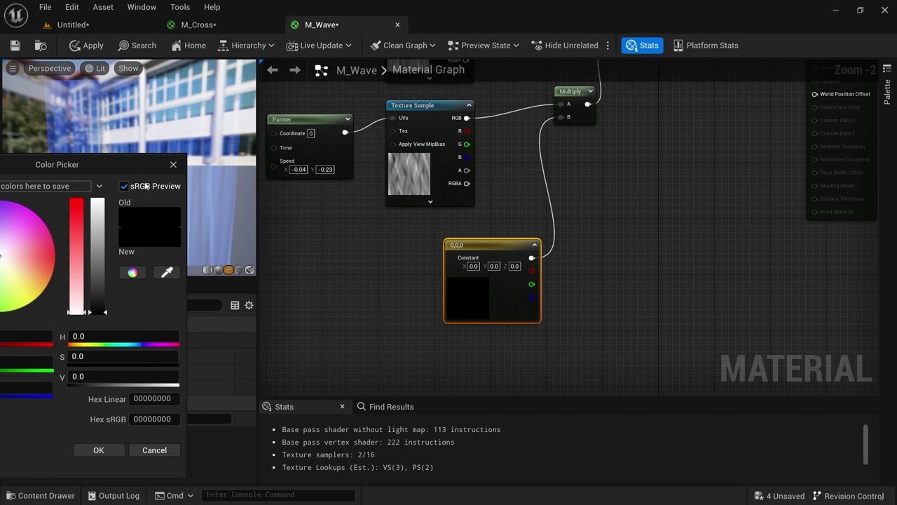
left_click_drag(101, 166, 351, 179)
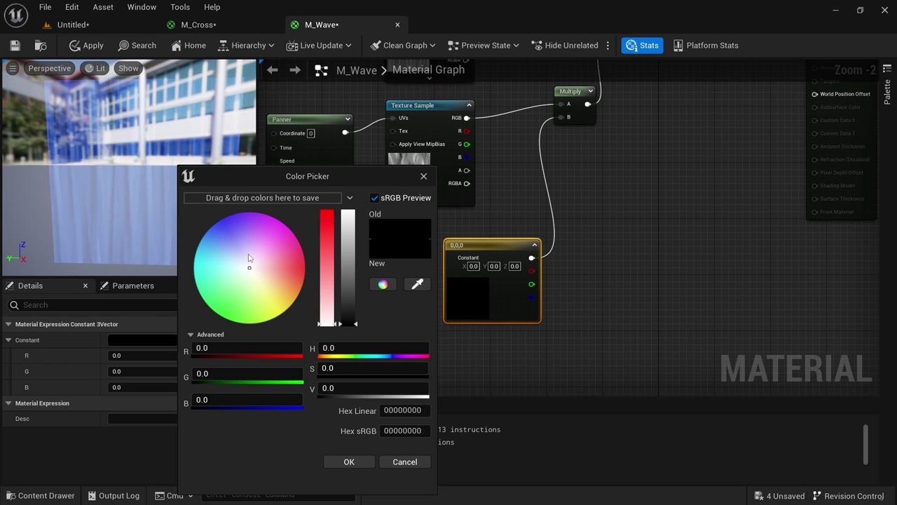
left_click(247, 222)
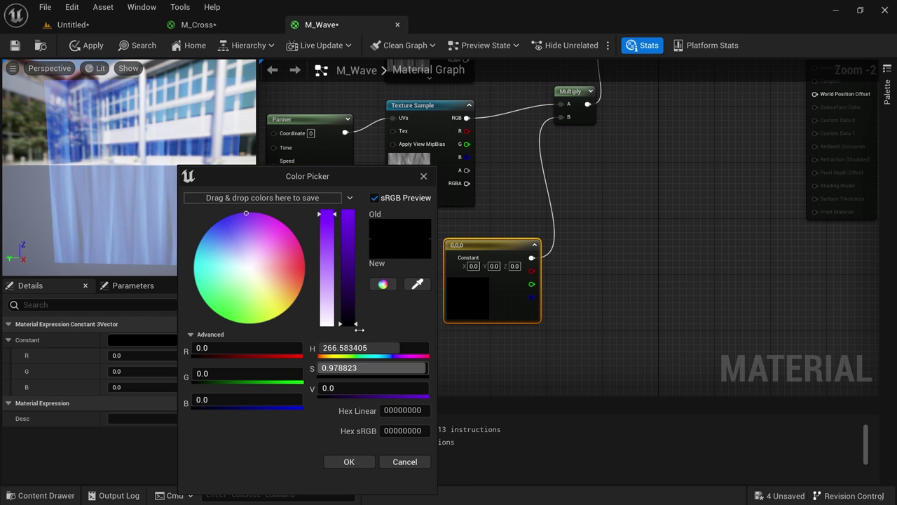
left_click_drag(349, 321, 346, 200)
left_click(347, 462)
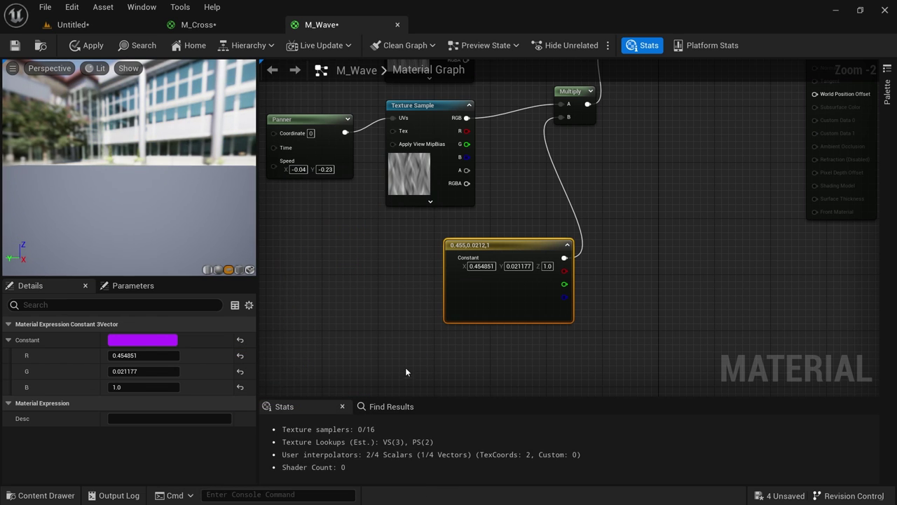
left_click_drag(126, 182, 116, 178)
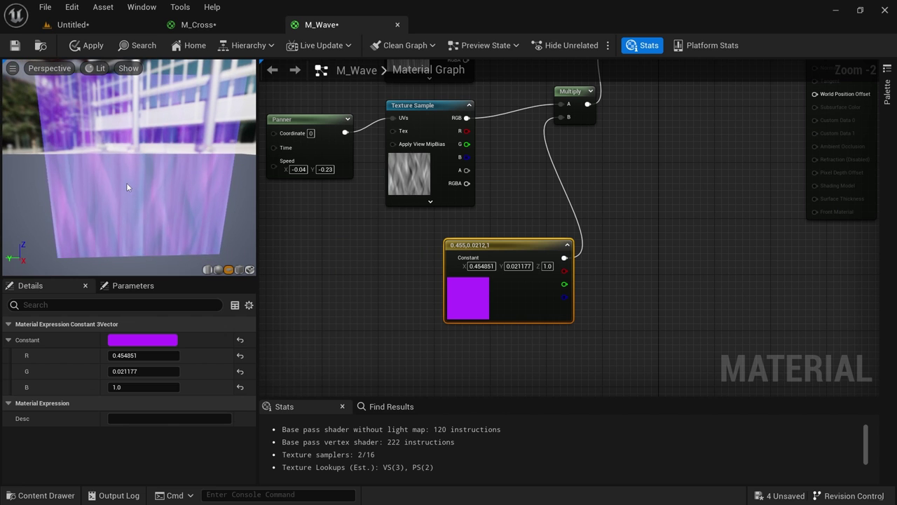
Examine how both Texture Samples, their Panners and the color Multiply nodes feed into the Add node
right_click_drag(564, 181, 546, 318)
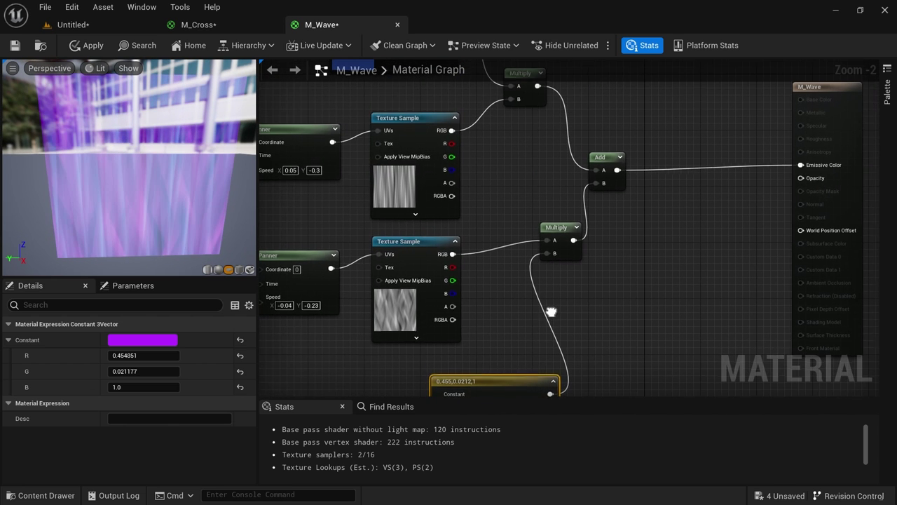
right_click_drag(333, 207, 354, 240)
left_click(403, 345)
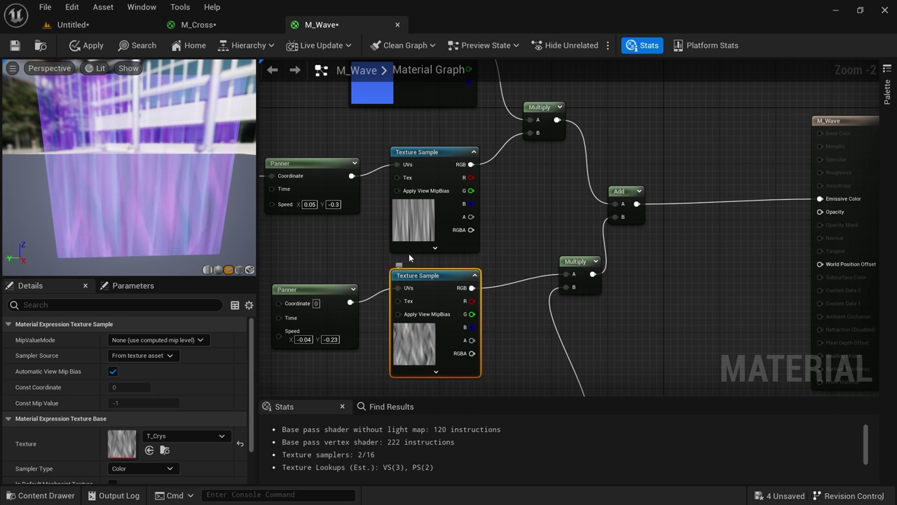
left_click(415, 223)
right_click_drag(373, 237, 456, 276)
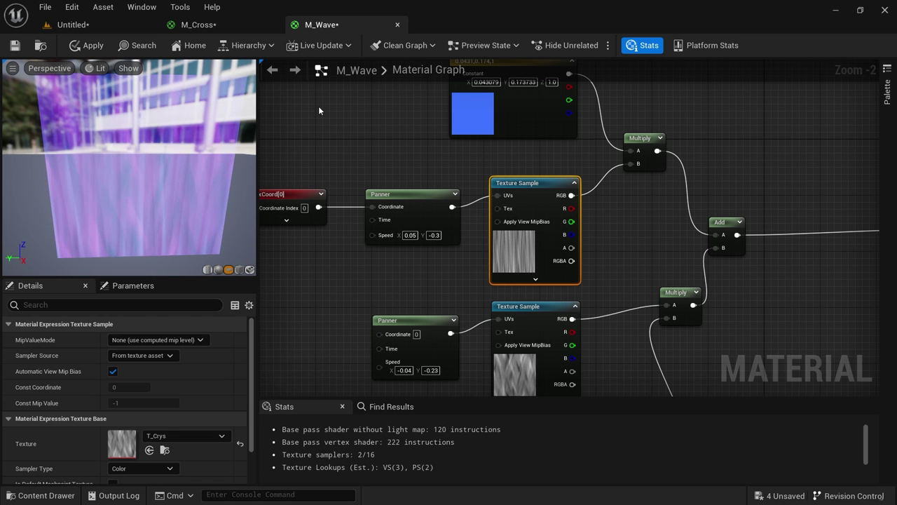
right_click_drag(344, 129, 276, 123)
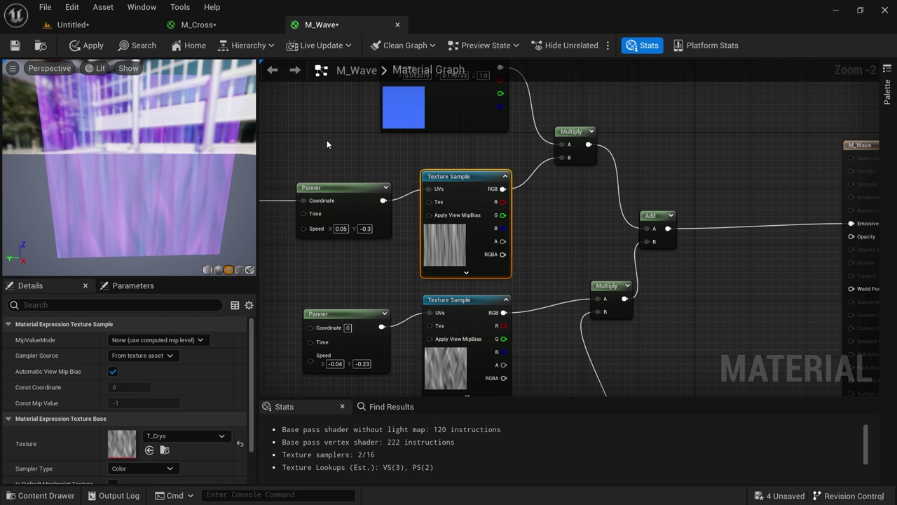
right_click_drag(561, 257, 572, 169)
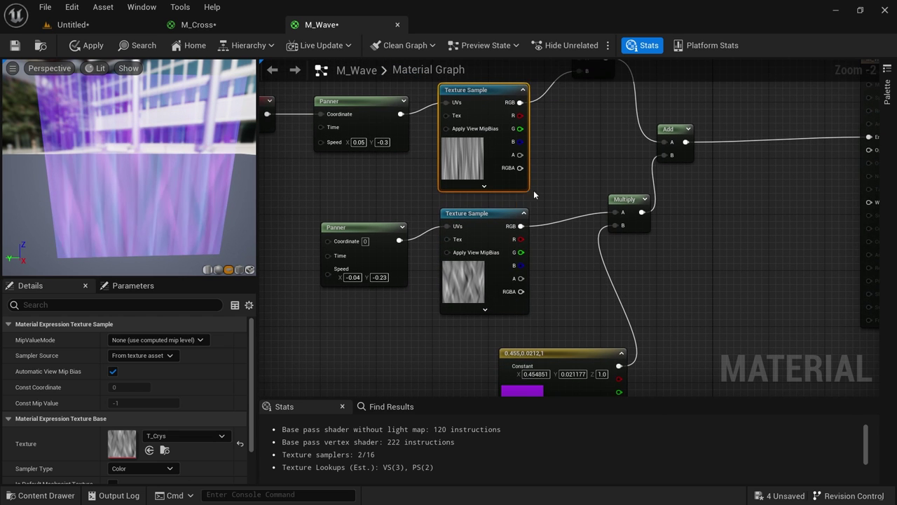
right_click_drag(391, 213, 432, 260)
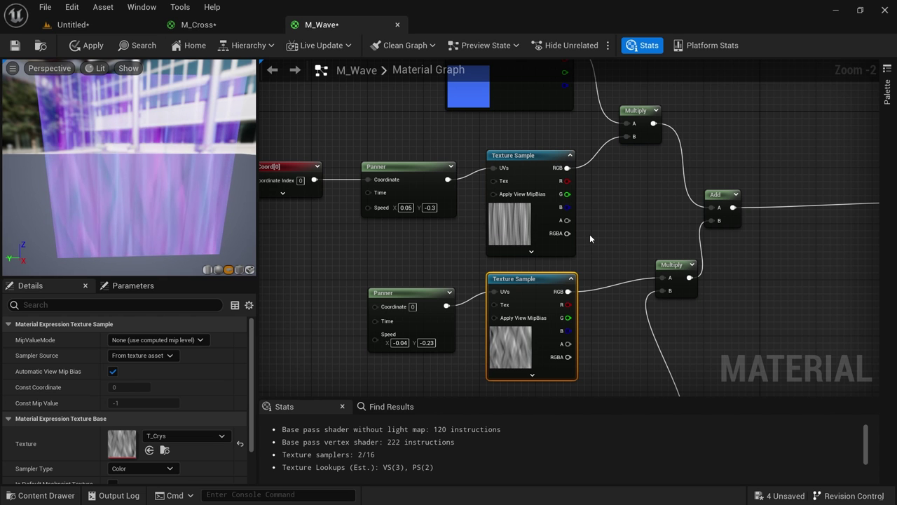
right_click_drag(612, 208, 591, 262)
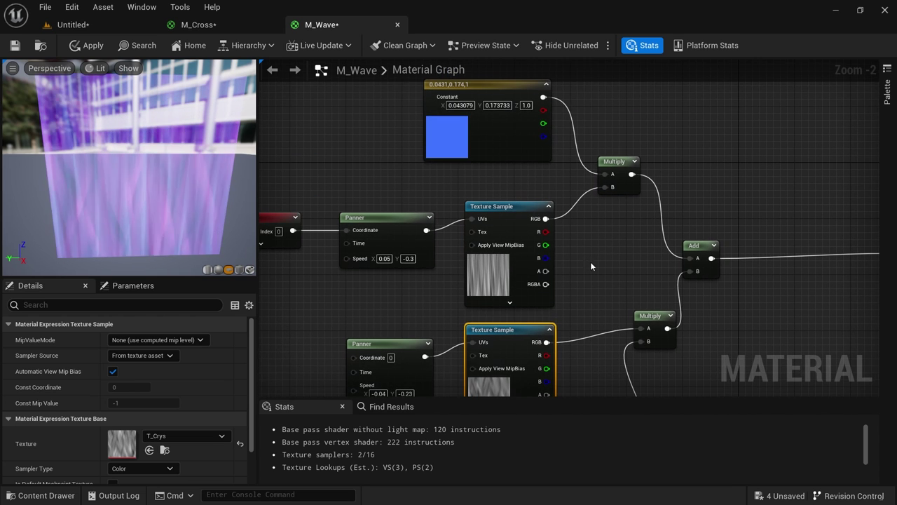
right_click(692, 151)
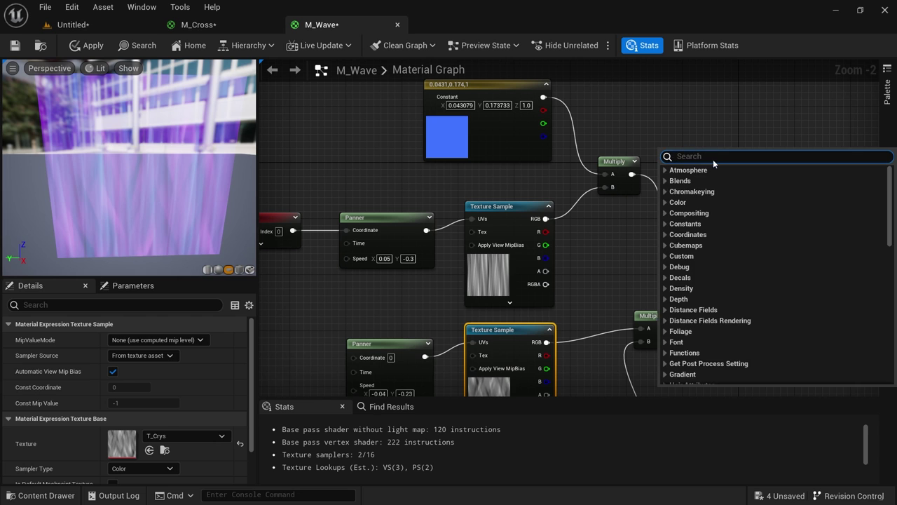
left_click(702, 147)
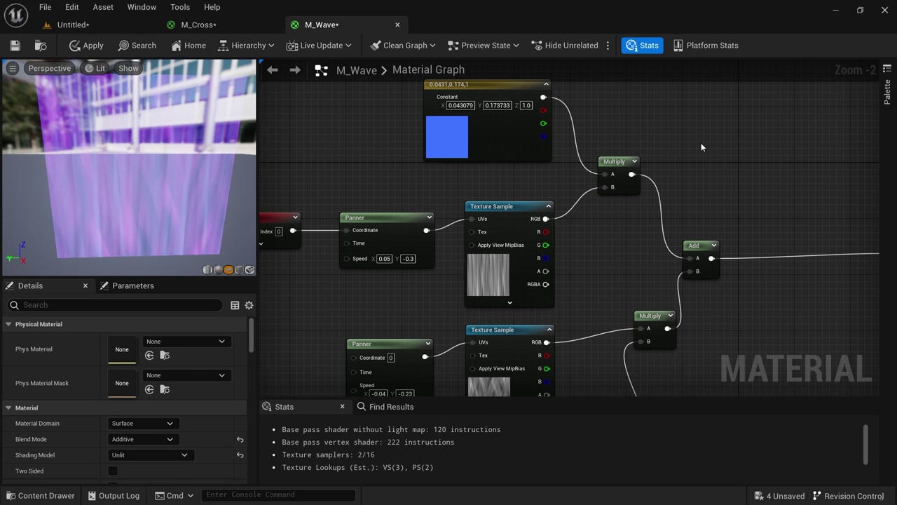
Move the blue Constant3Vector farther from the upper Multiply node and expand that Multiply node's preview thumbnail
left_click(481, 156)
right_click_drag(423, 163, 461, 198)
left_click_drag(481, 169, 461, 143)
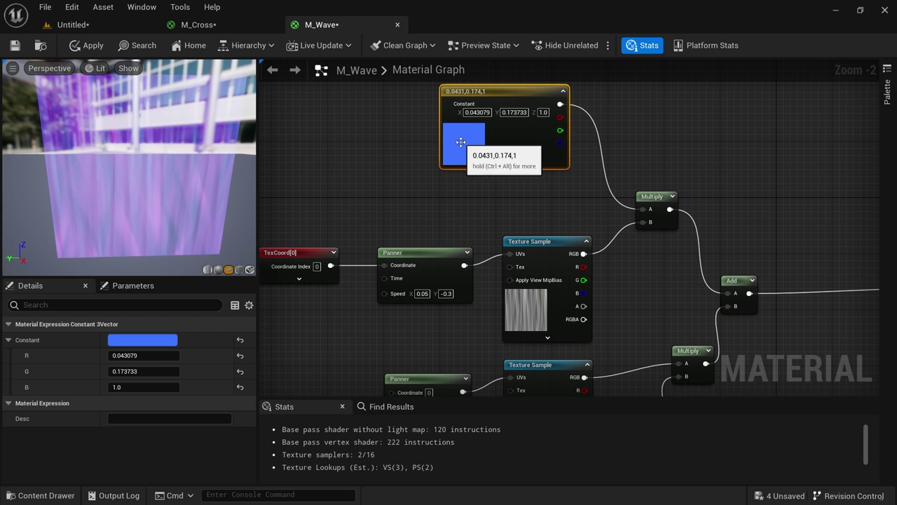
left_click(673, 197)
left_click_drag(674, 234, 668, 220)
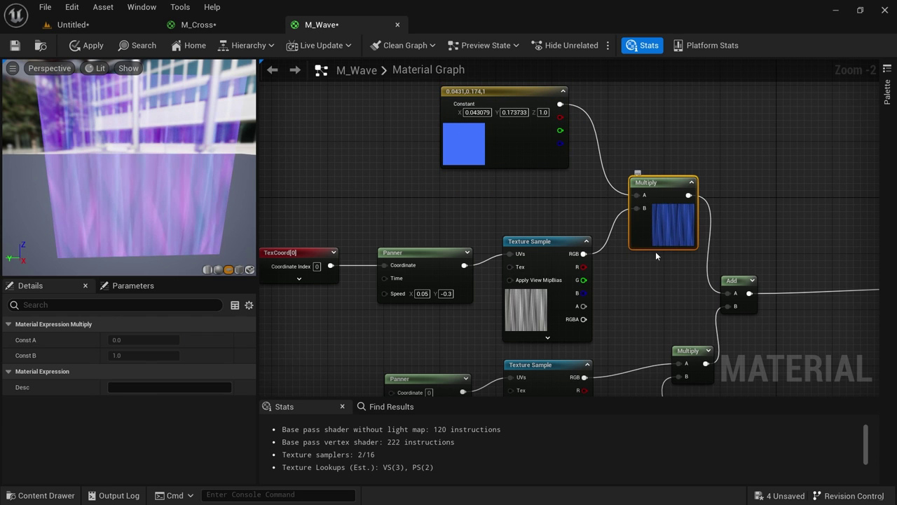
Preview the upper Multiply node on its own on the plane, and stop previewing it after inspecting the tinted texture
right_click(659, 230)
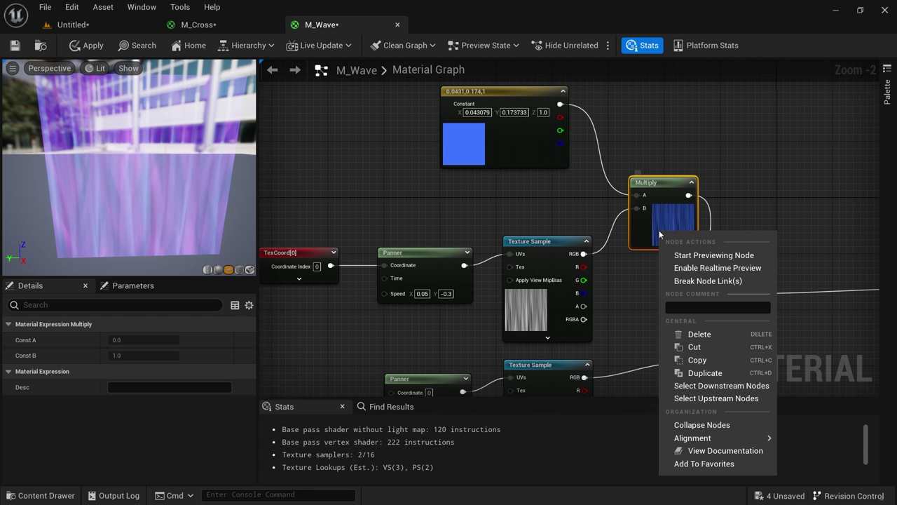
left_click(696, 254)
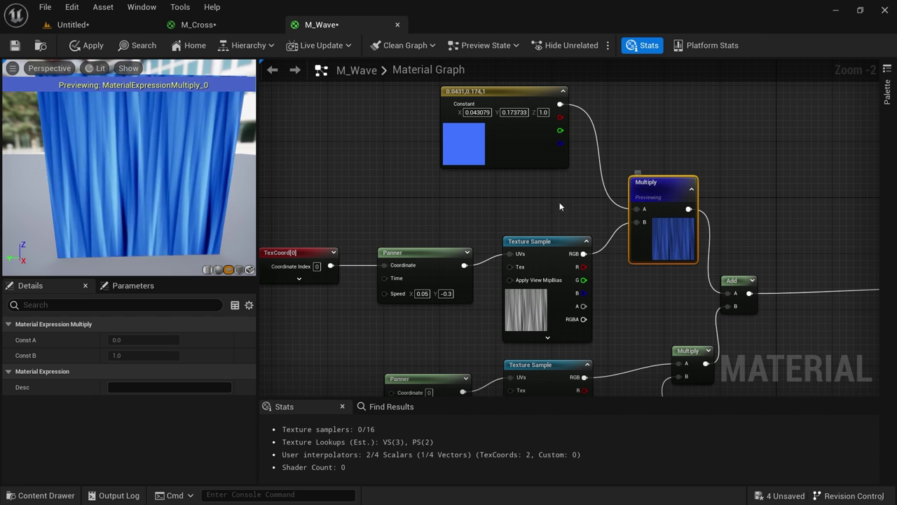
left_click(553, 335)
left_click(633, 245)
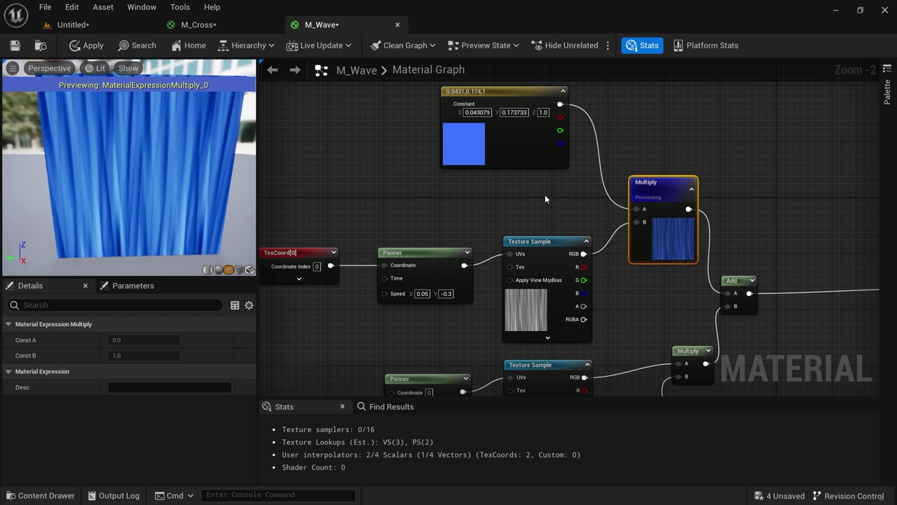
right_click(659, 247)
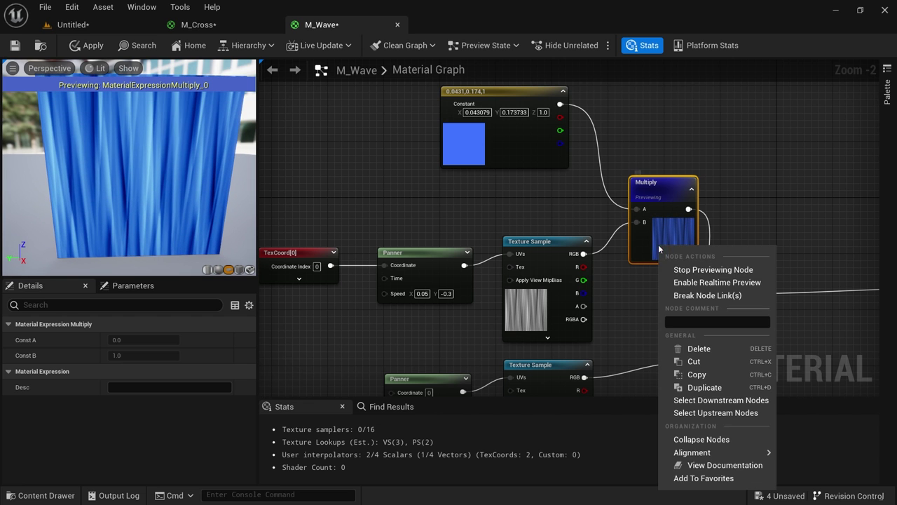
left_click(703, 272)
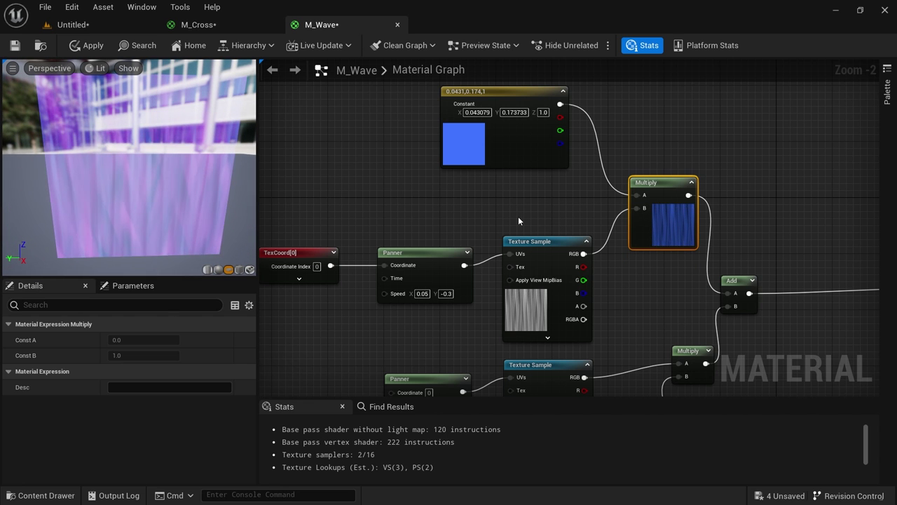
right_click_drag(518, 221, 527, 248)
left_click(527, 249)
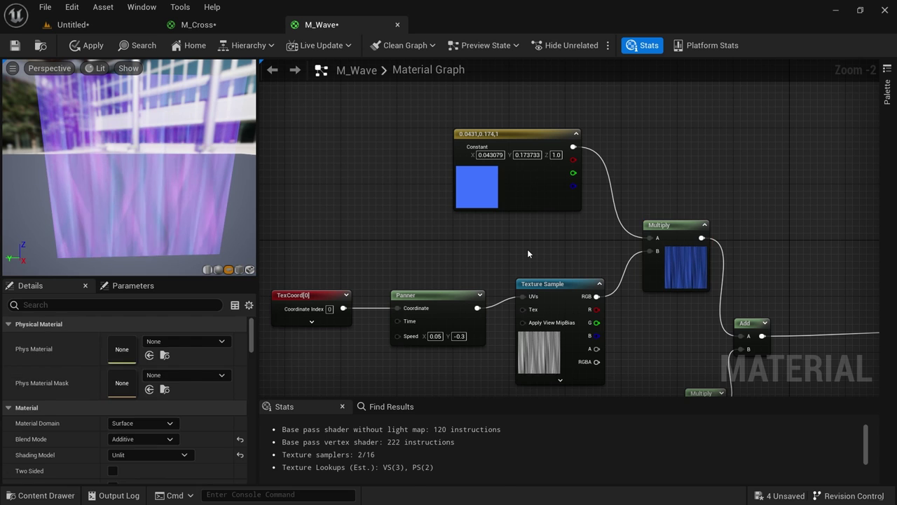
Create a folder named Curve inside the Tutorial content folder and open it
key("ctrl+space")
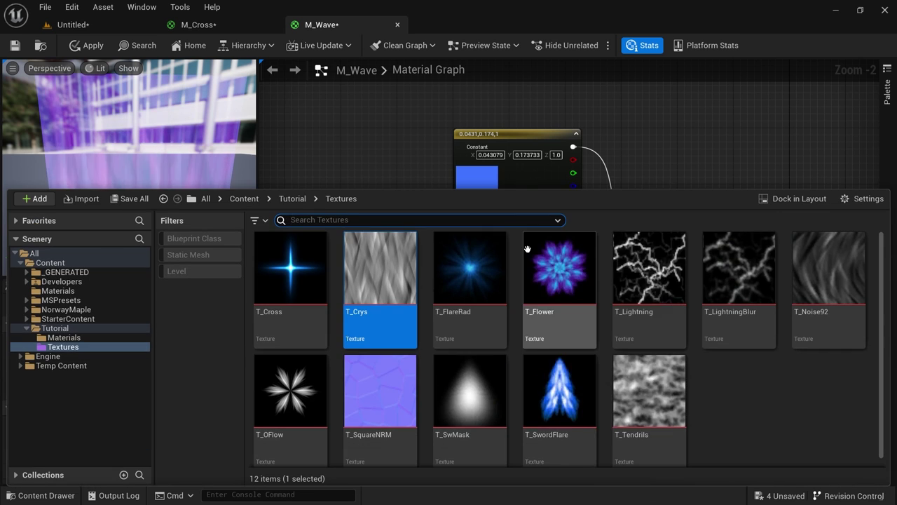
left_click(68, 338)
left_click(65, 329)
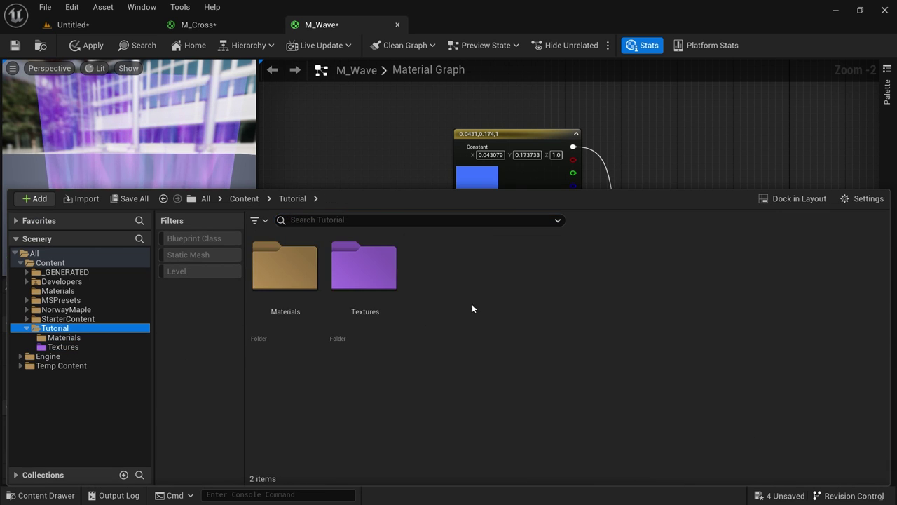
key("ctrl+shift+n")
type("C")
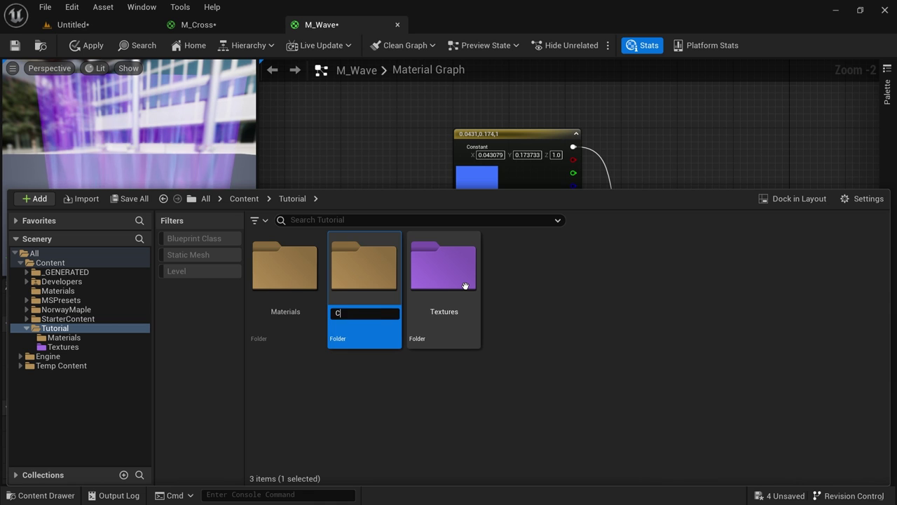
type("urve")
key("Return")
key("Return")
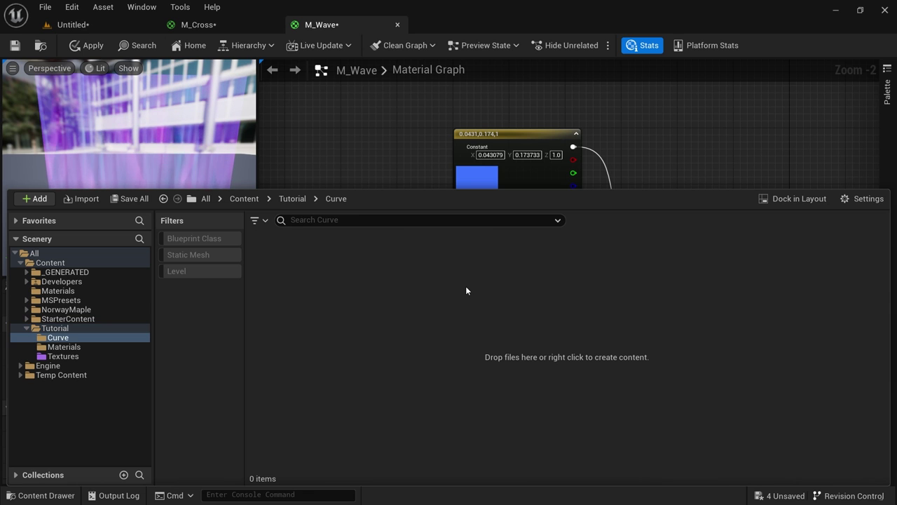
Create a Curve asset of class CurveLinearColor in the Curve folder
right_click(289, 270)
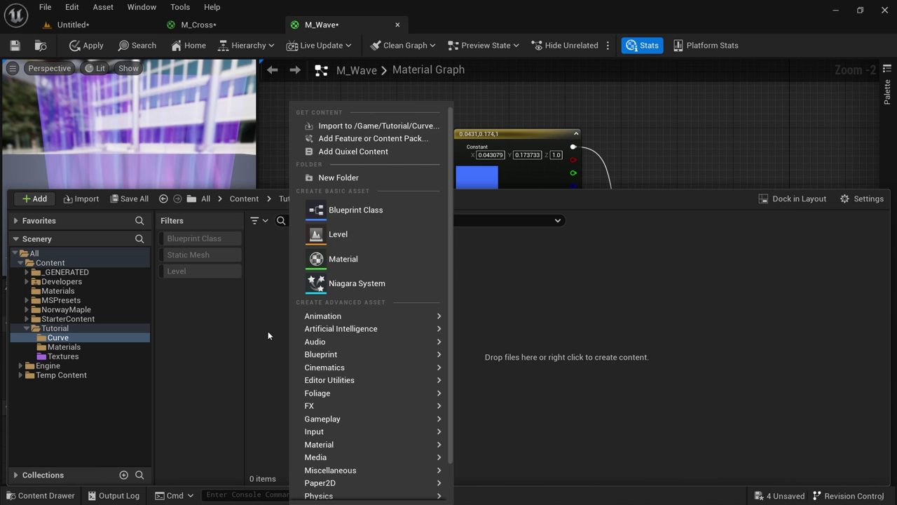
mouse_move(343, 448)
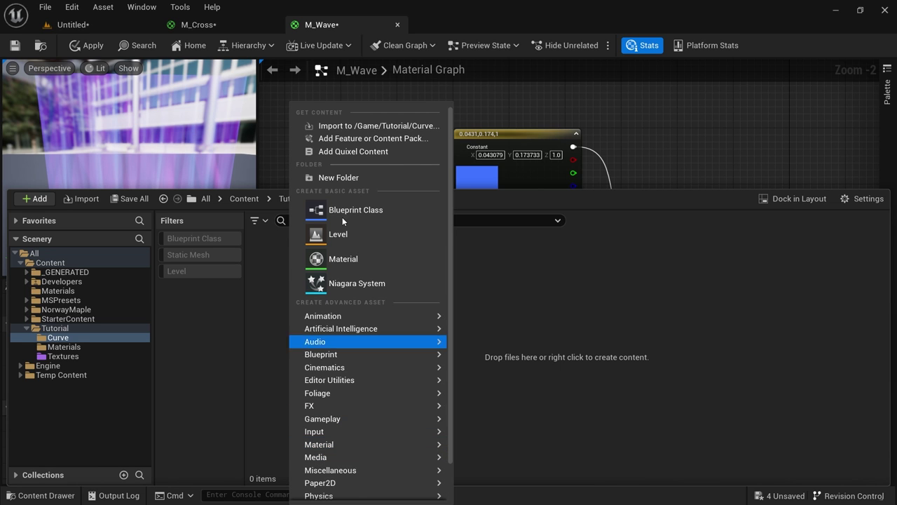
type("curve")
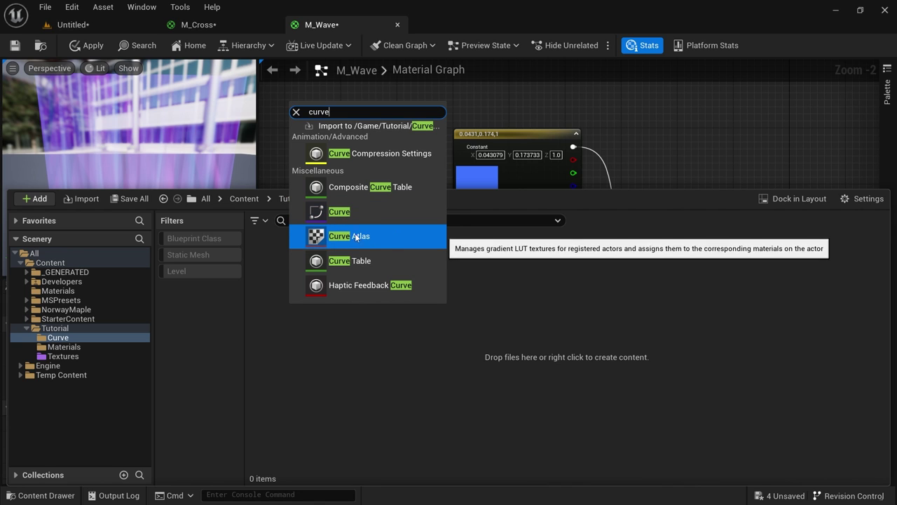
left_click(344, 213)
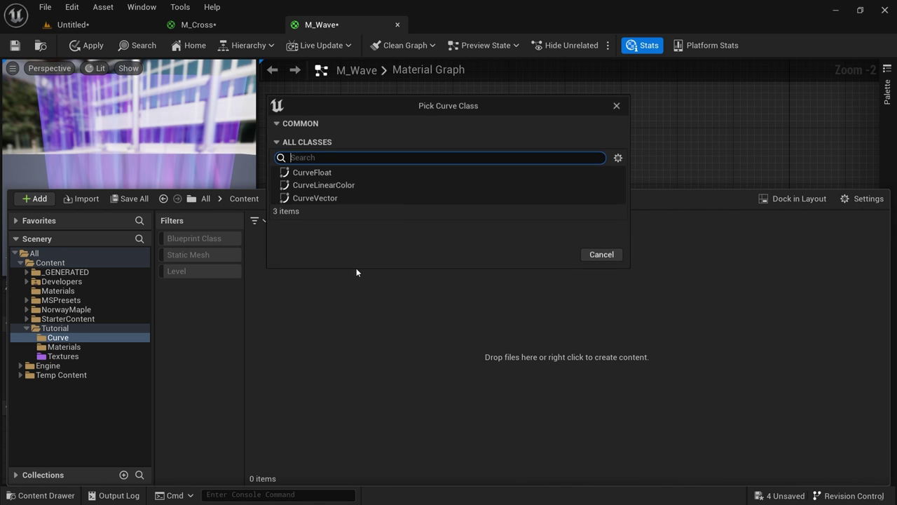
left_click(344, 186)
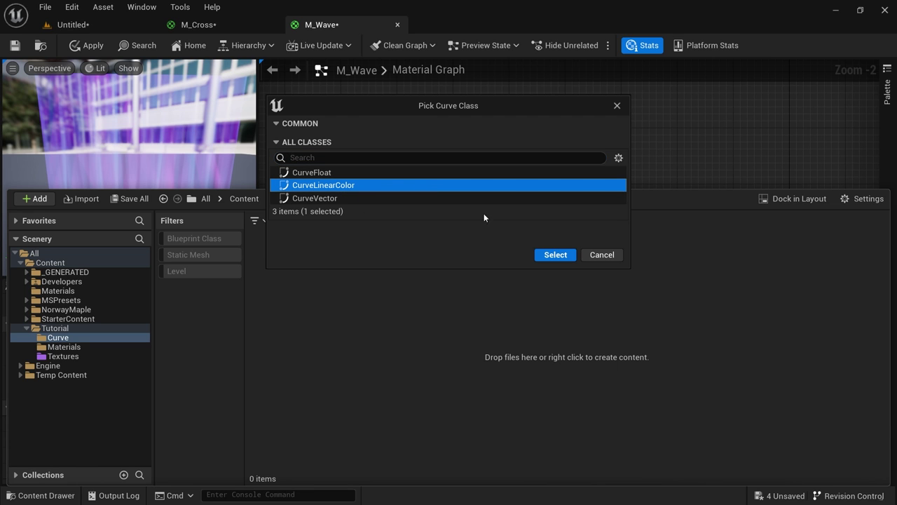
left_click(556, 256)
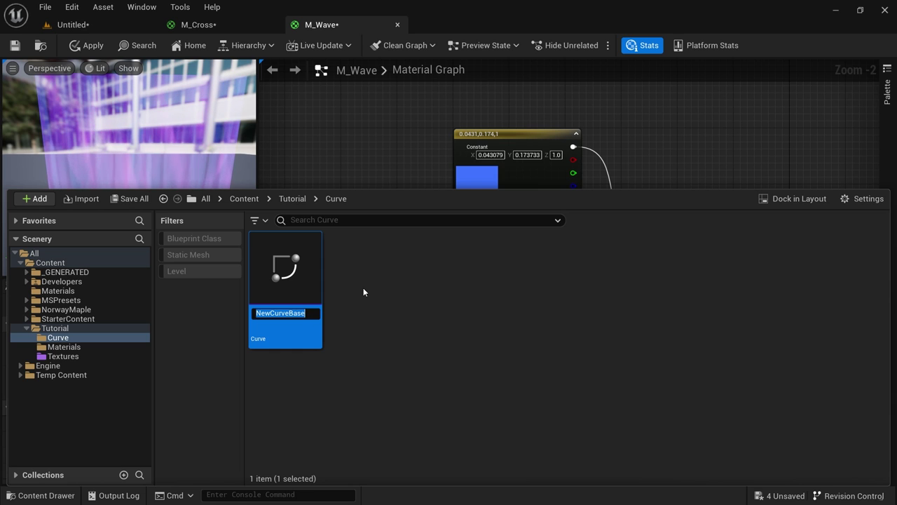
Name the new curve asset CR_ColorCurve and open it for editing
type("ColorCurve")
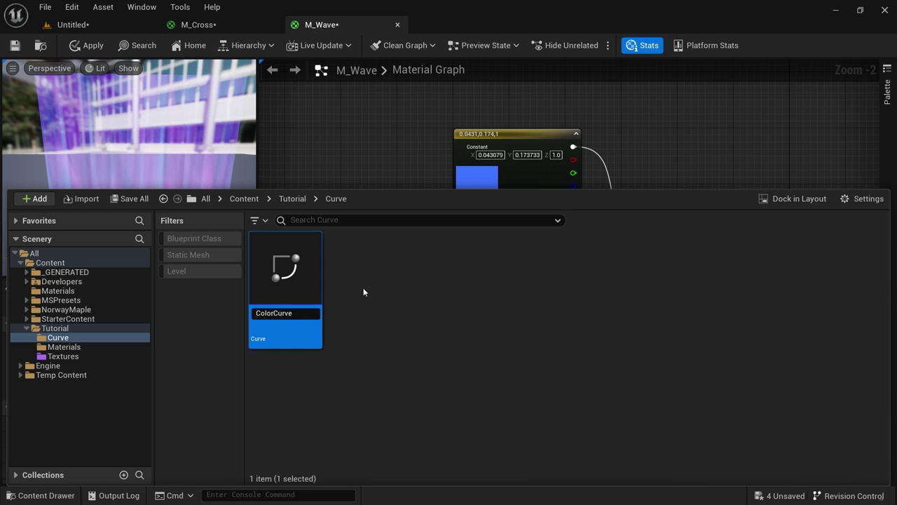
key("Home")
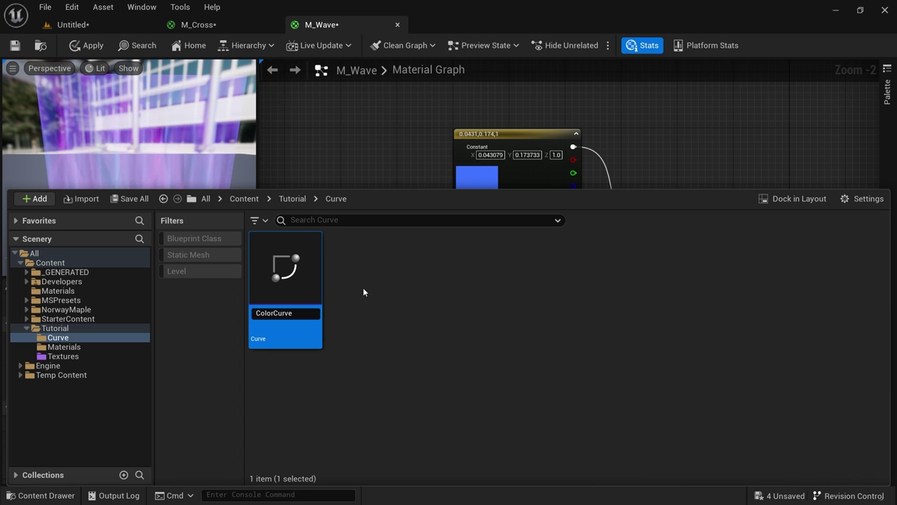
type("Cr")
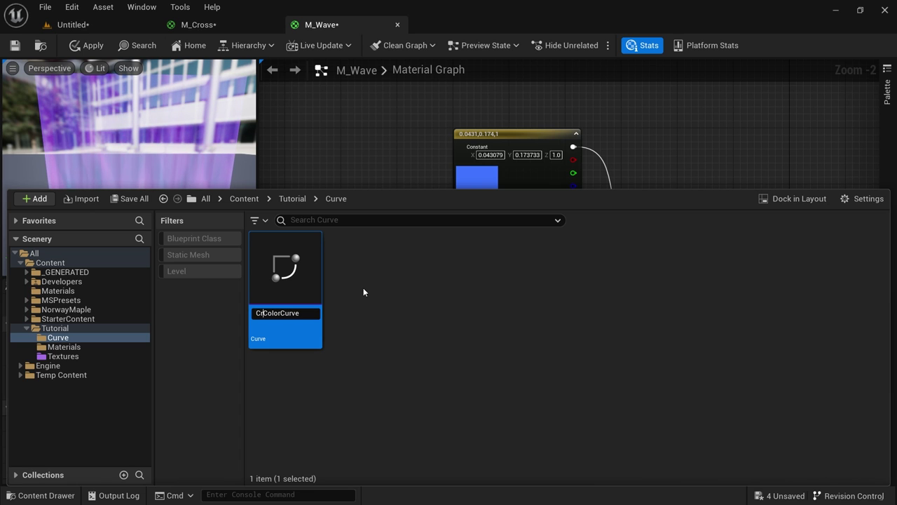
key("BackSpace")
type("R_")
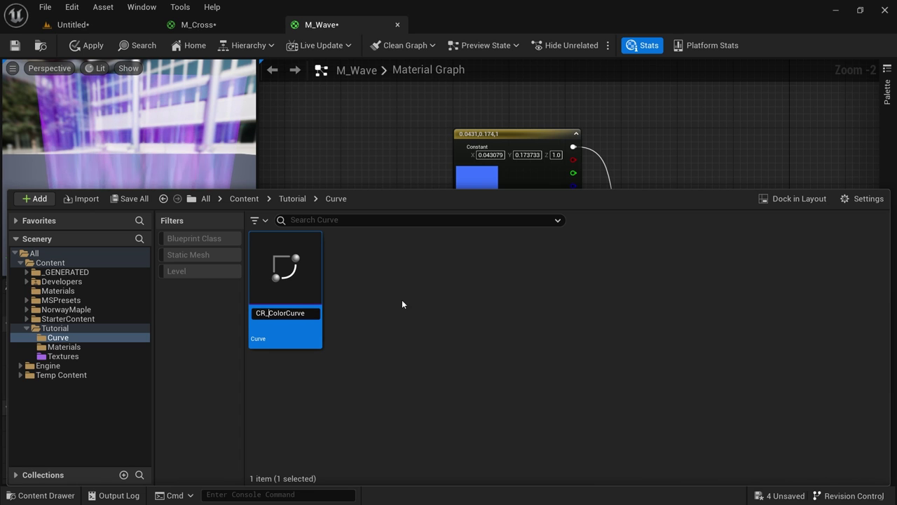
key("Return")
double_click(285, 282)
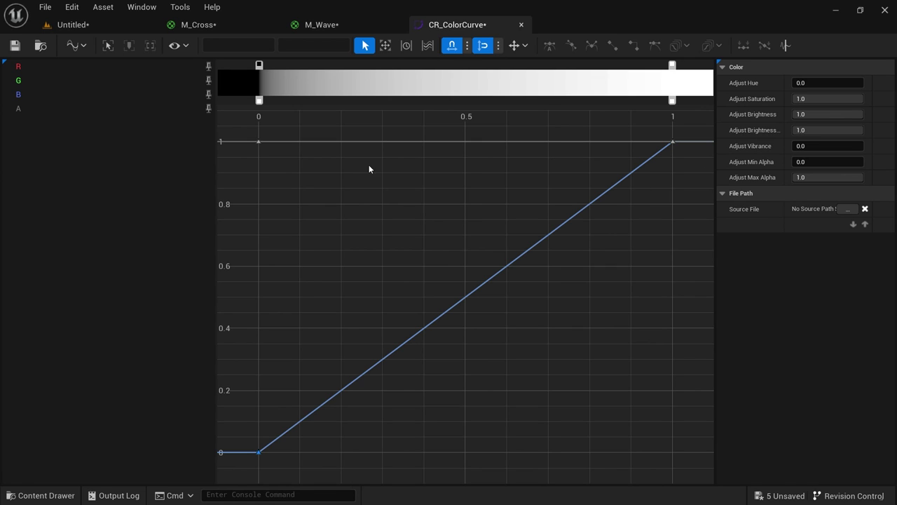
Examine the green and blue channel curves and the settings of the black and white color stops on the gradient
left_click(212, 84)
left_click(208, 81)
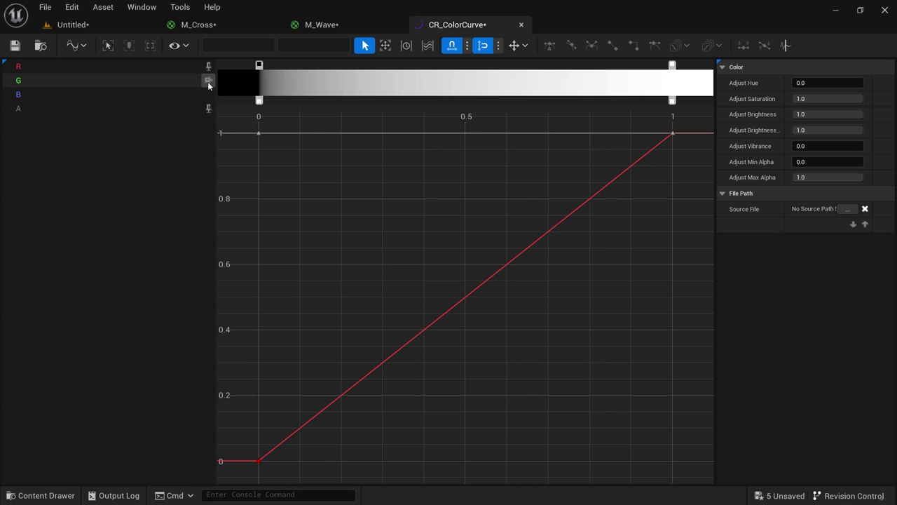
left_click(209, 94)
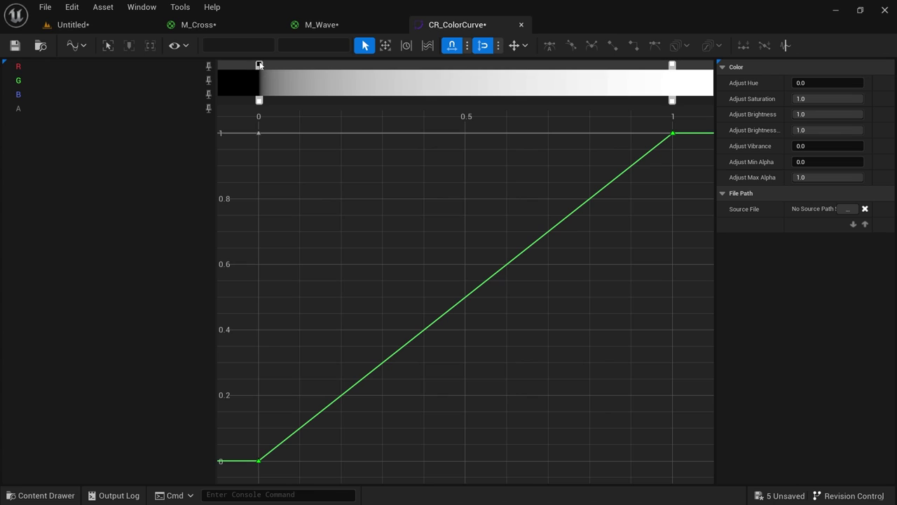
right_click(260, 68)
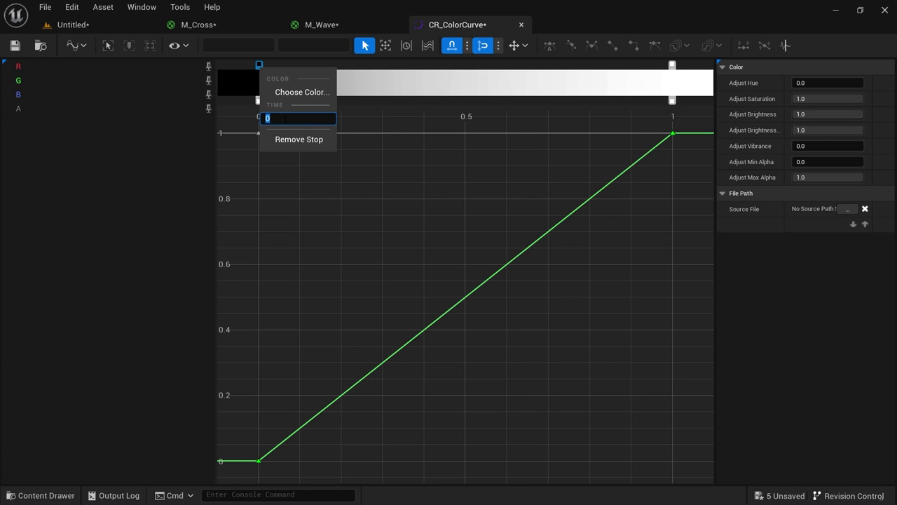
left_click(419, 162)
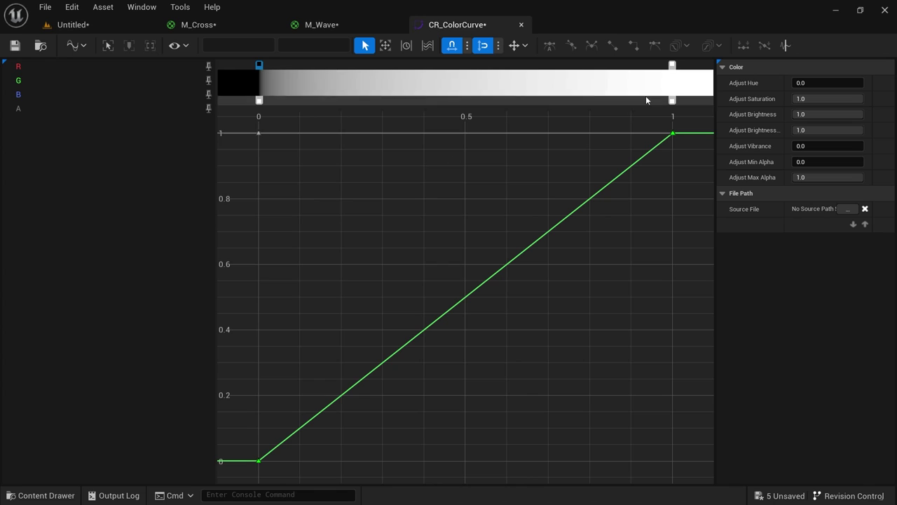
right_click(672, 64)
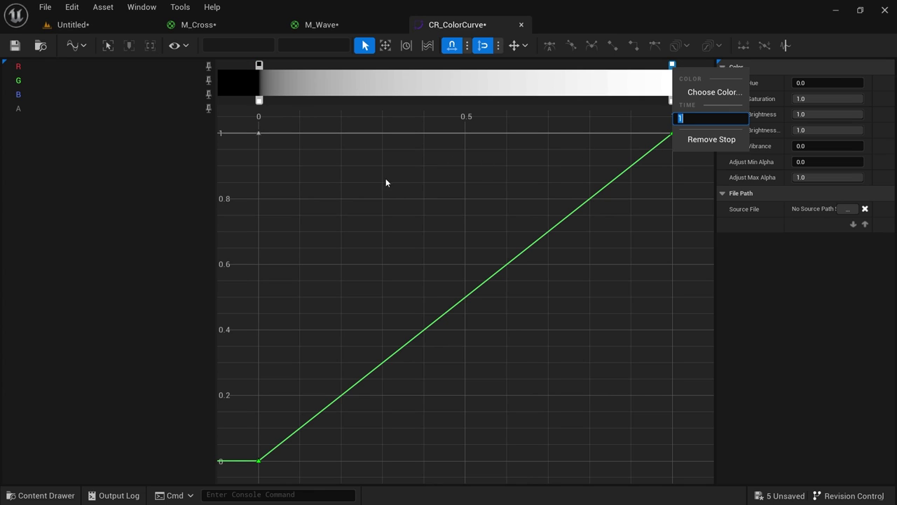
left_click(340, 194)
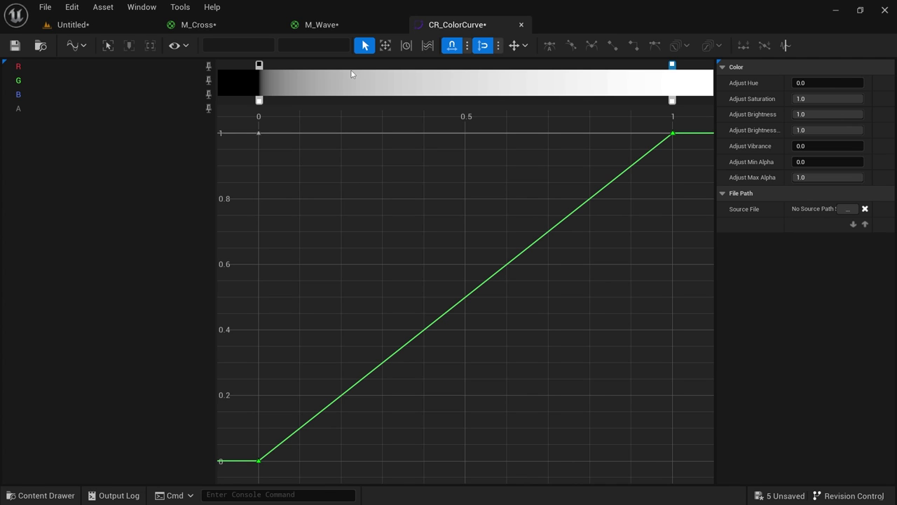
Open the T_Crys texture from the M_Wave Texture Sample and float its window over the CR_ColorCurve graph
left_click(351, 26)
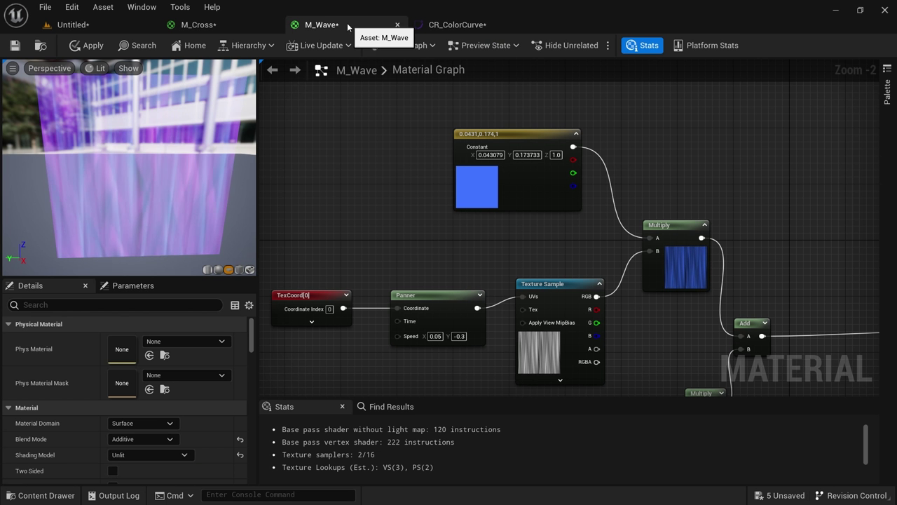
double_click(536, 354)
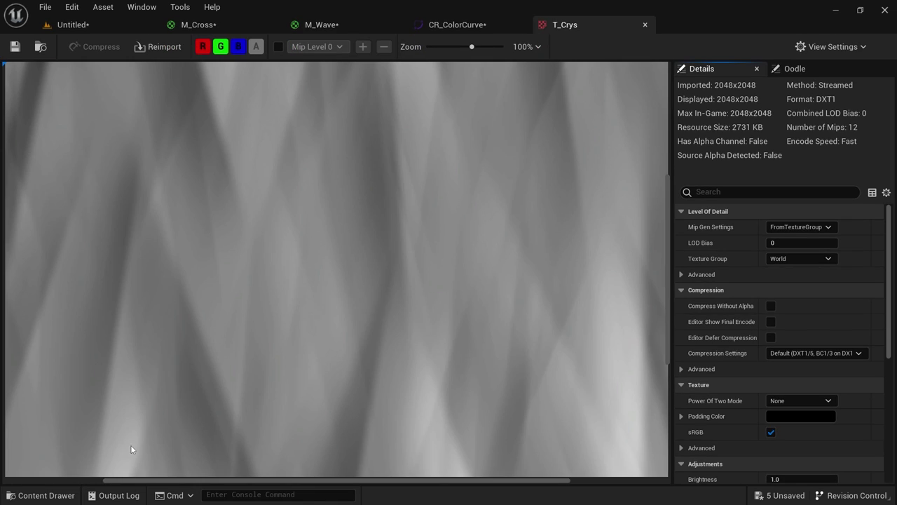
left_click_drag(553, 25, 2, 70)
scroll(46, 164, "down", 5)
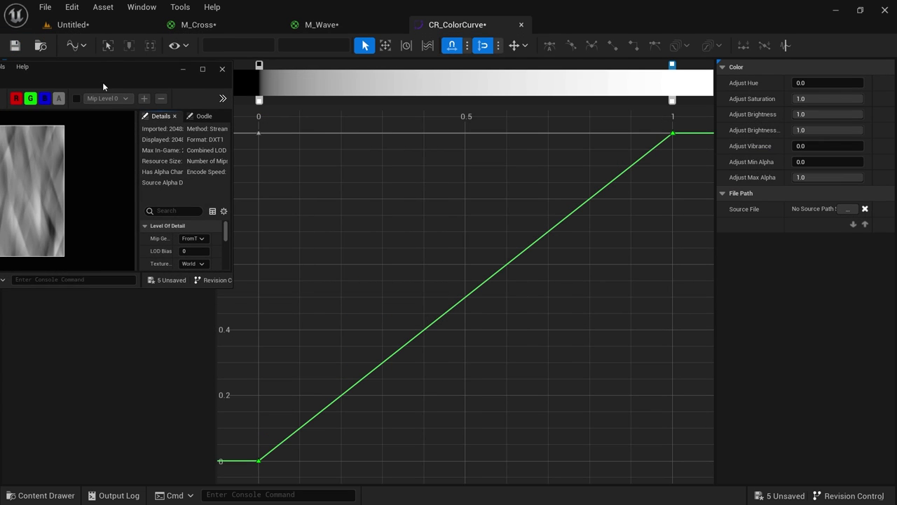
left_click_drag(103, 82, 427, 185)
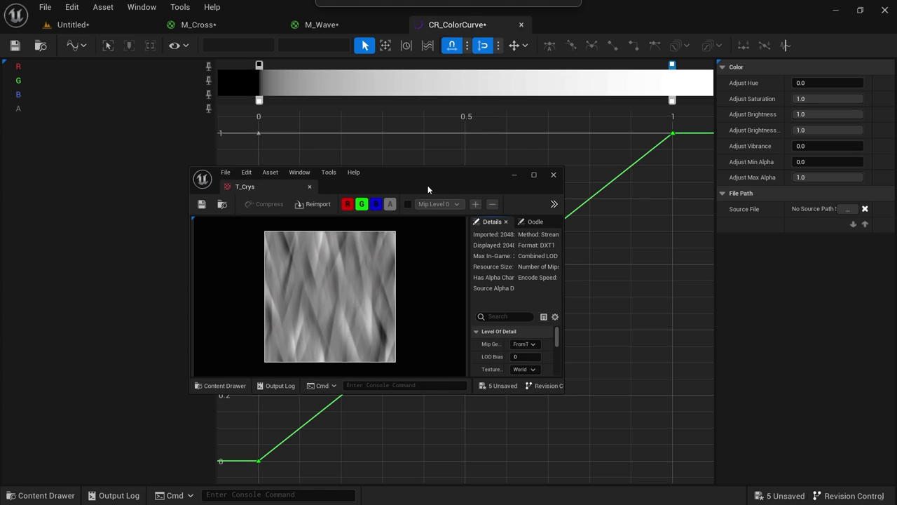
Examine the opacity and color stop settings at the gradient's start alongside an enlarged view of the T_Crys texture
left_click(260, 65)
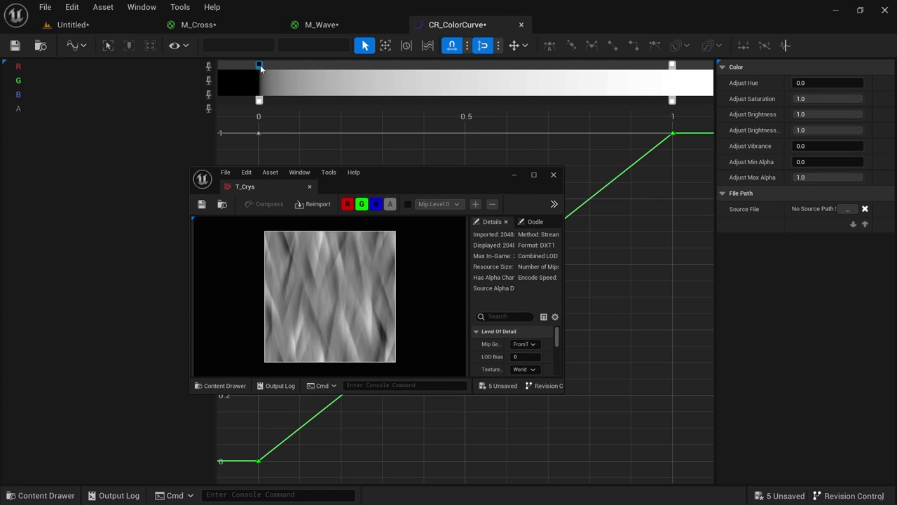
left_click(260, 101)
right_click(259, 101)
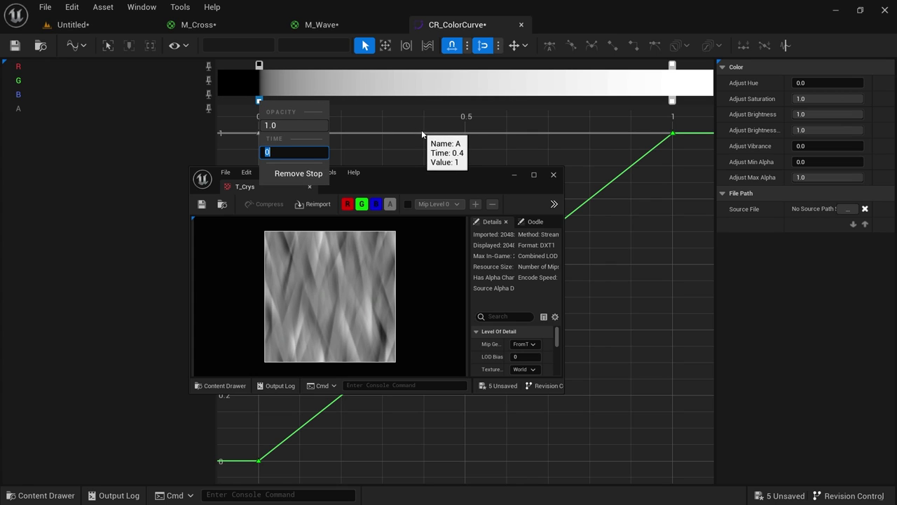
left_click(421, 130)
left_click(259, 65)
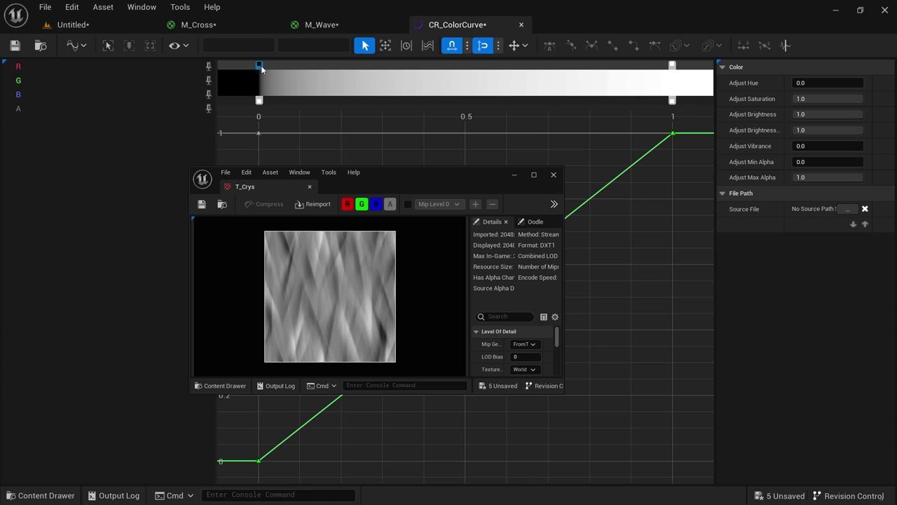
scroll(400, 354, "up", 3)
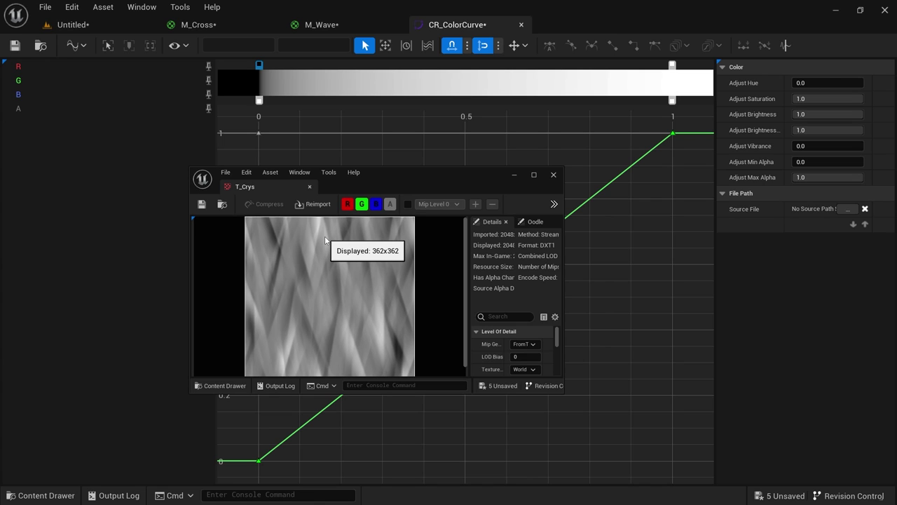
right_click(260, 65)
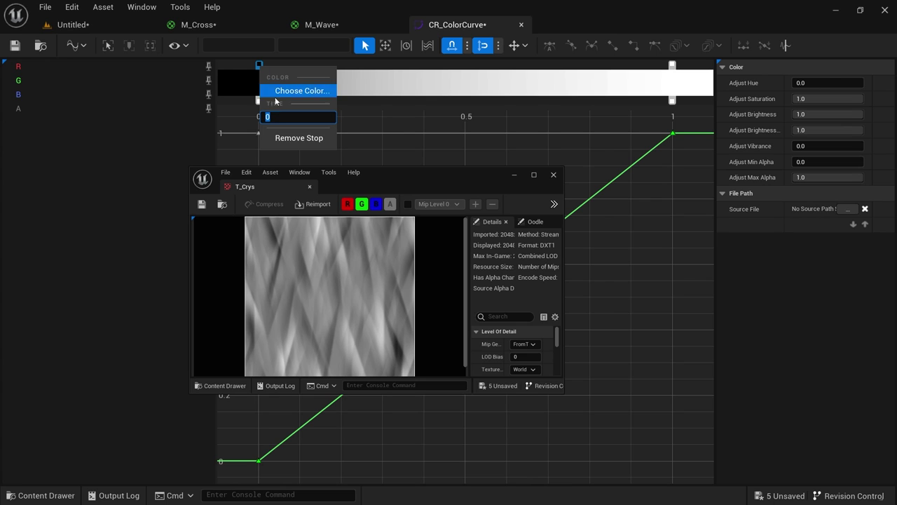
left_click(240, 139)
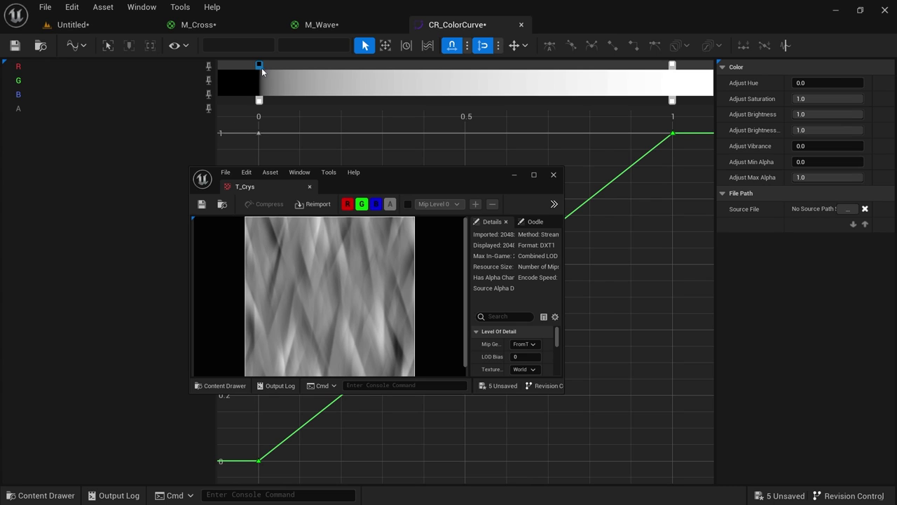
Move the black color stop to about time 0.127 and check its stop settings
left_click_drag(260, 65, 312, 67)
right_click(312, 65)
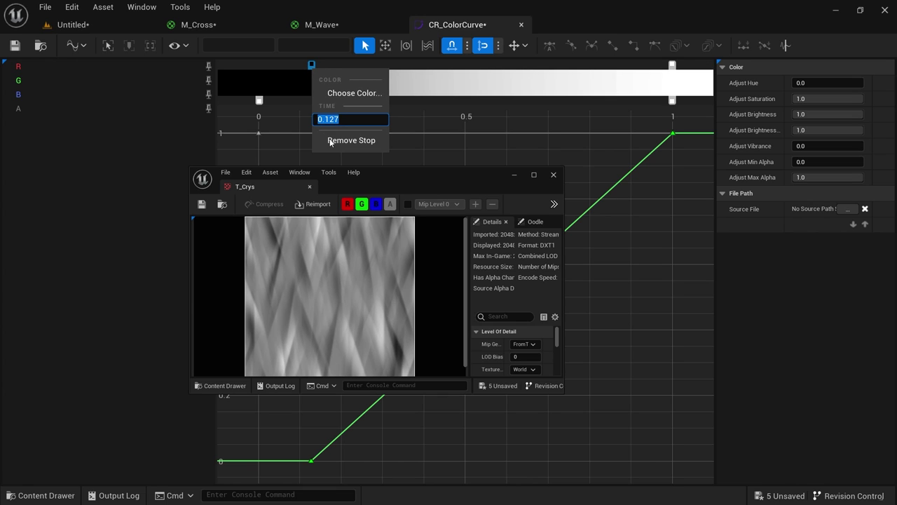
left_click(358, 292)
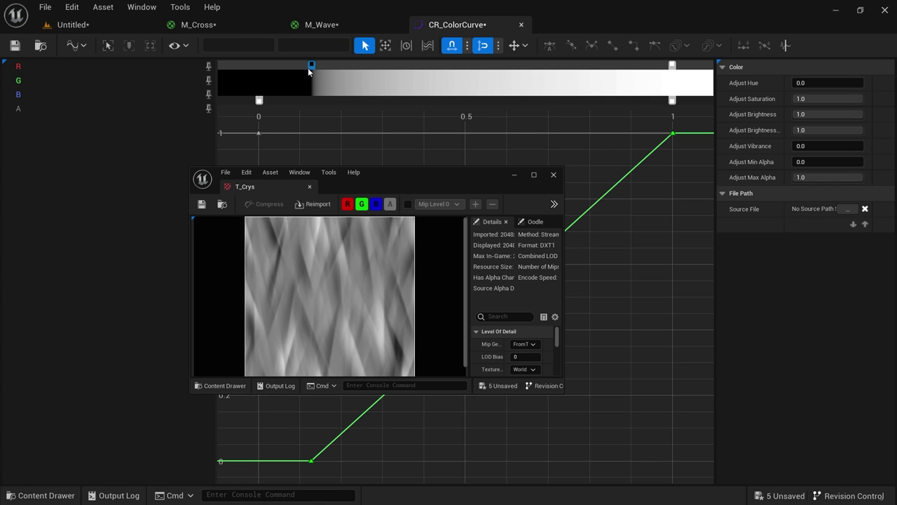
right_click(282, 68)
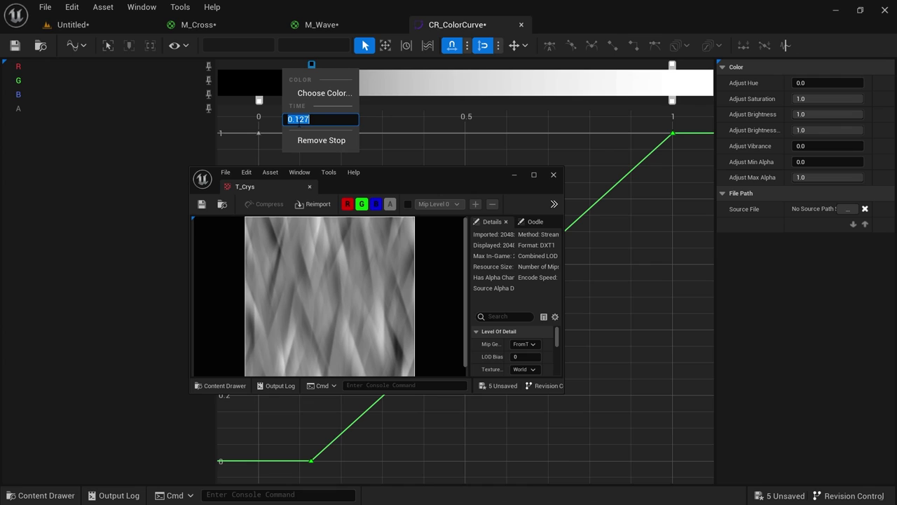
left_click(388, 134)
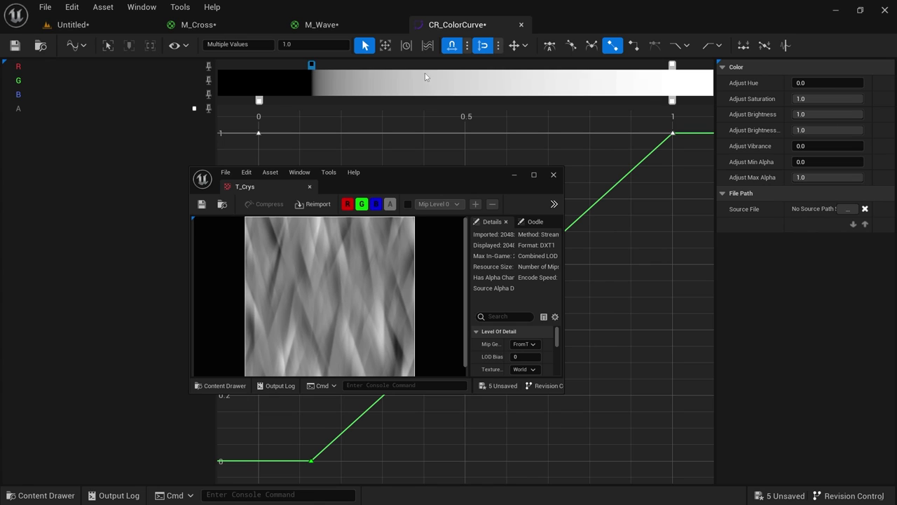
right_click(467, 70)
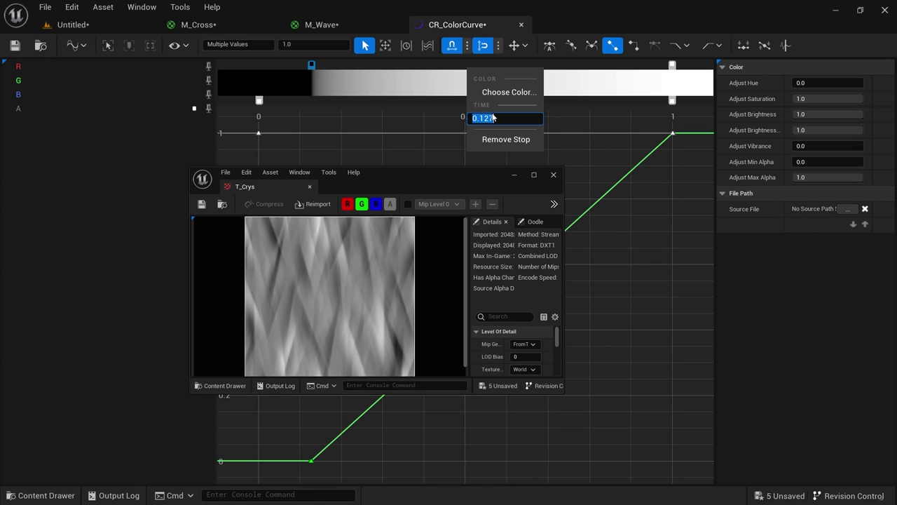
left_click(598, 127)
right_click(527, 71)
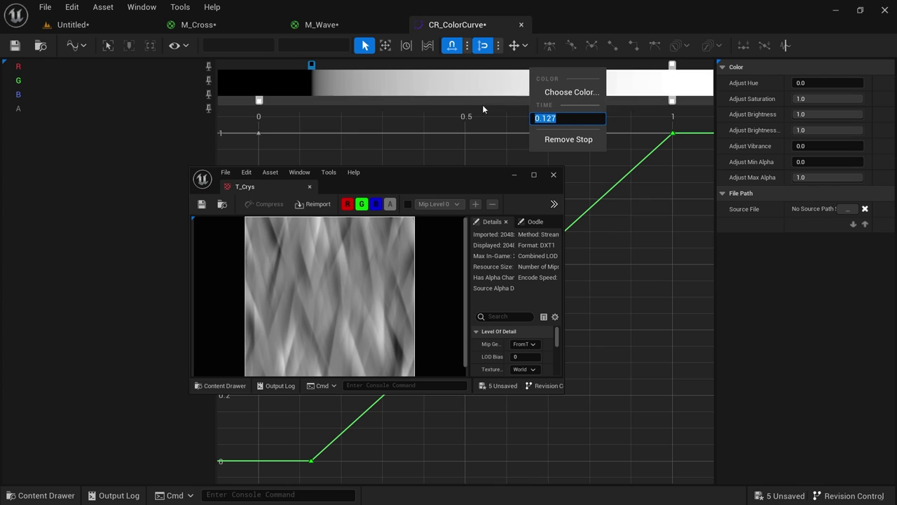
key("Escape")
Move the black color stop to about time 0.719 on the gradient and check its stop settings
left_click_drag(318, 65, 557, 65)
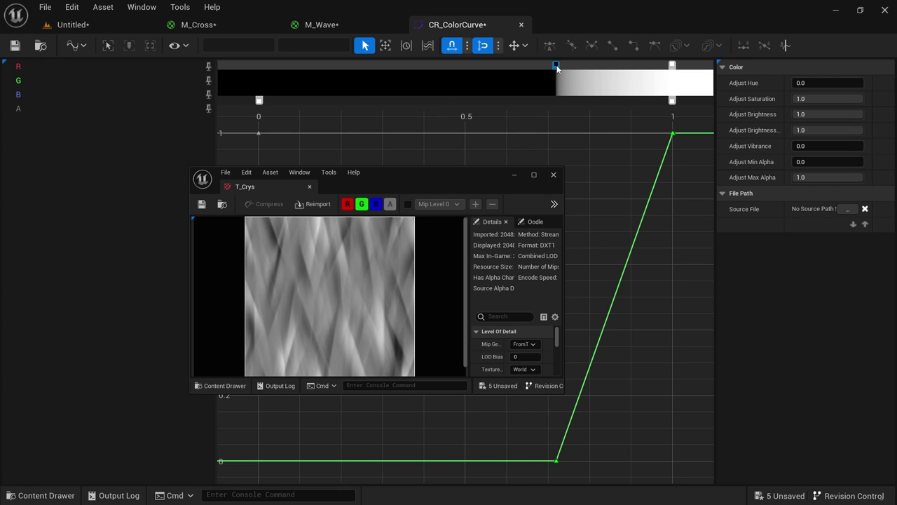
right_click(557, 66)
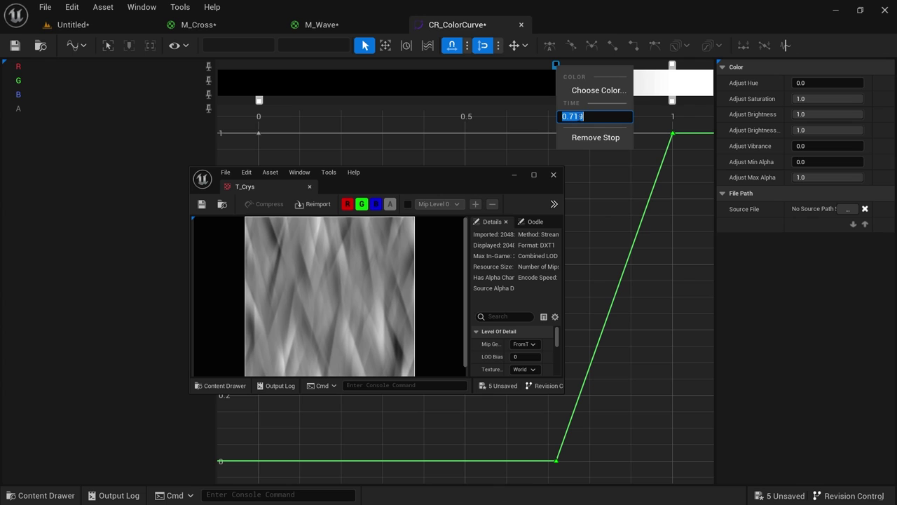
left_click(603, 172)
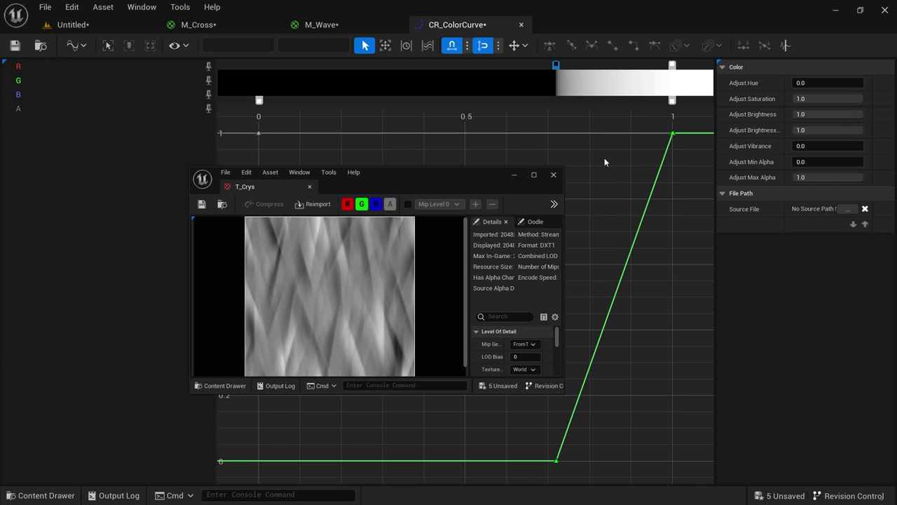
right_click(557, 64)
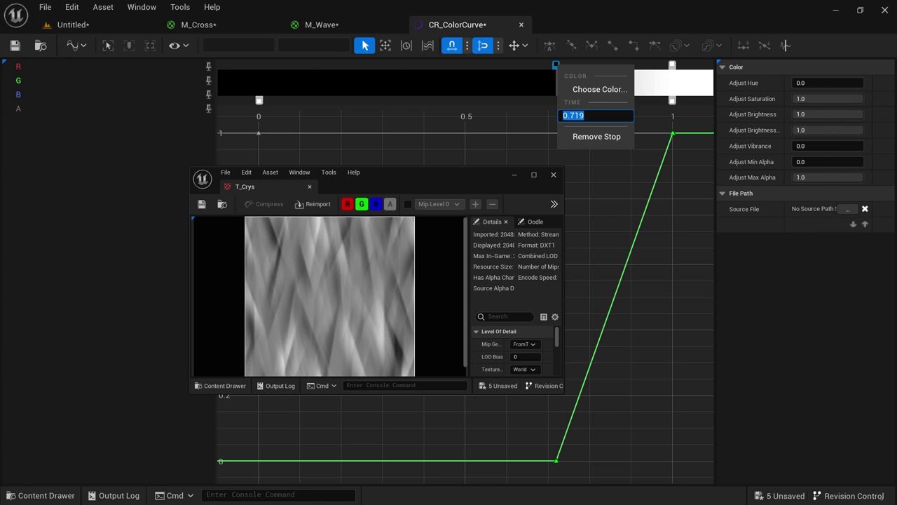
key("Return")
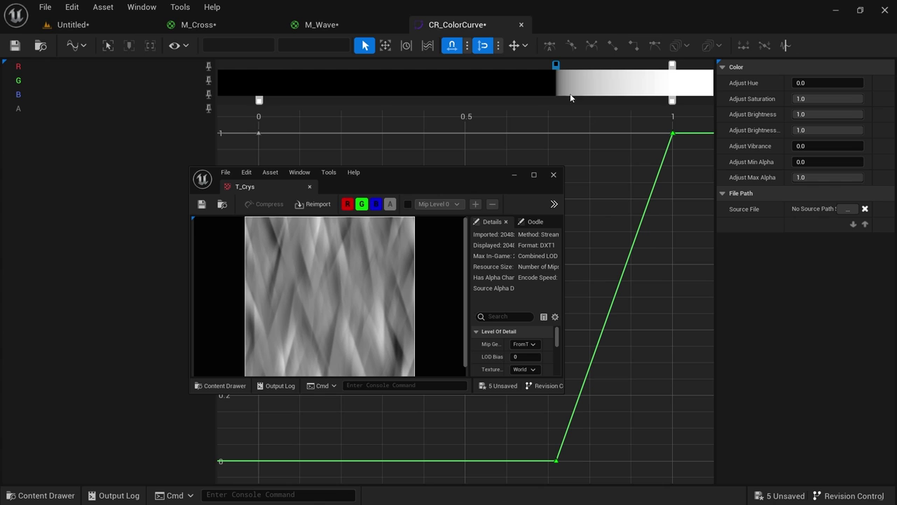
Set the black color stop's time to 0.2 and close the floating T_Crys texture window
right_click(558, 66)
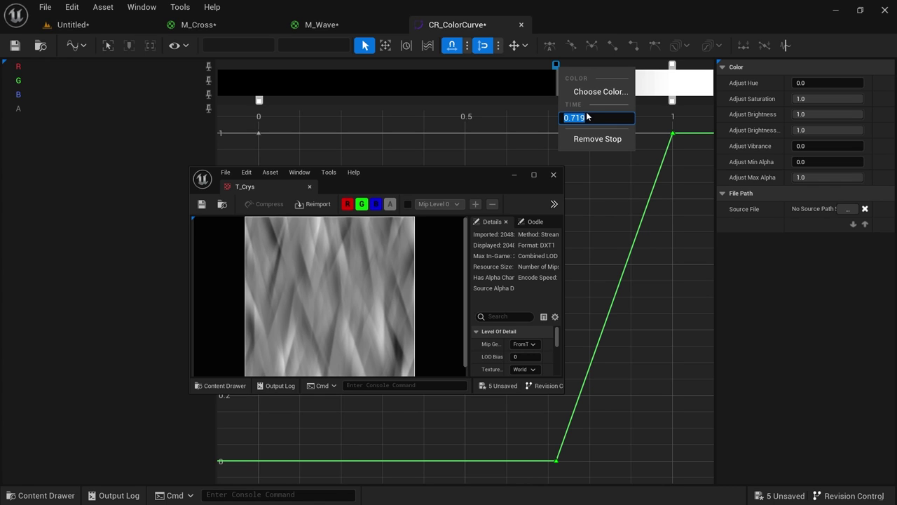
type(".2")
key("Return")
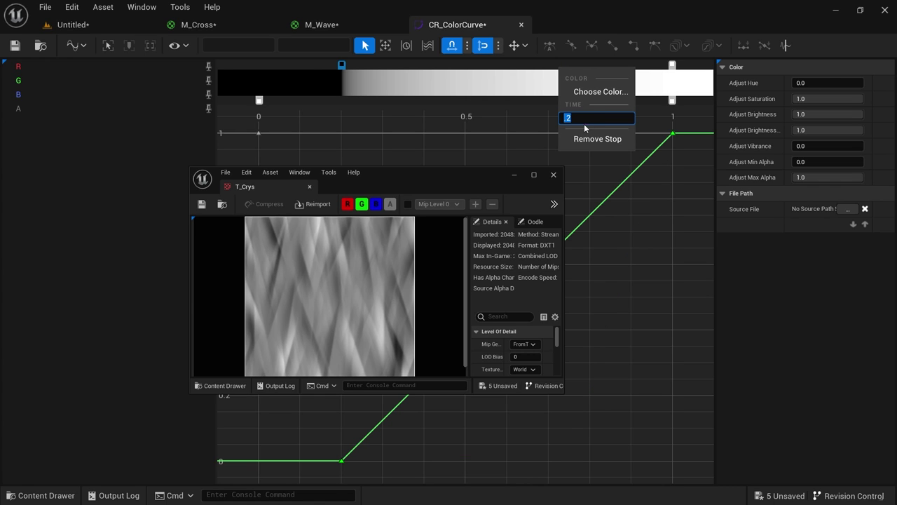
left_click(532, 145)
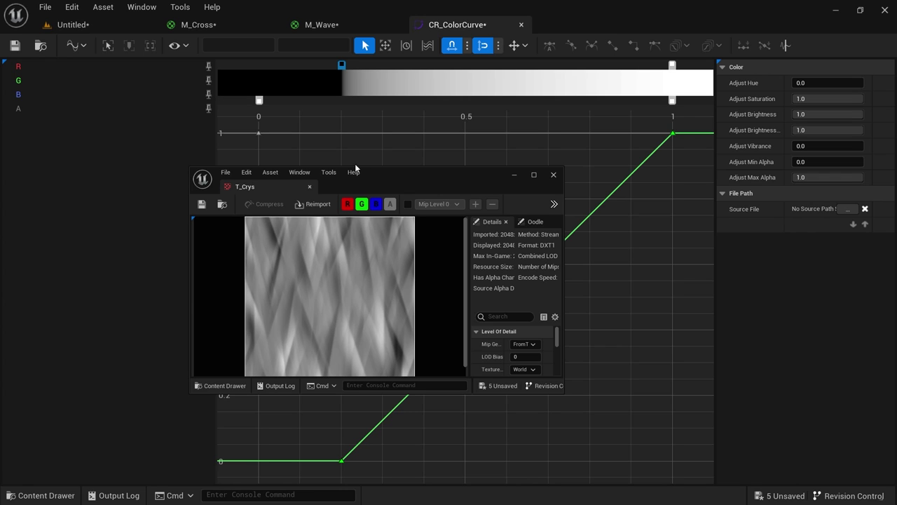
middle_click(268, 190)
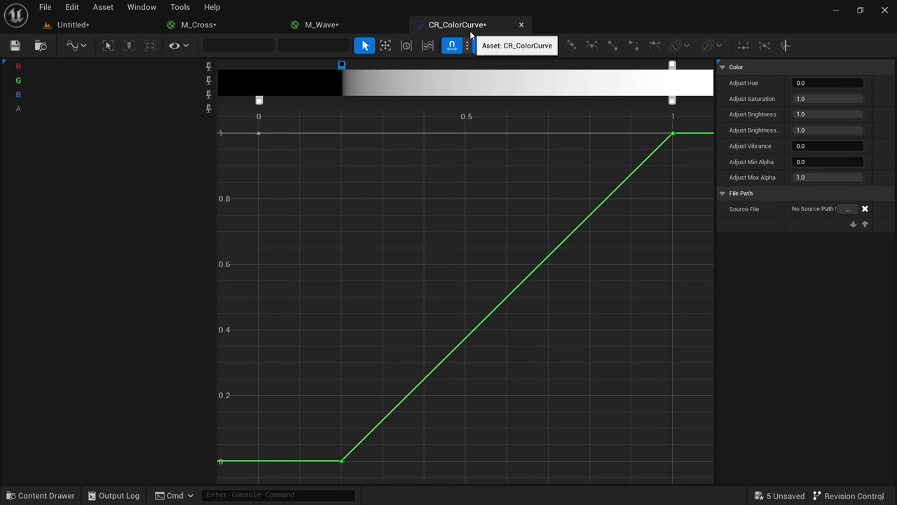
Create a Curve Atlas named CA_Colors beside the CR_ColorCurve asset in the Tutorial/Curve folder
left_click(39, 46)
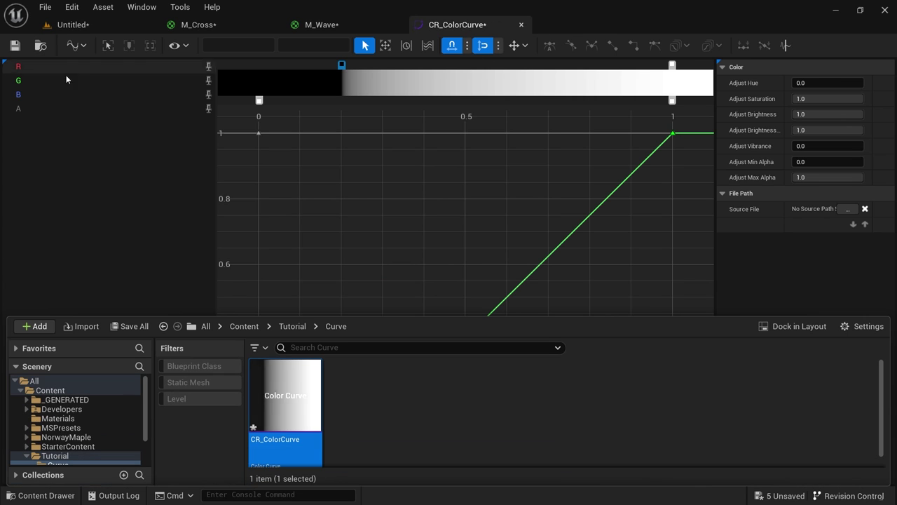
left_click_drag(431, 316, 420, 212)
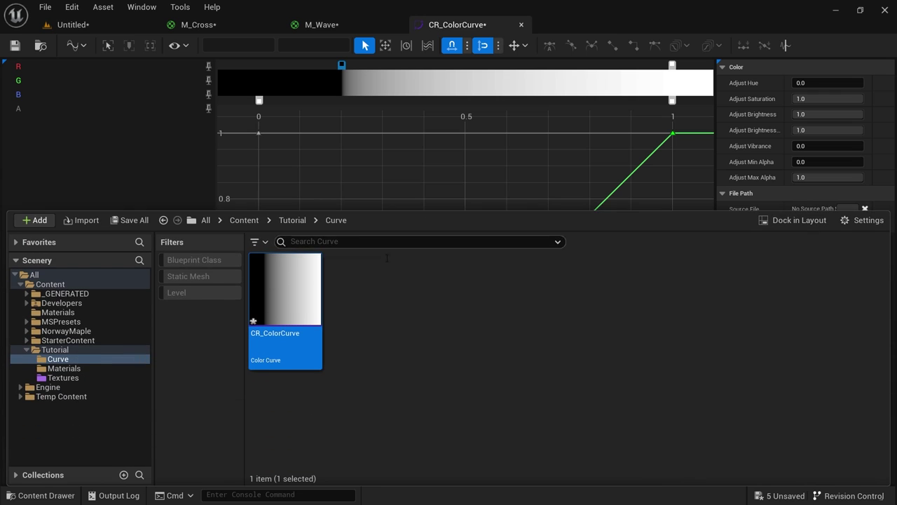
right_click(349, 300)
type("curve")
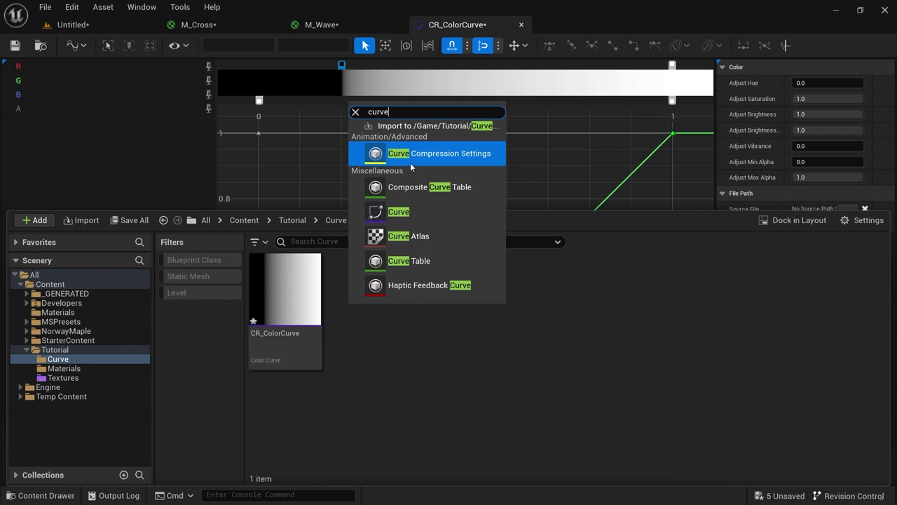
left_click(419, 239)
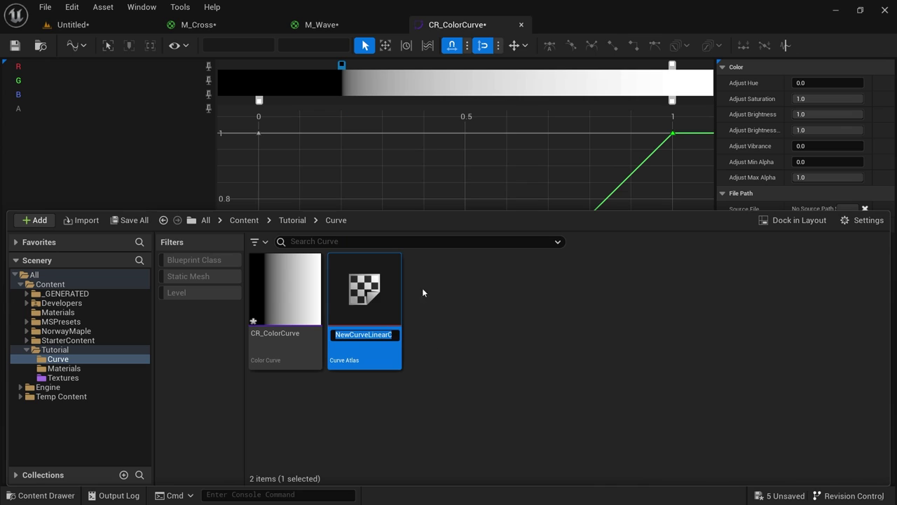
type("CA_")
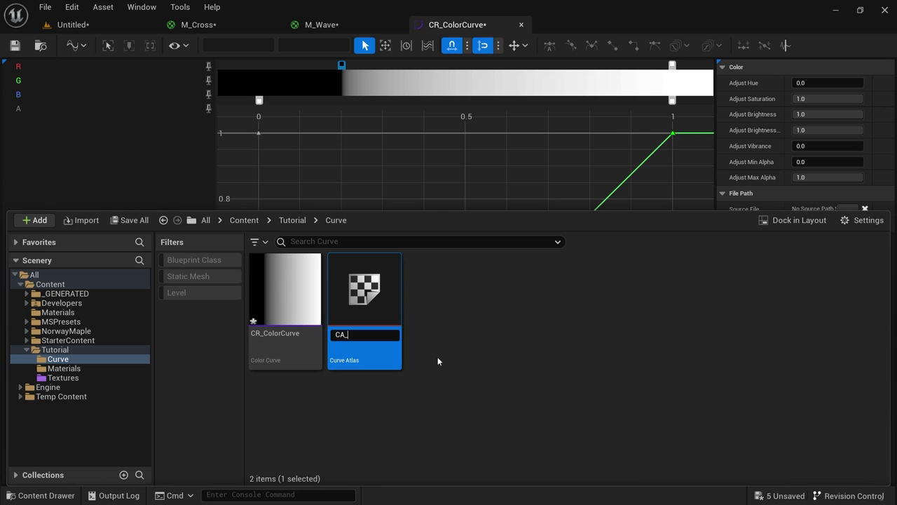
type("Colors")
key("Return")
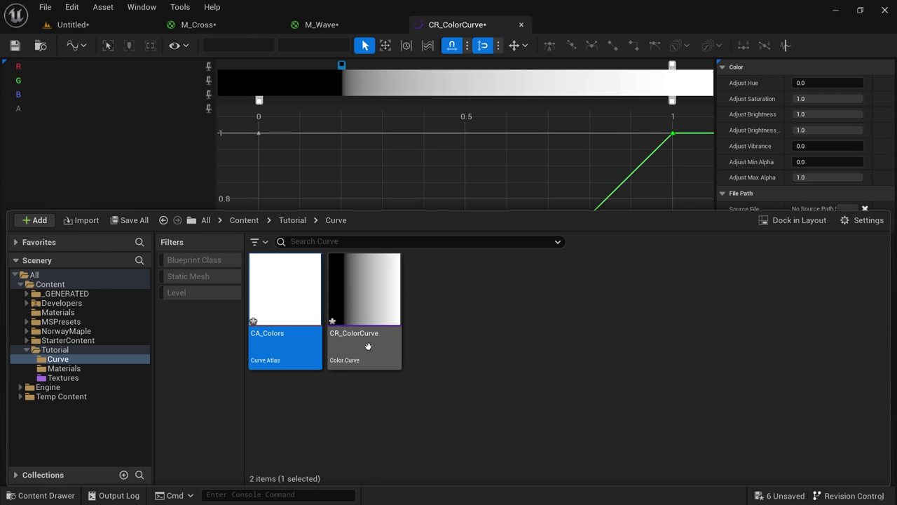
Open the CA_Colors atlas, add one gradient curve entry and assign CR_ColorCurve to it
double_click(292, 304)
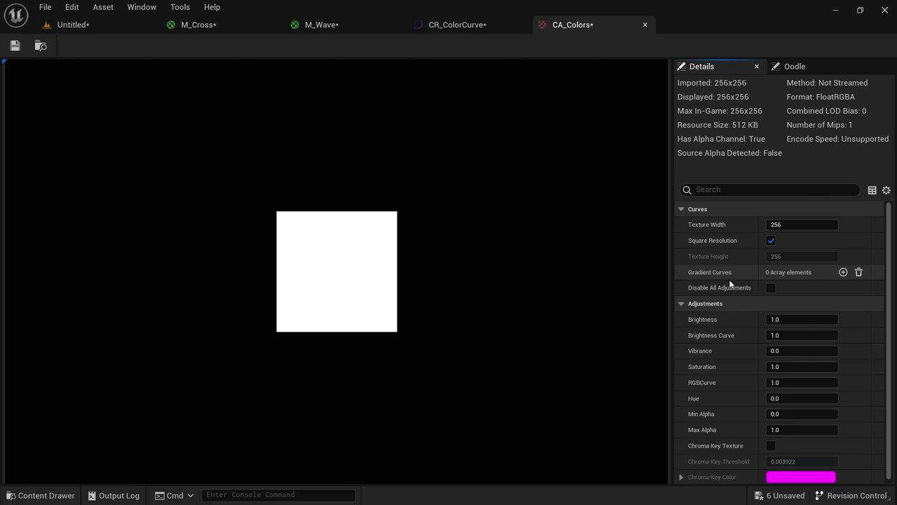
left_click(843, 272)
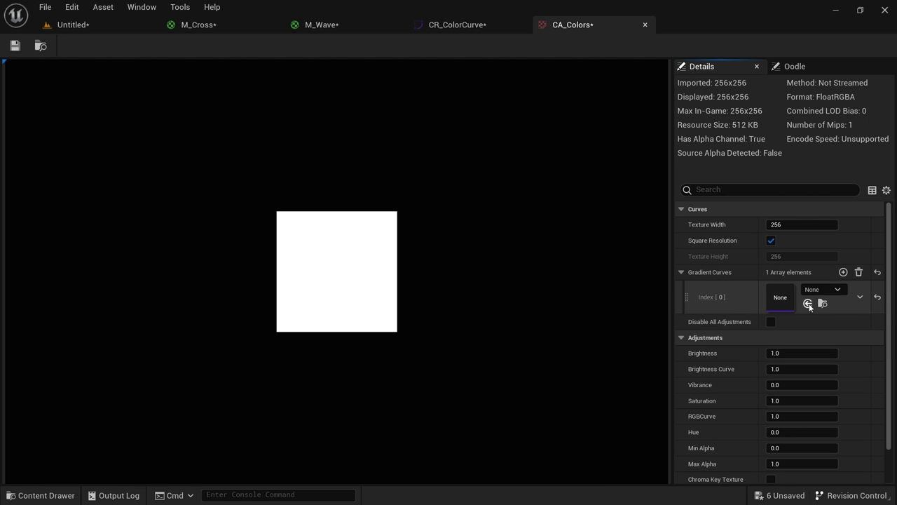
left_click(822, 290)
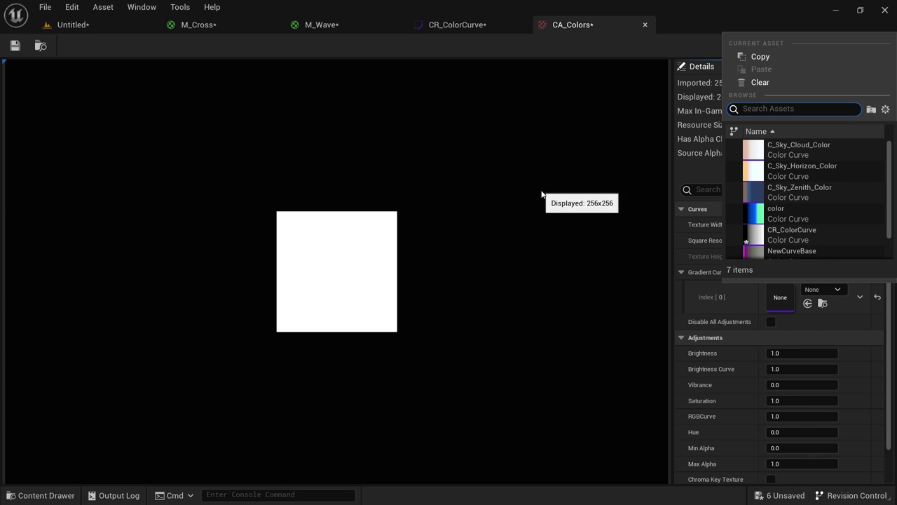
type("cr_colo")
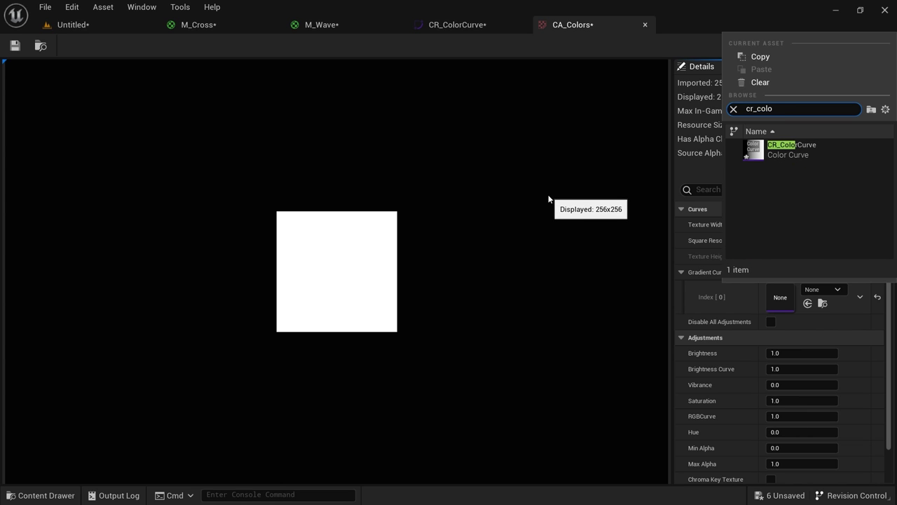
left_click(789, 150)
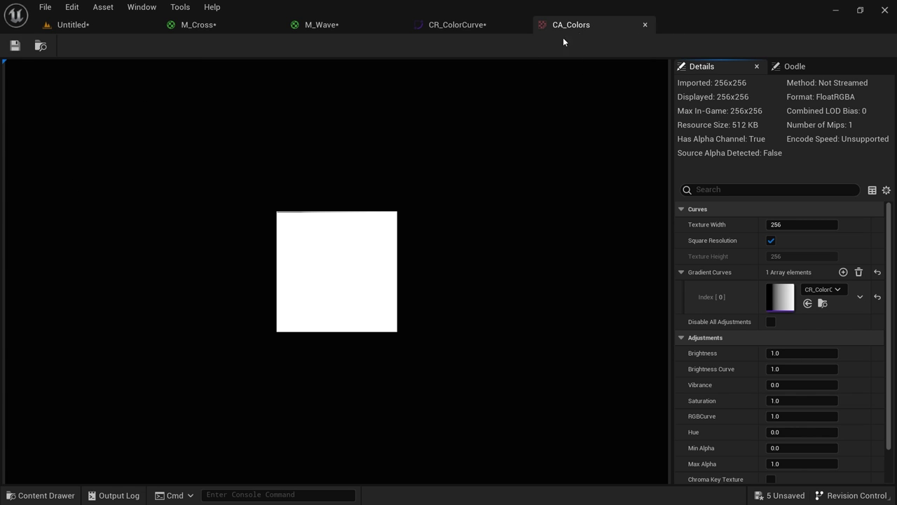
key("ctrl+space")
left_click(120, 234)
left_click(541, 390)
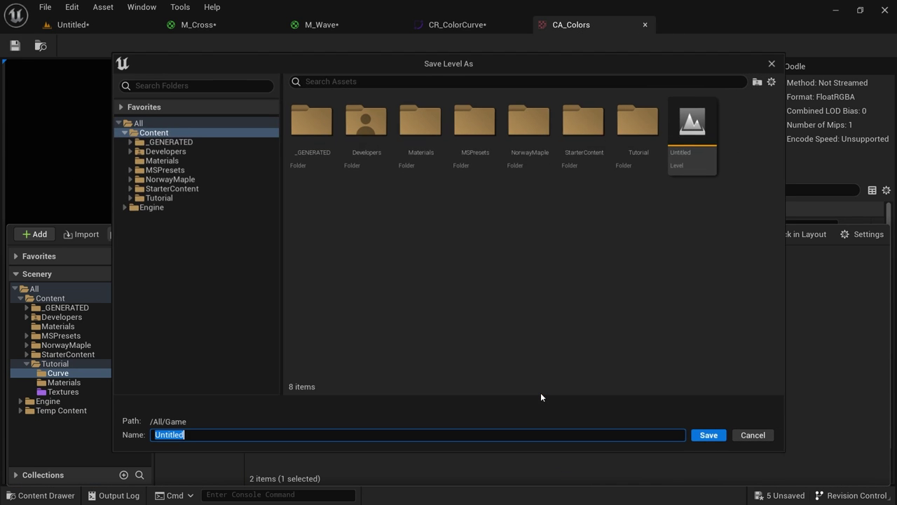
left_click(753, 436)
Save all unsaved assets and the level, replacing the existing Untitled level in the Content folder
key("ctrl+space")
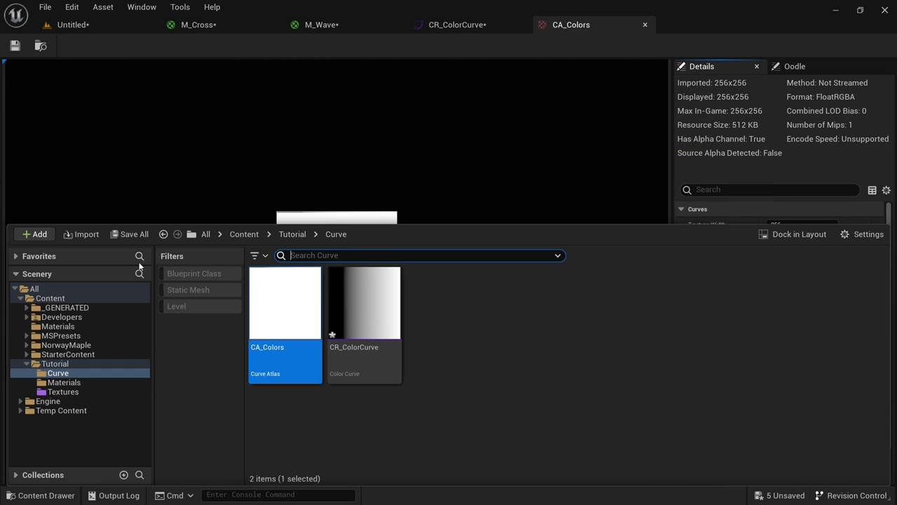
left_click(129, 234)
left_click(540, 389)
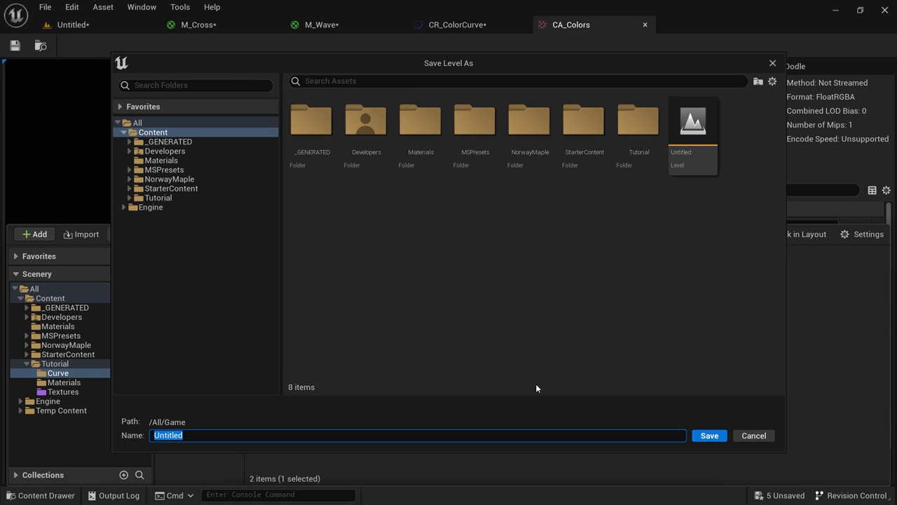
left_click(696, 435)
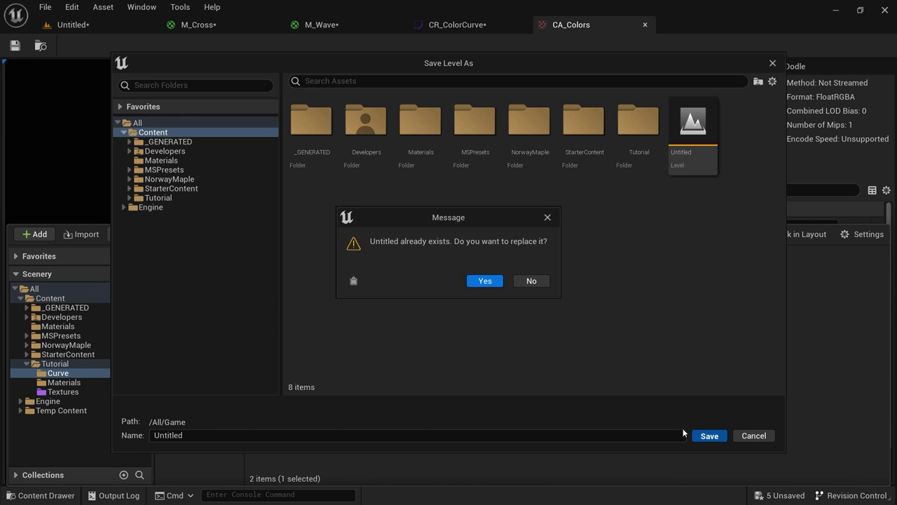
left_click(485, 281)
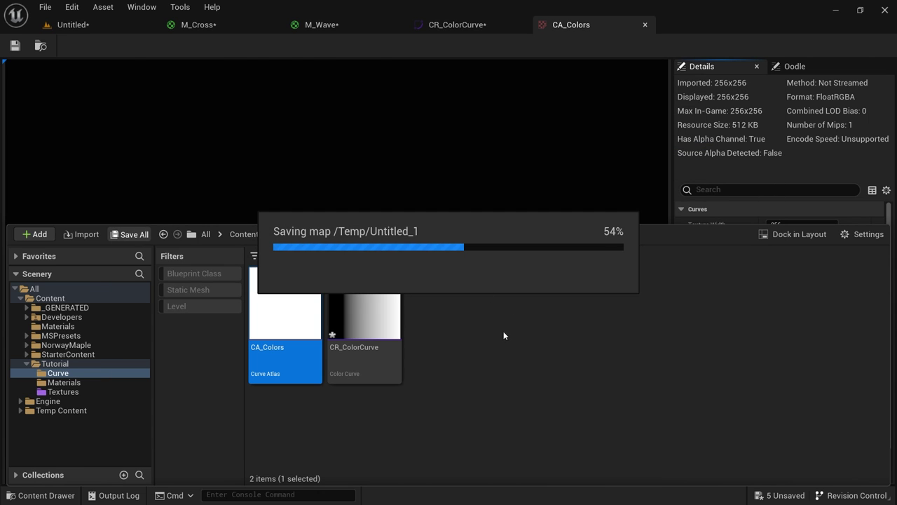
left_click(545, 365)
key("ctrl+space")
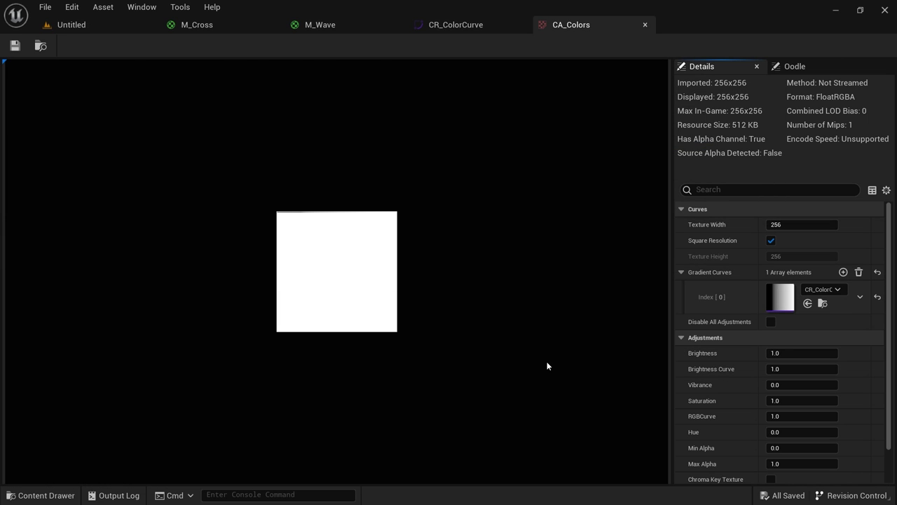
Close the M_Cross material editor and return to the M_Wave material graph
left_click(109, 22)
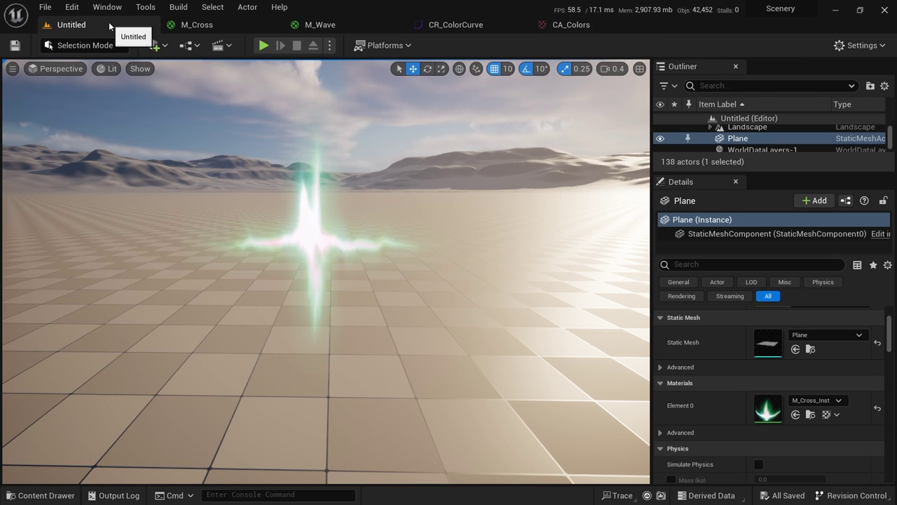
left_click(601, 25)
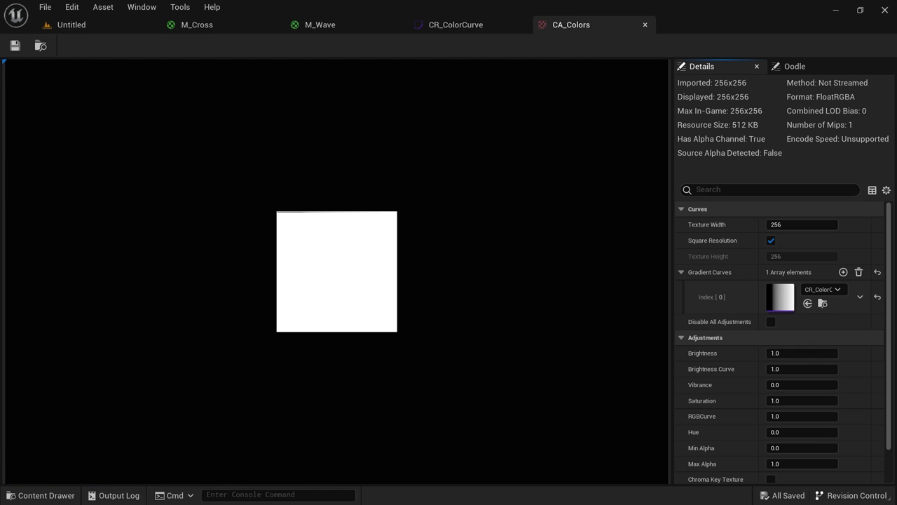
left_click(349, 30)
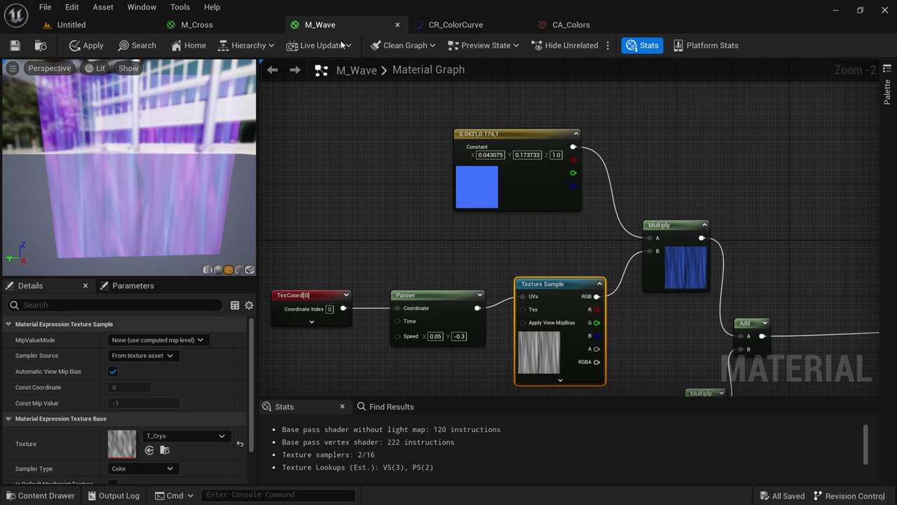
left_click(223, 28)
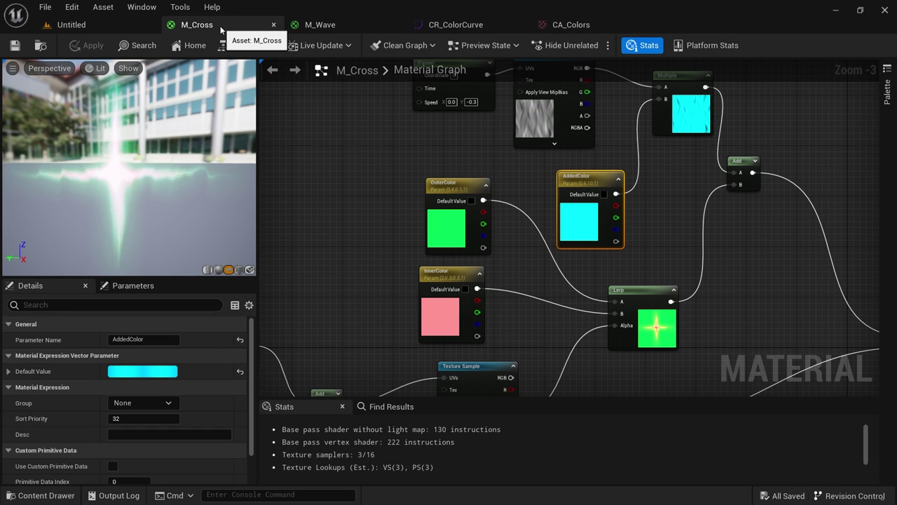
middle_click(221, 29)
left_click(229, 27)
Add a CurveAtlasRowParameter node above the upper Multiply node and start naming it TopCo
right_click_drag(391, 150, 311, 208)
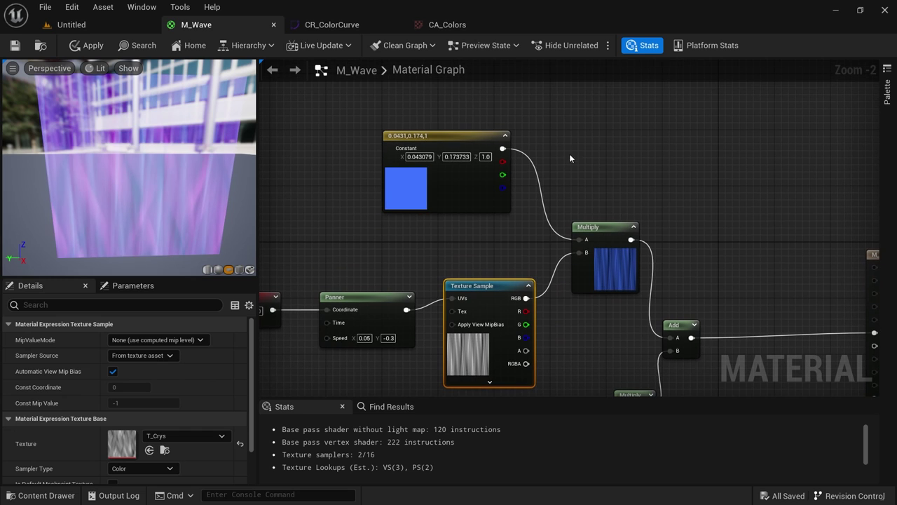
right_click(569, 106)
type("curve")
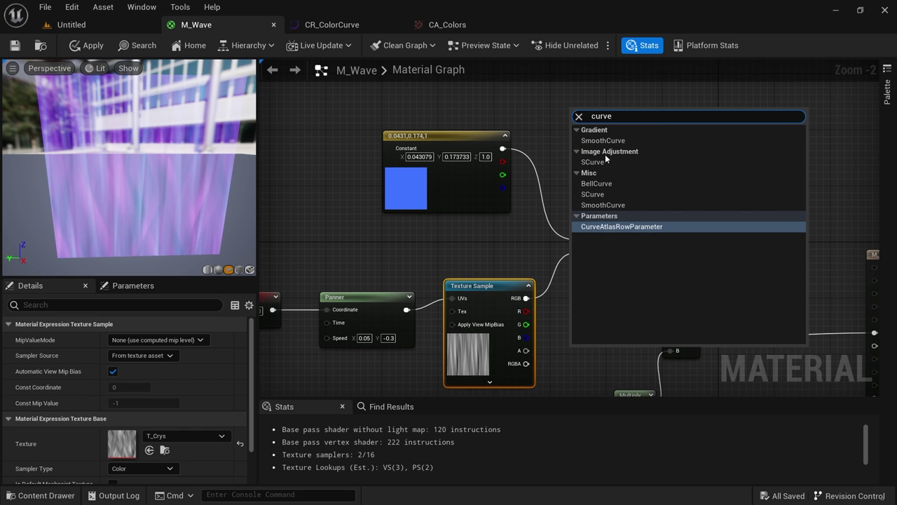
left_click(601, 230)
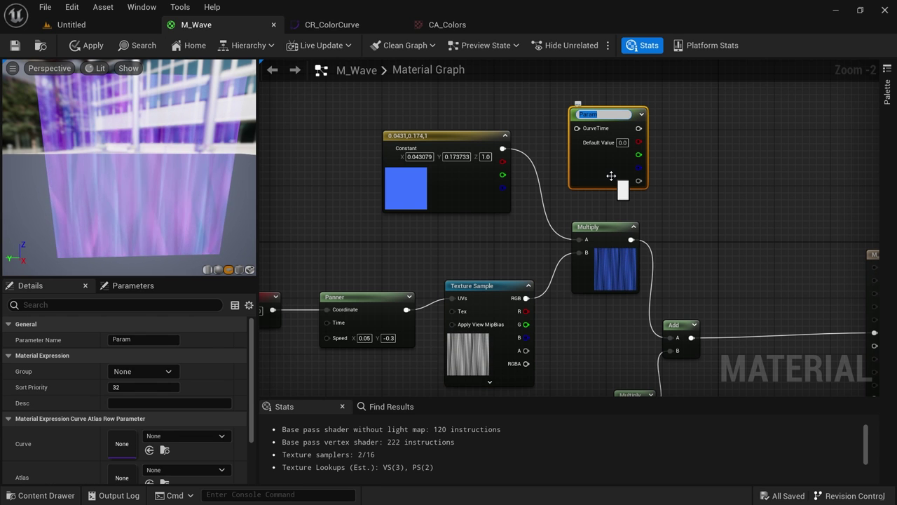
type("TopCo")
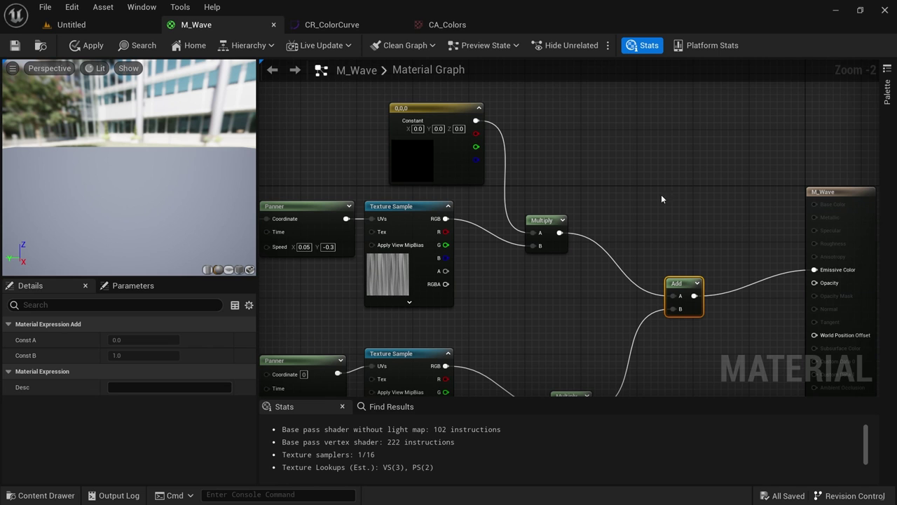
Add a CurveAtlasRowParameter node above the upper Multiply node and name it TopCurve
right_click_drag(661, 199, 460, 138)
left_click(469, 188)
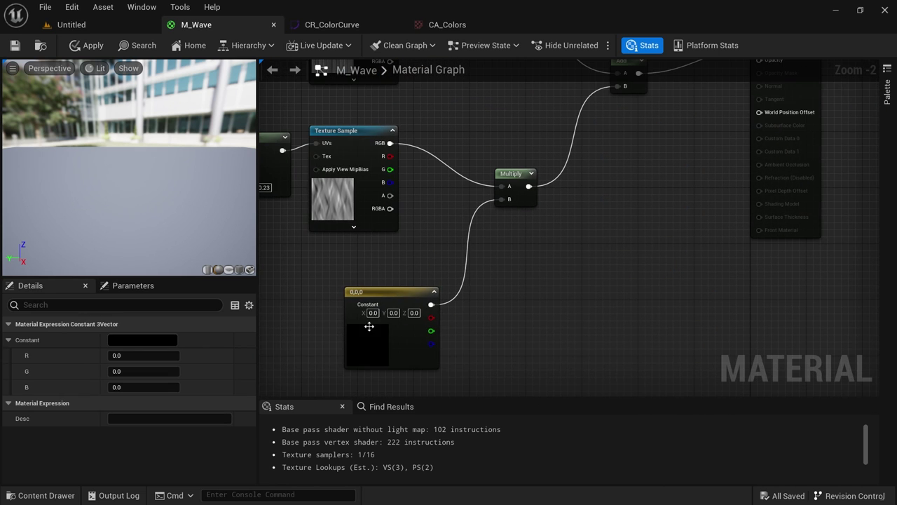
left_click_drag(369, 326, 369, 325)
right_click_drag(515, 112, 516, 357)
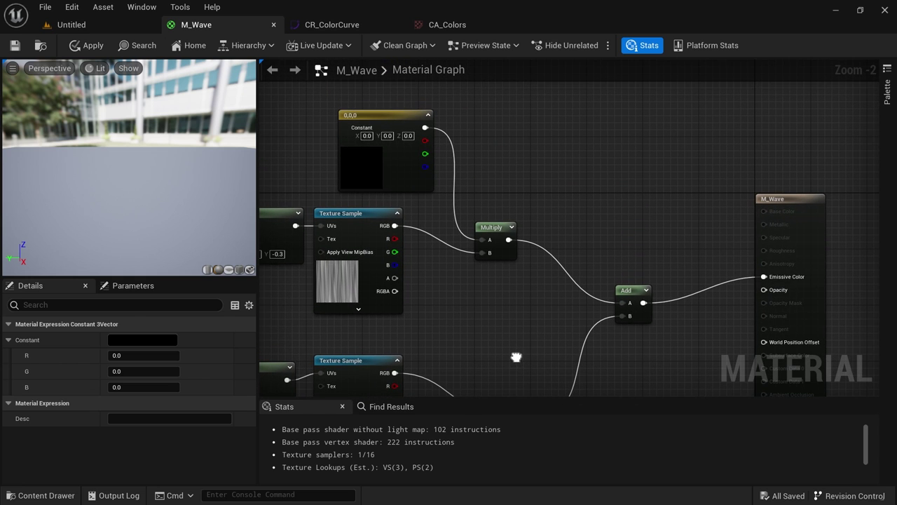
right_click(509, 134)
type("curv")
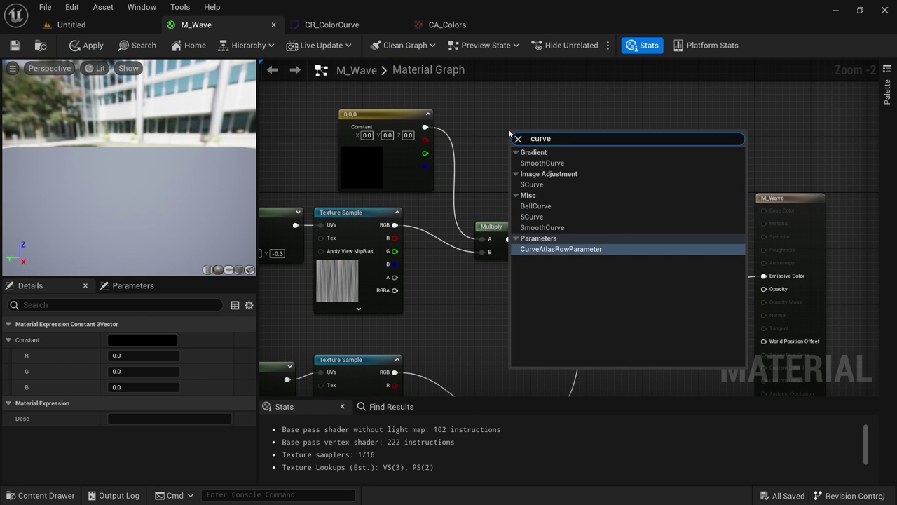
type("e")
left_click(582, 250)
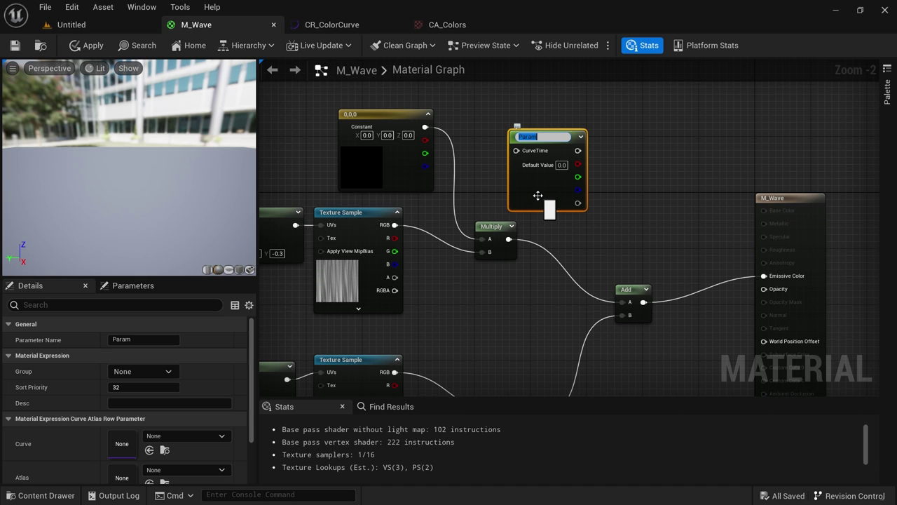
type("TopCurve")
key("Return")
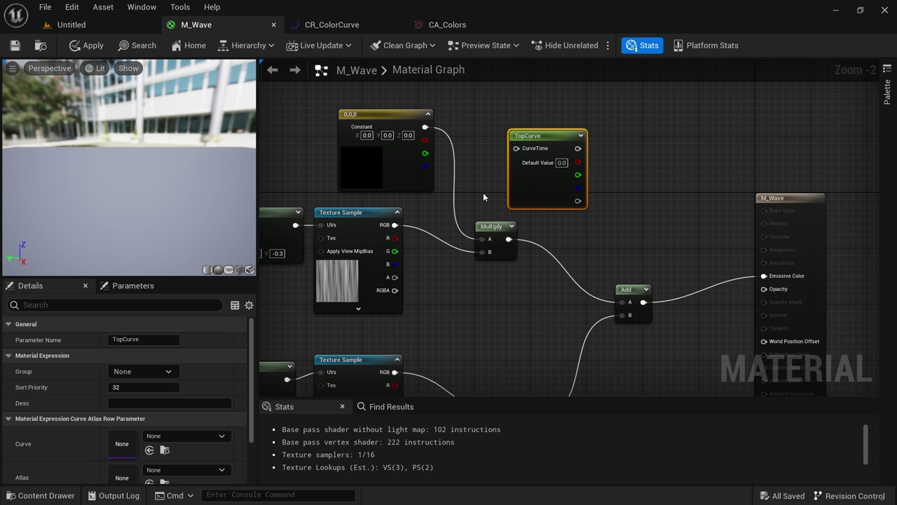
Delete the upper black constant color node and connect TopCurve in its place to input A of the upper Multiply
right_click_drag(483, 192, 475, 218)
left_click(390, 192)
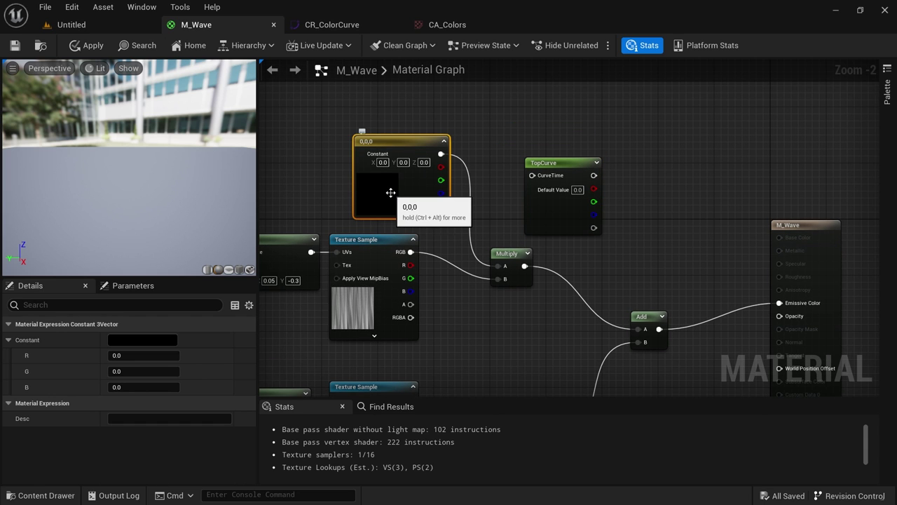
key("Delete")
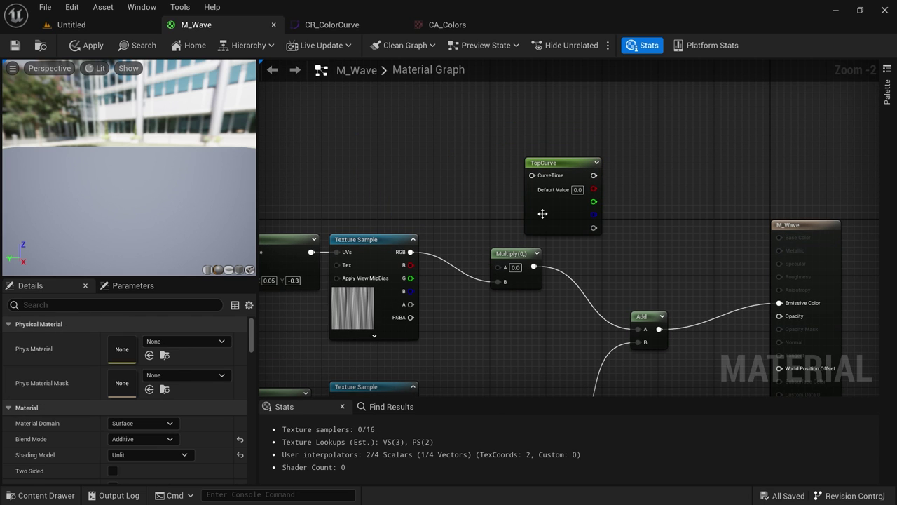
left_click_drag(548, 217, 398, 176)
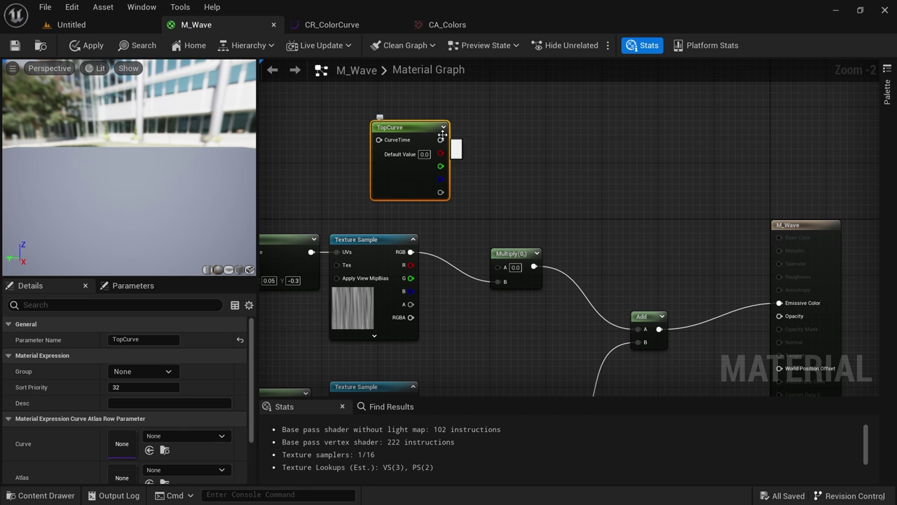
left_click_drag(441, 139, 497, 267)
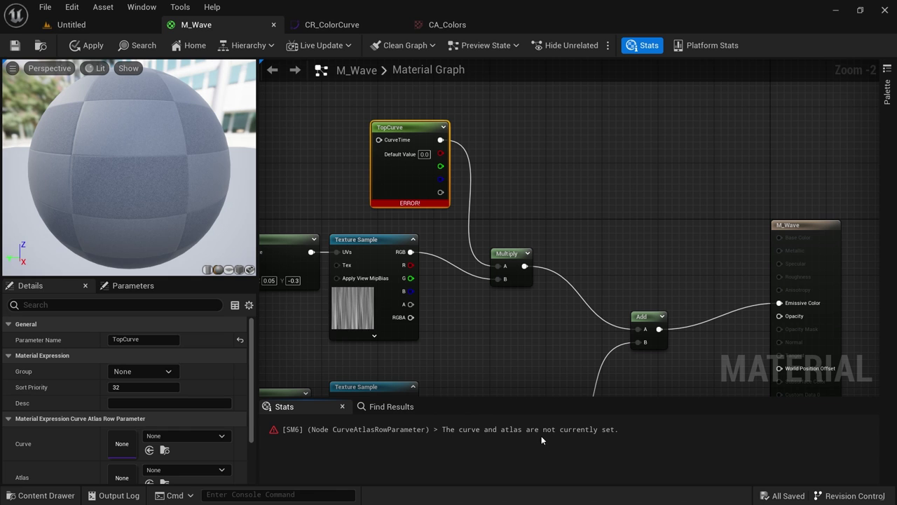
Assign the CA_Colors atlas and the CR_ColorCurve curve to the TopCurve parameter
scroll(166, 422, "down", 3)
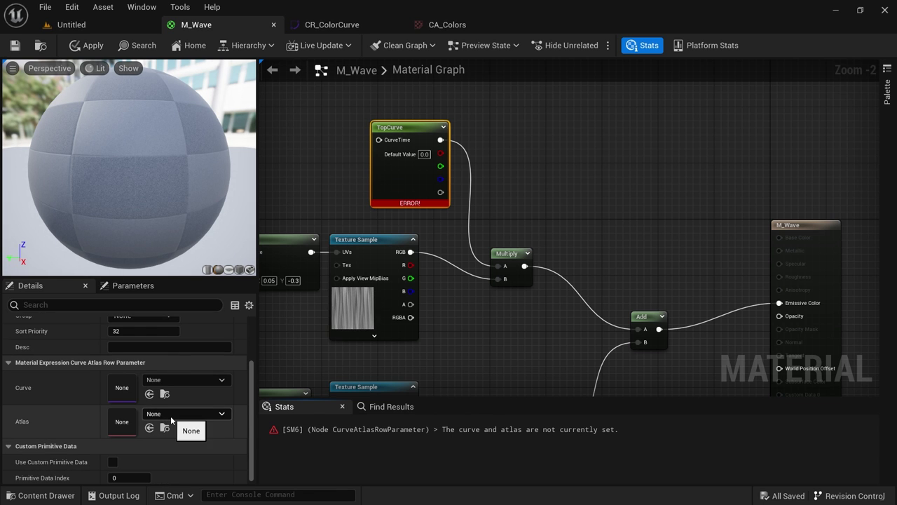
left_click(171, 419)
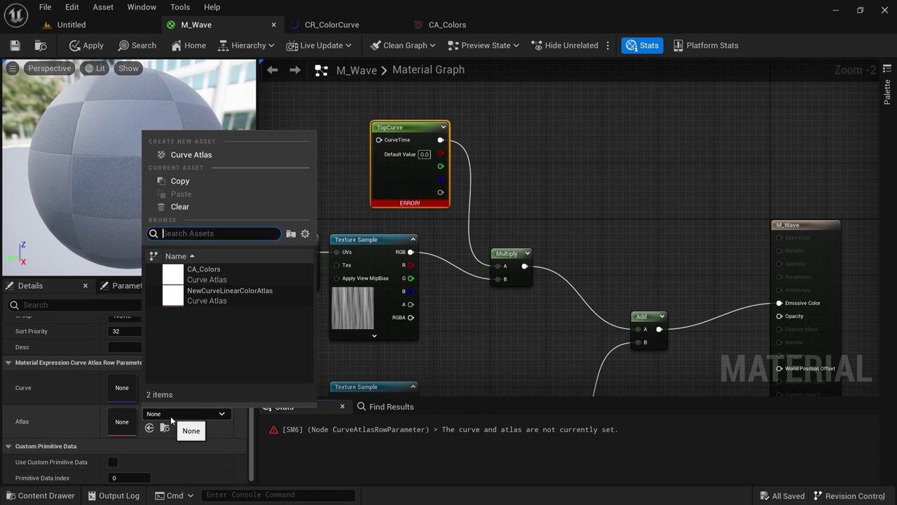
left_click(210, 274)
left_click(189, 379)
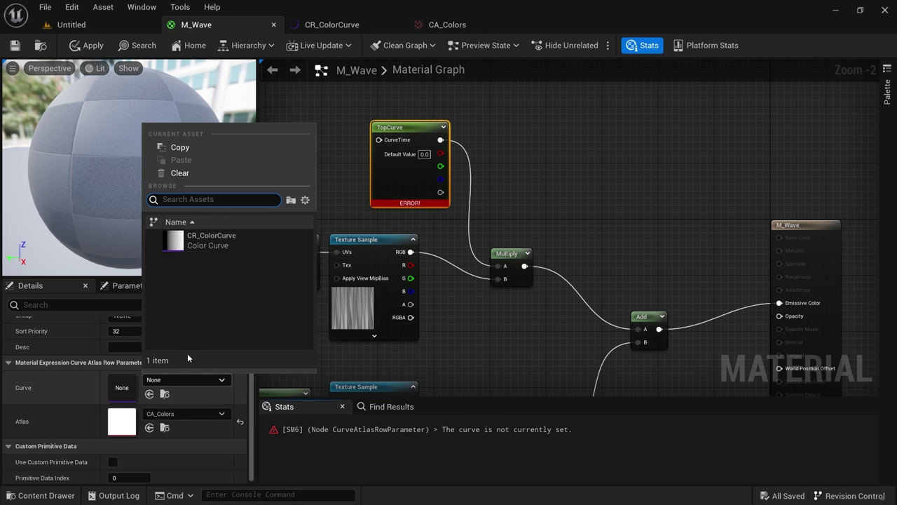
left_click(213, 247)
left_click(525, 172)
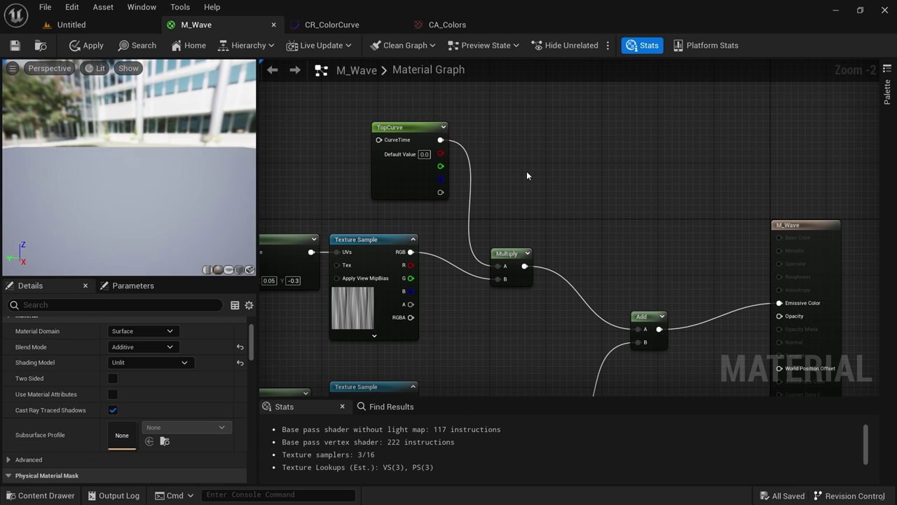
Delete the upper Multiply node and move TopCurve beside the upper Texture Sample
right_click_drag(515, 194, 522, 139)
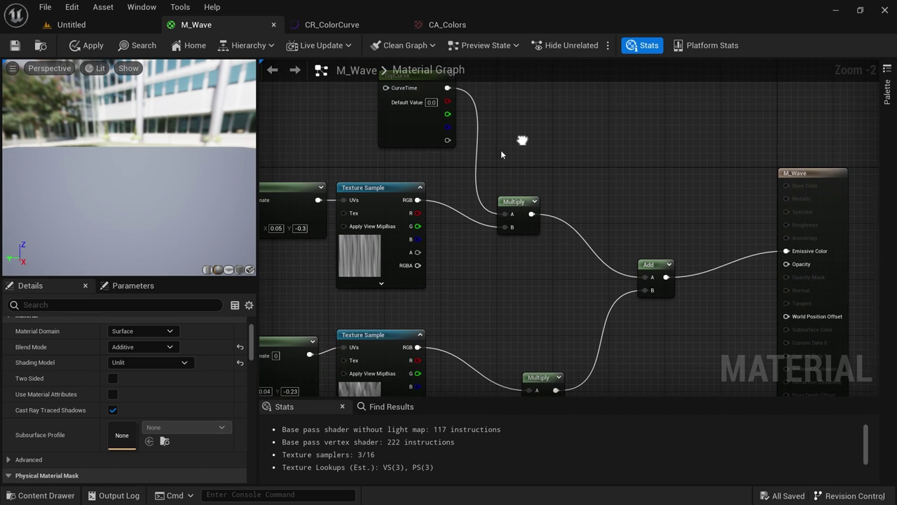
left_click_drag(171, 229, 172, 258)
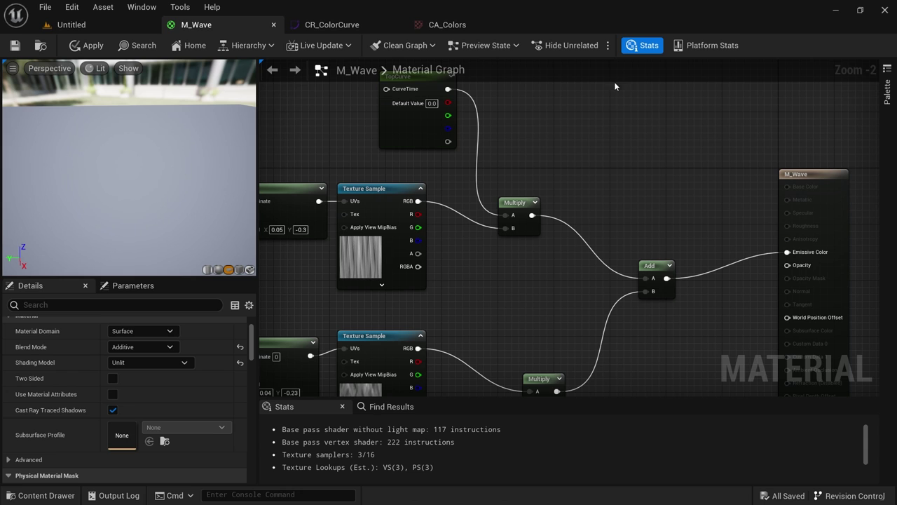
right_click_drag(612, 103, 611, 187)
left_click(411, 204)
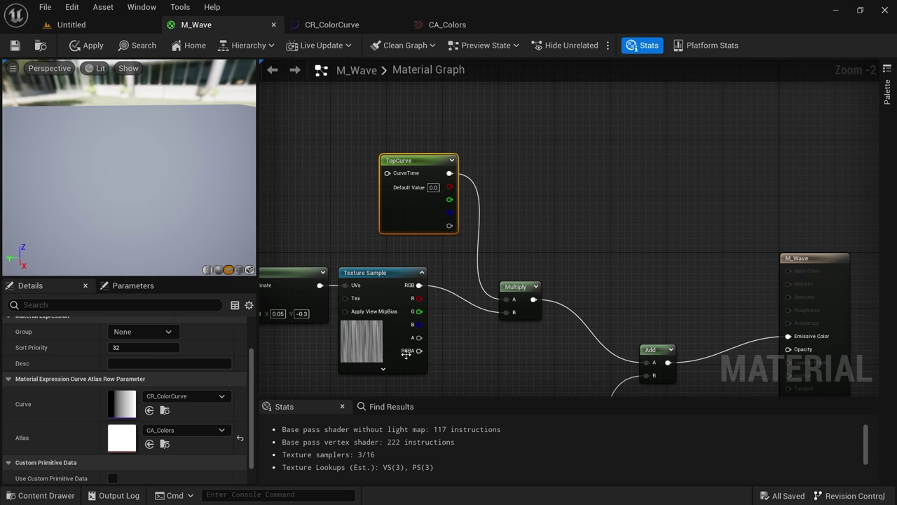
left_click(406, 354)
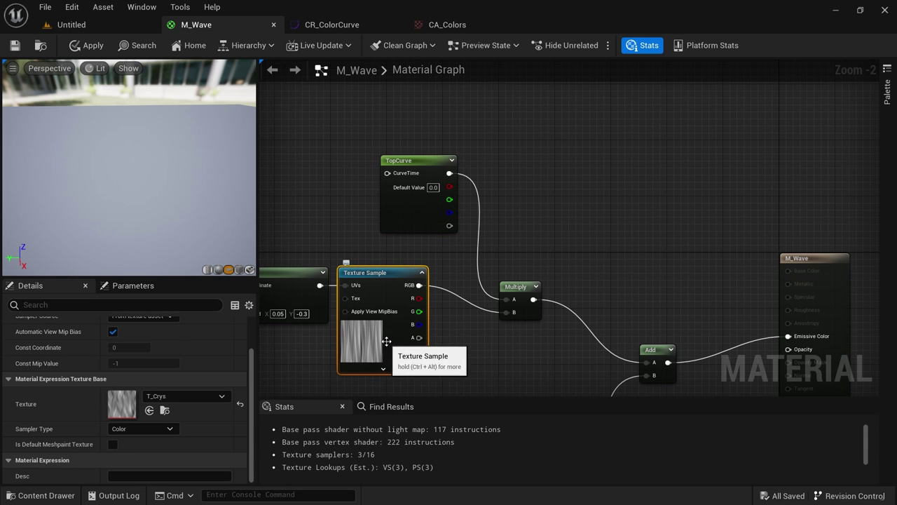
right_click_drag(511, 272, 475, 255)
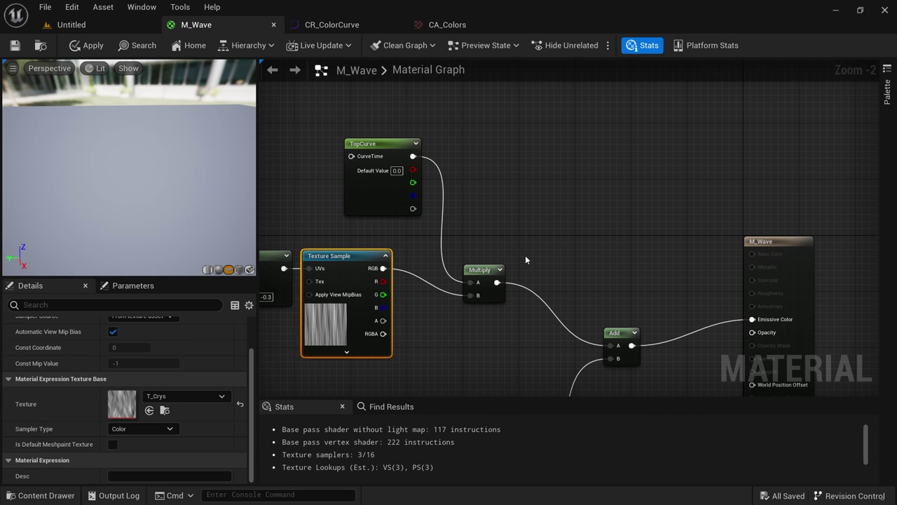
left_click(483, 269)
key("Delete")
left_click_drag(398, 208, 474, 327)
left_click_drag(381, 284, 411, 279)
Open the T_Crys texture from the upper Texture Sample, compare its red, green and blue channels individually, and close it
left_click(324, 332)
double_click(122, 443)
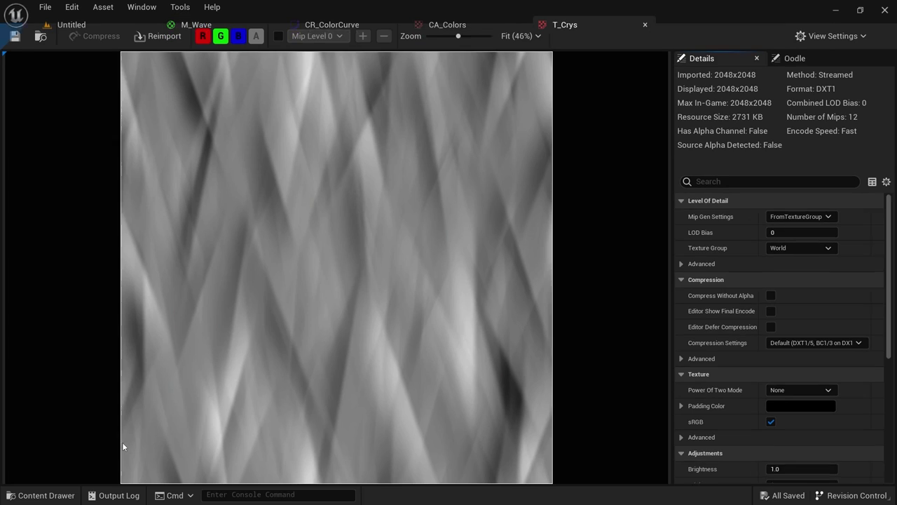
scroll(281, 164, "down", 1)
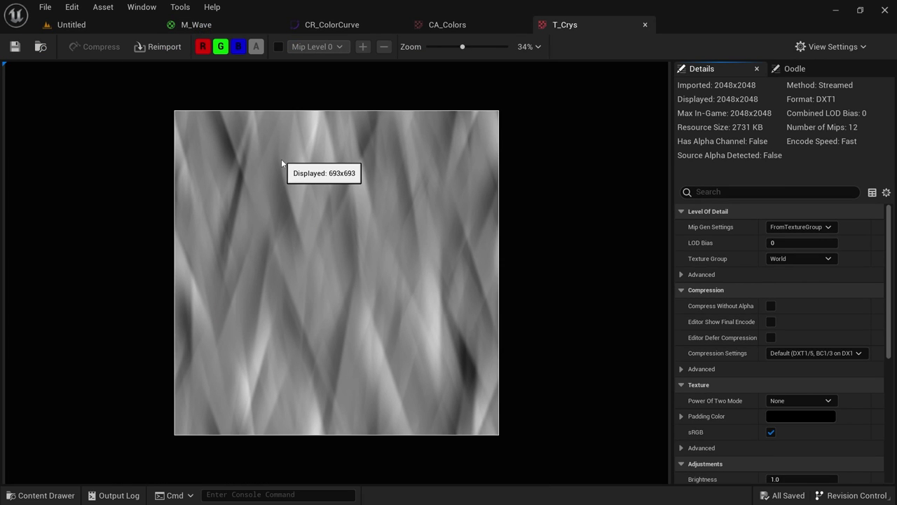
left_click(238, 46)
left_click(220, 46)
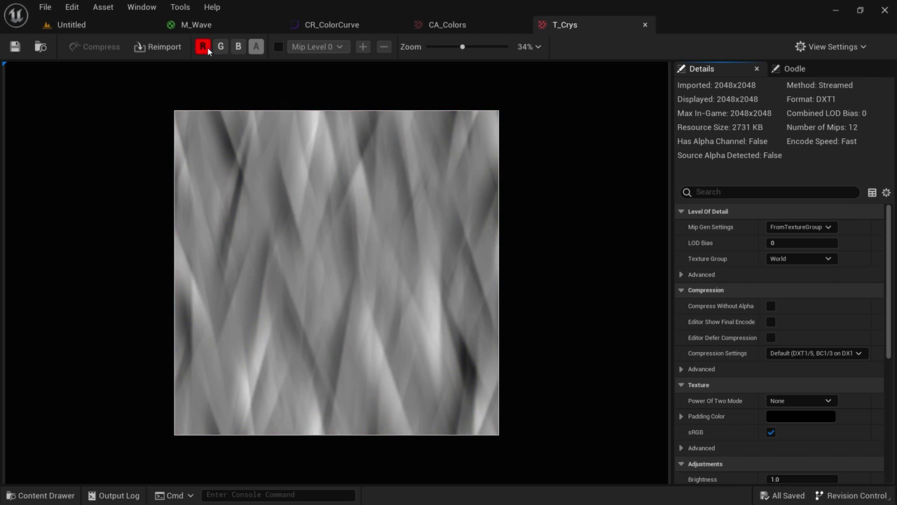
left_click(203, 46)
left_click(202, 46)
left_click(221, 47)
left_click(239, 46)
left_click(238, 46)
left_click(221, 47)
left_click(203, 46)
left_click(202, 46)
left_click(221, 47)
left_click(238, 46)
middle_click(571, 29)
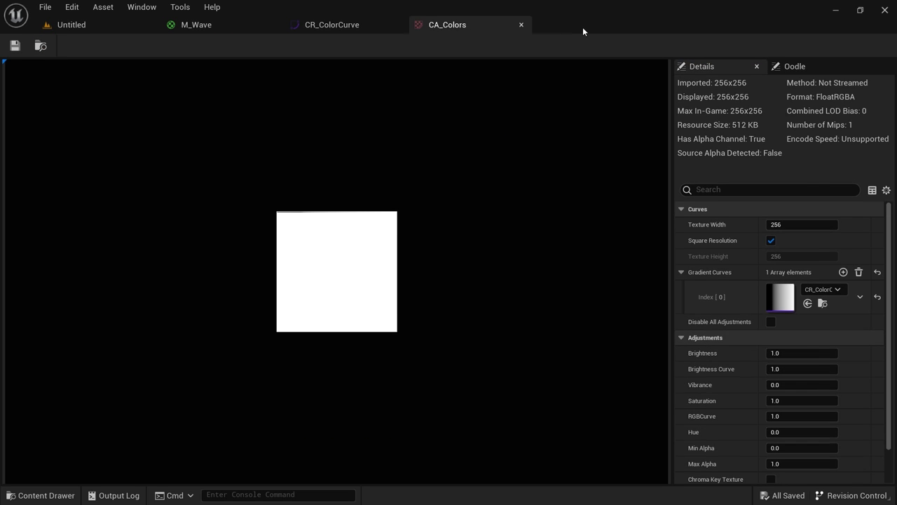
In M_Wave, connect the upper Texture Sample's R output to TopCurve's CurveTime and TopCurve's color output to input A of Add
left_click(124, 24)
left_click(213, 23)
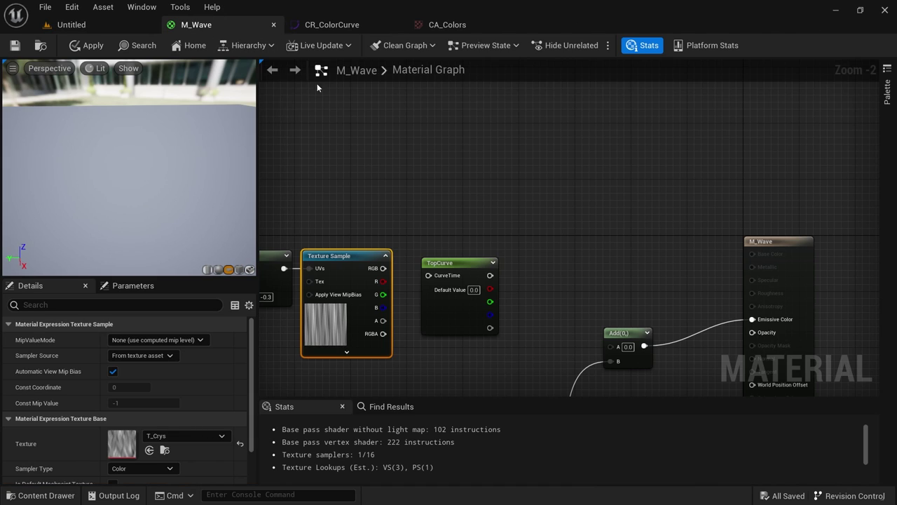
right_click_drag(426, 237, 427, 207)
left_click(97, 25)
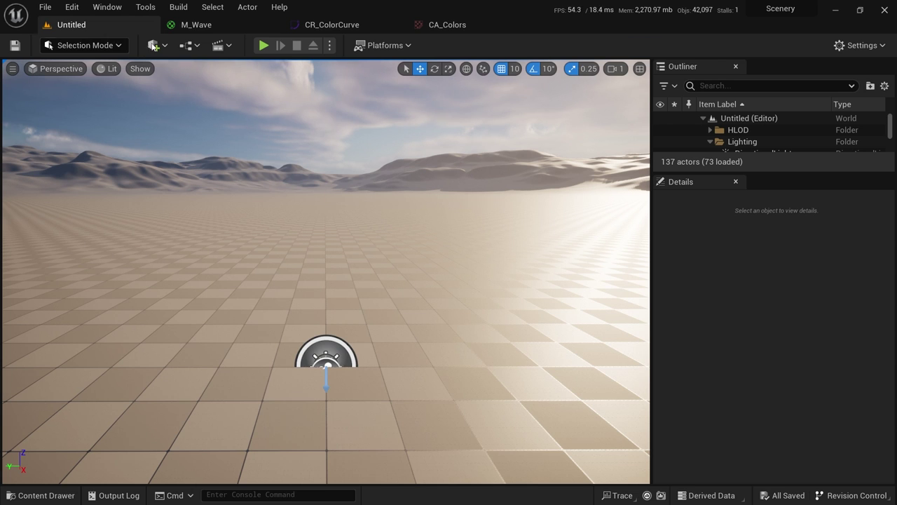
left_click(219, 25)
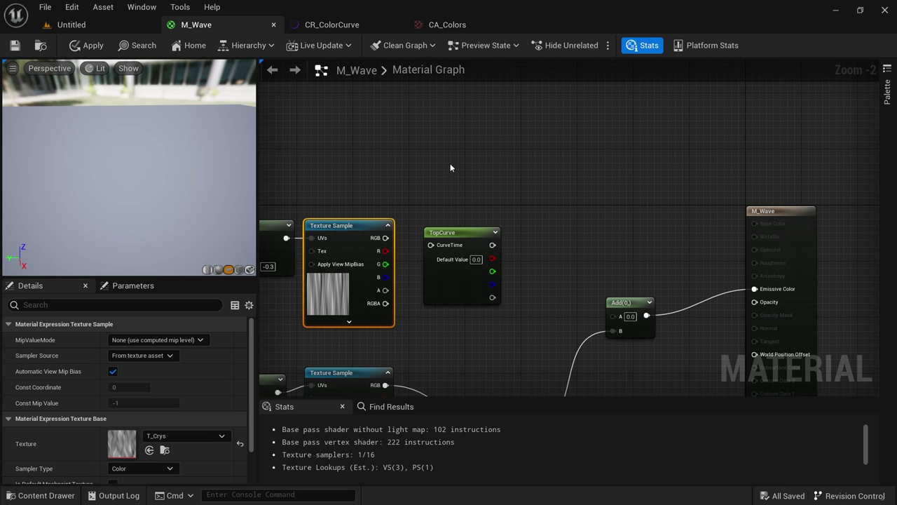
right_click_drag(450, 167, 455, 106)
scroll(417, 182, "up", 1)
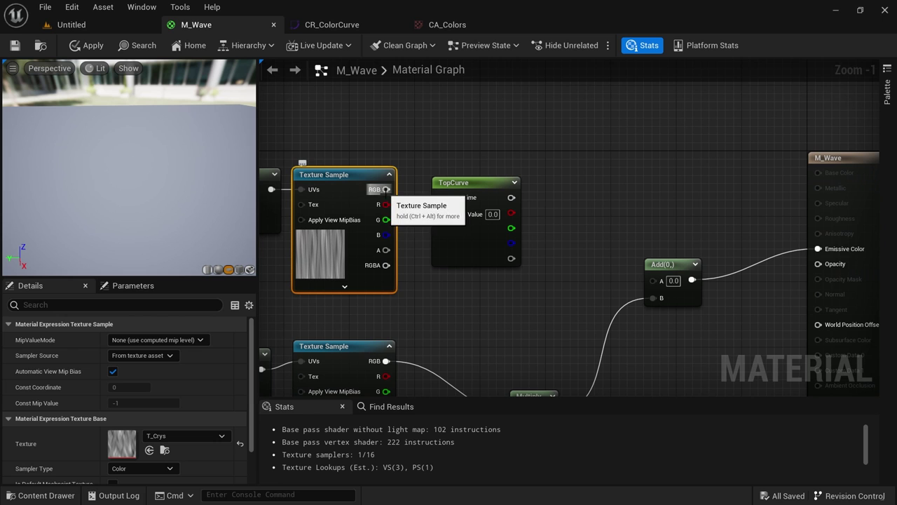
left_click_drag(386, 203, 441, 198)
right_click_drag(571, 239, 546, 217)
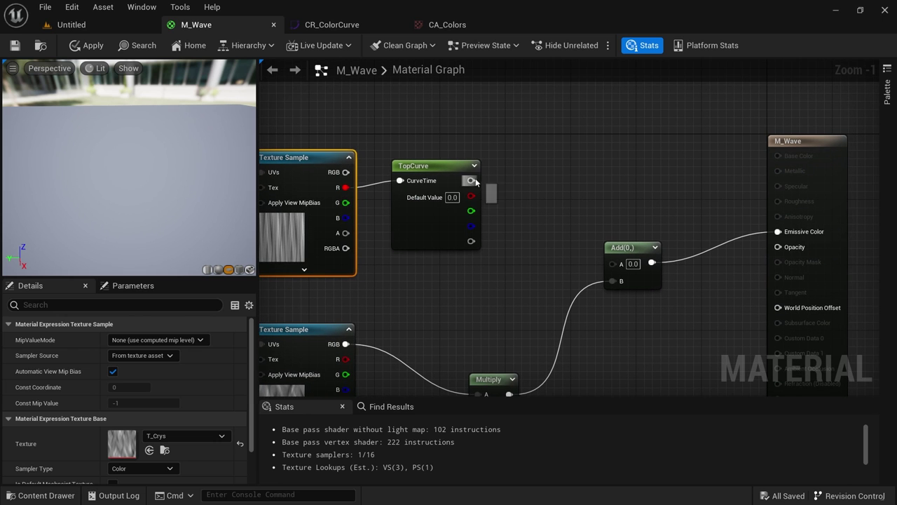
left_click_drag(471, 180, 613, 264)
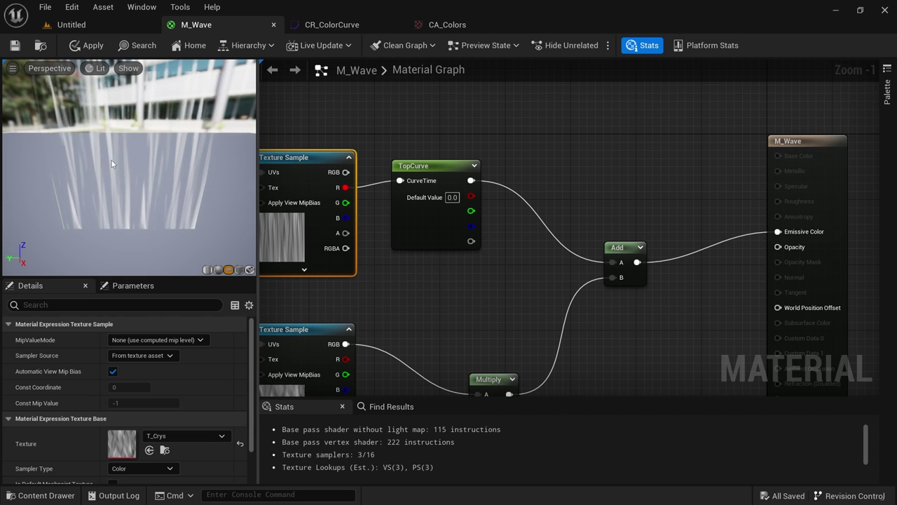
right_click_drag(450, 337, 528, 354)
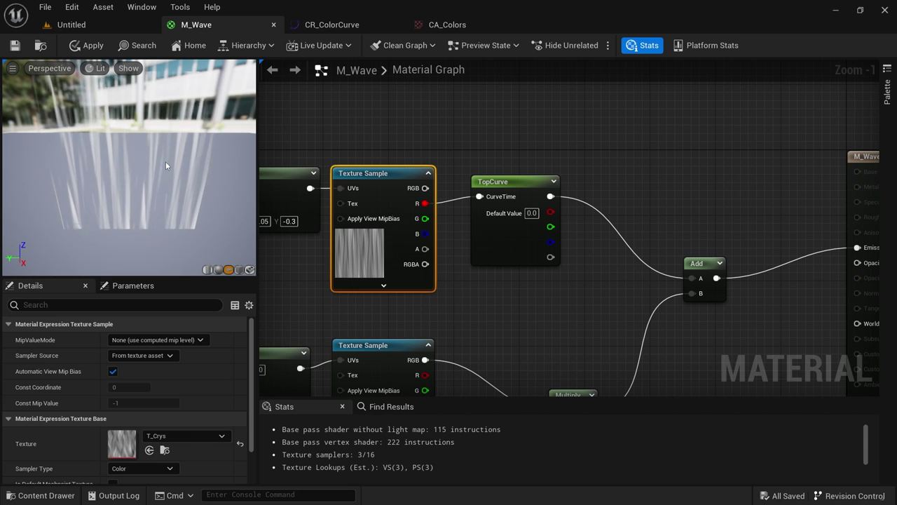
Open CR_ColorCurve, add a color stop to the gradient and set its time to 0.4
left_click(332, 26)
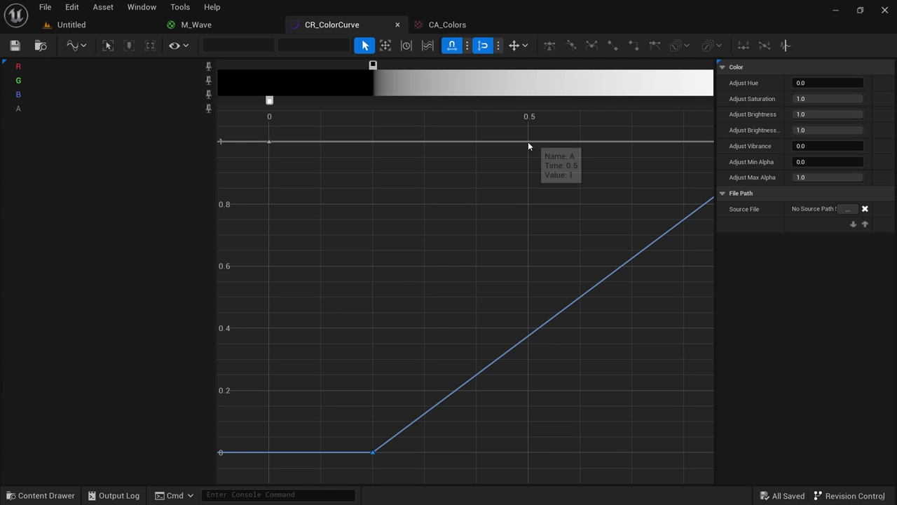
left_click(475, 66)
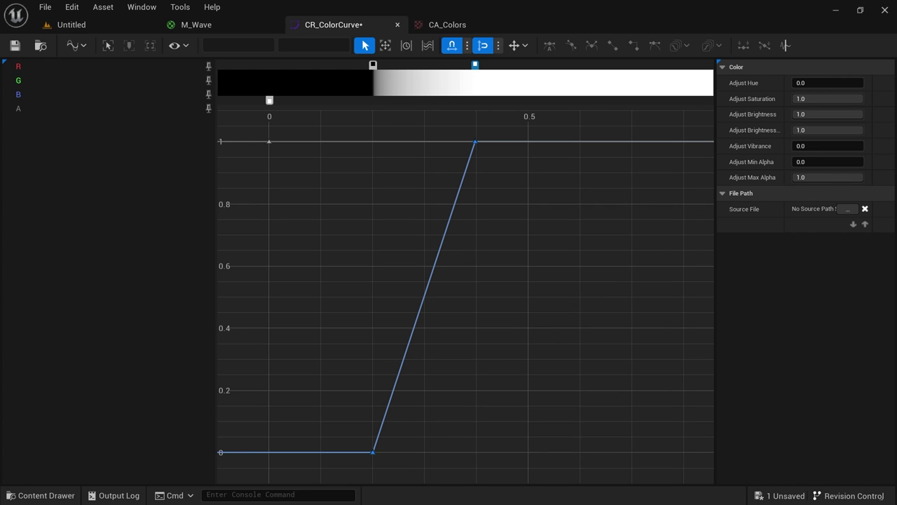
right_click(476, 66)
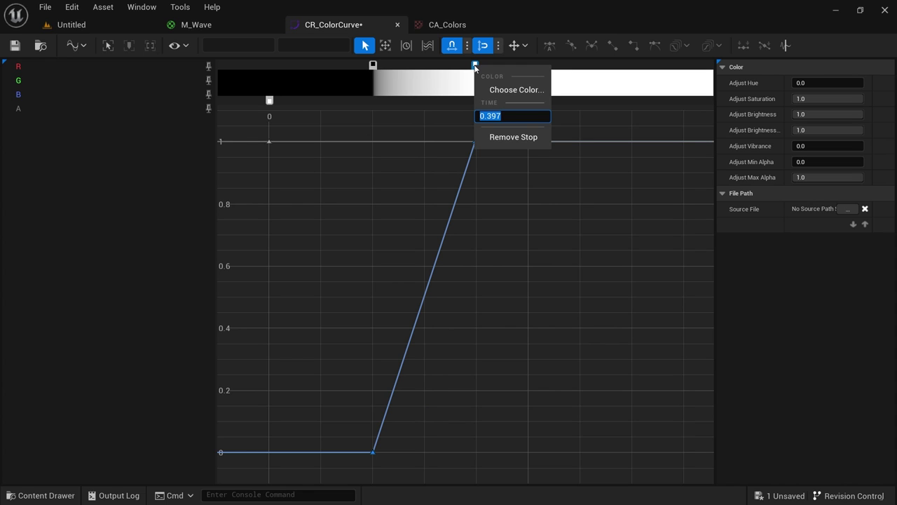
type(".4")
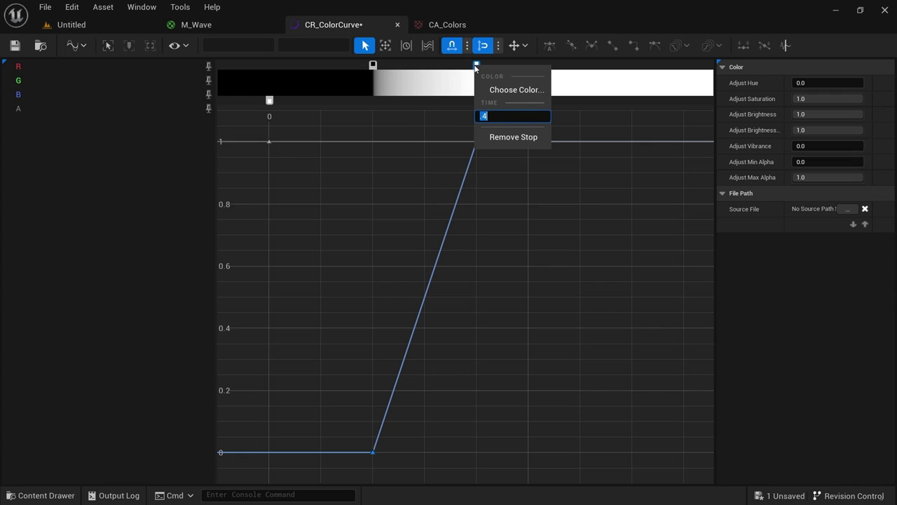
left_click(428, 171)
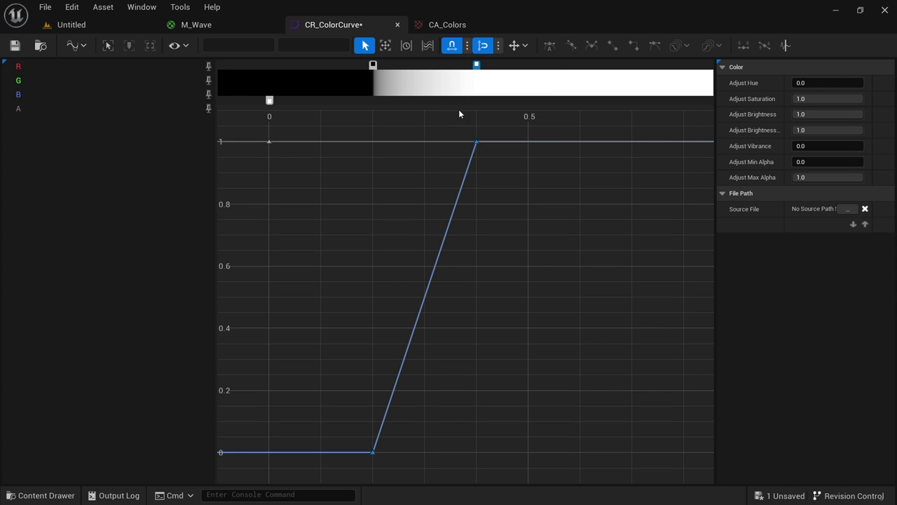
Color the gradient stop at time 0.4 saturated blue, with R 0.0, G about 0.29 and B 1.0
double_click(477, 66)
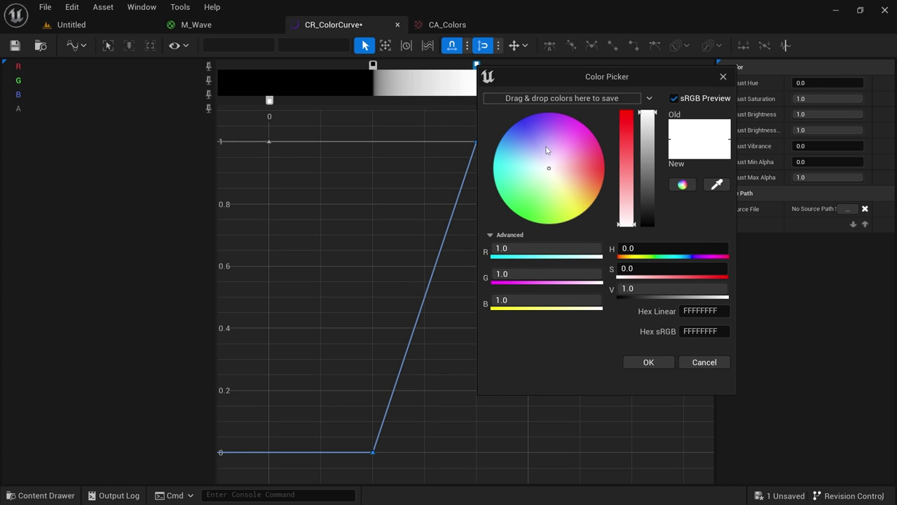
left_click_drag(547, 164, 501, 123)
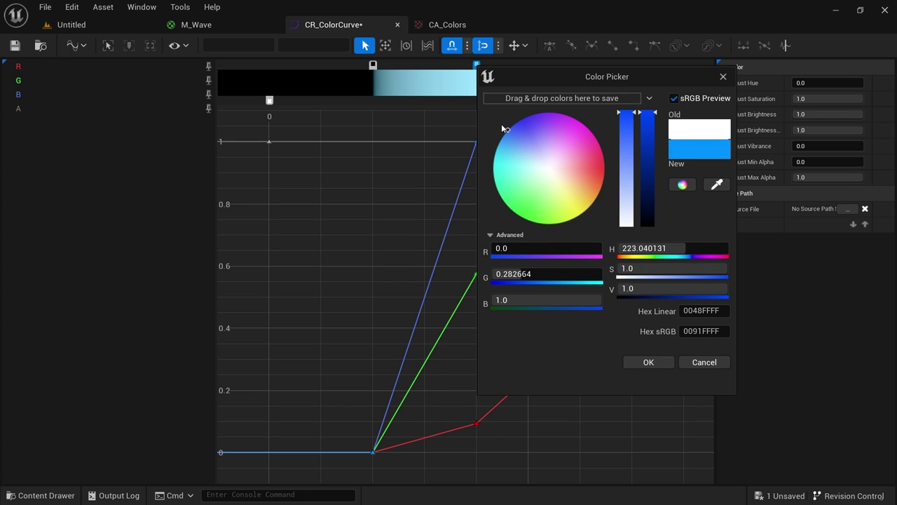
left_click(651, 363)
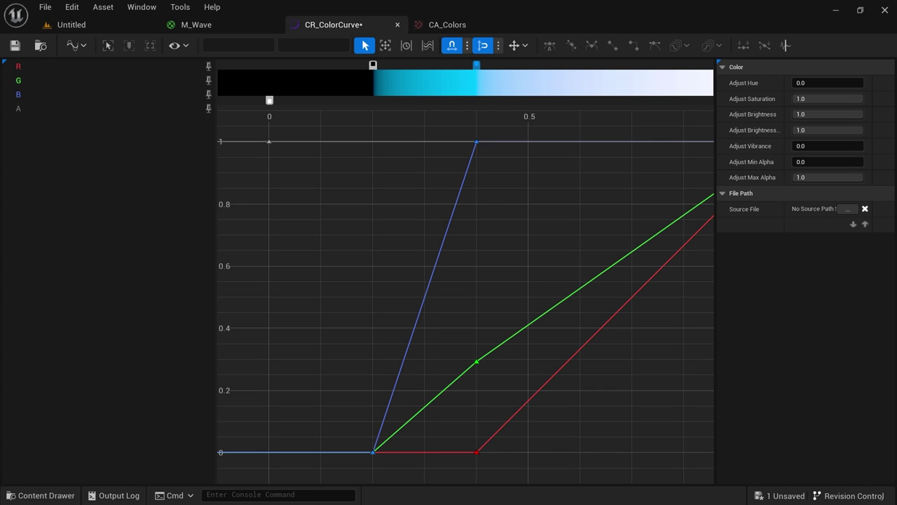
Add a color stop after the blue one and color it green-cyan, with R 0.0, G 1.0 and B about 0.59
left_click(538, 68)
double_click(537, 68)
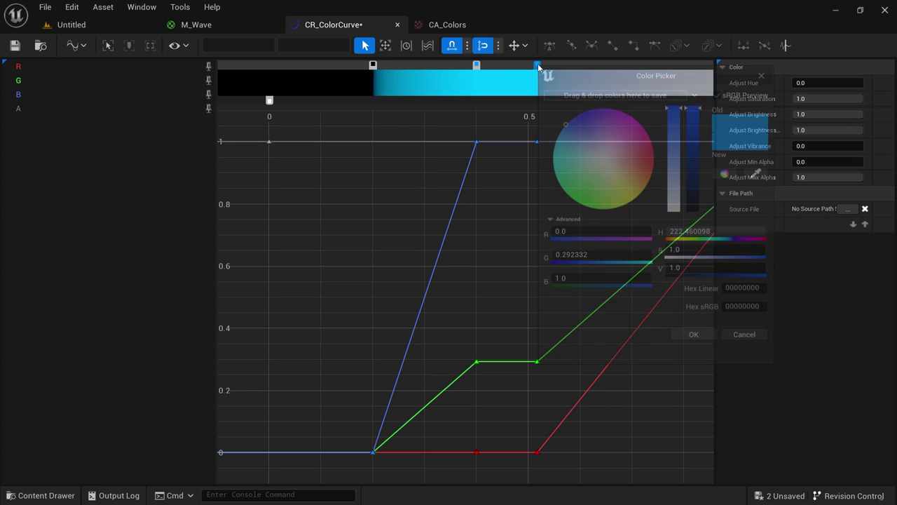
left_click_drag(583, 175, 560, 194)
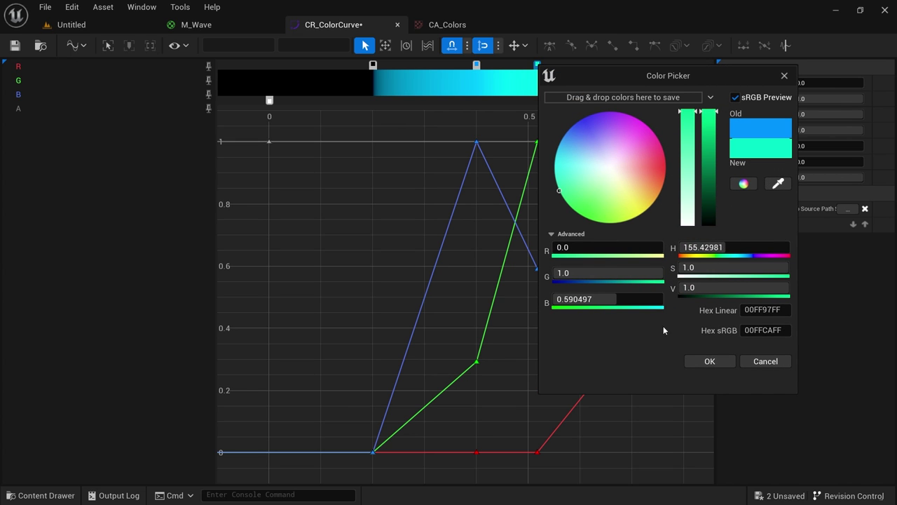
left_click(710, 361)
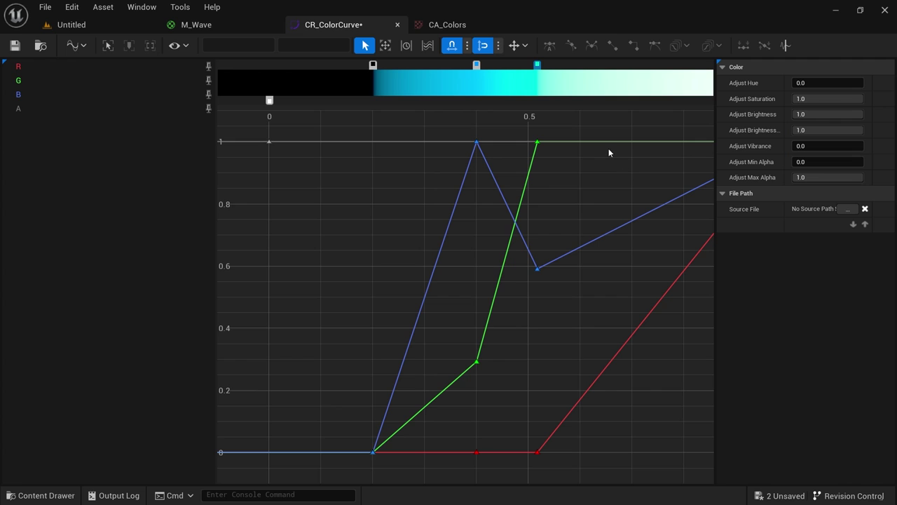
Set the green-cyan stop's time to 0.7
scroll(599, 108, "down", 2)
right_click_drag(600, 127, 514, 134)
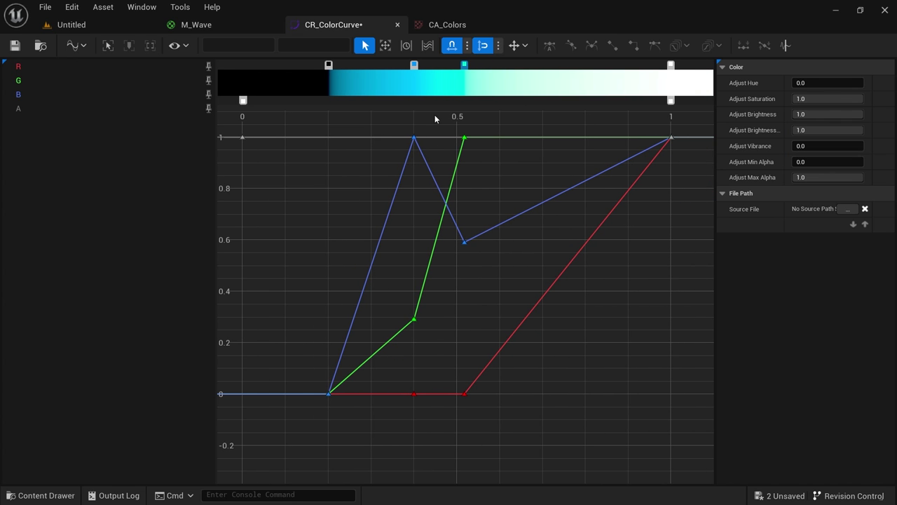
right_click(464, 65)
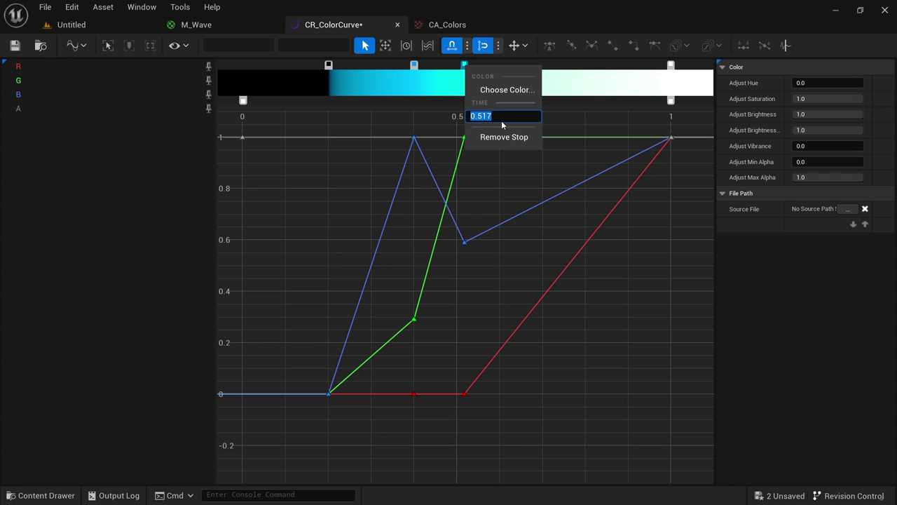
type("0.7")
key("Return")
left_click(565, 186)
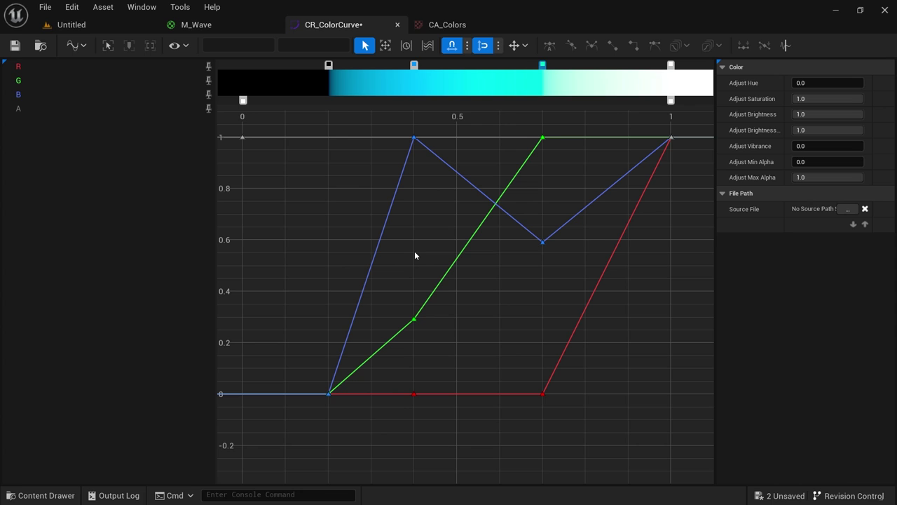
Select the three curve keys at time 0.2 and set their interpolation to Auto
scroll(414, 256, "up", 1)
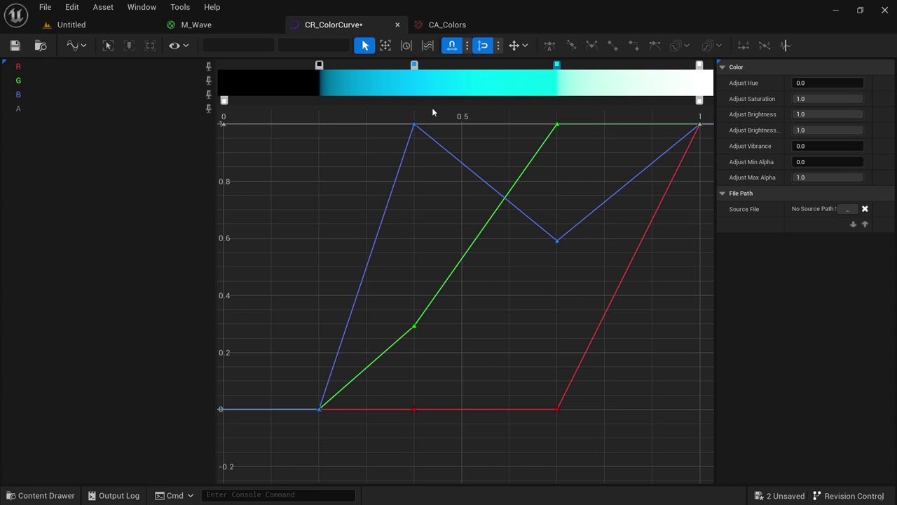
left_click(414, 126)
left_click(368, 282)
left_click_drag(328, 400, 336, 388)
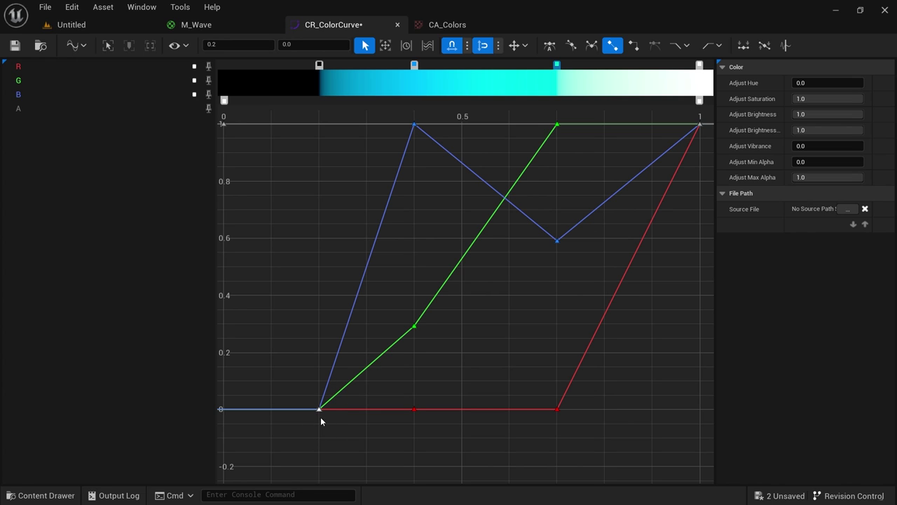
right_click(319, 413)
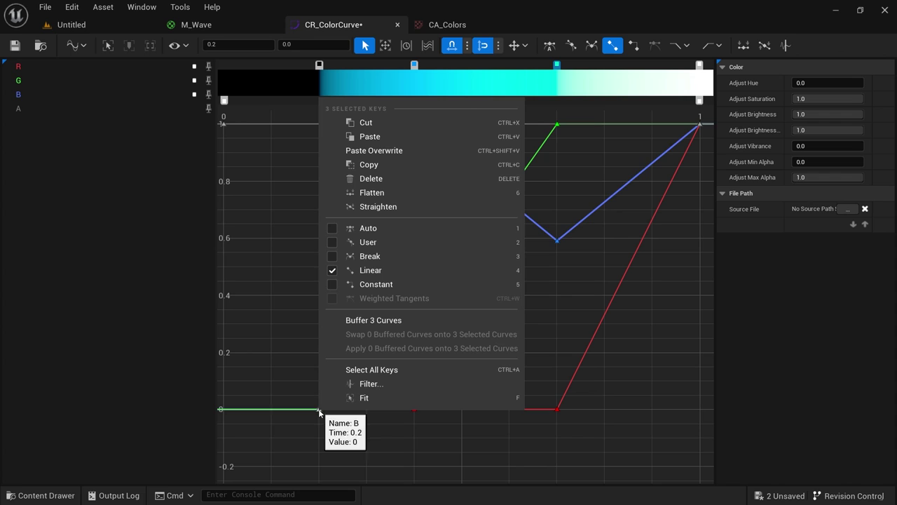
left_click(333, 229)
left_click(290, 285)
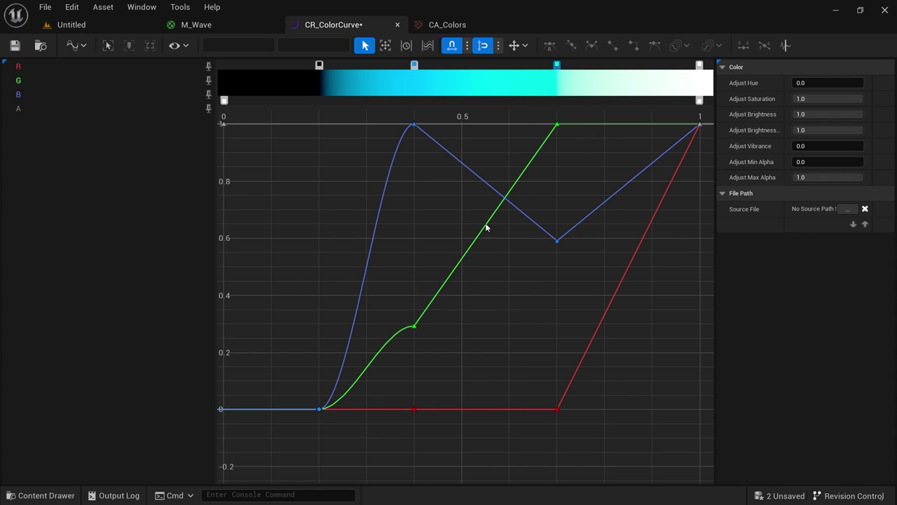
Set the green and blue curve keys at times 0.4 and 0.7 to Auto interpolation
left_click_drag(387, 116, 459, 345)
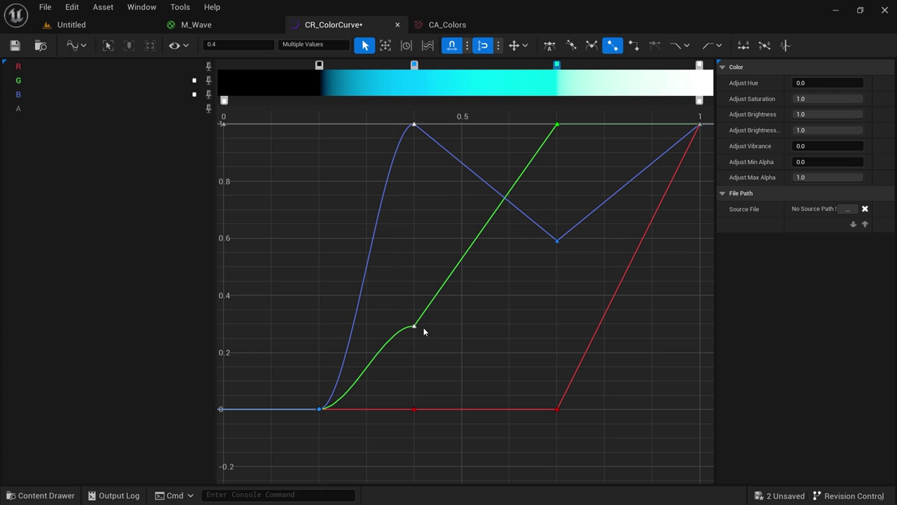
right_click(416, 327)
left_click(489, 145)
left_click(322, 176)
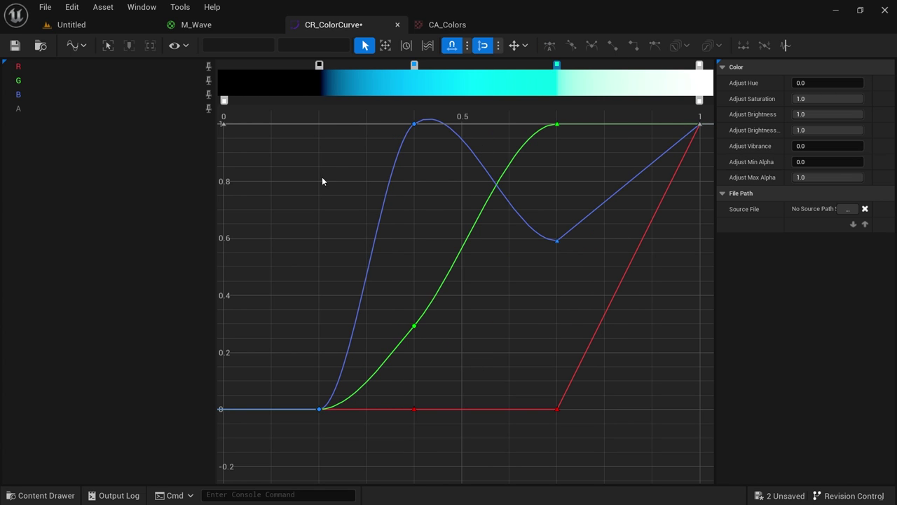
left_click_drag(587, 106, 543, 266)
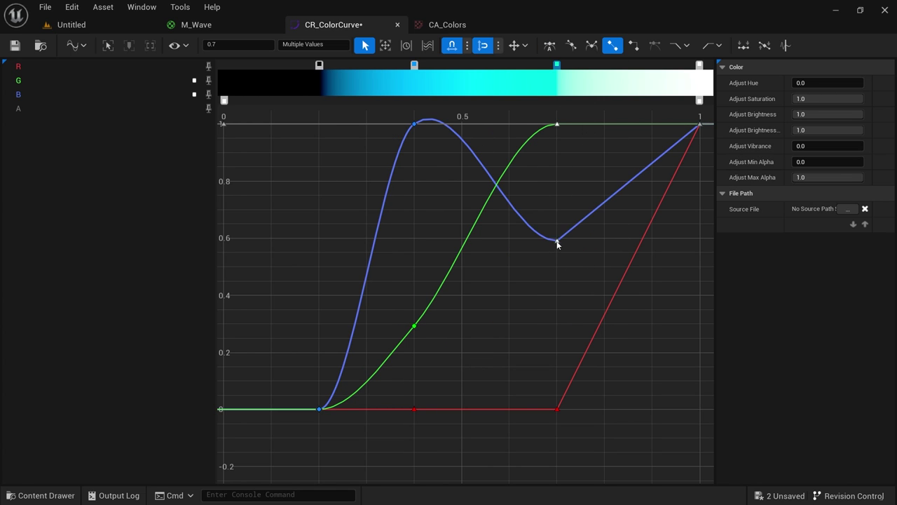
right_click(558, 197)
left_click(592, 323)
left_click(583, 284)
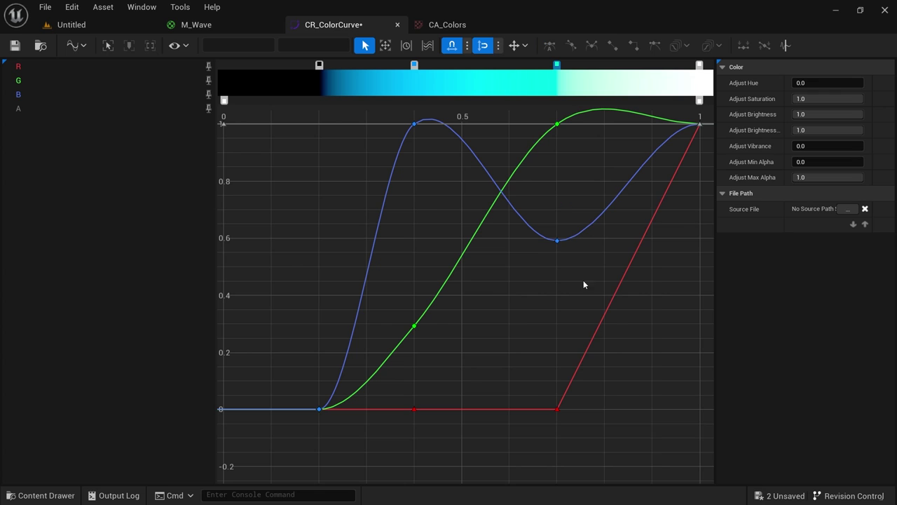
Set all the curve keys at time 1.0 to Auto interpolation
right_click_drag(688, 209, 640, 233)
left_click_drag(664, 135, 644, 180)
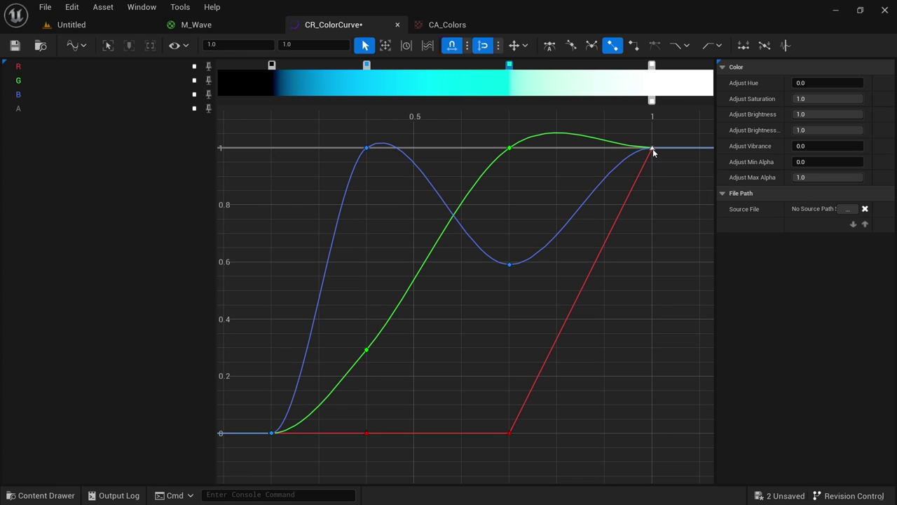
right_click(652, 149)
left_click(671, 279)
left_click(606, 334)
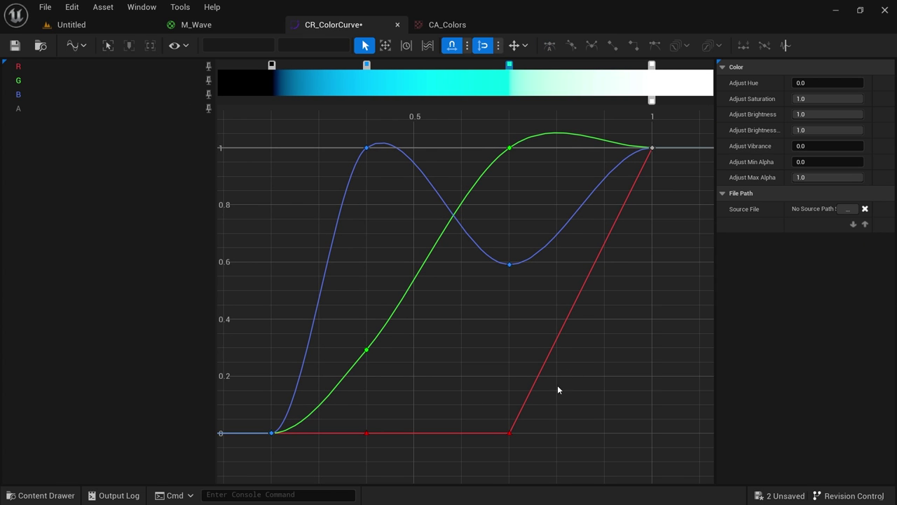
Set the red curve's keys at times 0.4 and 0.7 to Auto interpolation
left_click_drag(549, 387, 373, 429)
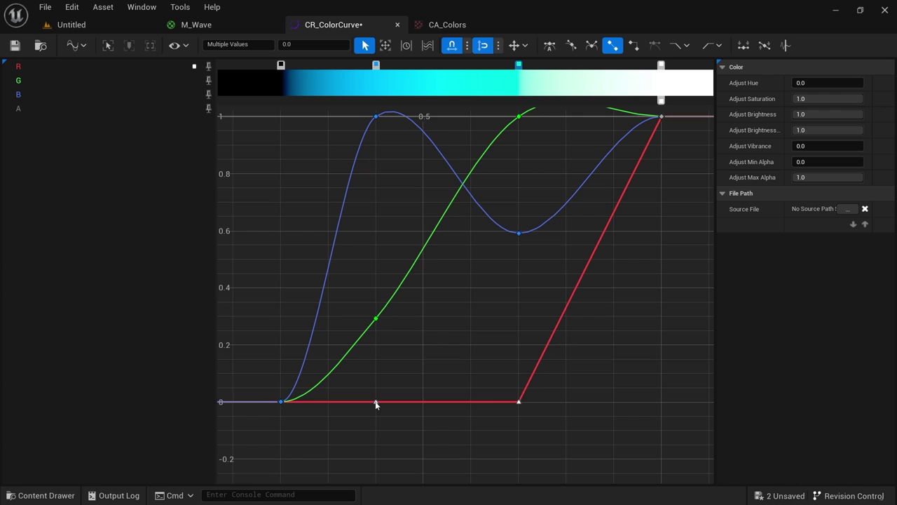
right_click(376, 403)
left_click(422, 219)
left_click(523, 333)
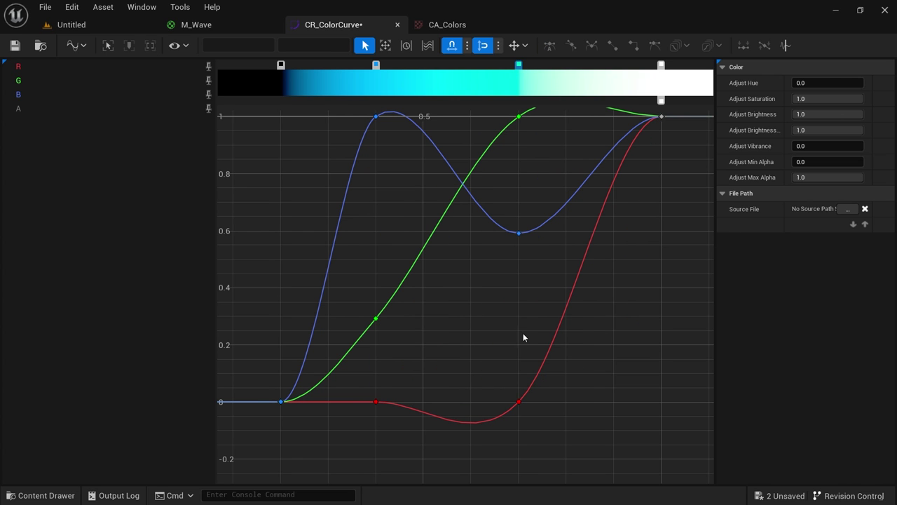
Slightly flatten the tangent of the red curve's key at time 0.7 to reduce its dip below zero
right_click_drag(530, 315, 526, 328)
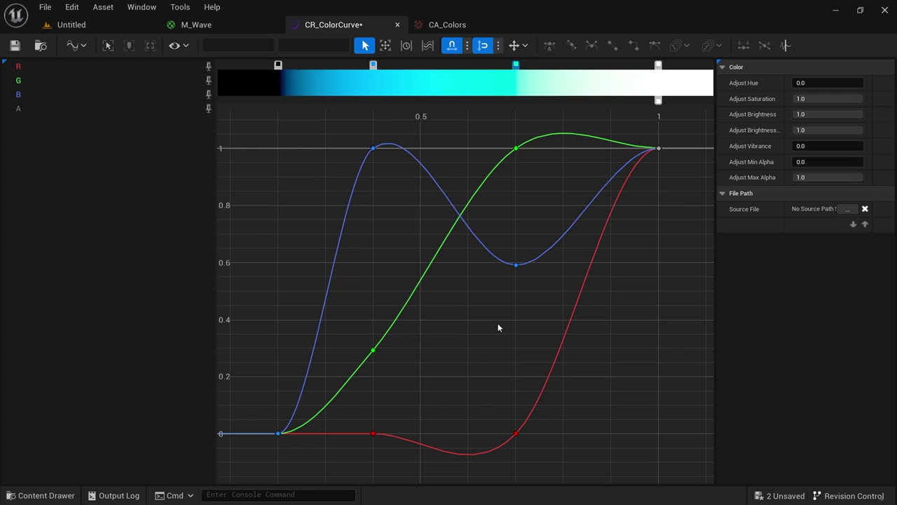
scroll(494, 323, "down", 2)
left_click(513, 414)
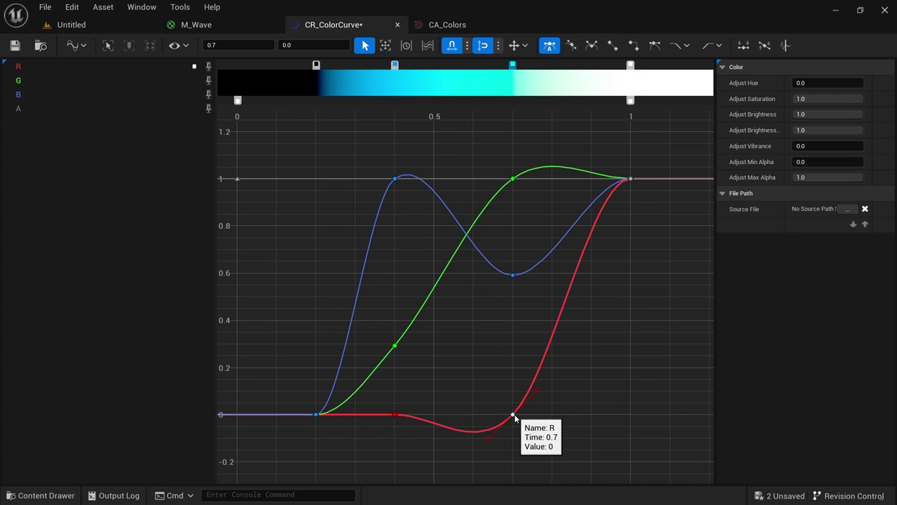
mouse_move(537, 389)
left_mouse_down()
mouse_move(549, 411)
mouse_move(537, 393)
left_mouse_up()
left_click(506, 385)
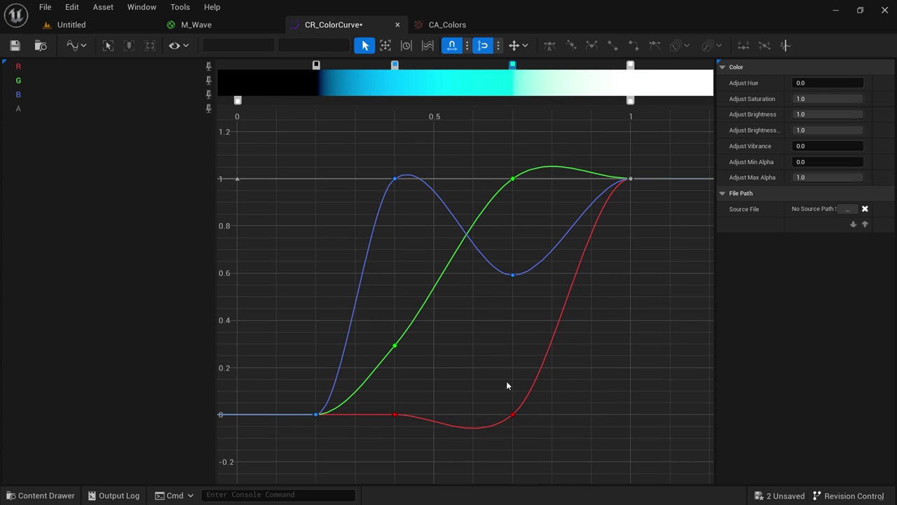
Save CR_ColorCurve and compare its gradient with the wave colors in M_Wave's preview
left_click(15, 45)
left_click(197, 25)
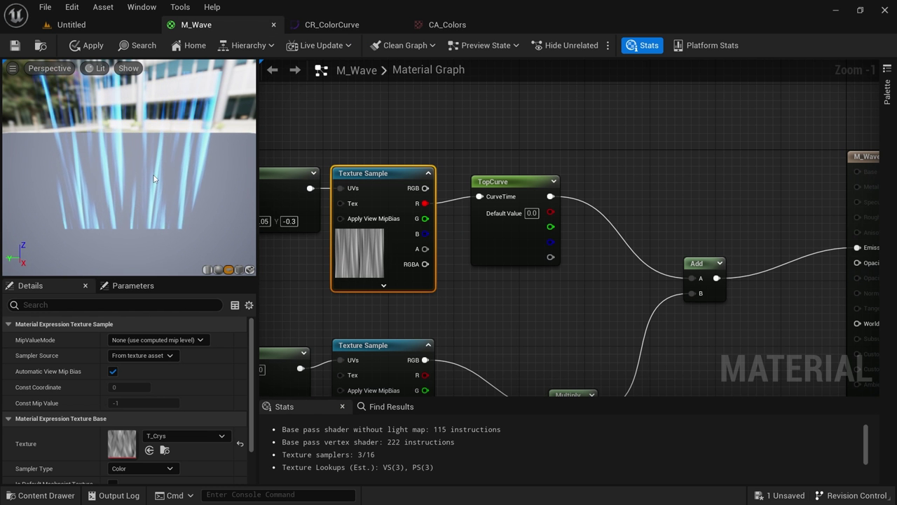
left_click_drag(124, 174, 124, 163)
right_click_drag(124, 174, 124, 203)
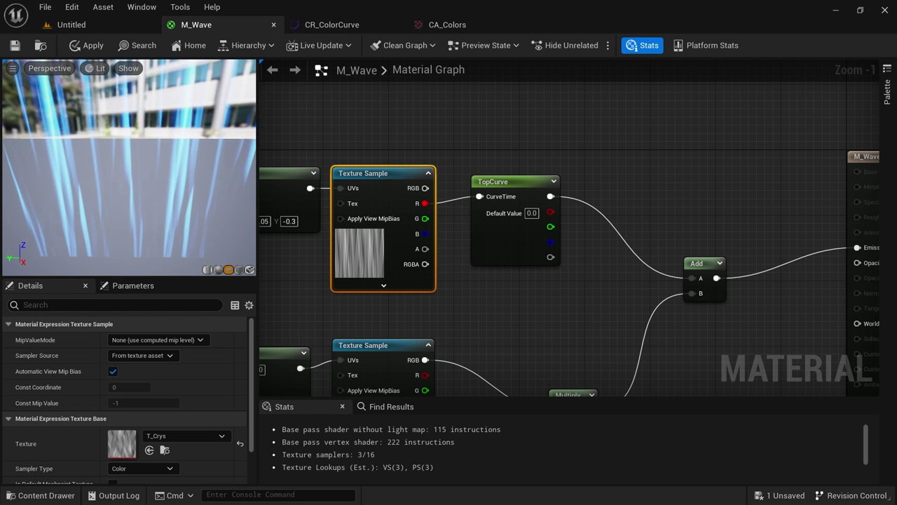
left_click_drag(122, 203, 124, 196)
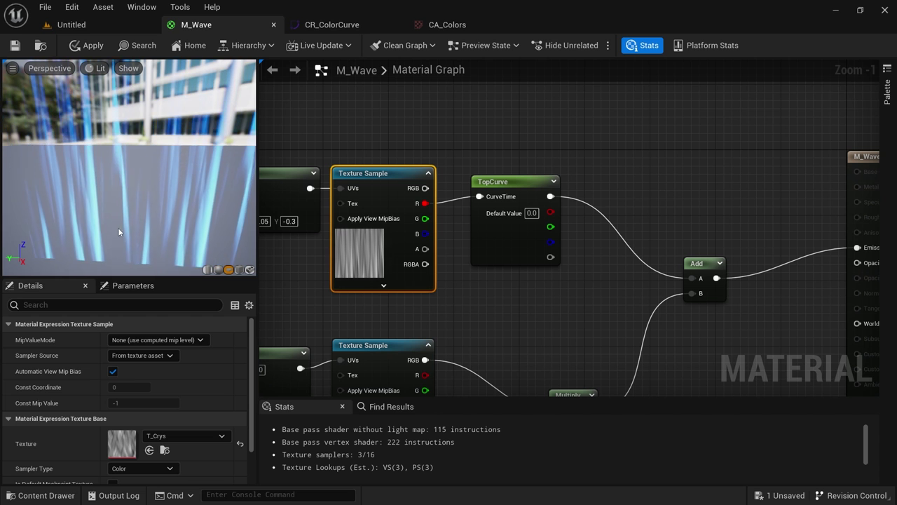
left_click(332, 25)
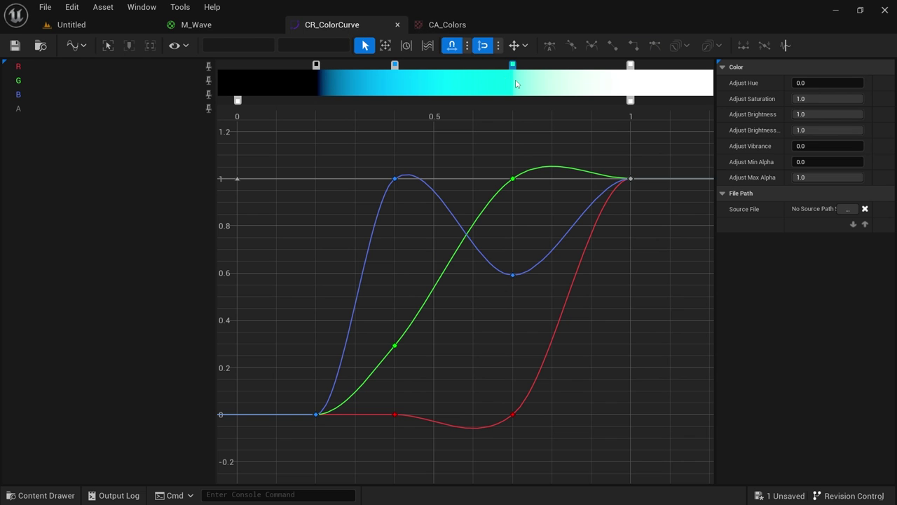
left_click(246, 27)
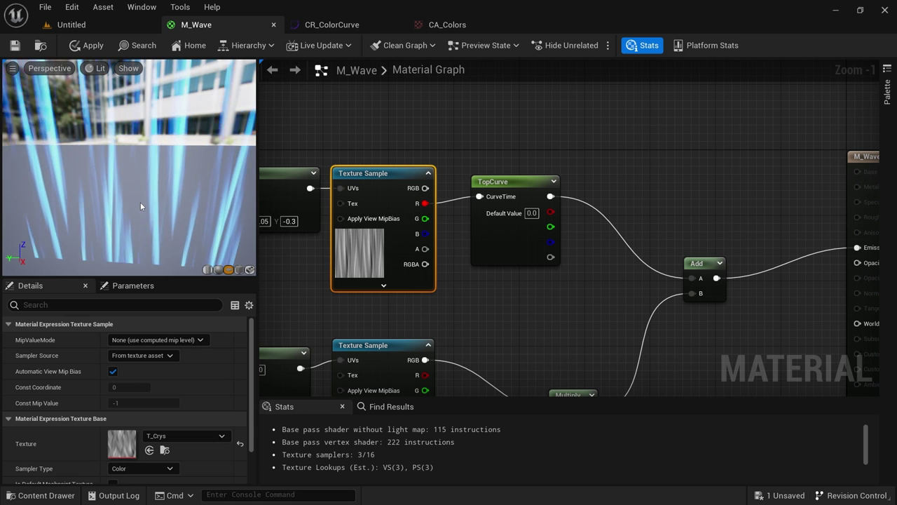
scroll(140, 207, "up", 3)
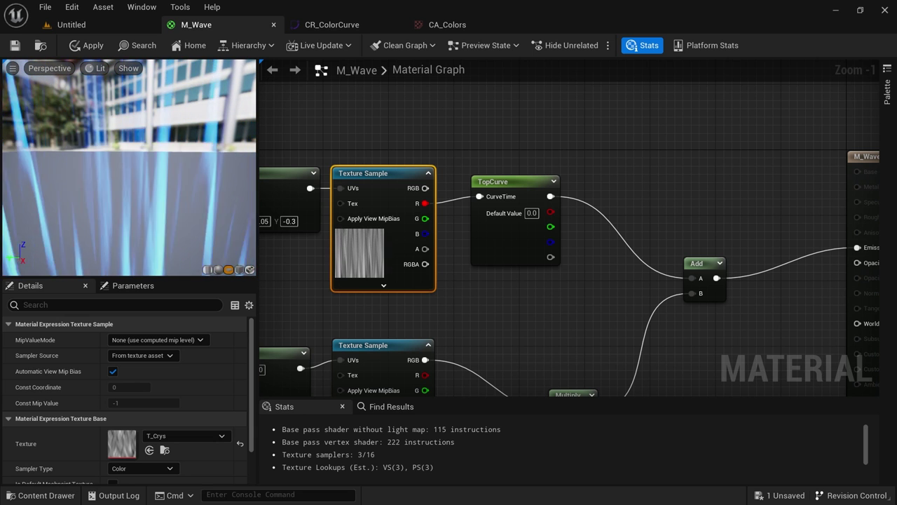
Try moving CR_ColorCurve's green-cyan stop to a time of about 0.47 and examine M_Wave's preview
left_click(333, 25)
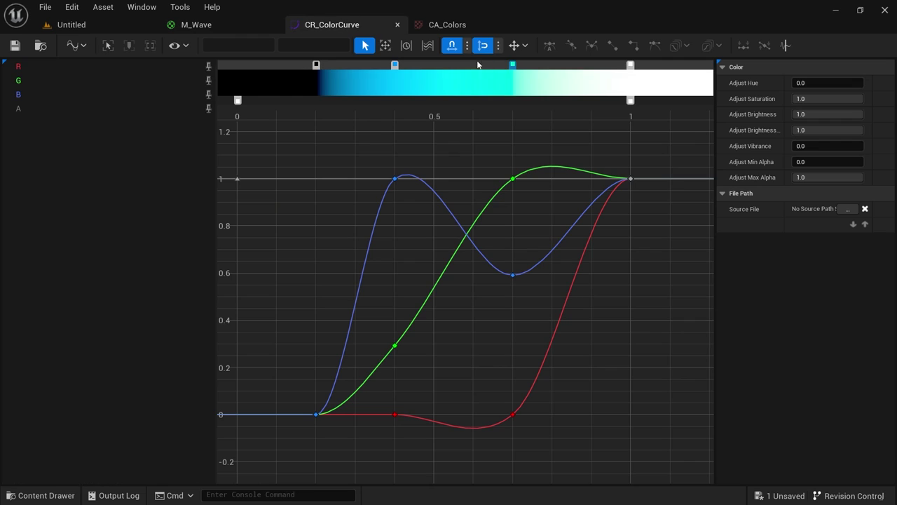
left_click_drag(512, 66, 423, 66)
left_click(225, 24)
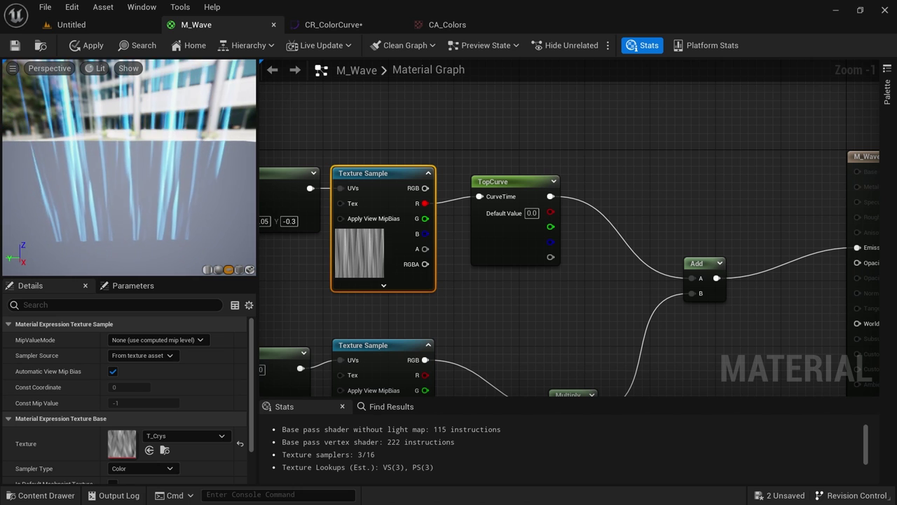
Return to CR_ColorCurve and restore the green-cyan stop's time to 0.7
left_click(337, 25)
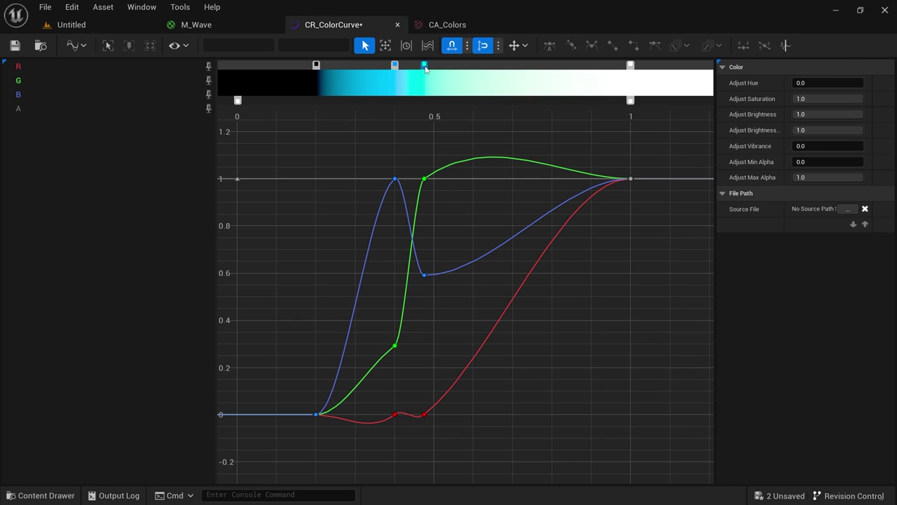
right_click(425, 65)
type("0.7")
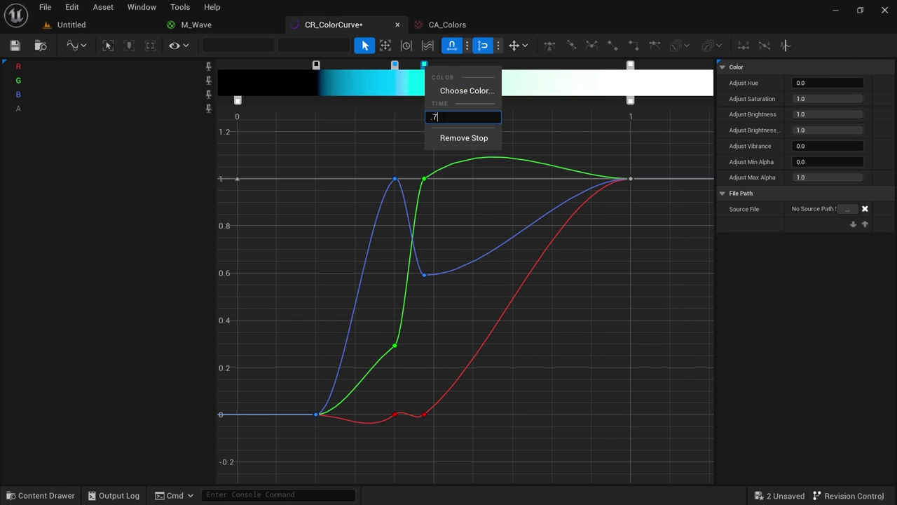
key("Return")
left_click(337, 186)
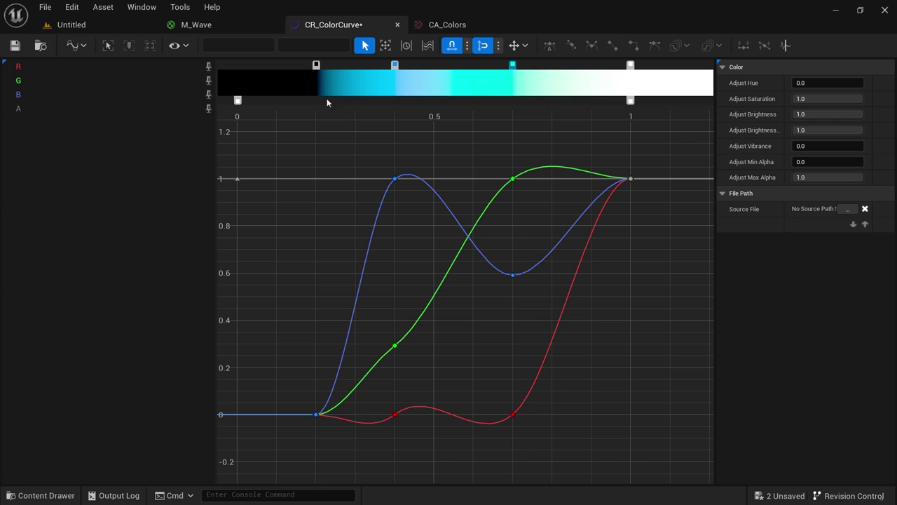
Return to M_Wave and delete the Multiply node between the lower Texture Sample and the Add node
left_click(195, 24)
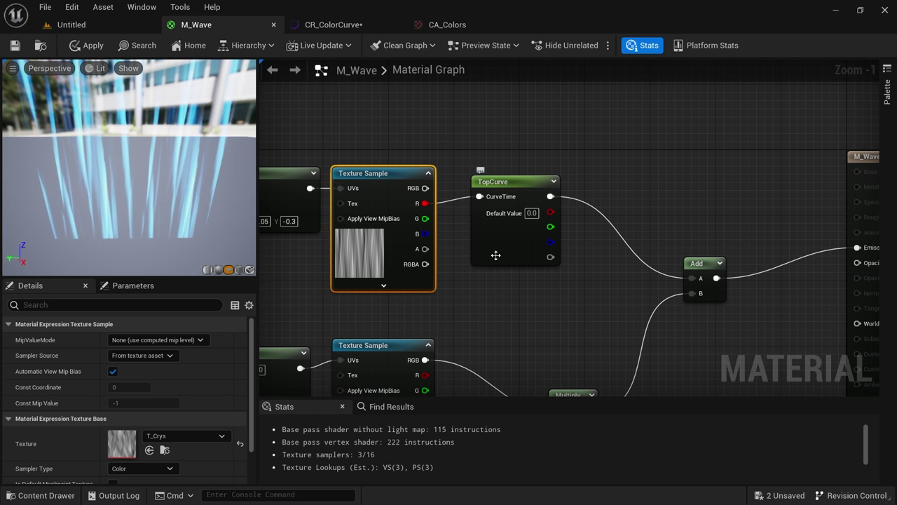
right_click_drag(485, 311, 456, 189)
scroll(451, 229, "down", 1)
scroll(490, 233, "down", 1)
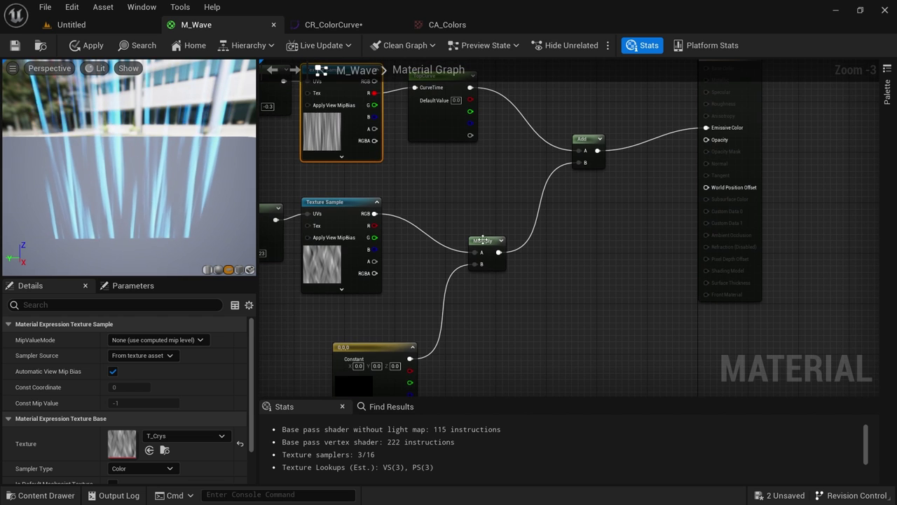
left_click(479, 243)
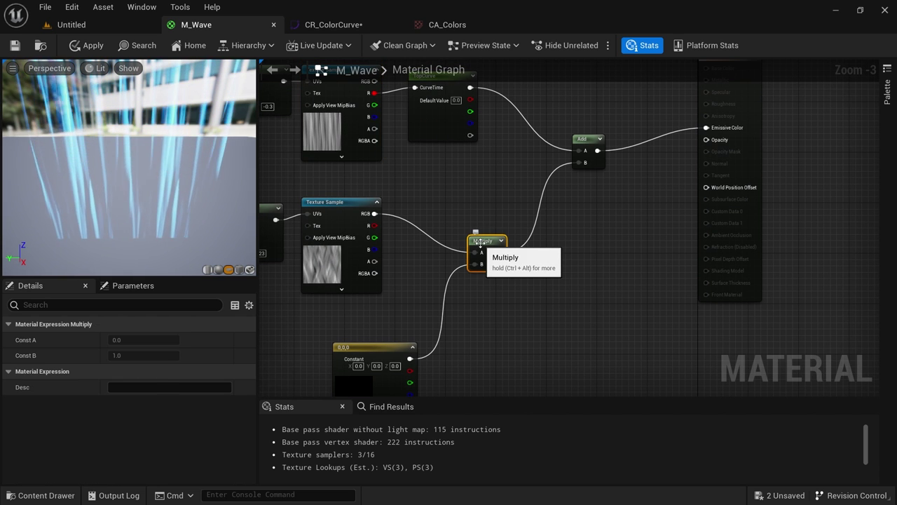
key("Delete")
right_click_drag(418, 260, 440, 274)
right_click(441, 274)
left_click(435, 299)
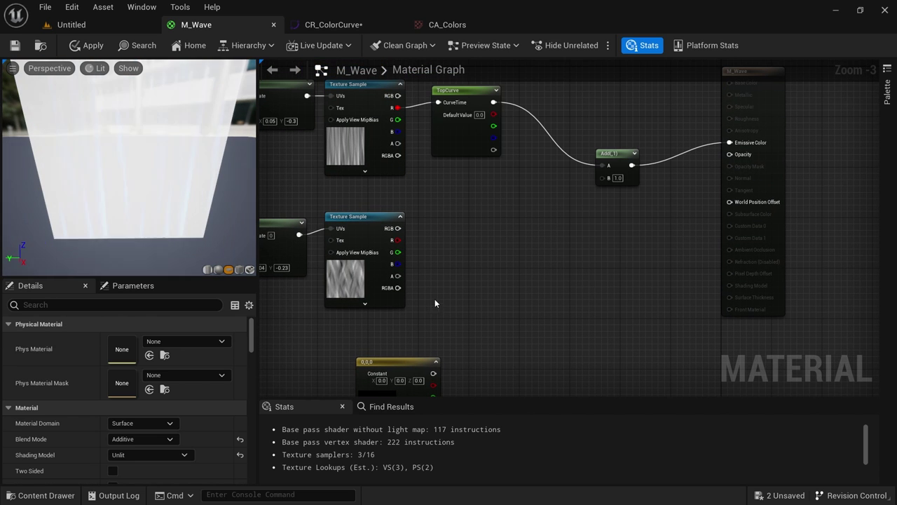
Save all unsaved assets, including color and CR_ColorCurve
key("ctrl+space")
left_click(134, 201)
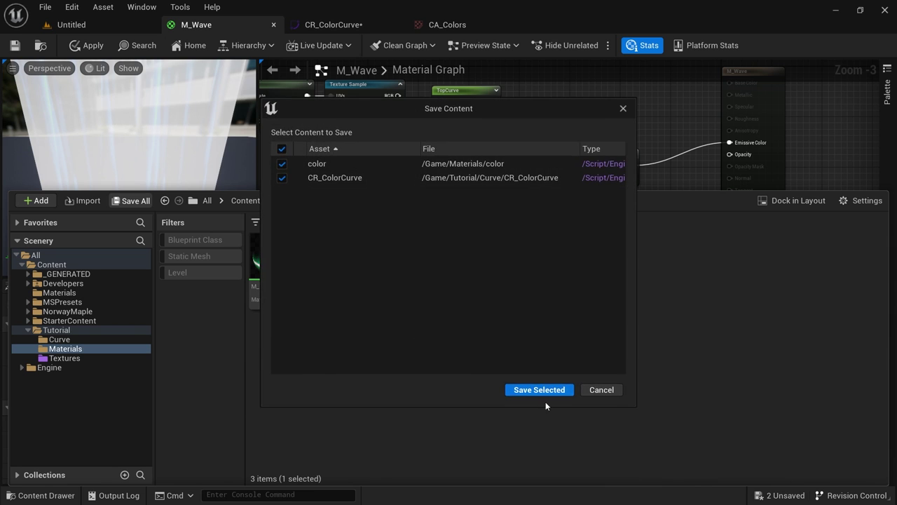
left_click(534, 381)
Add a CurveAtlasRowParameter node beside the lower Texture Sample and name it BottomCurve
right_click(466, 271)
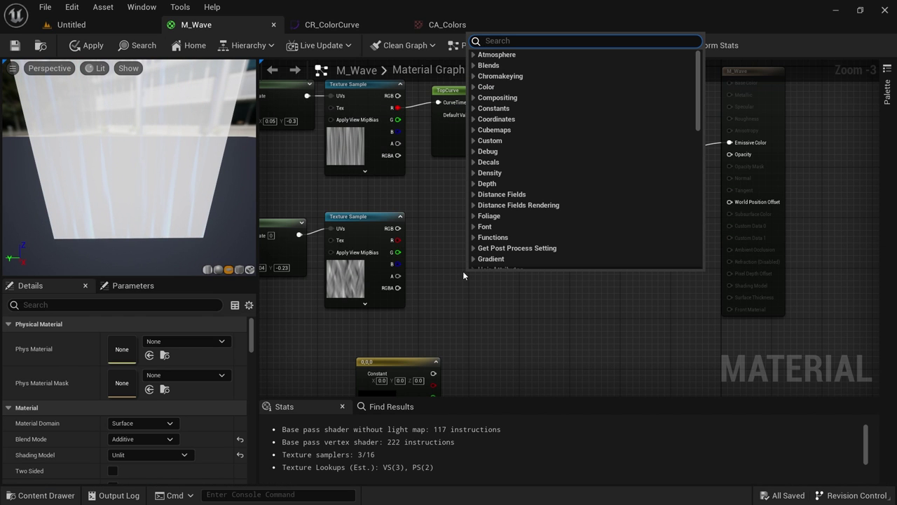
type("curve")
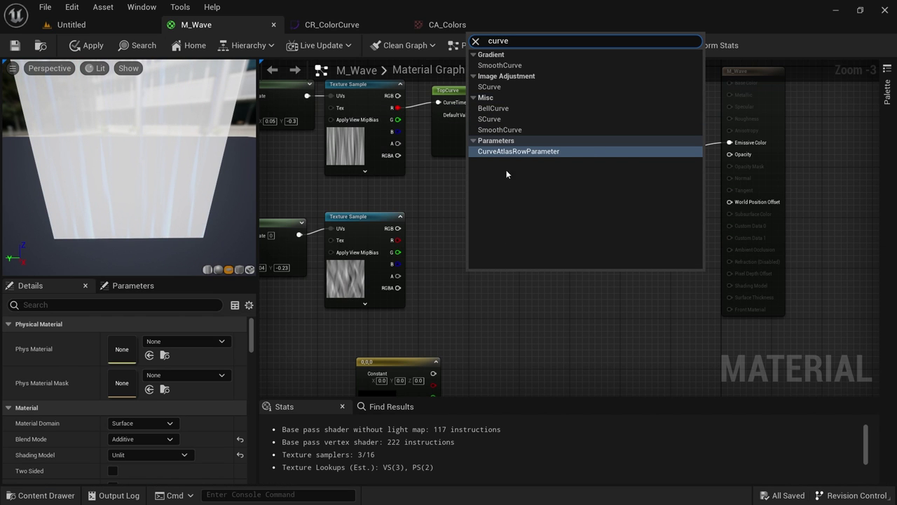
left_click(526, 151)
type("Bott")
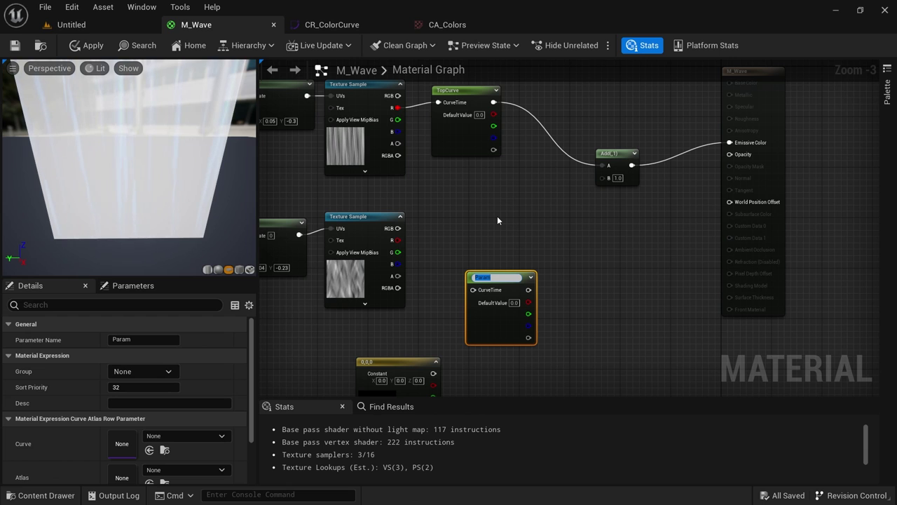
type("omCurve")
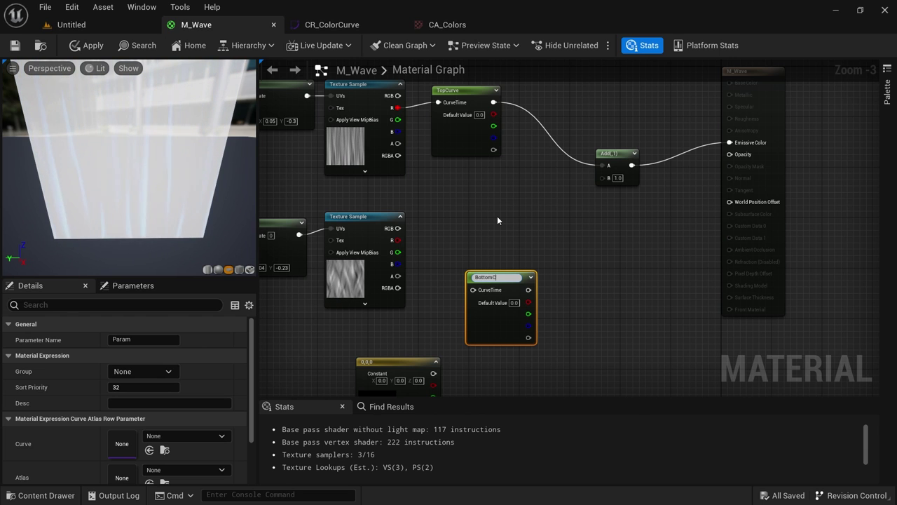
key("Return")
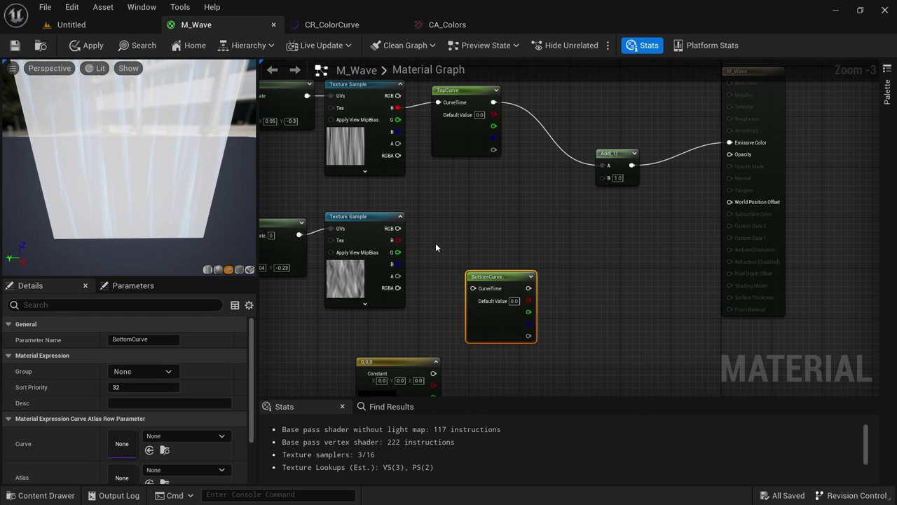
Connect the lower Texture Sample's R output to BottomCurve's CurveTime and BottomCurve's output to the Add node's B input
left_click_drag(397, 240, 601, 178)
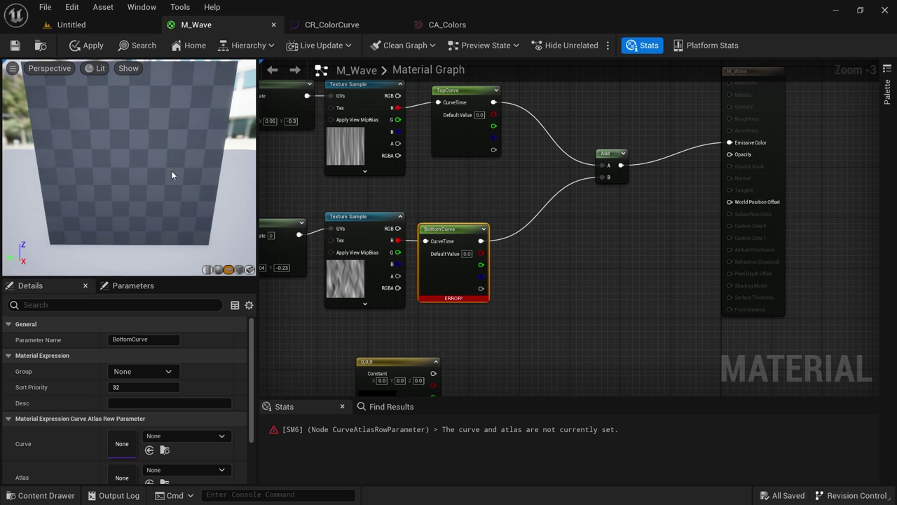
right_click_drag(482, 185, 489, 201)
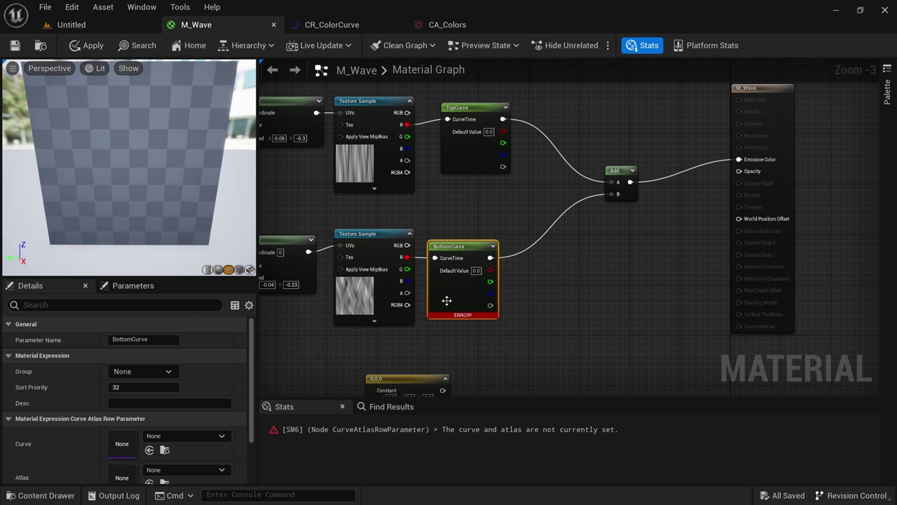
left_click_drag(452, 303, 465, 304)
Assign the CA_Colors atlas and the CR_ColorCurve curve to BottomCurve, and apply the material
scroll(140, 450, "down", 3)
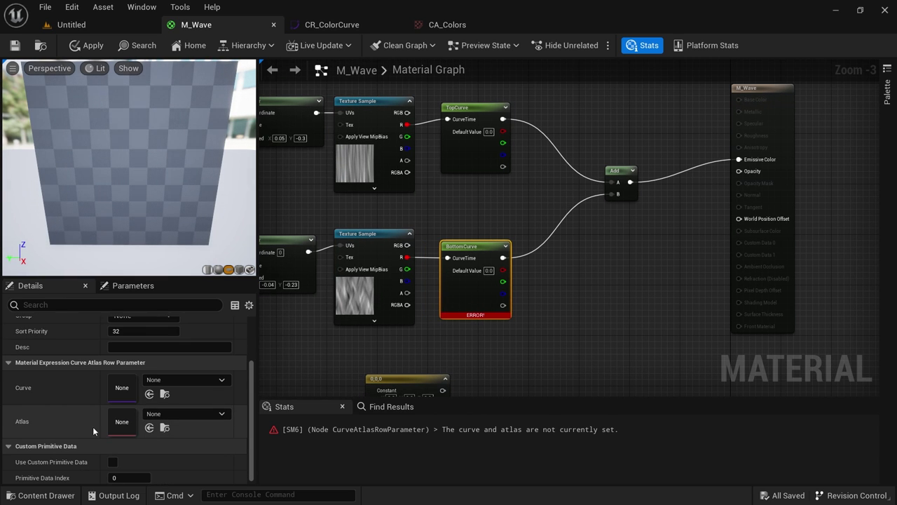
left_click(197, 413)
left_click(211, 273)
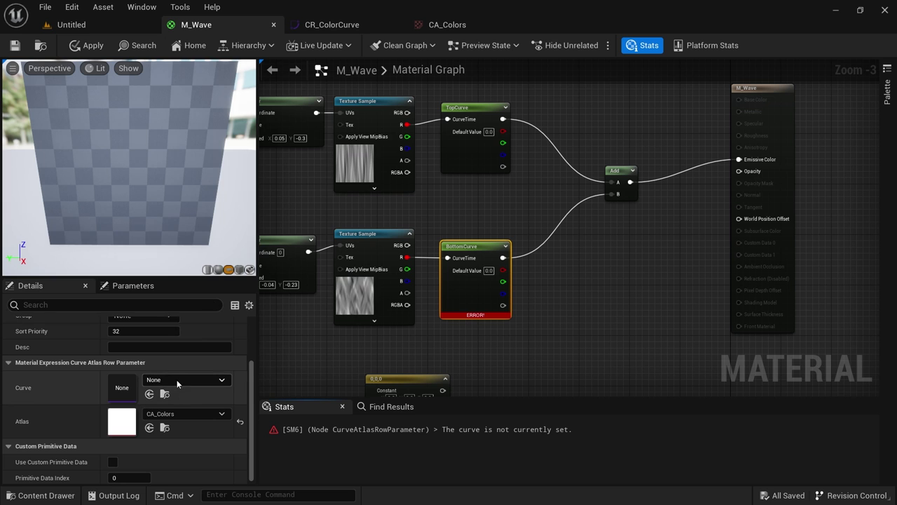
left_click(179, 379)
left_click(225, 244)
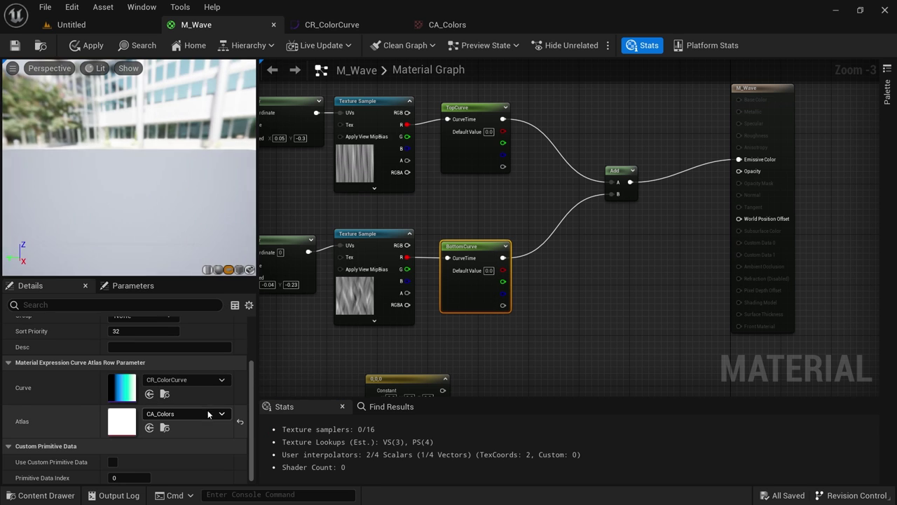
left_click(91, 45)
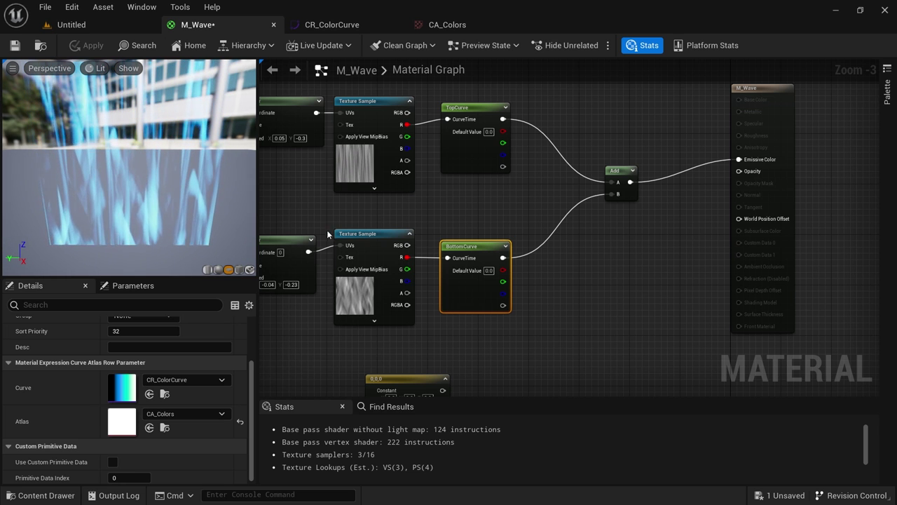
Examine the combined top and bottom wave layers in M_Wave's preview and their node branches
right_click_drag(315, 188, 405, 208)
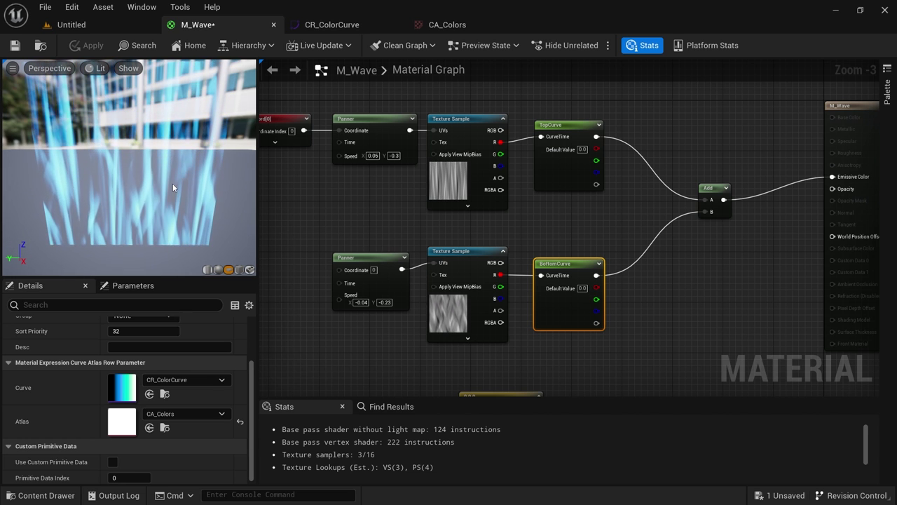
left_click_drag(172, 182, 194, 186)
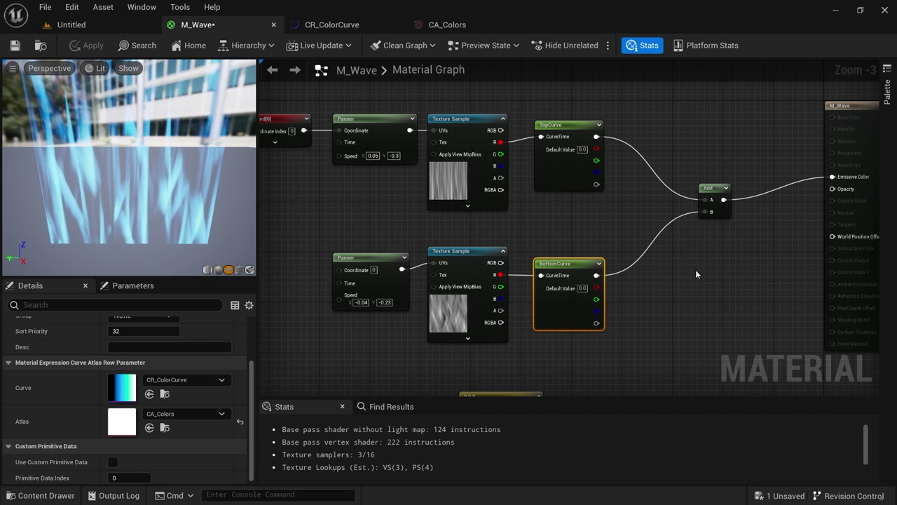
right_click_drag(659, 279, 609, 220)
scroll(567, 263, "up", 2)
right_click_drag(567, 273, 591, 306)
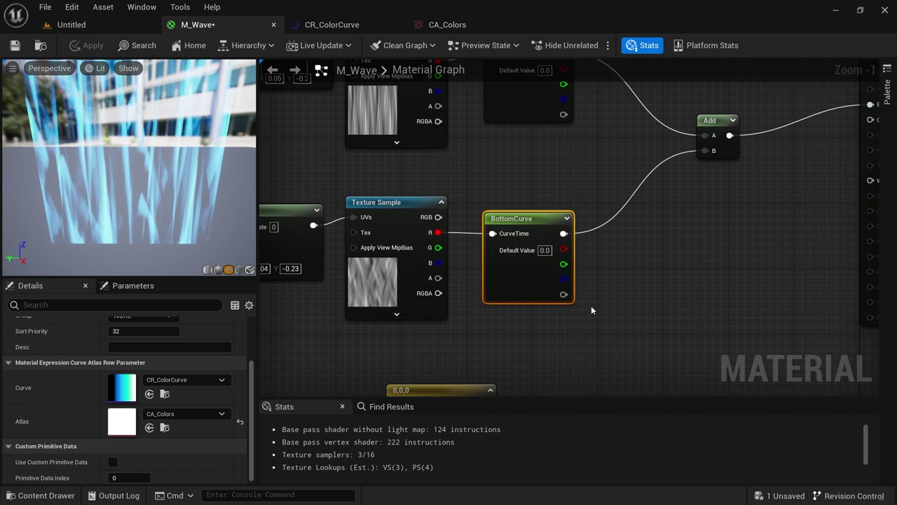
right_click_drag(624, 276, 633, 310)
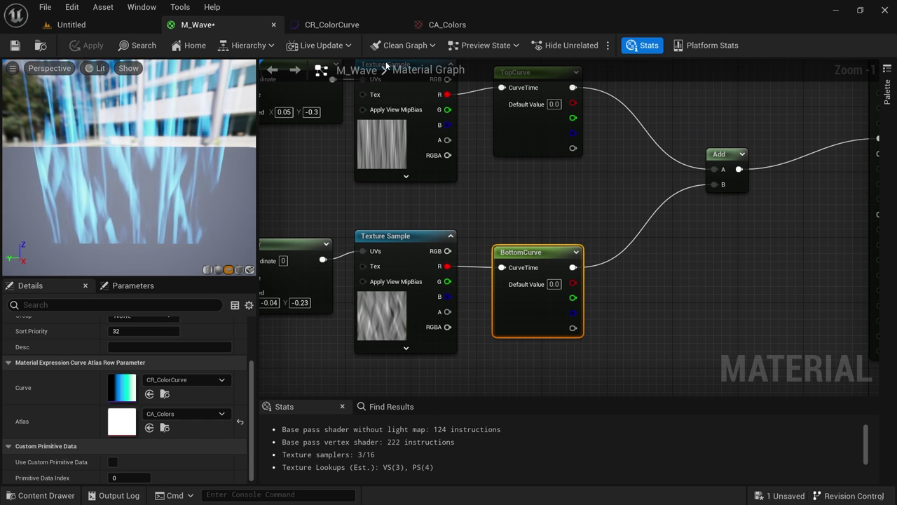
Try reshaping CR_ColorCurve's stop at time 0.7 by adjusting its green and blue tangents and raising its red key to 0.1
left_click(447, 25)
left_click(367, 32)
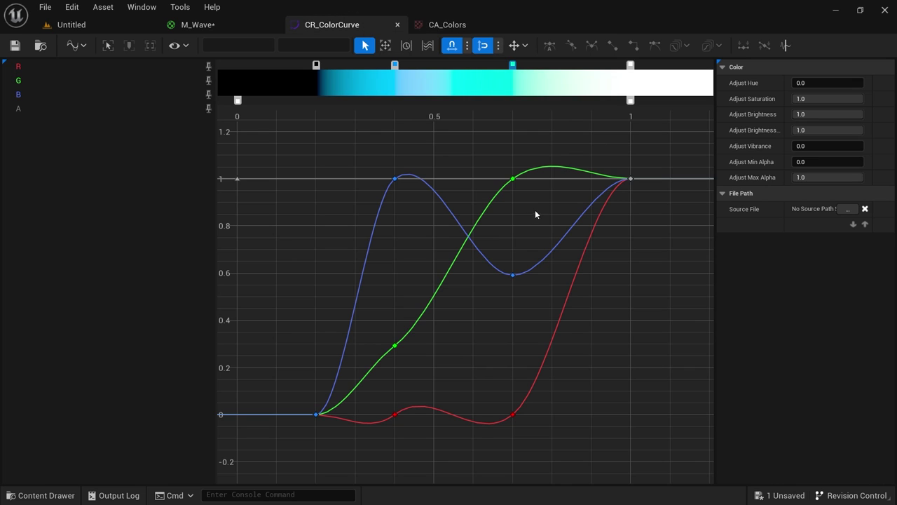
right_click(512, 65)
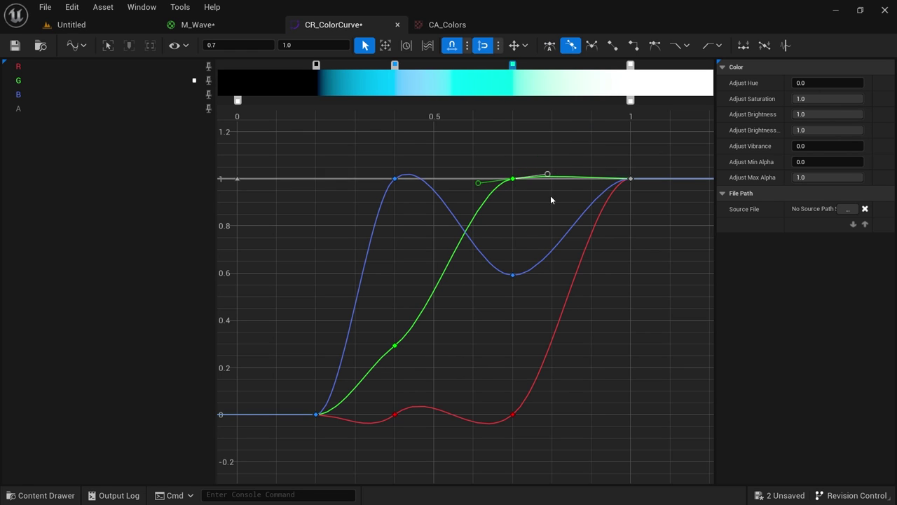
left_click(513, 276)
left_click_drag(478, 279, 489, 300)
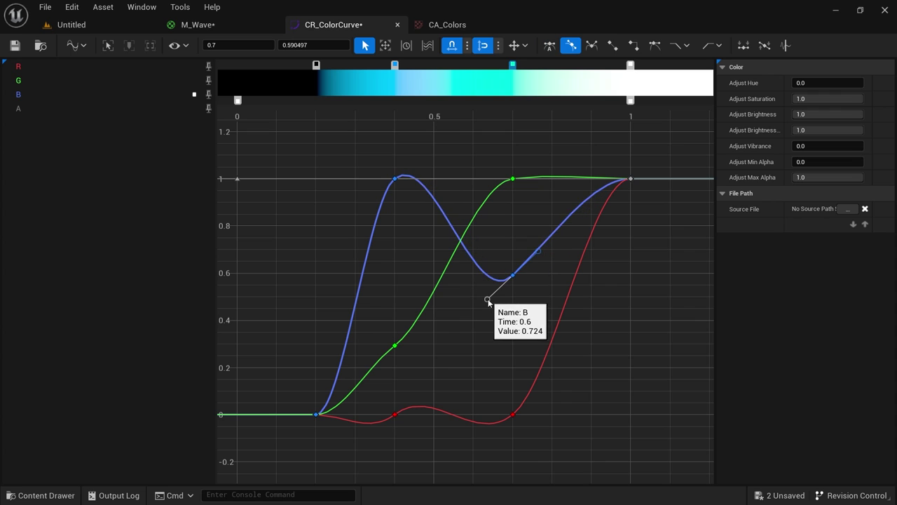
left_click_drag(513, 414, 504, 398)
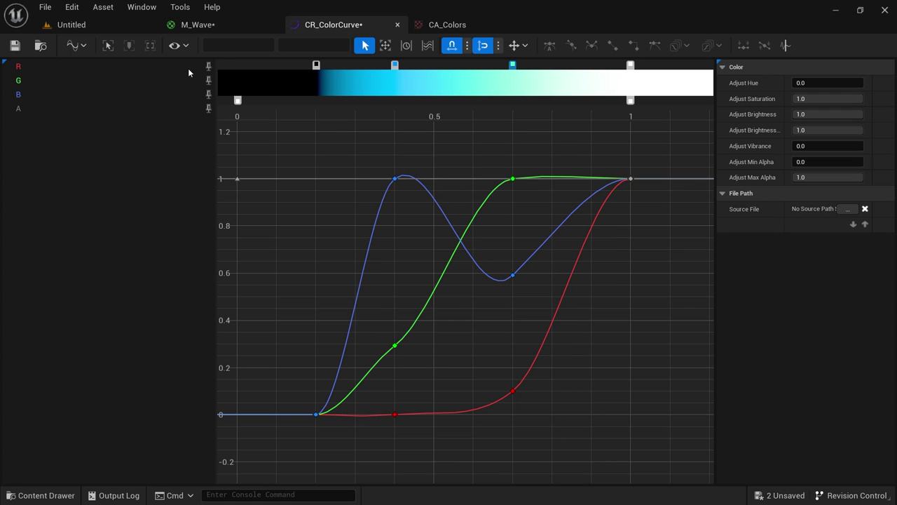
left_click(223, 26)
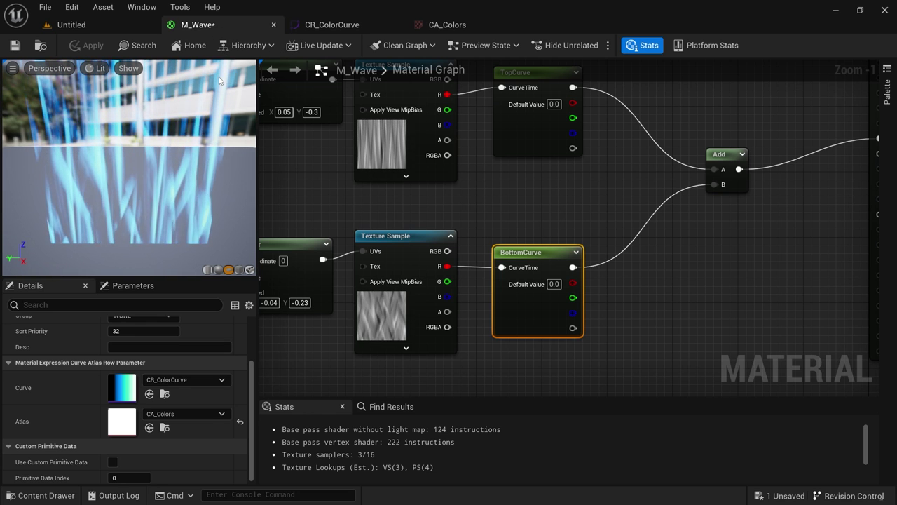
Try moving CR_ColorCurve's green-cyan stop to a time of about 0.83 and compare the result in M_Wave's preview
left_click(343, 25)
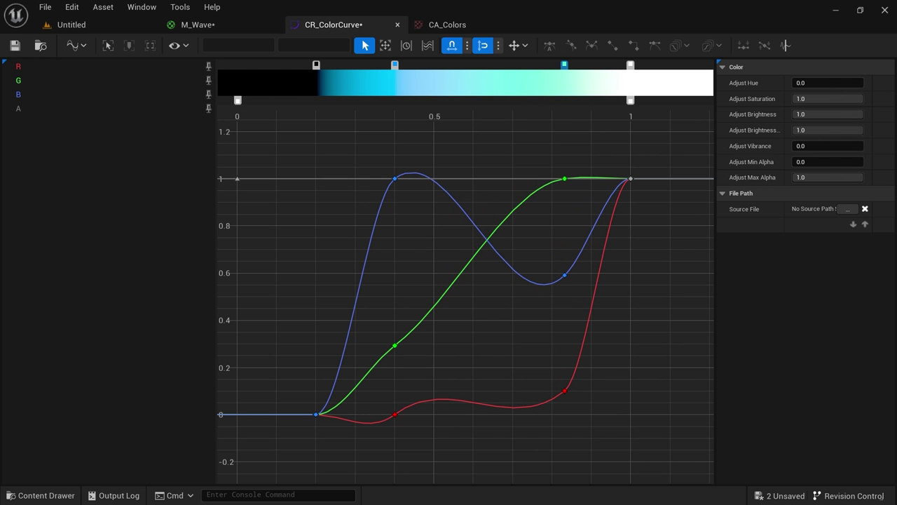
left_click(99, 30)
left_click(198, 26)
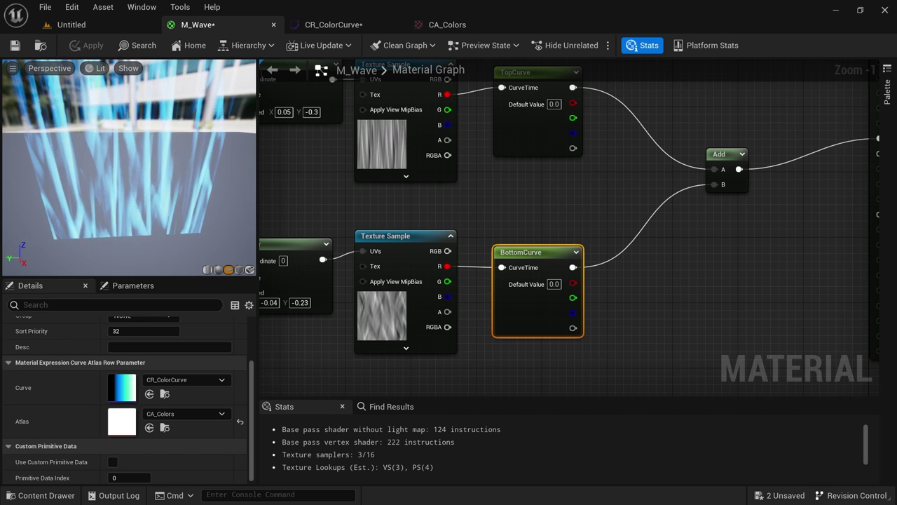
Try recoloring CR_ColorCurve's stop at about 0.83 to a dark blue with a value of about 0.5, and check M_Wave's preview
left_click(335, 25)
double_click(564, 65)
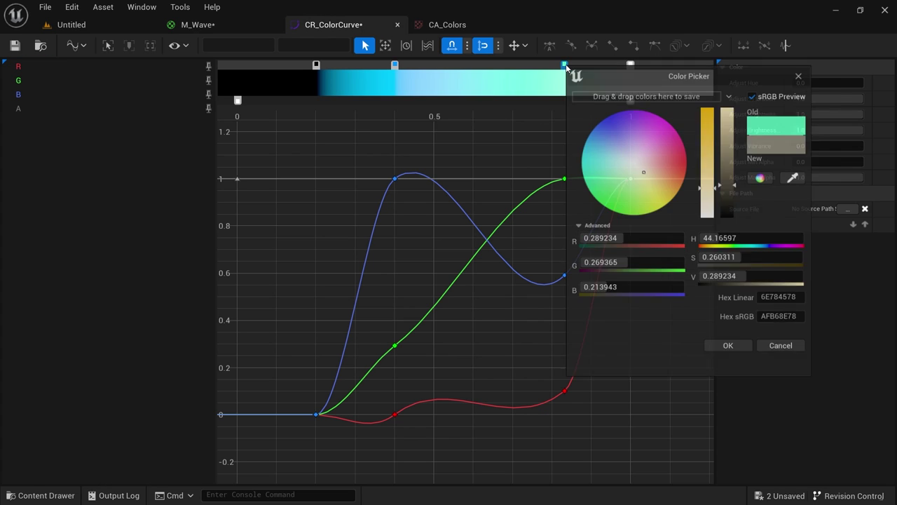
left_click_drag(606, 152, 595, 131)
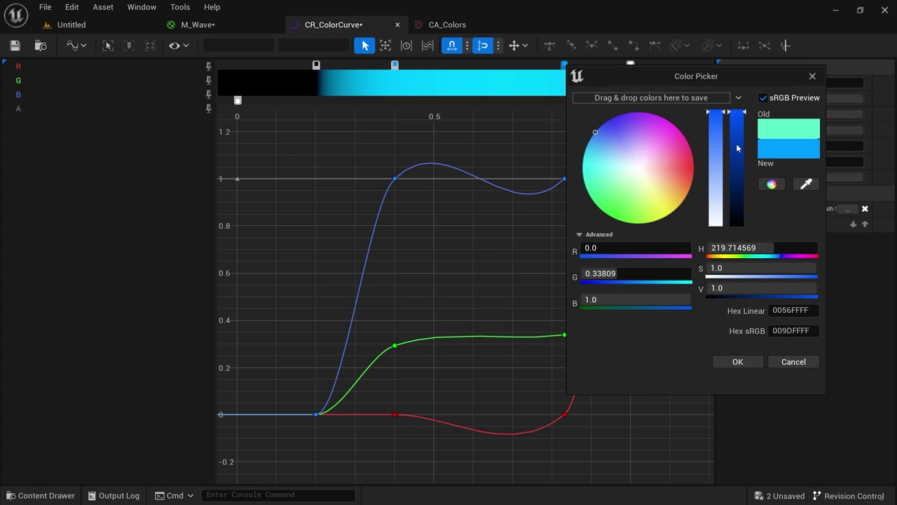
left_click_drag(736, 147, 739, 153)
left_click(737, 362)
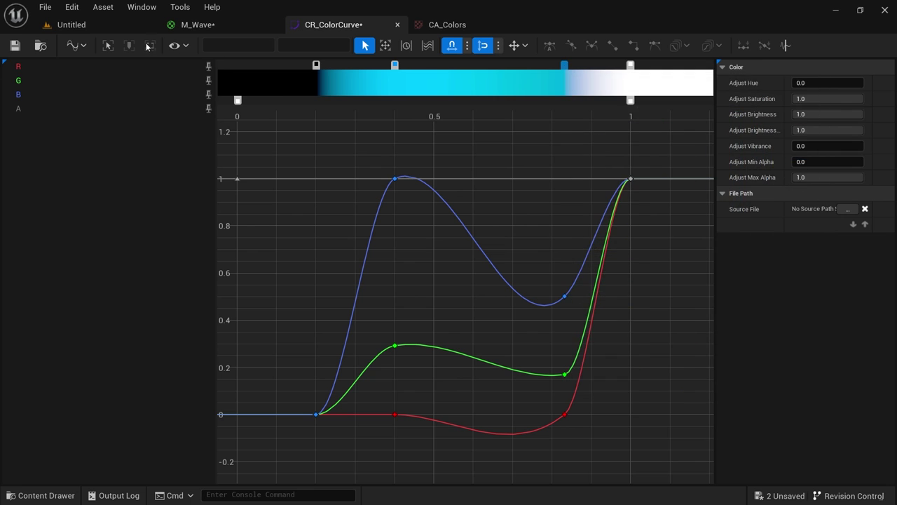
left_click(187, 28)
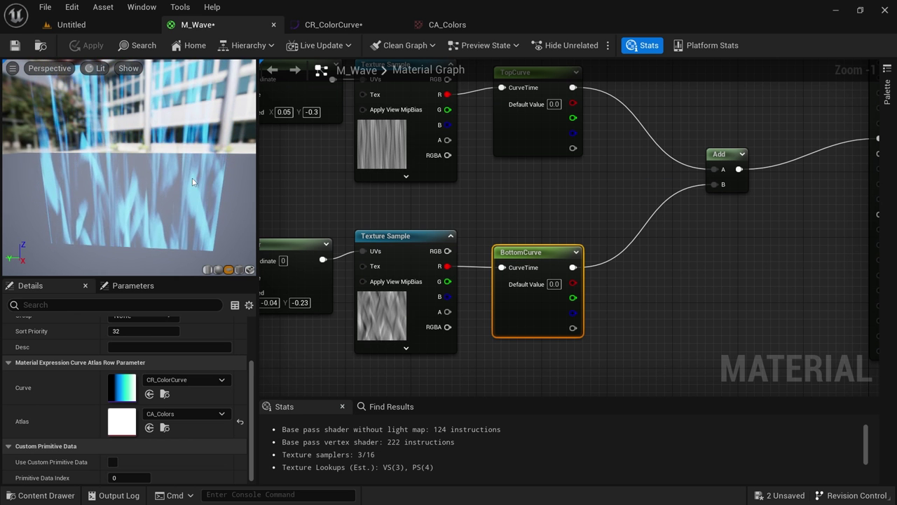
Delete CR_ColorCurve's dark blue stop at about 0.83 and return to M_Wave's preview
left_click(366, 25)
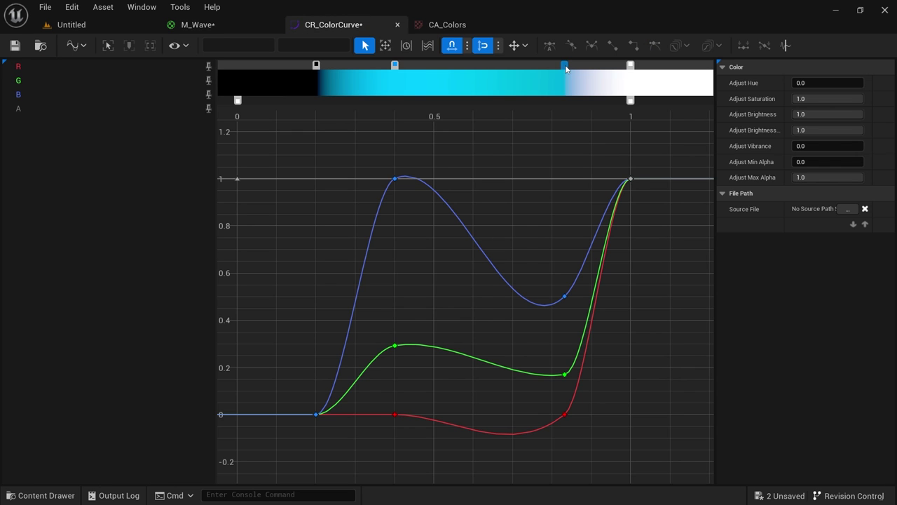
key("Delete")
left_click(168, 31)
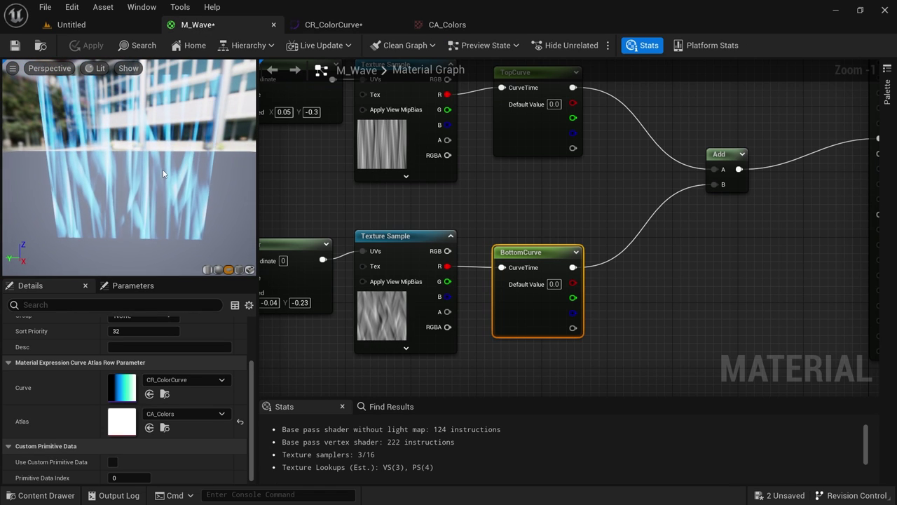
Switch M_Wave's preview mesh to a sphere and examine the flowing waves around it
right_click_drag(344, 210, 423, 242)
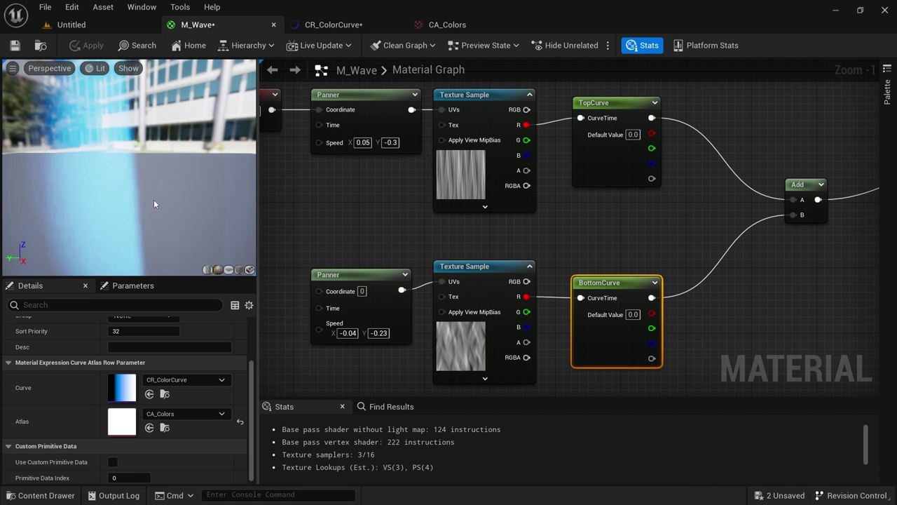
left_click(219, 270)
left_click_drag(129, 141, 158, 207)
left_click_drag(210, 186, 151, 200)
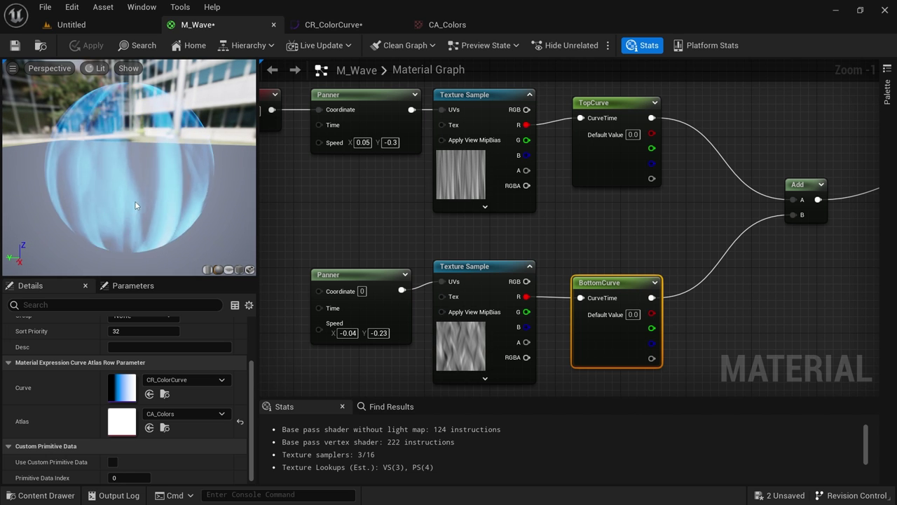
Switch M_Wave's preview mesh to a plane and examine the flowing waves on it from near and far
left_click(229, 269)
left_click_drag(189, 209, 245, 209)
scroll(186, 205, "up", 2)
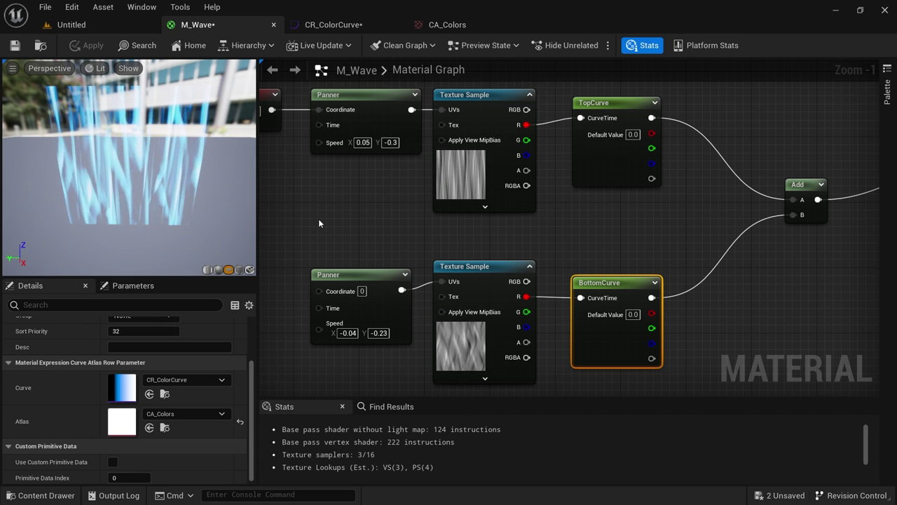
scroll(118, 180, "up", 3)
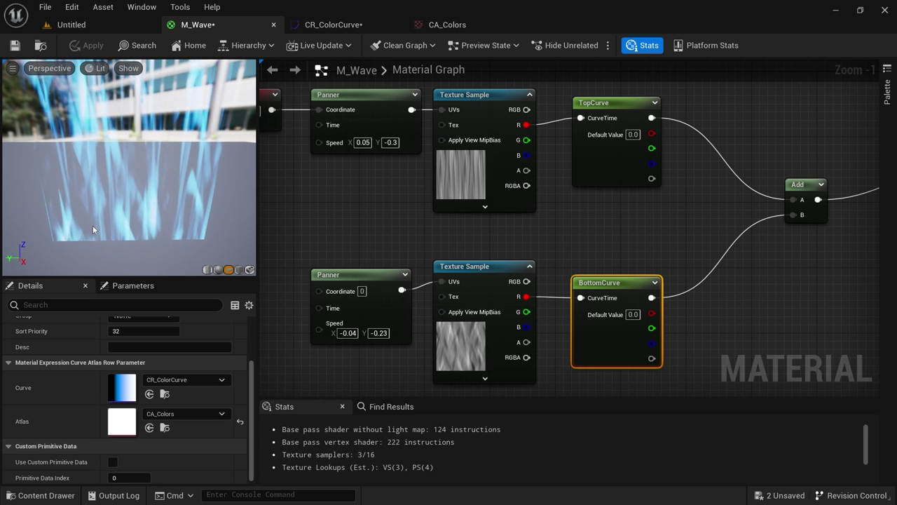
scroll(147, 195, "down", 3)
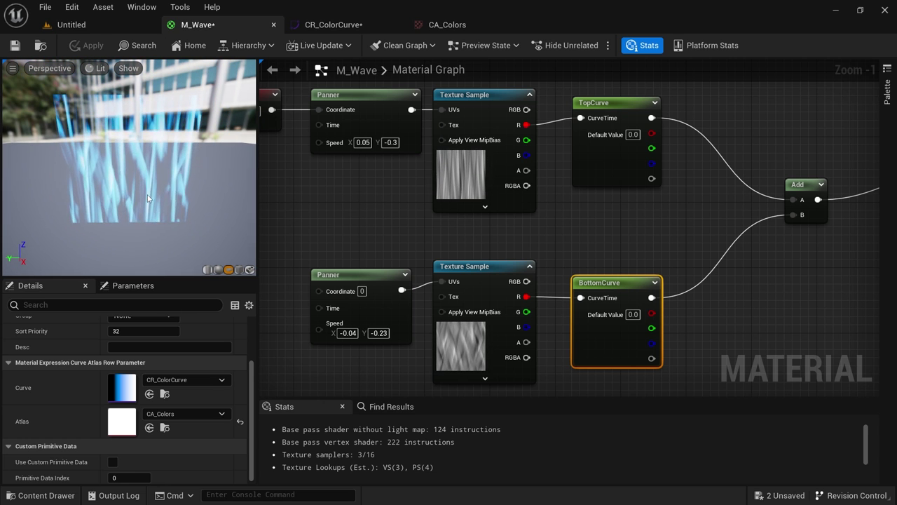
right_click_drag(399, 235, 400, 242)
scroll(400, 242, "down", 1)
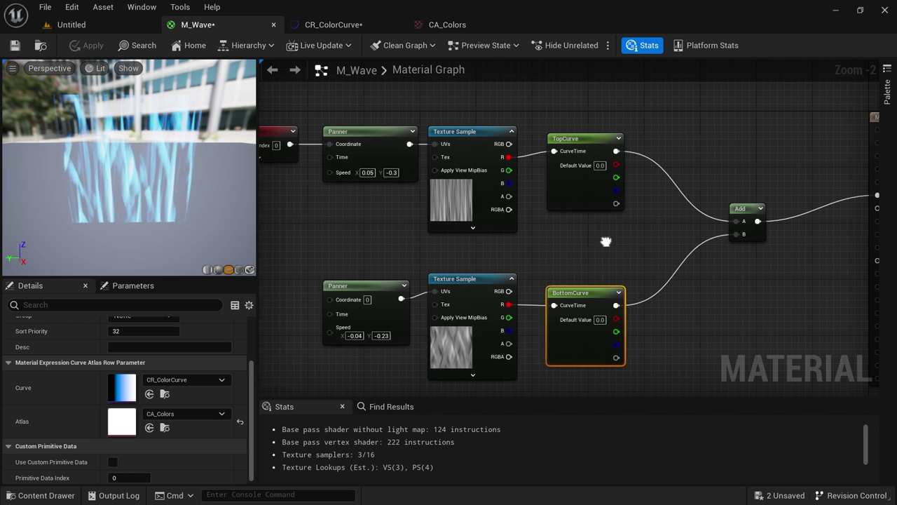
right_click_drag(606, 243, 565, 280)
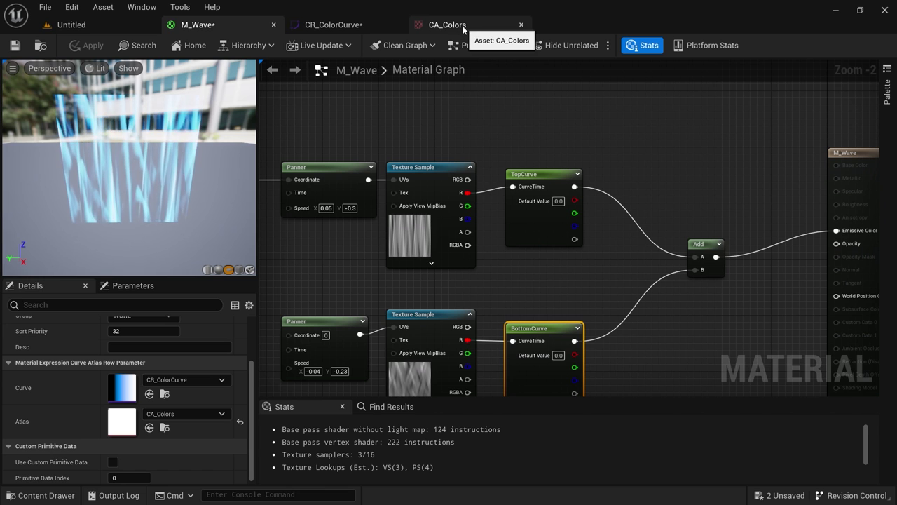
Add a plane to the Untitled level at location -30, 100, 170, with a Y rotation of -90° and a scale of 2.0
left_click(151, 27)
right_click_drag(359, 238, 343, 260)
key("ctrl+space")
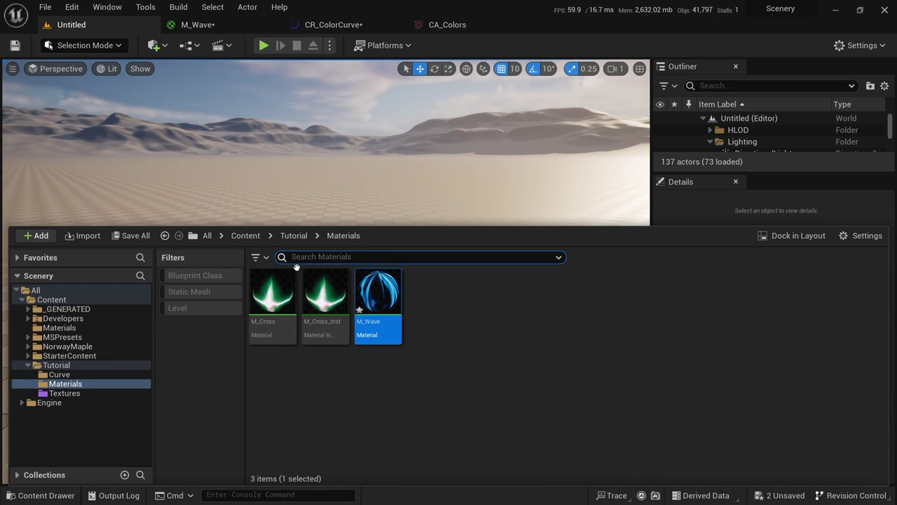
key("ctrl+space")
left_click(154, 45)
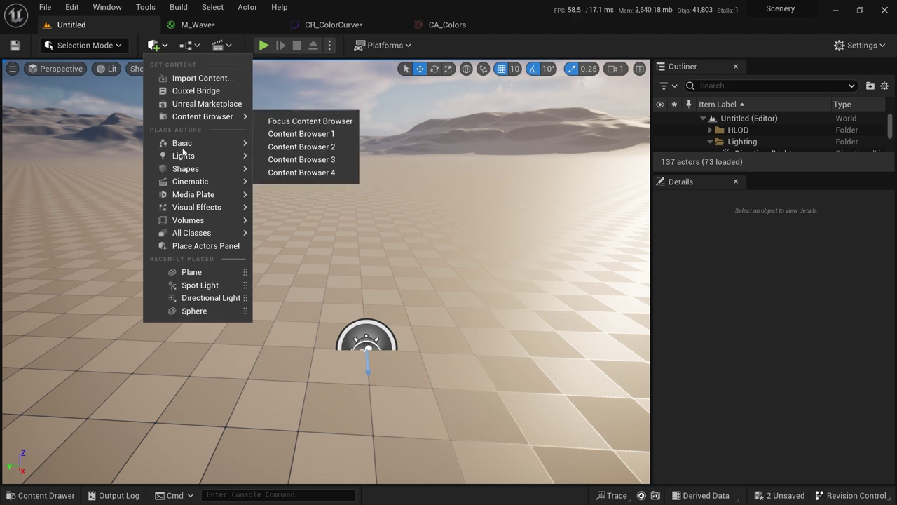
mouse_move(202, 169)
left_click(303, 225)
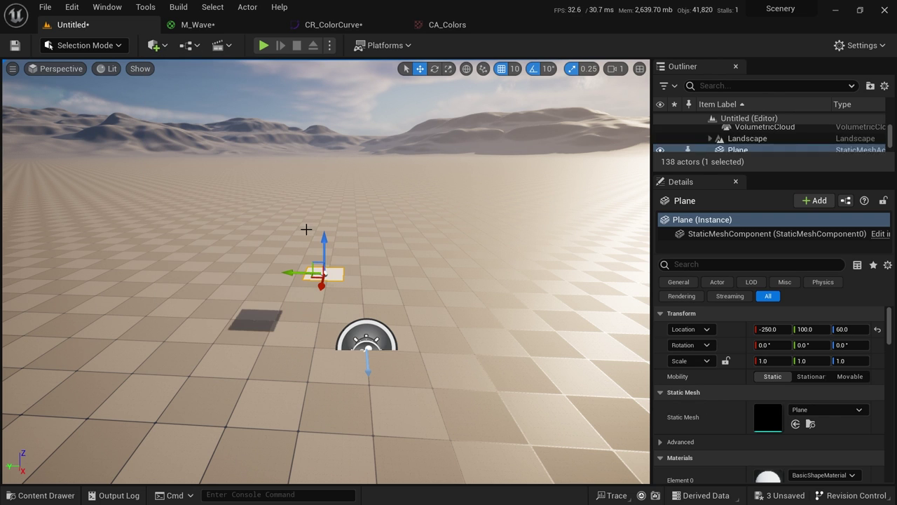
right_click_drag(343, 282, 343, 287)
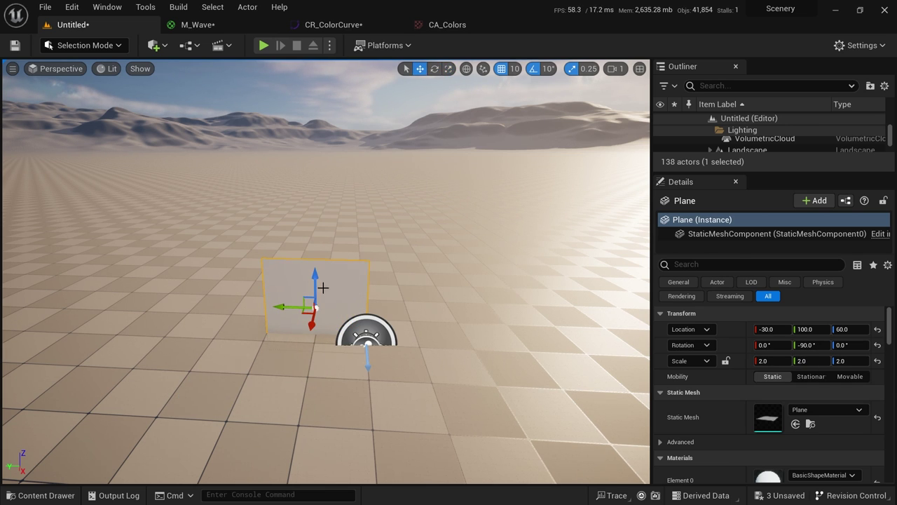
Add a sphere to the level beside the plane, at location -250, -290, 50, and scale it uniformly to 2.0
left_click(155, 45)
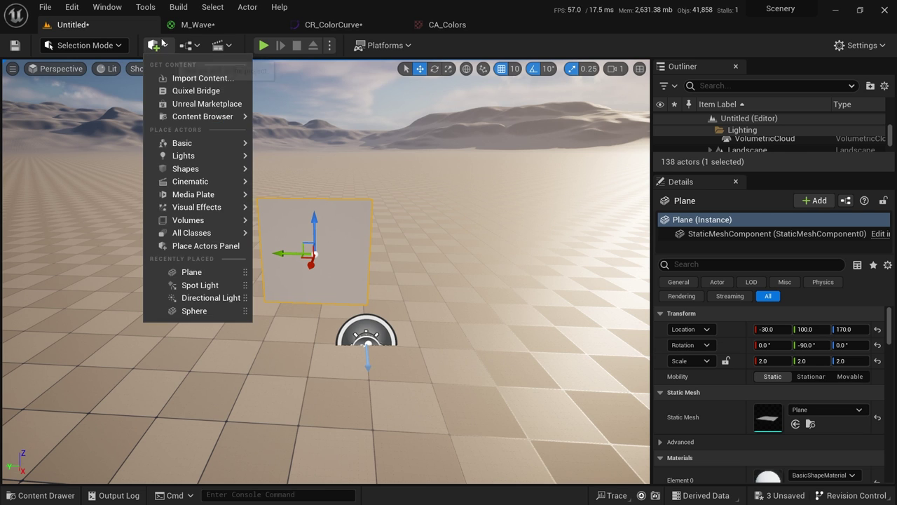
left_click(164, 47)
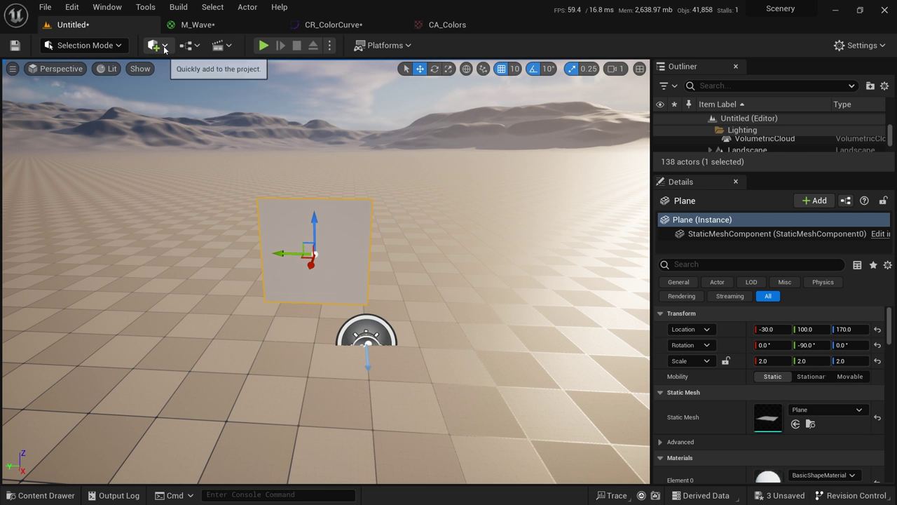
left_click(164, 47)
mouse_move(210, 168)
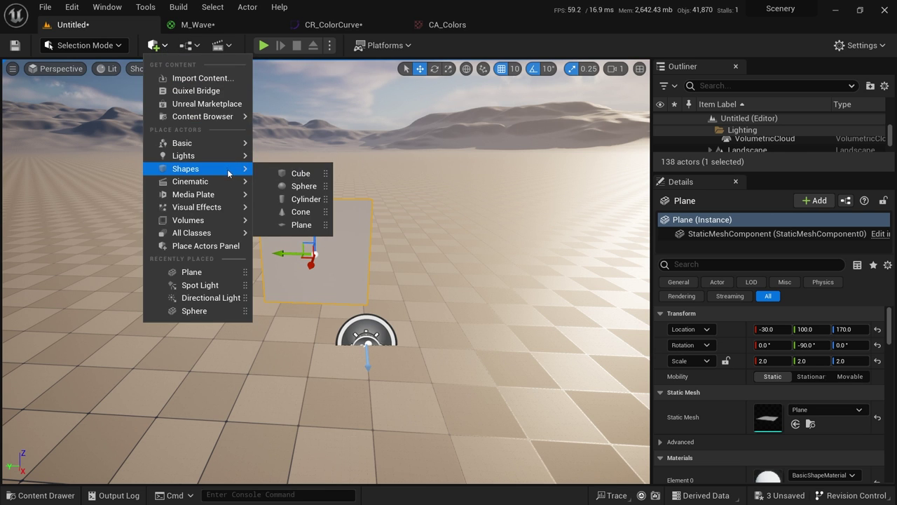
left_click(305, 187)
right_click_drag(303, 271, 278, 271)
left_click_drag(347, 272, 469, 288)
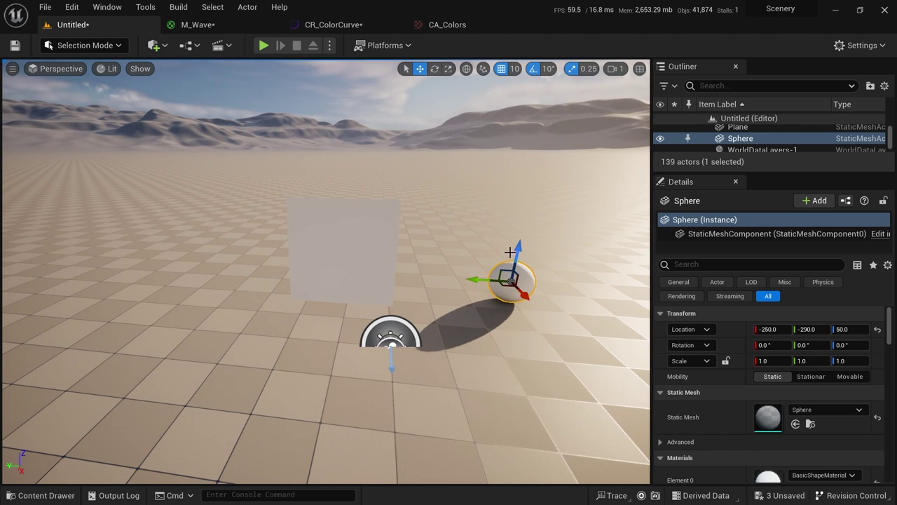
key("r")
left_click_drag(501, 260, 520, 238)
Assign the green cross material to the upright plane's Element 0
left_click(367, 248)
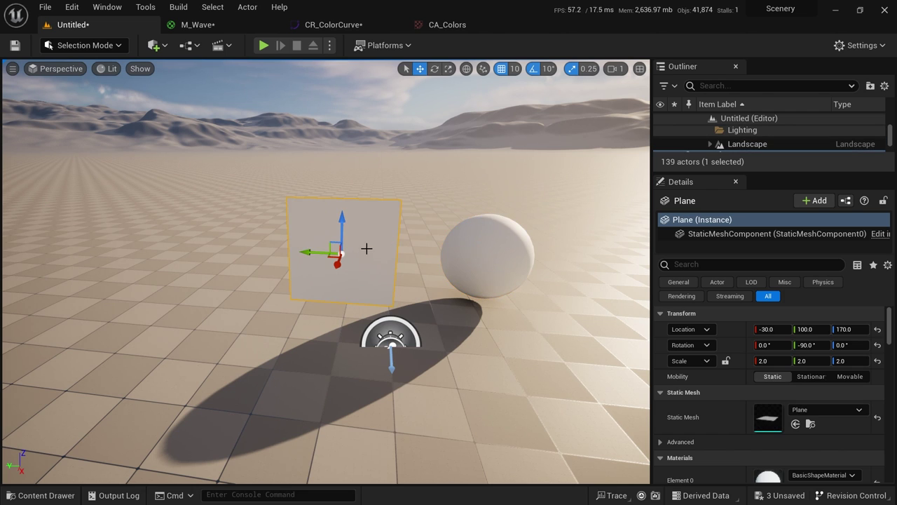
key("ctrl+space")
key("ctrl+space")
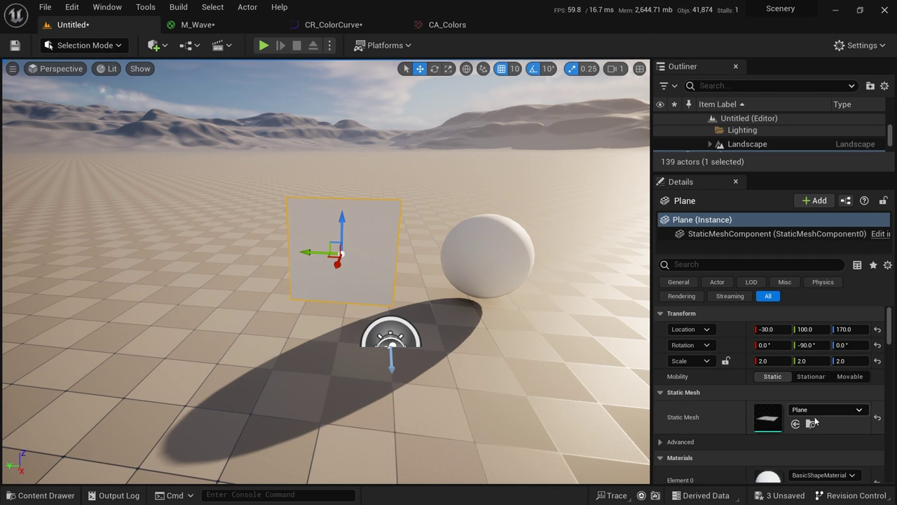
scroll(799, 448, "down", 2)
left_click(796, 452)
Assign the M_Wave material to the sphere's Element 0
left_click(507, 276)
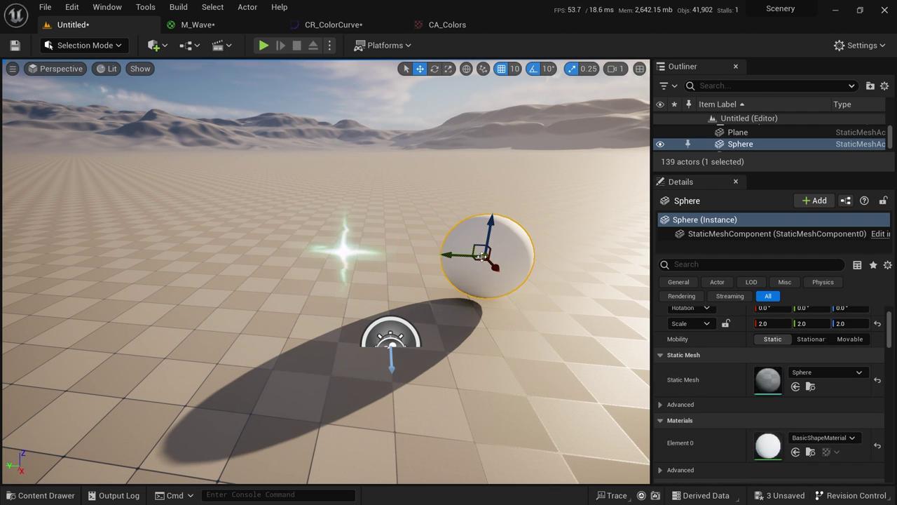
key("ctrl+space")
key("ctrl+space")
left_click(796, 452)
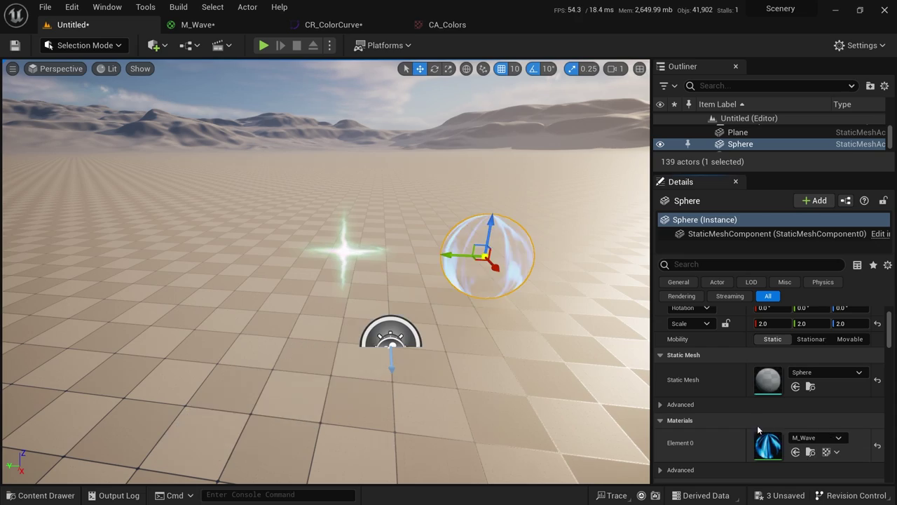
Examine the M_Wave sphere and the cross plane in the level from above and close up
key("w")
right_click_drag(521, 307, 571, 323)
key("g")
key("g")
right_click_drag(453, 209, 468, 279)
key("e")
key("s")
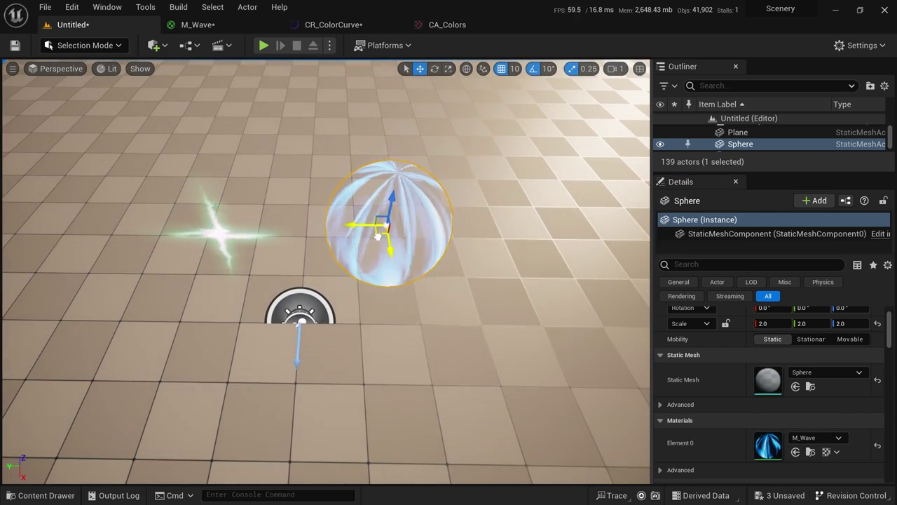
key("q")
right_click_drag(384, 349, 403, 237)
scroll(385, 224, "down", 1)
key("w")
key("w")
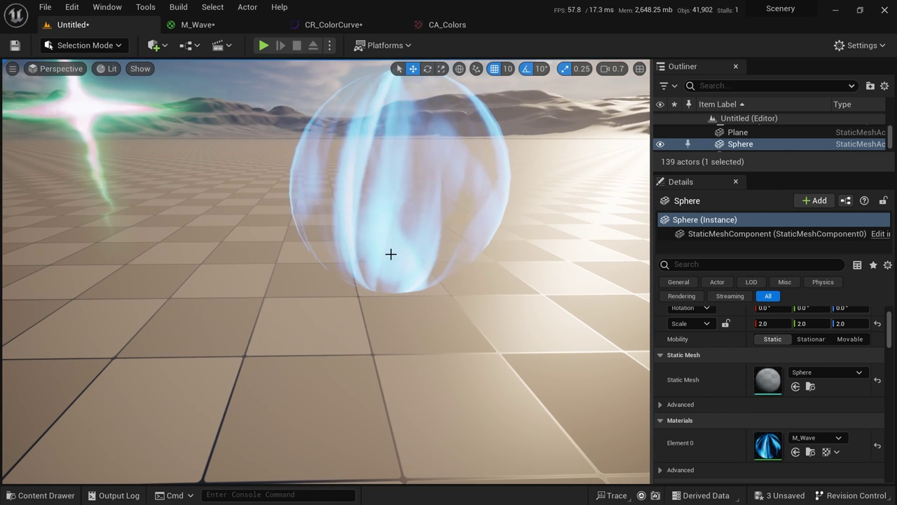
Compare the waves in M_Wave's plane preview with the M_Wave sphere in the Untitled level
left_click(256, 29)
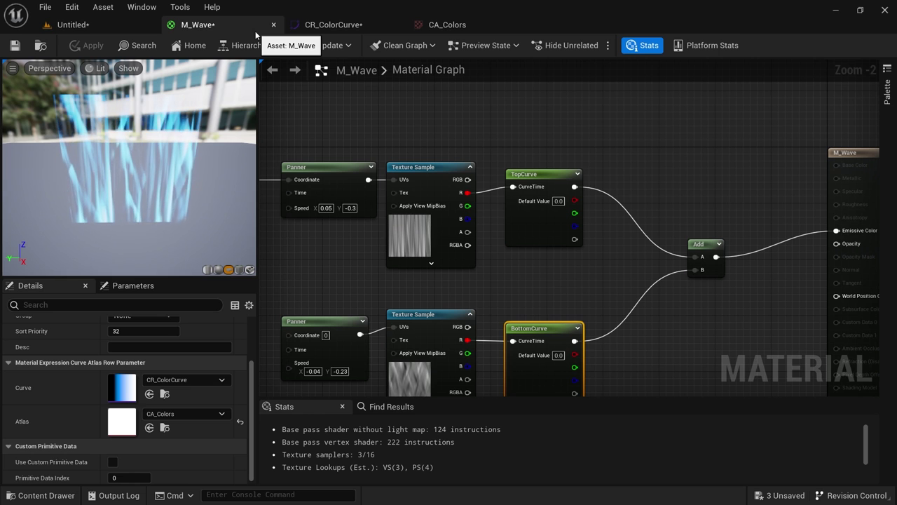
left_click(140, 26)
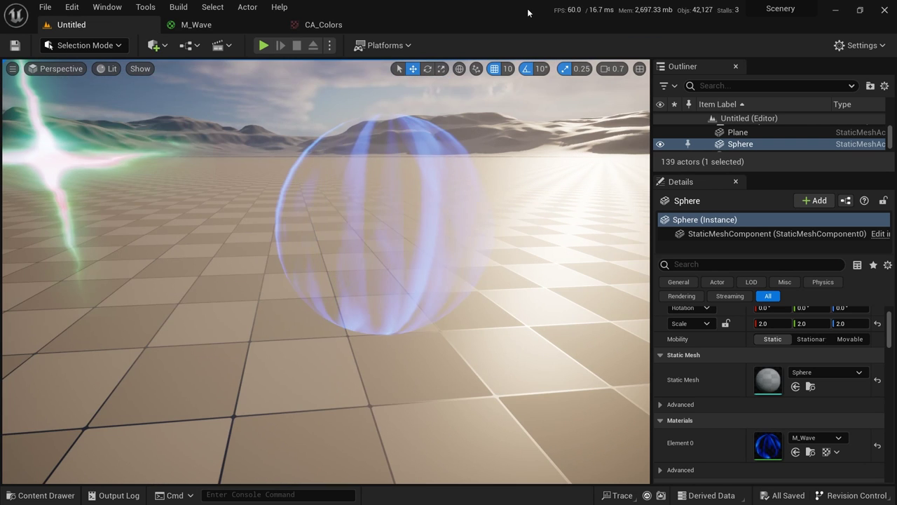
left_click(217, 26)
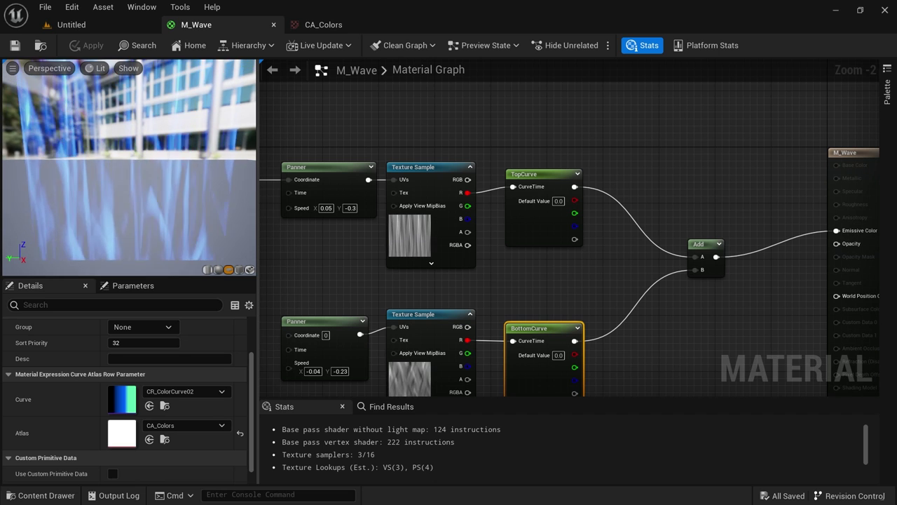
left_click_drag(110, 177, 110, 203)
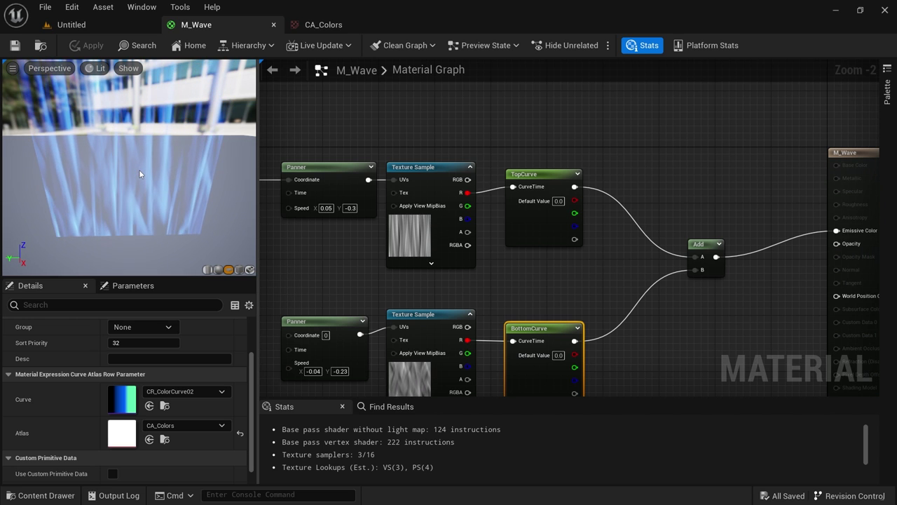
left_click(116, 24)
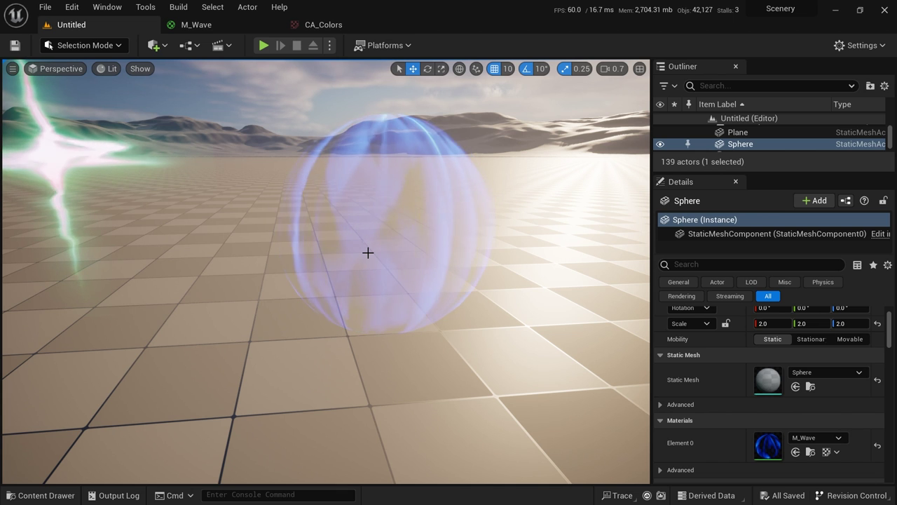
Close the CA_Colors and M_Wave editors, leaving only the level open
key("s")
right_click_drag(387, 224, 384, 253)
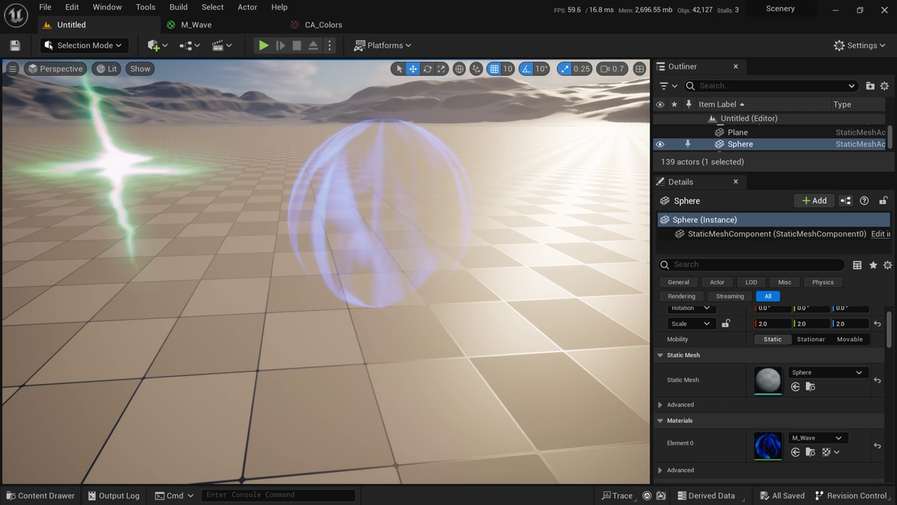
key("ctrl+space")
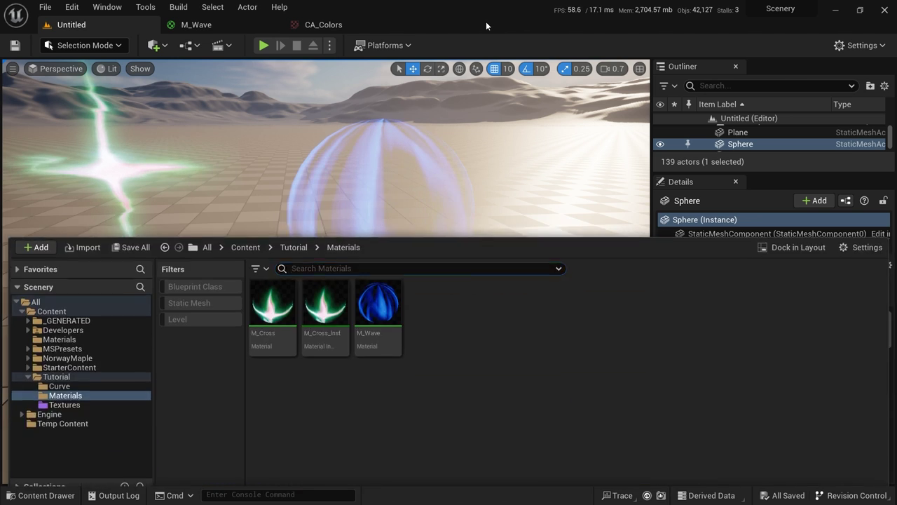
left_click(322, 25)
middle_click(331, 25)
middle_click(232, 27)
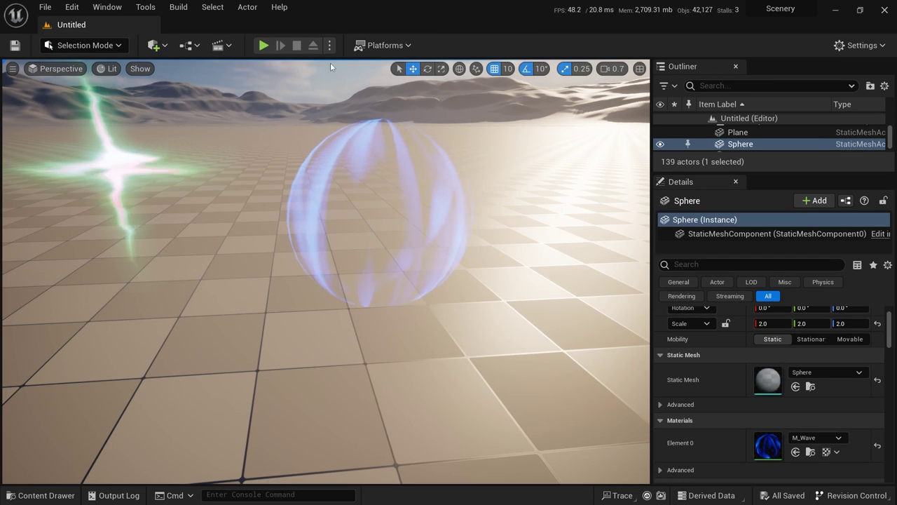
Create a new material named M_Vanish in the Tutorial Materials folder and open it for editing
key("ctrl+space")
left_click(441, 335)
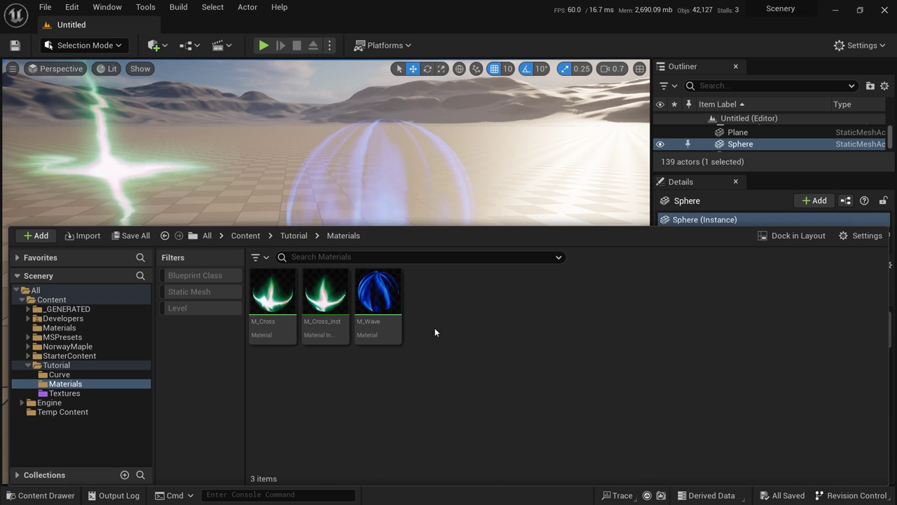
right_click(426, 286)
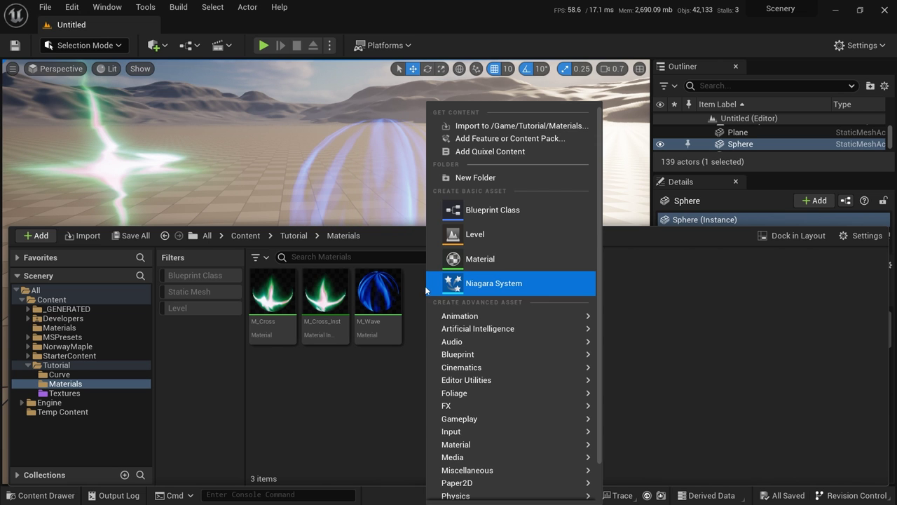
left_click(482, 259)
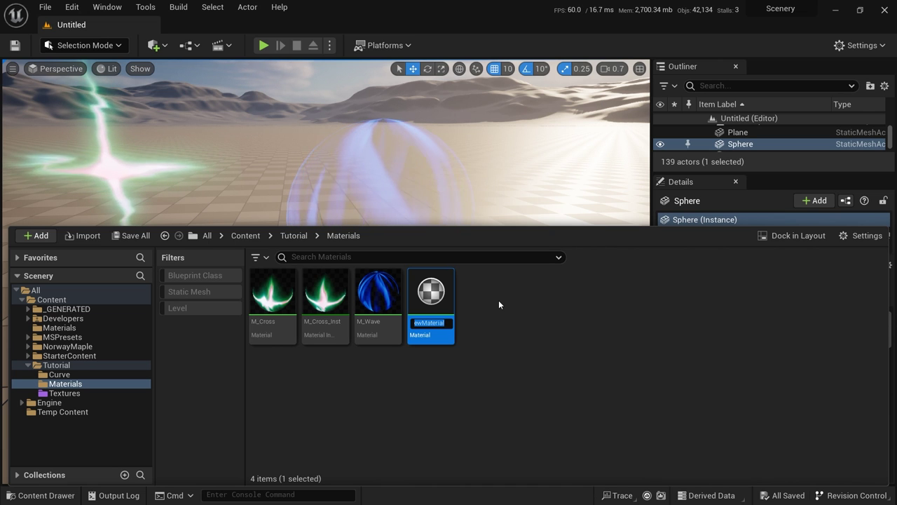
type("M_Vanish")
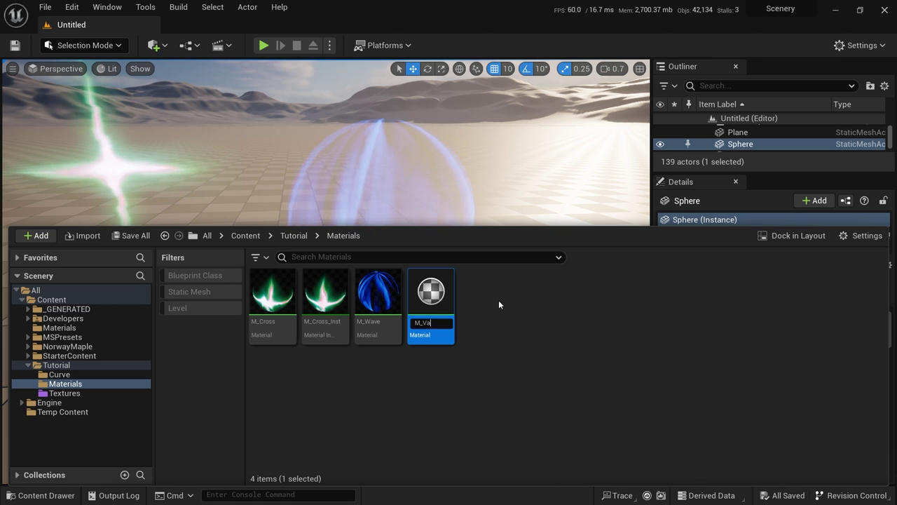
key("Return")
key("ctrl+space")
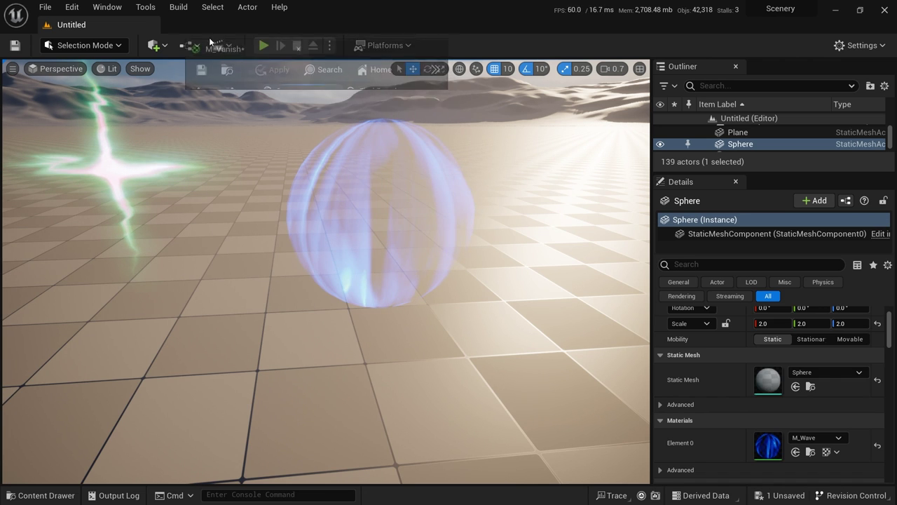
Set the M_Vanish material's Blend Mode to Masked and its Shading Model to Unlit
scroll(545, 220, "up", 9)
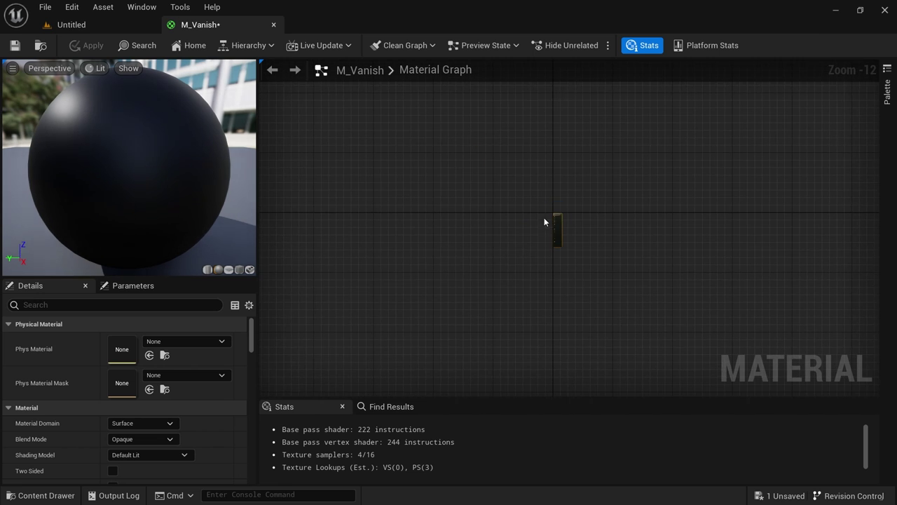
scroll(491, 160, "up", 1)
right_click_drag(491, 161, 435, 111)
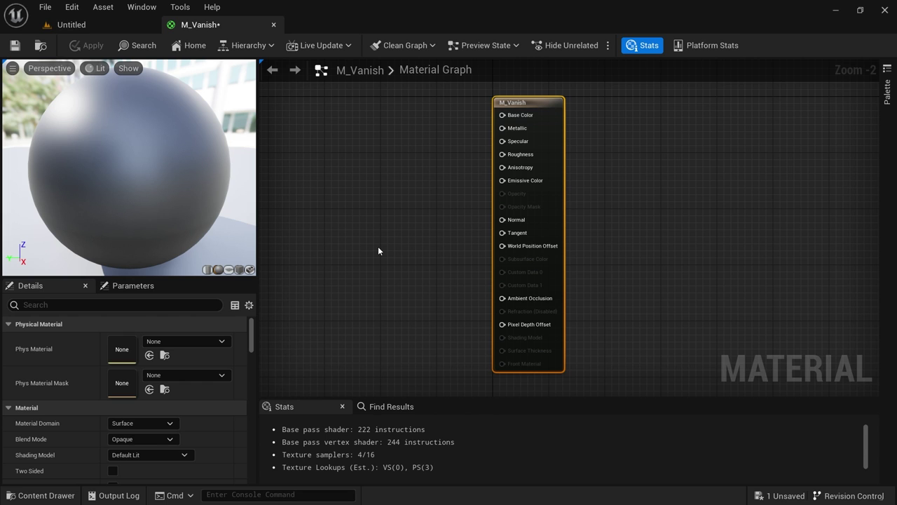
left_click(140, 439)
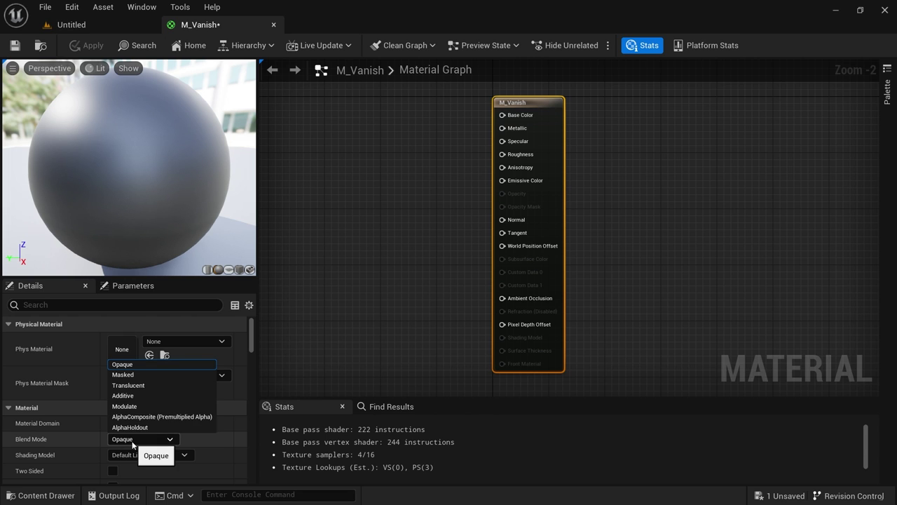
left_click(147, 375)
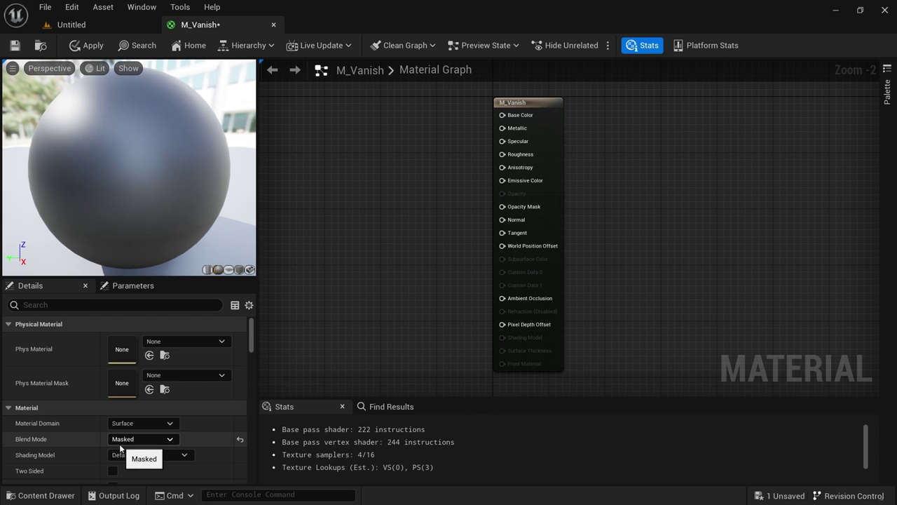
left_click(142, 454)
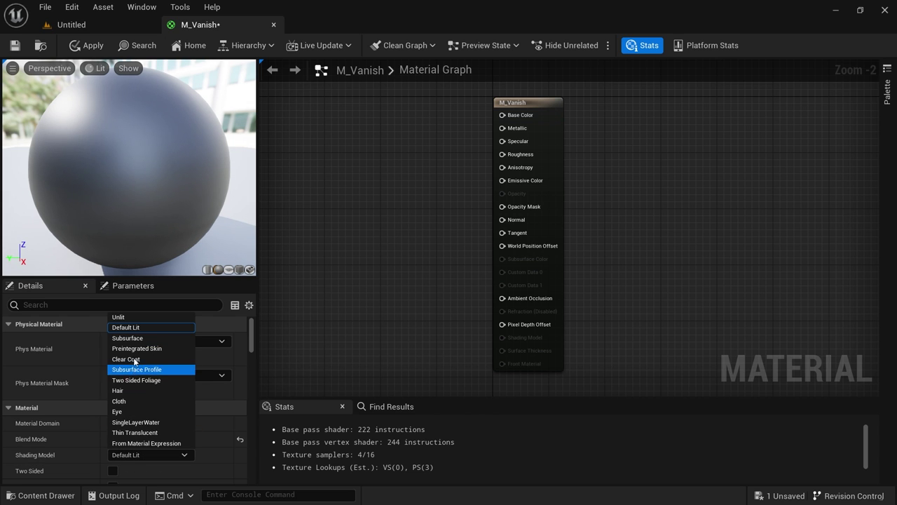
left_click(132, 315)
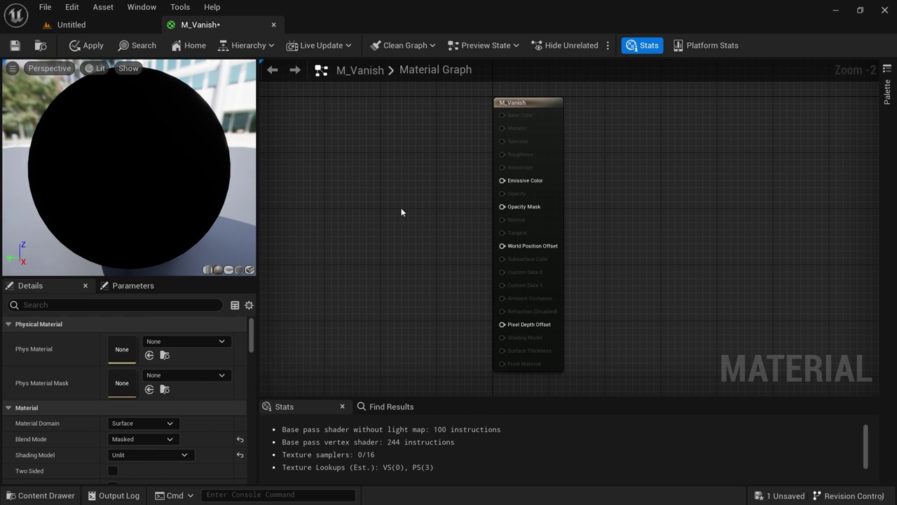
Add a Texture Sample node using the T_Crys texture from the Tutorial Textures folder to the material graph
right_click_drag(401, 208, 438, 222)
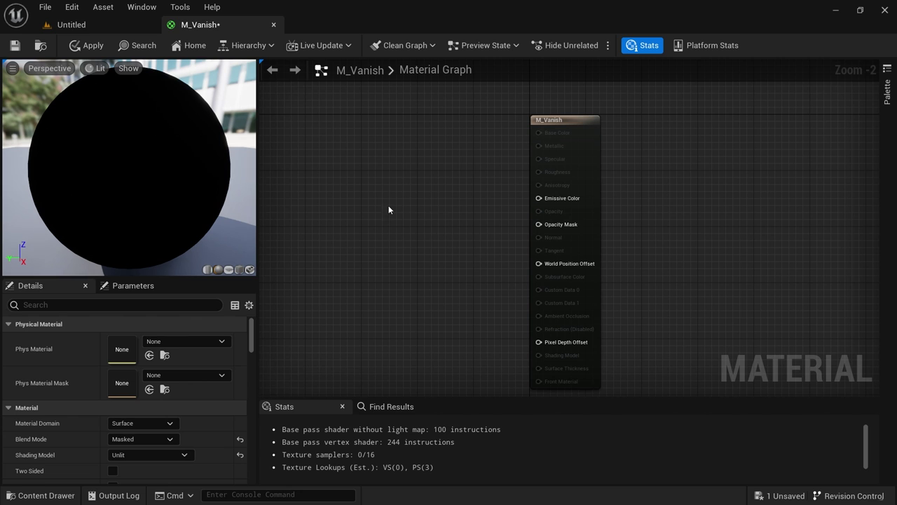
right_click_drag(389, 209, 426, 211)
key("ctrl+space")
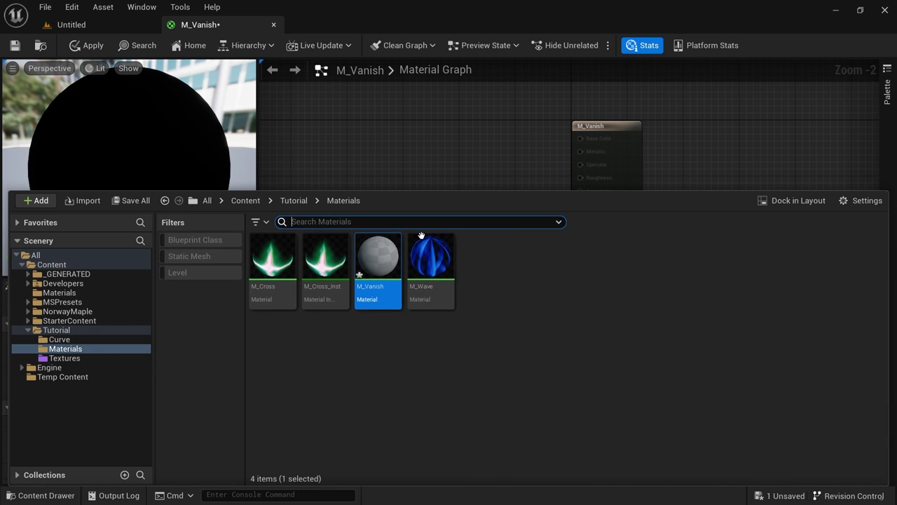
left_click(99, 360)
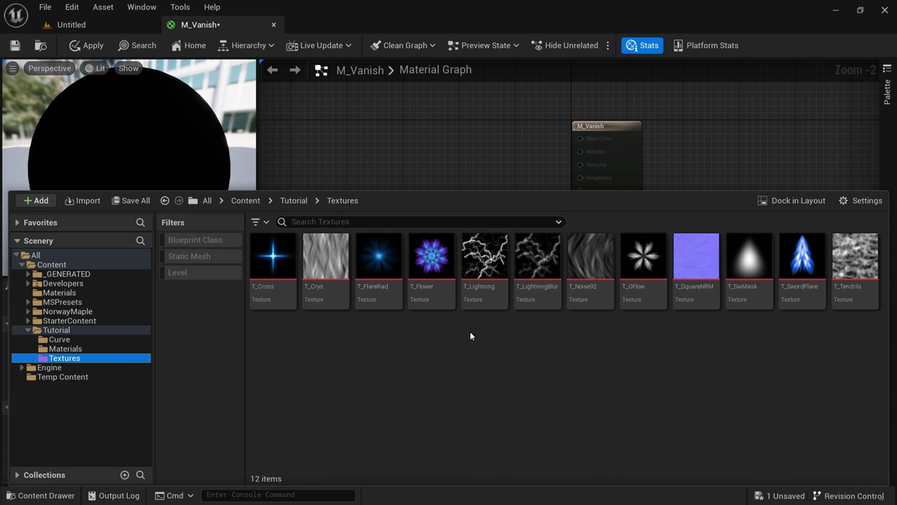
left_click(334, 274)
key("ctrl+space")
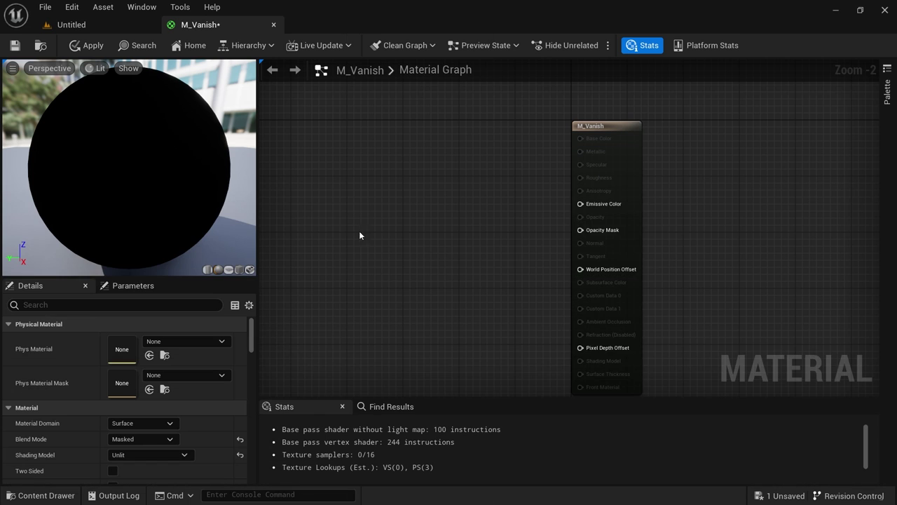
right_click_drag(359, 231, 395, 239)
left_click(372, 198)
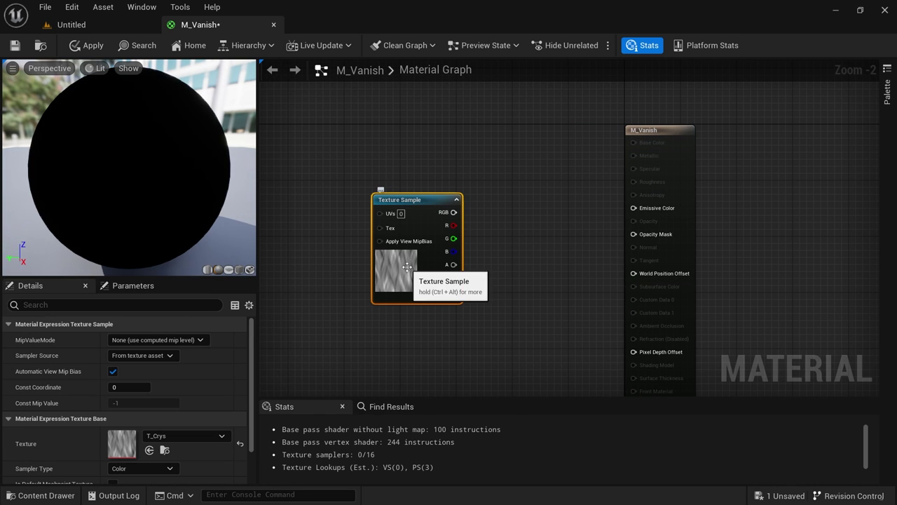
Move the Texture Sample node farther from the material output and connect its RGB output to Emissive Color
left_click_drag(408, 271, 332, 268)
right_click_drag(424, 251, 609, 246)
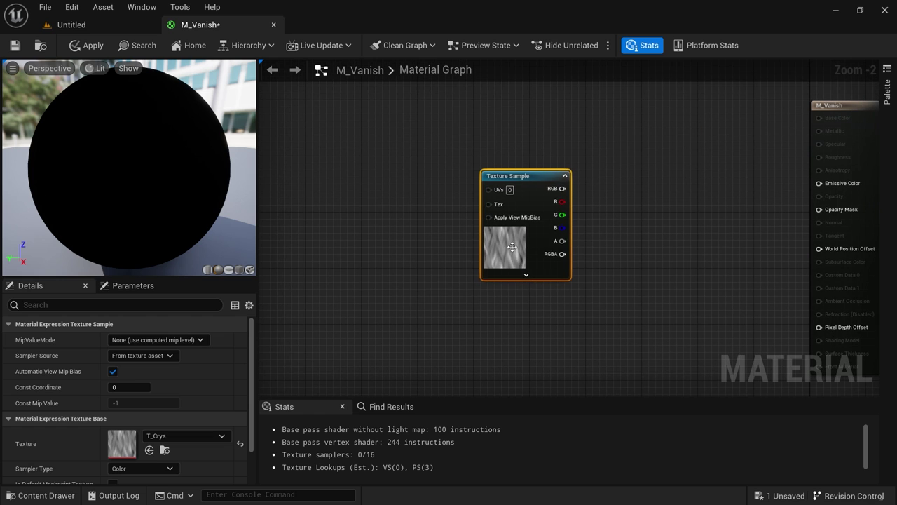
left_click_drag(510, 267, 317, 267)
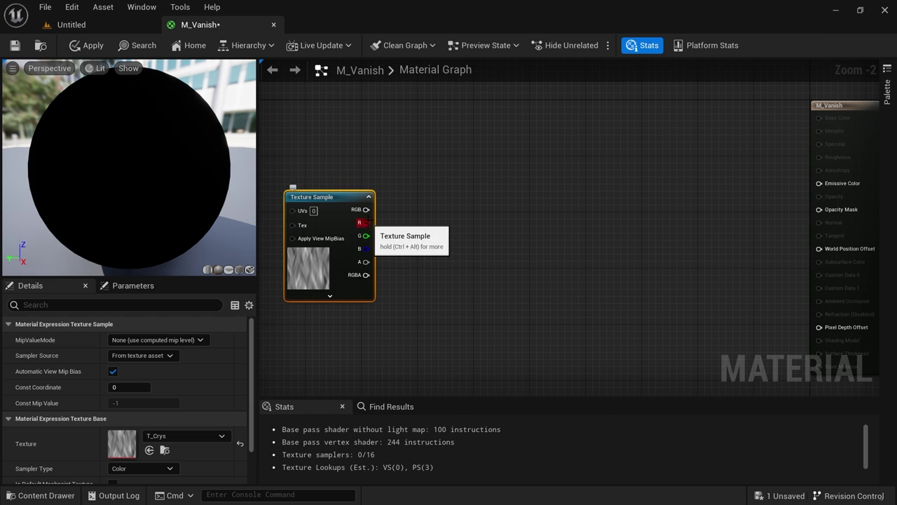
left_click_drag(366, 210, 845, 183)
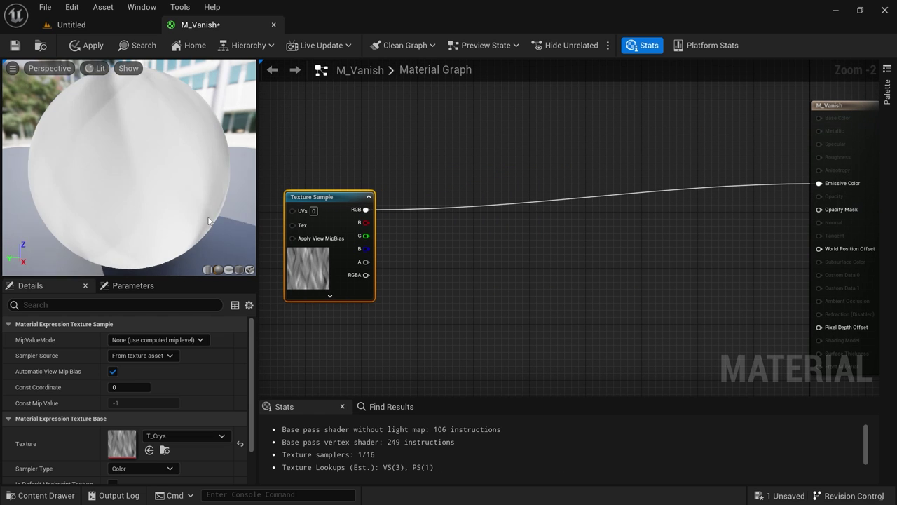
Switch the material preview mesh to a plane and frame it face-on at a closer distance
left_click(229, 269)
left_click_drag(188, 201, 160, 188)
scroll(160, 188, "up", 5)
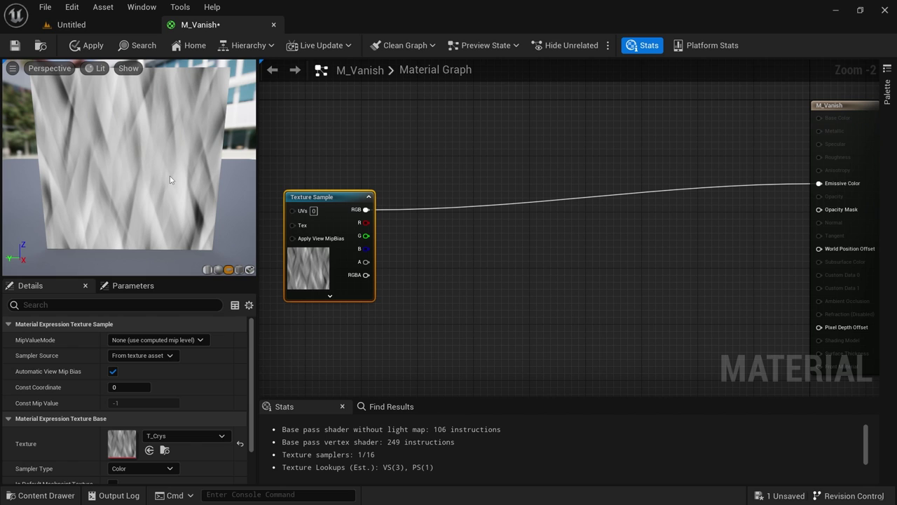
Insert a Subtract node between the Texture Sample's RGB output and Emissive Color, using the texture as input A
right_click(419, 232)
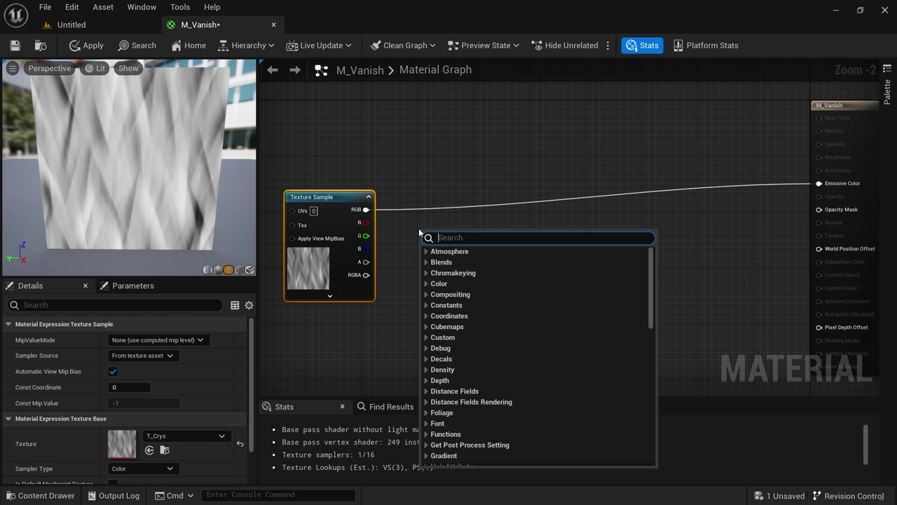
type("sub")
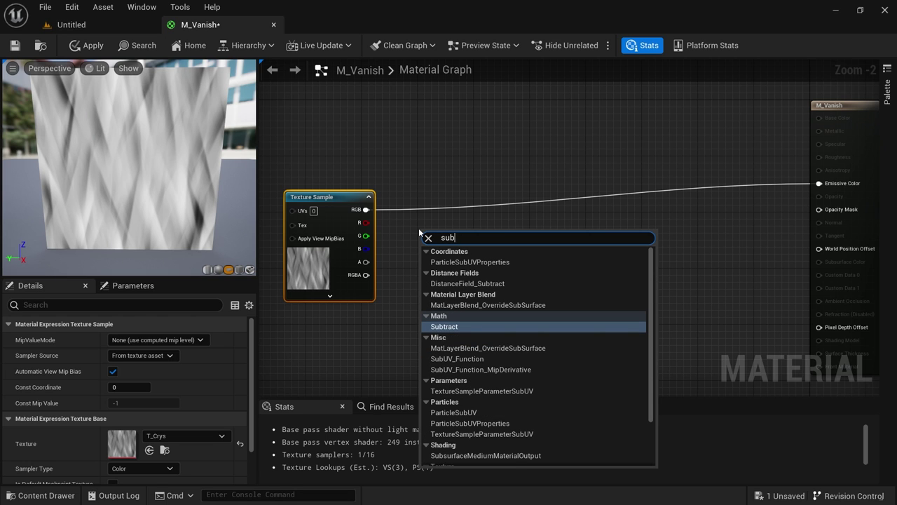
key("Return")
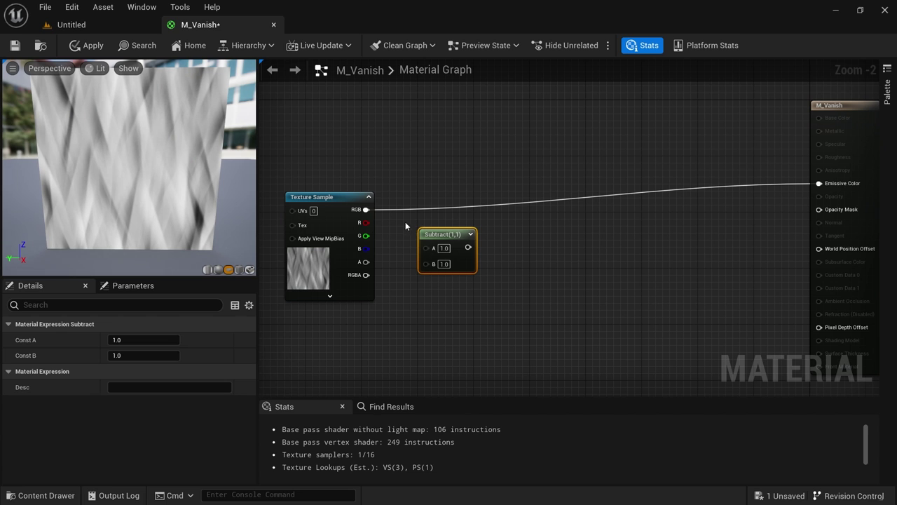
left_click_drag(365, 209, 819, 182)
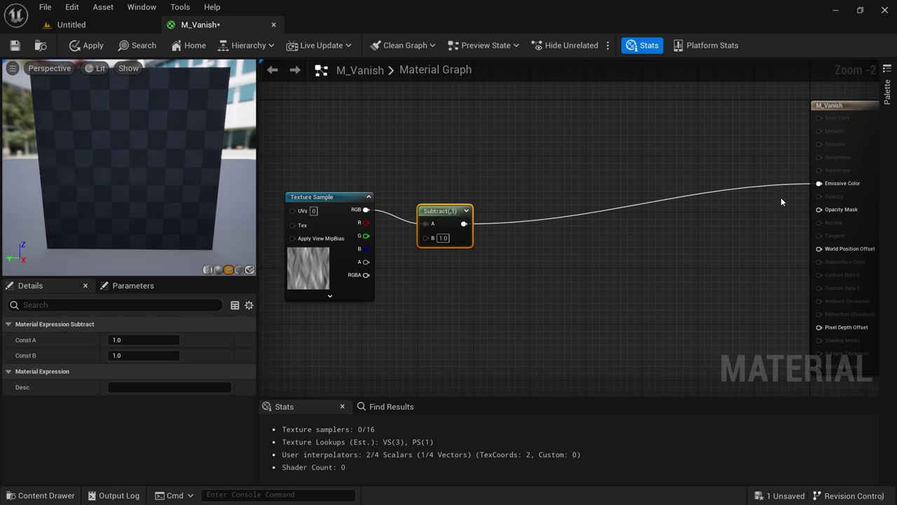
left_click_drag(448, 223, 463, 216)
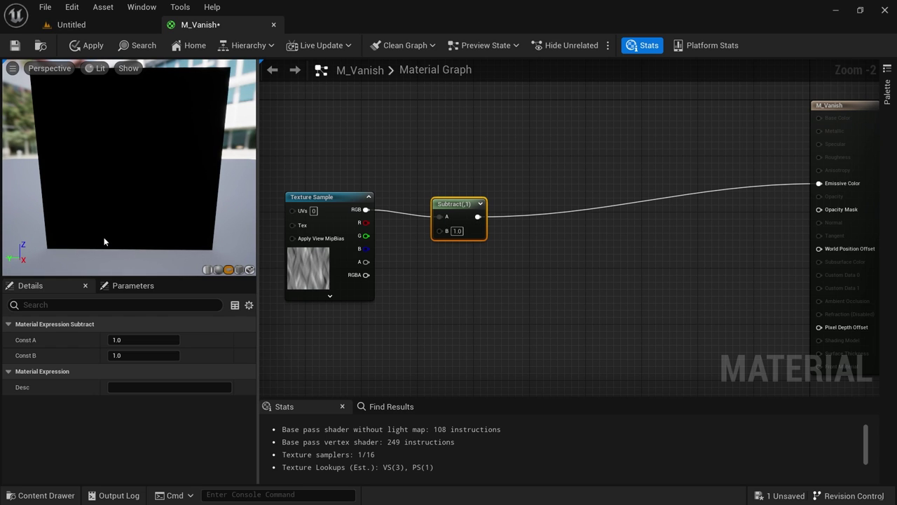
Set the Subtract node's B value to 0
left_click(459, 231)
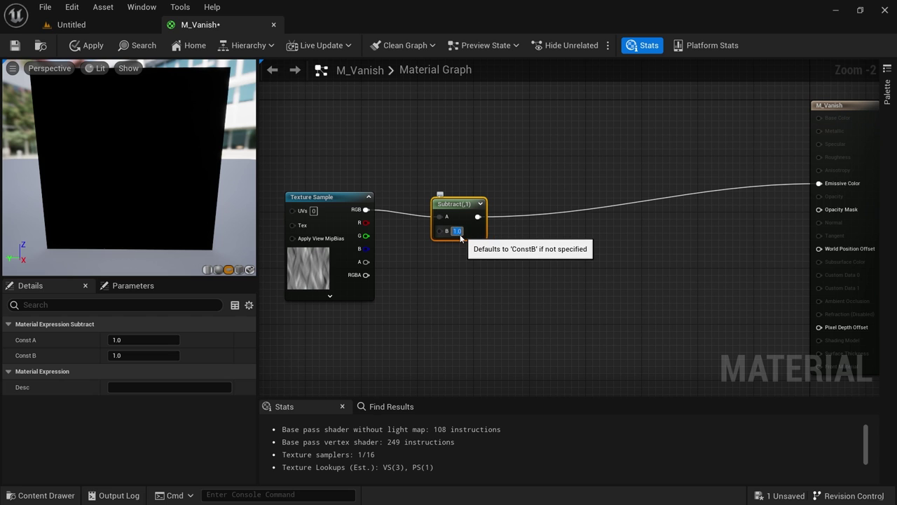
type("0")
key("Return")
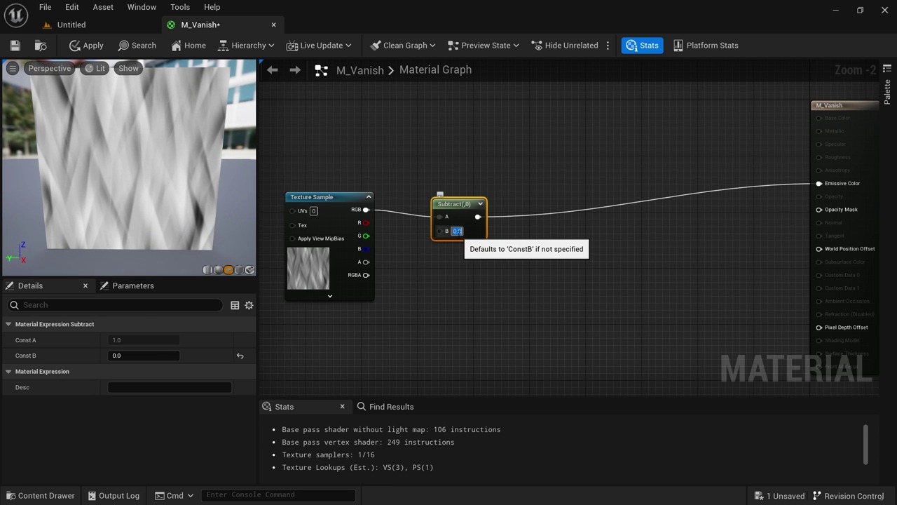
Test the Subtract node's B value at 0.1, 0.2, 0.3, 0.4 and 0.5, and reset it to 0
type(".1")
key("Return")
type(".2")
key("Return")
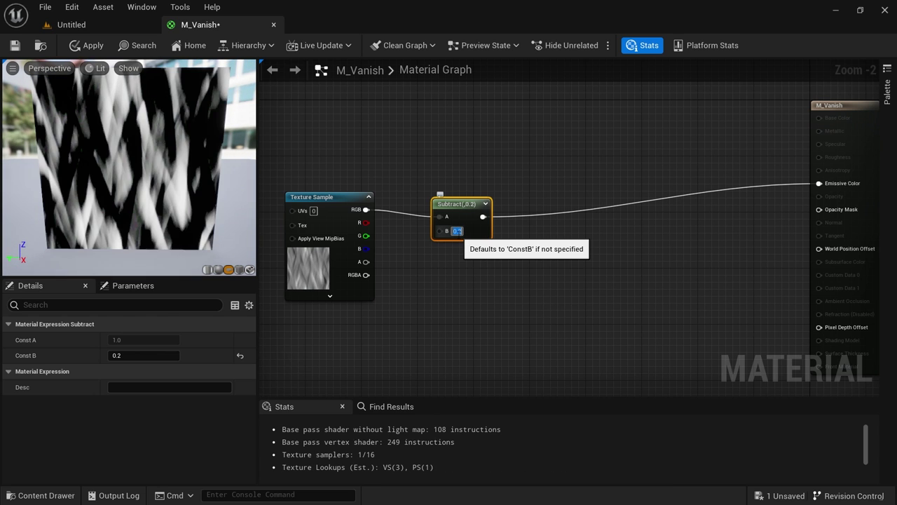
type("0.3")
key("Return")
type("0.4")
key("Return")
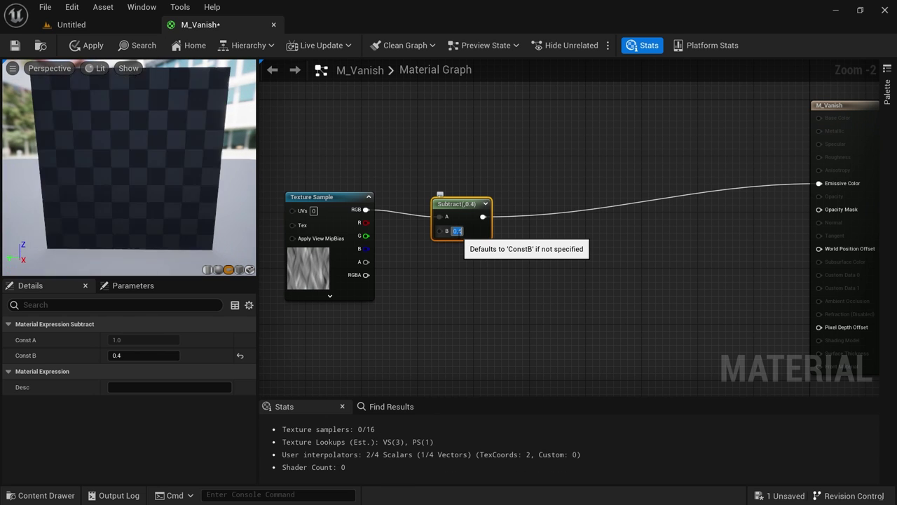
type(".5")
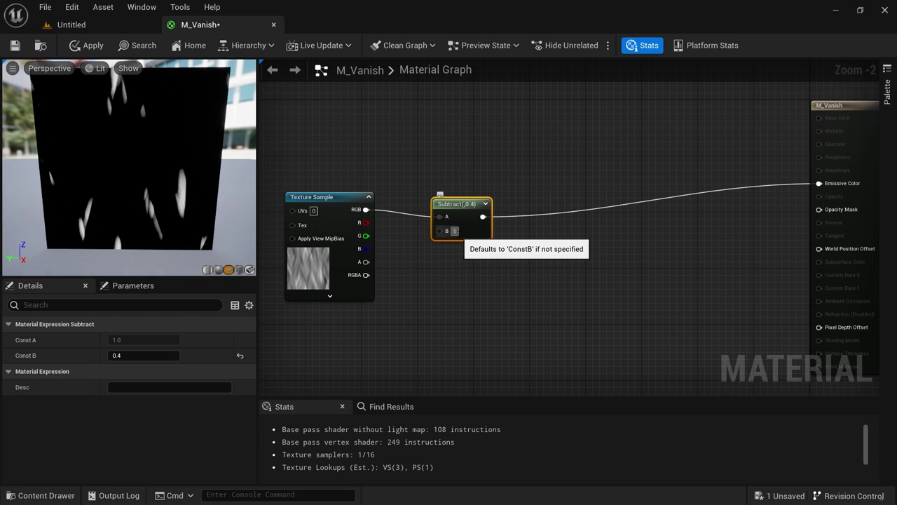
key("Return")
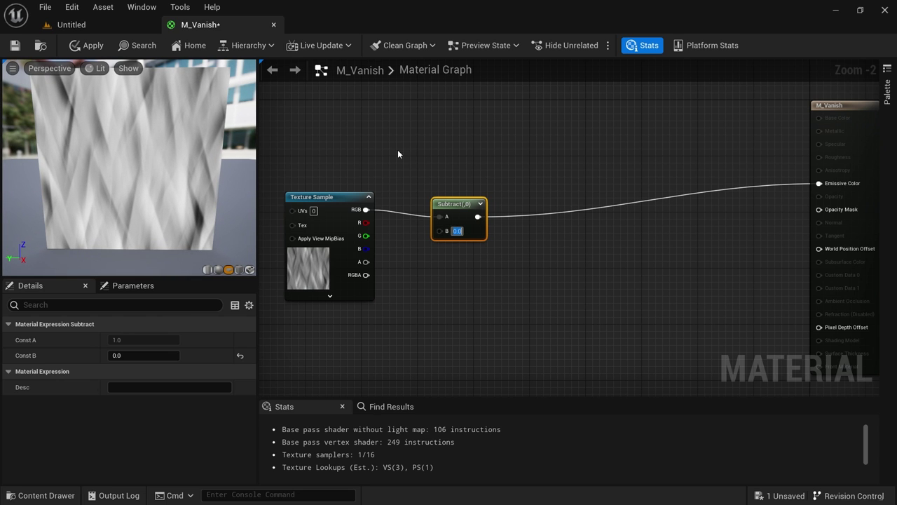
Move the Texture Sample node away from the Subtract node to leave more space between them
right_click_drag(396, 152, 455, 156)
left_click(447, 166)
left_click_drag(396, 203, 332, 189)
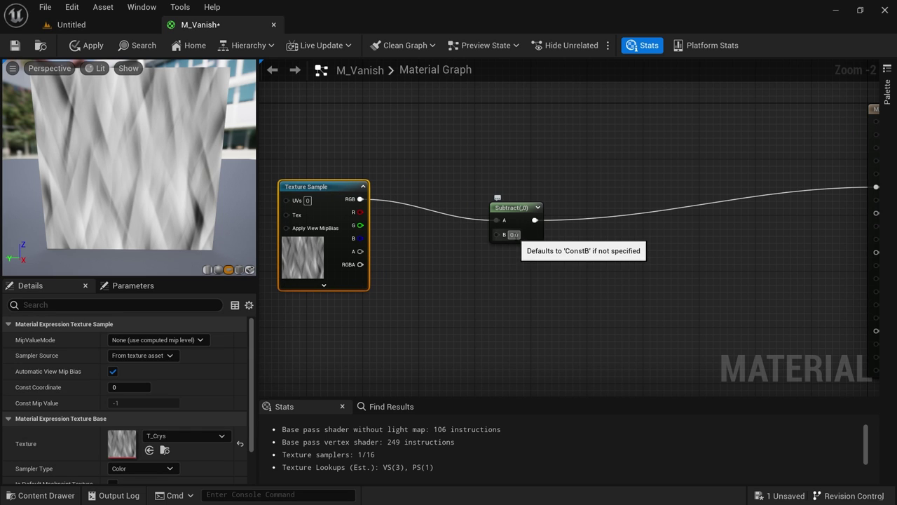
Add a DebugTimeSine node below the Texture Sample and connect its Result output to the Subtract node's B input
left_click(516, 235)
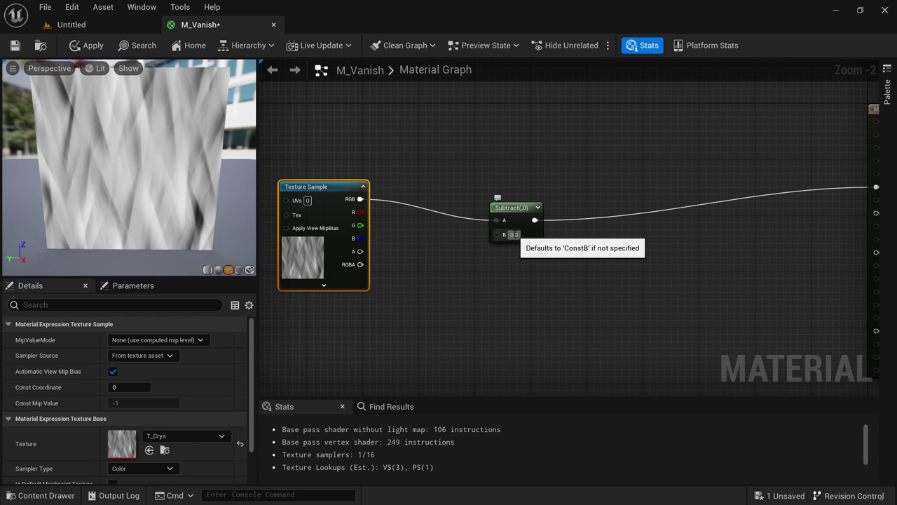
right_click(413, 326)
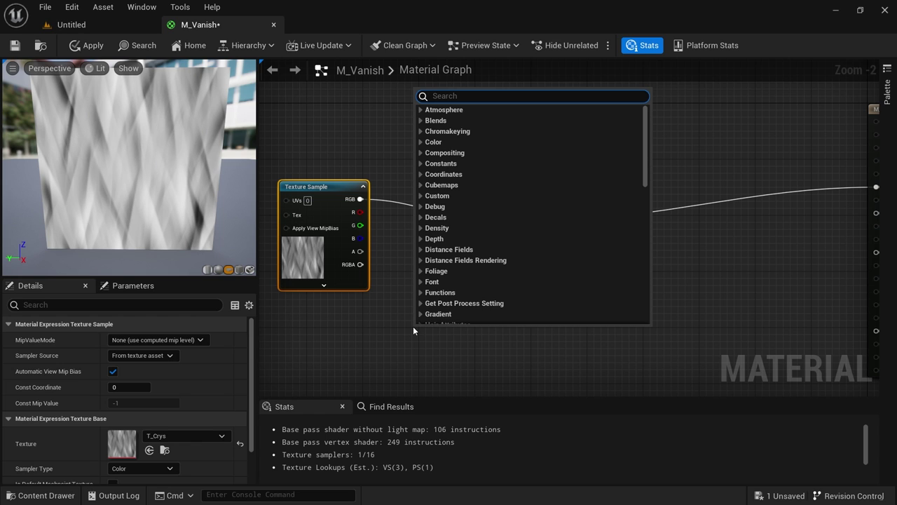
type("sine")
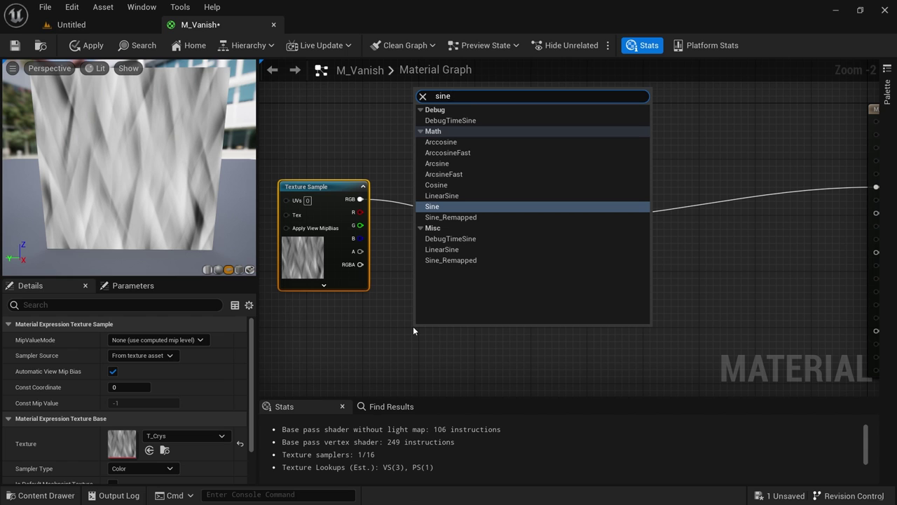
key("BackSpace")
key("BackSpace")
key("BackSpace")
key("BackSpace")
type("debug")
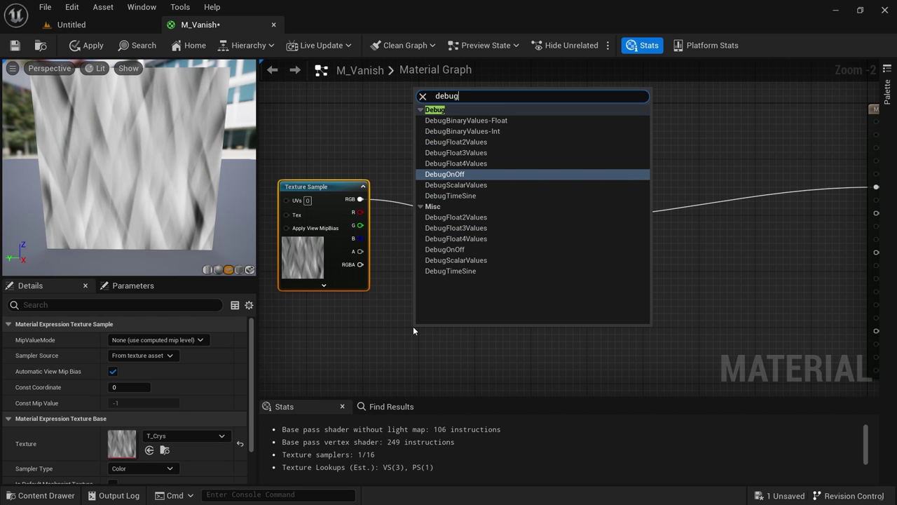
type("sine")
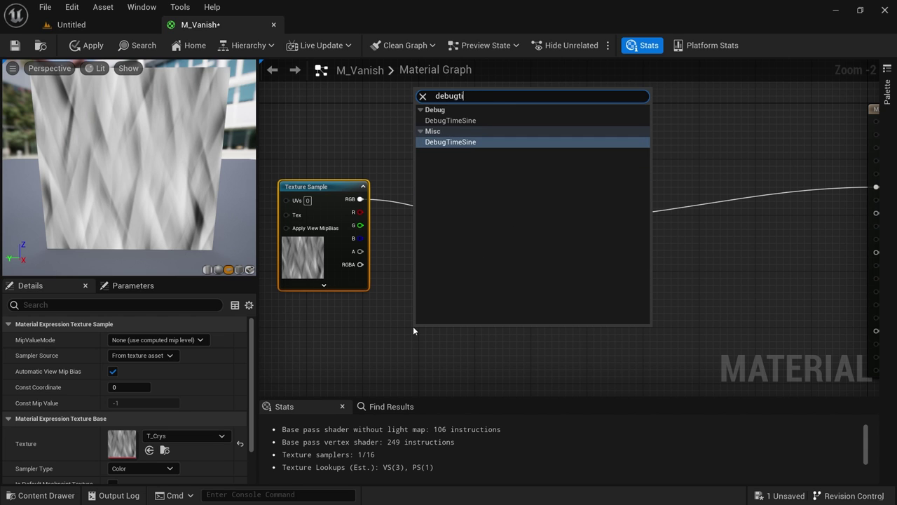
key("Return")
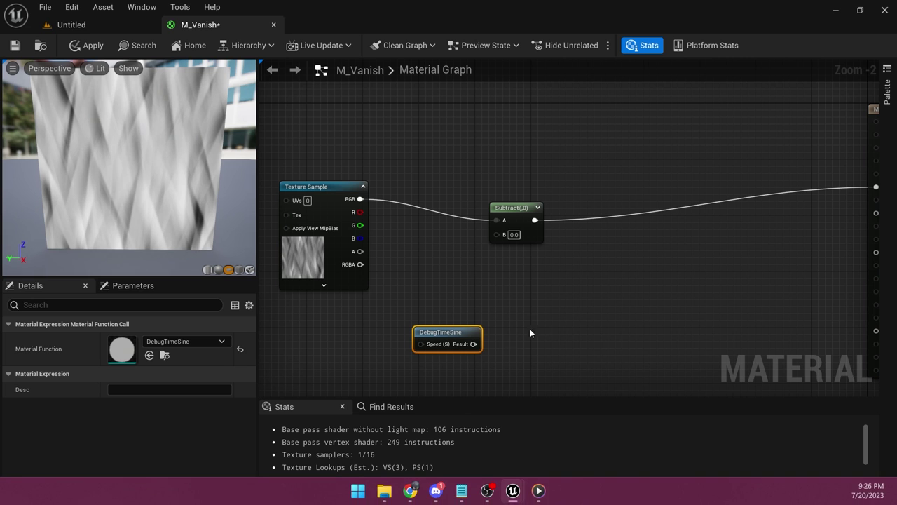
left_click_drag(477, 340, 496, 233)
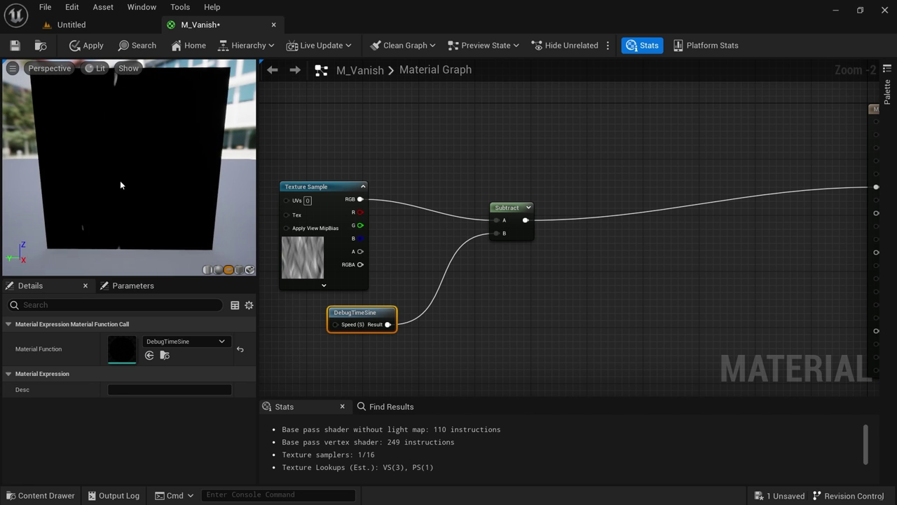
mouse_move(120, 181)
left_mouse_down()
mouse_move(133, 181)
mouse_move(126, 178)
left_mouse_up()
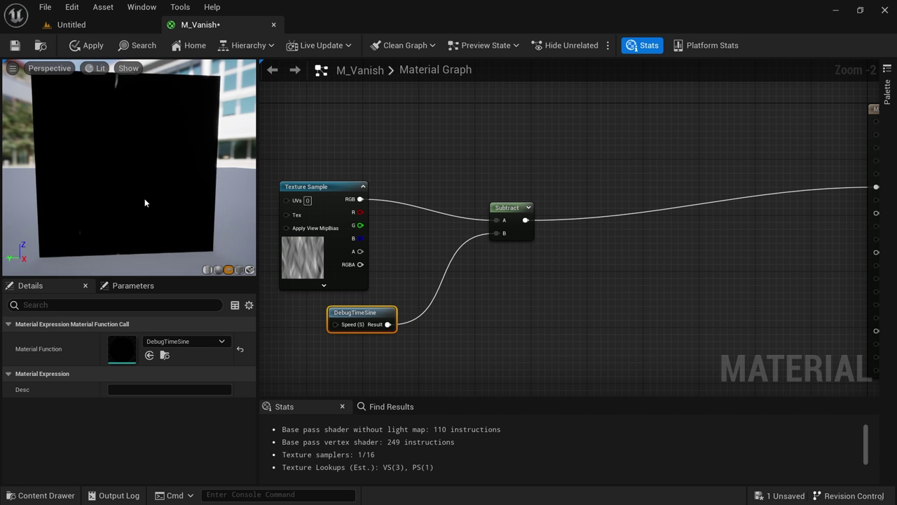
left_click_drag(145, 202, 154, 199)
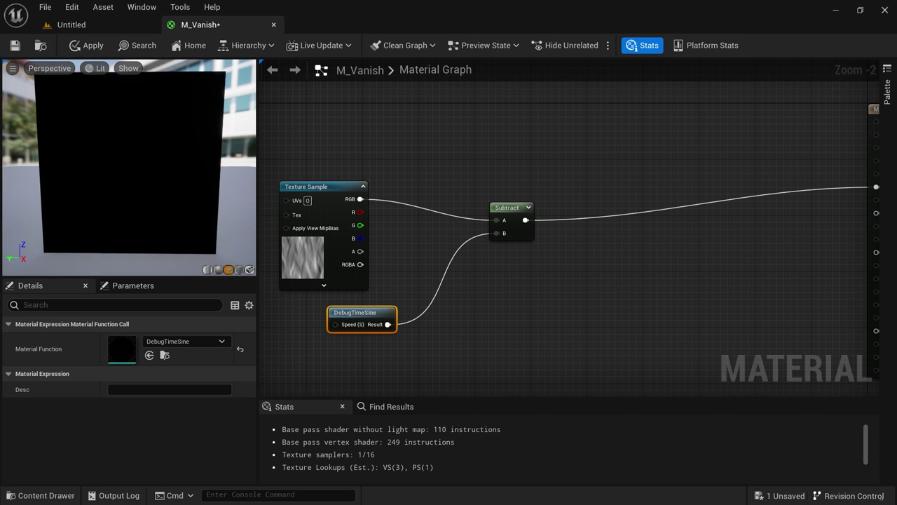
left_click(513, 208)
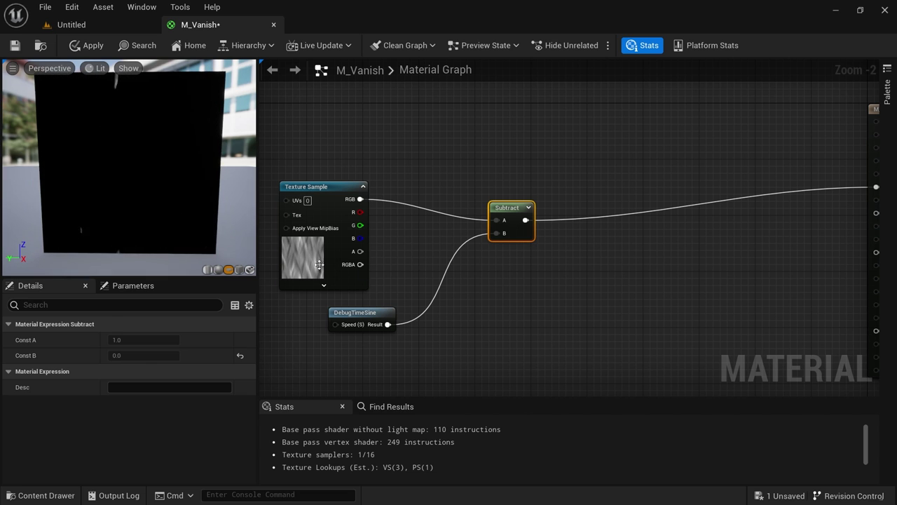
left_click(285, 273)
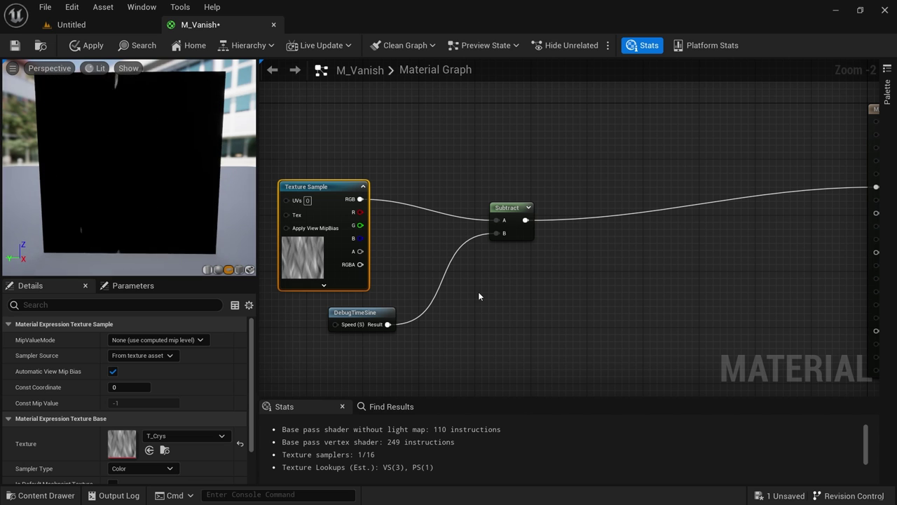
left_click(506, 226)
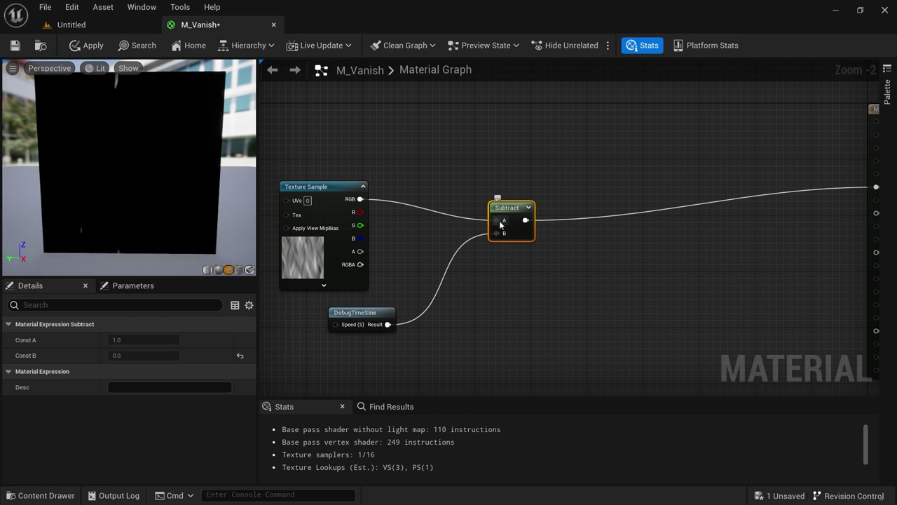
right_click_drag(741, 251, 726, 265)
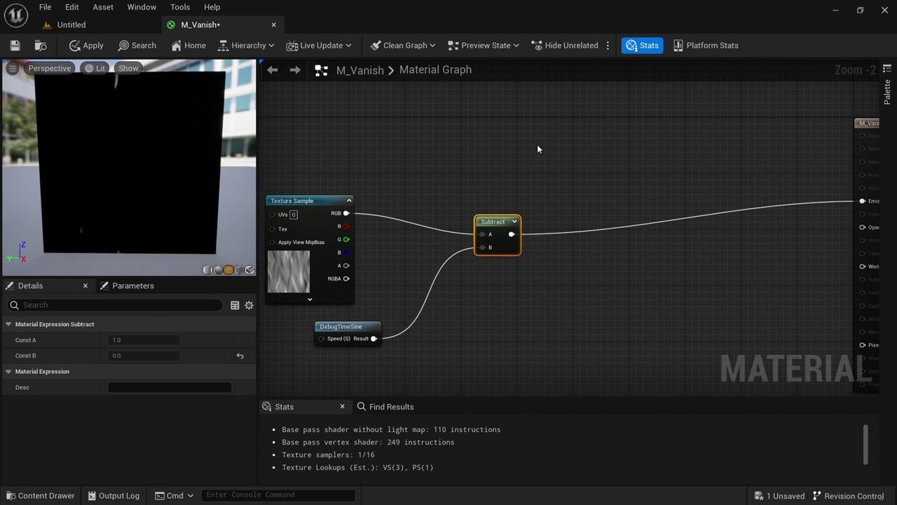
Disconnect DebugTimeSine from the Subtract node and move it farther away, below the Texture Sample
left_click_drag(491, 223, 498, 216)
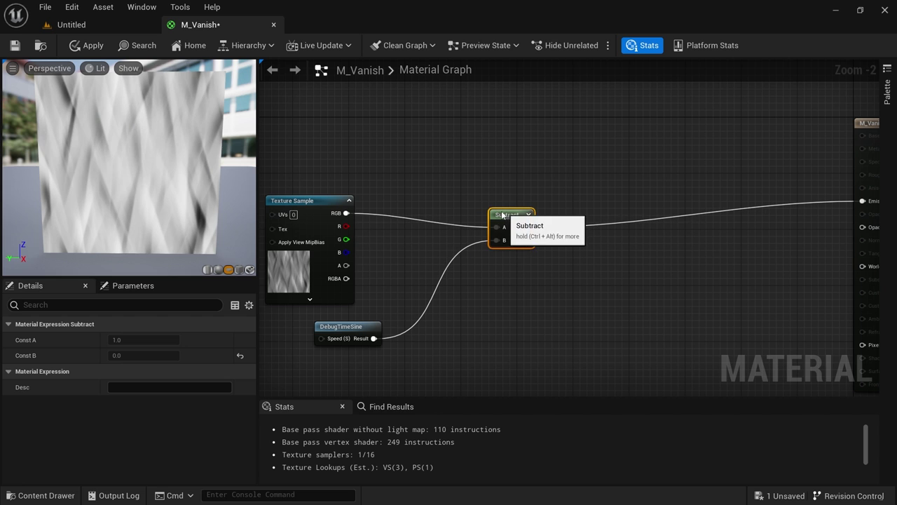
left_click(359, 325)
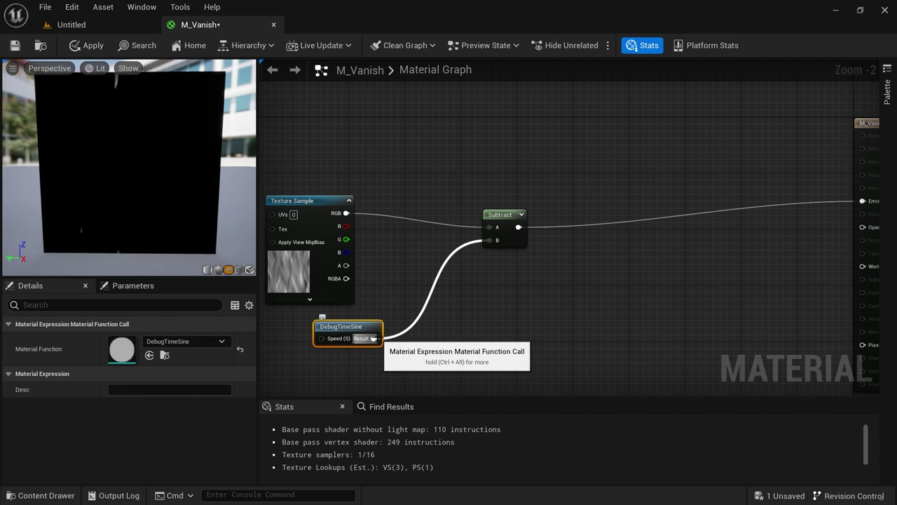
left_click(374, 339, "alt")
right_click_drag(400, 305, 426, 274)
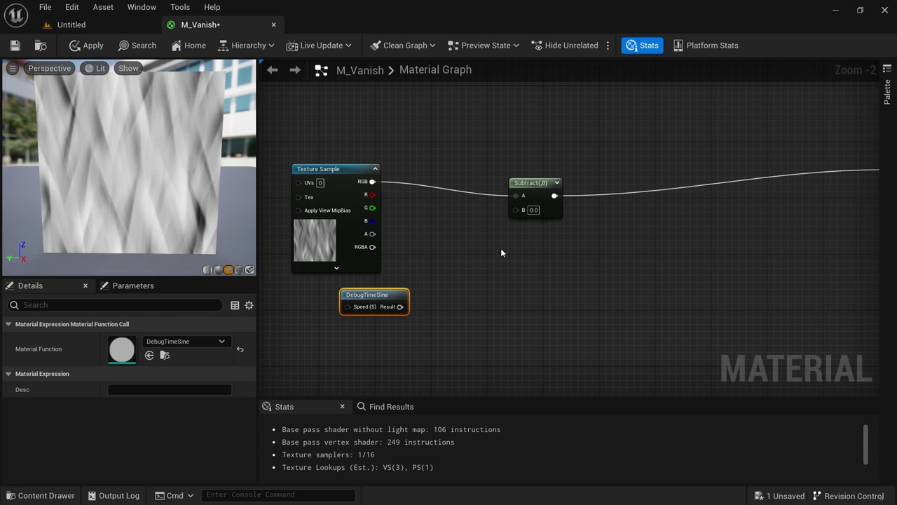
left_click_drag(394, 297, 337, 311)
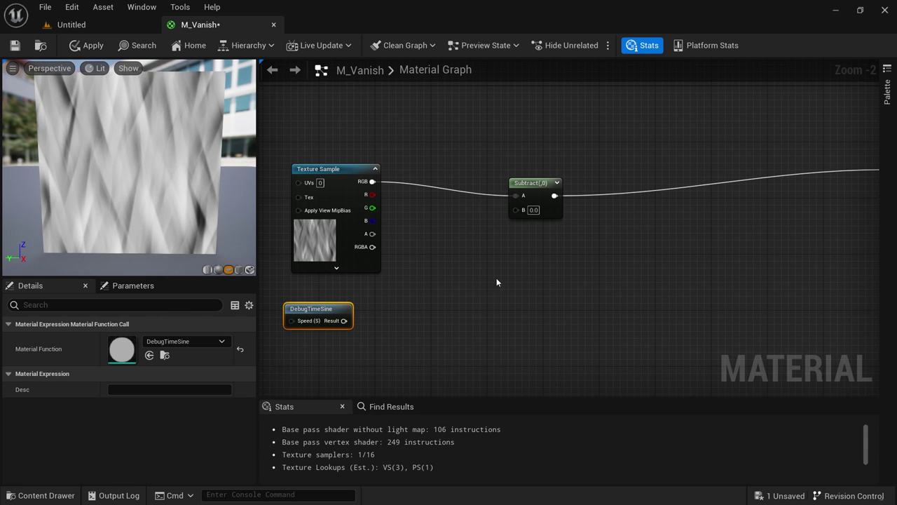
Duplicate the Subtract node and place the copy below the original
left_click(534, 194)
key("ctrl+w")
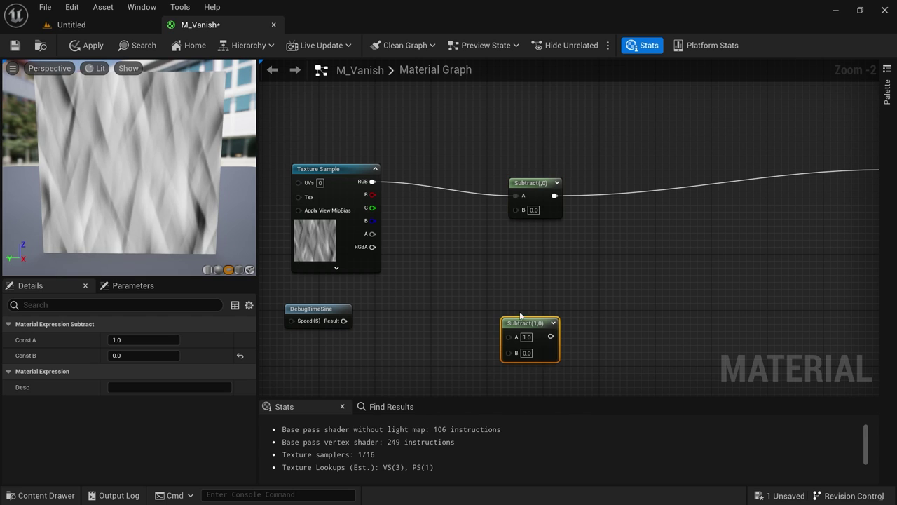
left_click_drag(530, 322, 538, 281)
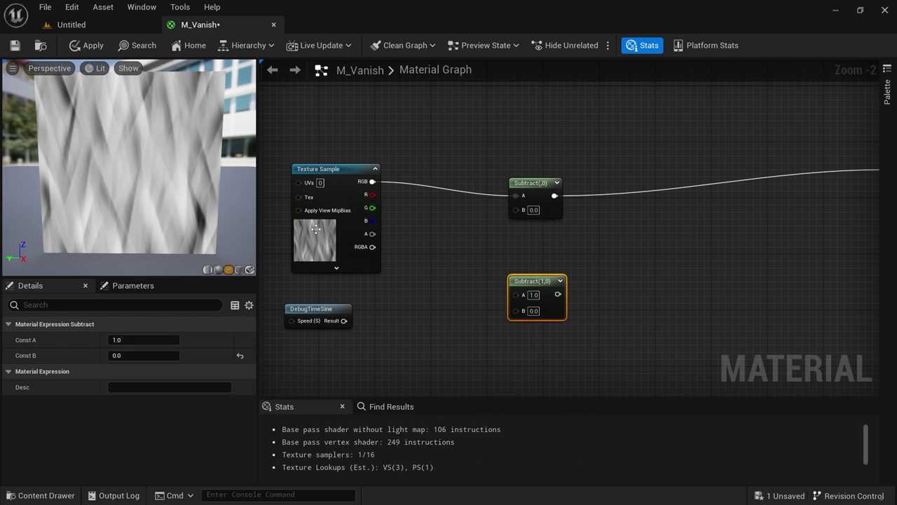
Connect the Texture Sample's R output to the A inputs of both Subtract nodes
left_click(345, 226)
left_click(528, 182)
left_click(532, 281)
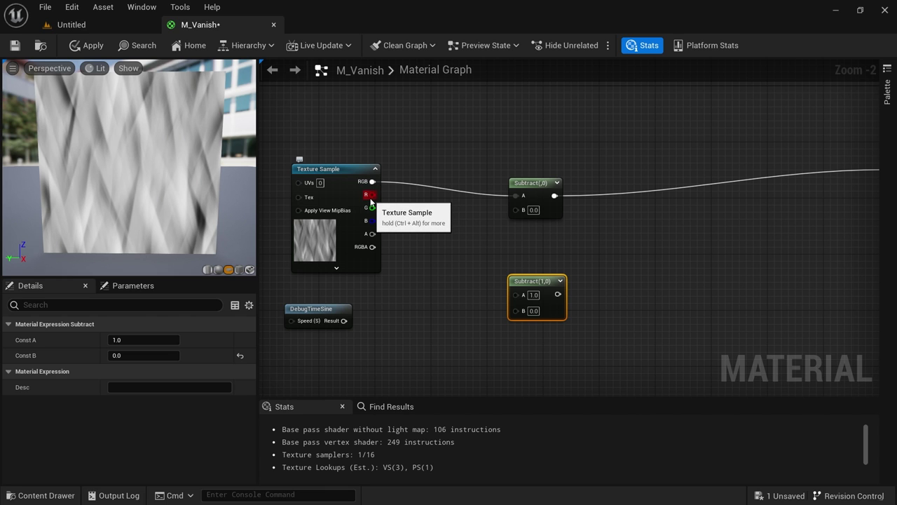
left_click_drag(371, 200, 517, 196)
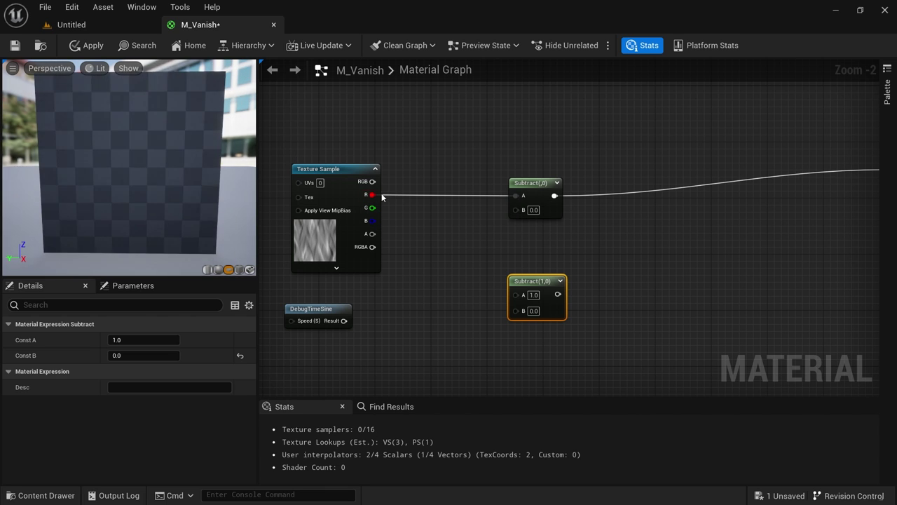
left_click_drag(374, 195, 519, 294)
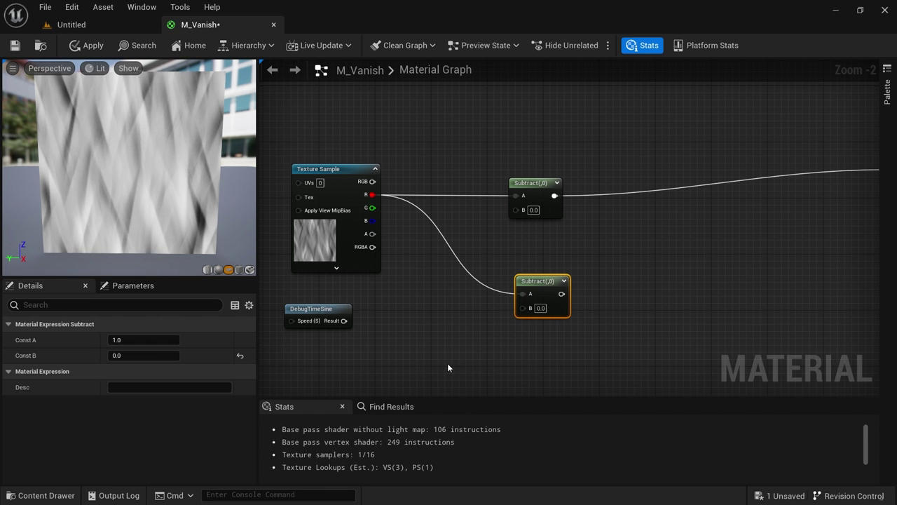
Insert an Add node between DebugTimeSine and the lower Subtract's B input, and feed DebugTimeSine directly into the upper Subtract's B
right_click_drag(447, 363, 465, 335)
left_click(430, 317)
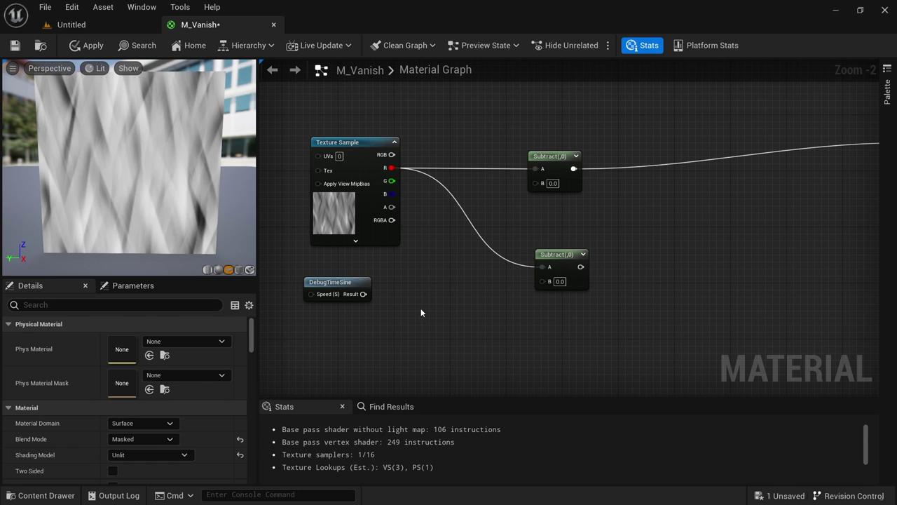
left_click(420, 309)
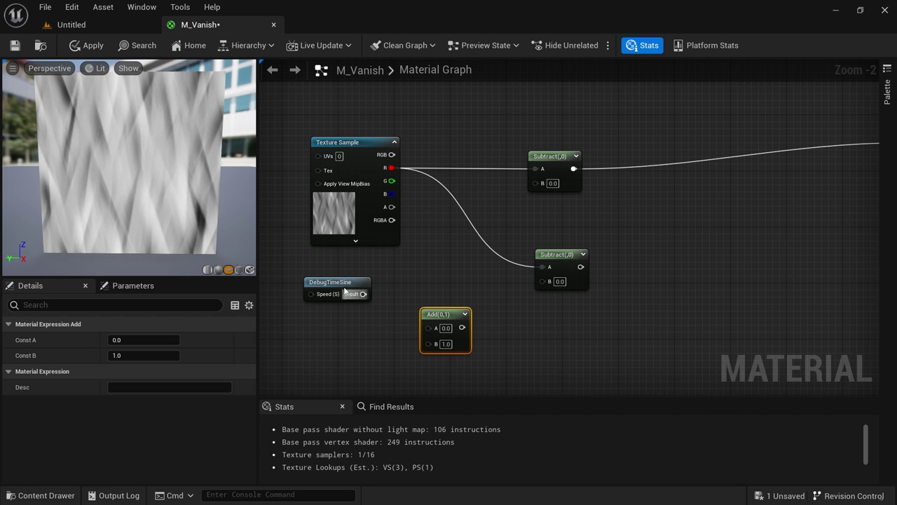
left_click_drag(333, 283, 317, 277)
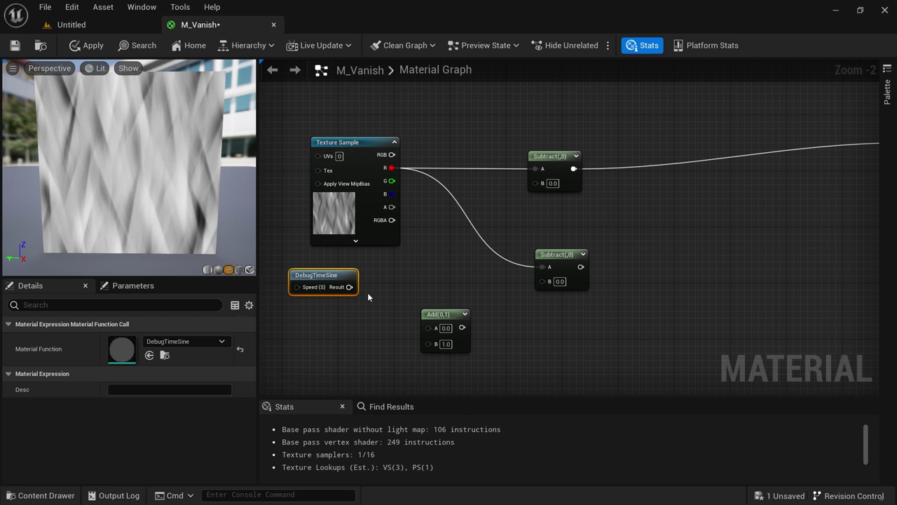
left_click_drag(349, 286, 546, 283)
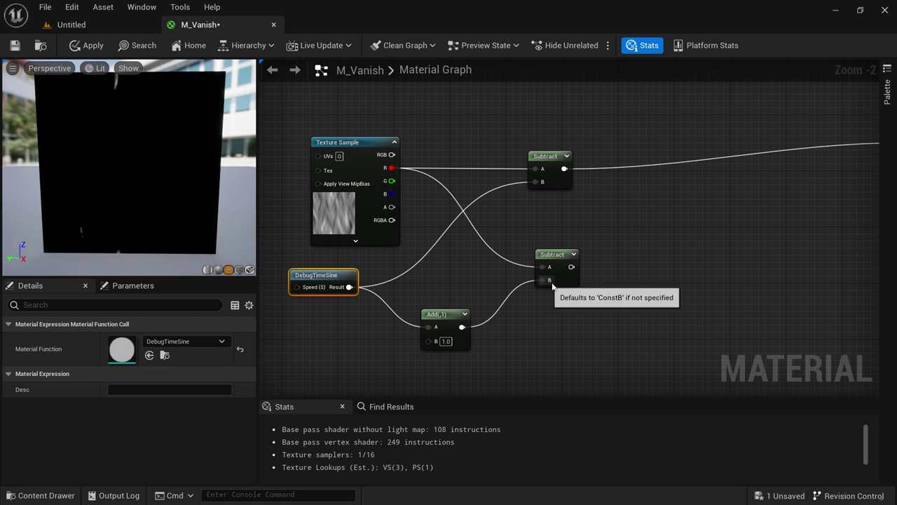
Expand the preview thumbnails on both Subtract nodes
left_click(565, 256)
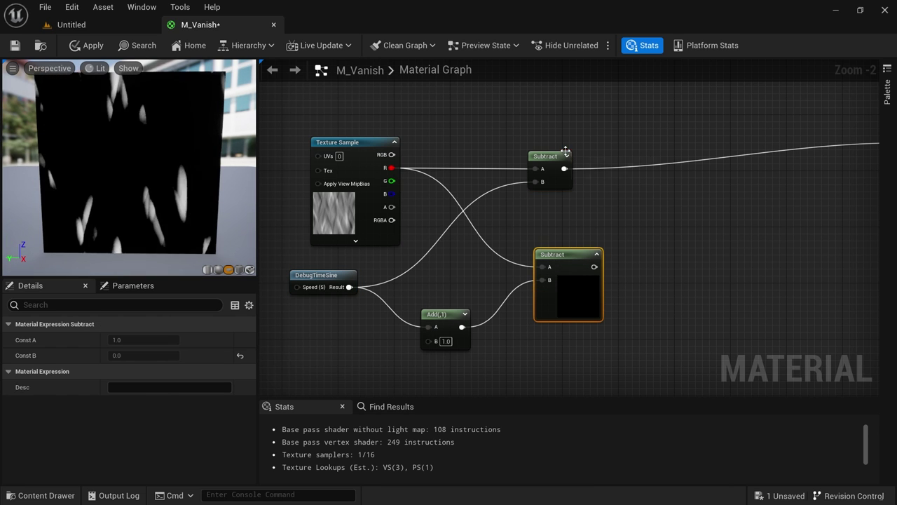
left_click(568, 157)
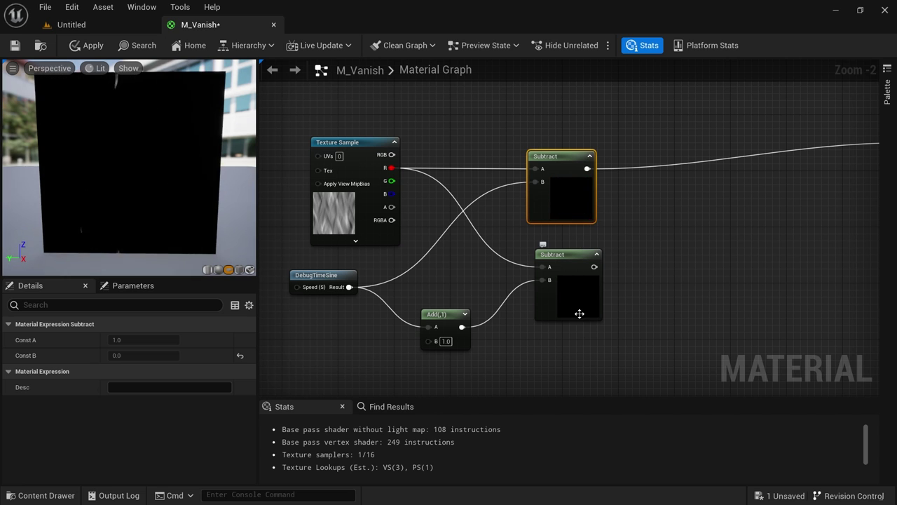
left_click(576, 311)
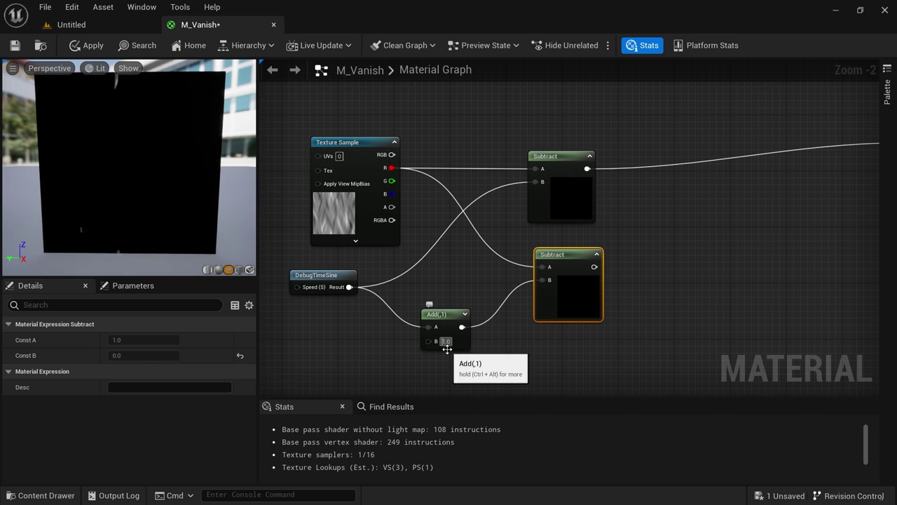
Set the Add node's B value to 0.04
type("0")
key("Return")
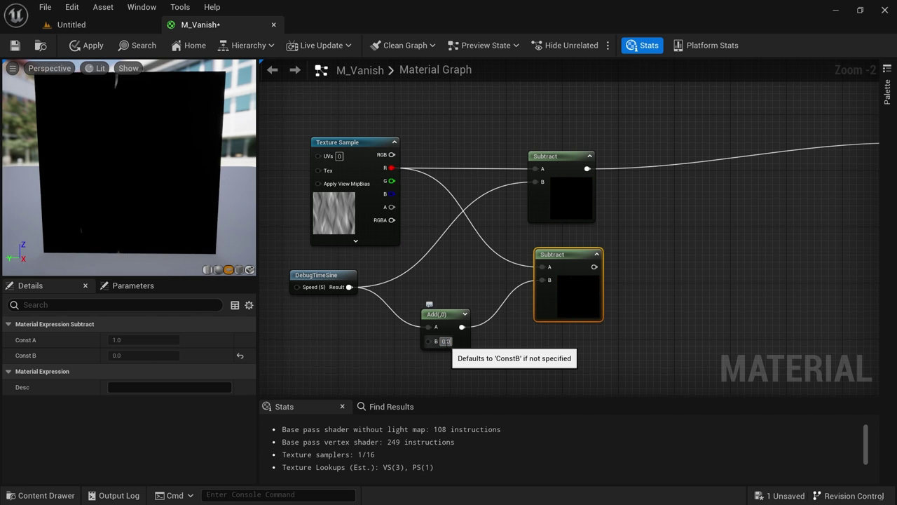
type("4")
key("Return")
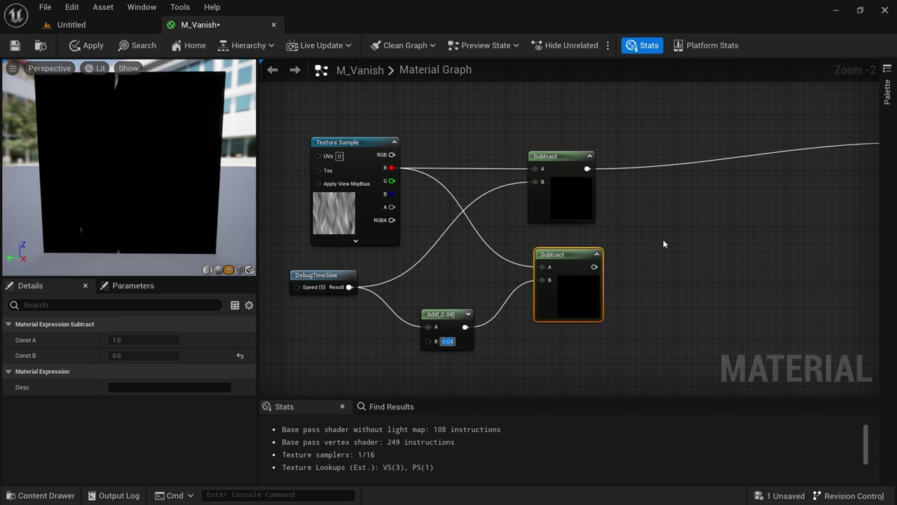
Add a Multiply node that takes the lower Subtract's output as A and a new Constant node as B
right_click_drag(671, 271, 615, 269)
left_click(636, 269)
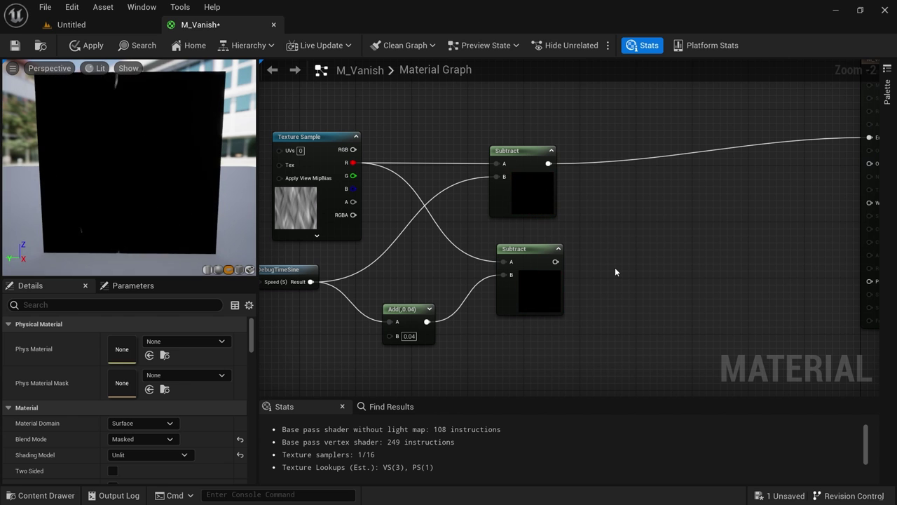
left_click(595, 276)
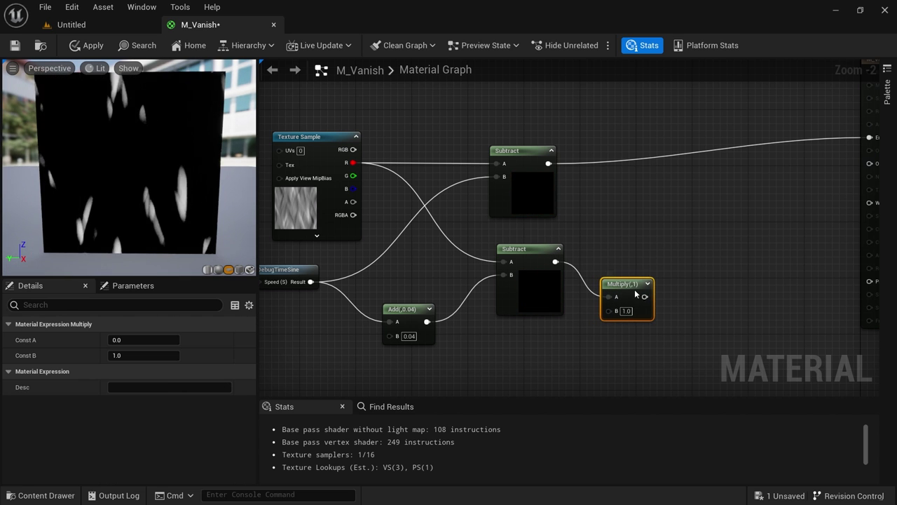
left_click(535, 351)
left_click(536, 351)
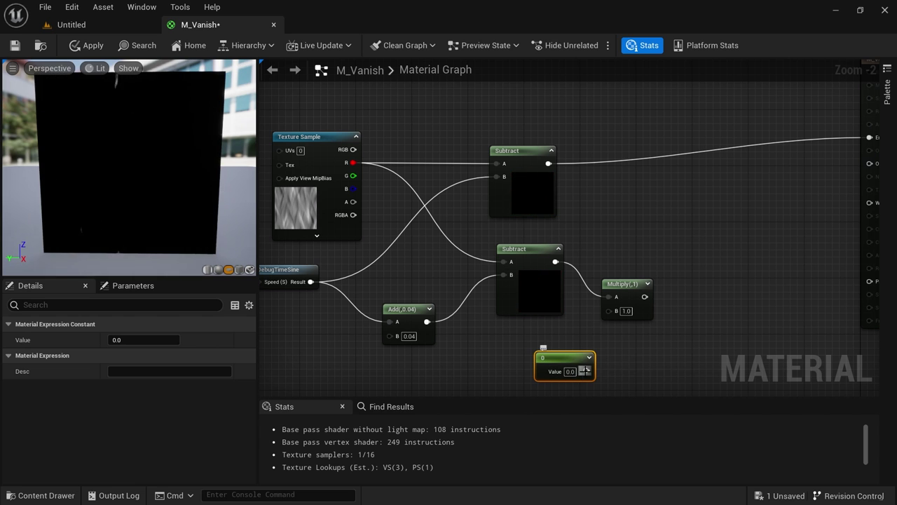
left_click_drag(587, 371, 608, 311)
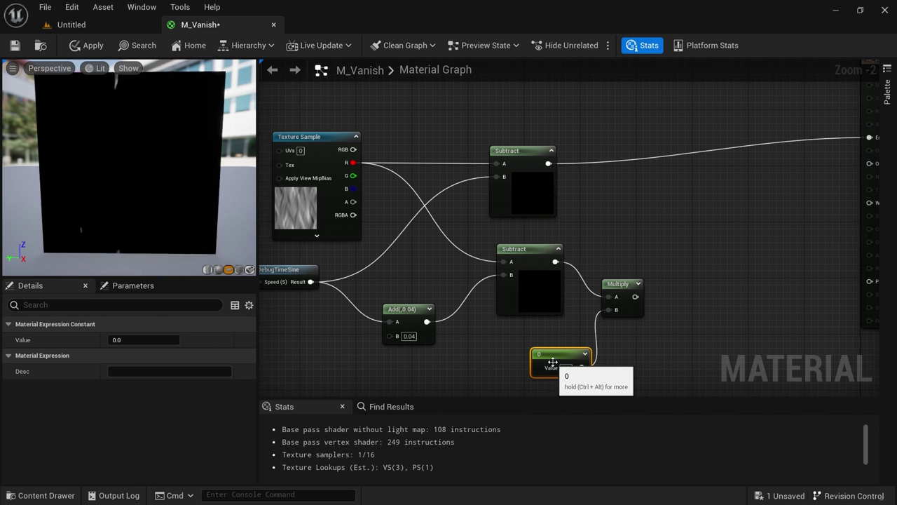
Set the Constant feeding the lower Multiply to 10 and expand that Multiply's preview thumbnail
left_click_drag(564, 359, 560, 356)
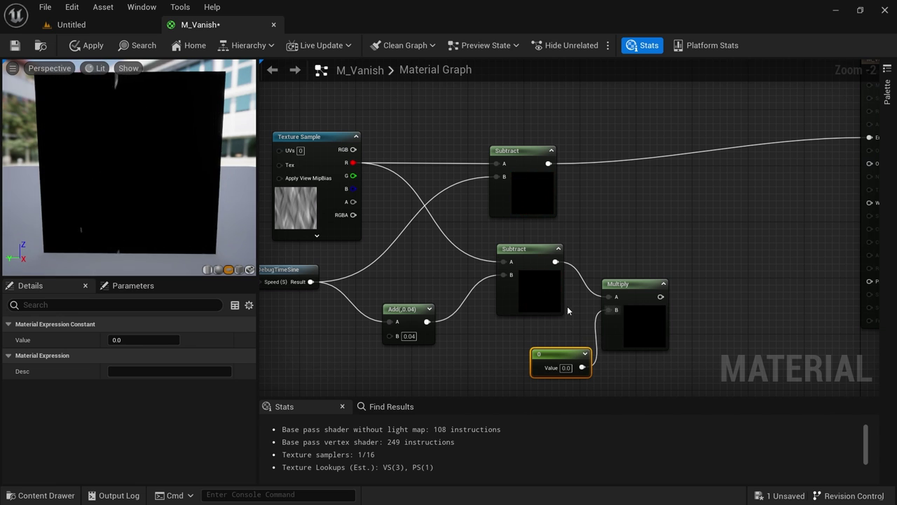
left_click(155, 341)
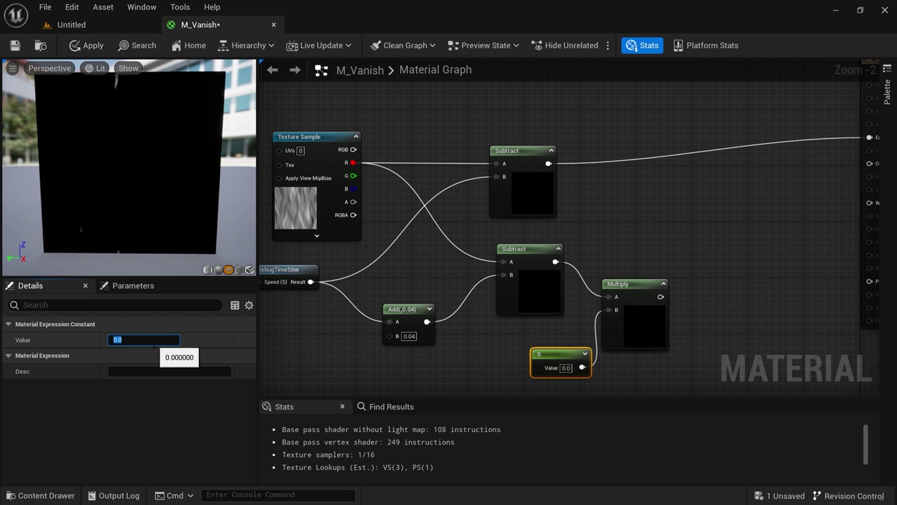
type("10")
key("Return")
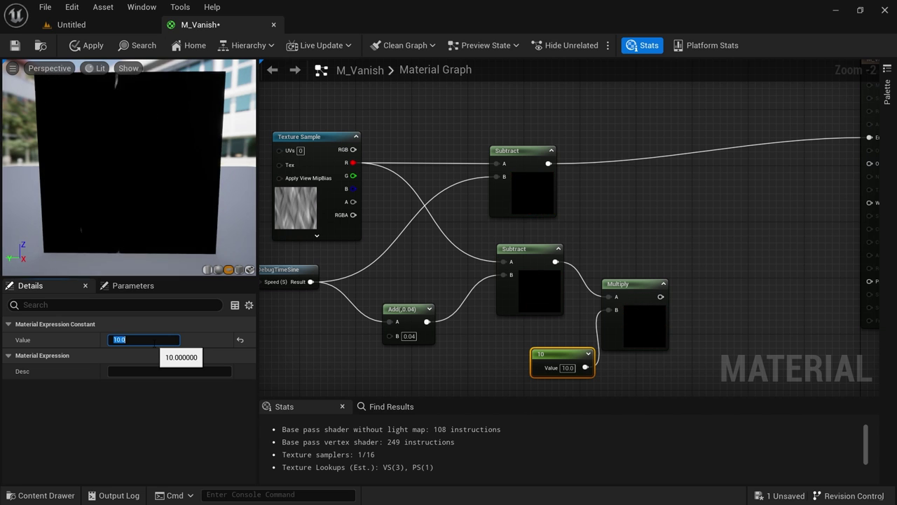
left_click(633, 303)
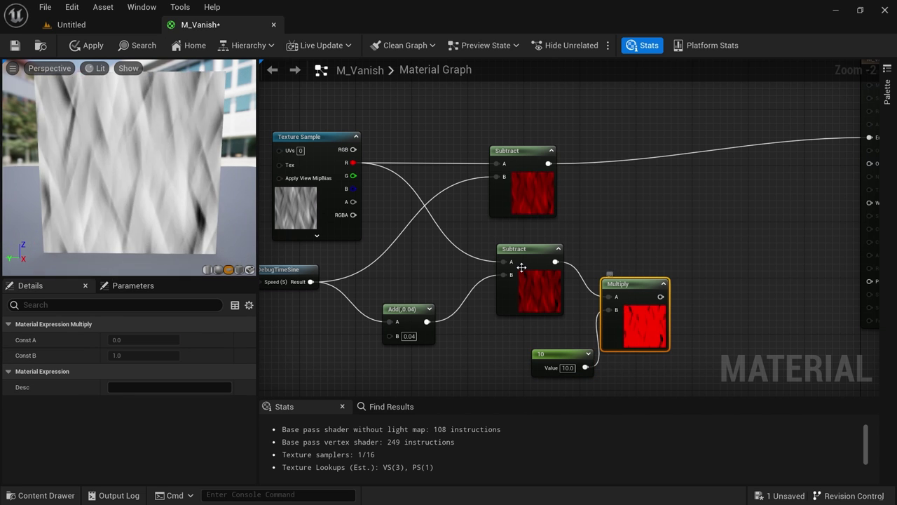
left_click(560, 353)
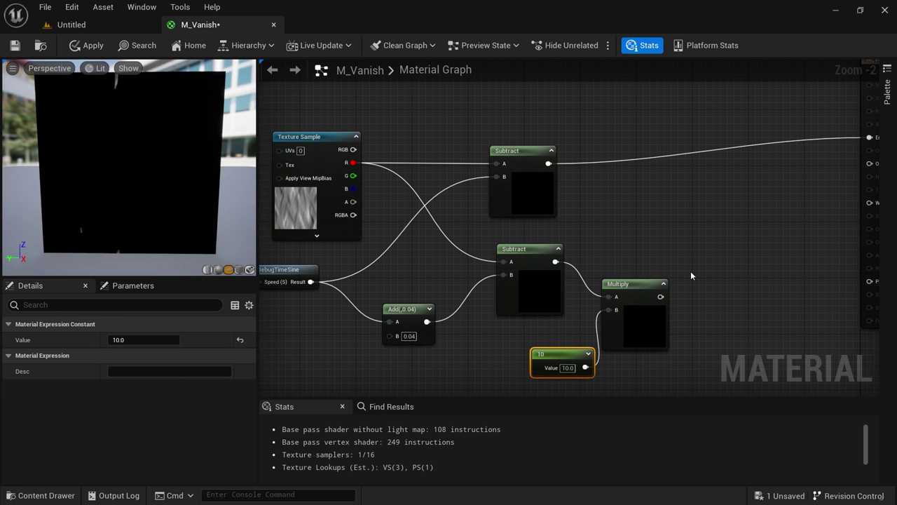
Duplicate the upper Subtract node and wire the original's output into the copy's A and the Multiply's output into its B
right_click_drag(694, 248, 618, 291)
right_click_drag(621, 258, 615, 218)
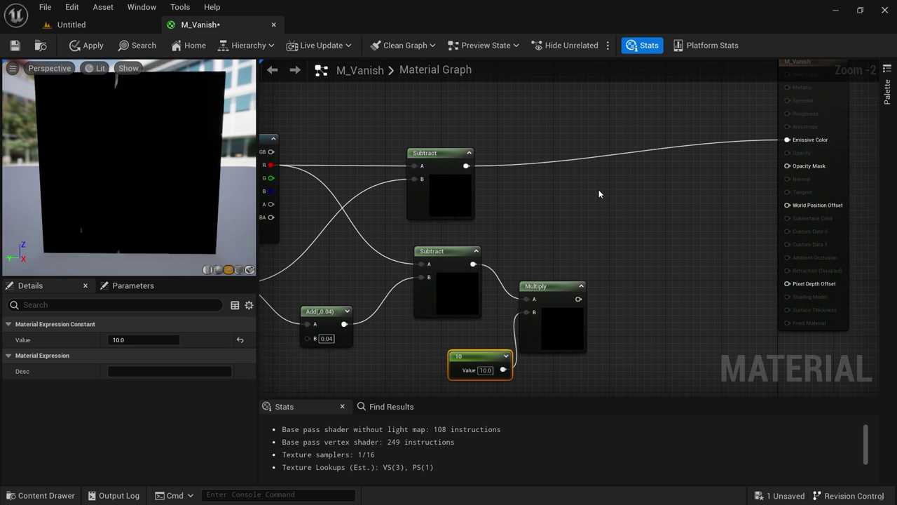
left_click(464, 185)
key("ctrl+d")
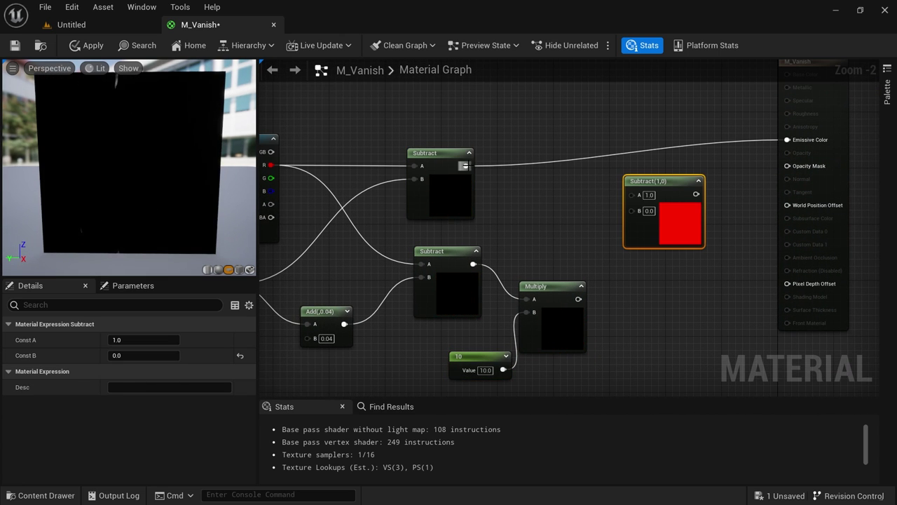
left_click_drag(466, 166, 633, 194)
left_click_drag(578, 298, 634, 207)
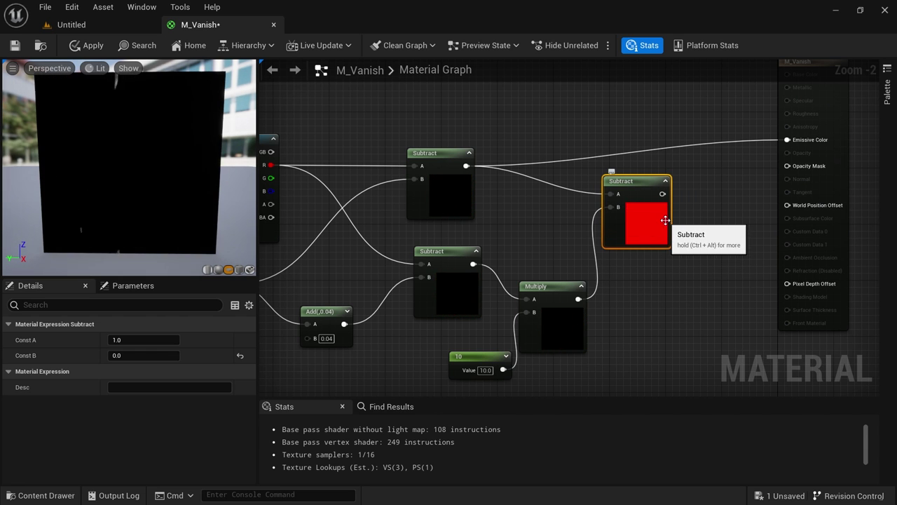
Connect the new Subtract's output to Opacity Mask, disconnect Emissive Color, and check the effect on the preview mesh
left_click_drag(663, 194, 787, 166)
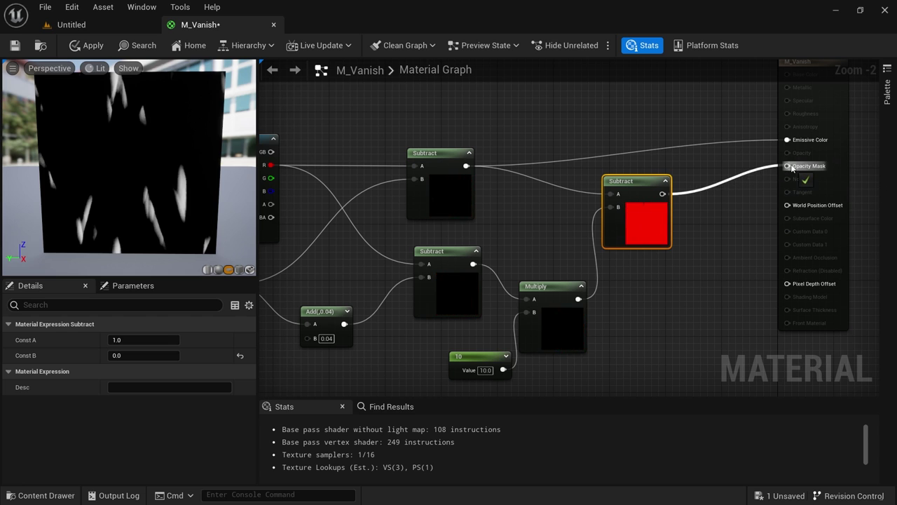
left_click(787, 140, "alt")
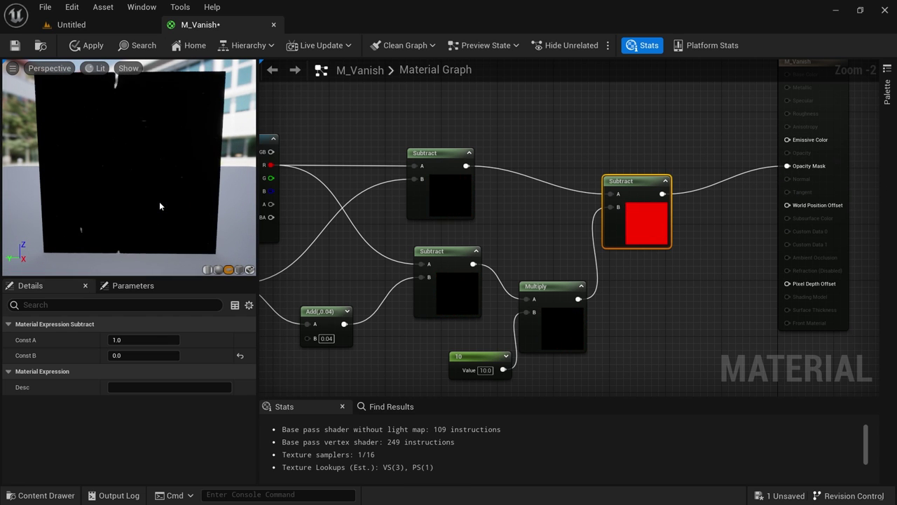
mouse_move(148, 202)
left_mouse_down()
mouse_move(194, 215)
mouse_move(211, 232)
mouse_move(192, 212)
mouse_move(147, 197)
left_mouse_up()
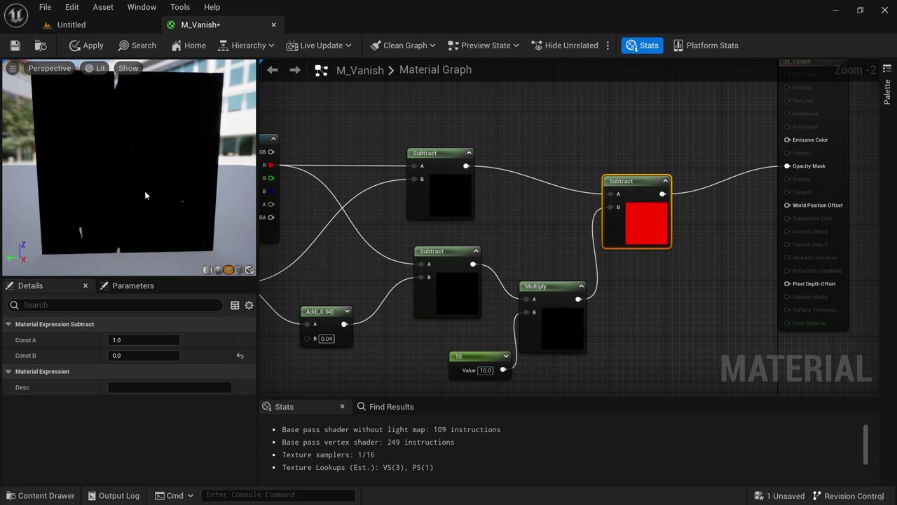
scroll(146, 196, "down", 3)
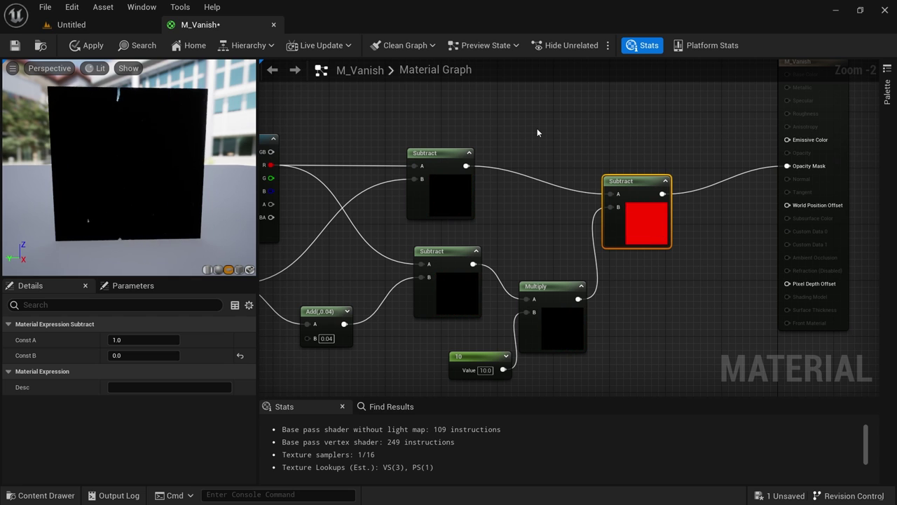
left_click_drag(199, 208, 189, 209)
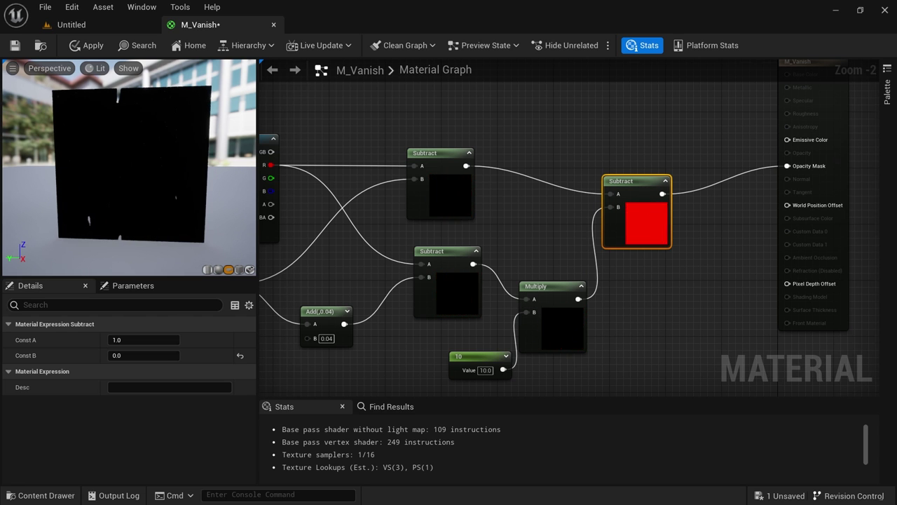
Add a Constant3Vector node above the existing nodes and set its colour to green, with R 0.0, G 1.0 and B 0.17453
scroll(608, 105, "down", 1)
right_click_drag(608, 105, 530, 188)
scroll(493, 159, "down", 1)
left_click(697, 121)
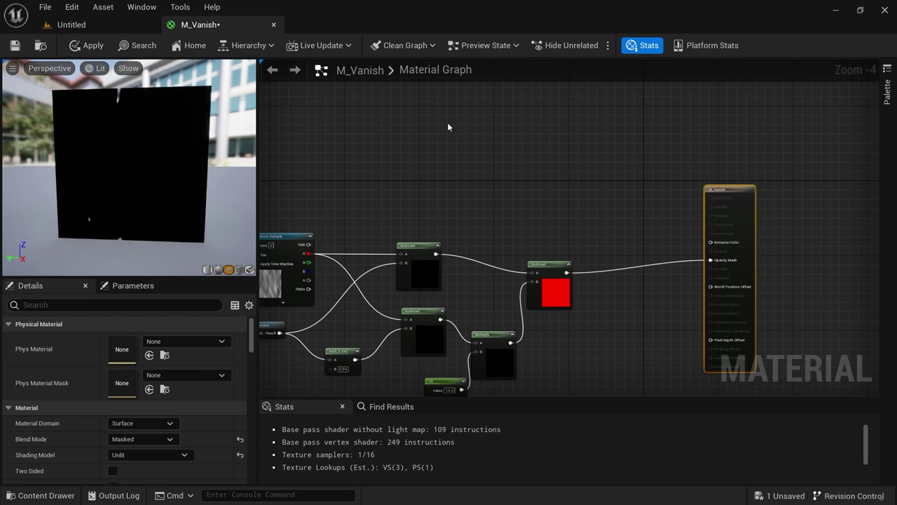
left_click(430, 128)
left_click(431, 131)
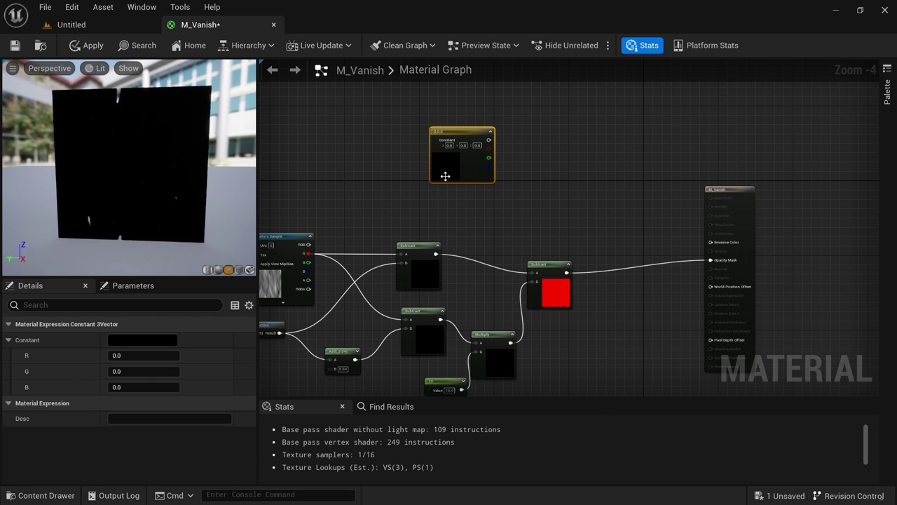
left_click(153, 341)
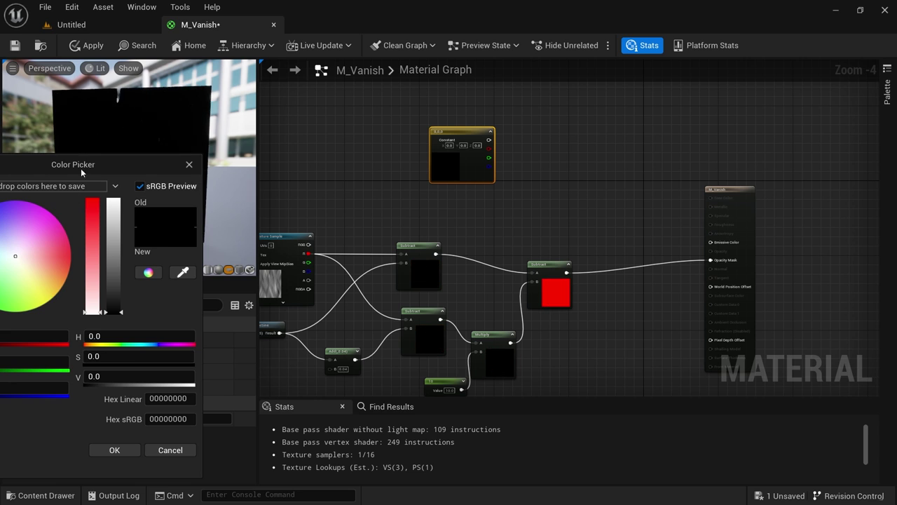
left_click_drag(146, 263, 162, 285)
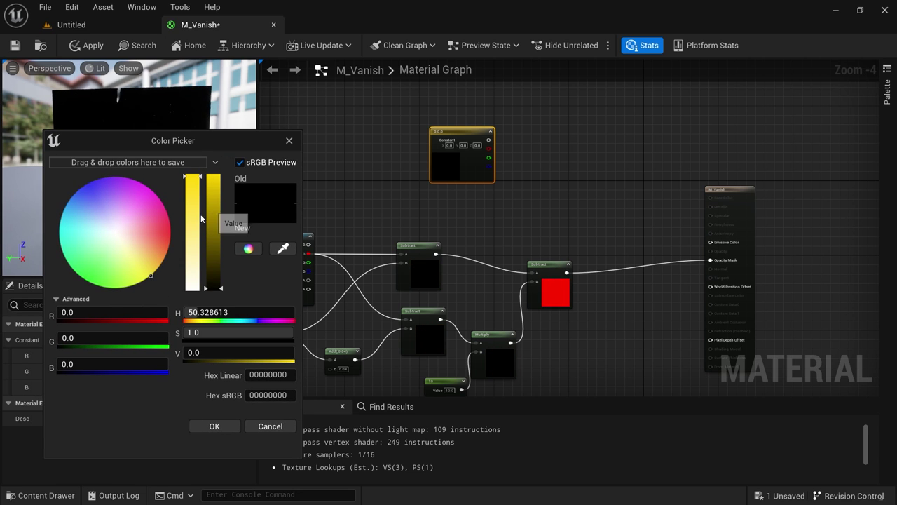
left_click_drag(89, 260, 78, 275)
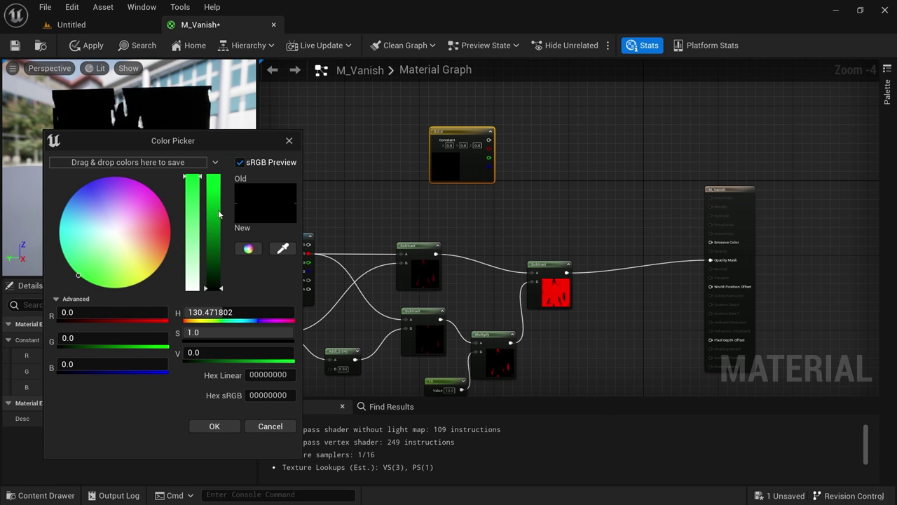
left_click(214, 425)
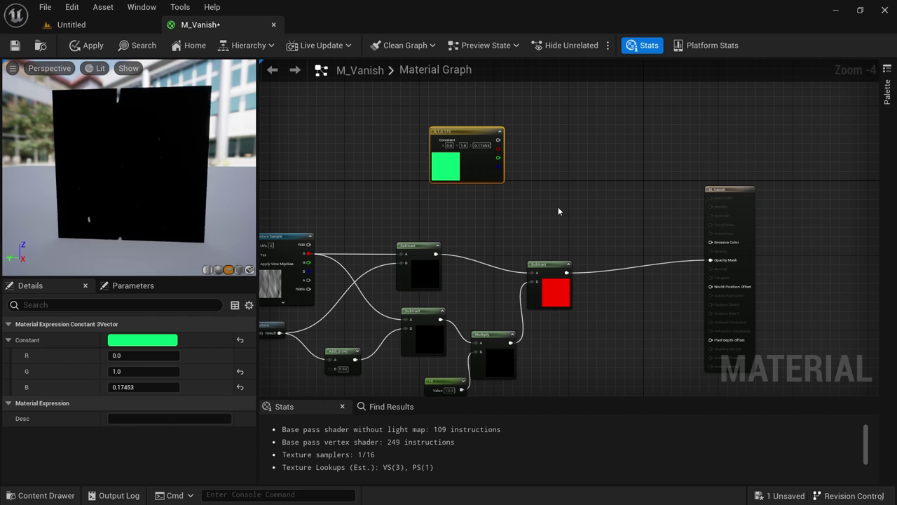
Add a Multiply node with the green Constant3Vector as A and the third Subtract's output as B, showing its preview thumbnail
left_click(558, 207)
key("m")
left_click(557, 175)
left_click_drag(498, 139, 499, 141)
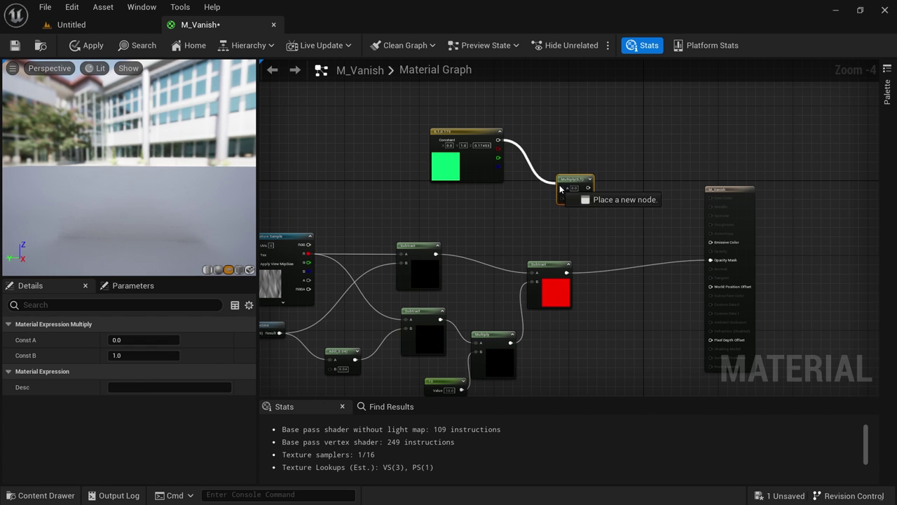
left_click_drag(569, 193, 597, 171)
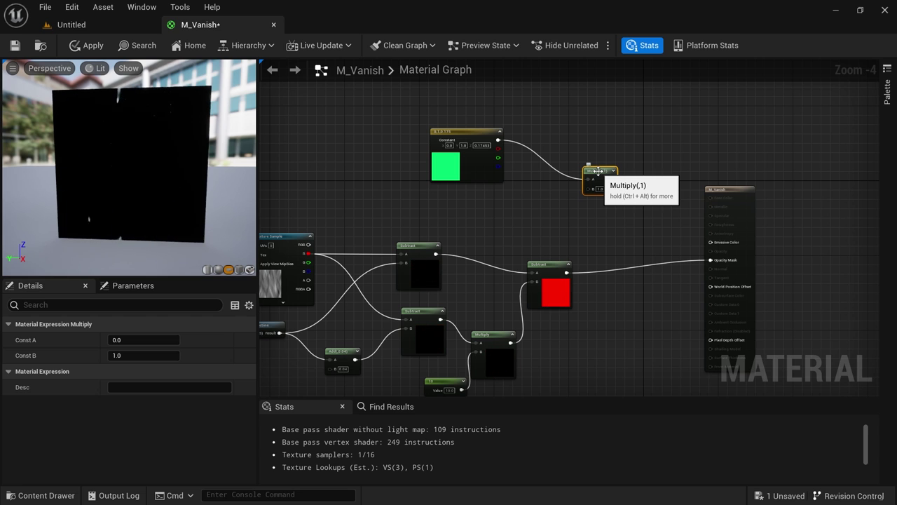
right_click_drag(462, 226, 490, 173)
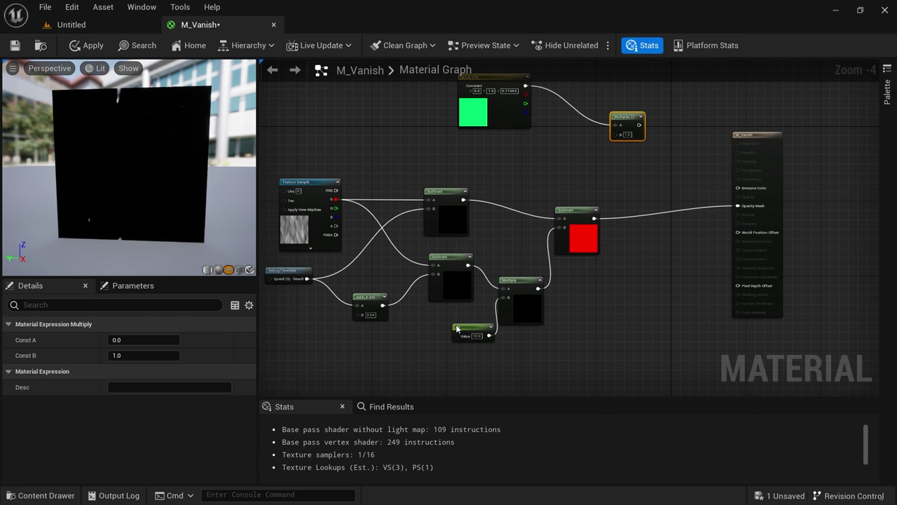
left_click_drag(619, 143, 617, 135)
scroll(636, 117, "up", 3)
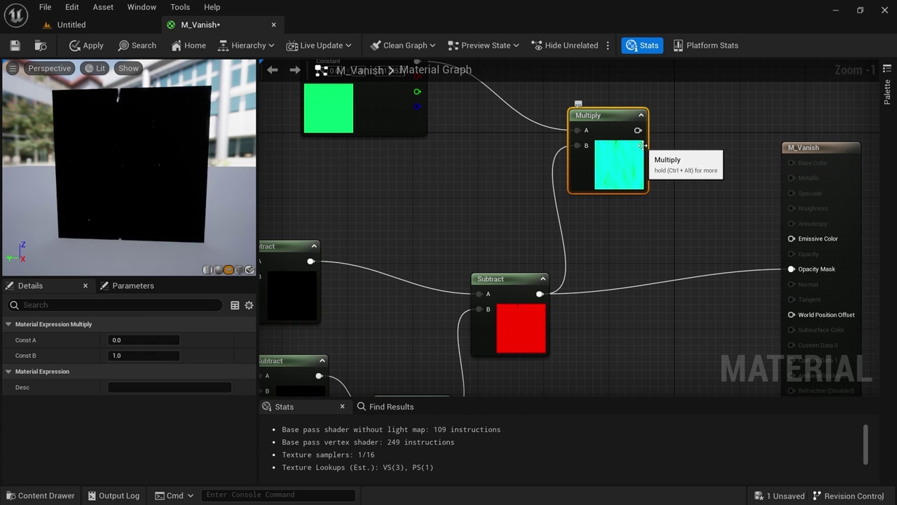
Connect the colour Multiply's output to Emissive Color and inspect the glow on the preview mesh
left_click_drag(784, 239, 791, 238)
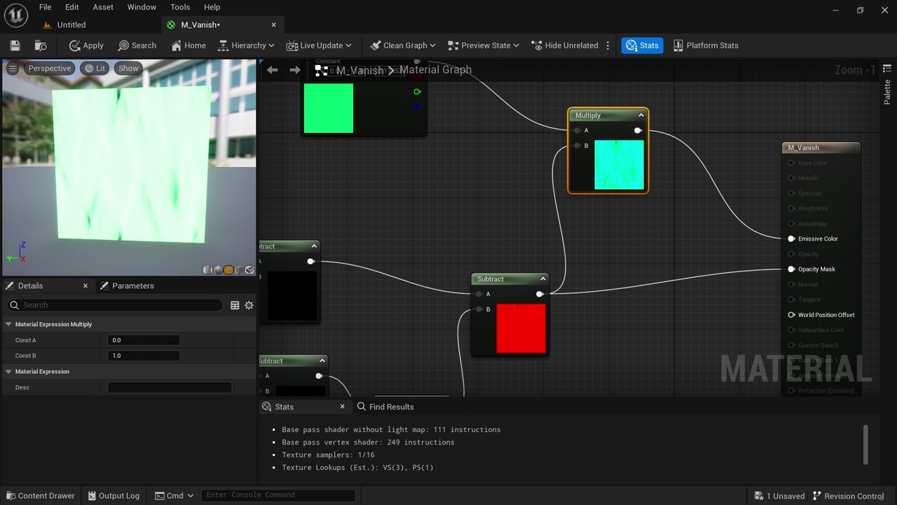
scroll(128, 168, "up", 3)
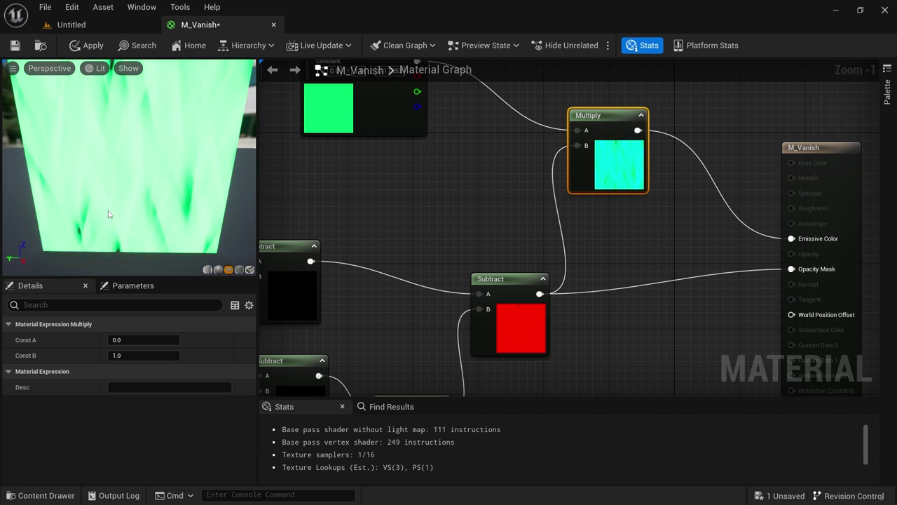
scroll(104, 213, "down", 3)
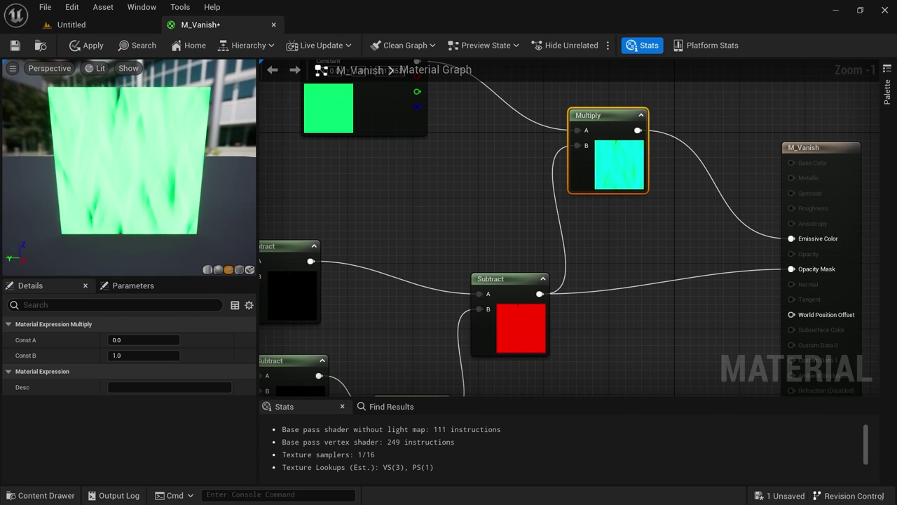
Disconnect the third Subtract's output from Opacity Mask
left_click(791, 270, "alt")
right_click_drag(395, 215, 601, 180)
scroll(525, 134, "down", 2)
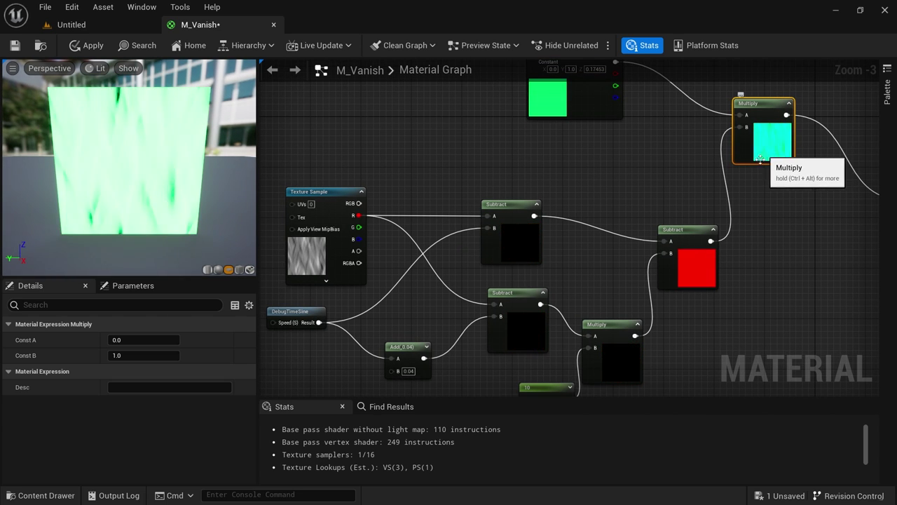
right_click_drag(557, 249, 579, 258)
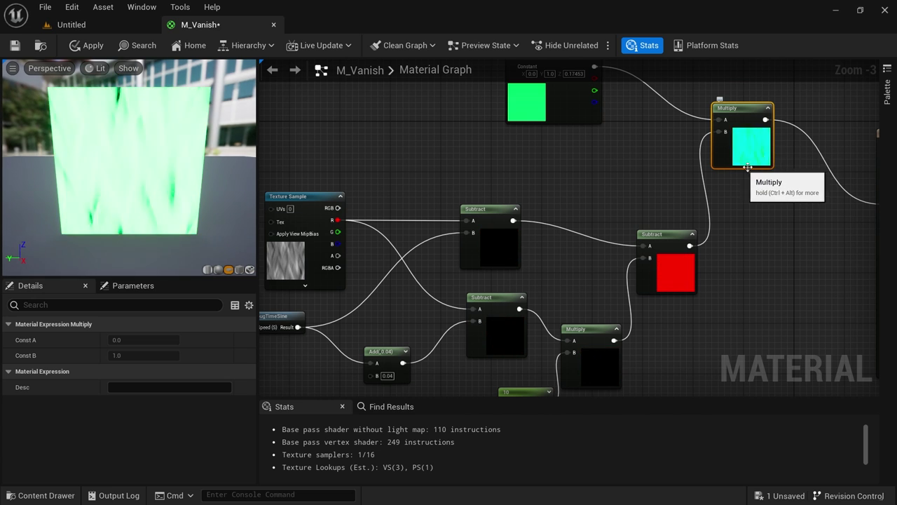
right_click_drag(727, 199, 610, 201)
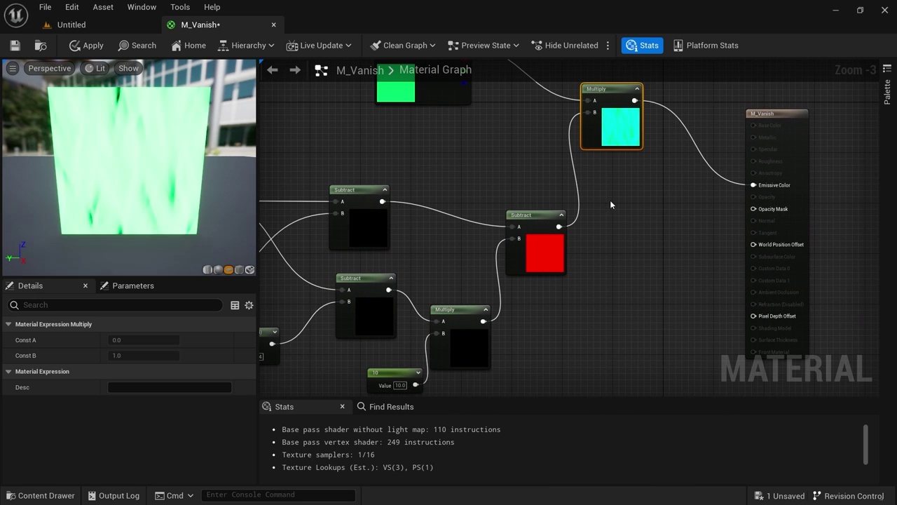
Try feeding the upper Subtract's output directly into Opacity Mask, and remove that connection after checking the preview
left_click_drag(382, 201, 497, 204)
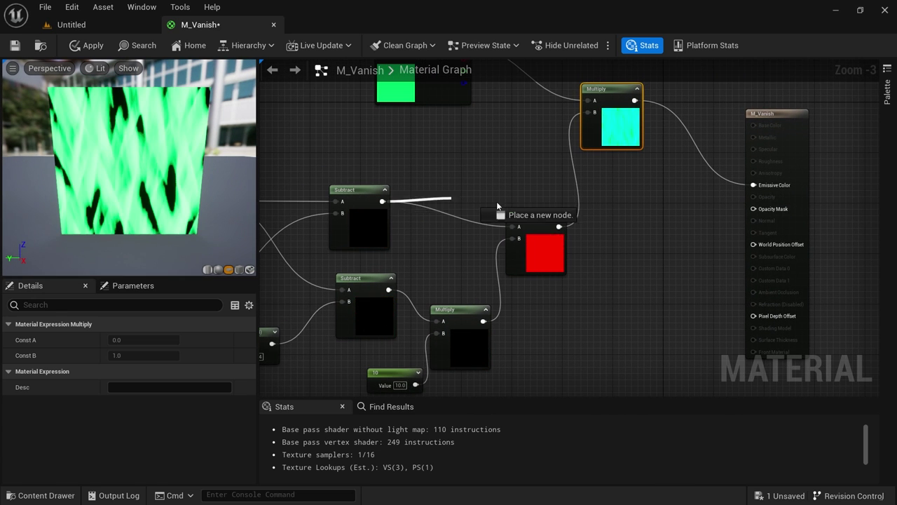
left_click_drag(749, 213, 753, 208)
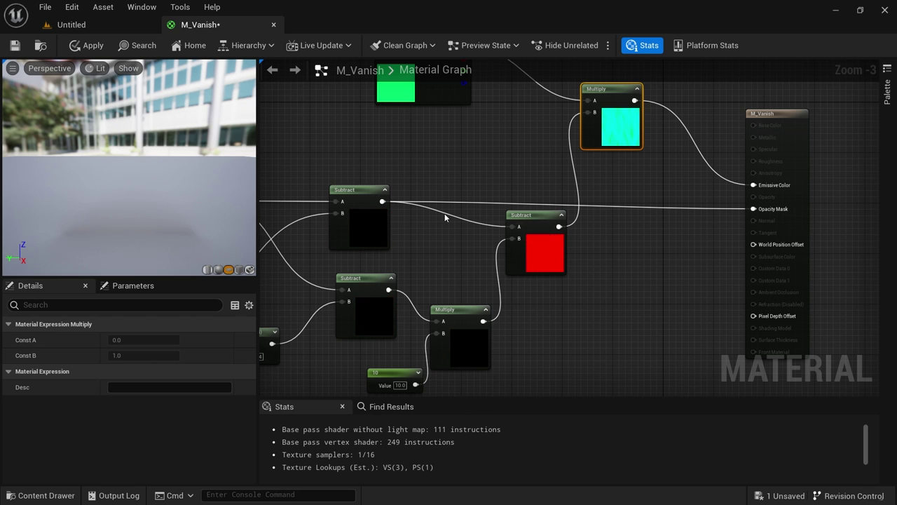
scroll(398, 214, "up", 1)
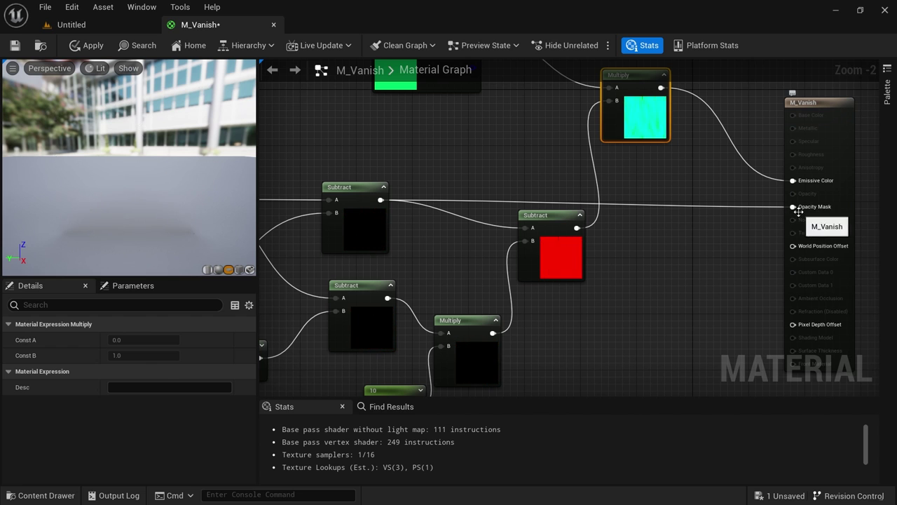
left_click(801, 208)
Preview the upper Subtract node's result on the preview mesh
left_click(371, 235)
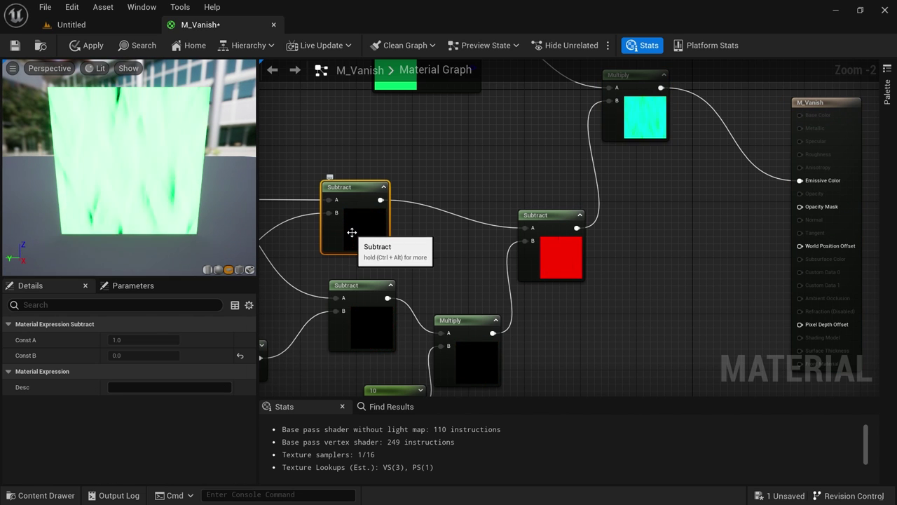
right_click(352, 234)
left_click(401, 257)
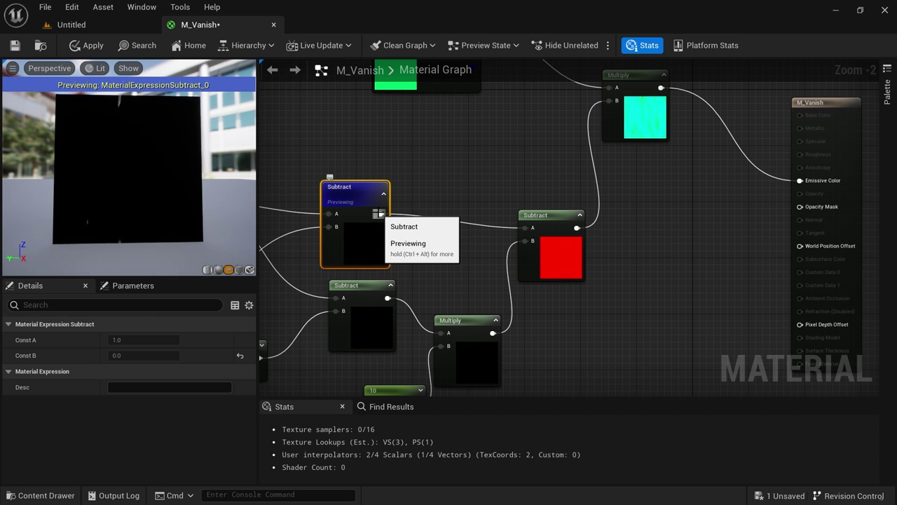
Add a Ceil node fed by the upper Subtract, place it above the link, and connect its output to Opacity Mask
left_click_drag(380, 213, 434, 176)
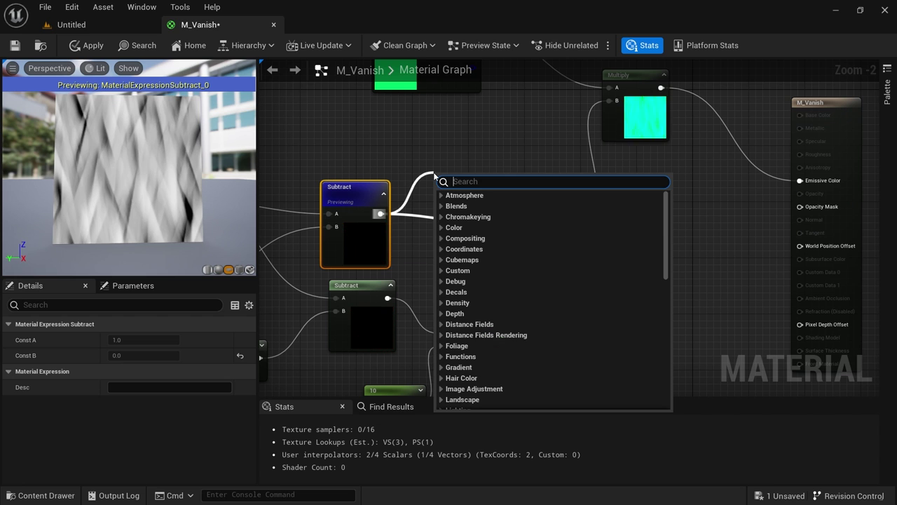
type("ceil")
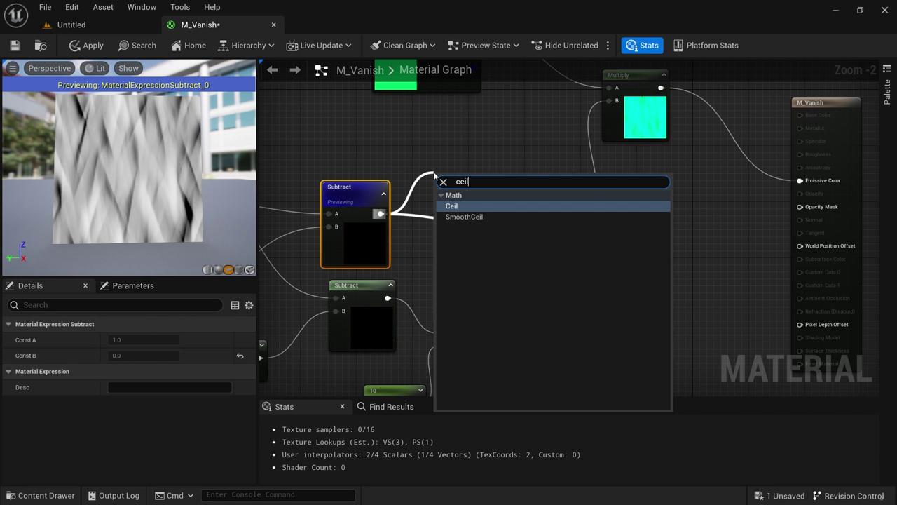
key("Return")
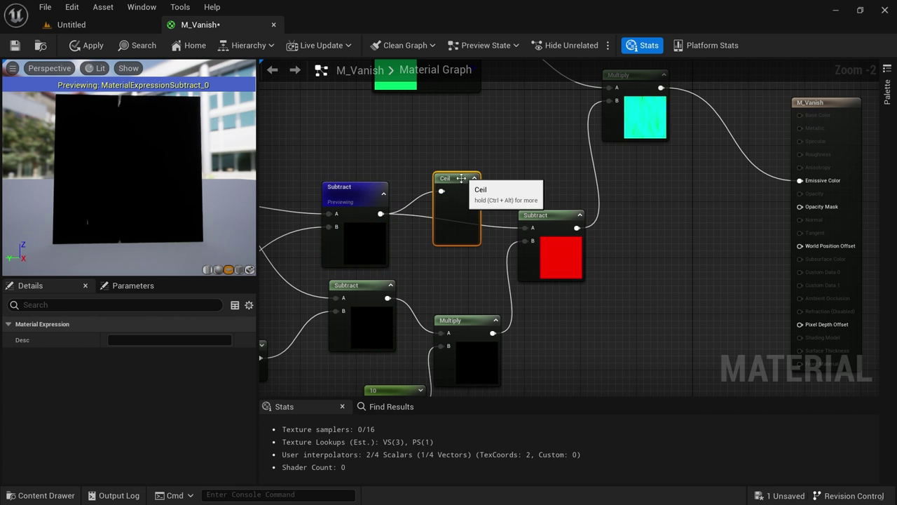
left_click_drag(461, 178, 461, 158)
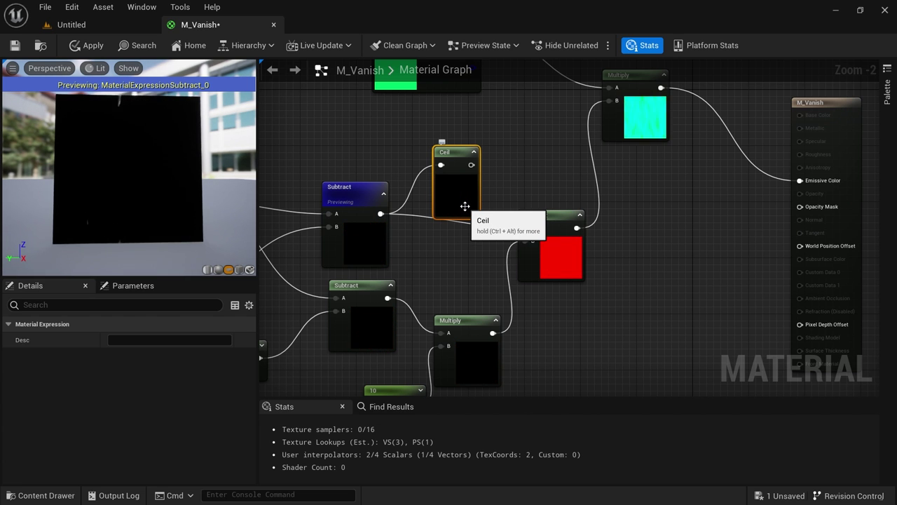
left_click_drag(471, 165, 637, 197)
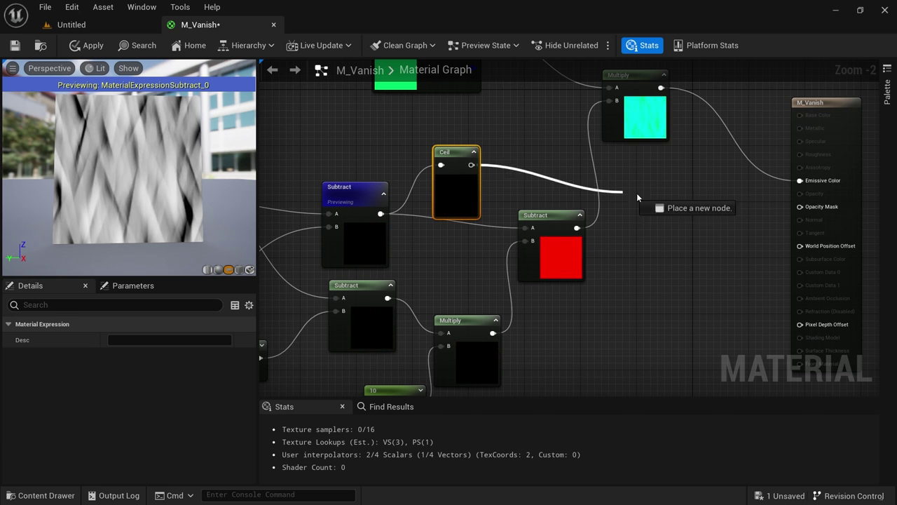
left_click_drag(804, 209, 800, 206)
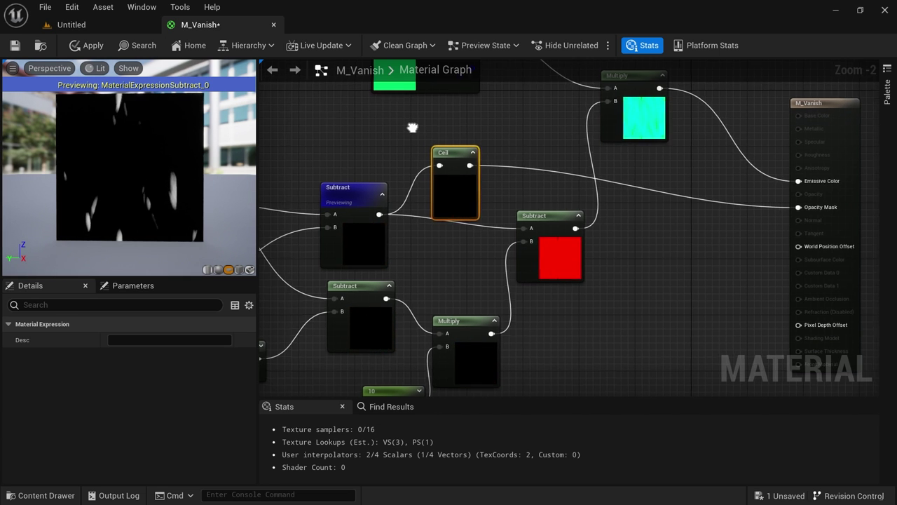
Duplicate the Ceil node and insert the copy between the third Subtract and the colour Multiply's B input
scroll(412, 132, "down", 2)
right_click_drag(412, 133, 407, 208)
left_click_drag(419, 94, 574, 159)
left_click(497, 294)
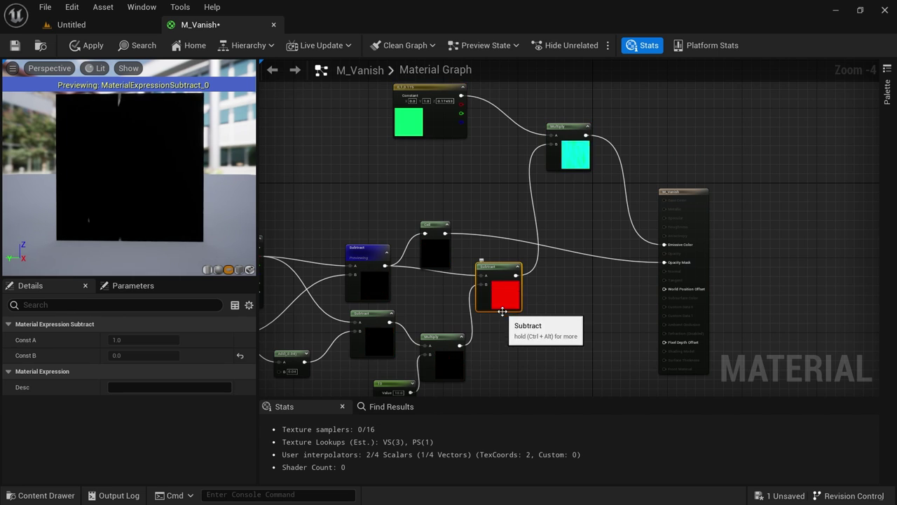
scroll(497, 297, "up", 2)
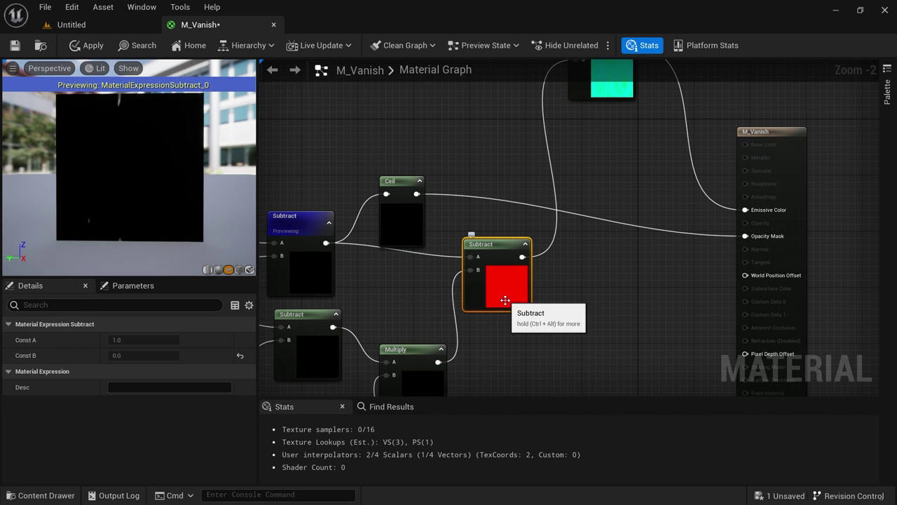
right_click_drag(554, 287, 549, 301)
left_click(392, 241)
key("ctrl+c")
key("ctrl+v")
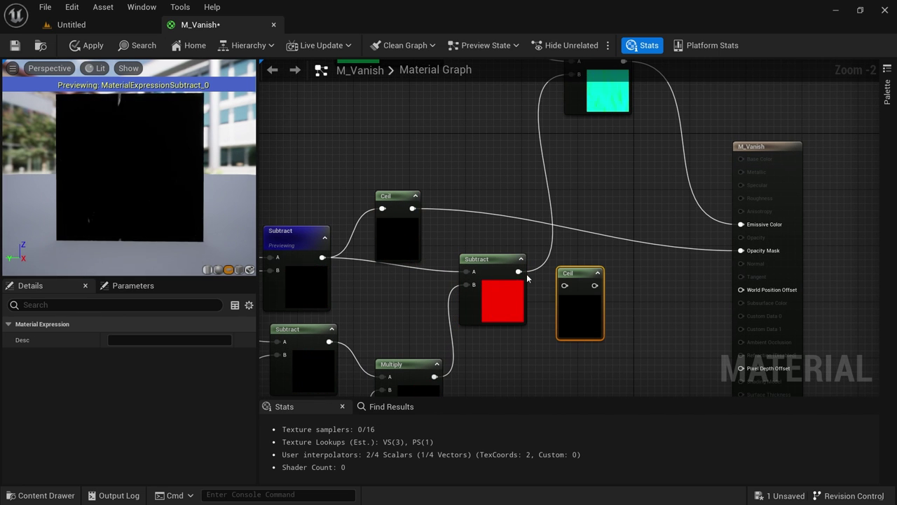
left_click_drag(595, 285, 573, 107)
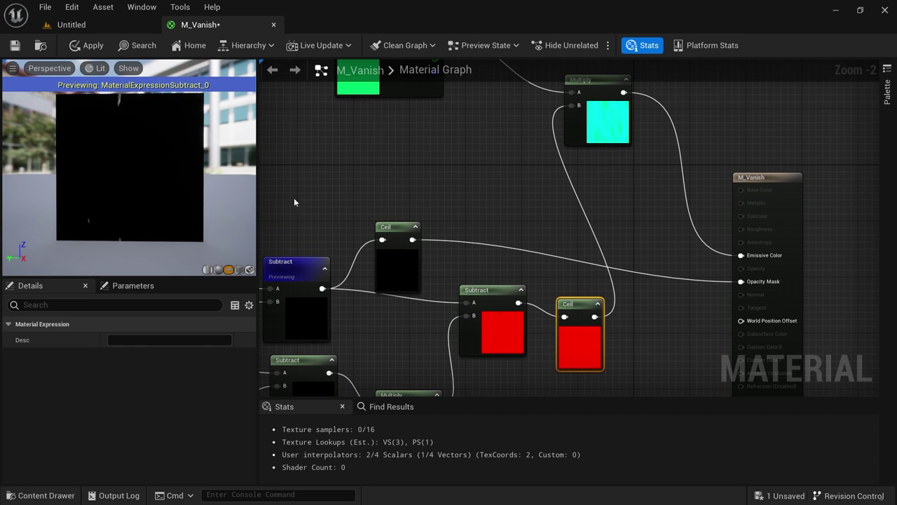
Reconnect the third Subtract directly to the colour Multiply's B input and move the duplicate Ceil node aside
right_click_drag(439, 193, 552, 183)
scroll(547, 102, "down", 1)
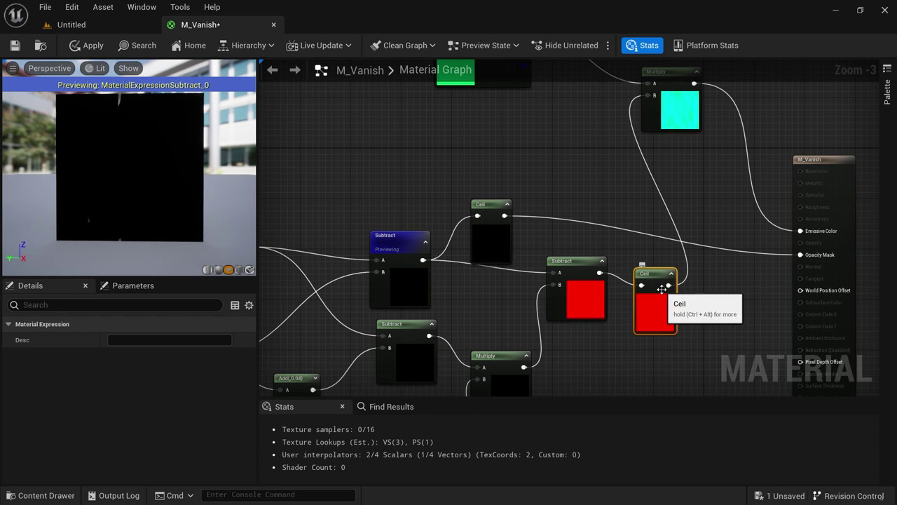
left_click_drag(598, 276, 653, 96)
left_click_drag(657, 324, 663, 344)
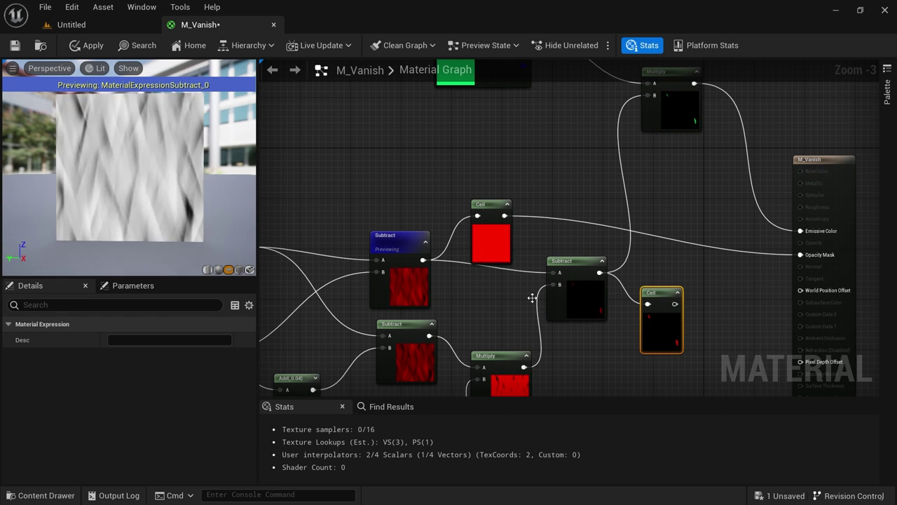
Stop previewing the upper Subtract node and inspect the full material on the preview mesh
left_click(400, 288)
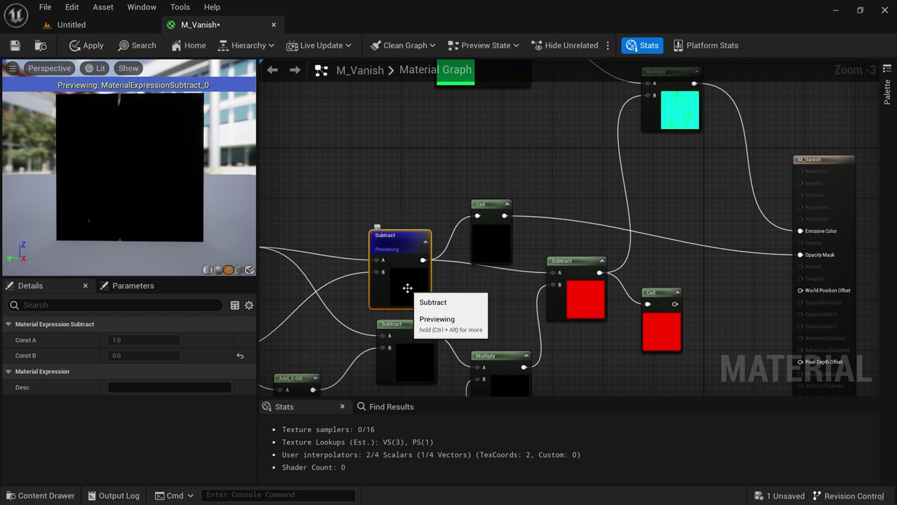
right_click(407, 289)
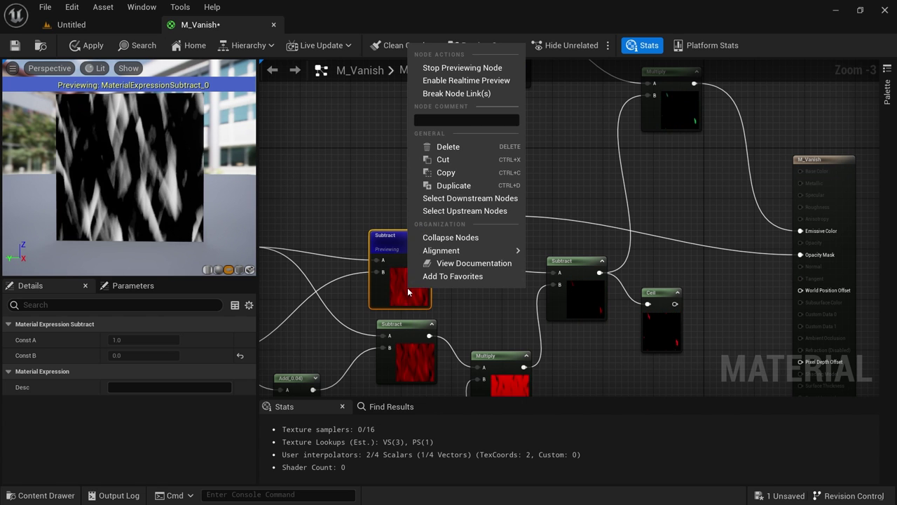
left_click(460, 68)
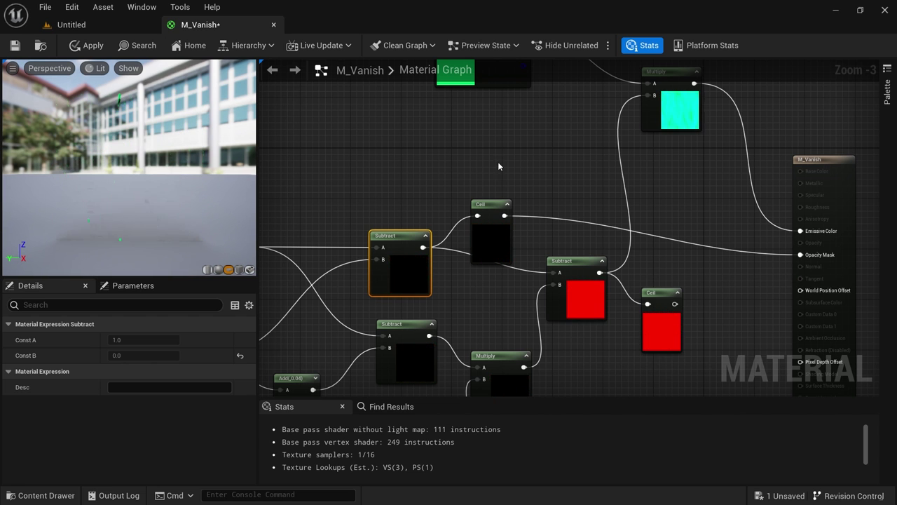
right_click_drag(498, 161, 563, 92)
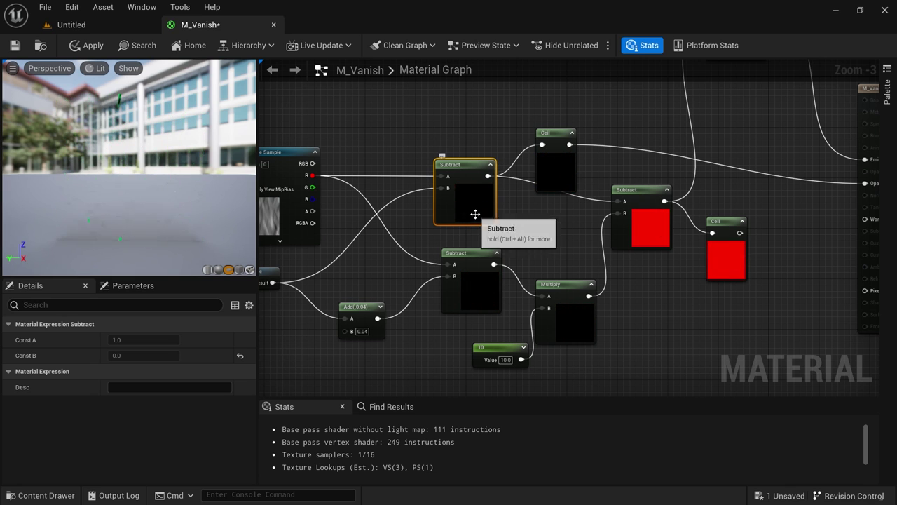
left_click(475, 304)
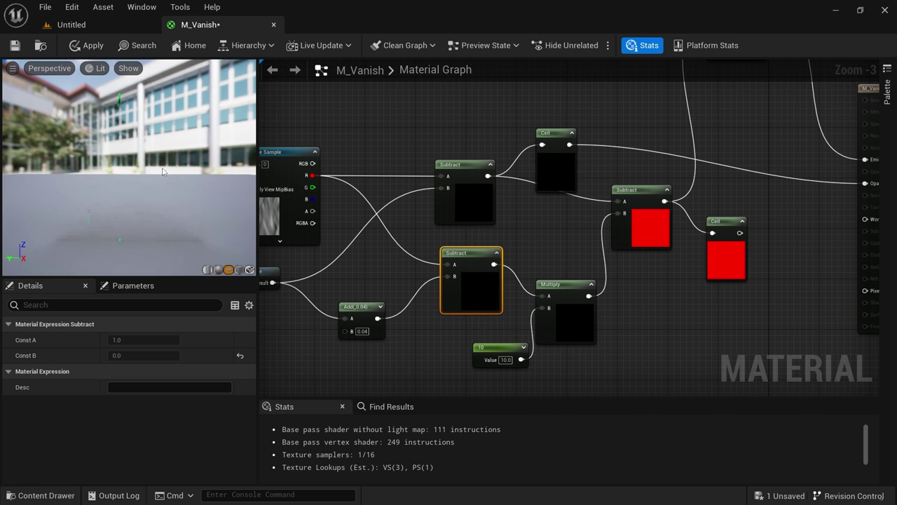
Delete the duplicate Ceil node beside the third Subtract
right_click_drag(420, 103, 322, 174)
left_click(633, 303)
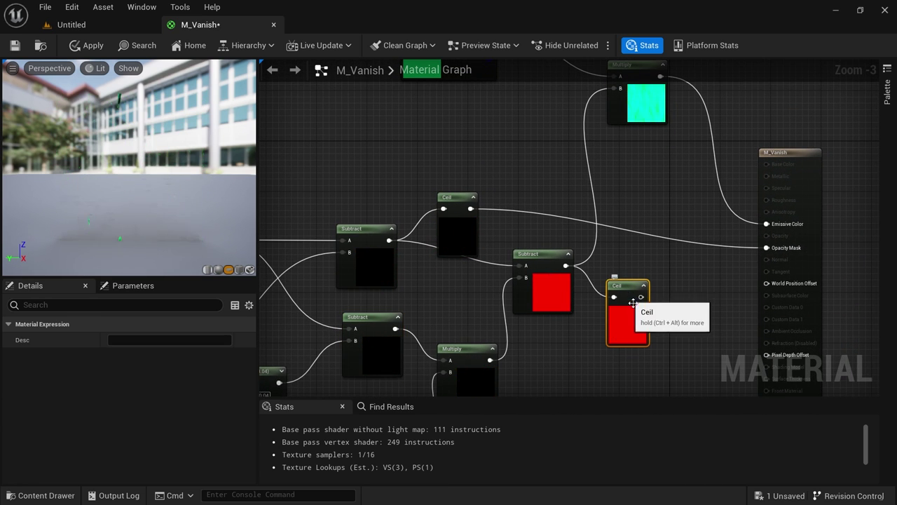
key("Delete")
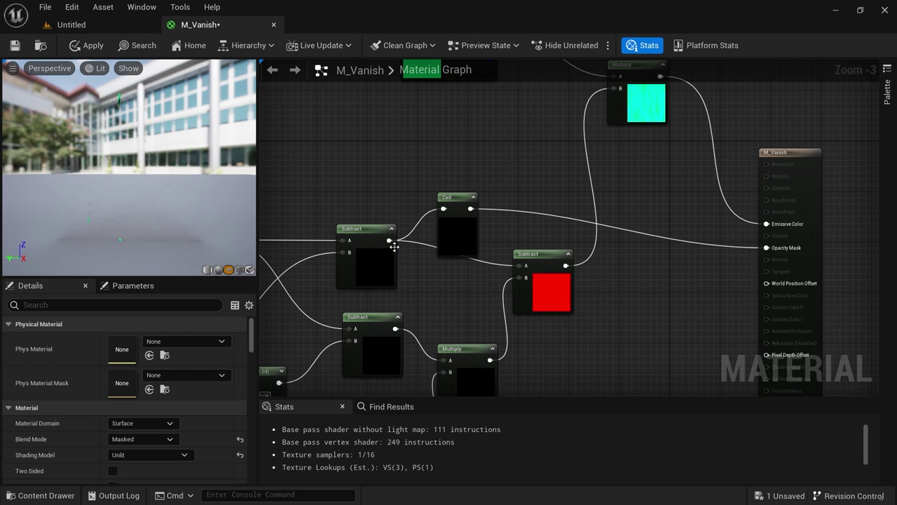
Try feeding the upper Subtract directly into Opacity Mask, and restore the Ceil node's connection after comparing the preview
left_click_drag(767, 233, 764, 258)
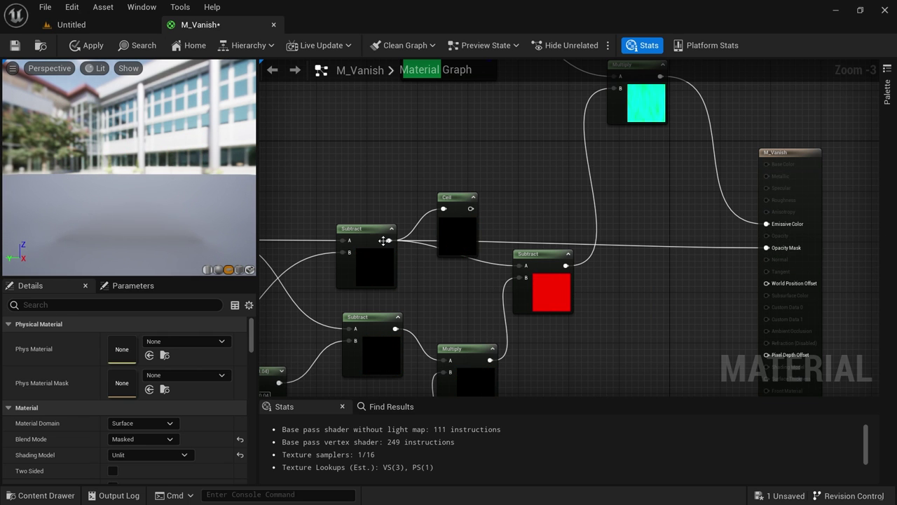
left_click_drag(792, 261, 766, 248)
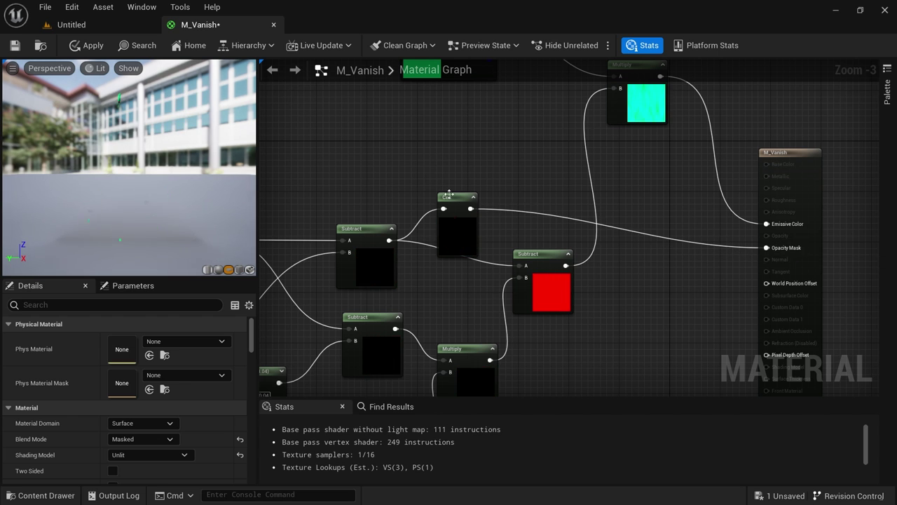
Add a Constant node with value 0 below the DebugTimeSine node
right_click_drag(398, 155, 446, 162)
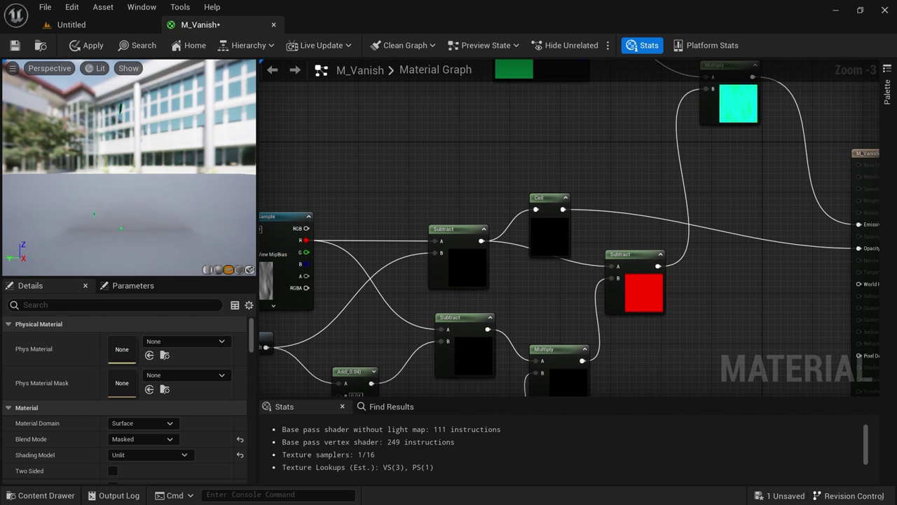
right_click_drag(343, 174, 493, 106)
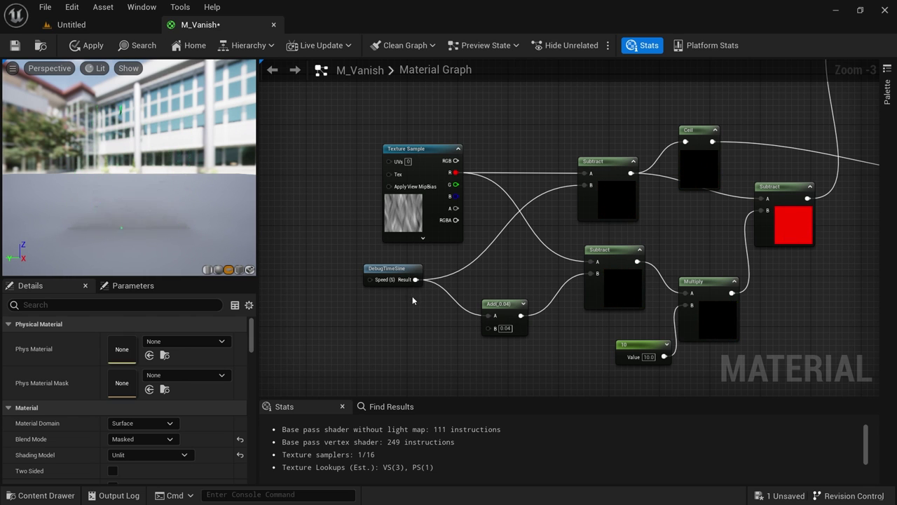
scroll(412, 295, "up", 1)
scroll(418, 312, "up", 1)
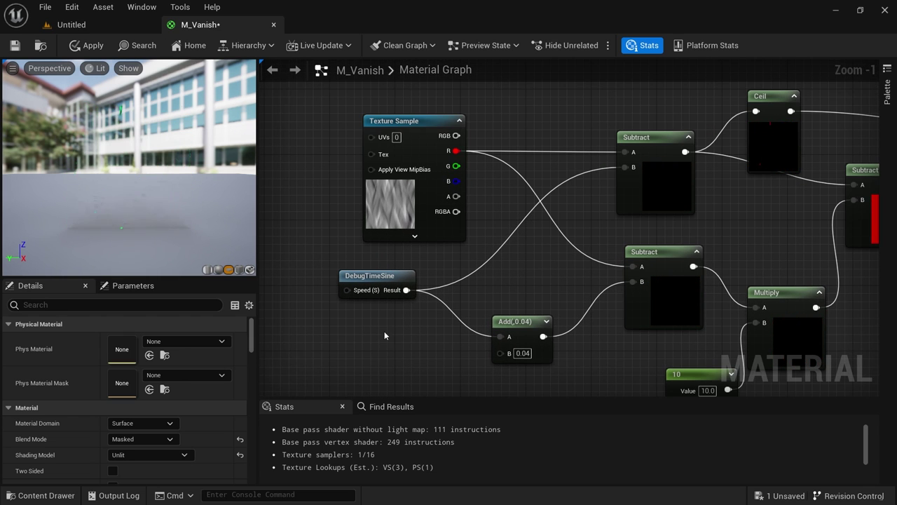
left_click(325, 332)
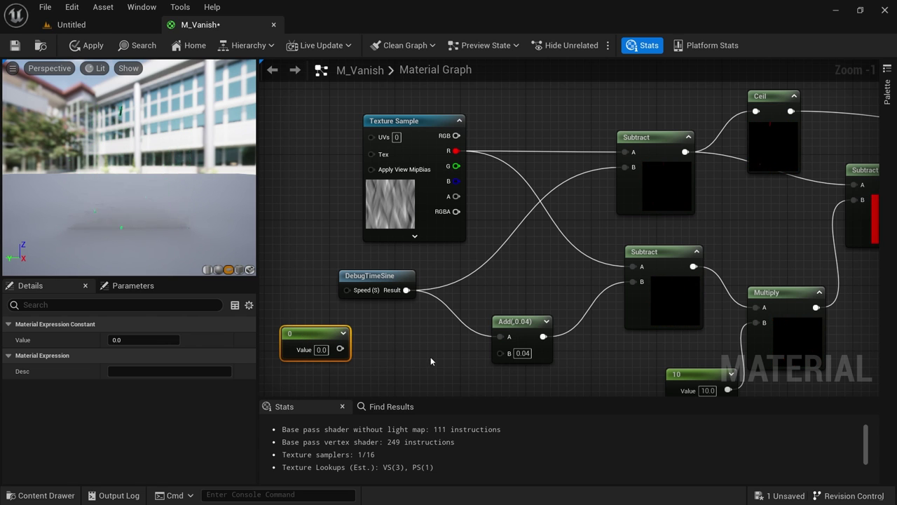
Add a scalar parameter named Animation and place it just below the DebugTimeSine node
left_click(392, 357)
key("s")
left_click(394, 342)
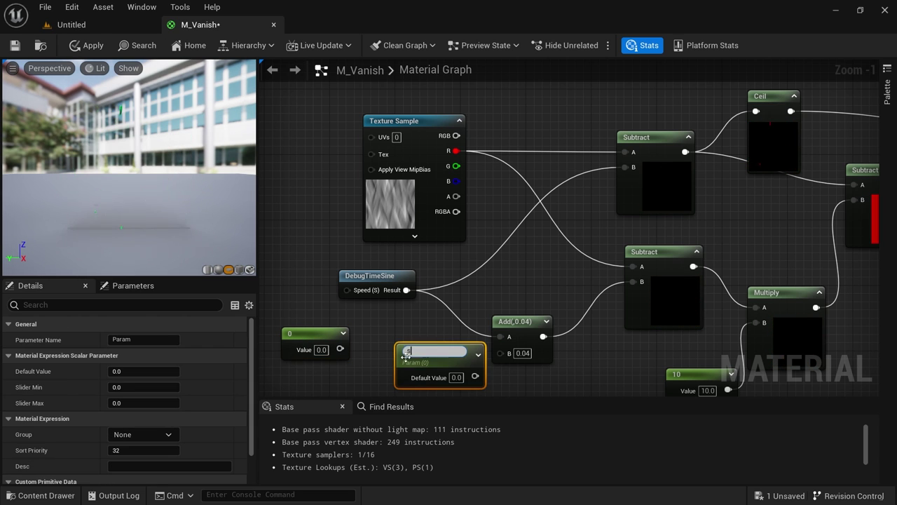
type("s")
key("BackSpace")
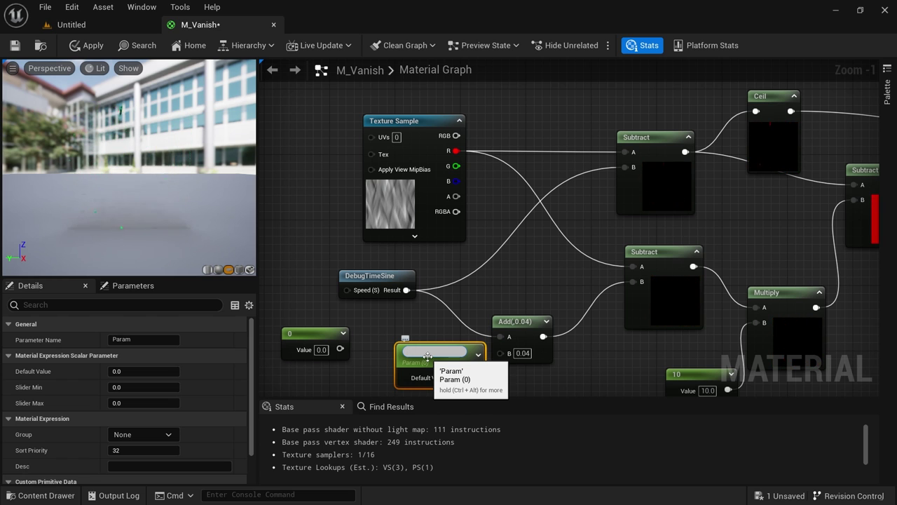
type("Animation")
left_click_drag(427, 358, 395, 333)
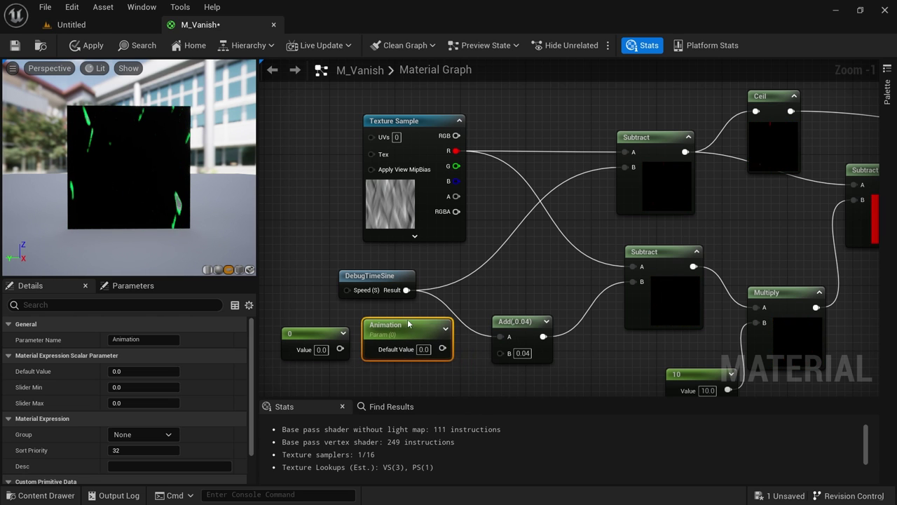
Move both DebugTimeSine output links, to the upper Subtract and the Add node, onto the Animation parameter's output
left_click_drag(406, 294, 440, 349)
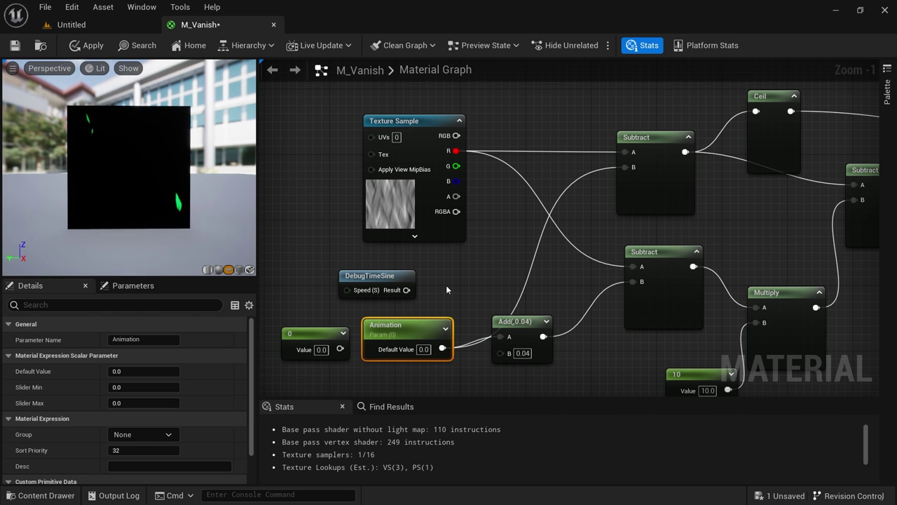
key("ctrl+z")
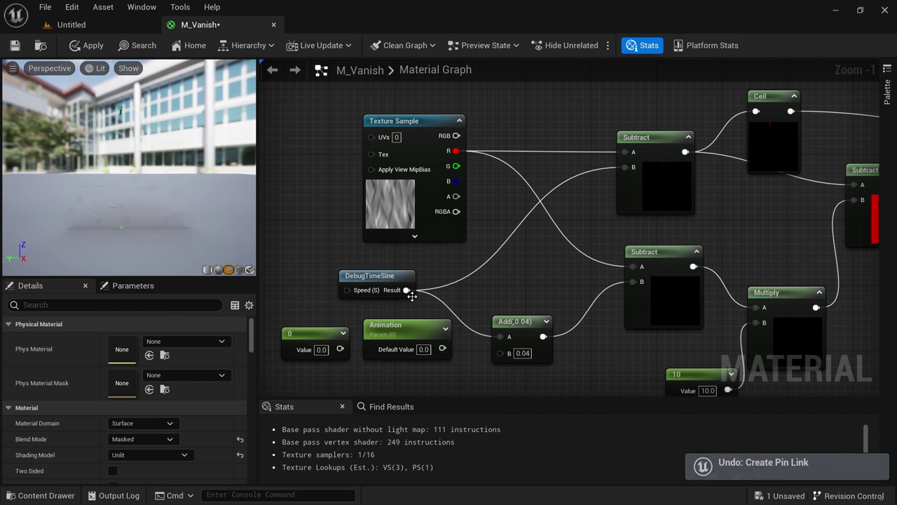
left_click_drag(414, 291, 425, 312, "ctrl")
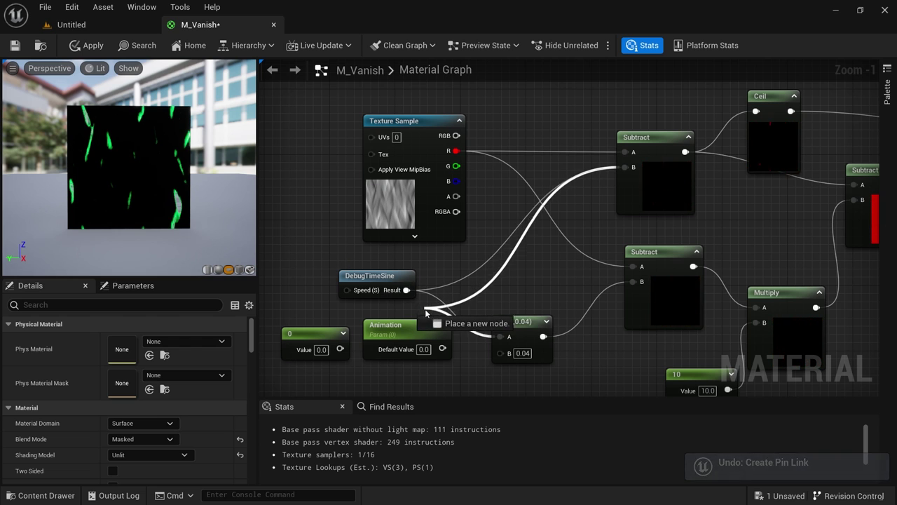
left_click_drag(442, 348, 441, 349, "ctrl")
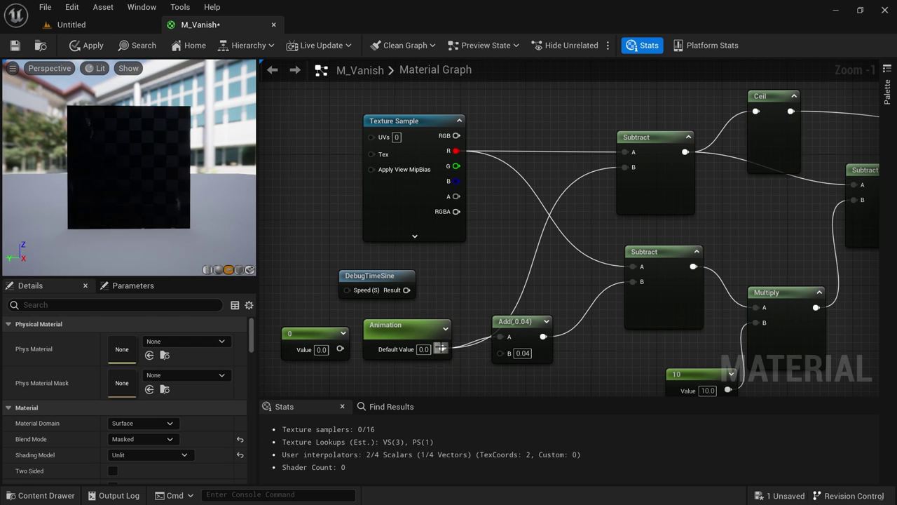
Delete the disconnected DebugTimeSine node and the unused Constant node
left_click(352, 279)
key("Delete")
left_click(296, 344)
key("Delete")
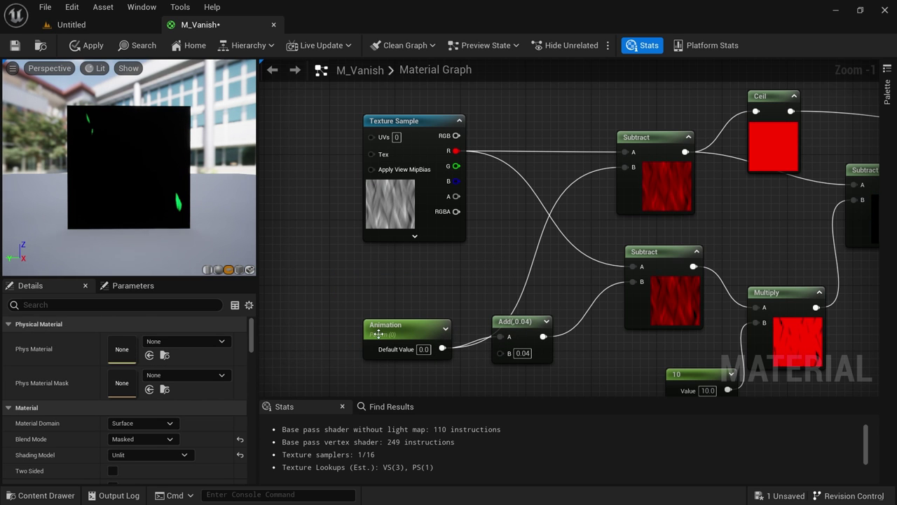
Move the Animation parameter into the freed space below the Texture Sample and apply the material changes
left_click_drag(406, 326, 387, 318)
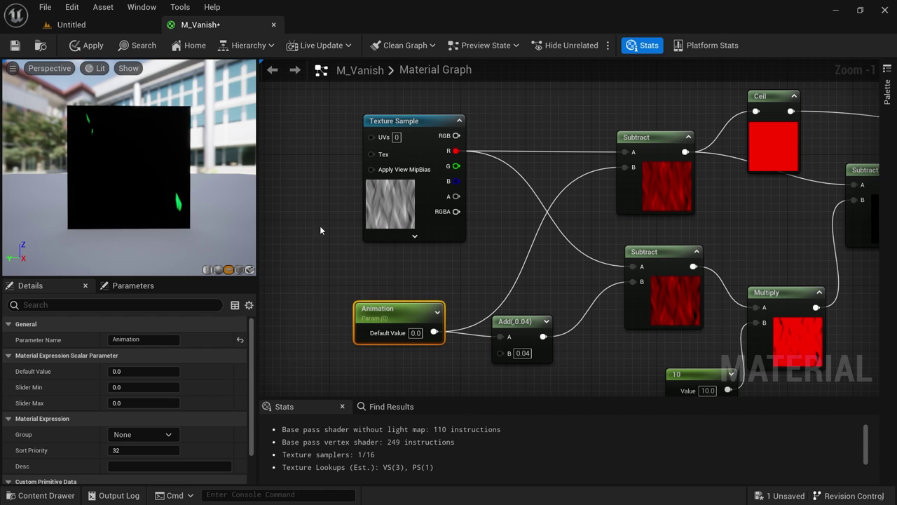
left_click(81, 44)
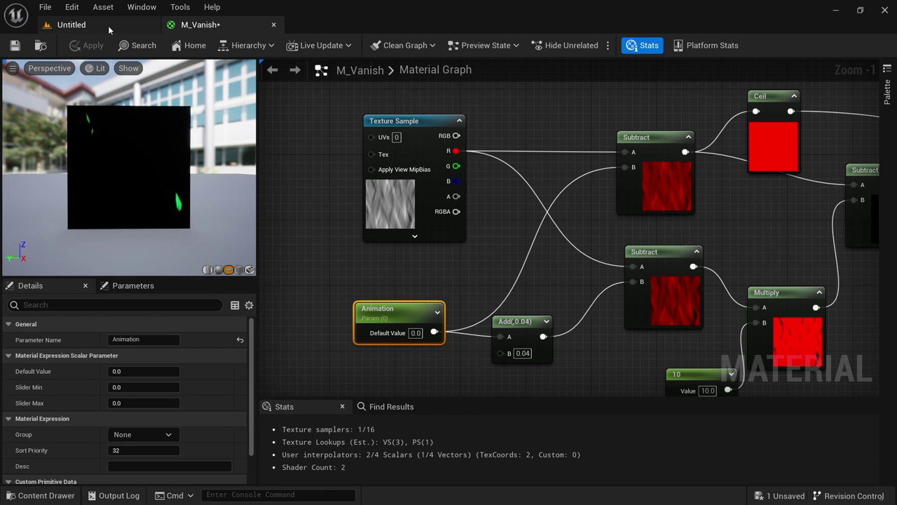
Create a material instance of M_Vanish in the Tutorial Materials folder, keeping the name M_Vanish_Inst
key("ctrl+space")
left_click(98, 348)
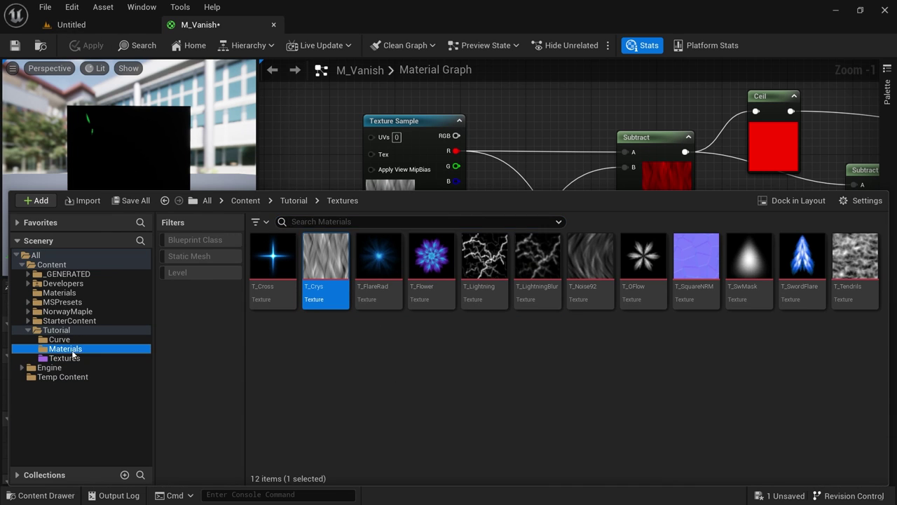
left_click(374, 266)
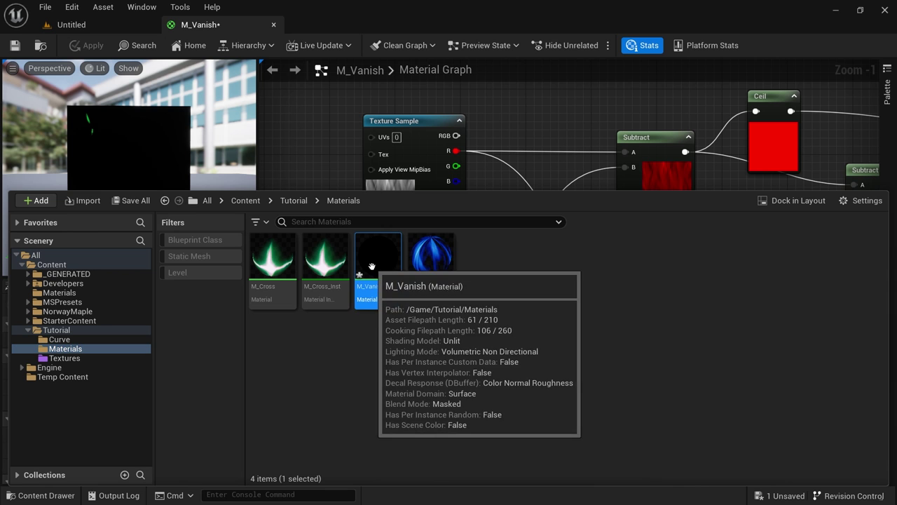
right_click(373, 265)
left_click(416, 234)
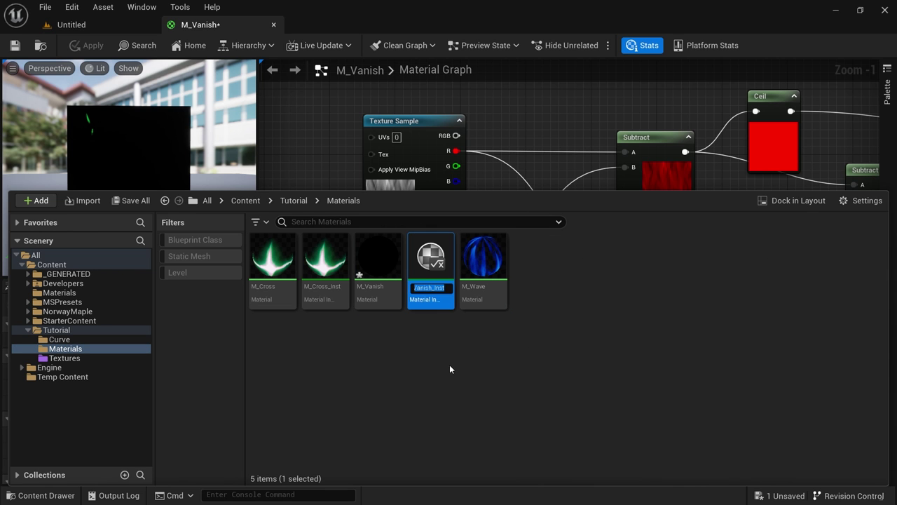
key("Return")
Open M_Vanish_Inst, override its Animation parameter with 0.1664, and close the instance editor
double_click(432, 268)
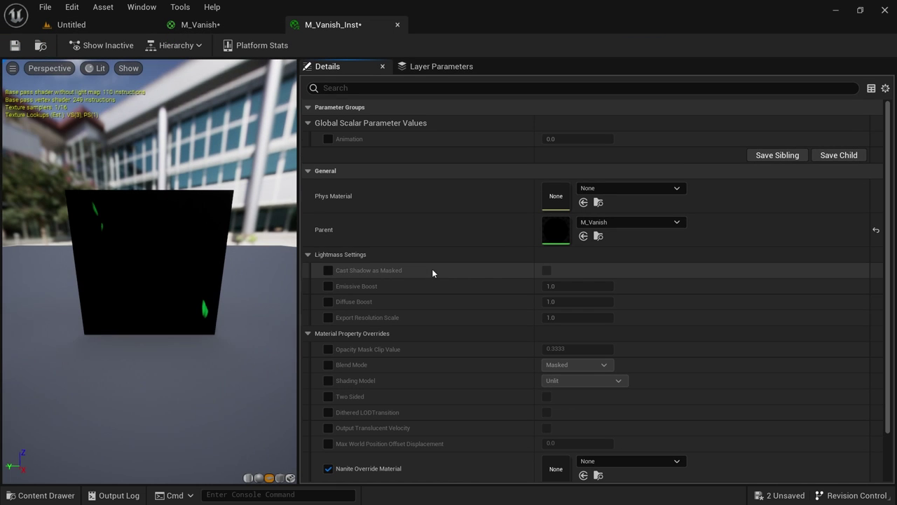
left_click(328, 139)
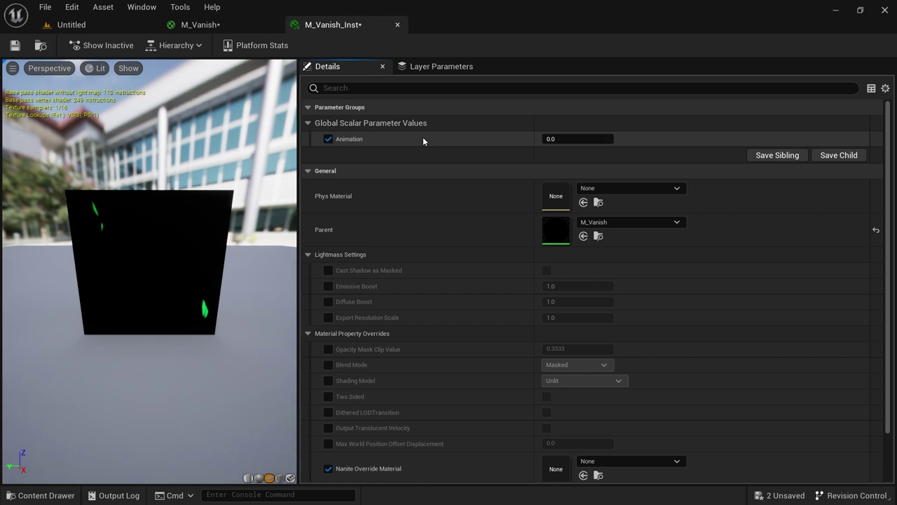
left_click_drag(554, 138, 574, 138)
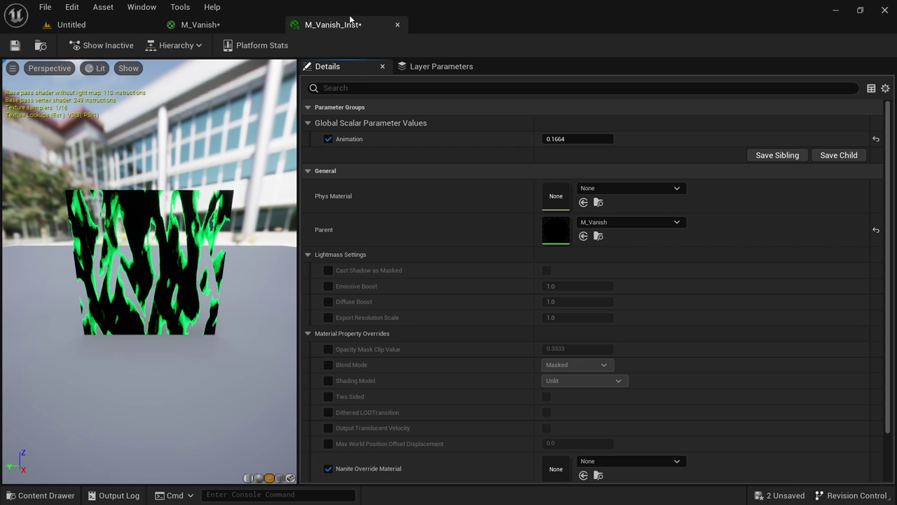
middle_click(356, 25)
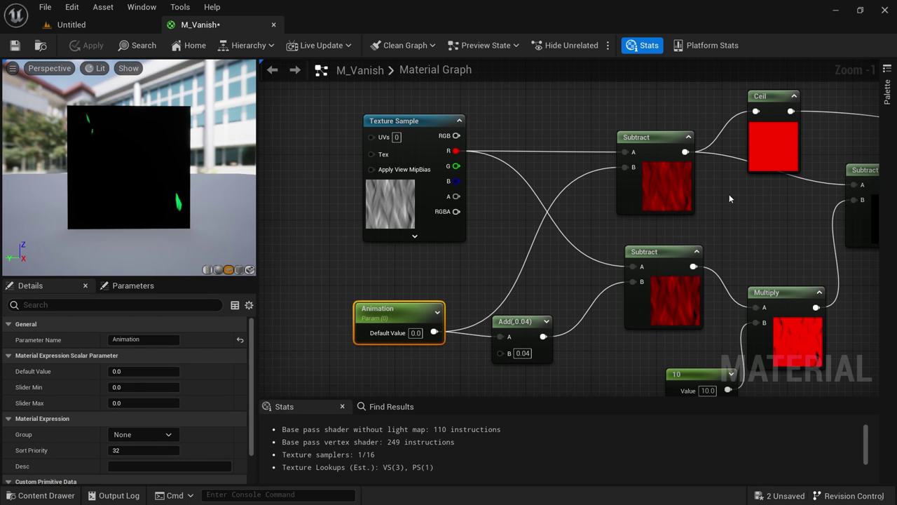
left_click(672, 191)
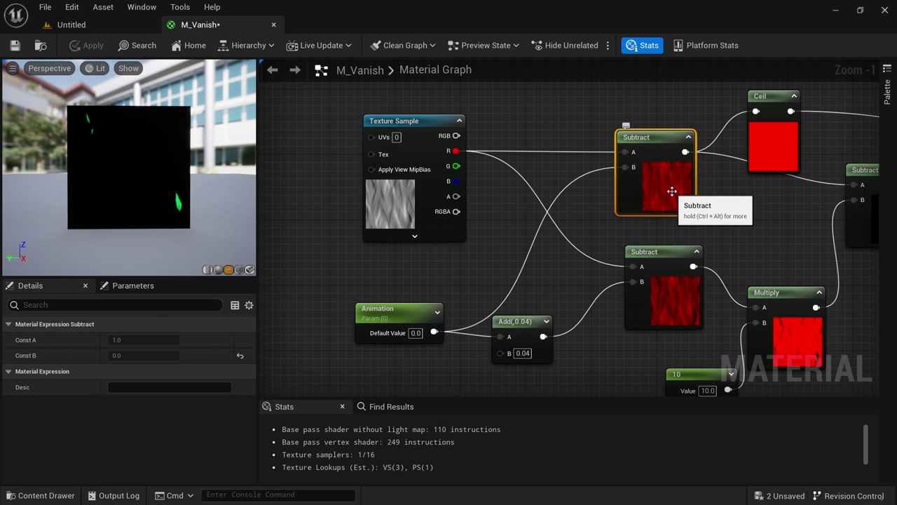
left_click(321, 161)
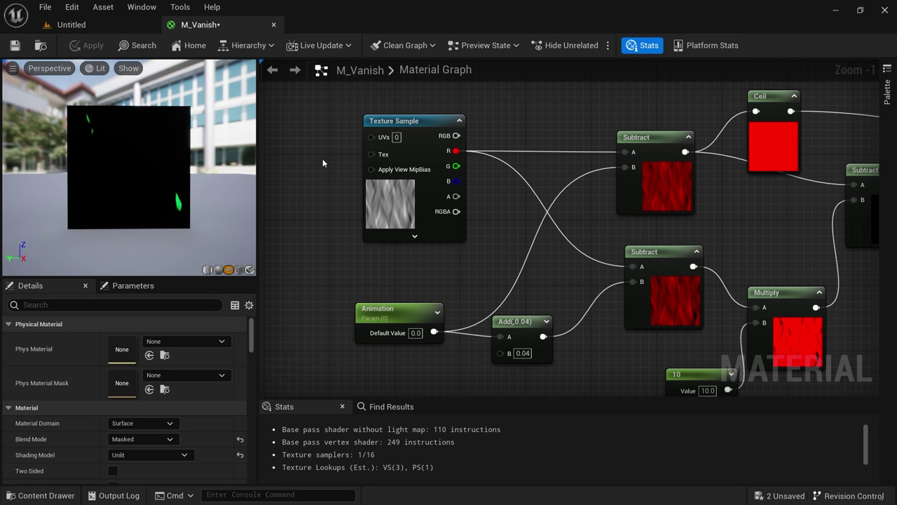
right_click_drag(528, 253, 411, 261)
scroll(476, 252, "down", 2)
scroll(408, 248, "down", 2)
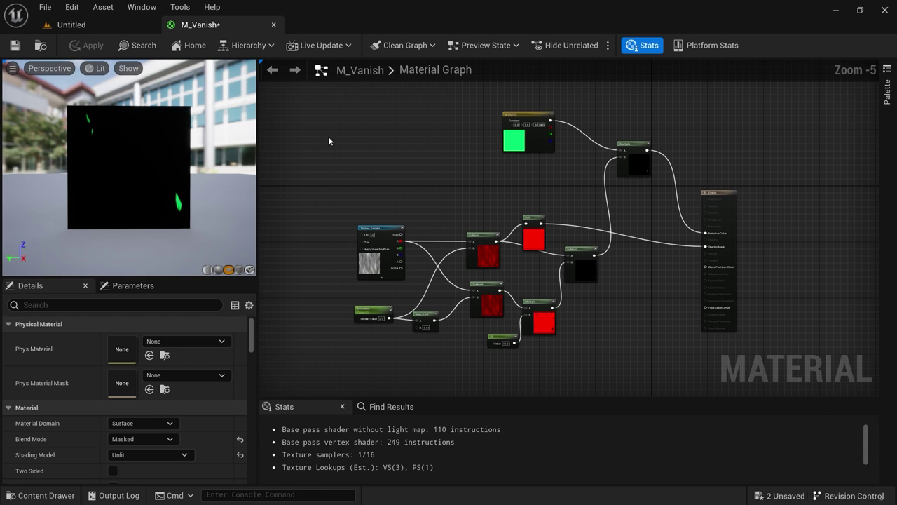
Go to the Untitled level and duplicate the blue M_Wave sphere, placing the copy beside it on the side away from the green cross
left_click(95, 28)
right_click_drag(337, 148, 456, 148)
key("s")
key("w")
left_click_drag(400, 219, 395, 232)
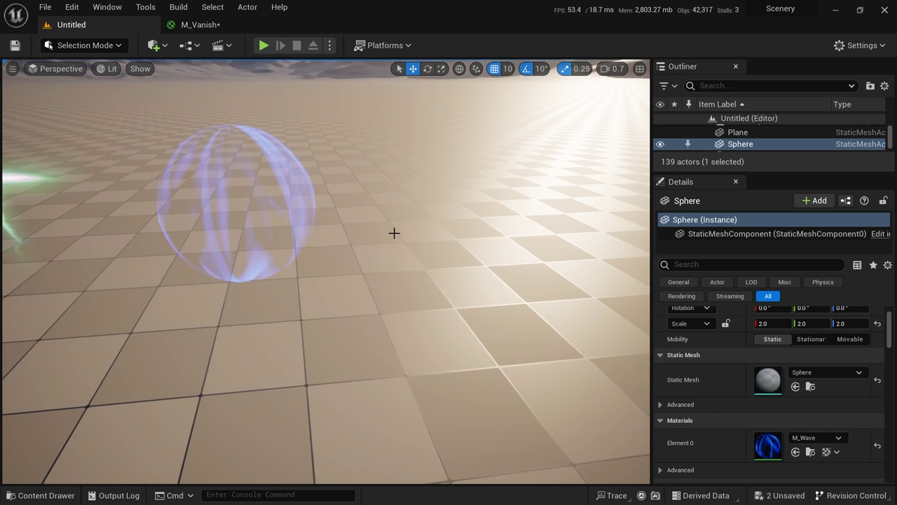
left_click(262, 223)
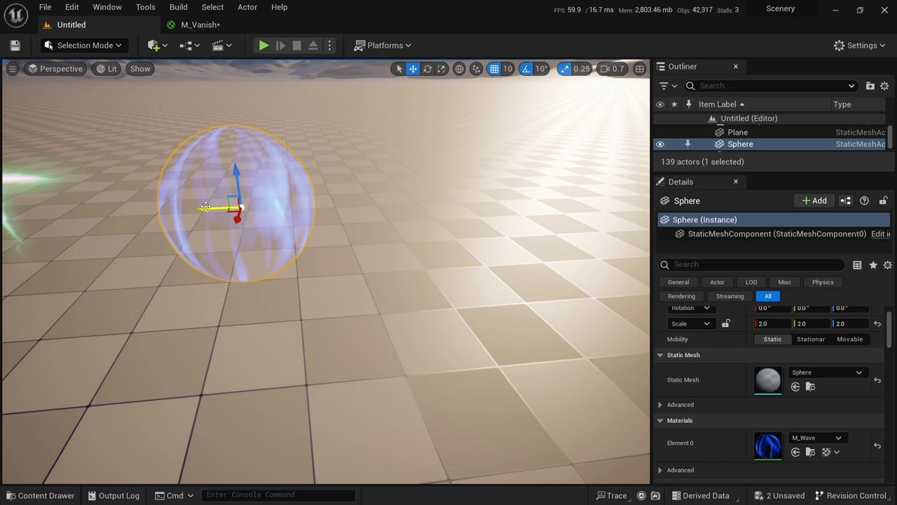
left_click_drag(205, 207, 425, 198, "alt")
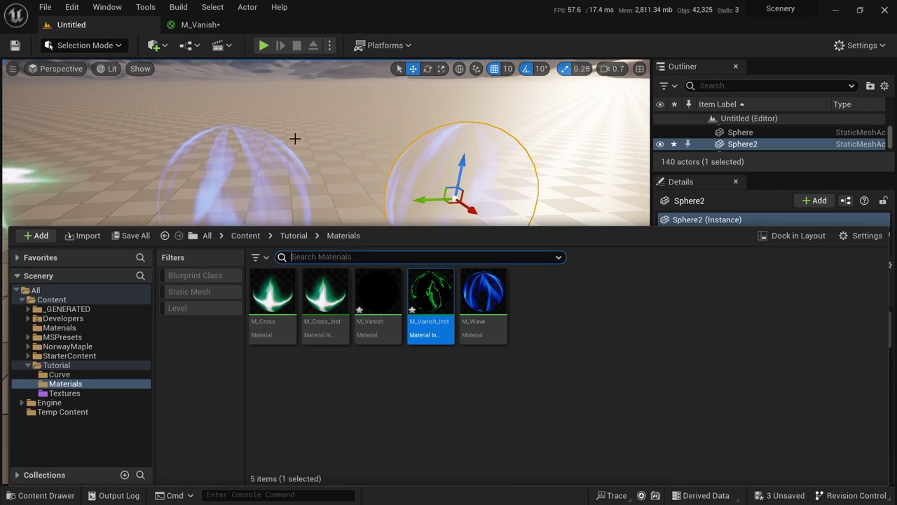
Assign M_Vanish_Inst to material Element 0 of Sphere2 and inspect the sphere up close
key("ctrl+space")
left_click_drag(430, 291, 758, 440)
key("w")
right_click_drag(421, 280, 453, 219)
key("g")
scroll(408, 257, "up", 5)
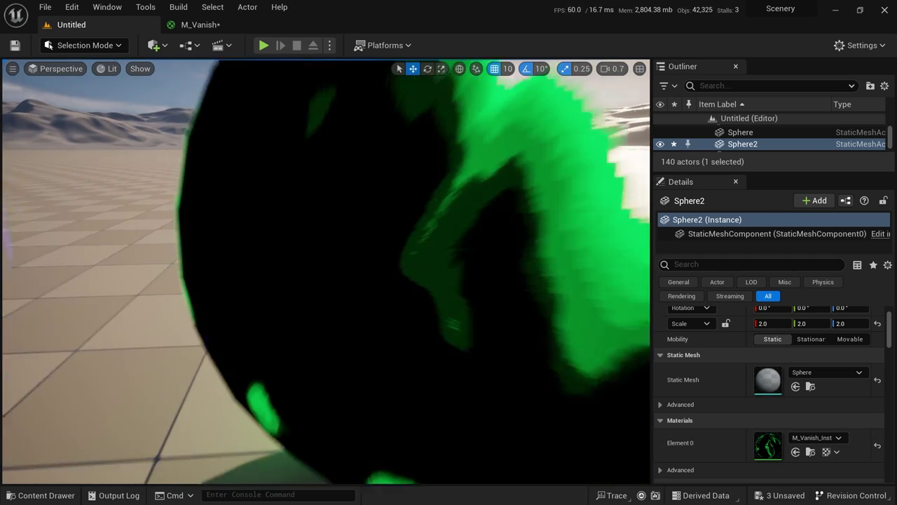
scroll(408, 256, "down", 2)
right_click_drag(409, 256, 415, 277)
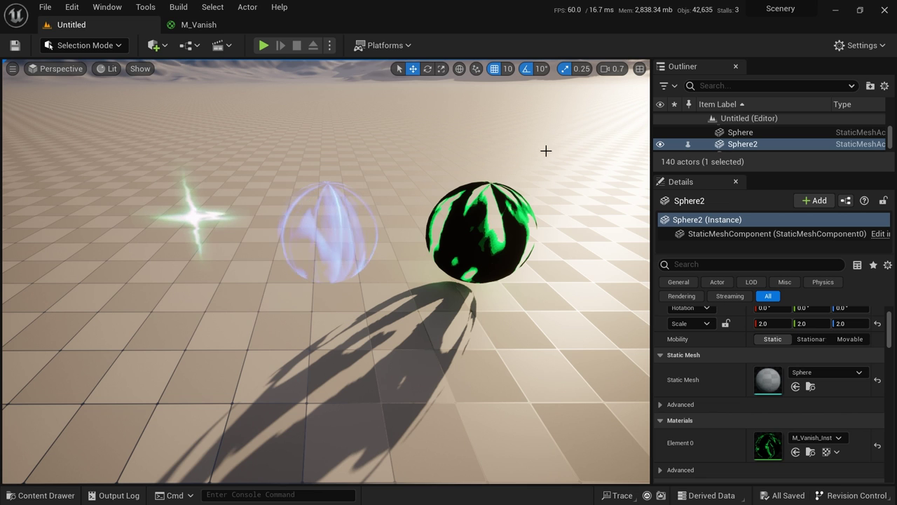
Close the M_Vanish material editor and return to the level
key("ctrl+space")
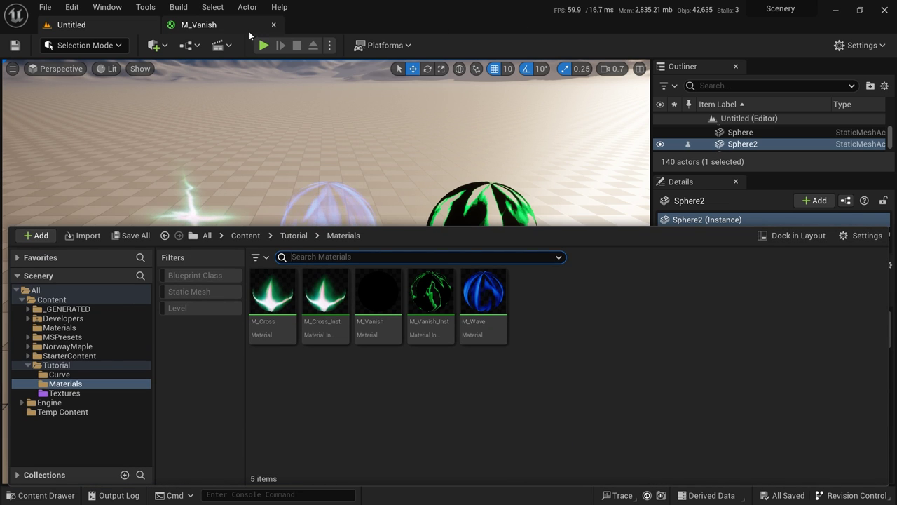
left_click(273, 24)
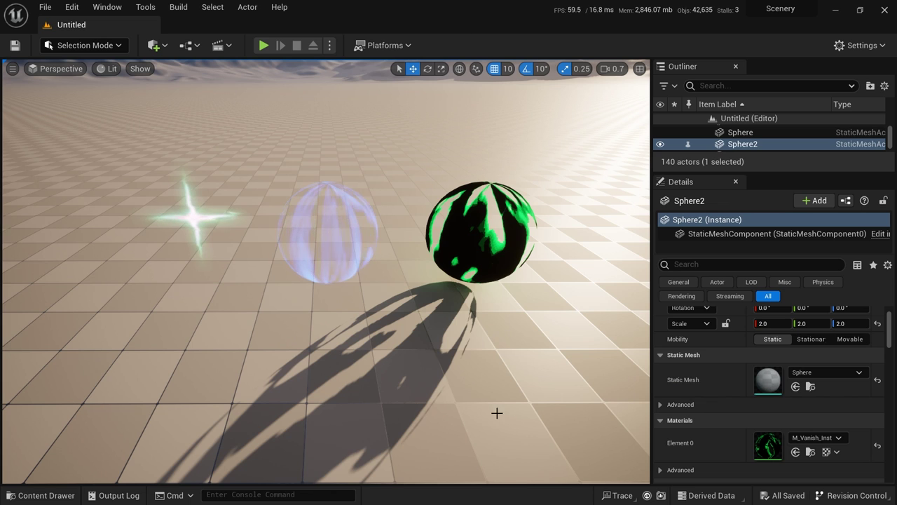
mouse_move(501, 431)
right_mouse_down()
mouse_move(487, 429)
mouse_move(496, 429)
right_mouse_up()
Create a new material named M_Fresnel in the Tutorial Materials folder
key("ctrl+space")
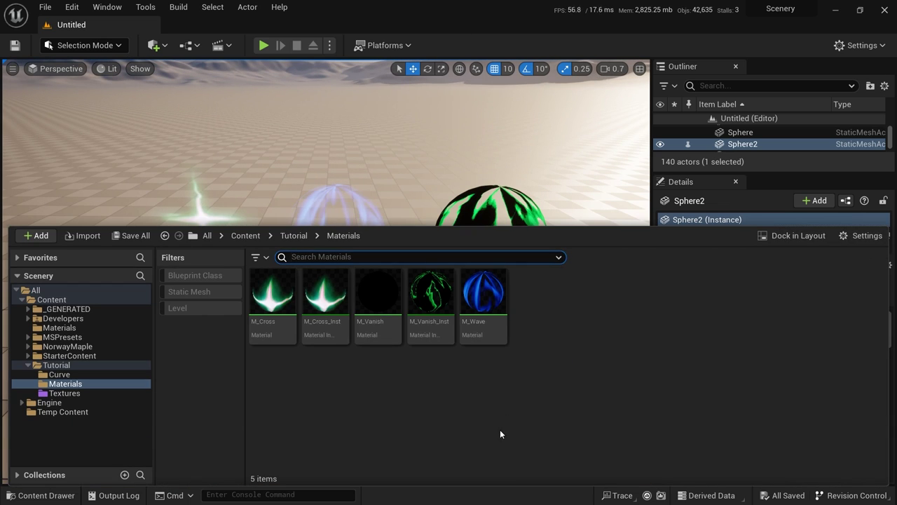
right_click(544, 295)
left_click(596, 259)
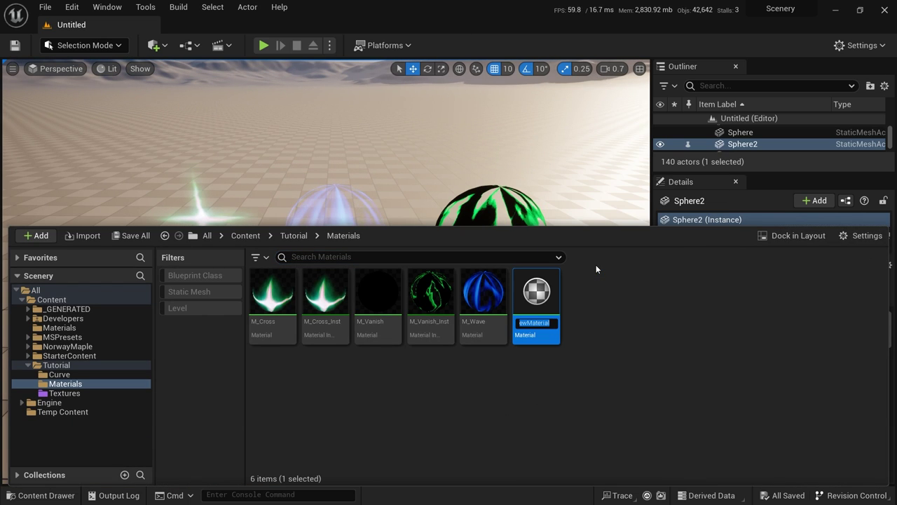
type("M+Fi")
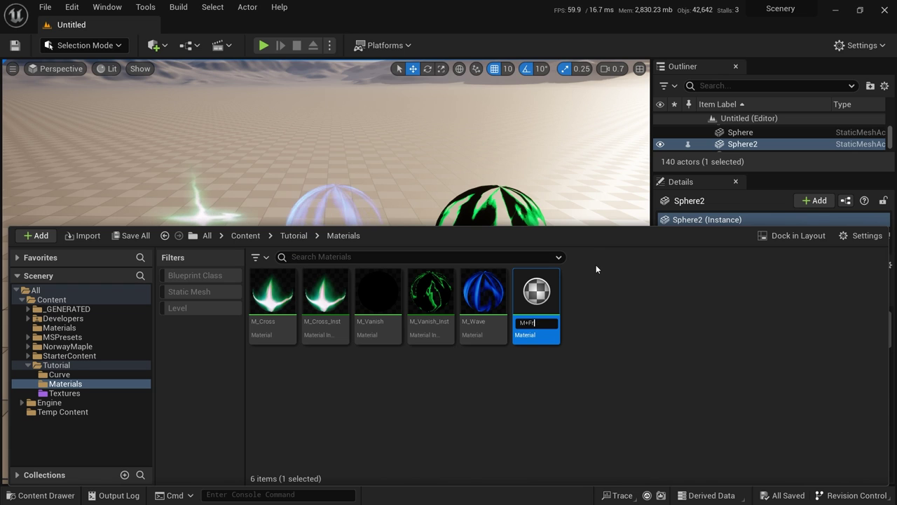
key("BackSpace")
key("BackSpace")
key("BackSpace")
type("_fi")
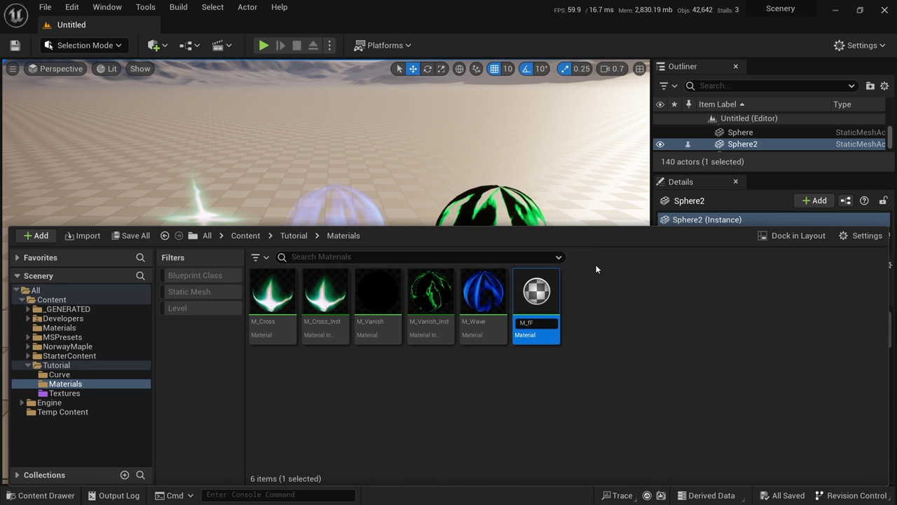
key("BackSpace")
key("BackSpace")
type("Fresnel")
key("Return")
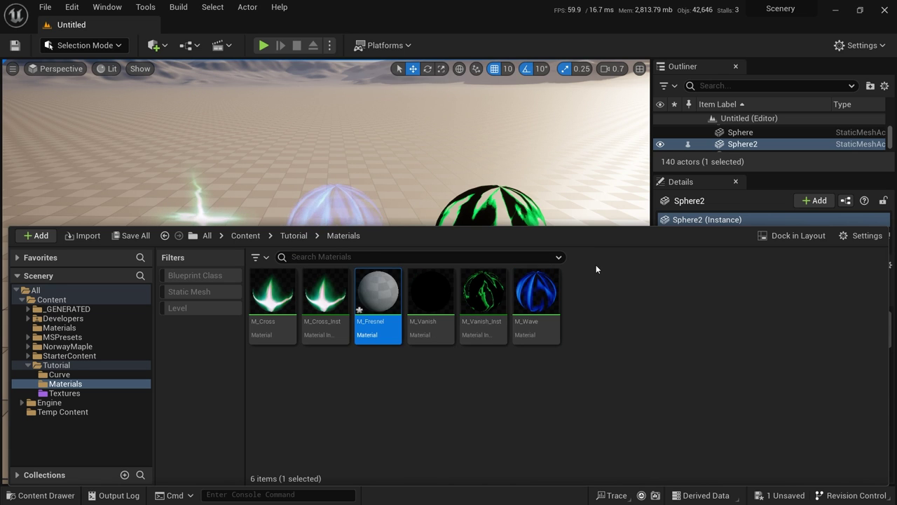
Open M_Fresnel and set its blend mode to Additive and its shading model to Unlit
key("ctrl+space")
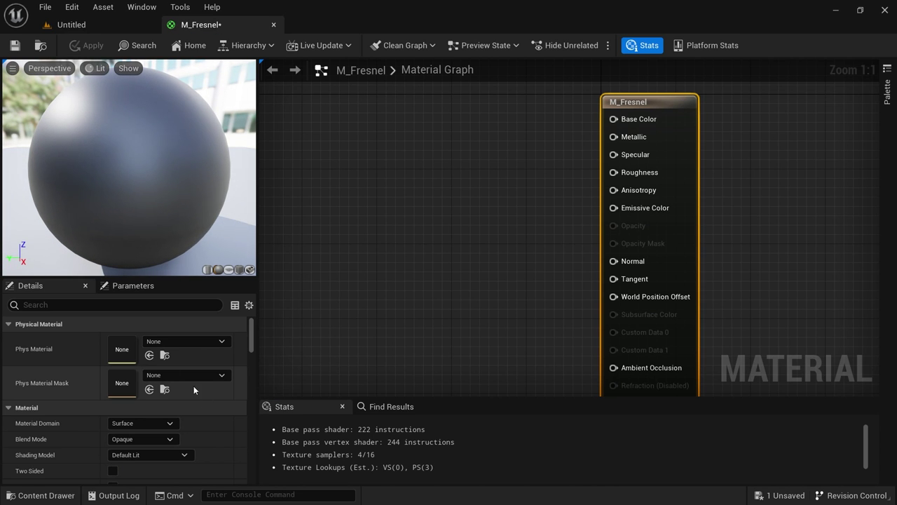
left_click(154, 442)
left_click(149, 396)
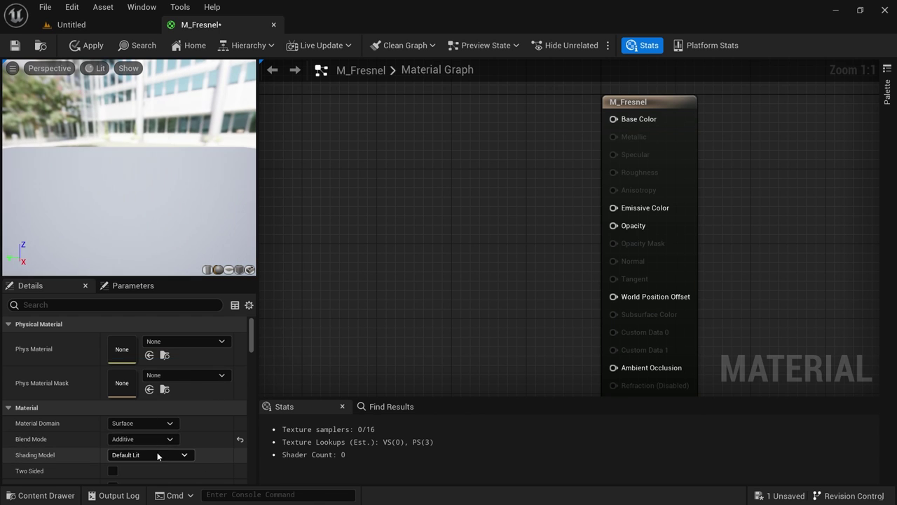
left_click(175, 455)
left_click(154, 318)
Add a Constant3Vector node in the empty graph area before the M_Fresnel output node
scroll(490, 241, "down", 2)
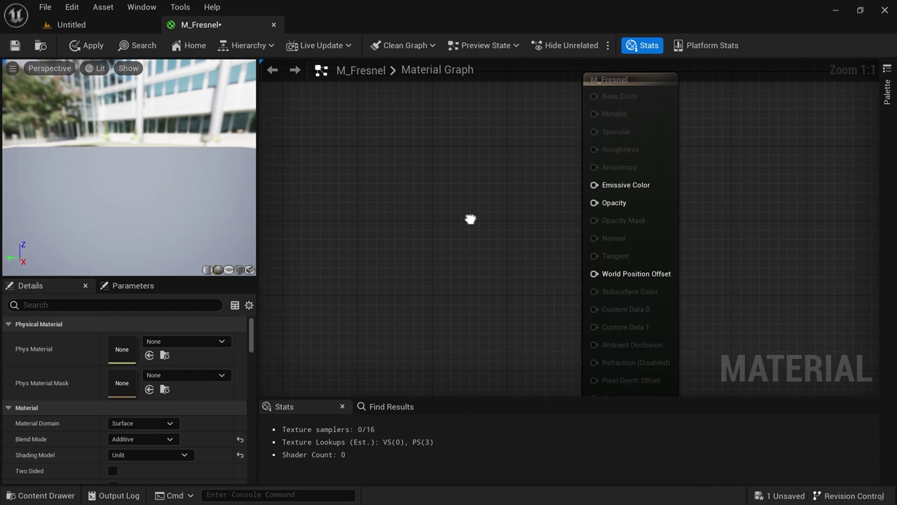
scroll(491, 192, "up", 1)
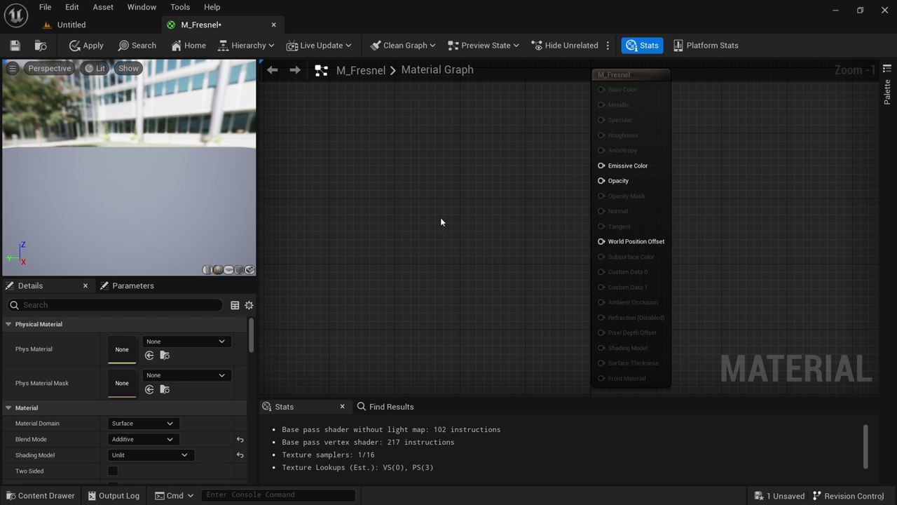
right_click_drag(406, 216, 420, 226)
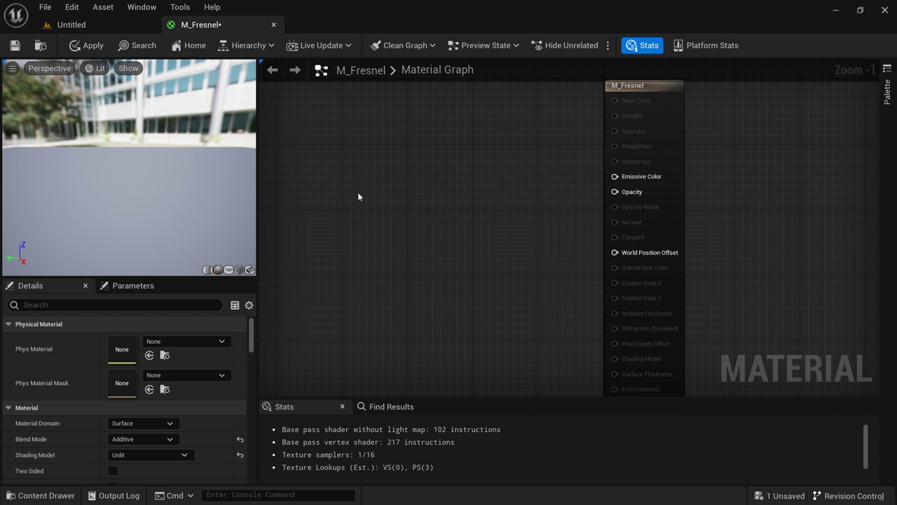
right_click_drag(359, 197, 378, 218)
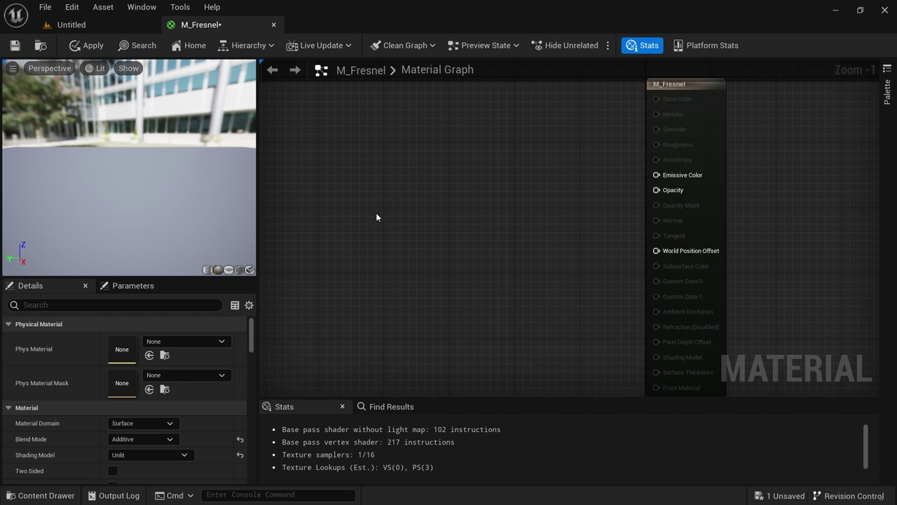
key("3")
left_click(481, 150)
Set the Constant3Vector to blue-violet (0.074991, 0.025425, 1.0) and connect it to Emissive Color, leaving a wide gap before the output node
left_click(150, 340)
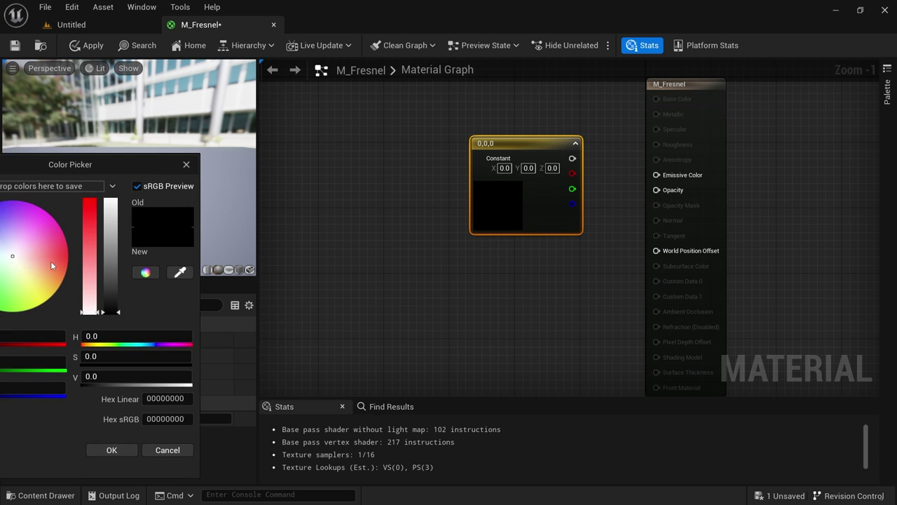
left_click_drag(115, 174, 267, 155)
left_click_drag(145, 205, 139, 189)
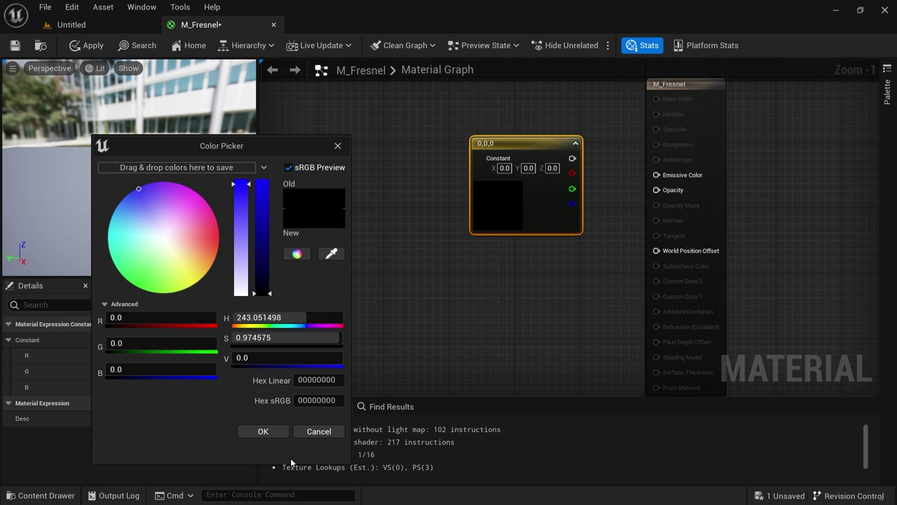
left_click_drag(263, 239, 273, 167)
left_click(263, 431)
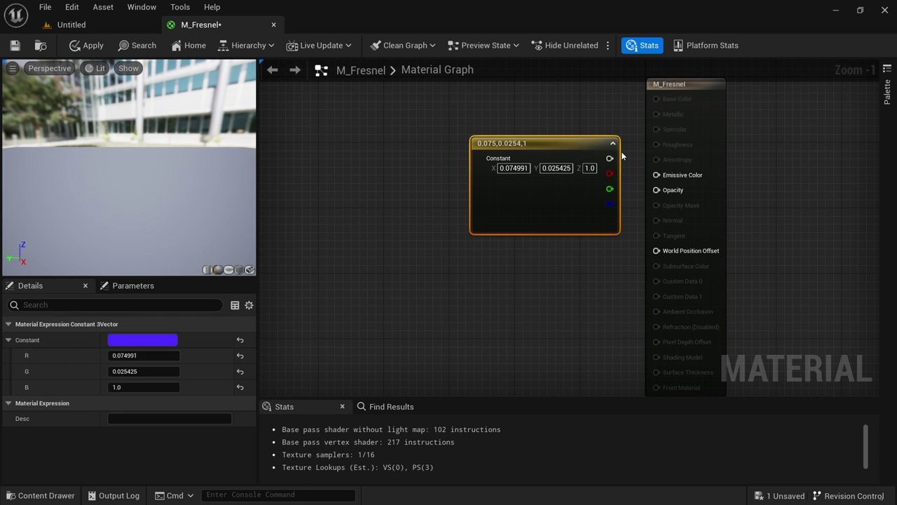
left_click_drag(610, 159, 656, 175)
left_click_drag(557, 145, 403, 130)
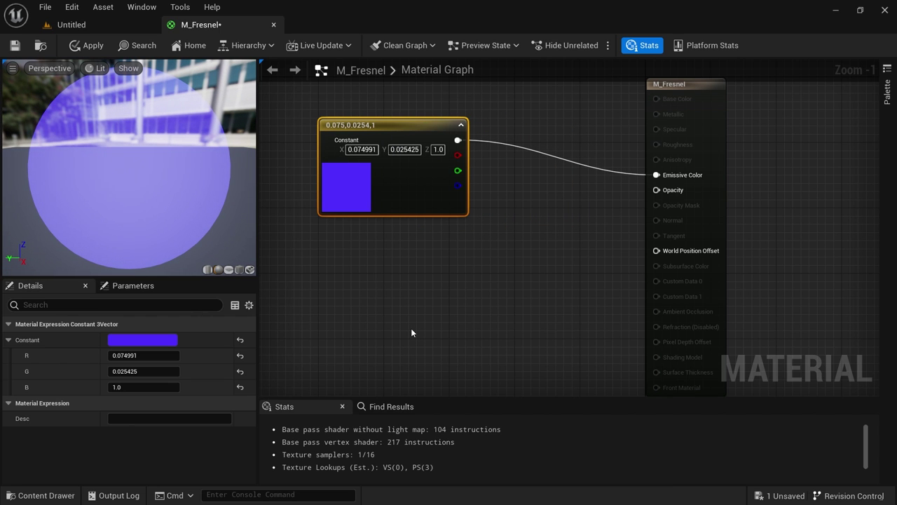
Add a Fresnel node and place it just below the Constant3Vector node
right_click(411, 332)
type("fresnel")
key("Return")
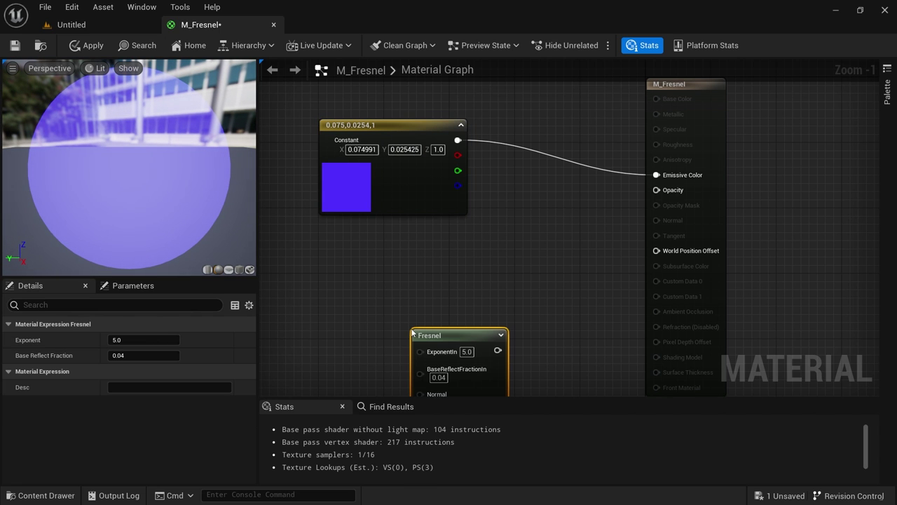
left_click_drag(445, 331, 432, 273)
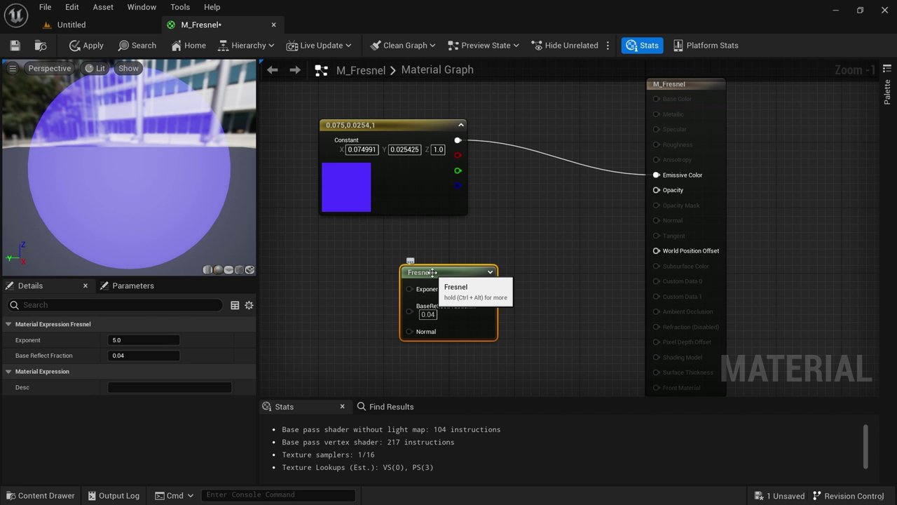
right_click_drag(359, 283, 443, 299)
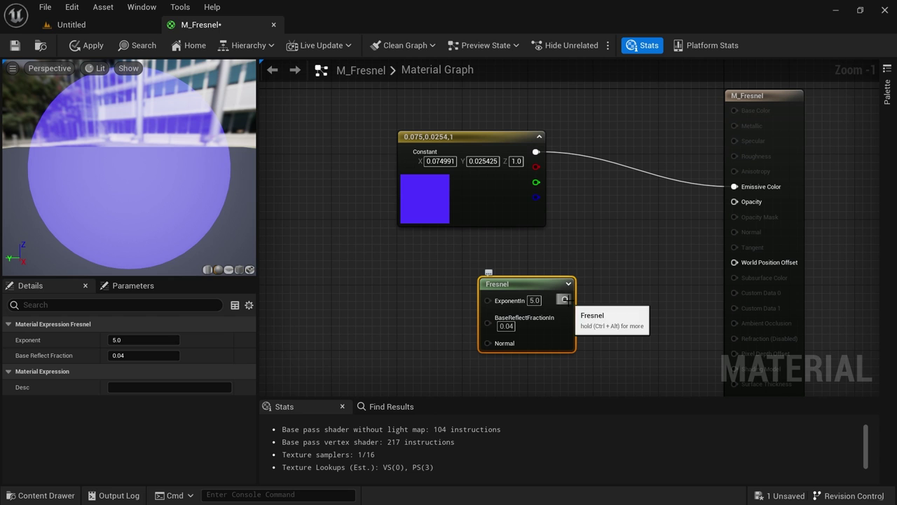
Connect the Fresnel node's output to the Opacity input of M_Fresnel
left_click_drag(565, 299, 735, 202)
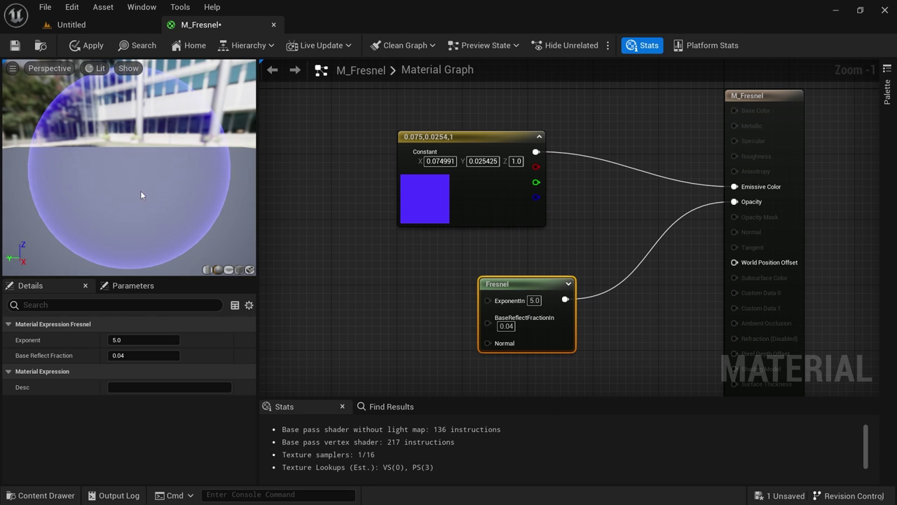
left_click_drag(140, 191, 141, 201)
scroll(128, 193, "down", 3)
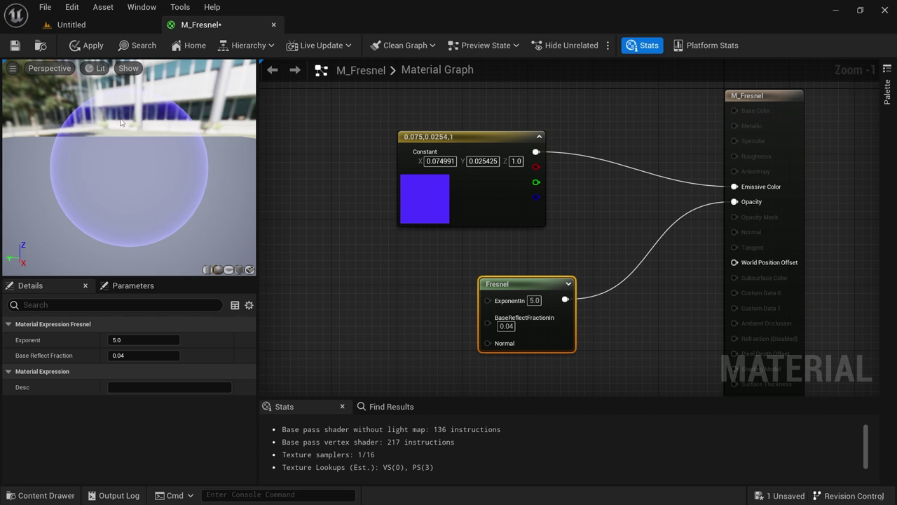
left_click_drag(120, 122, 120, 112)
left_click_drag(148, 143, 110, 195)
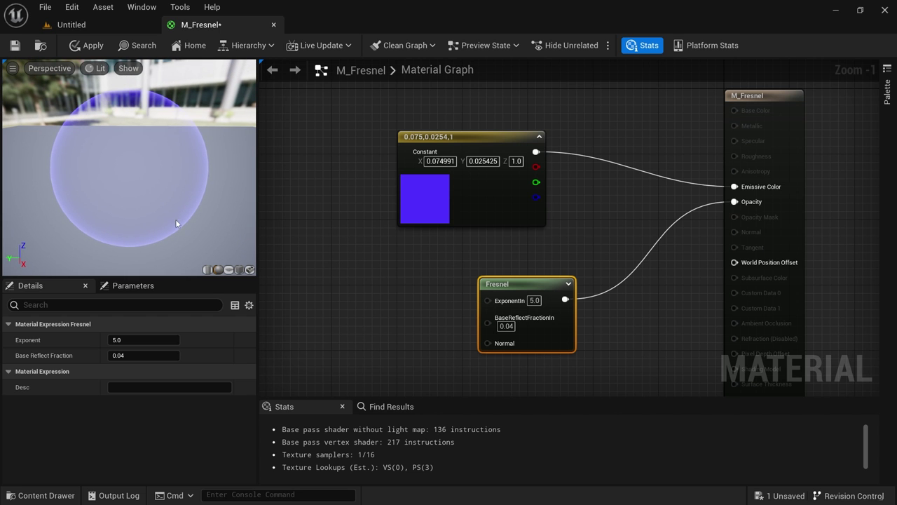
Examine the Fresnel effect on the plane and cube preview meshes, and return the preview to the sphere
left_click(229, 269)
left_click_drag(191, 217, 70, 175)
left_click_drag(107, 241, 38, 241)
left_click_drag(127, 168, 176, 205)
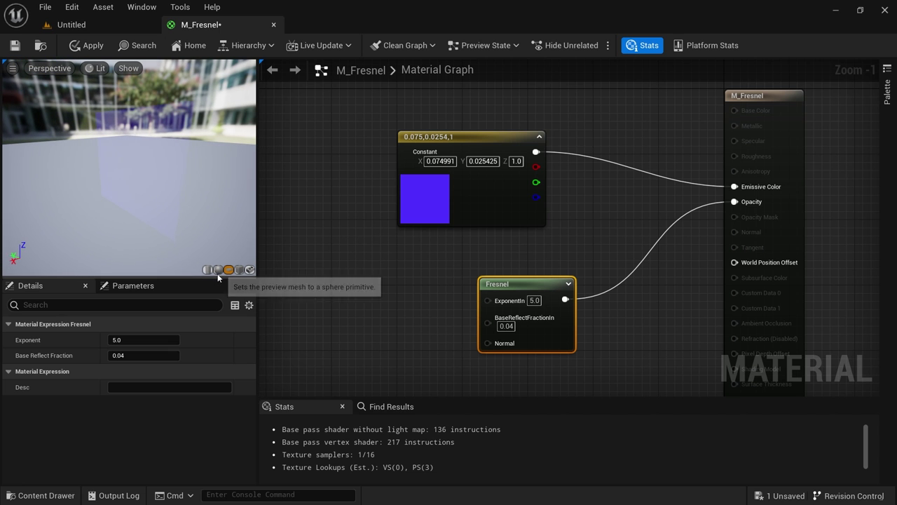
left_click(238, 271)
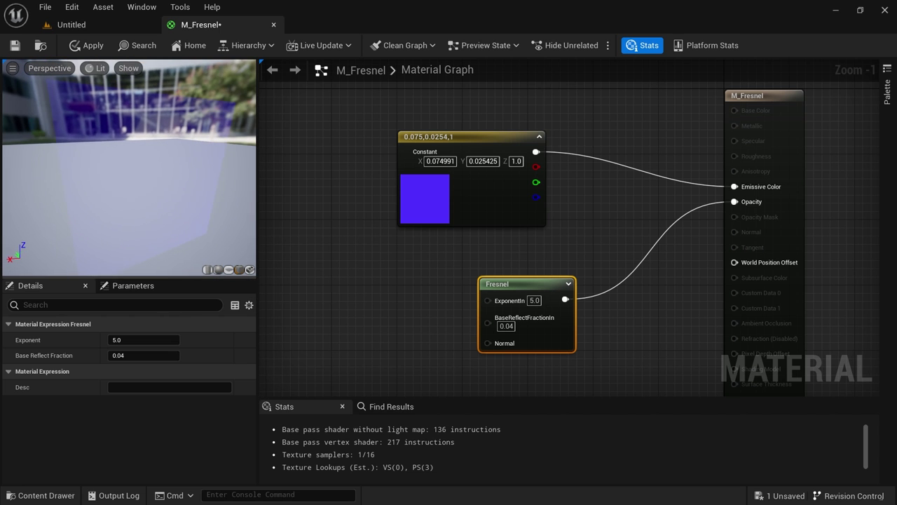
mouse_move(226, 246)
left_mouse_down()
mouse_move(196, 245)
mouse_move(226, 246)
left_mouse_up()
left_click(217, 270)
mouse_move(163, 209)
left_mouse_down()
mouse_move(144, 208)
mouse_move(163, 209)
mouse_move(156, 203)
left_mouse_up()
scroll(390, 319, "up", 1)
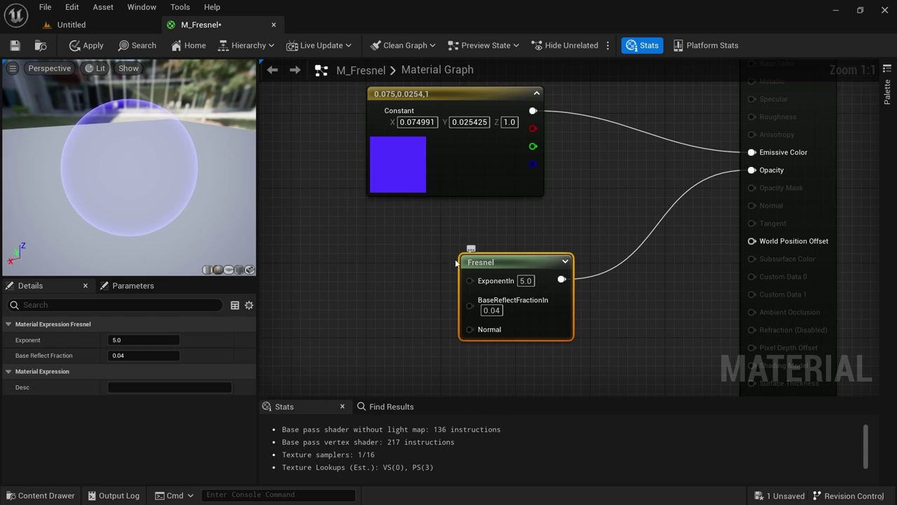
Try exponents of about 25, 3 and 4 on the Fresnel node, and set it back to 5
left_click(382, 251)
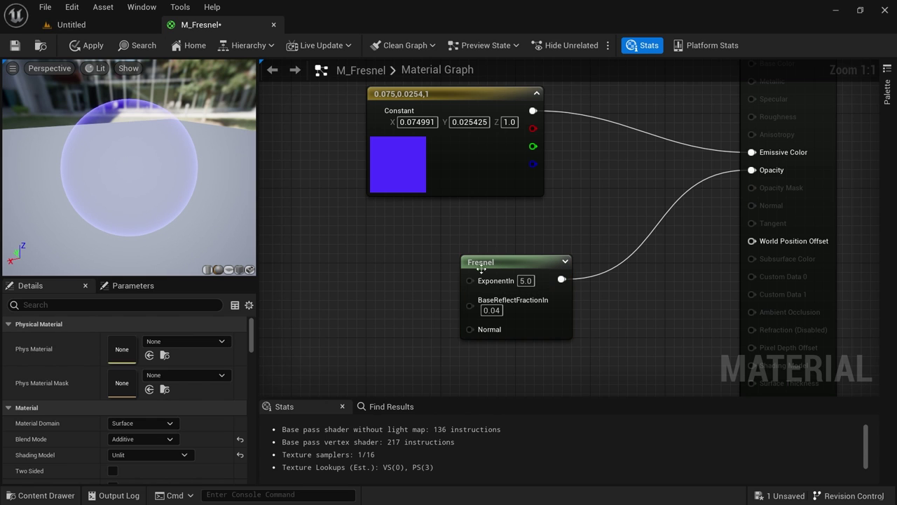
left_click(517, 262)
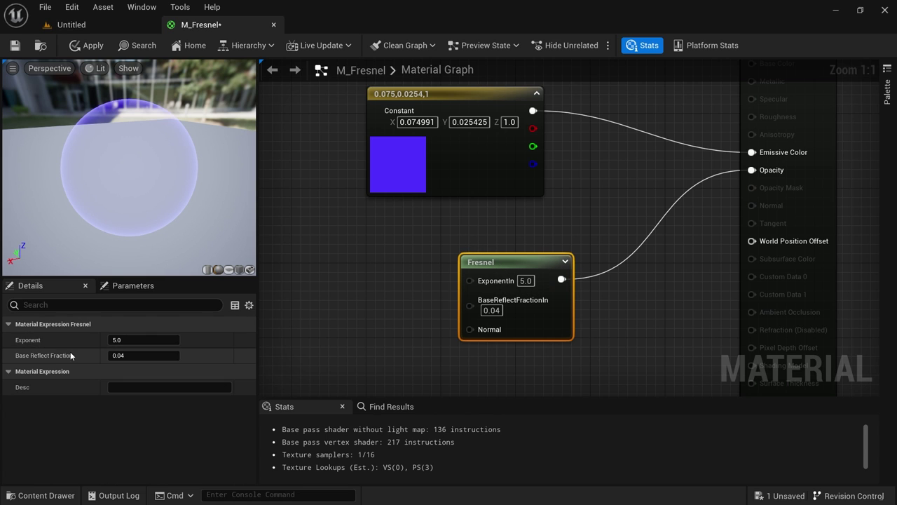
mouse_move(126, 339)
left_click_drag(126, 340, 161, 339)
left_click(133, 339)
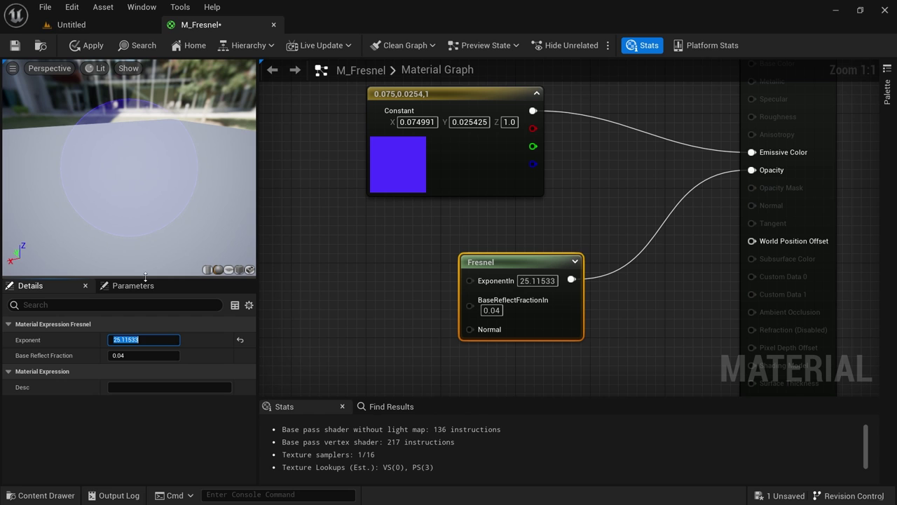
type("3")
key("Return")
type("4")
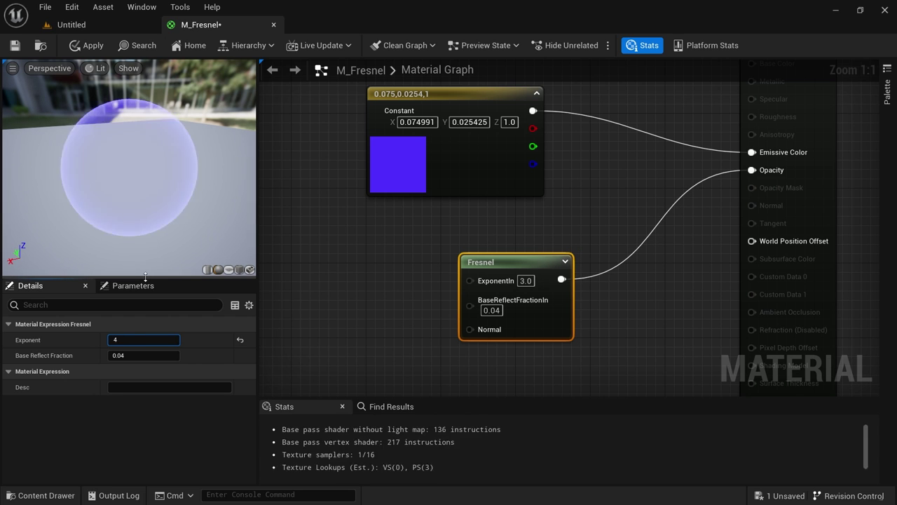
key("Return")
type("5")
key("Return")
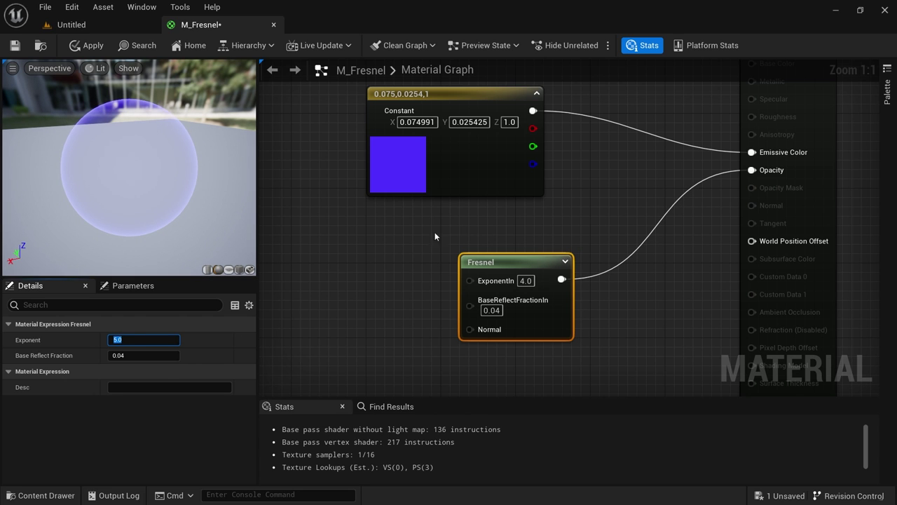
Move the Constant3Vector node up and to the left, clearing space before the Fresnel node
left_click(380, 238)
right_click_drag(376, 249, 413, 287)
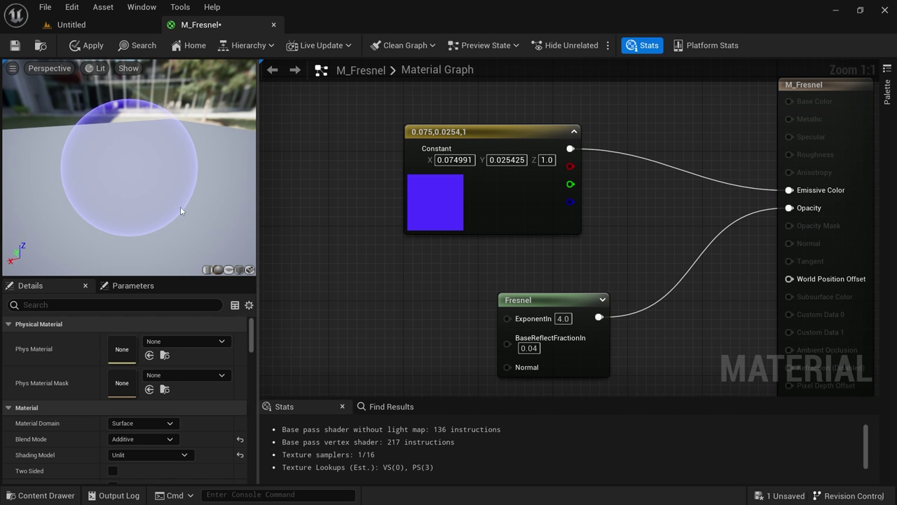
right_click_drag(499, 306, 550, 311)
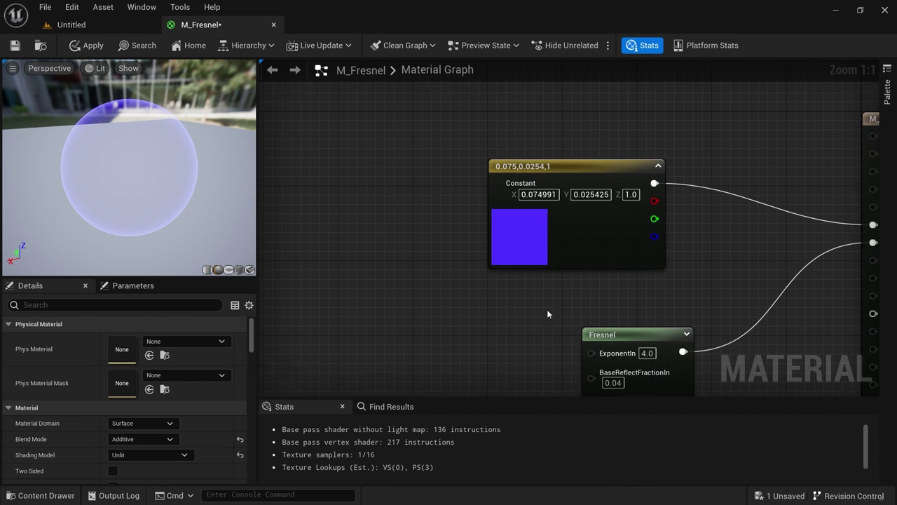
scroll(465, 305, "down", 1)
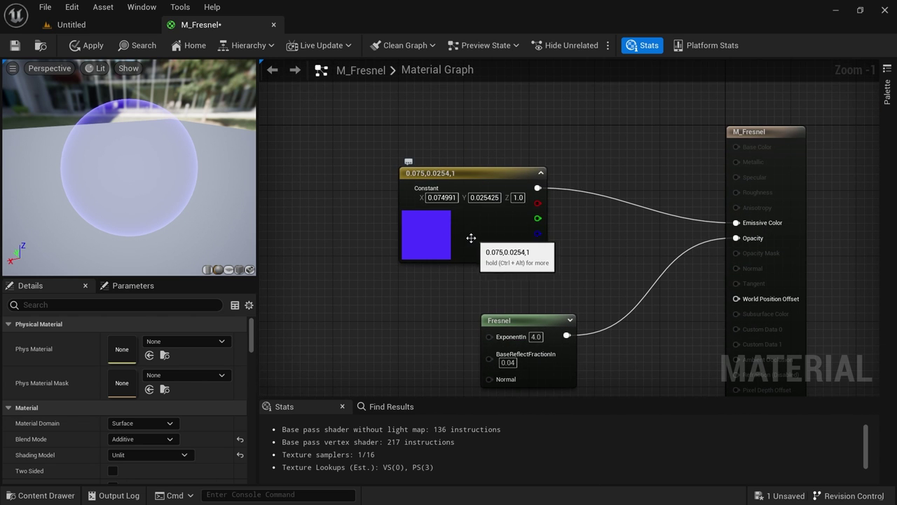
left_click_drag(480, 240, 423, 174)
left_click(411, 314)
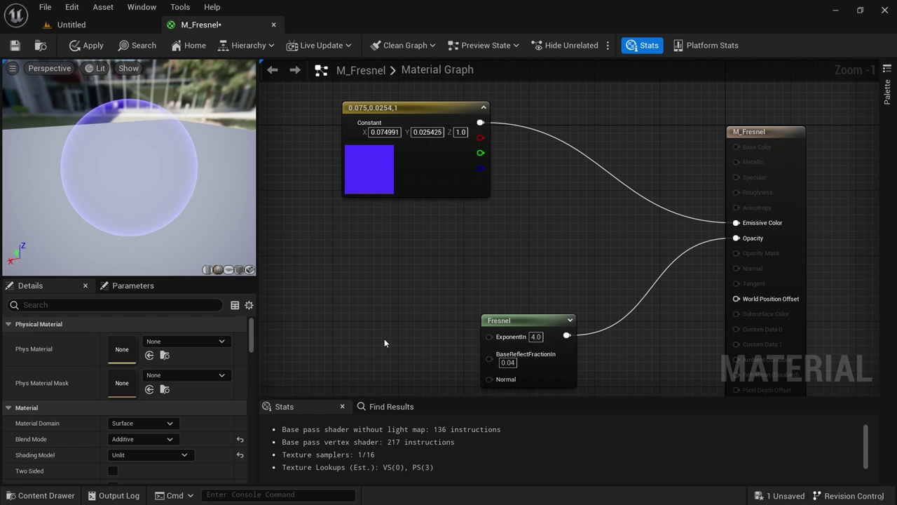
Add a scalar parameter named Exponent, connect it to the Fresnel node's ExponentIn, and place it up and to the left of that node
left_click(369, 303)
type("s")
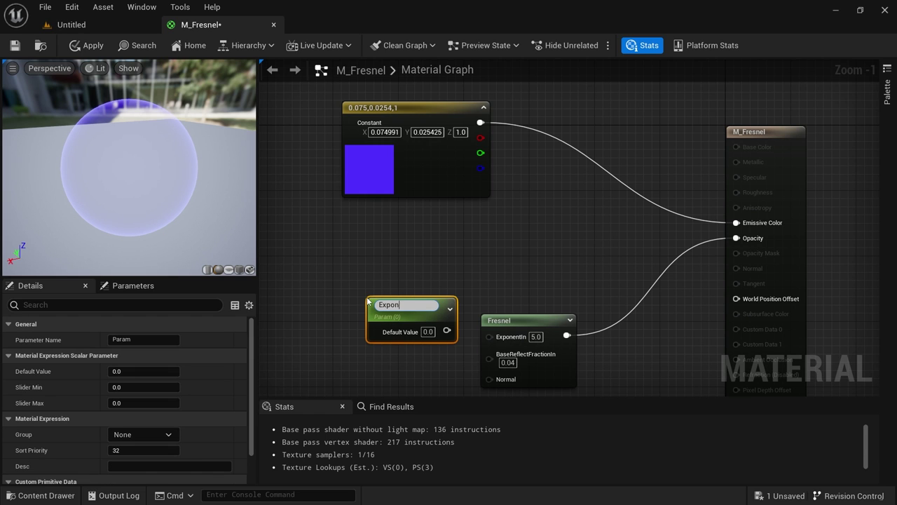
type("Exponent")
key("Return")
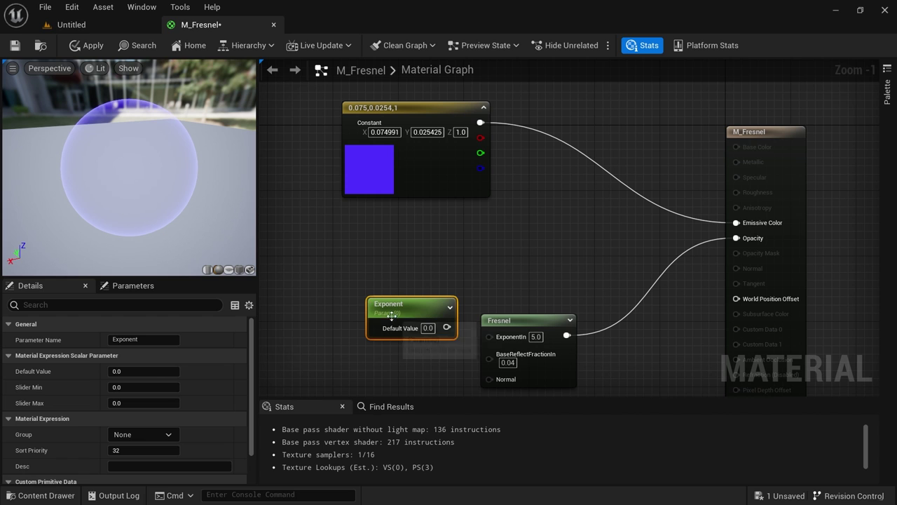
left_click_drag(446, 327, 491, 340)
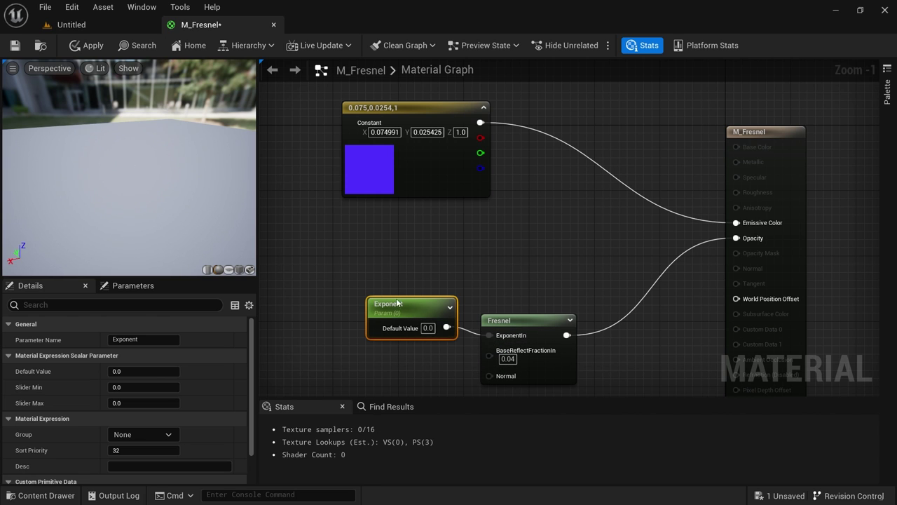
left_click_drag(397, 303, 372, 263)
Add a scalar parameter named Ref below the Exponent node and connect it to the Fresnel node's BaseReflectFractionIn
left_click(362, 334)
key("s")
left_click(344, 336)
type("Re")
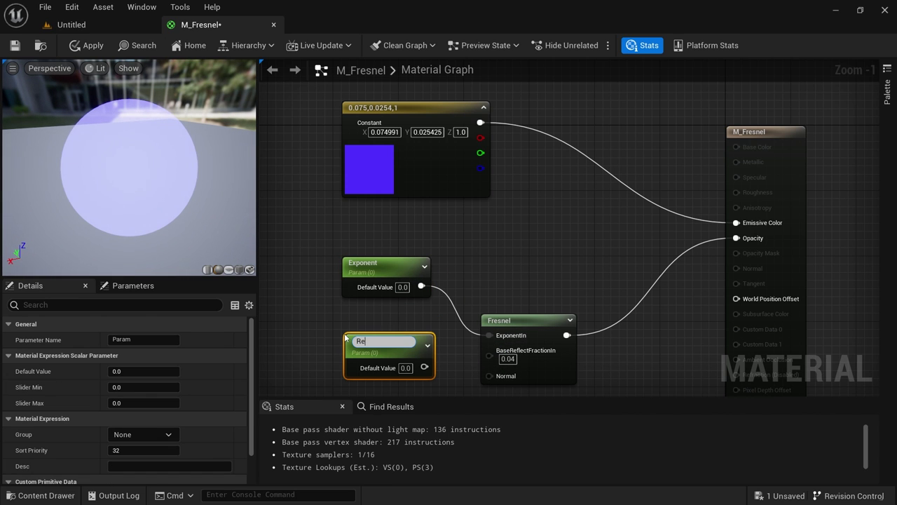
type("f")
key("Return")
left_click_drag(424, 363, 497, 356)
Set the default values of Exponent to 0.5 and Ref to 0.04, and apply the material
left_click(530, 325)
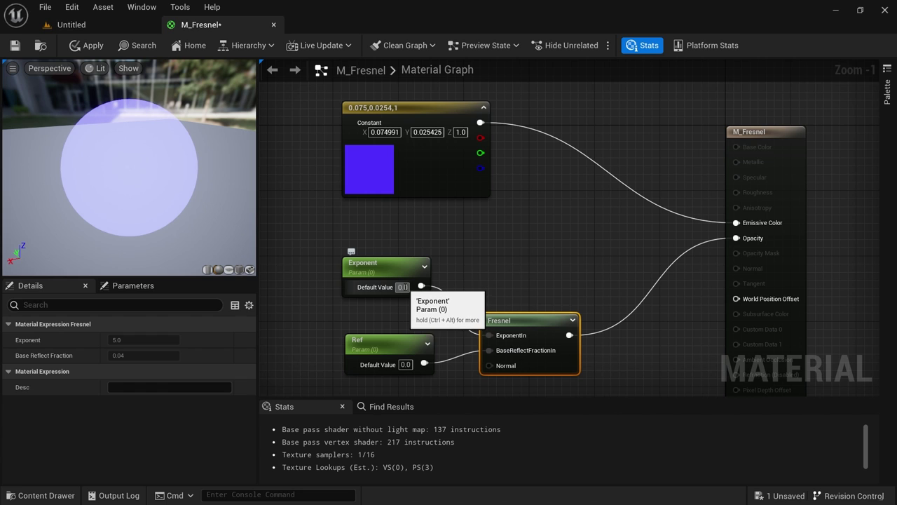
key("Return")
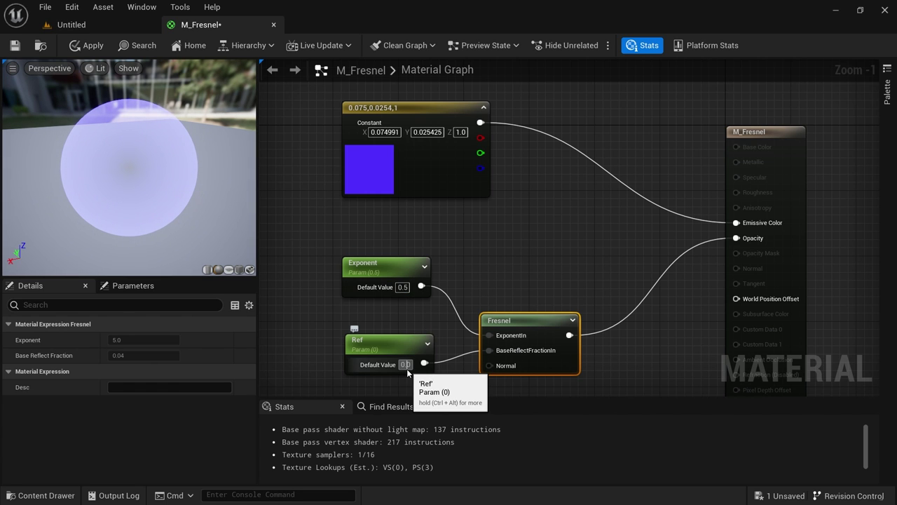
type("4")
key("Return")
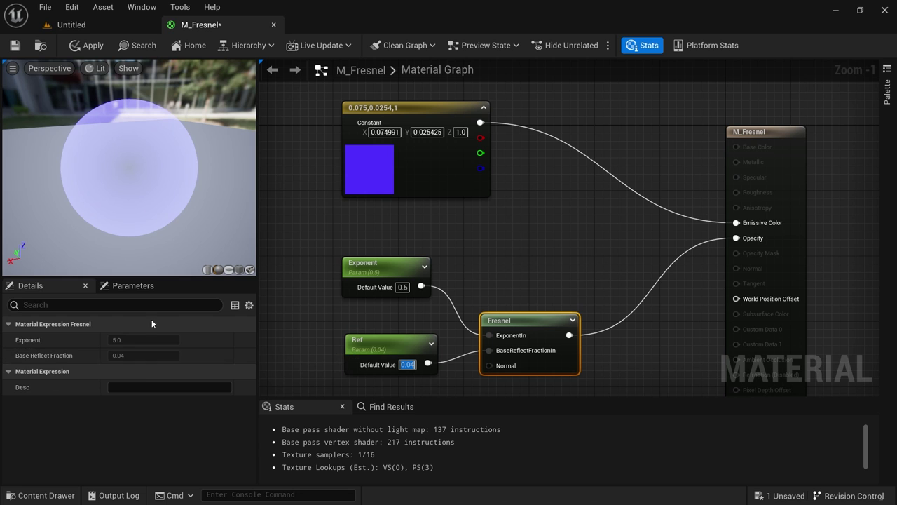
left_click(546, 248)
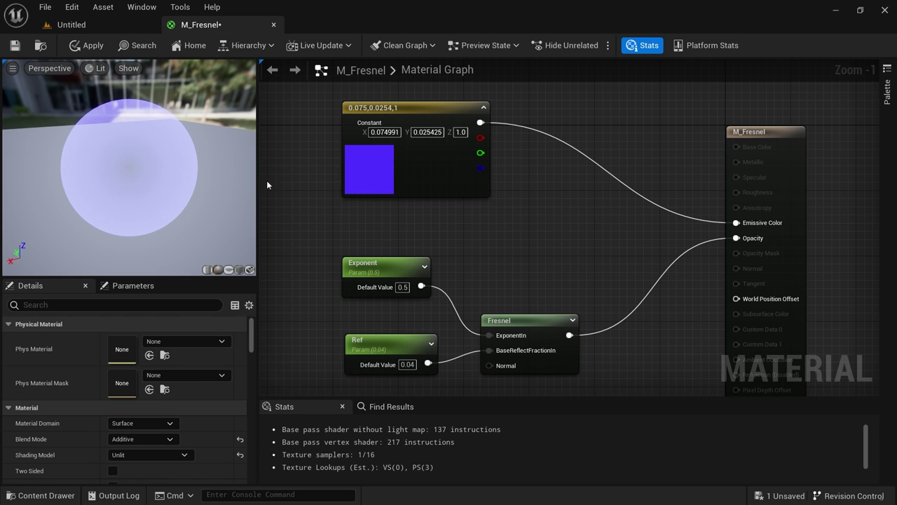
left_click(86, 48)
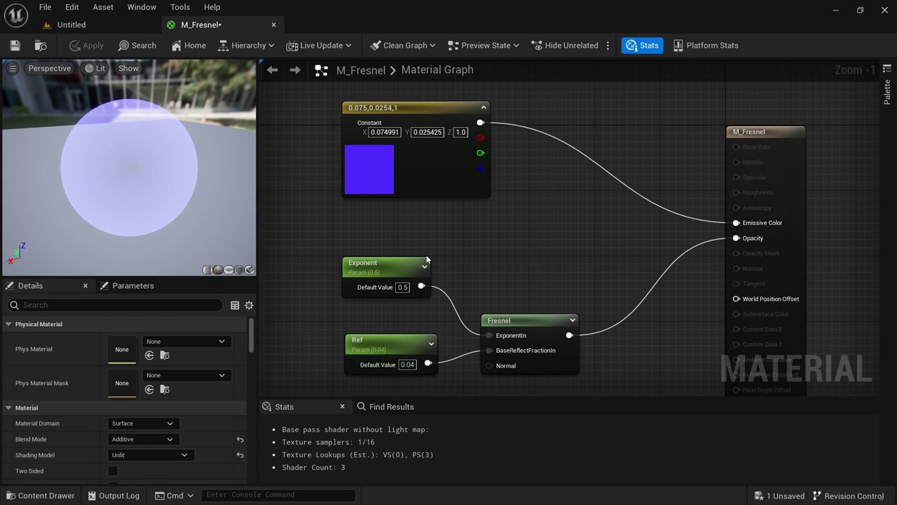
Set the Exponent parameter's default value to 5
left_click(531, 321)
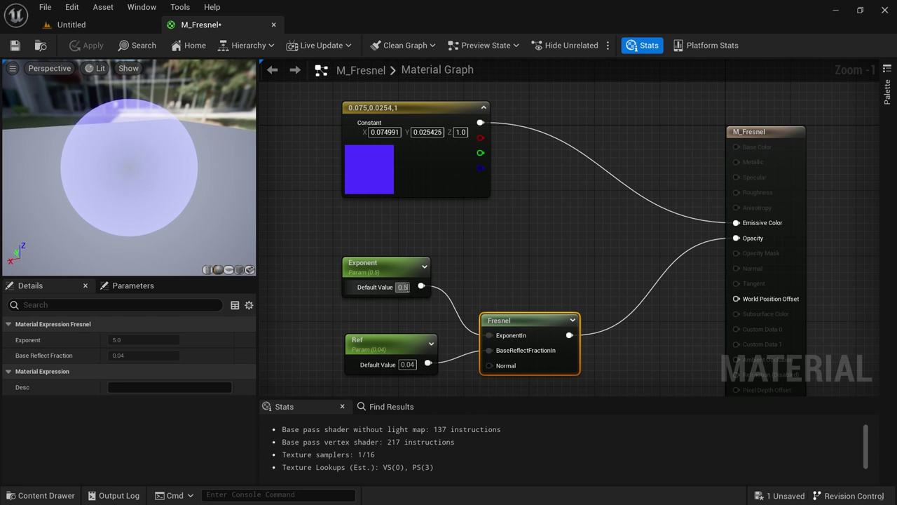
type("5")
key("Return")
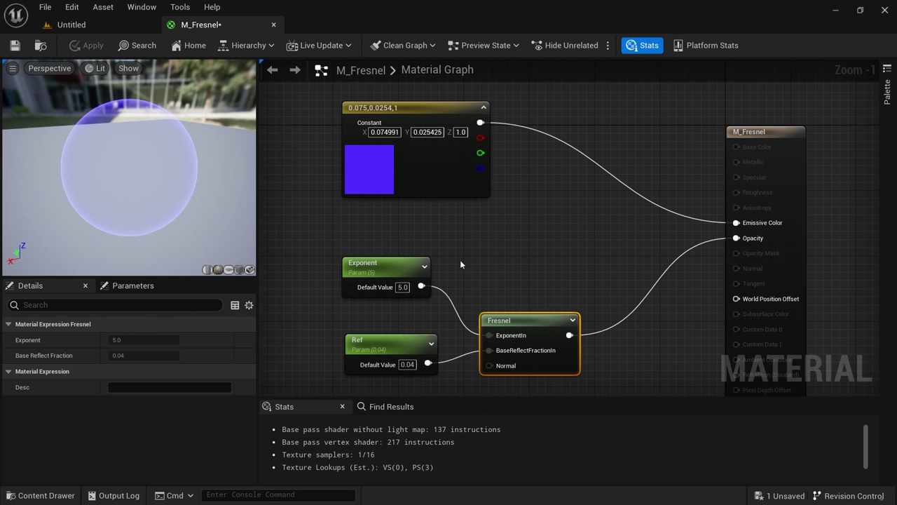
Move the Constant3Vector node well to the left of the Exponent parameter, leaving a wide gap before the output node
right_click_drag(460, 260, 519, 298)
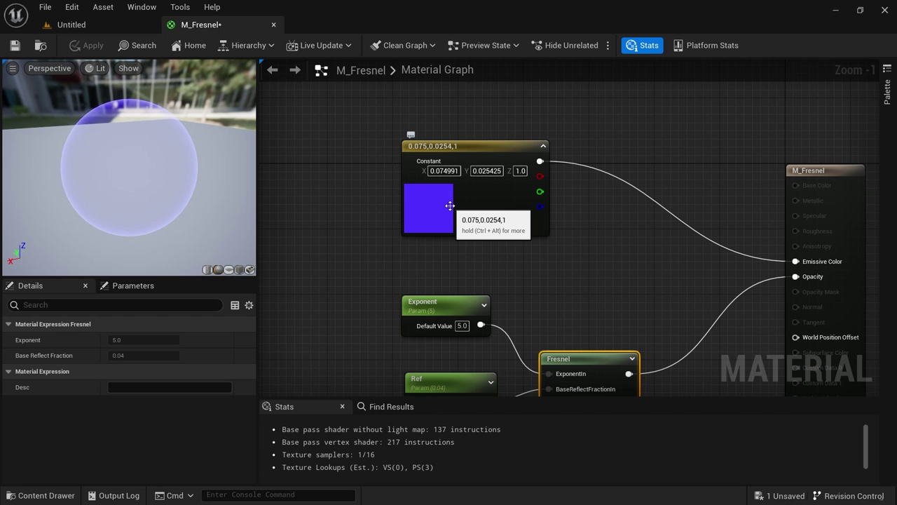
left_click_drag(450, 205, 289, 148)
right_click_drag(329, 250, 421, 279)
left_click(420, 279)
Add a Texture Sample node using T_Tendrils from the Tutorial/Textures folder, placed below the Constant3Vector node
key("ctrl+space")
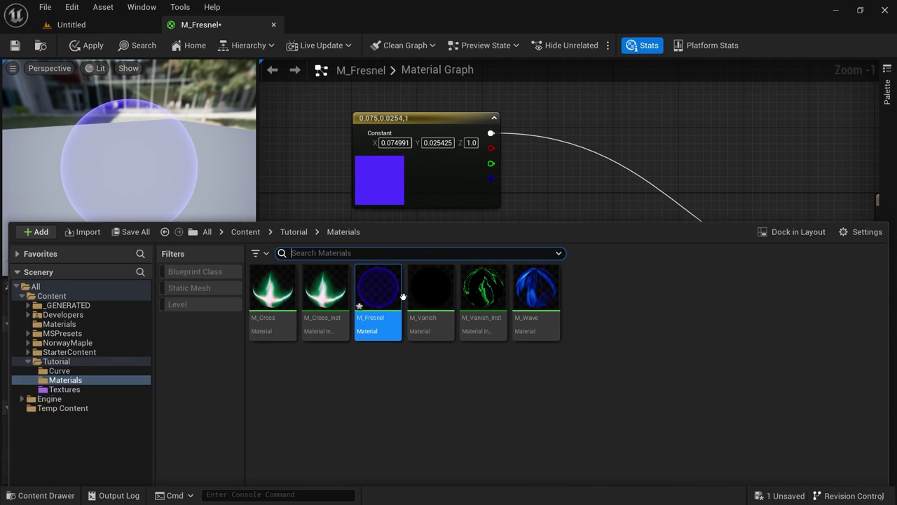
left_click(64, 358)
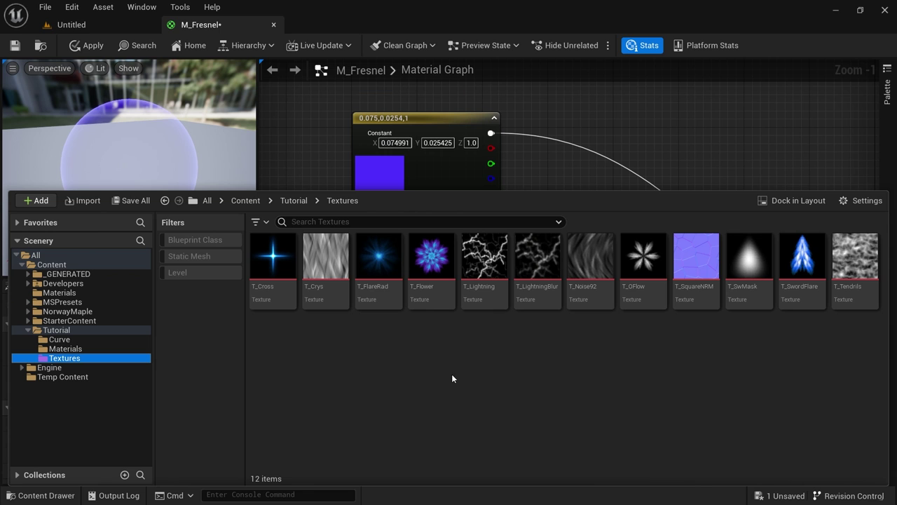
left_click(845, 301)
key("ctrl+space")
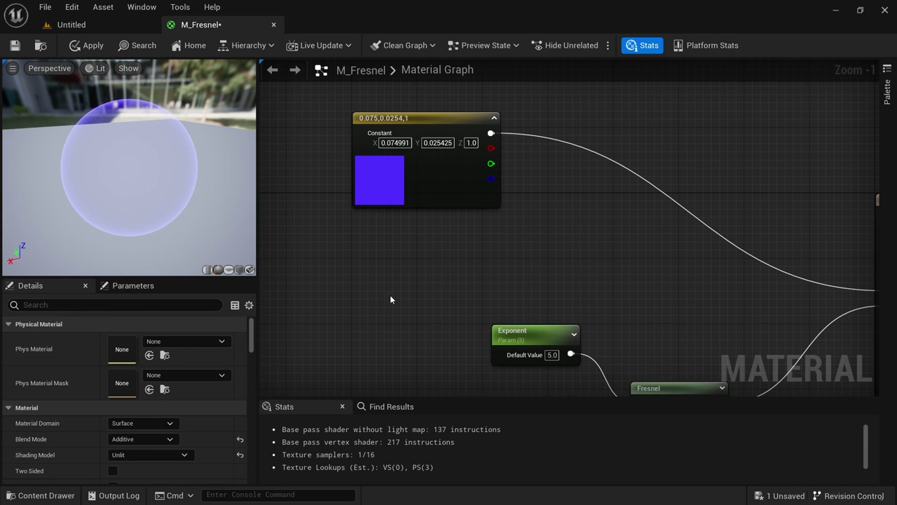
left_click(316, 242)
left_click(569, 240)
right_click_drag(569, 240, 548, 256)
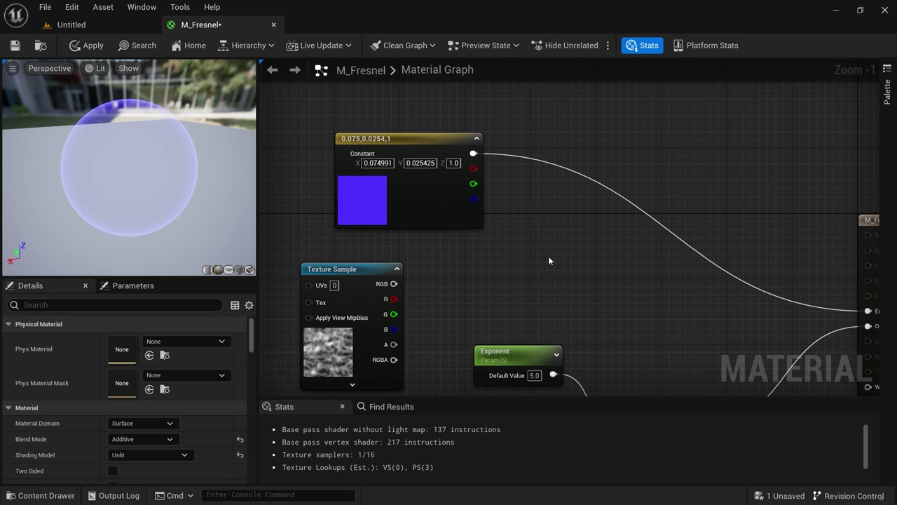
Multiply the blue-violet constant by the Texture Sample's RGB output and connect the Multiply result to Emissive Color
left_click(533, 204)
left_click_drag(473, 153, 540, 222)
left_click_drag(394, 283, 541, 240)
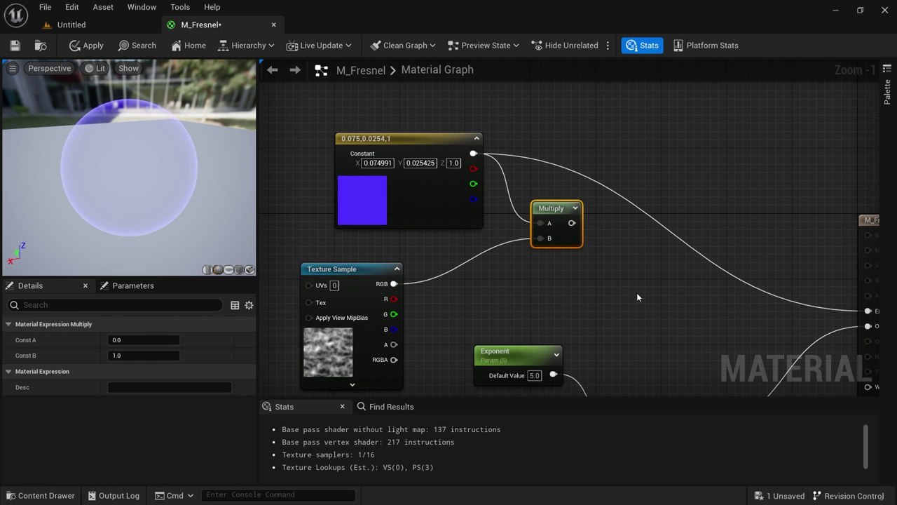
right_click_drag(636, 292, 519, 228)
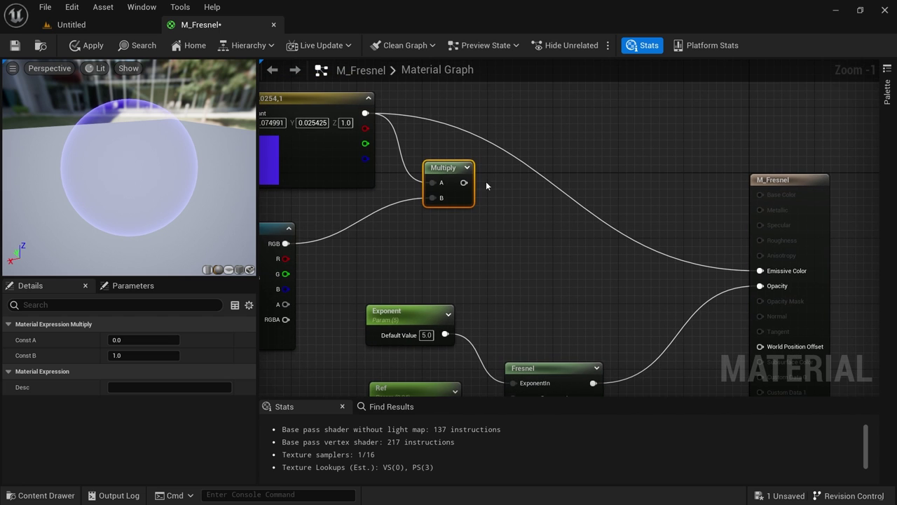
left_click_drag(463, 182, 760, 270)
right_click_drag(415, 239, 472, 241)
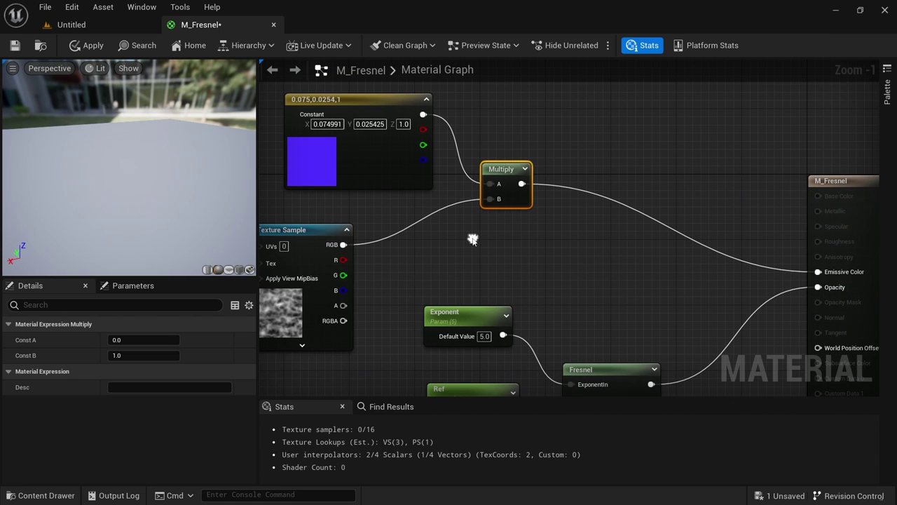
left_click(293, 309)
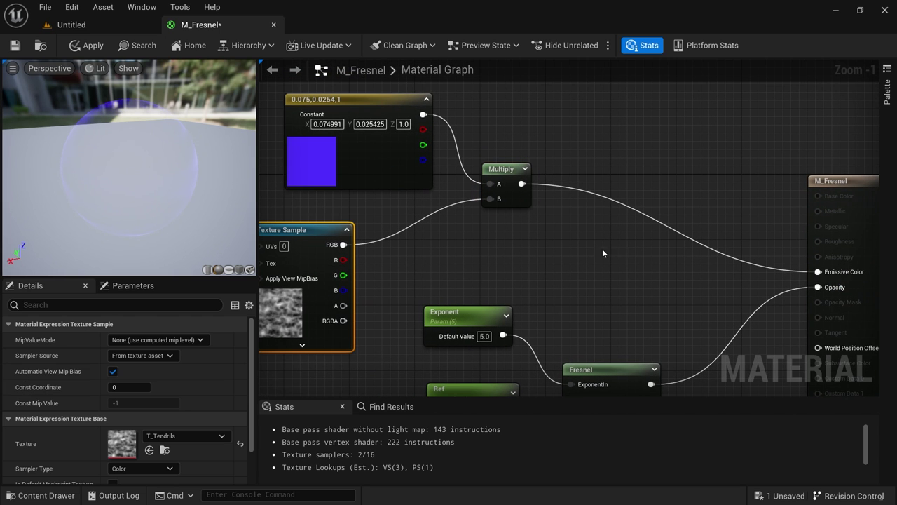
Apply the M_Fresnel changes and examine the textured Fresnel effect on the preview sphere from several angles
left_click(87, 47)
right_click_drag(129, 167, 129, 203)
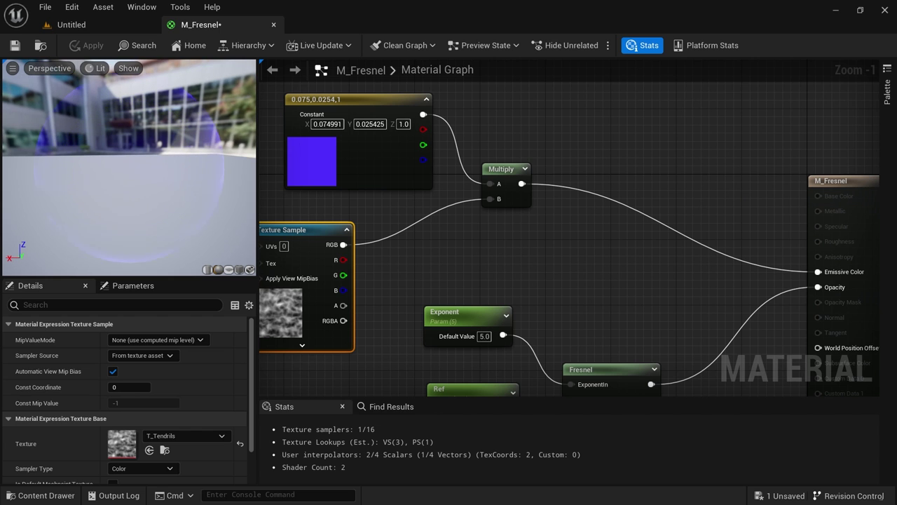
left_click_drag(39, 164, 221, 327)
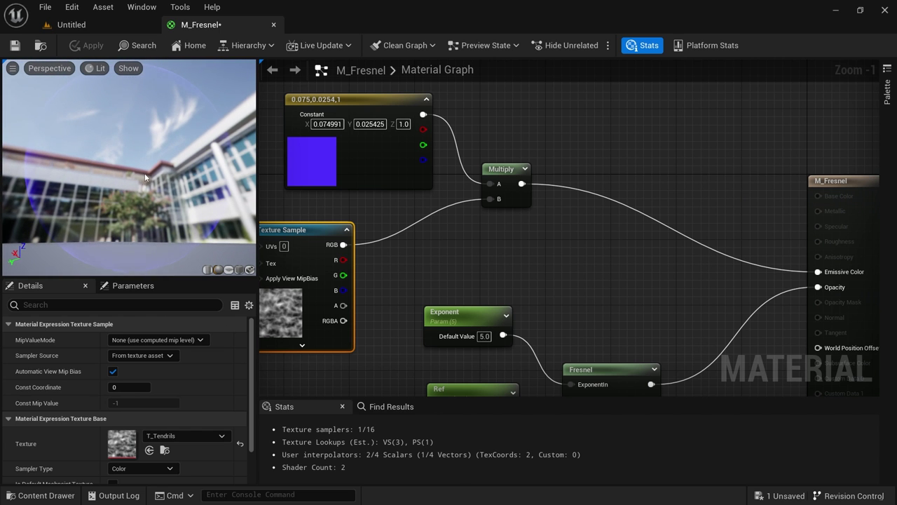
left_click_drag(144, 177, 221, 260)
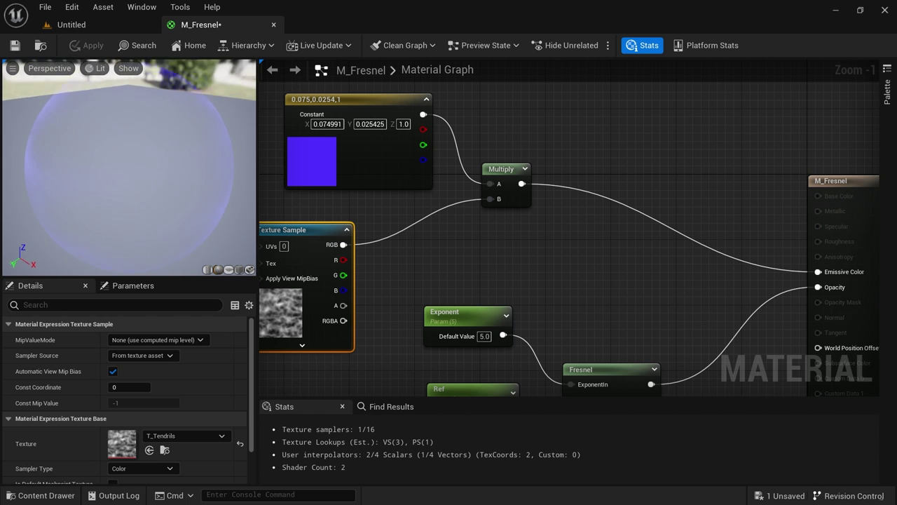
right_click_drag(332, 302, 432, 300)
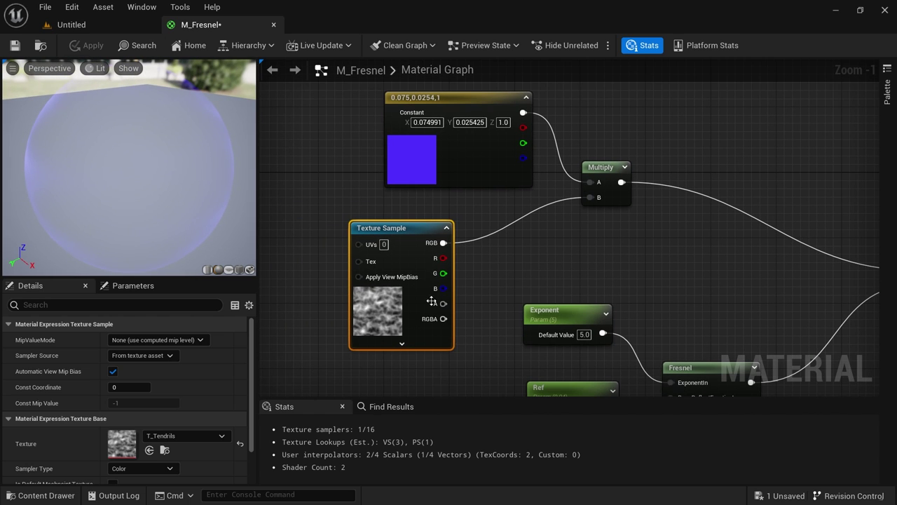
Open M_Cross from the Tutorial/Materials folder for reference, look over its graph, and return to M_Fresnel's preview
left_click(277, 272)
key("ctrl+space")
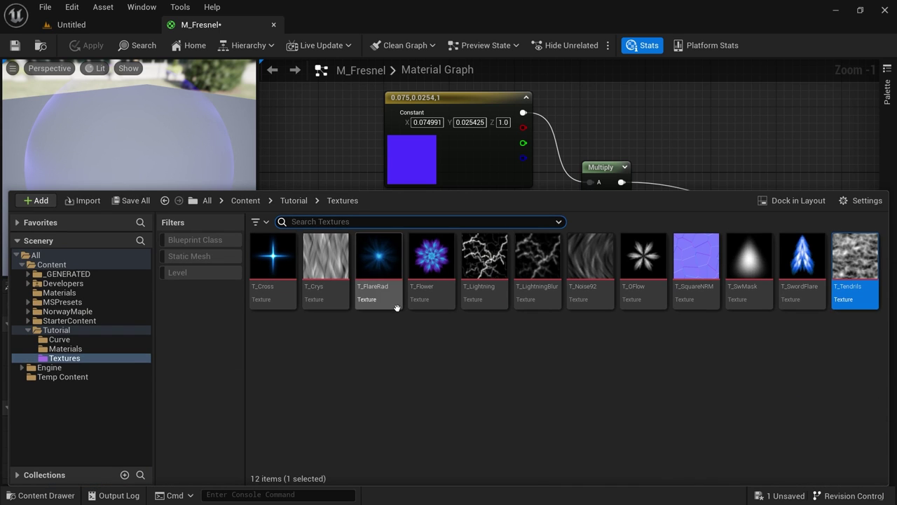
left_click(65, 349)
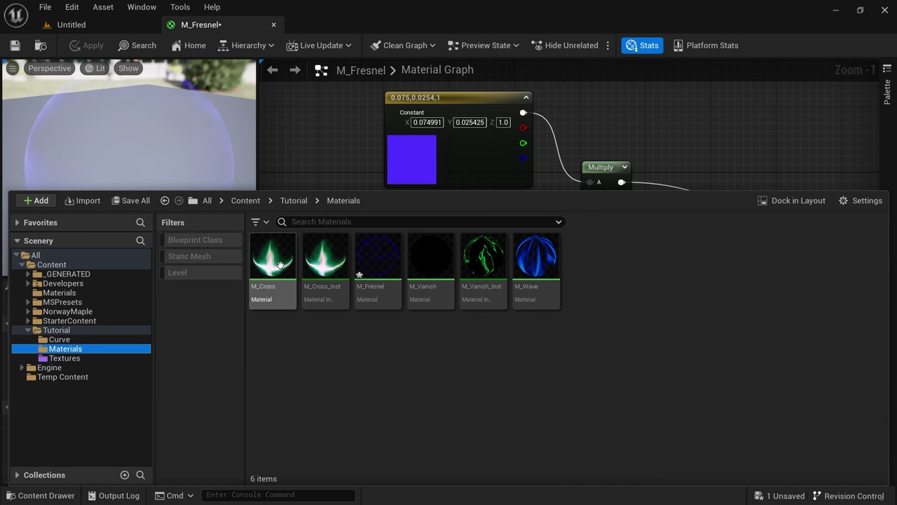
key("ctrl+space")
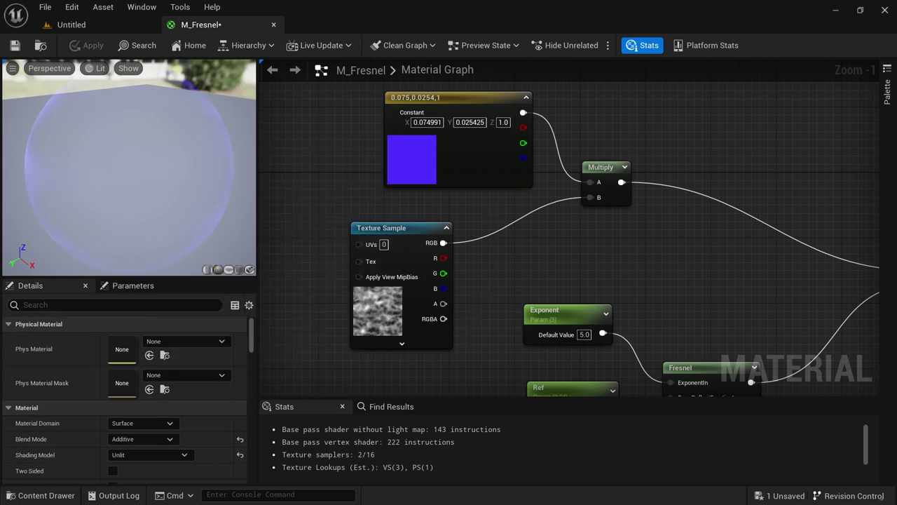
scroll(324, 200, "down", 1)
right_click_drag(324, 199, 853, 61)
scroll(587, 164, "down", 1)
left_click(248, 21)
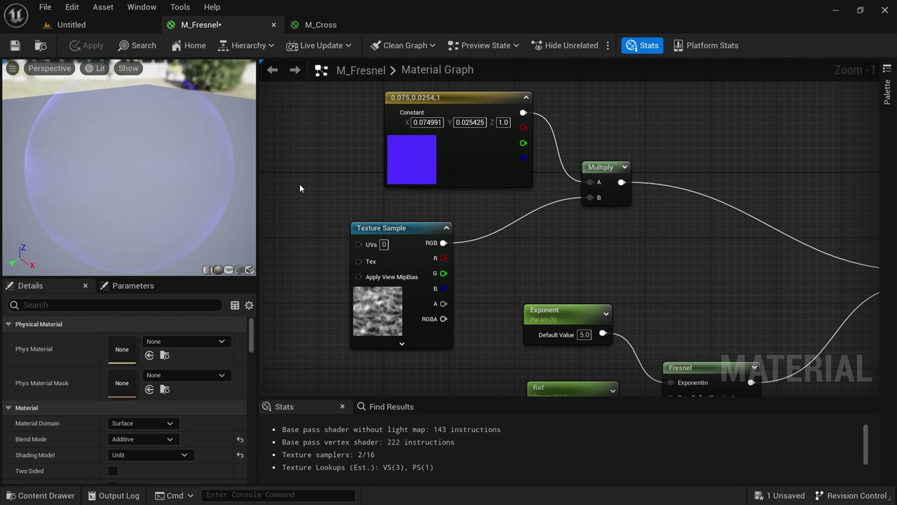
left_click_drag(124, 226, 143, 226)
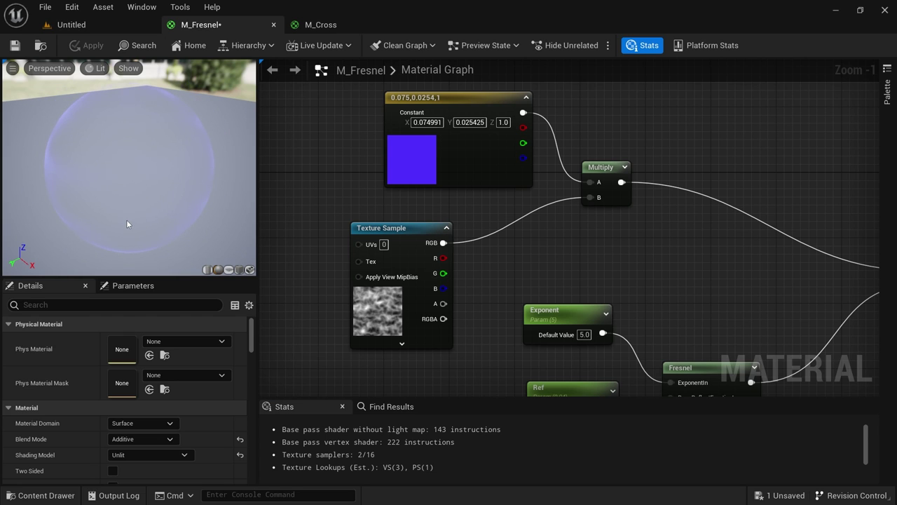
left_click_drag(190, 180, 191, 210)
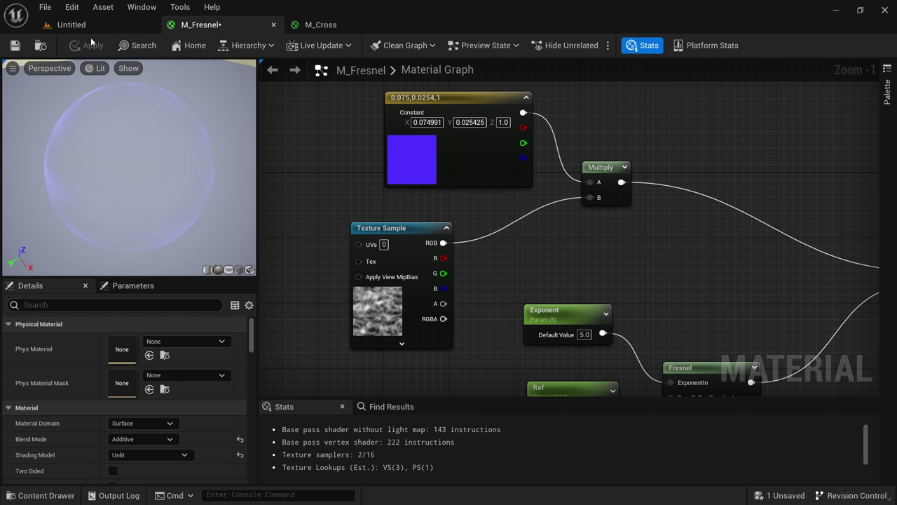
Duplicate the green M_Vanish_Inst sphere in the level, placing the copy beside the original, and return to M_Fresnel
left_click(108, 28)
right_click_drag(357, 222, 463, 222)
key("g")
left_click_drag(291, 232, 405, 178, "alt")
left_click(223, 25)
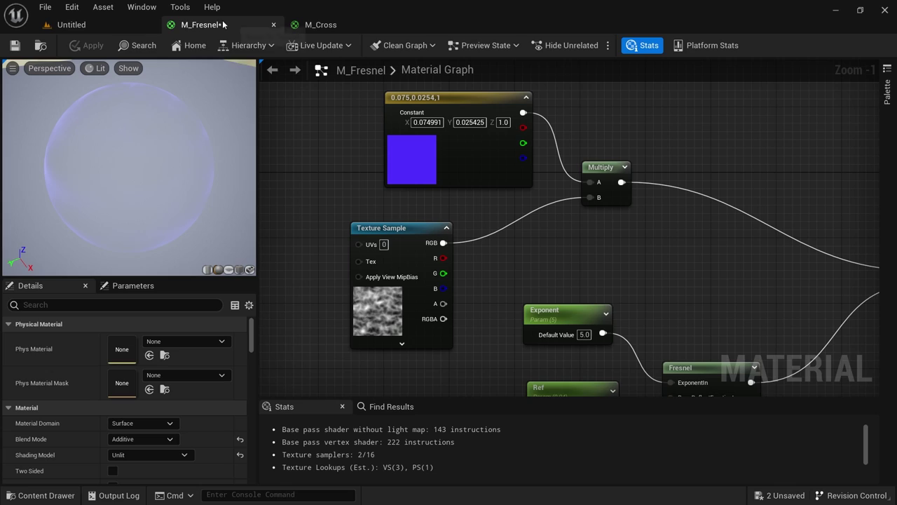
Assign M_Fresnel to the duplicated sphere's Element 0 material slot and lower the sphere partly into the floor
left_click(41, 45)
left_click(110, 24)
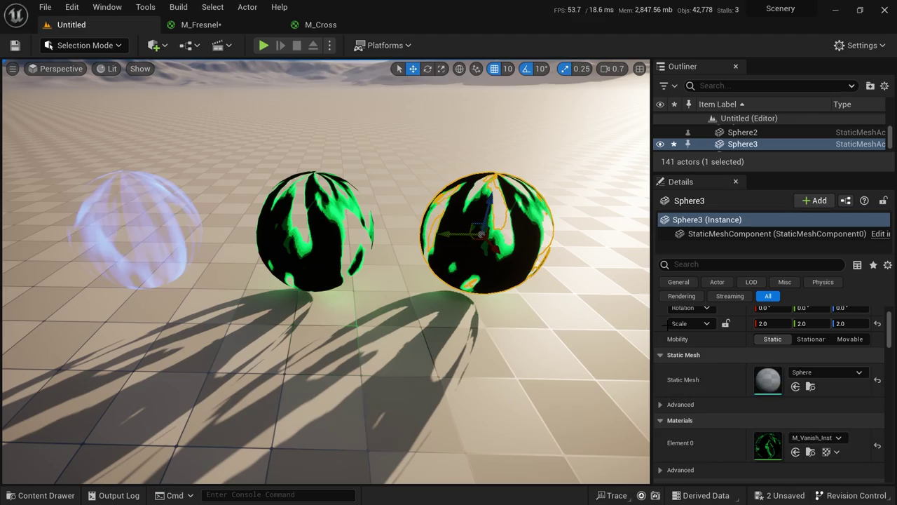
left_click(796, 452)
right_click_drag(449, 281, 309, 337)
right_click_drag(329, 279, 329, 281)
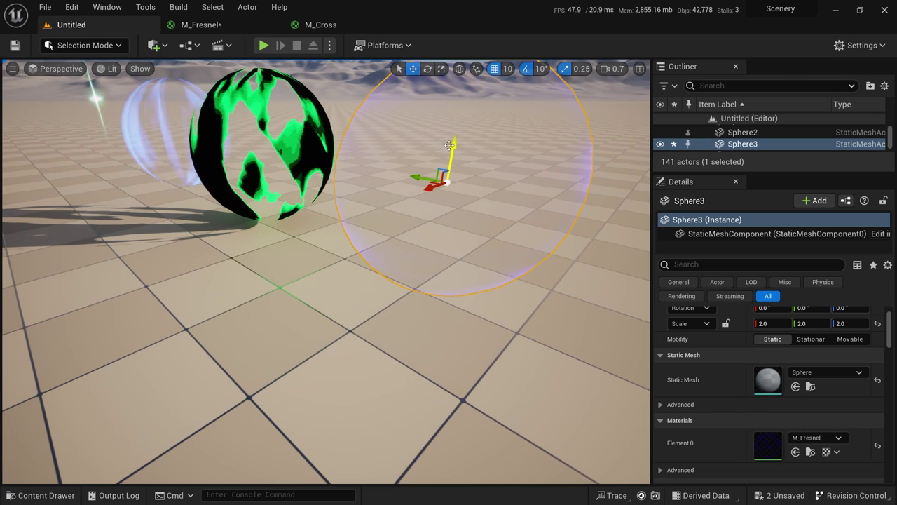
left_click_drag(453, 165, 448, 245)
mouse_move(369, 270)
right_mouse_down()
mouse_move(386, 274)
mouse_move(337, 330)
mouse_move(369, 270)
right_mouse_up()
Multiply the emissive result by 10 with a second Multiply node feeding Emissive Color, and apply the material
left_click(214, 26)
right_click_drag(461, 166, 513, 302)
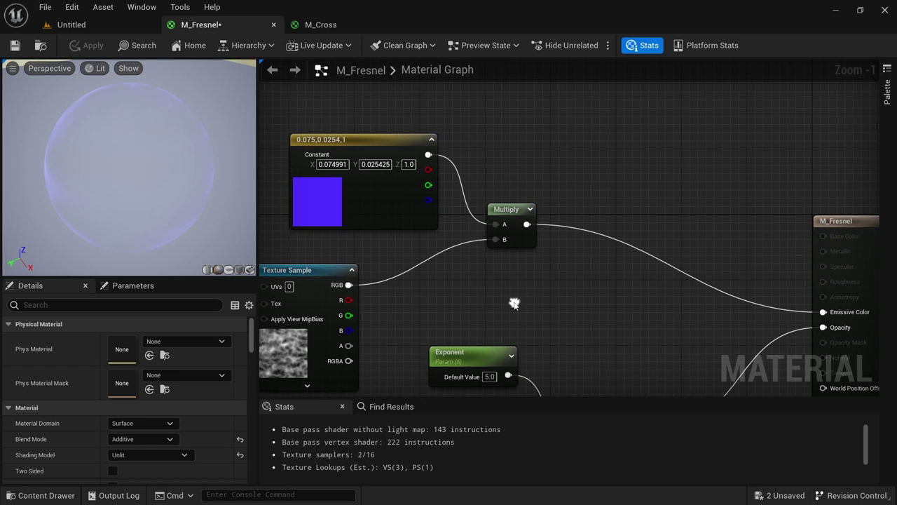
left_click(592, 162)
left_click_drag(527, 224, 601, 197)
left_click_drag(647, 179, 823, 311)
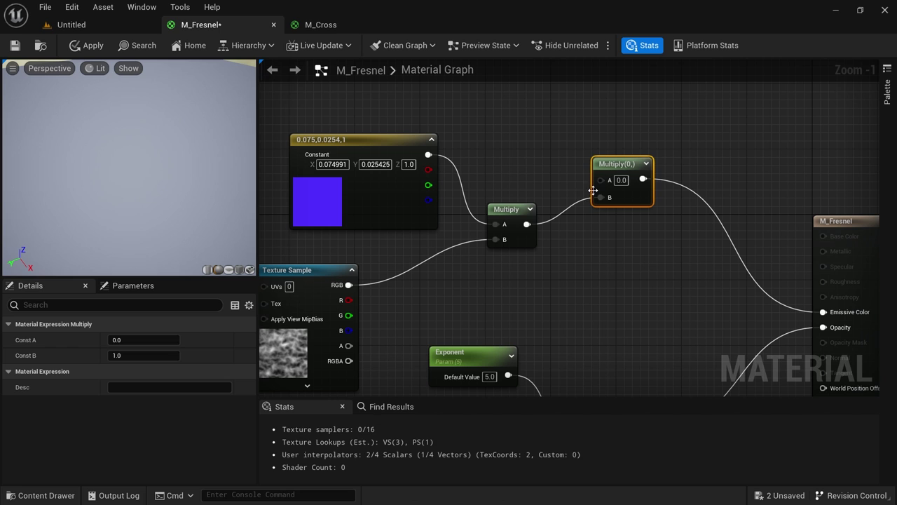
left_click(146, 342)
type("10")
key("Return")
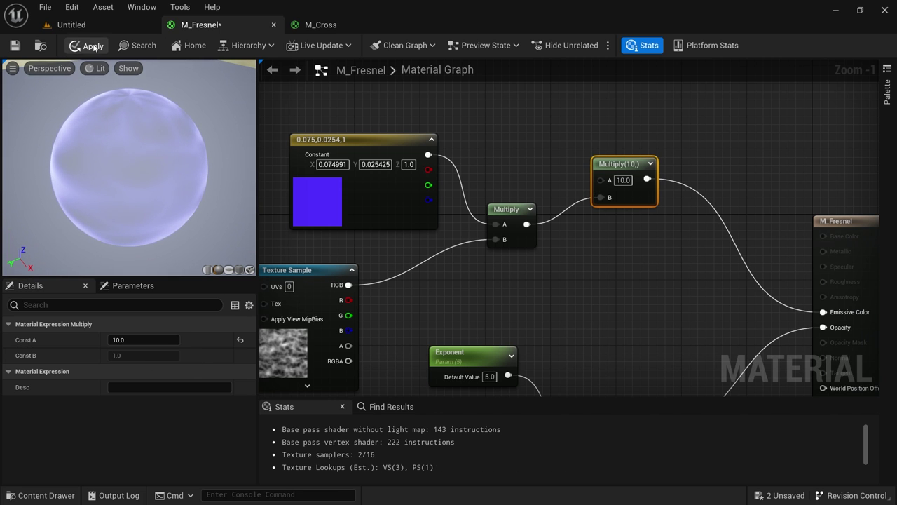
left_click(91, 46)
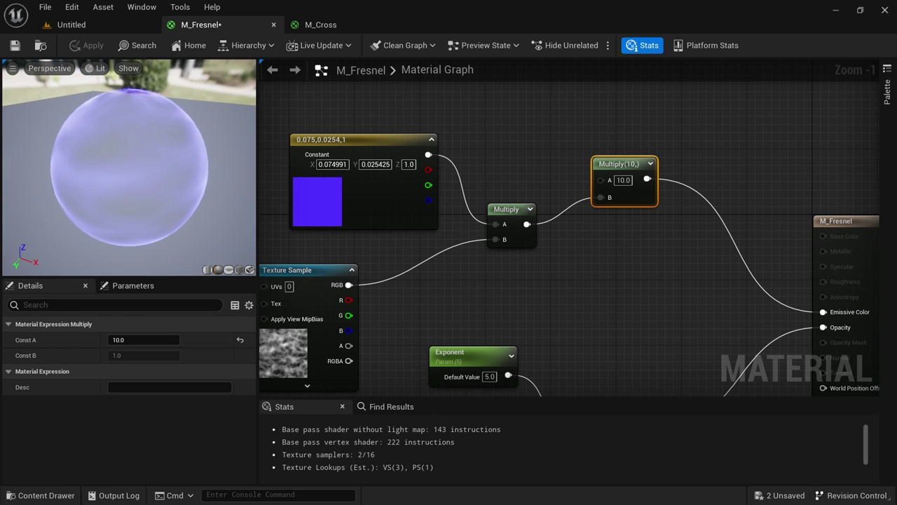
Raise the M_Fresnel sphere above the level floor and view its glow beside the other spheres
left_click(124, 30)
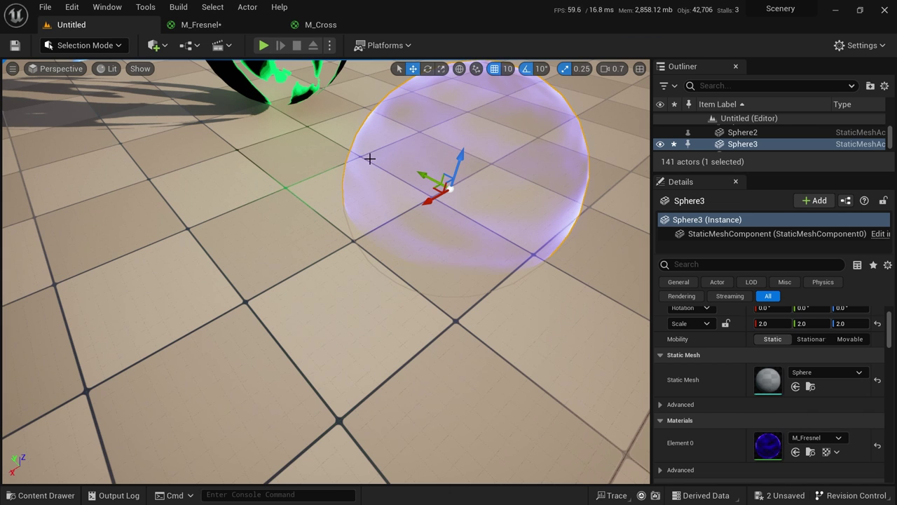
right_click_drag(357, 206, 378, 204)
key("g")
key("g")
left_click_drag(380, 210, 409, 139)
right_click_drag(230, 188, 170, 161)
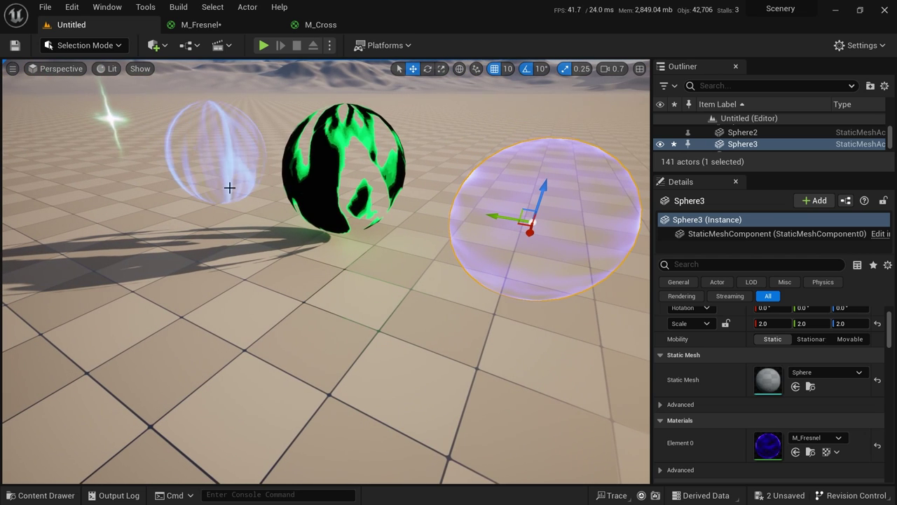
Lower the M_Fresnel sphere partly into the floor and examine up close where it meets the ground
left_click_drag(544, 189, 534, 251)
key("w")
right_click_drag(472, 334, 501, 312)
key("g")
key("w")
right_click_drag(447, 327, 445, 329)
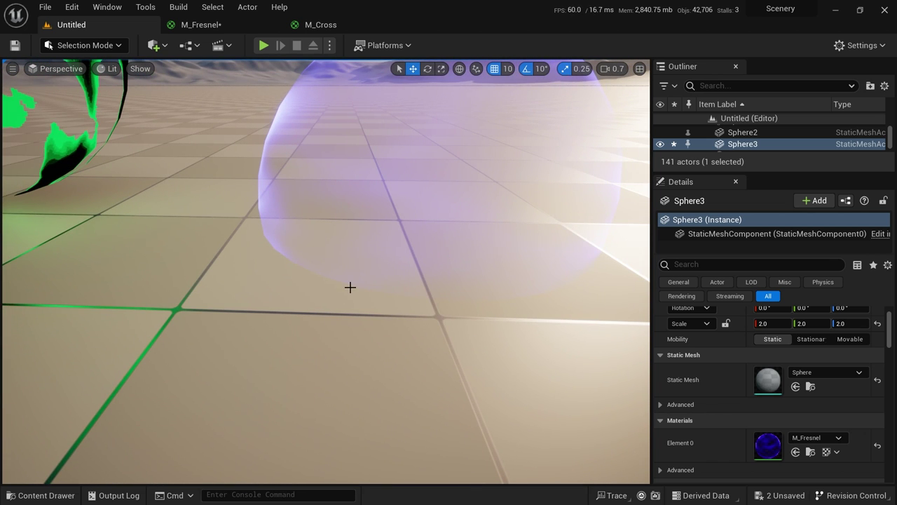
Lower the M_Wave sphere into the floor to examine its ground intersection, and raise it back up
right_click_drag(351, 286, 179, 176)
left_click(180, 176)
left_click_drag(212, 152, 217, 285)
key("g")
key("g")
key("g")
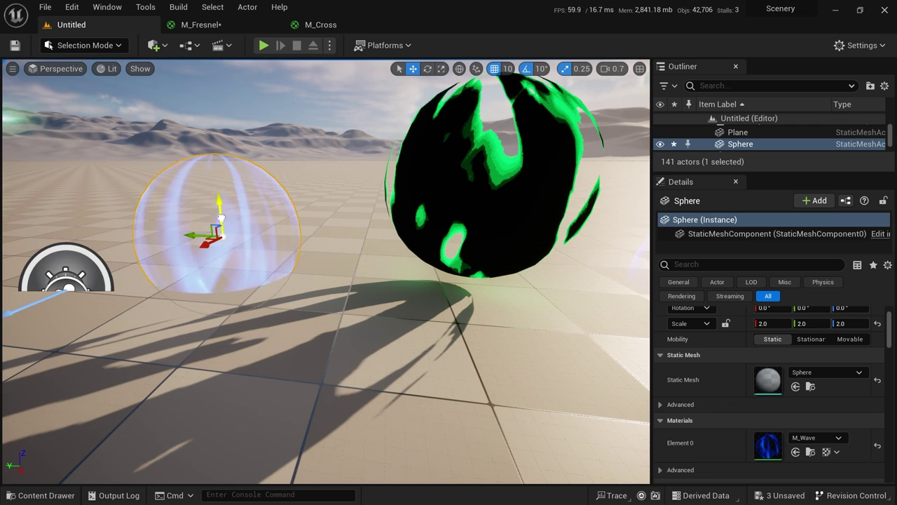
left_click_drag(222, 217, 219, 143)
key("s")
Raise the M_Fresnel sphere fully above the floor again
right_click_drag(218, 143, 375, 221)
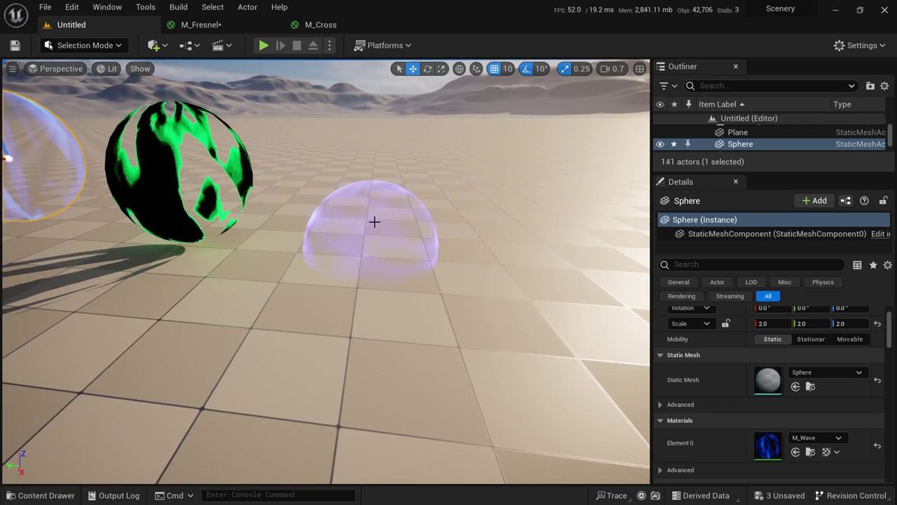
left_click(373, 220)
left_click_drag(365, 220, 368, 138)
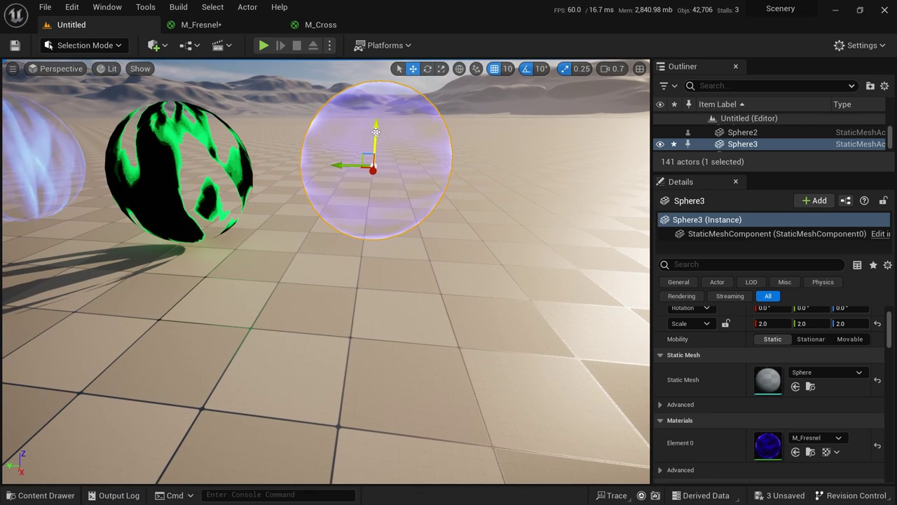
key("g")
Move M_Fresnel's Exponent, Ref and Fresnel nodes together down and to the left, making room before the output node
left_click(231, 23)
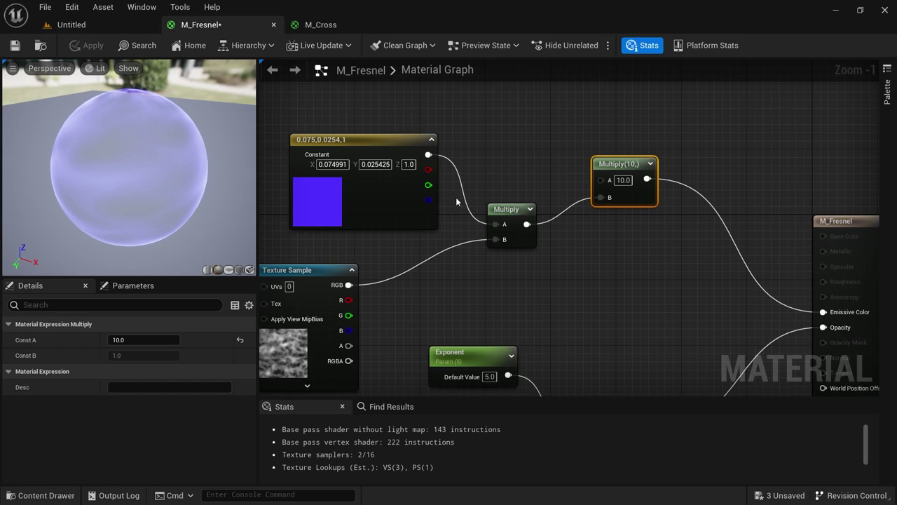
right_click_drag(458, 203, 491, 125)
scroll(471, 192, "down", 1)
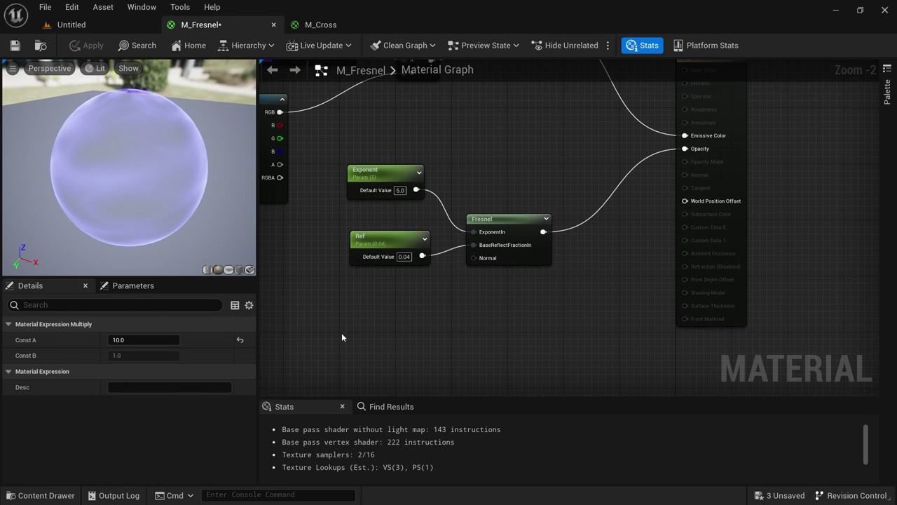
left_click_drag(341, 337, 533, 184)
left_click_drag(514, 217, 430, 280)
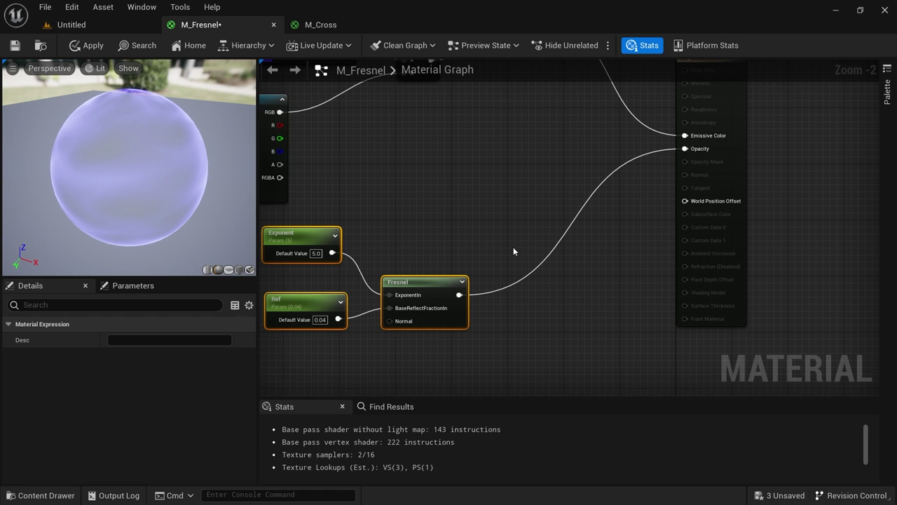
Add a Depth Fade node and place it directly below the Fresnel node
right_click_drag(513, 251, 473, 233)
right_click(451, 374)
type("depth")
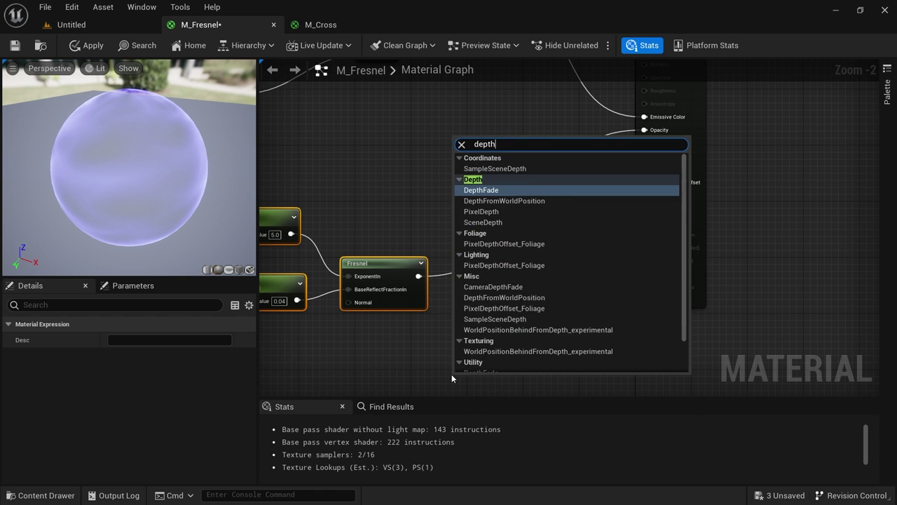
type(" fad")
key("Return")
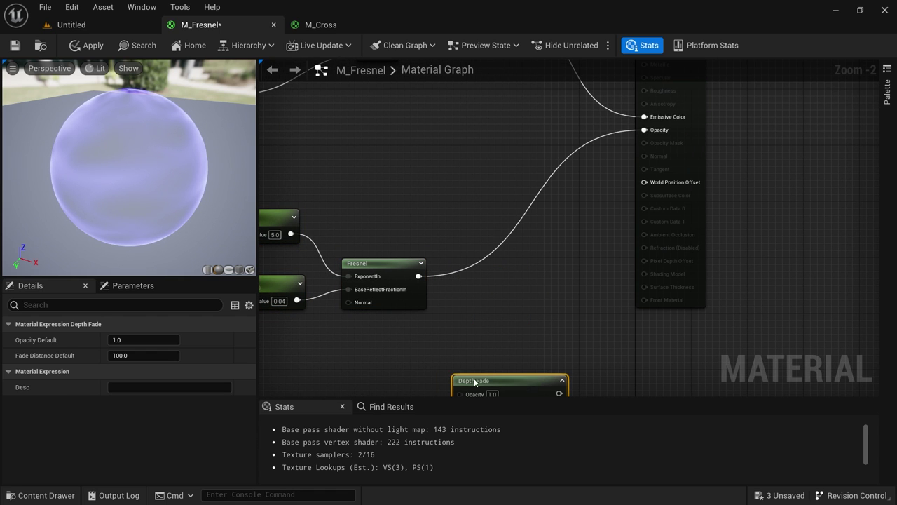
left_click_drag(474, 380, 358, 333)
Multiply the Fresnel output by Depth Fade, connect the Multiply result to Opacity, and apply the material
left_click(489, 300)
key("m")
left_click(470, 283)
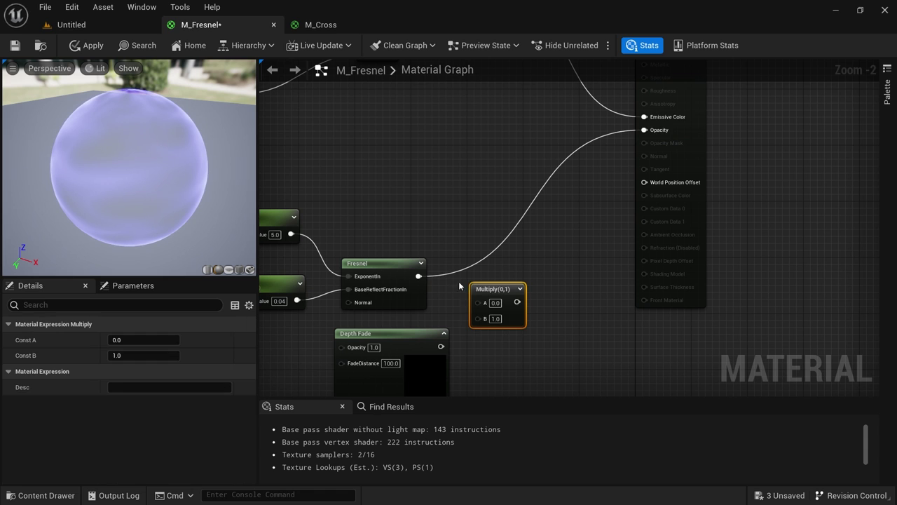
left_click_drag(418, 276, 478, 302)
left_click_drag(441, 346, 645, 131)
left_click(90, 47)
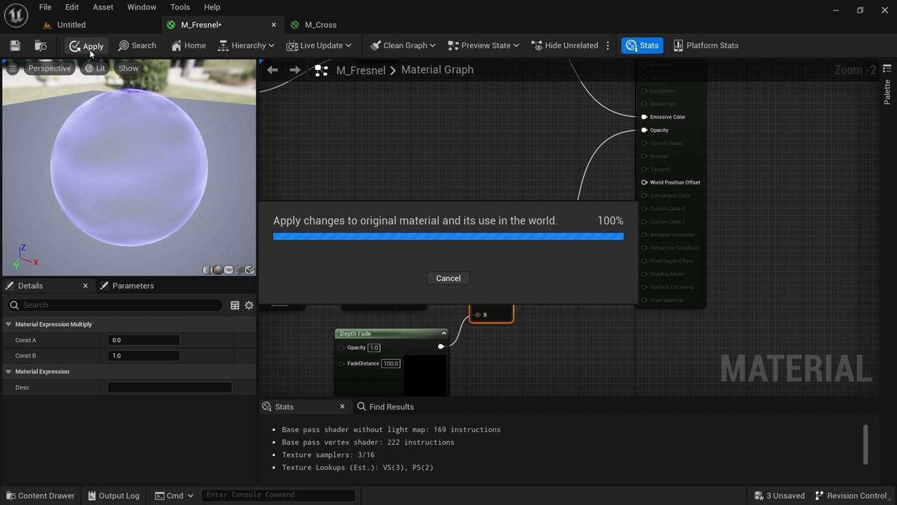
Select the Depth Fade node, and in the level lower the M_Fresnel sphere into the floor to examine its intersection
scroll(449, 301, "up", 2)
left_click(424, 296)
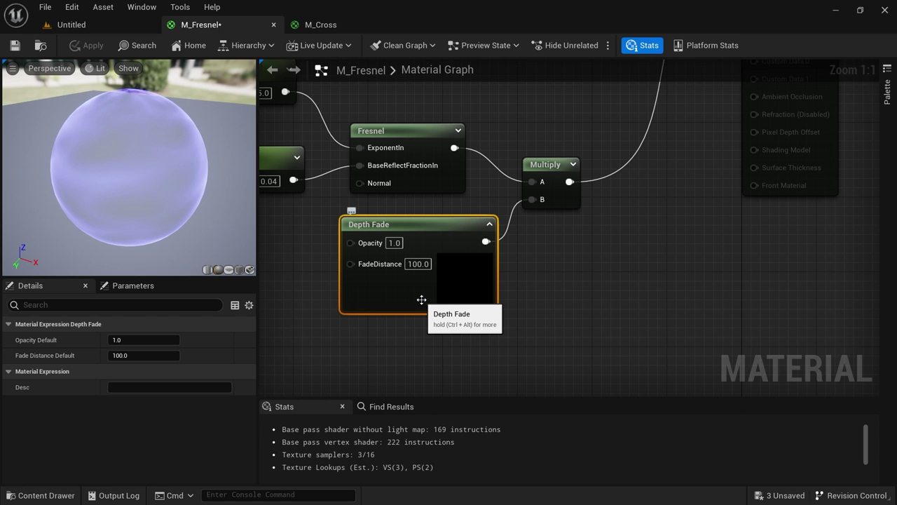
left_click(92, 25)
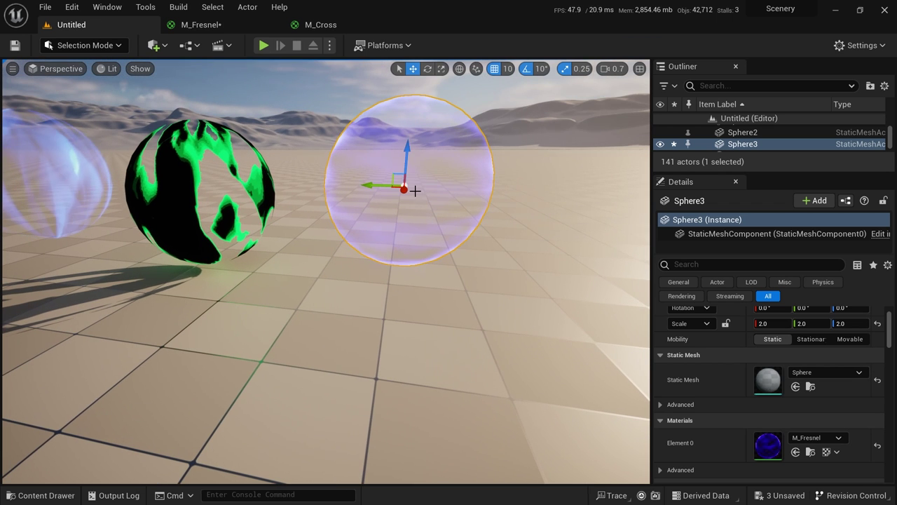
left_click_drag(406, 153, 406, 301)
key("g")
key("w")
right_click_drag(406, 302, 388, 327)
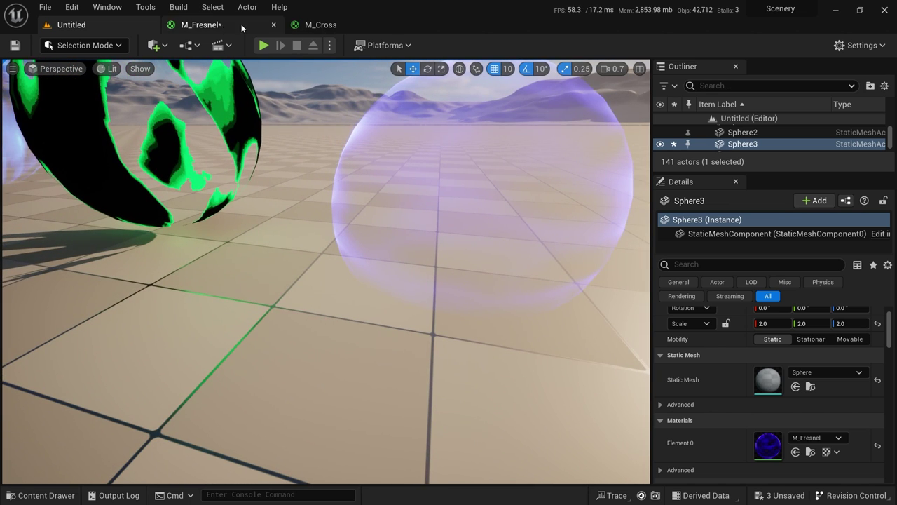
Close the M_Cross material and return to the M_Fresnel graph
left_click(219, 24)
left_click(337, 27)
middle_click(339, 26)
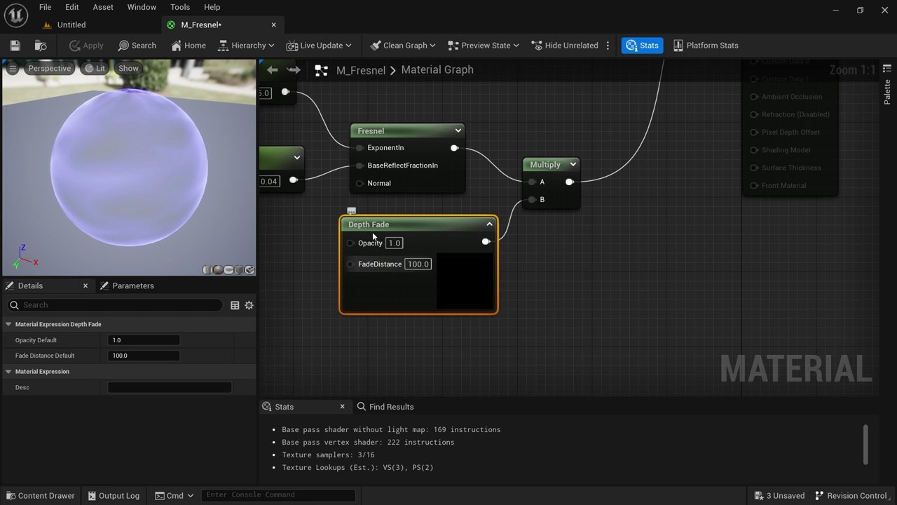
Examine the M_Fresnel sphere's faded floor intersection in the level from another angle and return to its material graph
left_click(106, 25)
right_click_drag(335, 200, 437, 187)
left_click(203, 25)
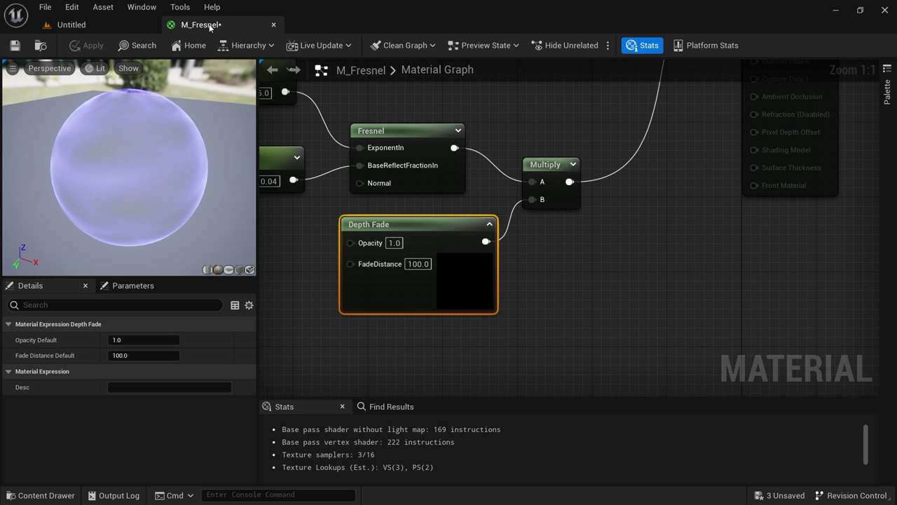
Move the Depth Fade node away from the Multiply node and examine the M_Fresnel sphere in the level from farther back
right_click_drag(621, 267, 672, 309)
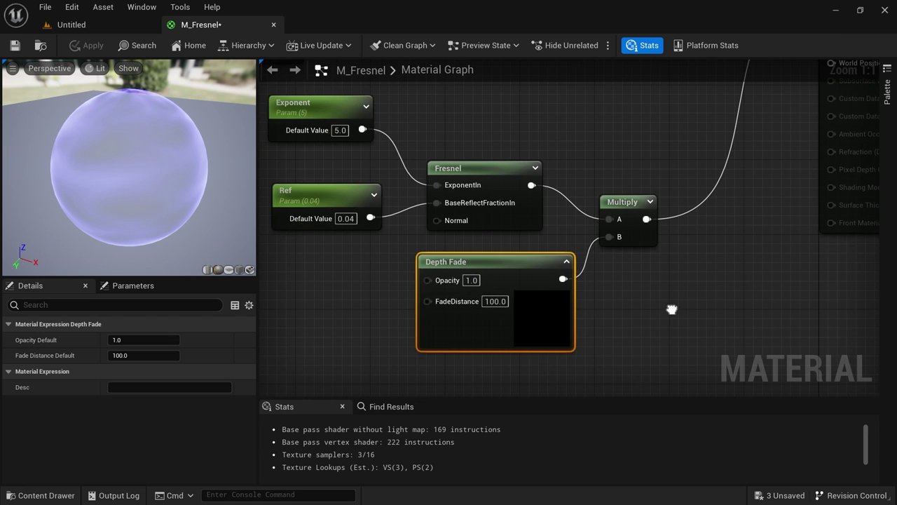
left_click_drag(506, 341, 413, 365)
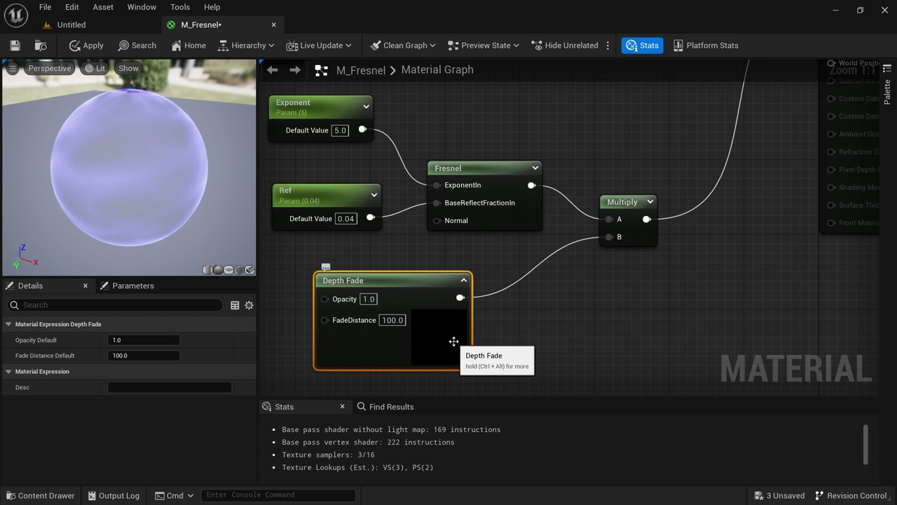
left_click(95, 28)
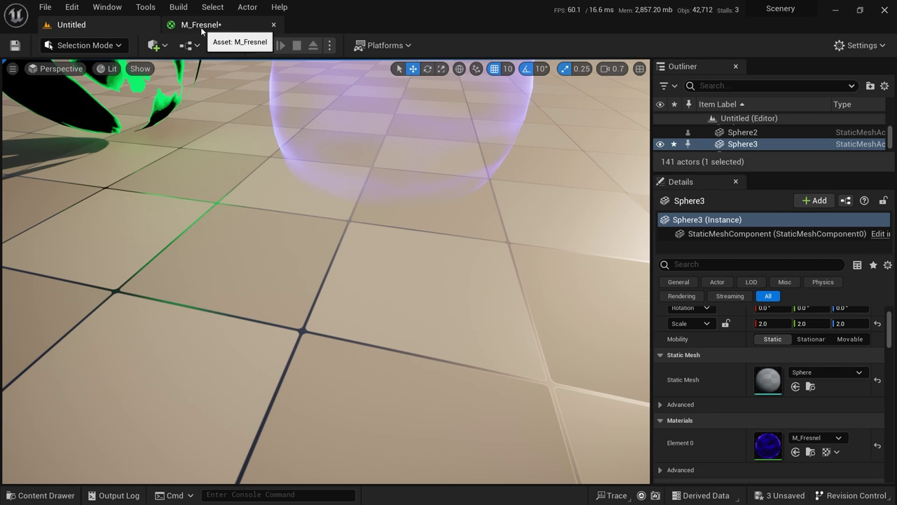
key("s")
right_click_drag(330, 191, 319, 164)
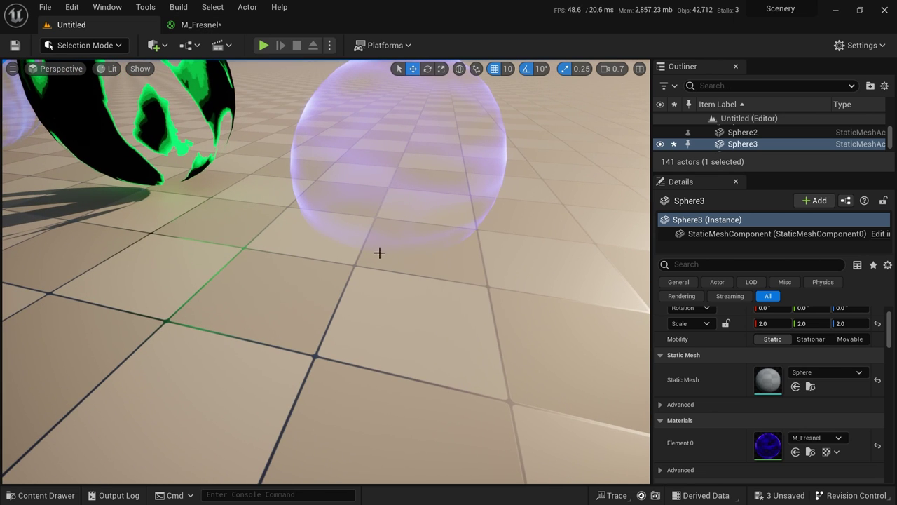
left_click(201, 28)
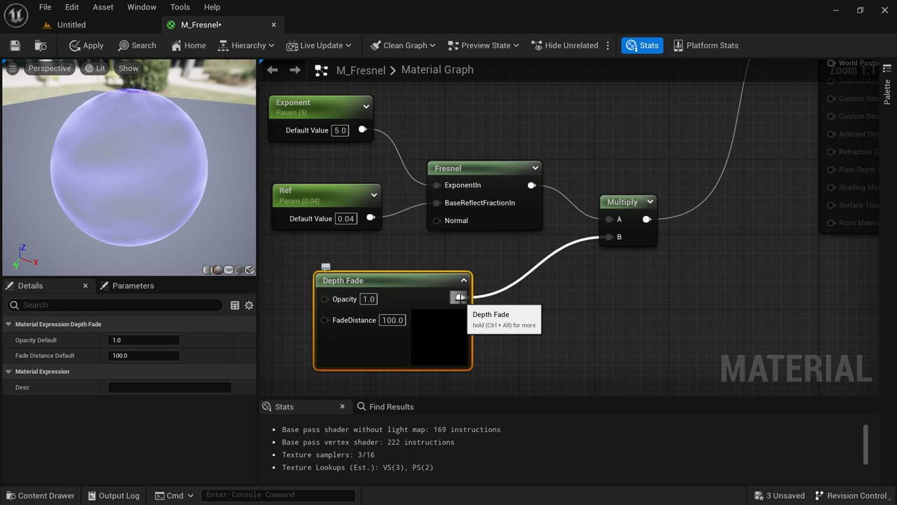
Insert a OneMinus node between Depth Fade and the Multiply node's B input, and apply the material
left_click_drag(459, 297, 517, 322)
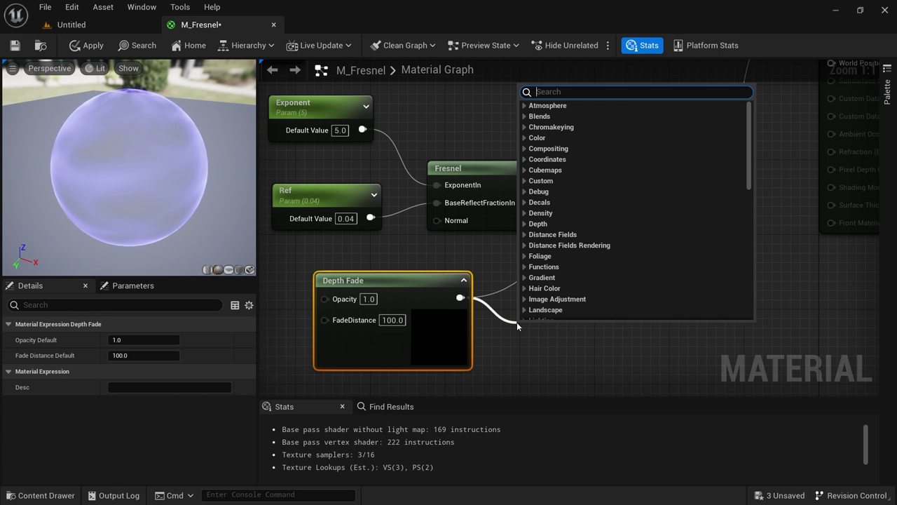
type("one minus")
key("Return")
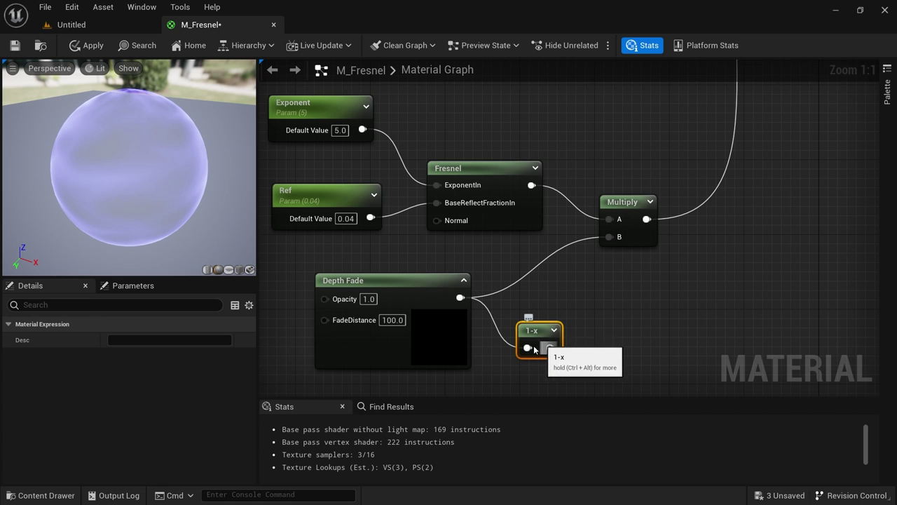
left_click(441, 353)
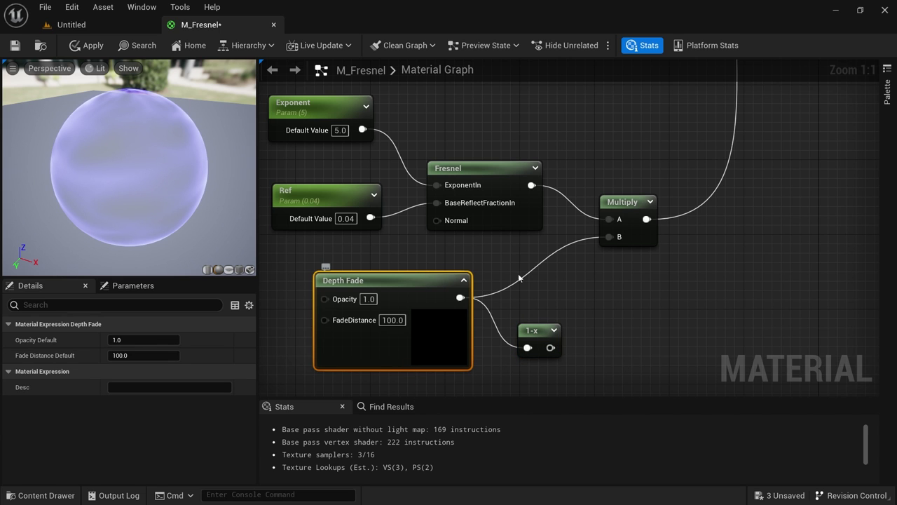
left_click_drag(550, 348, 610, 236)
right_click_drag(703, 263, 677, 312)
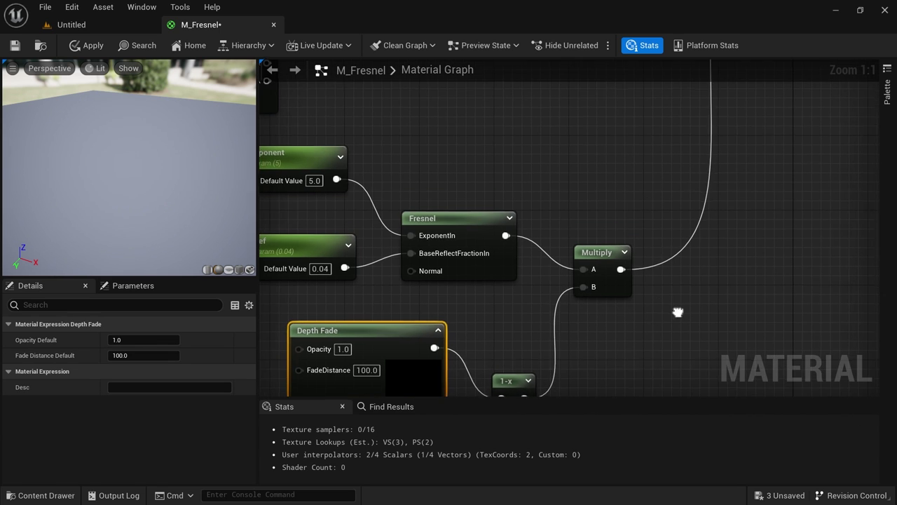
scroll(648, 276, "down", 2)
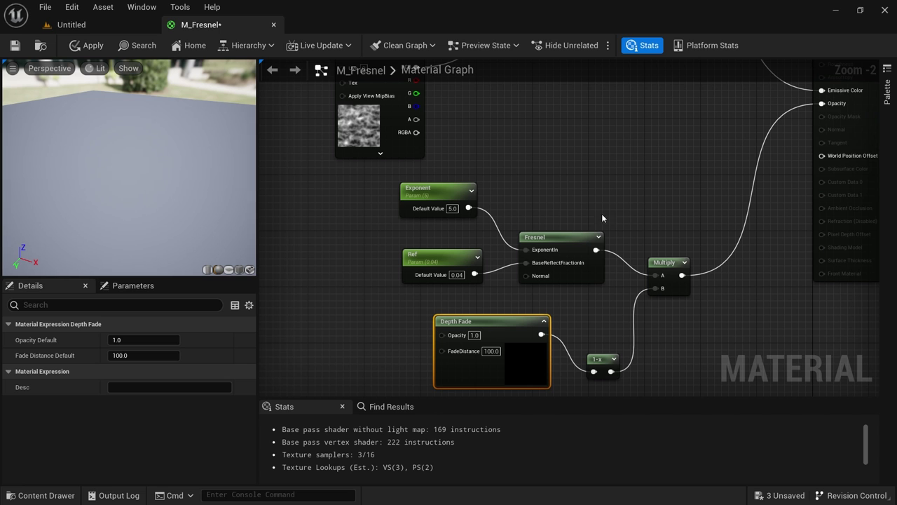
left_click(87, 45)
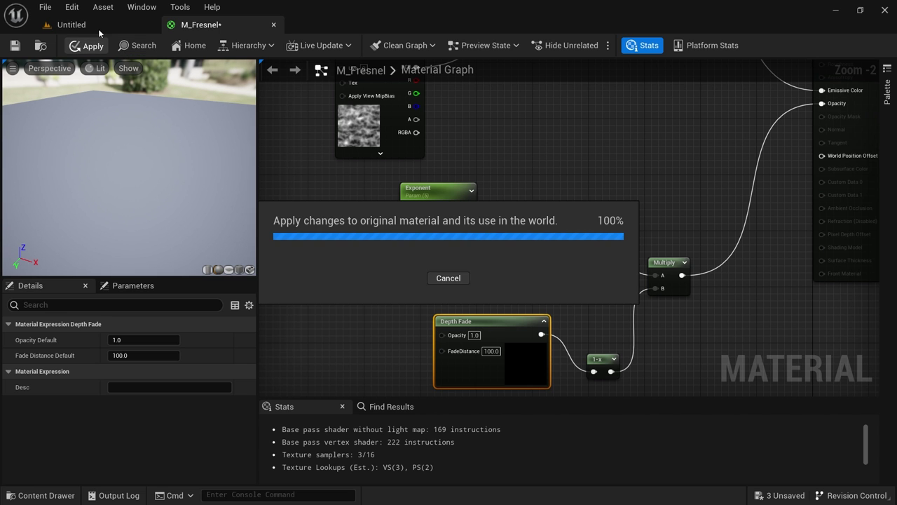
Examine the inverted fade on the M_Fresnel sphere in the level and raise the sphere out of the floor
left_click(98, 27)
right_click_drag(417, 207, 416, 254)
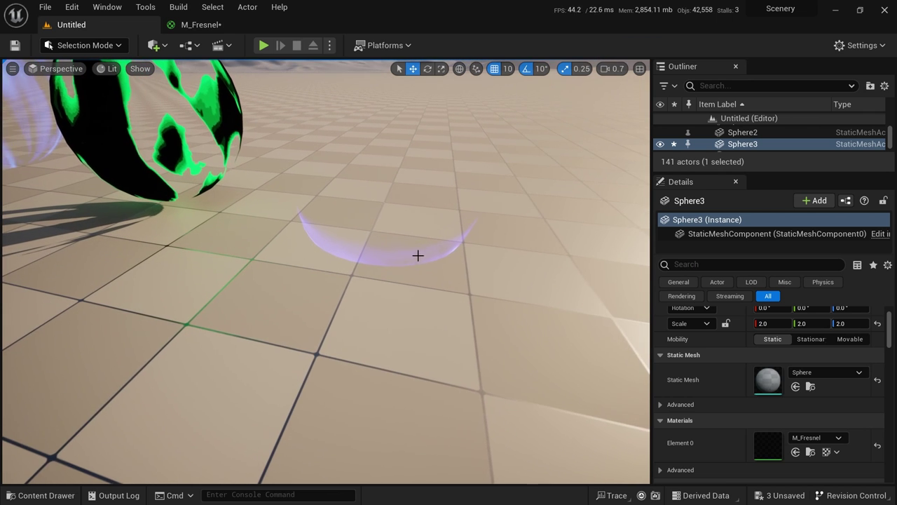
key("g")
left_click_drag(388, 151, 412, 119)
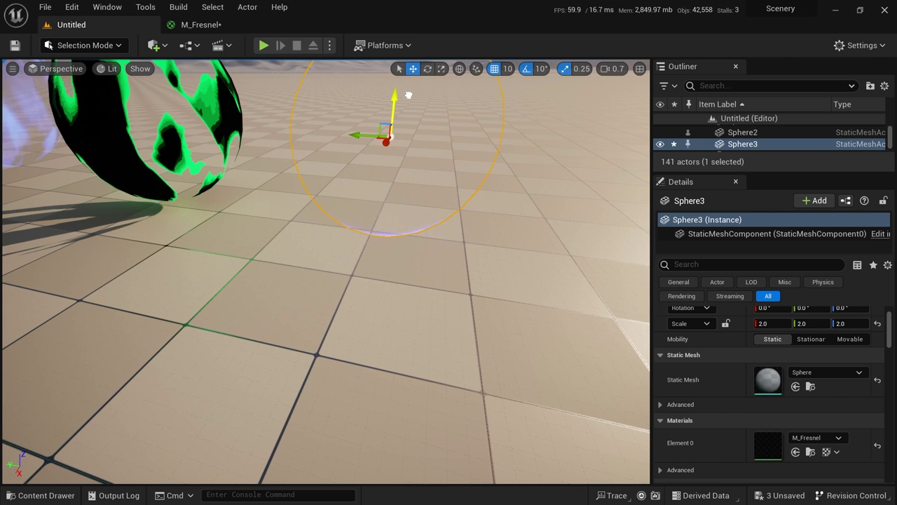
Reconnect Depth Fade directly to Multiply's B input, delete the OneMinus node, and reposition the Depth Fade node
left_click(201, 25)
left_click_drag(490, 308, 628, 260)
left_click(547, 294)
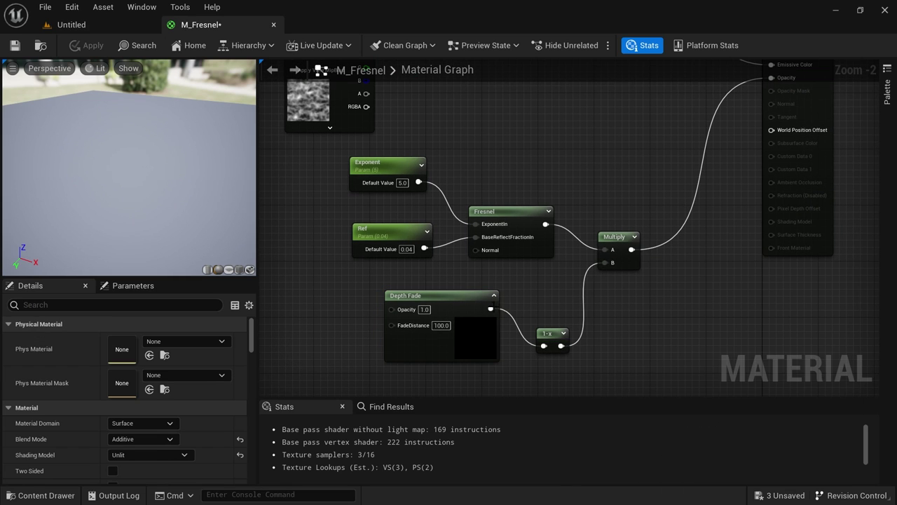
left_click_drag(491, 309, 657, 233)
left_click(553, 341)
key("Delete")
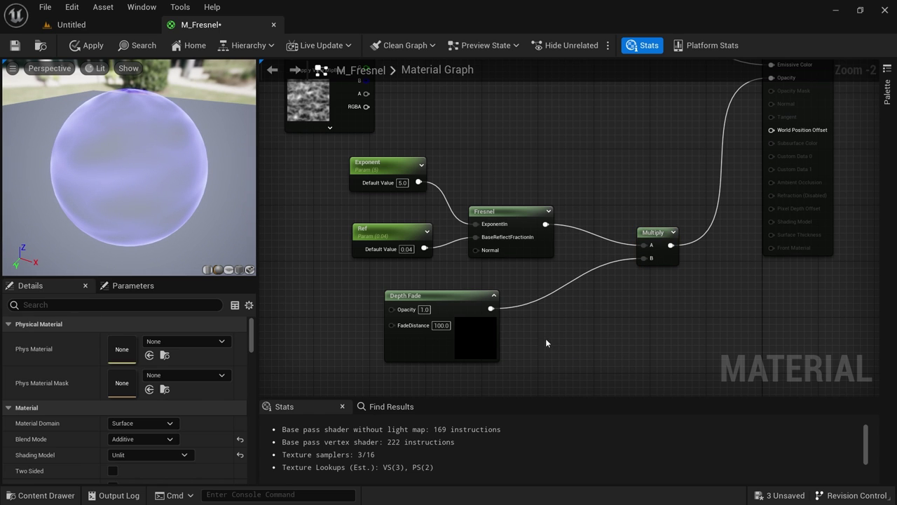
left_click_drag(474, 339, 563, 372)
right_click_drag(597, 230, 602, 279)
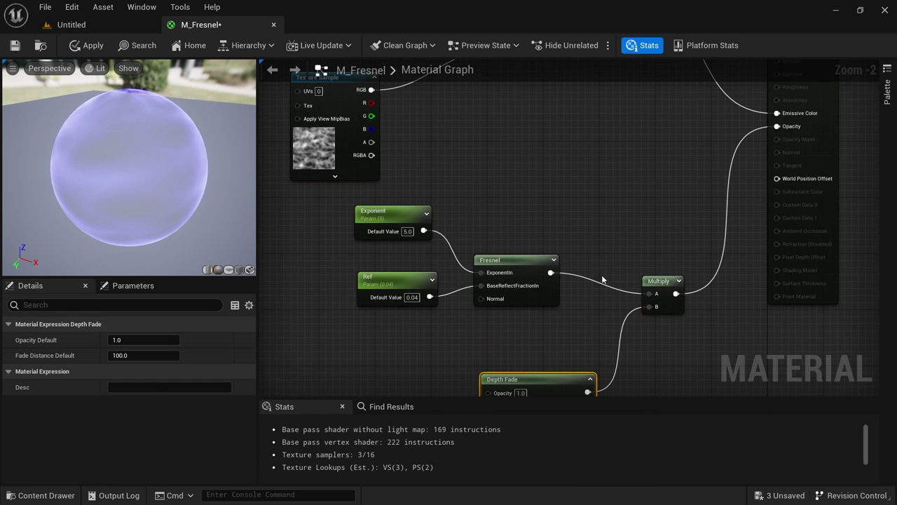
Insert a OneMinus node between Fresnel and Multiply's A input, apply the material, and check the sphere in the level
left_click_drag(551, 273, 585, 252)
type("one mi")
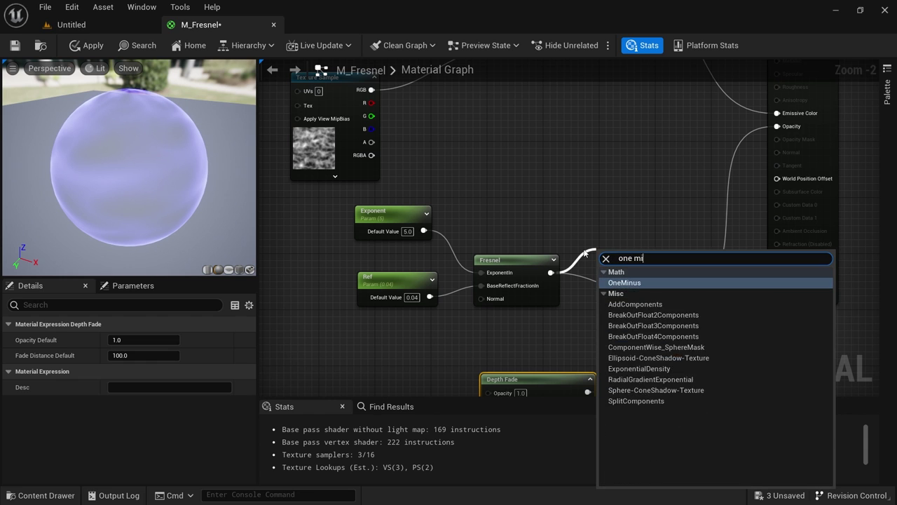
key("Return")
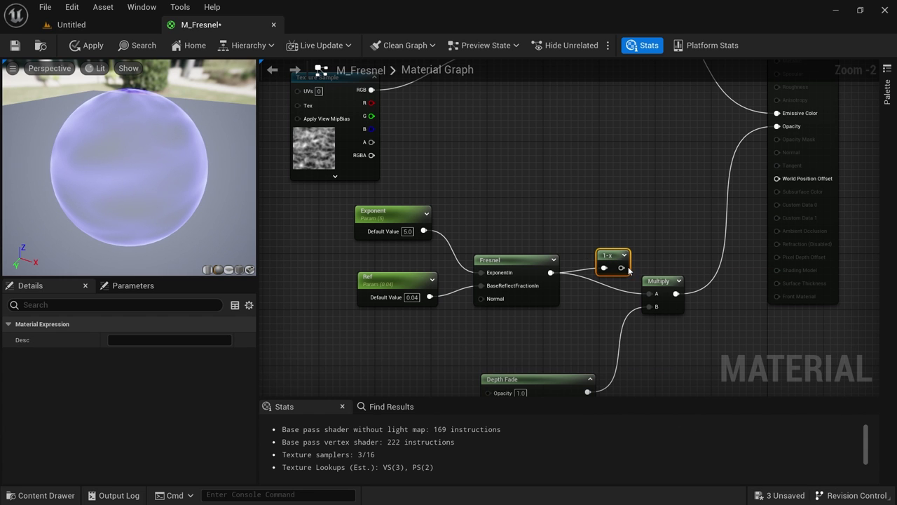
left_click_drag(629, 271, 650, 294)
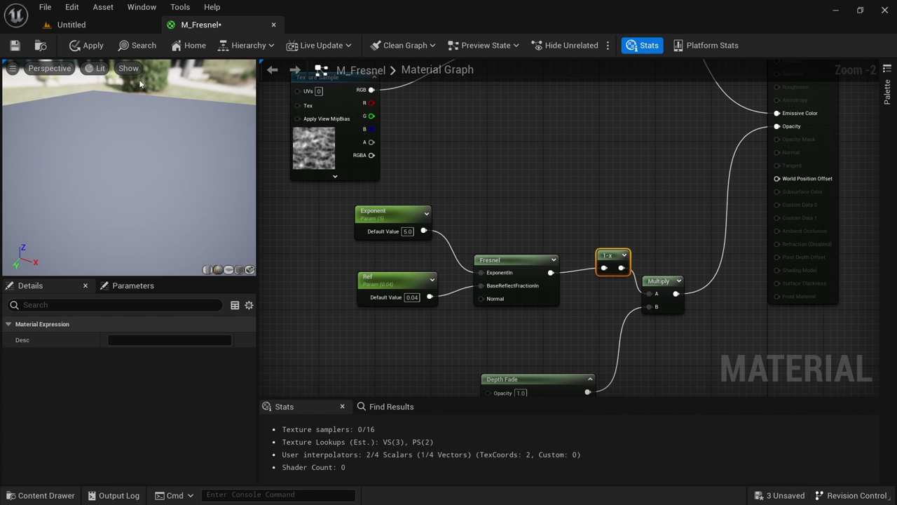
left_click(89, 46)
left_click(100, 24)
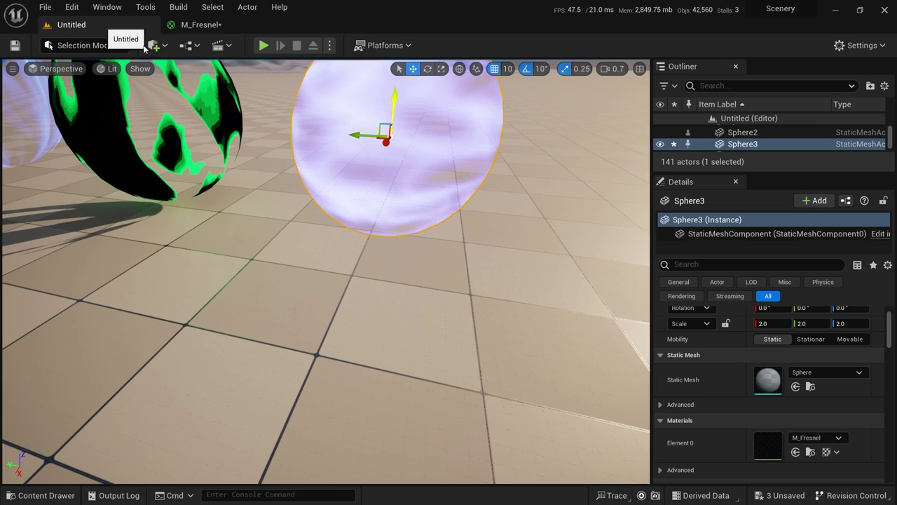
right_click_drag(276, 84, 277, 23)
Set Const A of the Multiply node feeding Emissive Color to 1 and apply the material
left_click(211, 25)
right_click_drag(494, 136, 511, 311)
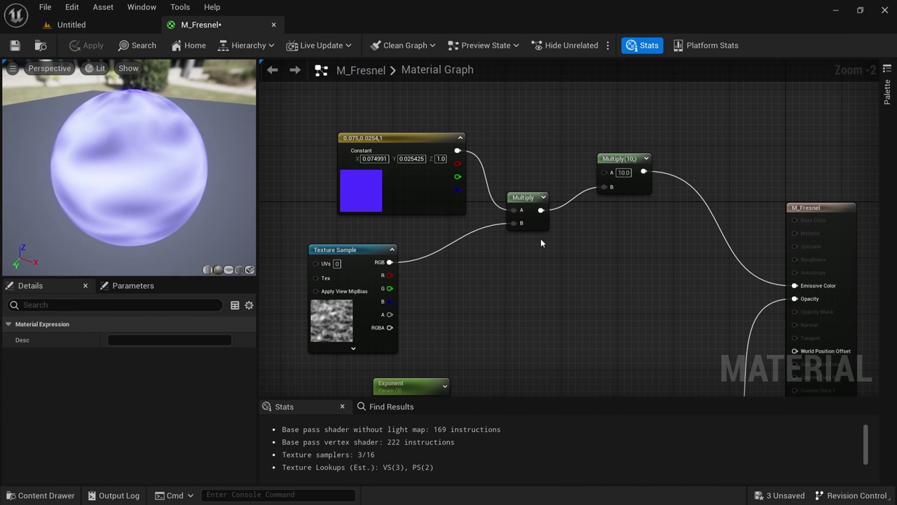
left_click(627, 158)
left_click(132, 340)
type("1")
key("Tab")
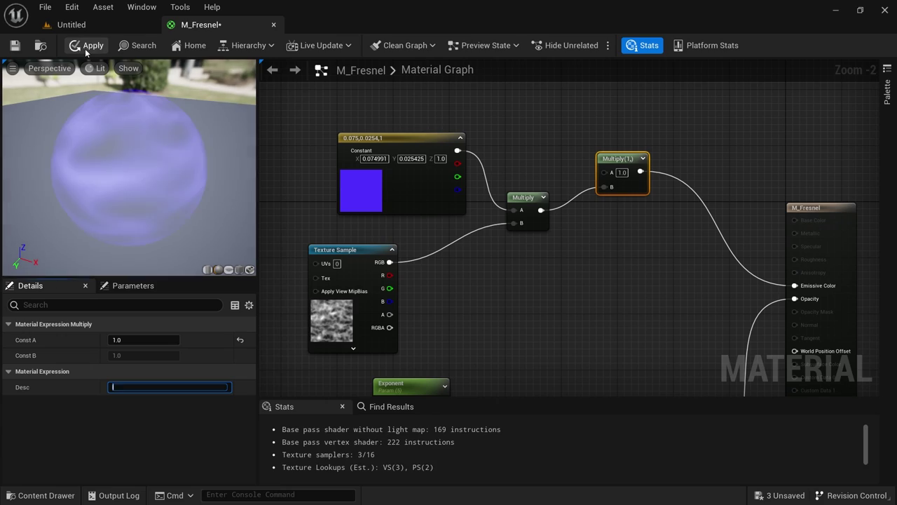
left_click(85, 47)
Examine the M_Fresnel sphere with the inverted Fresnel opacity in the level from near and far
left_click(111, 25)
right_click_drag(435, 306, 396, 319)
key("w")
key("g")
key("w")
key("s")
key("s")
key("w")
key("s")
Reconnect Fresnel directly to Multiply's A input, delete the OneMinus node, and apply the material
left_click(201, 25)
scroll(571, 298, "down", 1)
right_click_drag(571, 298, 449, 109)
left_click_drag(440, 204, 531, 223)
left_click_drag(494, 188, 482, 165)
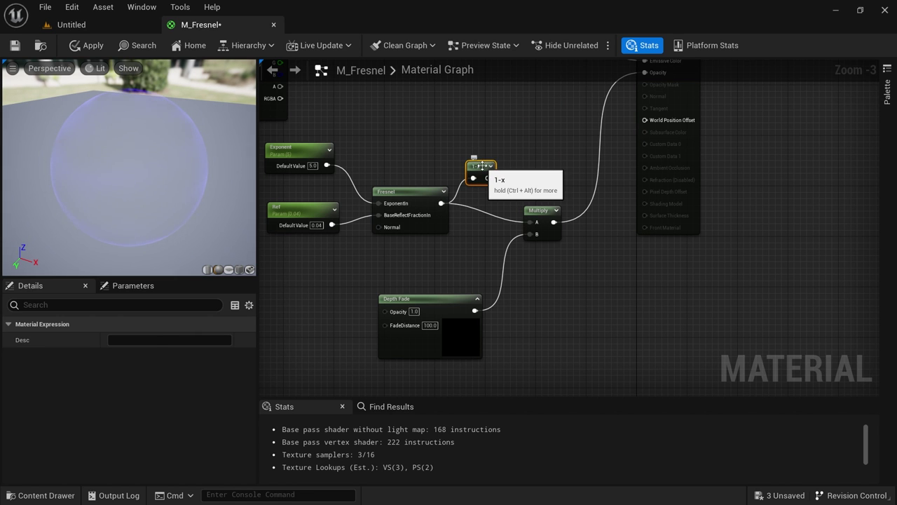
key("Delete")
left_click(86, 45)
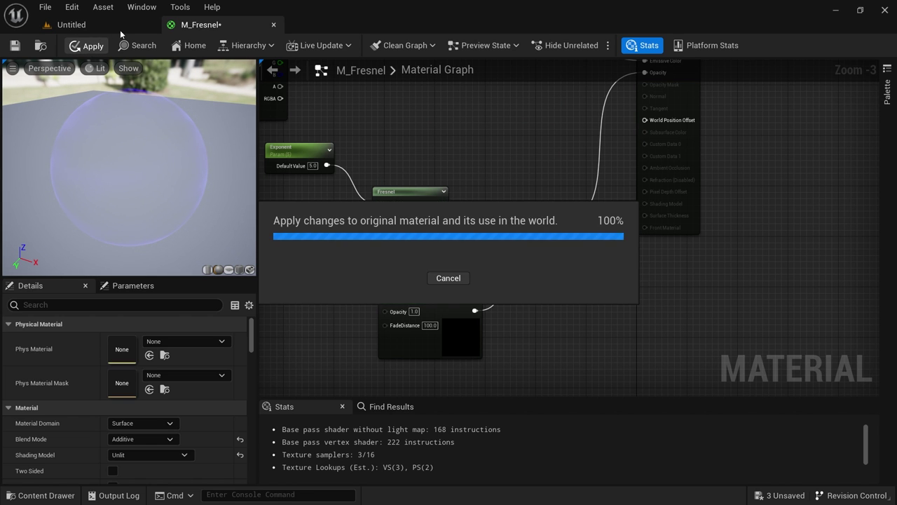
Compare the M_Fresnel sphere in the level with its material graph
left_click(70, 24)
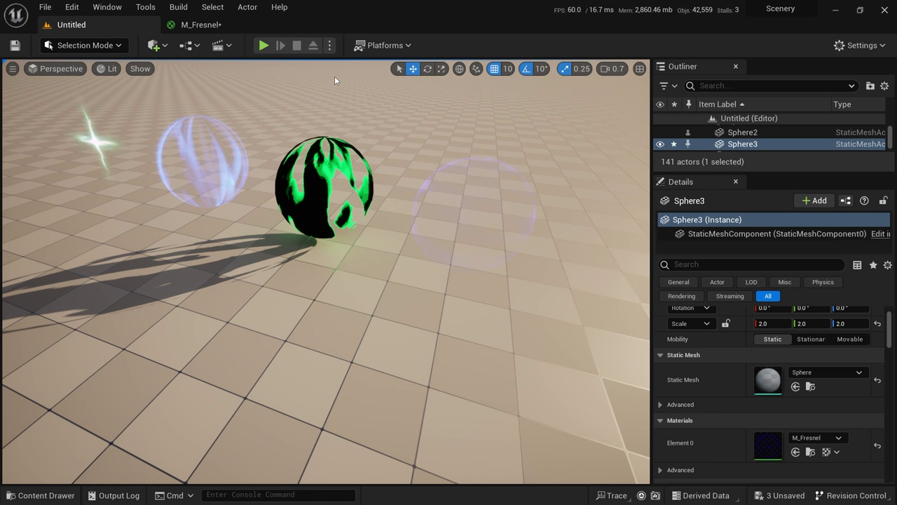
left_click(224, 26)
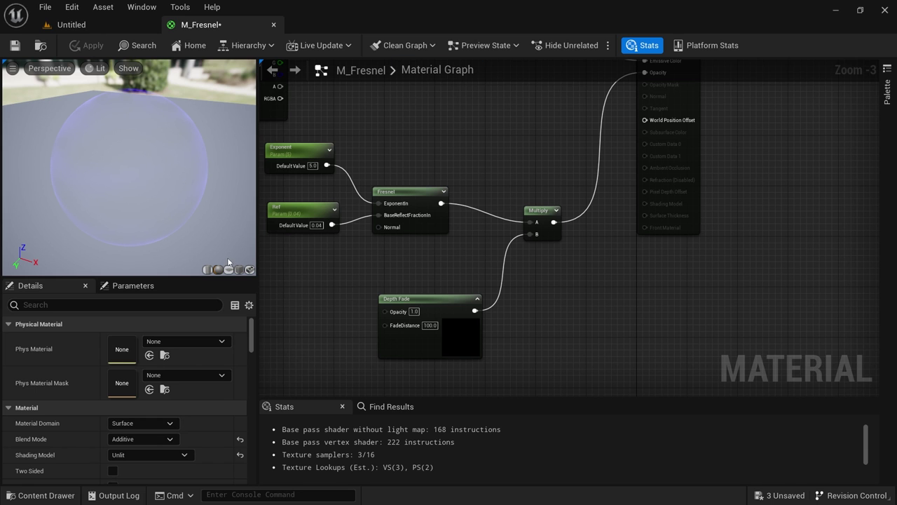
left_click(100, 19)
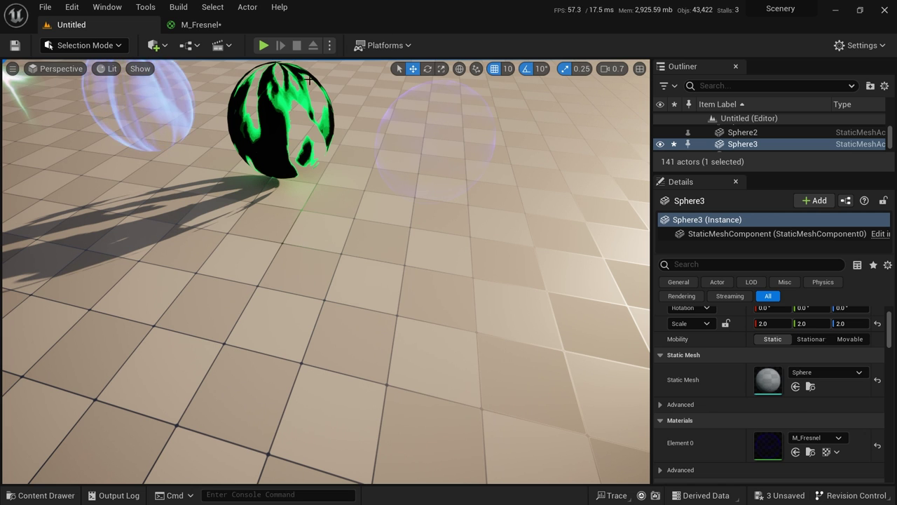
Create a new material named M_Lighting in the Tutorial Materials folder and open it for editing
key("ctrl+space")
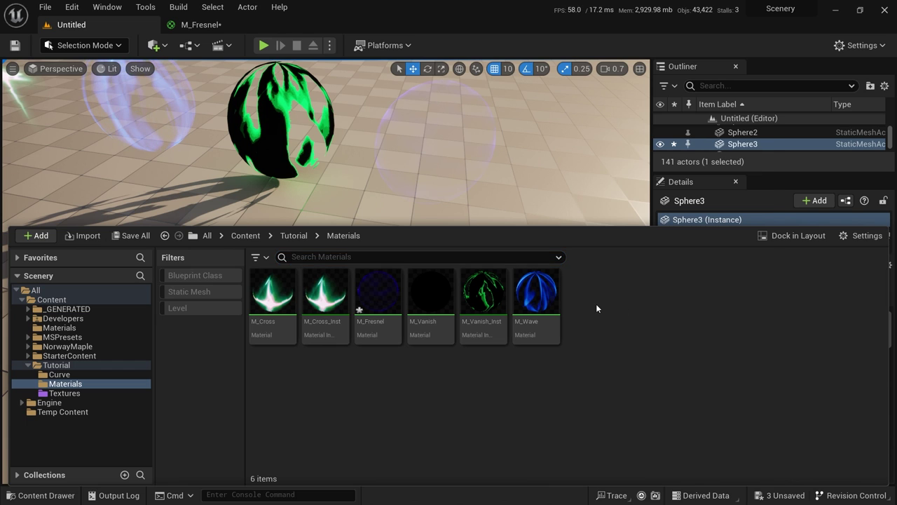
right_click(600, 302)
left_click(654, 266)
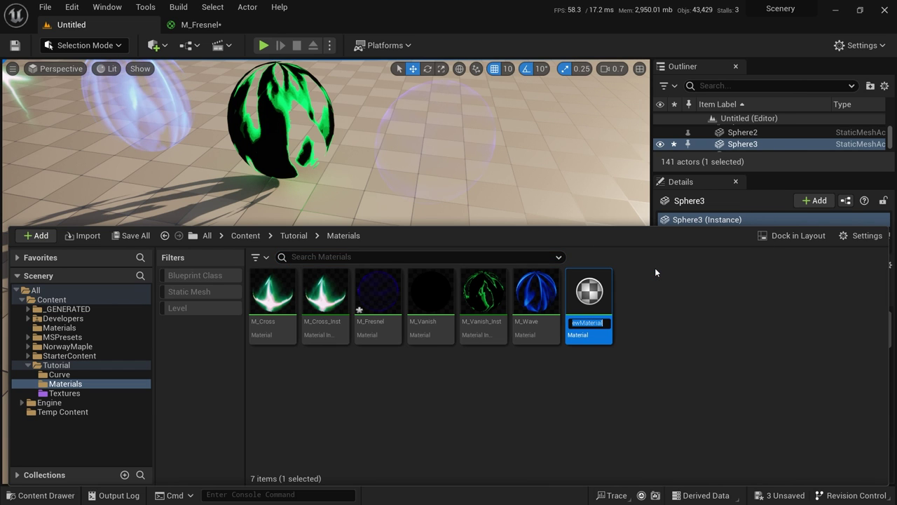
type("M_Lighting")
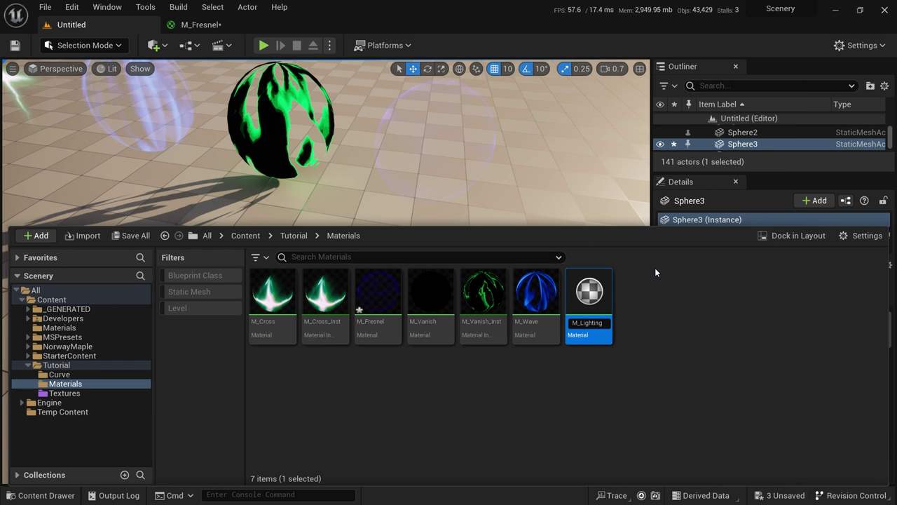
key("Return")
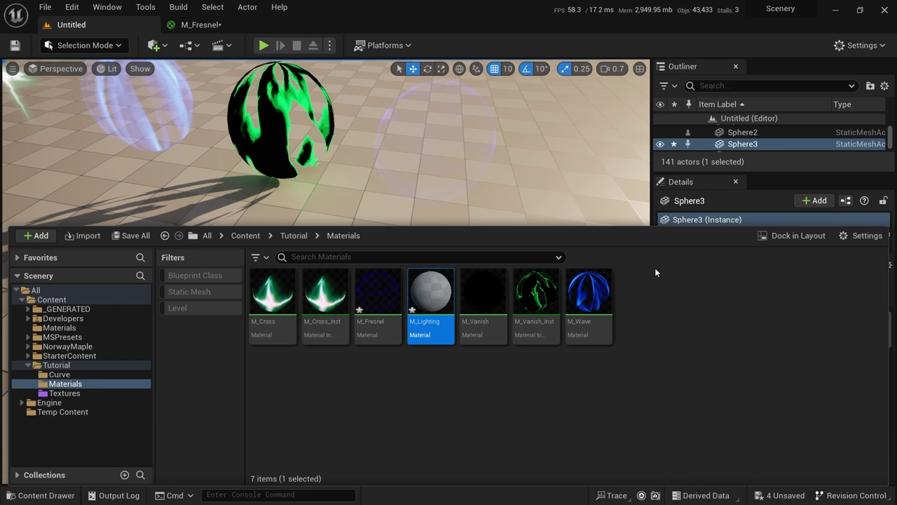
key("Return")
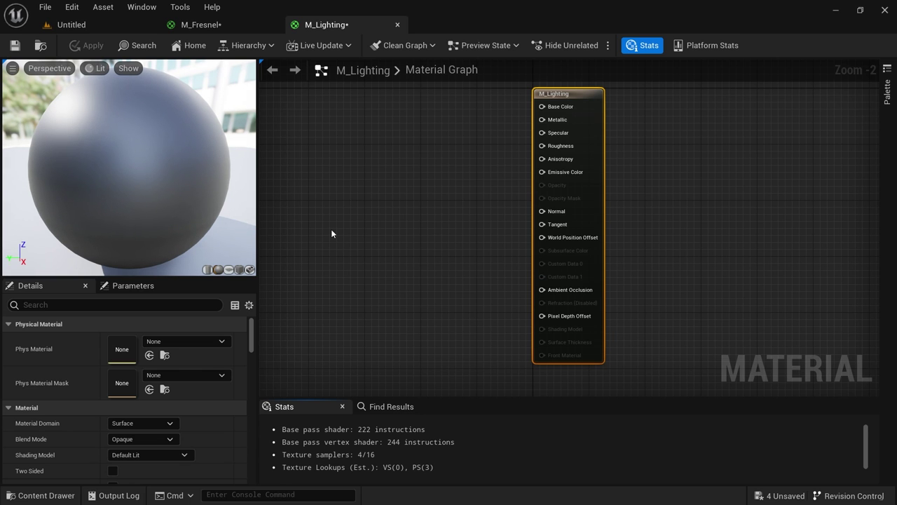
Set M_Lighting's blend mode to Additive and its shading model to Unlit
right_click_drag(354, 225, 386, 223)
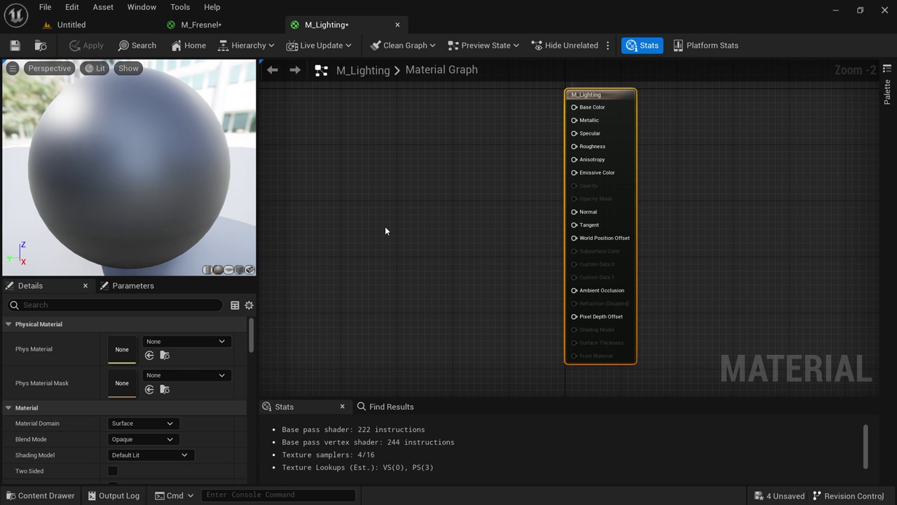
left_click(147, 437)
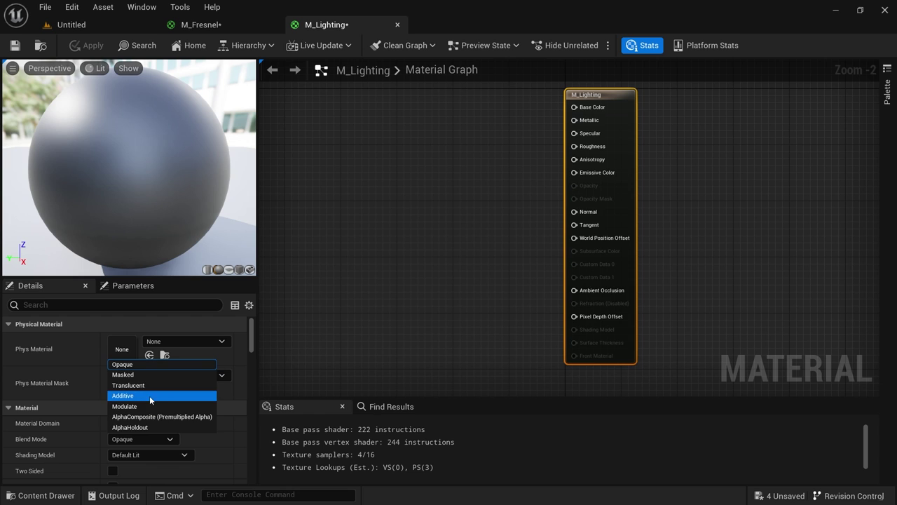
left_click(150, 397)
left_click(157, 452)
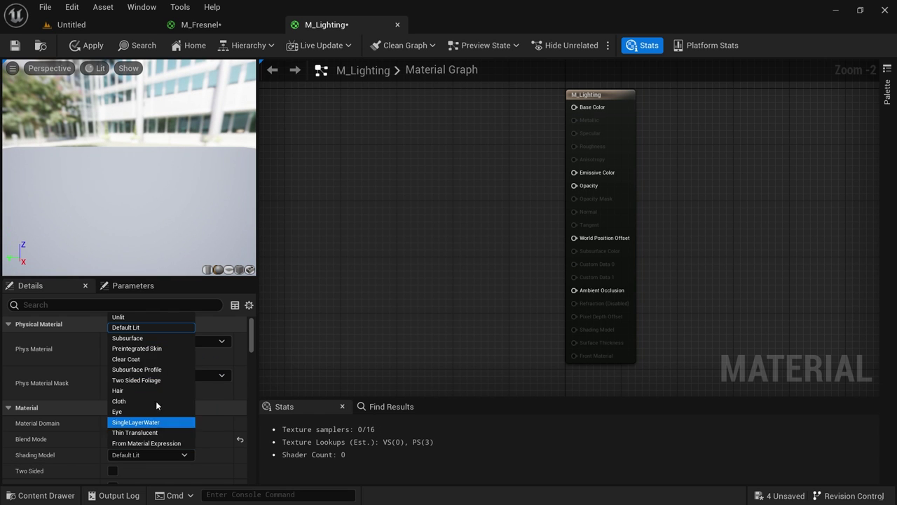
left_click(149, 317)
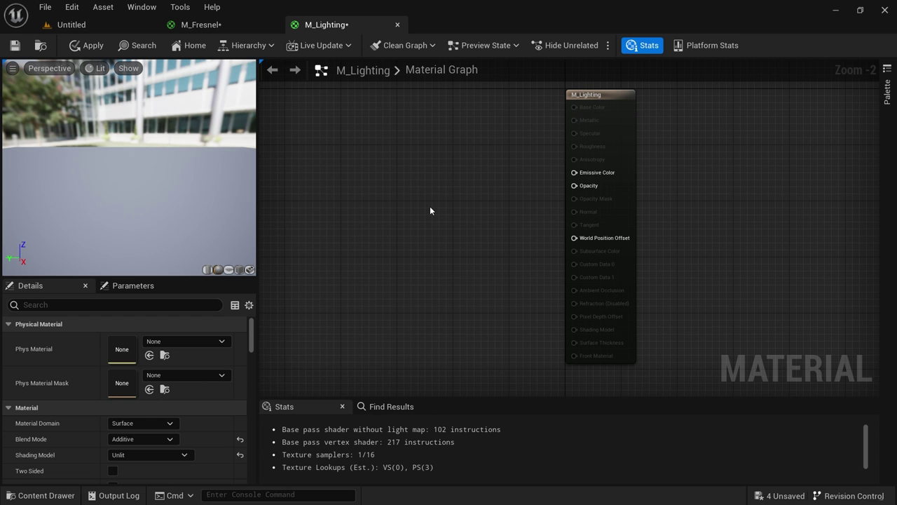
key("ctrl+space")
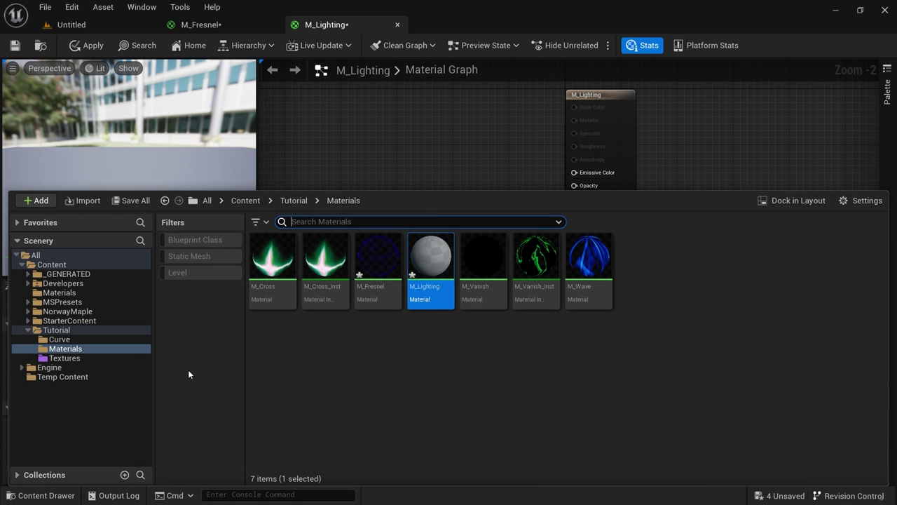
left_click(65, 357)
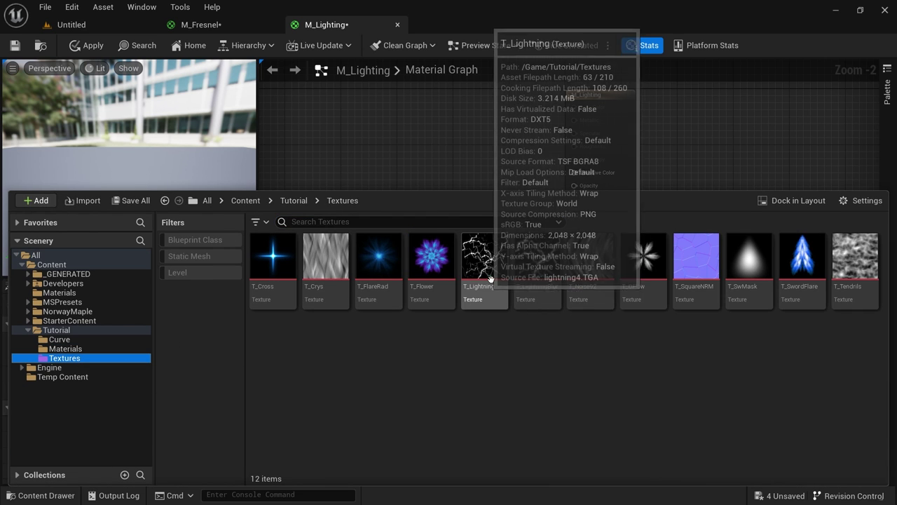
left_click_drag(326, 256, 420, 171)
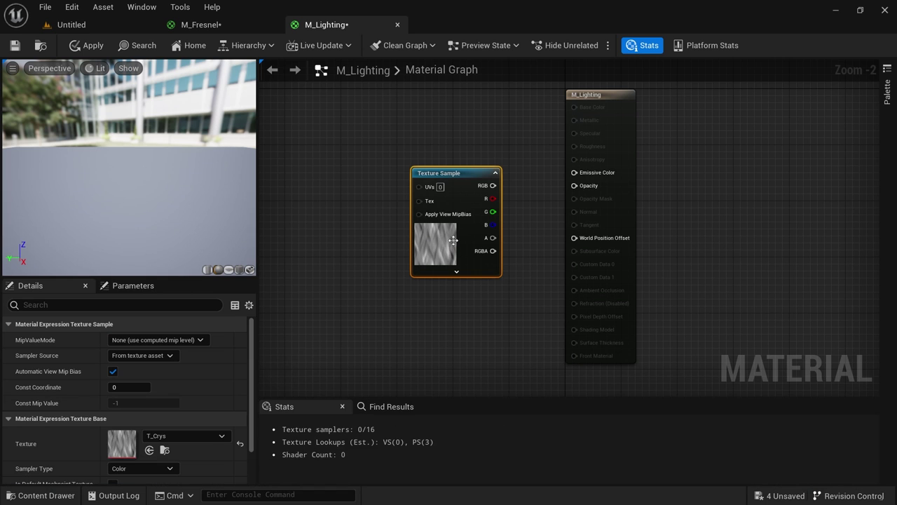
key("Delete")
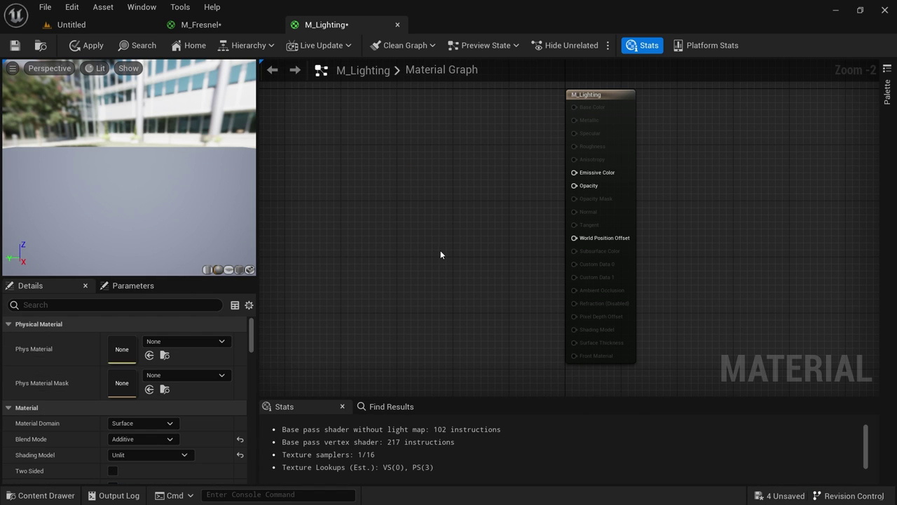
Try placing the T_Cross texture from the Tutorial Textures folder in the graph and connecting its RGB output to Opacity
key("ctrl+space")
left_click_drag(273, 256, 397, 159)
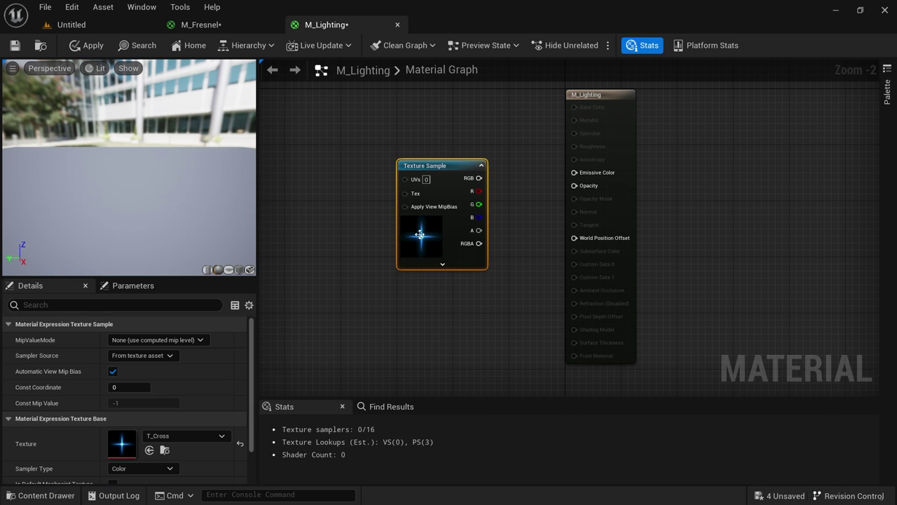
left_click_drag(463, 206, 577, 188)
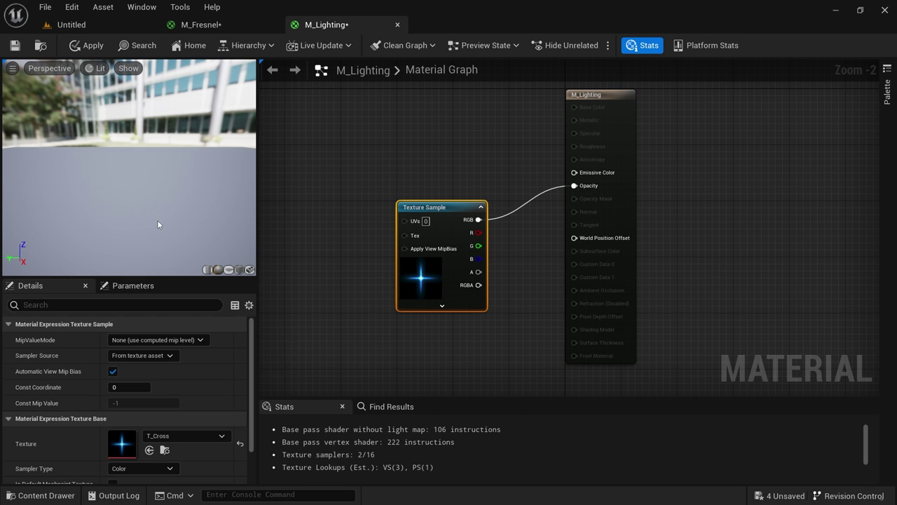
Show the material preview on a plane and delete the T_Cross texture sample
left_click(229, 269)
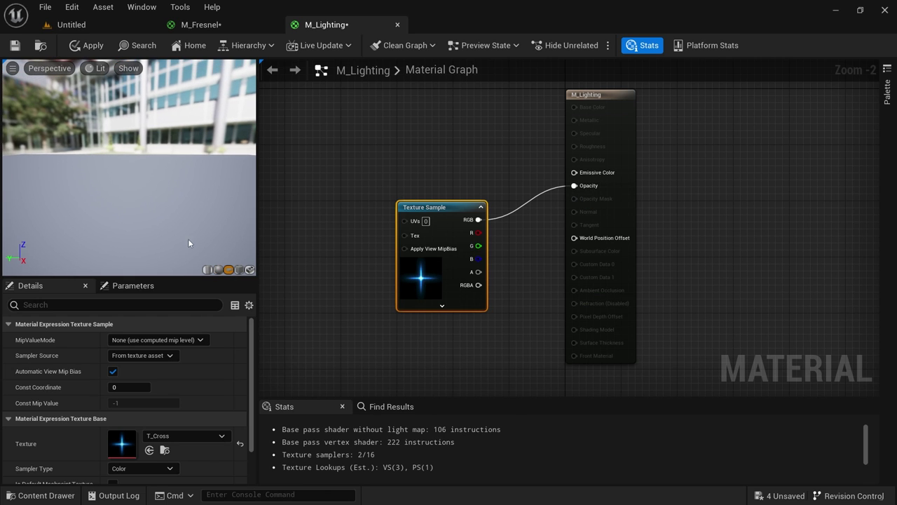
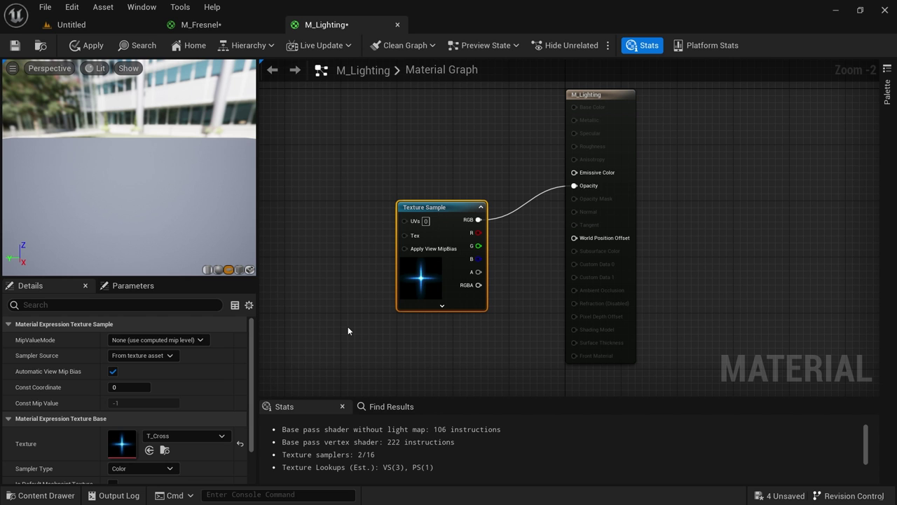
scroll(399, 332, "down", 1)
right_click_drag(349, 328, 445, 332)
key("Delete")
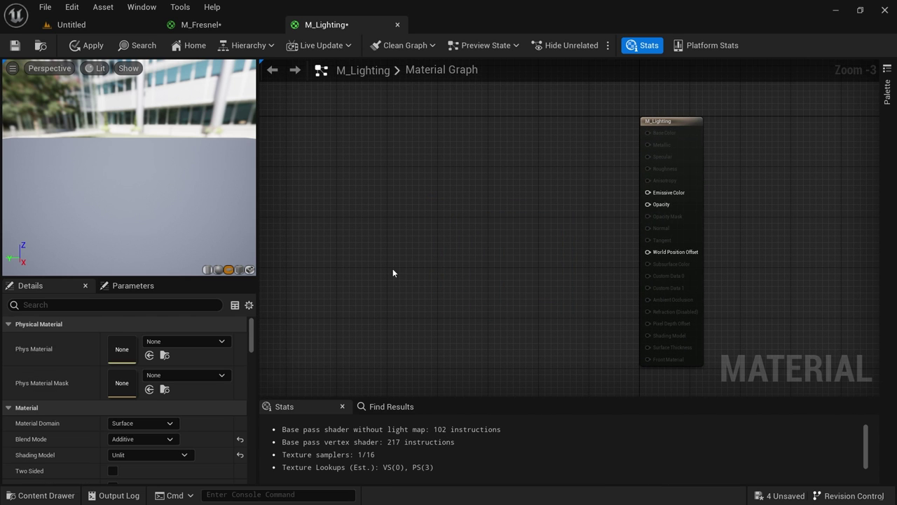
Add a TextureCoordinate node to the empty graph and place a copy of it directly below
right_click_drag(393, 272, 358, 219)
right_click(358, 219)
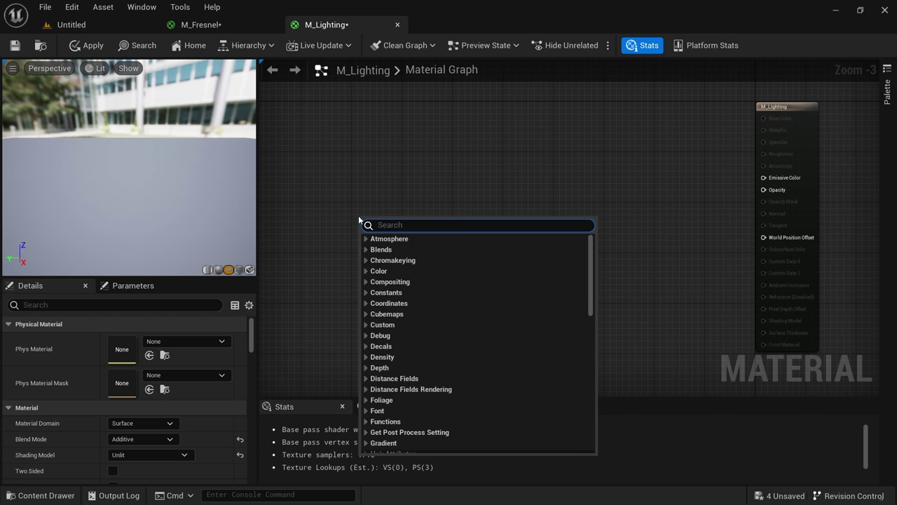
type("texture coordina")
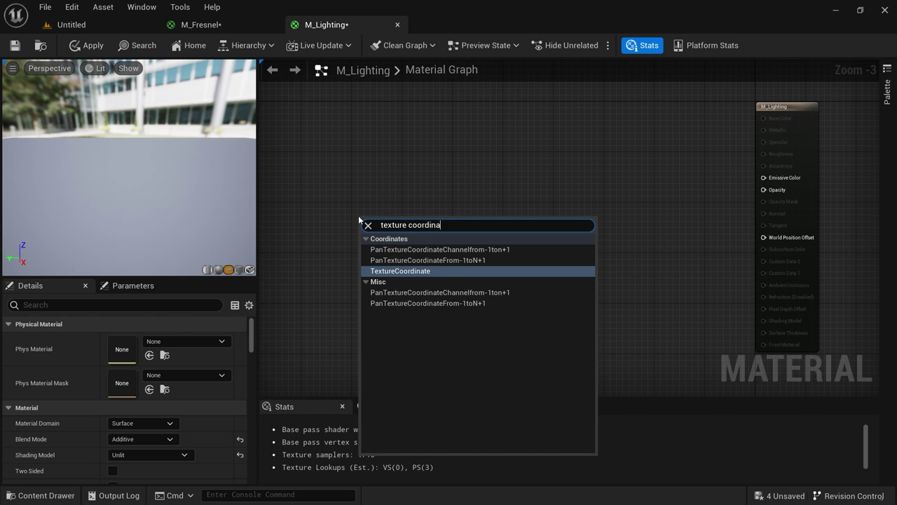
key("Return")
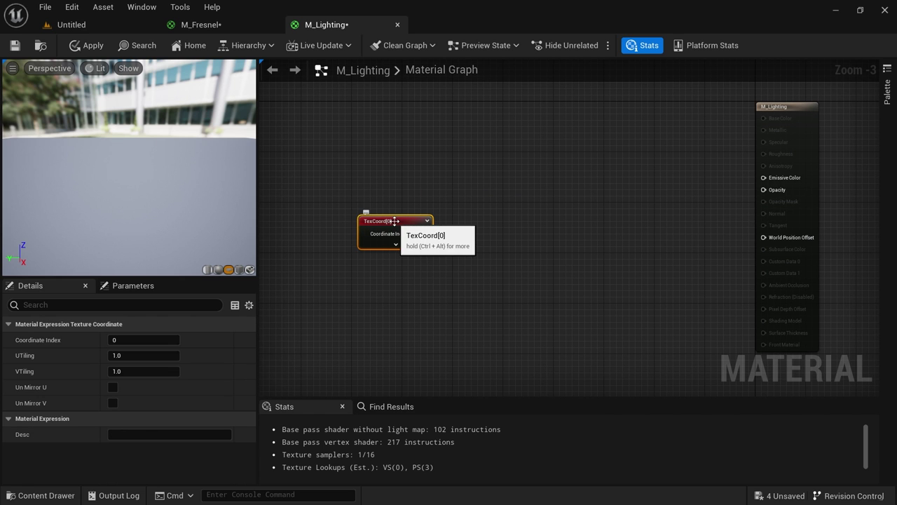
key("ctrl+c")
key("ctrl+v")
left_click_drag(409, 282, 397, 282)
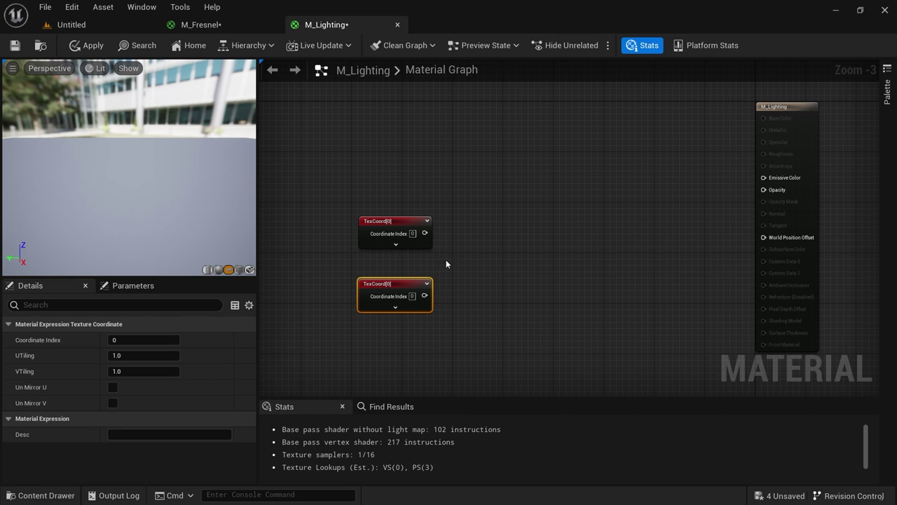
Space the two TexCoord nodes apart vertically and expand the preview image on each
left_click_drag(387, 220, 361, 219)
left_click_drag(396, 300, 370, 293)
left_click(402, 220)
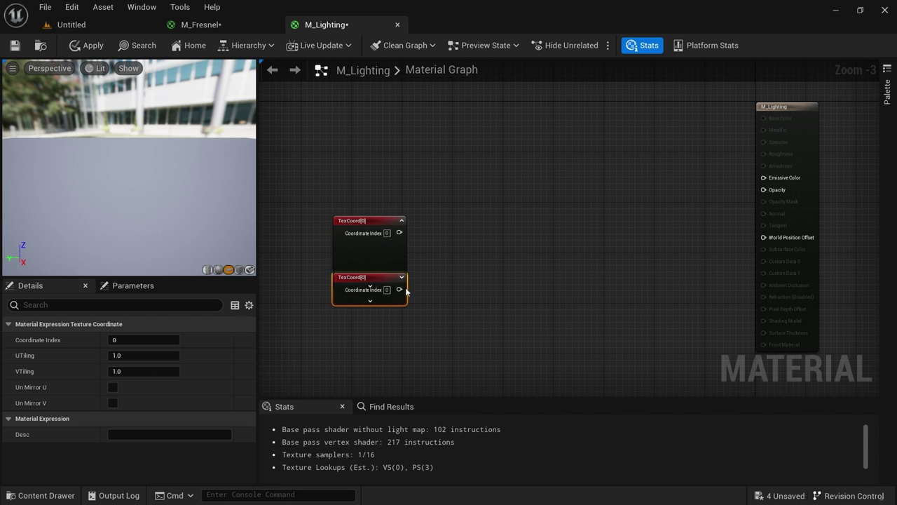
left_click_drag(375, 280, 395, 315)
left_click(402, 321)
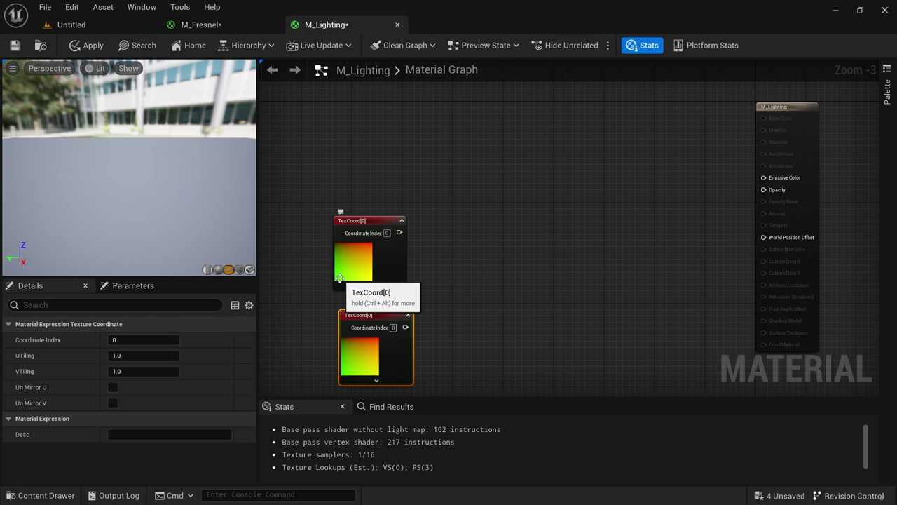
Add a ComponentMask node beside the upper TexCoord and place a duplicate beside the lower one
right_click(428, 237)
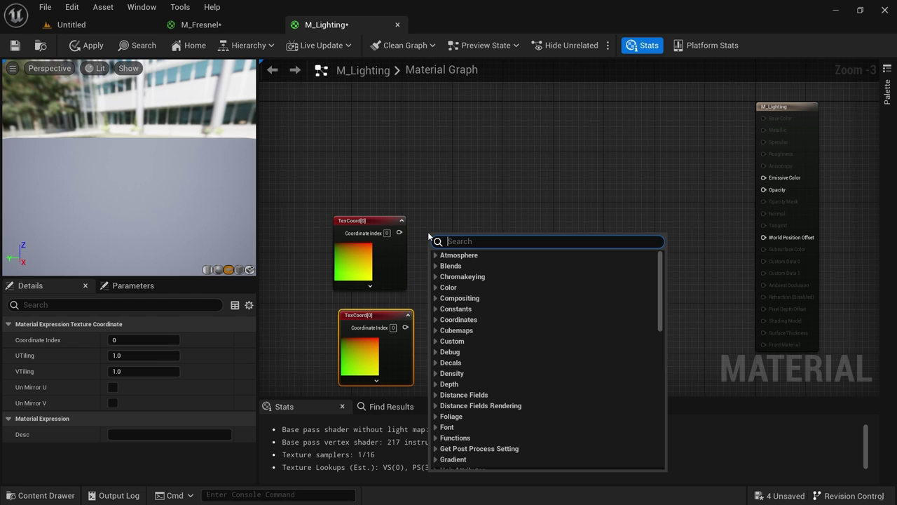
type("component")
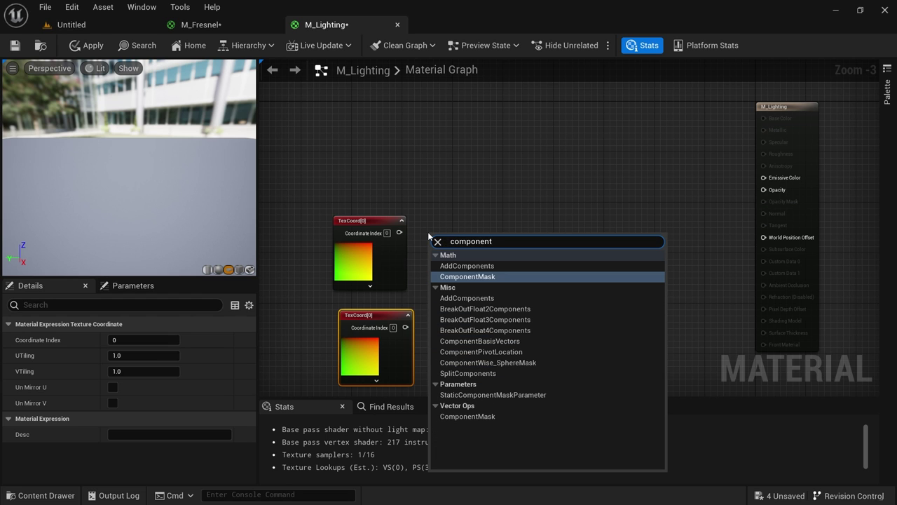
left_click(477, 275)
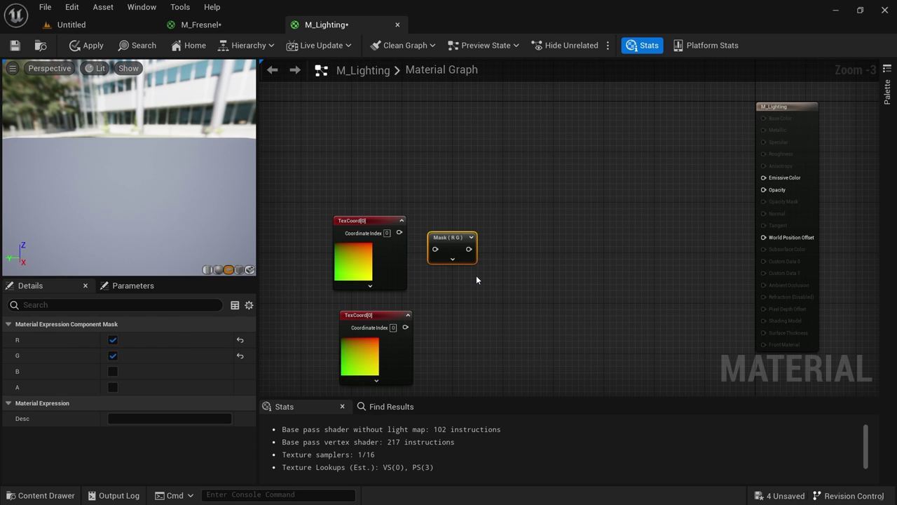
left_click_drag(457, 237, 475, 222)
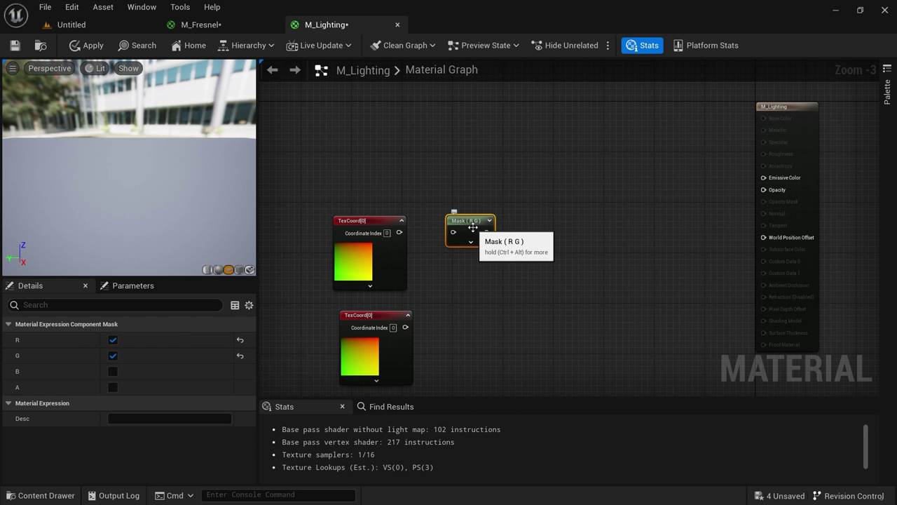
key("ctrl+d")
left_click_drag(476, 316, 463, 321)
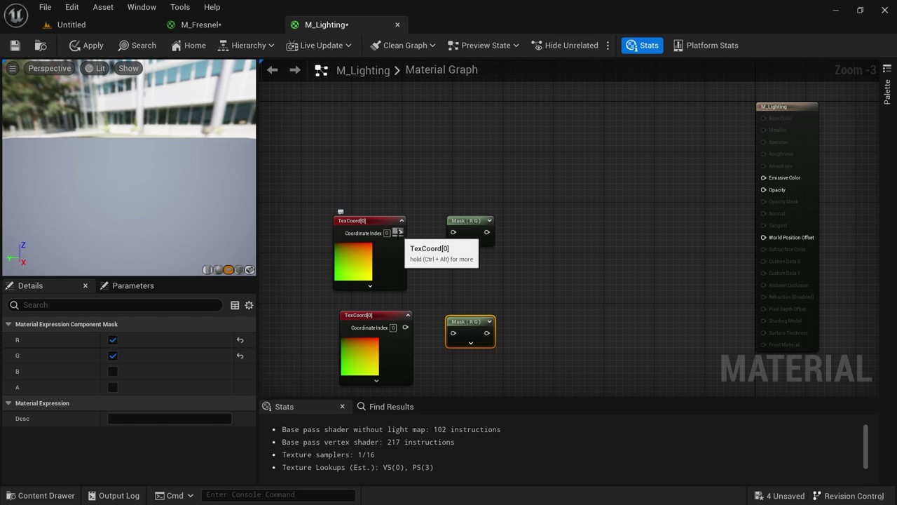
Connect the upper TexCoord to the upper mask, expand the mask's preview, and limit it to the G channel
left_click_drag(400, 233, 454, 233)
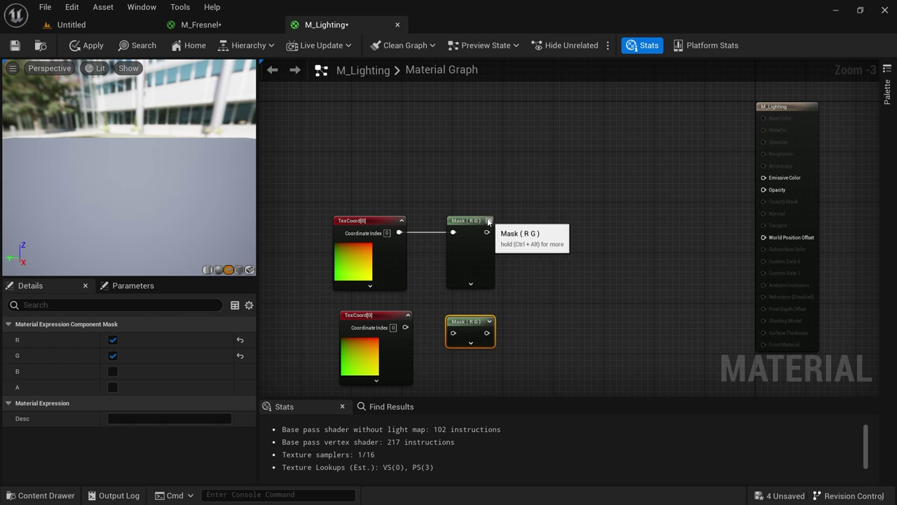
left_click(475, 219)
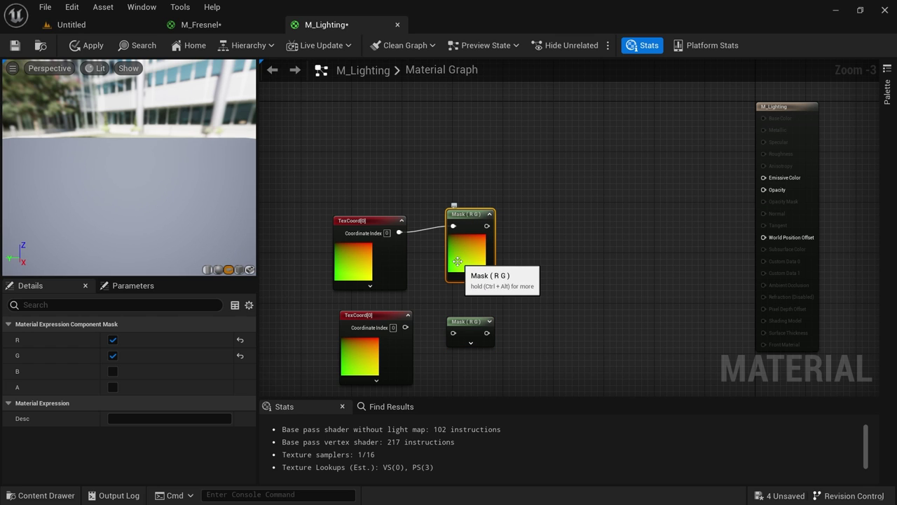
left_click(113, 355)
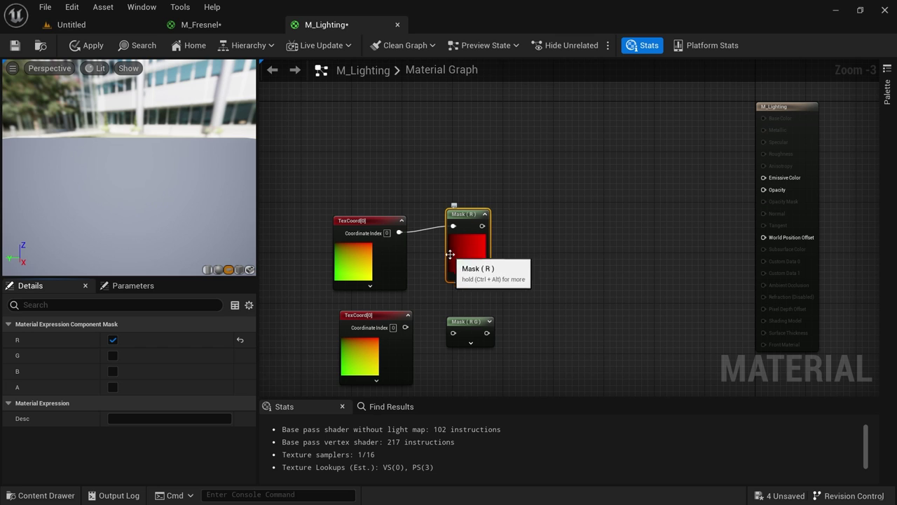
left_click(113, 340)
left_click(112, 356)
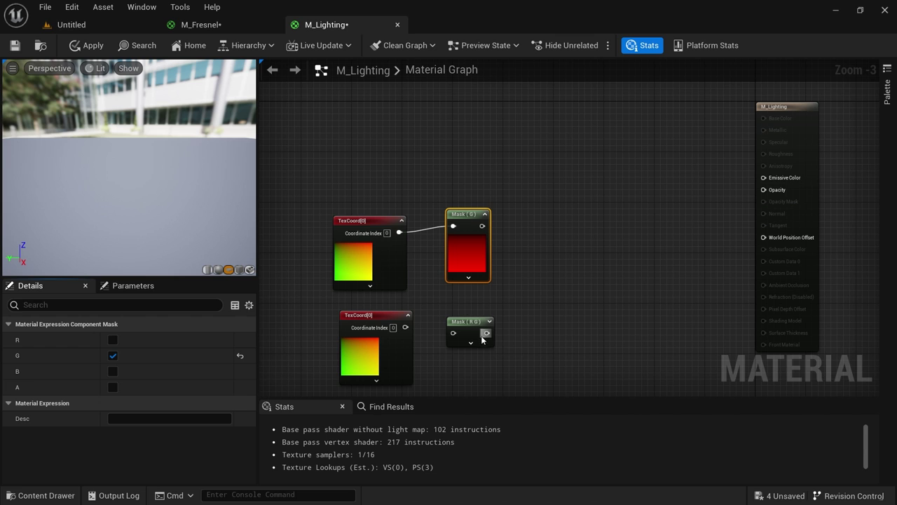
Connect the lower TexCoord to the lower mask, limit that mask to the G channel, and expand its preview
left_click_drag(408, 331, 454, 333)
left_click(457, 321)
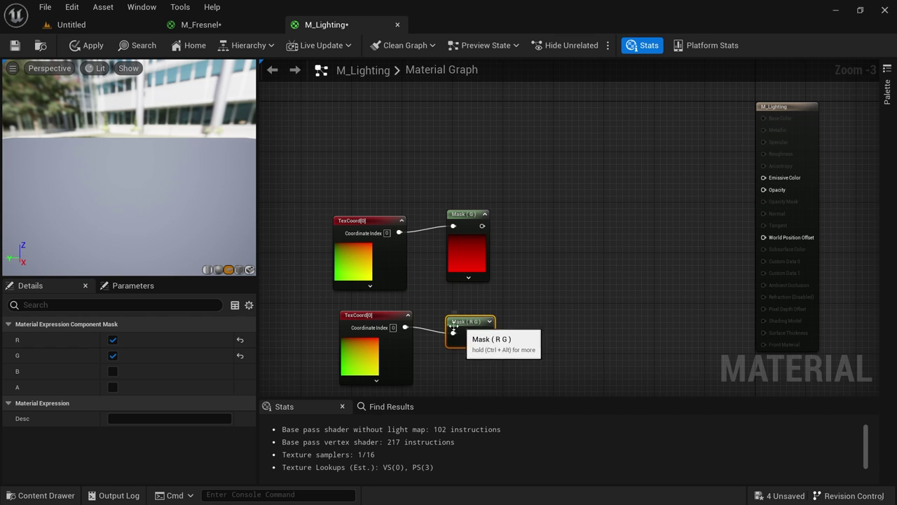
left_click(113, 340)
left_click(469, 342)
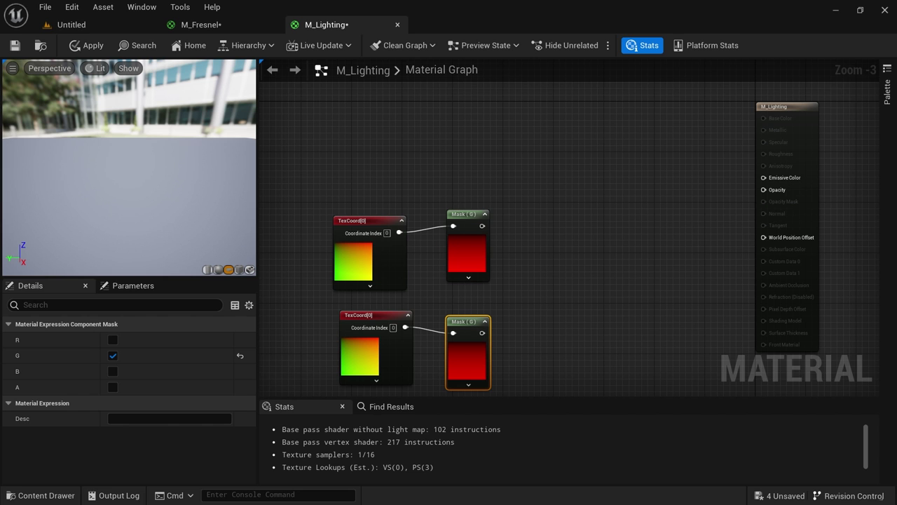
Move both TexCoord and mask pairs away from the material output and align them one above the other
right_click_drag(392, 145, 444, 106)
left_click_drag(383, 170, 551, 240)
left_click_drag(468, 204, 418, 179)
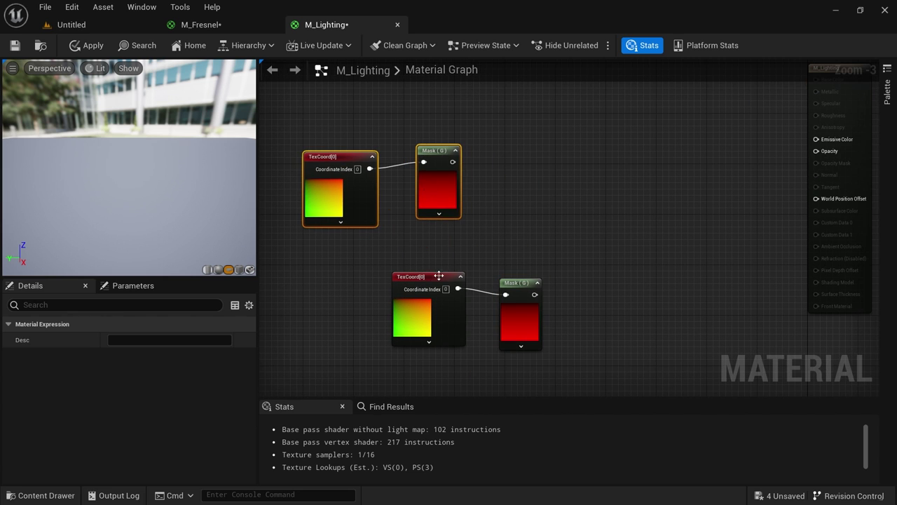
left_click_drag(360, 242, 554, 372)
left_click_drag(518, 322, 432, 304)
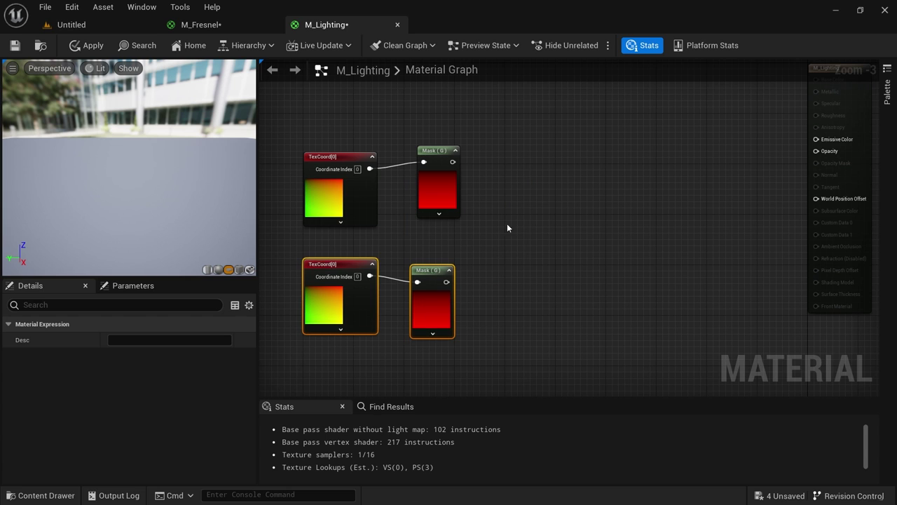
Add a Power node beside the upper mask, connect the mask to its Base input, and expand the node's preview
left_click(501, 164)
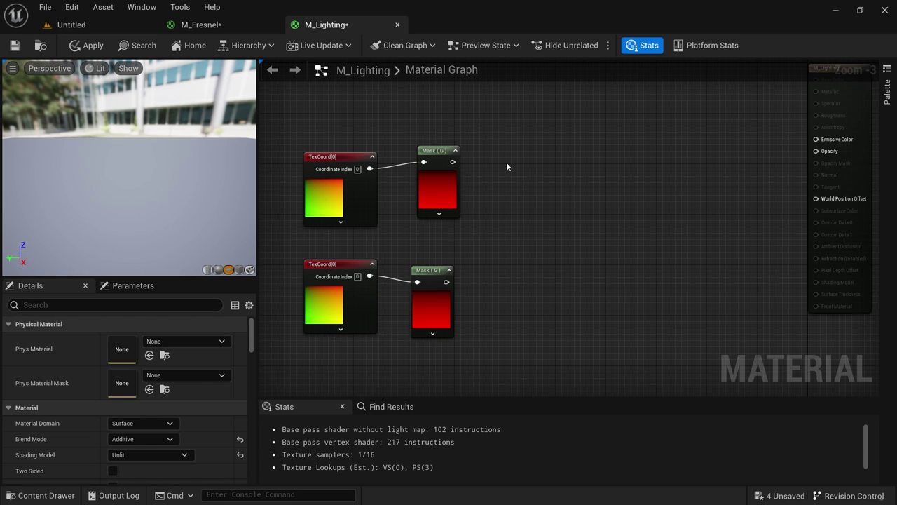
right_click(507, 166)
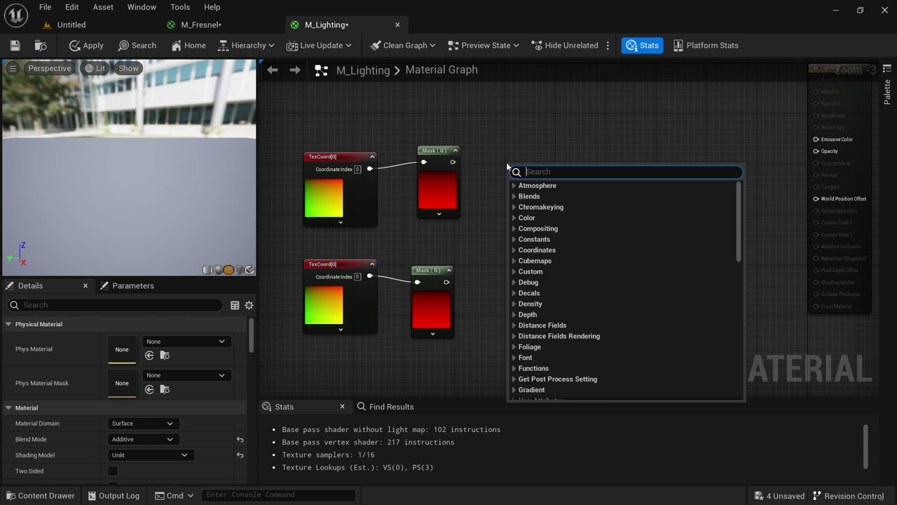
type("power")
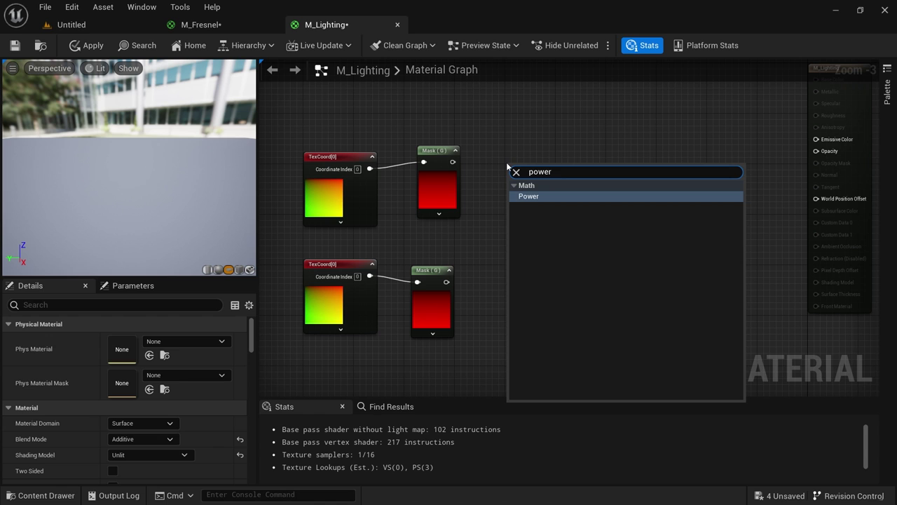
key("Return")
left_click_drag(543, 167, 540, 143)
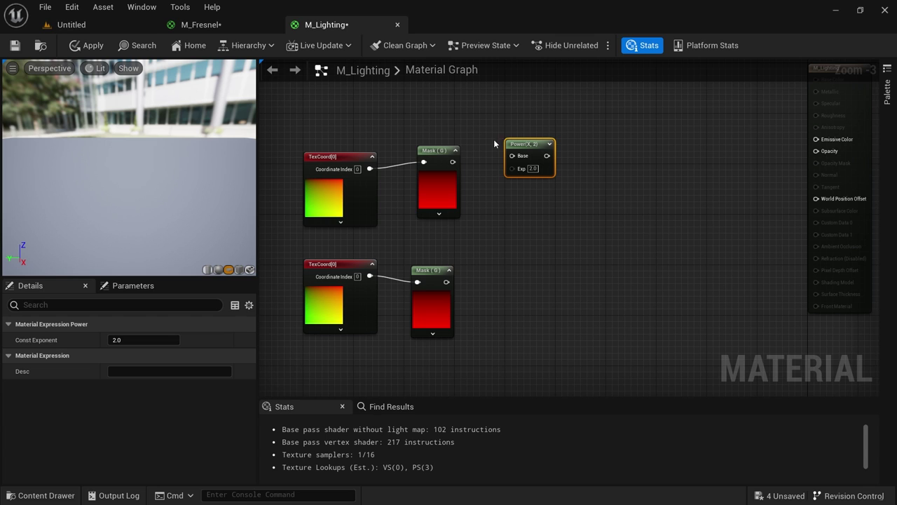
left_click_drag(541, 142, 541, 155)
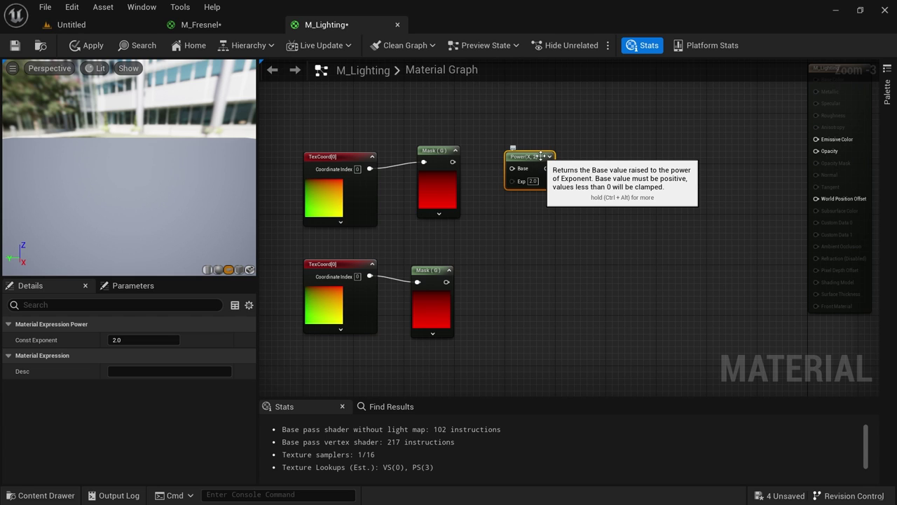
left_click_drag(453, 161, 541, 150)
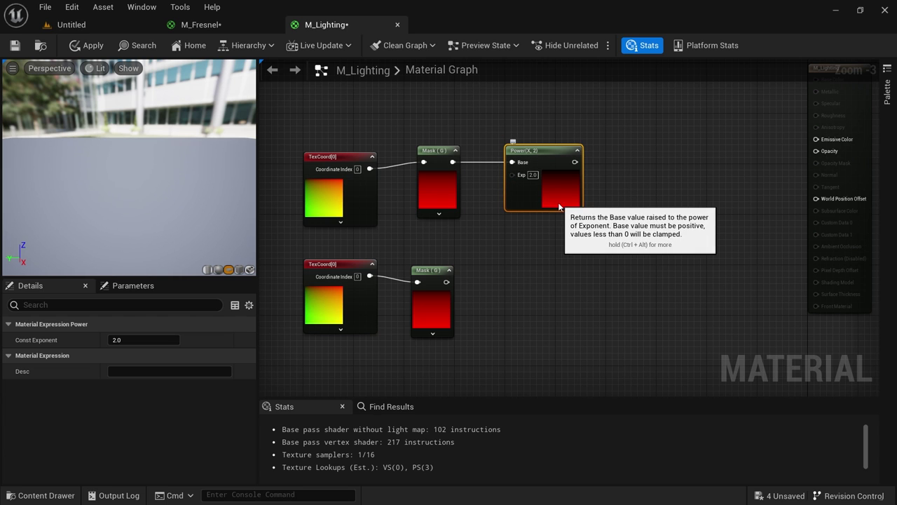
Try an exponent of 12 on the upper Power node, then set it to 3
left_click(530, 177)
type("12")
key("Return")
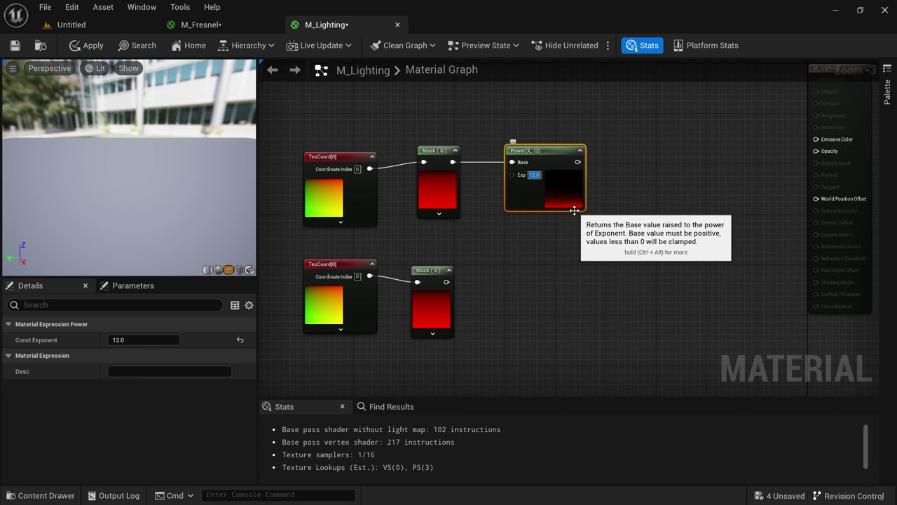
type("3")
key("Return")
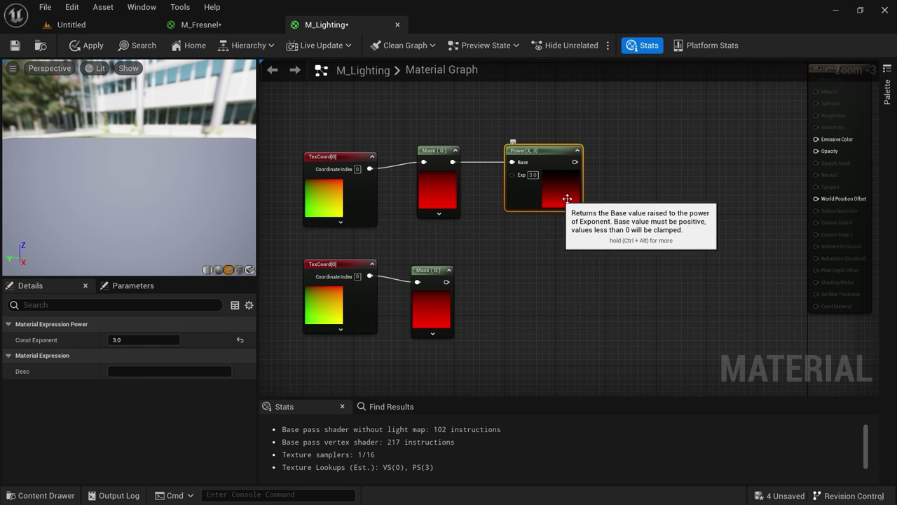
Duplicate the Power node beside the lower mask and connect that mask to the duplicate's Base input
key("ctrl+d")
left_click_drag(551, 342, 545, 312)
left_click_drag(448, 283, 530, 273)
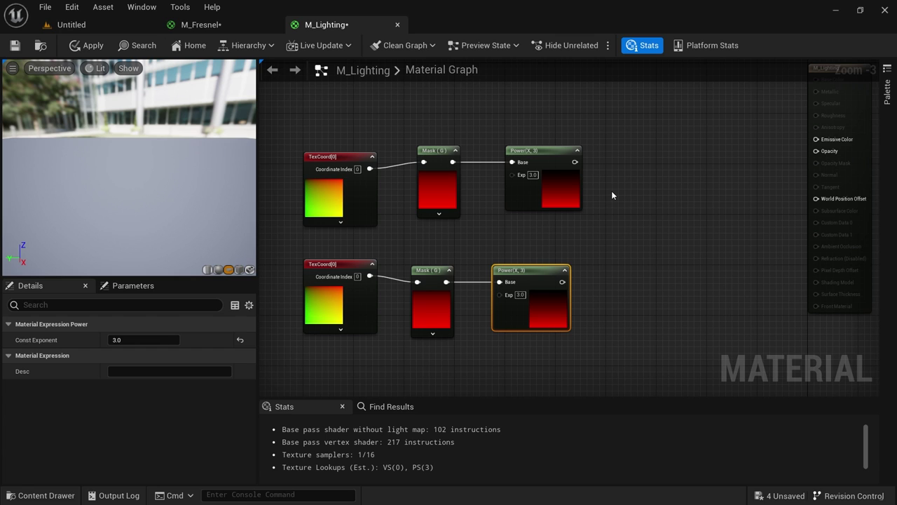
Add a Multiply node fed by the upper Power in A and the lower Power in B, and expand its preview
left_click(642, 212)
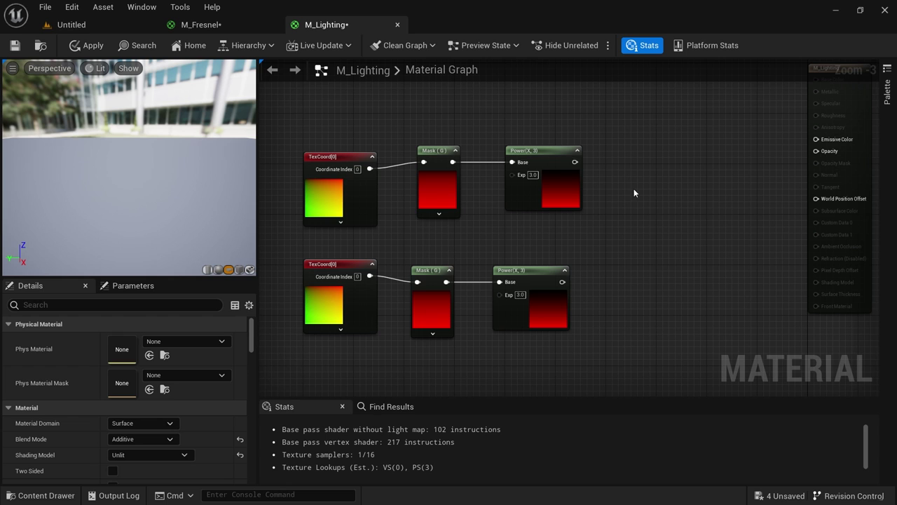
key("m")
left_click(629, 192)
left_click_drag(574, 161, 636, 209)
left_click_drag(635, 221, 562, 282)
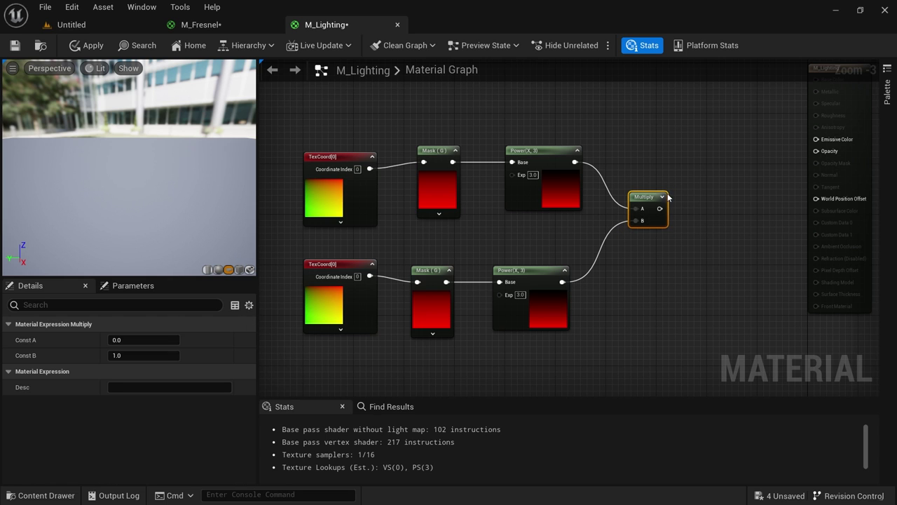
left_click_drag(660, 194, 666, 195)
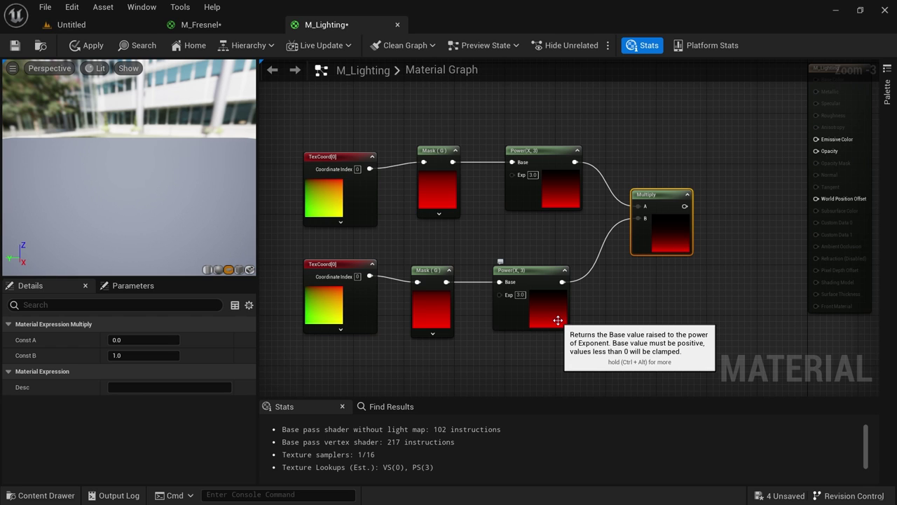
Move the lower Power node away from its mask and insert a OneMinus node between the two
left_click_drag(558, 320, 575, 321)
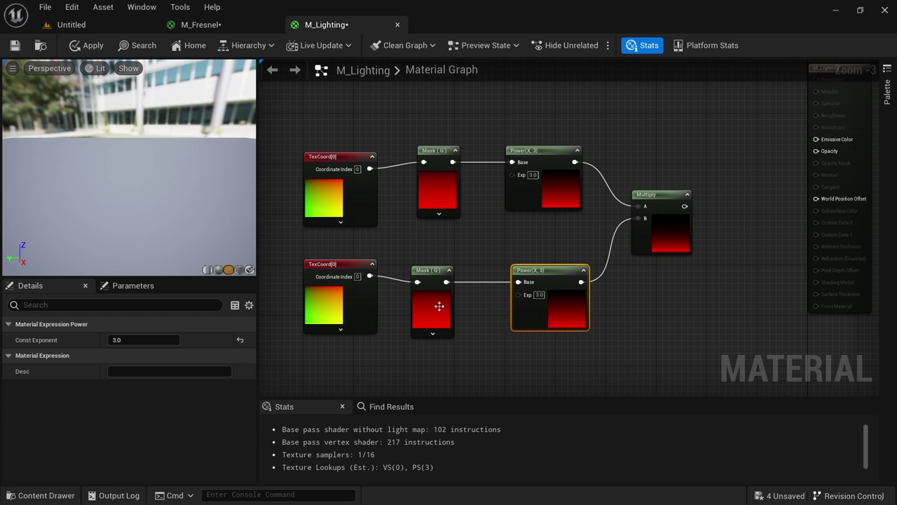
left_click_drag(551, 306, 576, 307)
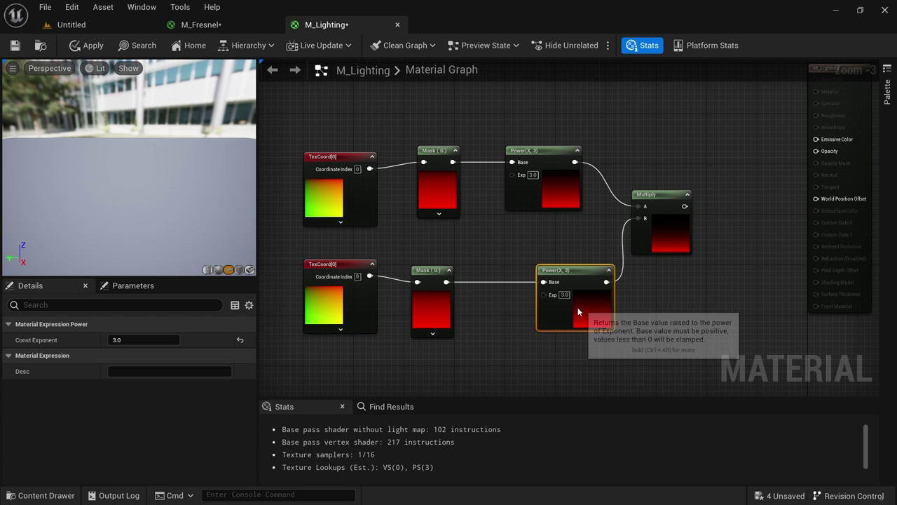
left_click_drag(543, 282, 474, 304, "ctrl")
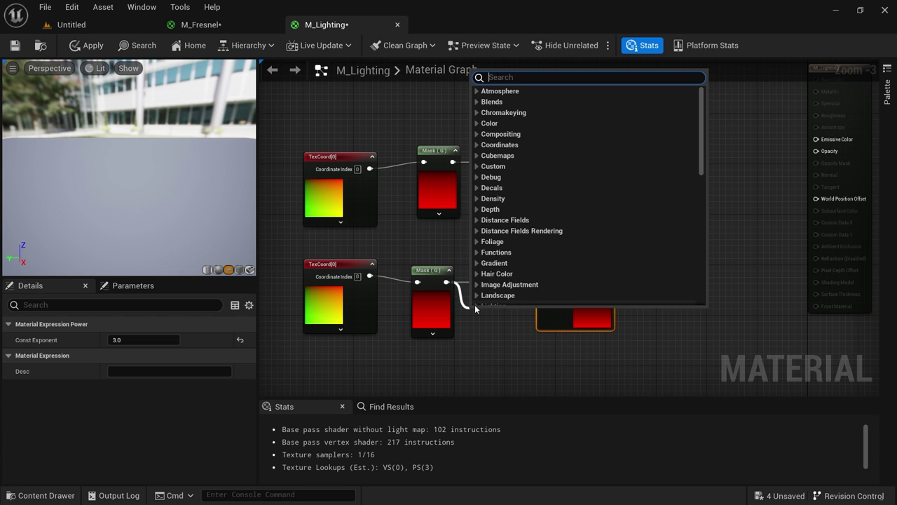
type("one minus")
key("Return")
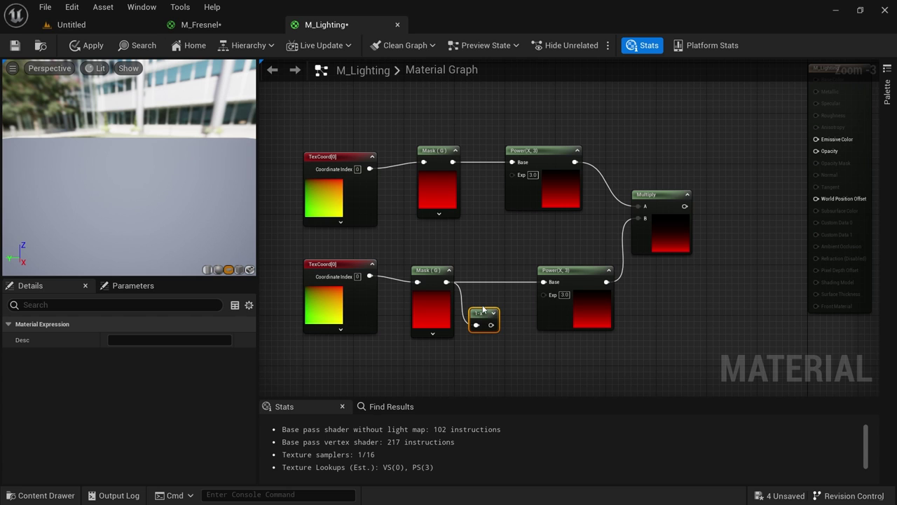
left_click_drag(493, 331, 543, 282)
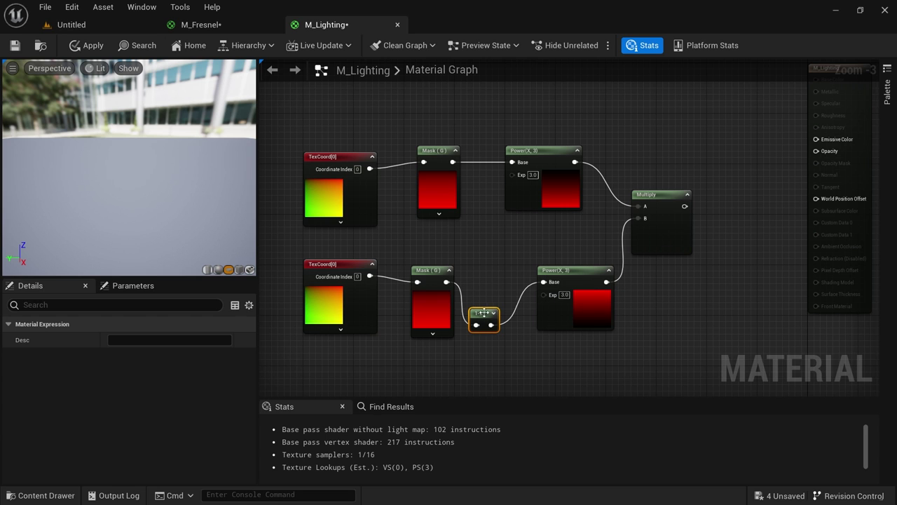
left_click_drag(483, 313, 488, 289)
left_click(670, 241)
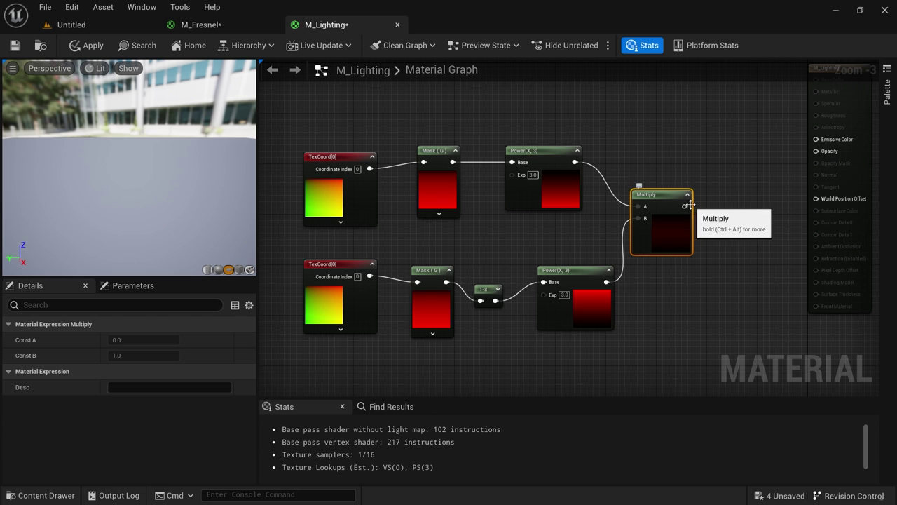
Add a second Multiply node fed by the first one, move the material output farther away, and expand the new node's preview
left_click_drag(691, 207, 737, 239)
key("m")
left_click(729, 226)
right_click_drag(756, 188, 584, 228)
scroll(605, 184, "down", 2)
left_click_drag(628, 210, 748, 210)
scroll(630, 236, "up", 3)
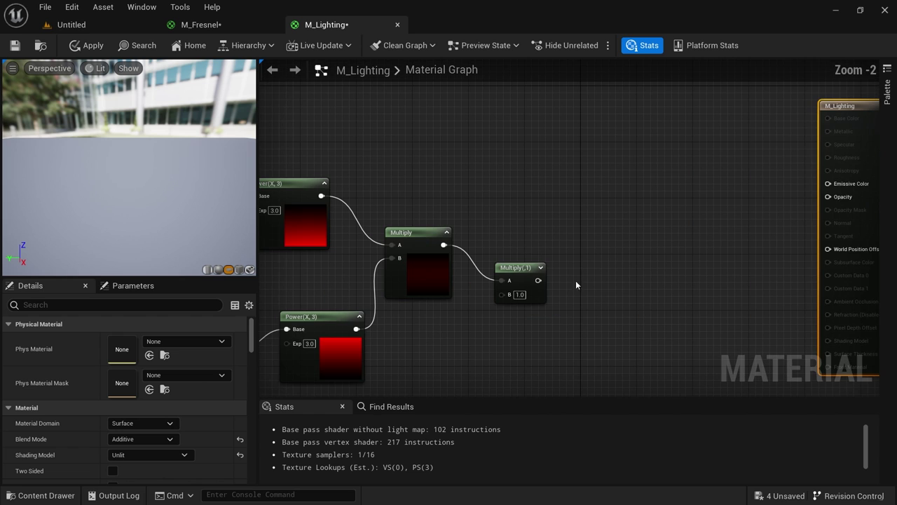
left_click(545, 267)
left_click(541, 267)
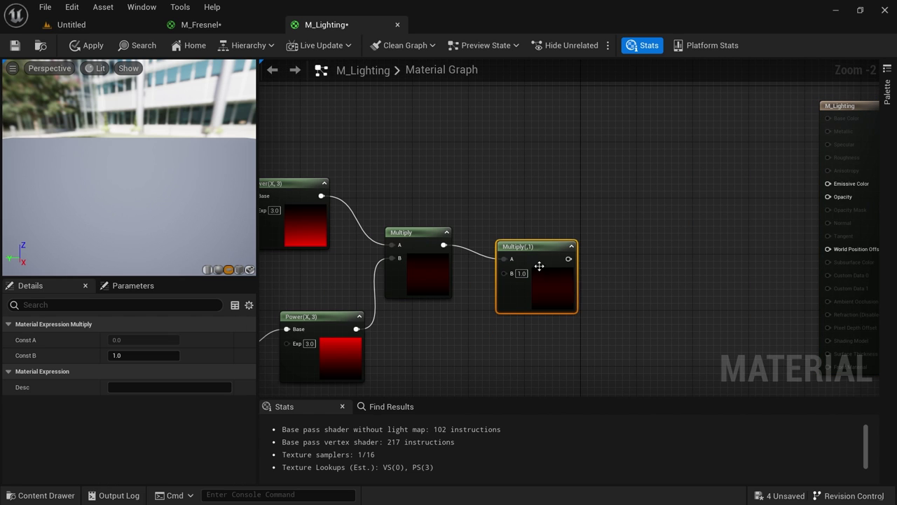
Set the second Multiply node's Const B to 20
left_click(134, 355)
type("20")
key("Return")
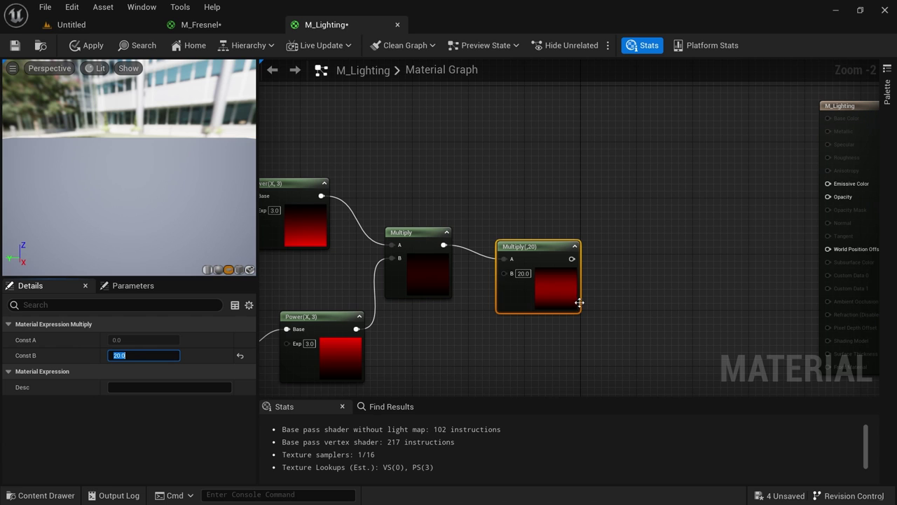
scroll(560, 300, "up", 1)
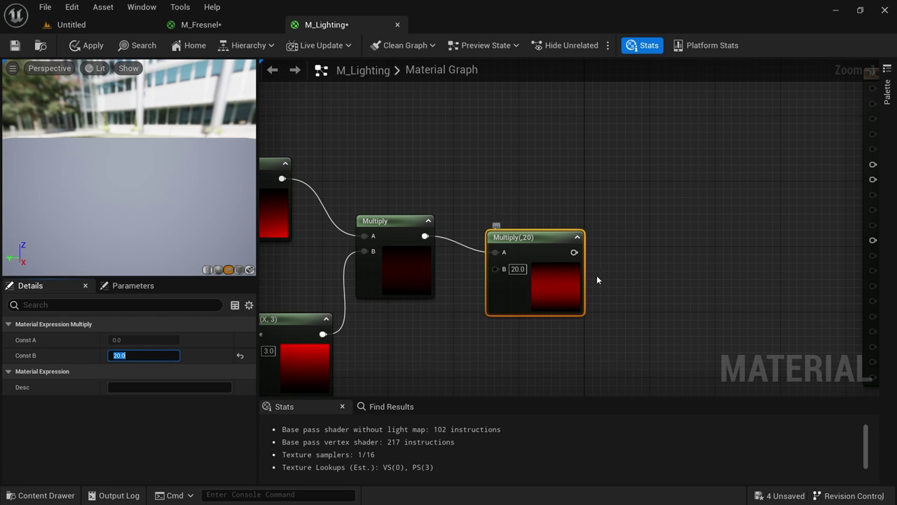
left_click(636, 261)
left_click(615, 255)
left_click_drag(572, 252, 615, 274)
left_click(560, 238)
left_click(642, 264)
key("Delete")
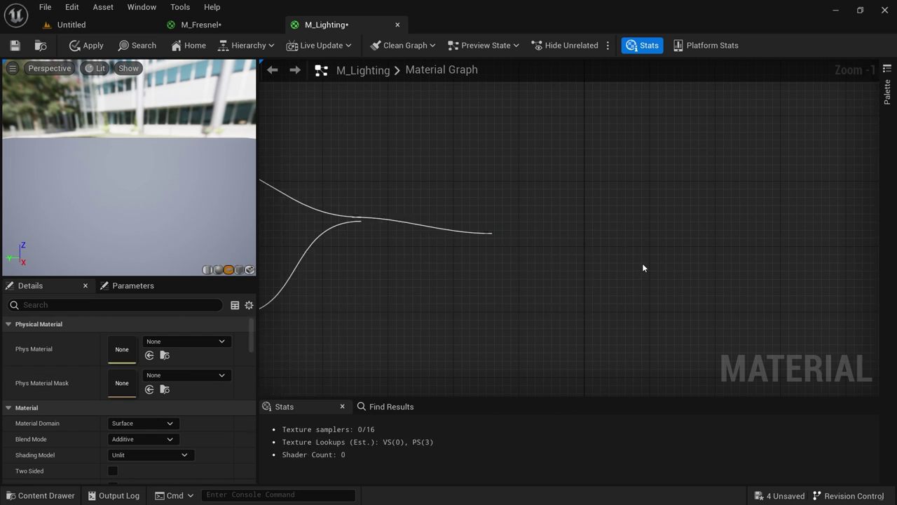
Add a Power node after the second Multiply, connect the Multiply to its Base input, and expand its preview
right_click(644, 241)
type("power")
key("Return")
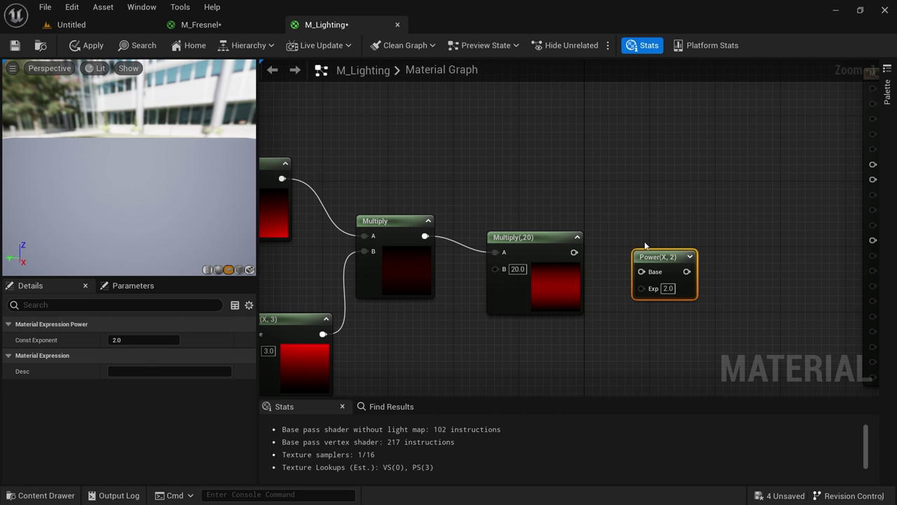
left_click_drag(574, 252, 642, 271)
left_click_drag(663, 257, 638, 245)
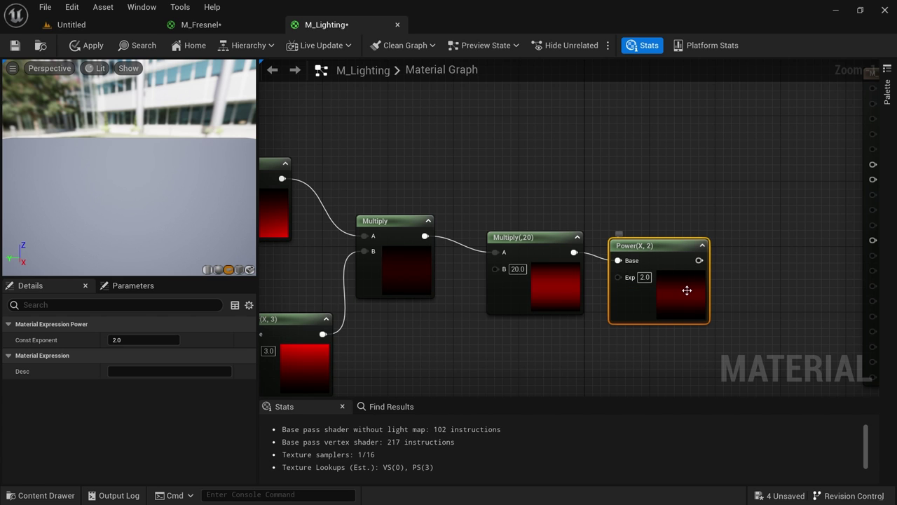
Try an exponent of 4 on the last Power node, then set it back to 2
left_click(643, 277)
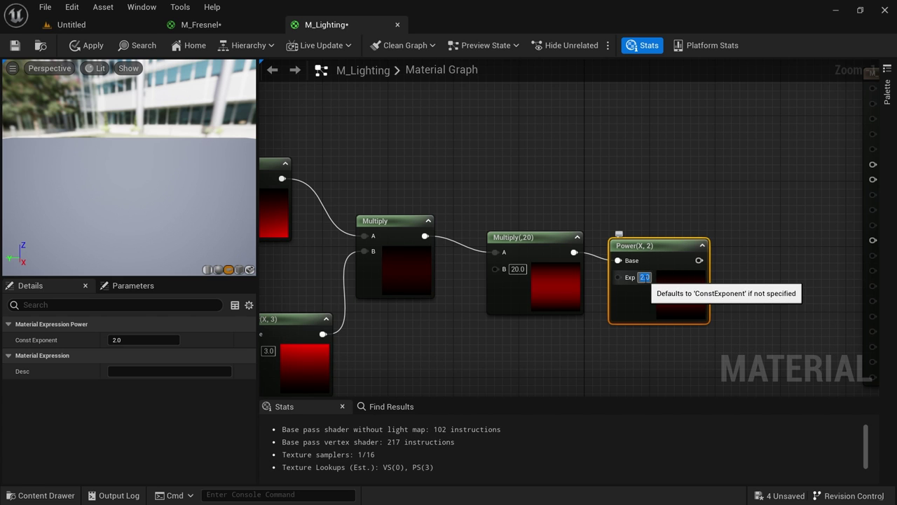
type("4")
key("Return")
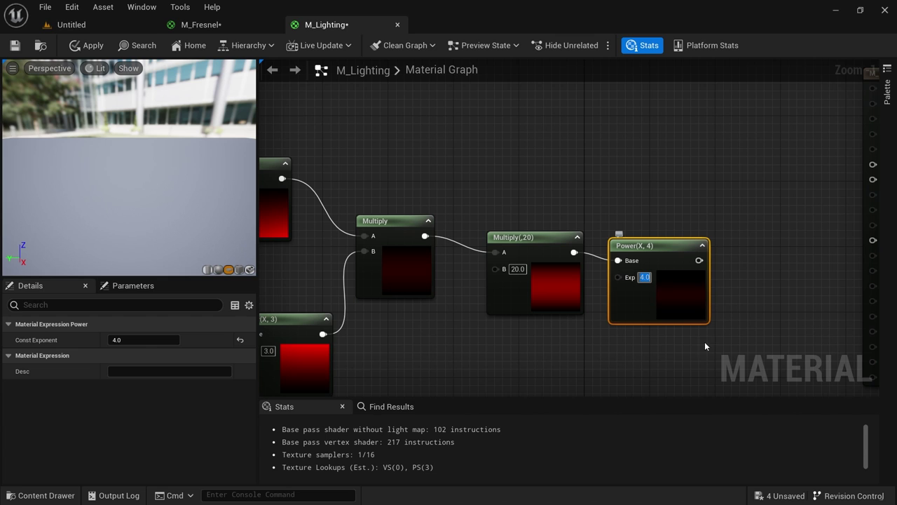
type("2")
key("Return")
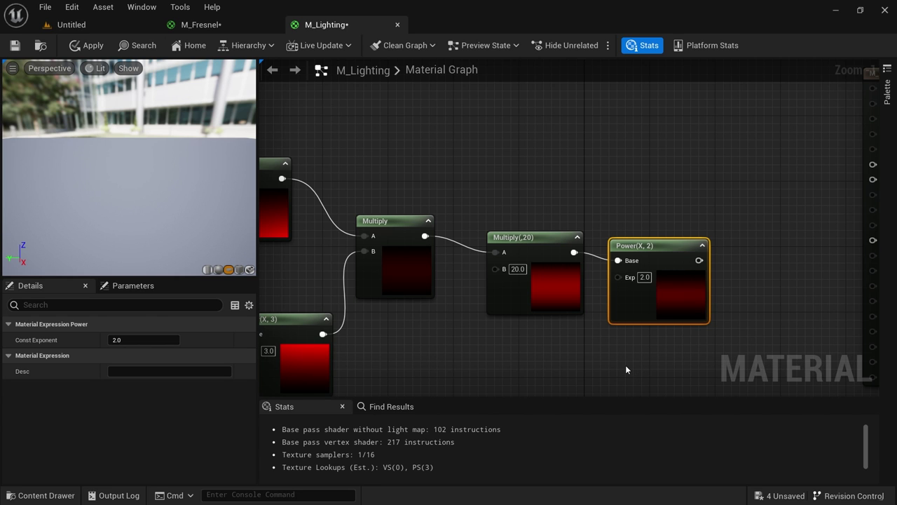
Add a RadialGradientExponential node in the empty area below the Multiply and Power chain
right_click_drag(520, 373, 627, 290)
scroll(582, 336, "down", 1)
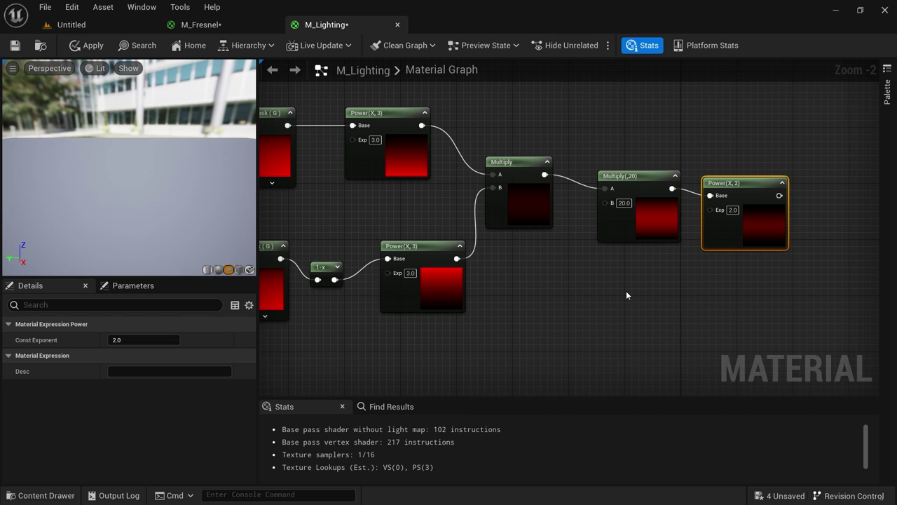
right_click(522, 339)
type("radial gradient")
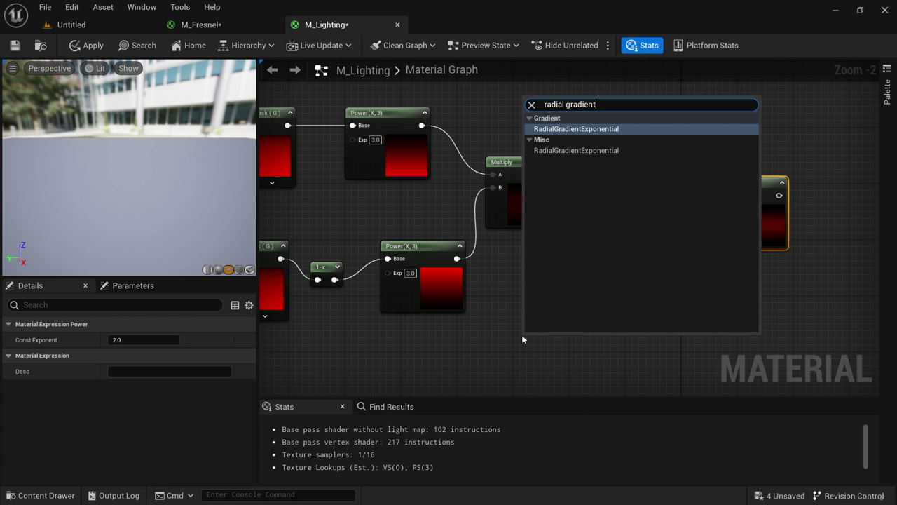
key("Return")
right_click_drag(582, 309, 561, 190)
left_click_drag(561, 218, 538, 214)
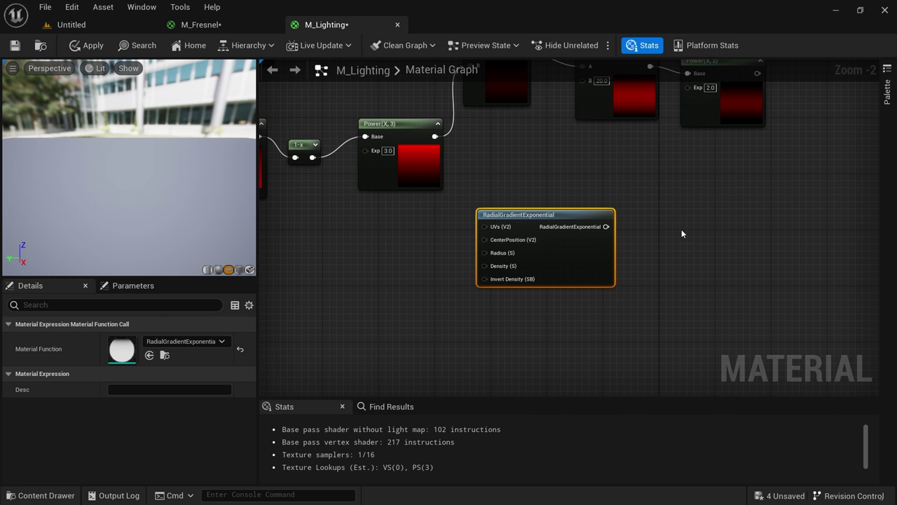
Open the RadialGradientExponential material function, examine how its graph is built, and close it to return to M_Lighting
double_click(119, 351)
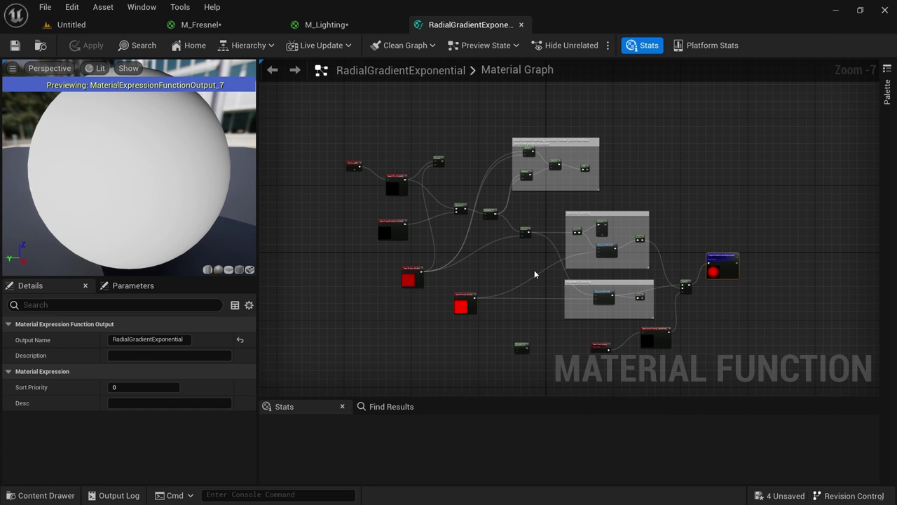
scroll(534, 269, "up", 1)
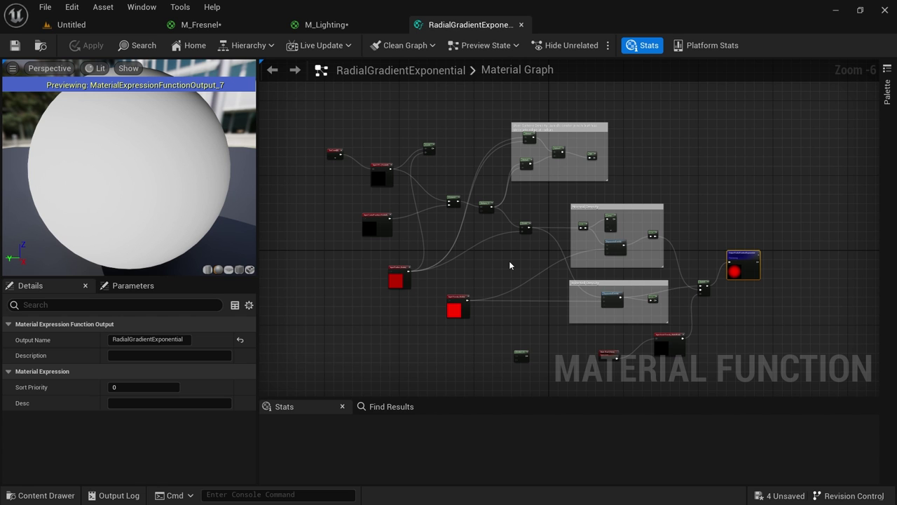
right_click_drag(509, 278, 481, 268)
scroll(463, 254, "up", 2)
scroll(481, 267, "down", 1)
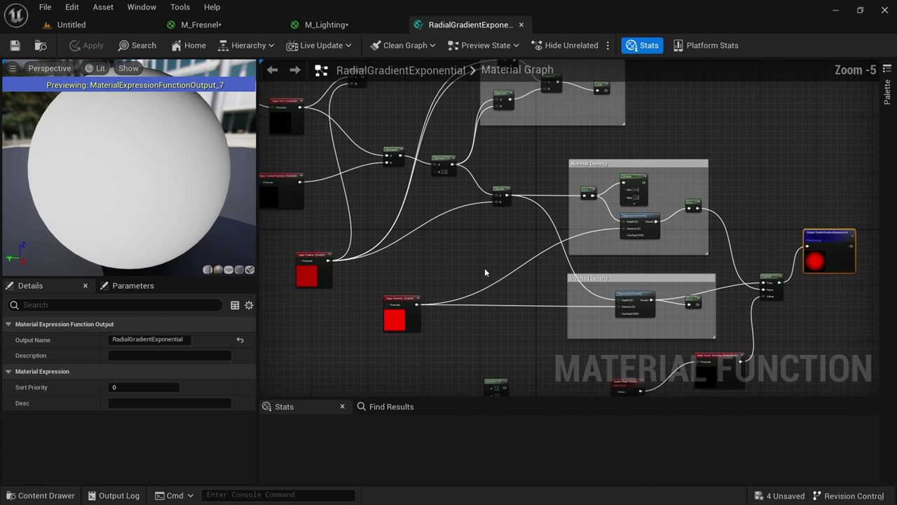
middle_click(480, 28)
left_click(664, 226)
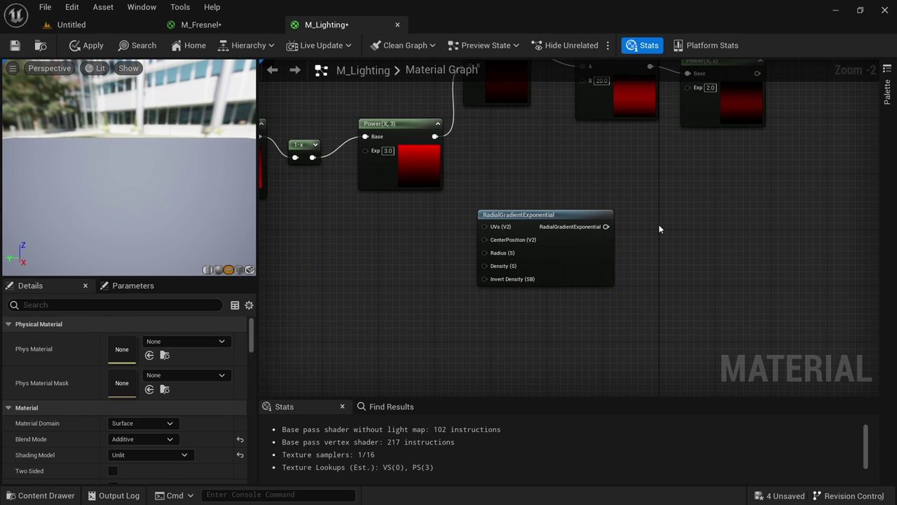
Add a Multiply node beside RadialGradientExponential, connect the gradient output to its A input, and expand its preview
left_click(659, 224)
left_click_drag(606, 226, 666, 247)
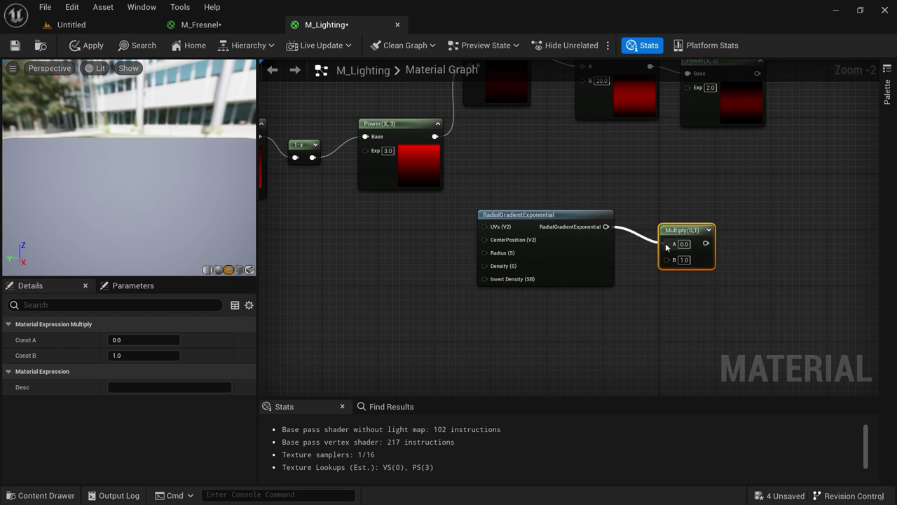
right_click(582, 216)
left_click(703, 192)
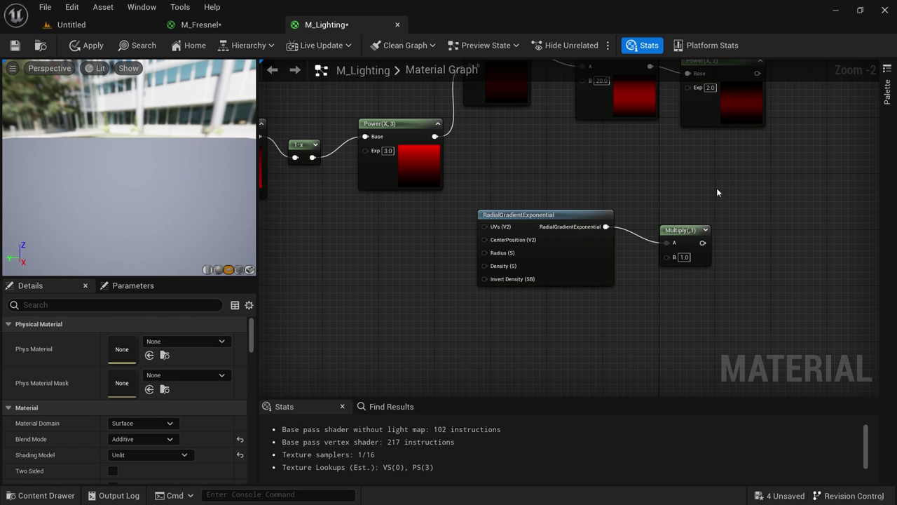
left_click(706, 230)
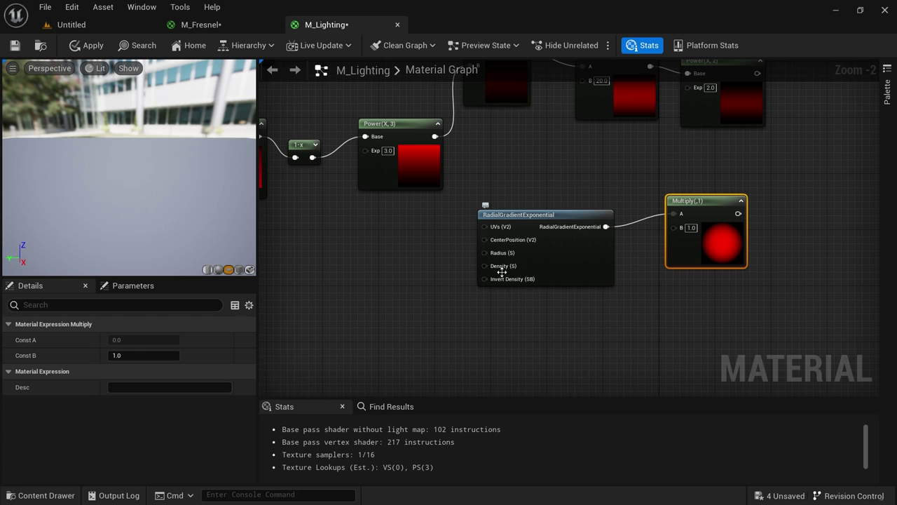
Try a Constant node on the Radius input of RadialGradientExponential, then delete the constant
key("1")
left_click(433, 247)
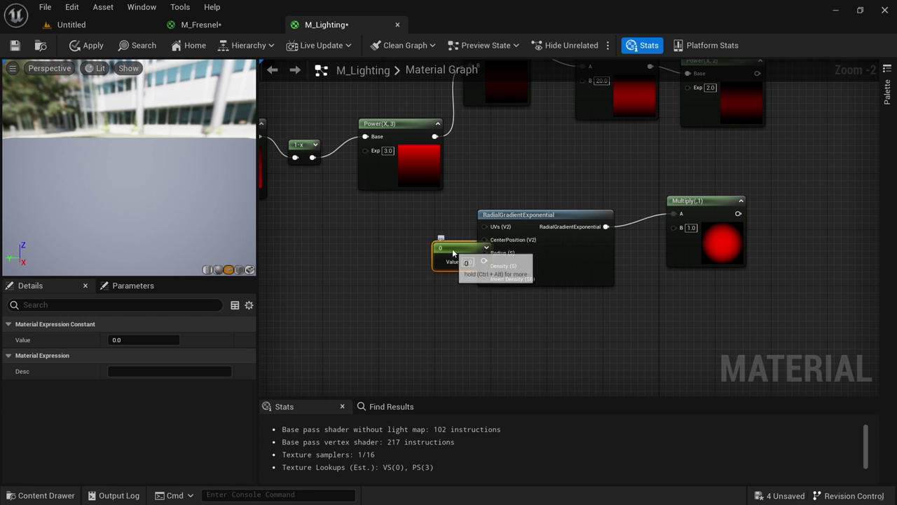
left_click_drag(443, 256, 484, 253)
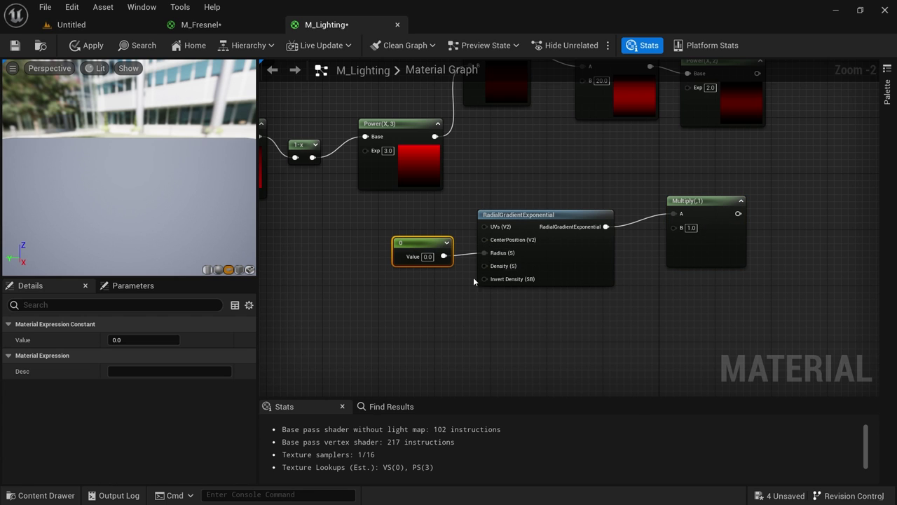
key("Delete")
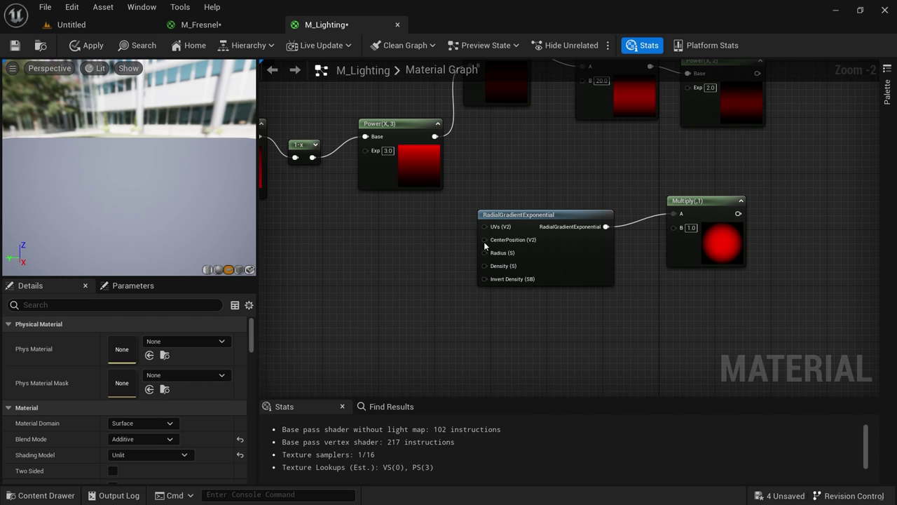
Delete the RadialGradientExponential node and the Multiply node connected to it
left_click_drag(548, 318, 697, 248)
key("Delete")
scroll(596, 280, "down", 3)
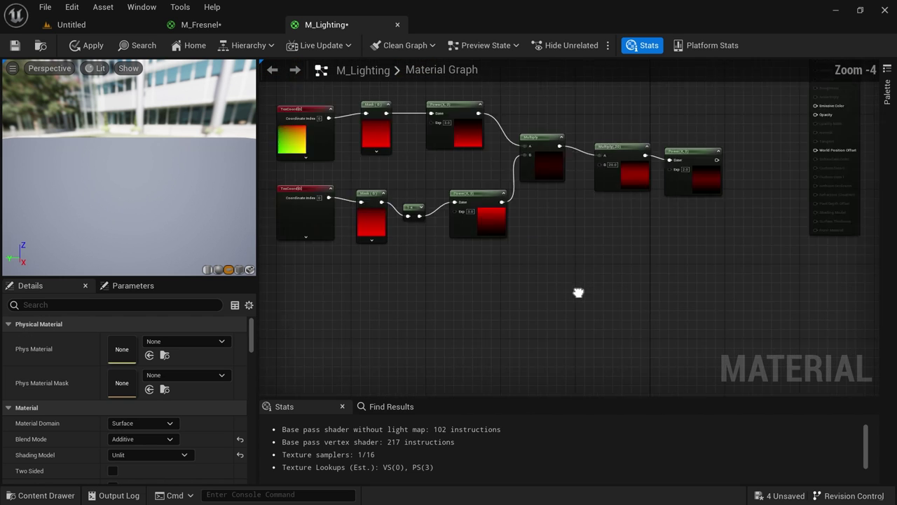
Move the M_Lighting output node up in the graph, clear of the existing mask and Power chain
right_click_drag(579, 293, 593, 295)
left_click_drag(380, 300, 699, 128)
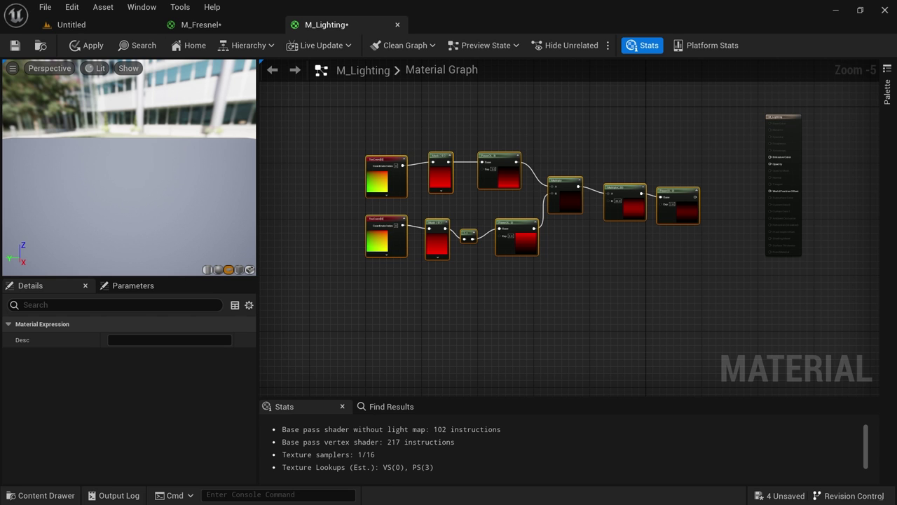
right_click_drag(727, 106, 706, 234)
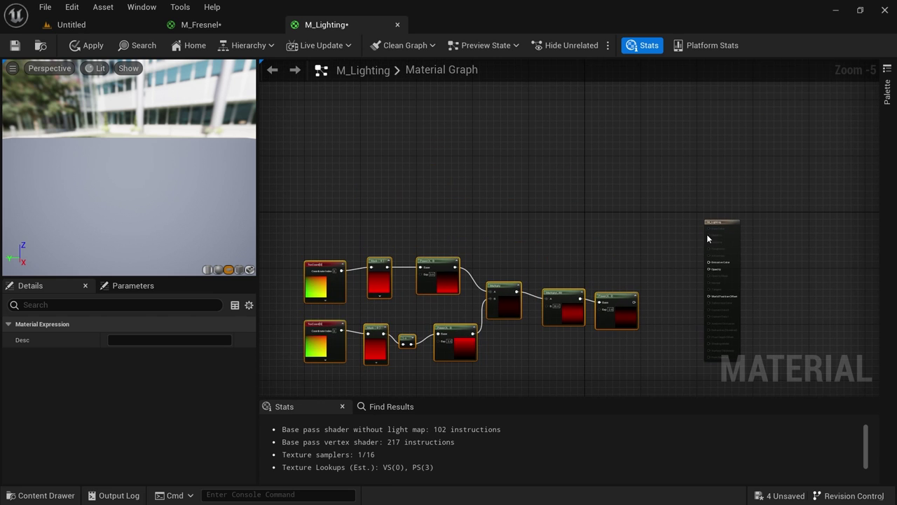
left_click_drag(724, 225, 756, 184)
left_click(621, 202)
Add texture samples of T_Lightning and T_LightningBlur from the Tutorial/Textures folder to the empty area above the mask chain
key("ctrl+space")
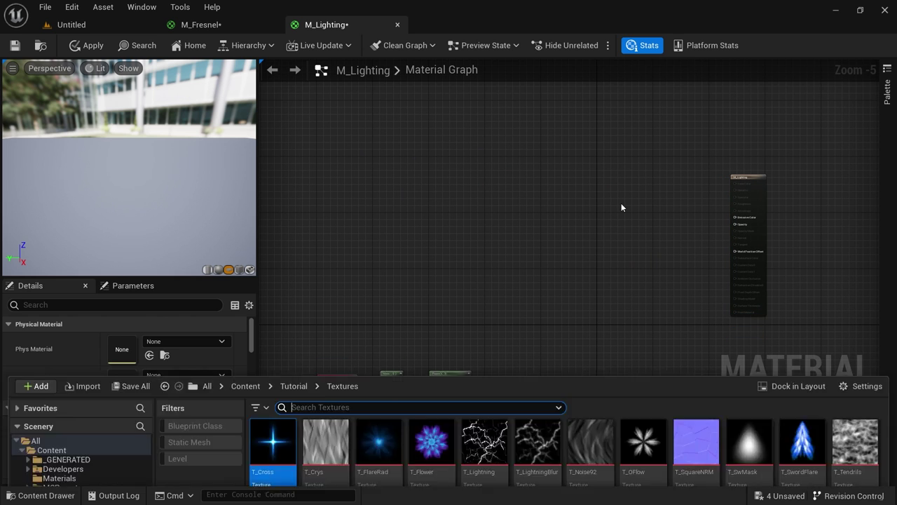
left_click(484, 259)
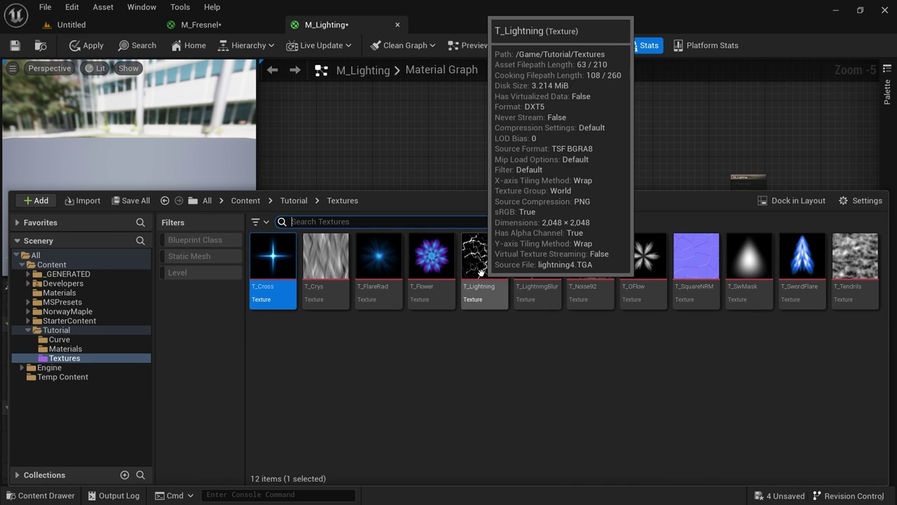
left_click_drag(484, 260, 461, 308)
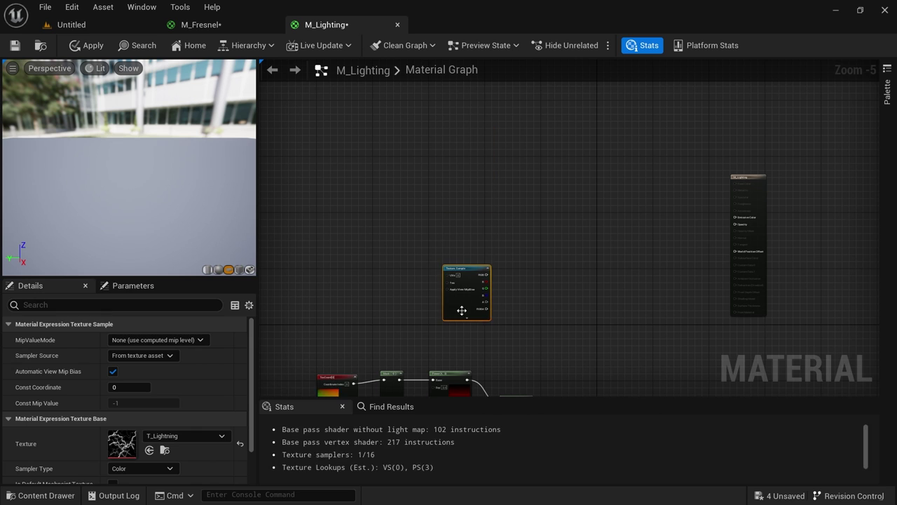
key("ctrl+space")
left_click_drag(535, 303, 460, 233)
scroll(527, 288, "up", 4)
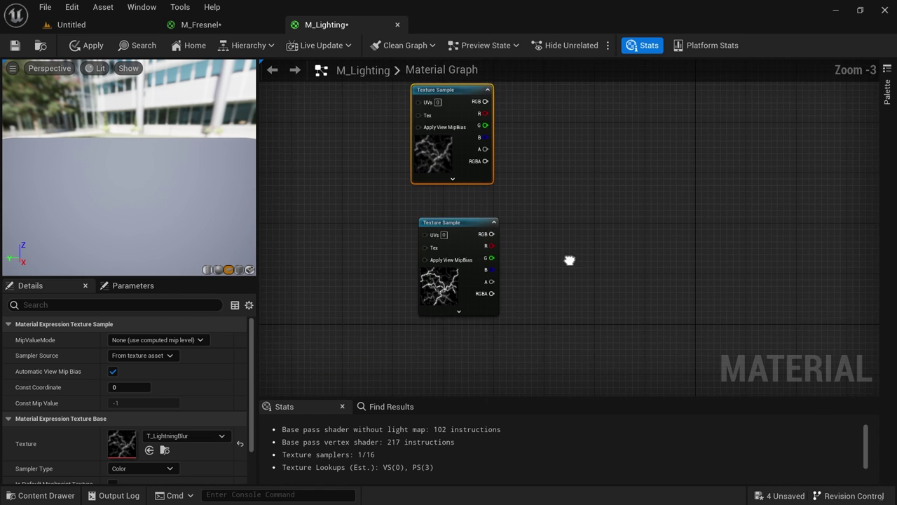
Open the T_Lightning texture from its sample node, examine the full image, and close it
left_click(409, 299)
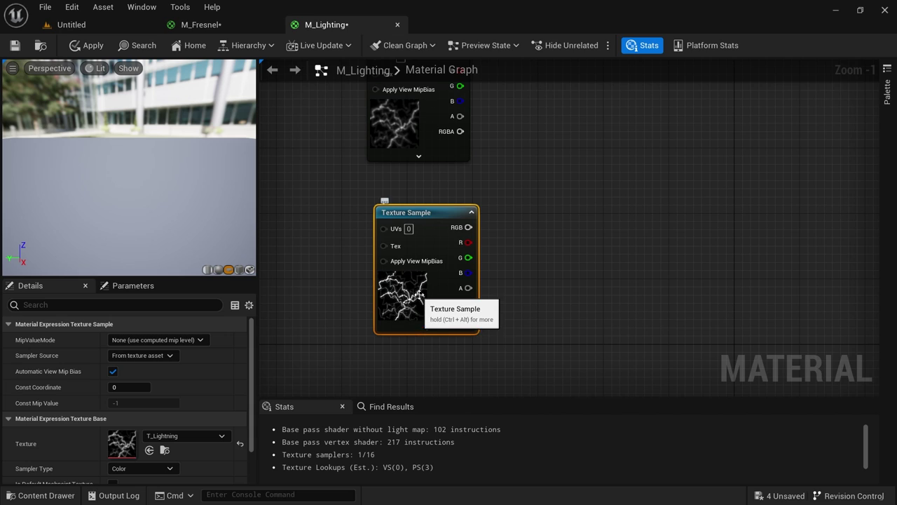
scroll(421, 295, "up", 1)
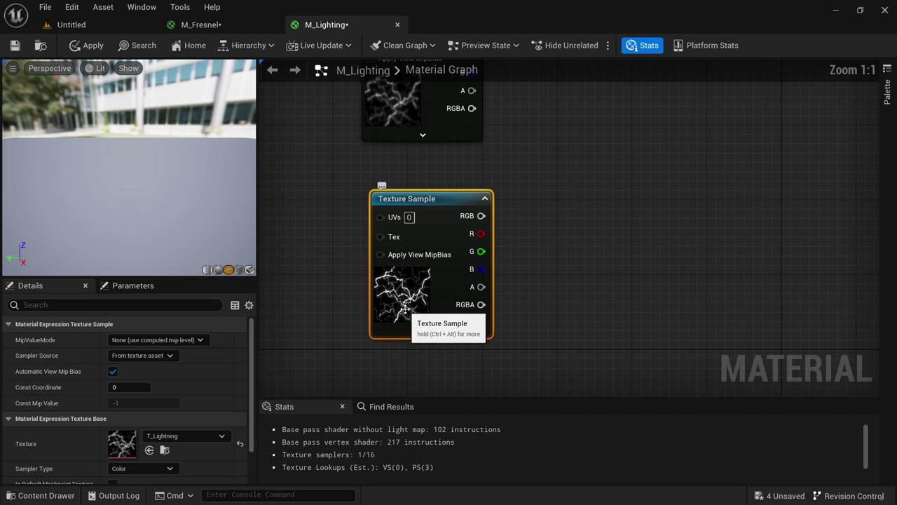
double_click(122, 443)
scroll(288, 287, "down", 3)
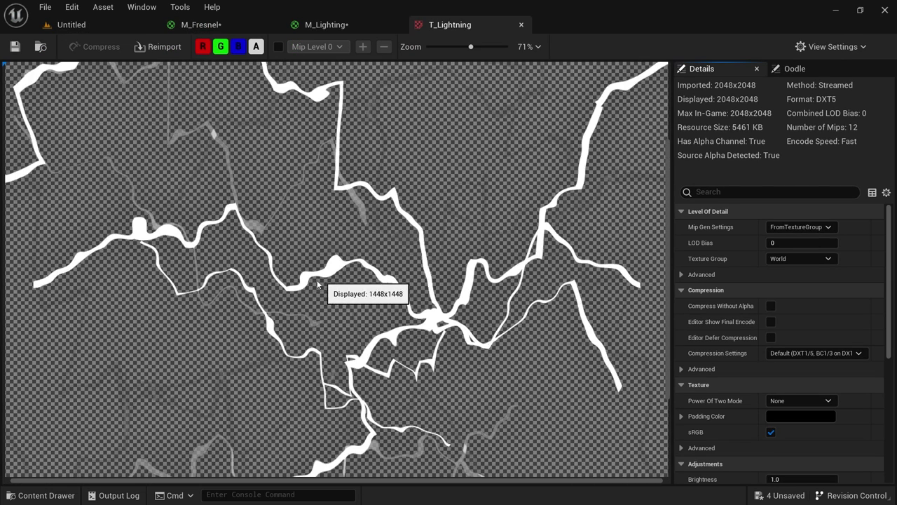
scroll(288, 287, "down", 2)
scroll(284, 287, "up", 1)
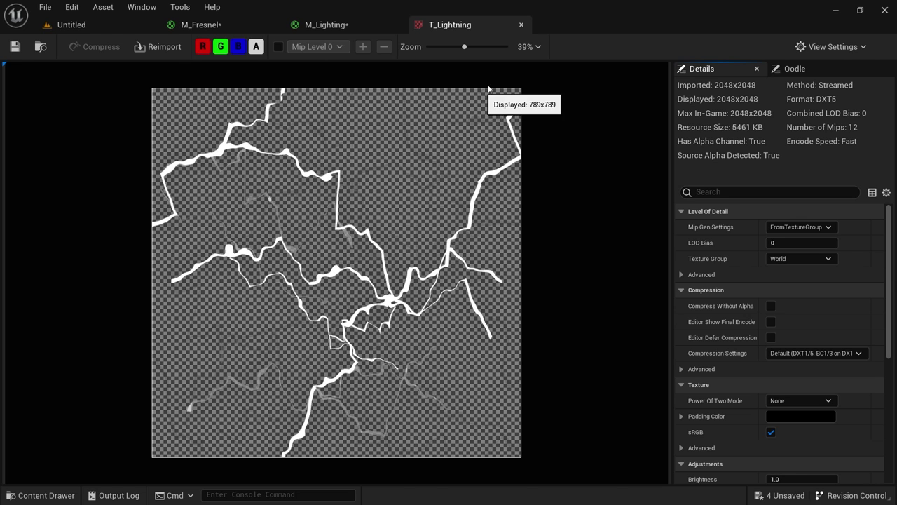
middle_click(470, 26)
Open the T_LightningBlur texture from its sample node, examine it with the alpha channel hidden, and close it
left_click(411, 115)
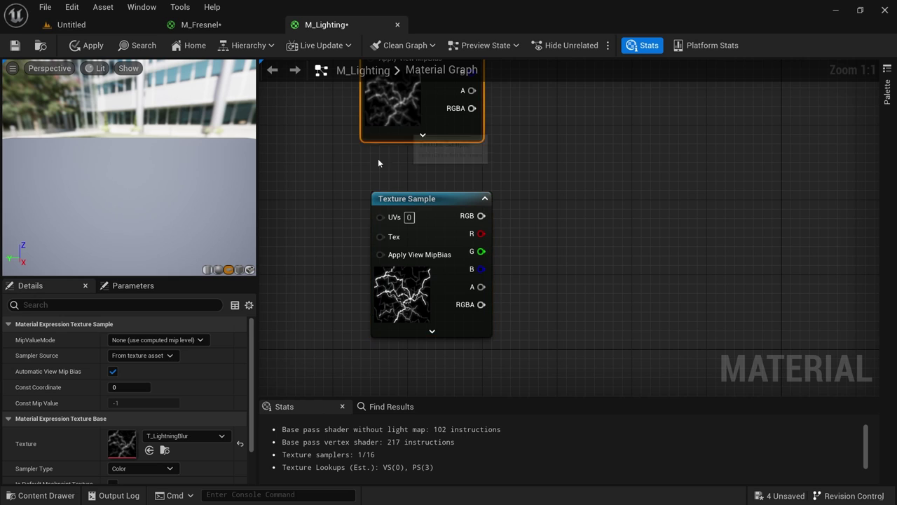
double_click(136, 452)
scroll(366, 252, "down", 4)
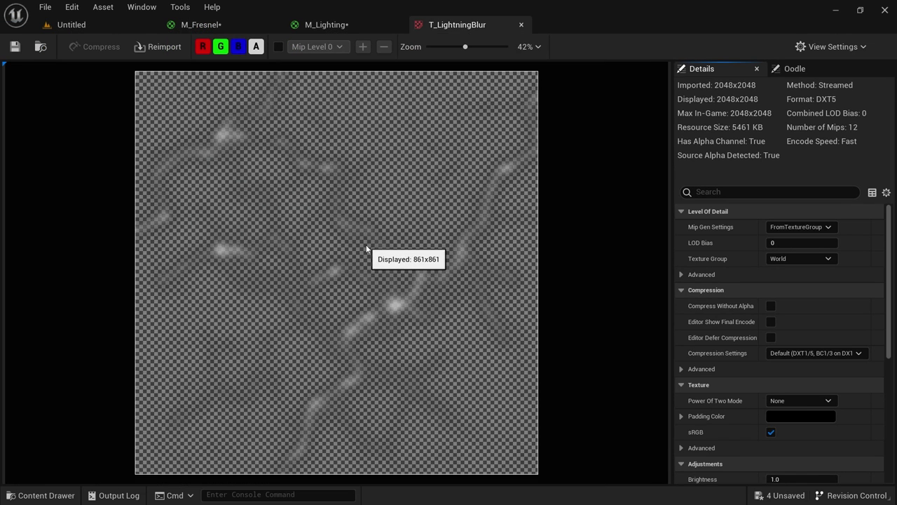
scroll(362, 248, "up", 1)
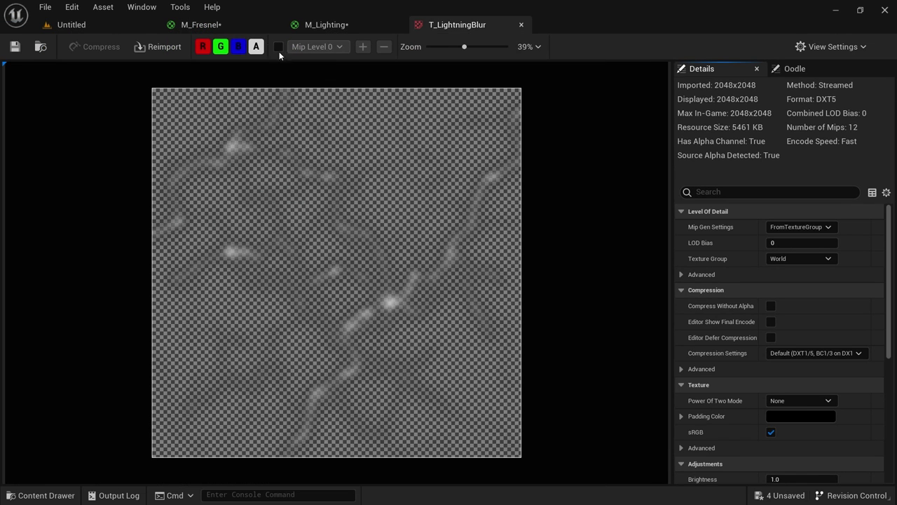
left_click(257, 47)
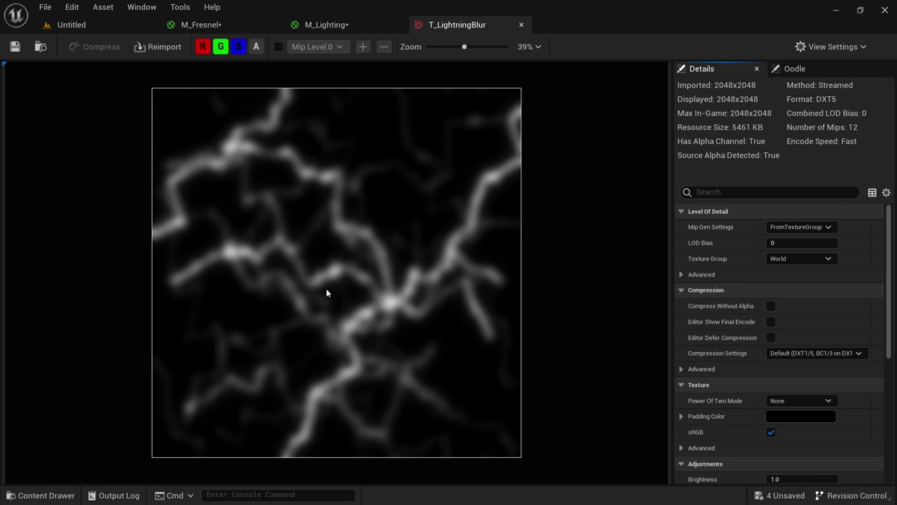
middle_click(484, 29)
Align the T_Lightning texture sample directly beneath the T_LightningBlur sample
right_click_drag(321, 223, 399, 266)
scroll(336, 230, "down", 2)
scroll(378, 251, "down", 1)
left_click_drag(454, 311, 450, 297)
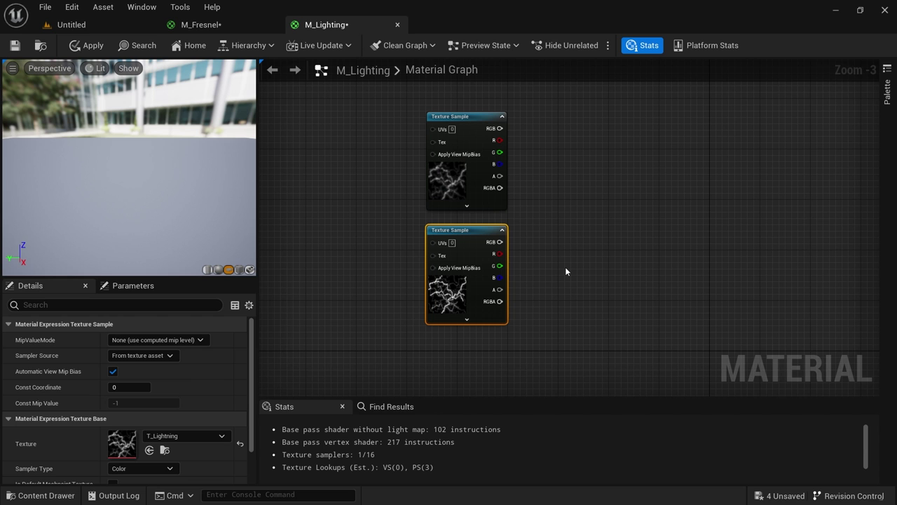
Add a texture sample of T_Crys from the Textures folder, well to the left of the two lightning samples
right_click_drag(349, 194, 558, 169)
scroll(491, 199, "down", 1)
key("ctrl+space")
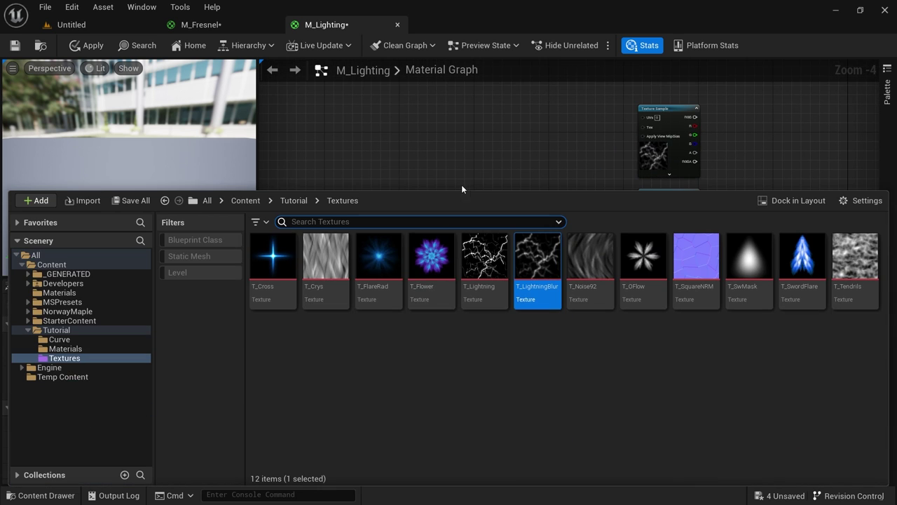
left_click(369, 377)
left_click(327, 272)
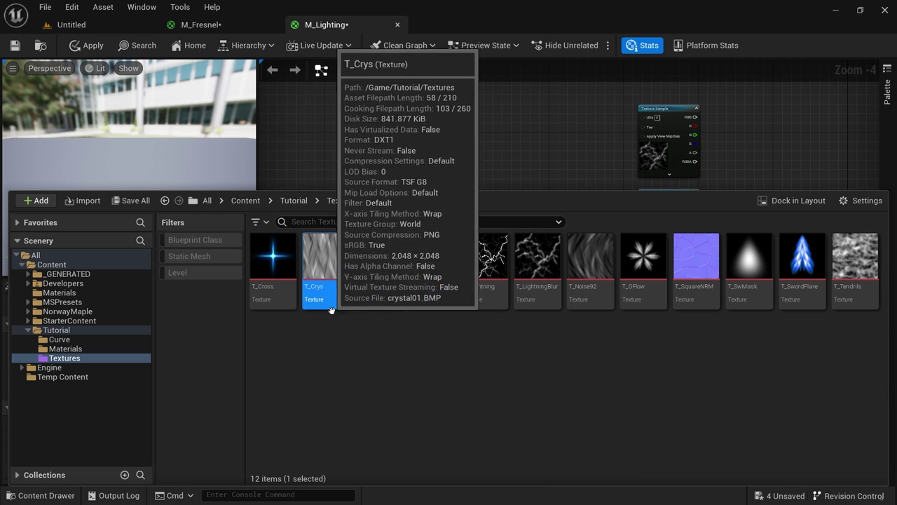
key("ctrl+space")
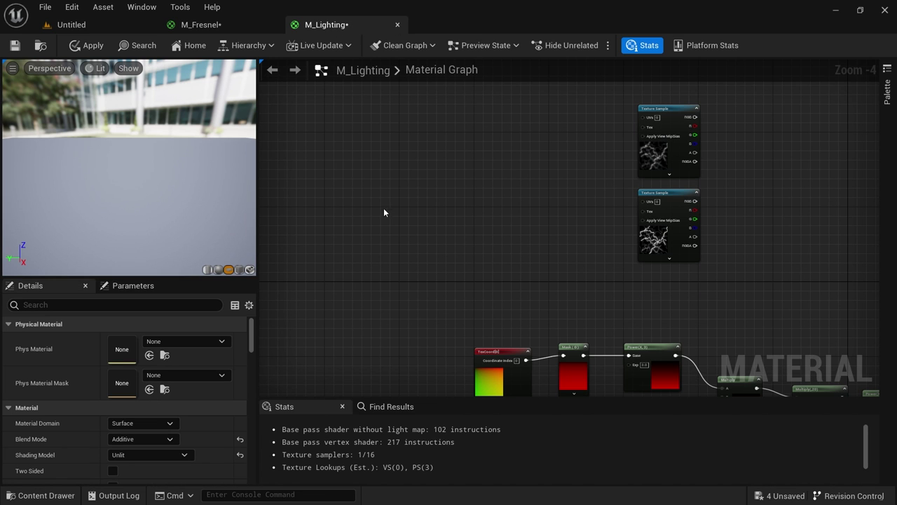
left_click(379, 153)
scroll(491, 168, "up", 2)
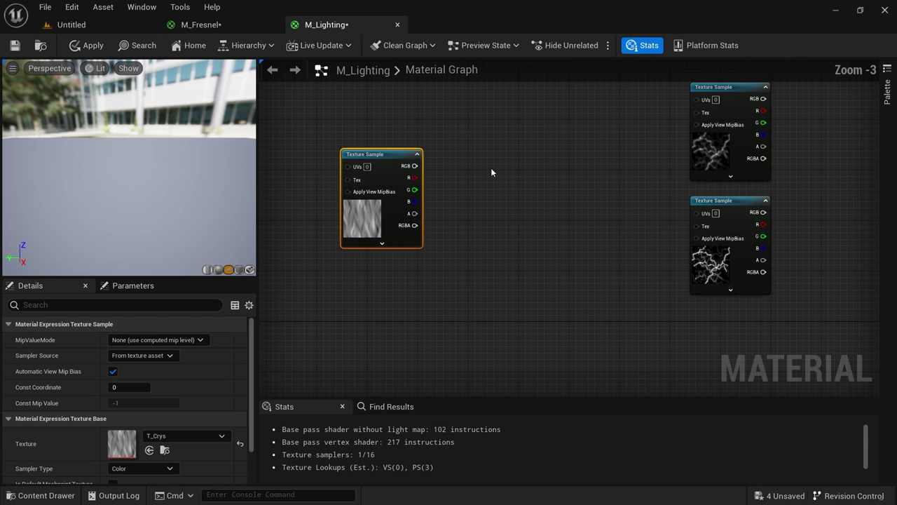
right_click_drag(479, 178, 440, 173)
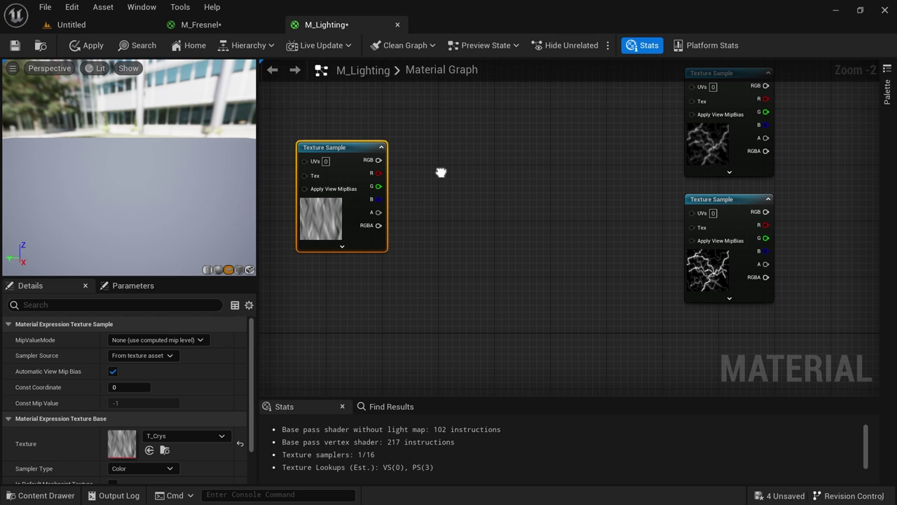
left_click(697, 265)
left_click(704, 151)
left_click(701, 271)
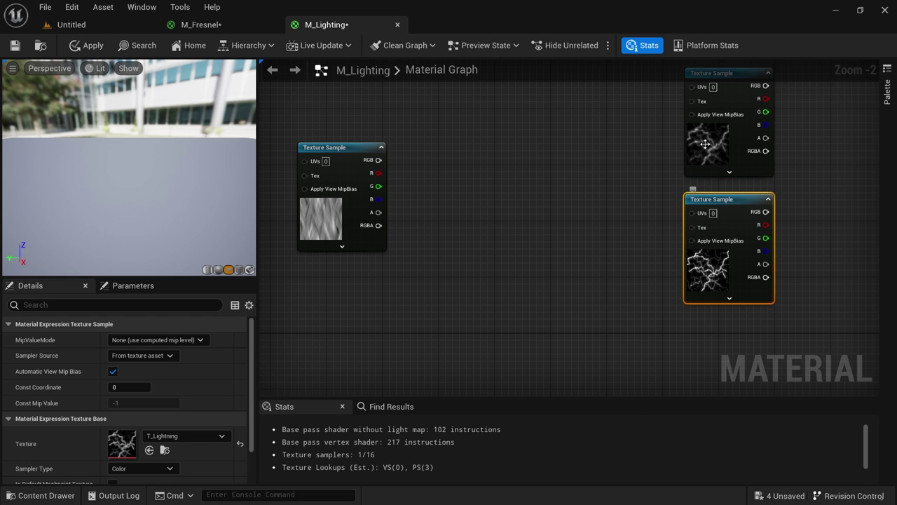
left_click(700, 156)
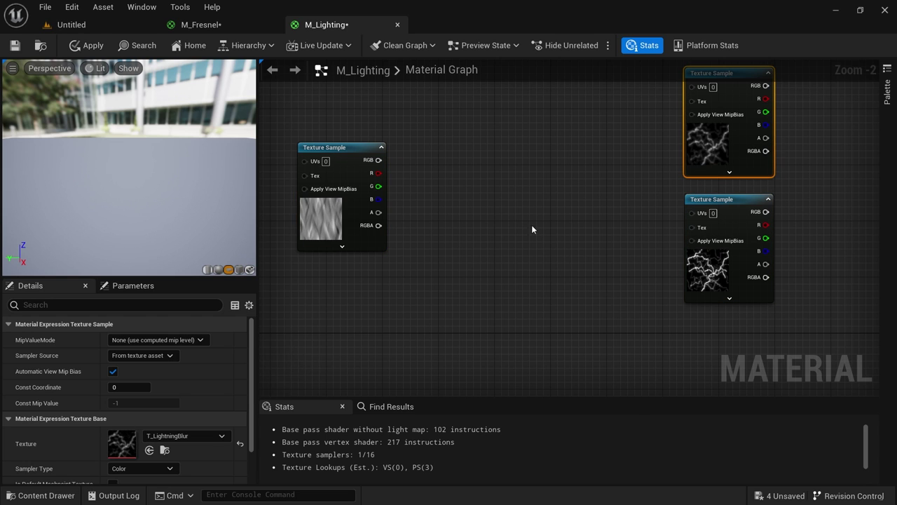
Add a Multiply node after the T_Crys sample, connect the R output to its A input, and set Const B to 0.1
left_click(416, 176)
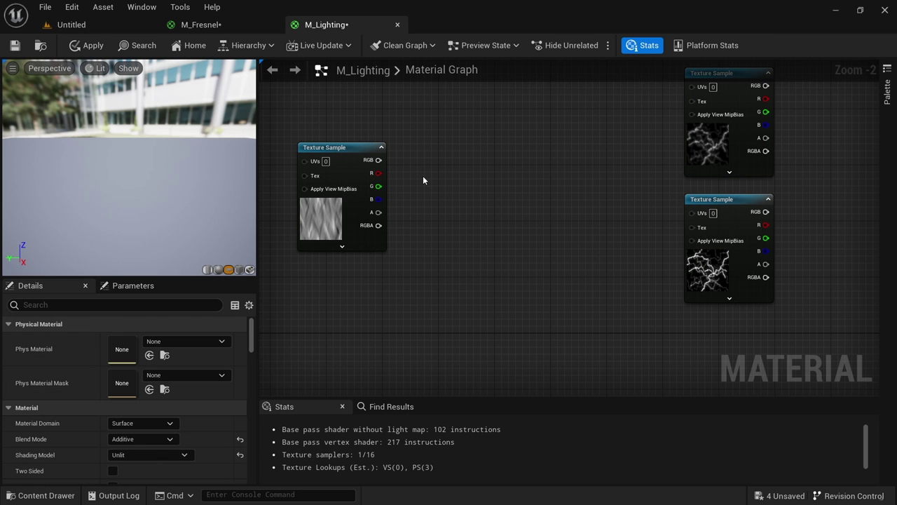
left_click(423, 173)
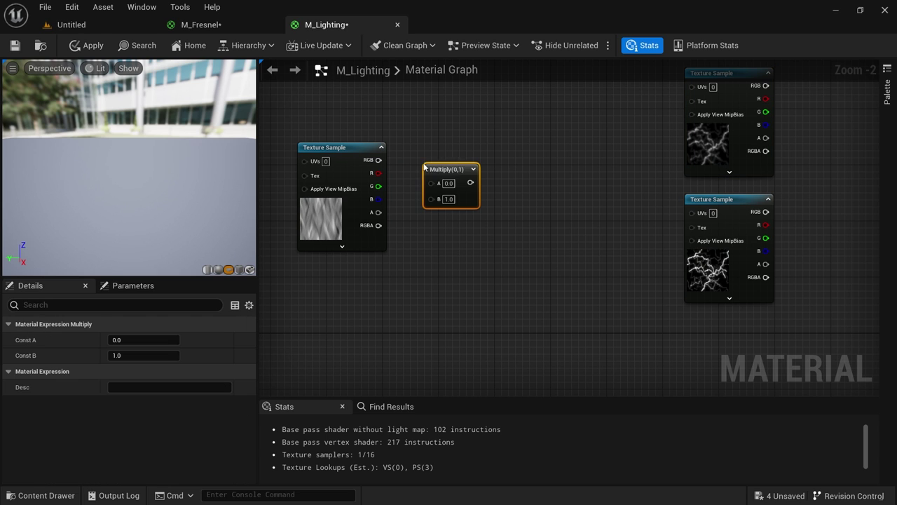
left_click_drag(378, 173, 430, 183)
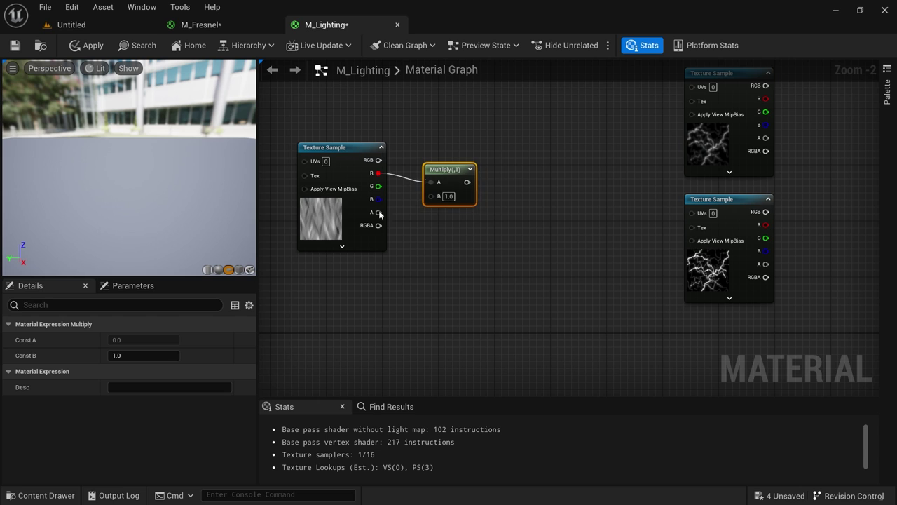
left_click(141, 355)
type("0.1")
key("Return")
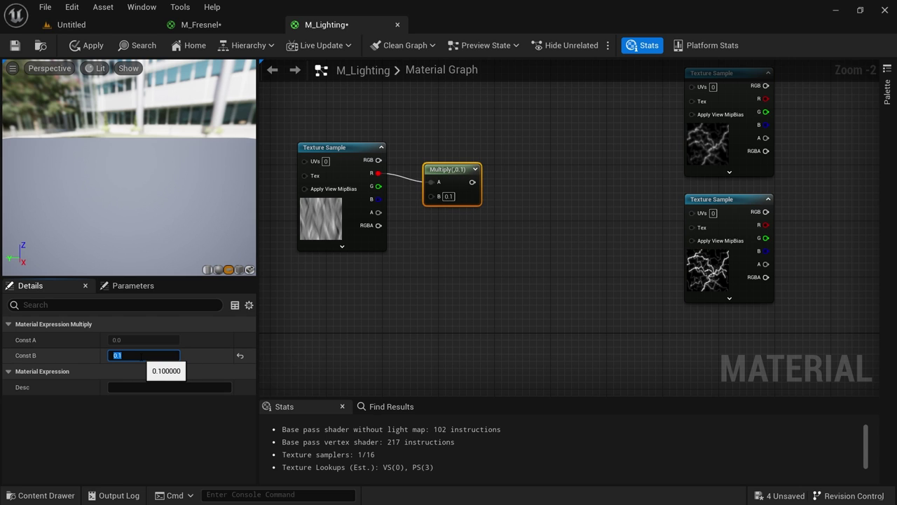
Add an Add node after the Multiply and connect the Multiply output to its B input
left_click(500, 163)
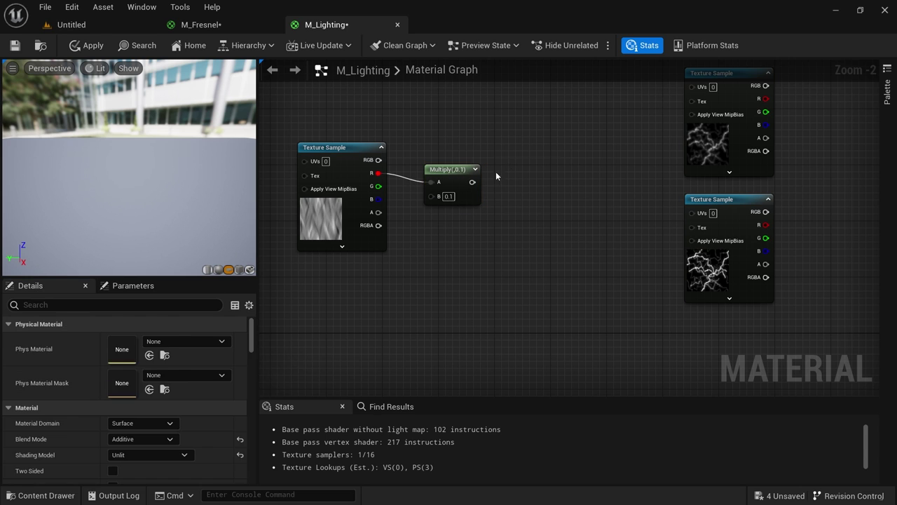
key("a")
left_click(506, 161)
left_click_drag(473, 183, 473, 185)
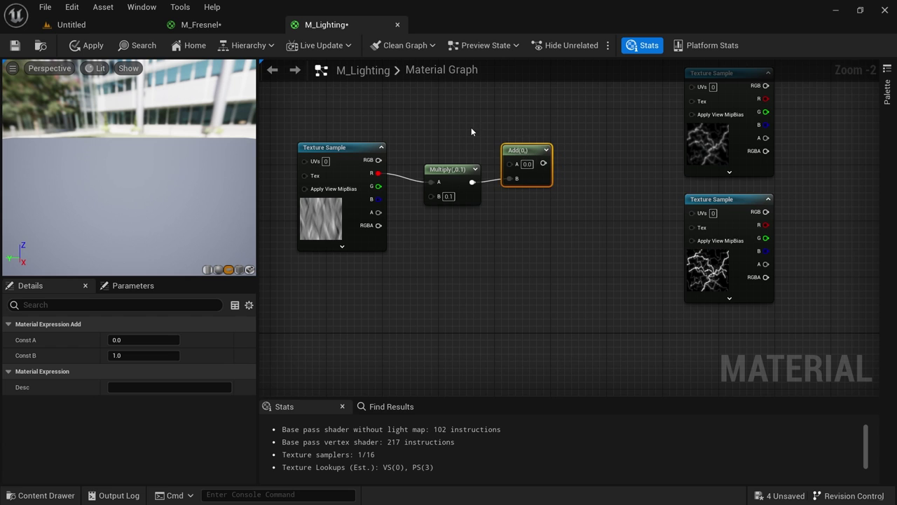
Add a Texture Coordinate node feeding the Add node's A input, and connect the Add output to the UVs of both lightning samples
right_click_drag(450, 119, 487, 168)
right_click(445, 133)
type("textur")
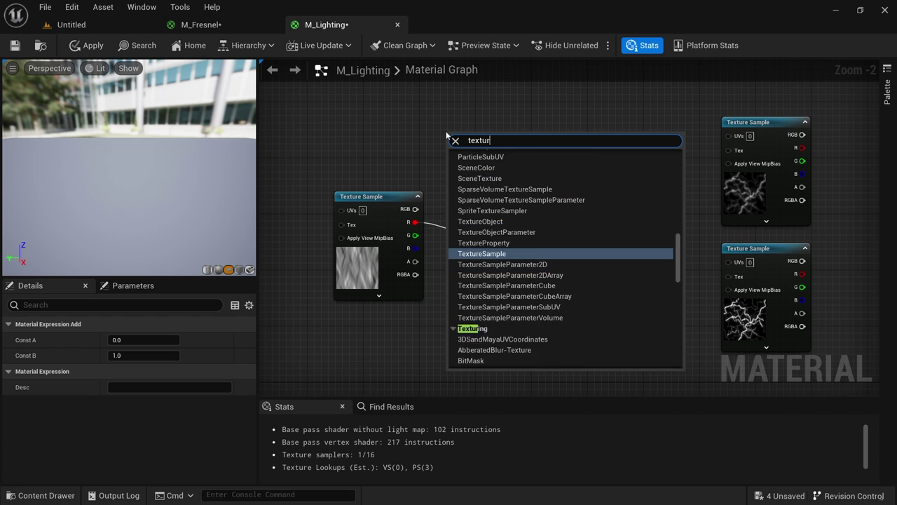
type("e coord")
key("Return")
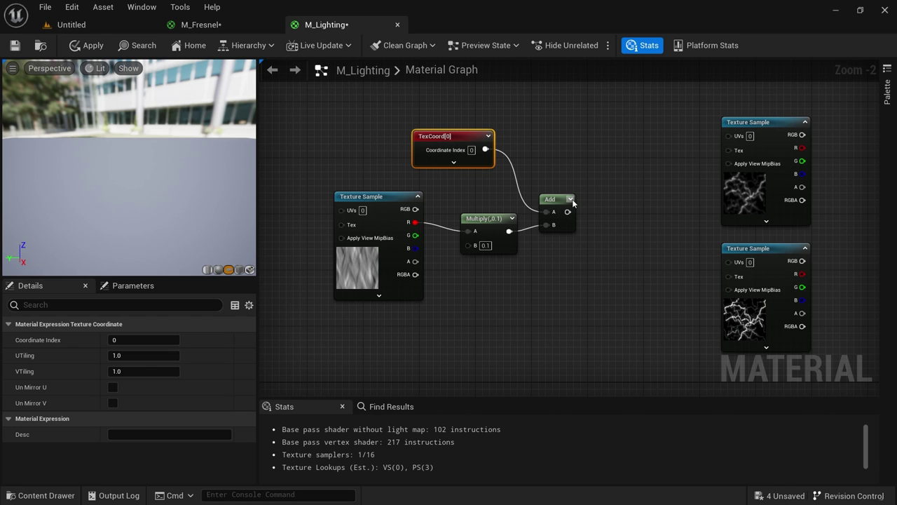
left_click_drag(568, 212, 656, 199)
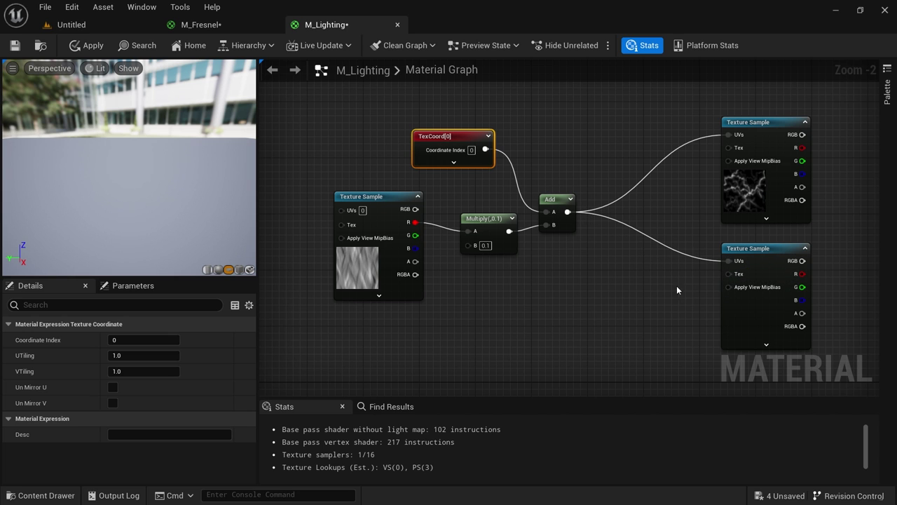
Preview the T_Lightning sample, examine its distorted pattern up close, and stop previewing the node
right_click_drag(676, 290, 590, 232)
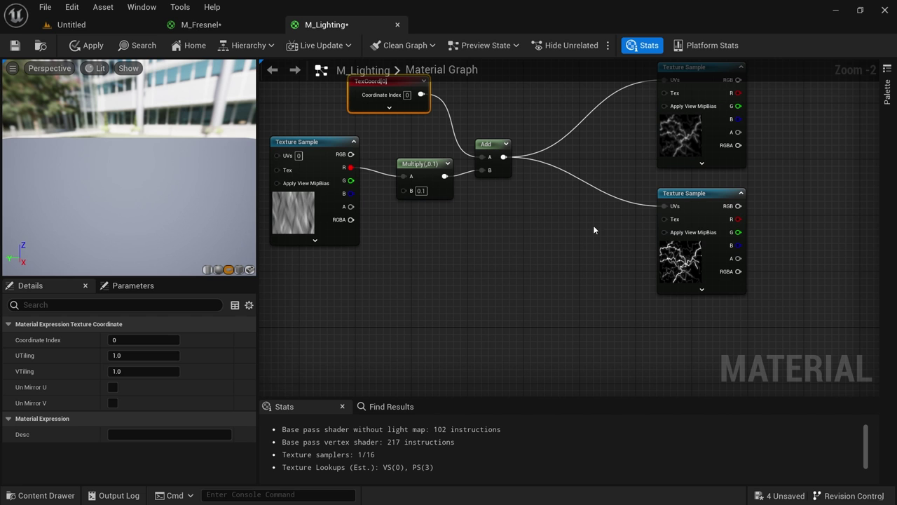
right_click(663, 262)
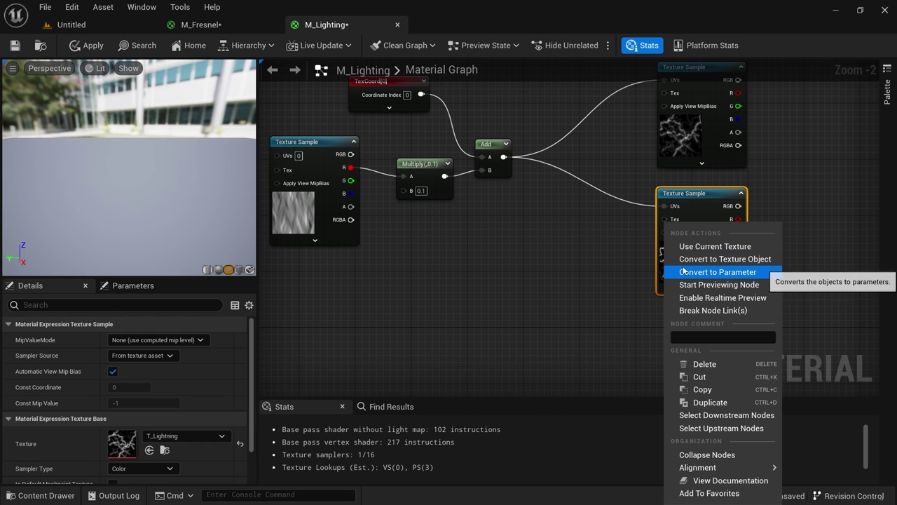
left_click(733, 284)
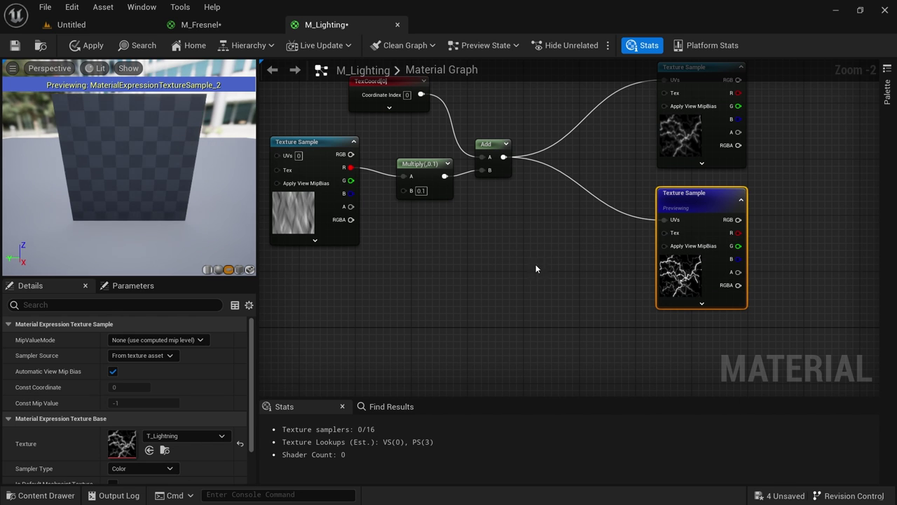
scroll(158, 142, "up", 5)
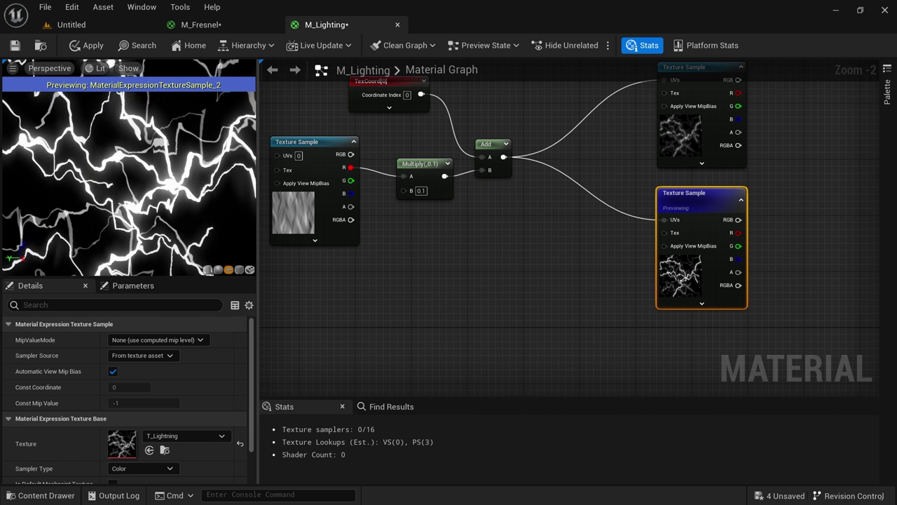
left_click_drag(175, 141, 159, 141)
left_click_drag(85, 246, 112, 246)
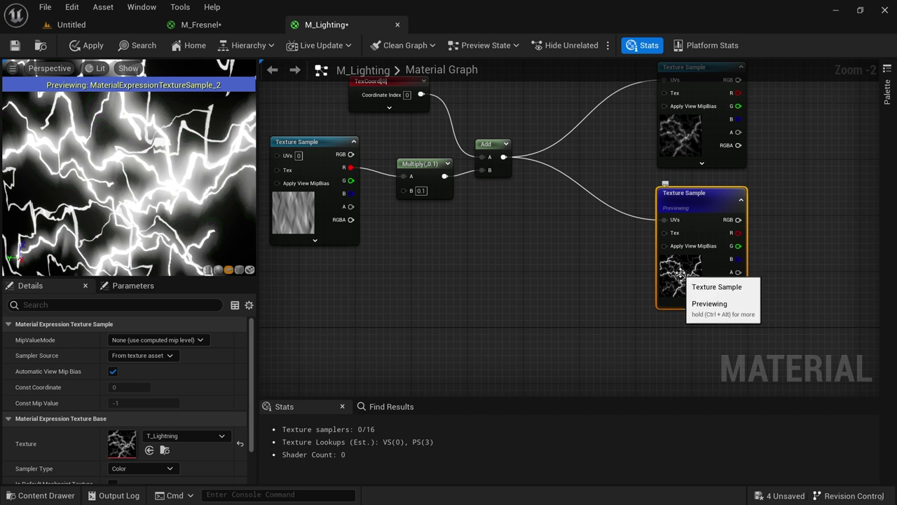
right_click(680, 273)
left_click(734, 284)
Add a Panner node just after the Add node and connect the Add output to its Coordinate input
right_click_drag(601, 269, 611, 286)
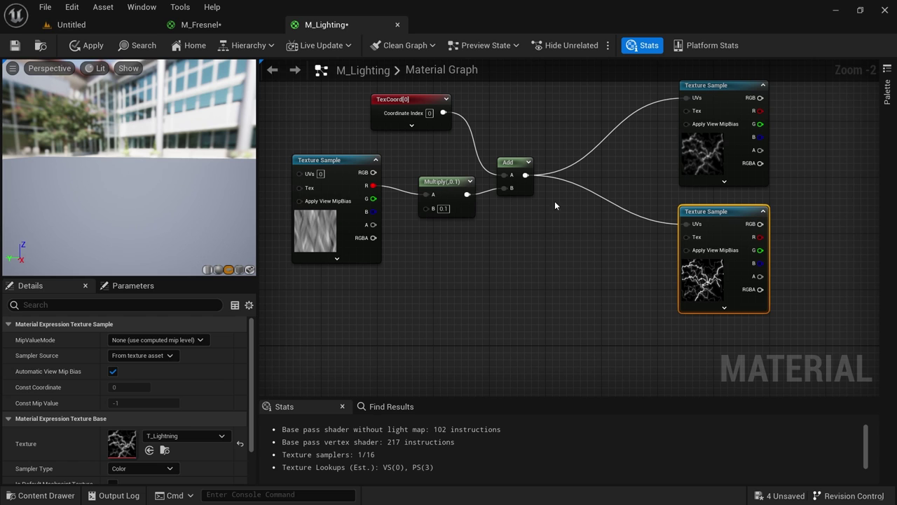
left_click(550, 201)
key("p")
left_click(555, 188)
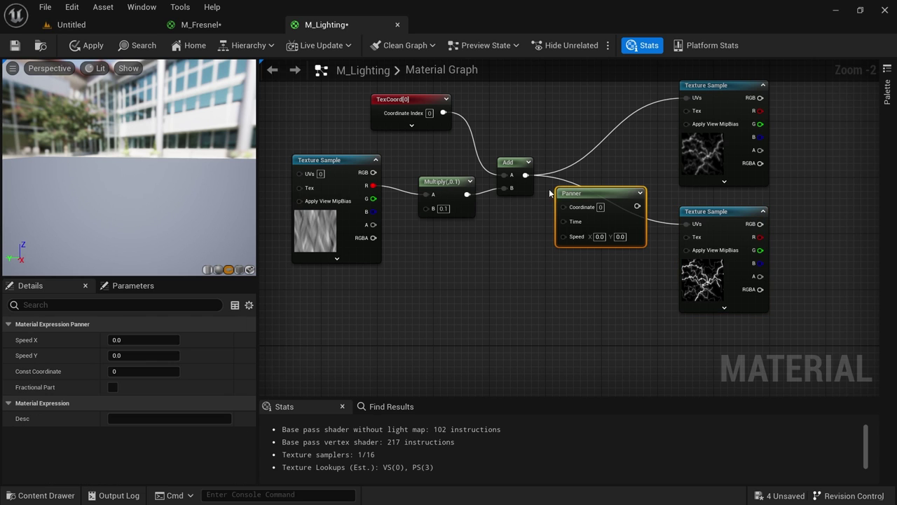
left_click_drag(567, 211, 564, 208)
left_click_drag(581, 194, 571, 177)
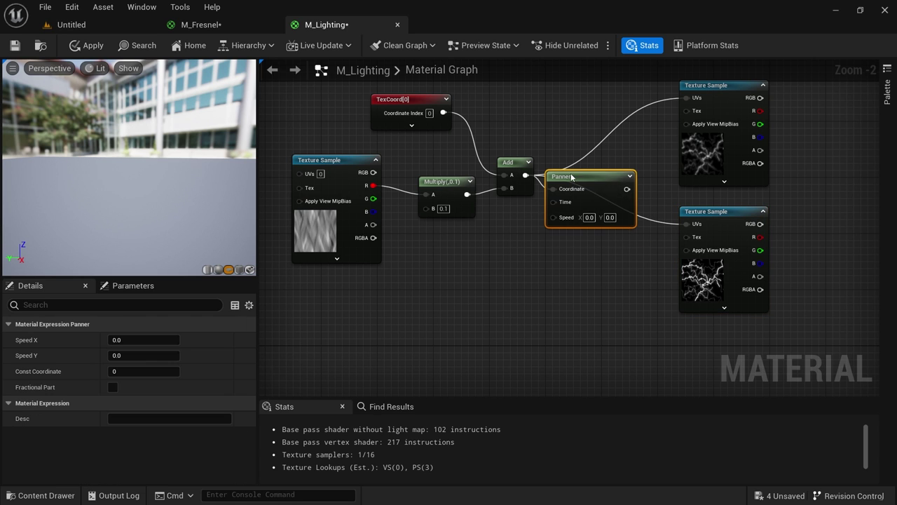
Connect the Panner output to the UVs of both lightning samples, align the Panner with the Add node, and set Speed X 0.1, Y 0.3
left_click_drag(678, 90, 687, 98)
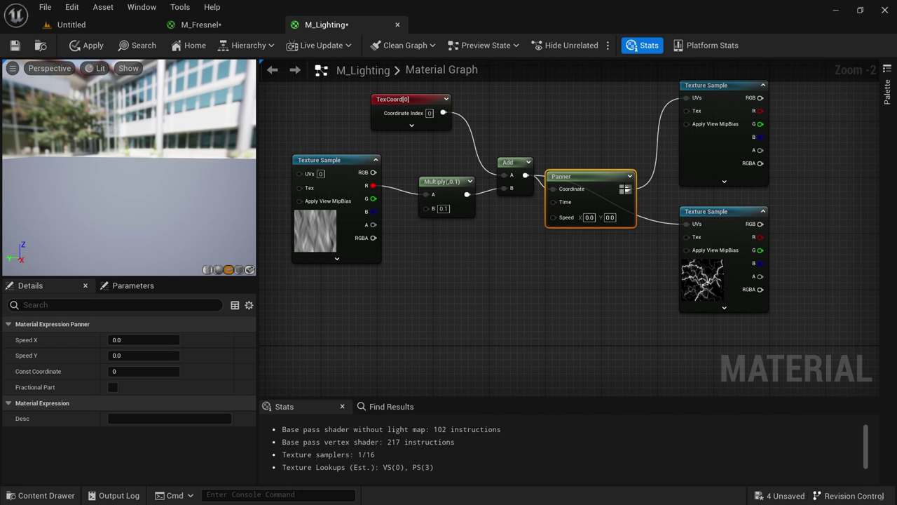
left_click_drag(675, 228, 686, 224)
left_click_drag(598, 180, 605, 166)
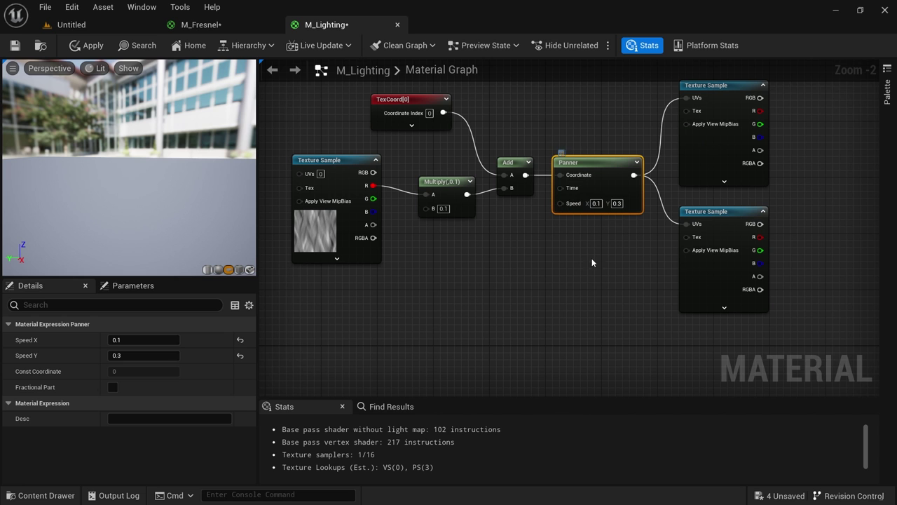
Preview the T_Lightning texture sample and examine the panning, distorted lightning
left_click(702, 285)
right_click(702, 286)
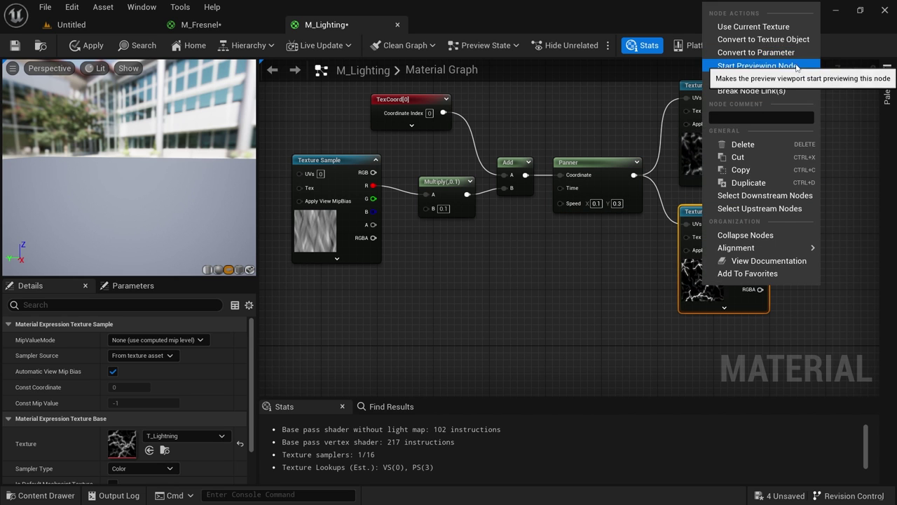
left_click(764, 65)
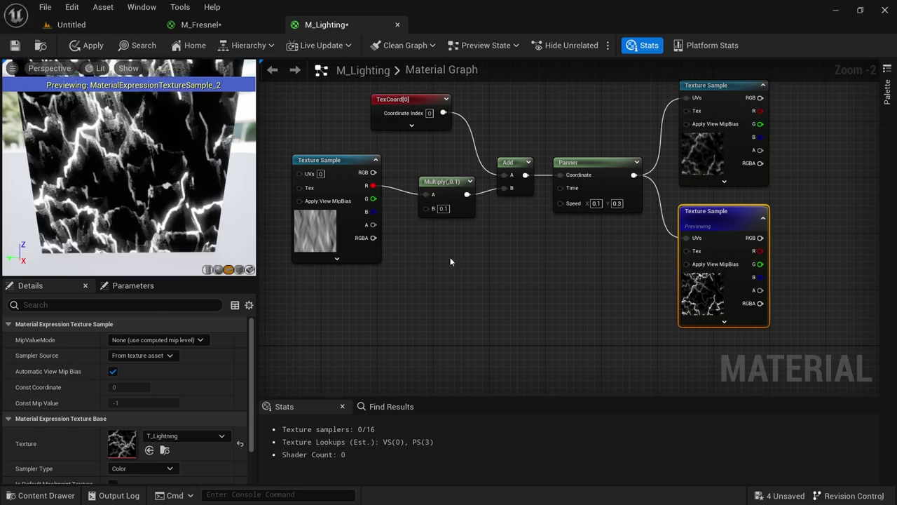
right_click_drag(538, 285, 475, 294)
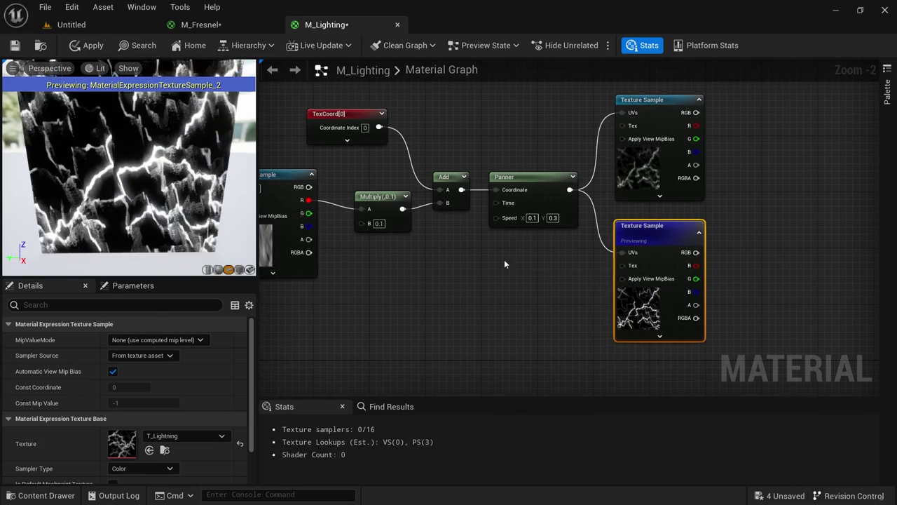
right_click_drag(504, 264, 536, 254)
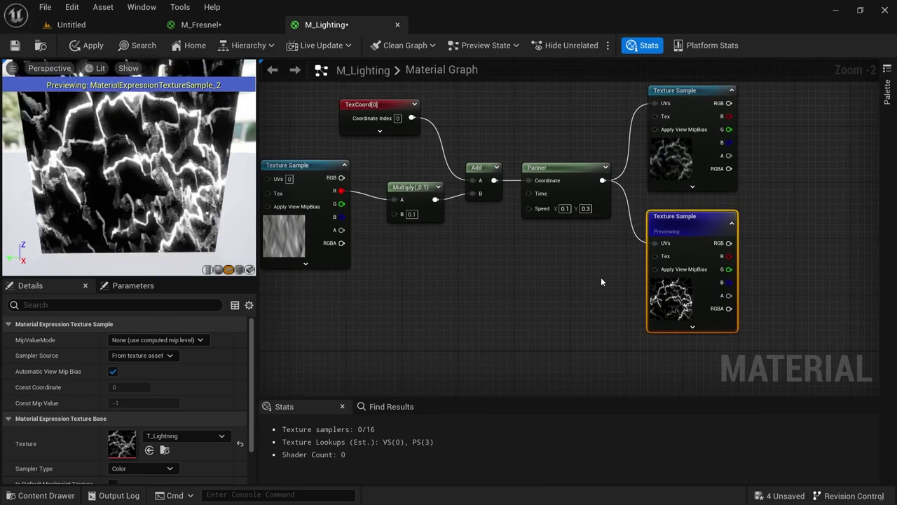
Add a Multiply node after the T_LightningBlur texture sample
left_click(680, 152)
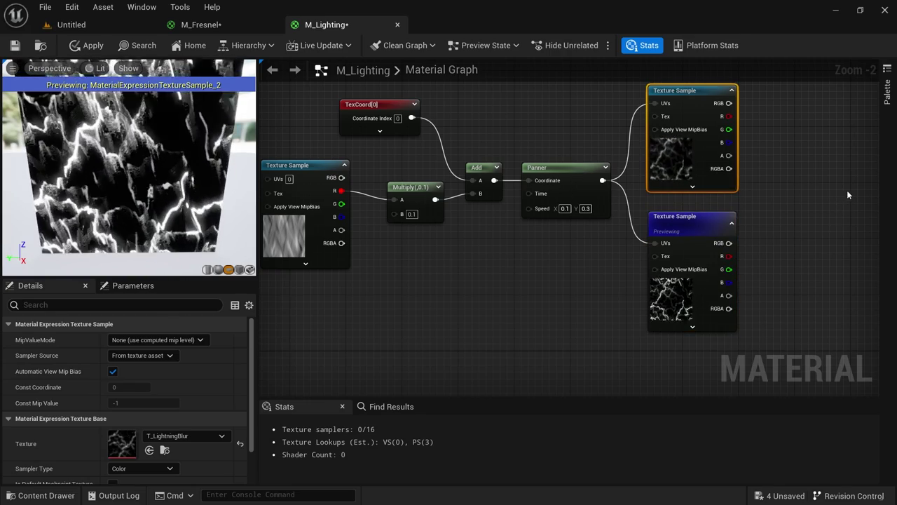
right_click_drag(849, 185, 688, 205)
left_click(639, 202)
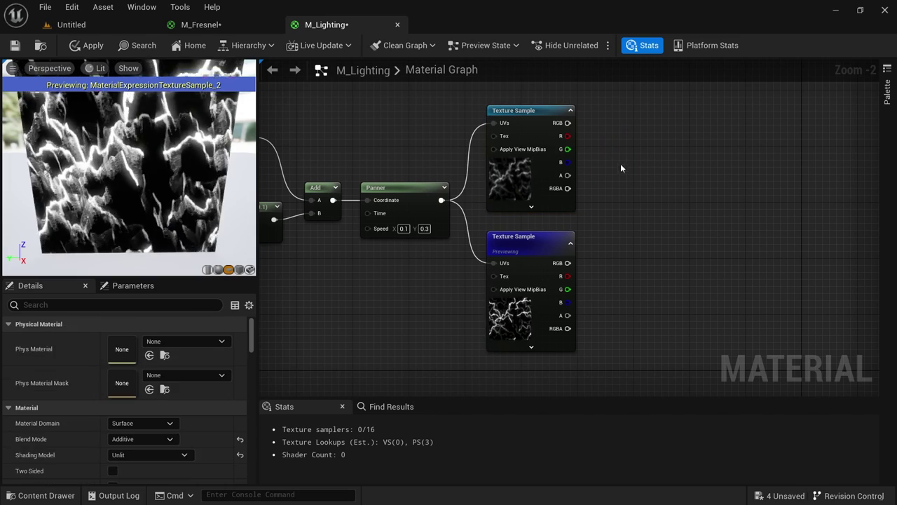
left_click(622, 164)
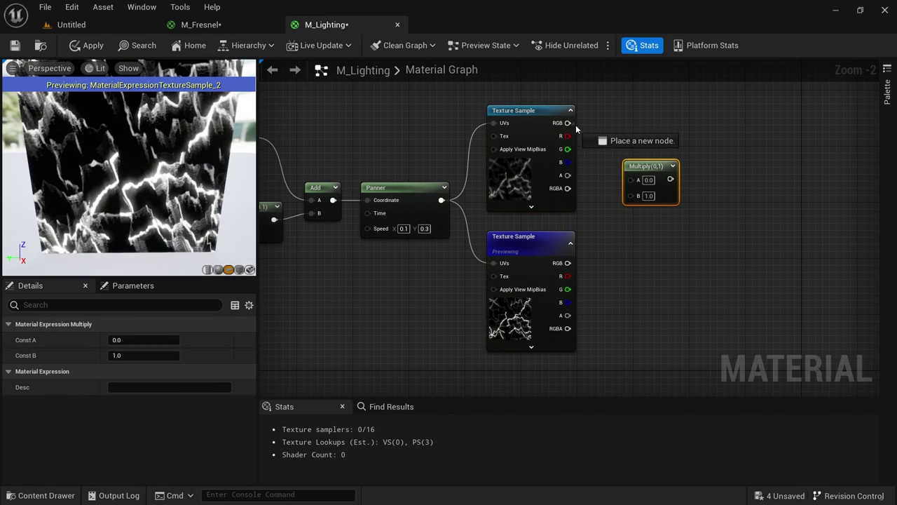
Feed both Texture Samples' RGB outputs into the Multiply node, then preview that node and apply the material
left_click_drag(638, 185, 634, 180)
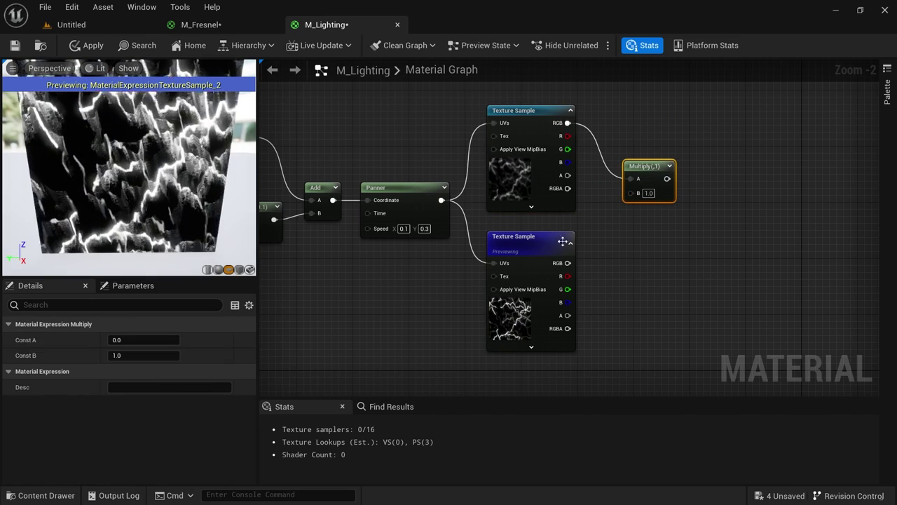
left_click_drag(568, 263, 577, 261)
left_click_drag(634, 198, 675, 183)
right_click(676, 210)
left_click(722, 223)
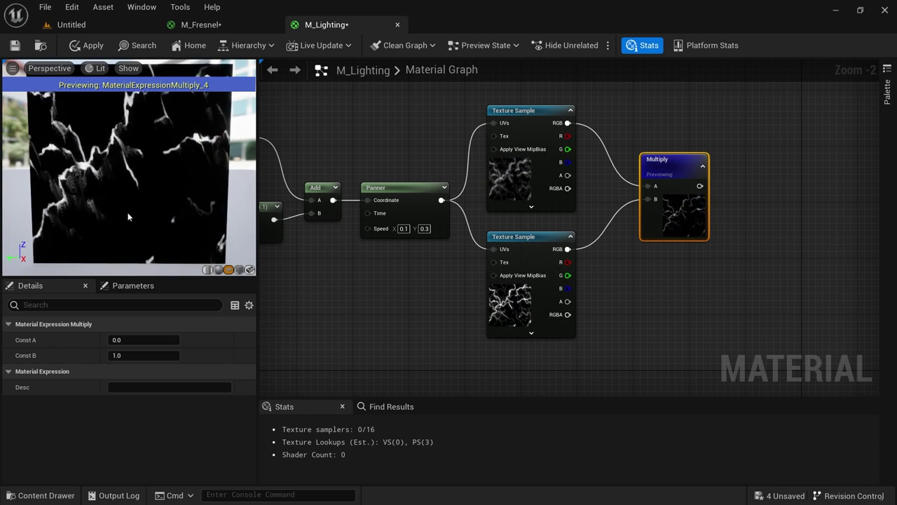
left_click_drag(108, 178, 147, 206)
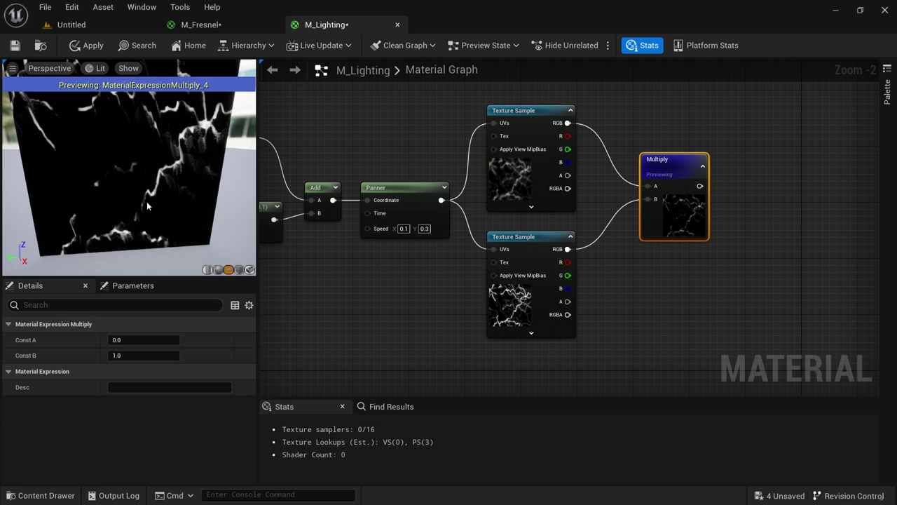
left_click(83, 46)
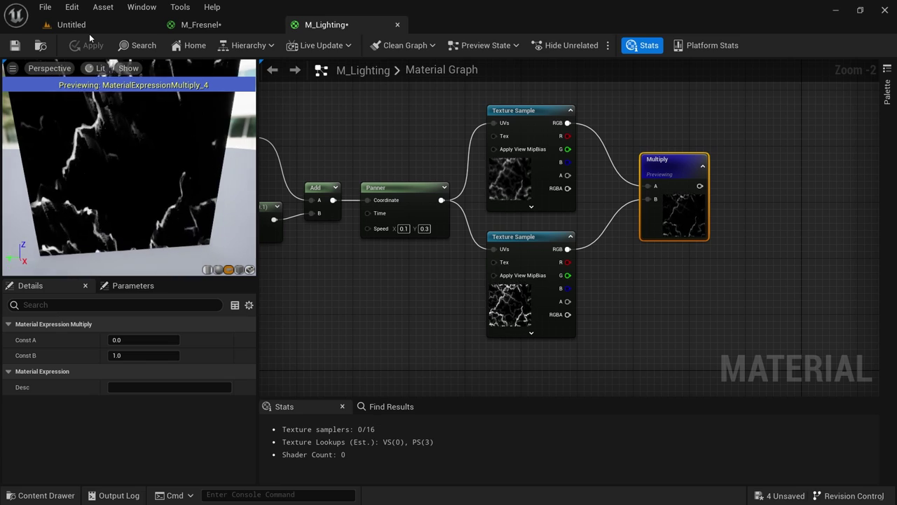
Duplicate the green cross plane in the level and place the copy on its free side, away from the spheres
left_click(88, 29)
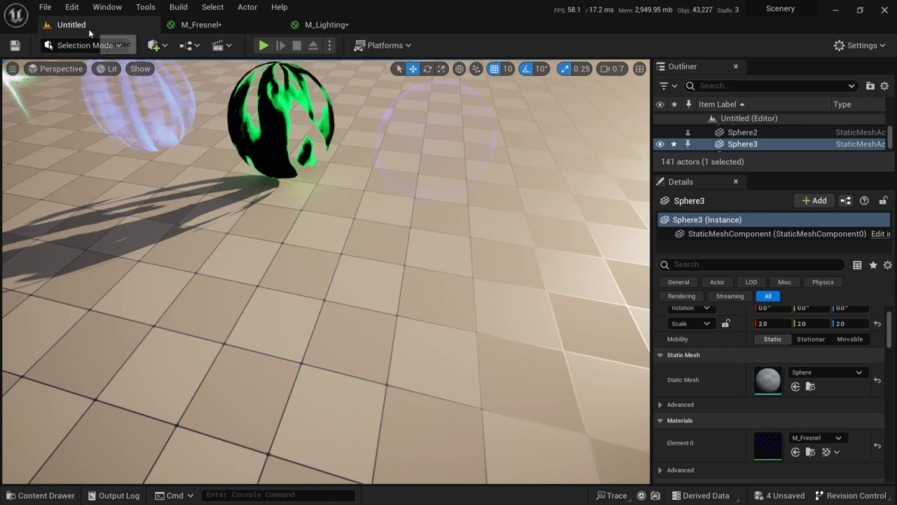
right_click_drag(423, 207, 510, 162)
left_click(323, 214)
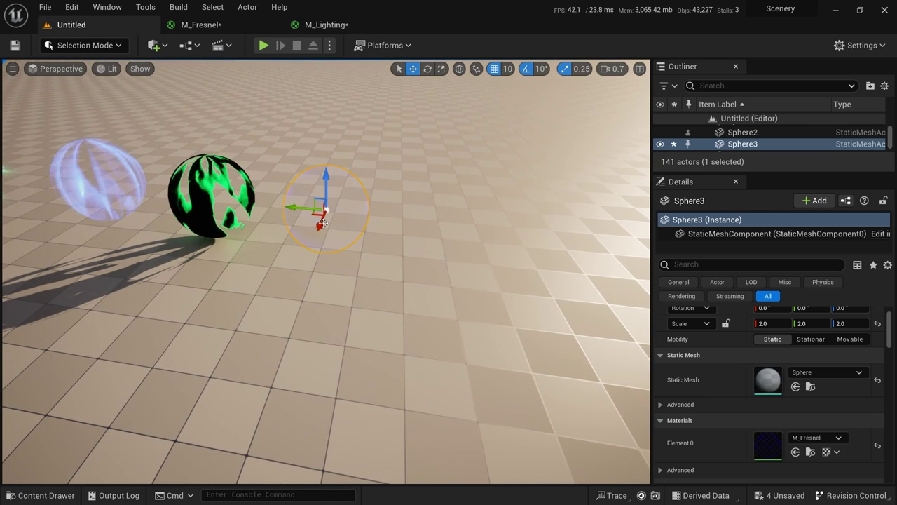
right_click_drag(376, 223, 183, 196)
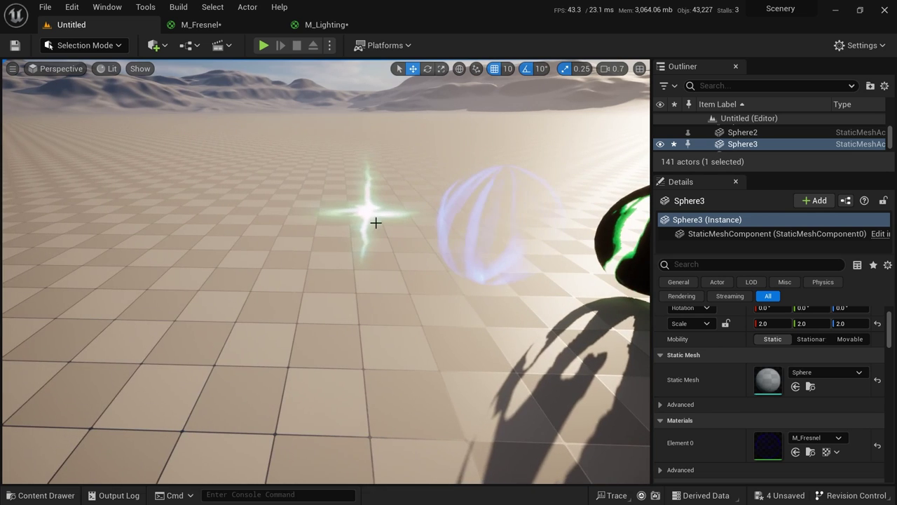
left_click(372, 224)
left_click_drag(336, 220, 219, 223, "alt")
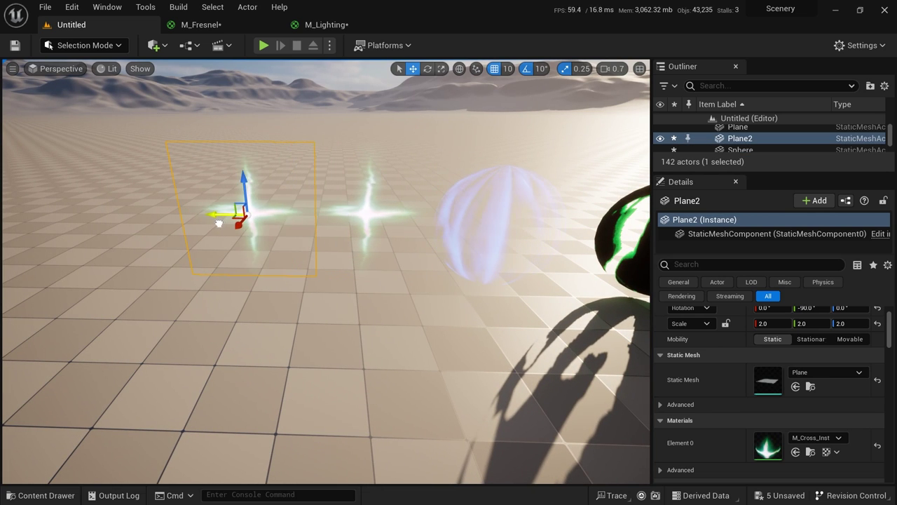
Locate M_Lighting in the content browser and assign it to the duplicated plane's Element 0
left_click(331, 26)
left_click(36, 46)
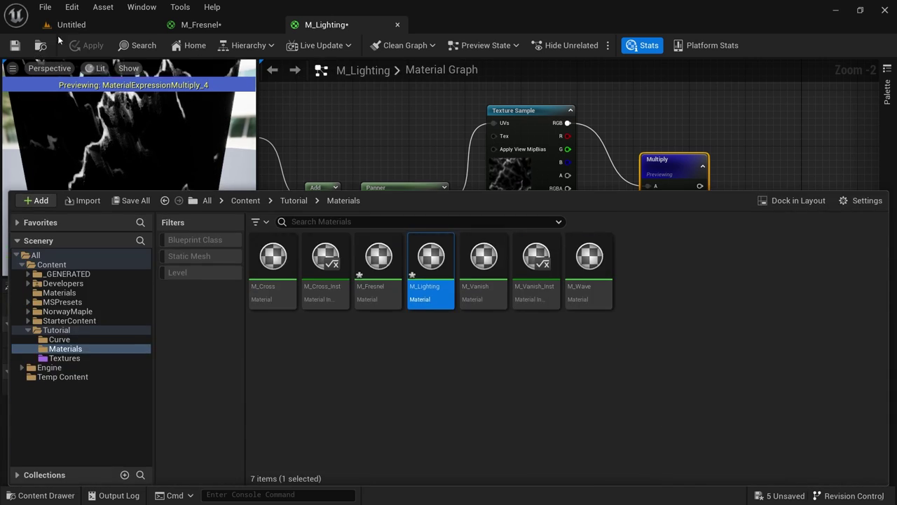
left_click(78, 25)
left_click(794, 452)
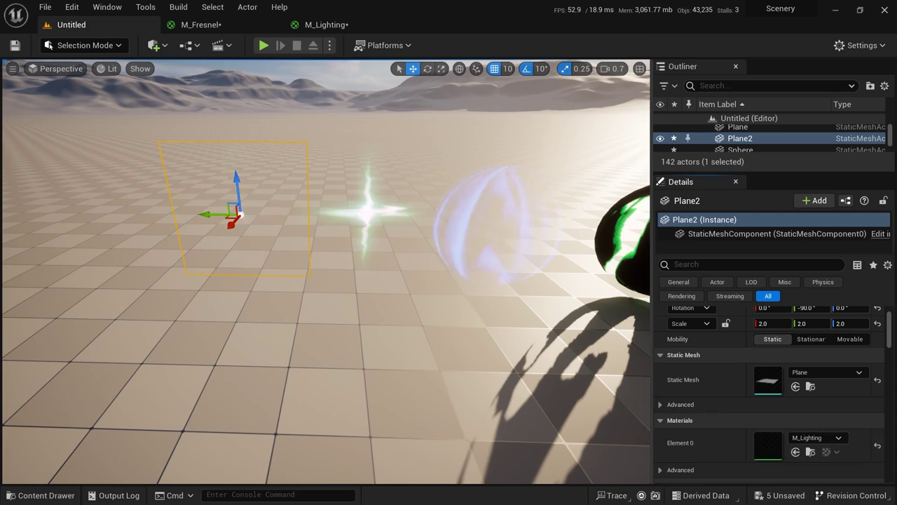
key("f")
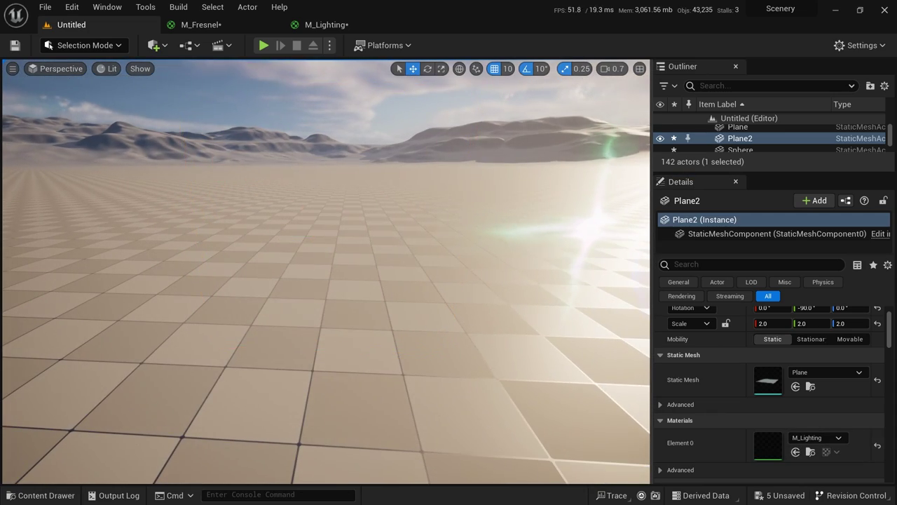
right_click_drag(326, 271, 280, 263)
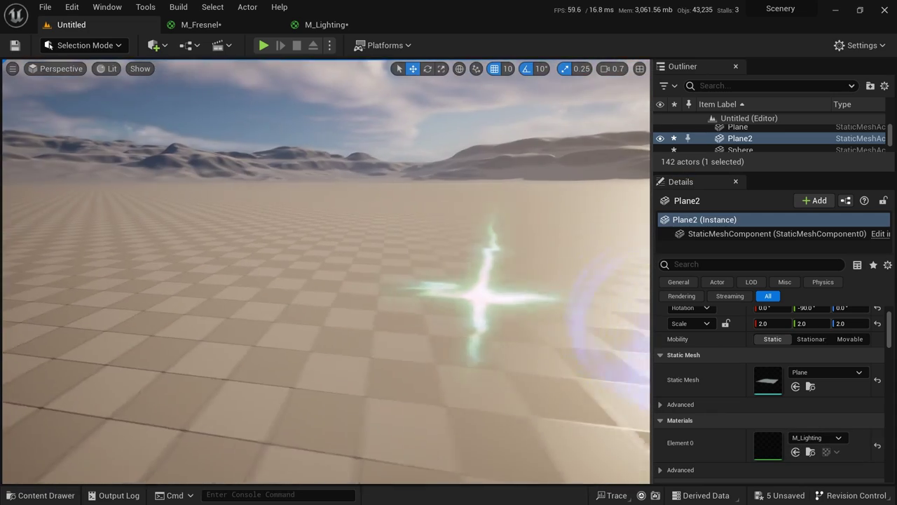
Stop previewing the Multiply node in M_Lighting, connect its output to Emissive Color and apply the material
left_click(321, 27)
right_click_drag(782, 204, 504, 209)
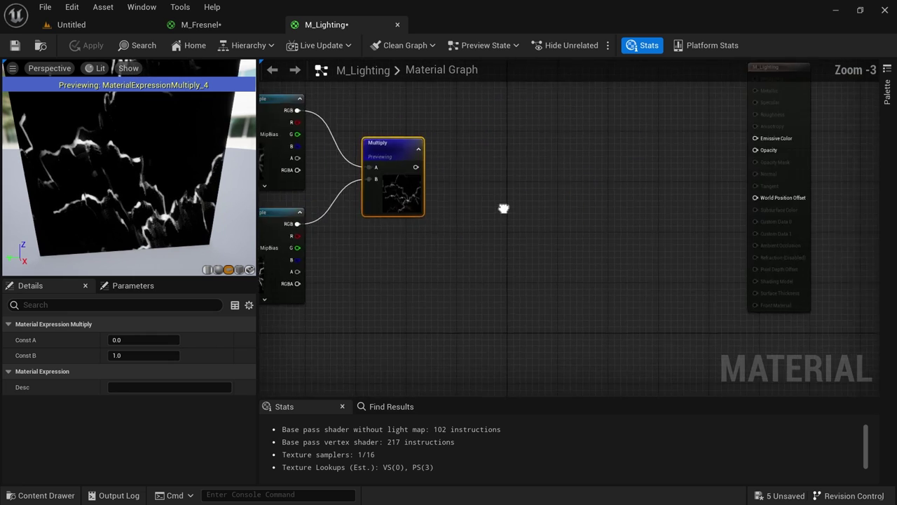
scroll(503, 208, "down", 1)
right_click(443, 202)
left_click(483, 226)
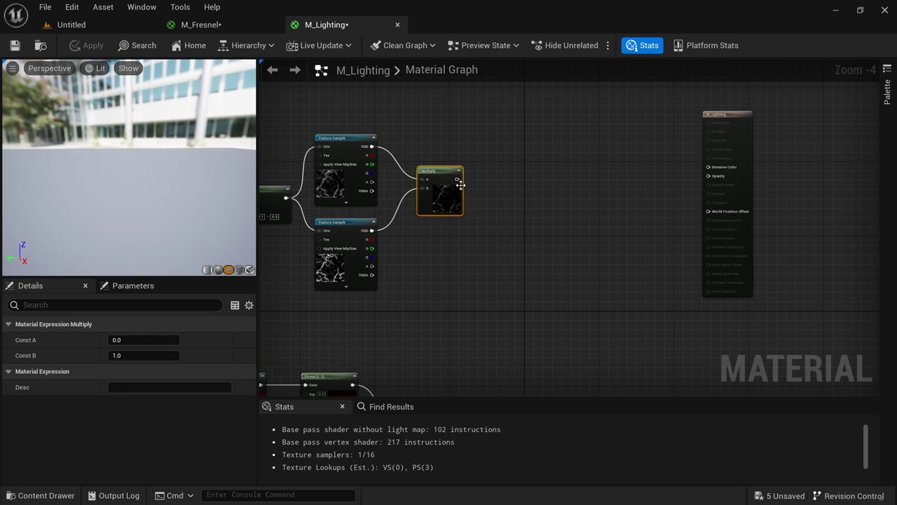
left_click_drag(458, 179, 647, 178)
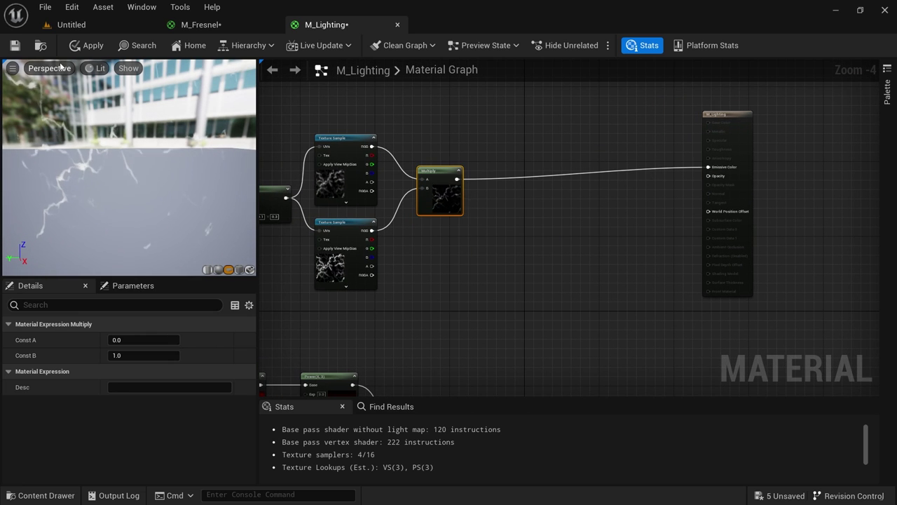
left_click(83, 47)
Check the lightning effect on the duplicated plane in the level
left_click(88, 28)
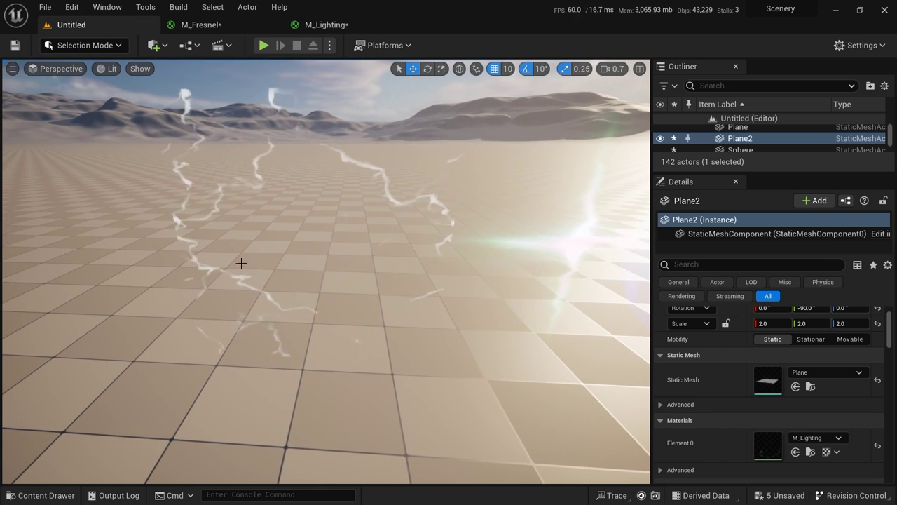
key("w")
mouse_move(285, 301)
right_mouse_down()
mouse_move(298, 284)
mouse_move(290, 296)
right_mouse_up()
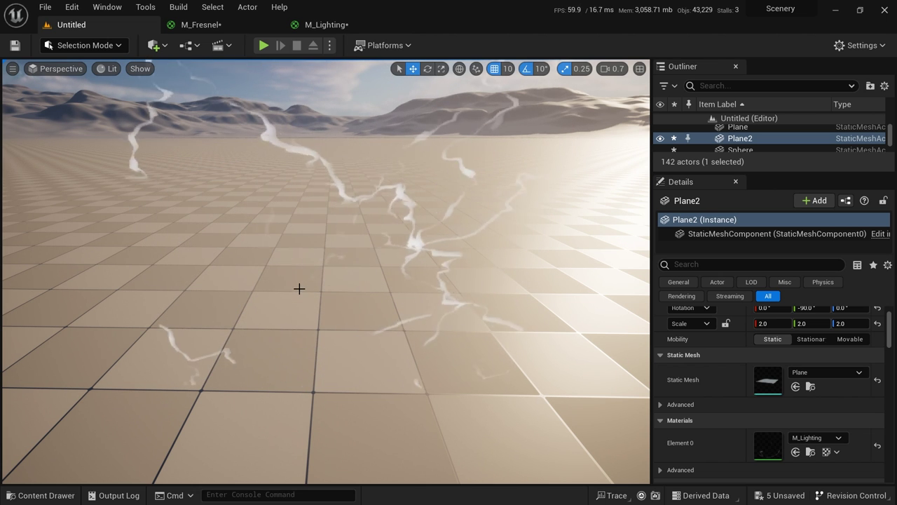
Move the Multiply node in M_Lighting farther away from the two Texture Samples
left_click(326, 25)
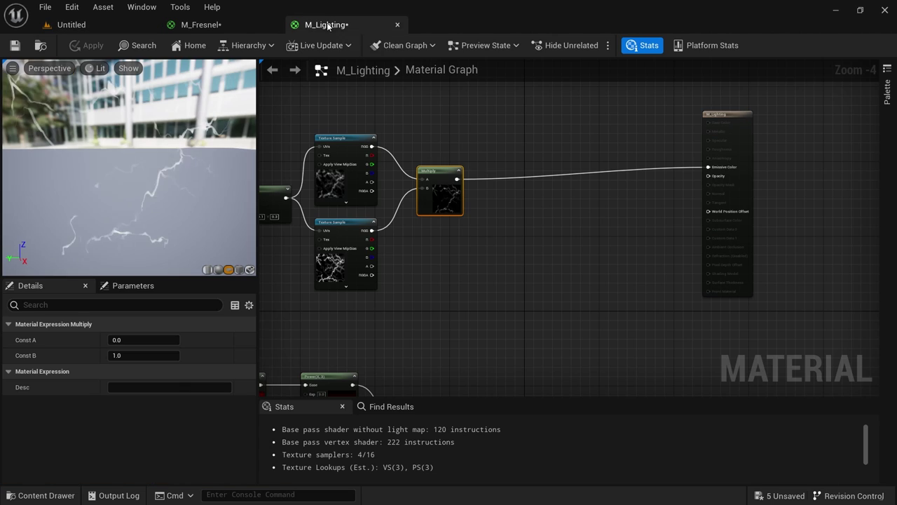
scroll(374, 210, "up", 5)
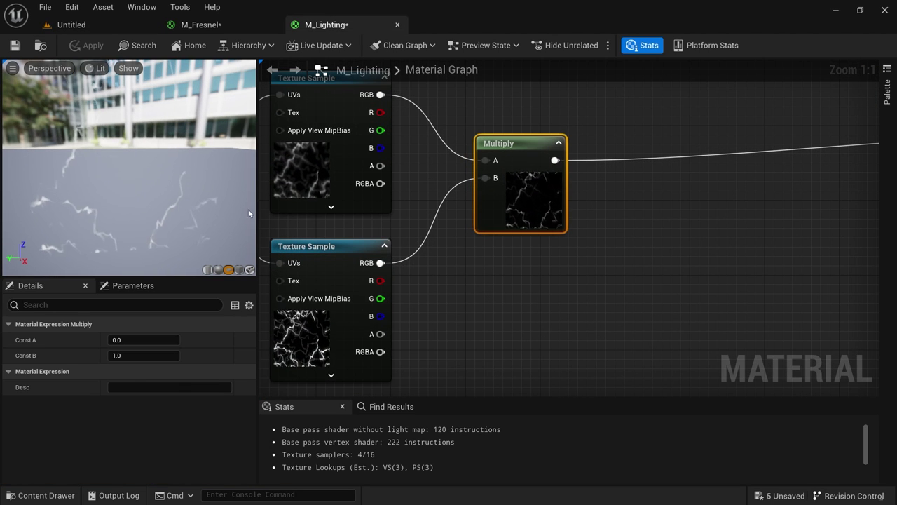
left_click_drag(531, 202, 616, 204)
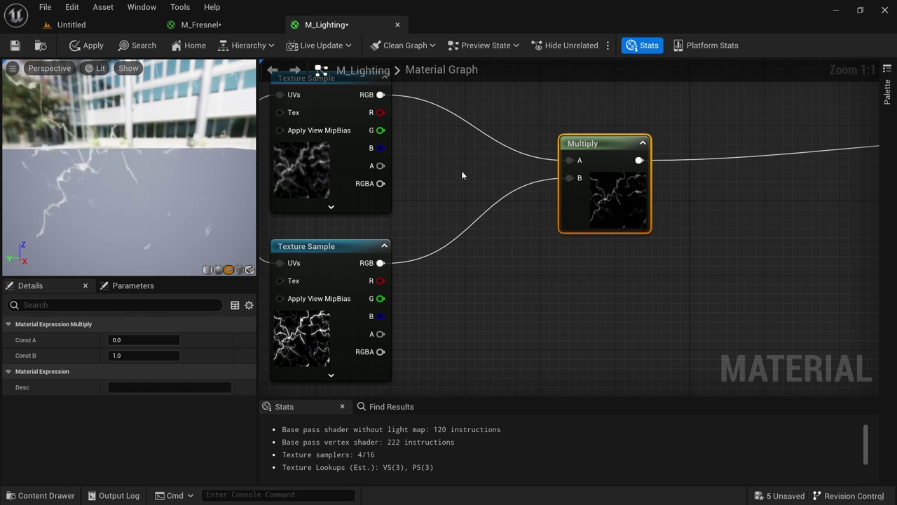
Examine the plane's animated lightning in the level and the node chain that drives it in M_Lighting
left_click(188, 27)
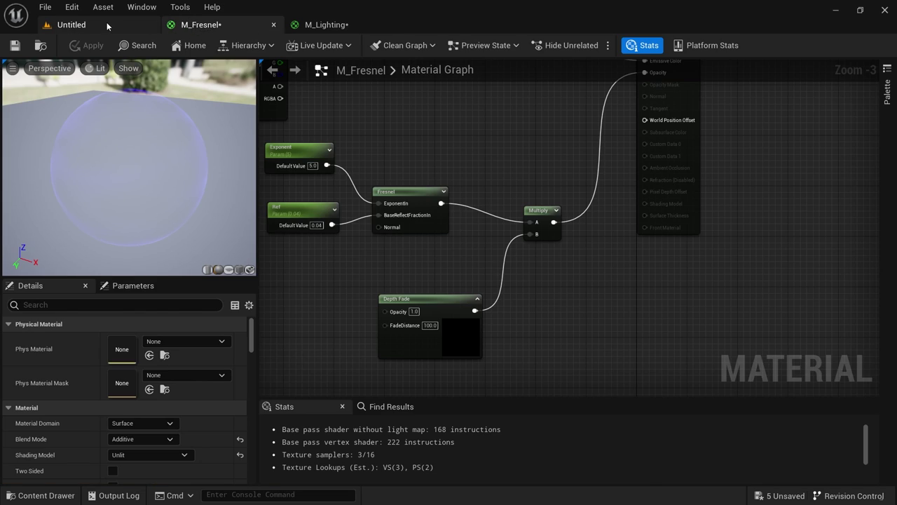
left_click(107, 26)
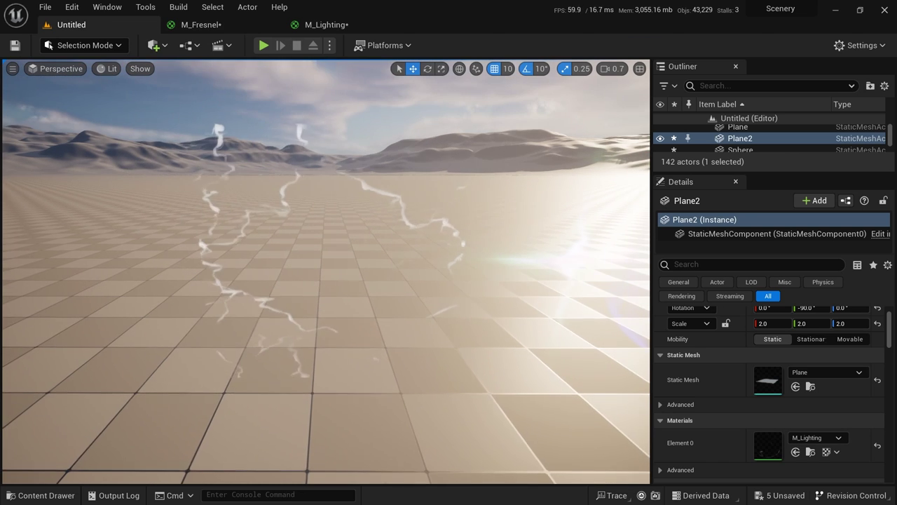
right_click_drag(372, 190, 372, 196)
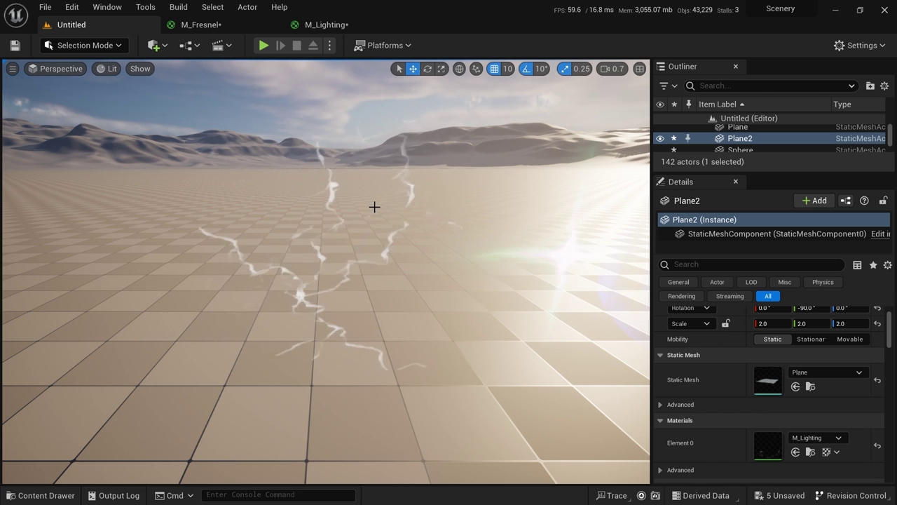
left_click(334, 25)
scroll(440, 208, "down", 3)
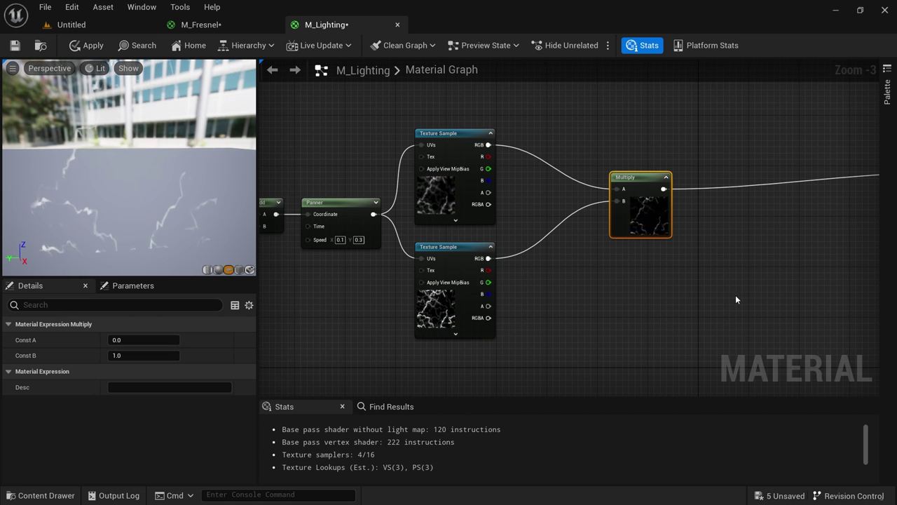
right_click_drag(735, 295, 586, 294)
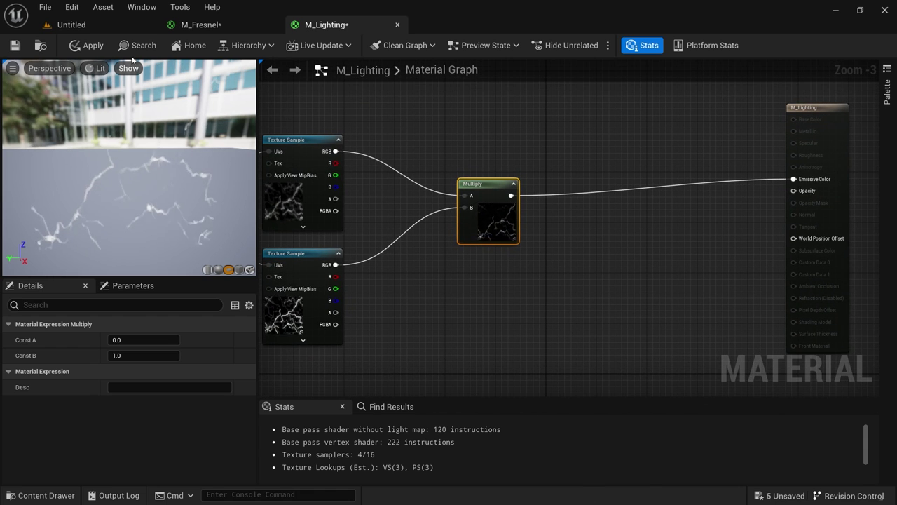
Delete the duplicated plane with the lightning material from the level
left_click(130, 25)
scroll(335, 301, "down", 5)
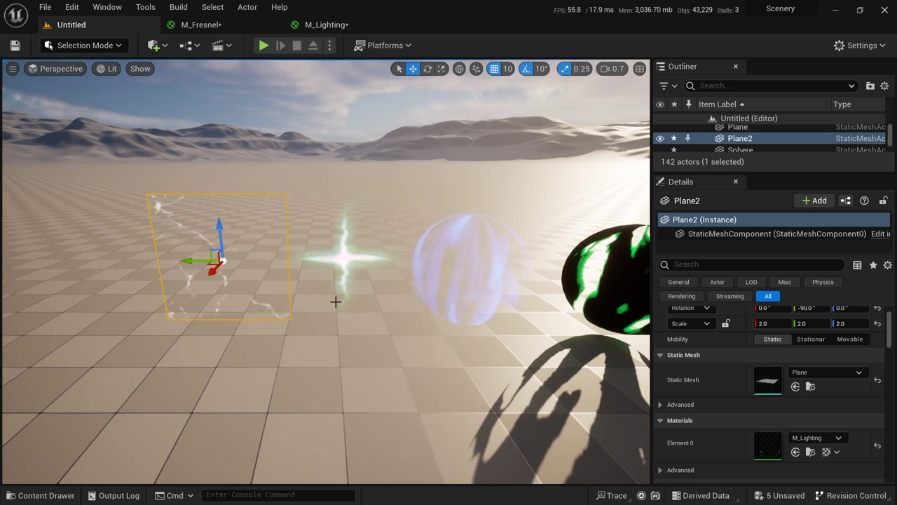
key("Delete")
Duplicate the M_Fresnel sphere and place the copy beside it, on the side away from the green sphere
key("d")
mouse_move(342, 321)
right_mouse_down()
mouse_move(343, 337)
mouse_move(343, 321)
right_mouse_up()
key("s")
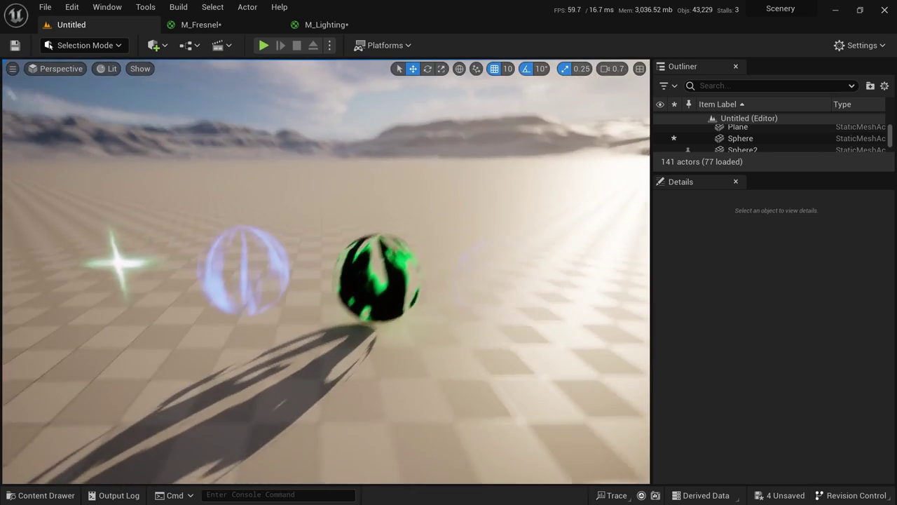
key("w")
mouse_move(377, 234)
right_mouse_down()
mouse_move(376, 274)
mouse_move(361, 259)
mouse_move(376, 235)
right_mouse_up()
key("d")
left_click(395, 249)
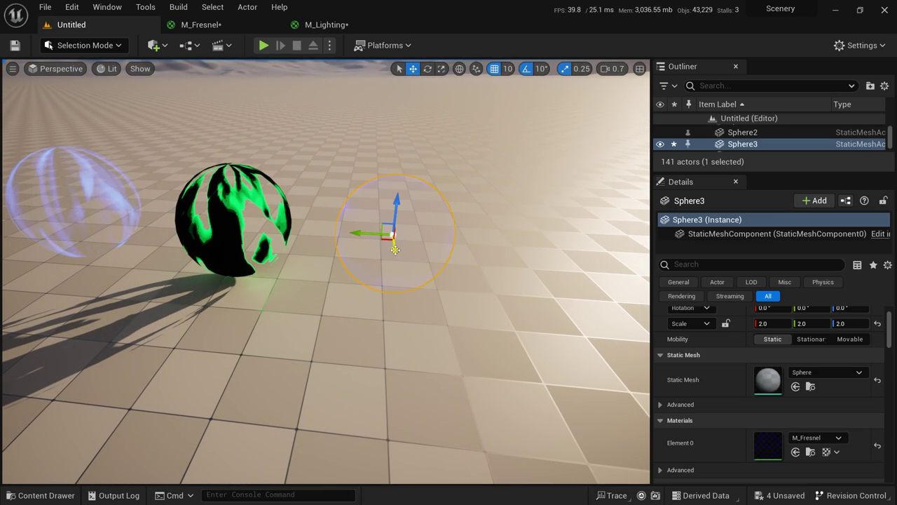
left_click_drag(367, 234, 542, 249, "alt")
Assign M_Lighting to the duplicated sphere's Element 0 and view the effect up close
key("s")
right_click_drag(524, 311, 582, 303)
key("ctrl+space")
key("ctrl+space")
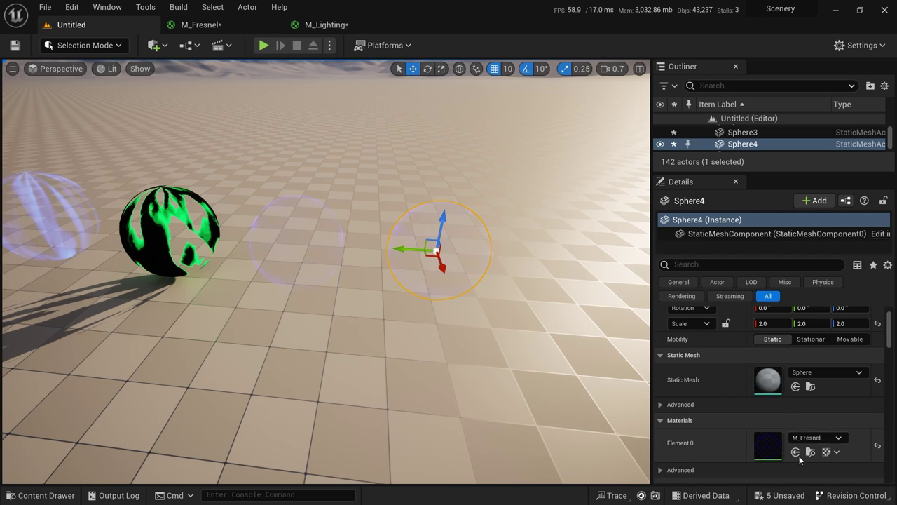
left_click(797, 453)
key("w")
right_click_drag(494, 358, 494, 319)
key("w")
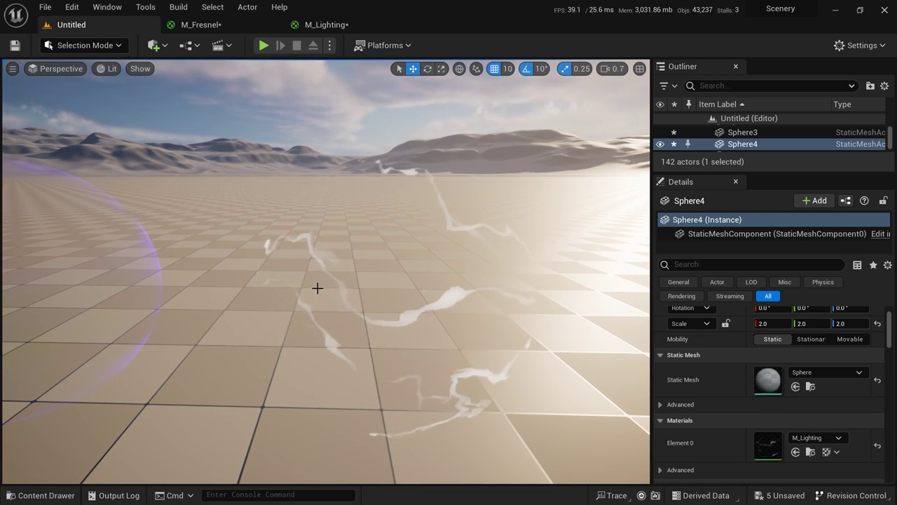
Add a second Multiply node in M_Lighting, feeding A from a new Constant3Vector and B from the existing Multiply
left_click(324, 24)
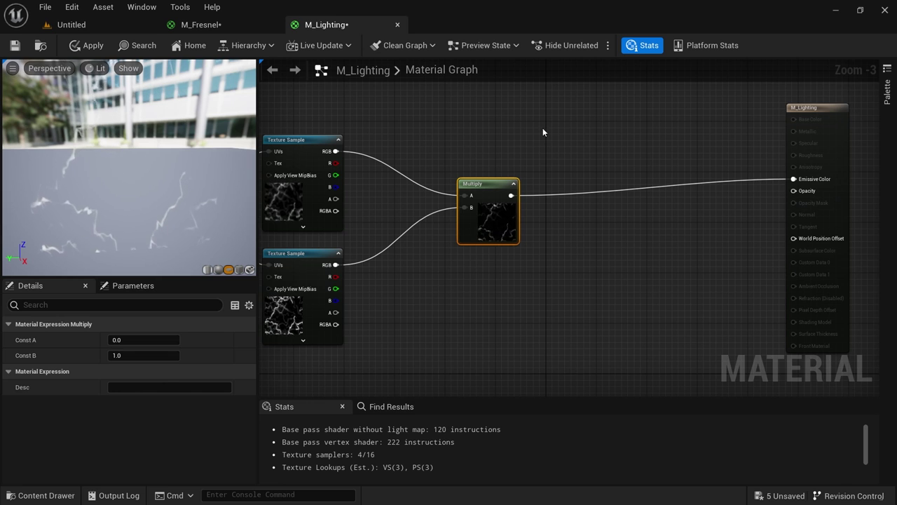
right_click_drag(543, 133, 538, 170)
left_click(538, 172)
key("m")
left_click(551, 157)
left_click_drag(505, 233, 558, 189)
left_click(426, 134)
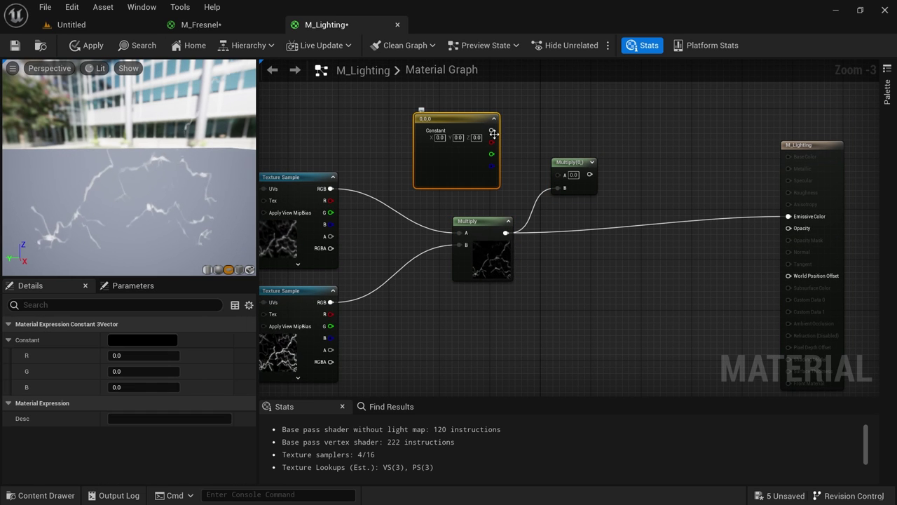
left_click_drag(492, 131, 565, 177)
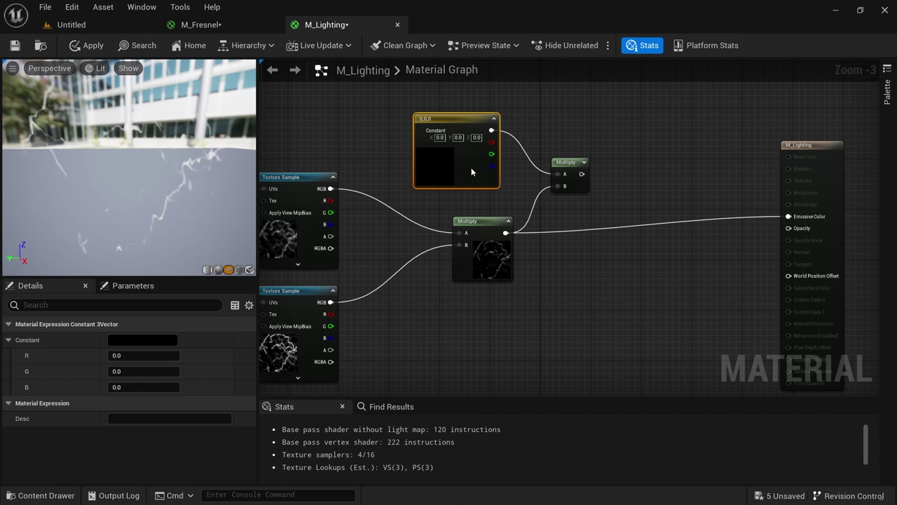
Set the new Constant3Vector to a bright blue with R 0.0, G 0.348733 and B 3.0
left_click(132, 340)
left_click_drag(81, 181, 237, 143)
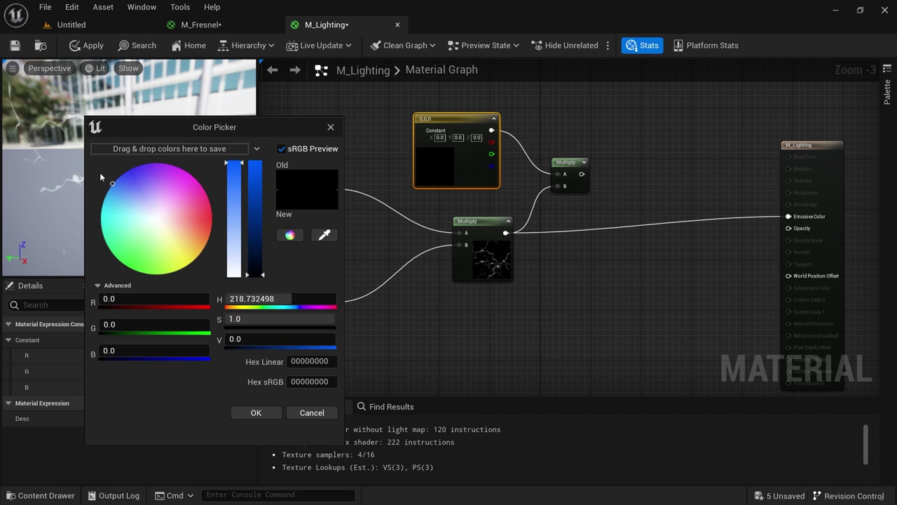
left_click_drag(249, 188, 255, 163)
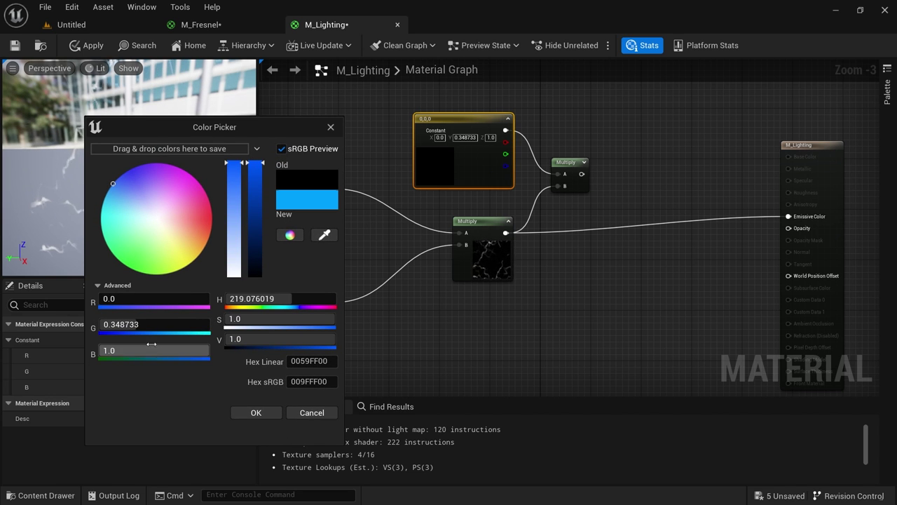
key("Return")
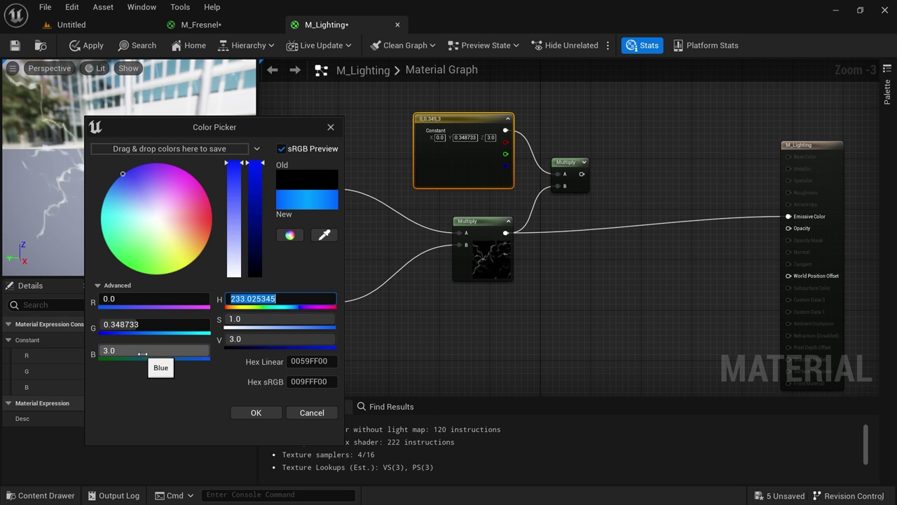
left_click(256, 413)
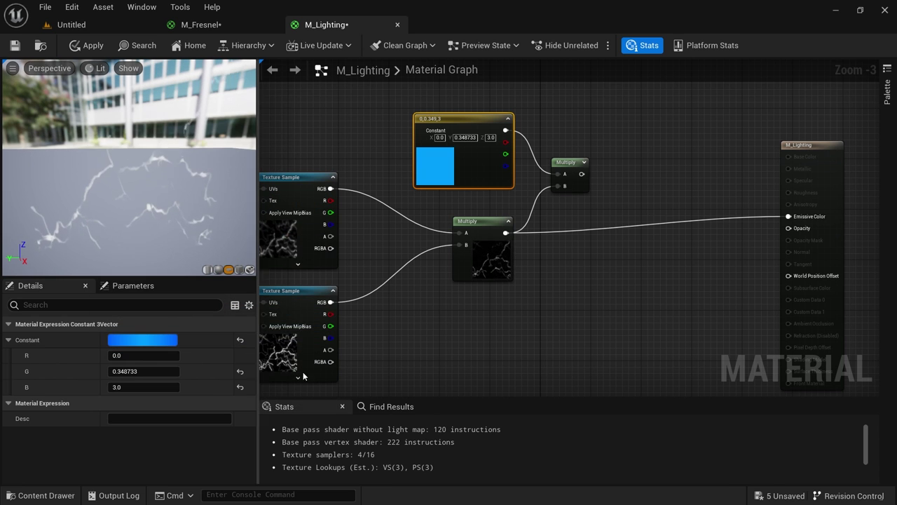
Connect the color Multiply's output to Emissive Color, apply the material and view the blue lightning on the sphere in the level
left_click_drag(581, 173, 788, 216)
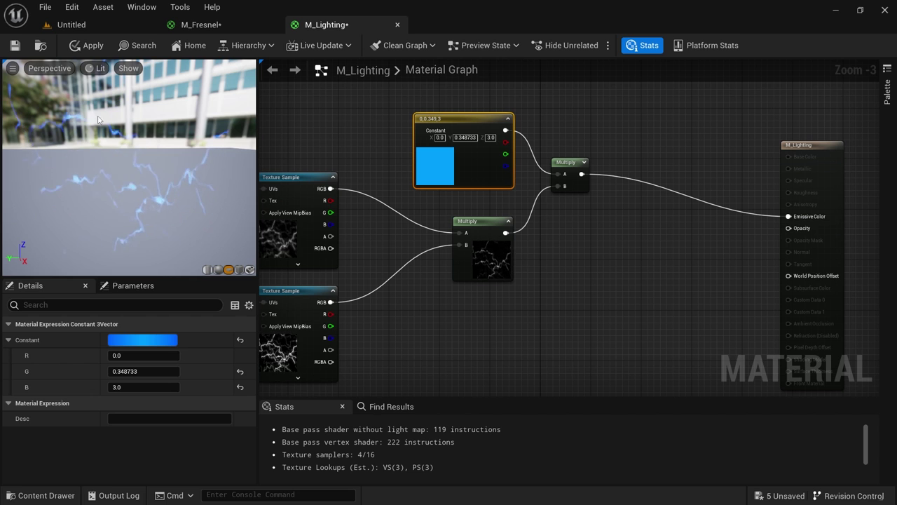
left_click(88, 45)
left_click(103, 26)
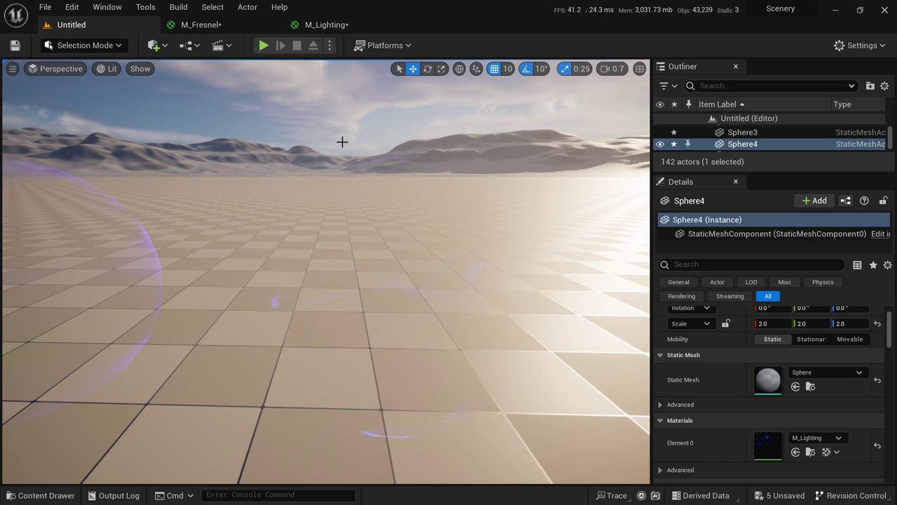
right_click_drag(381, 208, 364, 226)
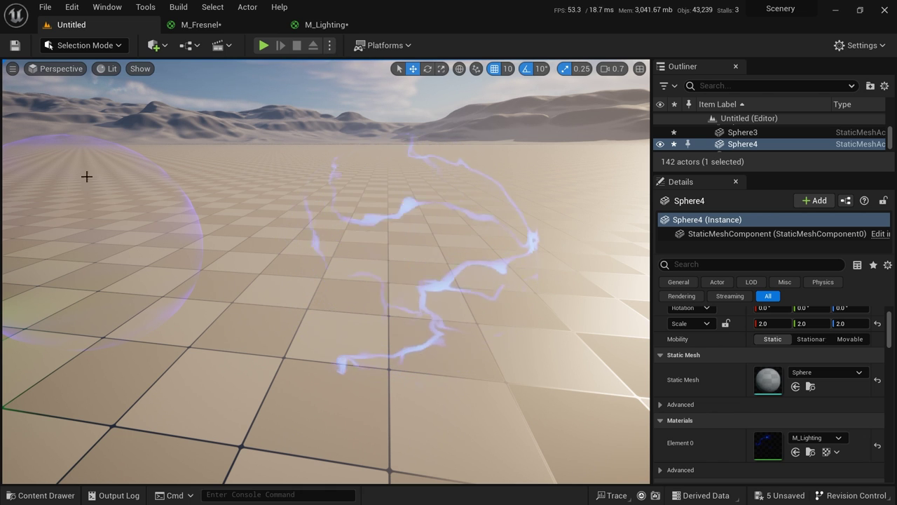
Return to the M_Lighting graph and add a Fresnel node in the empty area below the lightning nodes
left_click(324, 25)
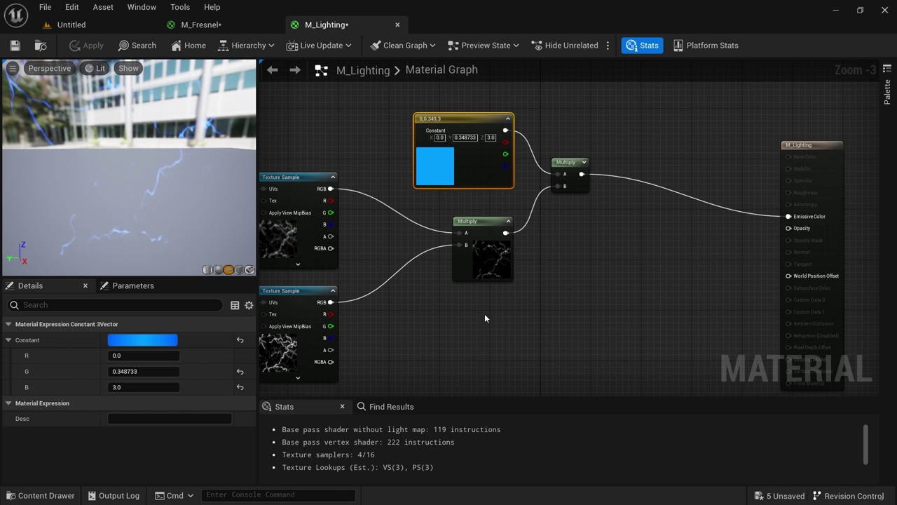
right_click_drag(497, 319, 465, 240)
scroll(465, 274, "down", 1)
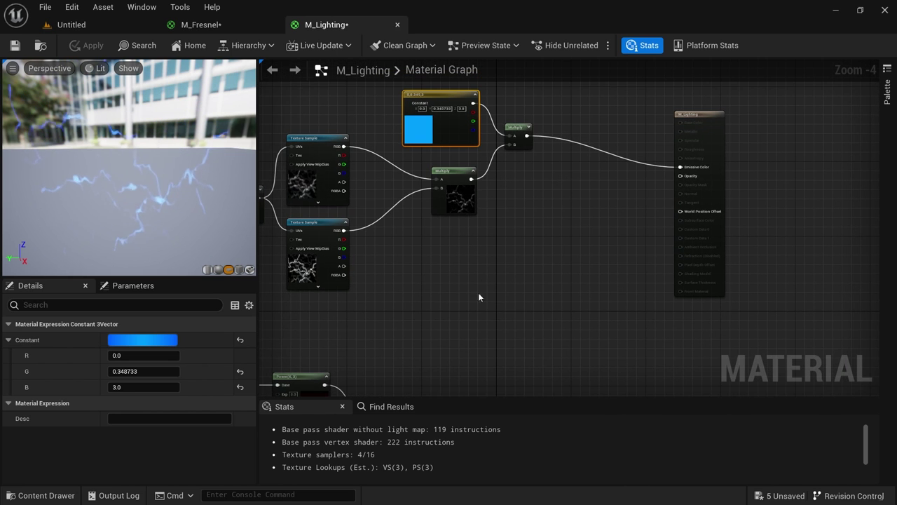
right_click(486, 320)
type("fresnel")
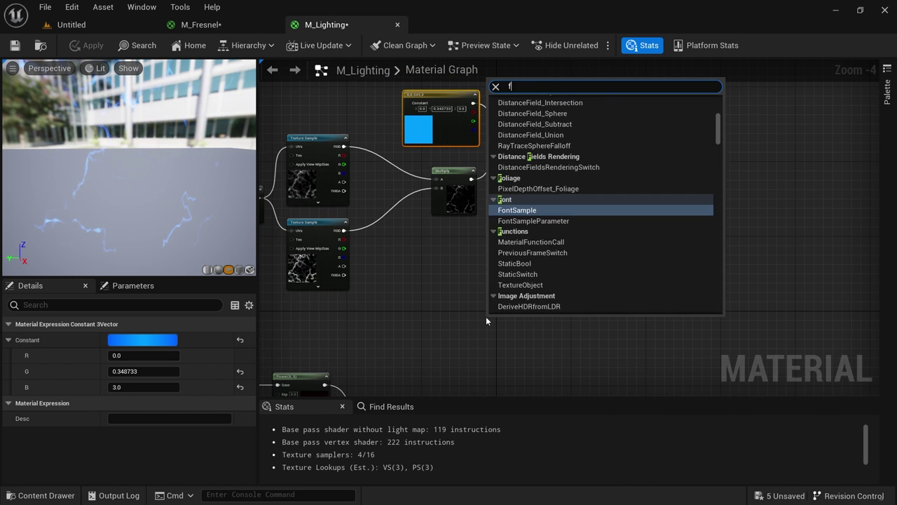
key("Return")
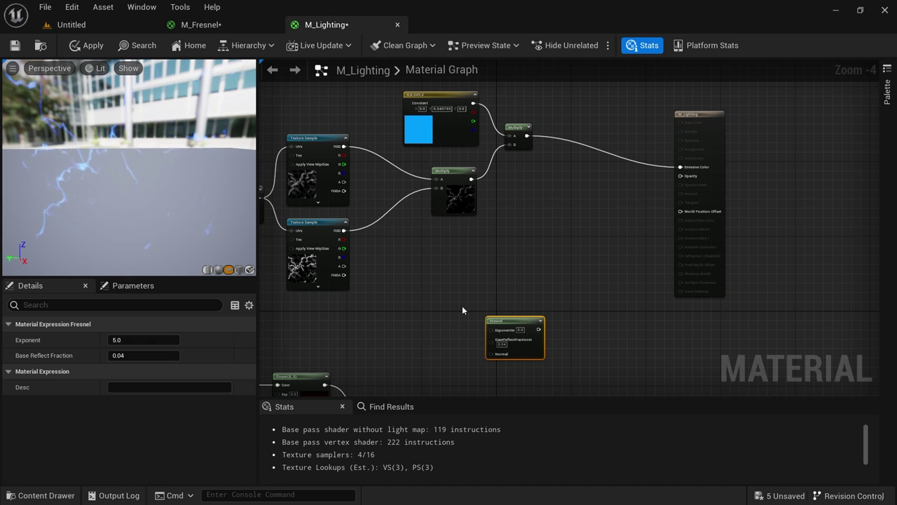
scroll(524, 298, "up", 1)
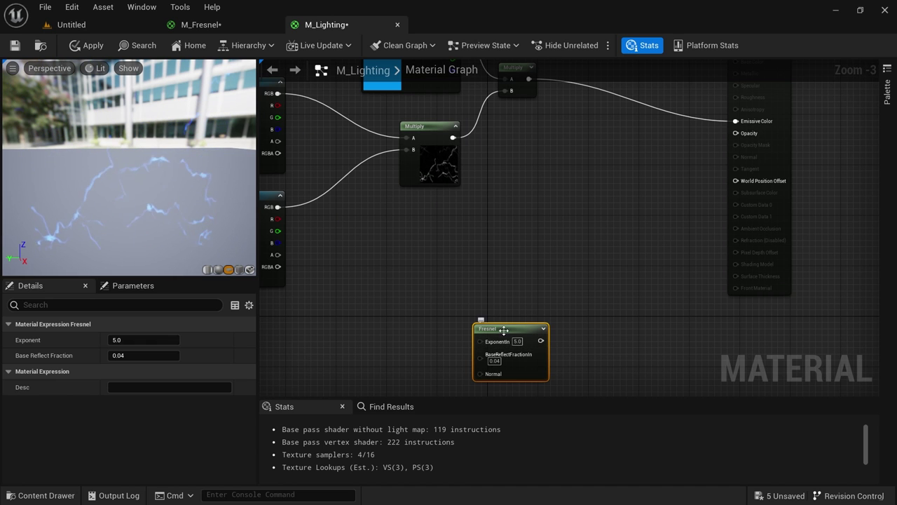
left_click_drag(501, 329, 496, 297)
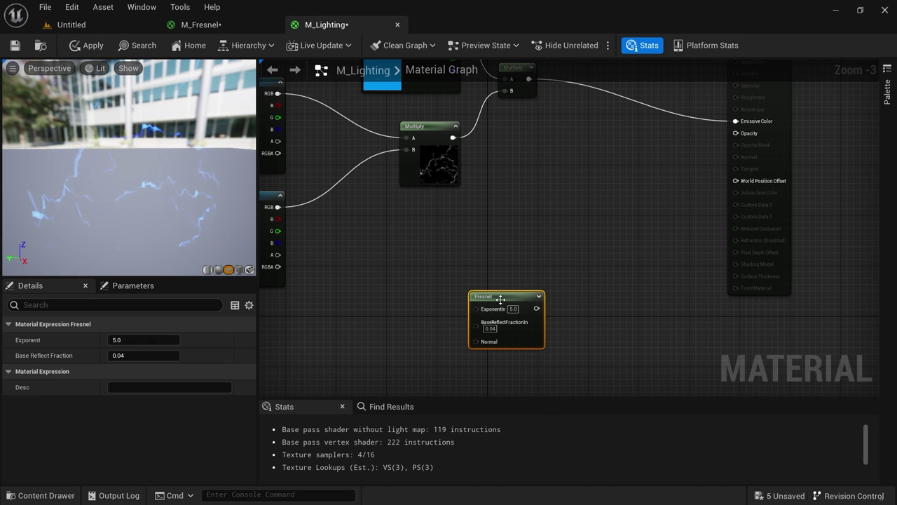
Add a Multiply node beside Fresnel, feeding A from Fresnel and B from a new Constant3Vector
left_click(586, 309)
left_click_drag(592, 322, 541, 318)
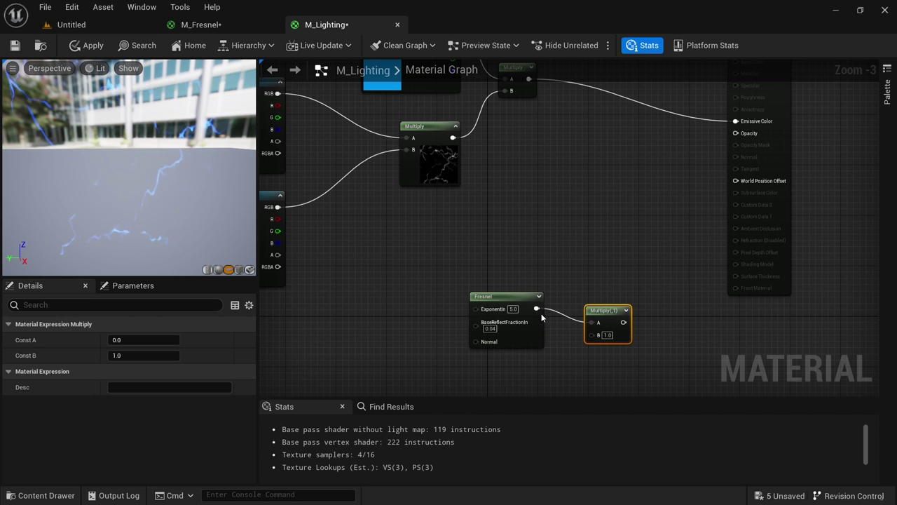
left_click(506, 298)
right_click_drag(490, 367, 475, 301)
left_click(455, 325)
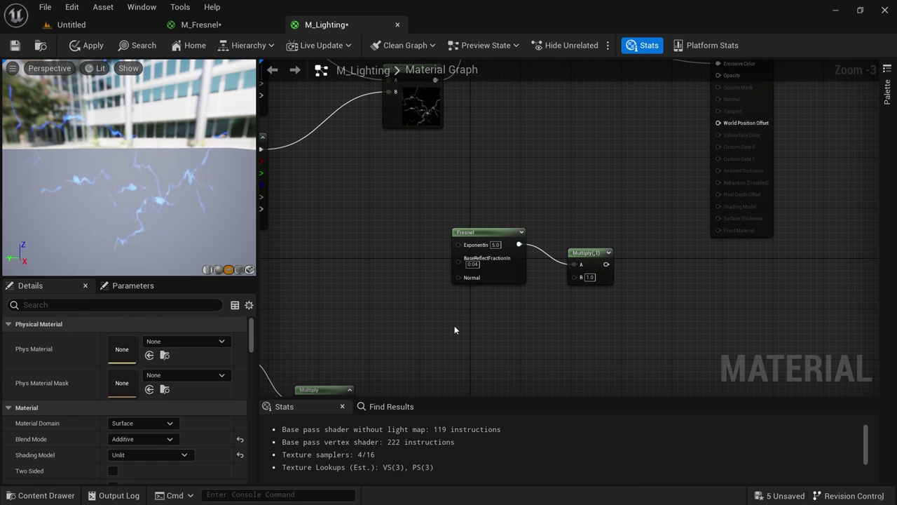
left_click(454, 325)
left_click_drag(532, 342, 574, 279)
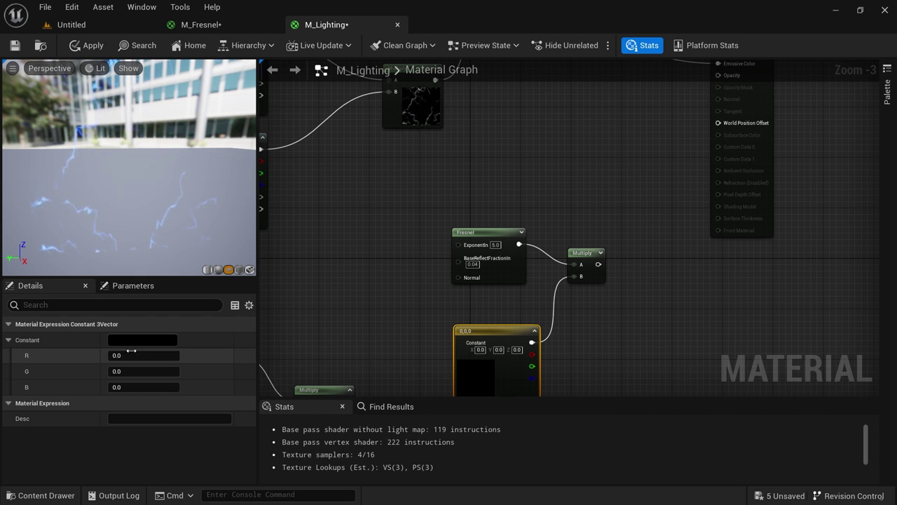
Set the Fresnel group's Constant3Vector to a deep blue with R 0.0, G 0.087583 and B 1.0
left_click(142, 340)
left_click_drag(97, 171, 220, 161)
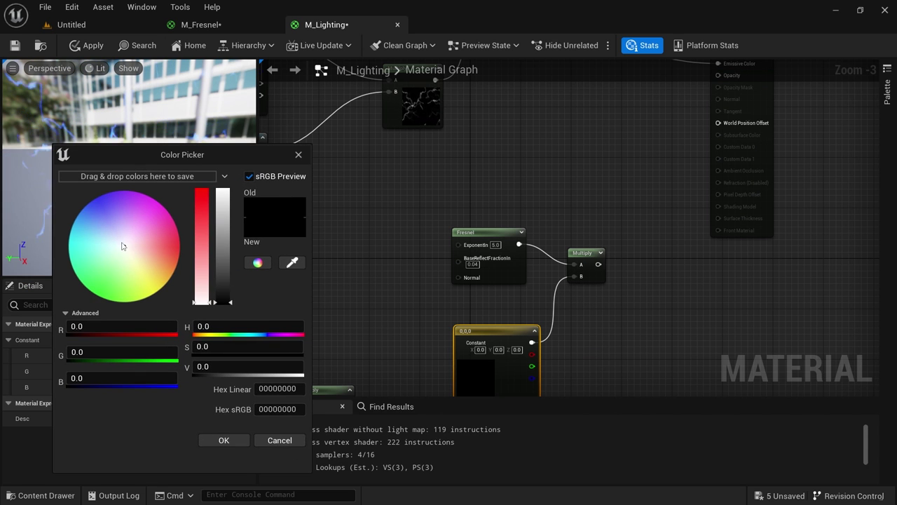
left_click(92, 201)
left_click_drag(223, 294, 233, 186)
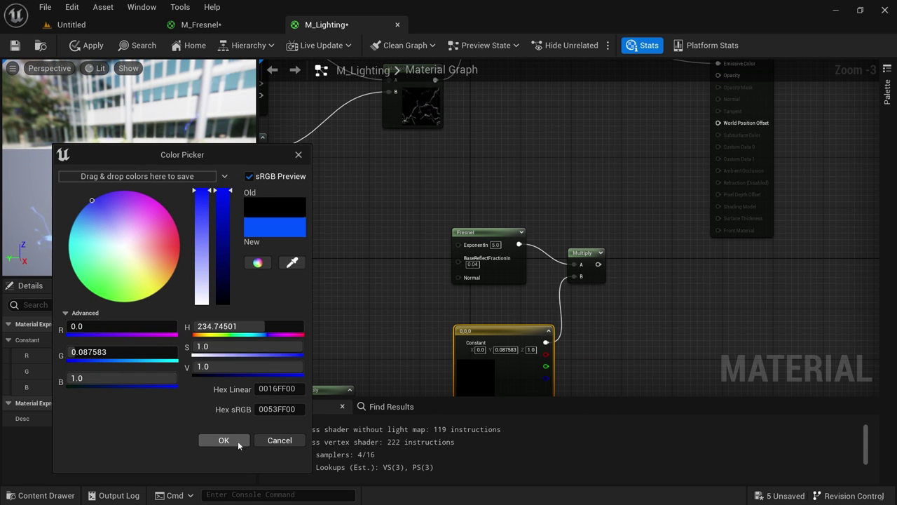
left_click(237, 441)
Try connecting the Fresnel Multiply's output to the material's Opacity input and inspect the preview
right_click_drag(619, 253, 597, 326)
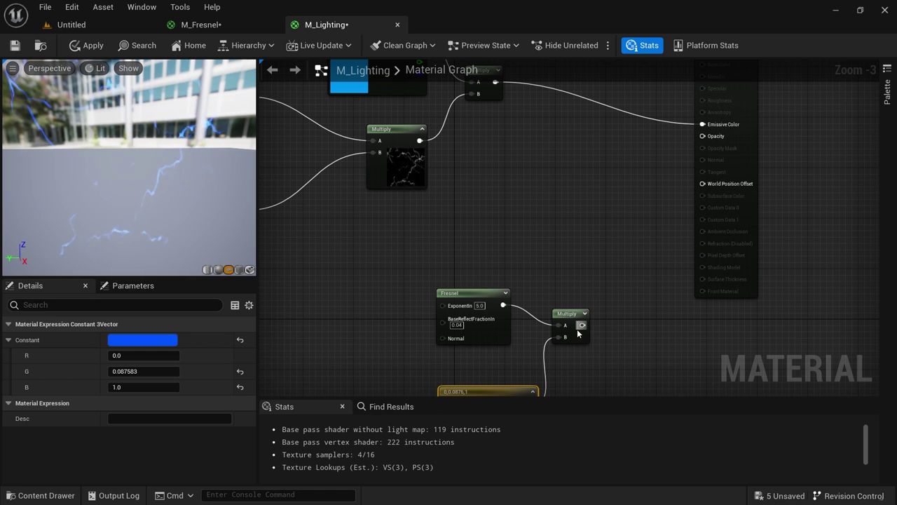
left_click_drag(582, 324, 712, 137)
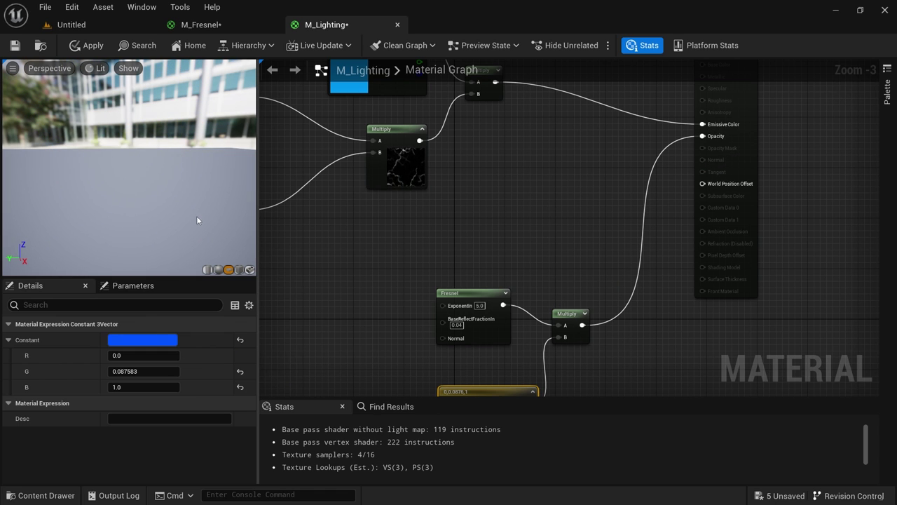
right_click_drag(359, 322, 409, 234)
left_click_drag(187, 195, 181, 225)
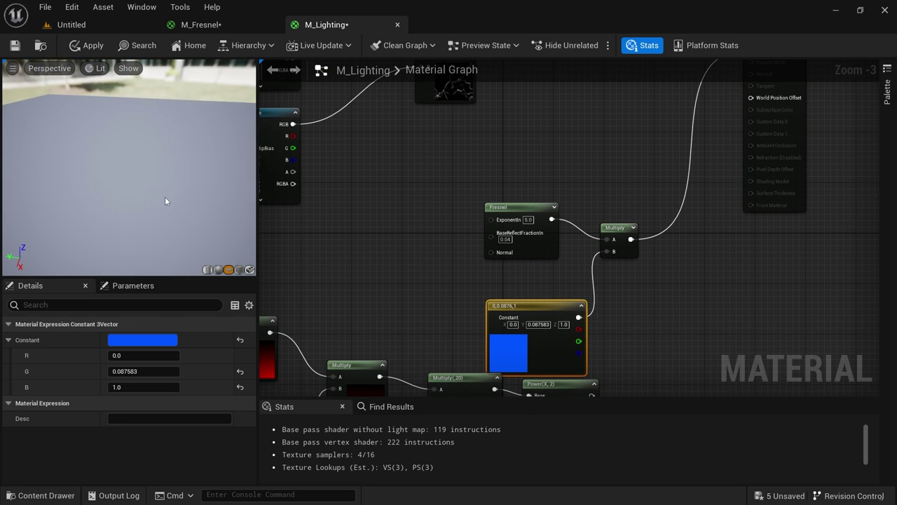
left_click_drag(165, 196, 161, 176)
Rearrange the Fresnel node and its deep blue constant so they sit close together beside their Multiply
right_click_drag(421, 272, 419, 310)
left_click_drag(524, 258, 524, 207)
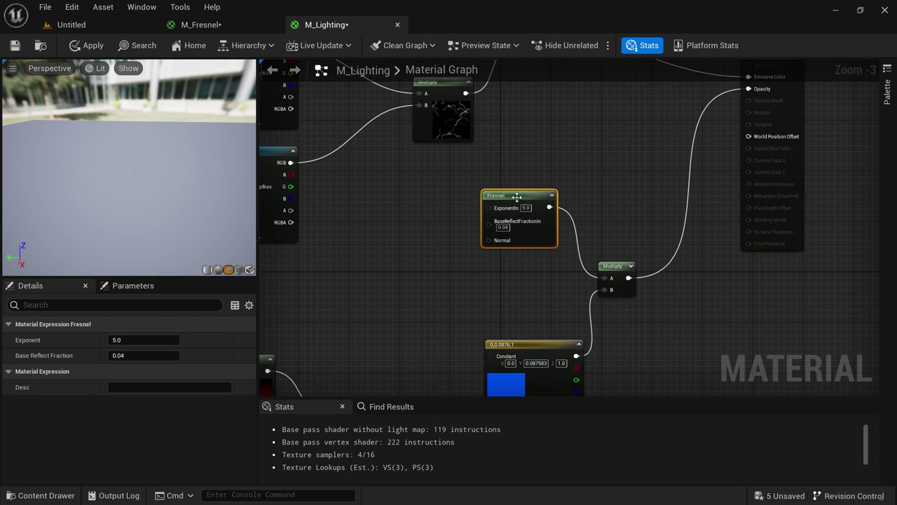
left_click_drag(530, 386, 508, 325)
Remove the Fresnel Multiply's connection from the material's Opacity input
right_click_drag(723, 135, 716, 166)
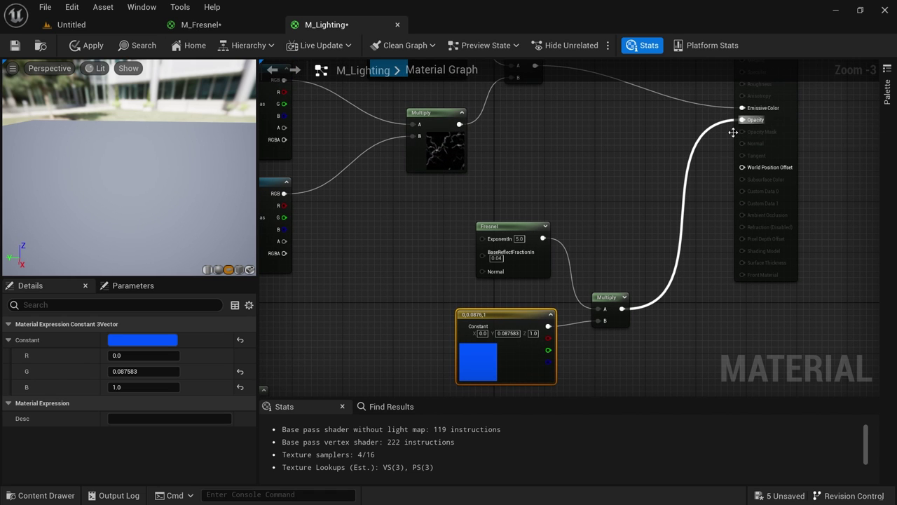
right_click_drag(647, 188, 633, 221)
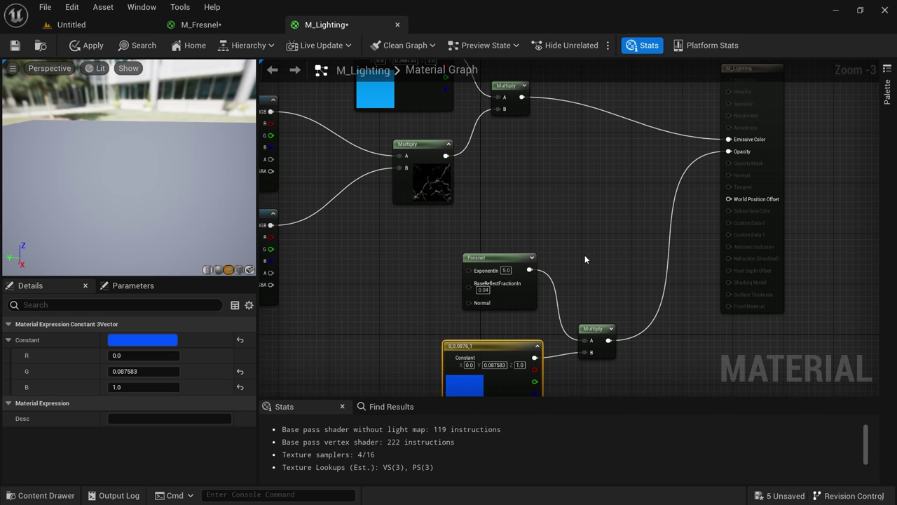
right_click_drag(565, 262, 565, 362)
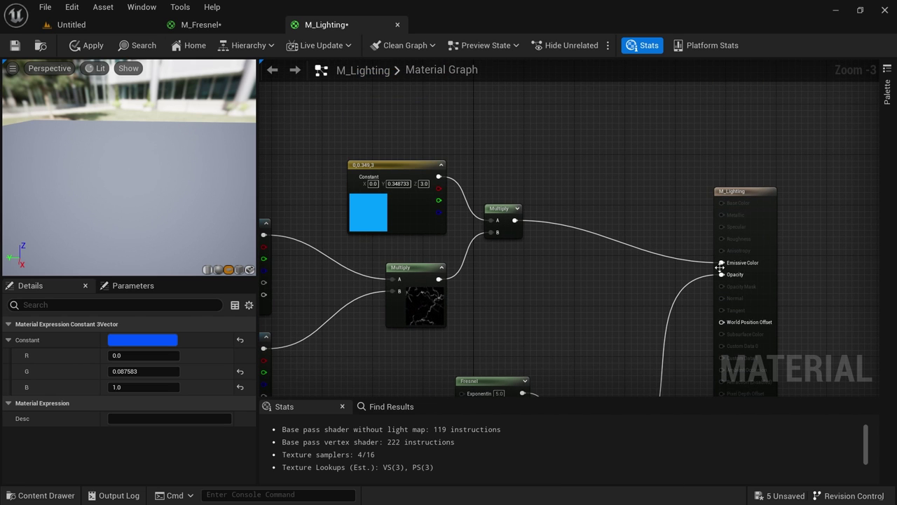
right_click_drag(550, 174, 589, 78)
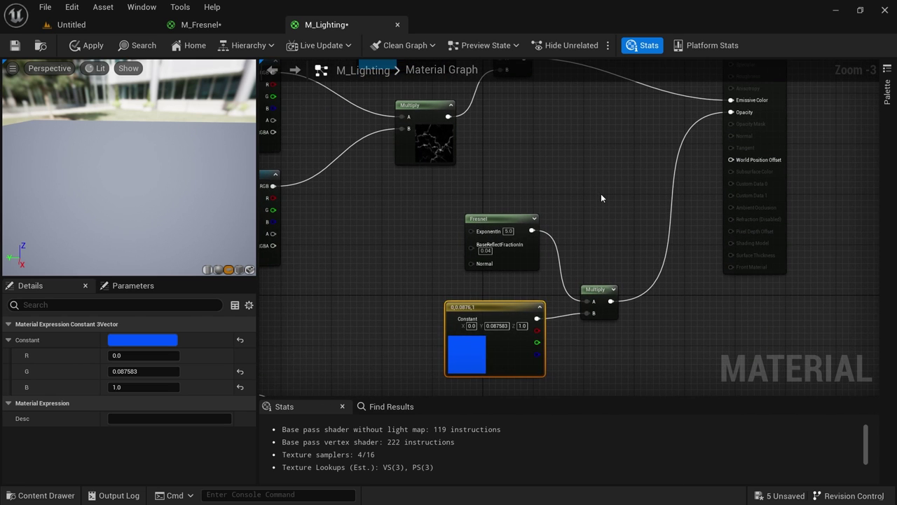
right_click_drag(601, 194, 590, 222)
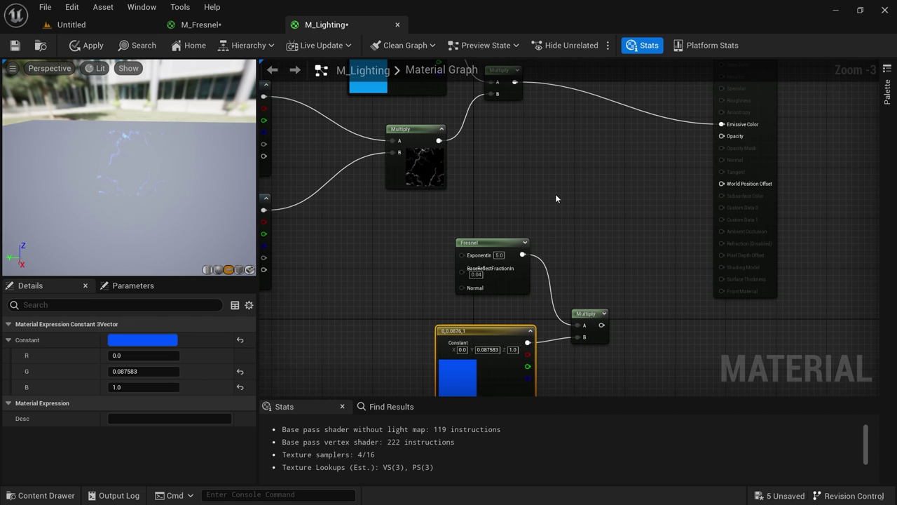
Select the Fresnel node, its deep blue constant and their Multiply, and move them together above the lightning nodes
right_click_drag(556, 194, 563, 276)
left_click(506, 190, "shift")
left_click(603, 260, "shift")
scroll(564, 276, "down", 1)
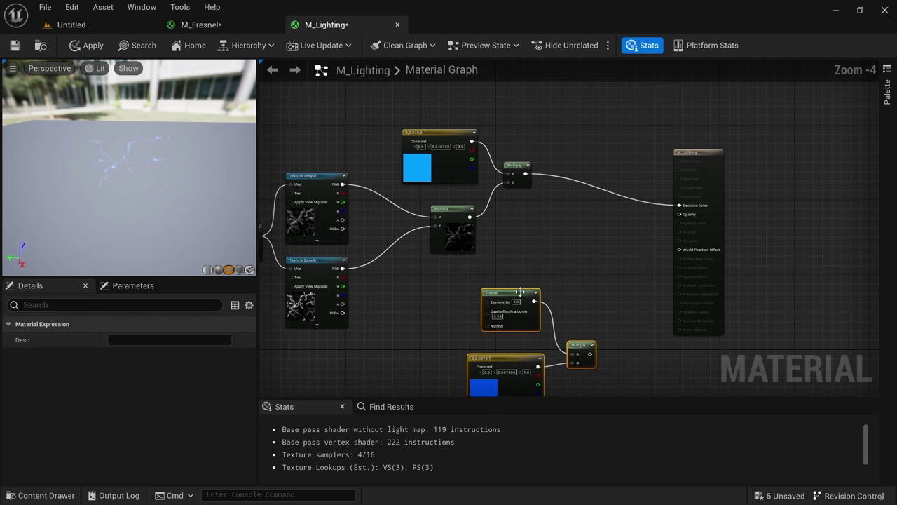
left_click_drag(520, 291, 567, 89)
right_click_drag(637, 100, 653, 204)
left_click_drag(564, 170, 517, 105)
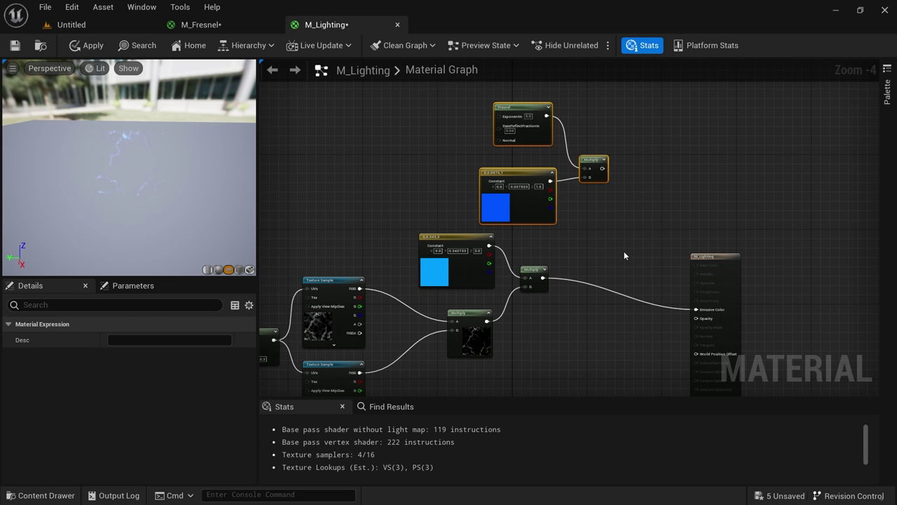
Examine the preview and the graph's two separate parts, selecting first the lightning node chain and last the Fresnel group
scroll(623, 251, "up", 1)
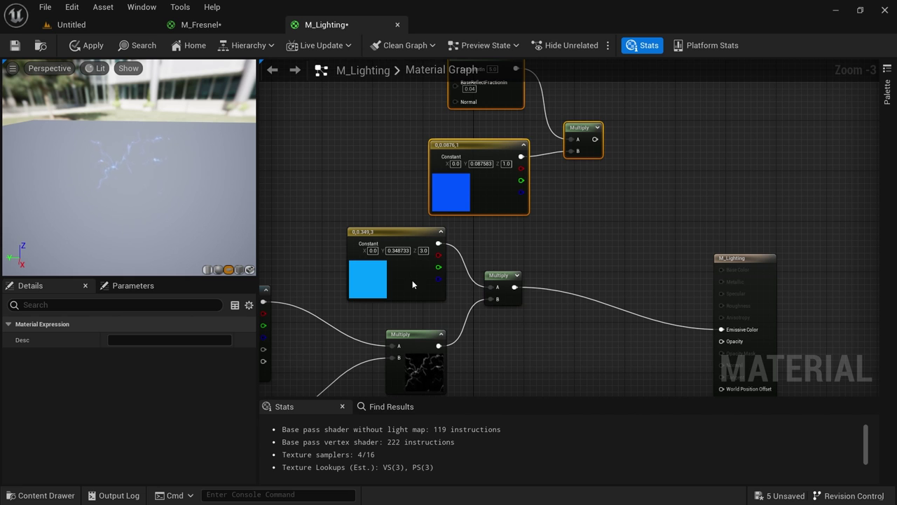
left_click(498, 182)
left_click(580, 127)
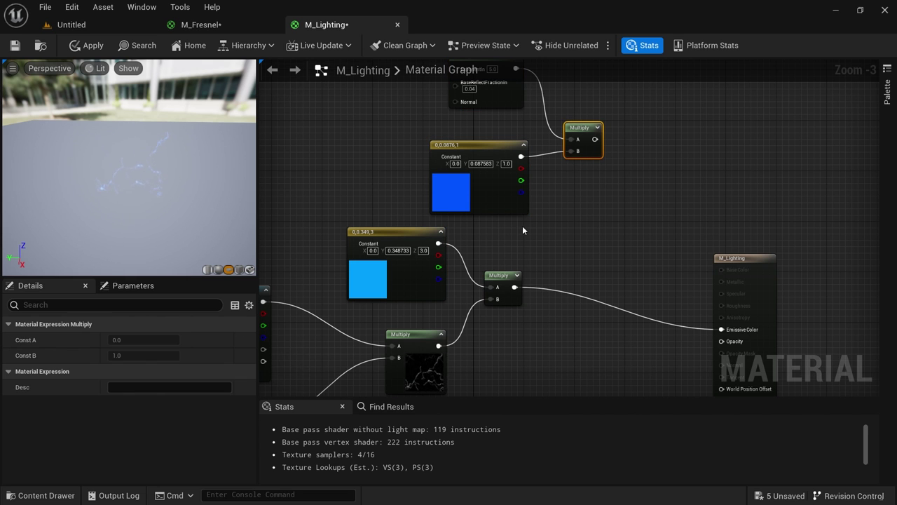
left_click_drag(246, 181, 238, 199)
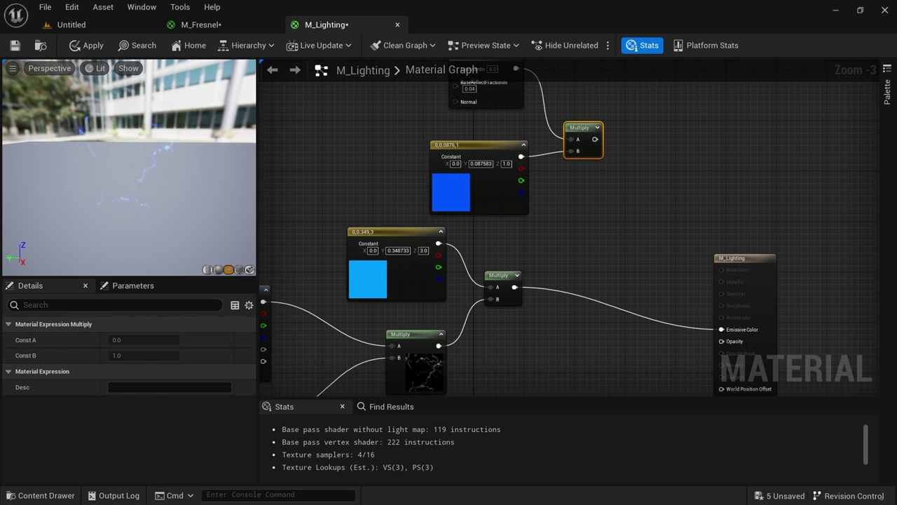
scroll(336, 325, "down", 1)
right_click_drag(330, 326, 452, 228)
scroll(434, 205, "down", 1)
right_click_drag(367, 302, 444, 248)
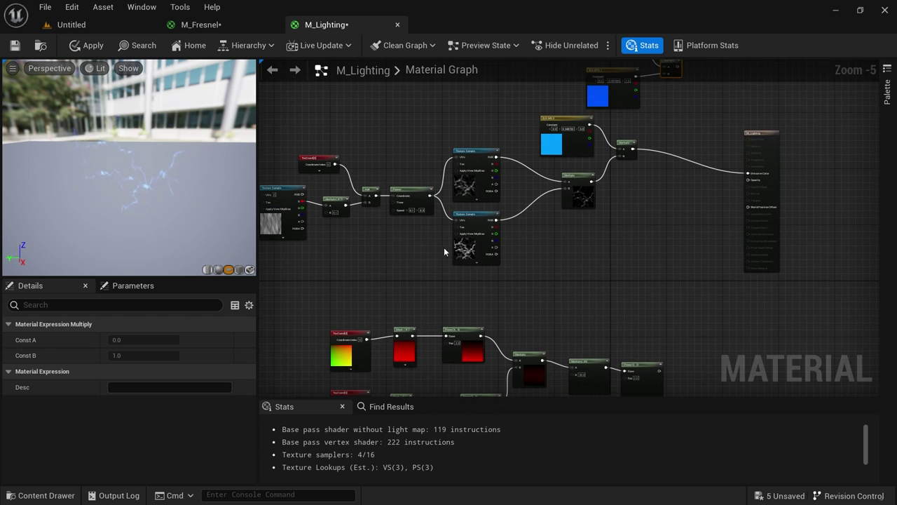
right_click_drag(374, 283, 436, 301)
left_click_drag(321, 310, 698, 135)
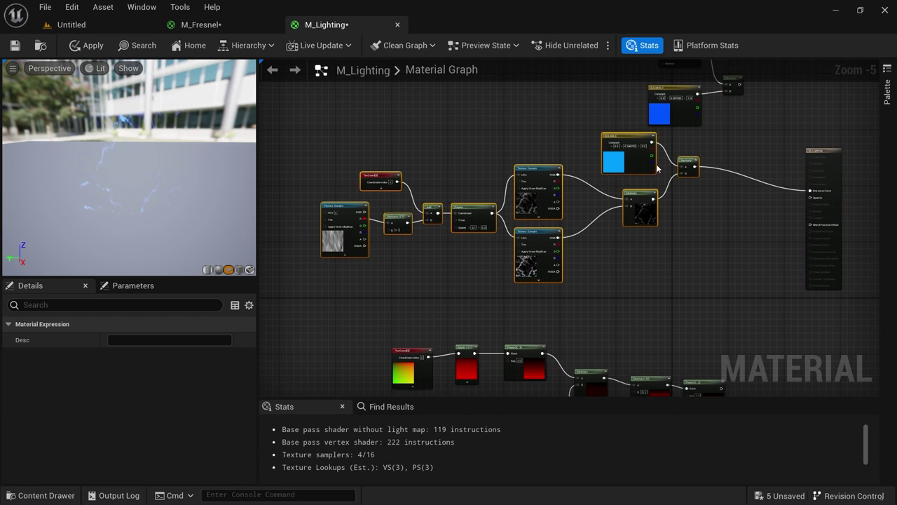
right_click_drag(706, 150, 656, 240)
left_click_drag(717, 98, 611, 208)
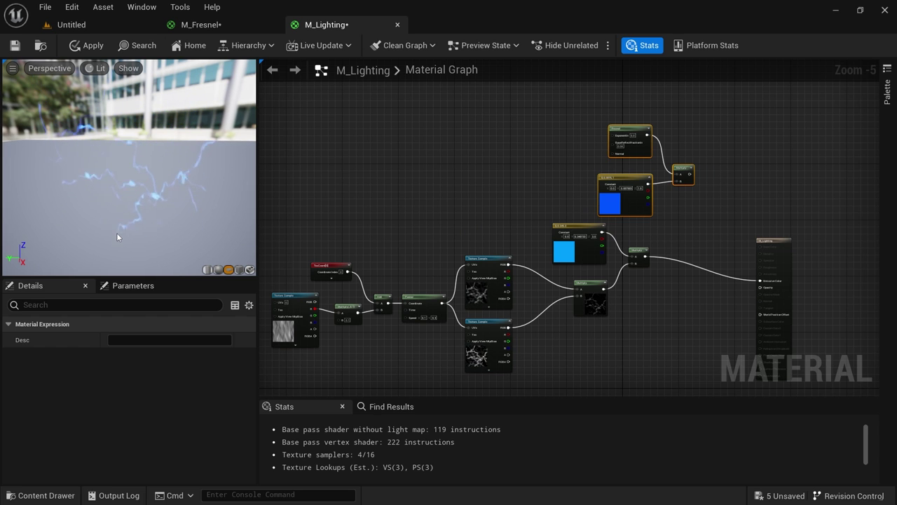
Add together the Fresnel Multiply and the lightning color Multiply with an Add node, and connect the sum to Emissive Color
scroll(701, 195, "up", 3)
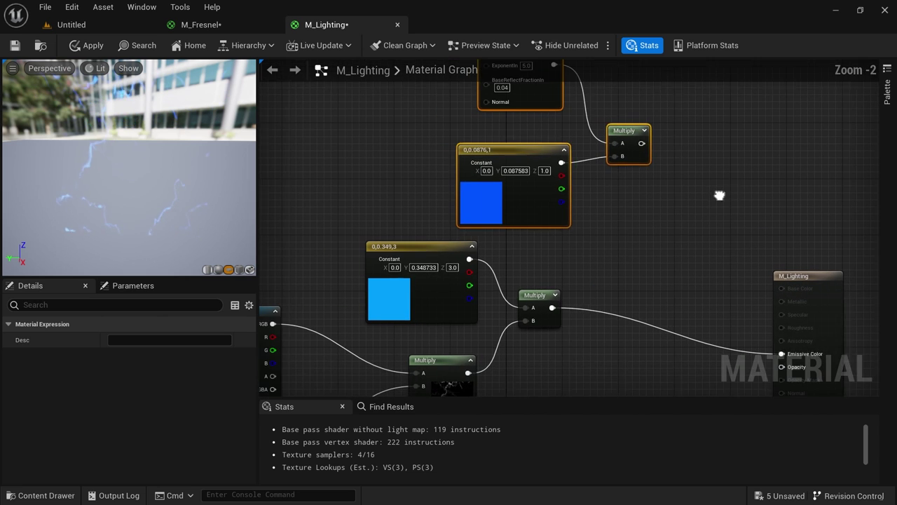
left_click(684, 184)
left_click_drag(648, 142, 559, 307)
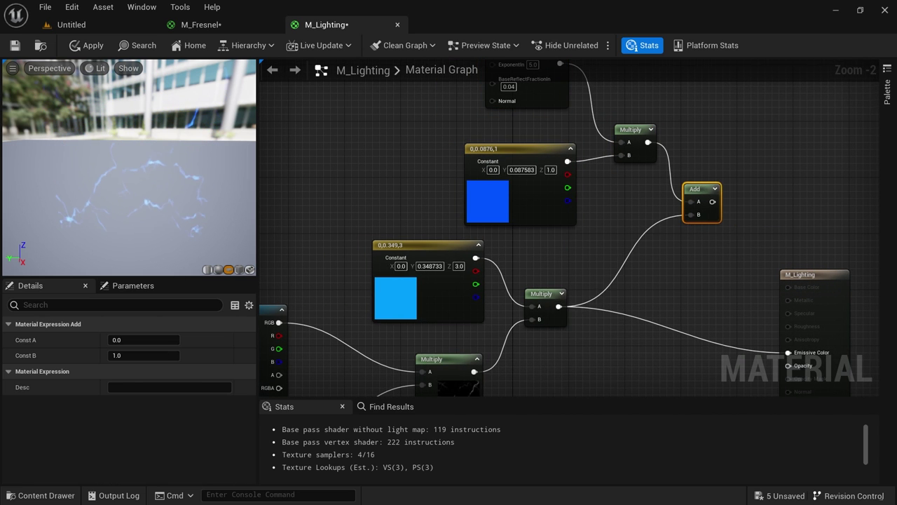
right_click_drag(696, 212, 594, 170)
left_click_drag(619, 188, 687, 309)
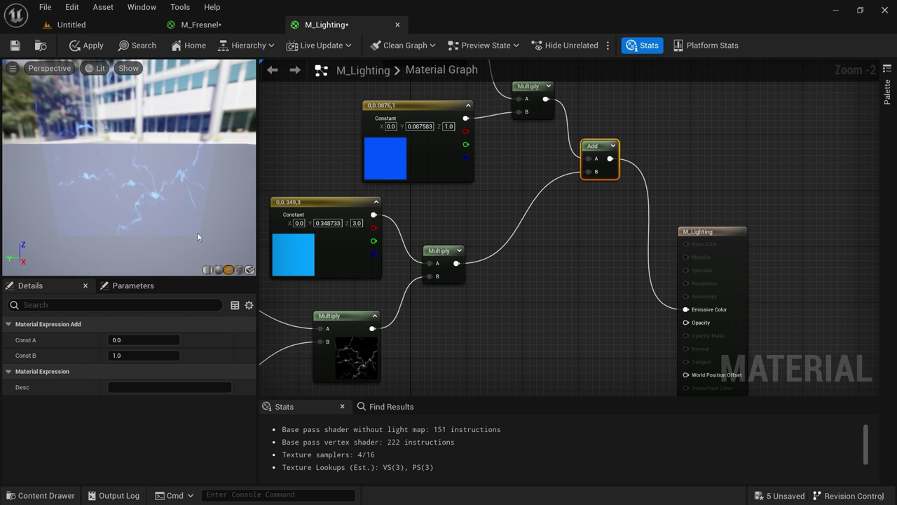
Switch the material preview to a sphere and orbit it to check the combined lightning and Fresnel glow
left_click(218, 270)
scroll(134, 212, "down", 3)
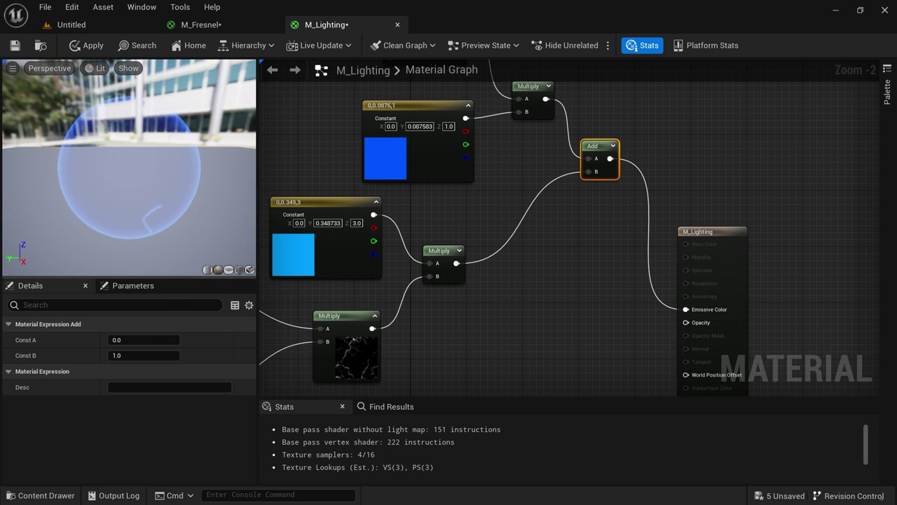
left_click_drag(134, 212, 103, 206)
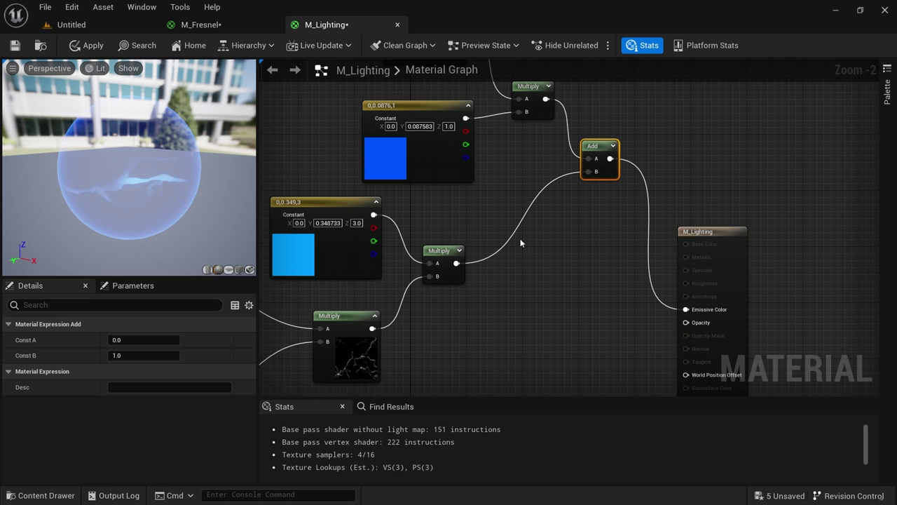
Apply the M_Lighting changes and inspect the material on the selected sphere in the level
left_click(95, 48)
left_click(71, 24)
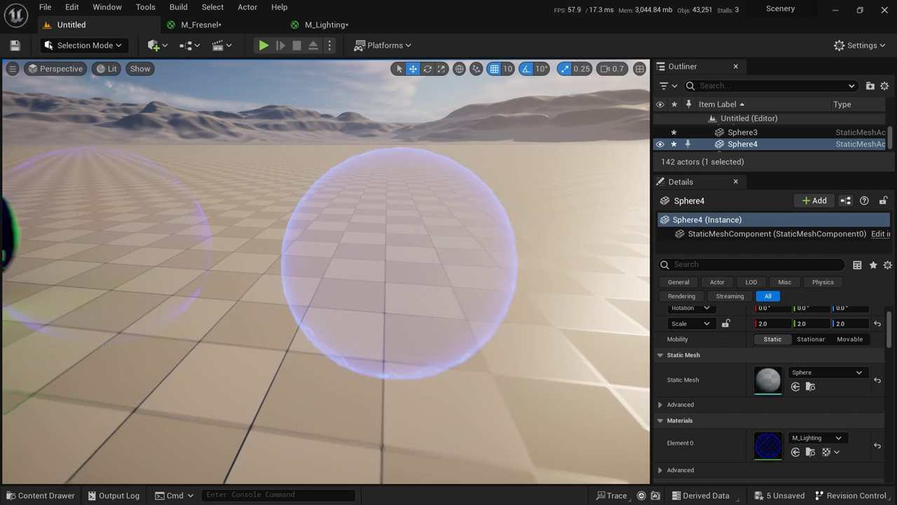
scroll(446, 283, "down", 2)
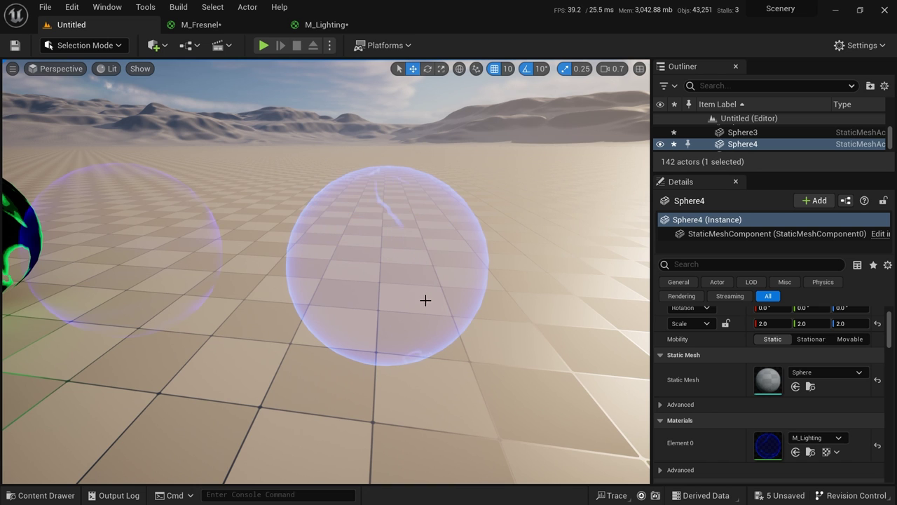
right_click_drag(426, 300, 401, 300)
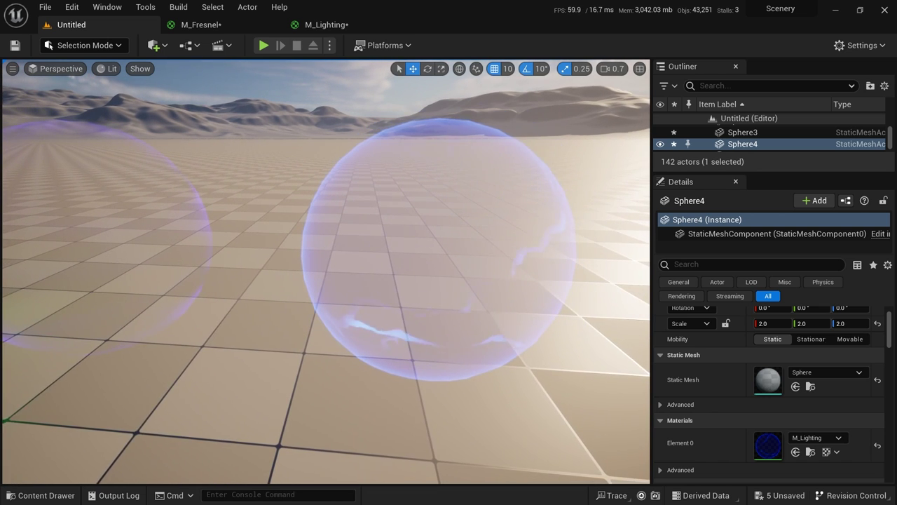
scroll(463, 294, "down", 2)
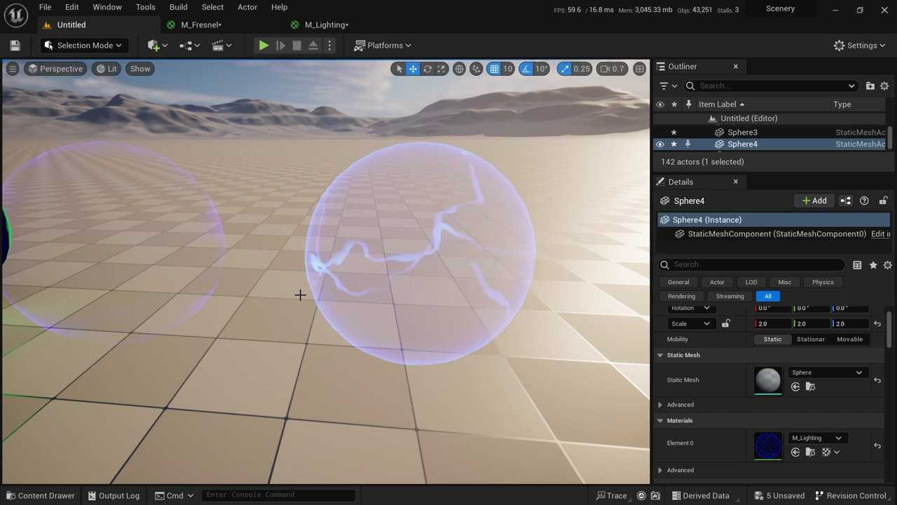
Add a VertexNormalWS node to the M_Lighting graph, below the lightning Multiply nodes
left_click(333, 28)
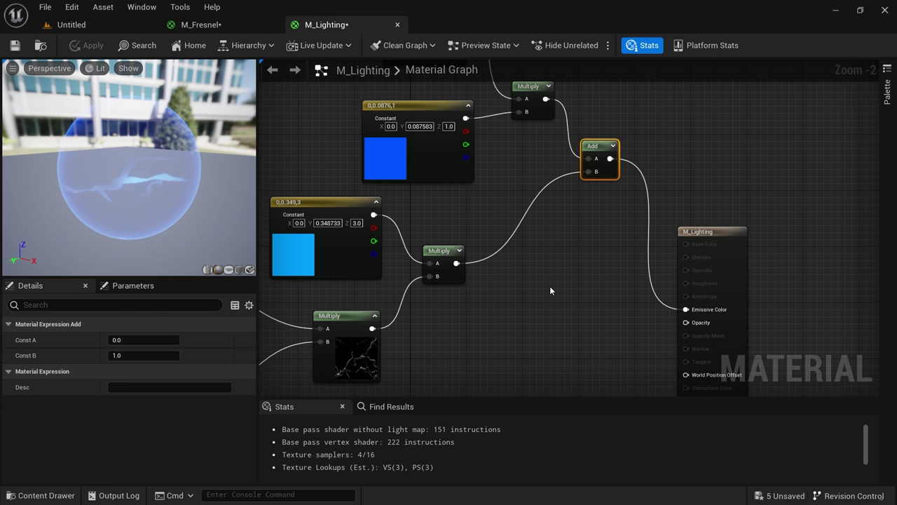
right_click_drag(530, 292, 479, 191)
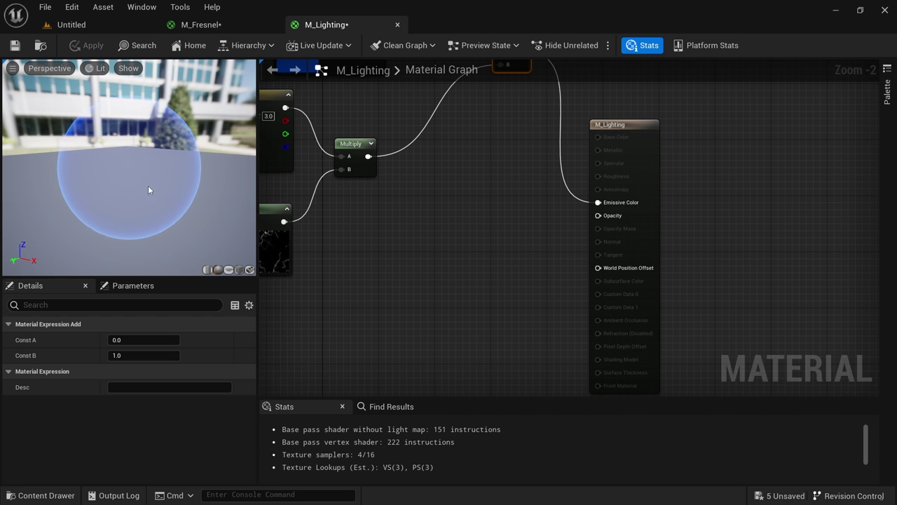
right_click_drag(387, 321, 420, 310)
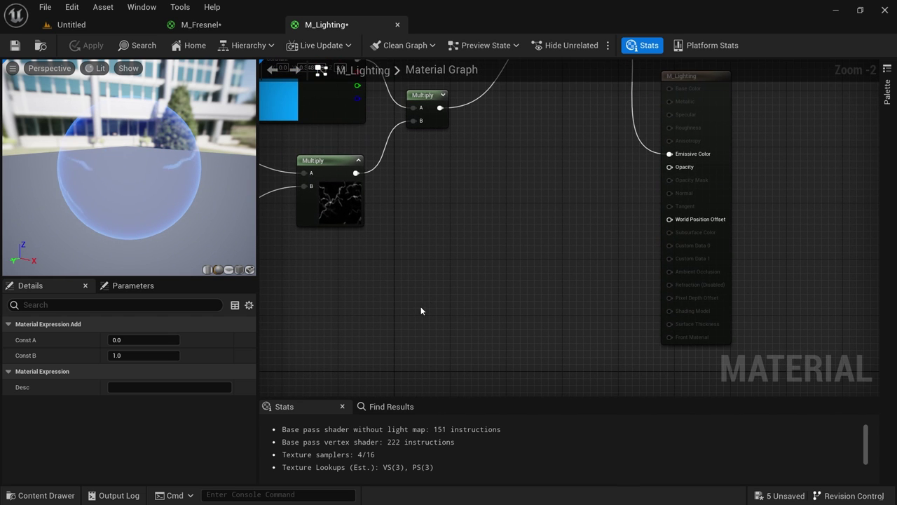
right_click(404, 301)
type("vertex norma")
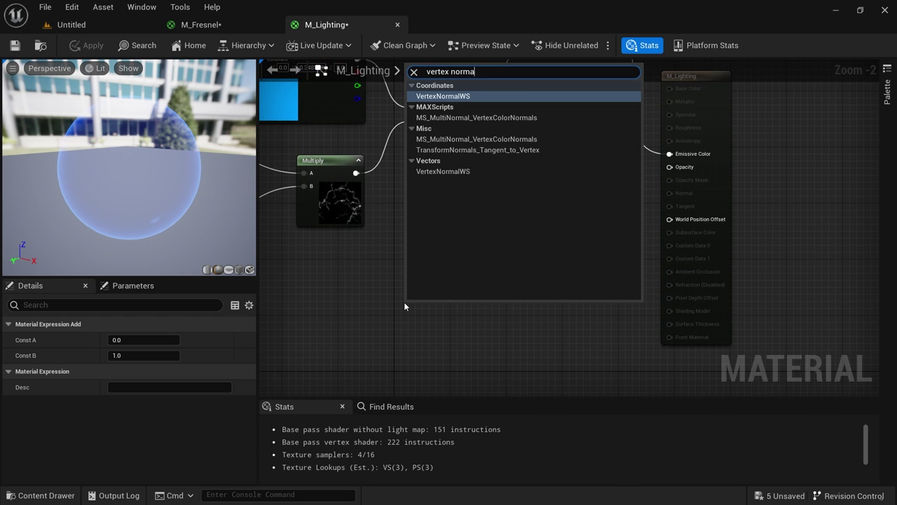
key("Return")
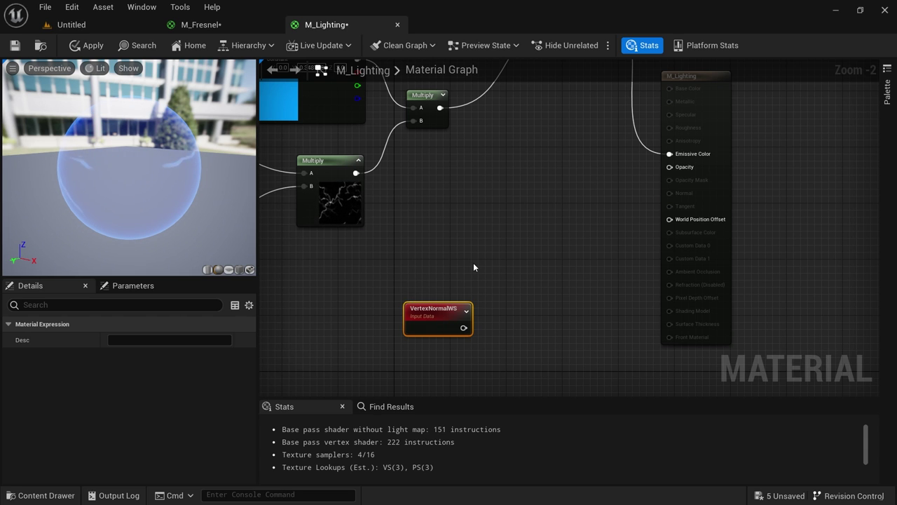
Create a Multiply node beside VertexNormalWS and connect the vertex normal to its B input
right_click_drag(473, 262, 480, 294)
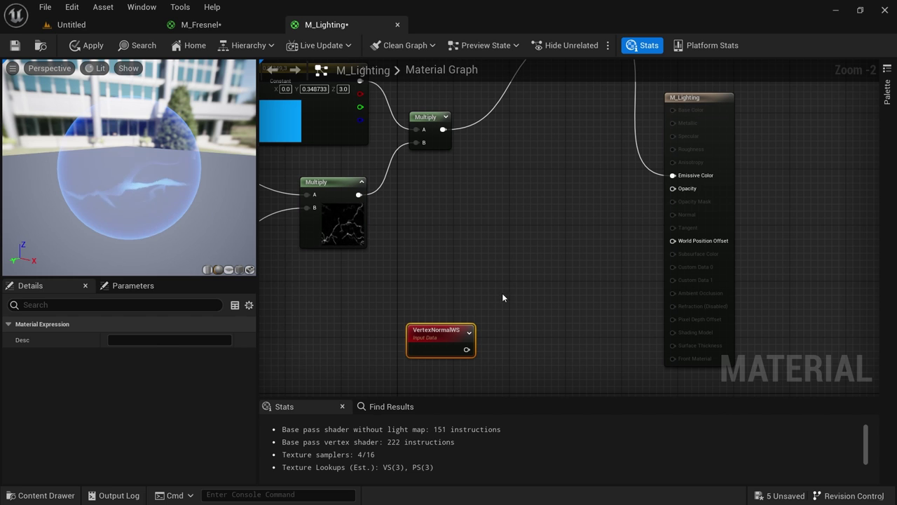
left_click(502, 293)
left_click(493, 302)
left_click_drag(467, 349, 503, 296)
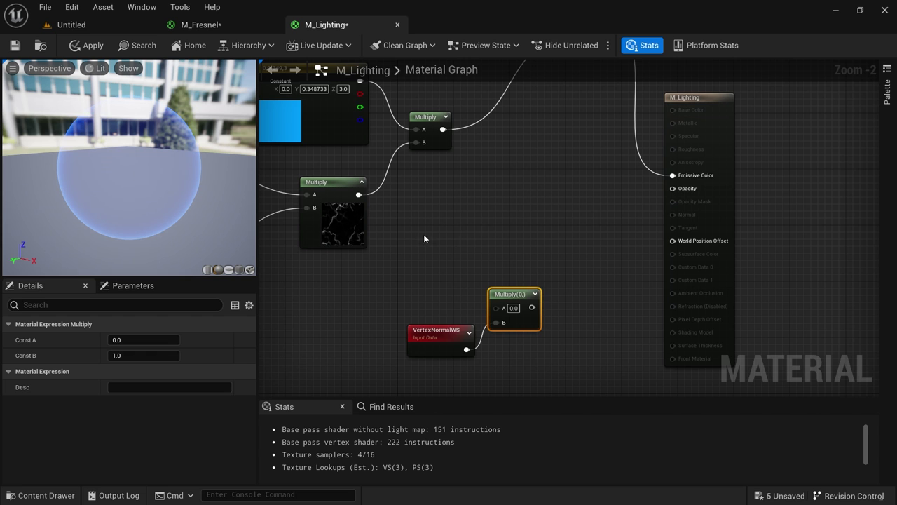
Connect the upper lightning Texture Sample's RGB to the vertex-normal Multiply's A input and expand that Multiply's preview
right_click_drag(423, 238, 541, 326)
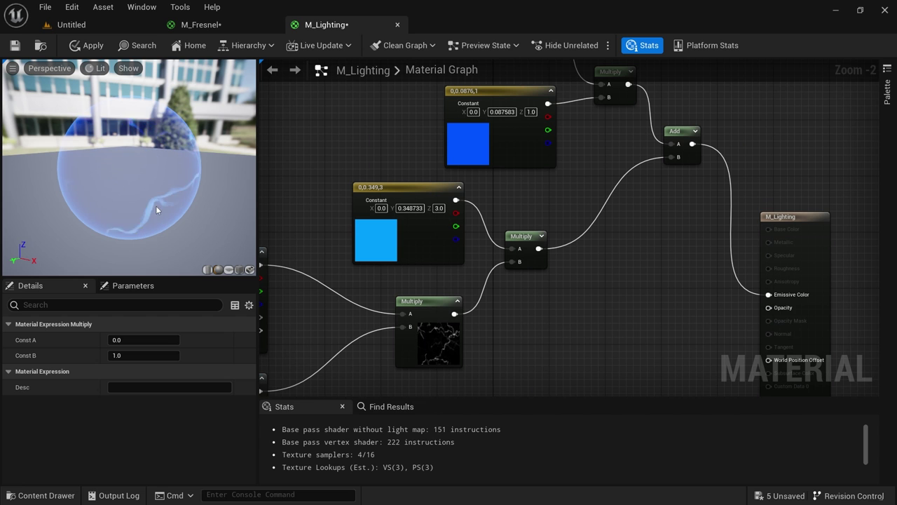
right_click_drag(283, 242, 317, 213)
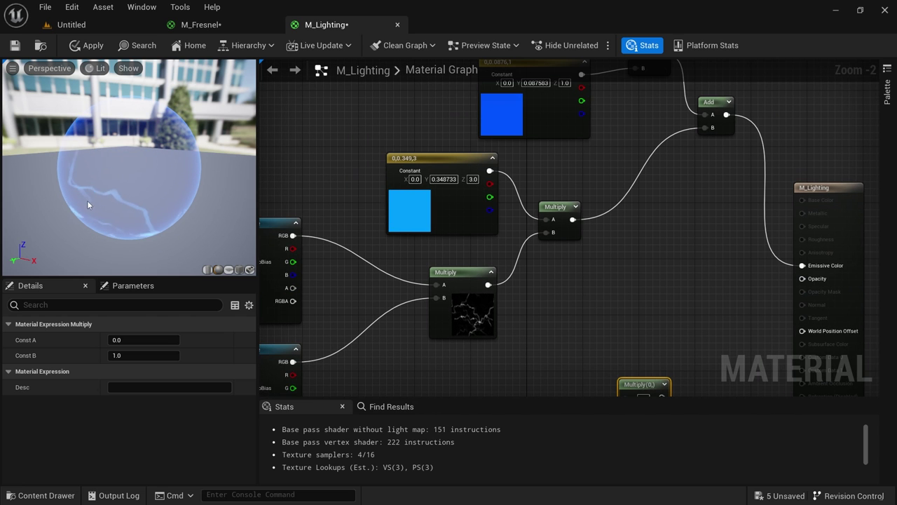
scroll(345, 311, "down", 1)
right_click_drag(345, 311, 429, 173)
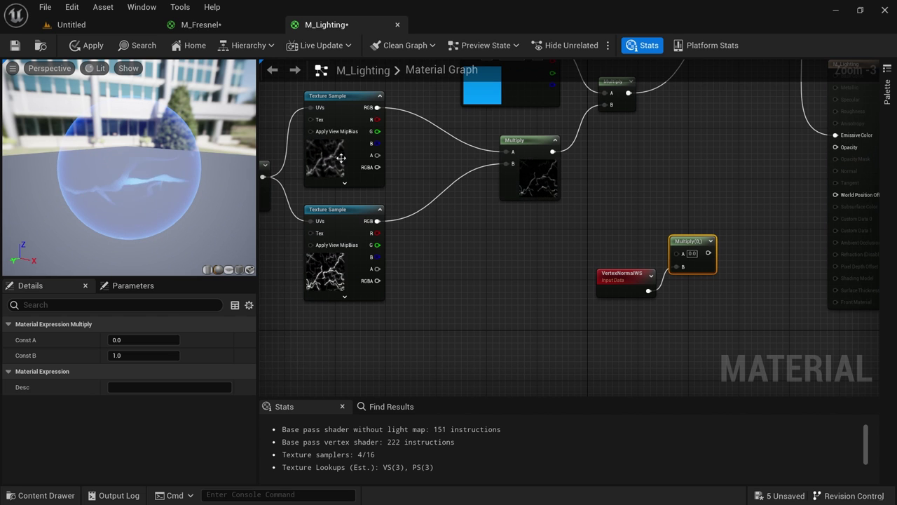
left_click(371, 121)
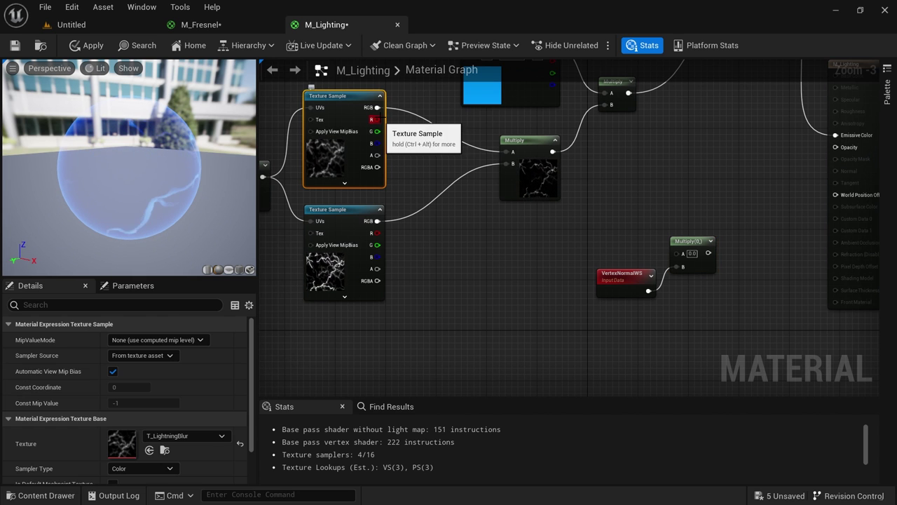
left_click_drag(377, 107, 675, 253)
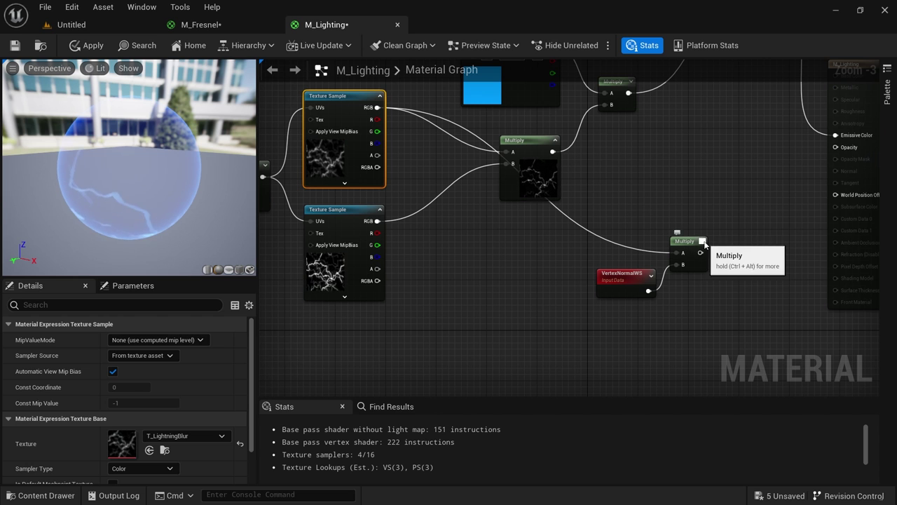
left_click(703, 241)
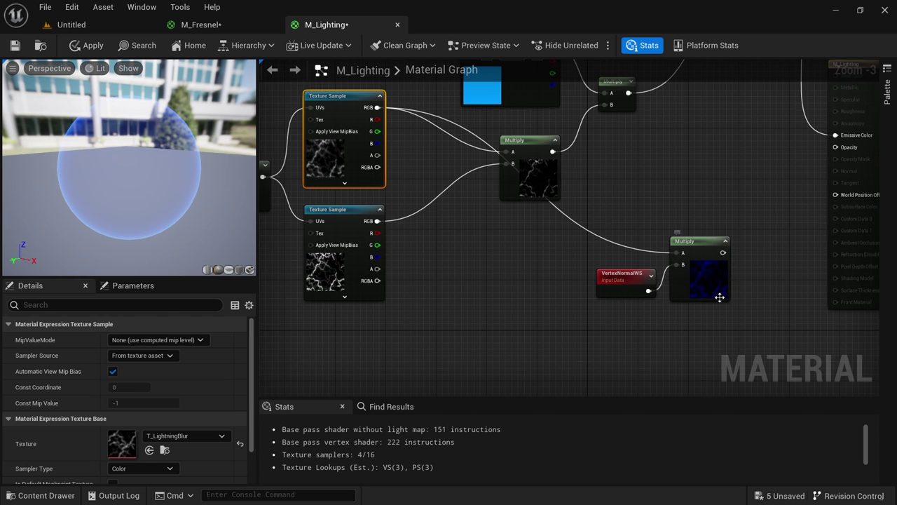
Connect the vertex-normal Multiply to the material's World Position Offset and apply the changes
right_click_drag(719, 298, 588, 356)
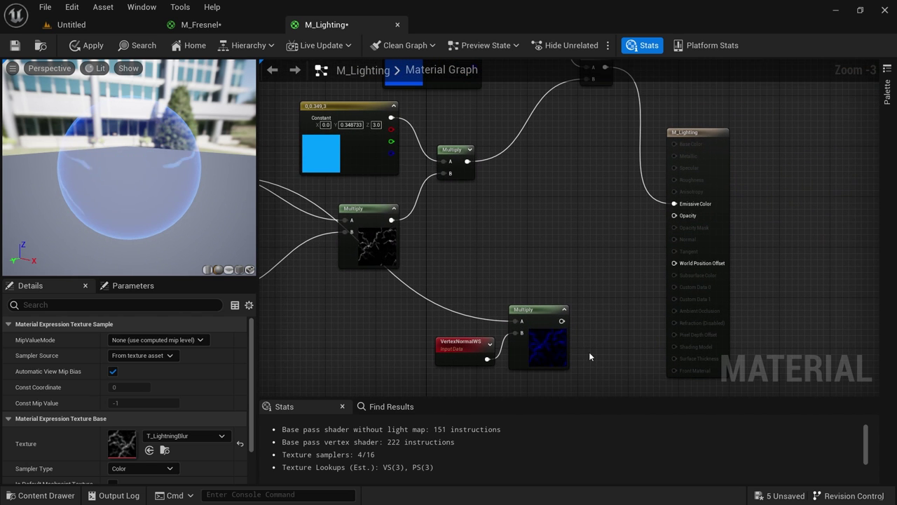
left_click_drag(561, 324, 677, 265)
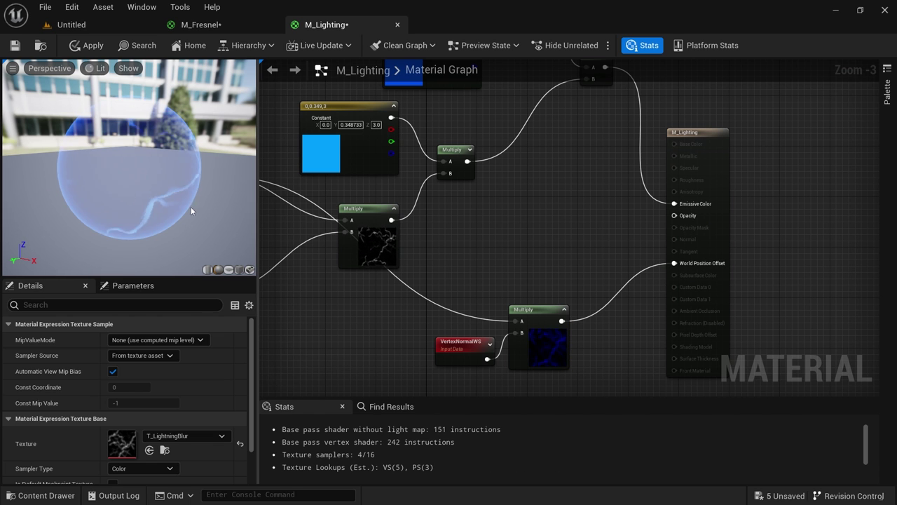
left_click(83, 46)
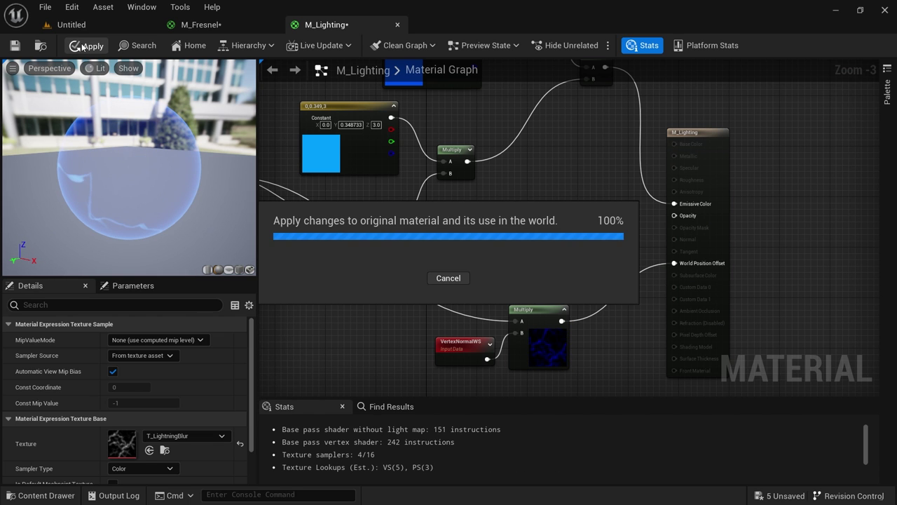
Examine the displaced lightning surface on the sphere in the level from several distances and angles
left_click(100, 24)
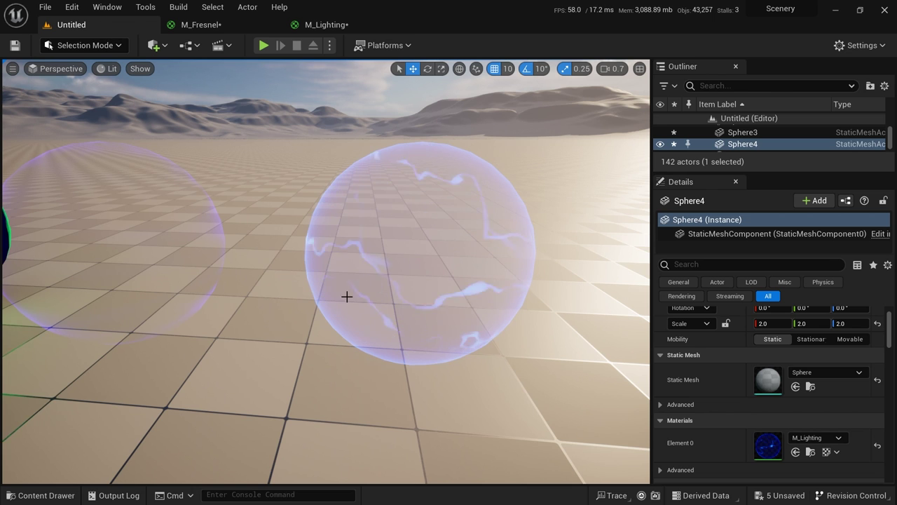
right_click_drag(325, 272, 316, 264)
key("w")
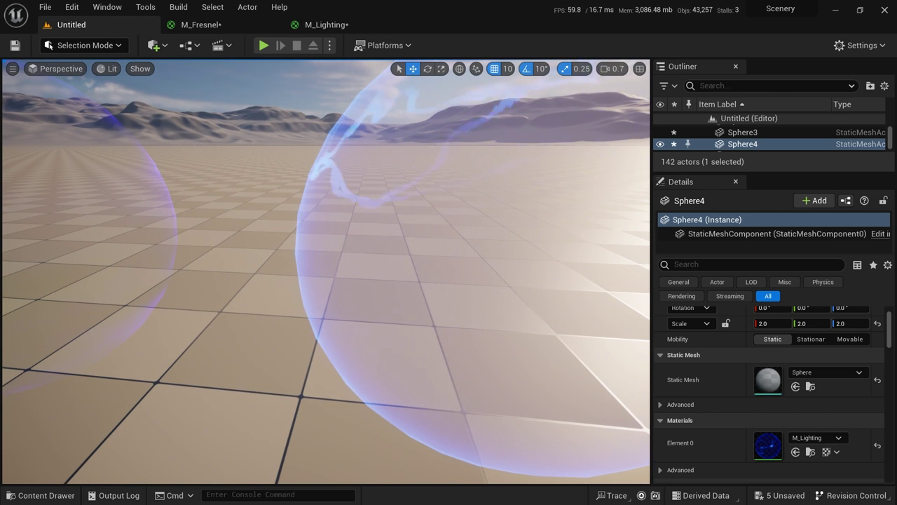
key("s")
mouse_move(315, 264)
right_mouse_down()
mouse_move(342, 263)
mouse_move(324, 258)
right_mouse_up()
key("s")
key("d")
key("w")
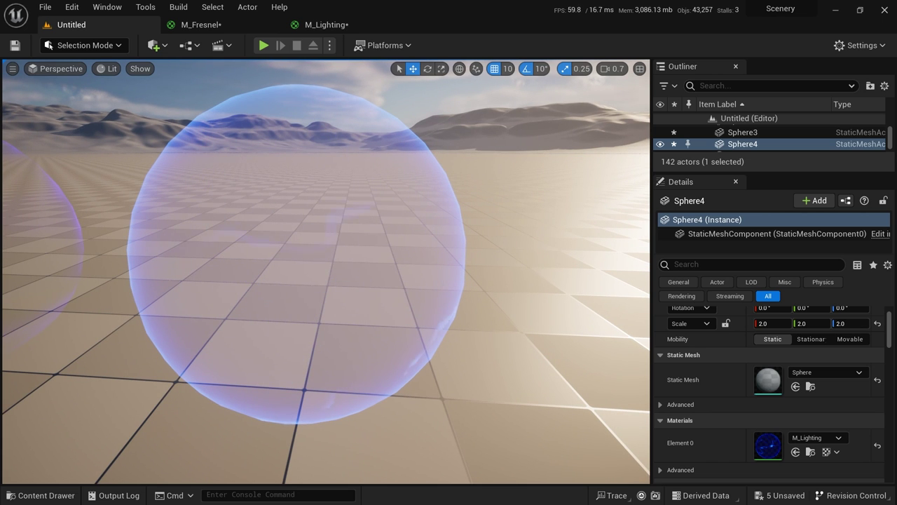
key("a")
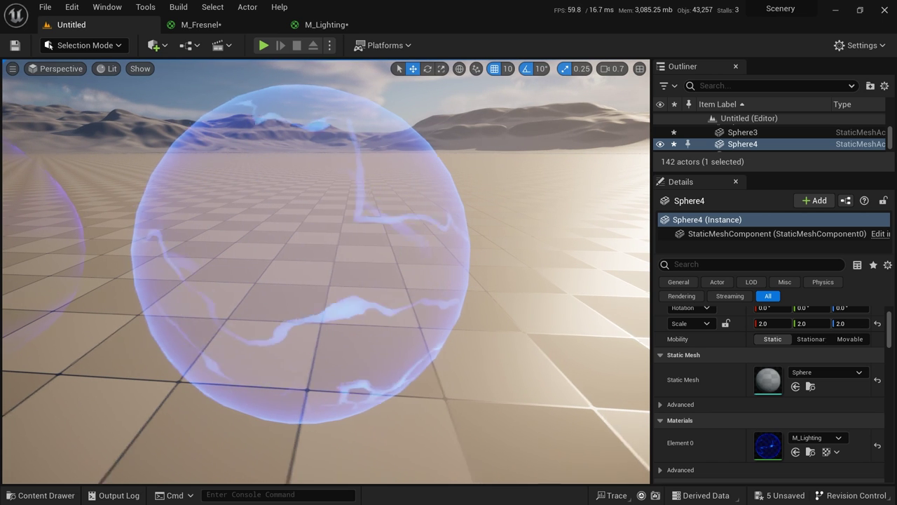
Close the M_Fresnel material and move M_Lighting's output node farther from the vertex-normal Multiply to make room
left_click(326, 24)
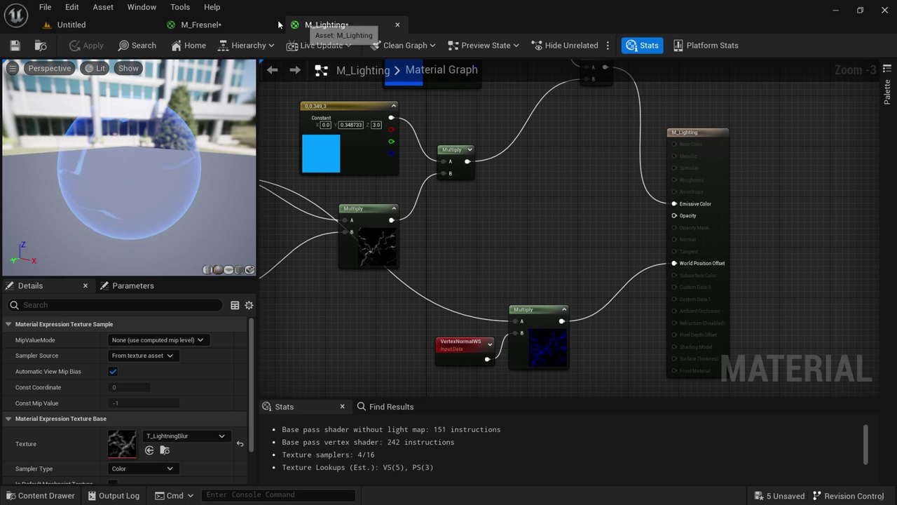
middle_click(200, 24)
scroll(532, 265, "down", 1)
right_click_drag(532, 265, 550, 200)
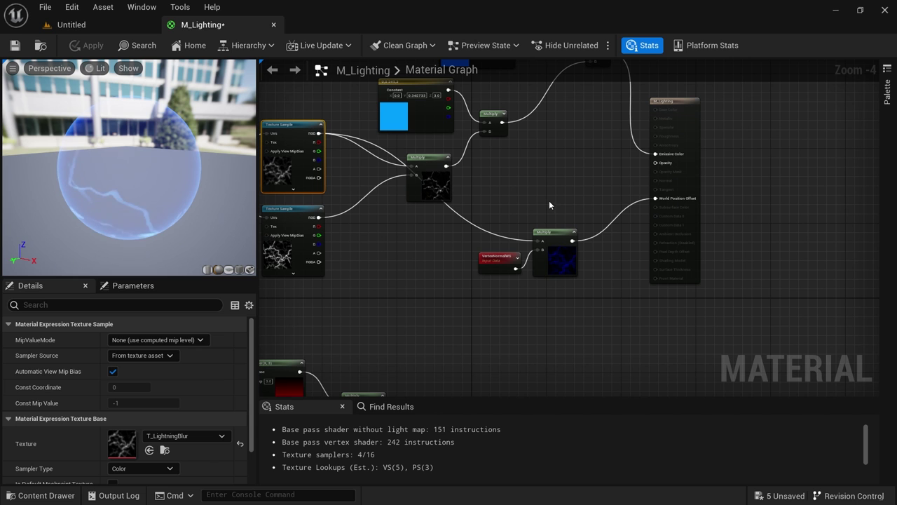
left_click_drag(684, 103, 752, 101)
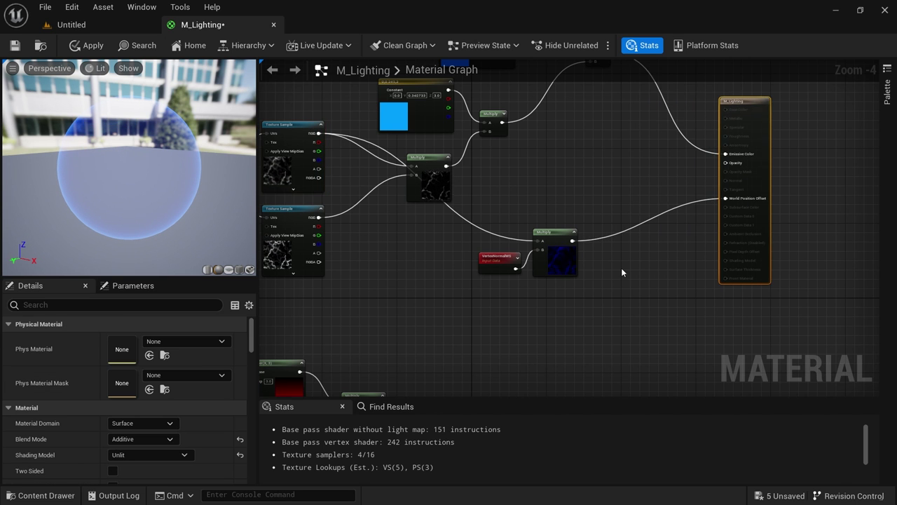
Insert a second Multiply node between the vertex-normal Multiply and the material's World Position Offset
scroll(621, 268, "up", 3)
right_click_drag(621, 267, 552, 302)
left_click(557, 305)
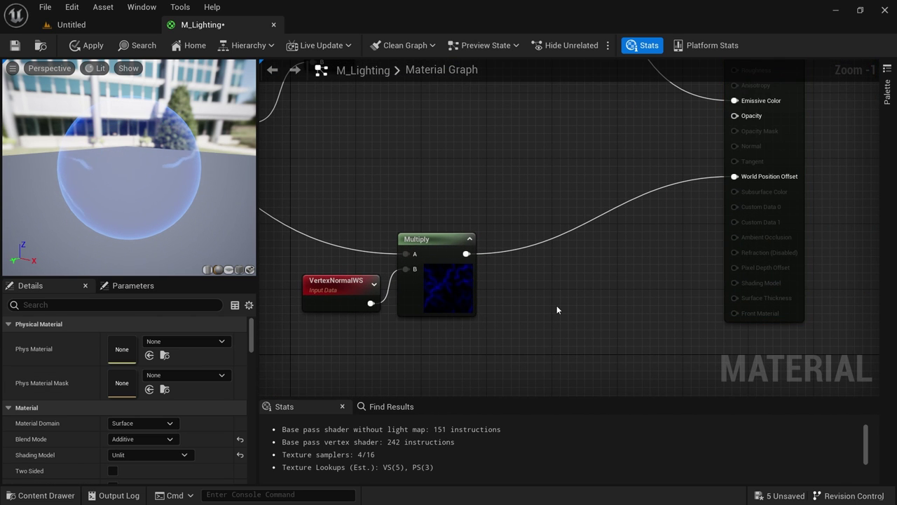
key("m")
left_click(536, 290)
left_click_drag(467, 254, 541, 314)
right_click_drag(550, 317, 541, 322)
left_click_drag(578, 318, 727, 183)
Set the new Multiply node's Const B value to 10
left_click(144, 356)
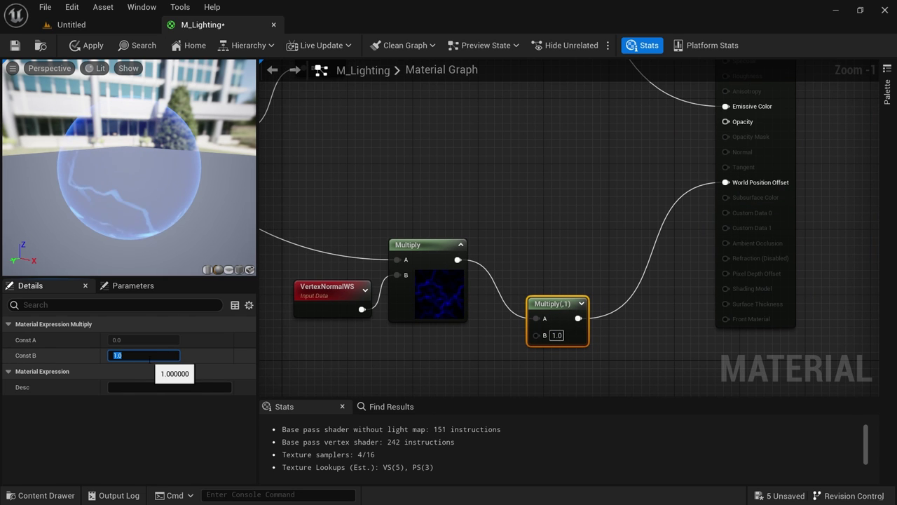
type("10")
key("Return")
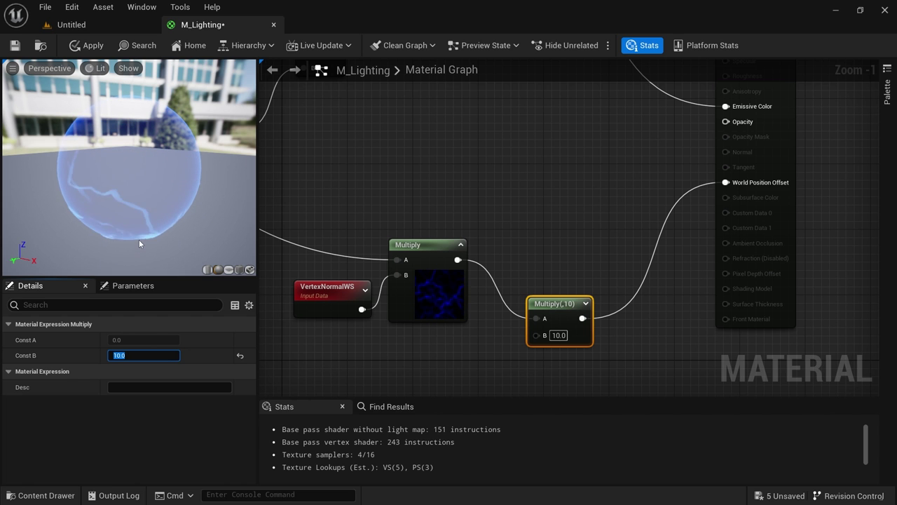
Apply the M_Lighting changes and check the amplified lightning displacement on the sphere in the level
left_click(89, 44)
left_click(104, 23)
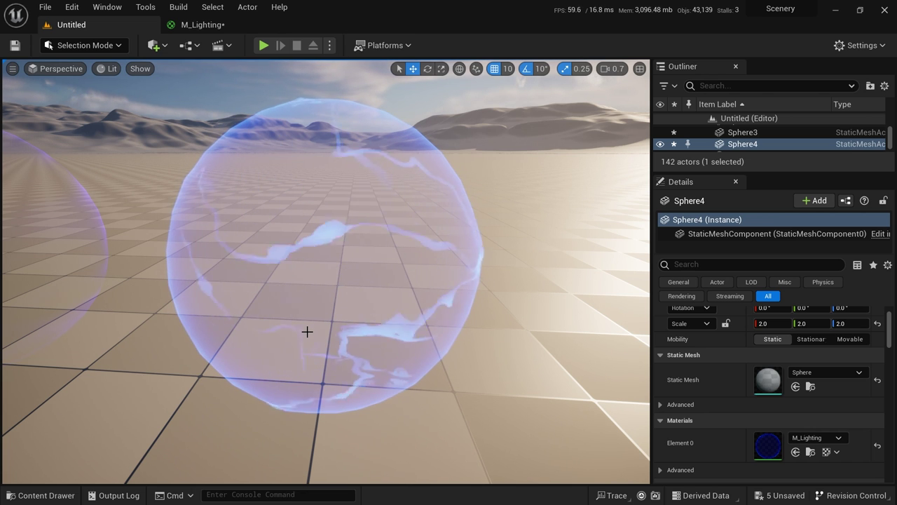
key("s")
right_click_drag(307, 331, 307, 332)
key("w")
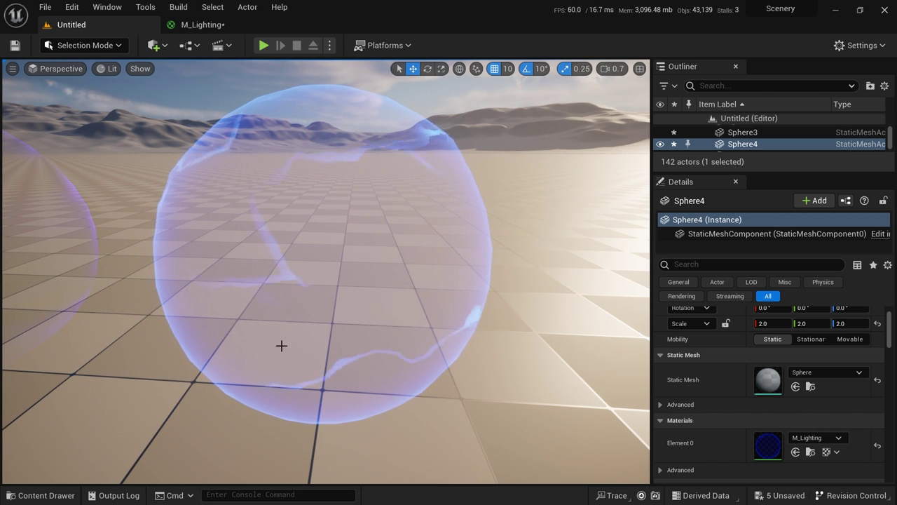
Review M_Lighting's node graph from the lightning texture samples through to the World Position Offset chain, and return to the level
left_click(214, 24)
scroll(379, 207, "down", 1)
right_click_drag(378, 207, 545, 242)
scroll(539, 303, "down", 3)
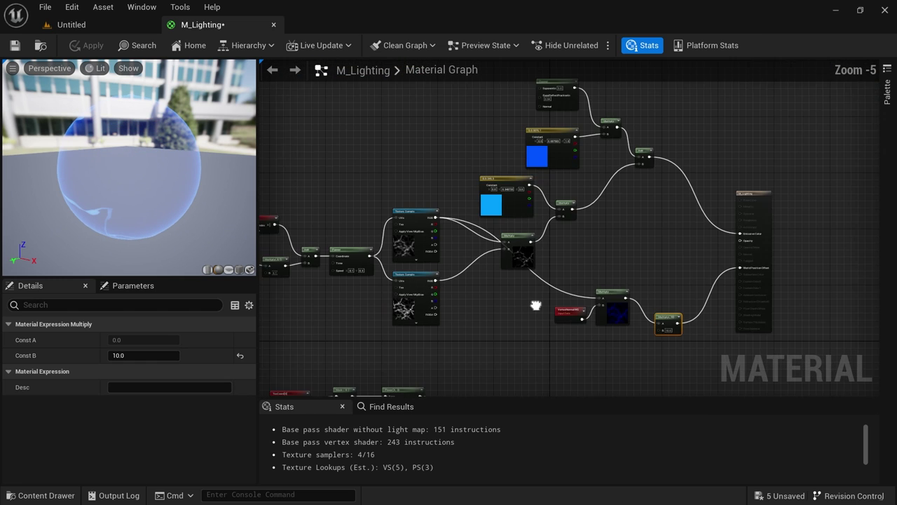
right_click_drag(536, 306, 605, 227)
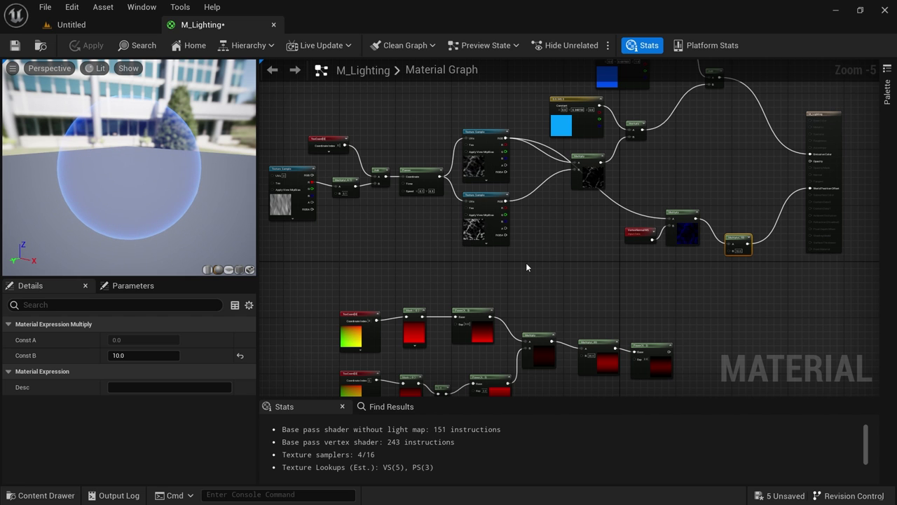
left_click(71, 25)
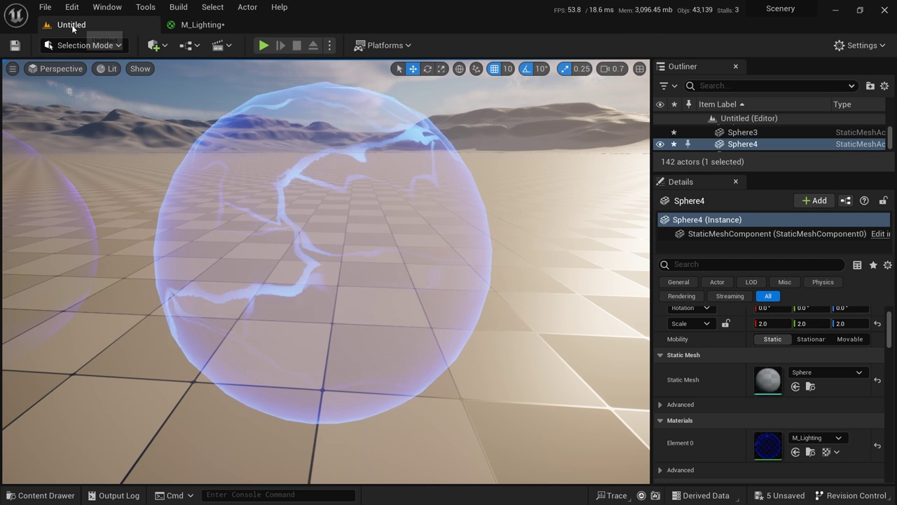
Save all modified content, including the M_Fresnel and M_Lighting materials and the sphere actors
right_click_drag(360, 232, 361, 281)
scroll(360, 232, "down", 5)
key("ctrl+space")
left_click(131, 236)
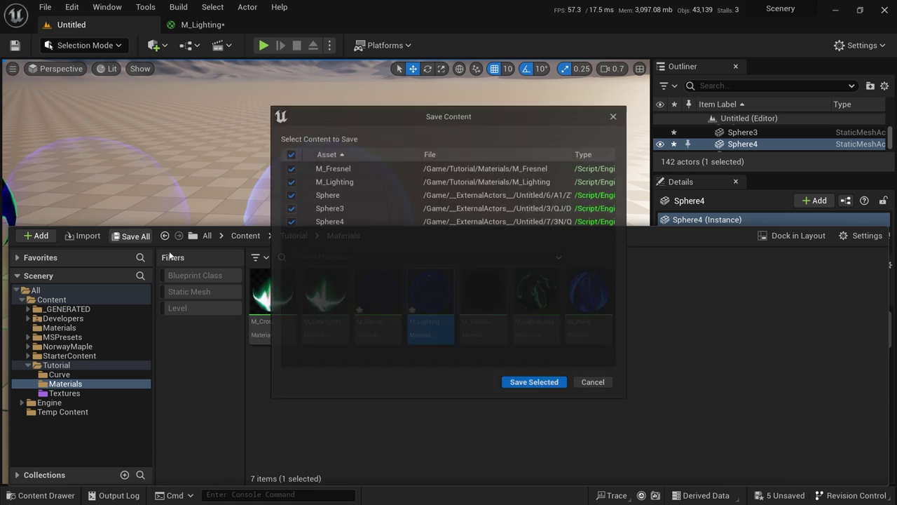
left_click(537, 383)
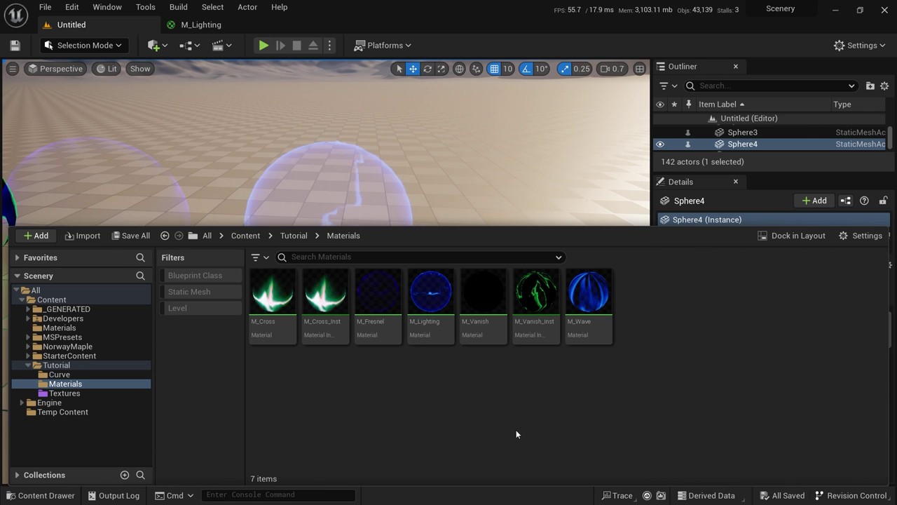
key("ctrl+space")
Switch the level editor from Selection to Modeling mode
key("s")
right_click_drag(469, 381, 513, 356)
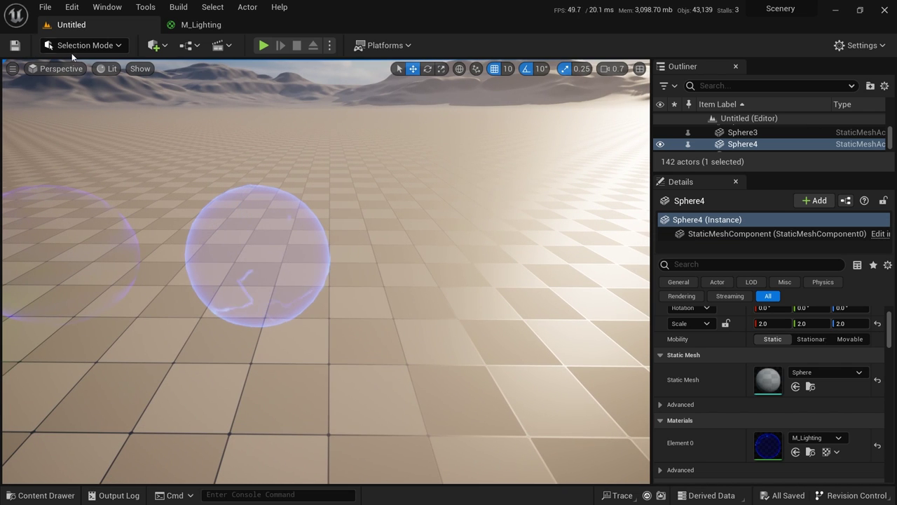
left_click(94, 44)
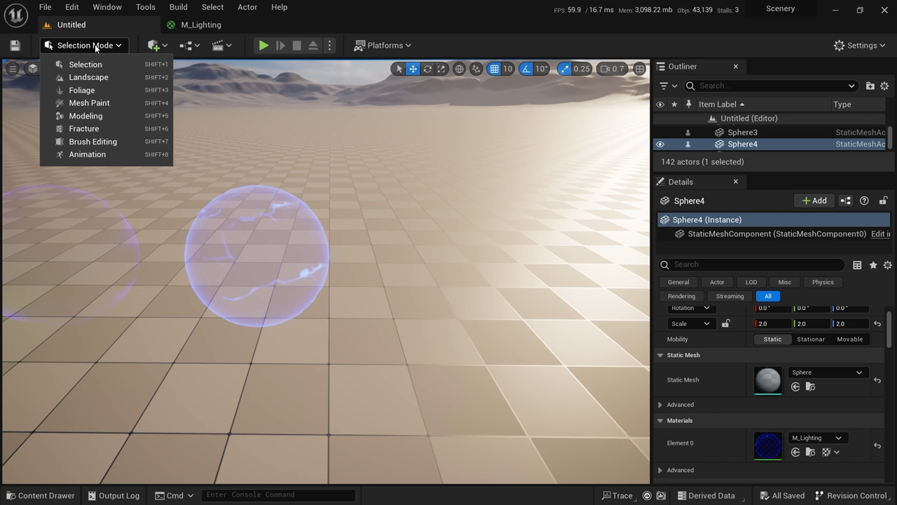
left_click(109, 116)
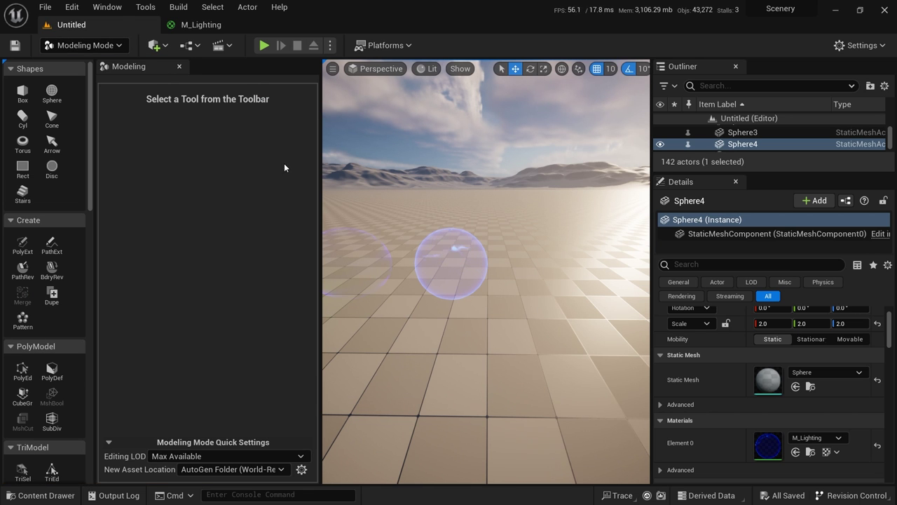
Place an Arrow shape on the open ground beside the lightning sphere
right_click_drag(549, 219, 603, 233)
key("w")
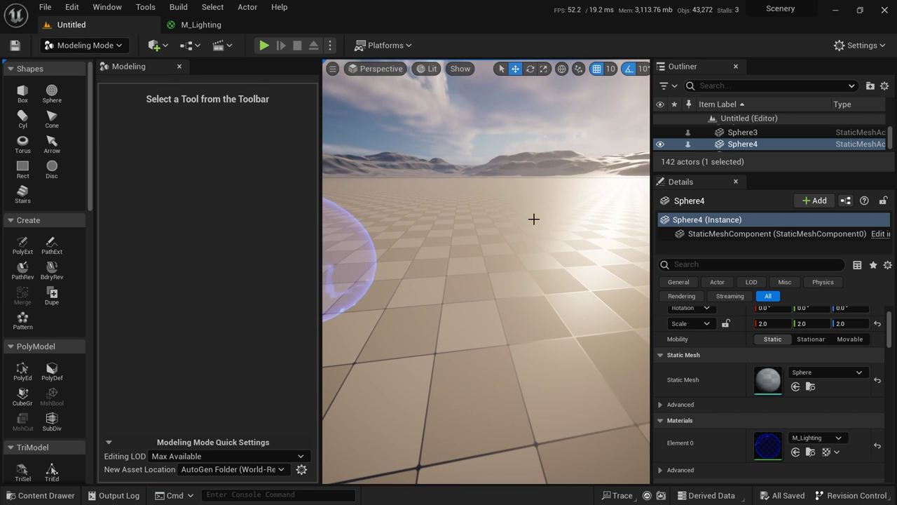
left_click(52, 144)
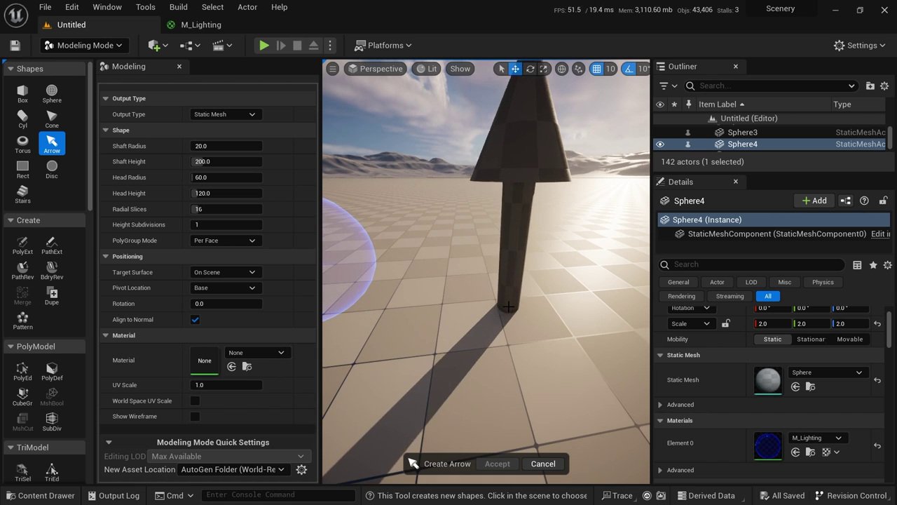
left_click(493, 316)
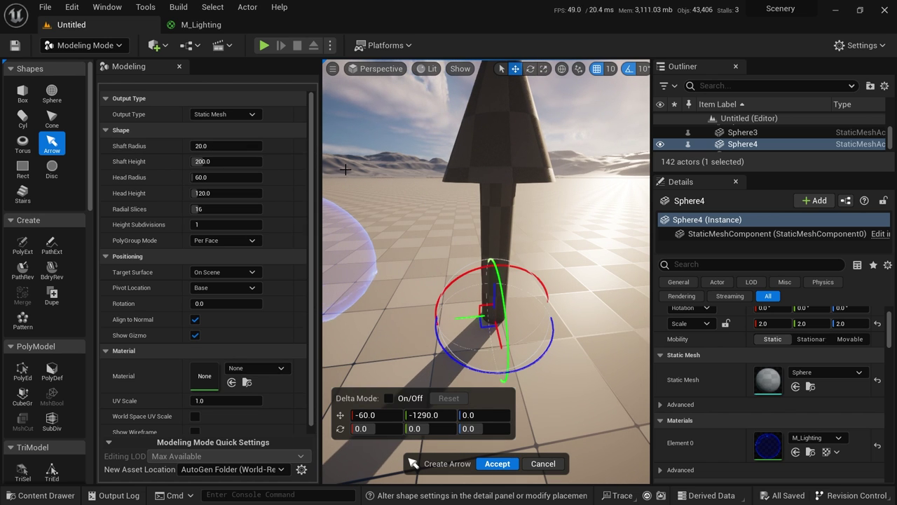
Set the arrow's Shaft Radius to 10
right_click_drag(393, 218, 392, 218)
key("s")
mouse_move(225, 145)
left_mouse_down()
mouse_move(196, 146)
mouse_move(245, 146)
mouse_move(196, 145)
mouse_move(223, 146)
mouse_move(196, 146)
mouse_move(210, 146)
left_mouse_up()
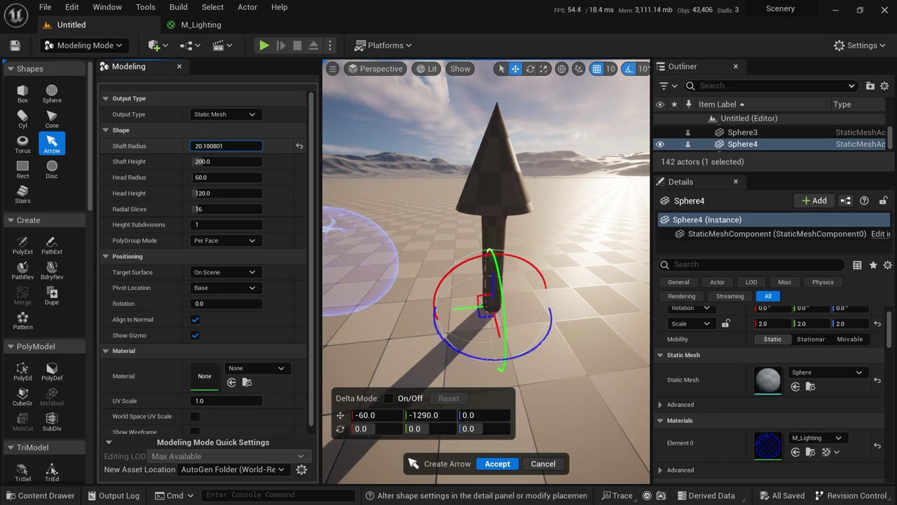
type("10")
key("Return")
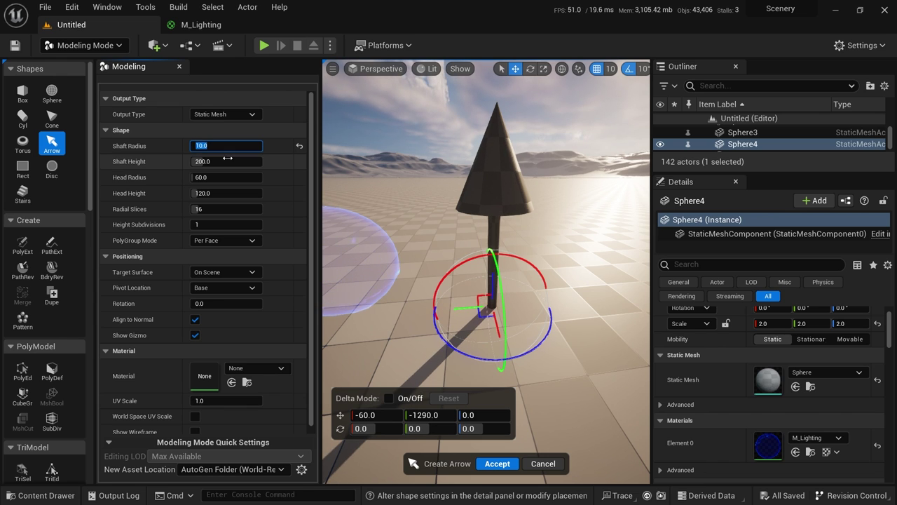
Set the arrow's Head Radius to 20 and its Shaft Height to 30
left_click_drag(227, 158, 158, 158)
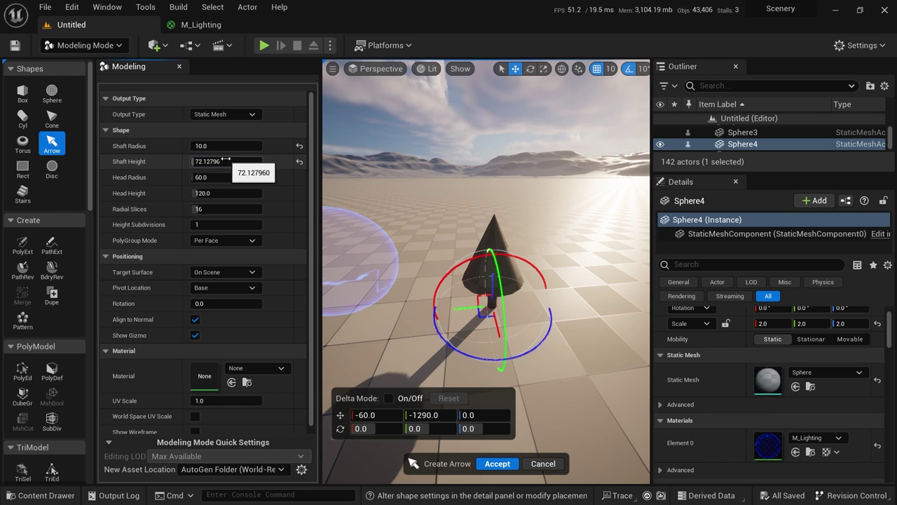
left_click_drag(223, 176, 190, 176)
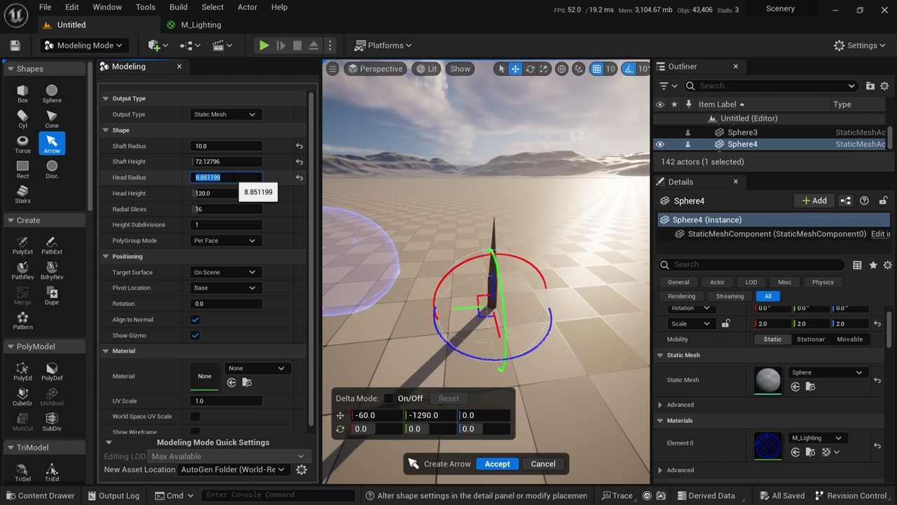
key("Return")
mouse_move(421, 266)
right_mouse_down()
mouse_move(438, 350)
mouse_move(425, 266)
right_mouse_up()
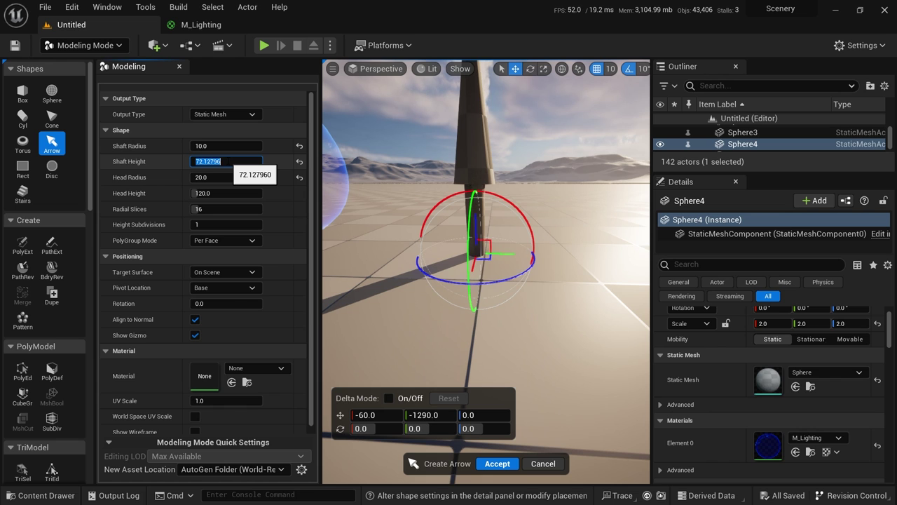
type("30")
key("Return")
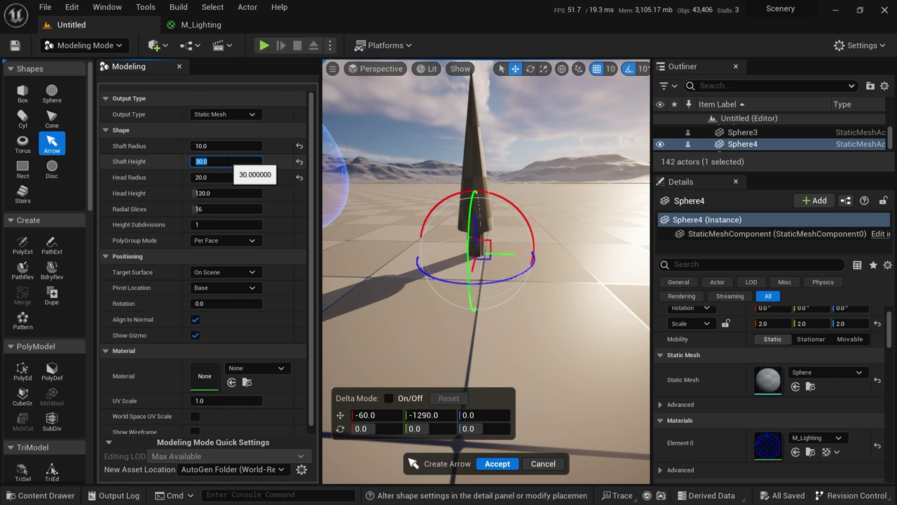
Narrow the arrow's head, trying a Head Radius of 10 and settling on 15
mouse_move(392, 224)
right_mouse_down()
mouse_move(414, 228)
mouse_move(396, 215)
right_mouse_up()
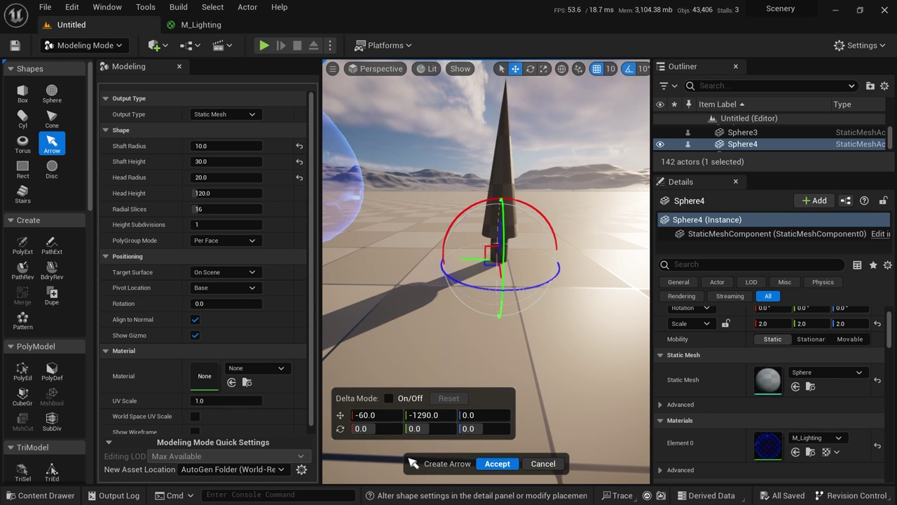
left_click(225, 180)
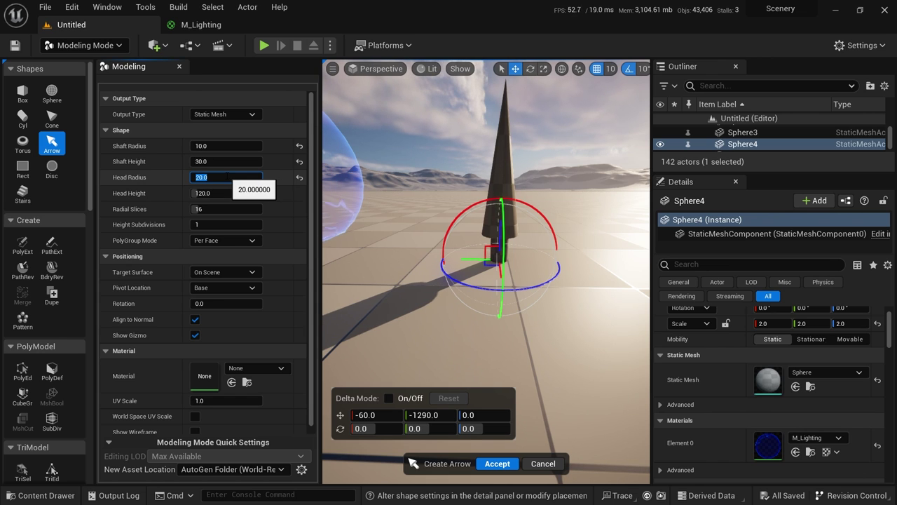
type("10")
key("Return")
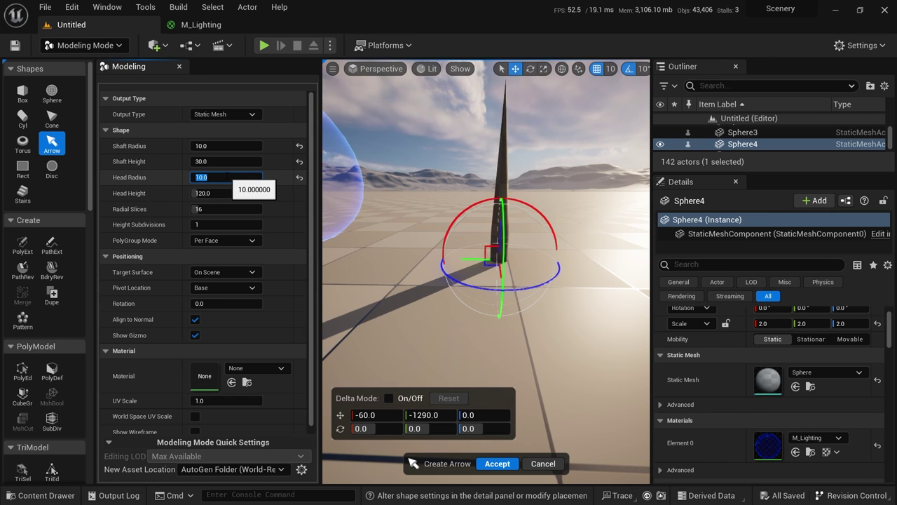
type("15")
key("Return")
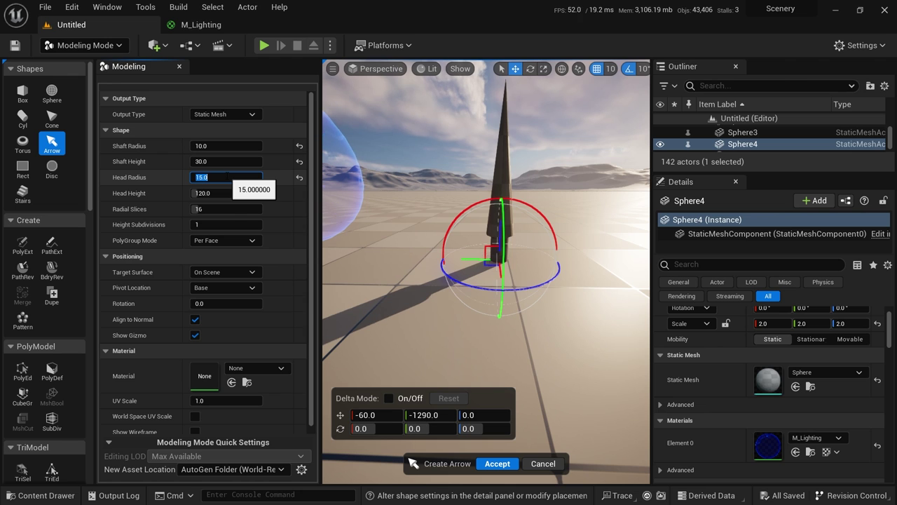
Accept the arrow shape and return the editor to Selection mode
left_click(507, 473)
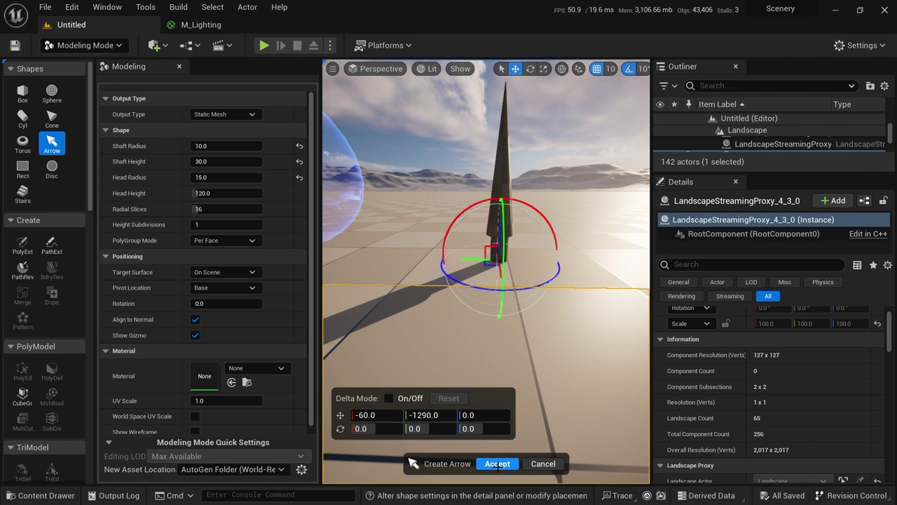
left_click(497, 463)
left_click(85, 45)
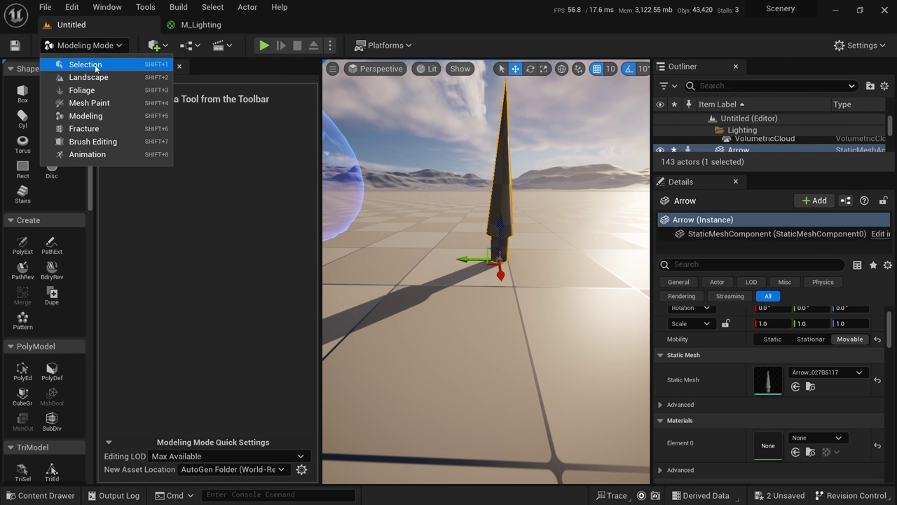
left_click(88, 63)
Scale the arrow mesh uniformly to 1.5 and switch back to the move tool
right_click_drag(479, 220, 479, 168)
scroll(480, 220, "down", 4)
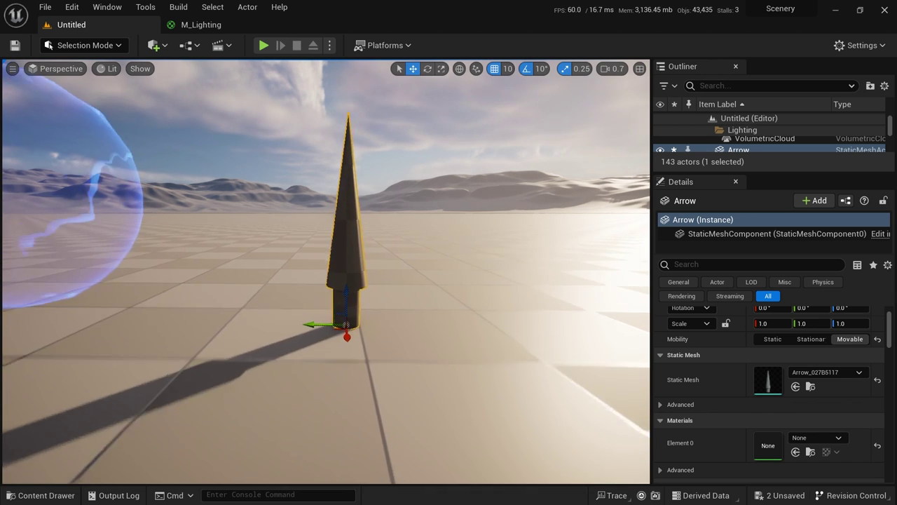
key("r")
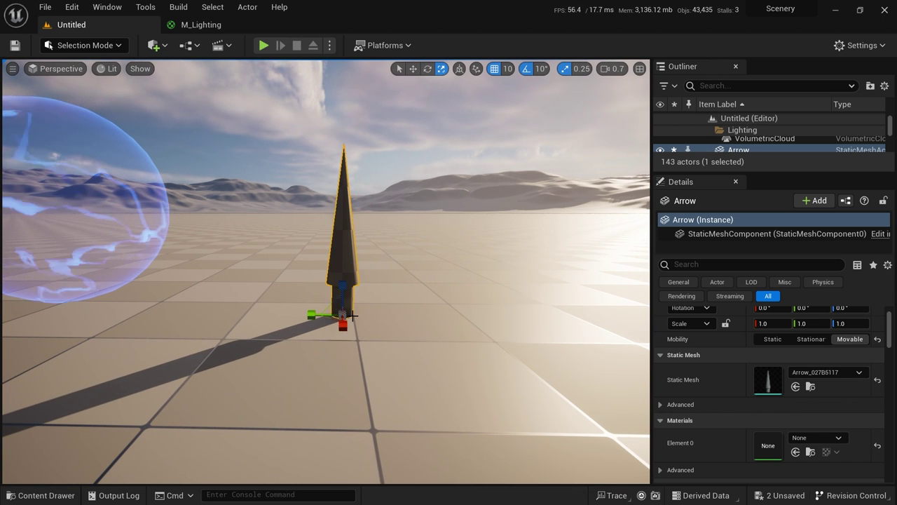
left_click_drag(342, 315, 396, 288)
key("w")
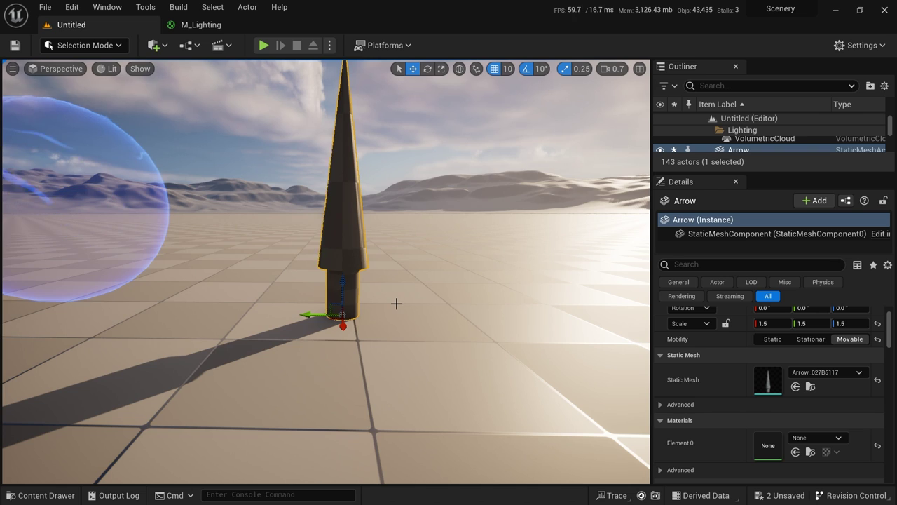
Examine the sword-like arrow beside the lightning sphere from several distances and angles
key("a")
mouse_move(397, 302)
right_mouse_down()
mouse_move(537, 291)
mouse_move(408, 293)
right_mouse_up()
key("d")
key("s")
key("w")
key("s")
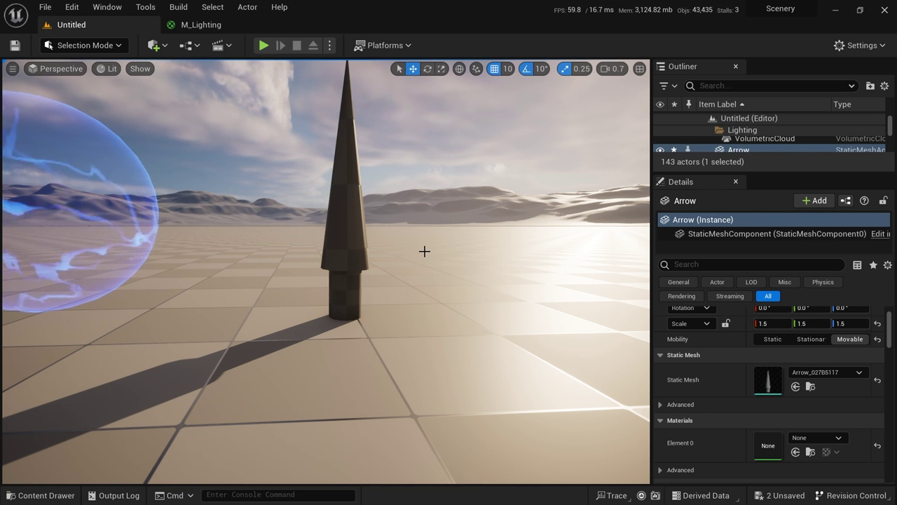
right_click_drag(420, 252, 390, 260)
left_click(197, 211)
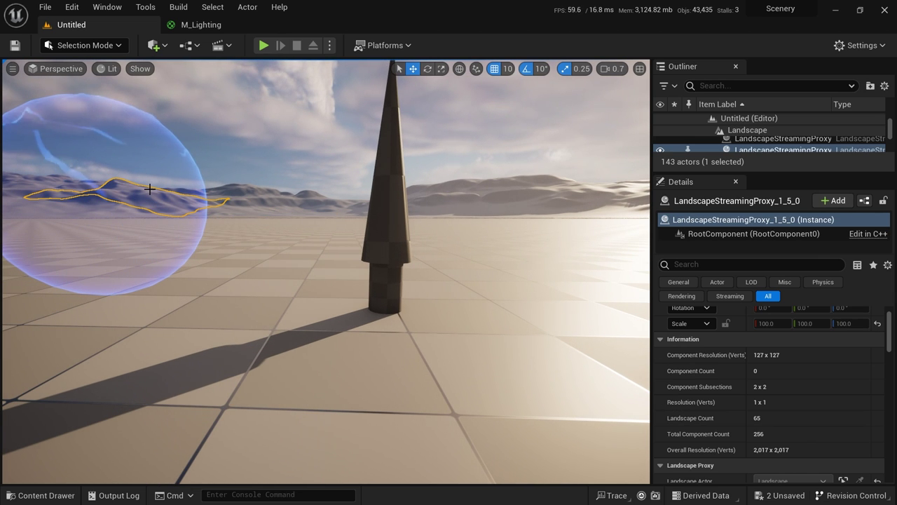
left_click(105, 146)
right_click_drag(226, 161, 226, 198)
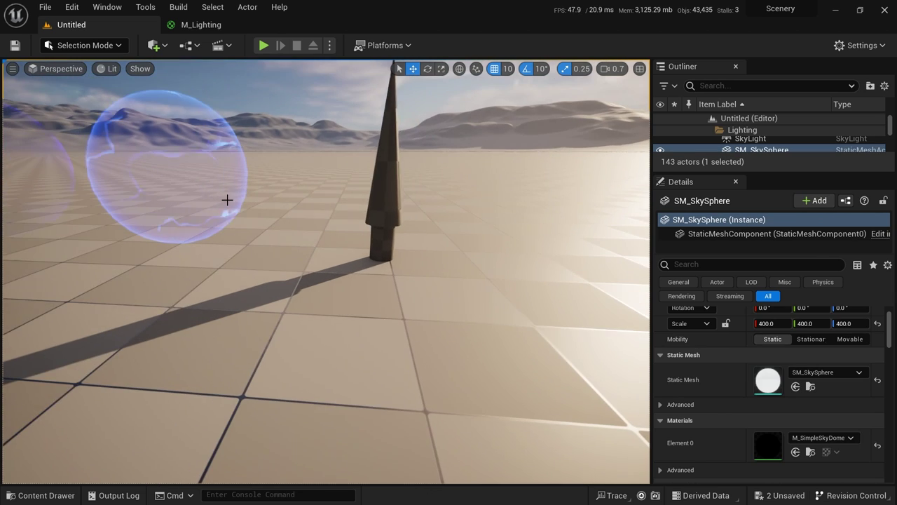
right_click_drag(170, 164, 217, 142)
key("w")
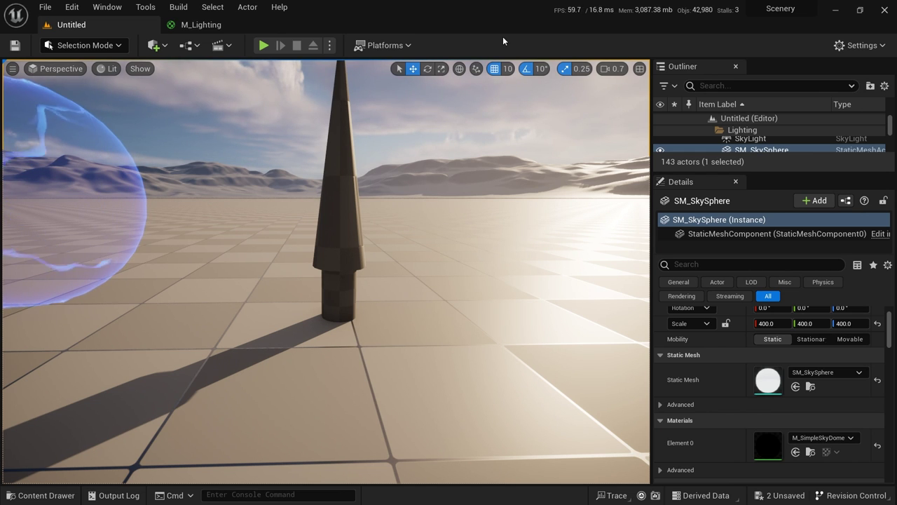
Create a material named M_SwordAura in the Tutorial/Materials folder and open it for editing
key("ctrl+space")
right_click(651, 302)
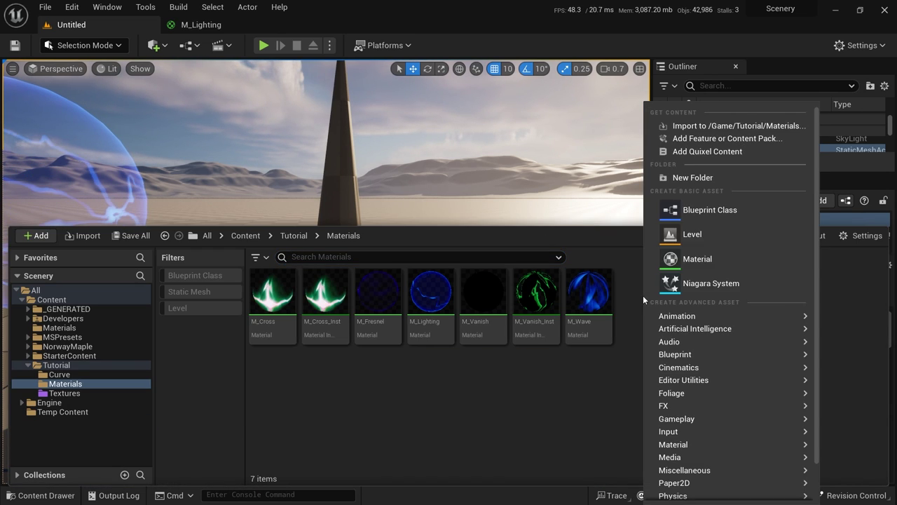
left_click(725, 266)
type("M")
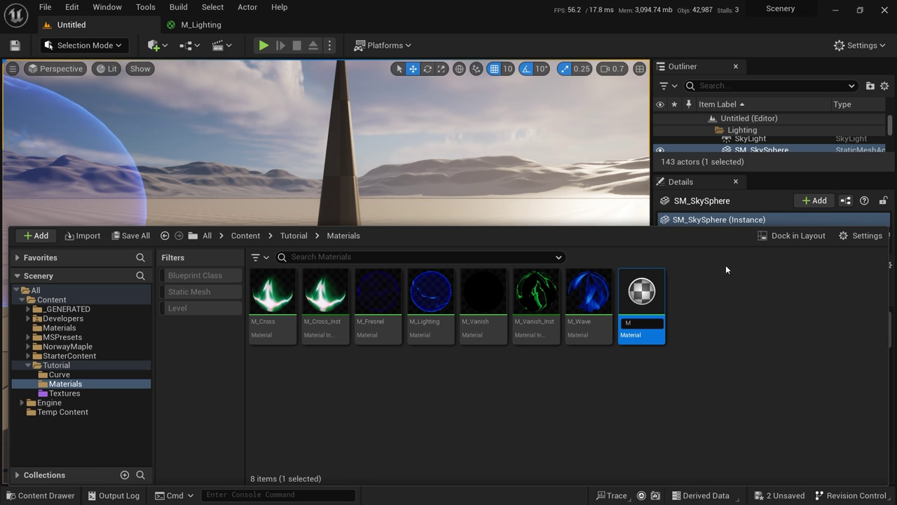
type("_SwordAura")
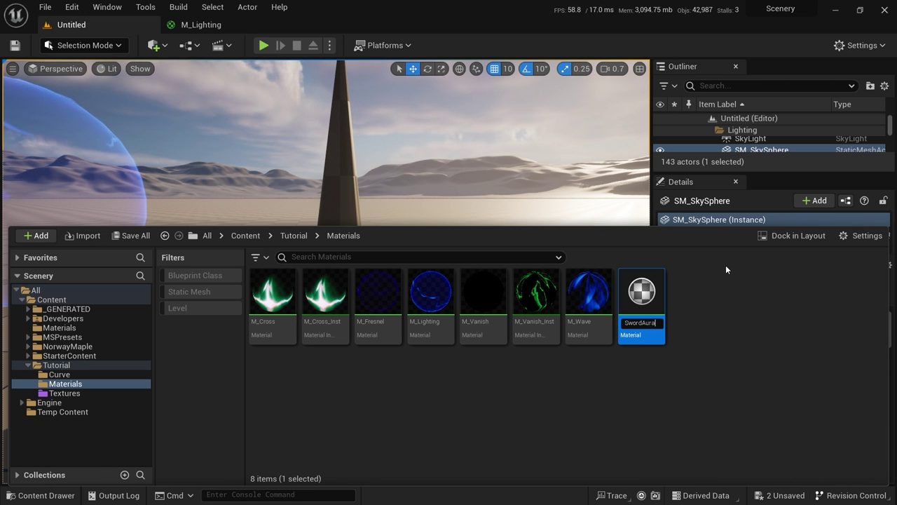
key("Return")
key("Return")
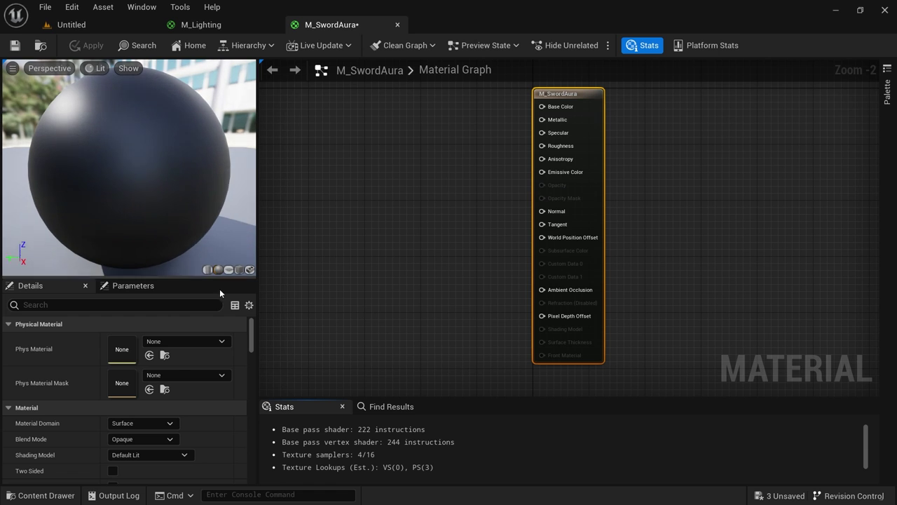
Set the M_SwordAura Blend Mode to Additive and Shading Model to Unlit, and close the M_Lighting material
left_click(158, 440)
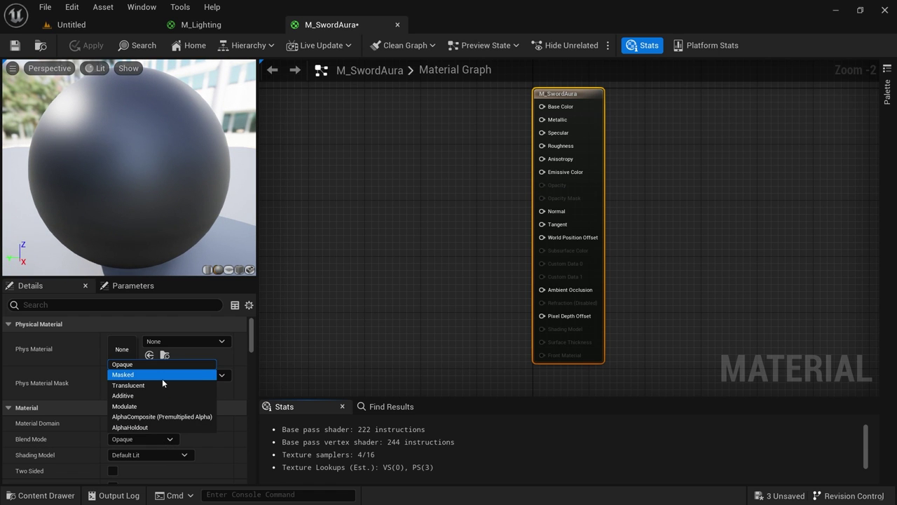
left_click(159, 396)
left_click(163, 457)
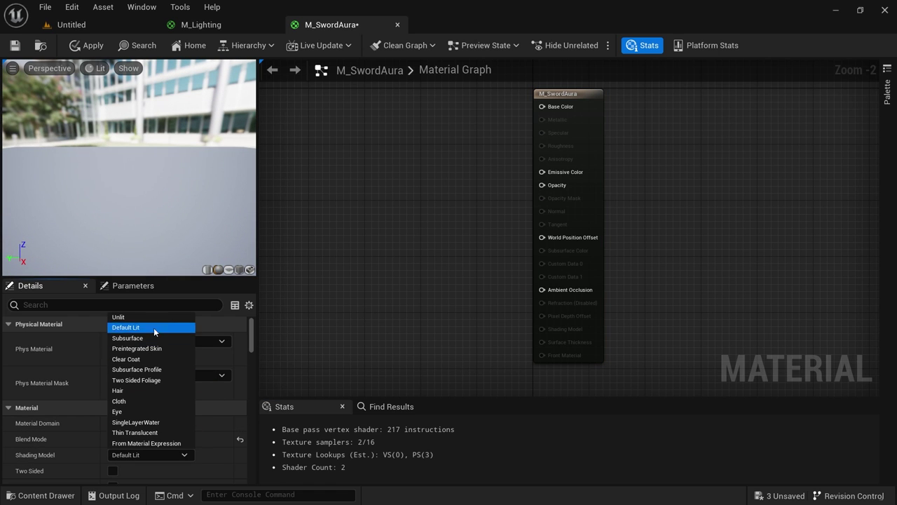
left_click(151, 326)
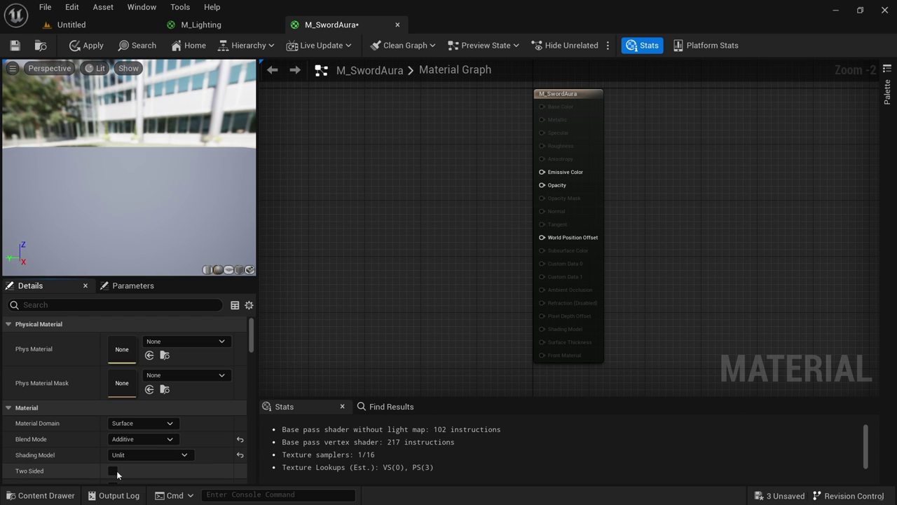
middle_click(221, 26)
right_click_drag(419, 185, 580, 198)
scroll(575, 194, "down", 1)
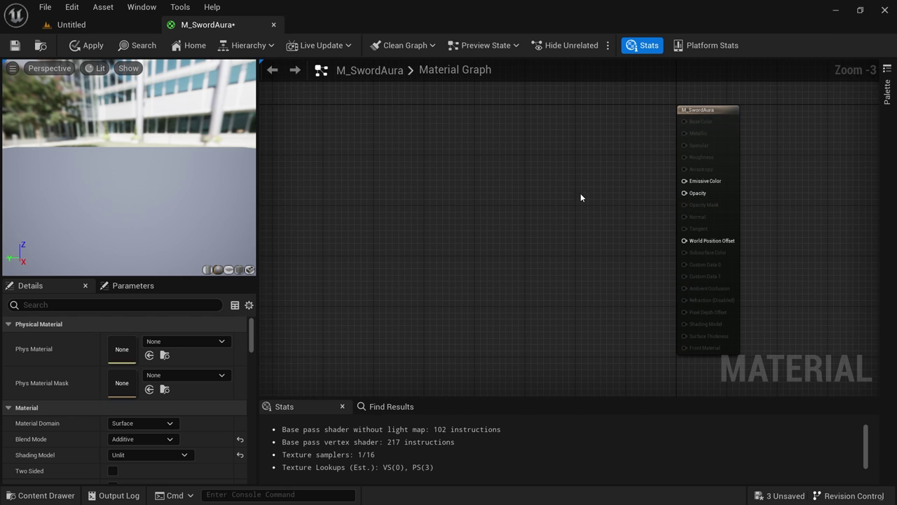
Add the T_SwMask texture from Tutorial/Textures to the M_SwordAura graph and connect its RGB output to Opacity
key("ctrl+space")
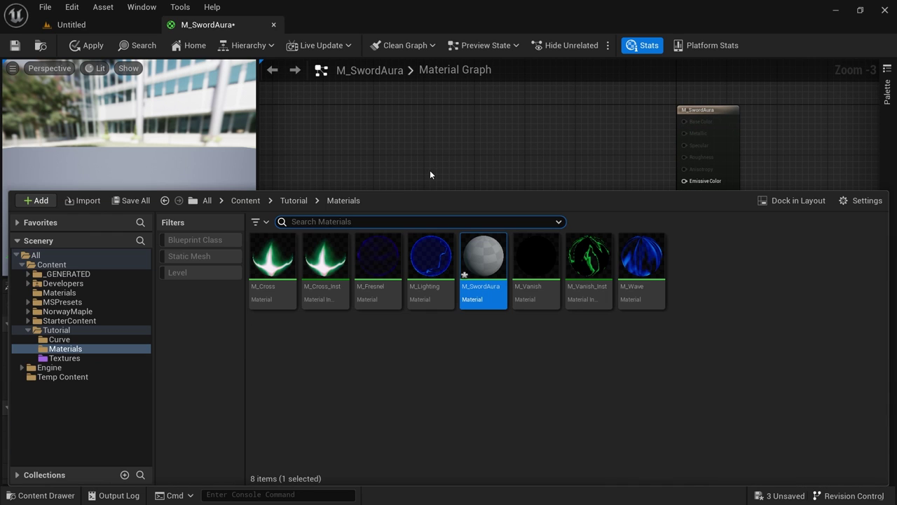
left_click(66, 358)
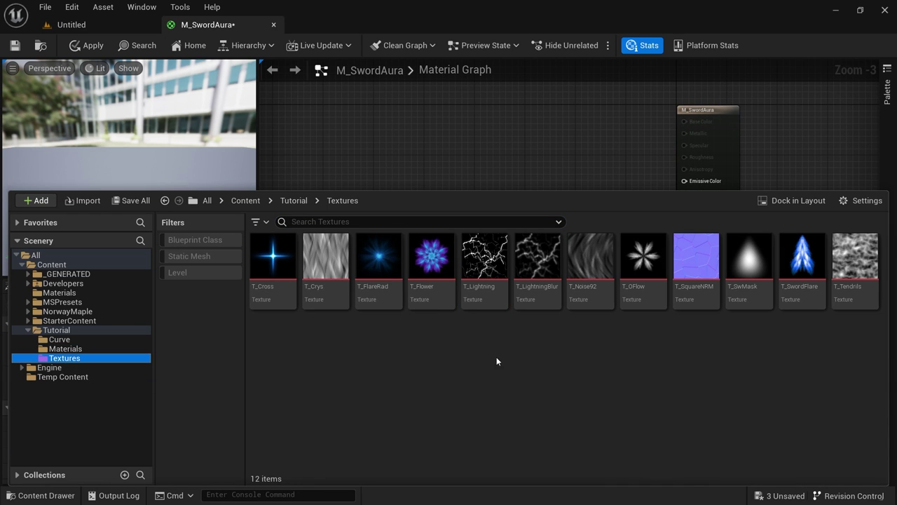
left_click(753, 270)
left_click_drag(754, 270, 448, 160)
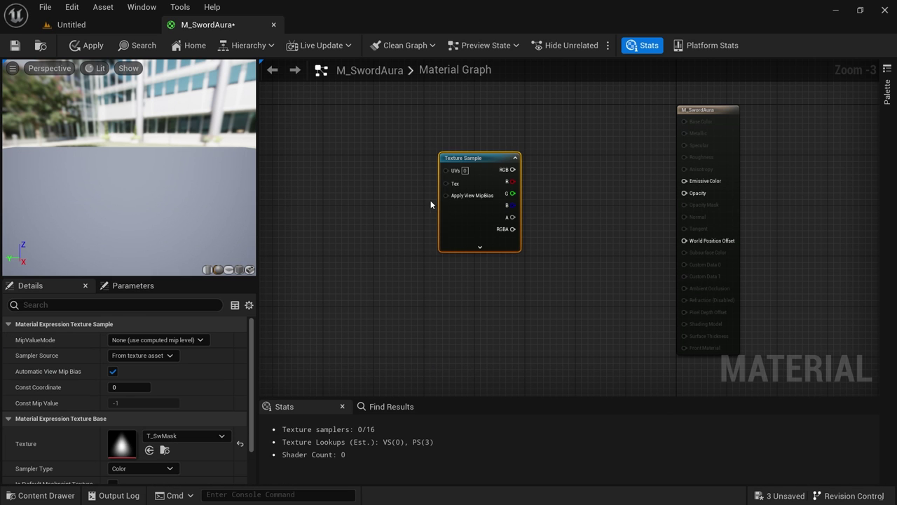
left_click_drag(460, 223, 337, 342)
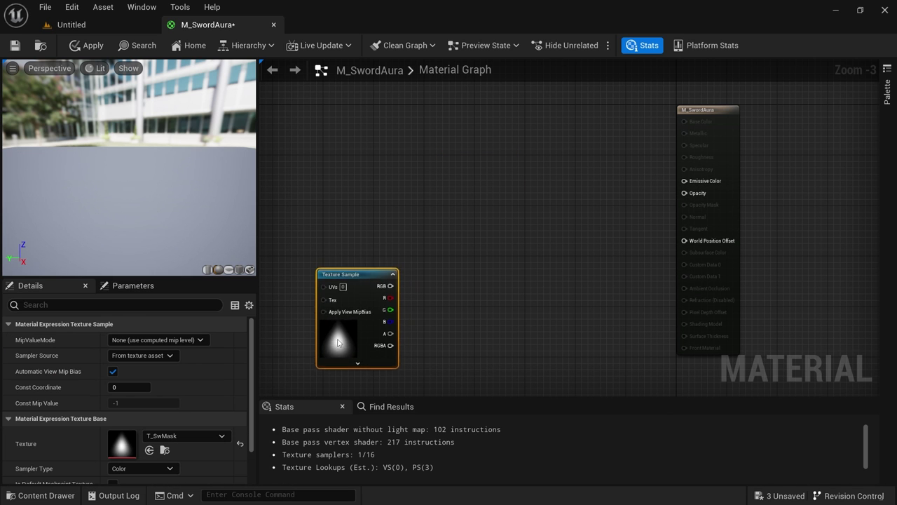
left_click(100, 29)
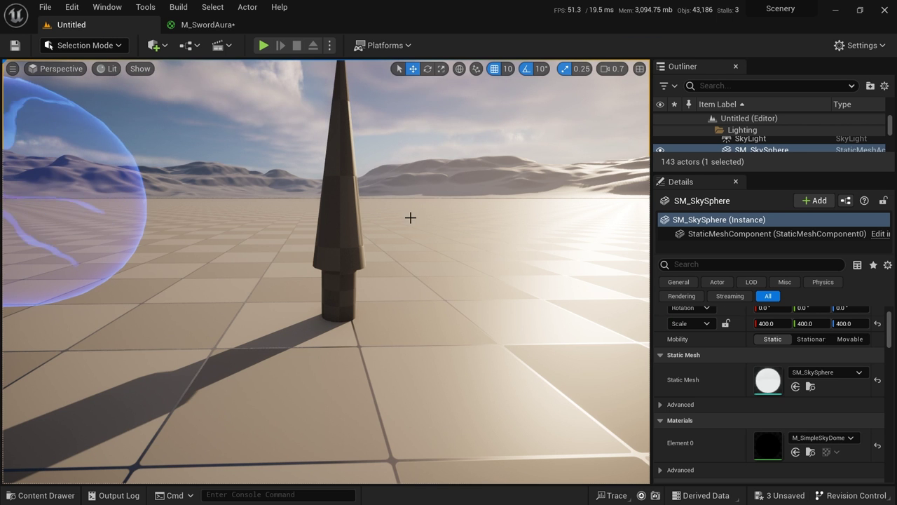
left_click(210, 24)
left_click_drag(396, 274, 687, 196)
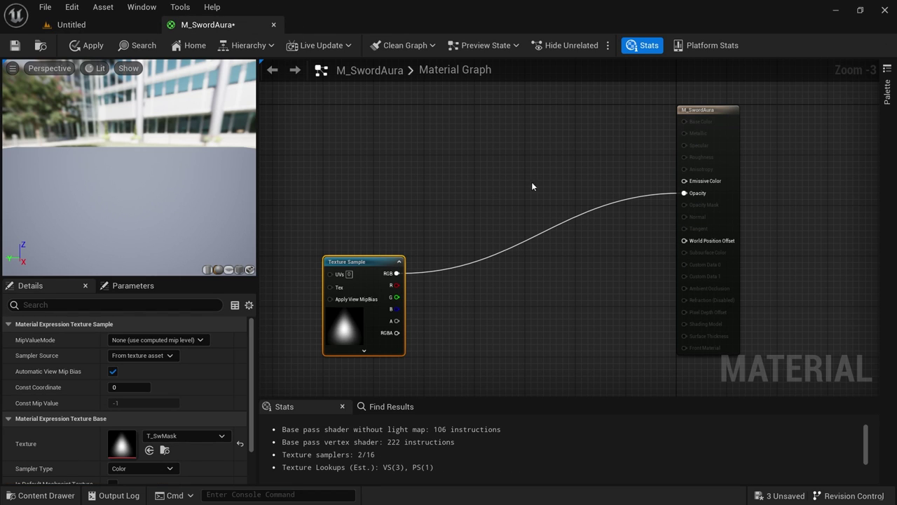
Connect a constant of 1 to Emissive Color, preview the material on a plane, and apply it
left_click(581, 145)
left_click(581, 122)
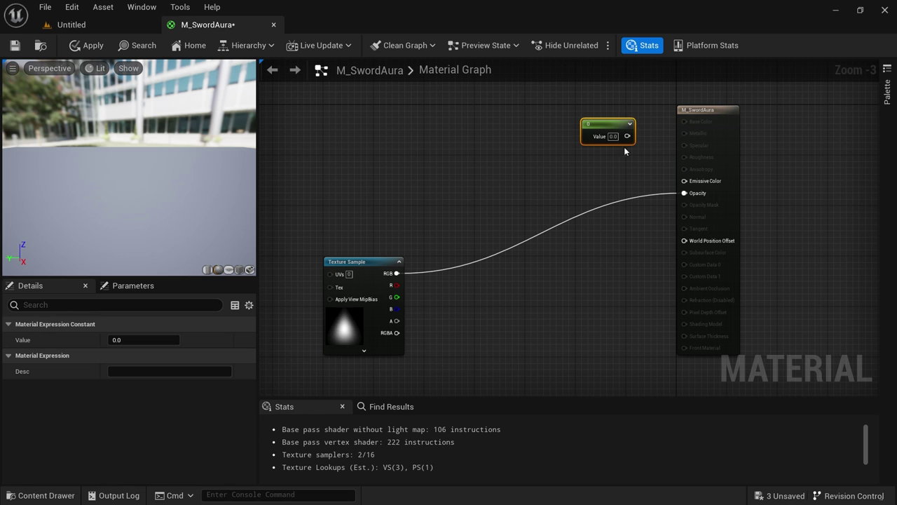
left_click_drag(627, 136, 685, 181)
left_click(143, 339)
type("1")
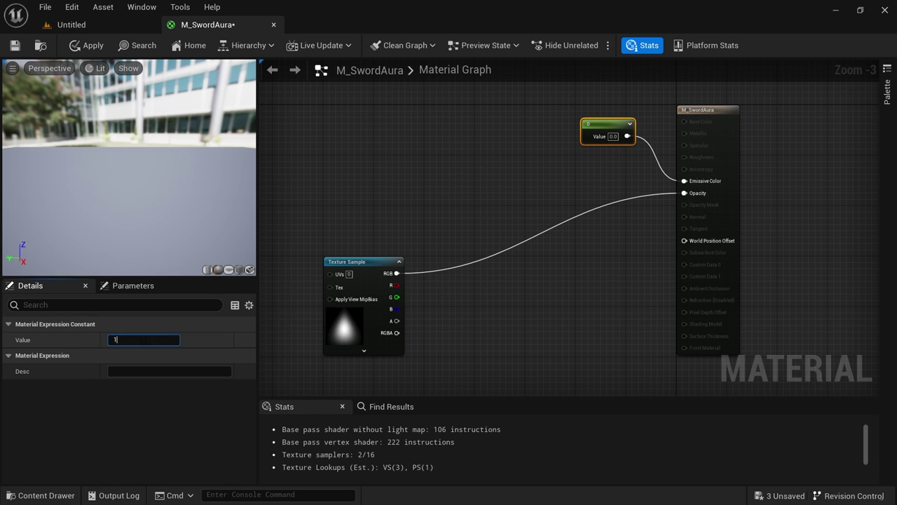
key("Tab")
left_click(227, 269)
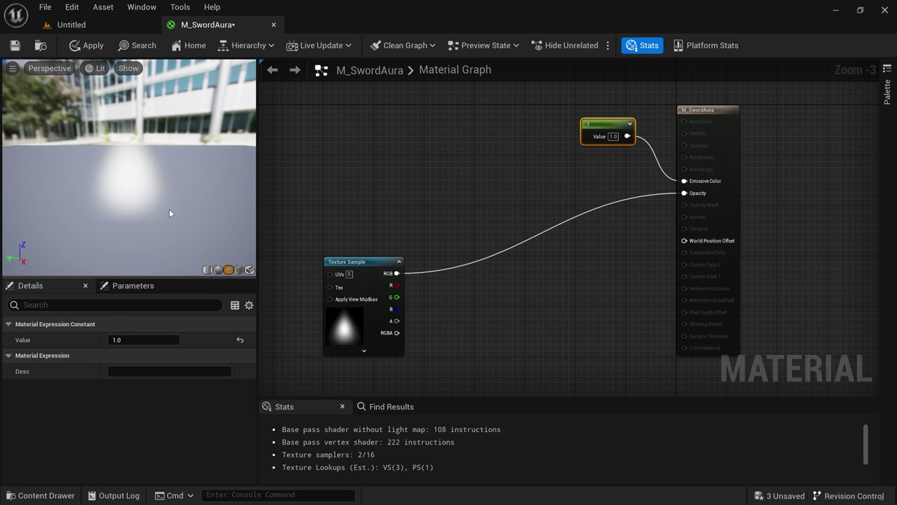
left_click(88, 45)
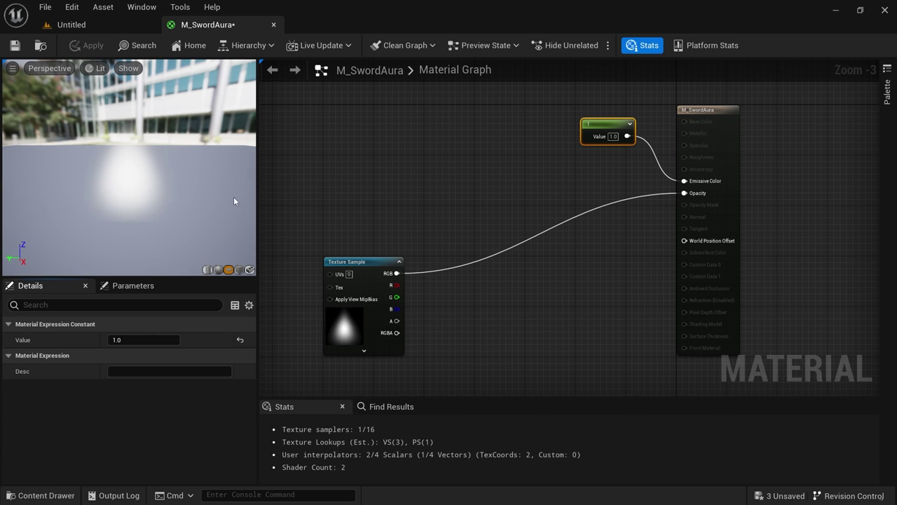
Add a Plane shape to the level and move it over to the arrow mesh
left_click(102, 26)
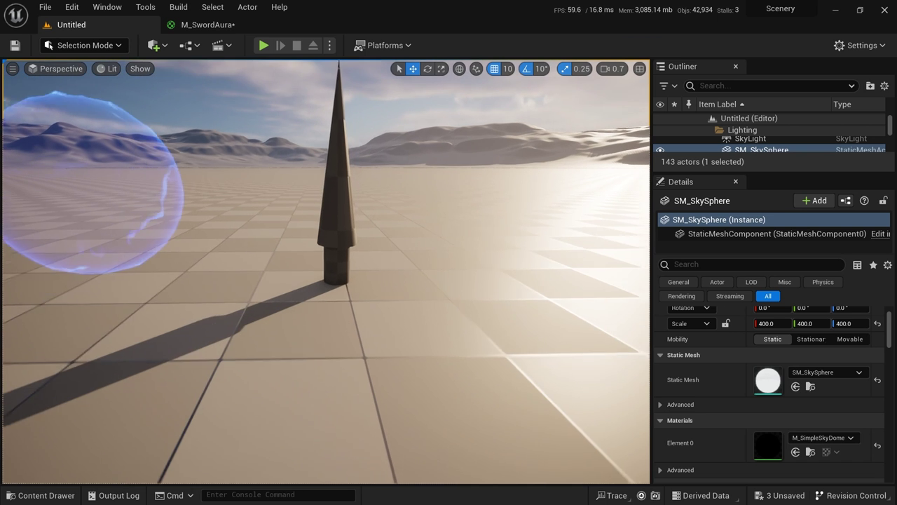
left_click(158, 53)
mouse_move(210, 168)
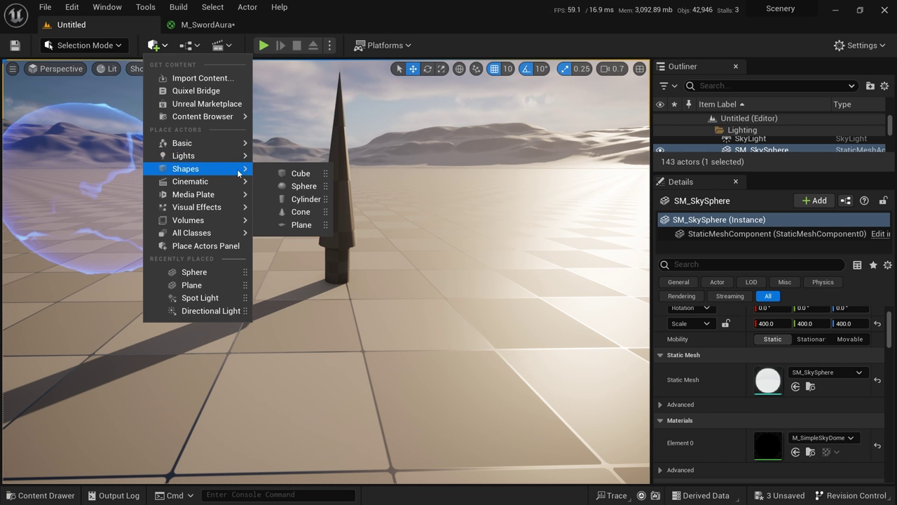
left_click(303, 223)
right_click_drag(371, 270, 382, 308)
left_click_drag(249, 214, 319, 275)
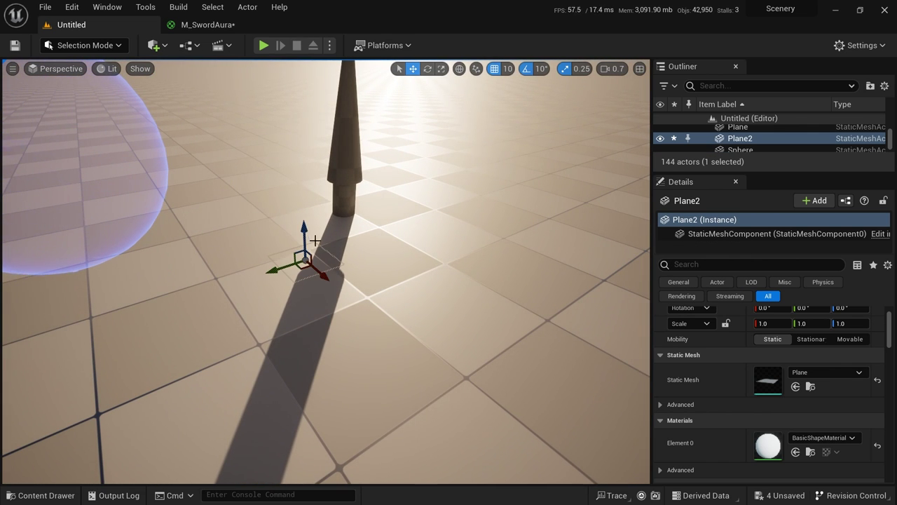
left_click_drag(304, 228, 301, 151)
left_click_drag(298, 204, 343, 260)
Rotate the plane -90° about Y so it stands upright, and raise it behind the arrow's head
key("e")
key("w")
left_click_drag(346, 171, 343, 91)
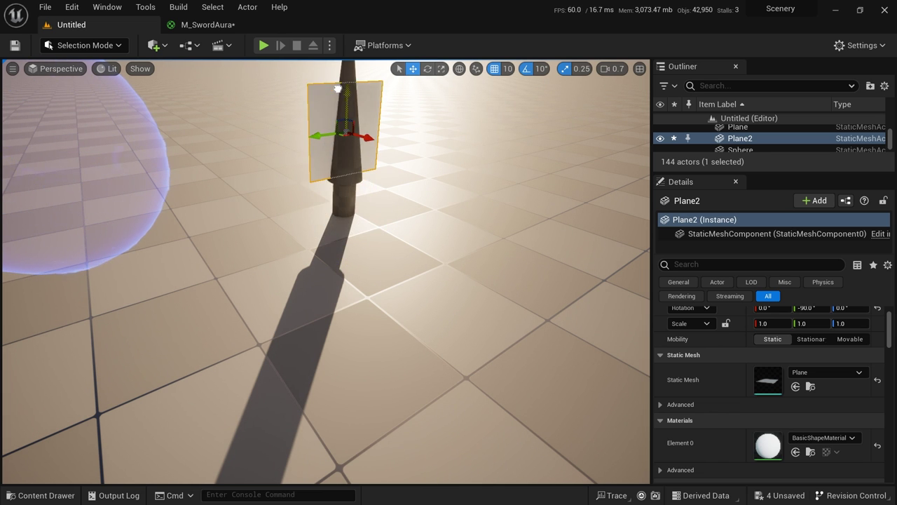
right_click_drag(343, 90, 280, 49)
mouse_move(344, 156)
right_mouse_down()
mouse_move(365, 203)
mouse_move(350, 150)
mouse_move(344, 157)
right_mouse_up()
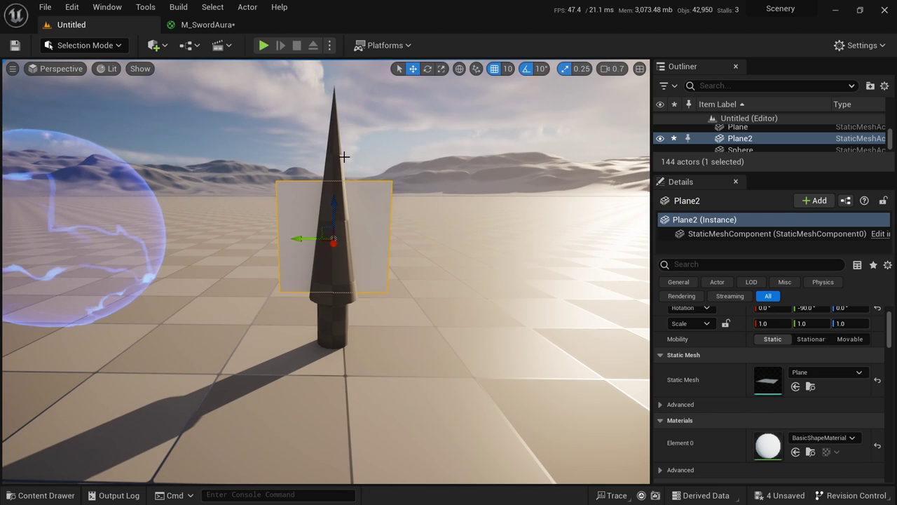
Stretch the plane to an X scale of 2.0, raise it along the arrow, and view it in game view
key("r")
left_click_drag(334, 267, 334, 301)
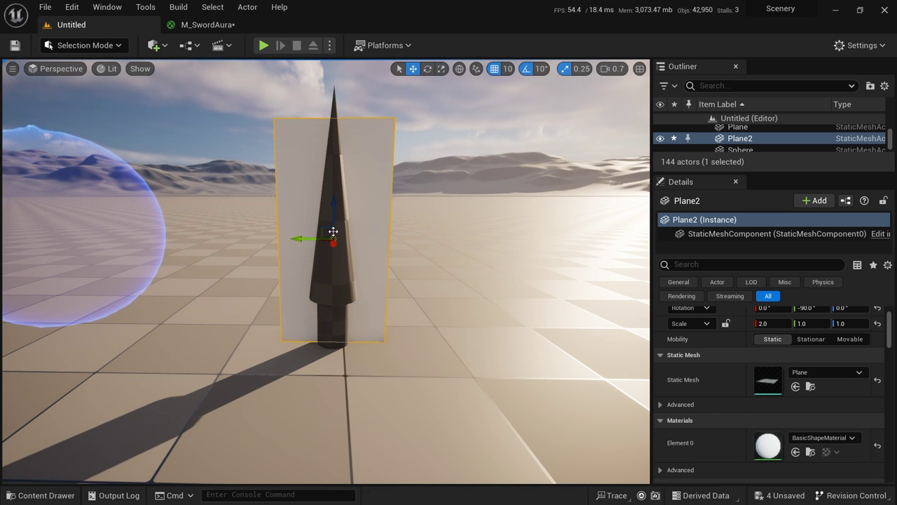
left_click_drag(332, 207, 332, 172)
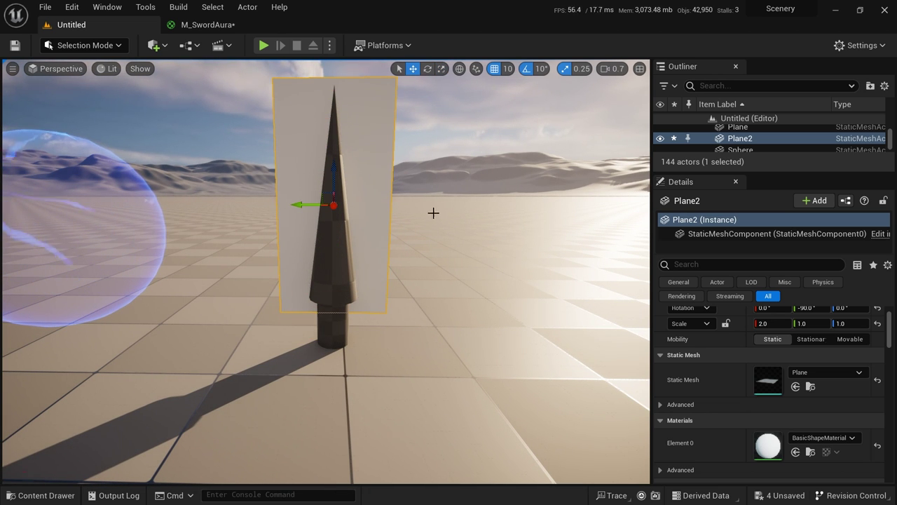
key("g")
right_click_drag(433, 213, 433, 173)
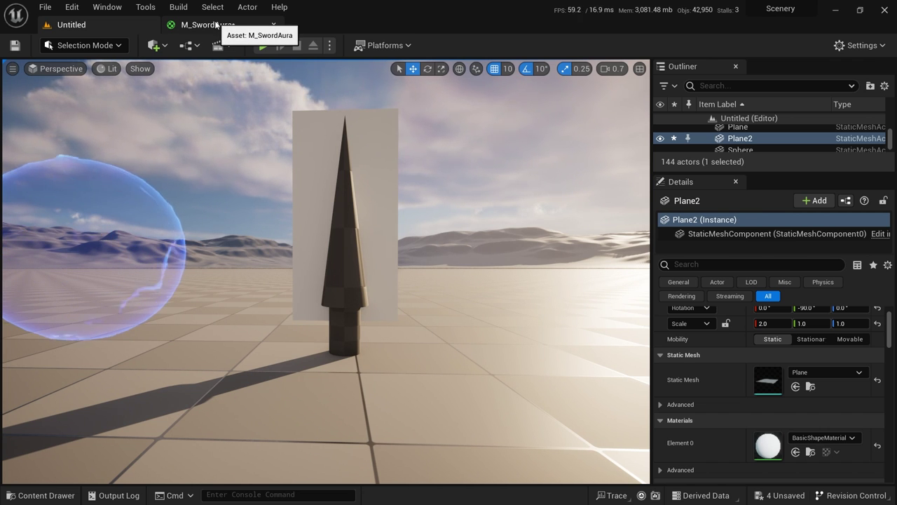
Locate M_SwordAura in the content browser and assign it to the stretched plane
left_click(211, 24)
left_click(40, 45)
left_click(111, 24)
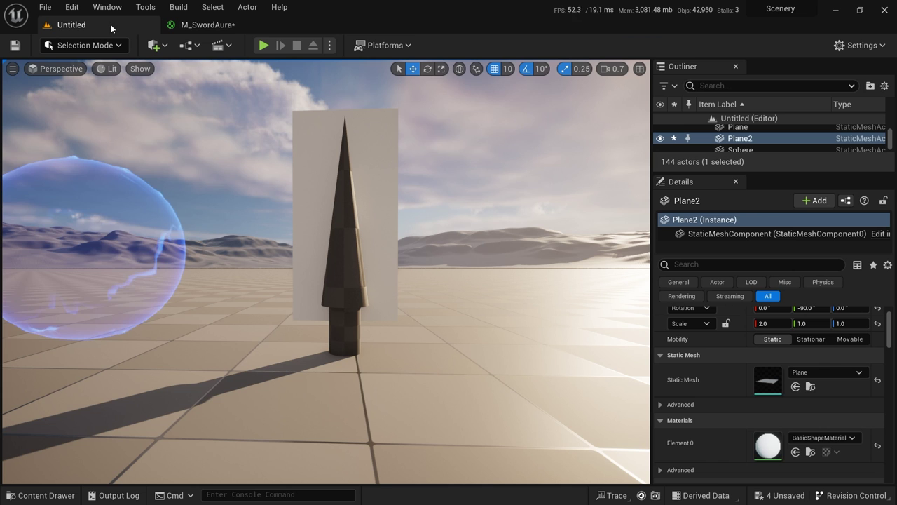
left_click(795, 452)
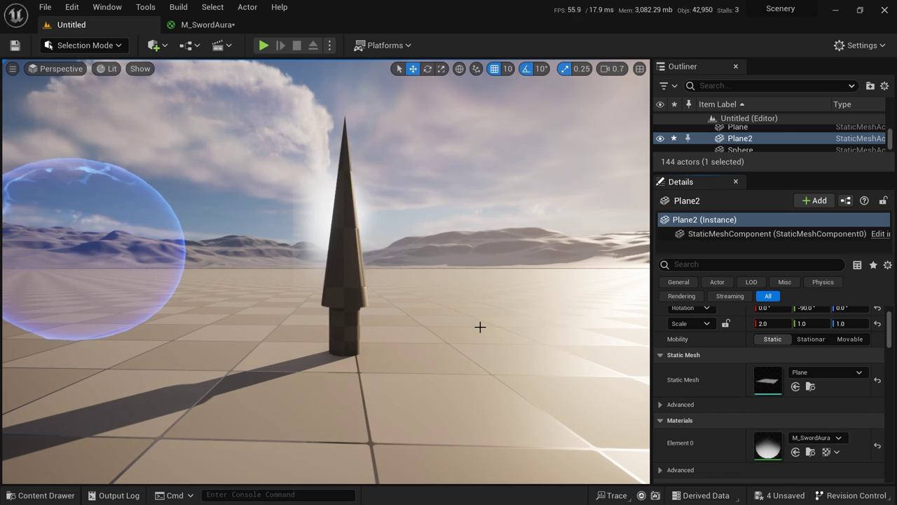
Check the glow from farther back, and undo the plane's material assignment, last move and scaling
key("w")
mouse_move(481, 327)
right_mouse_down()
mouse_move(498, 326)
mouse_move(498, 379)
mouse_move(413, 345)
mouse_move(461, 383)
mouse_move(485, 326)
mouse_move(468, 329)
mouse_move(480, 327)
right_mouse_up()
key("s")
key("s")
key("d")
key("a")
key("ctrl+z")
key("ctrl+z")
key("ctrl+z")
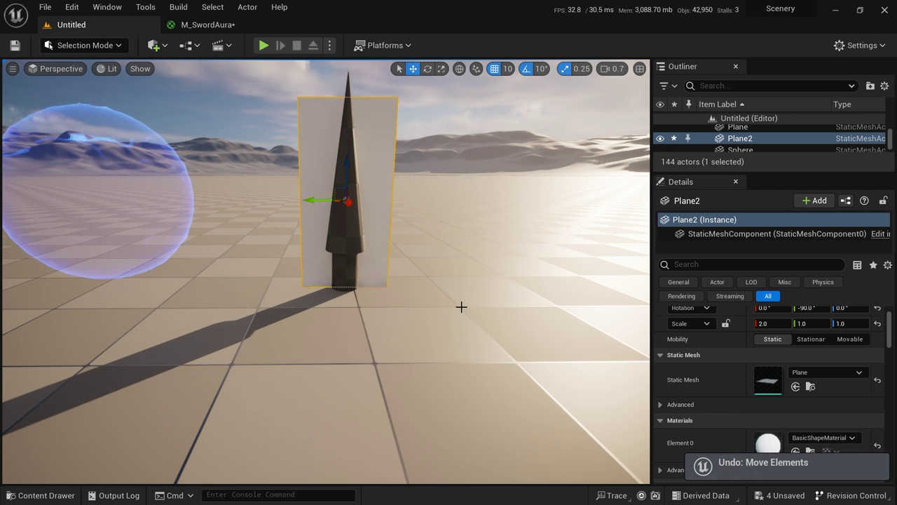
Move the plane sideways clear of the arrow and assign M_SwordAura to it
left_click_drag(322, 212, 440, 223)
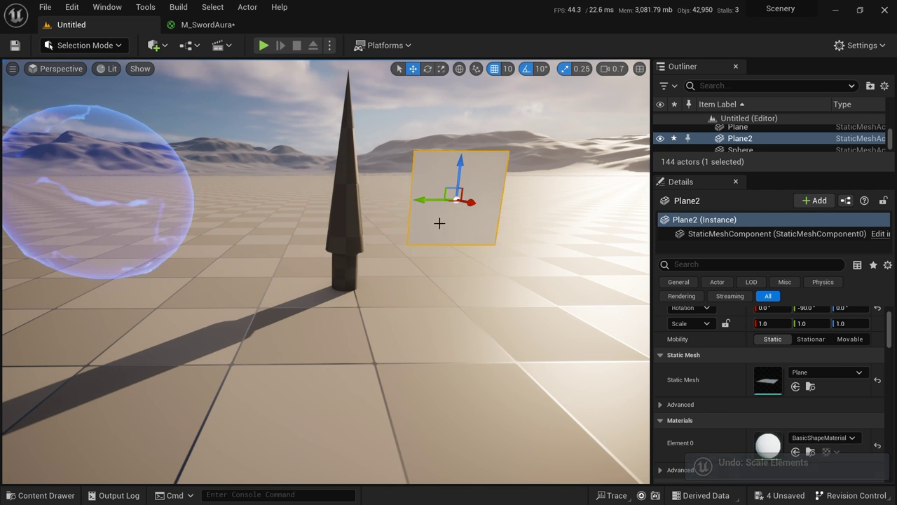
left_click(796, 451)
right_click_drag(415, 198, 491, 180)
key("w")
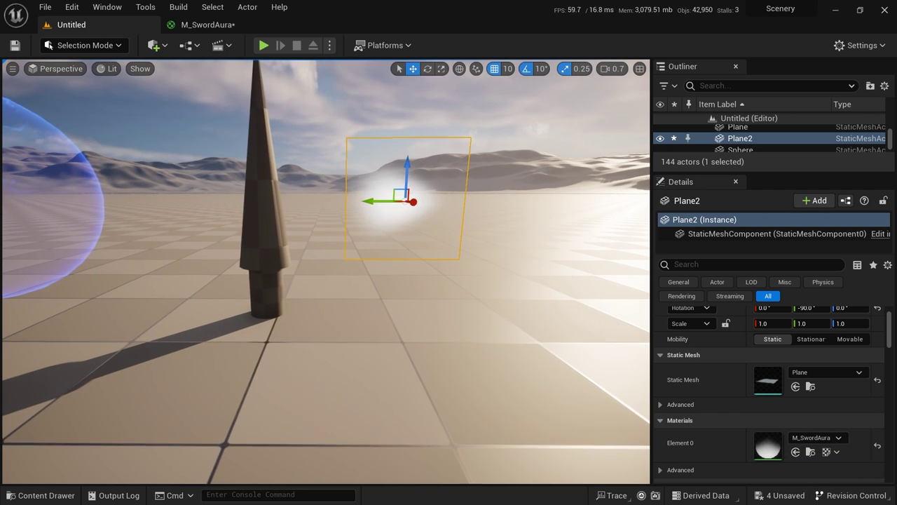
Turn the plane 90° within its own surface so the mask points upward, and move it back behind the arrow
key("e")
left_click_drag(370, 160, 388, 161)
key("w")
left_click_drag(381, 200, 250, 228)
key("s")
mouse_move(261, 226)
right_mouse_down()
mouse_move(237, 225)
mouse_move(245, 226)
right_mouse_up()
key("a")
Stretch the plane vertically to a Y scale of 3.0 and raise it along the arrow
key("r")
left_click_drag(324, 229, 324, 336)
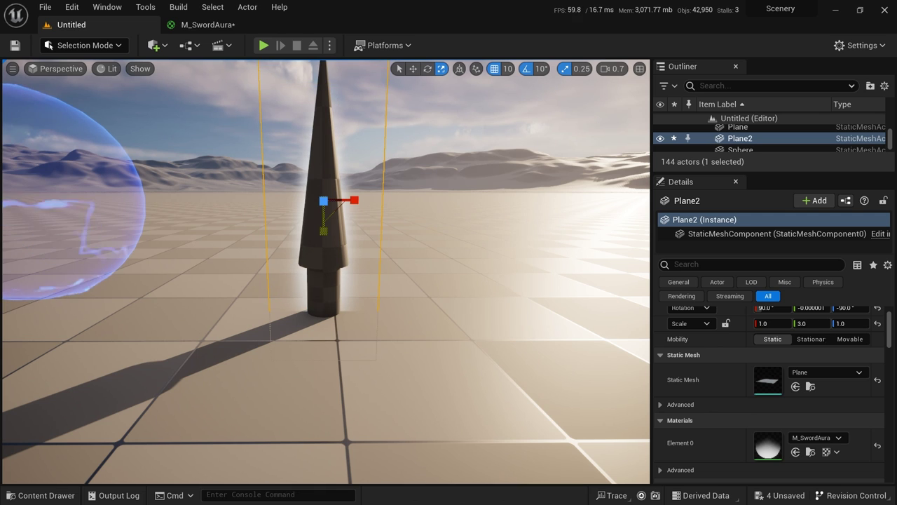
key("w")
left_click_drag(325, 171, 325, 117)
Examine the aura glow around the arrow in game view, and return to the M_SwordAura material graph
key("s")
mouse_move(326, 117)
right_mouse_down()
mouse_move(326, 77)
mouse_move(326, 203)
mouse_move(326, 63)
mouse_move(326, 103)
right_mouse_up()
key("s")
key("w")
key("s")
key("w")
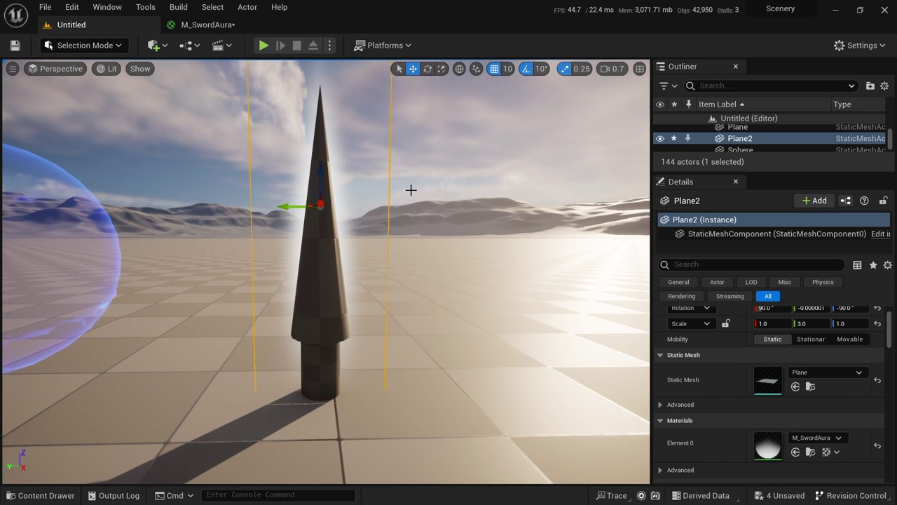
key("g")
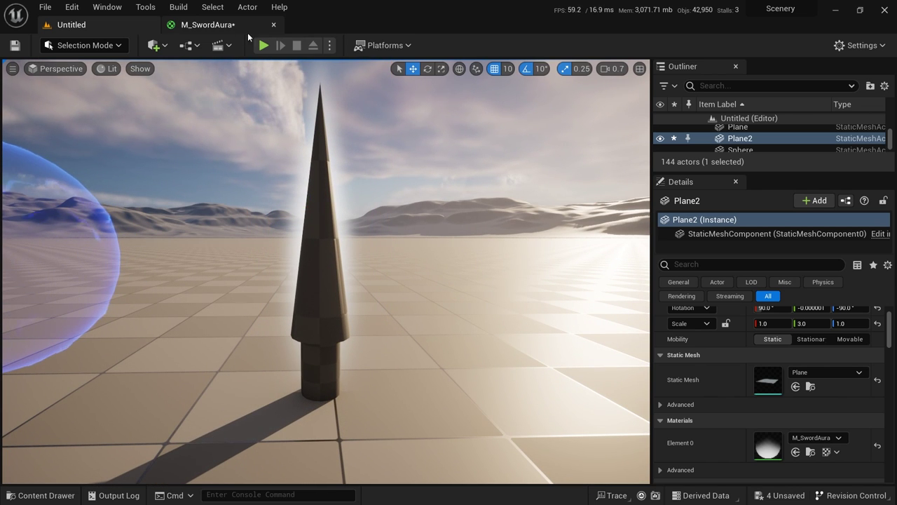
left_click(227, 30)
right_click_drag(354, 193, 386, 156)
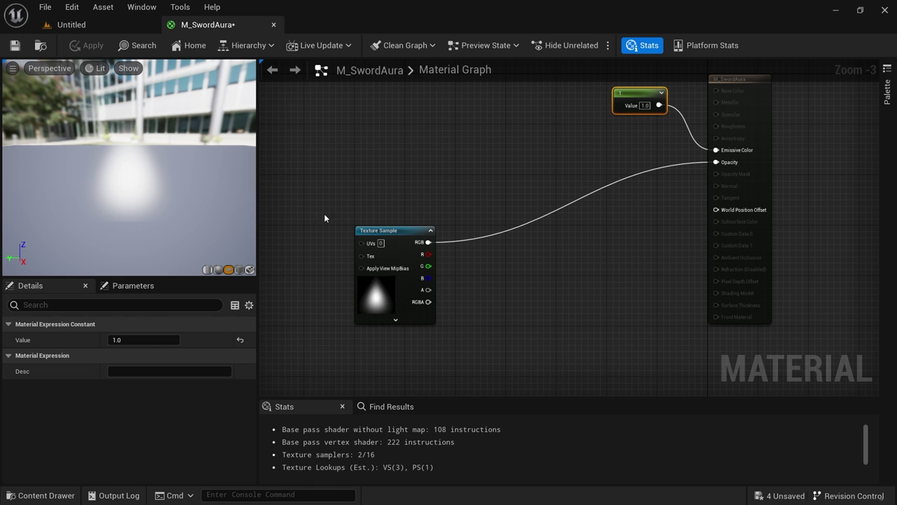
Move the mask Texture Sample node further from the material output, and examine the aura around the arrow in the level
mouse_move(122, 240)
left_mouse_down()
mouse_move(136, 250)
mouse_move(122, 239)
left_mouse_up()
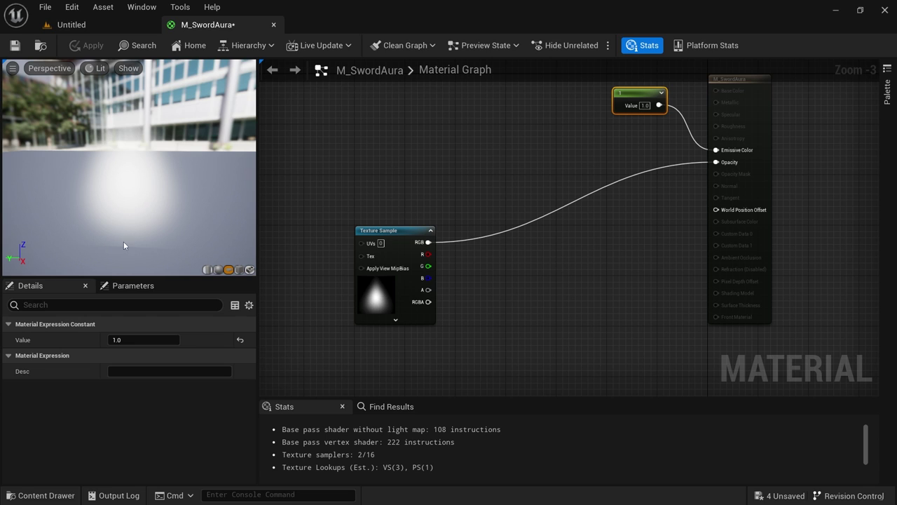
left_click_drag(372, 301, 327, 294)
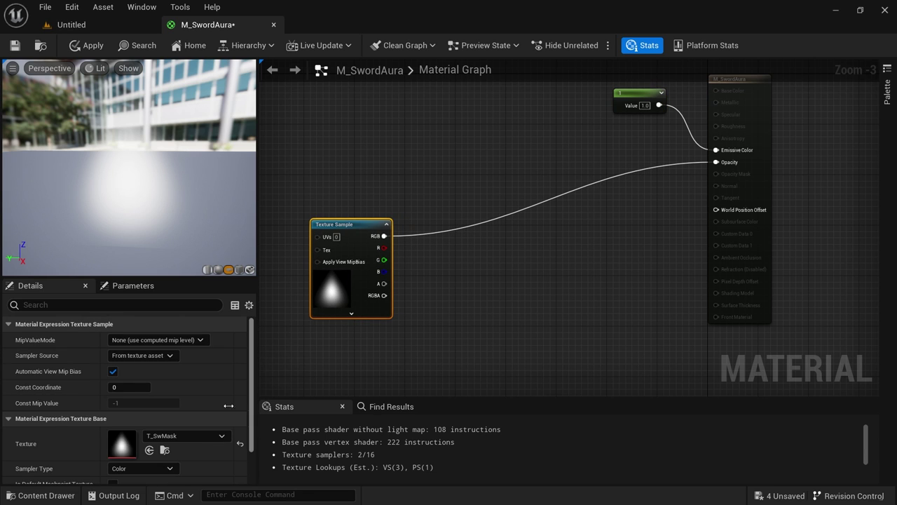
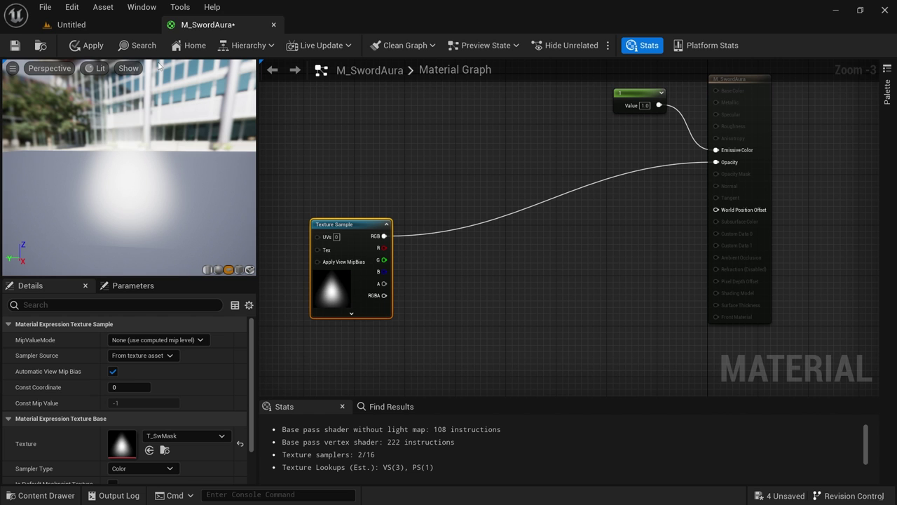
left_click(103, 24)
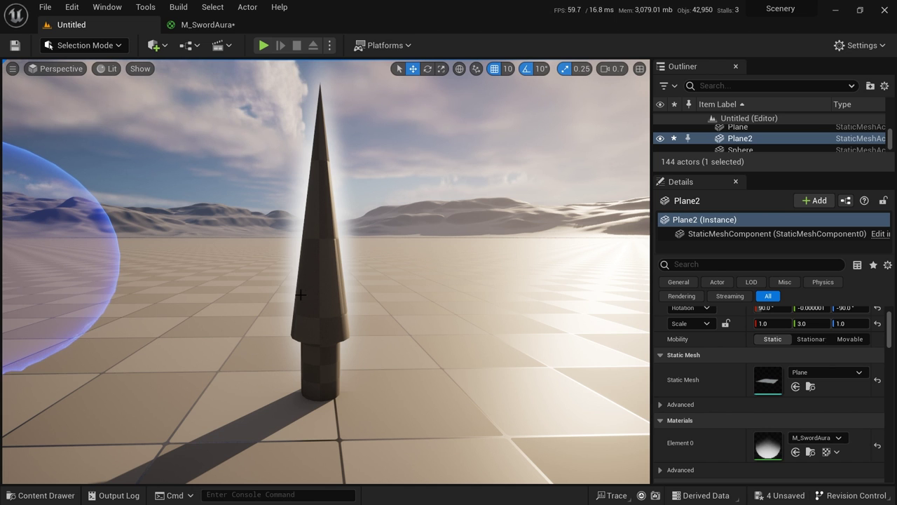
right_click_drag(260, 316, 333, 361)
key("w")
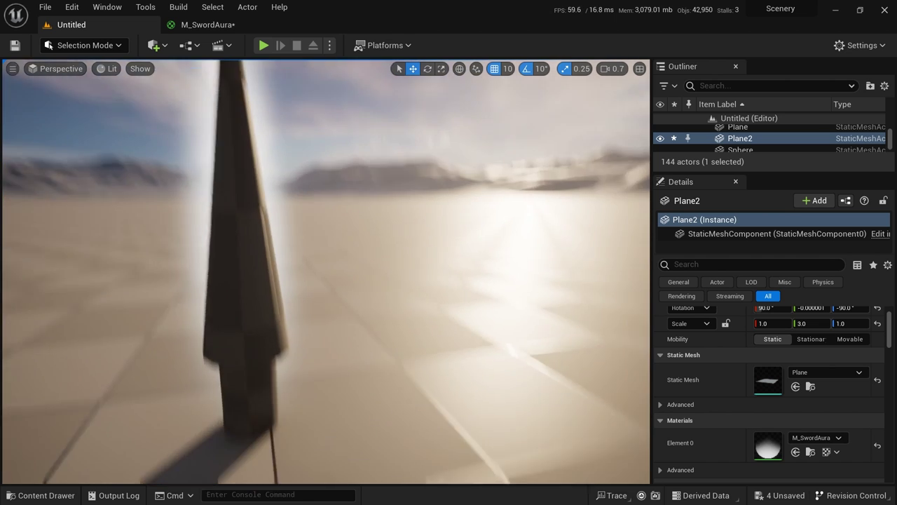
right_click_drag(281, 337, 300, 253)
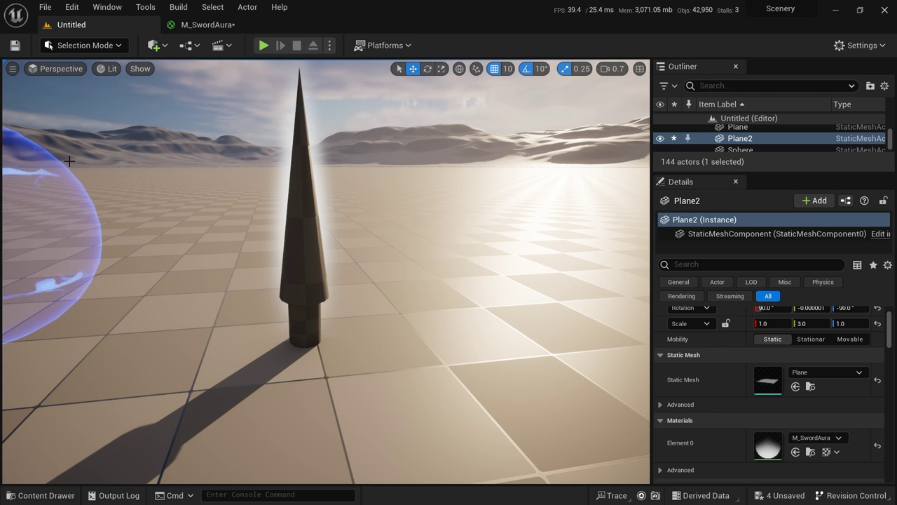
Open the T_SwordFlare texture from the Tutorial Textures folder, examine the flare shape, and close it
left_click(202, 24)
key("ctrl+space")
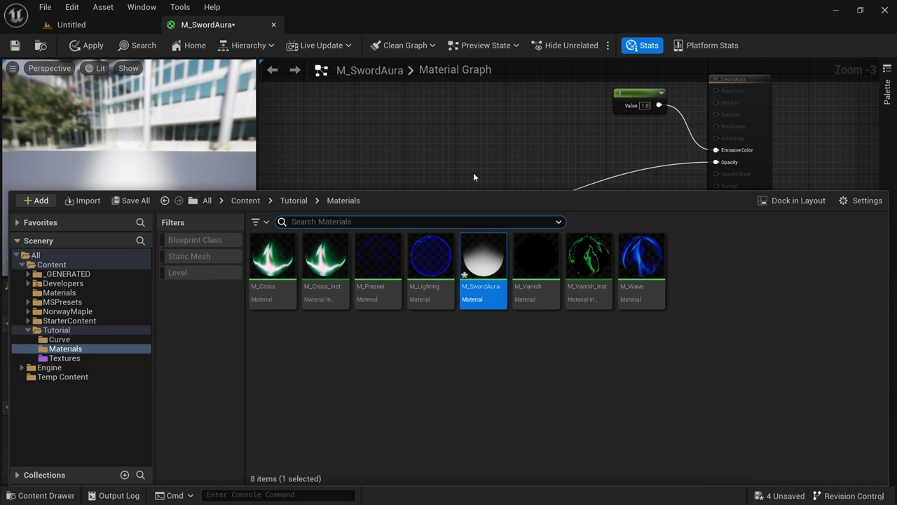
left_click(66, 358)
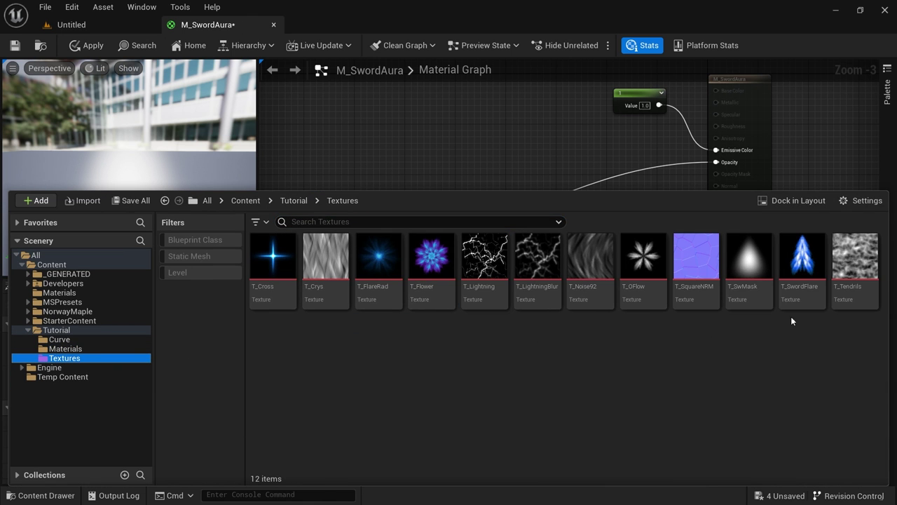
double_click(809, 264)
scroll(410, 273, "down", 5)
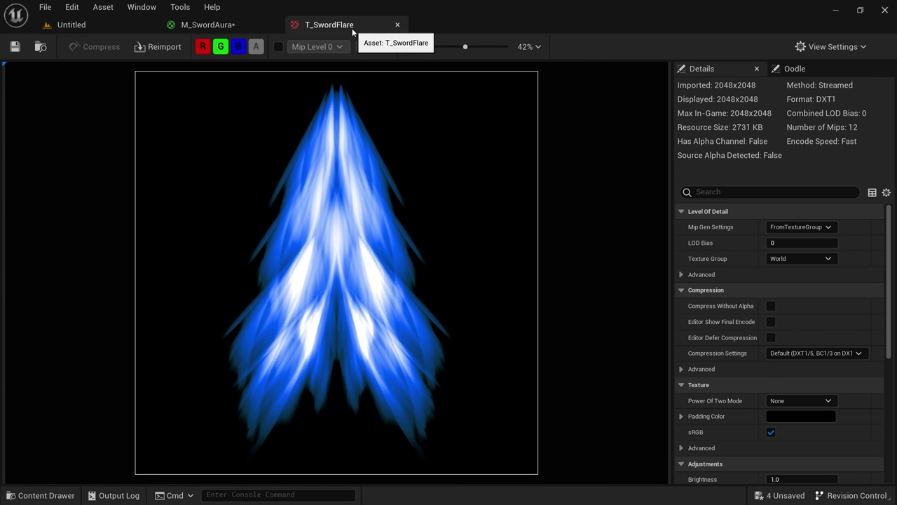
middle_click(352, 28)
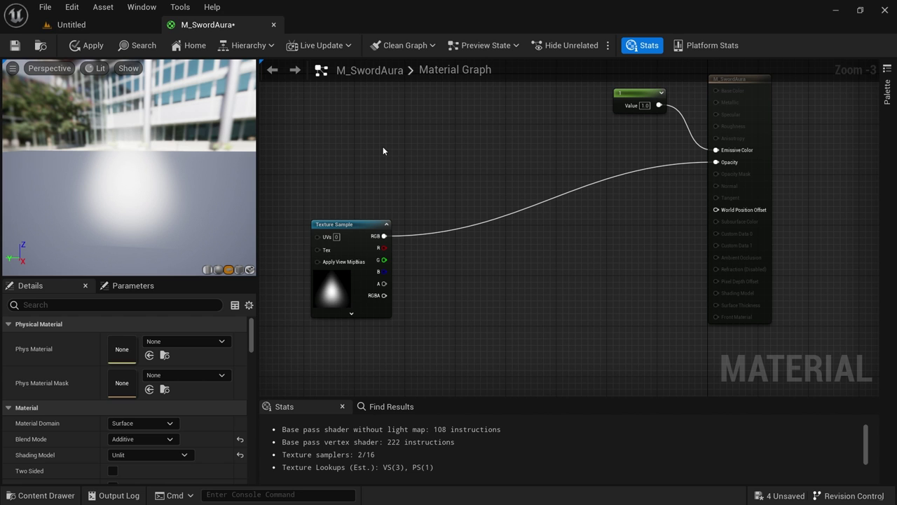
Add a Texture Sample using T_Lightning to the M_SwordAura graph, placed before the mask Texture Sample
right_click_drag(384, 147, 431, 150)
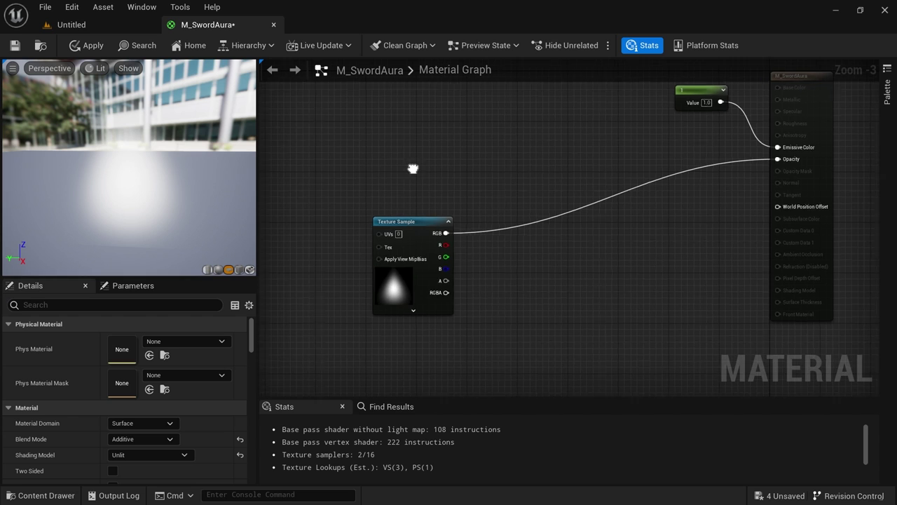
right_click_drag(411, 170, 499, 154)
key("ctrl+space")
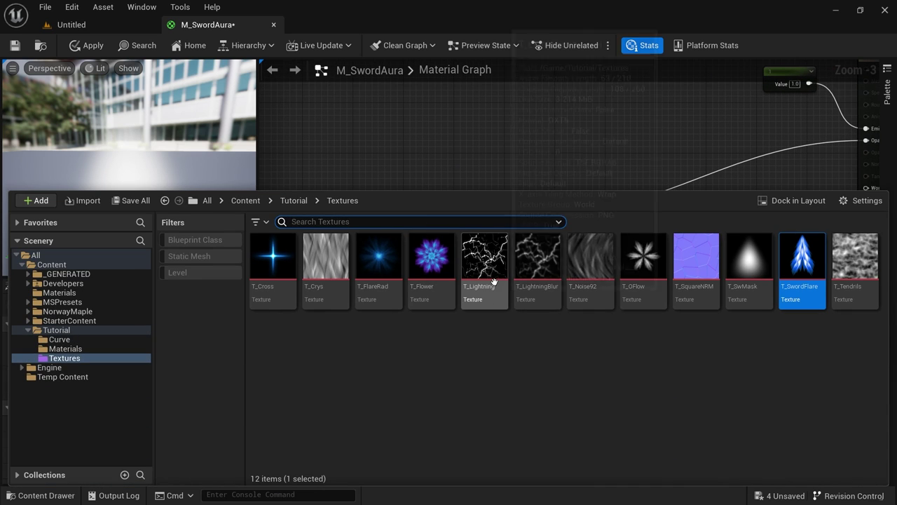
key("ctrl+space")
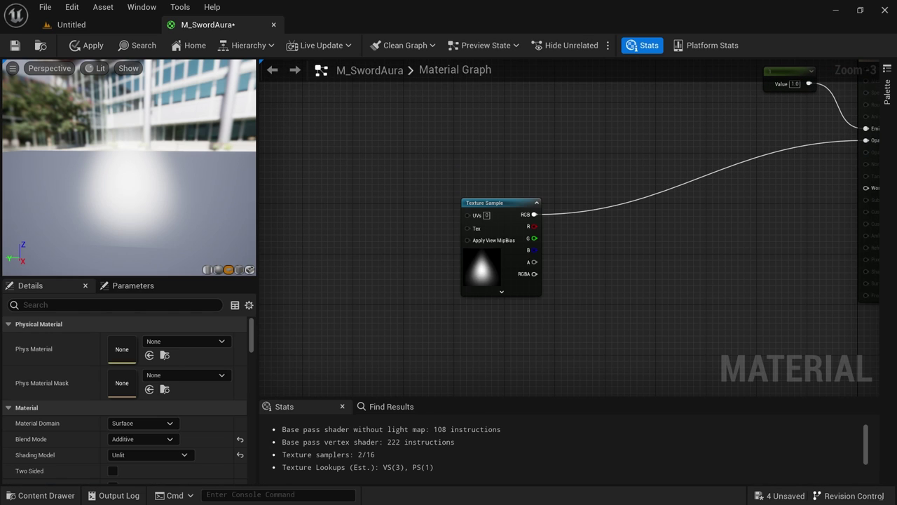
key("ctrl+space")
left_click(480, 278)
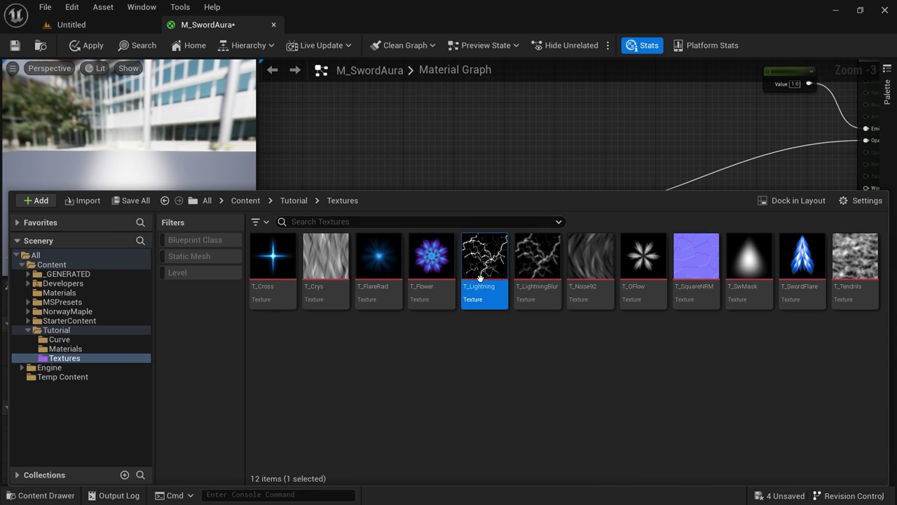
key("ctrl+space")
right_click_drag(358, 231, 426, 228)
right_click_drag(328, 235, 536, 217)
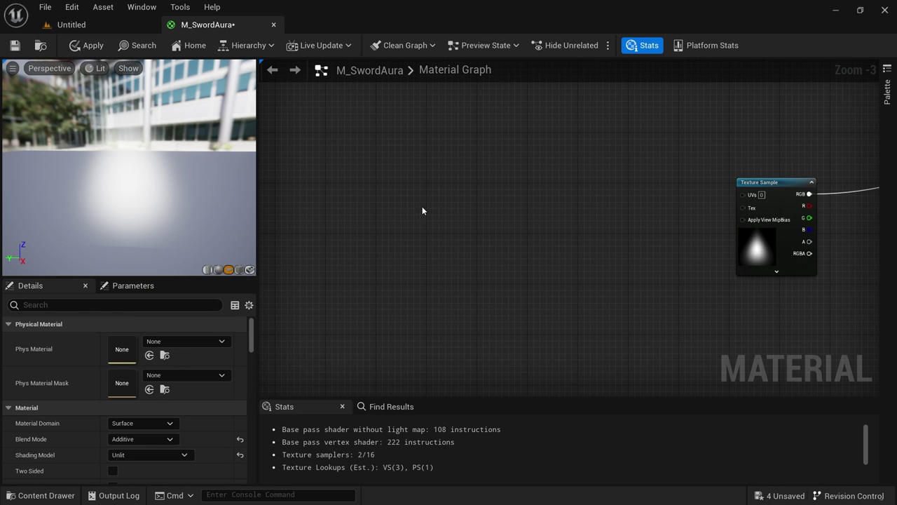
key("t")
left_click(403, 195)
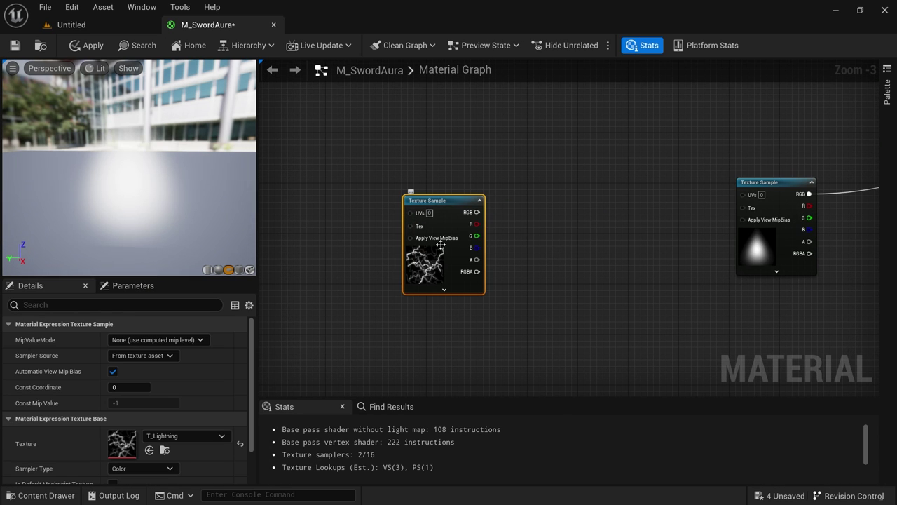
left_click_drag(414, 232, 482, 221)
Connect a new Panner to the lightning texture's UVs and set its Y speed to 0.4
left_click(356, 224)
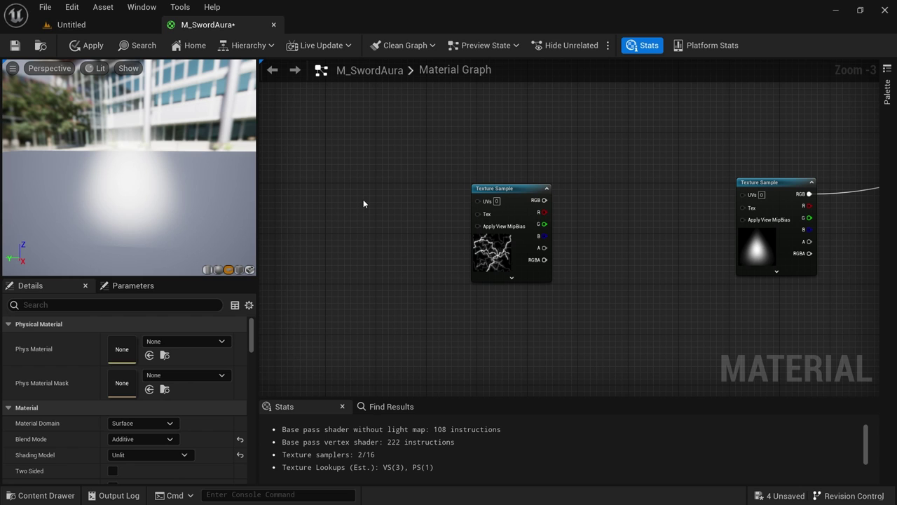
left_click(364, 204)
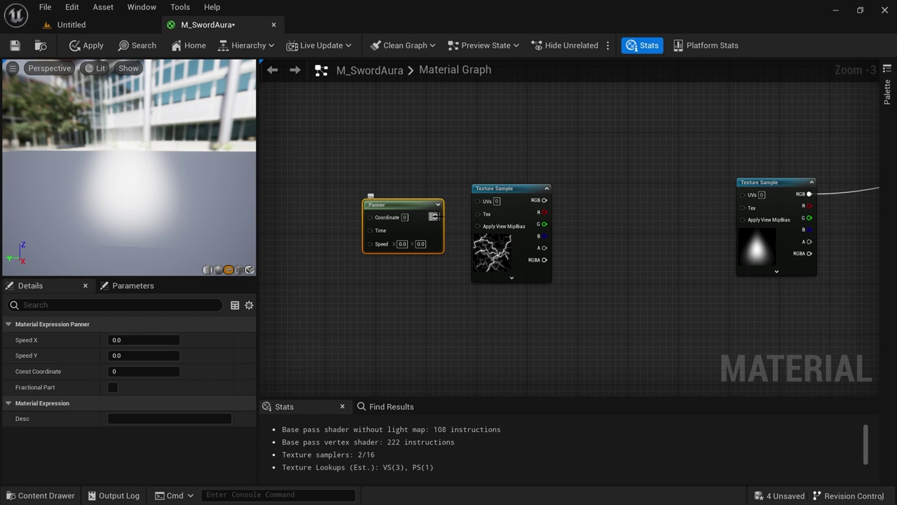
left_click_drag(435, 216, 426, 199)
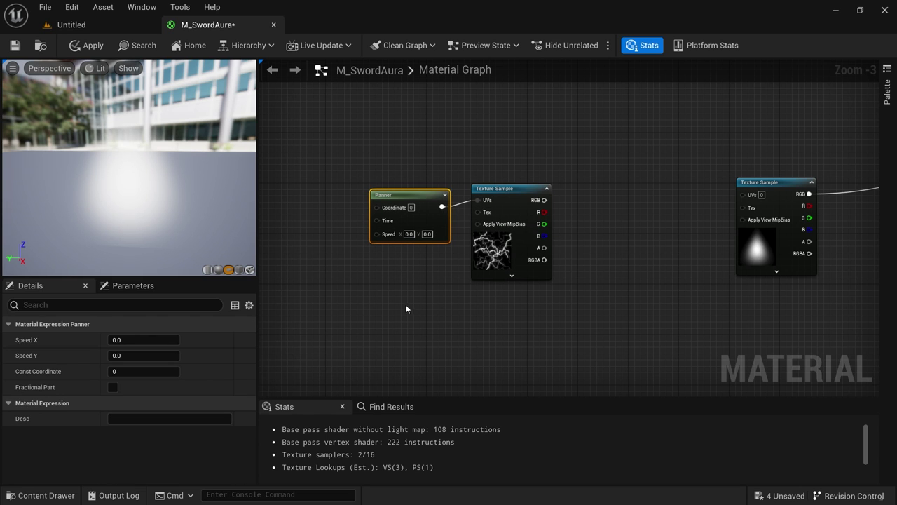
type("0.4")
key("Return")
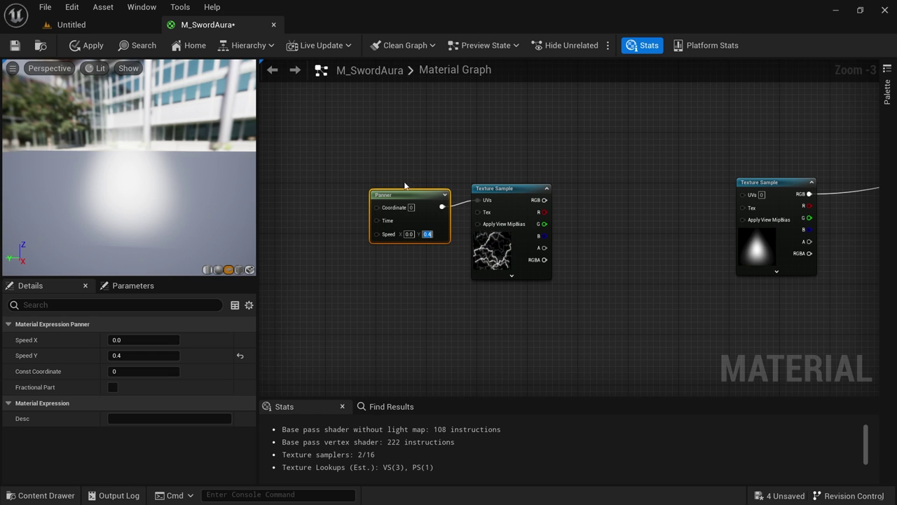
Shift the Panner and lightning texture away from the mask, and multiply the lightning's red channel by 0.1
left_click(532, 231, "ctrl")
left_click_drag(533, 232, 457, 231)
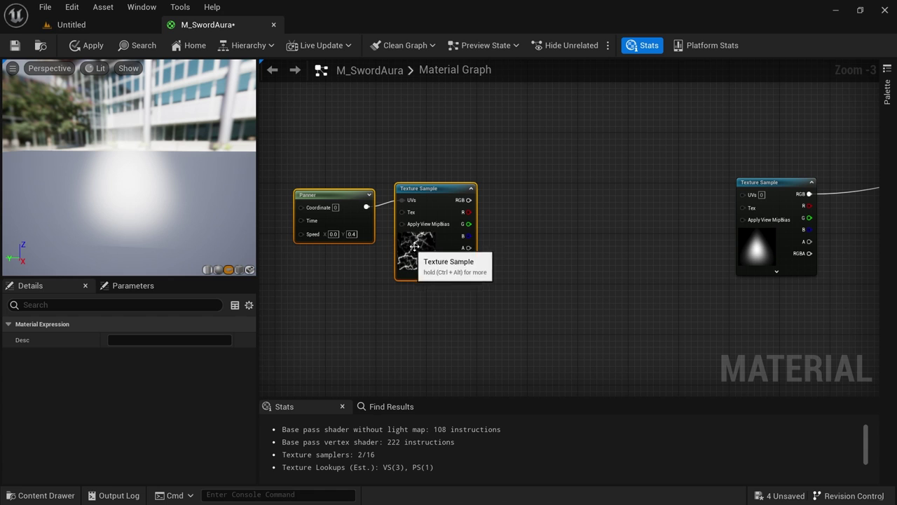
left_click(505, 223)
left_click(500, 223)
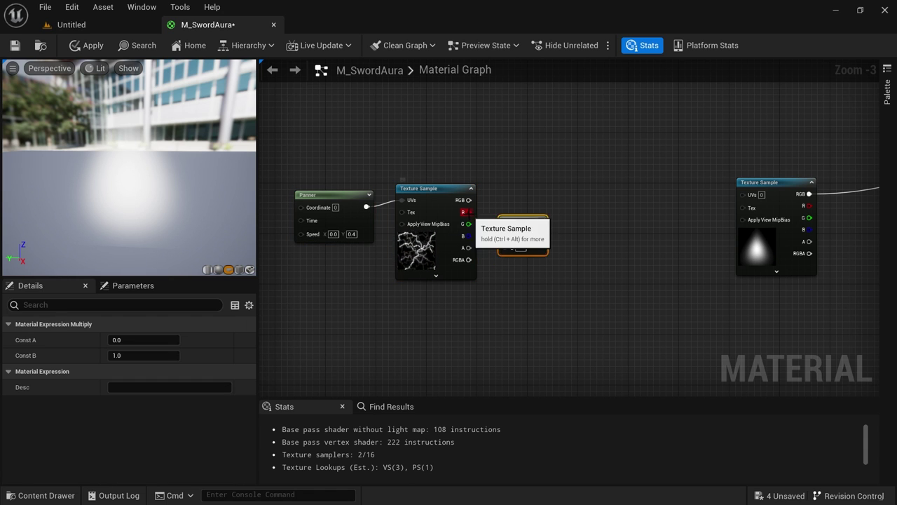
left_click_drag(468, 212, 506, 233)
left_click(155, 356)
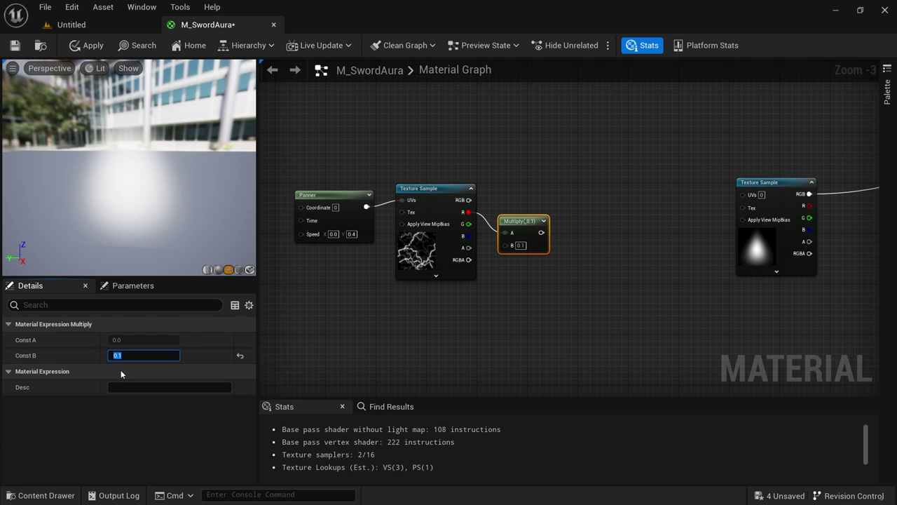
Create an Add node after the Multiply and feed the Multiply result into its B input
left_click(569, 214)
left_click(589, 197)
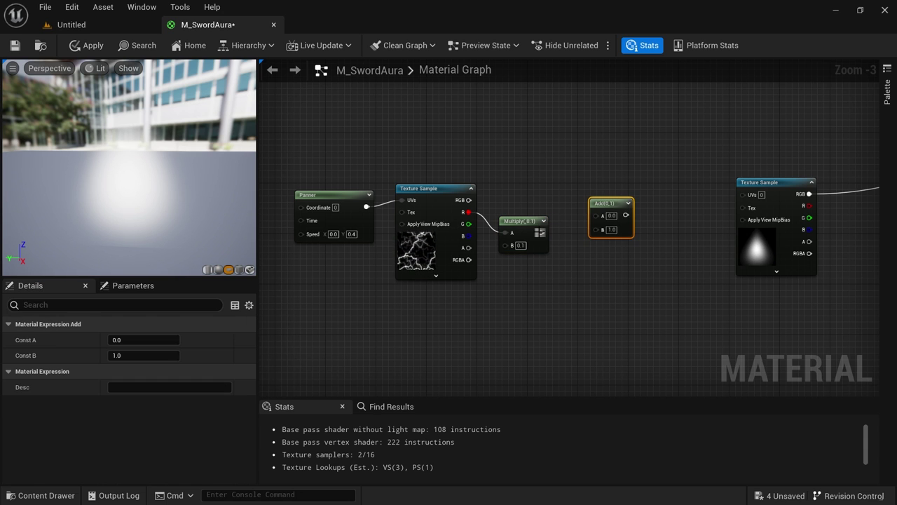
left_click_drag(541, 232, 615, 196)
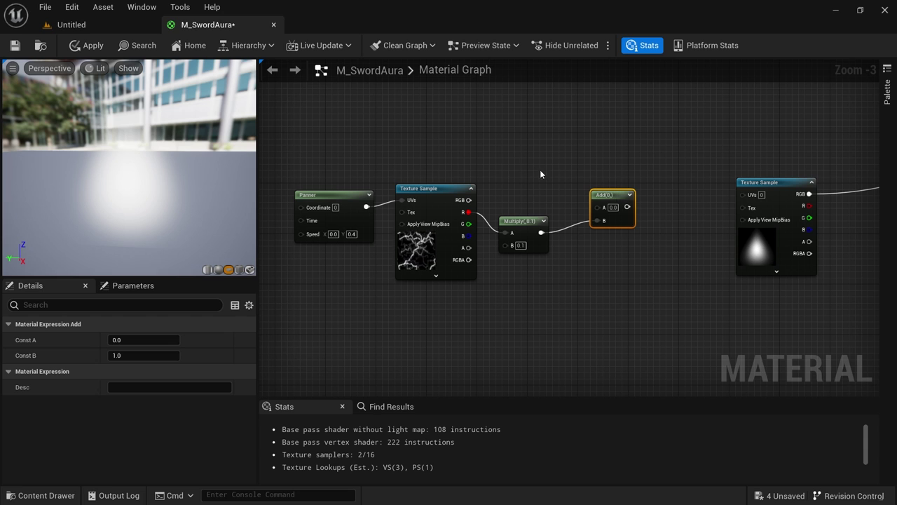
Connect a new TextureCoordinate node to the Add node's A input, and the Add output to the mask texture's UVs
right_click(483, 131)
type("texture coor")
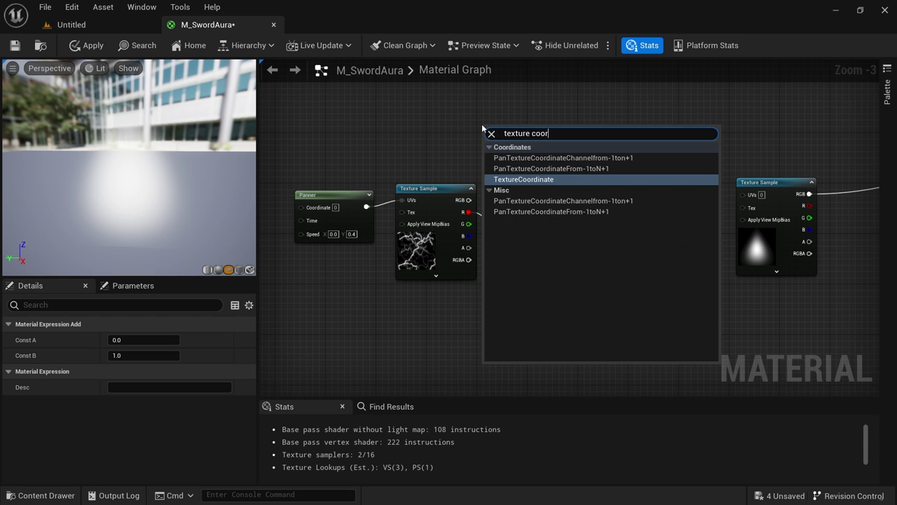
key("Return")
left_click_drag(548, 142, 598, 208)
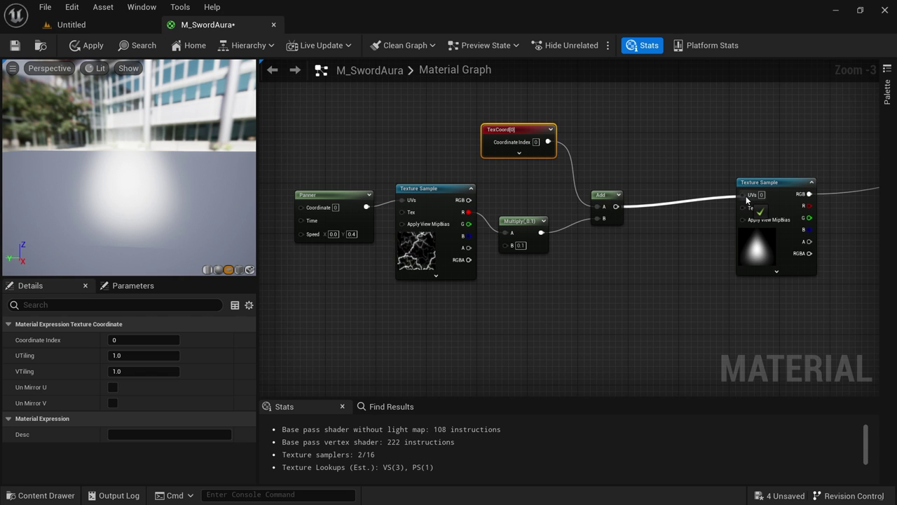
left_click_drag(747, 200, 746, 198)
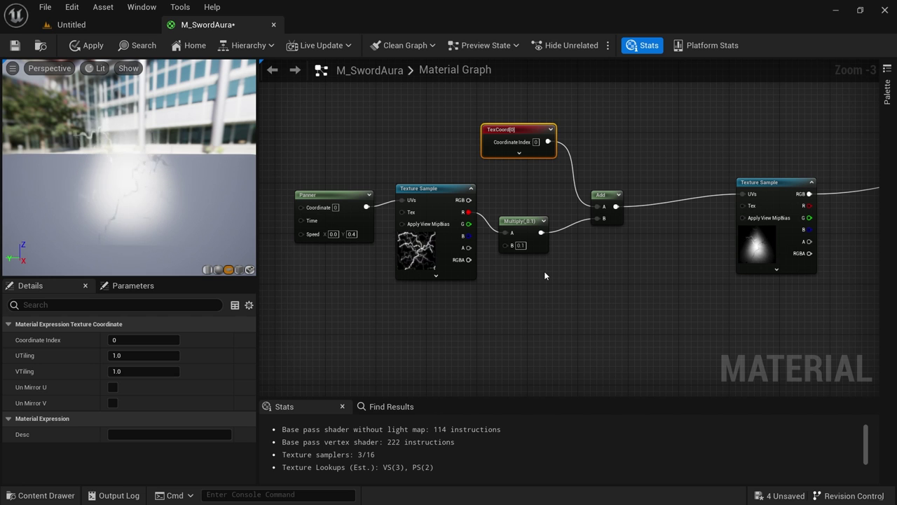
Move the mask Texture Sample node close to the Add node
right_click_drag(691, 136, 577, 195)
scroll(573, 157, "down", 2)
scroll(577, 195, "up", 1)
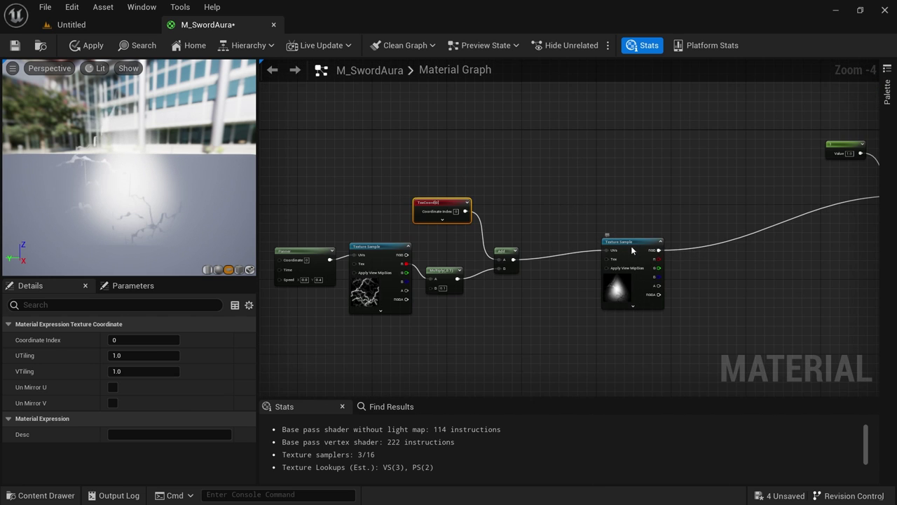
left_click_drag(632, 249, 576, 259)
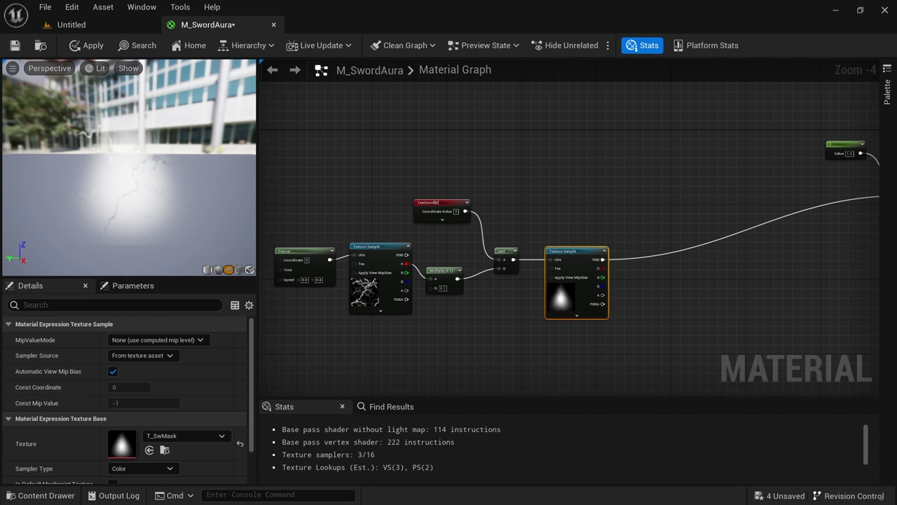
Add a Texture Sample using T_Crys above the mask Texture Sample
scroll(464, 309, "up", 1)
right_click_drag(647, 150, 601, 163)
left_click(601, 163)
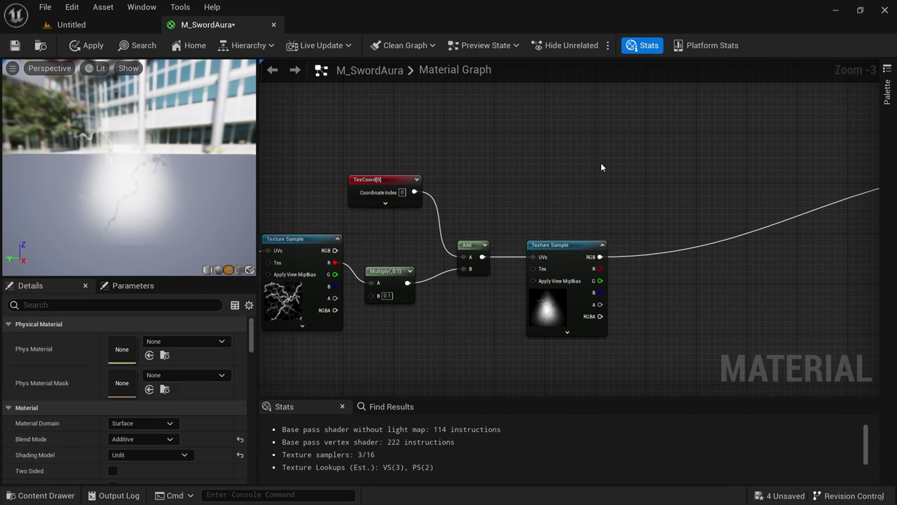
key("ctrl+space")
left_click(320, 281)
left_click(597, 180)
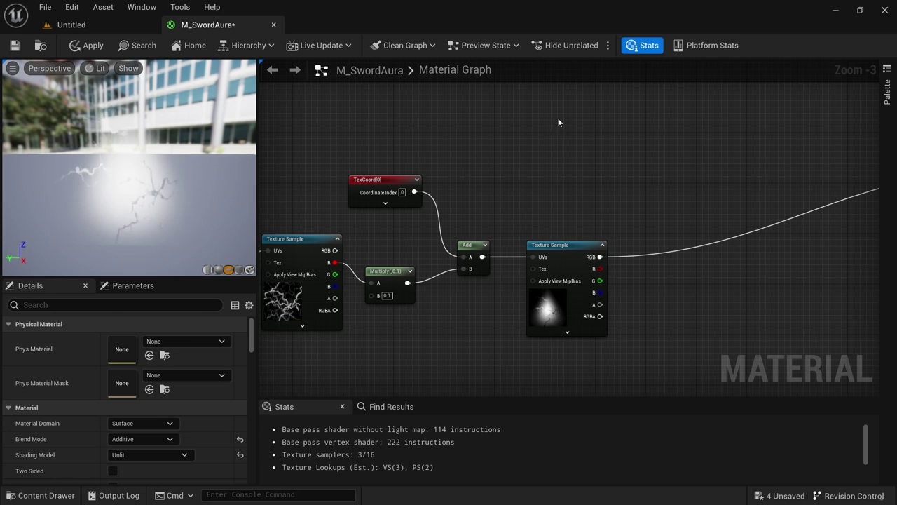
key("t")
left_click(537, 99)
right_click_drag(627, 140, 630, 160)
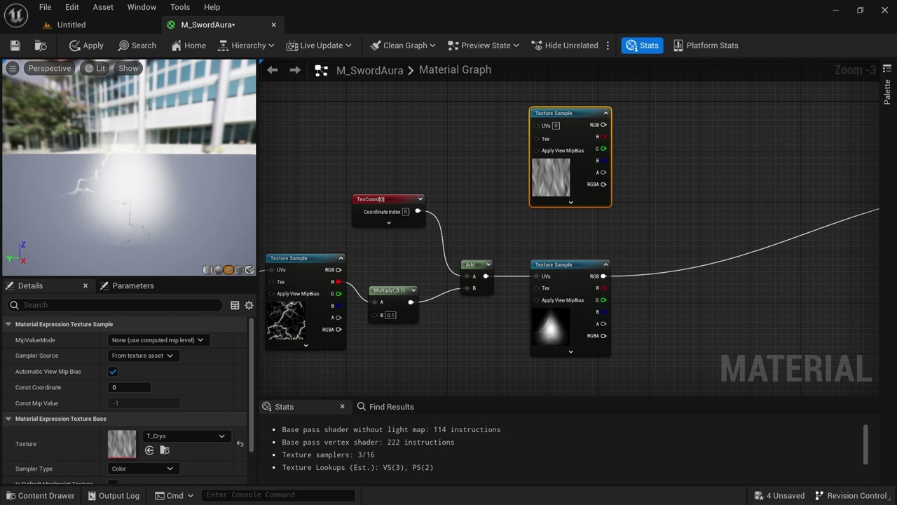
left_click(657, 207)
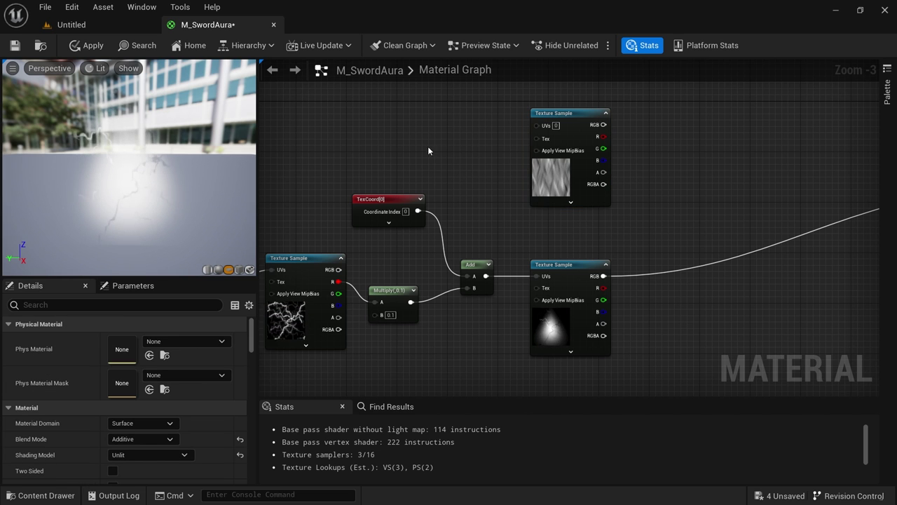
Duplicate the Panner with Speed Y 0.4 beside the T_Crys Texture Sample and connect it to that texture's UVs
right_click_drag(339, 179, 603, 85)
left_click(486, 175)
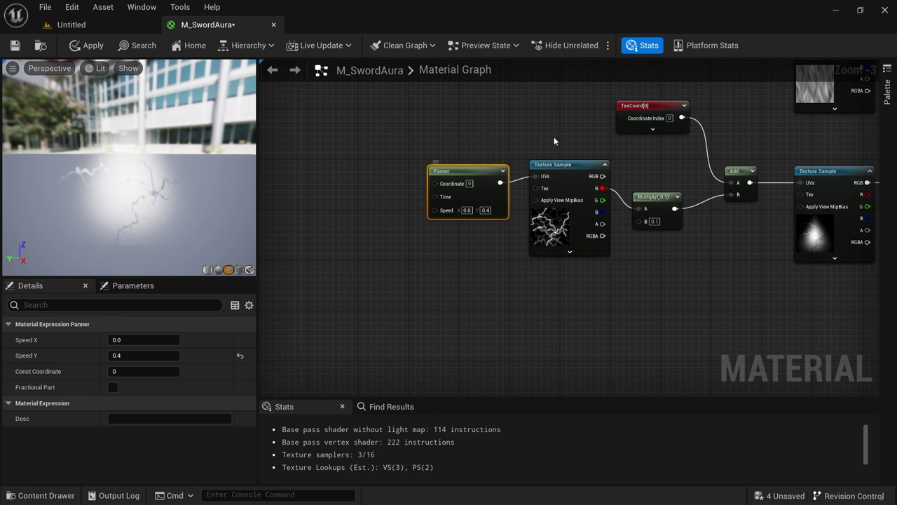
right_click_drag(759, 109, 661, 233)
left_click(629, 183)
key("ctrl+v")
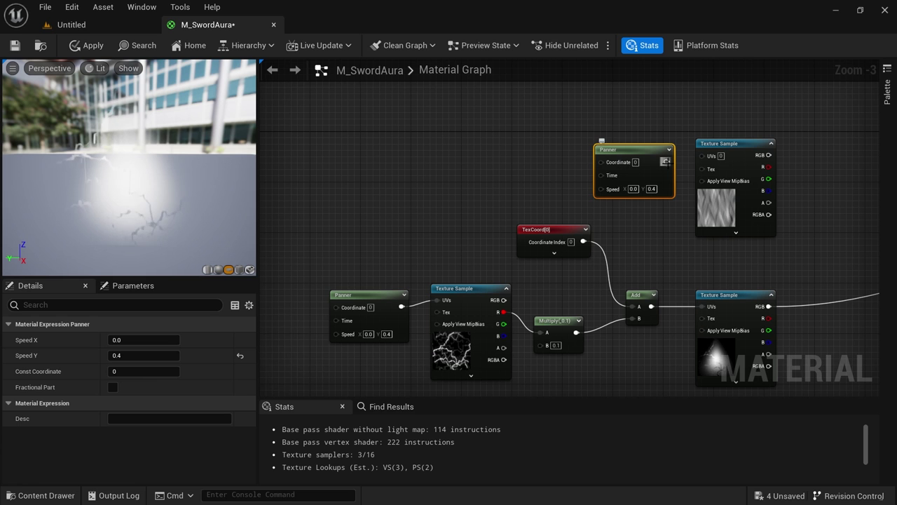
left_click_drag(664, 161, 702, 156)
right_click_drag(657, 253, 587, 242)
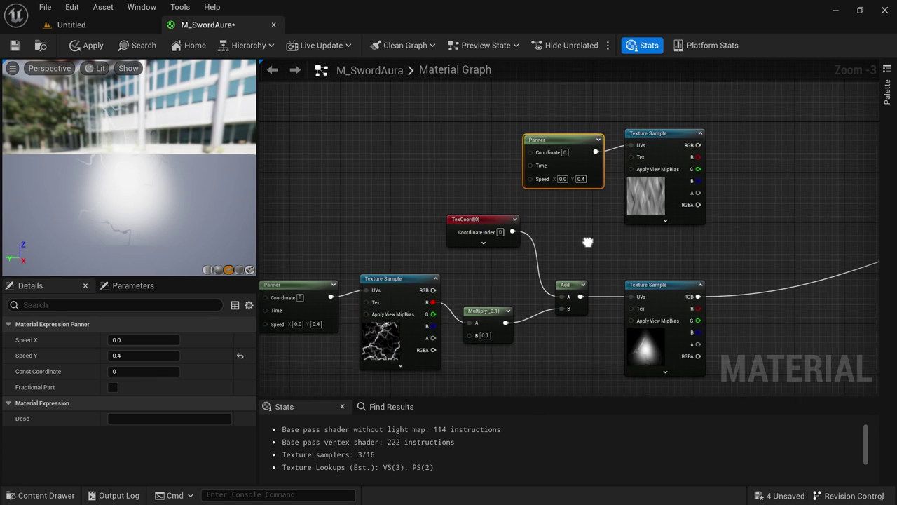
Create a Multiply node taking the T_Crys texture's R output as A and the mask texture's R output as B
right_click_drag(747, 209, 673, 202)
left_click(673, 185)
key("m")
left_click(673, 176)
left_click_drag(629, 139, 673, 185)
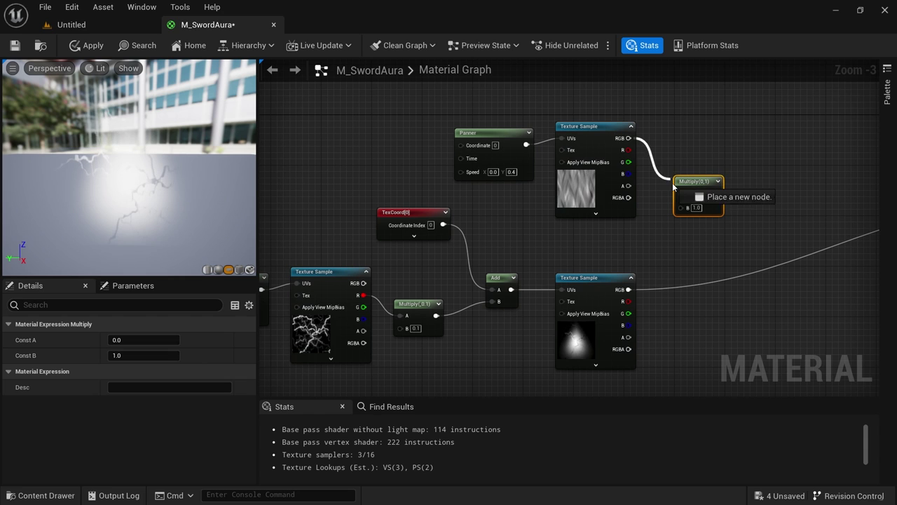
left_click(671, 145)
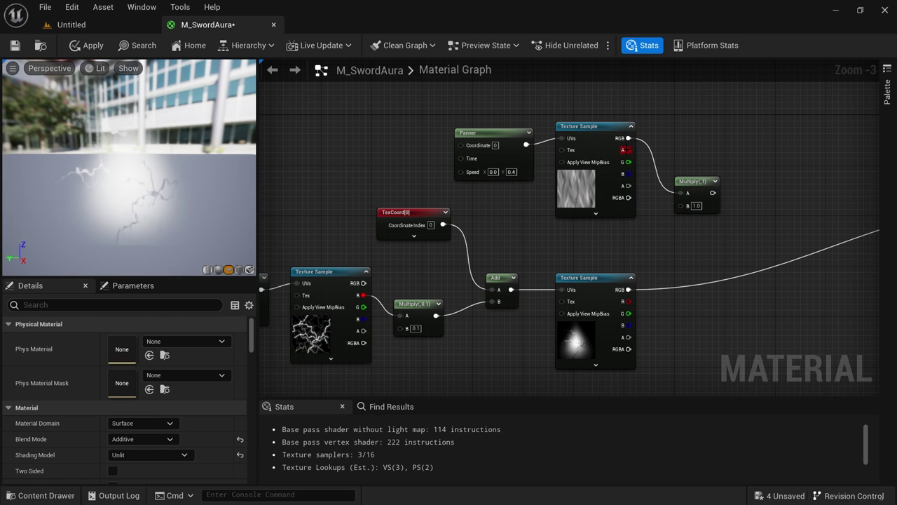
left_click_drag(629, 150, 674, 199)
key("Escape")
left_click_drag(629, 150, 678, 189)
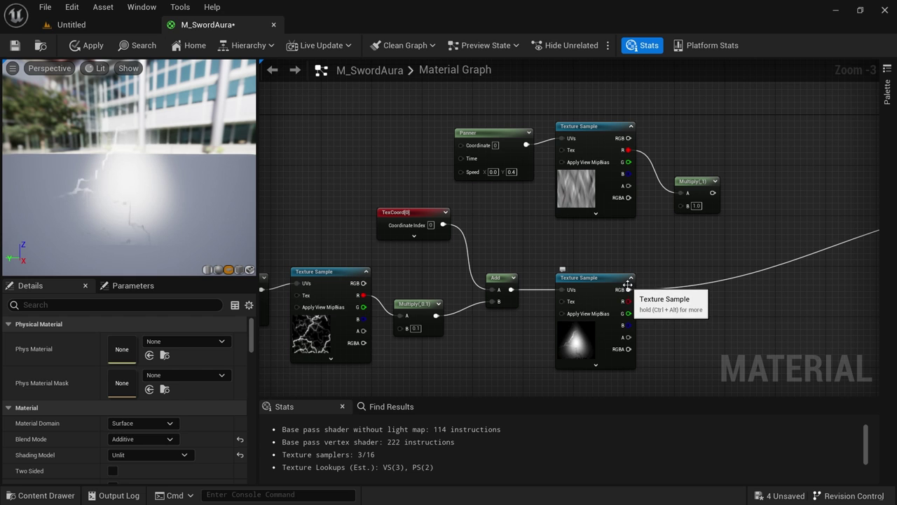
left_click_drag(628, 289, 678, 205)
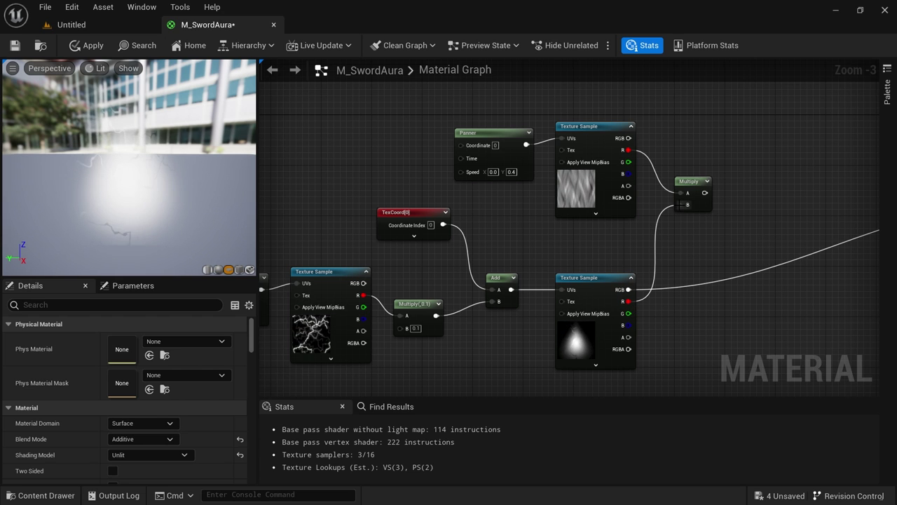
Expand the new Multiply node's thumbnail and preview the node's result close up in the material preview
right_click_drag(702, 233, 658, 242)
left_click(663, 187)
left_click(664, 190)
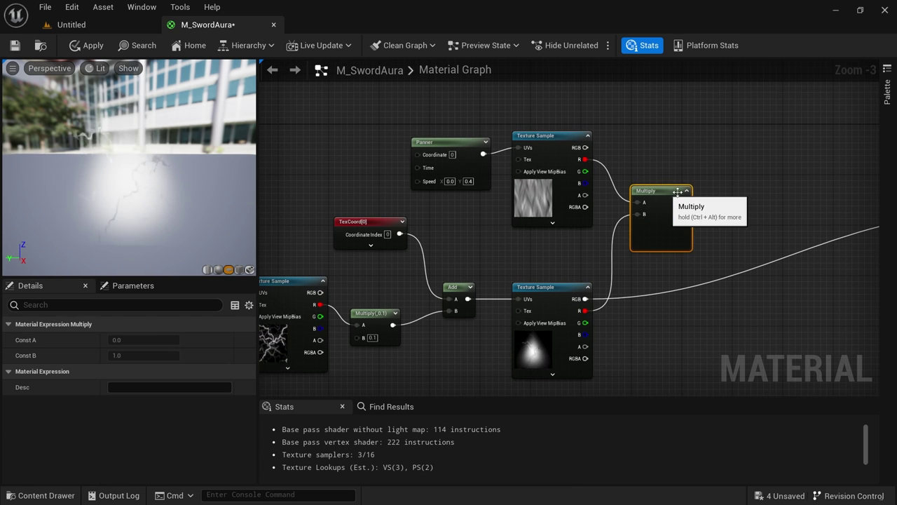
right_click_drag(678, 192, 633, 154)
right_click(604, 201)
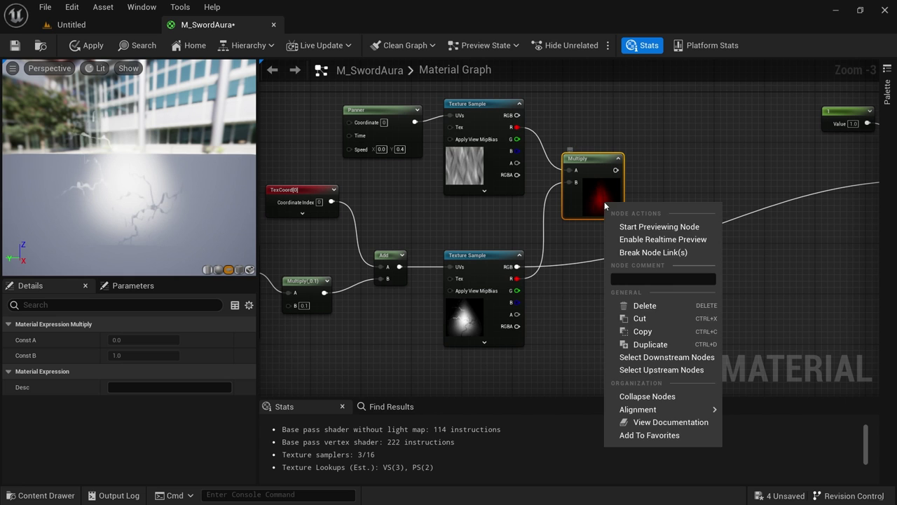
left_click(620, 227)
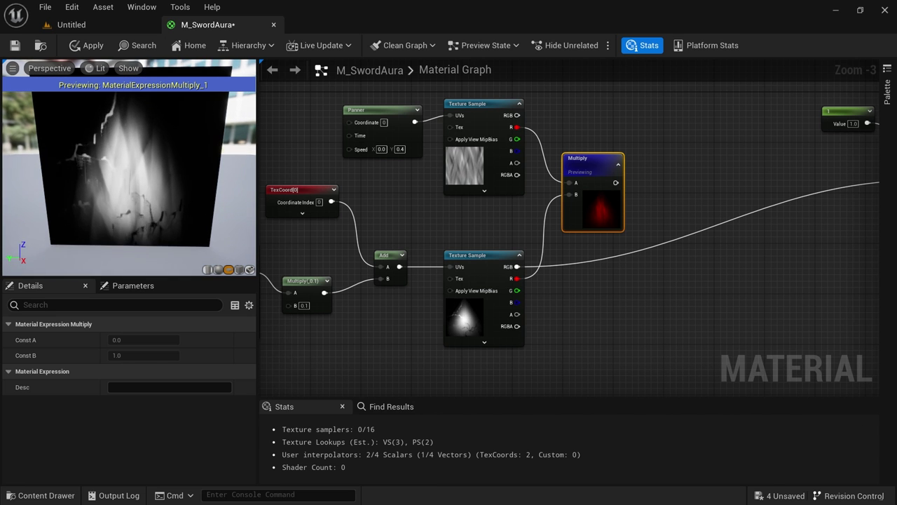
scroll(129, 167, "up", 3)
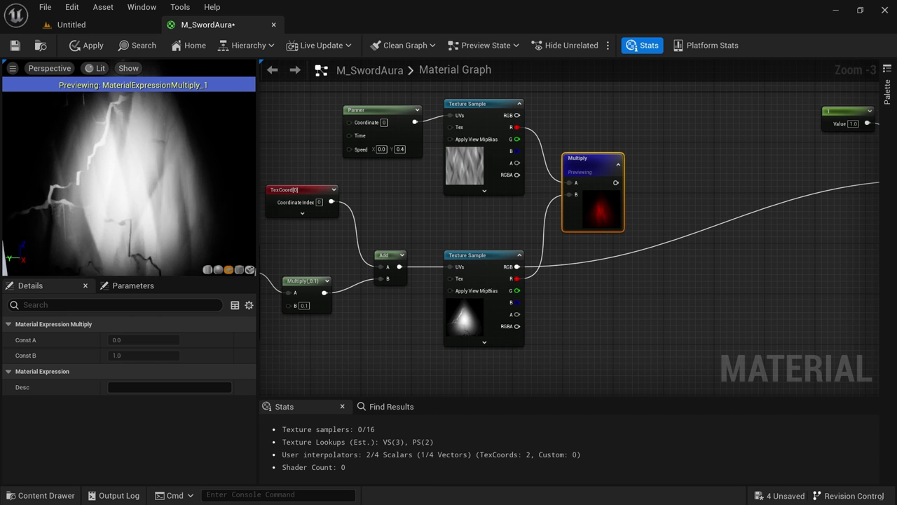
Connect the Multiply output to the material's Opacity input and stop previewing the node
right_click_drag(714, 161, 578, 167)
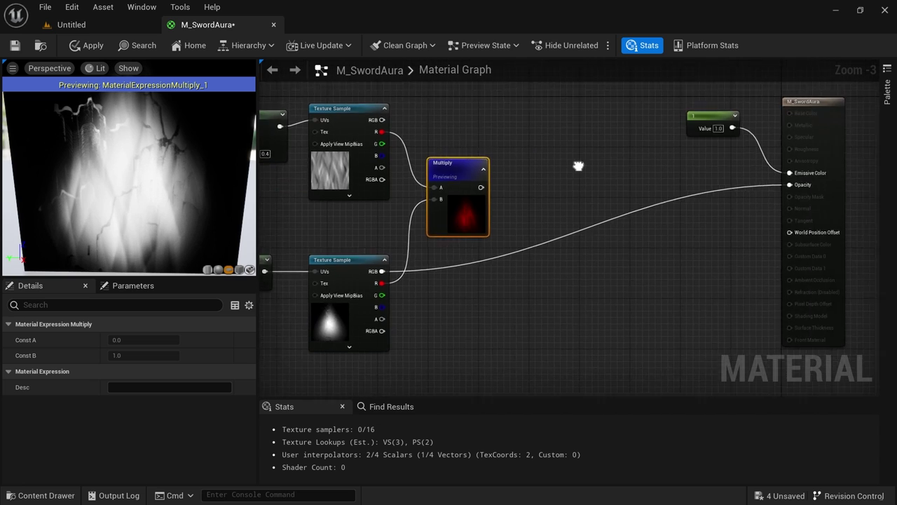
scroll(579, 166, "down", 1)
left_click_drag(480, 189, 715, 193)
right_click(464, 186)
left_click(510, 194)
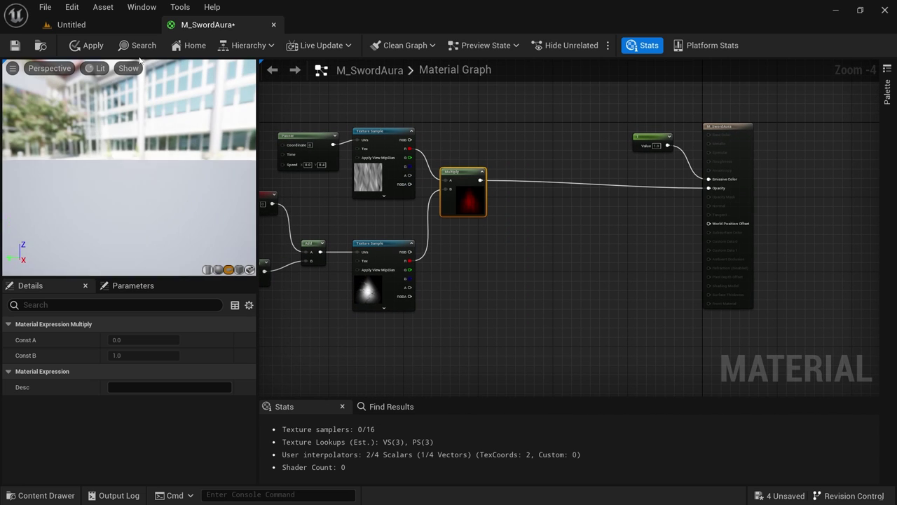
Apply the material changes and inspect the aura around the arrow mesh in the level
left_click(86, 45)
left_click(106, 25)
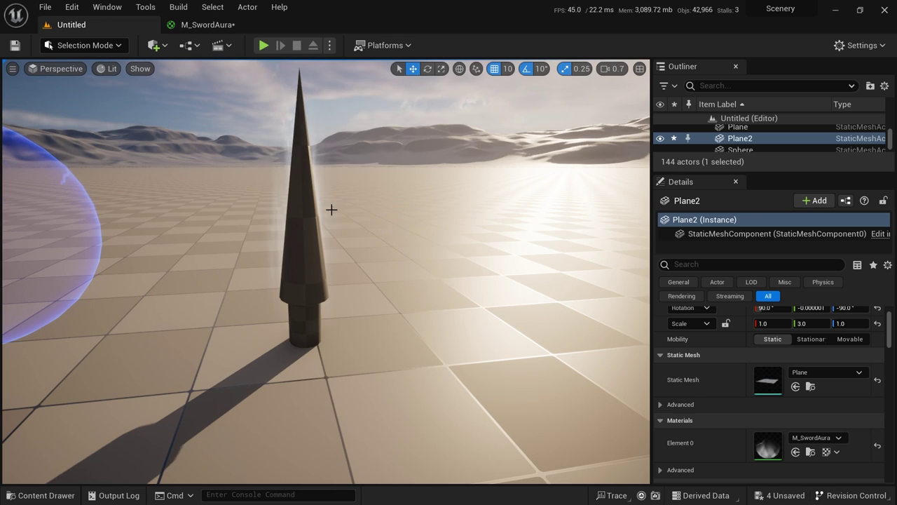
key("w")
right_click_drag(372, 269, 351, 235)
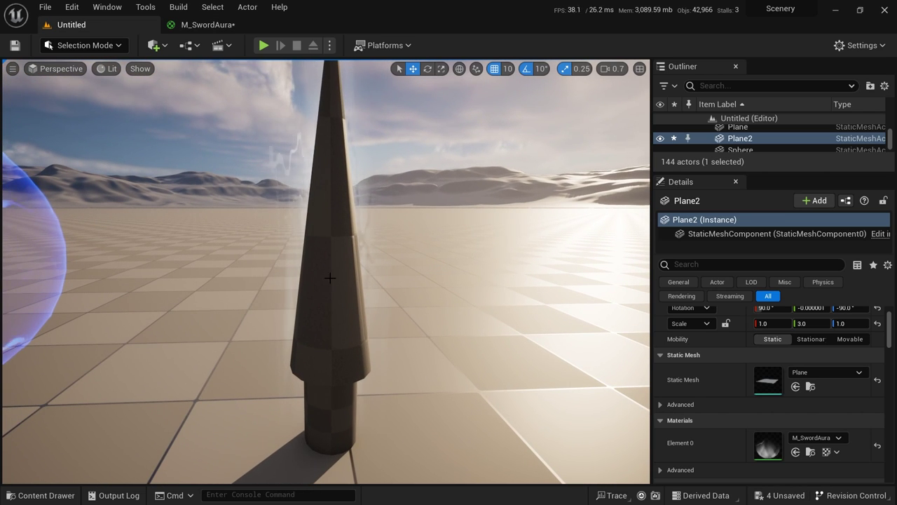
key("s")
right_click_drag(435, 301, 425, 300)
key("w")
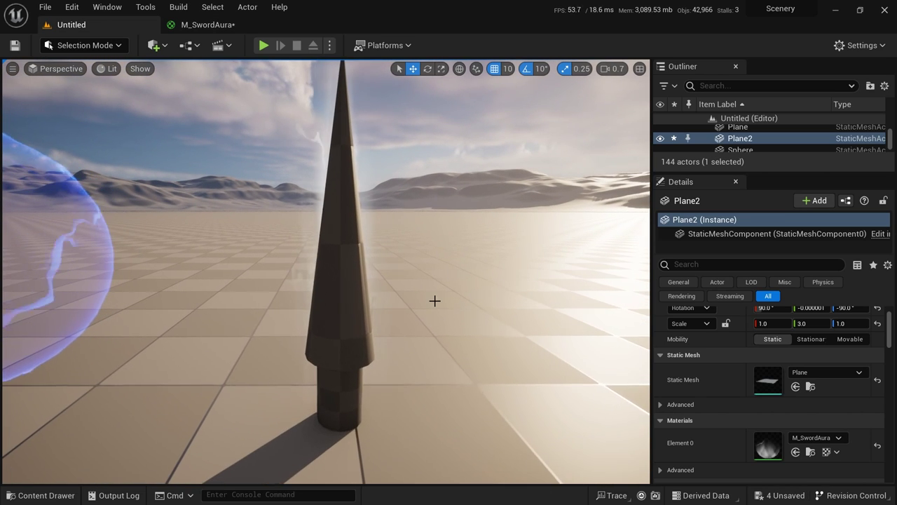
Widen Plane2 to an X scale of 1.25 and view the aura with the editor gizmos hidden
key("g")
key("r")
mouse_move(371, 201)
left_mouse_down()
mouse_move(403, 201)
mouse_move(387, 202)
left_mouse_up()
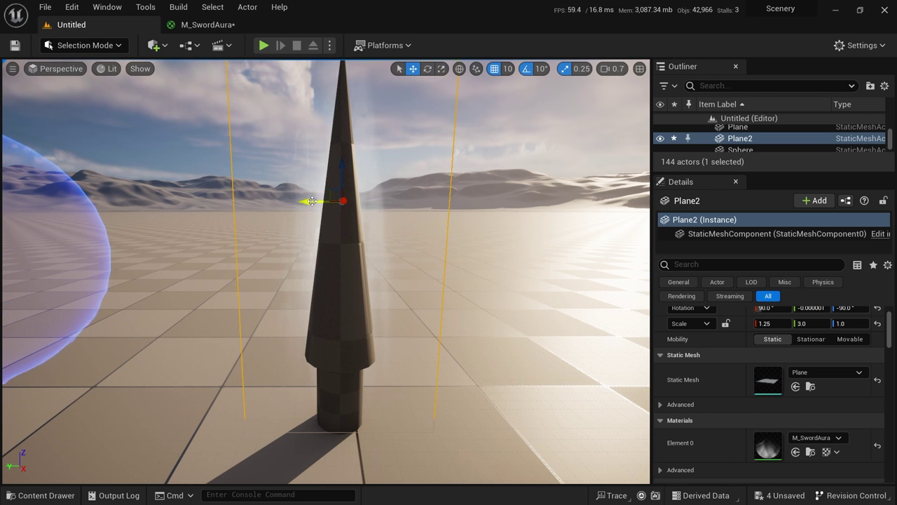
key("g")
key("s")
right_click_drag(439, 273, 431, 311)
key("w")
key("s")
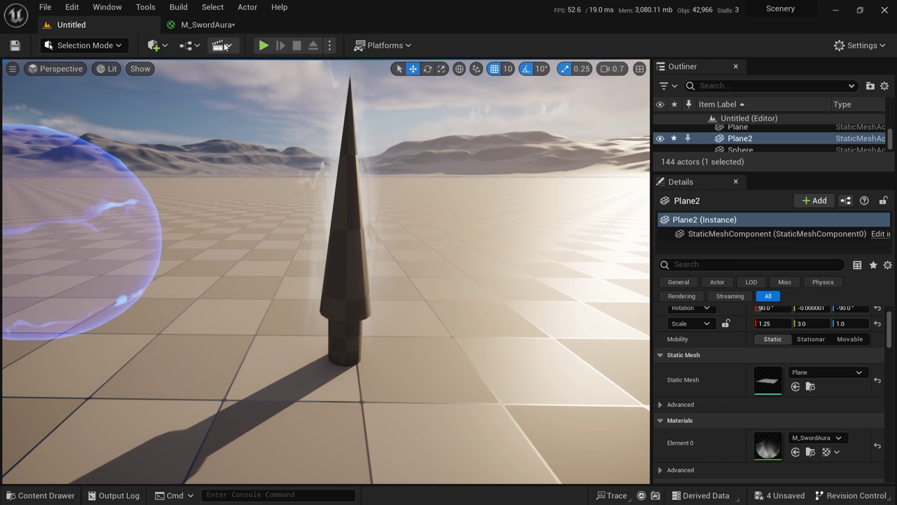
In M_SwordAura, add a Multiply node above the existing one and connect the T_Crys texture's R output to its B input
left_click(204, 26)
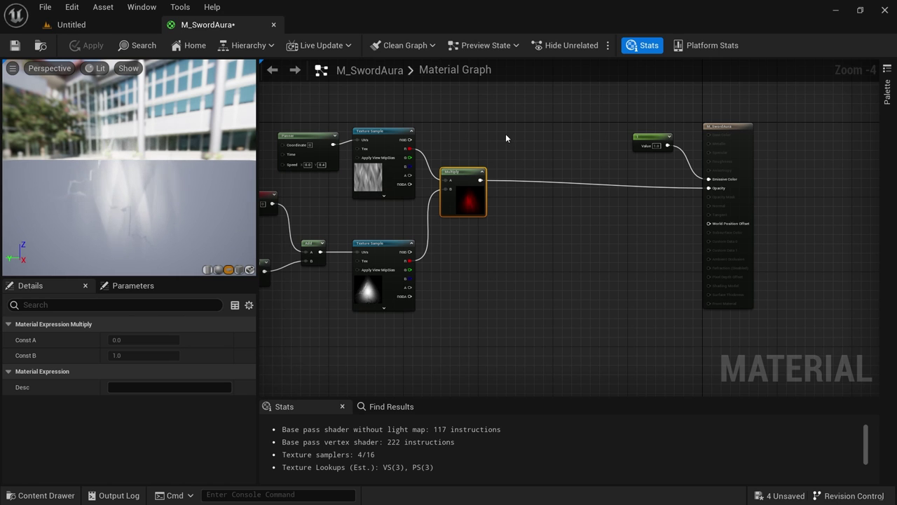
right_click_drag(482, 136, 497, 175)
scroll(501, 166, "up", 1)
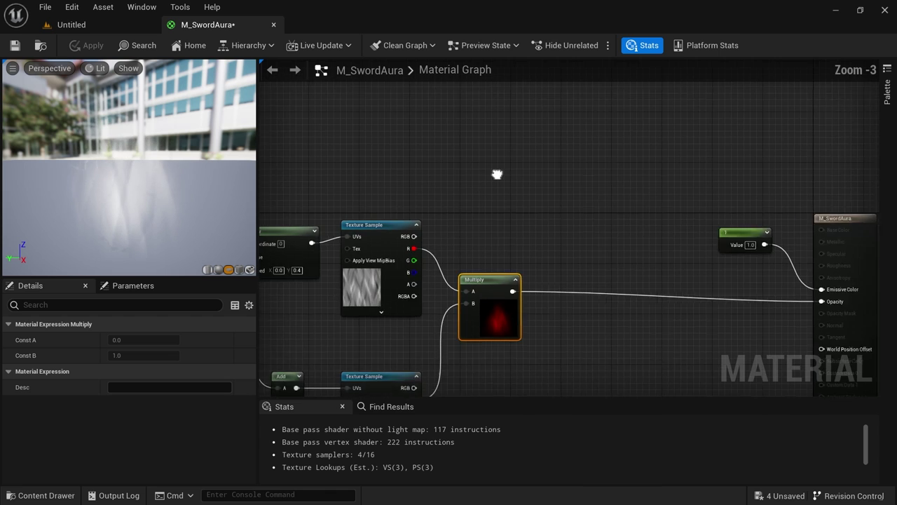
left_click(496, 205)
right_click_drag(492, 217, 518, 198)
left_click(395, 269)
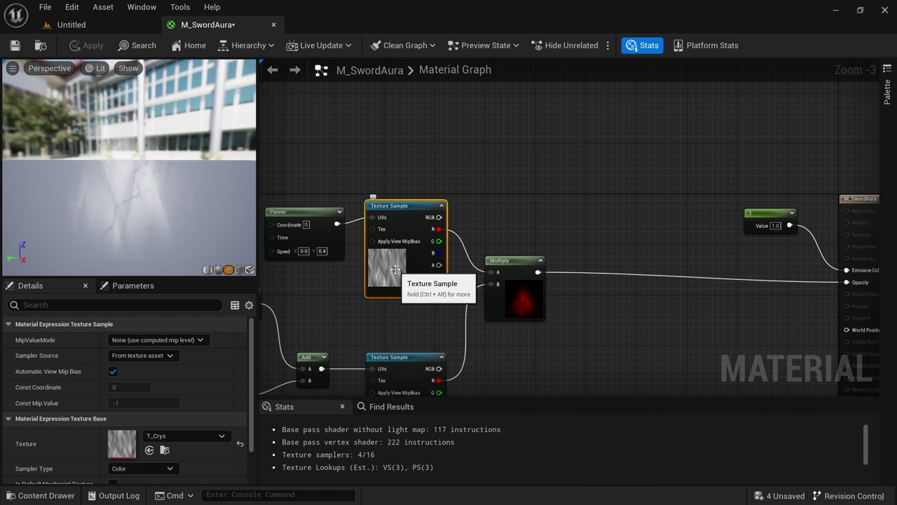
right_click_drag(553, 162, 547, 182)
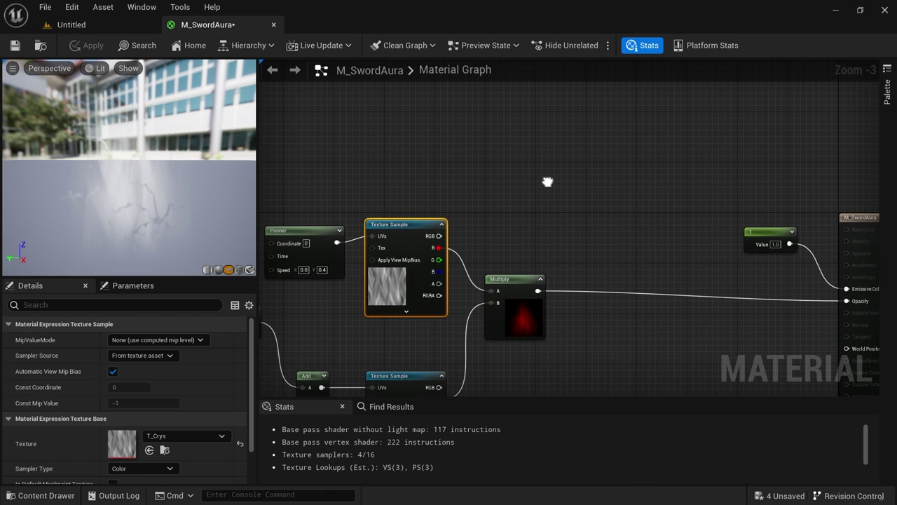
left_click(529, 167)
left_click(527, 165)
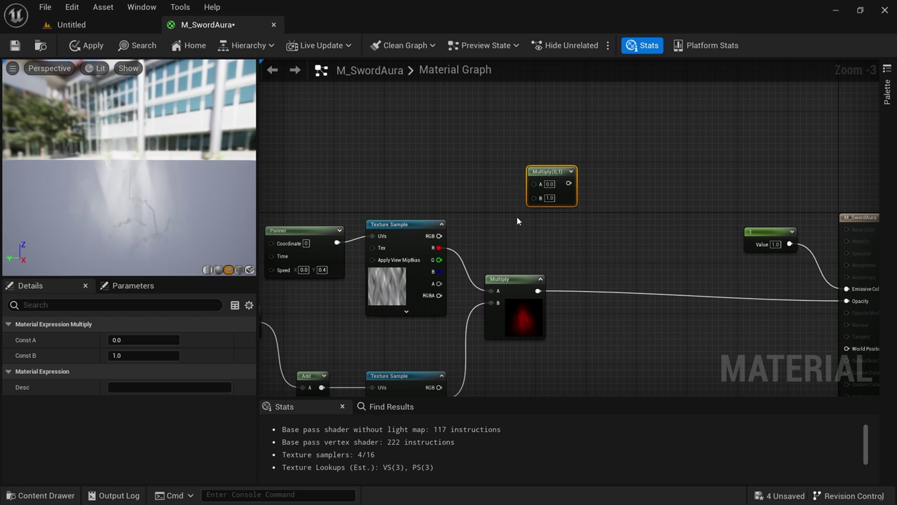
left_click_drag(438, 248, 522, 182)
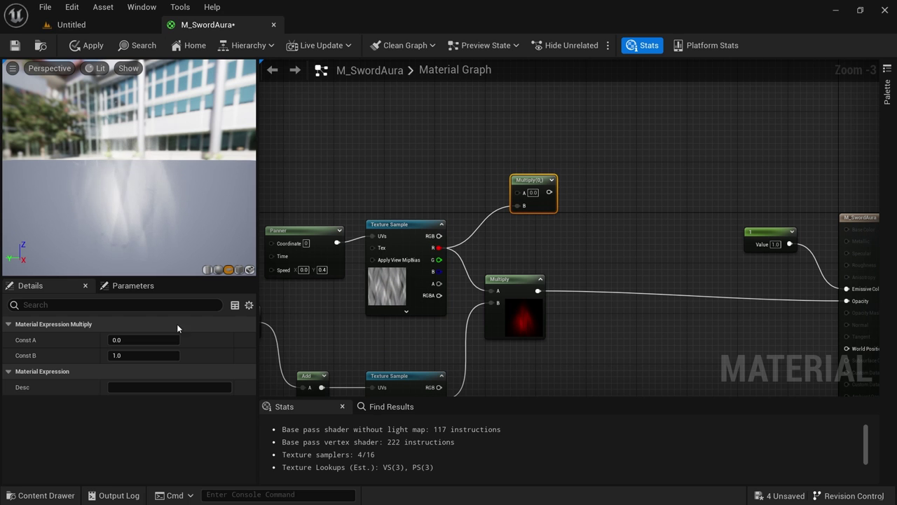
Set the new Multiply node's Const A to 5 and expand its thumbnail
left_click(140, 340)
type("5")
key("Tab")
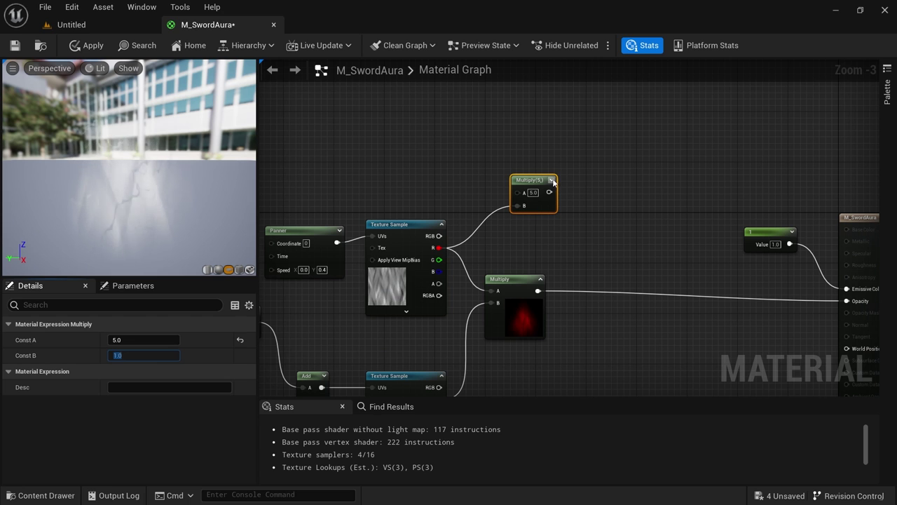
left_click(551, 180)
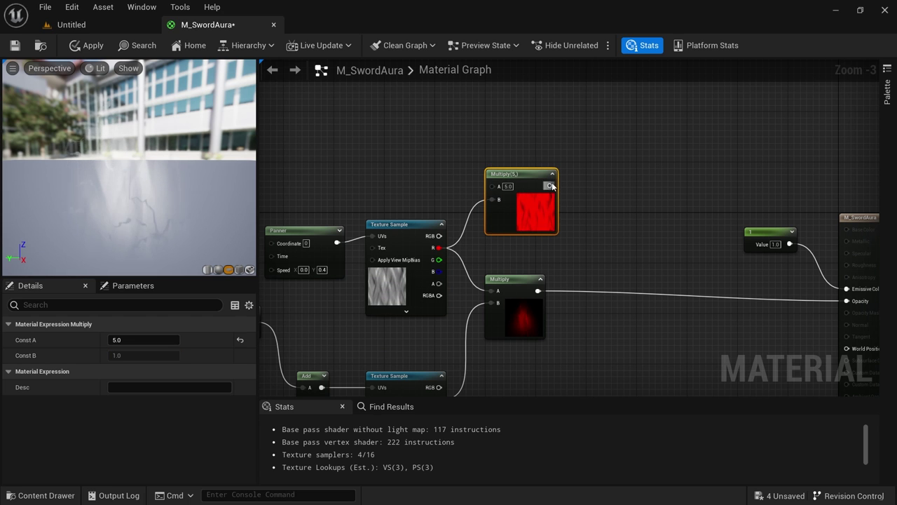
Try a Power node after the Multiply by 5, feeding the Multiply output into its Base input
left_click_drag(550, 185, 579, 181)
left_click(588, 150)
right_click(593, 176)
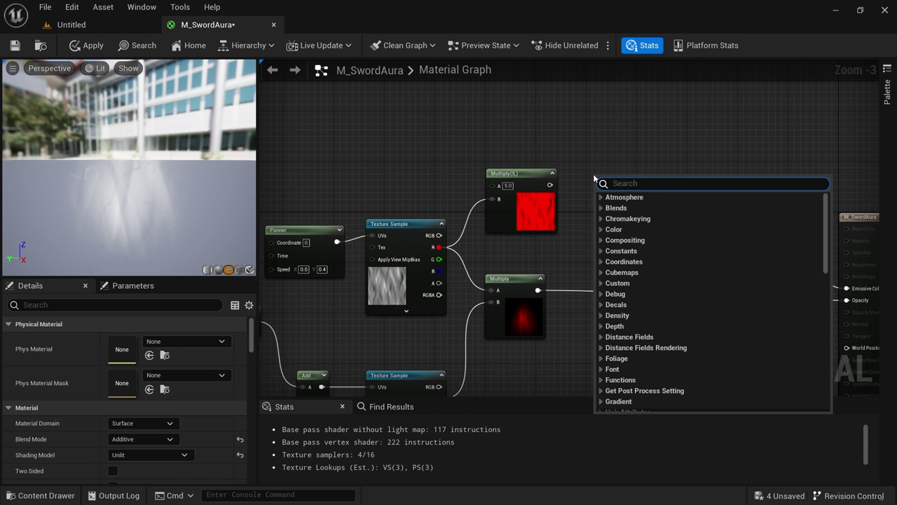
type("power")
key("Return")
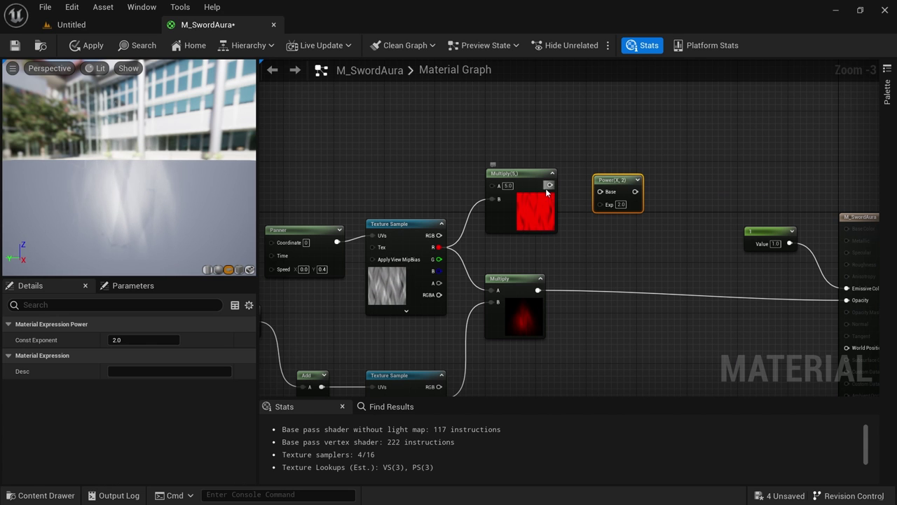
left_click_drag(549, 185, 600, 192)
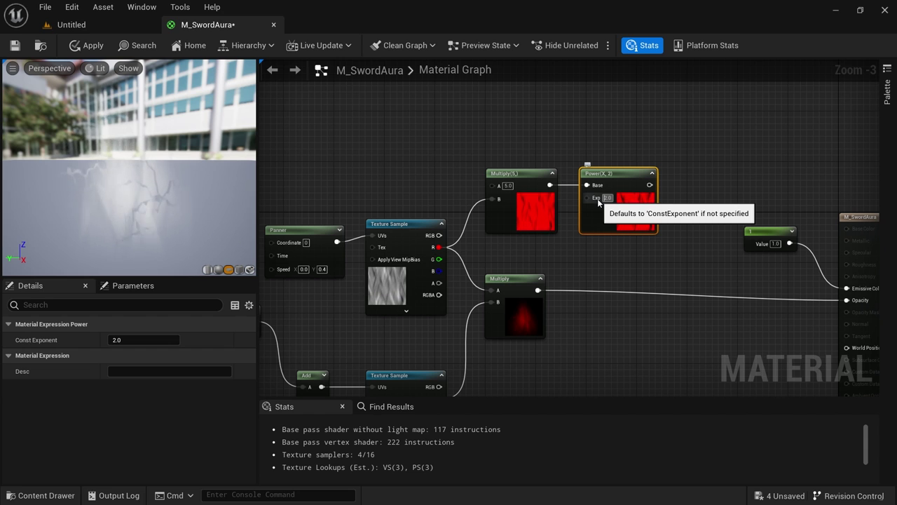
Try exponents of 5 and 15 on the Power node, and delete the node
left_click(601, 198)
type("5")
key("Return")
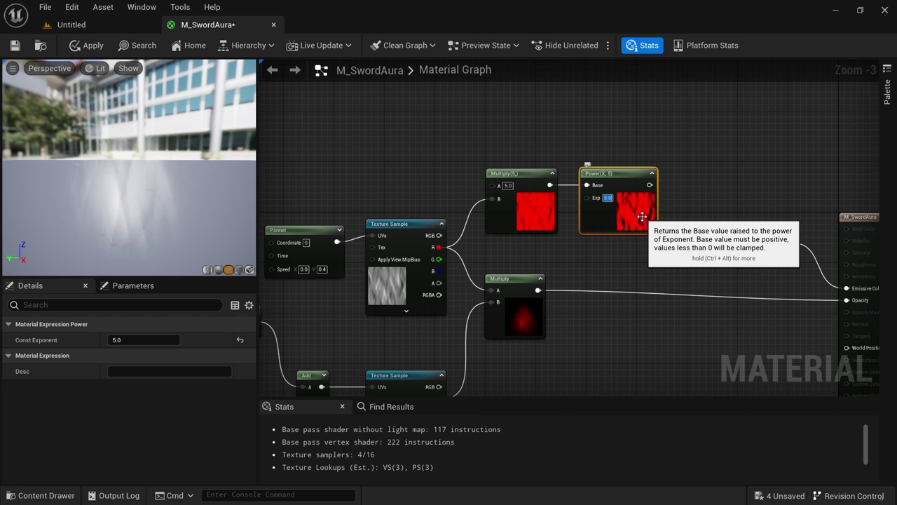
left_click(634, 223)
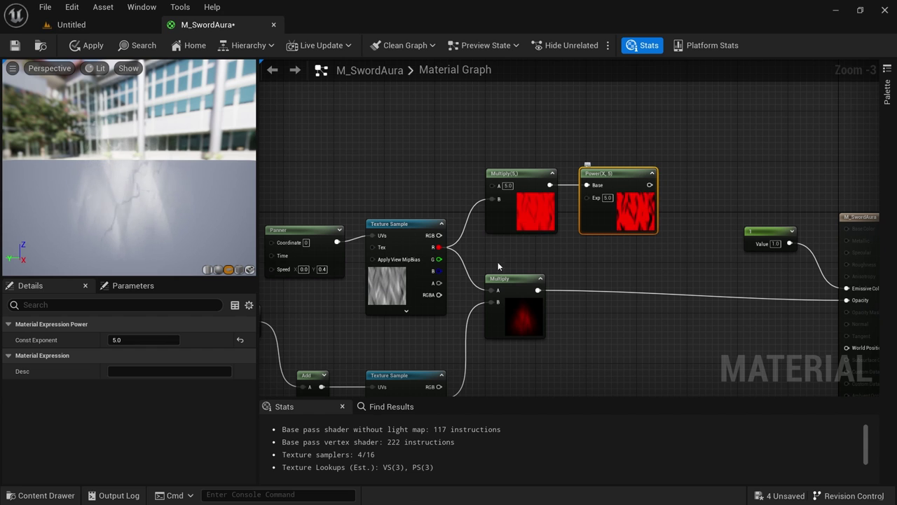
type("5")
key("Return")
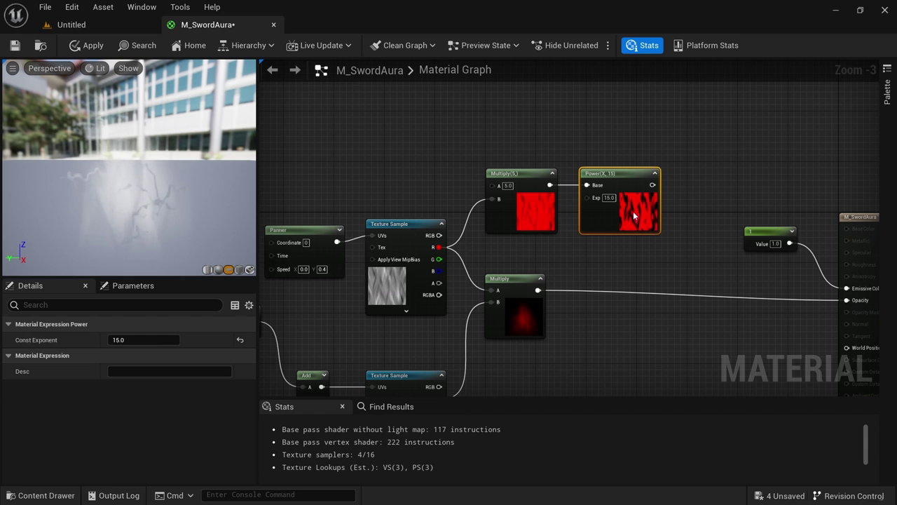
key("Delete")
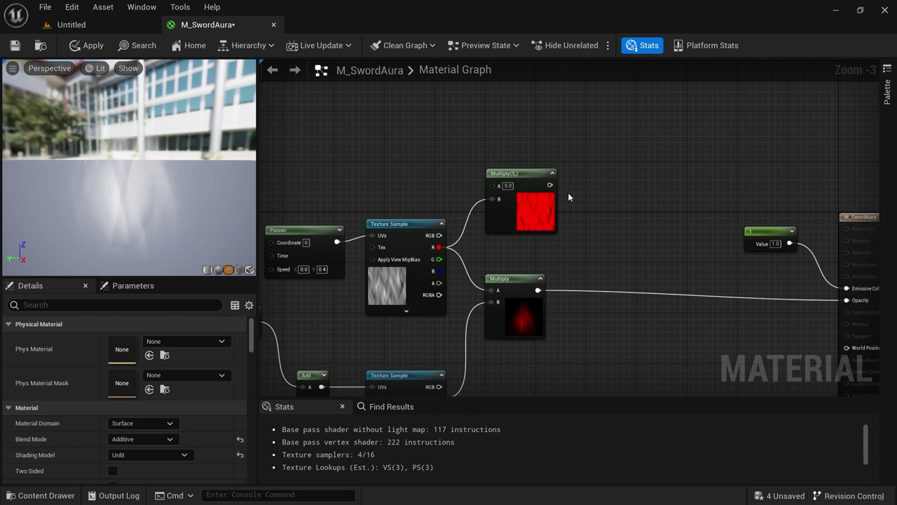
Add a Multiply node combining the Multiply by 5 output (A) with the lower Multiply's output (B), and expand its thumbnail
left_click_drag(533, 208, 527, 201)
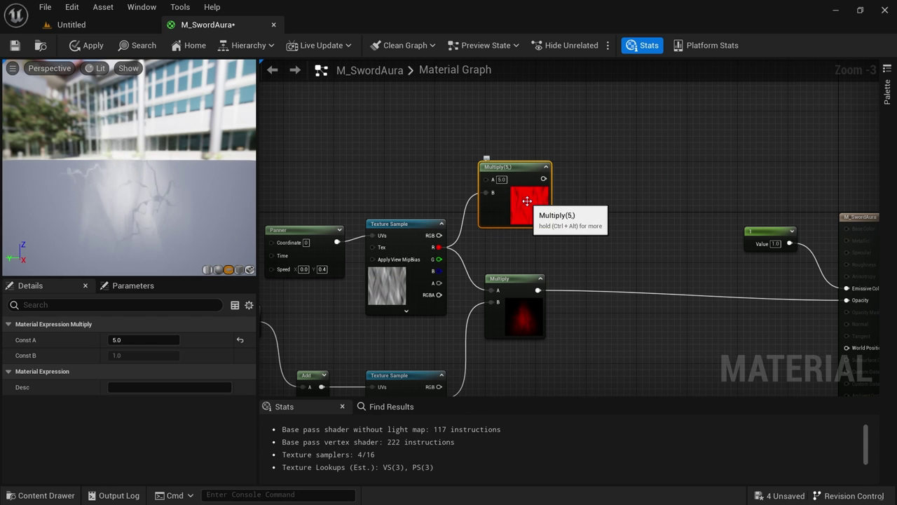
left_click(597, 164)
left_click(579, 198)
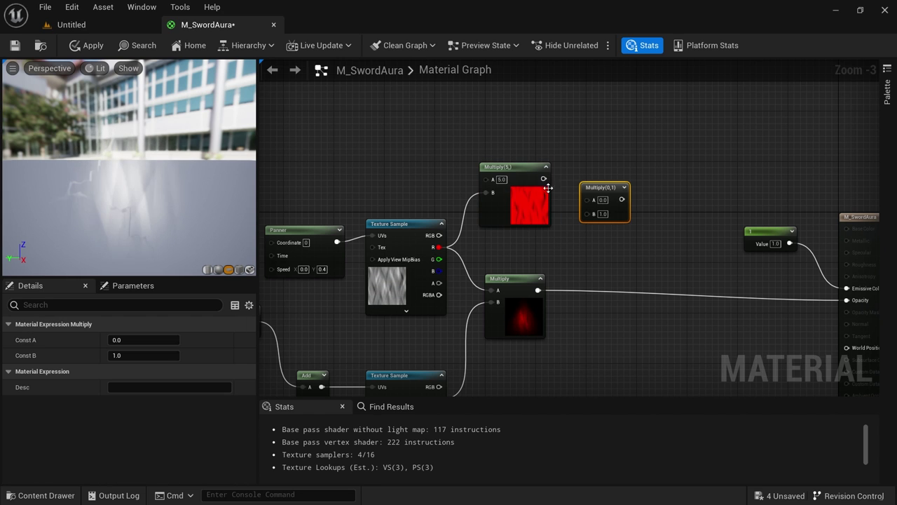
left_click_drag(543, 179, 588, 200)
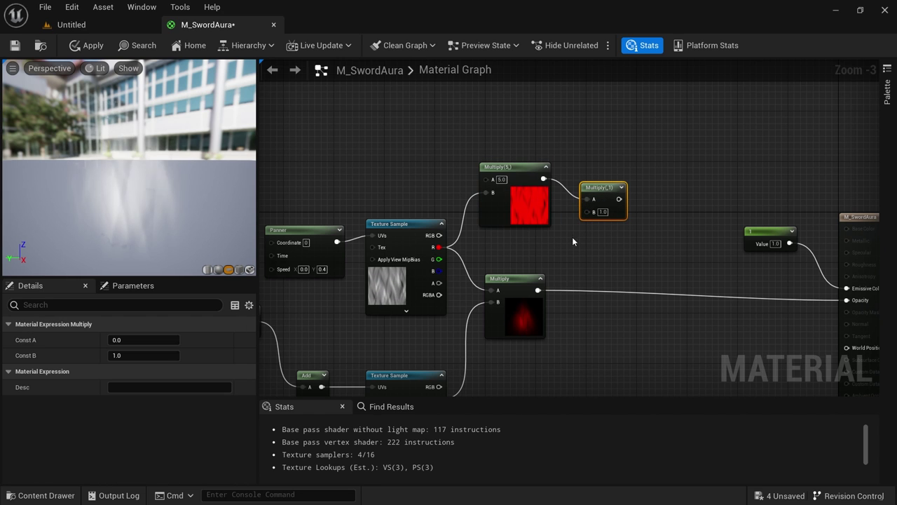
left_click_drag(538, 290, 588, 214)
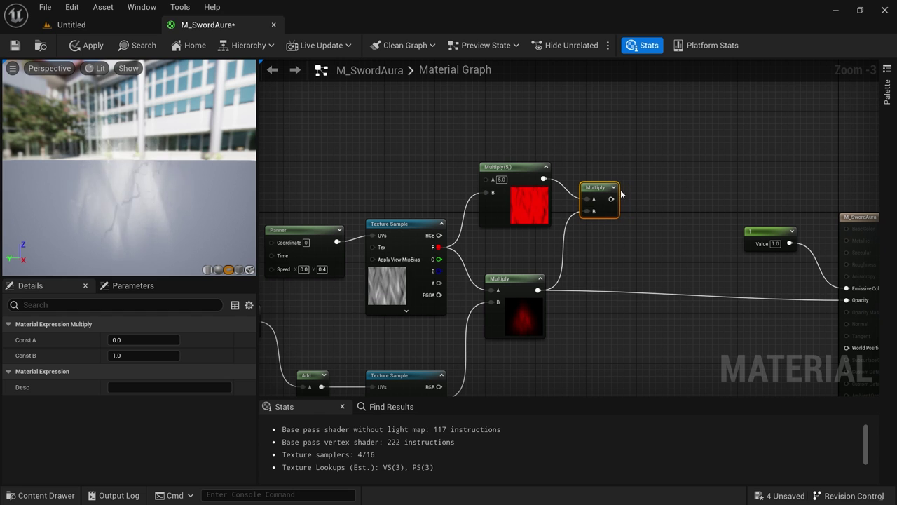
left_click(621, 187)
left_click(618, 176)
left_click_drag(621, 189, 632, 175)
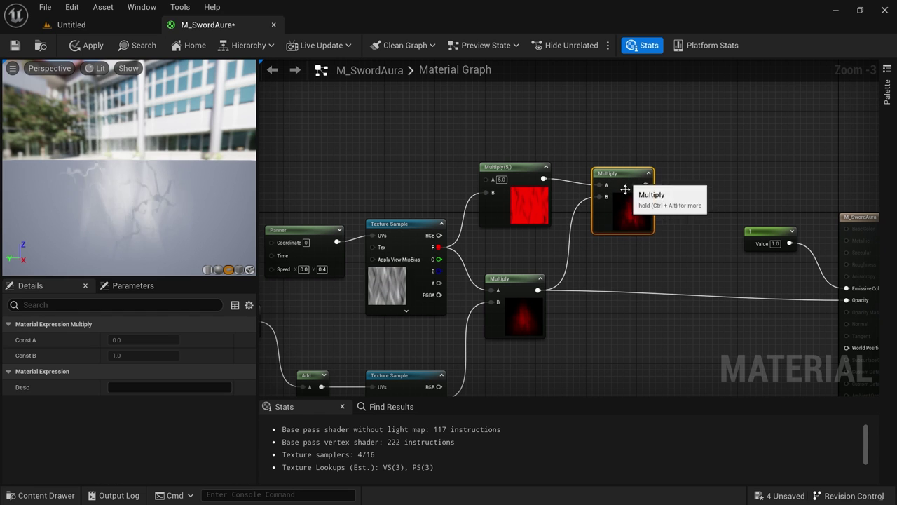
Connect the new combined Multiply's output to the material's Opacity input, replacing the lower Multiply's link
left_click(526, 321)
right_click_drag(542, 372, 584, 310)
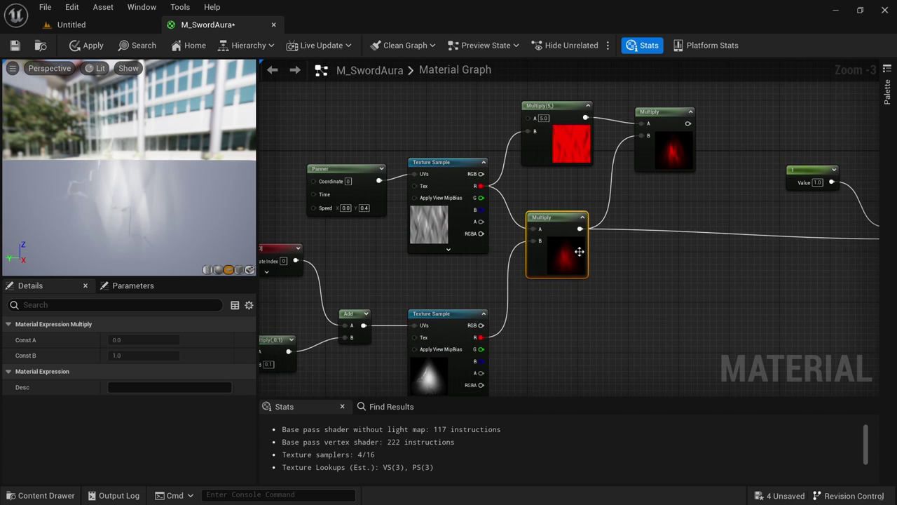
right_click_drag(652, 266, 611, 316)
right_click_drag(663, 209, 620, 201)
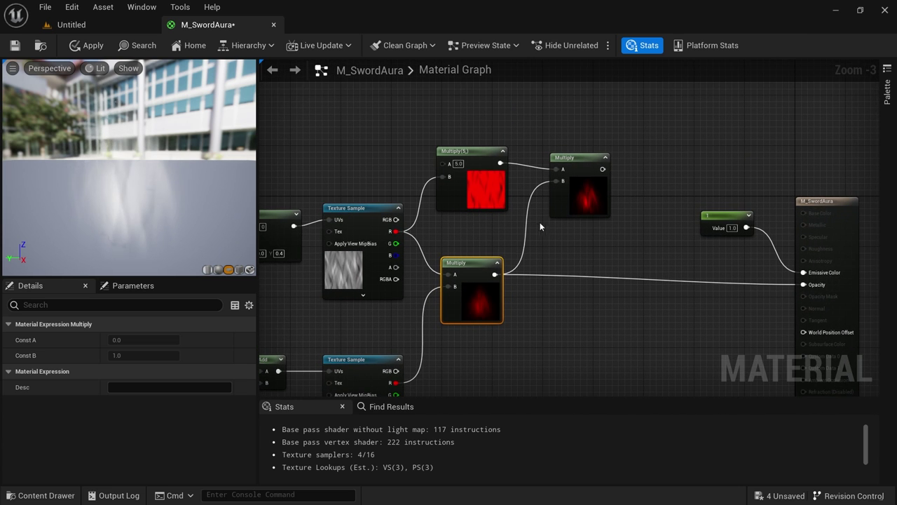
left_click_drag(603, 169, 804, 285)
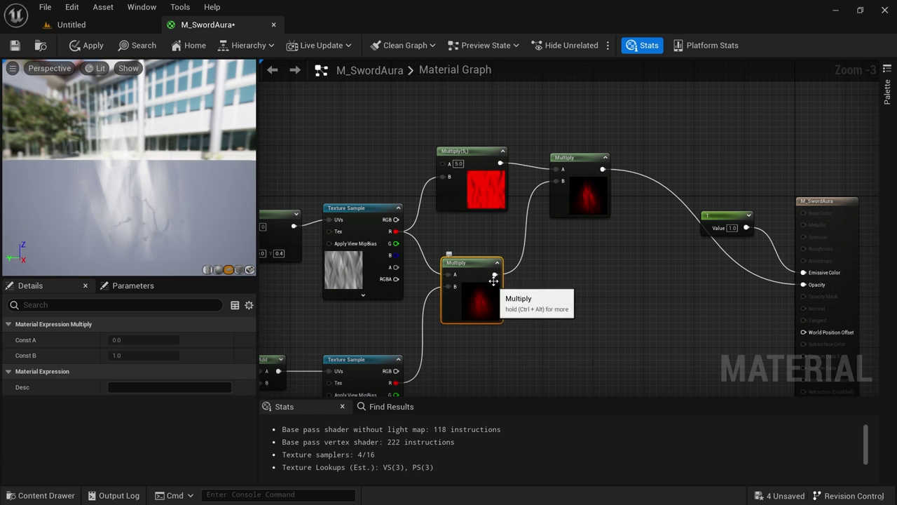
left_click(458, 192)
left_click(585, 211)
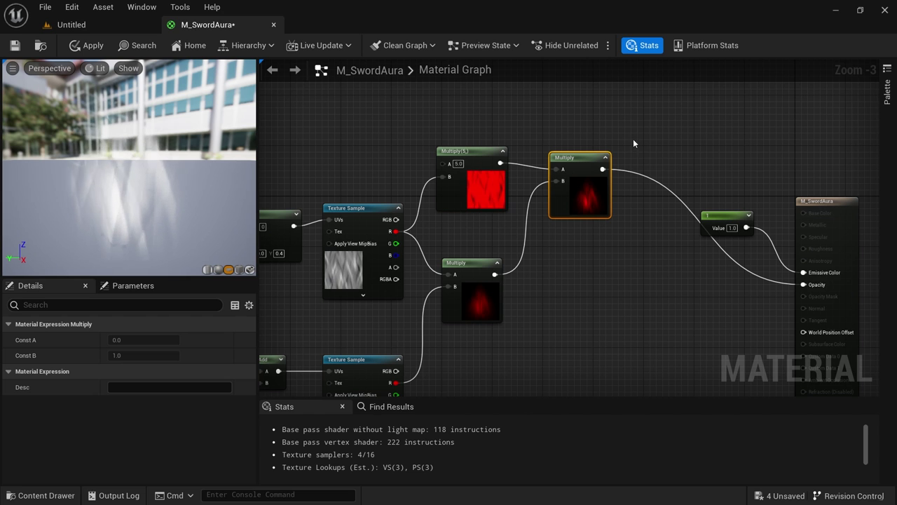
left_click(640, 106)
Create a CurveLinearColor asset named CR_ColorCurve02 in the Tutorial/Curve folder
key("ctrl+space")
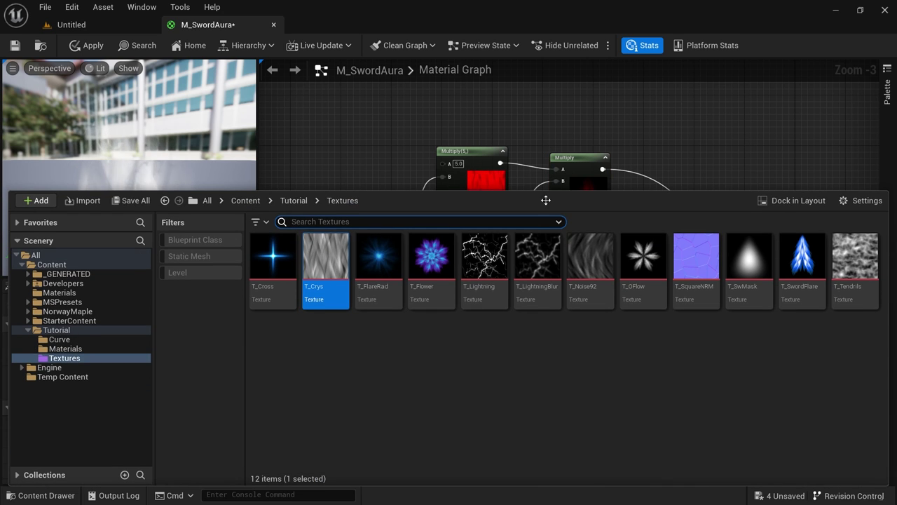
left_click(65, 349)
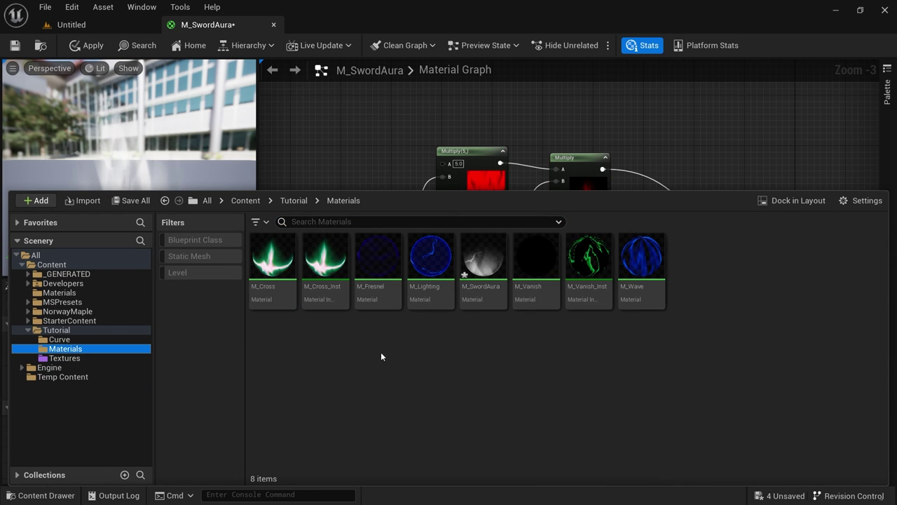
left_click(108, 341)
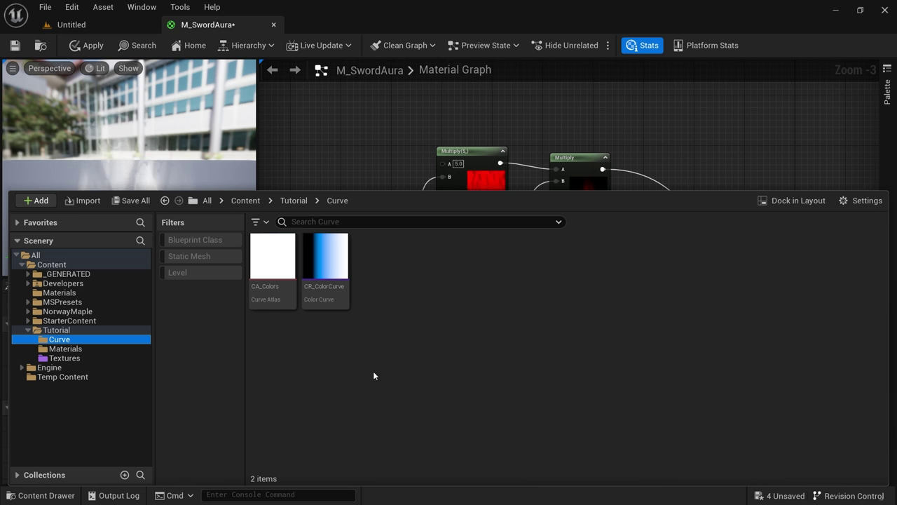
right_click(375, 270)
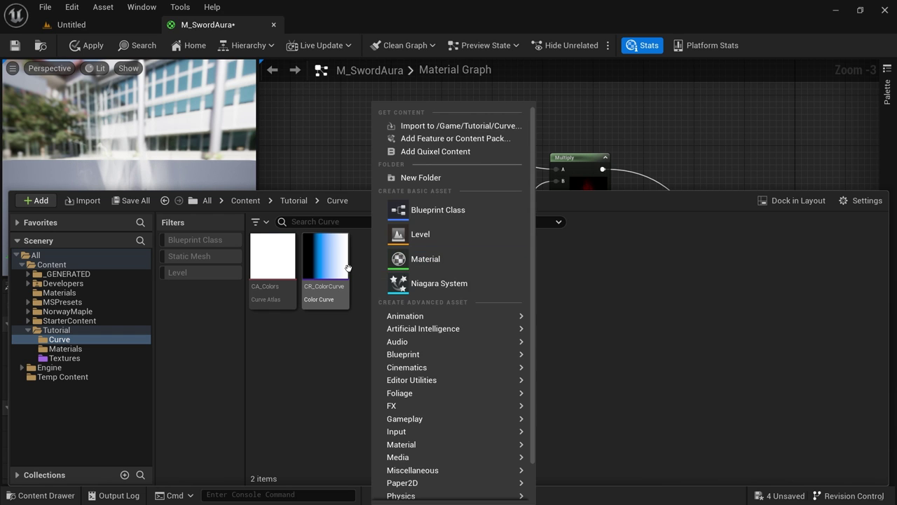
type("curve")
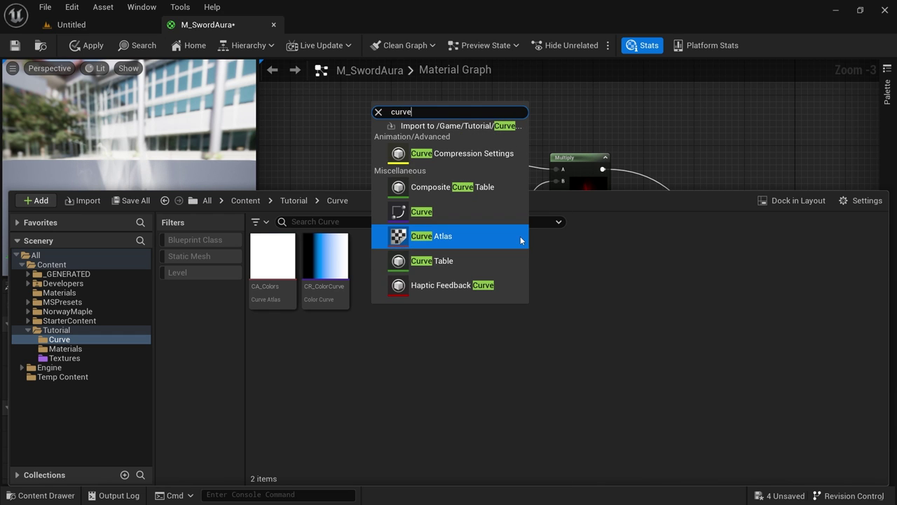
left_click(442, 212)
left_click(323, 185)
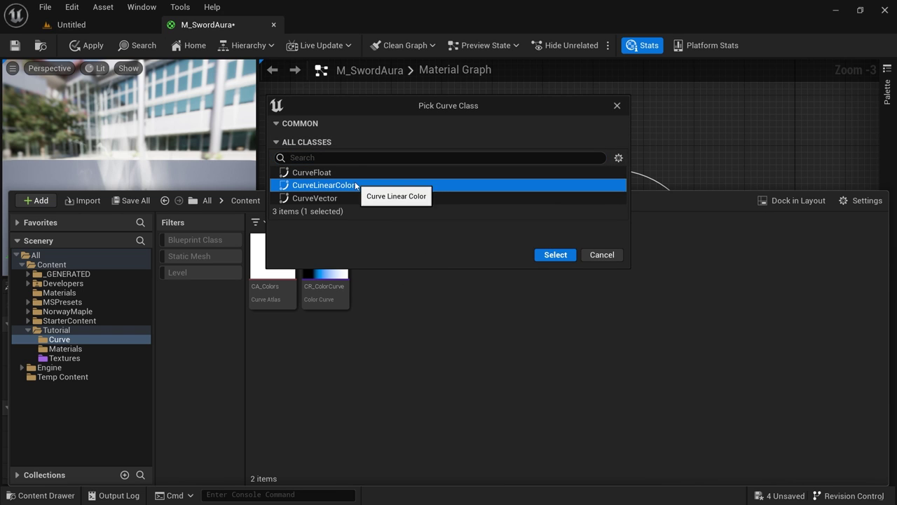
left_click(554, 254)
type("C")
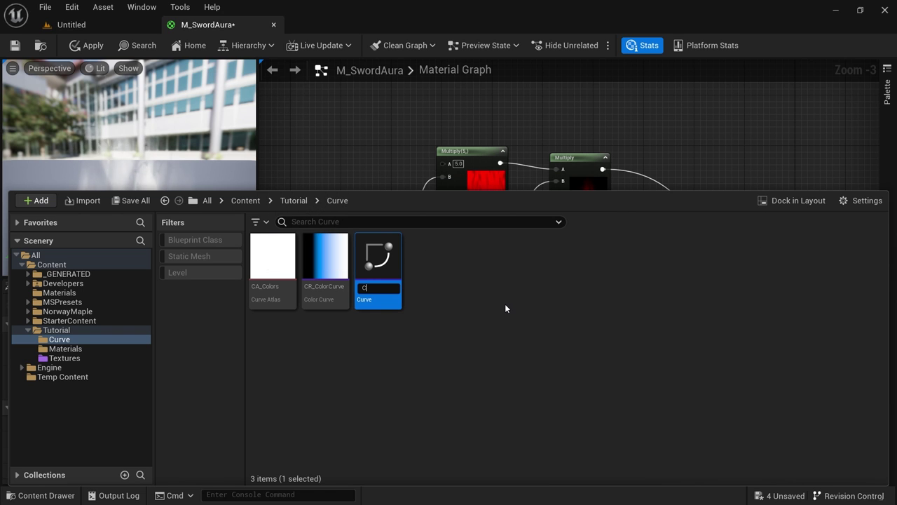
type("R_ColorCurve02")
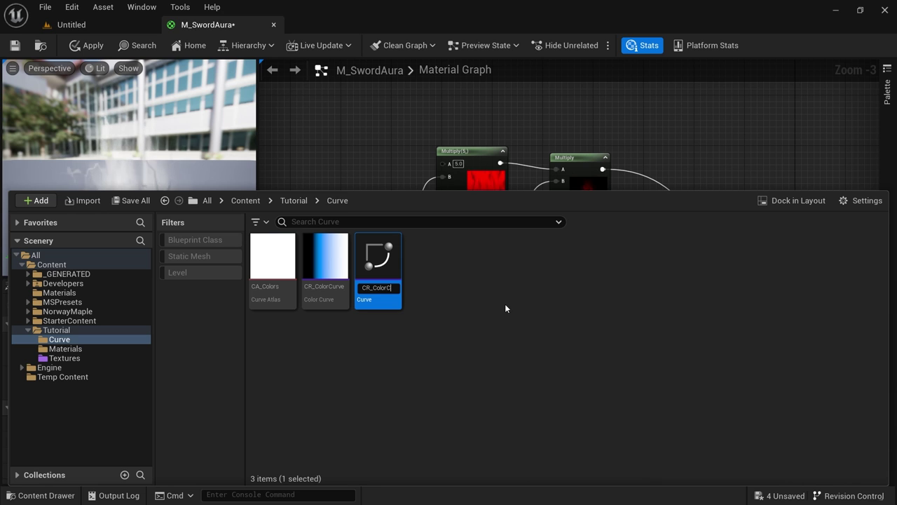
key("Return")
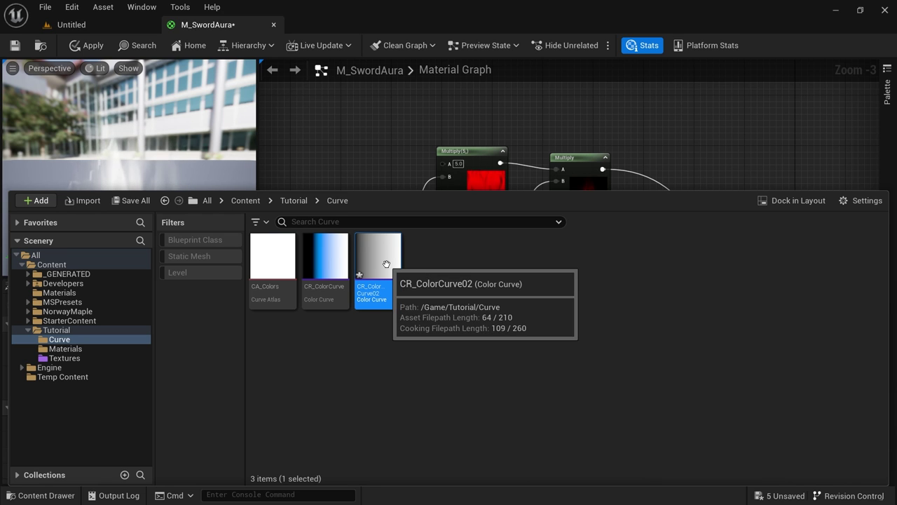
Open CR_ColorCurve02 and set the colour key at 0 to a bright pink, using a red value of 3
double_click(387, 264)
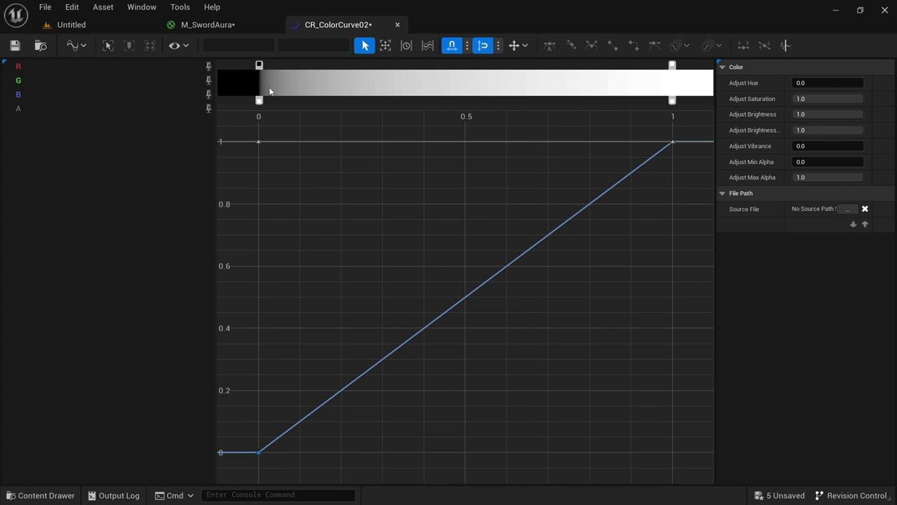
left_click(217, 25)
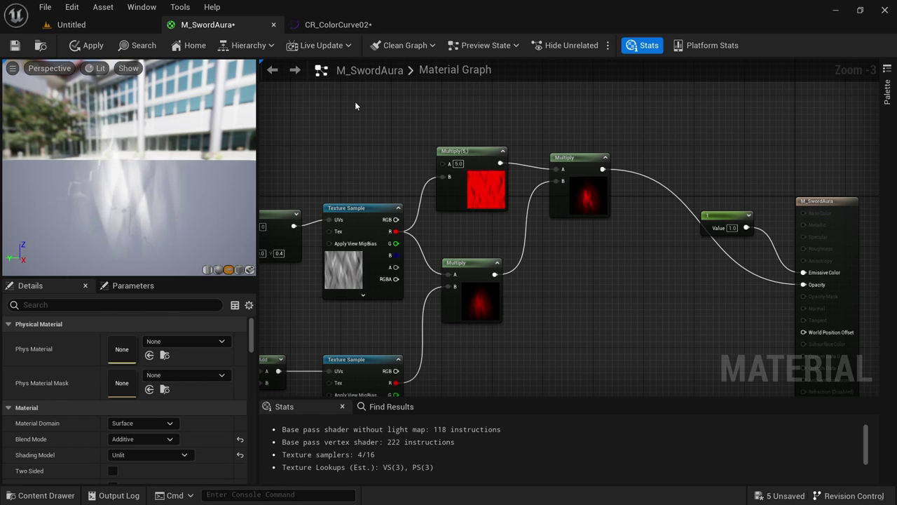
scroll(589, 204, "up", 3)
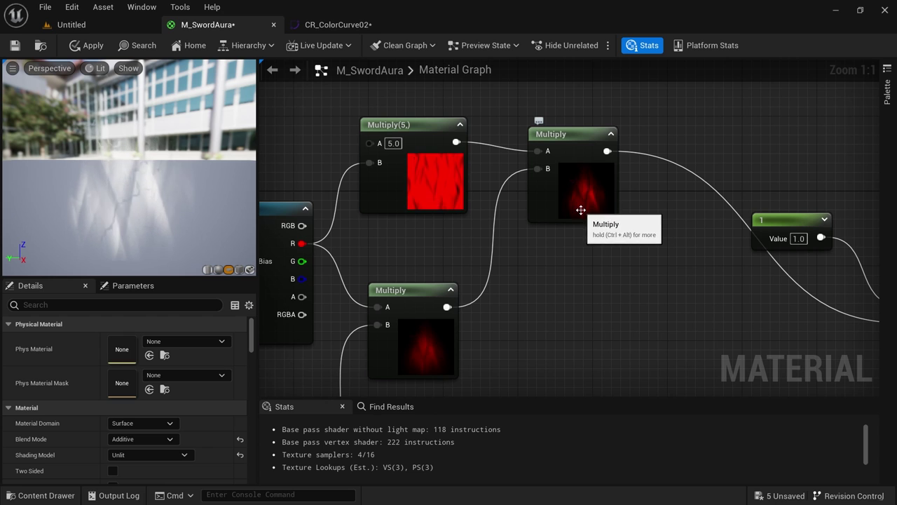
left_click(337, 26)
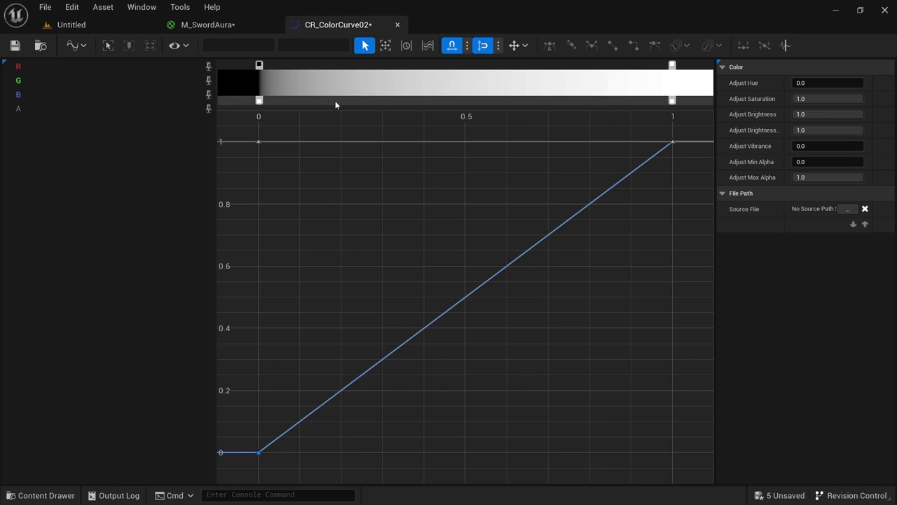
double_click(259, 65)
left_click_drag(345, 143, 351, 118)
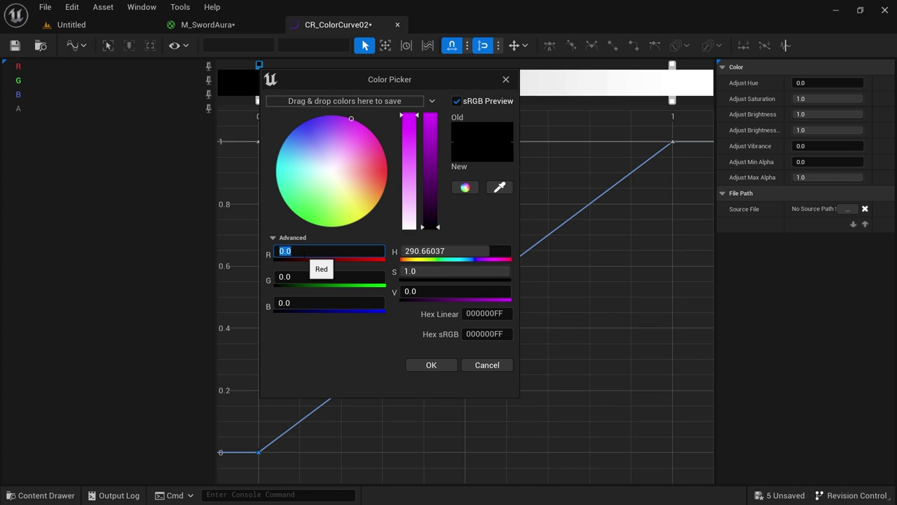
type("3")
key("Return")
left_click(364, 127)
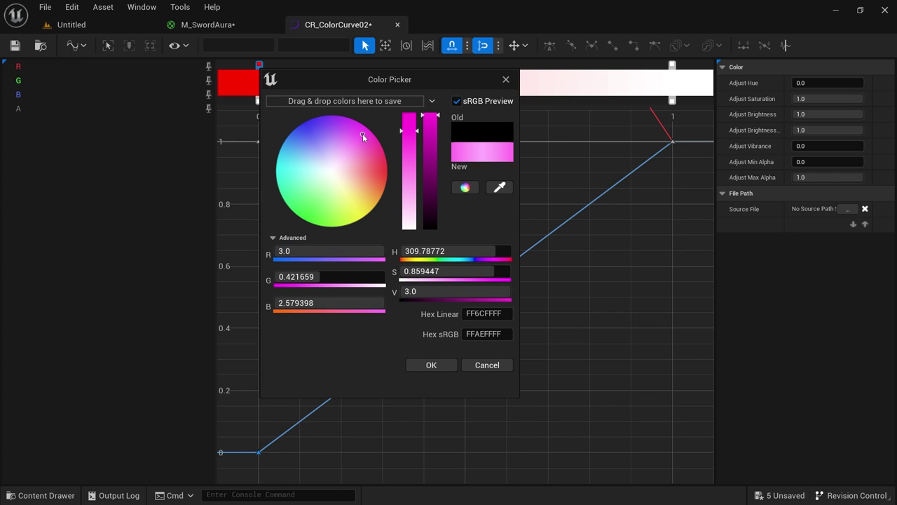
left_click(430, 365)
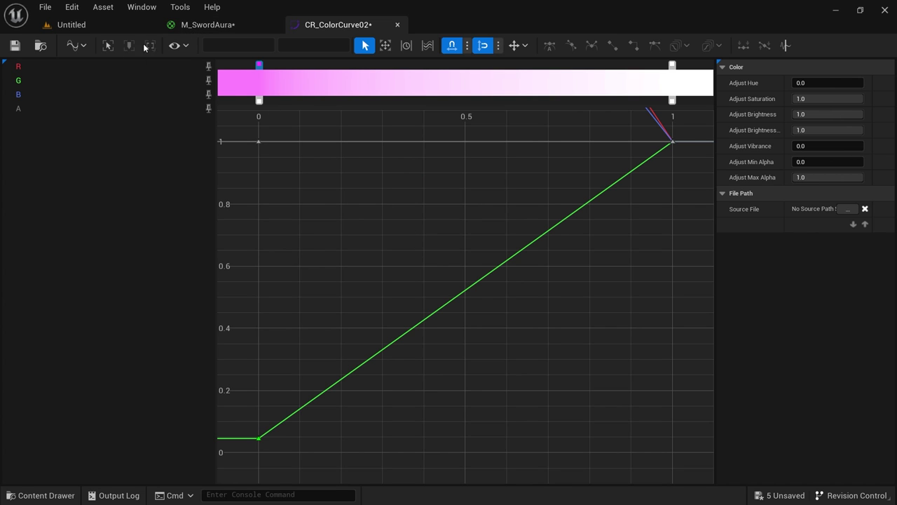
In M_SwordAura, add a CurveAtlasRowParameter node and name it ColorCurve04
left_click(209, 28)
right_click(647, 227)
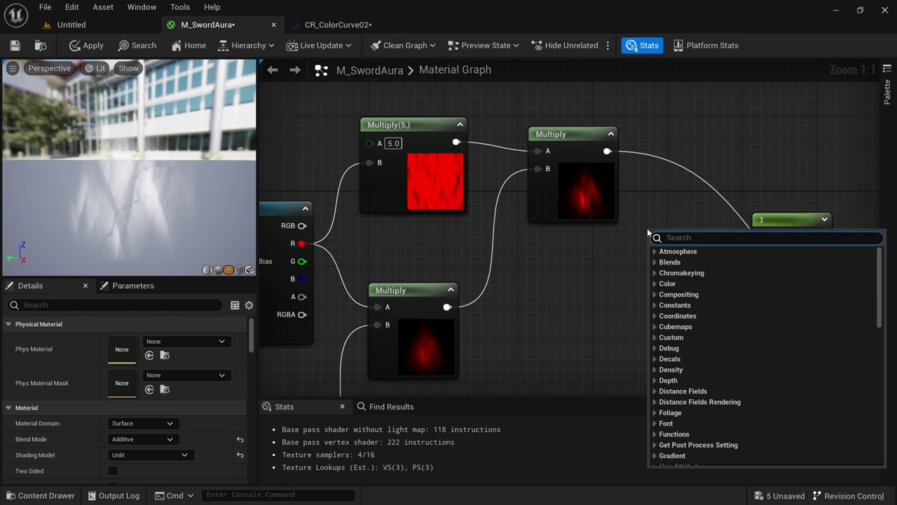
type("curve")
left_click(700, 349)
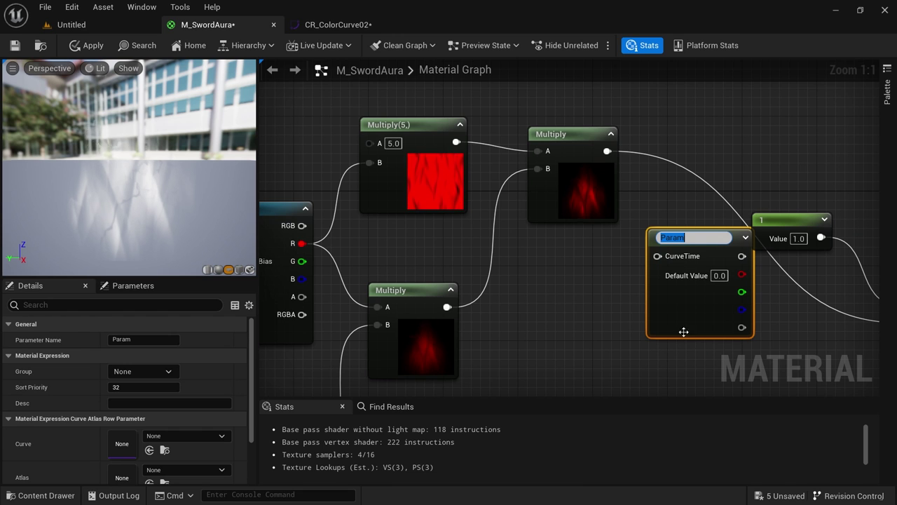
type("ColorCurve04")
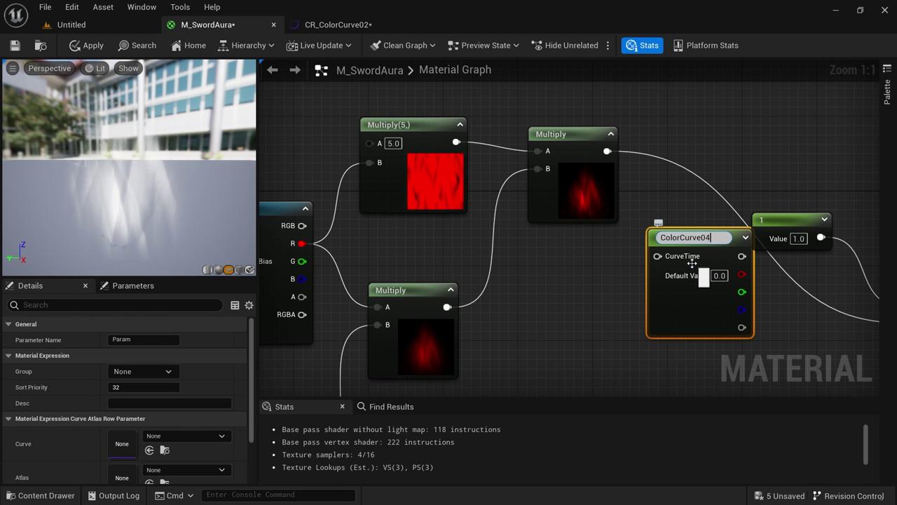
key("Return")
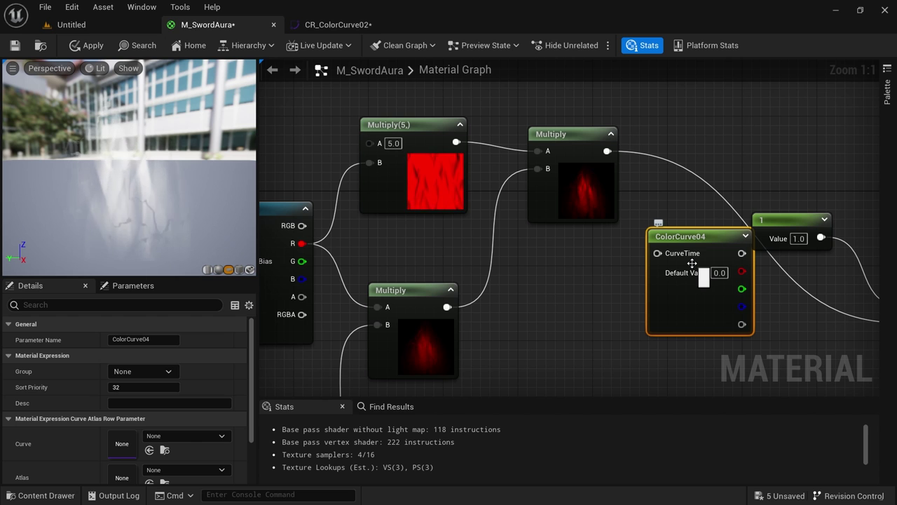
Connect the combined Multiply's output to ColorCurve04's CurveTime input and move the constant 1 node clear of it
left_click_drag(607, 151, 666, 255)
right_click_drag(772, 191, 674, 177)
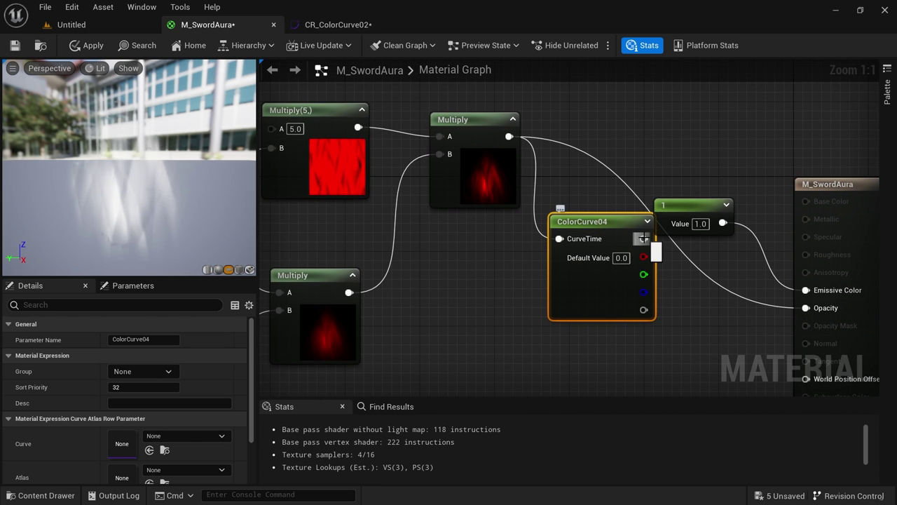
left_click_drag(694, 205, 723, 148)
left_click_drag(610, 231, 612, 223)
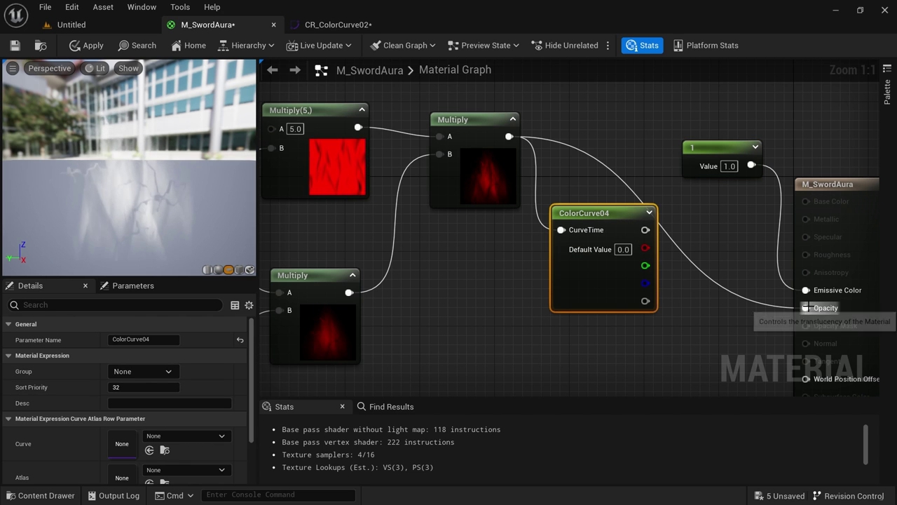
Disconnect and delete the constant 1 node feeding Emissive Color, and break the Multiply's link to Opacity
left_click(806, 289, "alt")
left_click(692, 153)
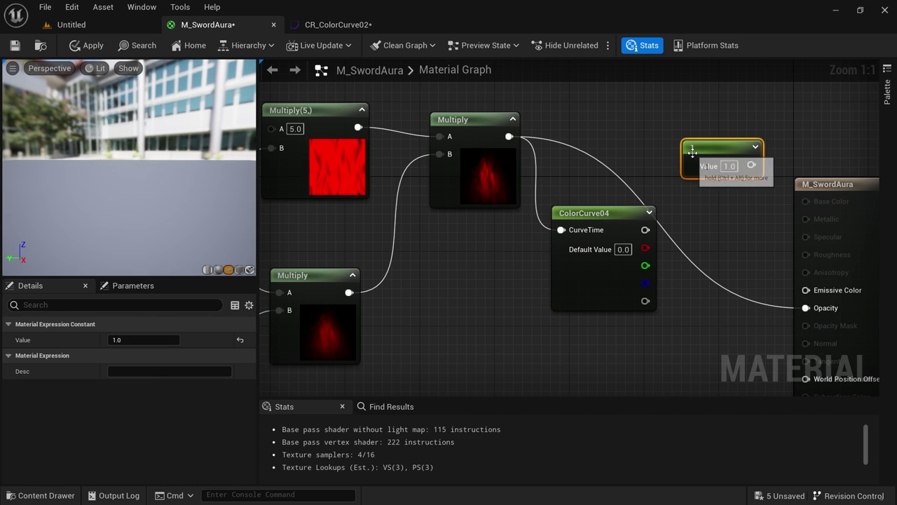
key("Delete")
left_click(806, 307, "alt")
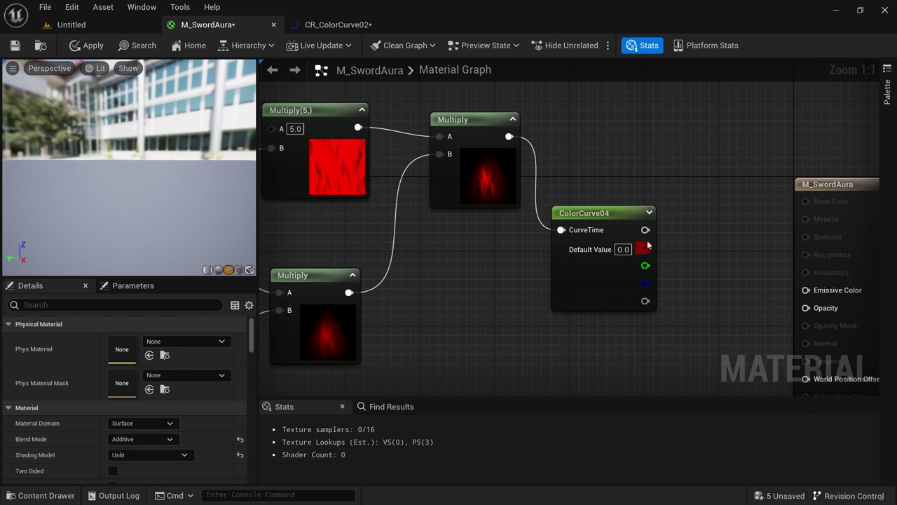
Connect ColorCurve04's main output to the material's Emissive Color input
left_click_drag(645, 230, 807, 290)
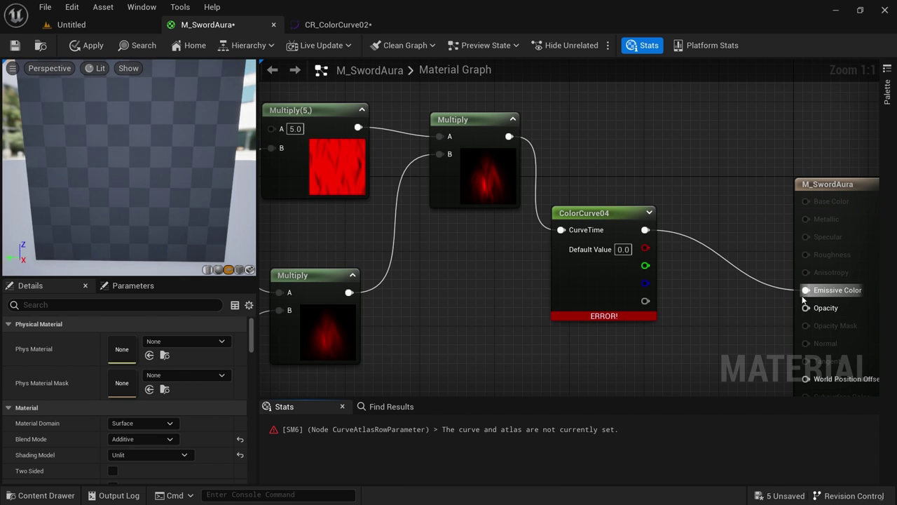
right_click_drag(708, 304, 736, 215)
scroll(743, 292, "down", 1)
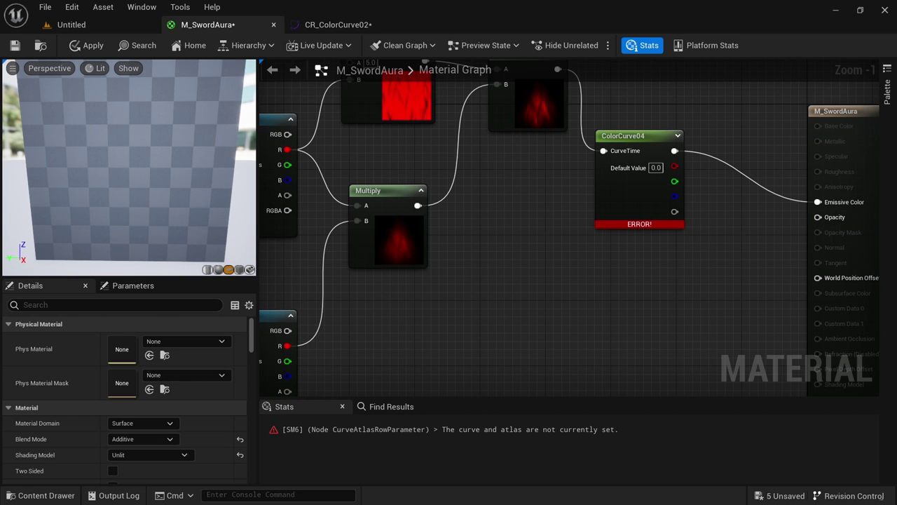
Spread the ColorCurve04 node and the M_SwordAura output node apart to make room between them
right_click_drag(563, 273, 642, 248)
scroll(506, 198, "down", 1)
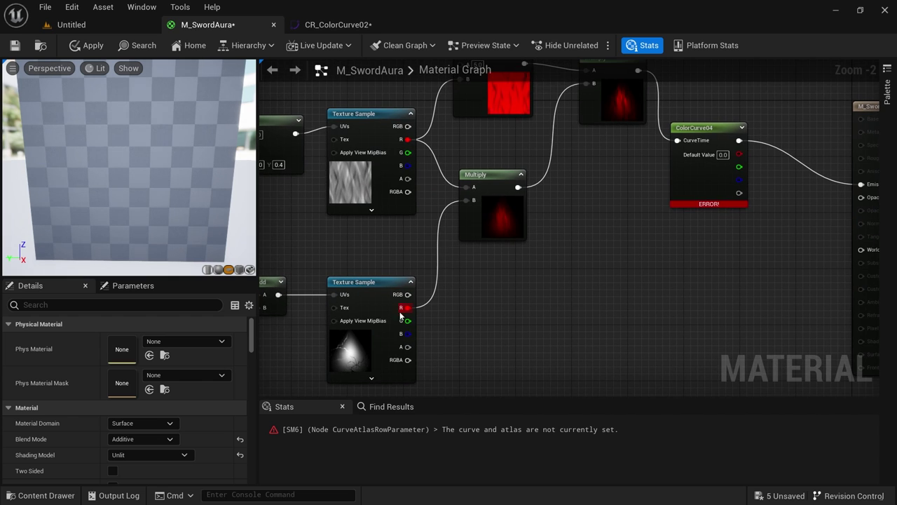
right_click_drag(468, 293, 471, 339)
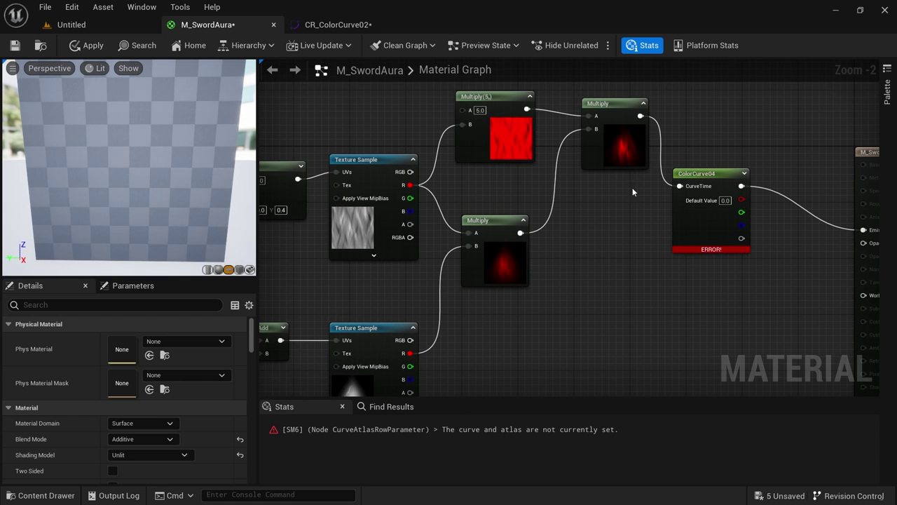
right_click_drag(640, 237, 504, 276)
left_click_drag(568, 277, 599, 270)
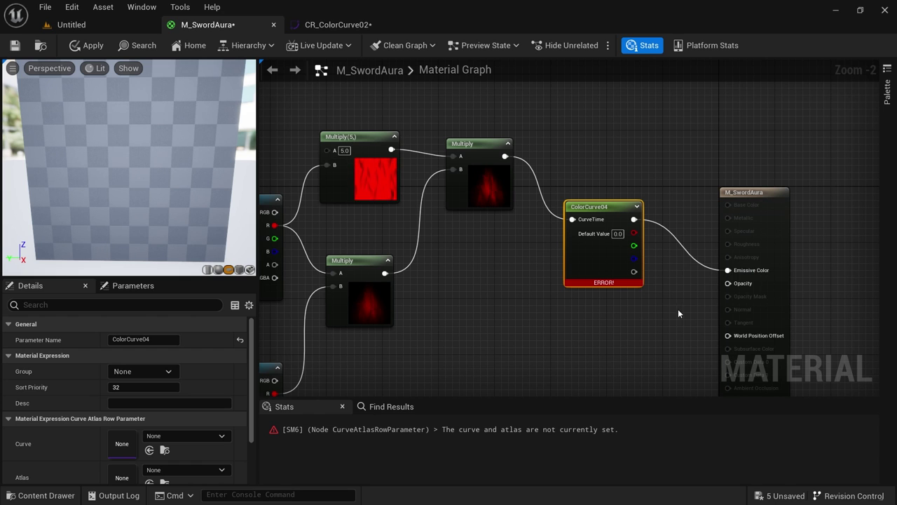
right_click_drag(678, 313, 606, 289)
left_click_drag(687, 168, 772, 161)
Add a Subtract node and wire it between ColorCurve04's main output, into input A, and the material's Emissive Color
right_click(615, 256)
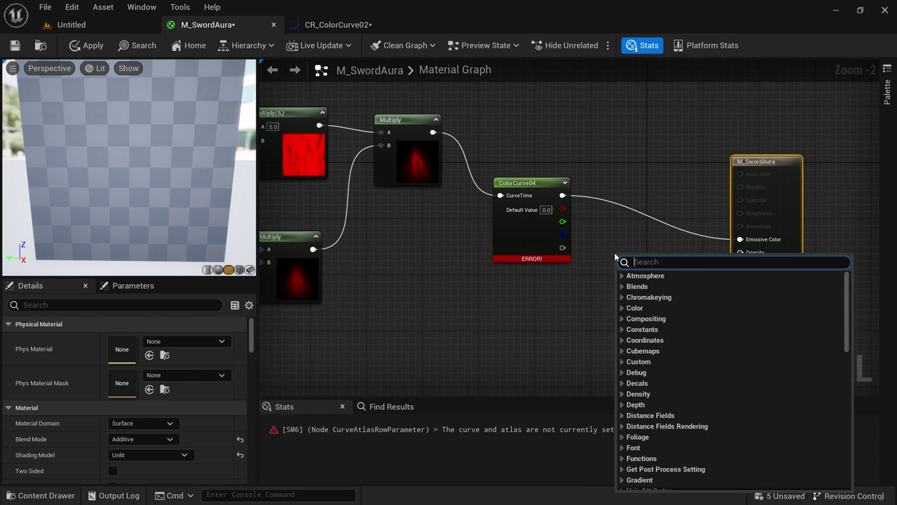
type("sub")
key("Return")
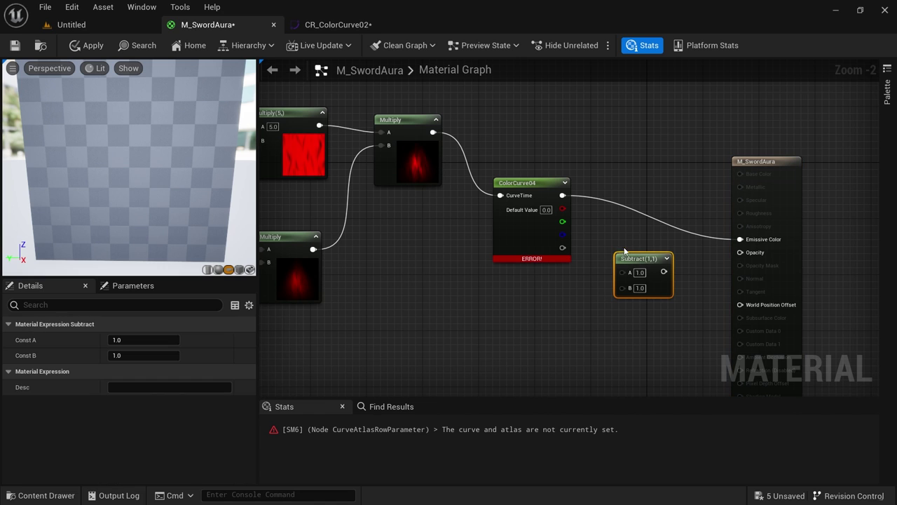
left_click_drag(565, 196, 740, 239)
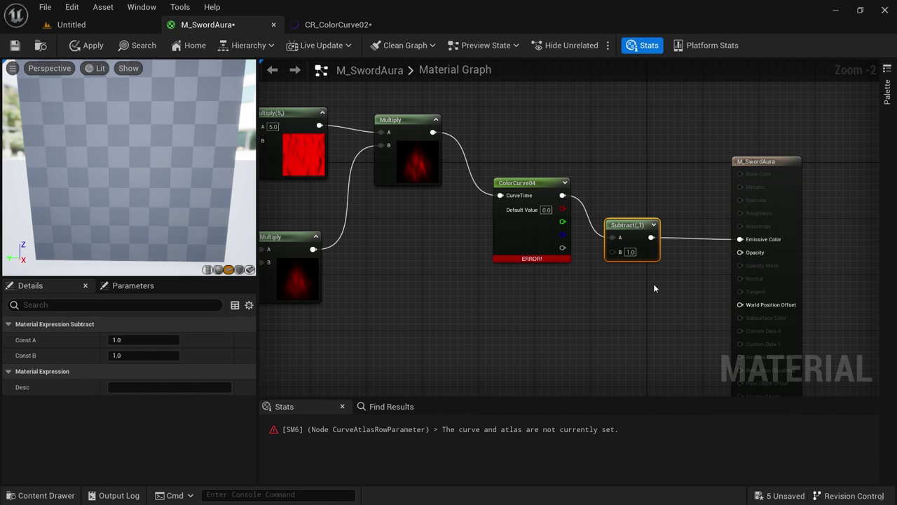
Add a constant node with value 1 and connect it to the Subtract node's B input
right_click_drag(584, 322, 625, 271)
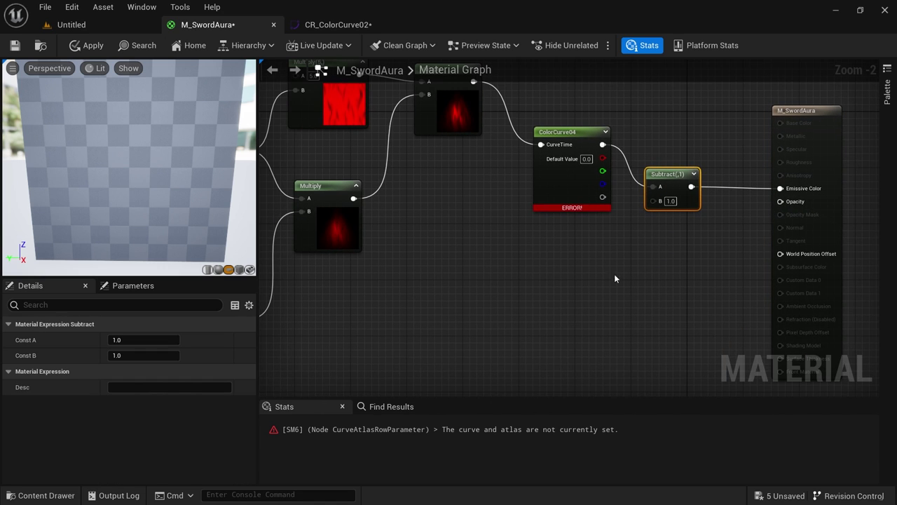
left_click(567, 297)
left_click_drag(617, 314, 657, 202)
left_click(157, 339)
type("1")
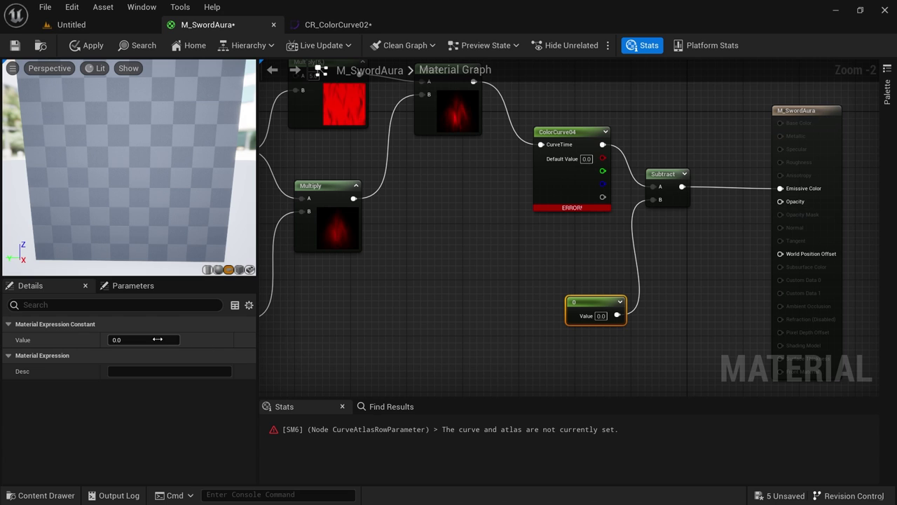
key("Tab")
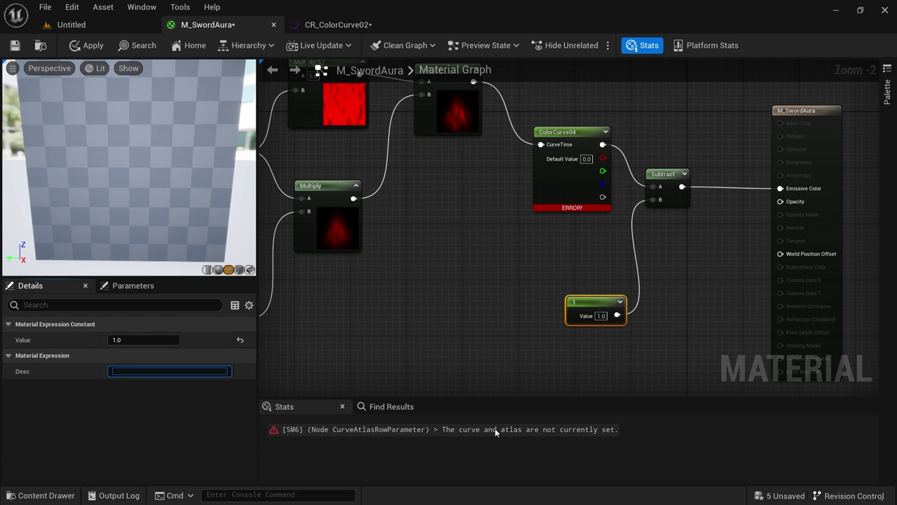
left_click(94, 45)
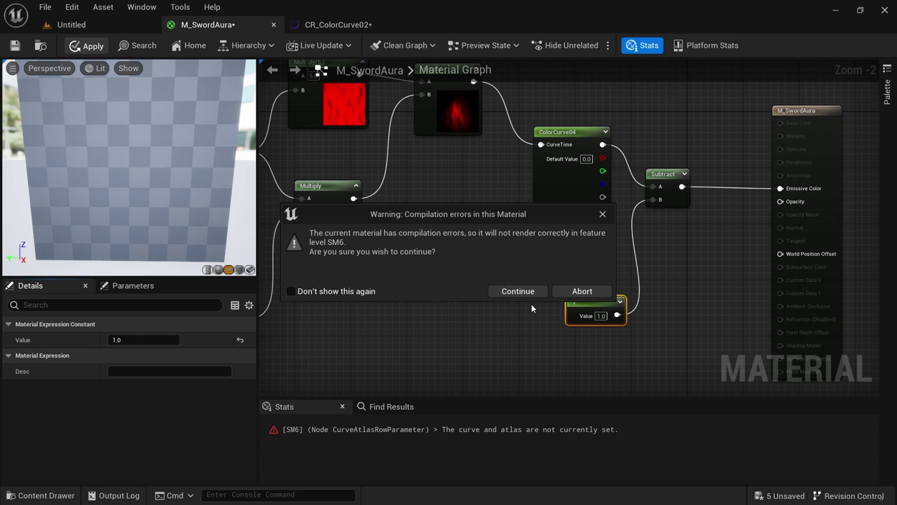
left_click(603, 214)
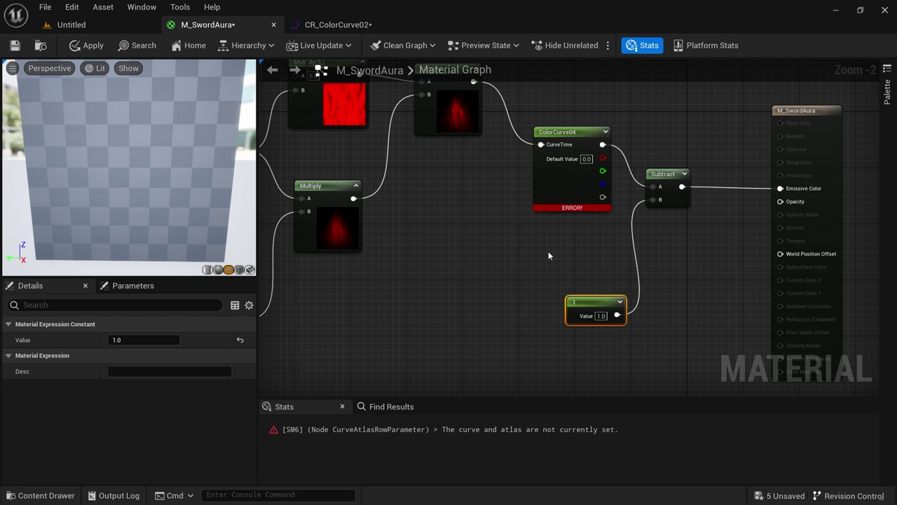
Set the ColorCurve04 node's Atlas to CA_Colors
left_click(556, 191)
scroll(176, 427, "down", 2)
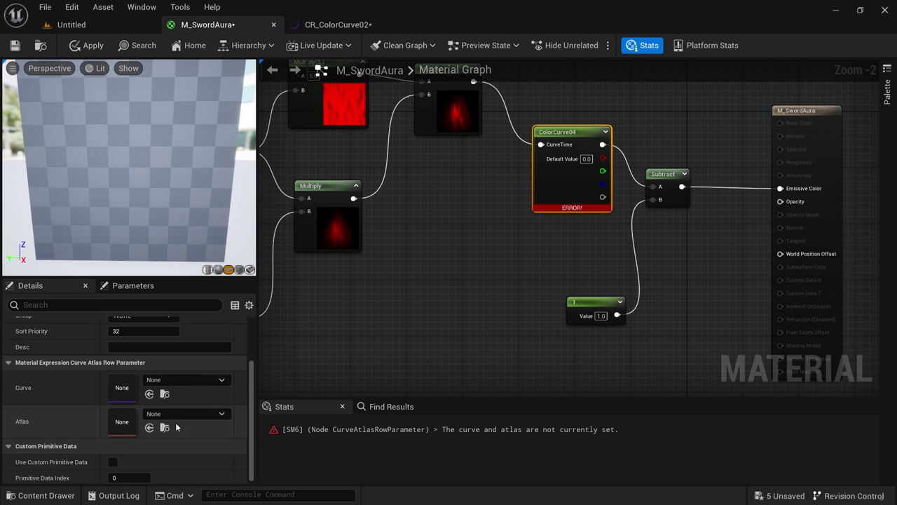
left_click(181, 413)
left_click(210, 269)
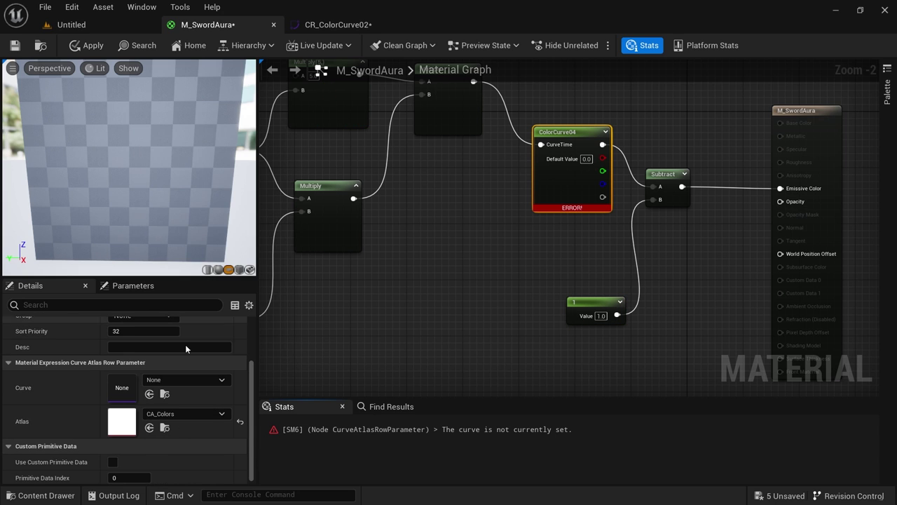
left_click(191, 378)
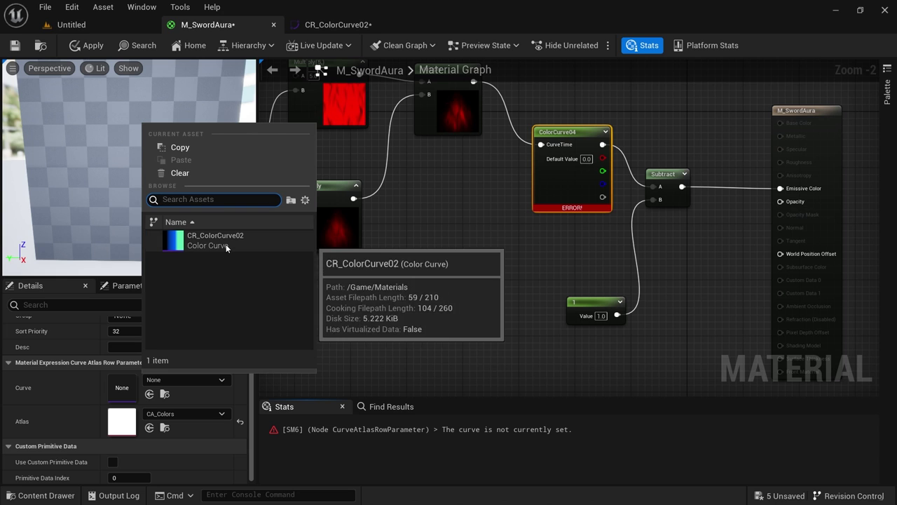
left_click(454, 255)
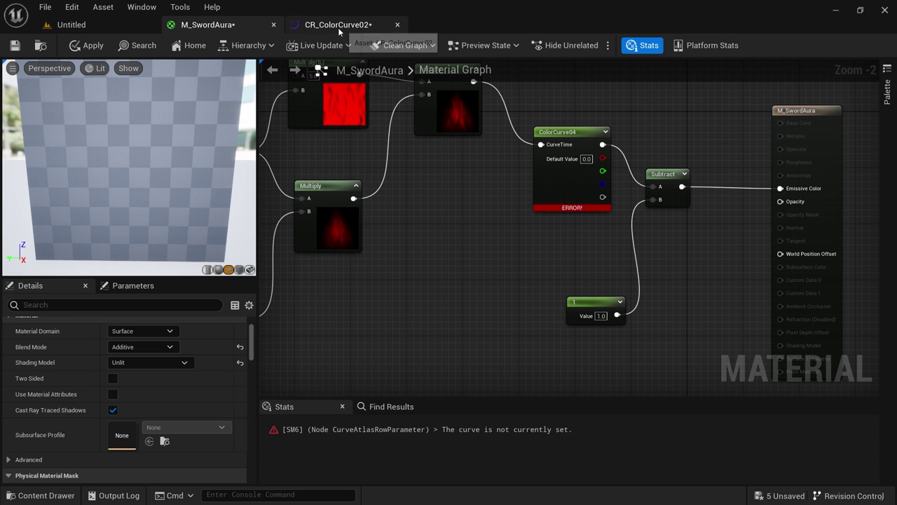
scroll(178, 421, "down", 3)
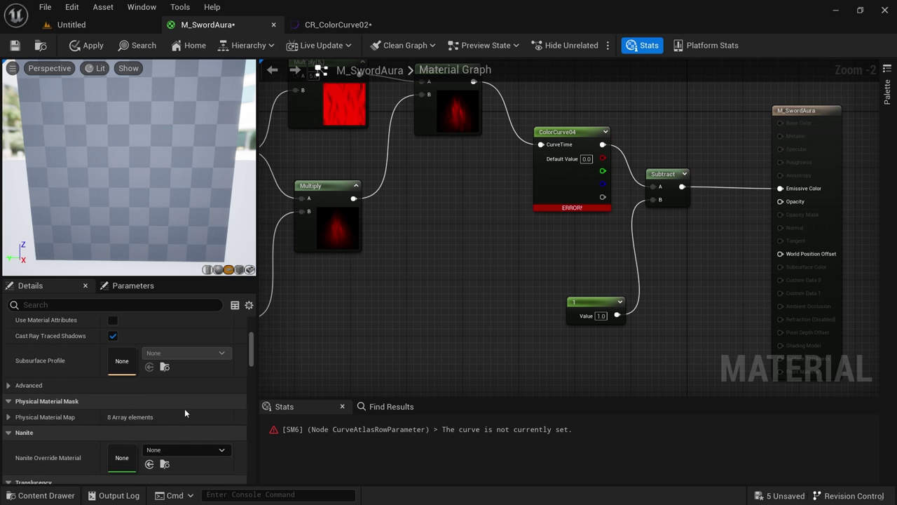
scroll(184, 413, "up", 2)
Open ColorCurve04's CA_Colors atlas and add a second gradient curve entry using the pink CR_ColorCurve02
left_click(577, 178)
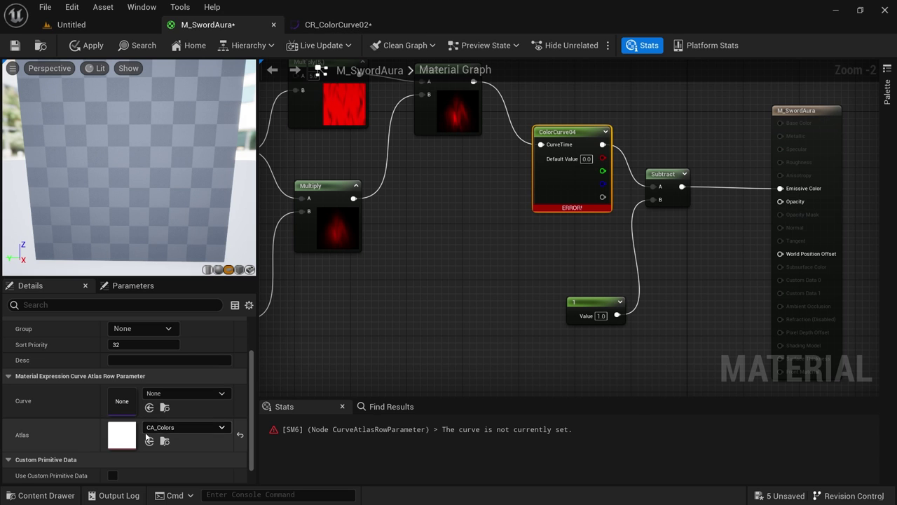
left_click_drag(0, 175, 500, 24)
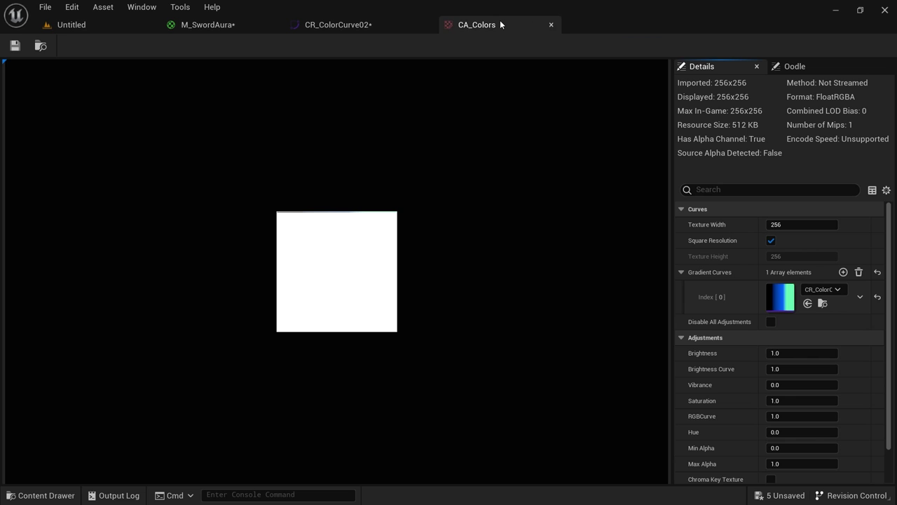
left_click(844, 272)
left_click(818, 325)
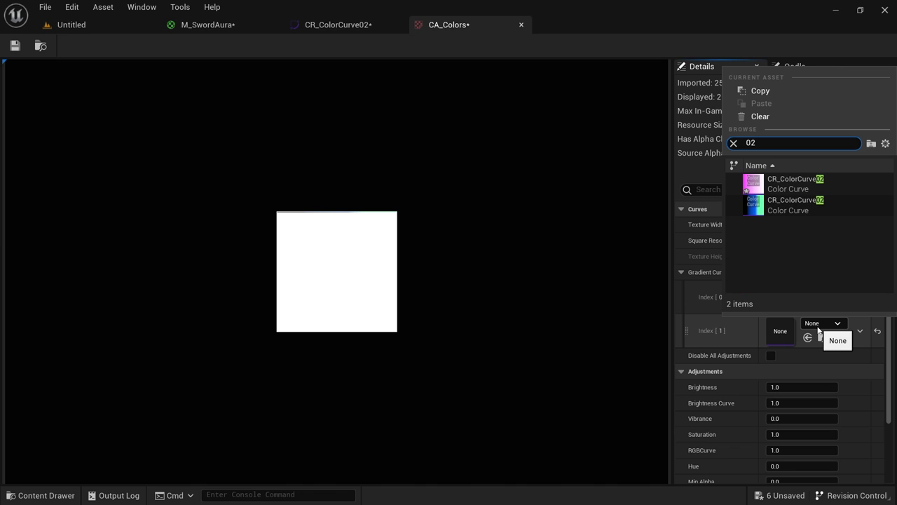
left_click(787, 179)
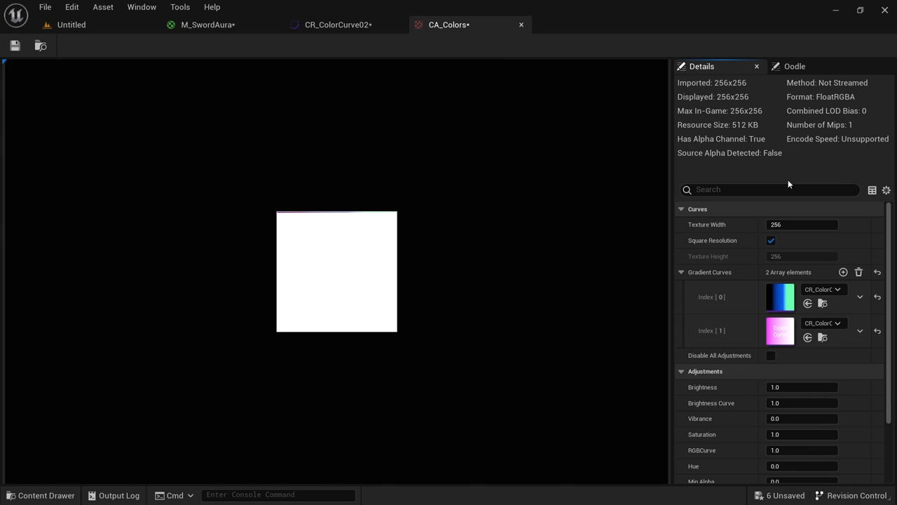
Back in M_SwordAura, set ColorCurve04's Curve to the pink CR_ColorCurve02 and inspect the preview plane
left_click(205, 26)
left_click(186, 393)
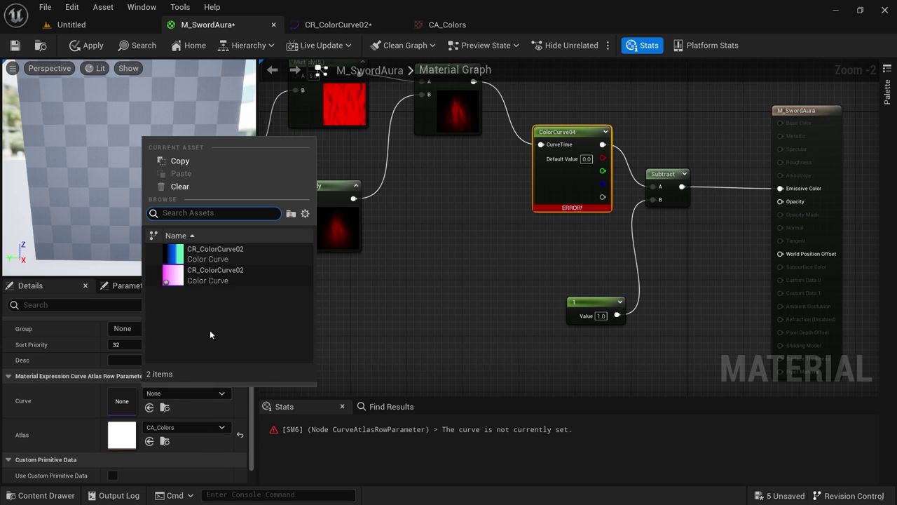
left_click(230, 281)
right_click_drag(244, 215, 228, 237)
left_click_drag(229, 237, 218, 242)
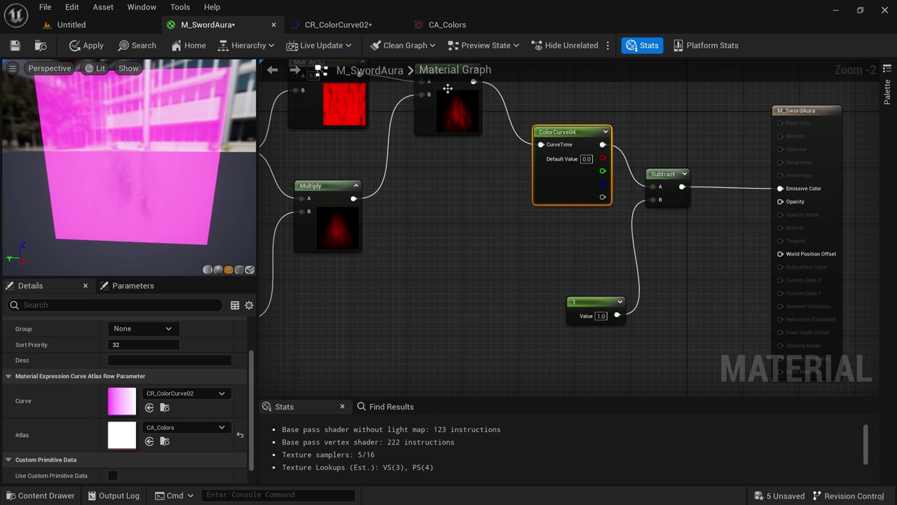
In the CR_ColorCurve02 asset, change the color stop at time 0 to black
left_click(452, 25)
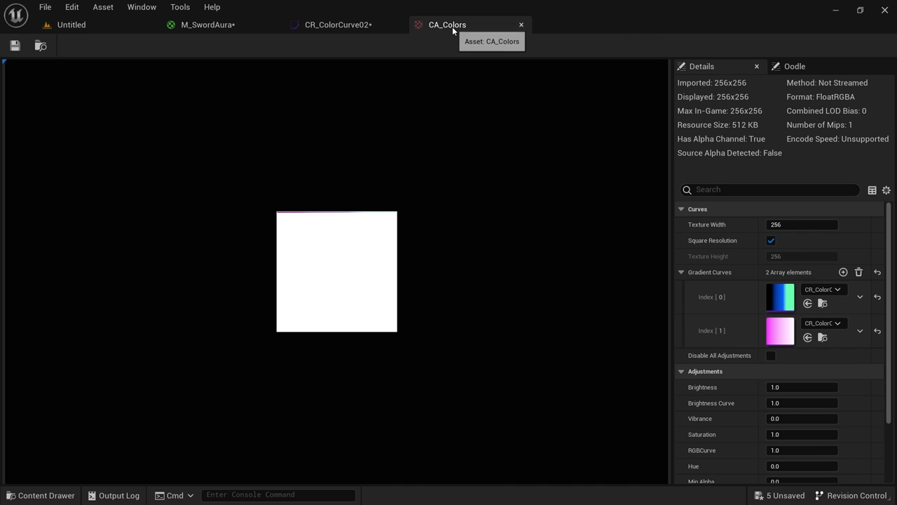
left_click(359, 26)
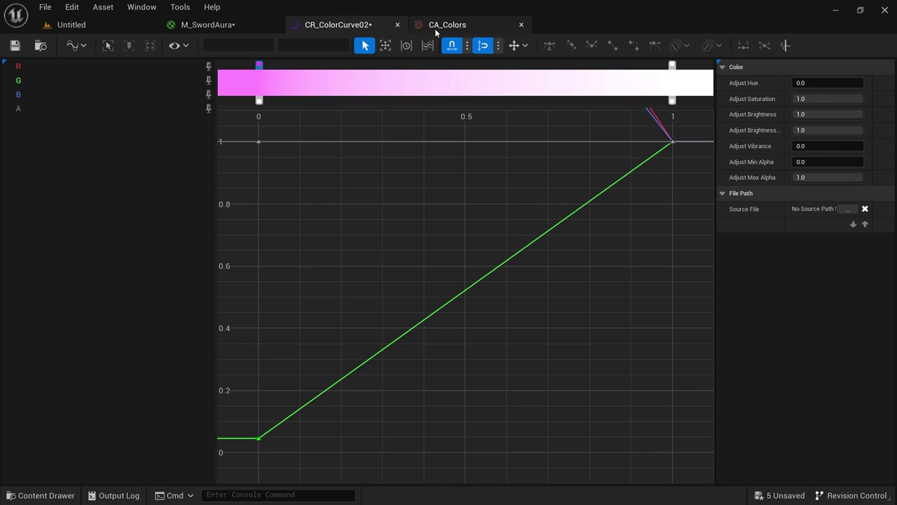
double_click(260, 66)
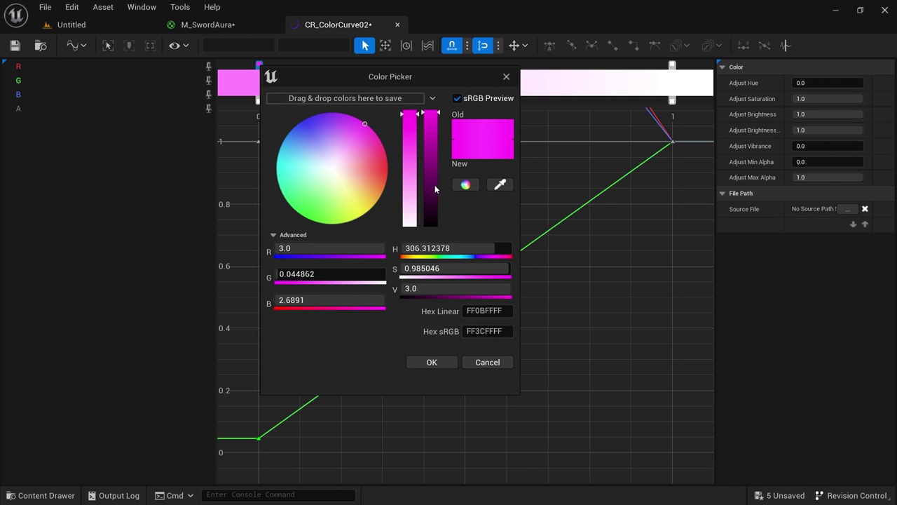
left_click_drag(435, 188, 431, 353)
Add a new color stop to the CR_ColorCurve02 gradient at time 0.1
right_click(277, 68)
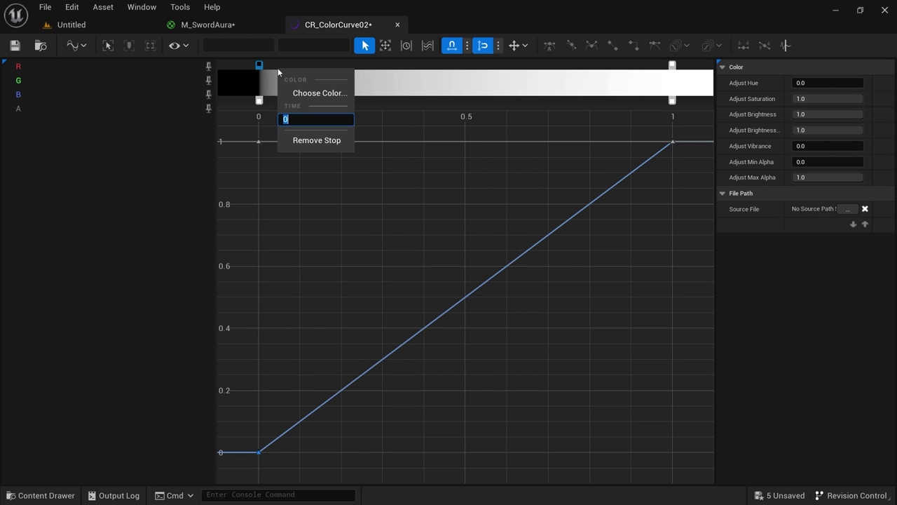
left_click(279, 62)
right_click(279, 65)
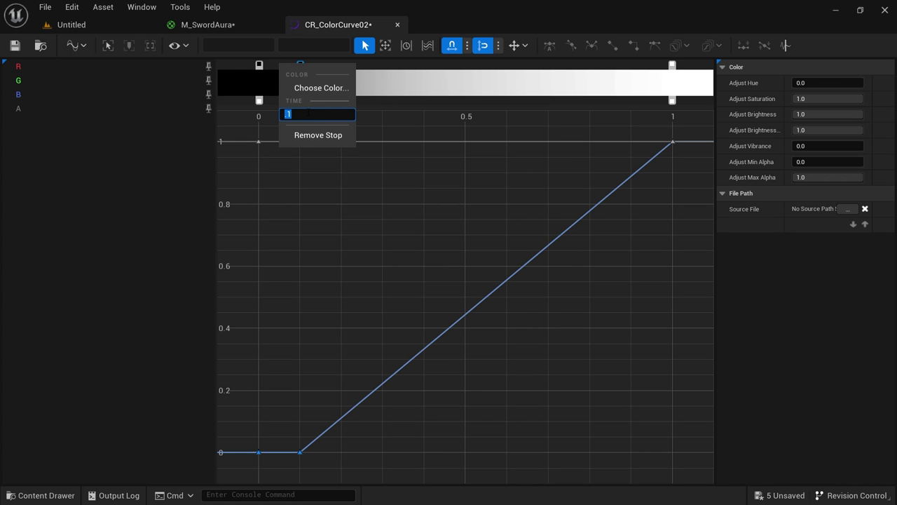
Color the stop at 0.1 bright pink with red 3.0, green about 0.15 and blue about 2.21
left_click(321, 88)
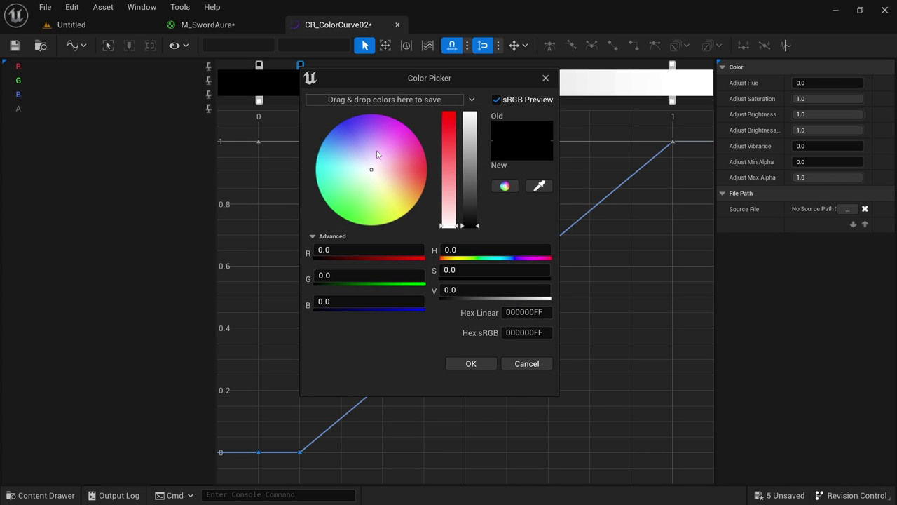
left_click(419, 140)
left_click(335, 253)
type("3")
key("Tab")
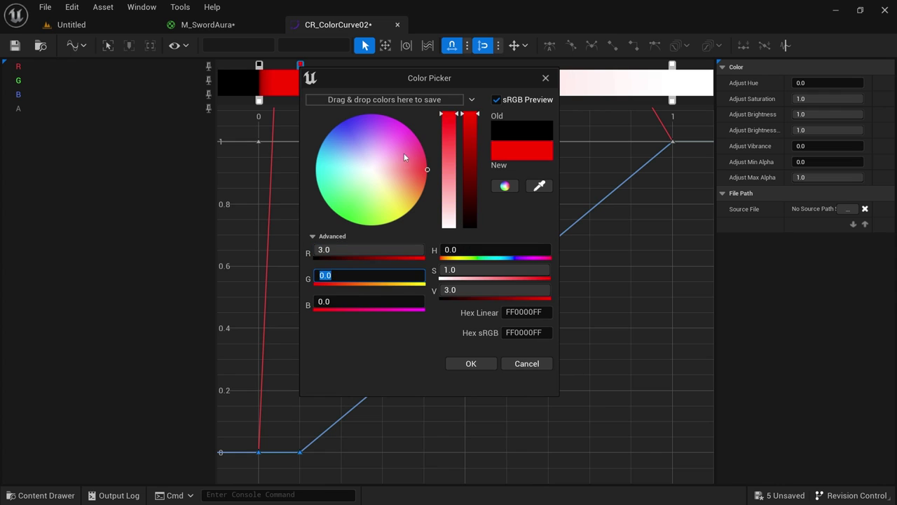
left_click(410, 132)
left_click(471, 363)
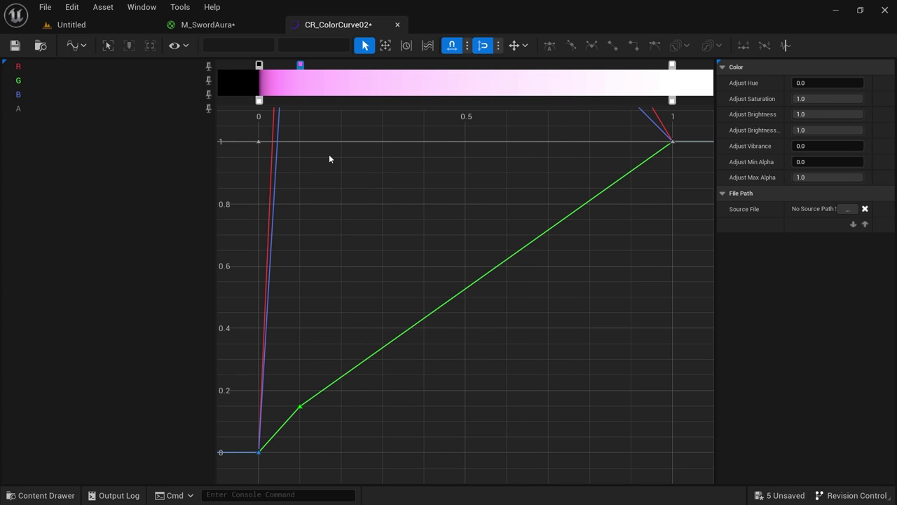
double_click(300, 65)
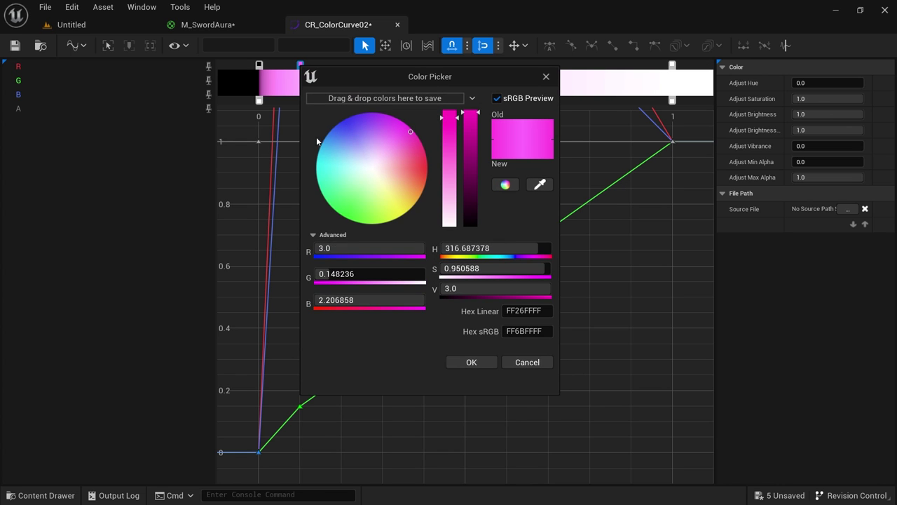
left_click(464, 362)
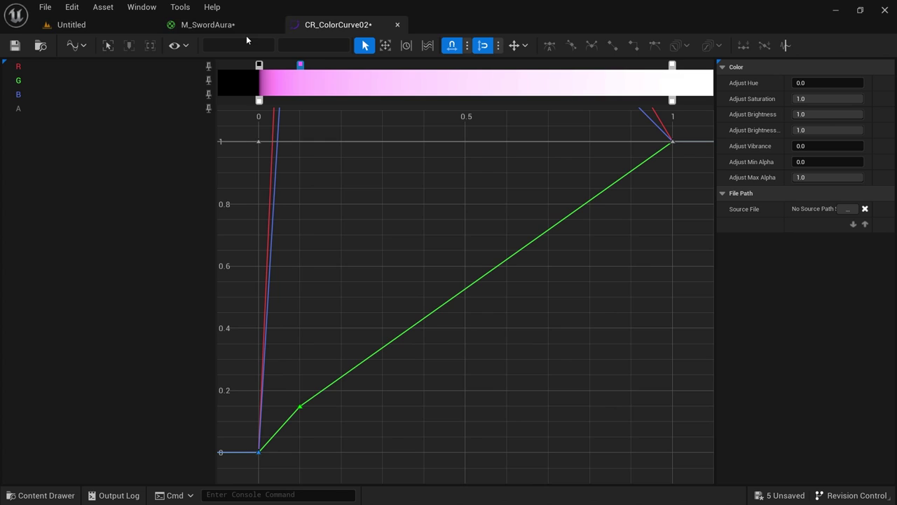
In the CR_ColorCurve02 gradient, move the white color stop from the end to a time of about 0.22
left_click(205, 25)
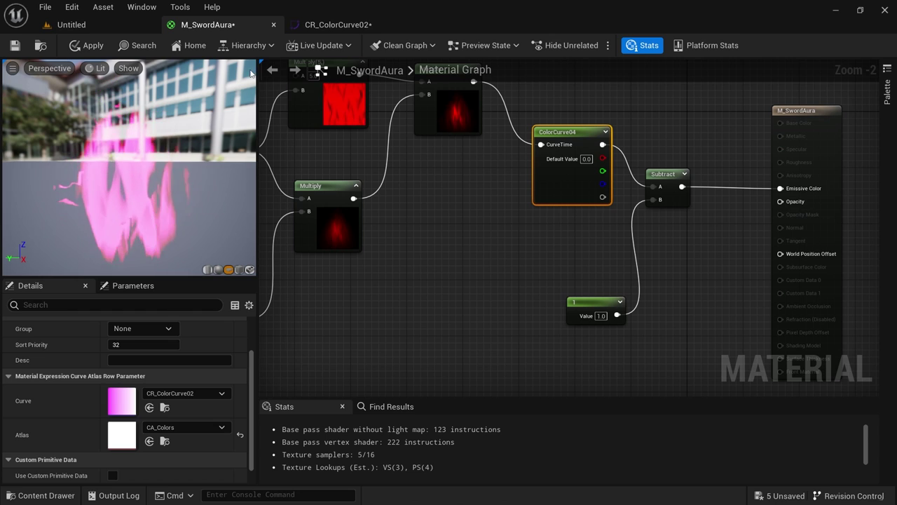
left_click(336, 24)
double_click(672, 65)
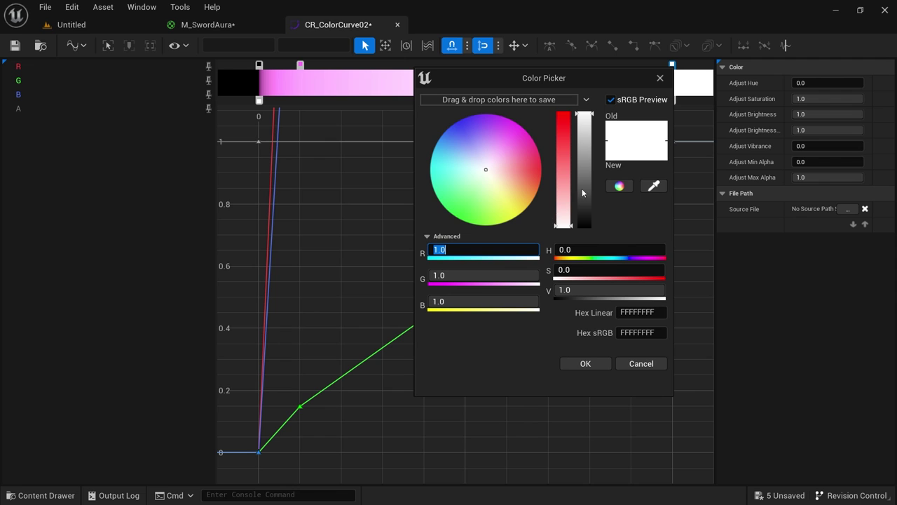
left_click(658, 78)
left_click_drag(672, 65, 457, 65)
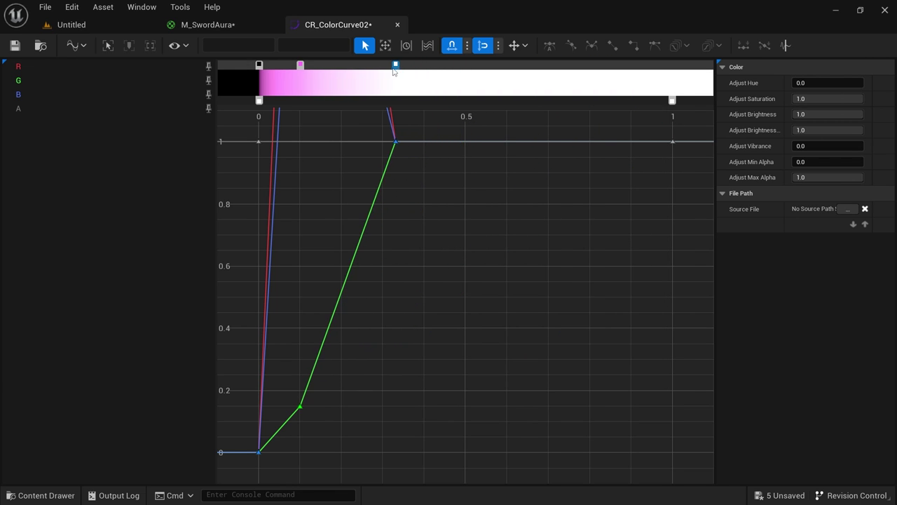
left_click_drag(395, 71, 357, 73)
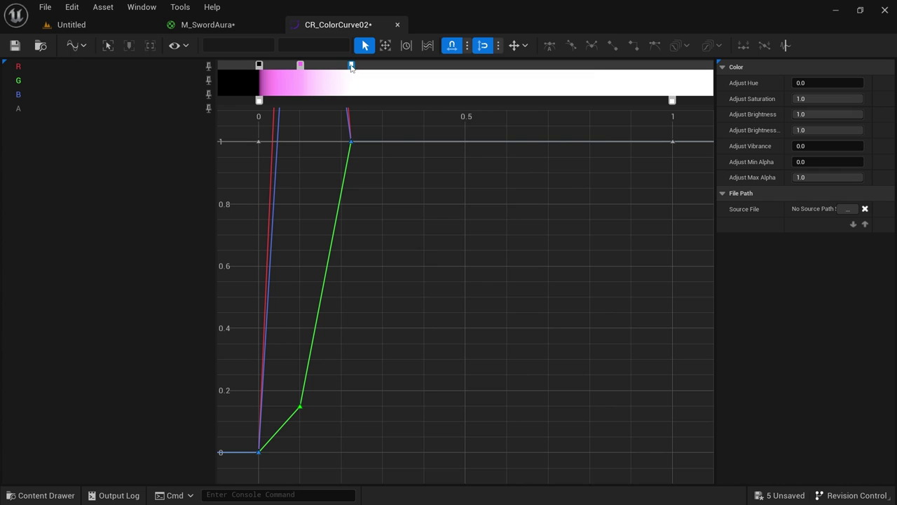
Dim the color stop at about 0.22 to grey with a value of about 0.305, and apply M_SwordAura
double_click(352, 73)
left_click(525, 193)
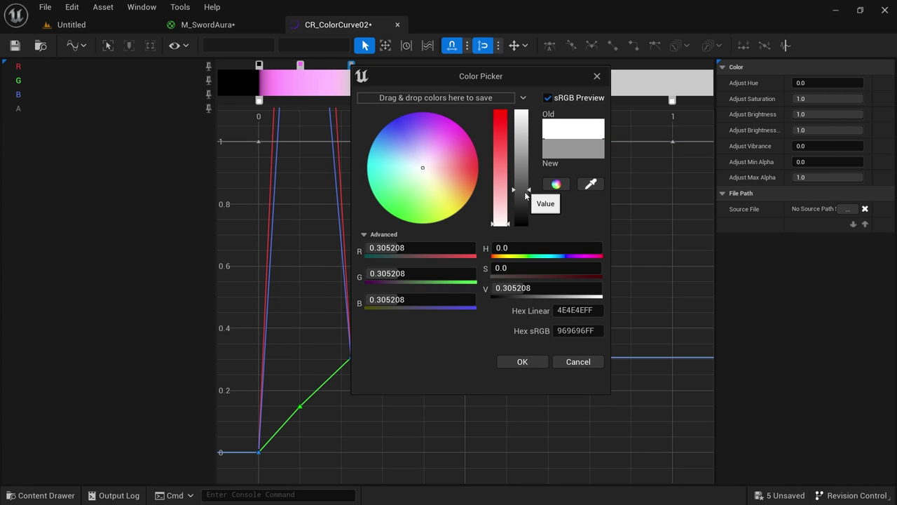
left_click(537, 362)
left_click(207, 25)
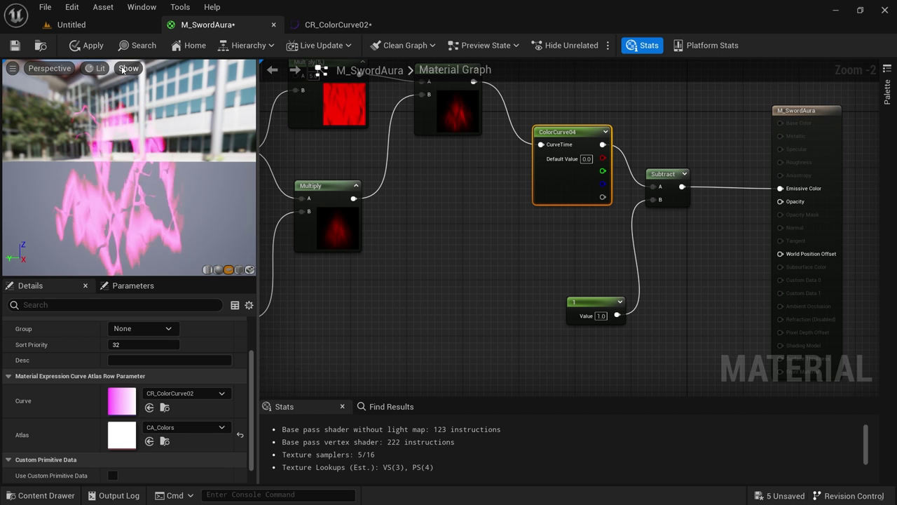
left_click(86, 45)
In the level, scale Plane2 to 1.5 in X and check the aura around the sword with the selection overlays hidden
left_click(103, 31)
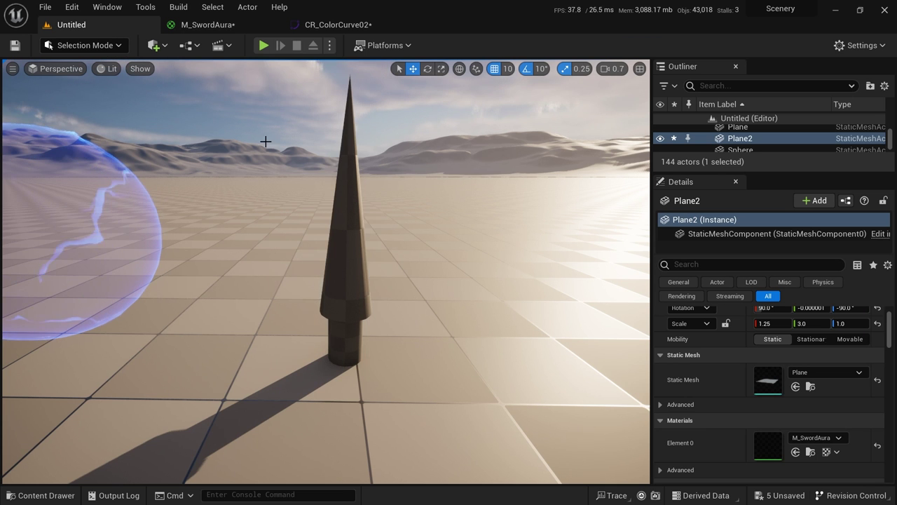
scroll(415, 314, "up", 3)
scroll(410, 321, "down", 3)
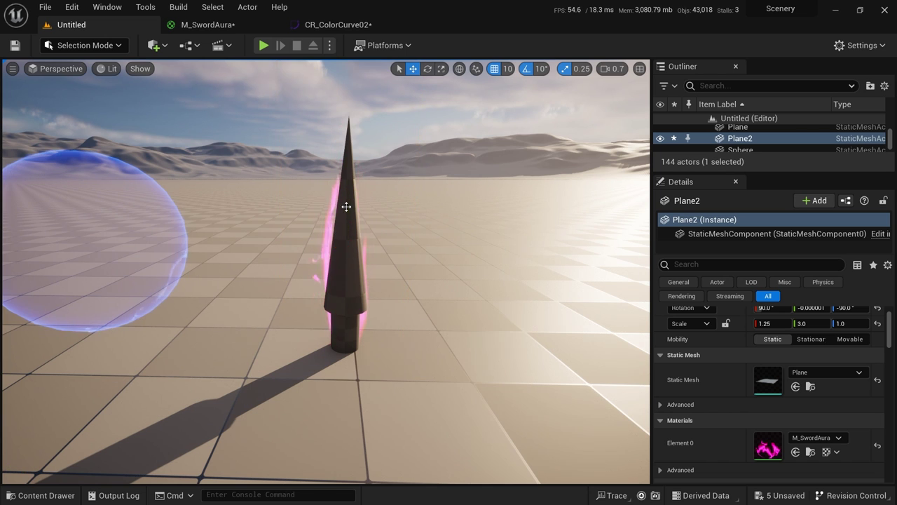
scroll(374, 266, "up", 3)
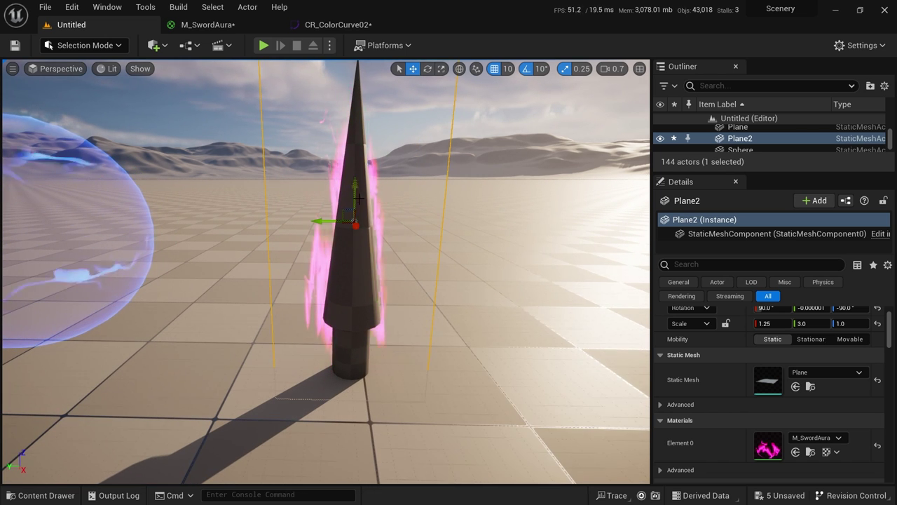
left_click_drag(384, 222, 391, 223)
key("g")
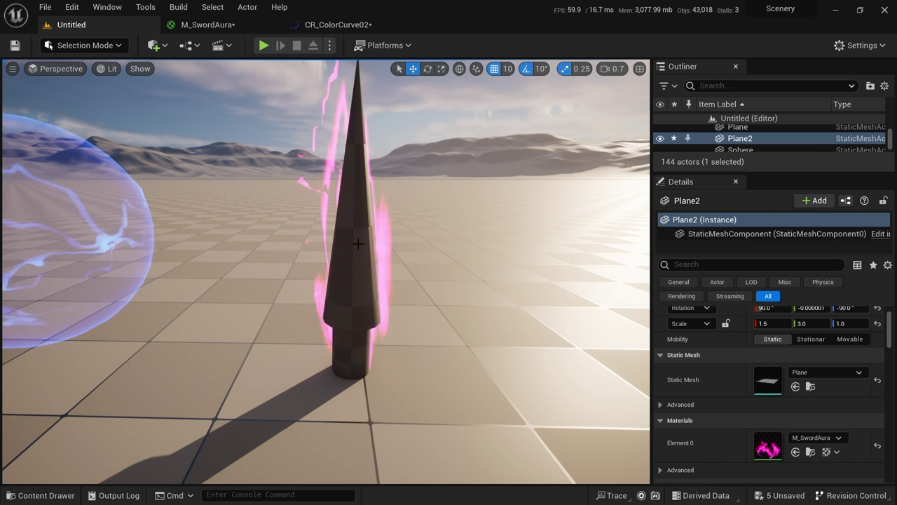
In the M_SwordAura graph, move the lightning Texture Sample and its Panner farther from the Multiply and Add distortion nodes
left_click(218, 26)
scroll(637, 326, "up", 3)
right_click_drag(453, 260, 580, 183)
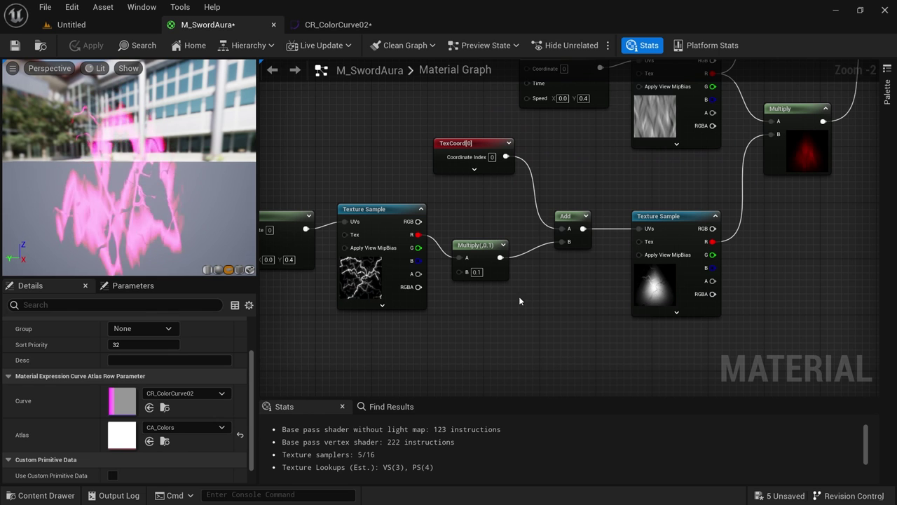
left_click(662, 283)
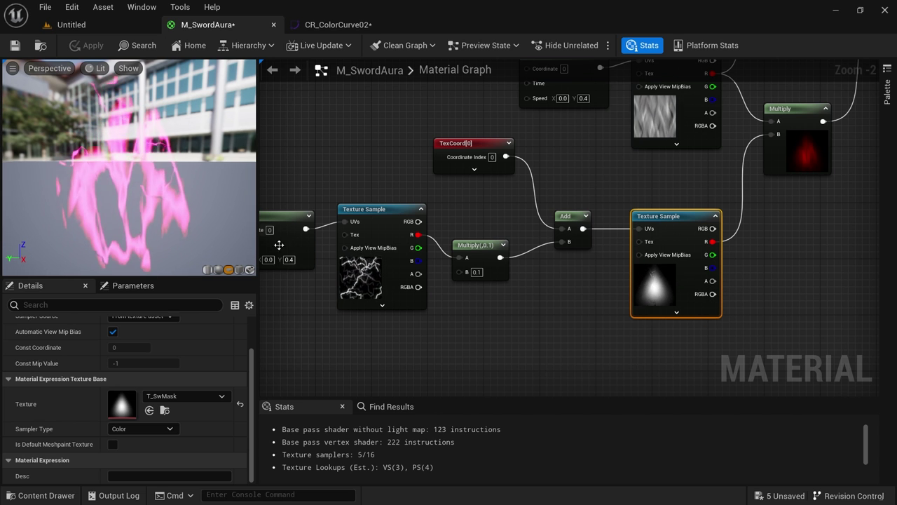
right_click_drag(408, 326, 558, 291)
scroll(414, 324, "down", 1)
left_click_drag(380, 308, 520, 204)
left_click_drag(349, 338, 391, 233)
right_click_drag(526, 316, 481, 330)
left_click_drag(527, 116, 555, 163)
left_click_drag(653, 299, 653, 299)
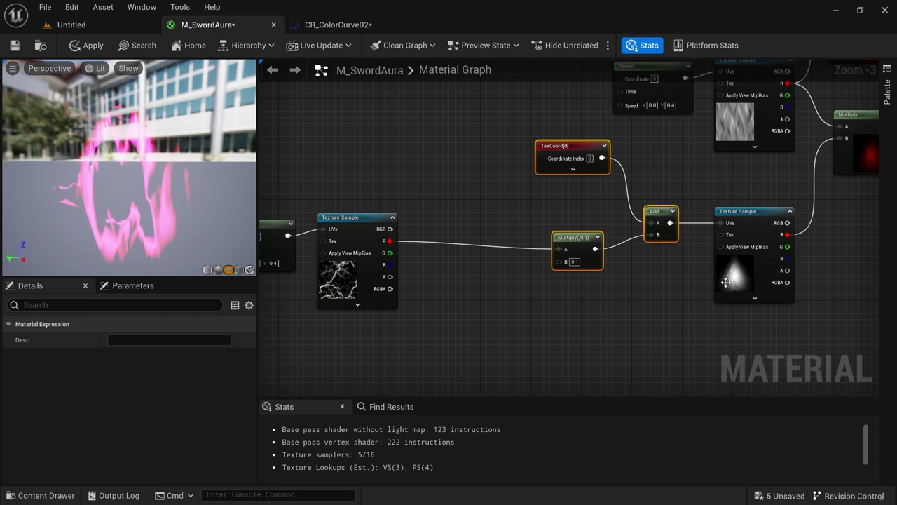
Spread the lightning nodes farther apart and move the TexCoord, Multiply and Add nodes up, away from the mask sample
left_click(741, 280)
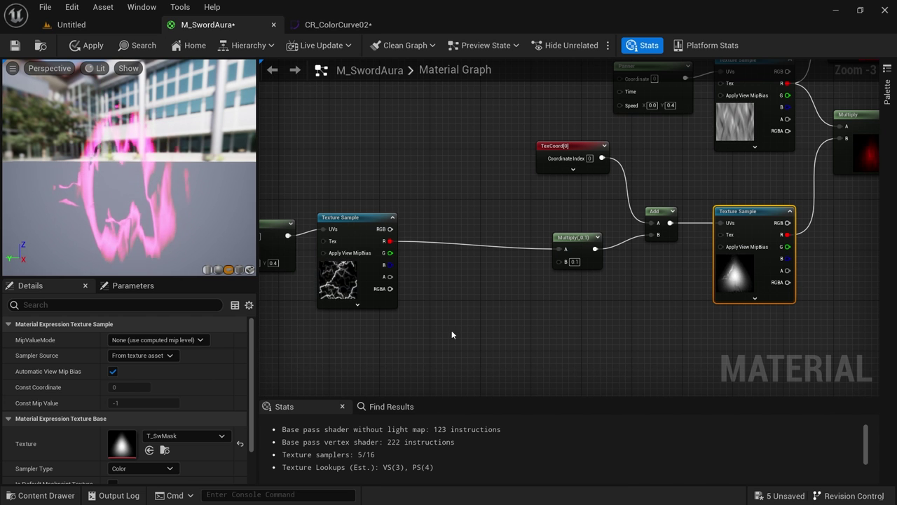
right_click_drag(452, 334, 573, 333)
left_click_drag(345, 344, 373, 296)
left_click_drag(679, 292, 822, 135)
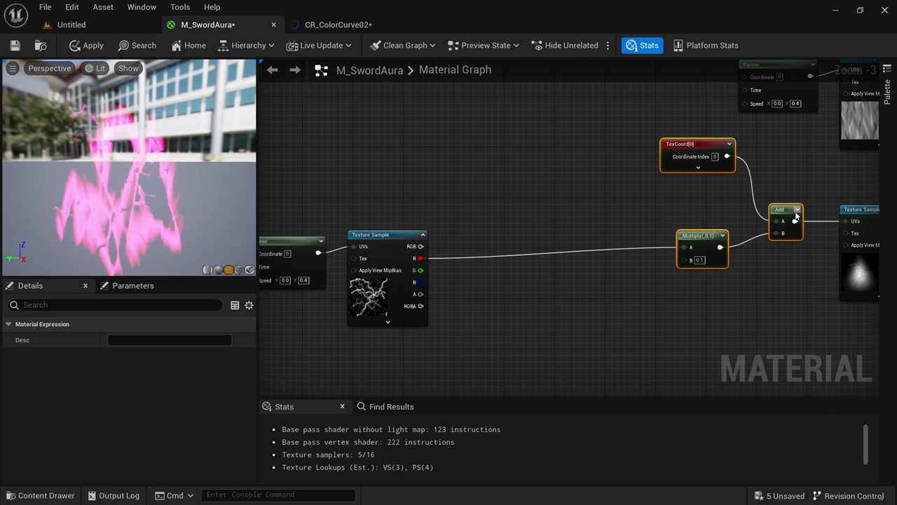
left_click_drag(797, 215, 633, 124)
right_click_drag(572, 218, 581, 247)
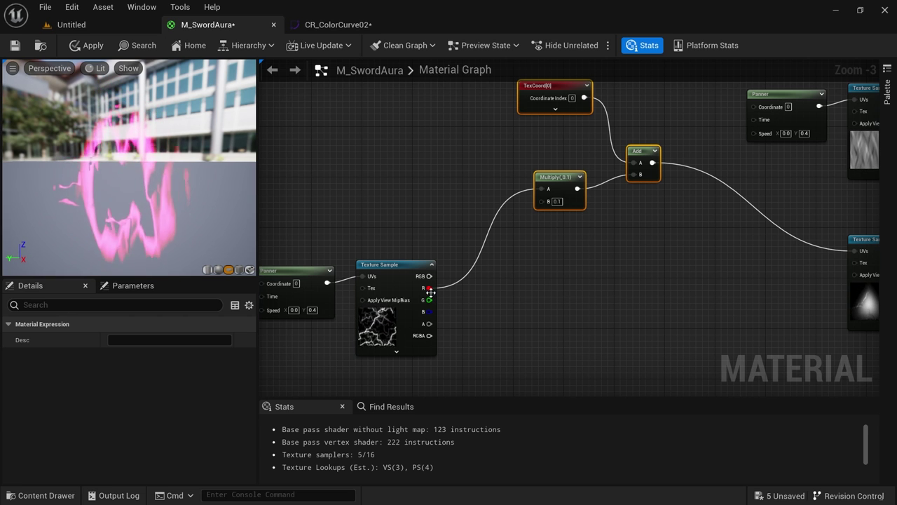
Branch a Subtract node off the lightning texture's red channel, show its preview and set Const B to 0.5
left_click_drag(429, 287, 506, 341)
type("sub")
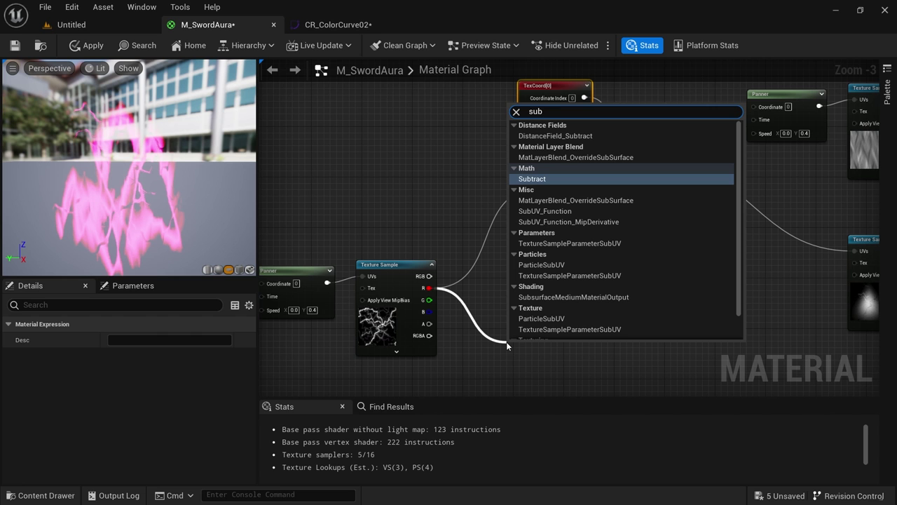
key("Return")
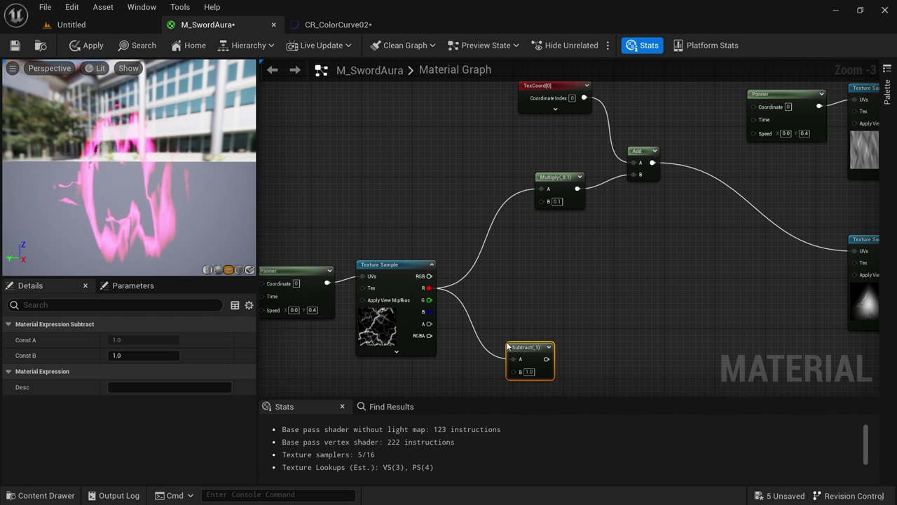
left_click(548, 348)
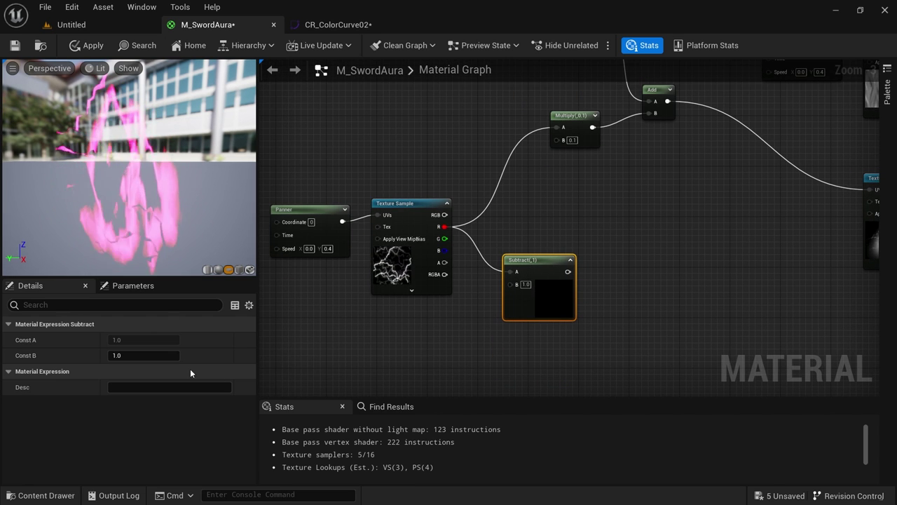
left_click(158, 355)
type("0.5")
key("Return")
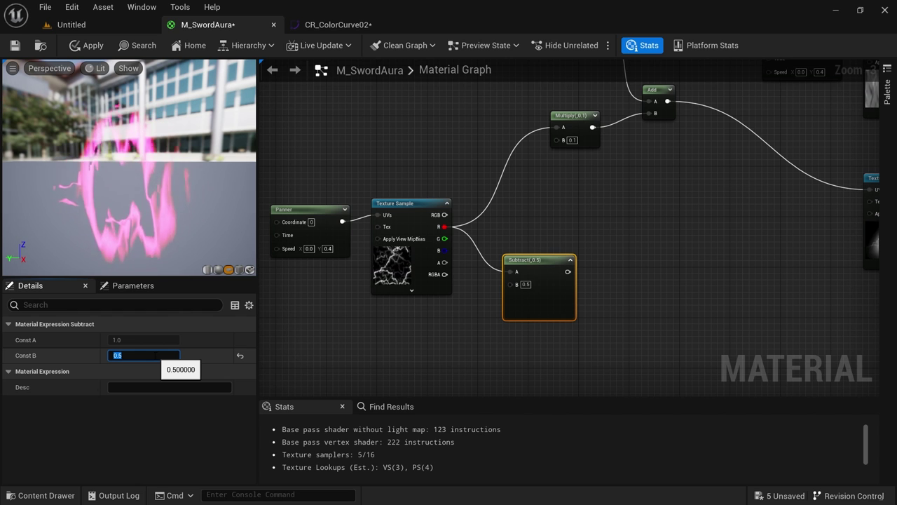
Feed the Subtract result into a new Multiply node with Const B 0.1 and expand its preview
scroll(526, 317, "up", 2)
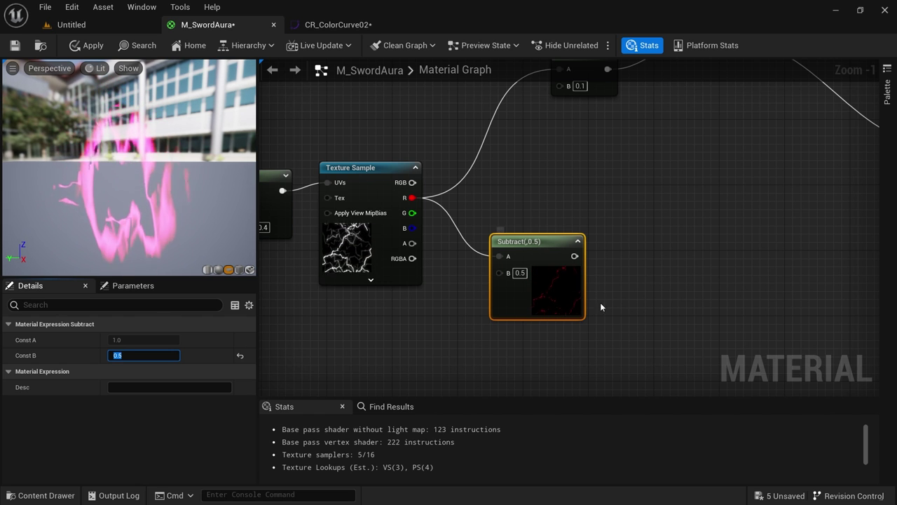
left_click_drag(573, 256, 609, 280)
left_click(616, 295)
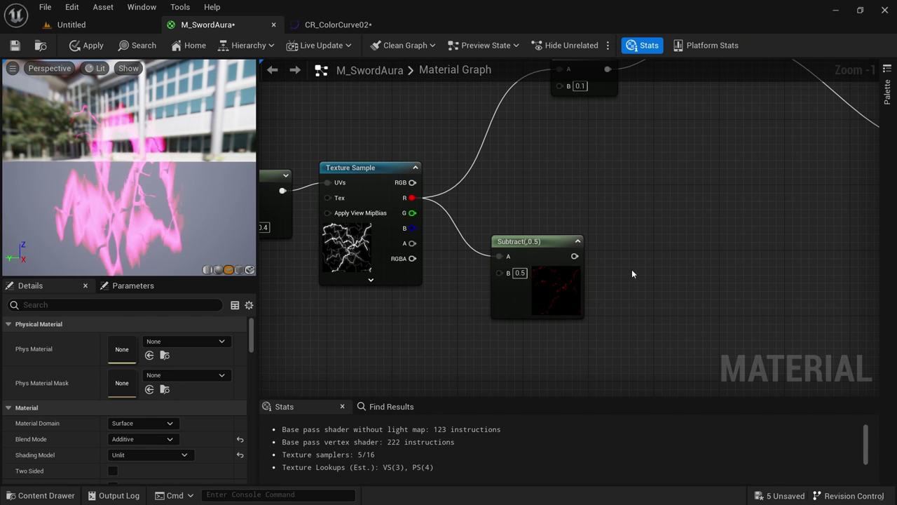
left_click(632, 270)
left_click_drag(643, 279, 642, 279)
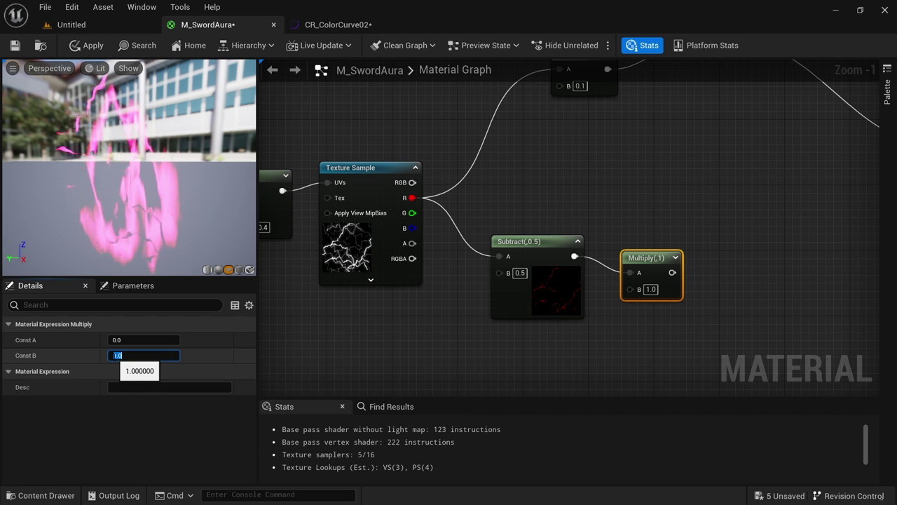
left_click(682, 257)
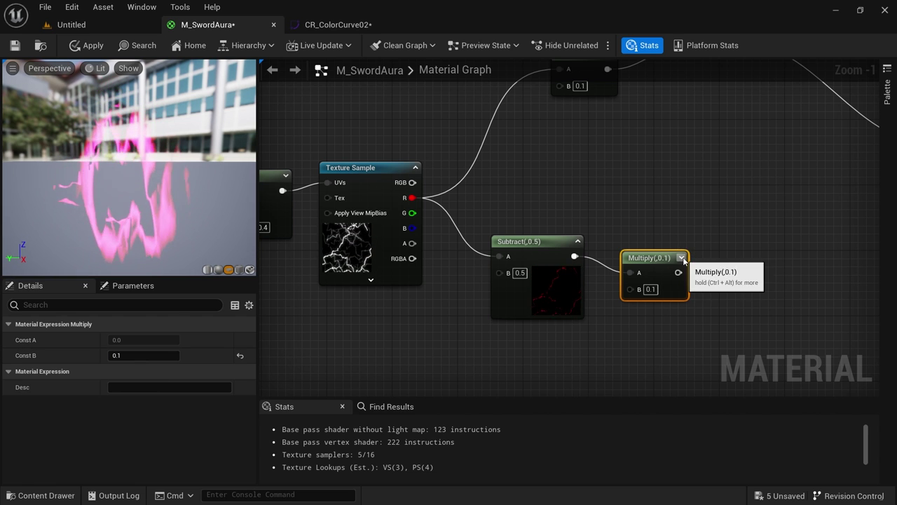
mouse_move(672, 252)
left_mouse_down()
mouse_move(664, 237)
mouse_move(664, 246)
left_mouse_up()
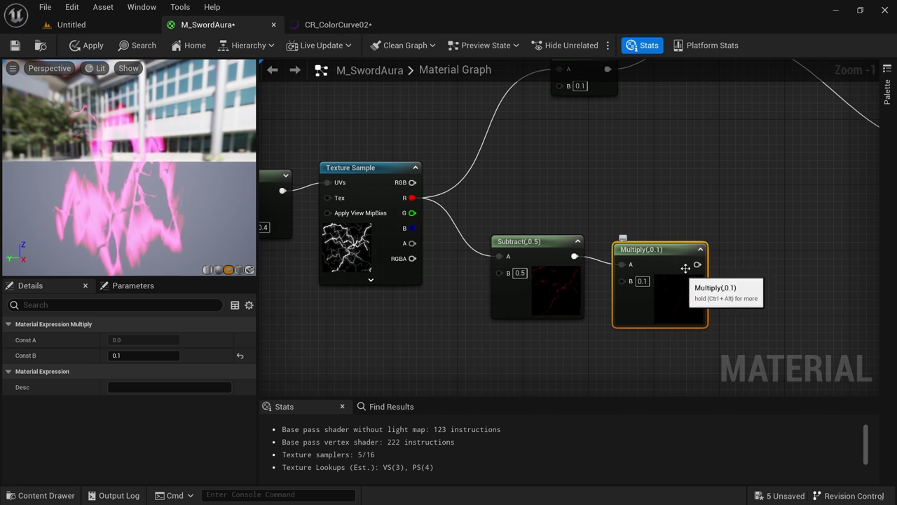
Connect the new 0.1 Multiply to input A of a new Add node and preview that Add node on the plane
right_click_drag(656, 193, 595, 235)
scroll(681, 365, "down", 1)
left_click(534, 126)
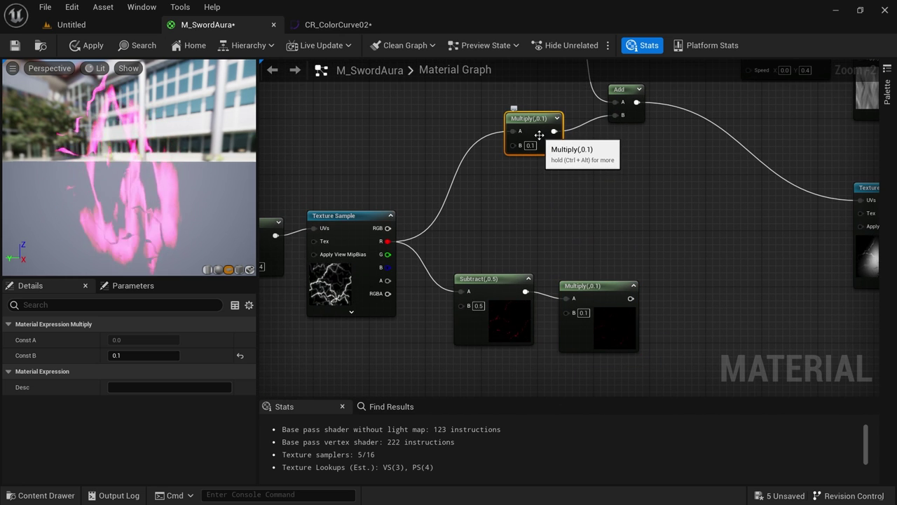
left_click(574, 287)
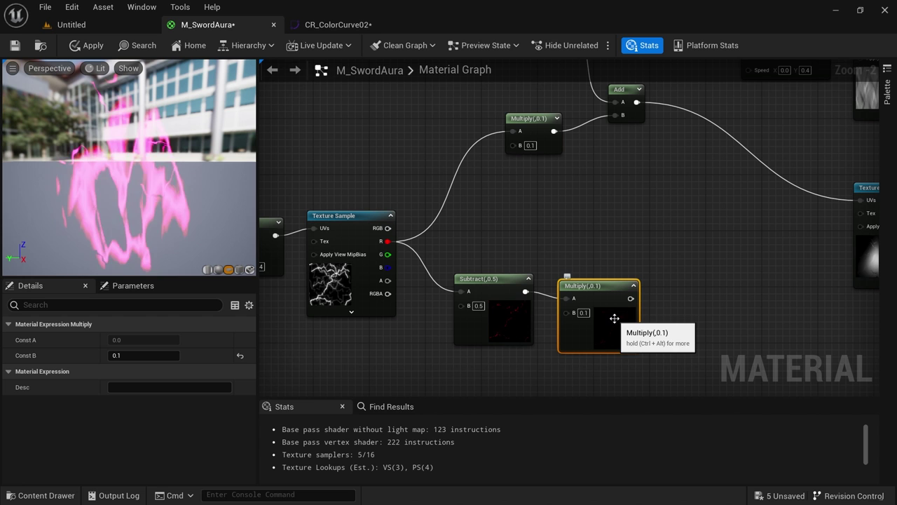
left_click(659, 293)
key("a")
left_click(669, 294)
left_click_drag(631, 299, 693, 293)
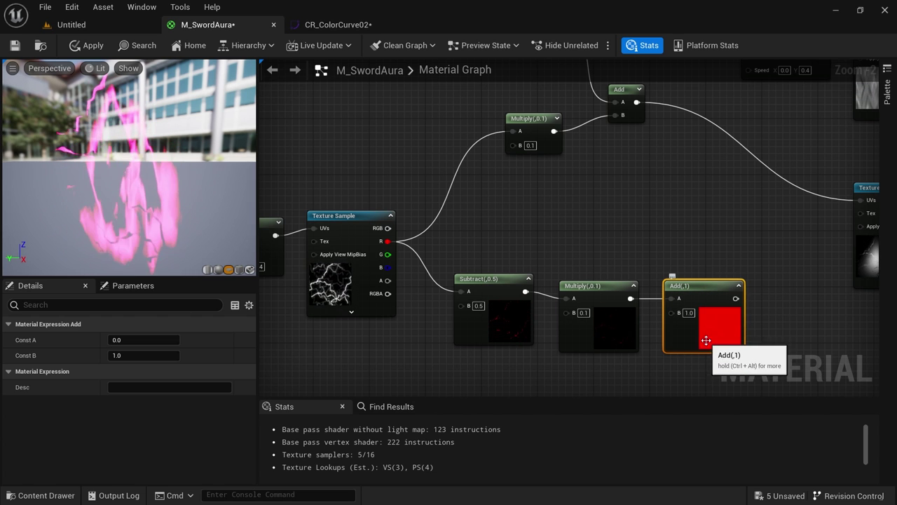
right_click(707, 334)
left_click(762, 110)
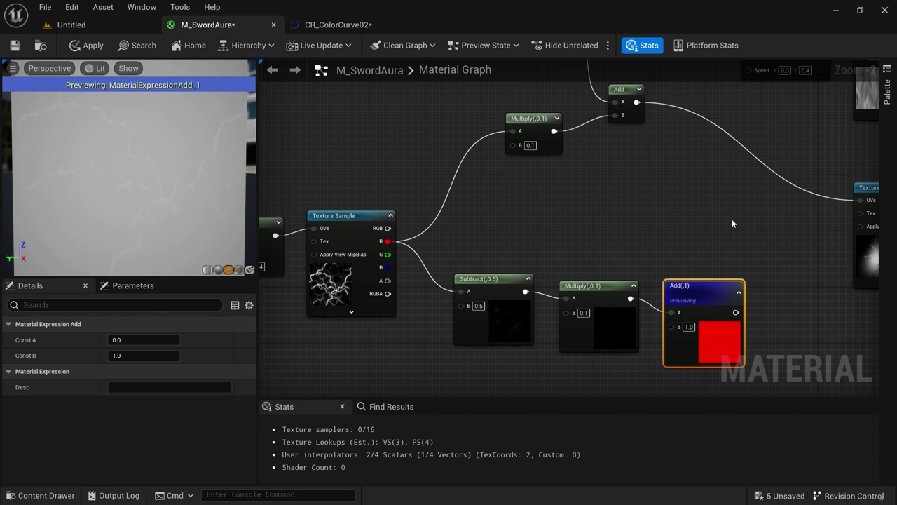
Delete the old TexCoord, Multiply and Add nodes that distorted the mask UVs
scroll(732, 220, "down", 1)
right_click_drag(732, 219, 748, 297)
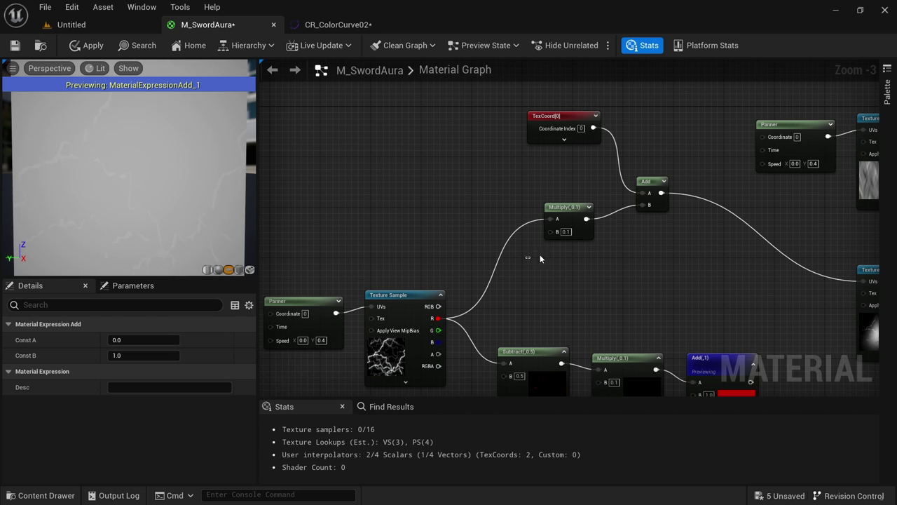
left_click_drag(527, 257, 669, 204)
key("Delete")
Create a Multiply node with the previewed Add feeding B and a duplicate of the 0.5 Subtract node feeding A
right_click_drag(700, 321, 680, 239)
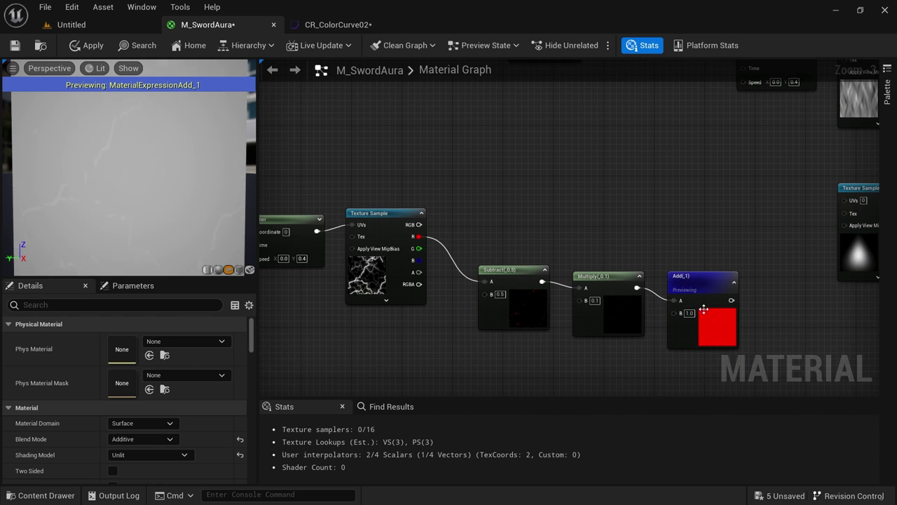
left_click(715, 340)
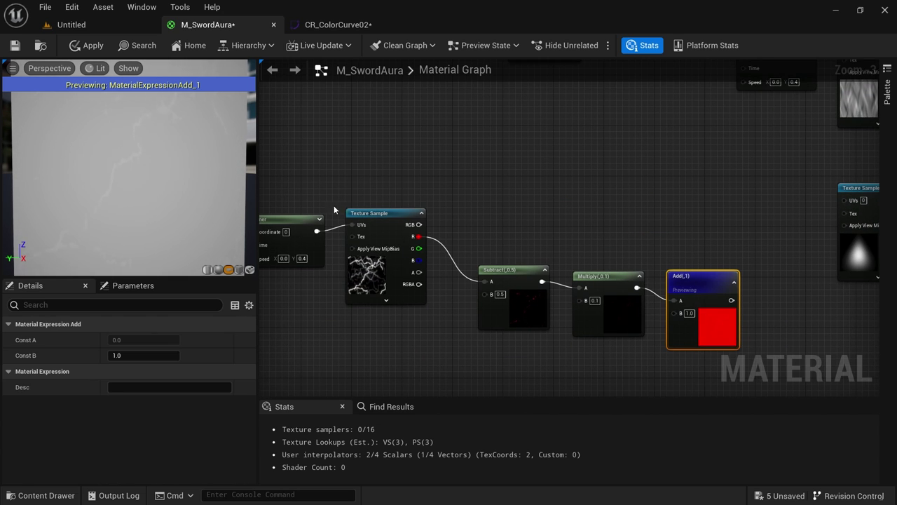
right_click_drag(710, 216, 698, 208)
left_click(698, 208)
left_click(720, 204)
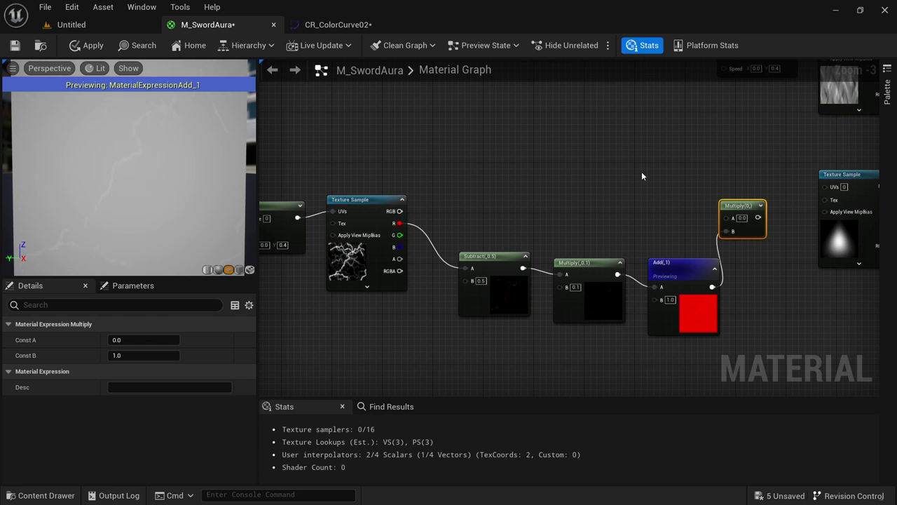
key("ctrl+d")
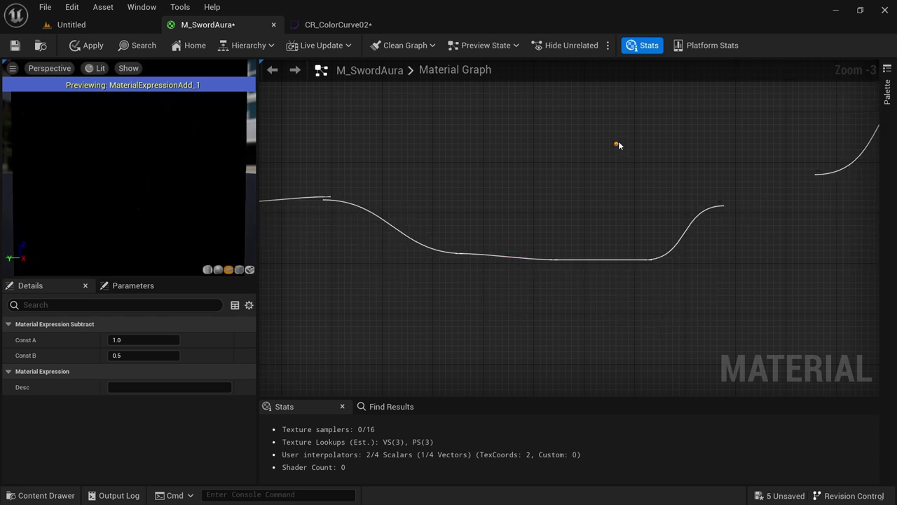
left_click_drag(681, 161, 717, 204)
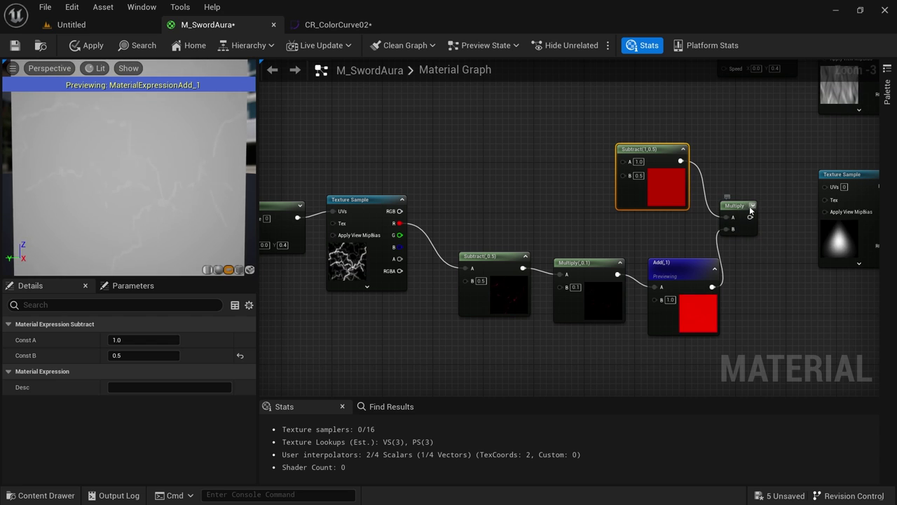
Expand the preview of the Multiply node fed by the Subtract and Add nodes, and tidy the spacing around it
left_click_drag(754, 206, 765, 193)
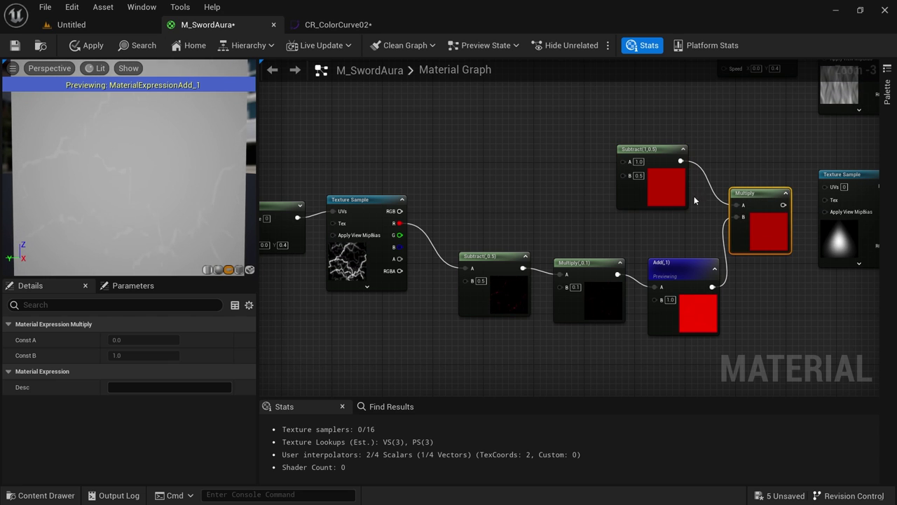
left_click_drag(673, 191, 666, 192)
left_click(748, 233)
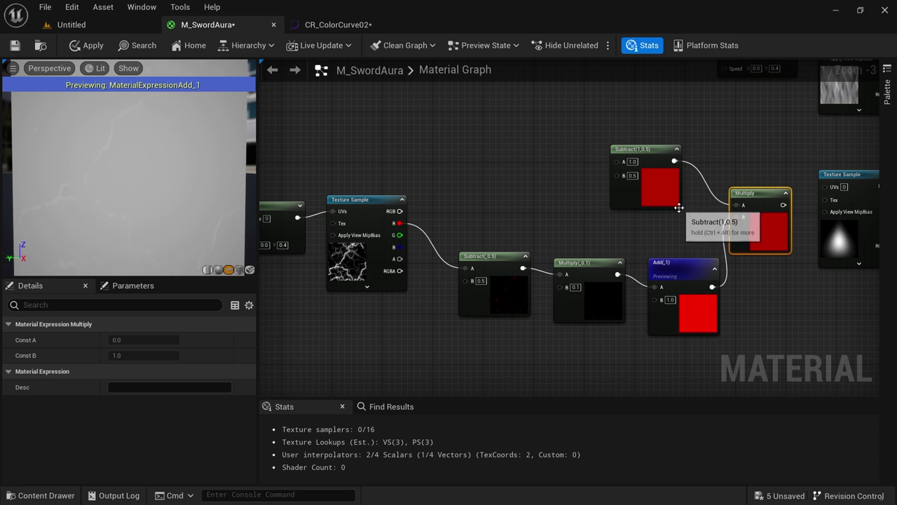
left_click(651, 190)
Bring the unconnected TexCoord node beside the new Subtract node, connect it to input A, and expand the TexCoord preview
right_click_drag(548, 153, 583, 204)
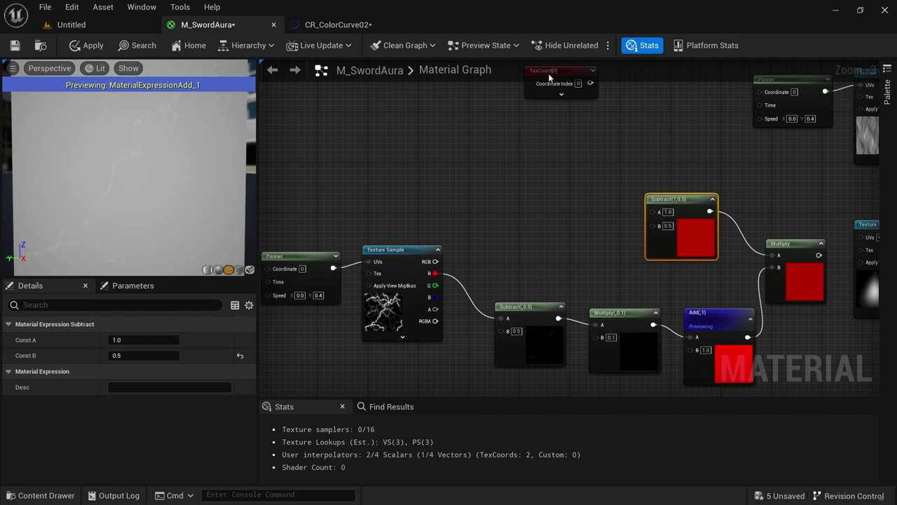
left_click(528, 88)
right_click_drag(633, 114, 636, 144)
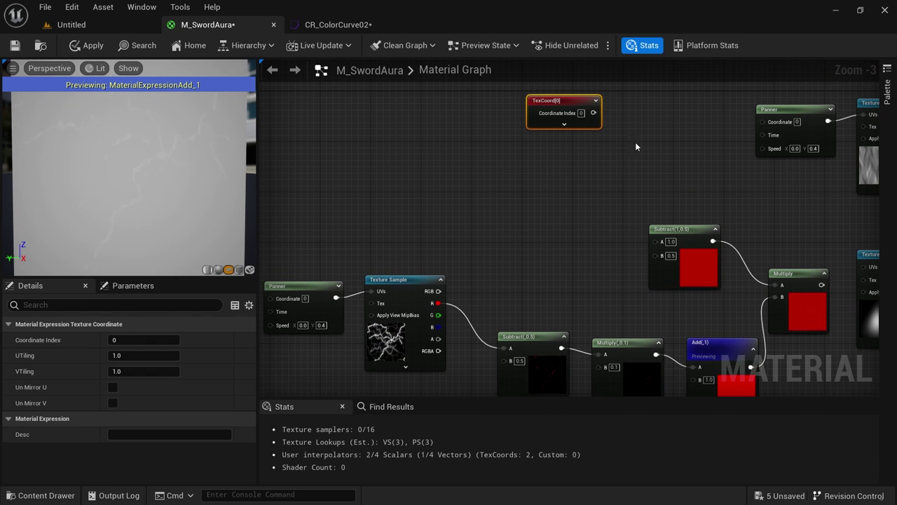
left_click_drag(575, 103, 565, 215)
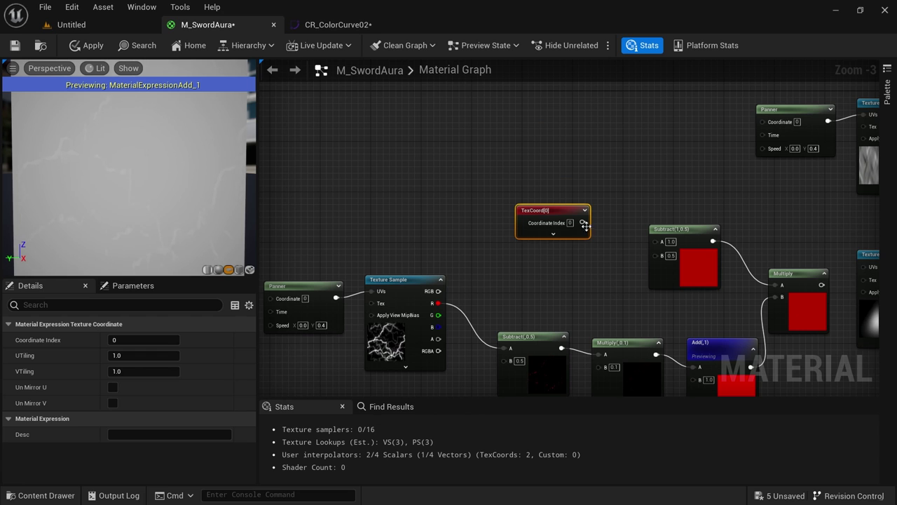
left_click_drag(644, 241, 654, 244)
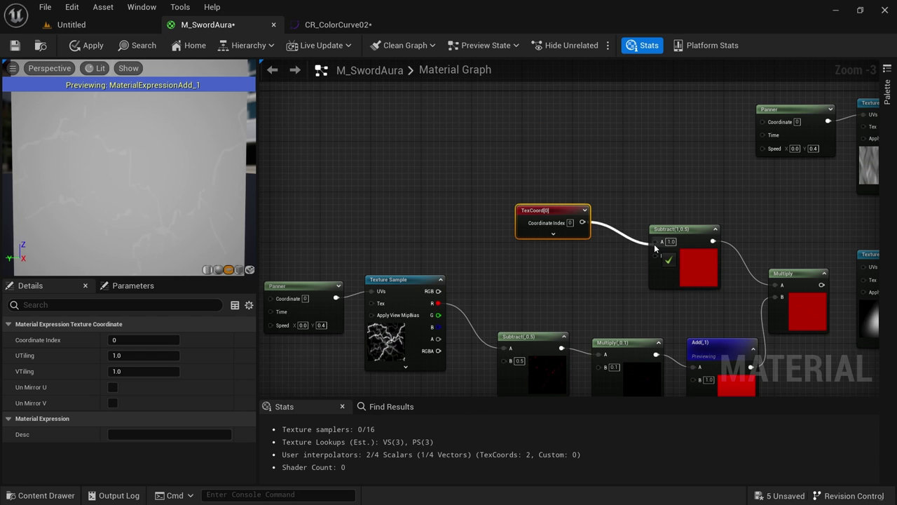
left_click(580, 212)
left_click_drag(569, 210, 565, 202)
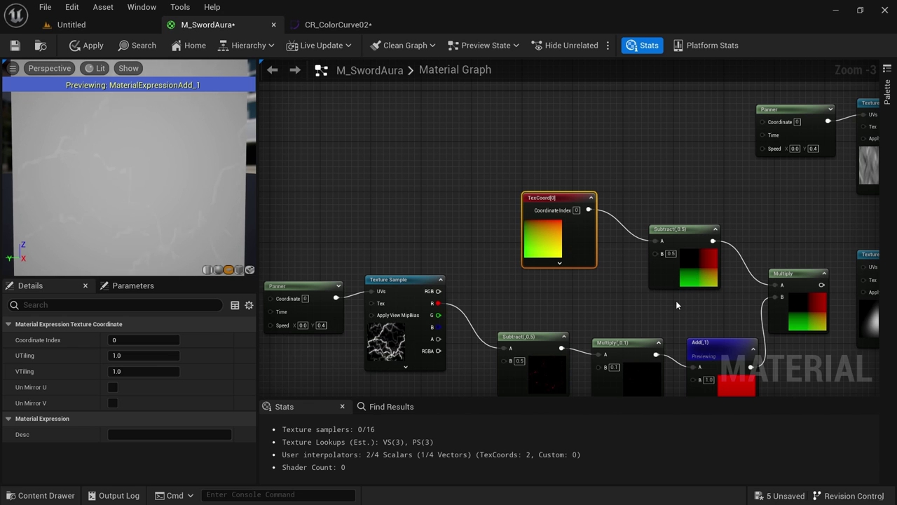
Stop previewing the Add node that has Const B 1.0
right_click_drag(677, 305, 626, 253)
left_click(665, 315)
right_click(665, 314)
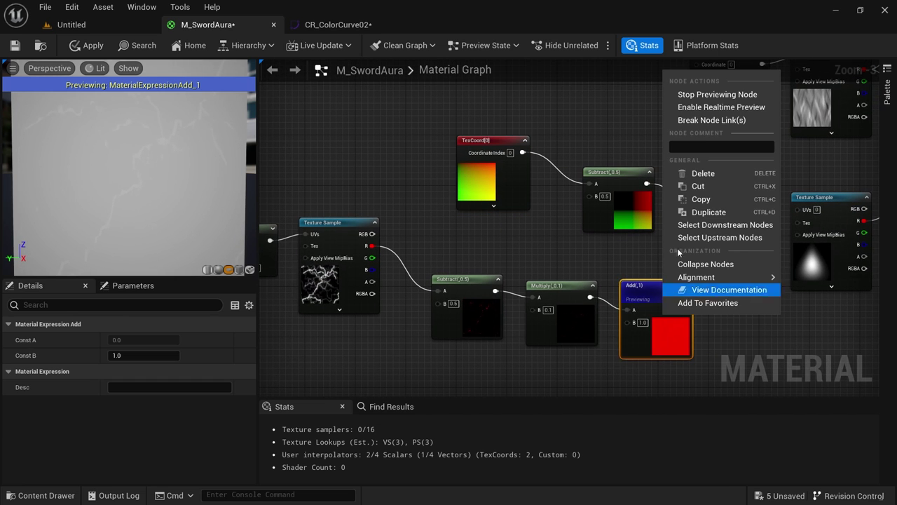
left_click(701, 93)
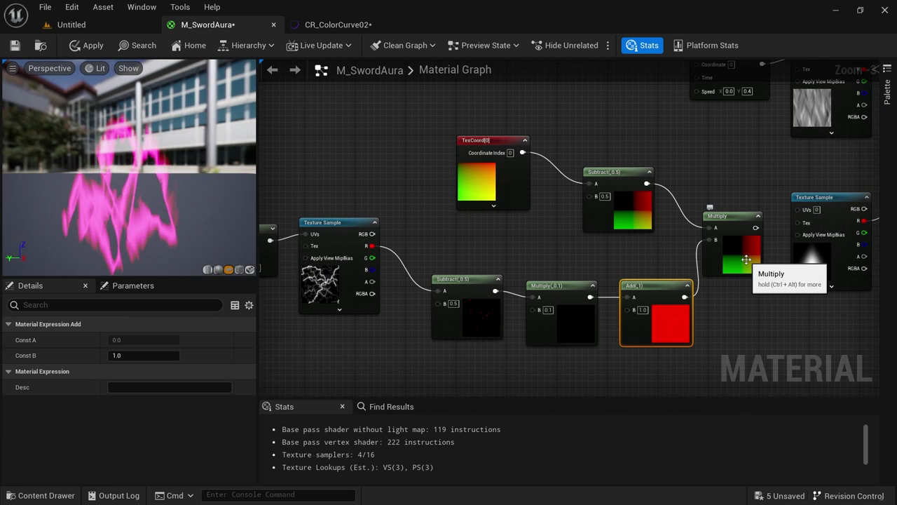
Move the T_SwMask Texture Sample farther from the distortion nodes to make room for another node
right_click_drag(762, 311, 625, 309)
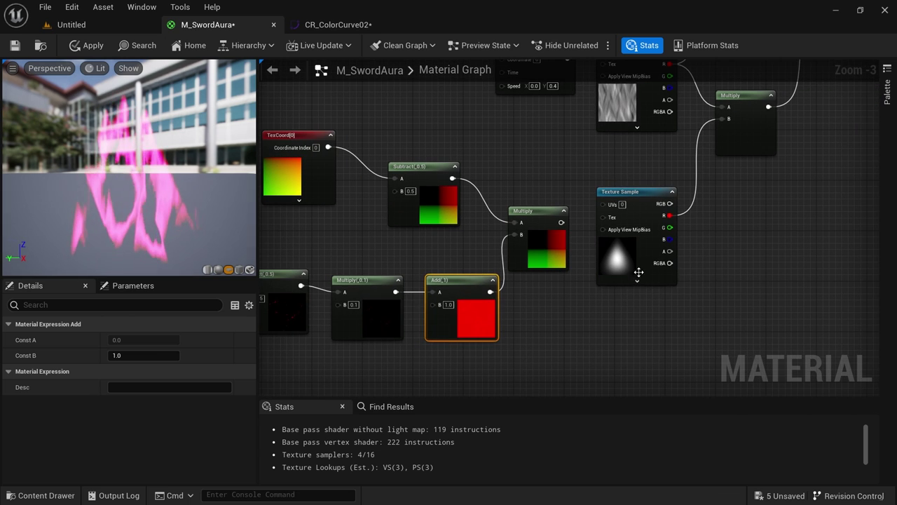
left_click_drag(624, 259, 668, 244)
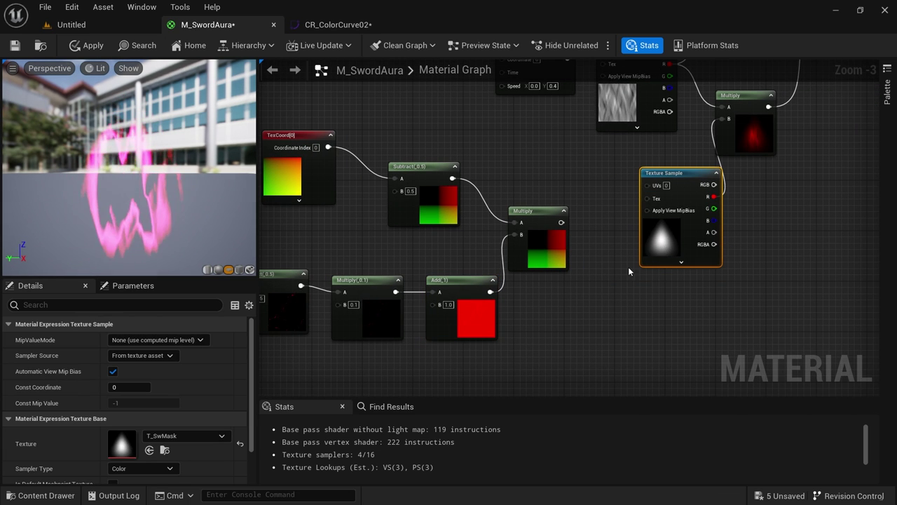
left_click(598, 334)
scroll(406, 245, "down", 2)
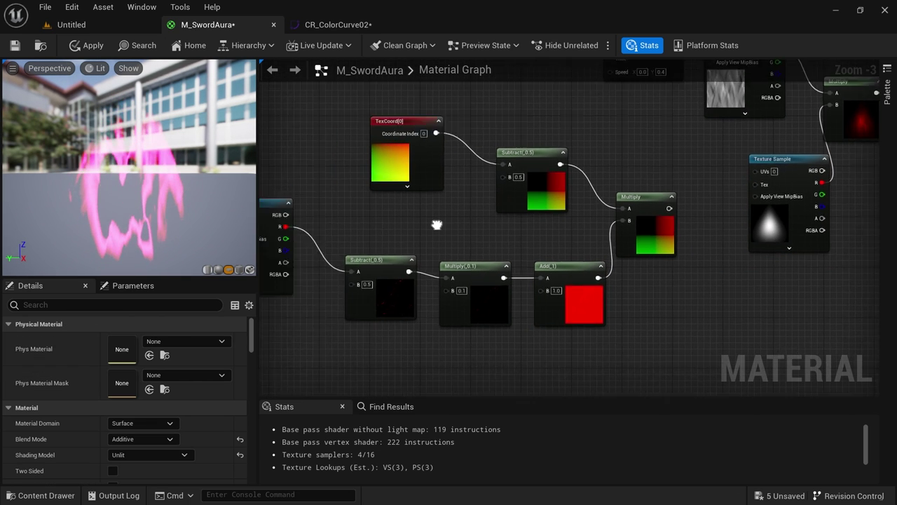
Create an Add node with the Multiply result feeding input A, and expand its preview
left_click_drag(353, 273, 659, 175)
left_click(352, 299)
left_click_drag(658, 214, 614, 199)
scroll(614, 232, "up", 1)
key("a")
left_click(610, 200)
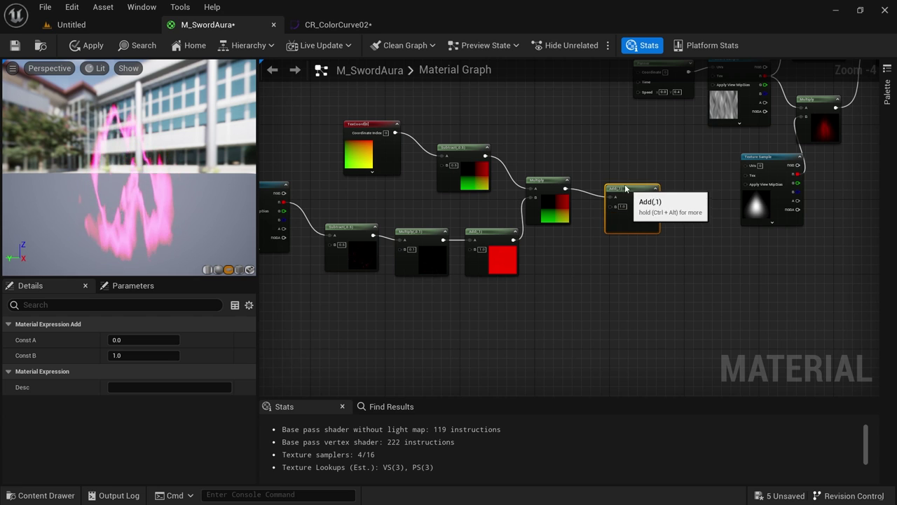
left_click(635, 187)
scroll(645, 245, "up", 3)
scroll(634, 214, "up", 1)
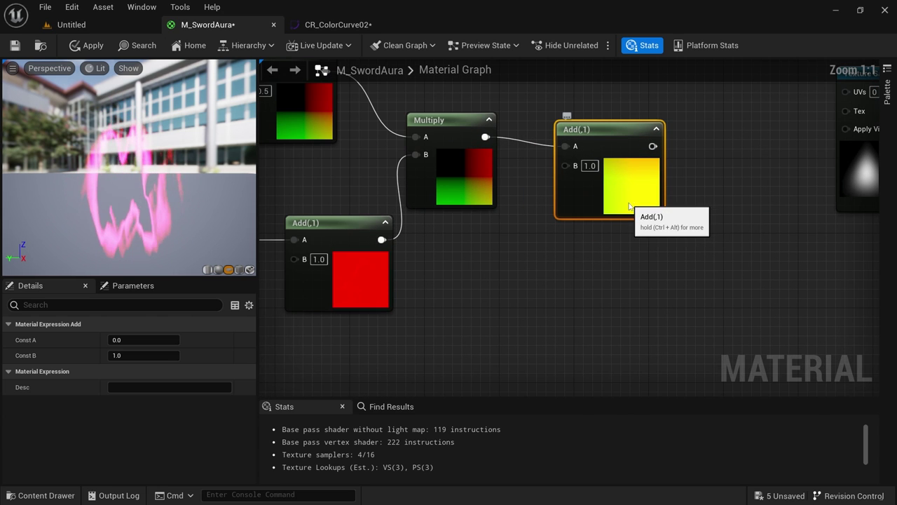
Preview the new Add node on the plane and examine its UV gradient
right_click(629, 205)
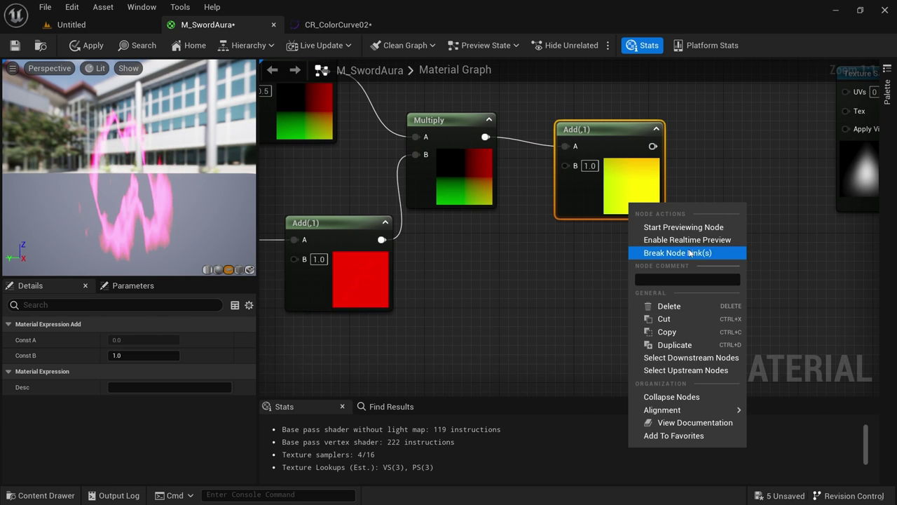
left_click(672, 227)
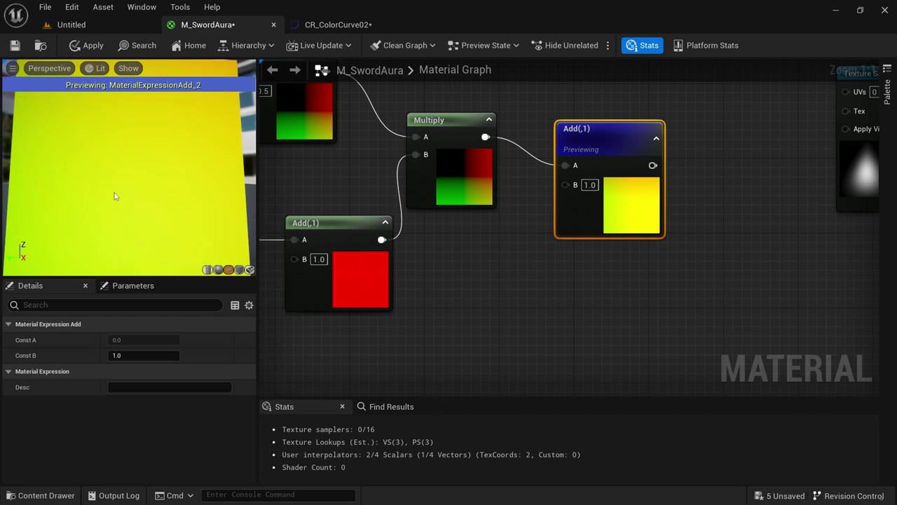
mouse_move(114, 196)
left_mouse_down()
mouse_move(109, 214)
mouse_move(91, 213)
mouse_move(119, 210)
left_mouse_up()
mouse_move(109, 214)
right_mouse_down()
mouse_move(108, 245)
mouse_move(109, 221)
right_mouse_up()
left_click_drag(89, 175, 167, 170)
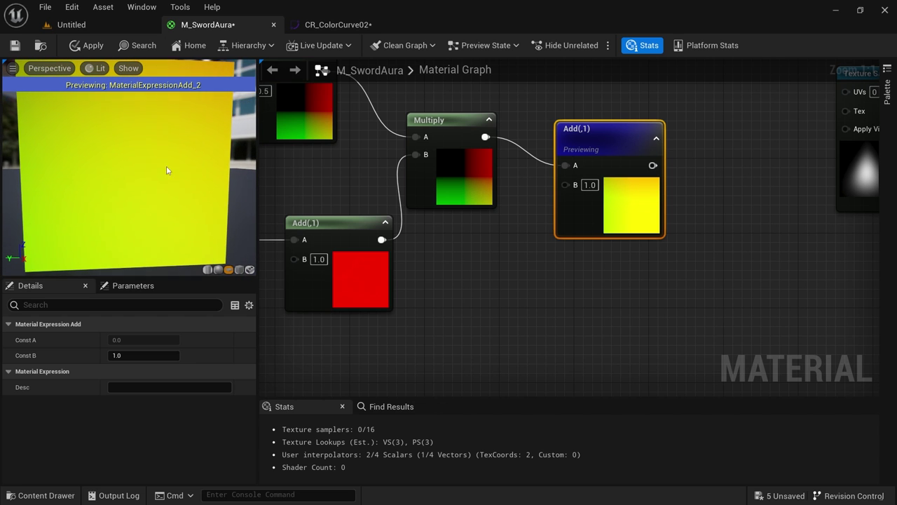
Stop previewing the new Add node and connect its output to the UVs of the T_SwMask Texture Sample
right_click(638, 218)
left_click(674, 243)
scroll(758, 208, "down", 1)
right_click_drag(758, 208, 579, 275)
left_click_drag(485, 221, 583, 197)
left_click_drag(658, 177, 657, 173)
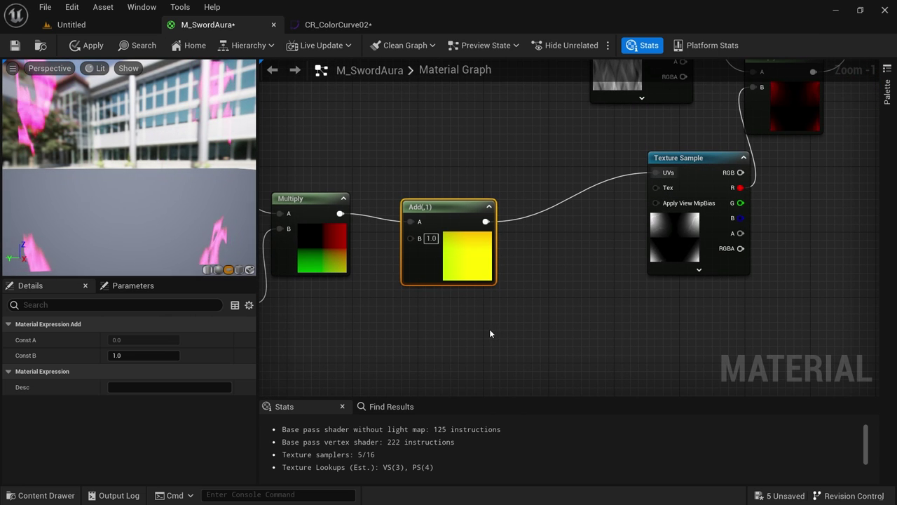
Set Const B of the Add node feeding the mask UVs to 0.5
right_click_drag(485, 329, 538, 263)
left_click(140, 355)
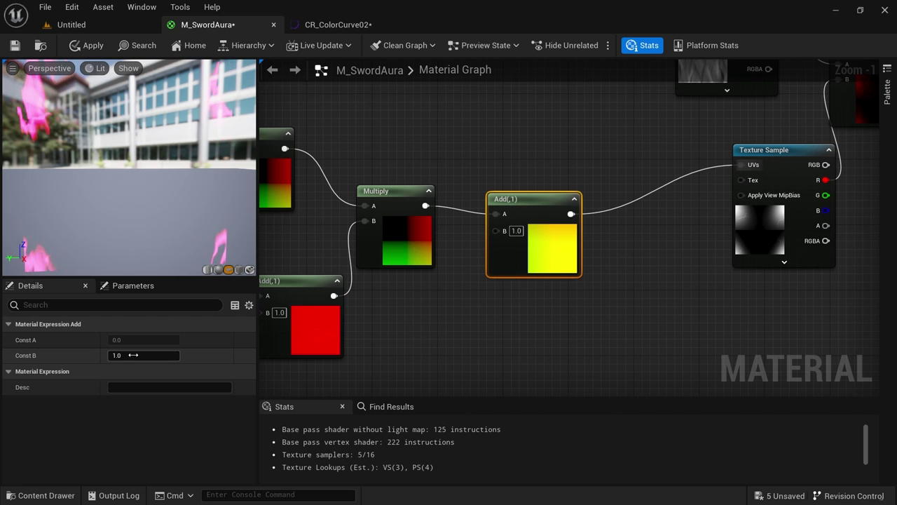
type(".5")
key("Return")
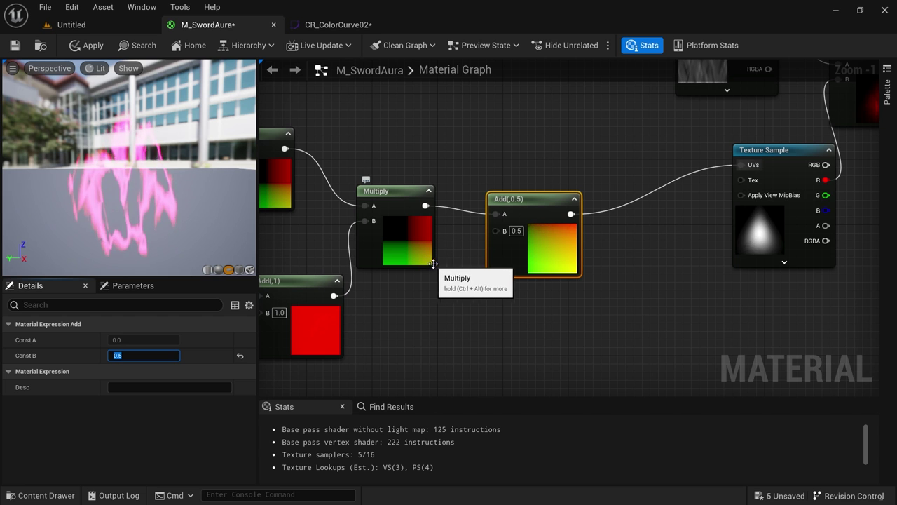
Apply the material changes and examine the aura around the arrow mesh in the Untitled level
right_click_drag(427, 332, 485, 322)
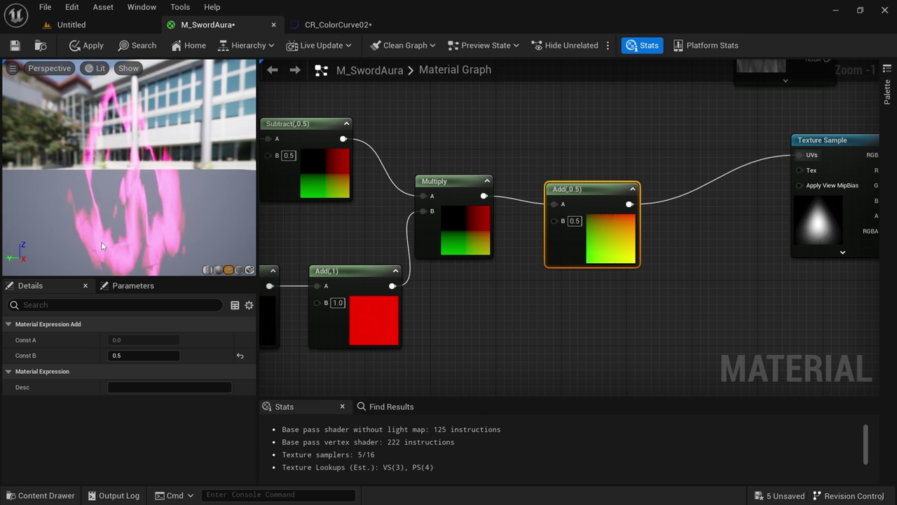
left_click(83, 46)
left_click(100, 25)
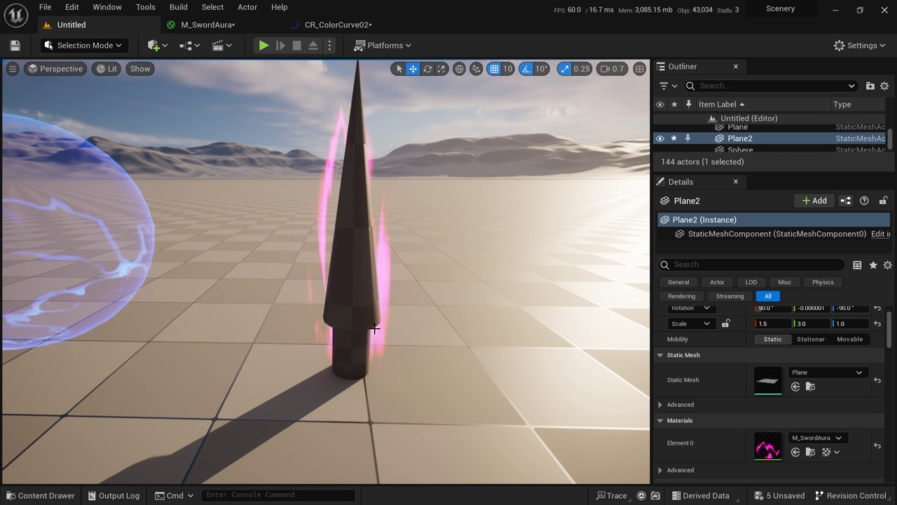
key("s")
right_click_drag(379, 342, 380, 341)
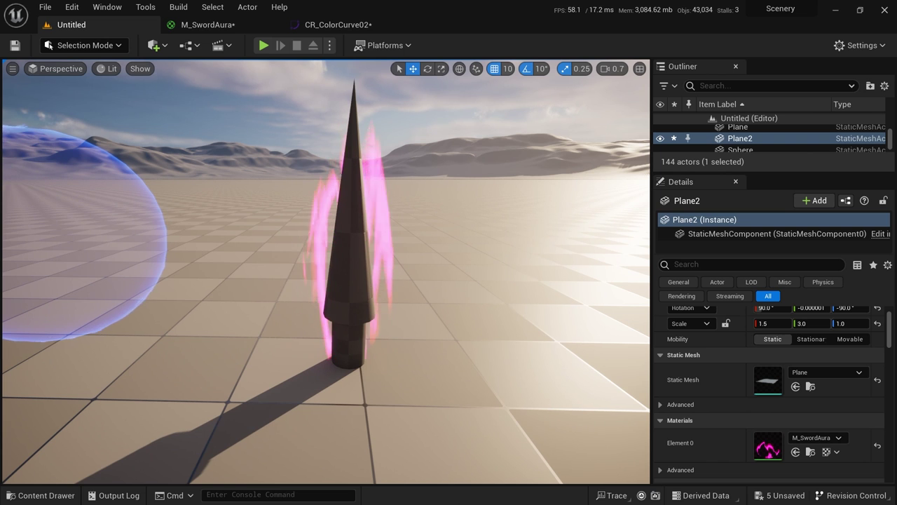
left_click(359, 297)
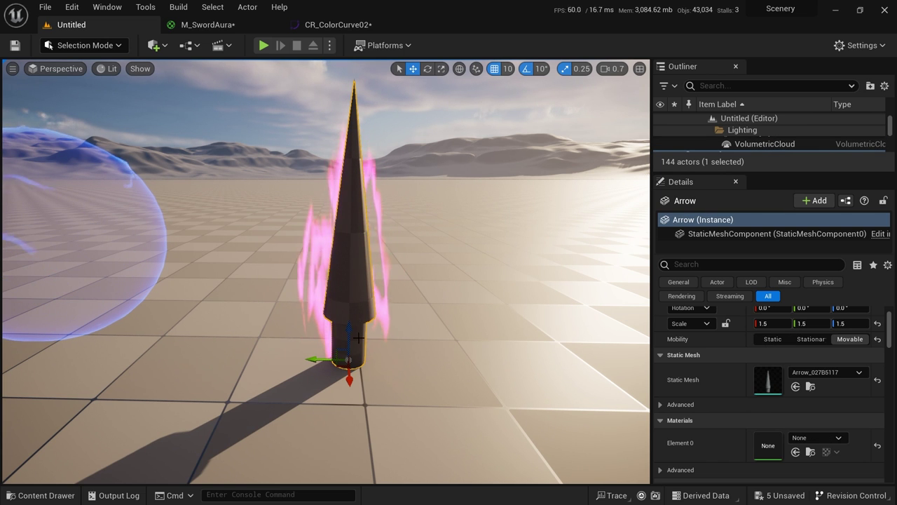
Select the ColorCurve04 node in M_SwordAura and open its CR_ColorCurve02 curve for review
left_click(223, 26)
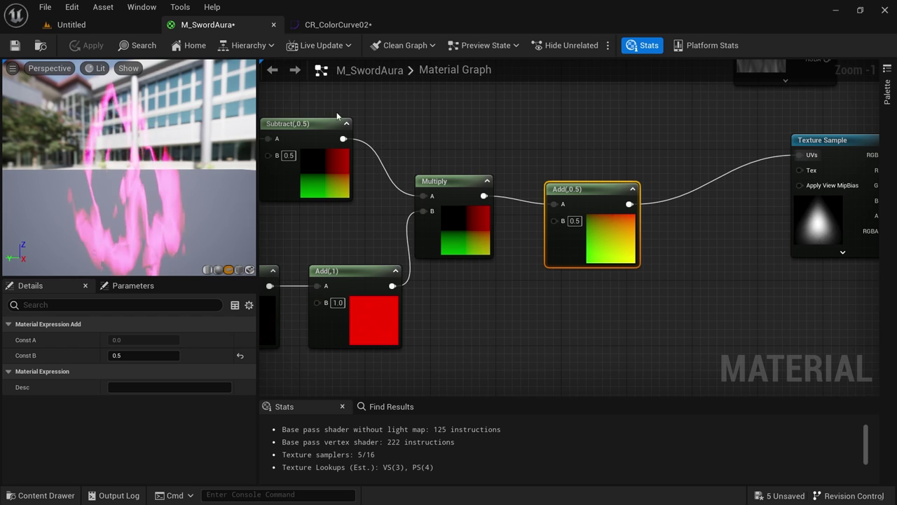
scroll(532, 160, "down", 2)
right_click_drag(554, 169, 311, 234)
scroll(673, 174, "down", 1)
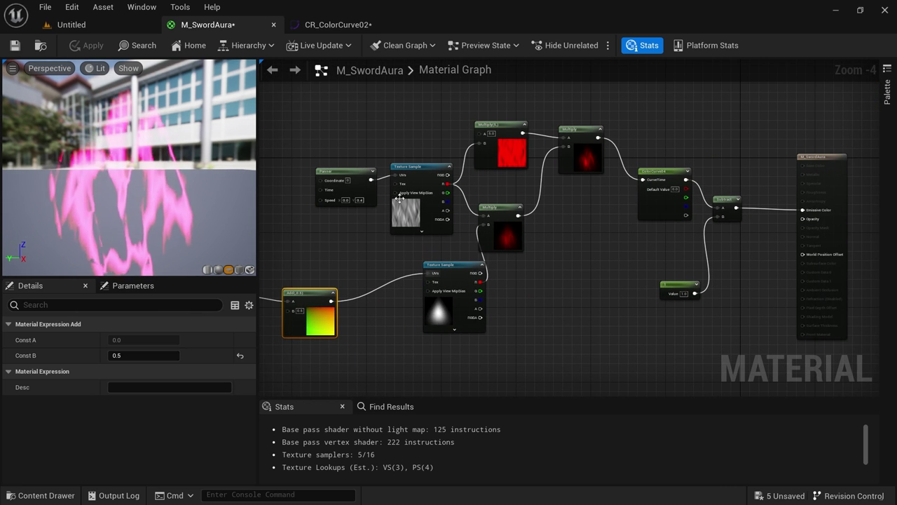
scroll(422, 235, "up", 2)
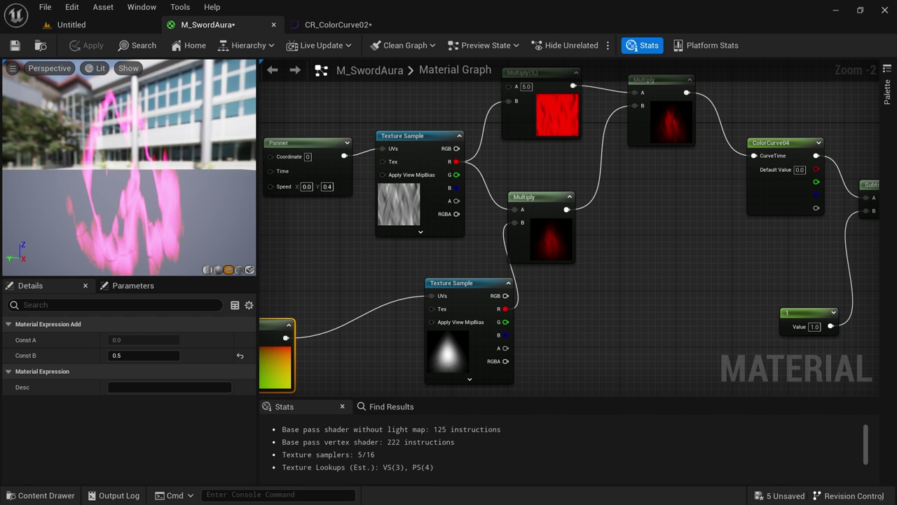
right_click_drag(711, 255, 610, 273)
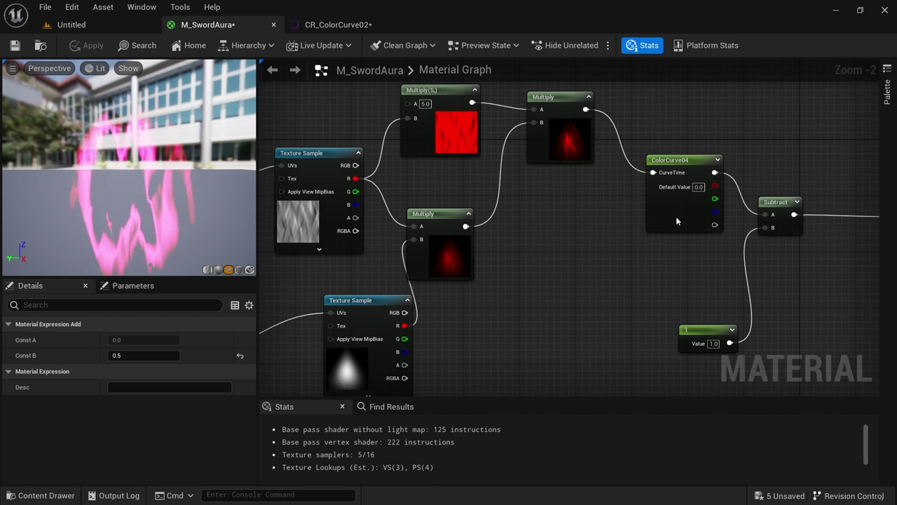
left_click(675, 221)
double_click(111, 440)
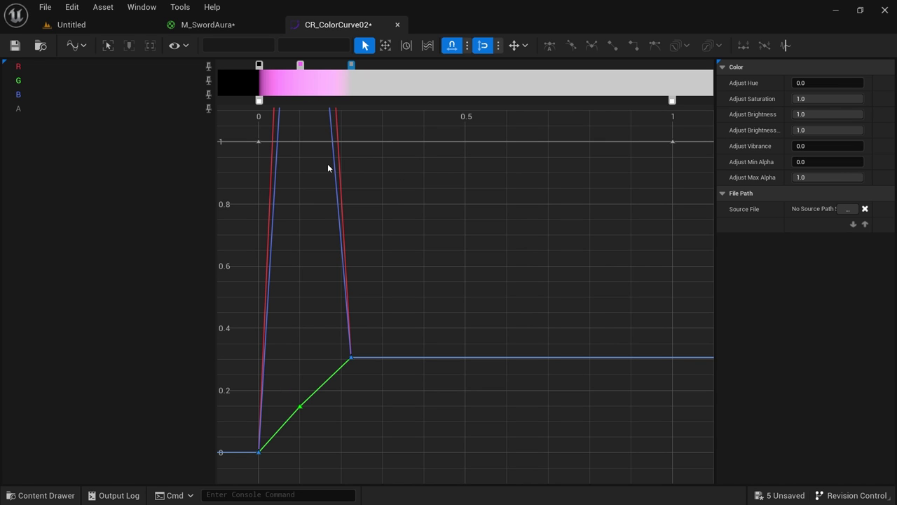
Return to M_SwordAura, open the CA_Colors atlas used by ColorCurve04, and dock it with the other editor tabs
left_click(212, 31)
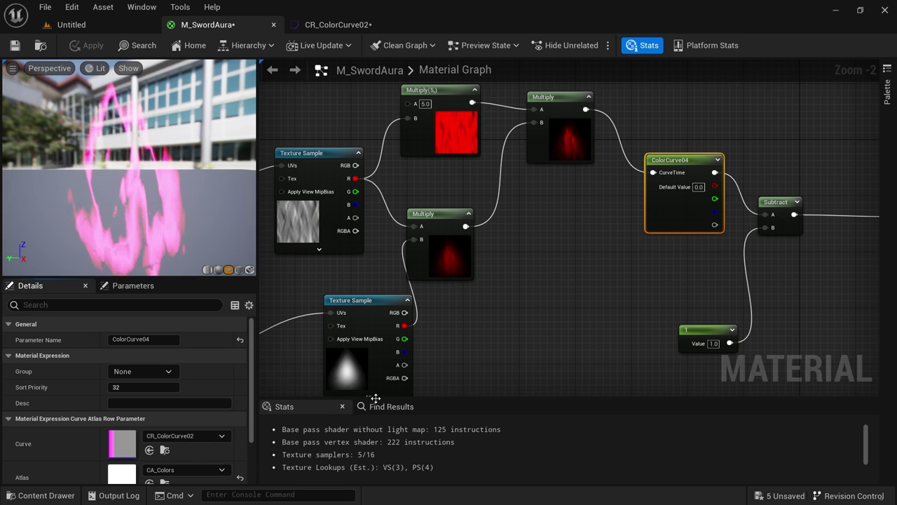
left_click(189, 438)
left_click(189, 439)
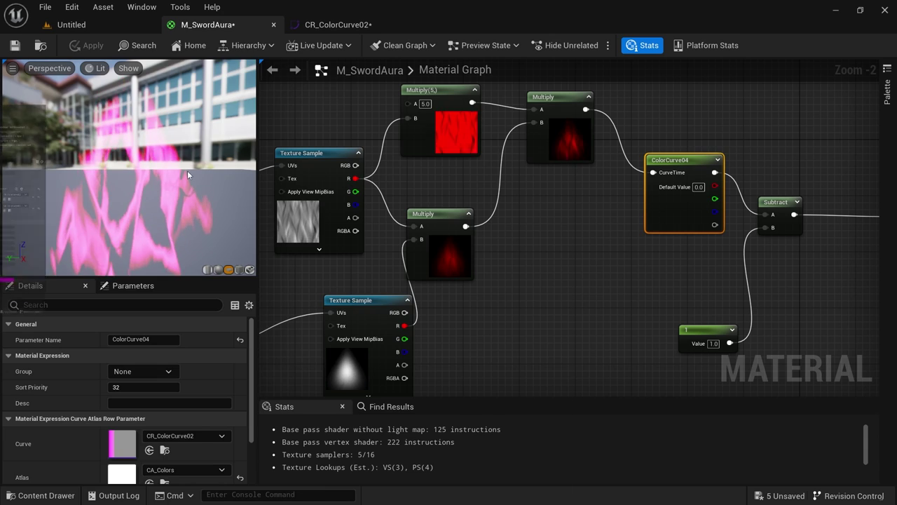
left_click_drag(188, 175, 456, 25)
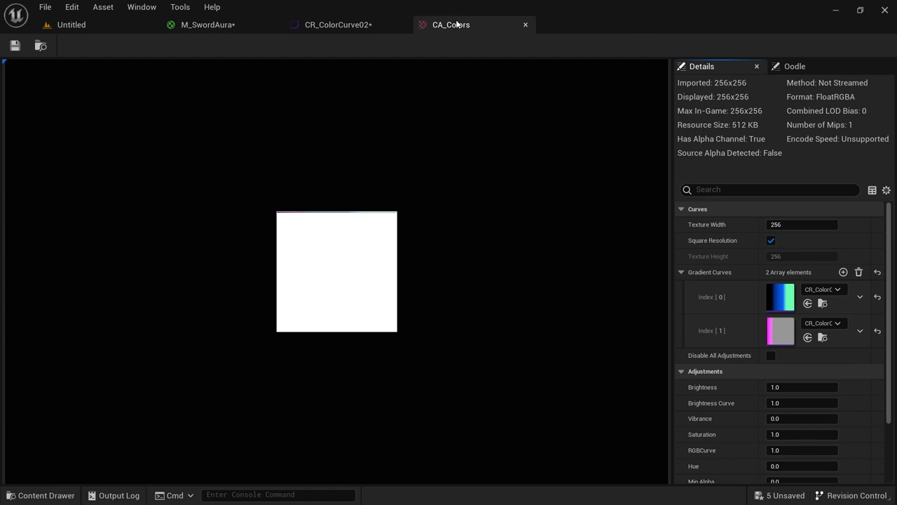
Add a third Gradient Curves element to CA_Colors and choose NewCurveBase for it
left_click(843, 272)
left_click(815, 359)
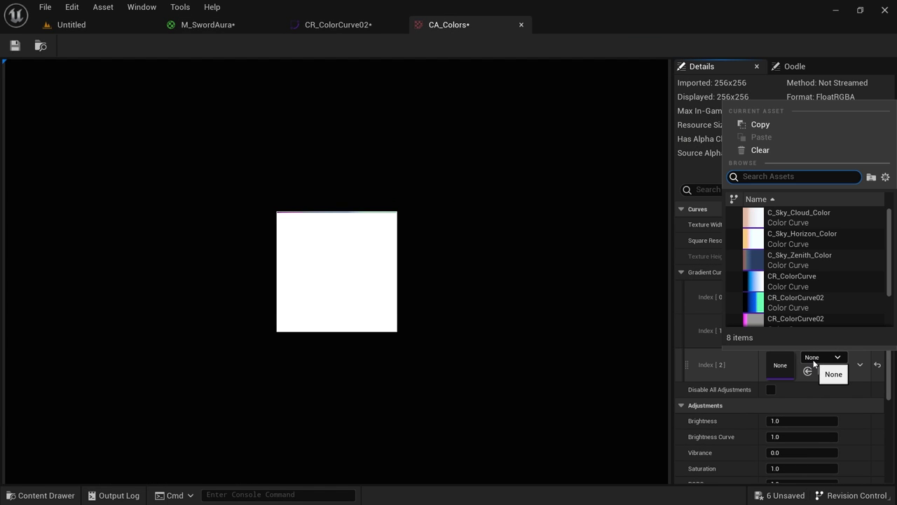
type("newcurve")
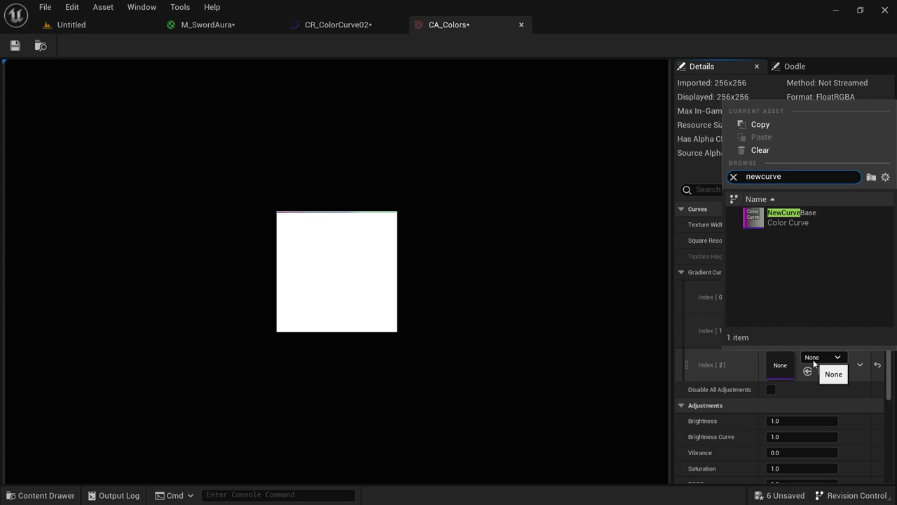
left_click(809, 217)
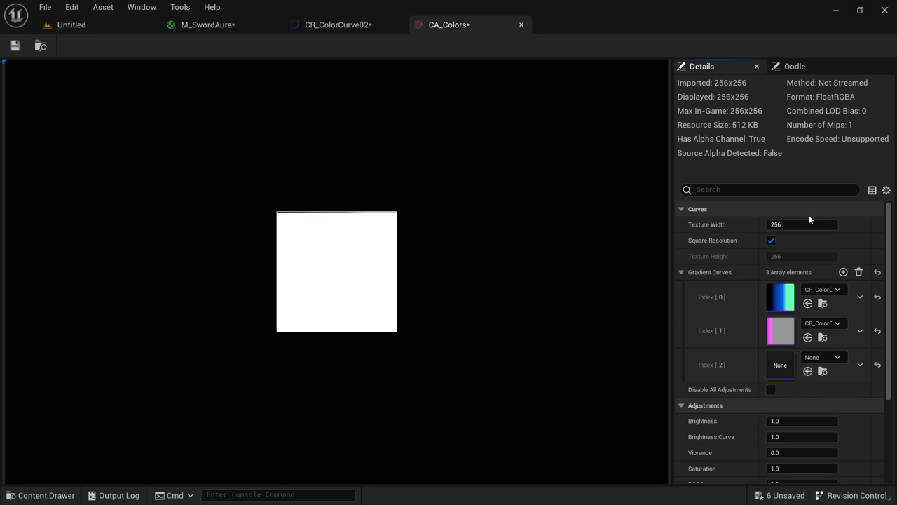
Try NewCurveBase as the curve of the ColorCurve04 node in M_SwordAura and apply the material to check its preview
left_click(330, 28)
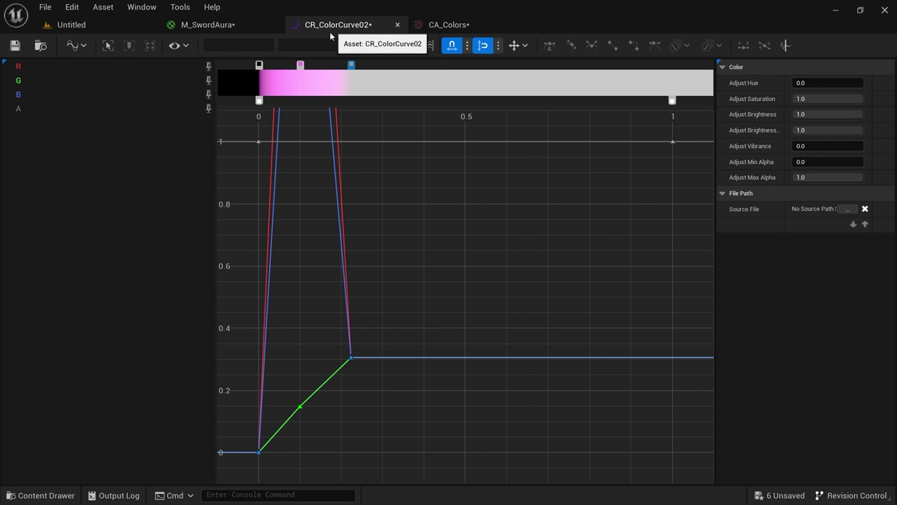
left_click(225, 28)
left_click(178, 435)
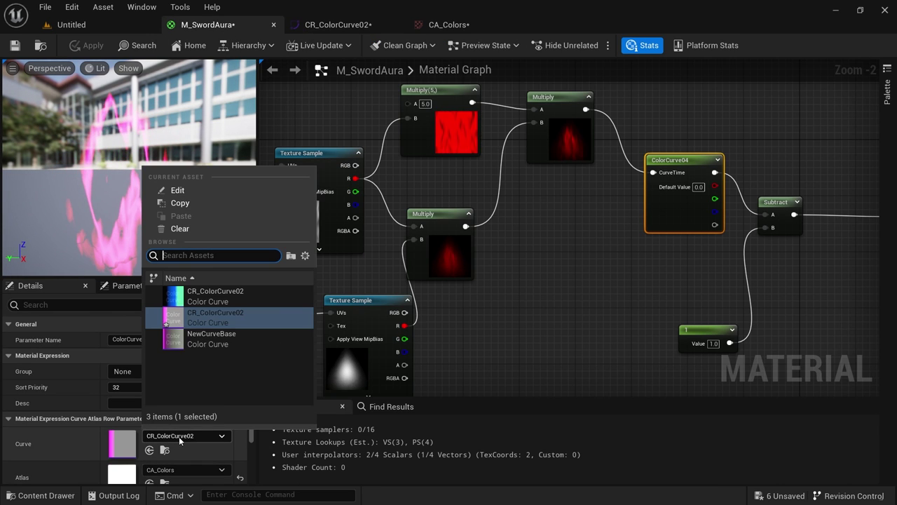
left_click(223, 337)
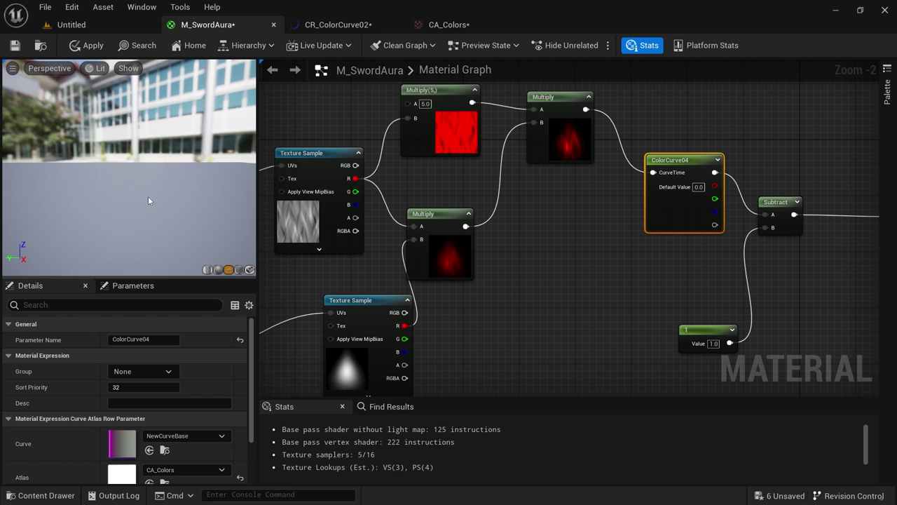
scroll(142, 454, "down", 2)
scroll(142, 454, "up", 2)
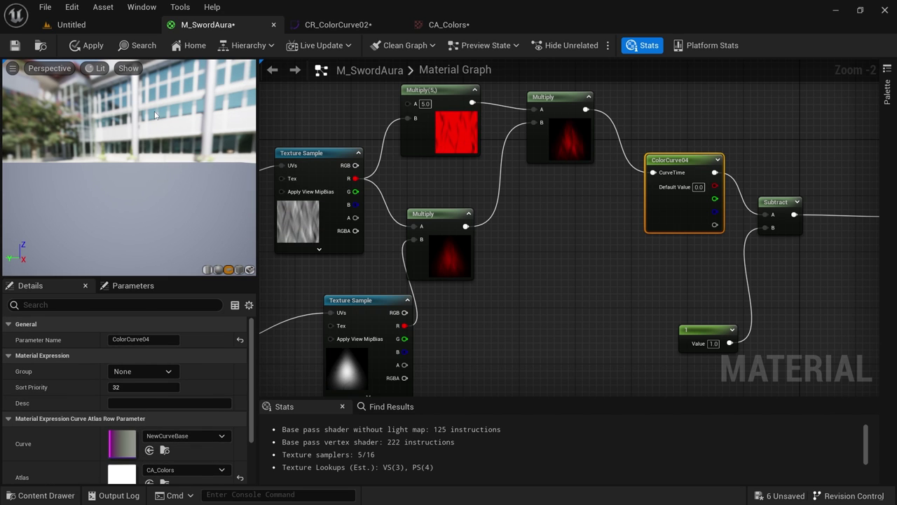
left_click(72, 47)
scroll(579, 291, "down", 3)
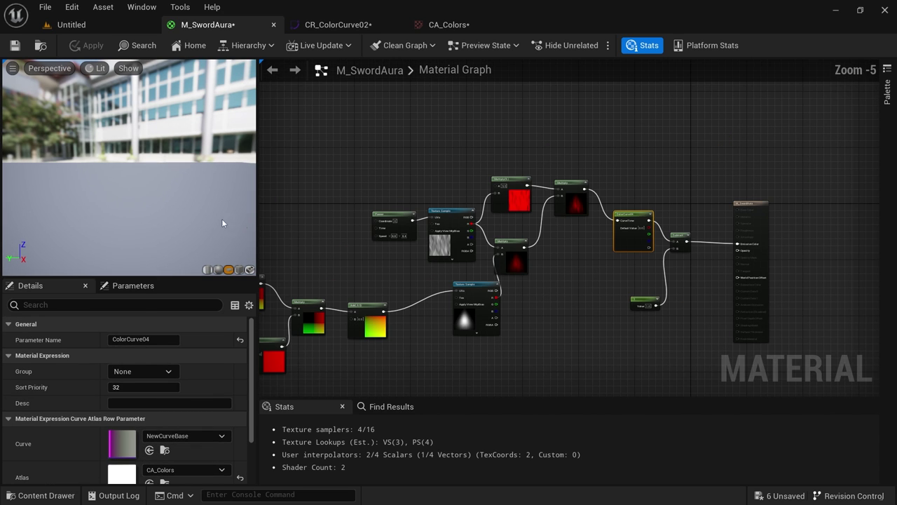
left_click_drag(222, 223, 164, 214)
scroll(169, 407, "down", 2)
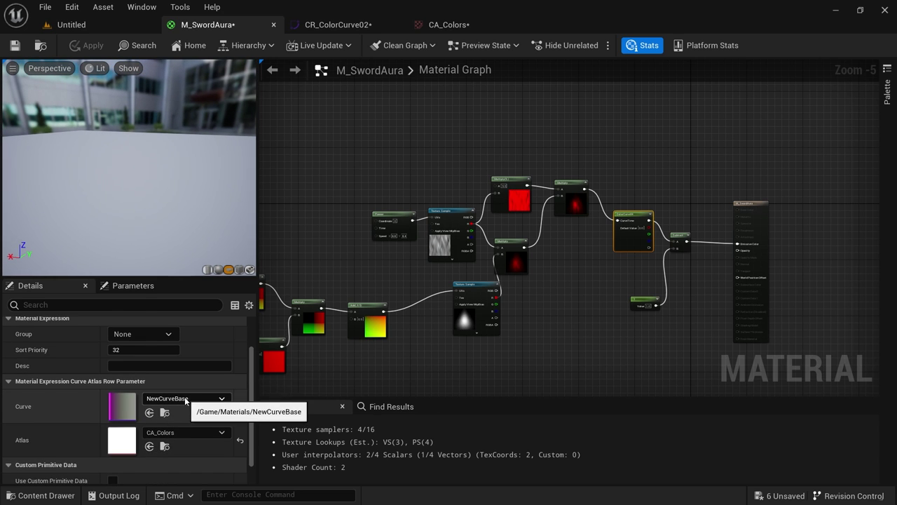
scroll(185, 400, "up", 1)
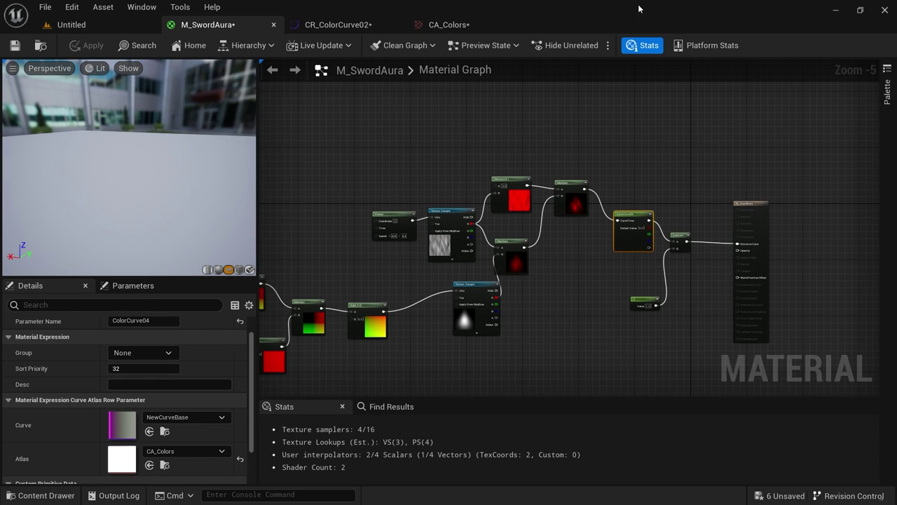
Compare the gradient rows in CA_Colors with the CR_ColorCurve02 curve and the ColorCurve04 connections in M_SwordAura
left_click(462, 30)
left_click(376, 33)
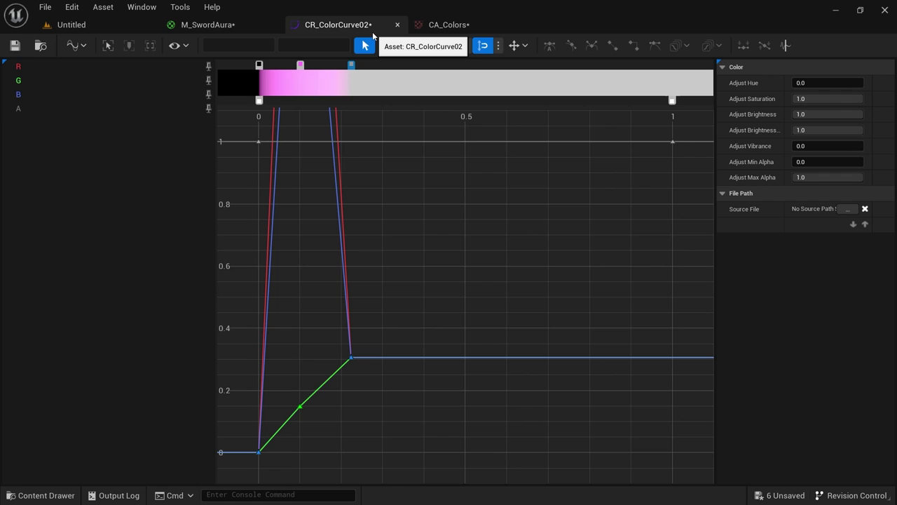
left_click(432, 33)
scroll(375, 182, "up", 5)
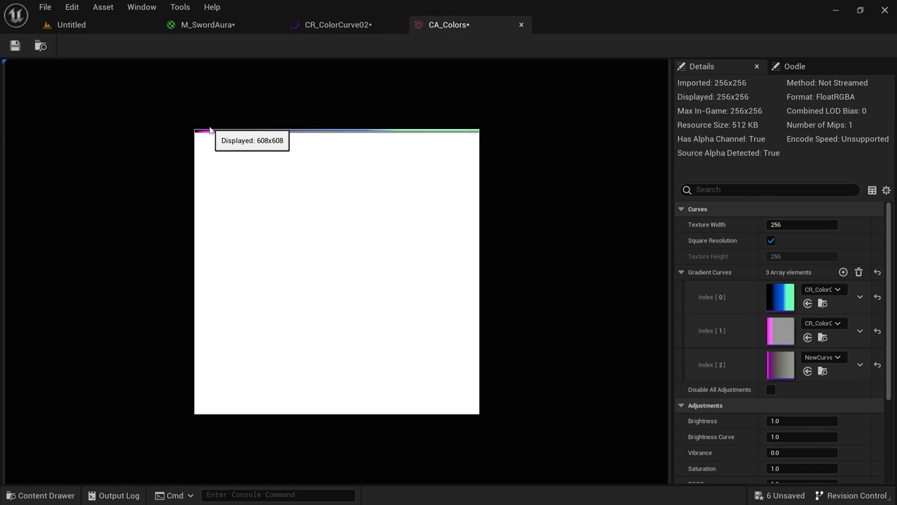
left_click(379, 30)
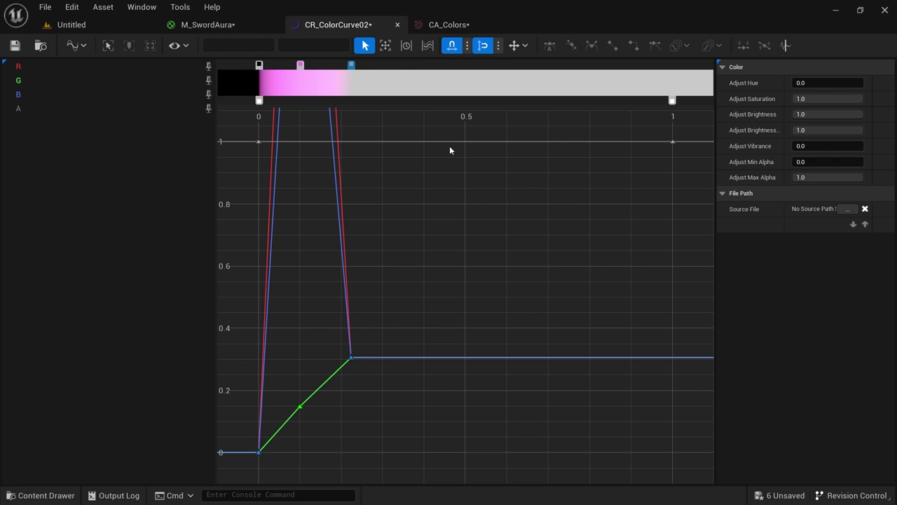
left_click(208, 25)
right_click_drag(621, 284, 432, 299)
scroll(484, 290, "up", 2)
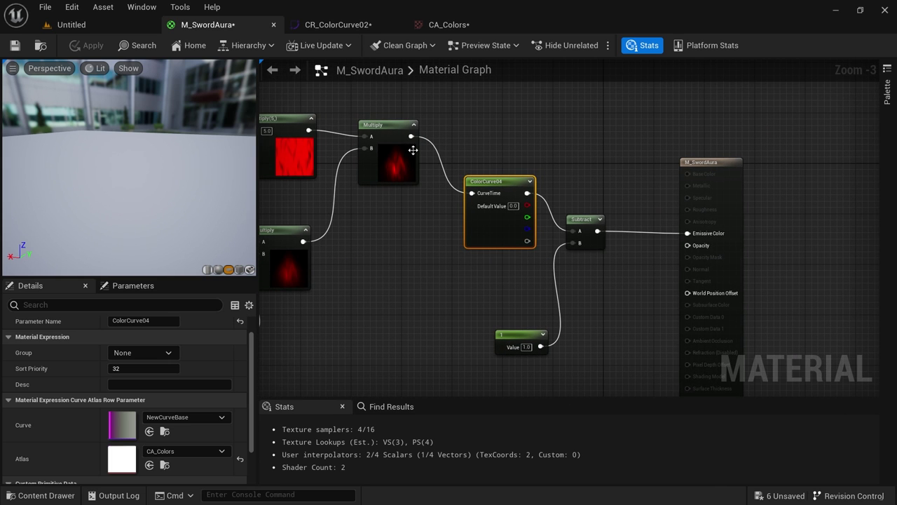
Save CR_ColorCurve02 and CA_Colors, and check the arrow mesh's aura in the Untitled level
left_click(303, 31)
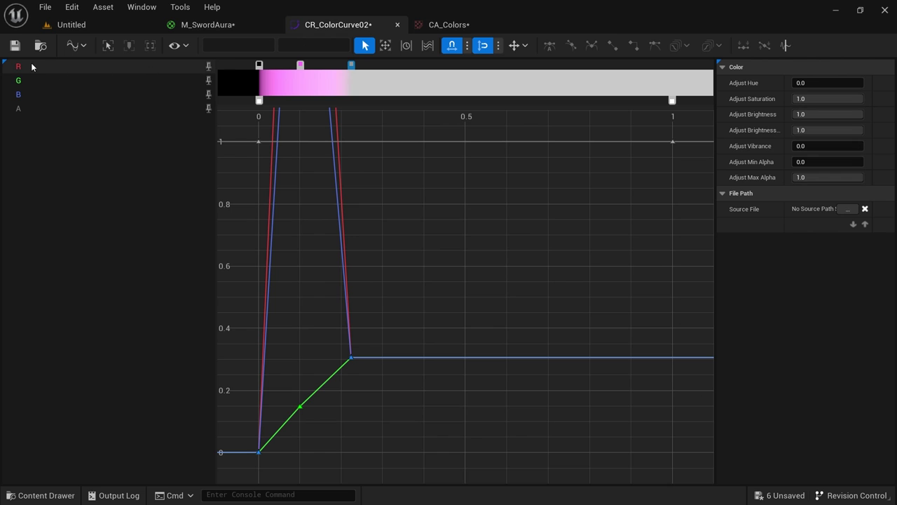
left_click(449, 25)
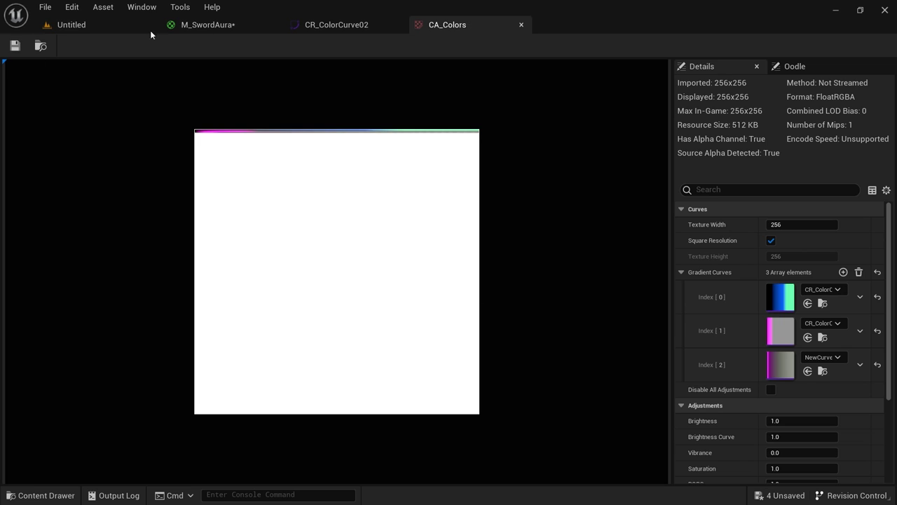
left_click(203, 26)
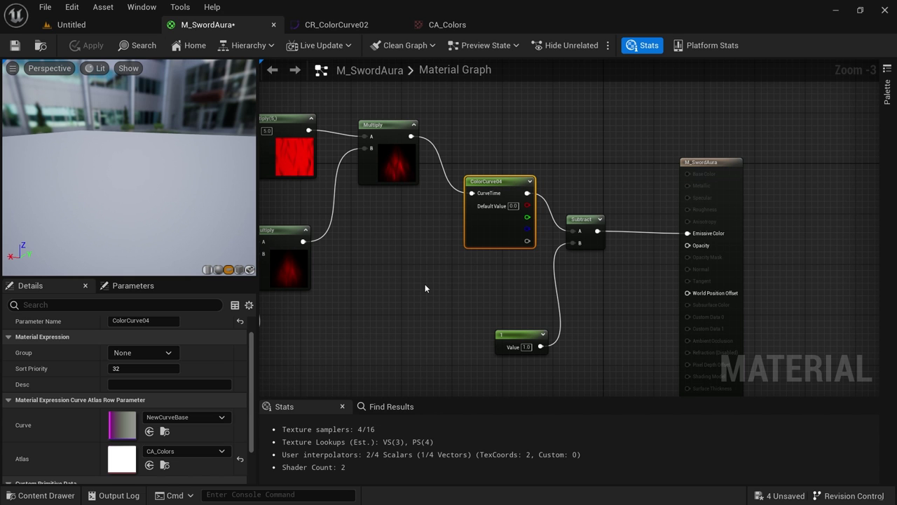
left_click(84, 24)
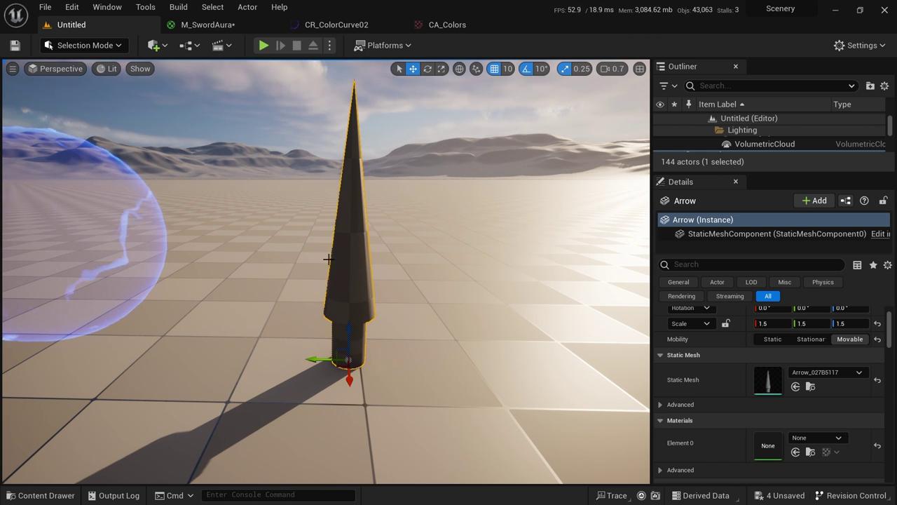
left_click(211, 26)
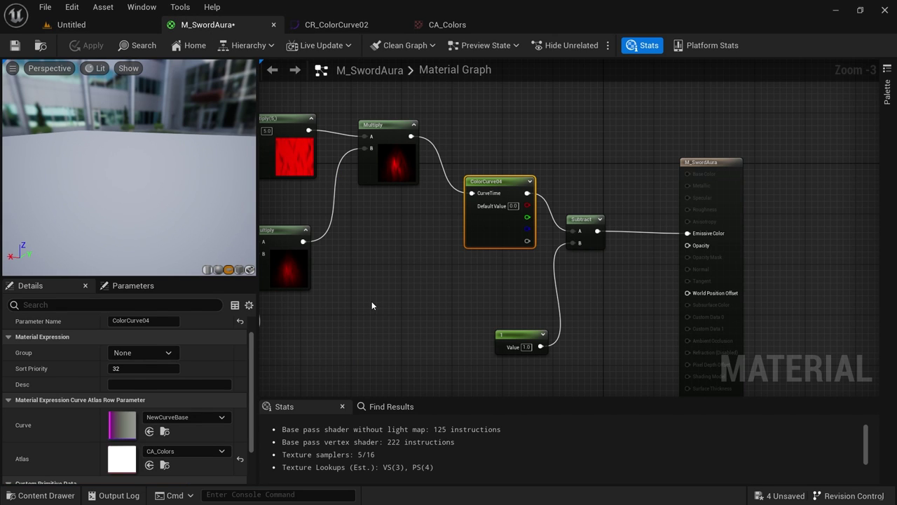
Undo the ColorCurve04 curve change and the last CA_Colors edit, and reapply the M_SwordAura material
key("ctrl+z")
left_click(495, 231)
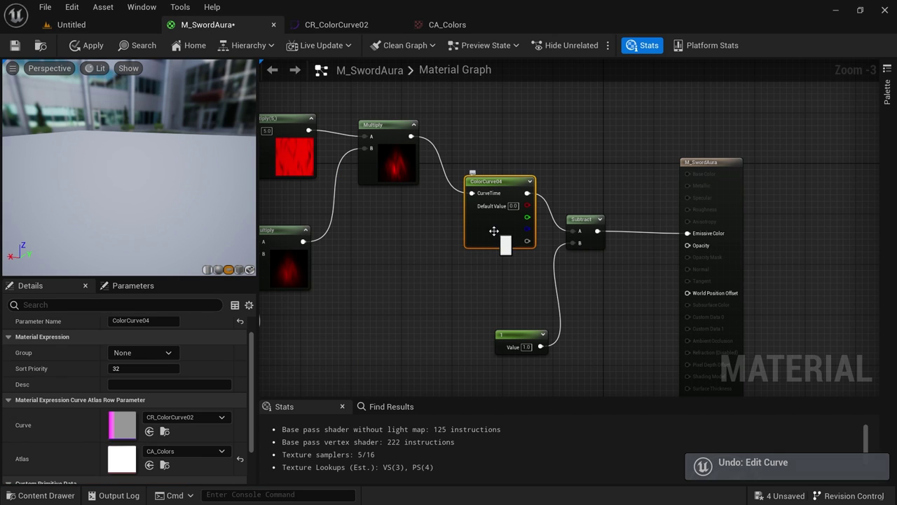
key("ctrl+z")
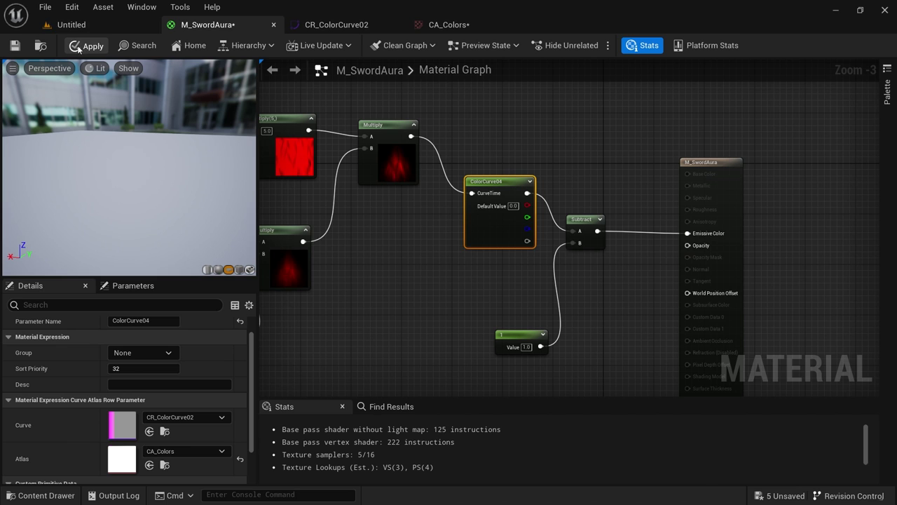
left_click(79, 46)
Examine the arrow's aura in the Untitled level and survey the neighbouring effect spheres as far as the green star flash
left_click(90, 24)
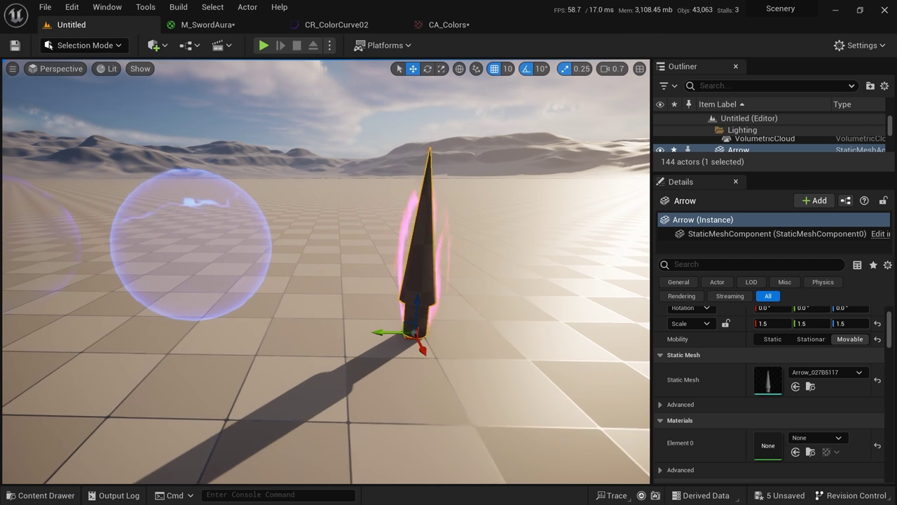
key("g")
key("a")
right_click_drag(333, 277, 340, 288)
right_click_drag(231, 278, 207, 278)
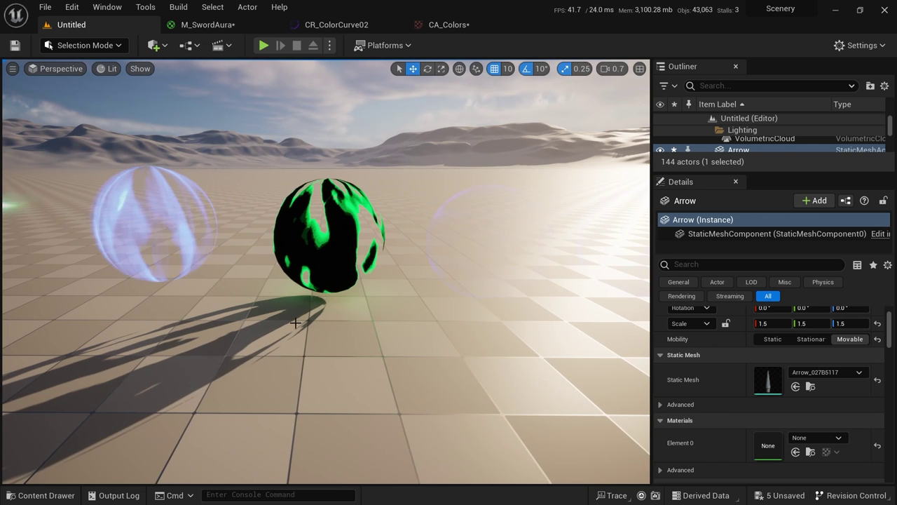
key("a")
right_click_drag(296, 322, 286, 324)
key("w")
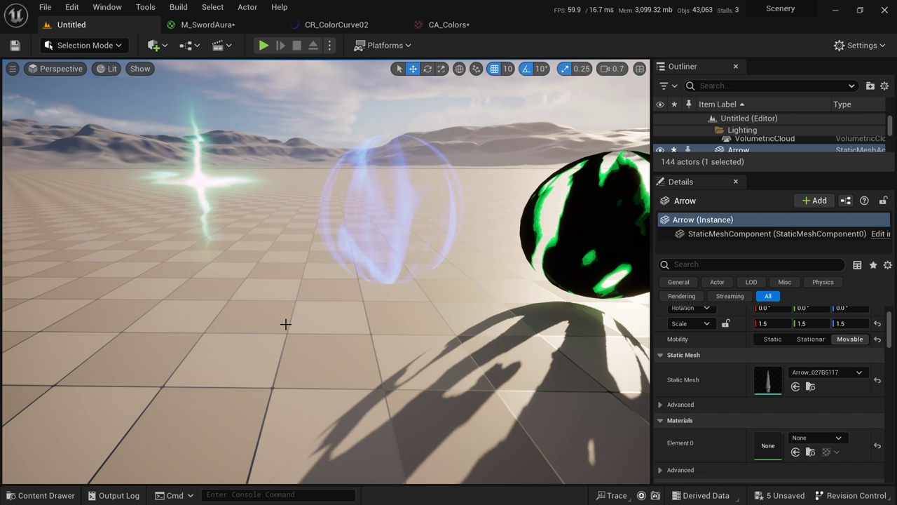
key("s")
right_click_drag(317, 298, 344, 297)
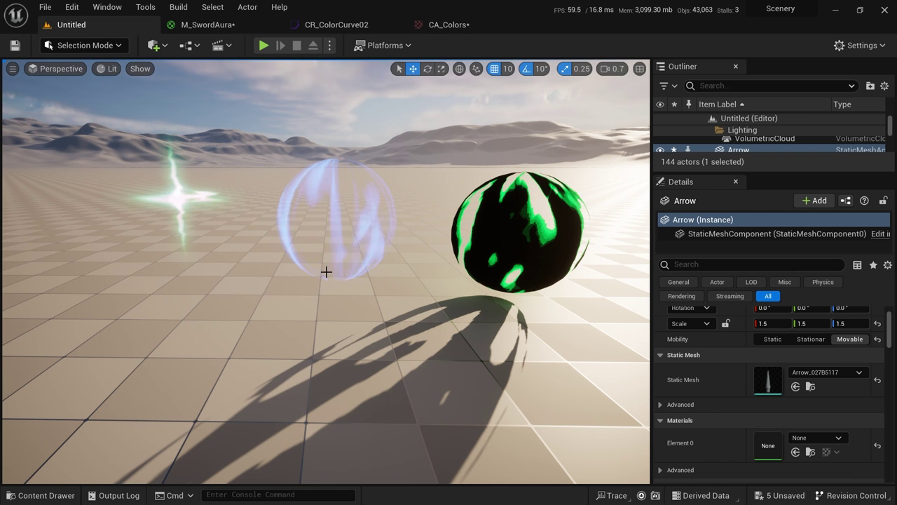
Inspect the blue lightning sphere and the arrow's pink aura up close, and view the whole lineup of effects from farther back
key("d")
right_click_drag(327, 272, 327, 272)
right_click_drag(432, 271, 432, 271)
right_click_drag(323, 239, 323, 238)
key("d")
key("w")
right_click_drag(381, 290, 381, 290)
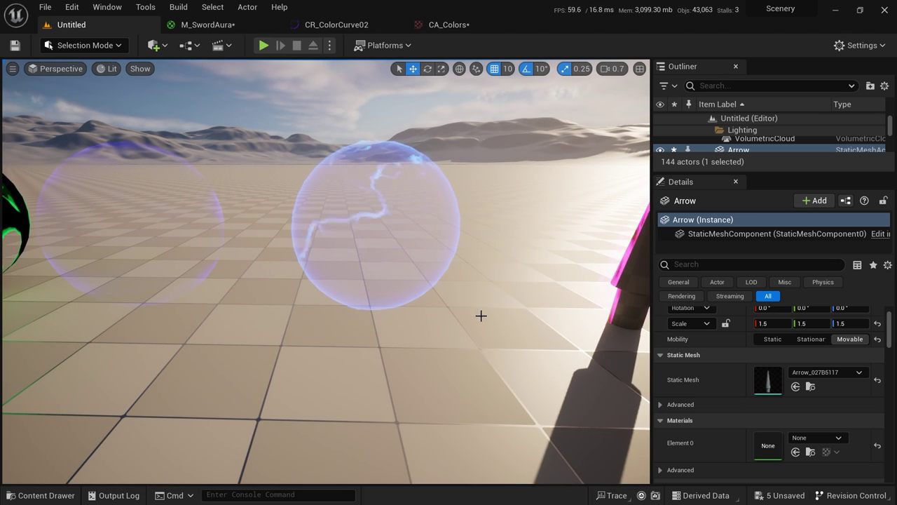
key("d")
right_click_drag(485, 338, 485, 339)
key("w")
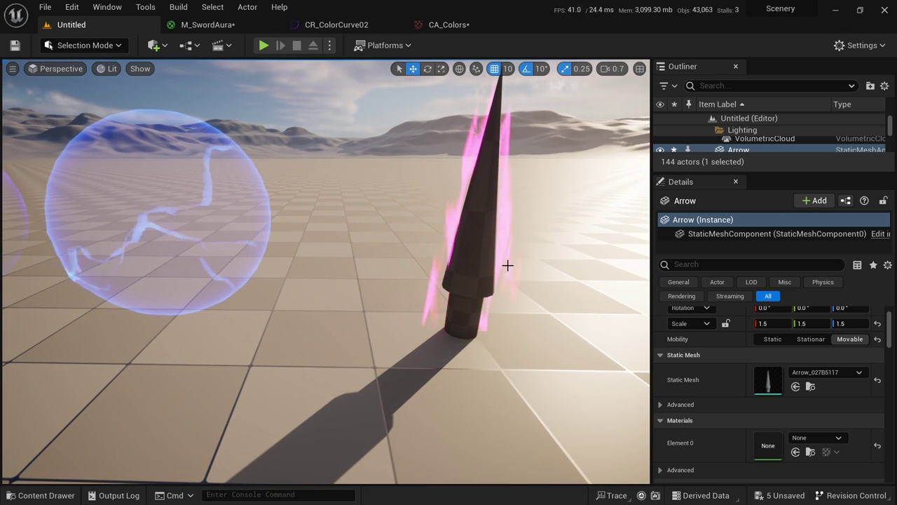
key("s")
right_click_drag(326, 357, 327, 357)
key("a")
left_click_drag(324, 421, 305, 460)
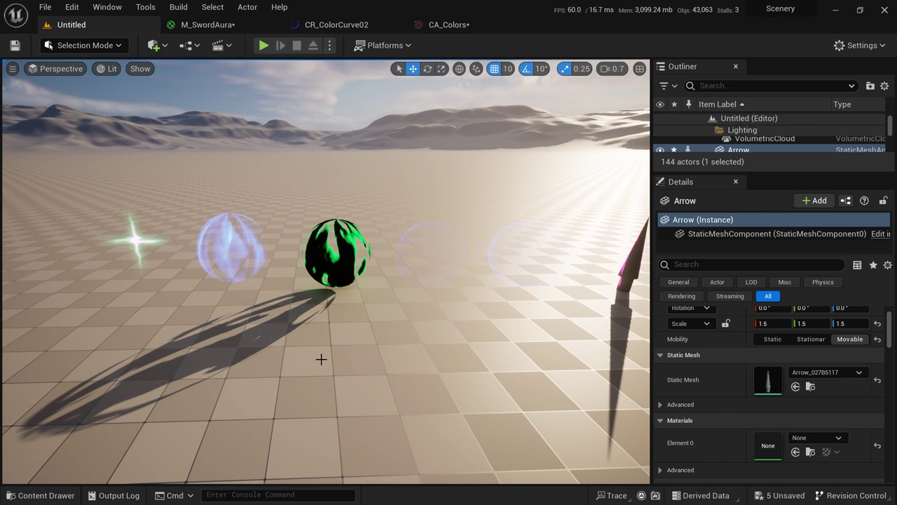